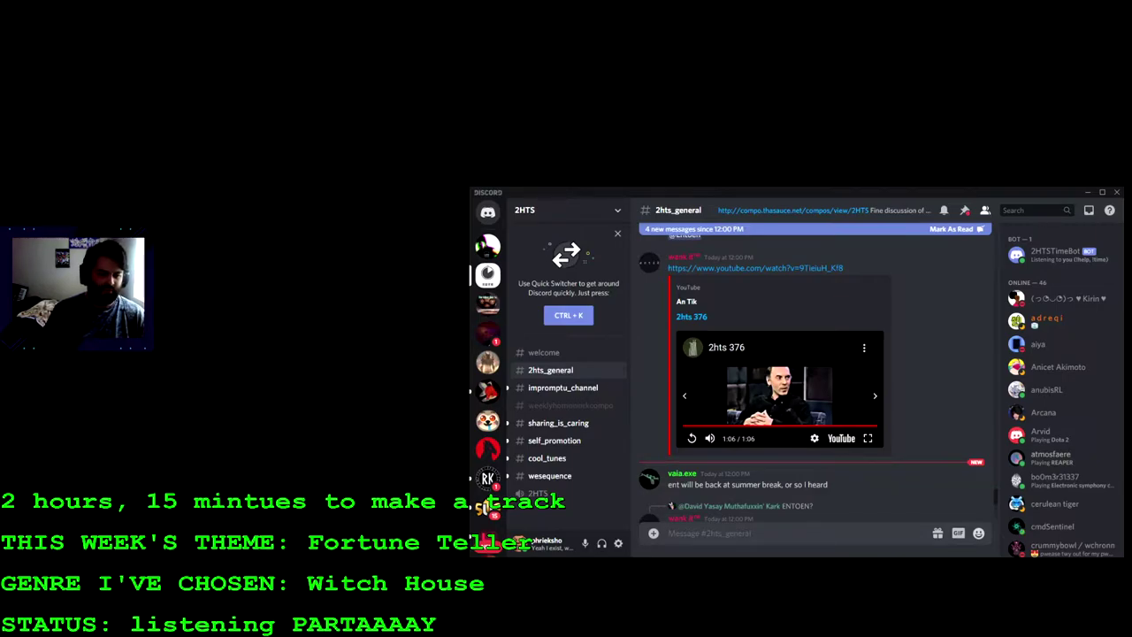
Step: Update the on-screen info text to theme Totem Pole, genre TBD and status In Progress
text(Tote)
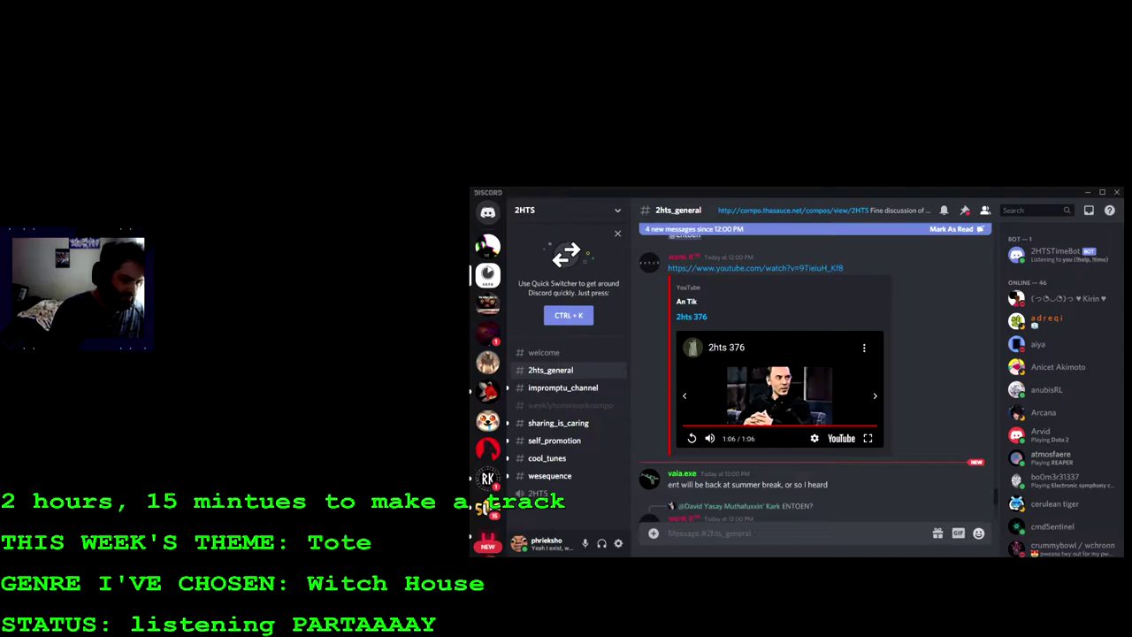
text(m Pole)
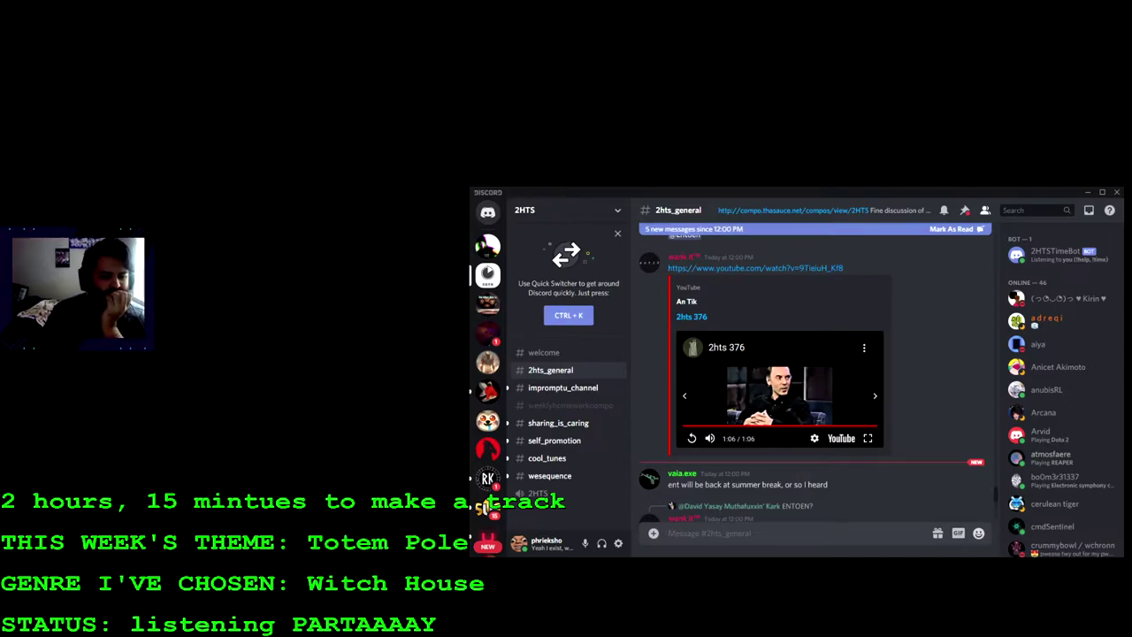
text(TBD)
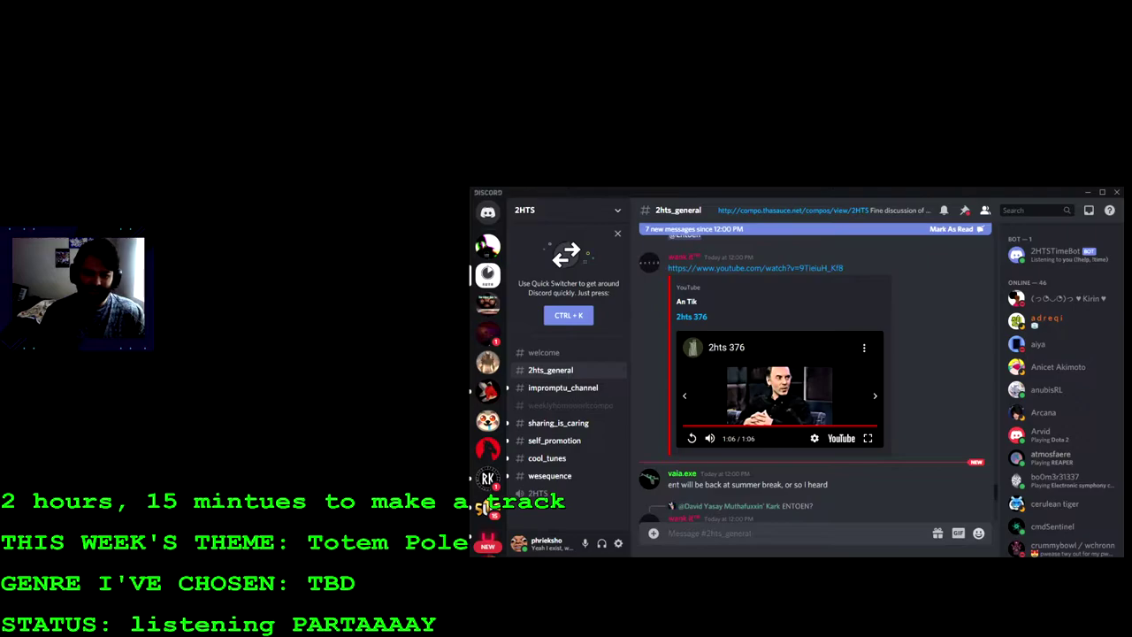
text(In)
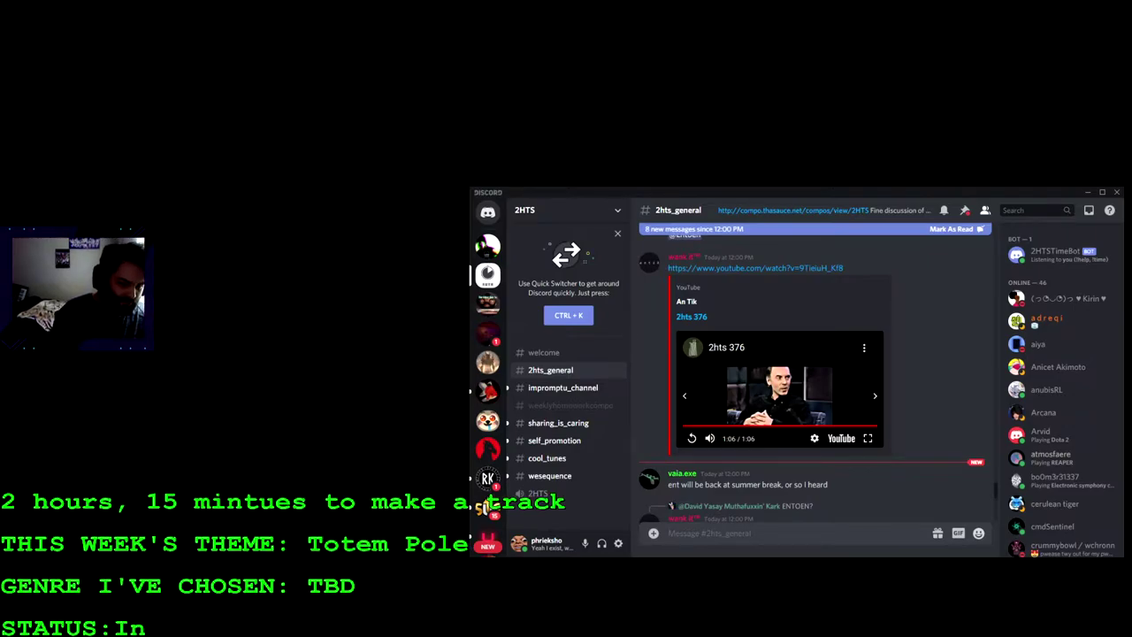
key(BackSpace)
text(n Progress)
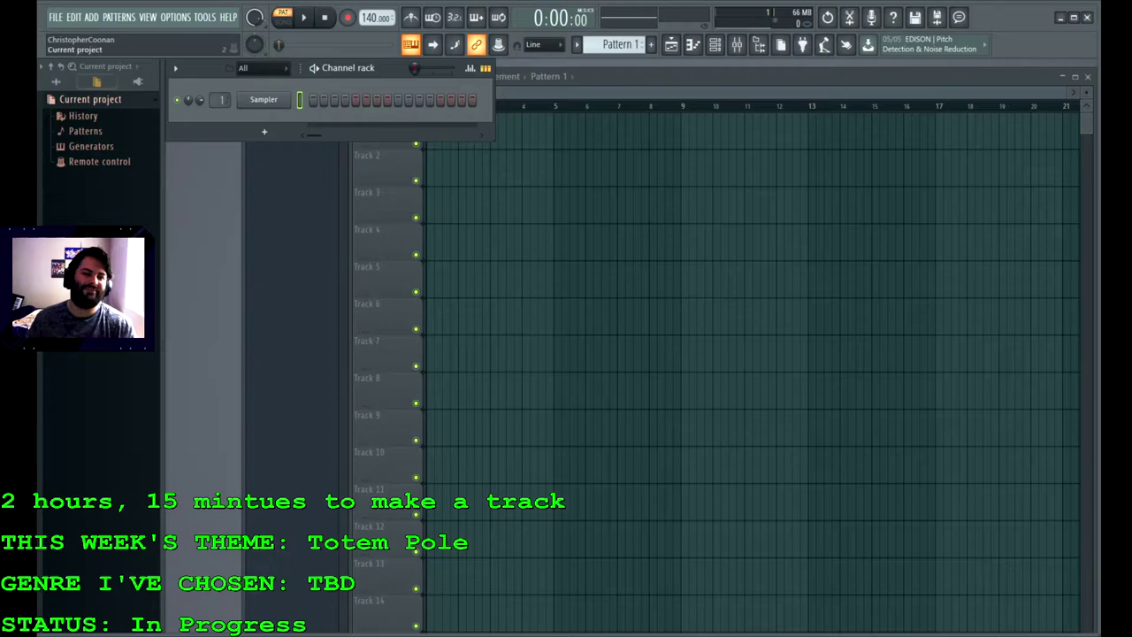
Step: Find the STS-11b-7v synthesizer in the plugin database and load it in place of the Sampler channel
click(137, 81)
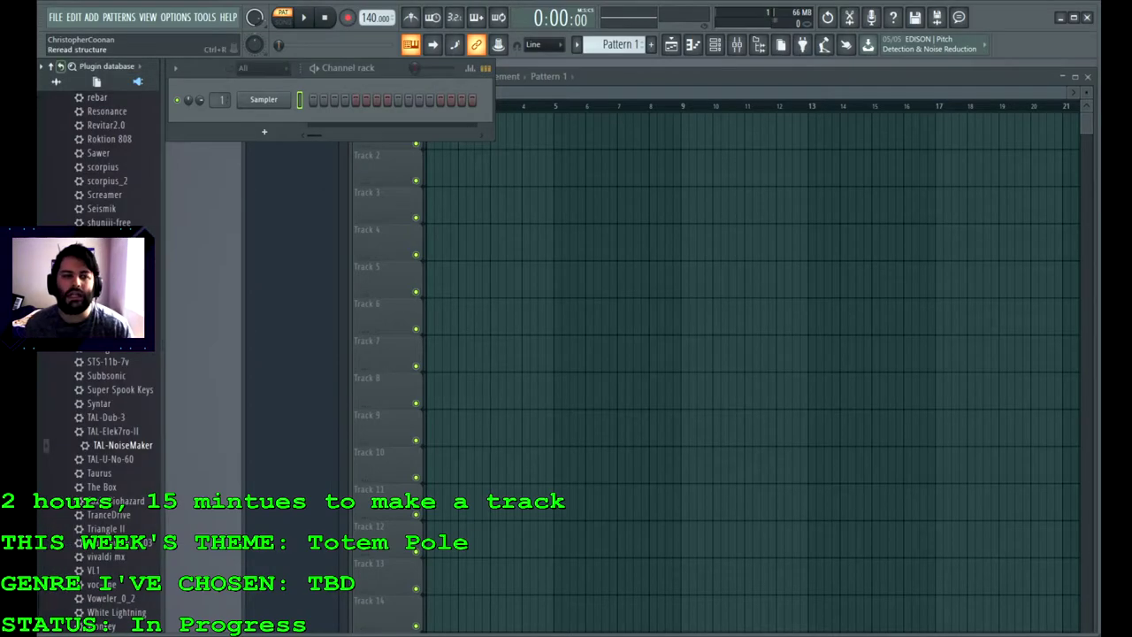
click(56, 81)
click(137, 81)
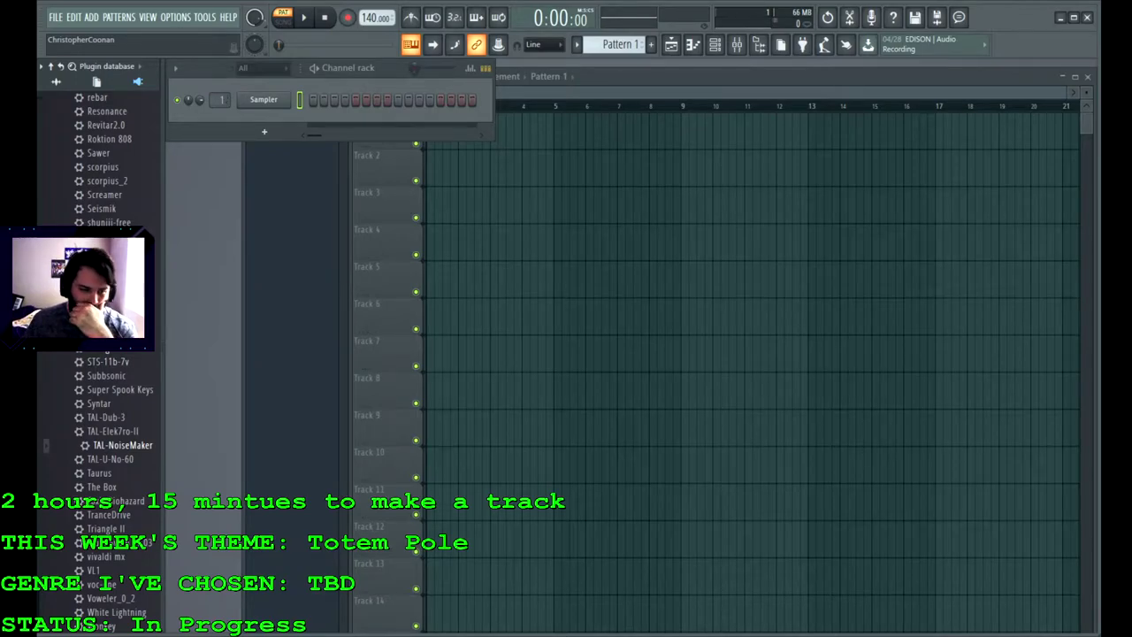
scroll(102, 354, up, 3)
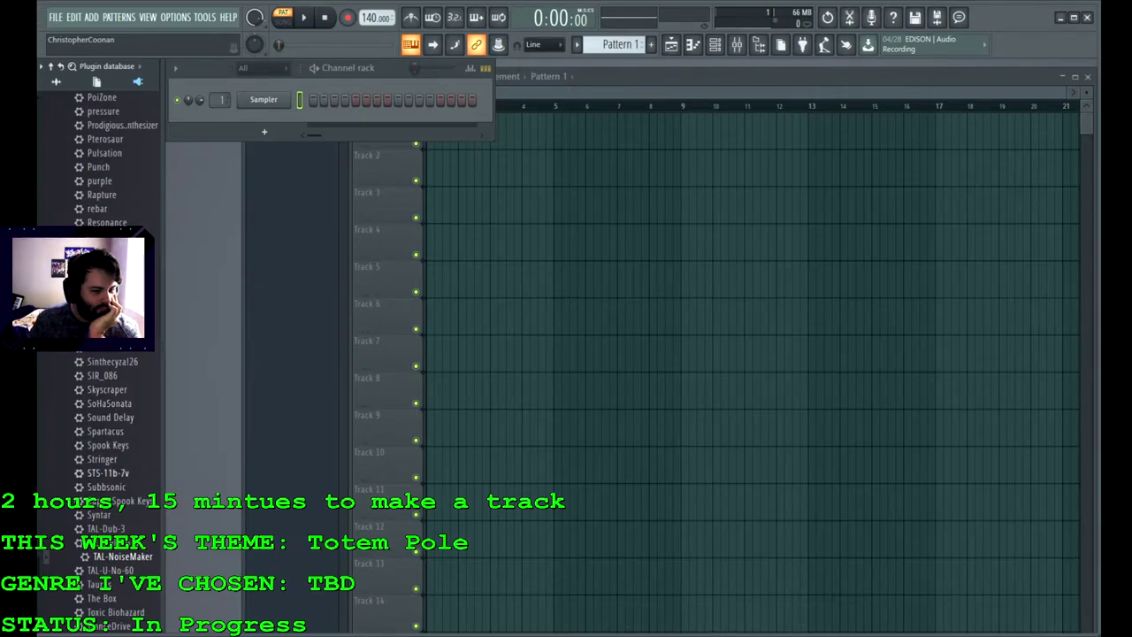
drag(107, 473, 263, 99)
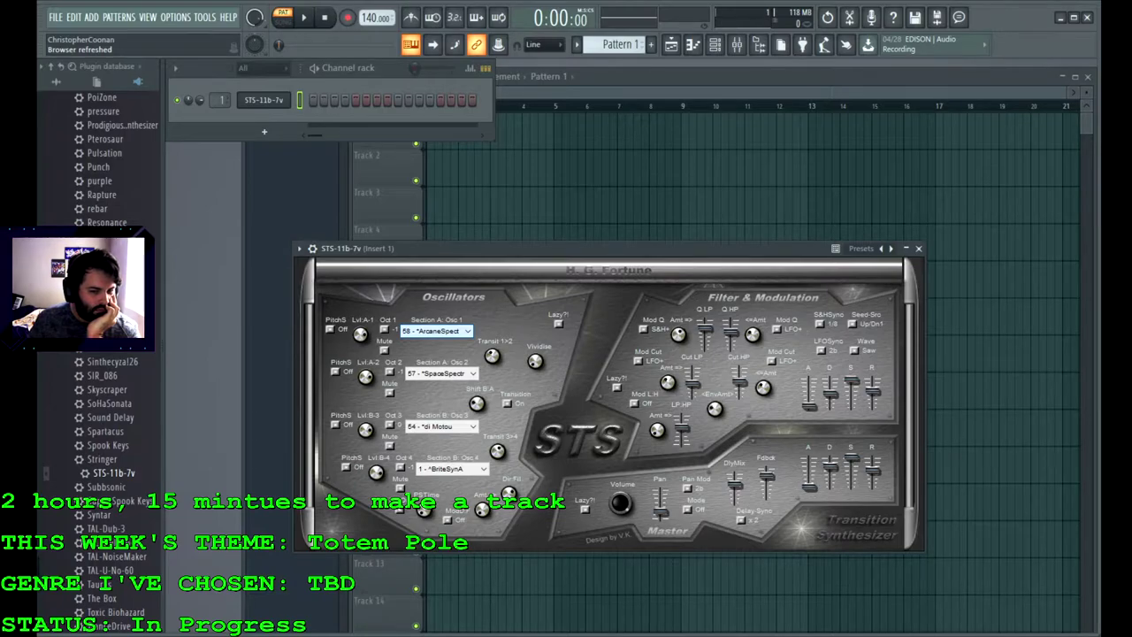
Step: Set Section A oscillator 1 of STS-11b-7v to *DarkStrngA and audition the sound with a test note
click(433, 358)
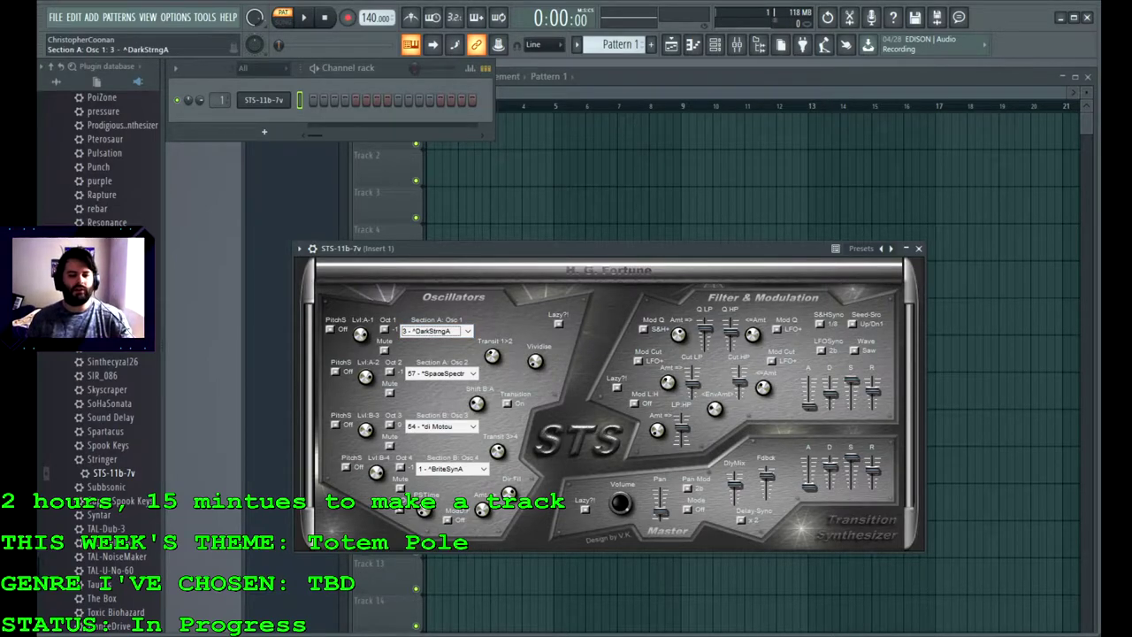
click(263, 100)
click(263, 100)
key(z)
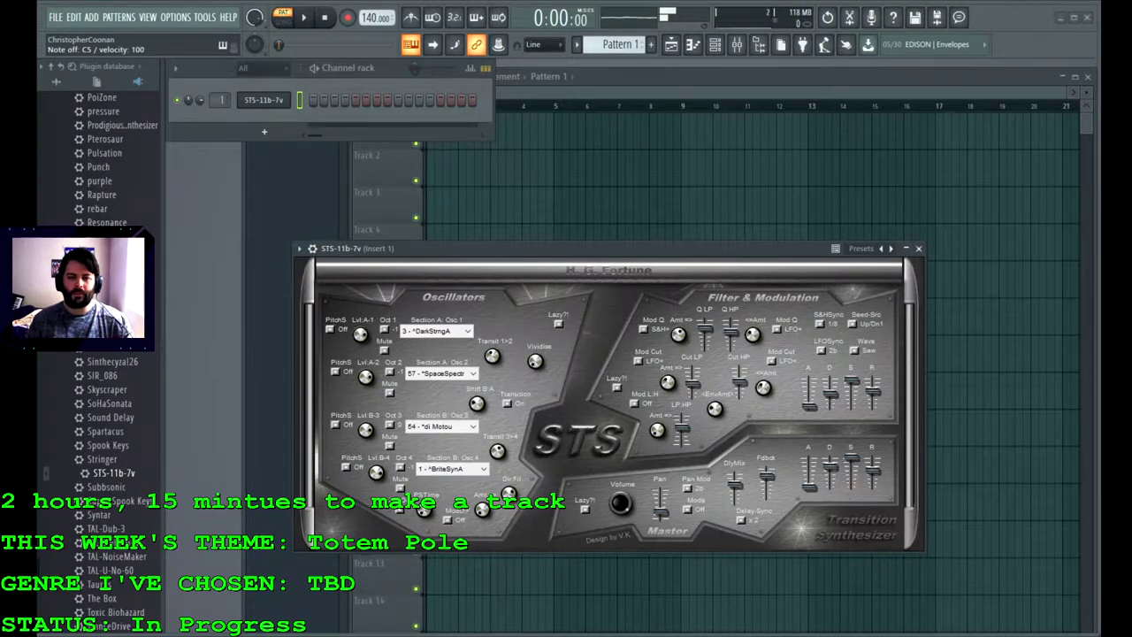
Step: Open the piano roll for STS-11b-7v and set the project tempo to 160 BPM
click(671, 44)
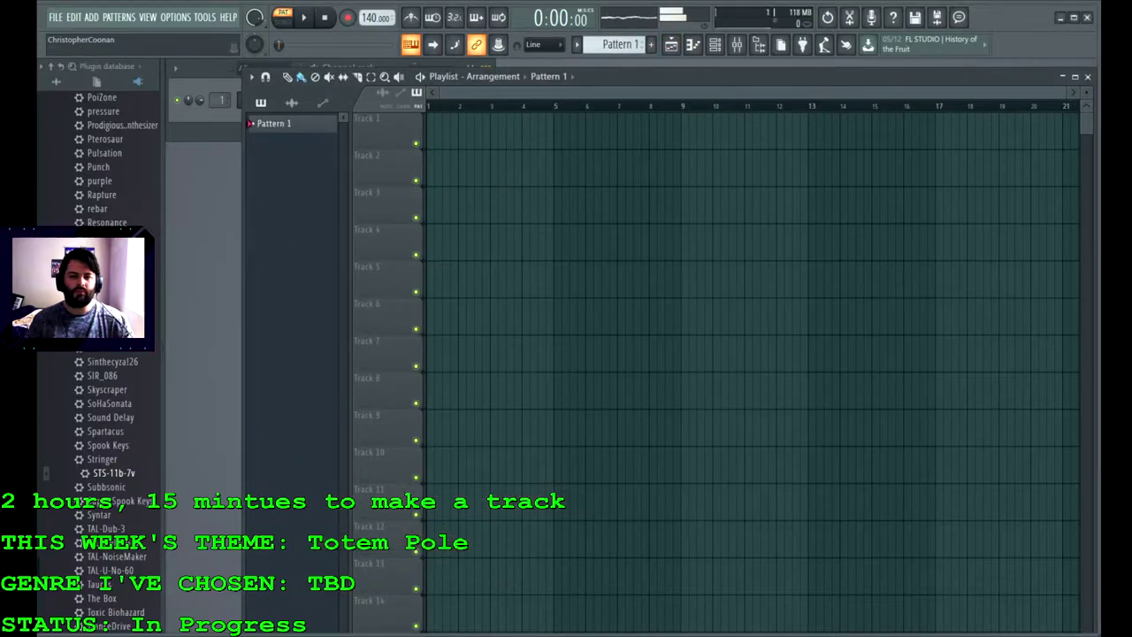
key(F6)
key(F7)
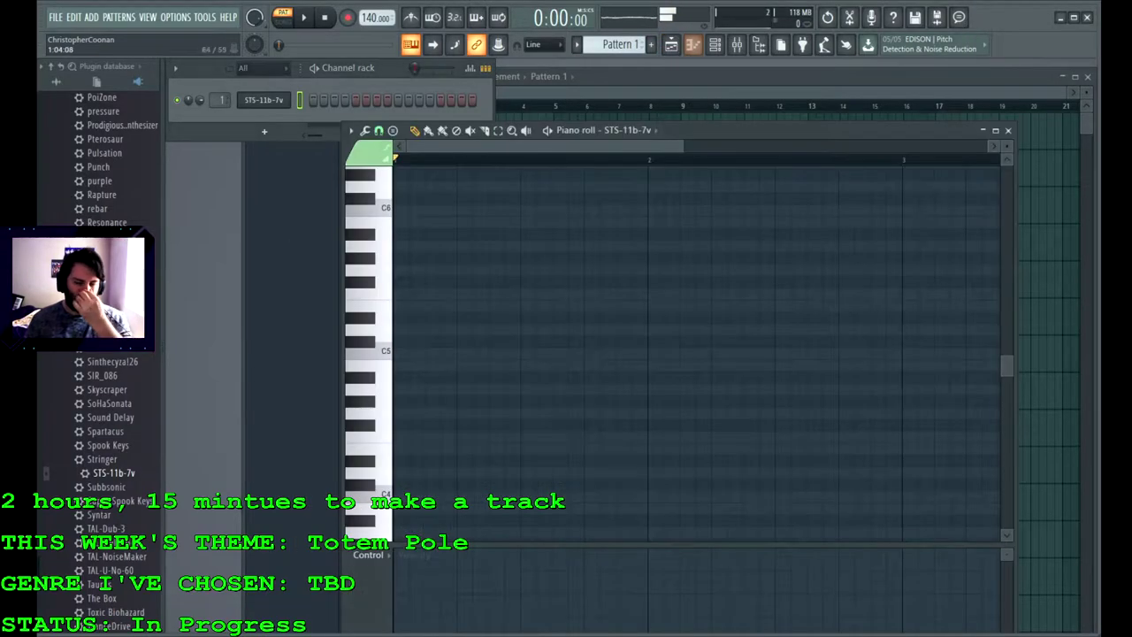
drag(372, 17, 372, 5)
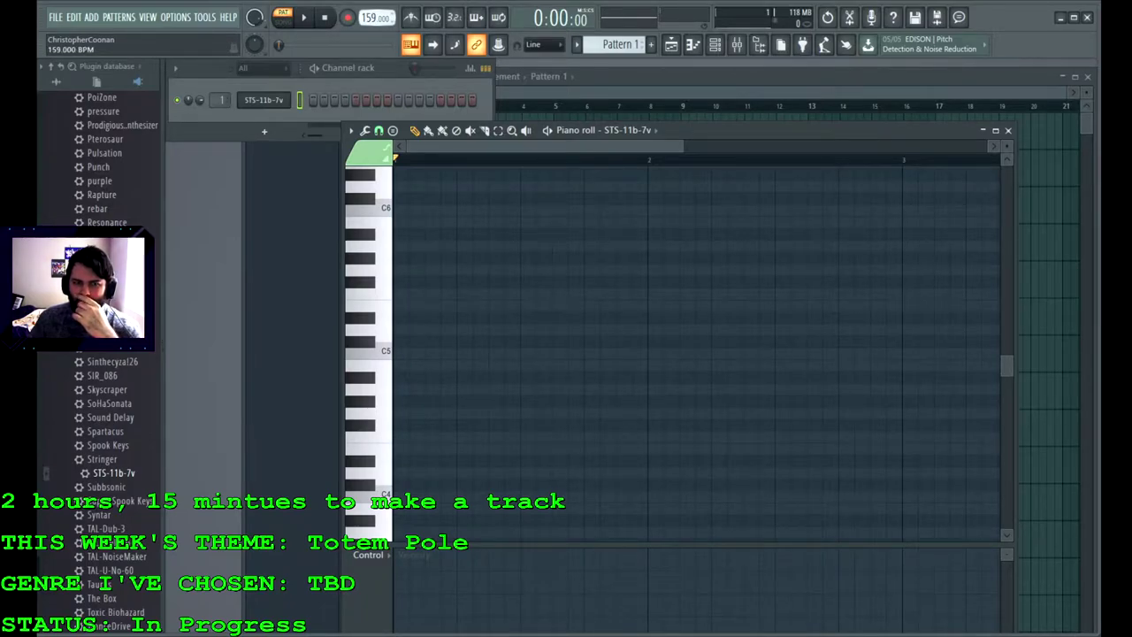
Step: Add a C5 note at the start of bar 1 and stretch it to half a bar
click(367, 351)
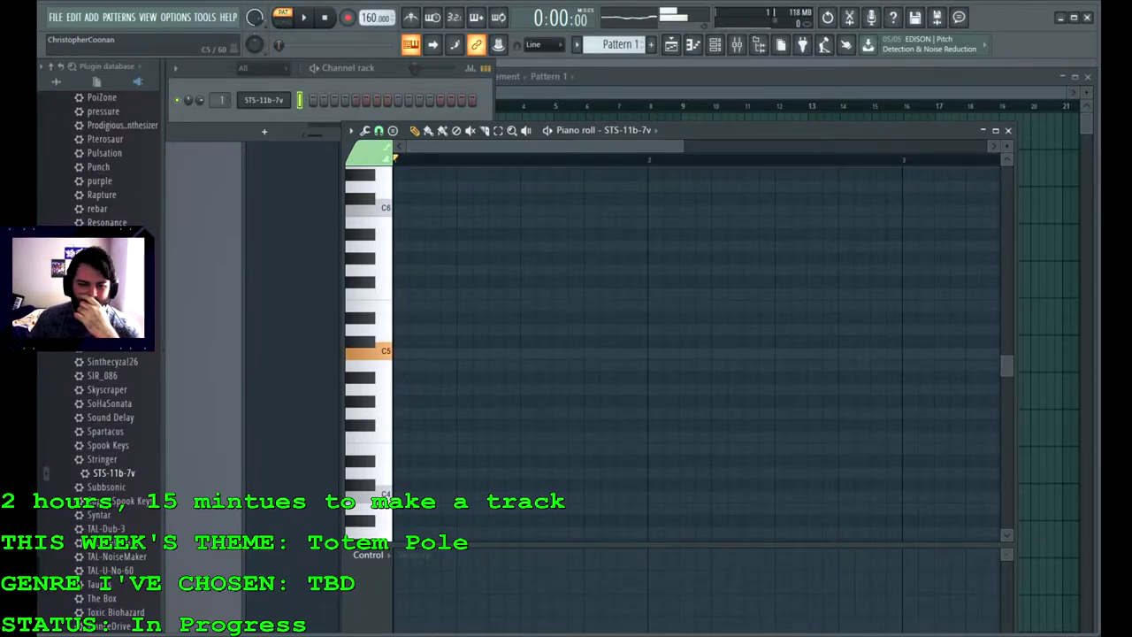
click(402, 354)
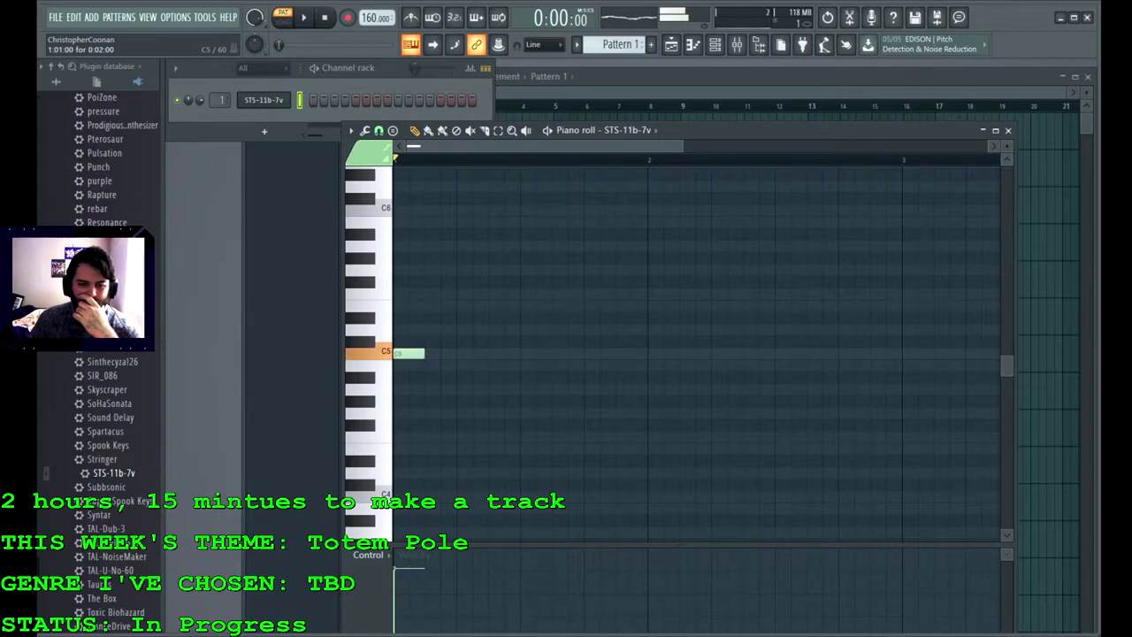
drag(423, 354, 518, 354)
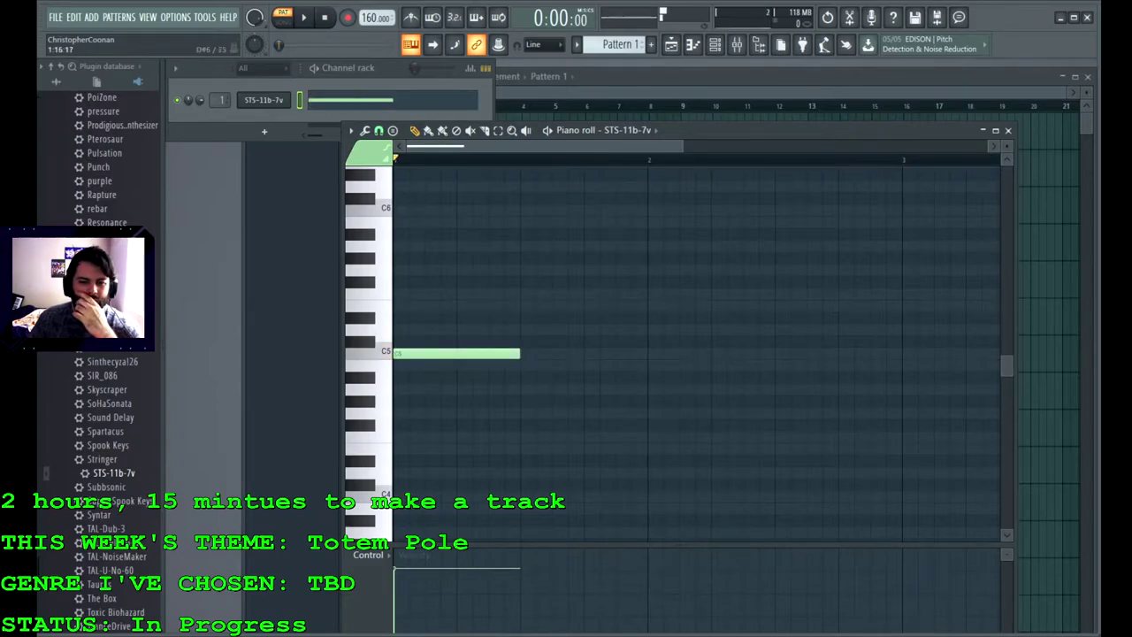
Step: Place Pattern 1 on Track 1 of the playlist at bars 1 and 3 and play the arrangement in song mode
key(F5)
drag(443, 131, 428, 130)
key(space)
key(l)
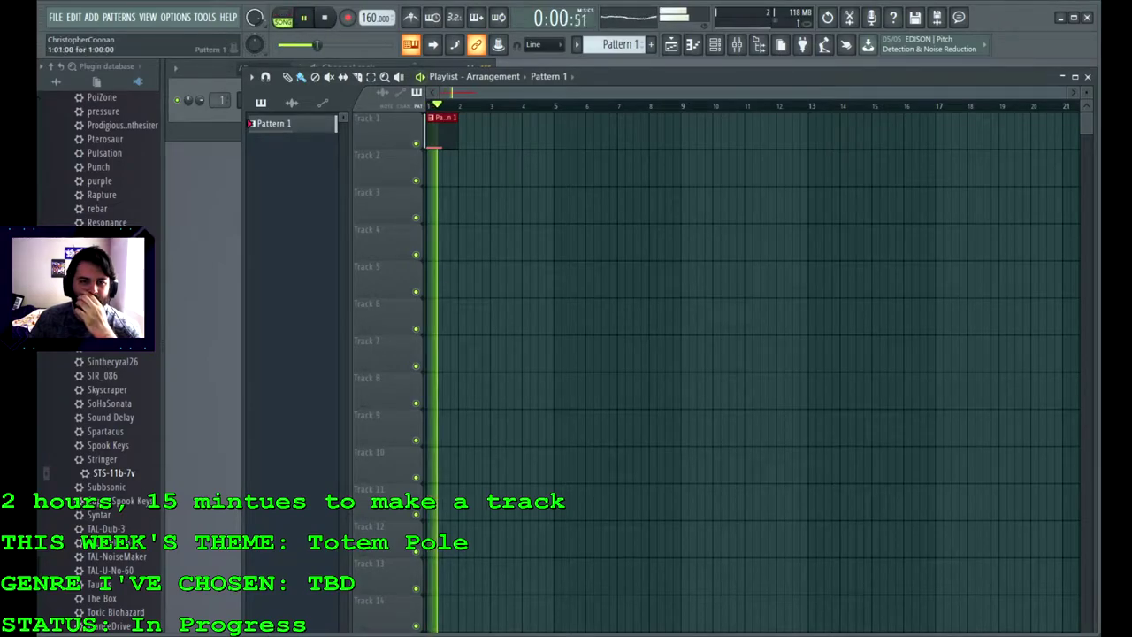
click(494, 132)
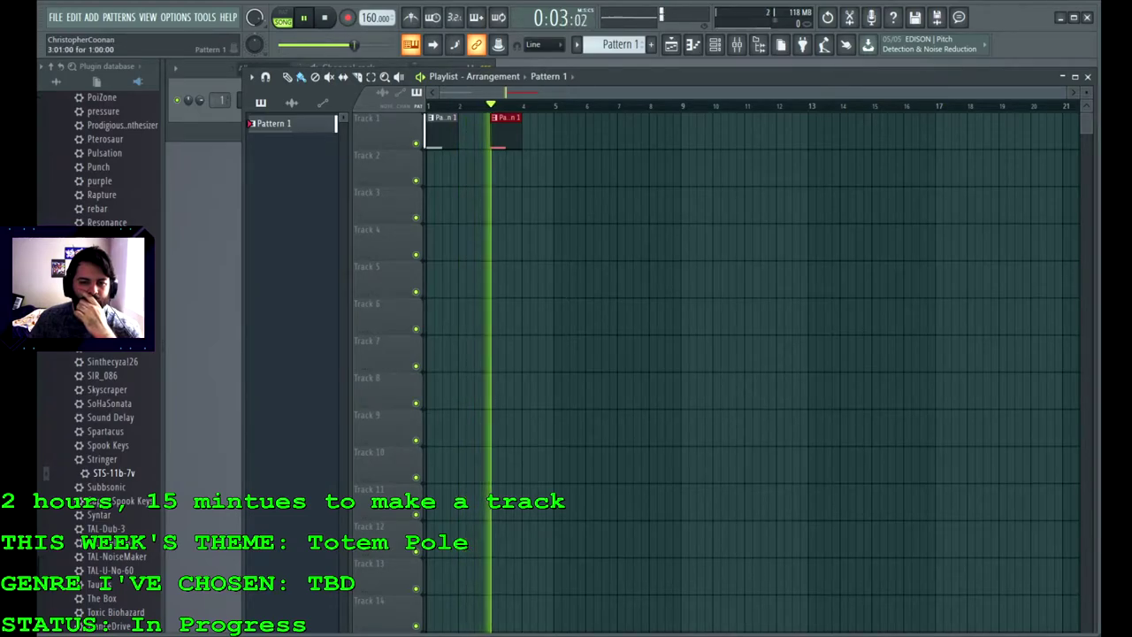
Step: Open Pattern 1 in the piano roll and lengthen its C5 note to one full bar
double_click(443, 131)
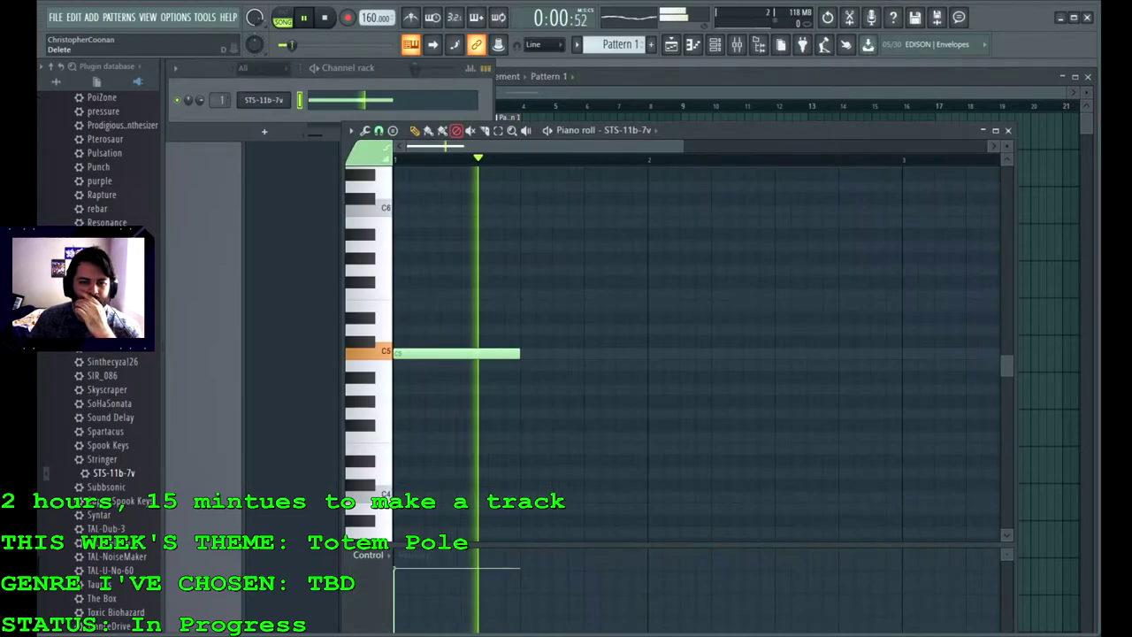
key(F6)
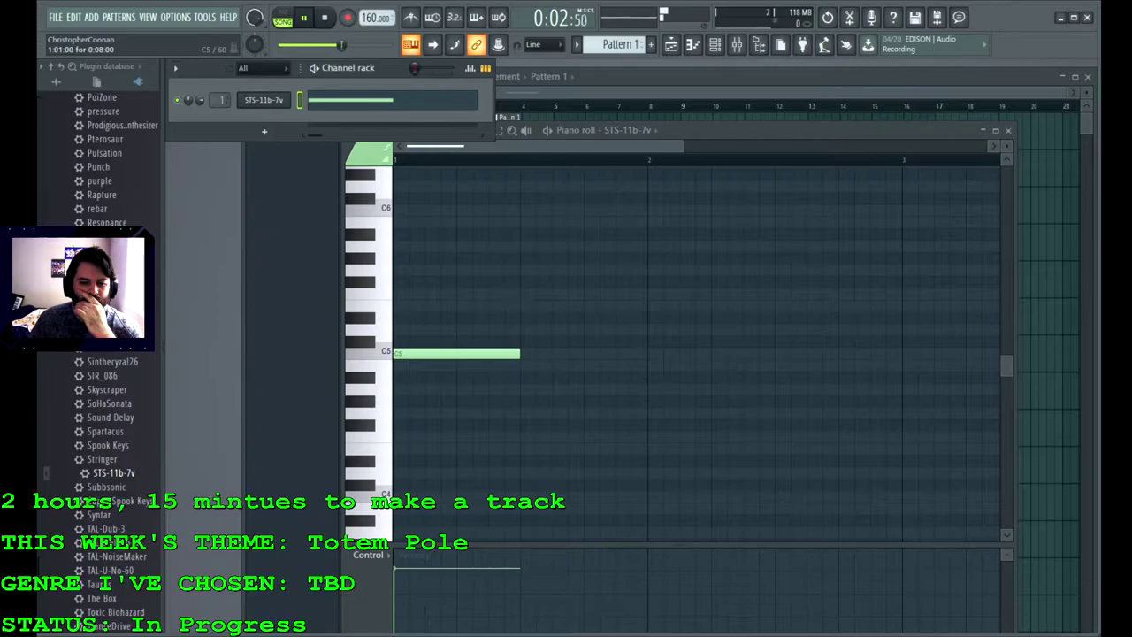
drag(518, 354, 647, 354)
Step: Add two more Pattern 1 clips on Track 1 at bars 5 and 7
click(699, 77)
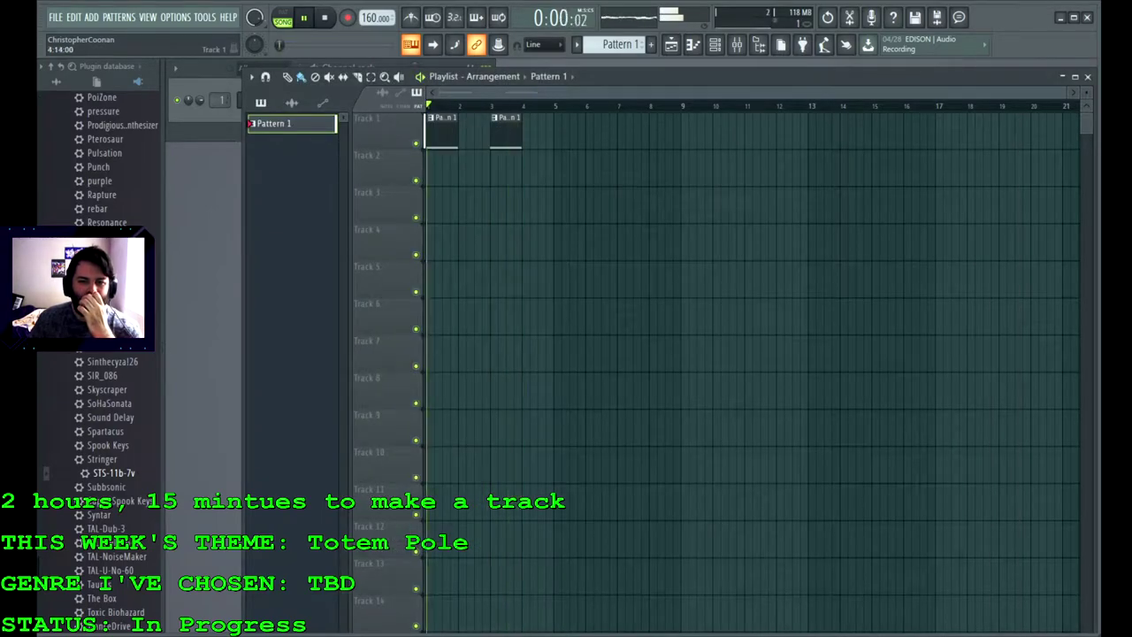
click(566, 128)
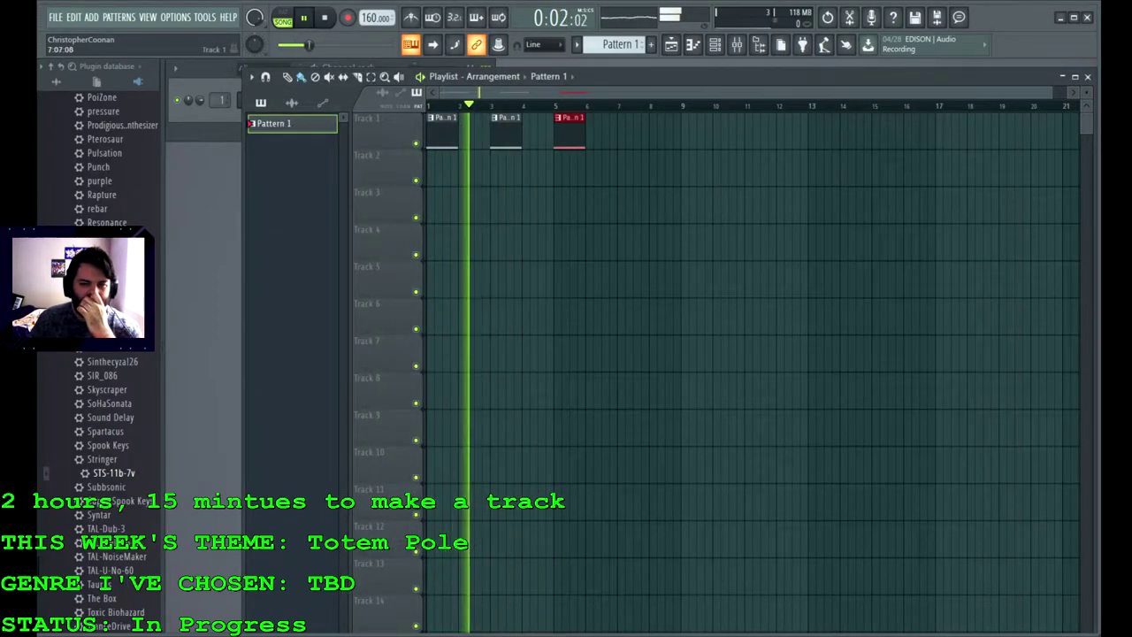
click(630, 128)
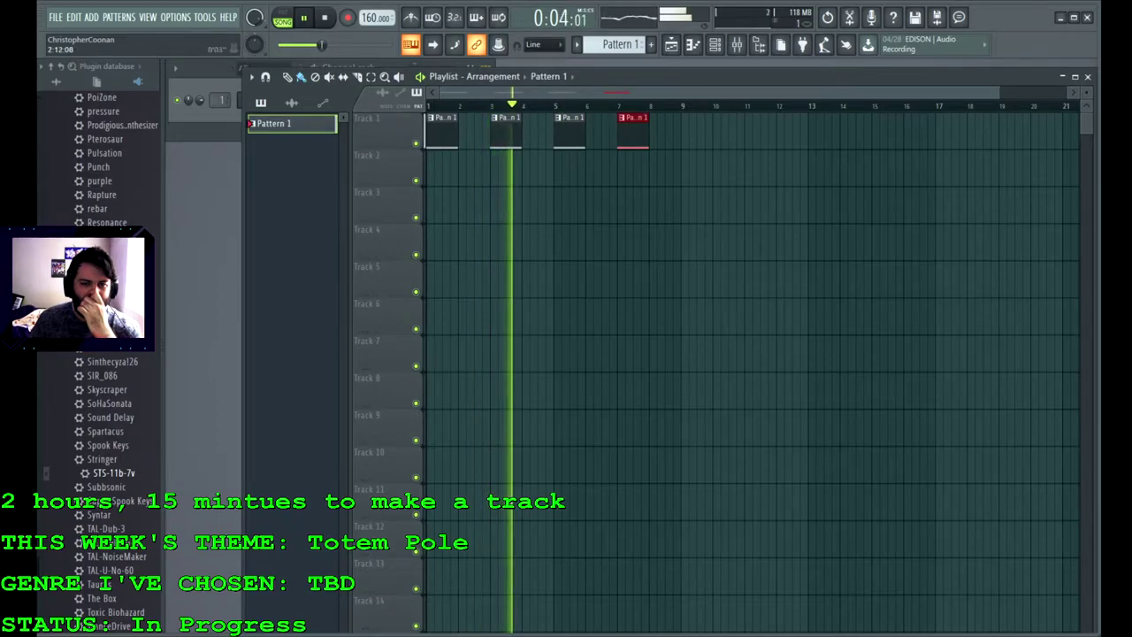
Step: Lower the project tempo to 155 BPM and stop playback
drag(372, 18, 371, 32)
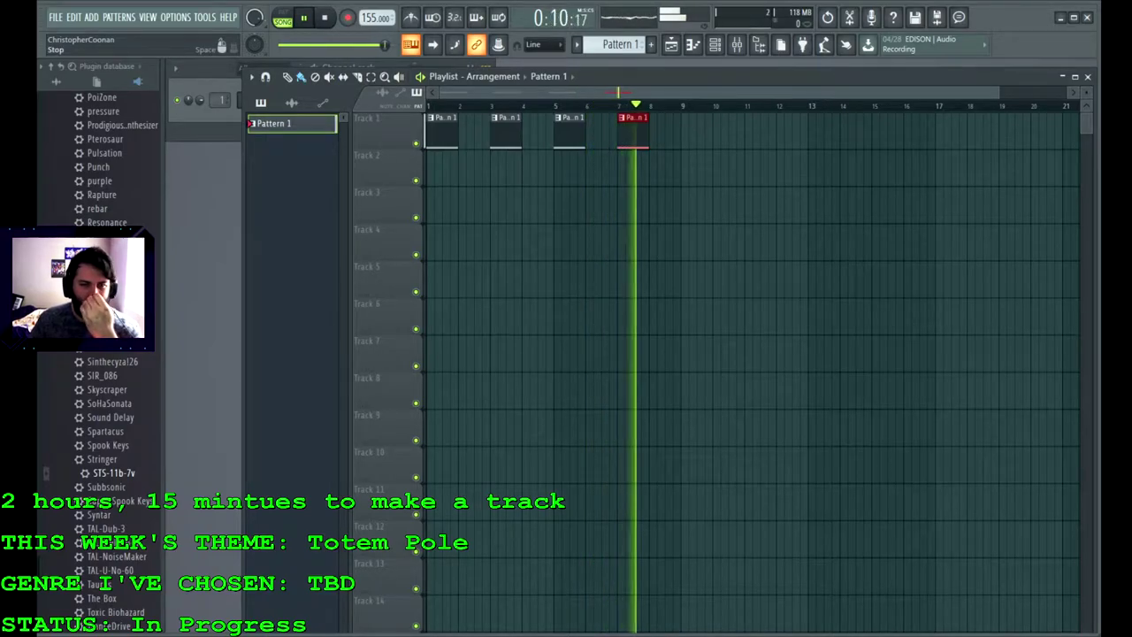
click(324, 18)
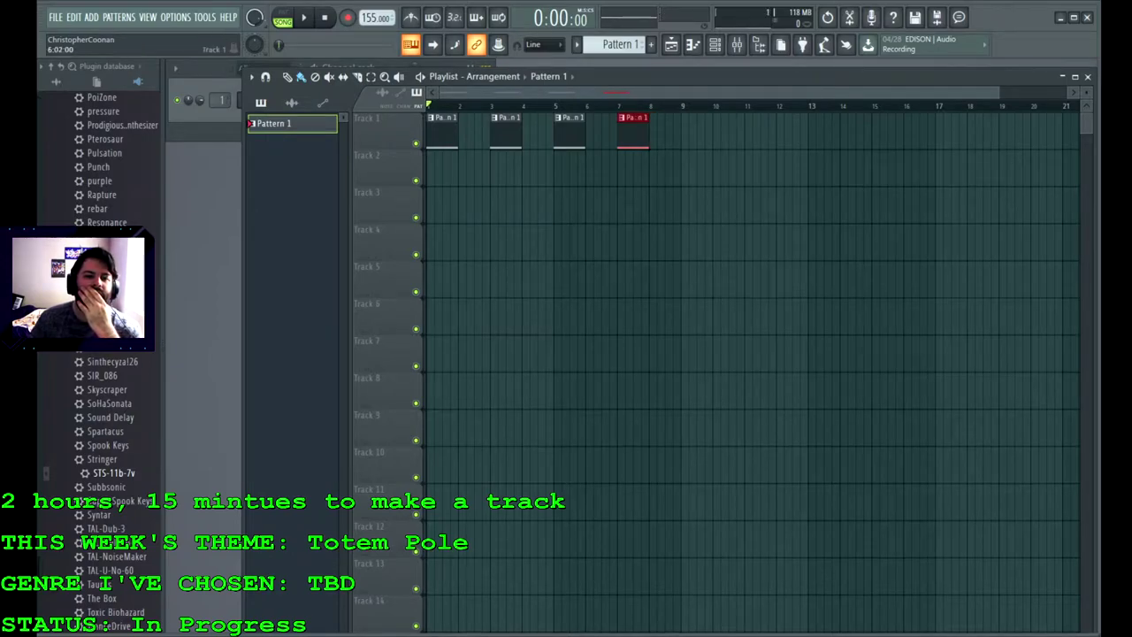
Step: Delete the Pattern 1 clips at bars 3, 5 and 7, keeping only the one at bar 1
right_click(633, 131)
right_click(569, 131)
right_click(505, 131)
Step: Add one-bar notes to Pattern 1, C5 at bar 3 and A#4 at bar 4, and play it back
double_click(454, 131)
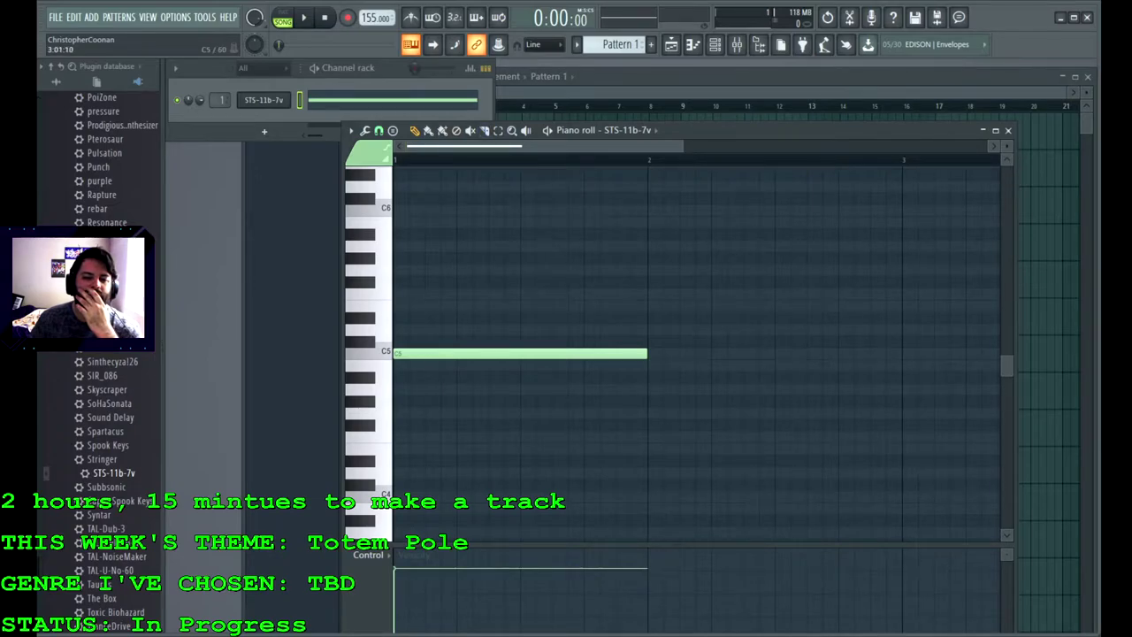
click(911, 353)
scroll(610, 378, right, 4)
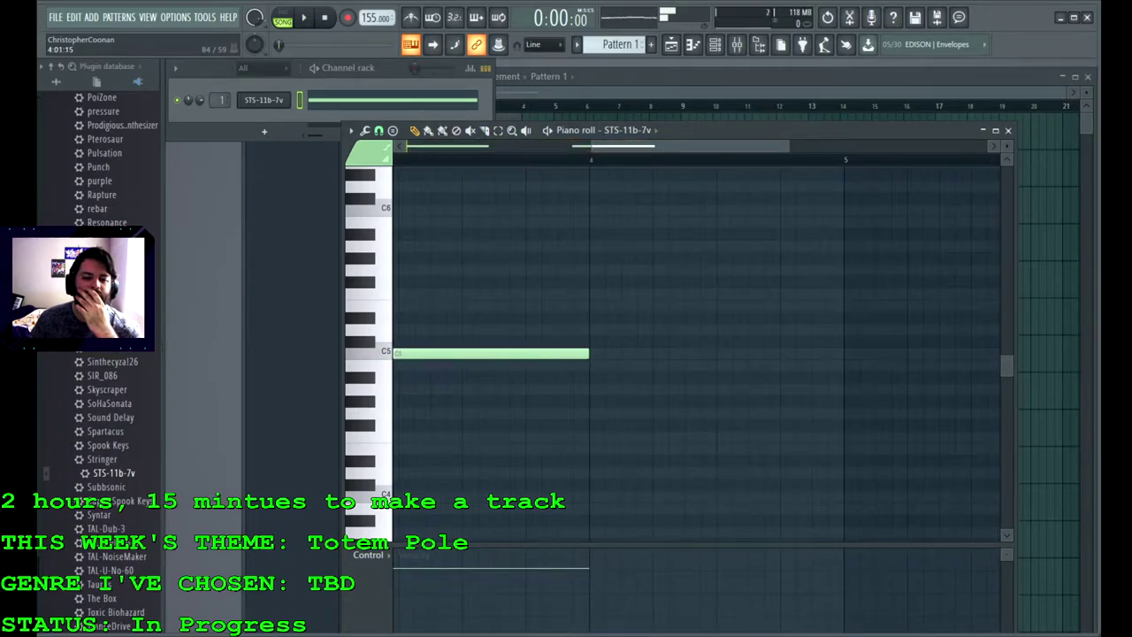
click(609, 378)
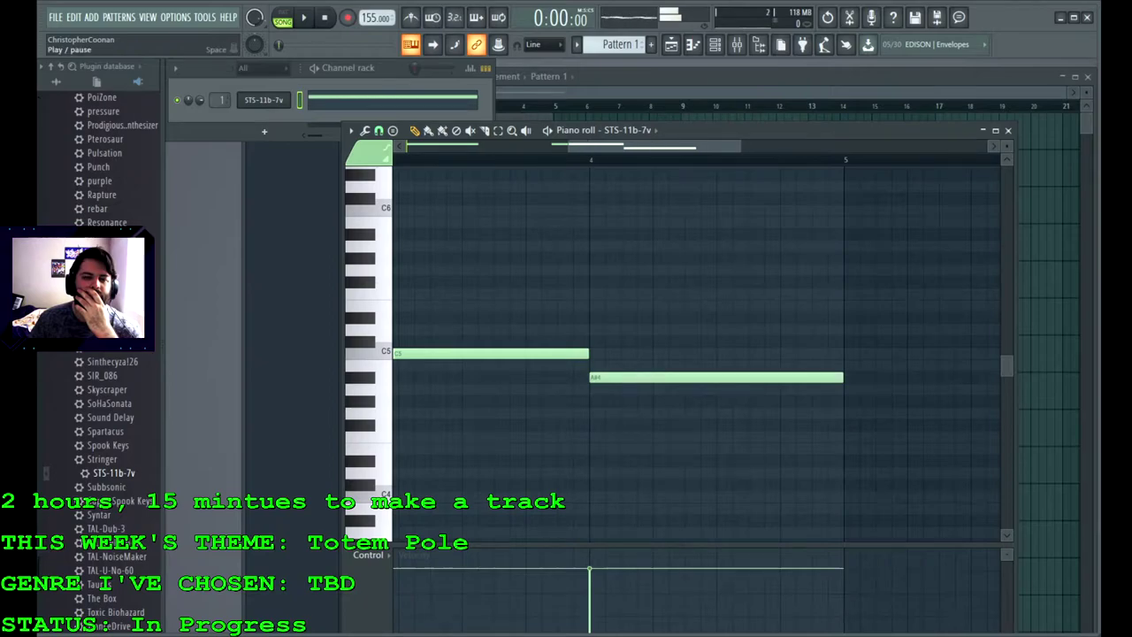
key(space)
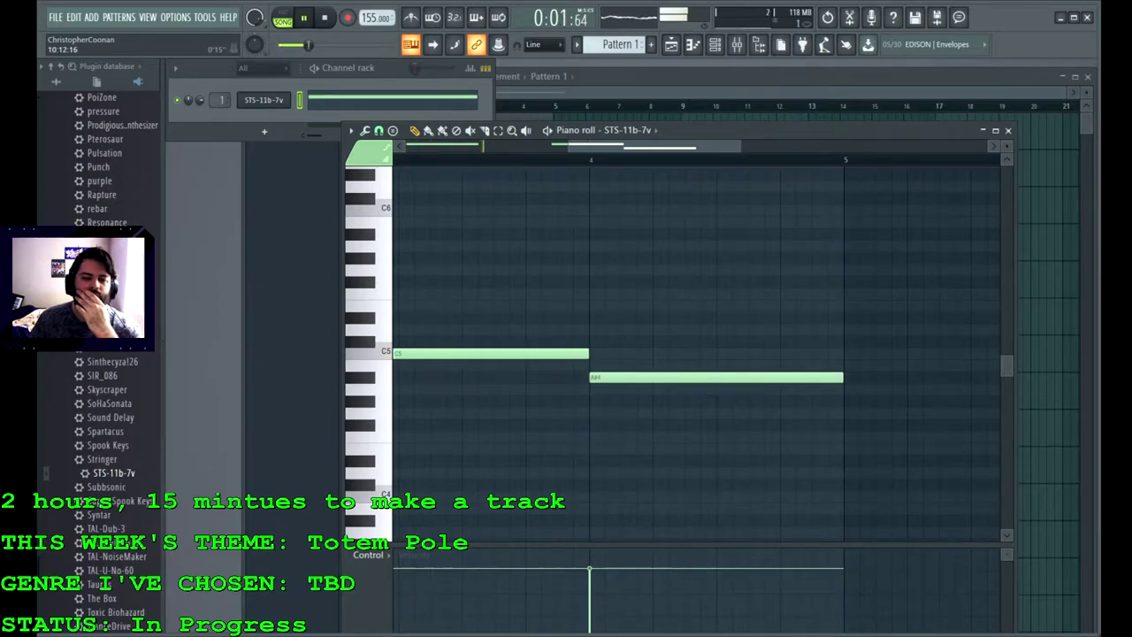
Step: Repeat the four-bar Pattern 1 clip three times on Track 1, starting at bars 5, 9 and 13
key(F5)
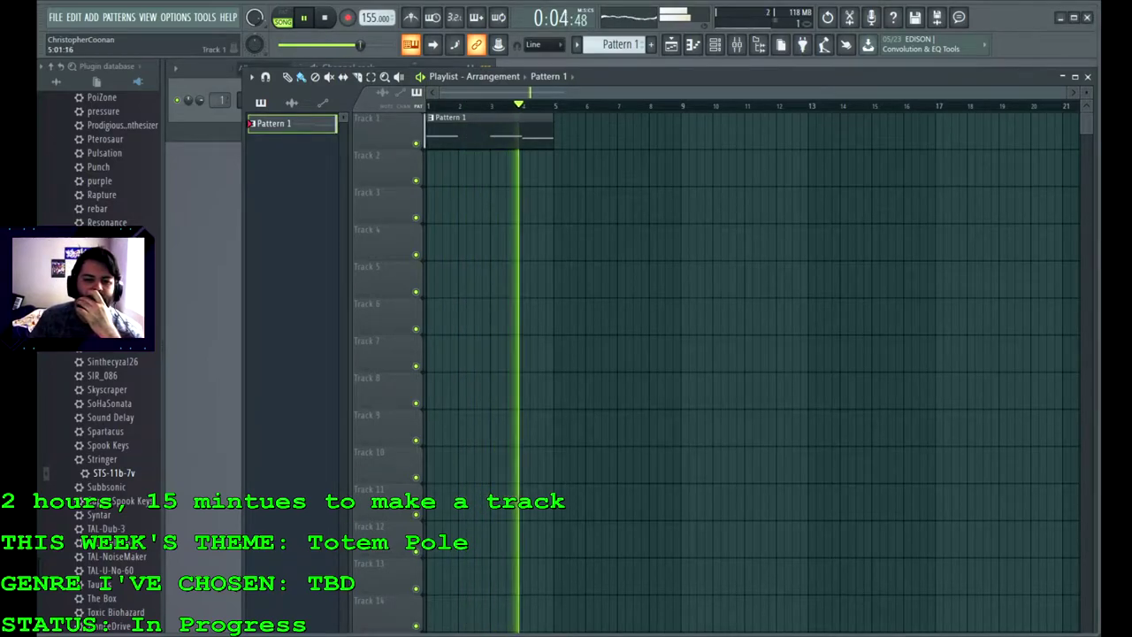
key(ctrl+b)
key(ctrl+b)
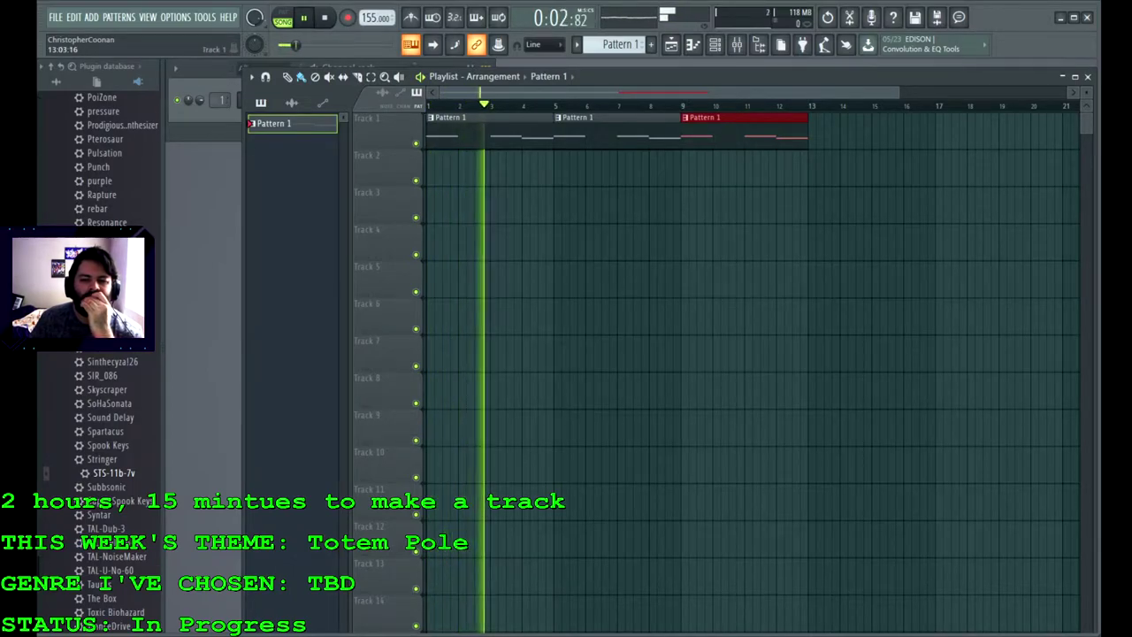
key(ctrl+b)
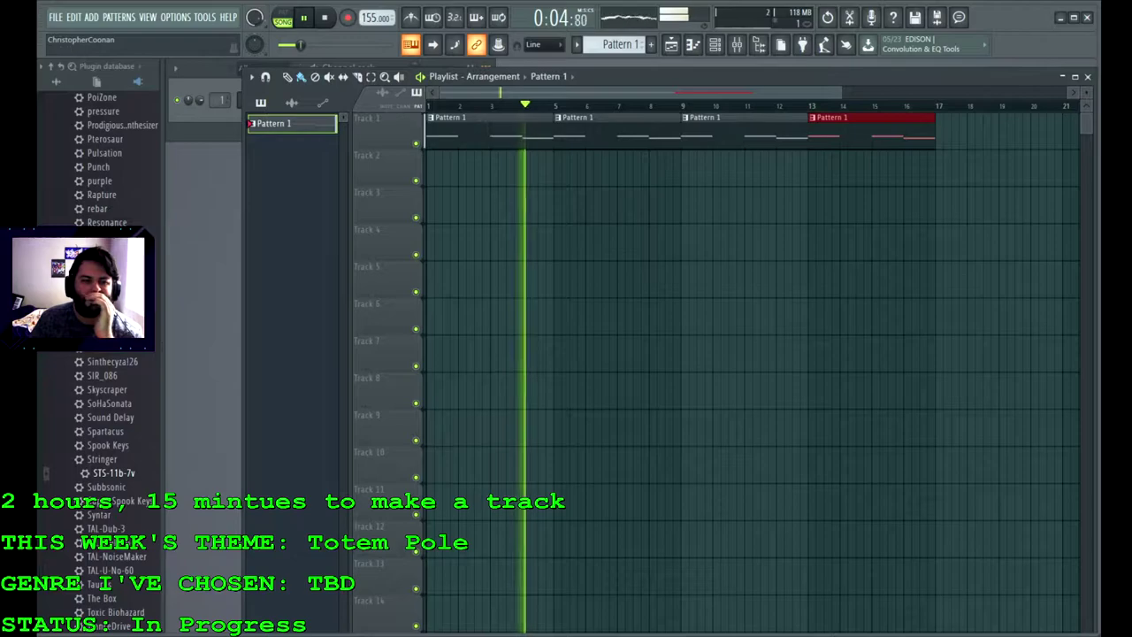
Step: Browse the Vengeance sample library to the breakbeat kicks folder inside the vol-2 BASSDRUM folder
scroll(122, 222, up, 9)
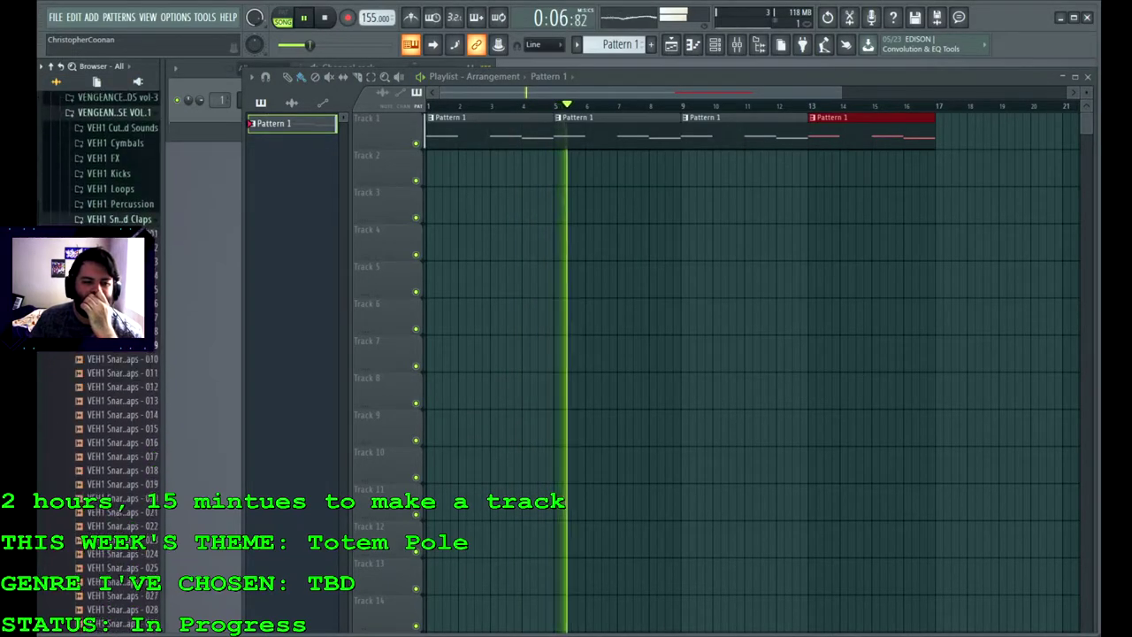
click(122, 222)
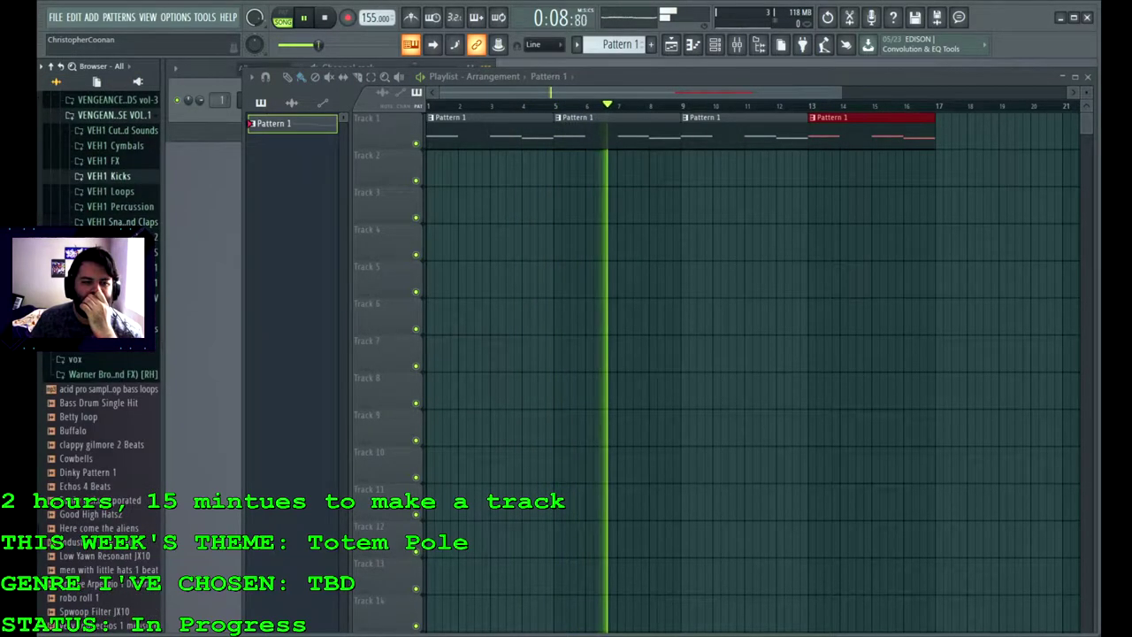
click(108, 176)
scroll(107, 176, up, 3)
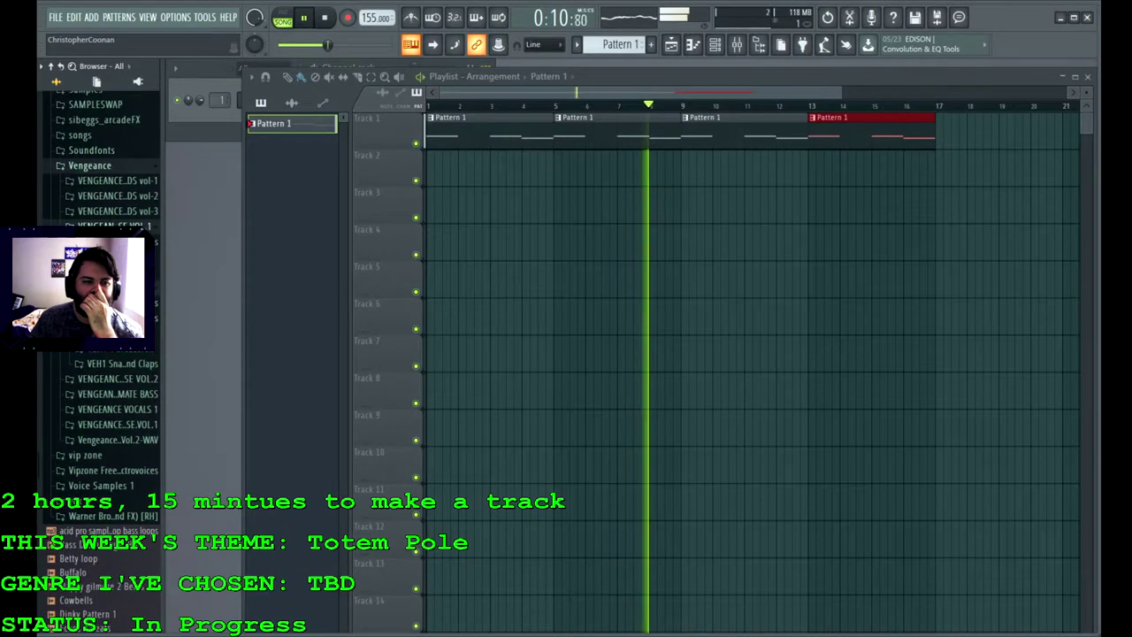
click(114, 195)
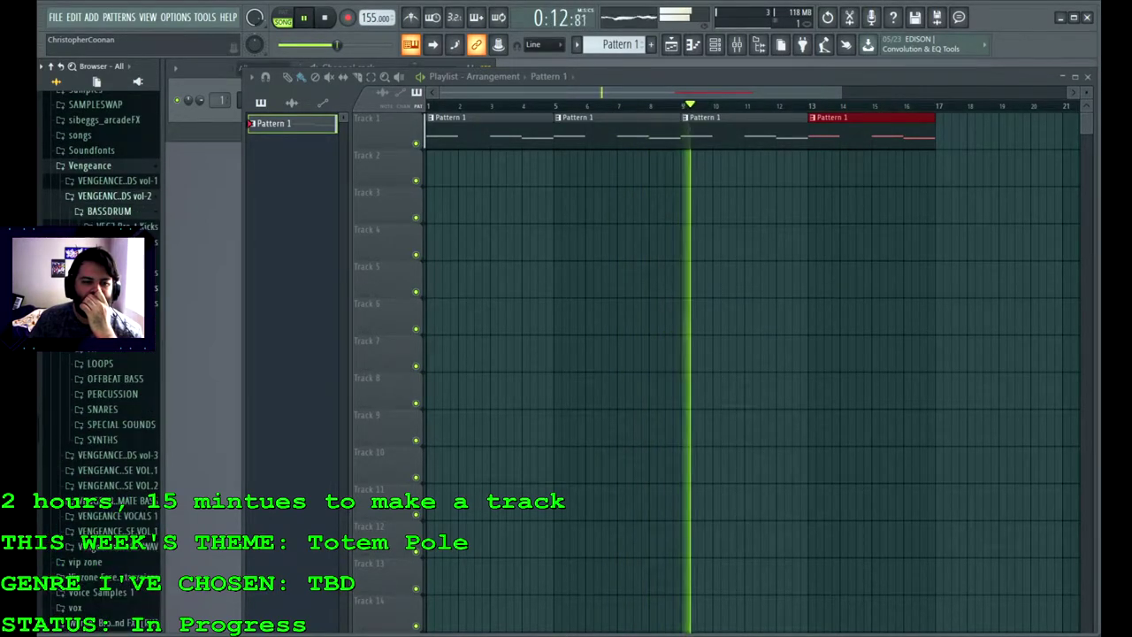
click(109, 211)
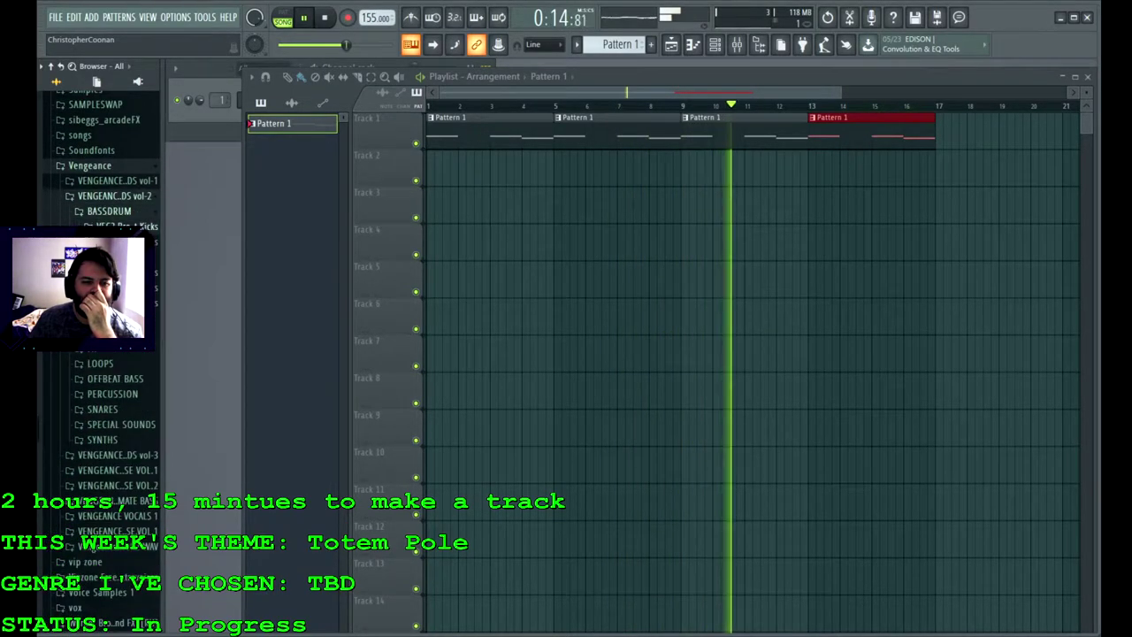
click(124, 226)
Step: Audition the VEC2 breakbeat bass drums and add VEC2 Bassdrums Breakbeat 21 as a new channel below STS-11b-7v
click(130, 366)
click(126, 408)
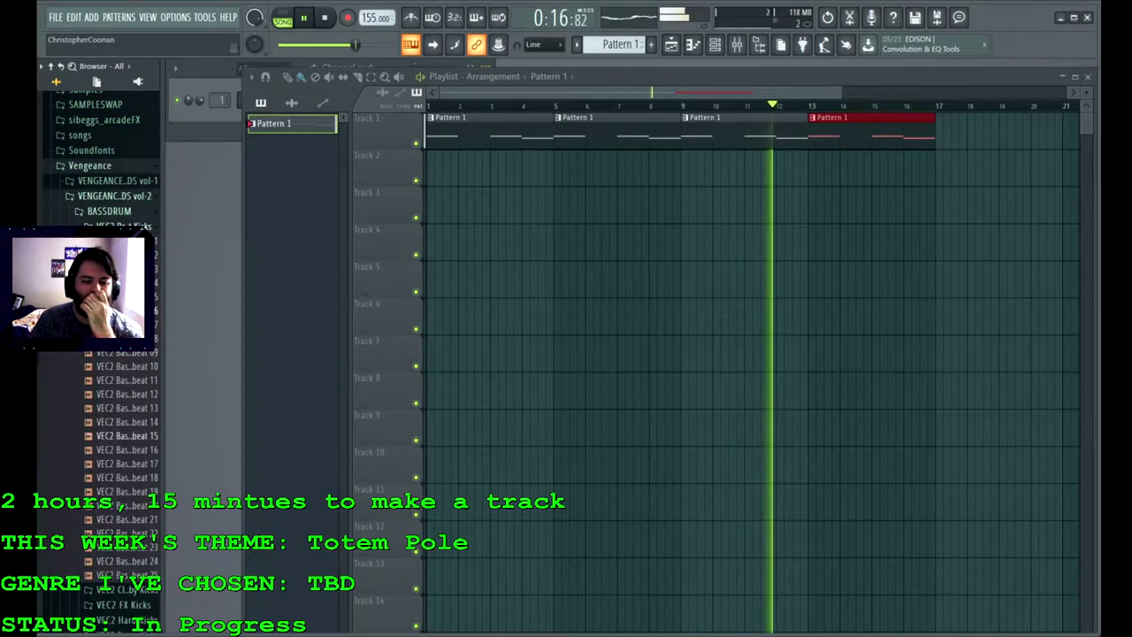
click(127, 449)
click(129, 505)
key(Up)
key(Up)
key(Up)
key(Up)
key(Down)
key(Down)
key(Down)
key(Down)
key(Down)
drag(129, 519, 208, 126)
Step: Close the breakbeat kicks folder and set the playlist's looped time selection to bars 9 through 16
click(123, 226)
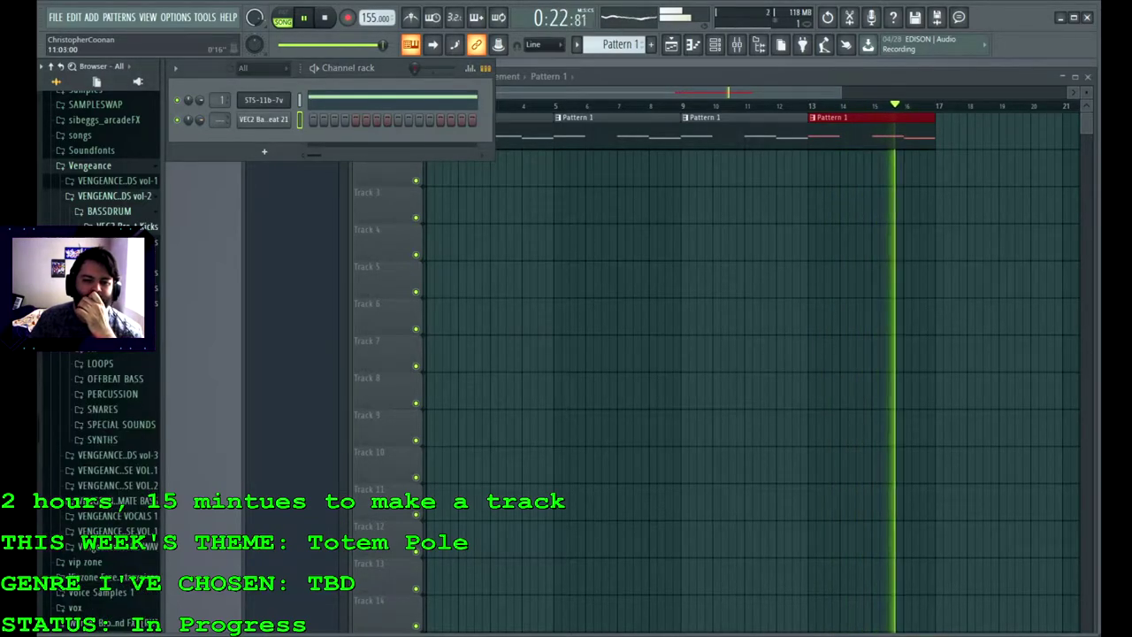
click(305, 195)
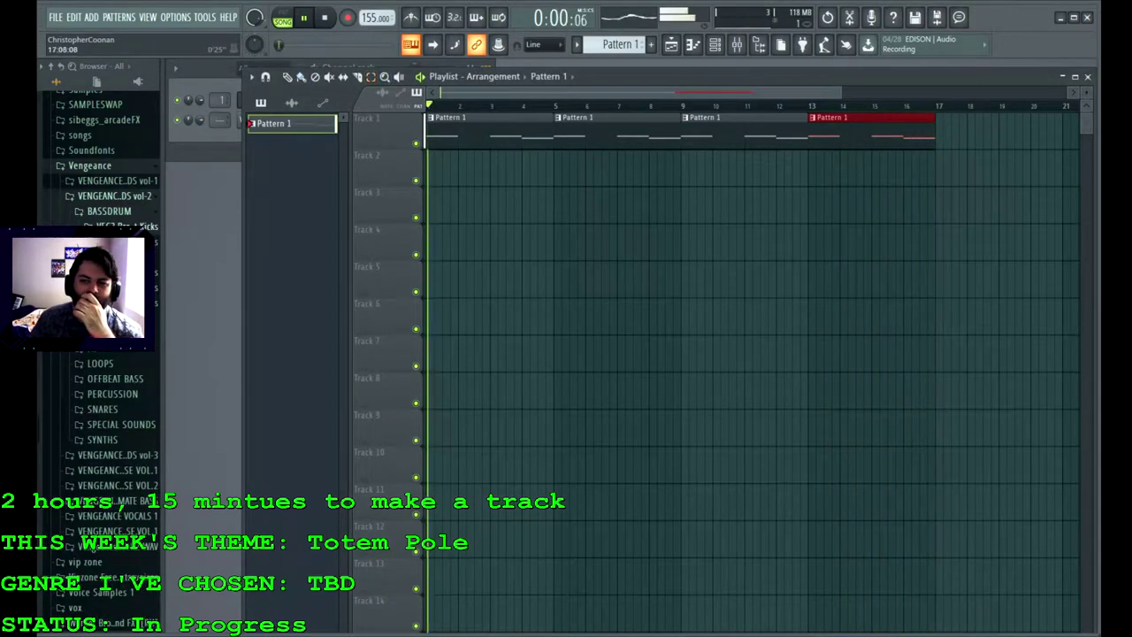
drag(933, 106, 682, 106)
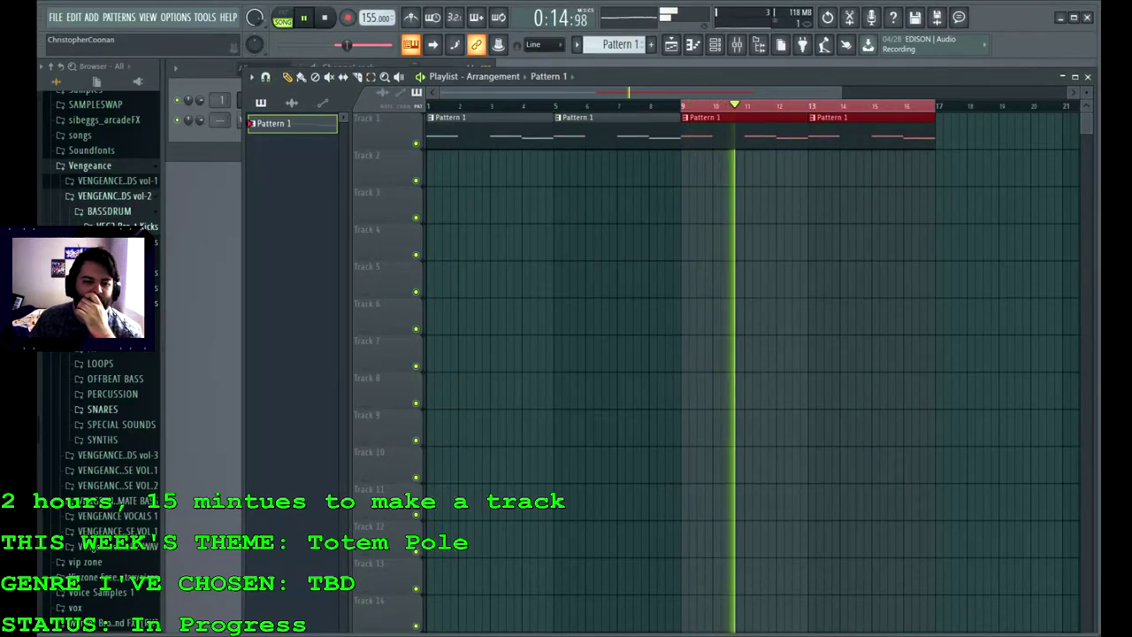
Step: Open the vol-2 SNARES folder and add VEC2 Snares 039 as a new channel below the kick
click(101, 408)
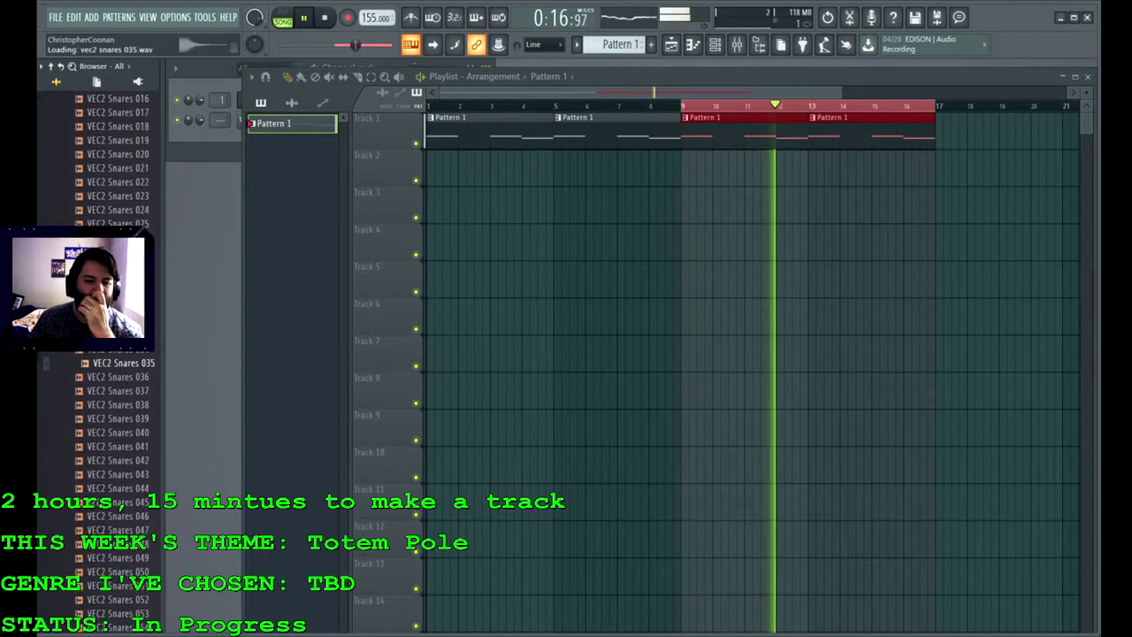
scroll(115, 353, down, 10)
drag(124, 196, 209, 140)
Step: Collapse the SNARES folder and open the VEC2 closed hi-hat samples in the vol-2 CYMBALS folder
scroll(119, 196, up, 5)
scroll(115, 203, up, 7)
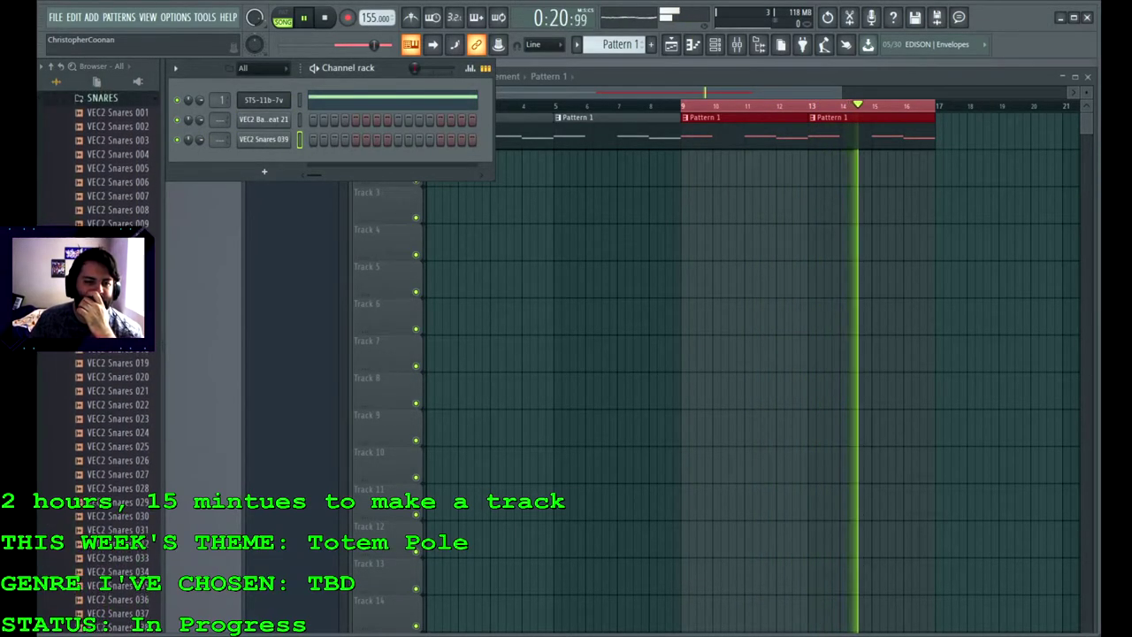
click(103, 209)
scroll(102, 266, up, 5)
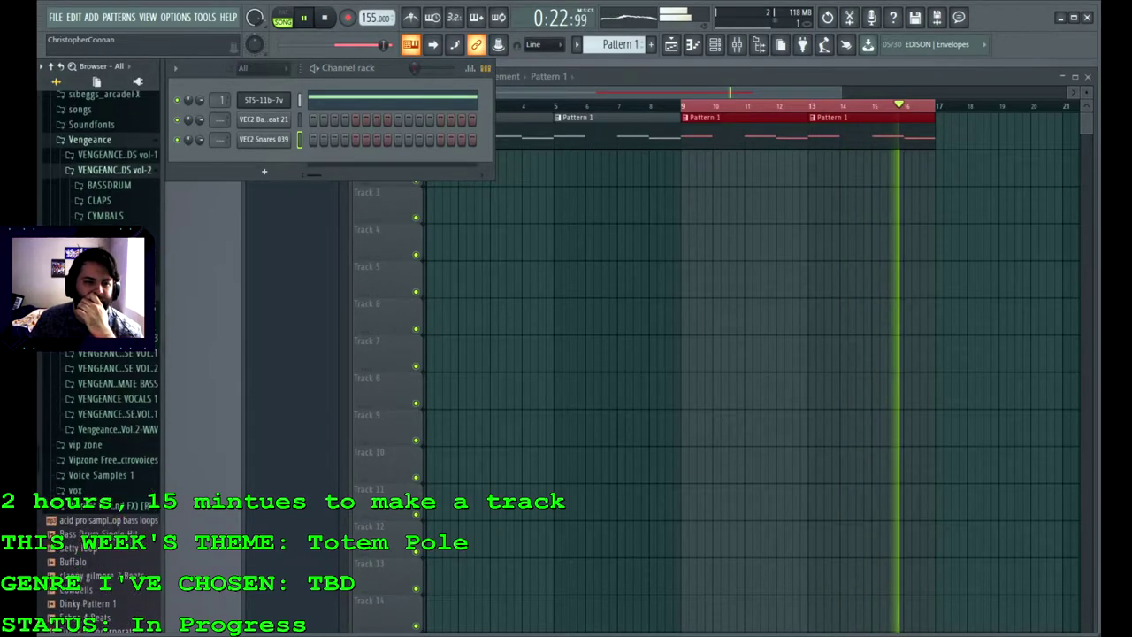
click(124, 275)
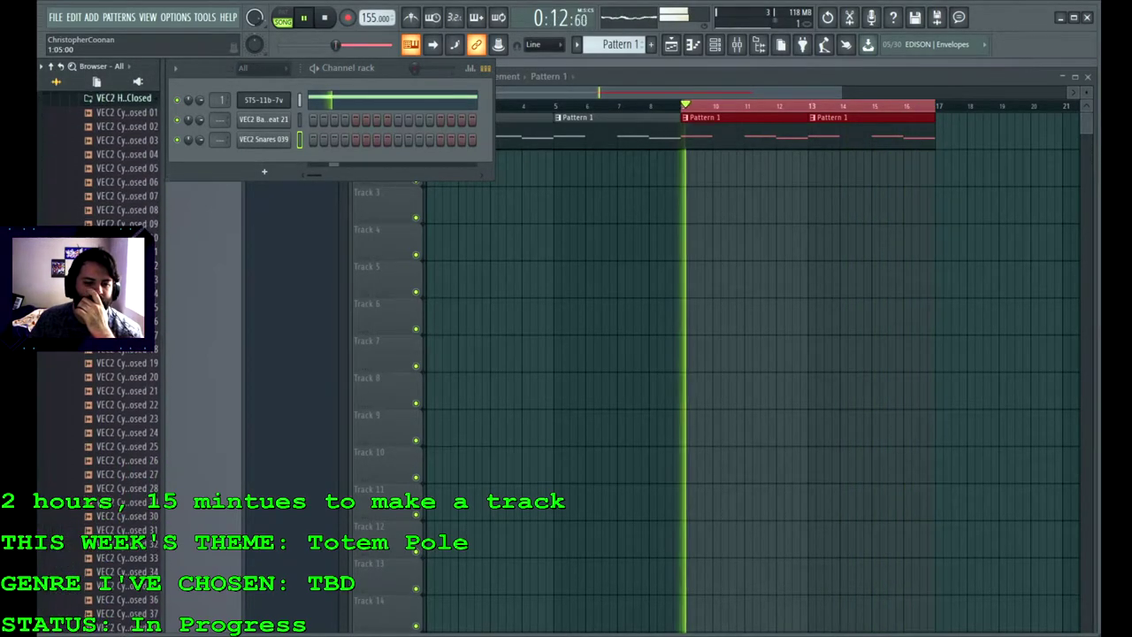
Step: Create a new empty pattern named beat
click(651, 44)
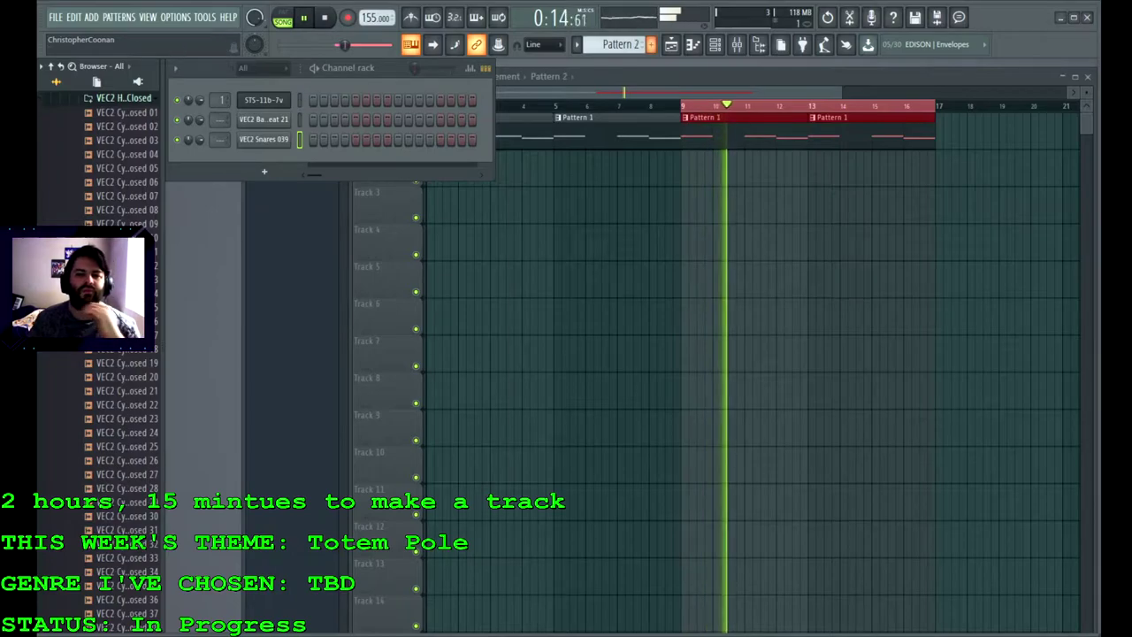
text(beat)
key(Return)
Step: Program one bar of the beat pattern with kicks on steps 1, 3, 11 and 14 and snares on steps 5 and 13
click(313, 119)
click(335, 120)
click(356, 140)
Step: Place a beat clip at bar 9 on Track 2 and play the arrangement in song mode
click(283, 18)
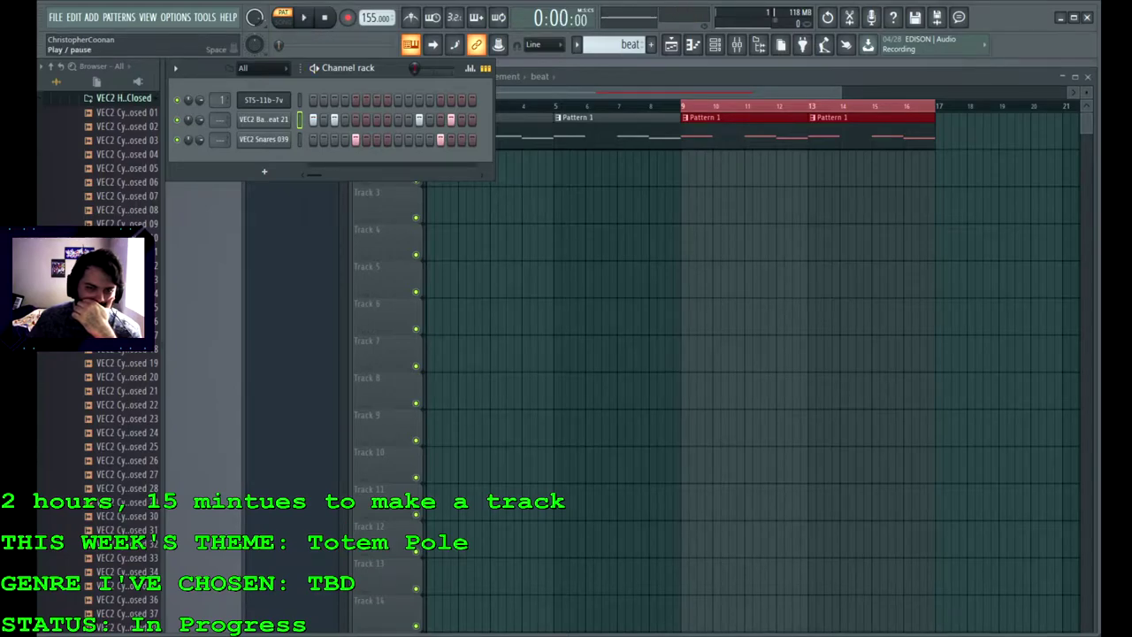
click(282, 16)
click(685, 168)
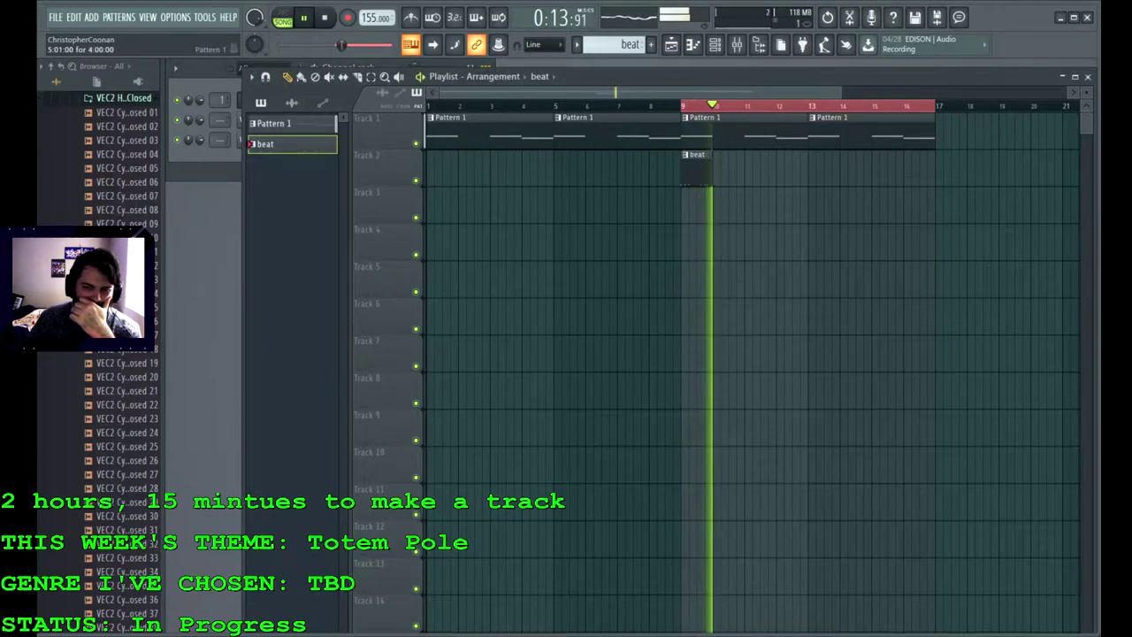
Step: Extend the beat pattern to two bars with kicks on steps 17, 19 and 26 and snares on steps 21 and 29
key(F6)
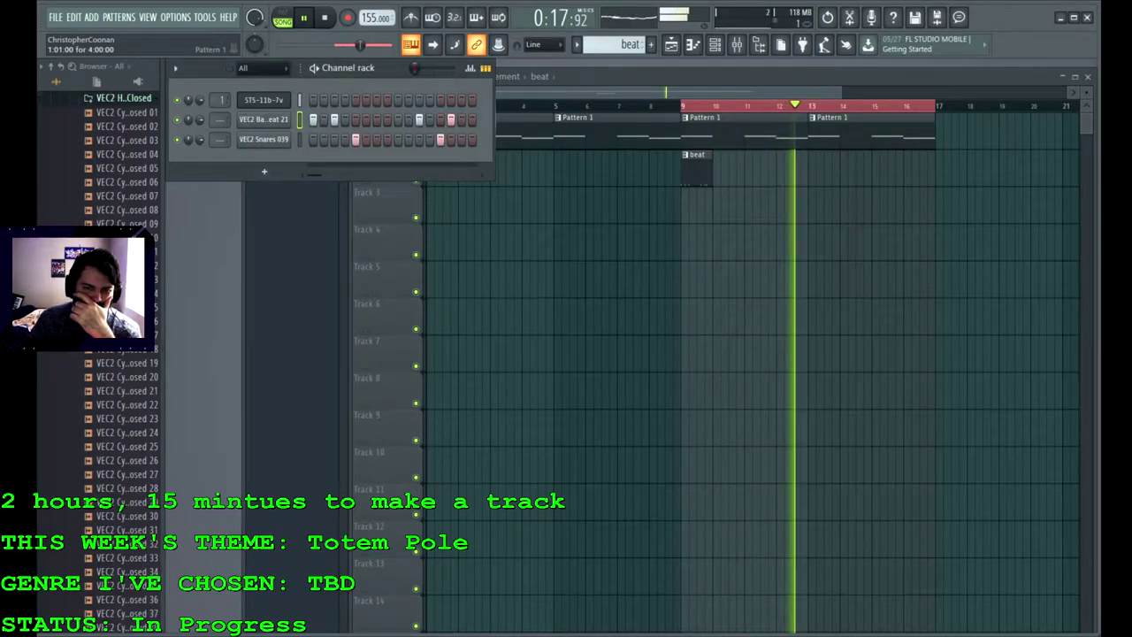
drag(493, 130, 662, 131)
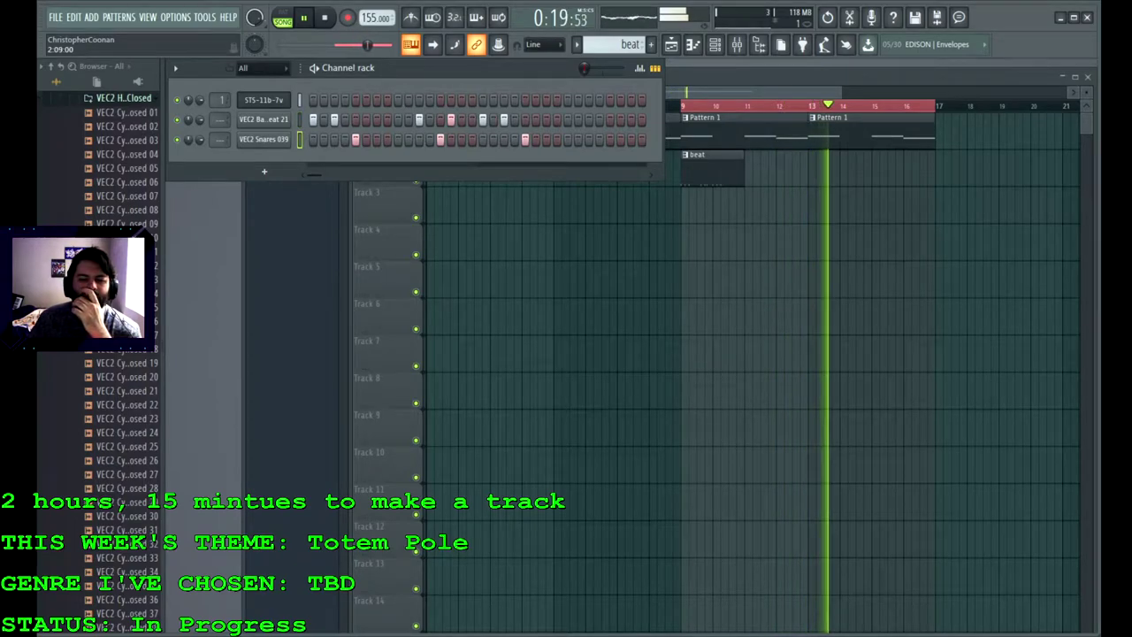
click(610, 140)
click(751, 169)
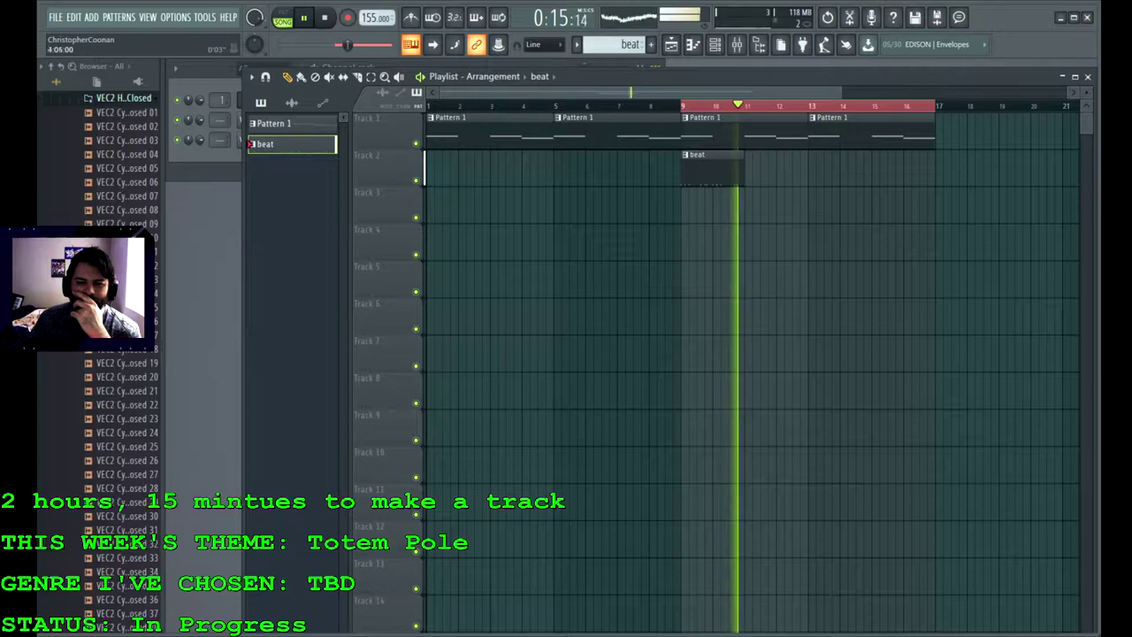
Step: Extend the beat to four bars with kicks on steps 33, 35, 43, 46, 49, 52, 55, 58 and snares on 37, 45 and 61–64
key(F6)
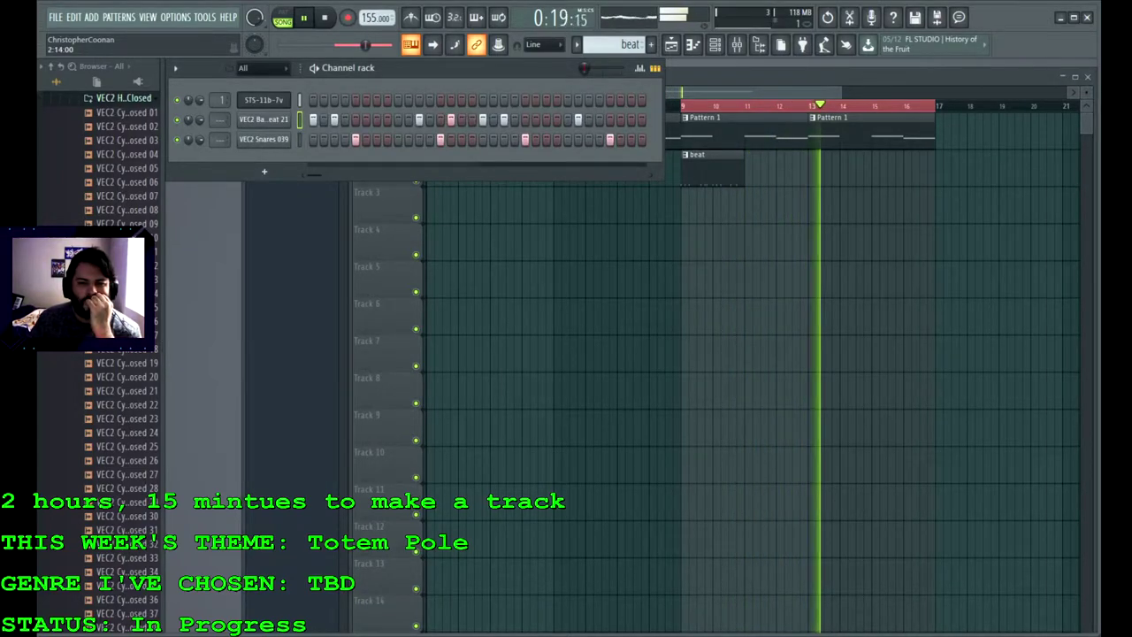
drag(663, 123, 833, 124)
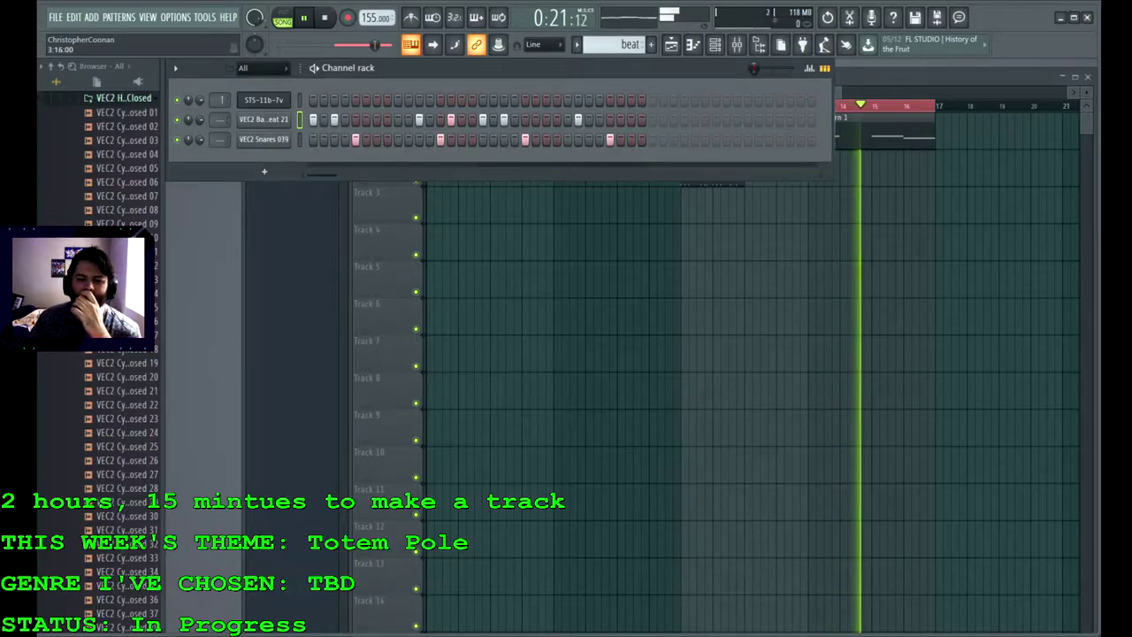
click(653, 119)
drag(322, 175, 651, 174)
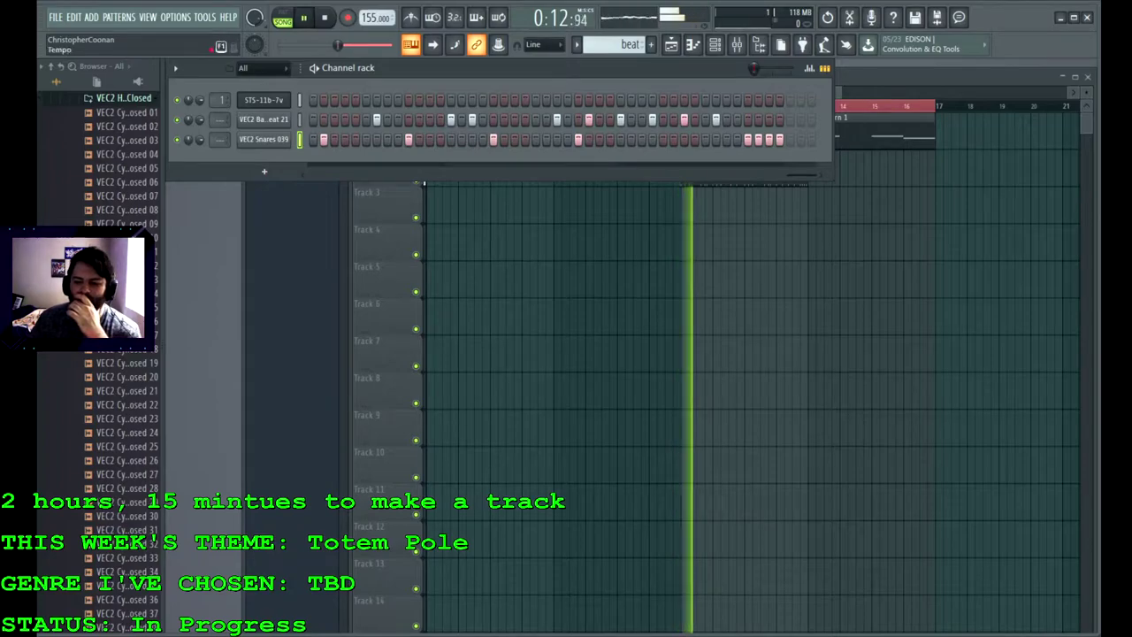
Step: Add a second four-bar beat clip at bar 13 on Track 2
key(F5)
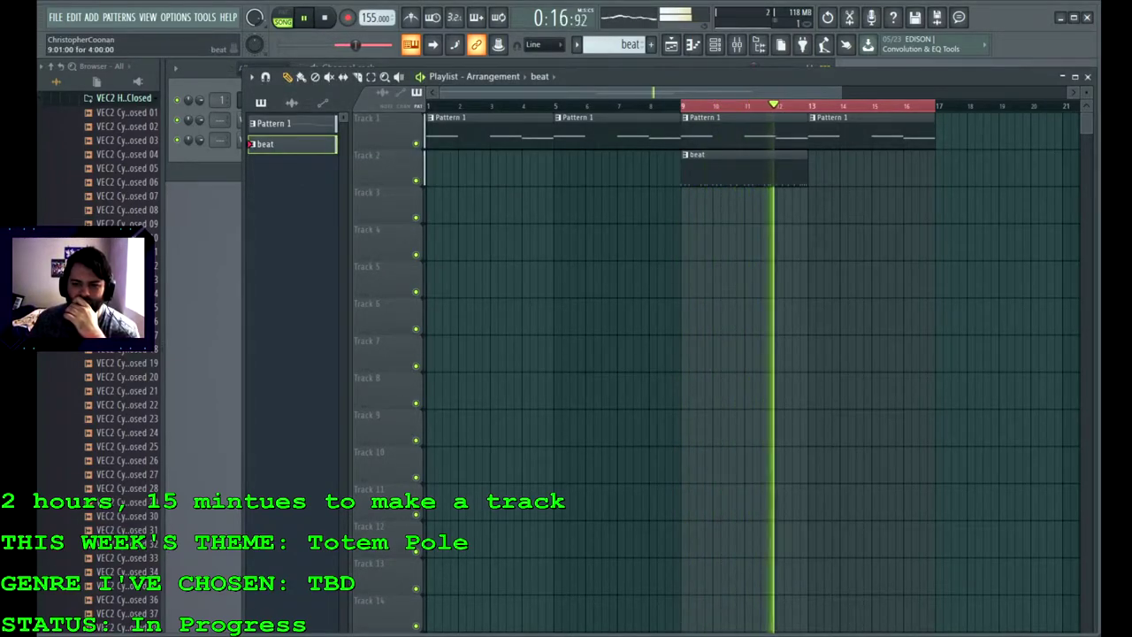
click(816, 168)
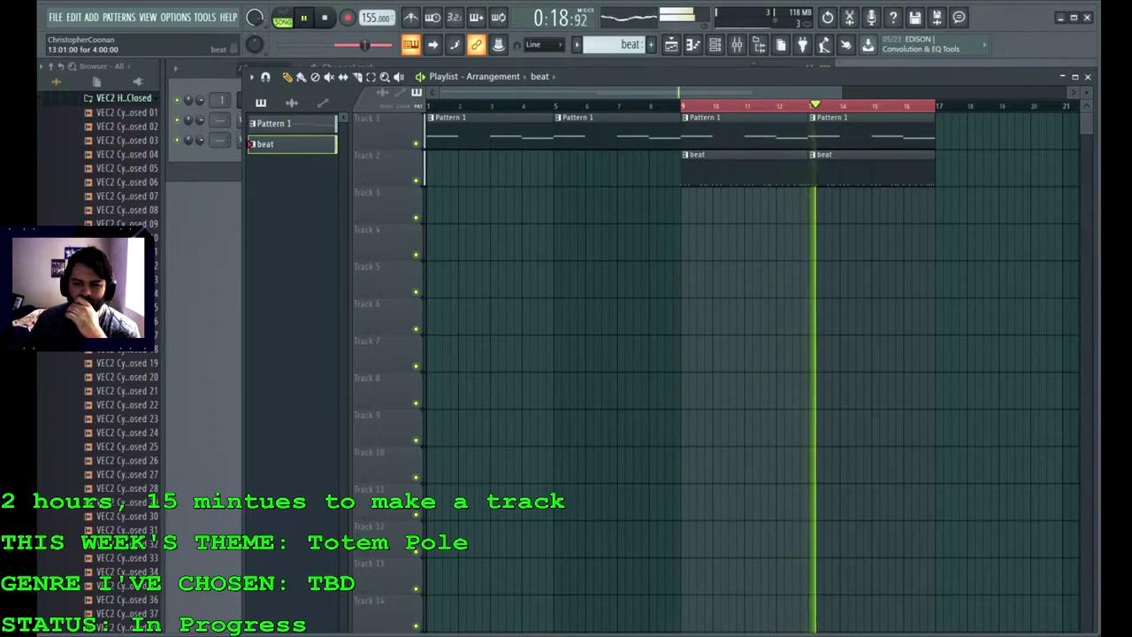
Step: Rework the beat's last bar: add a snare on step 53, and replace the snare on step 62 with a kick
key(F7)
key(F6)
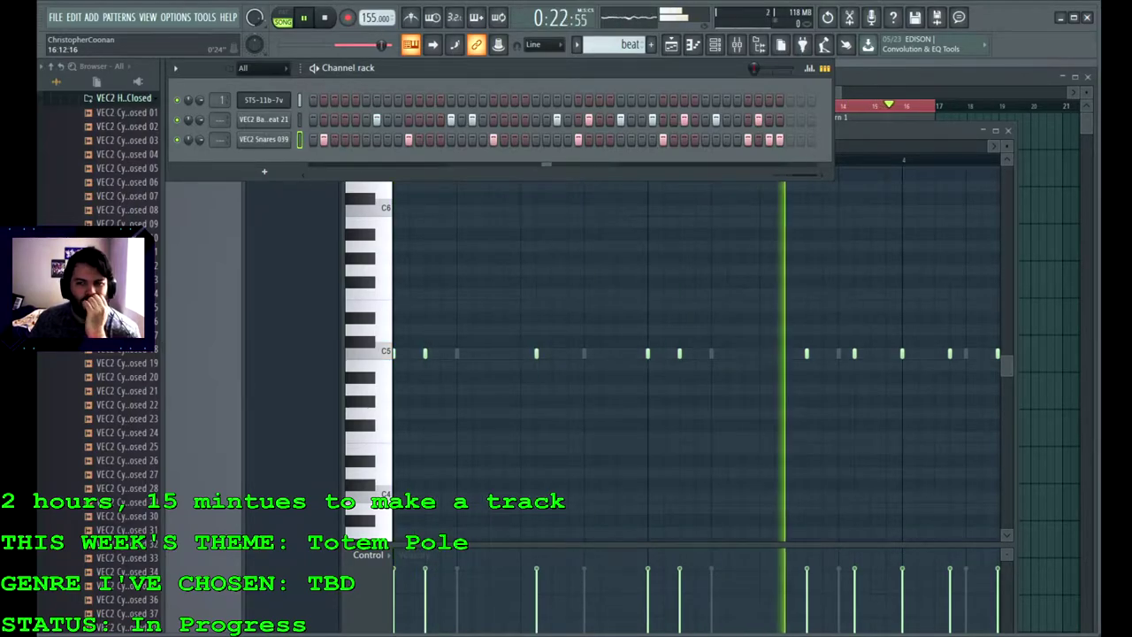
key(F5)
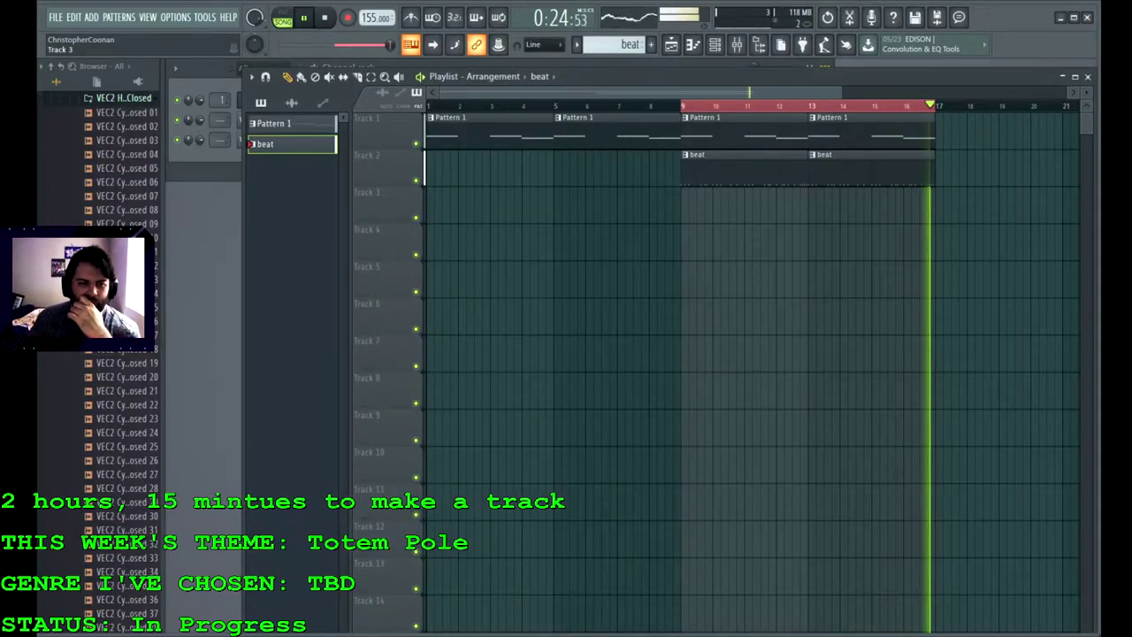
Step: Route the kick to mixer insert 2 and the snare to insert 3, loading Fruity parametric EQ 2 with Tight Drum Sizzle on insert 3
key(F6)
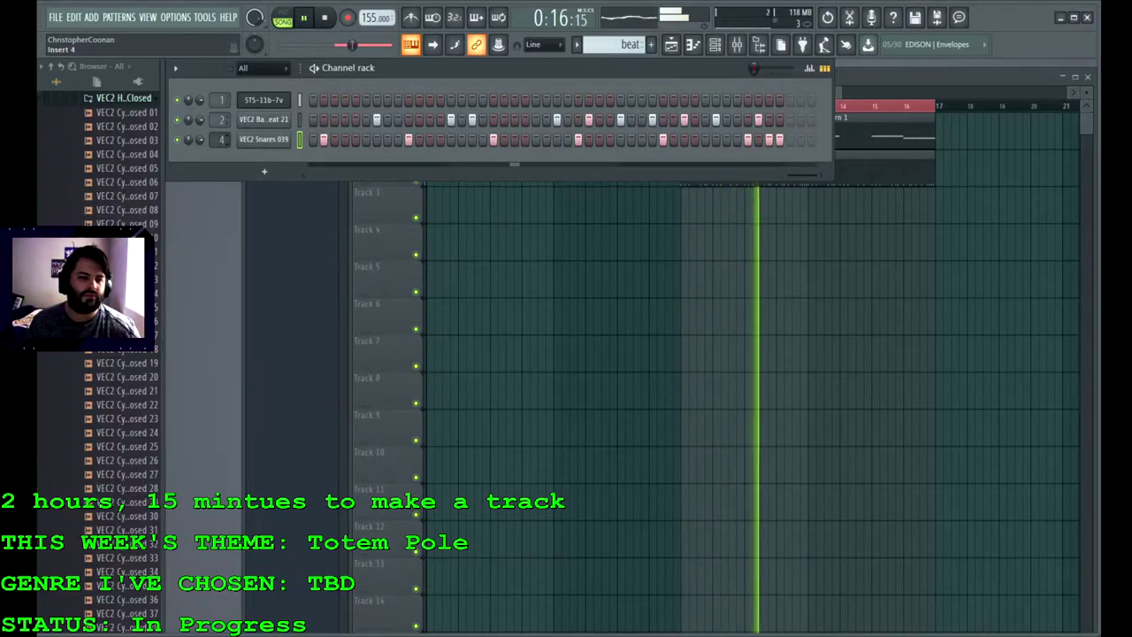
key(F9)
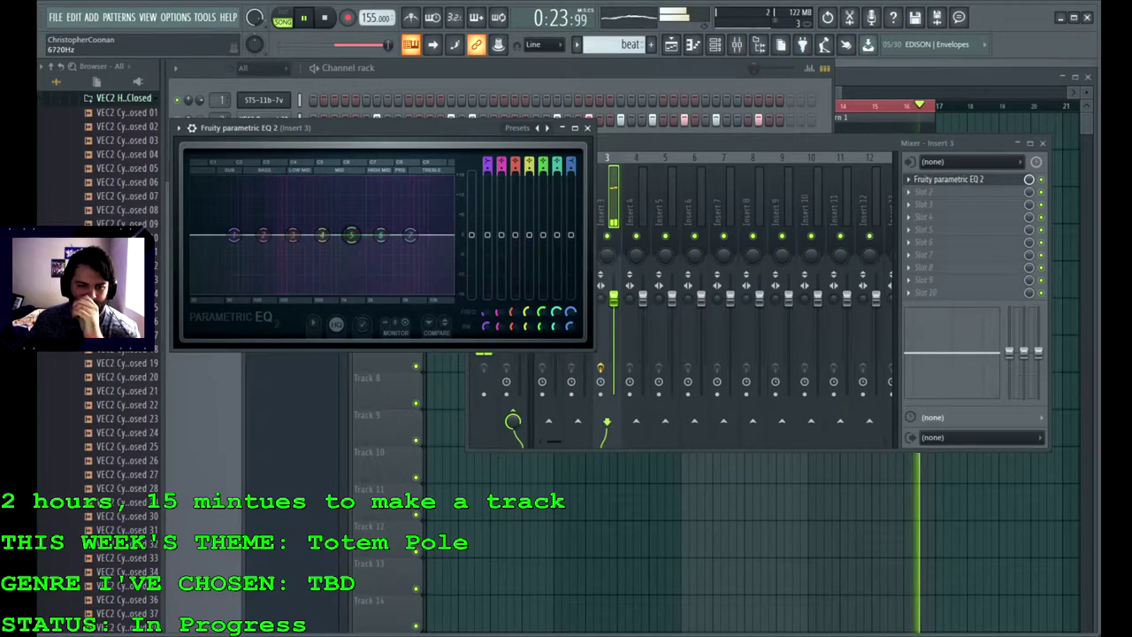
click(546, 128)
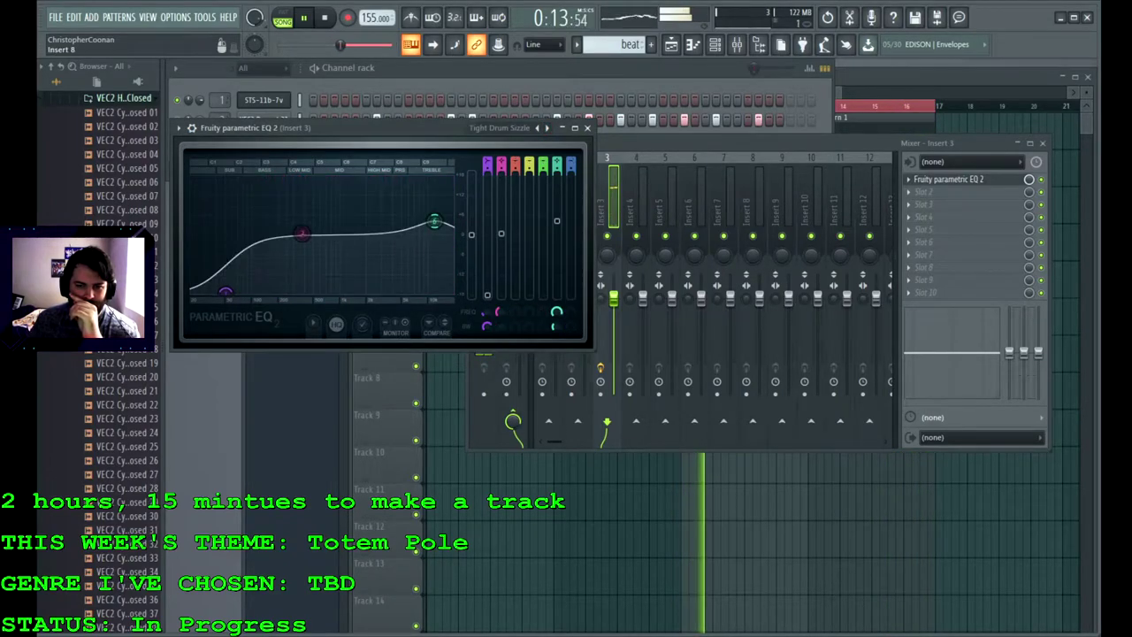
Step: Add Fruity parametric EQ 2 to the kick's insert 2, boosting band 2 in the bass and slightly cutting bands 1, 3 and 5
key(F6)
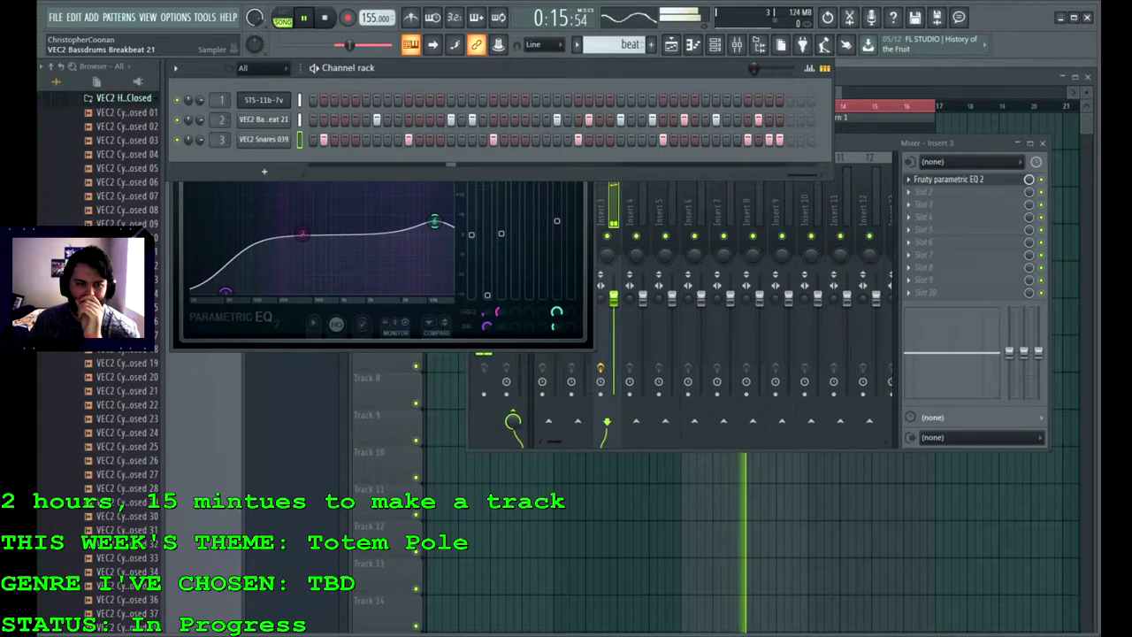
click(843, 184)
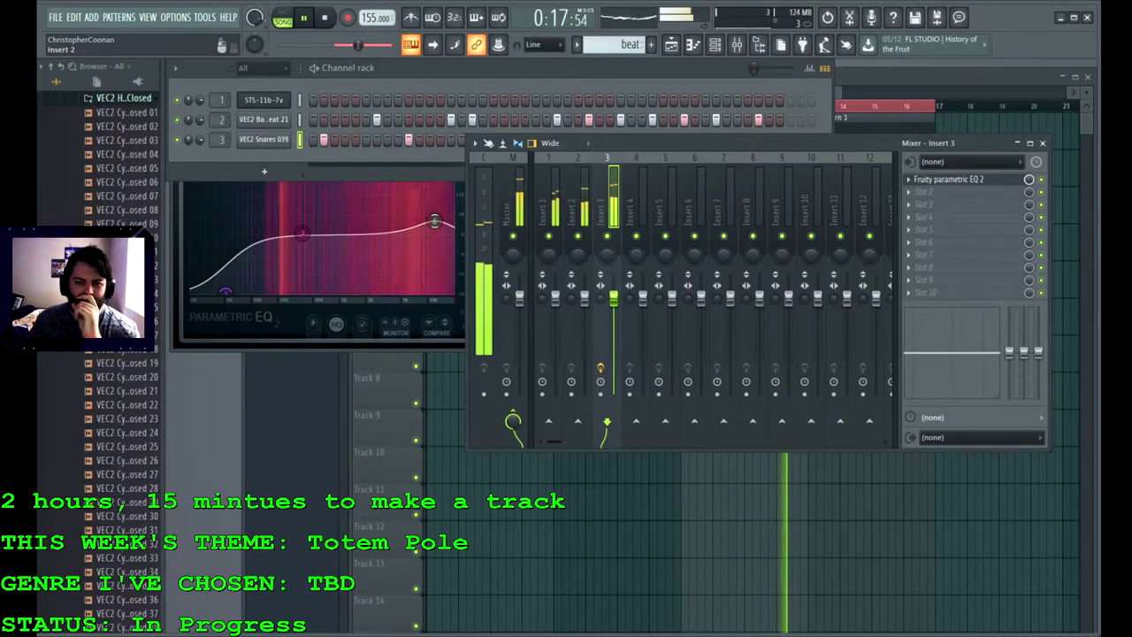
click(577, 204)
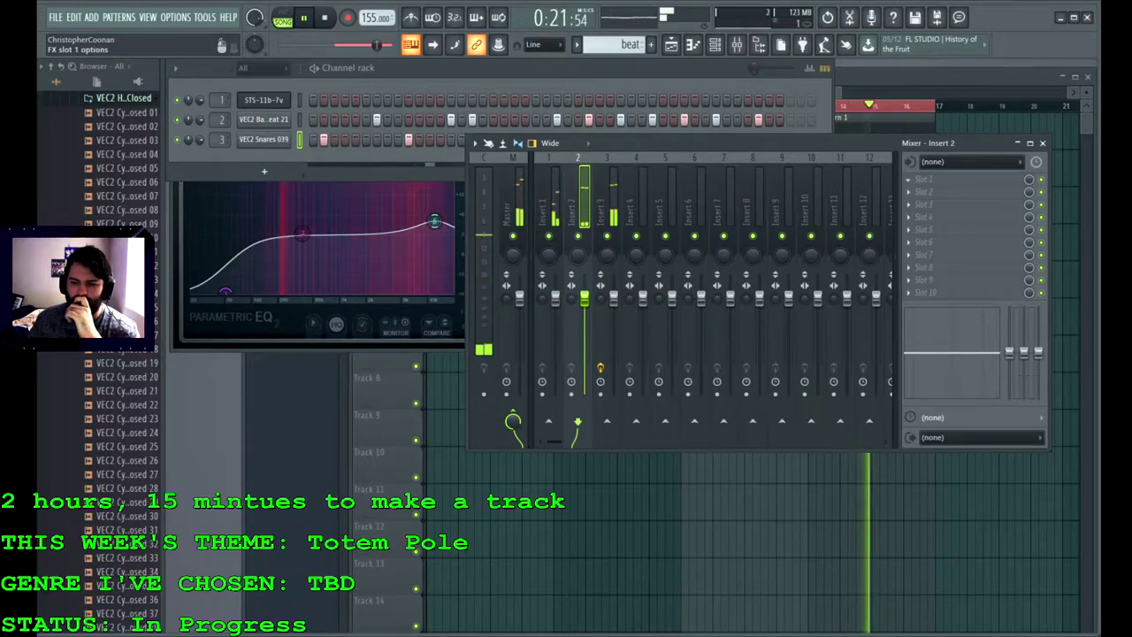
click(946, 179)
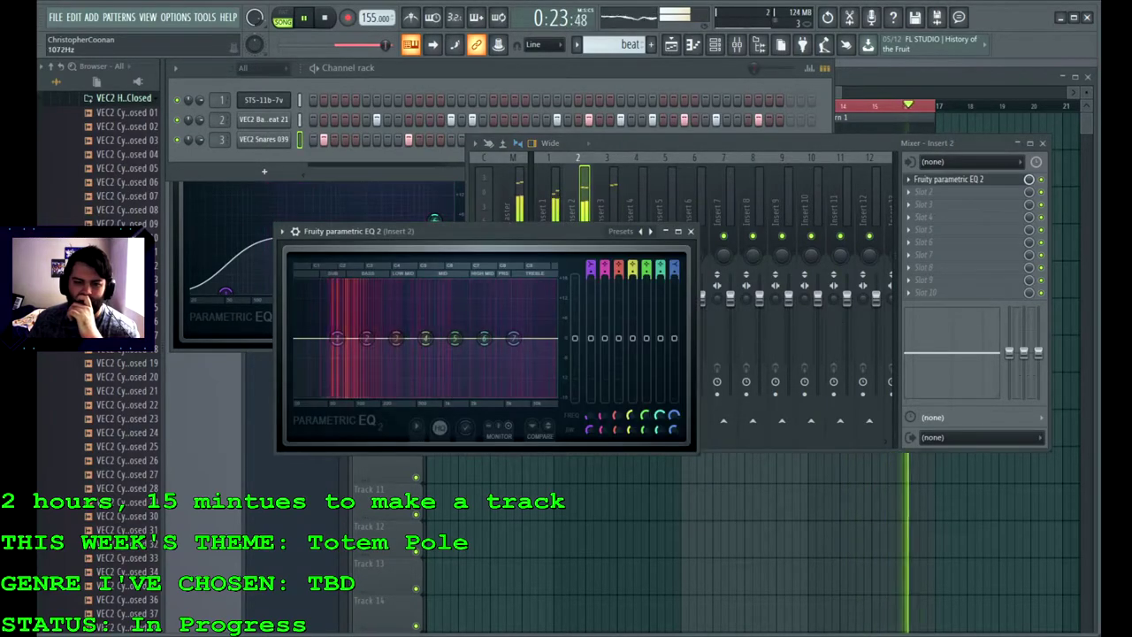
drag(366, 338, 398, 343)
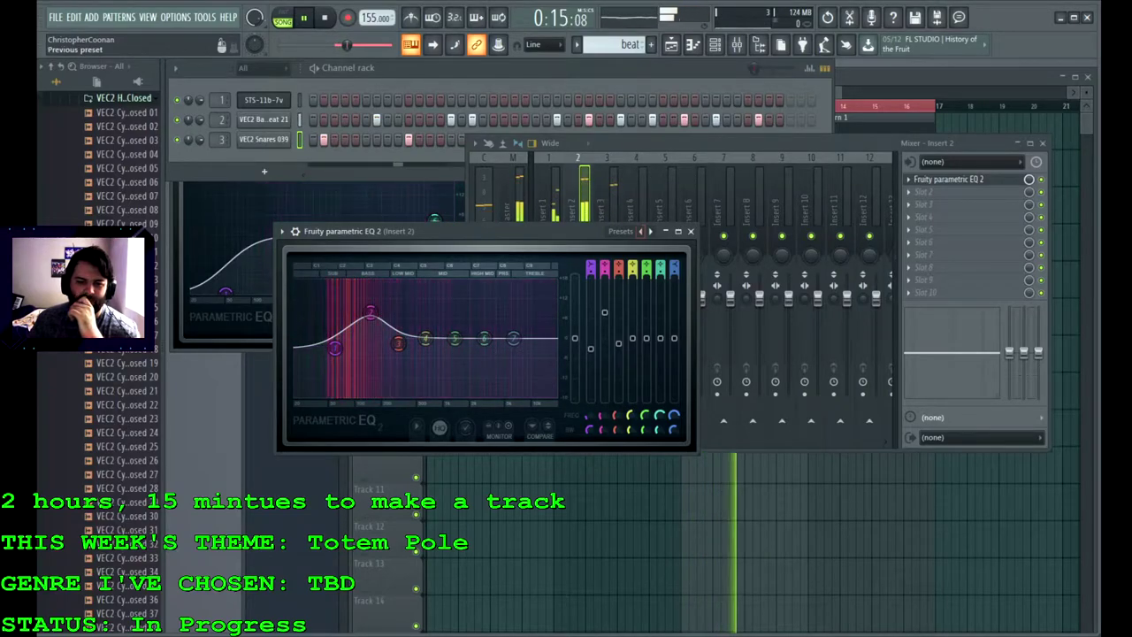
drag(454, 338, 462, 347)
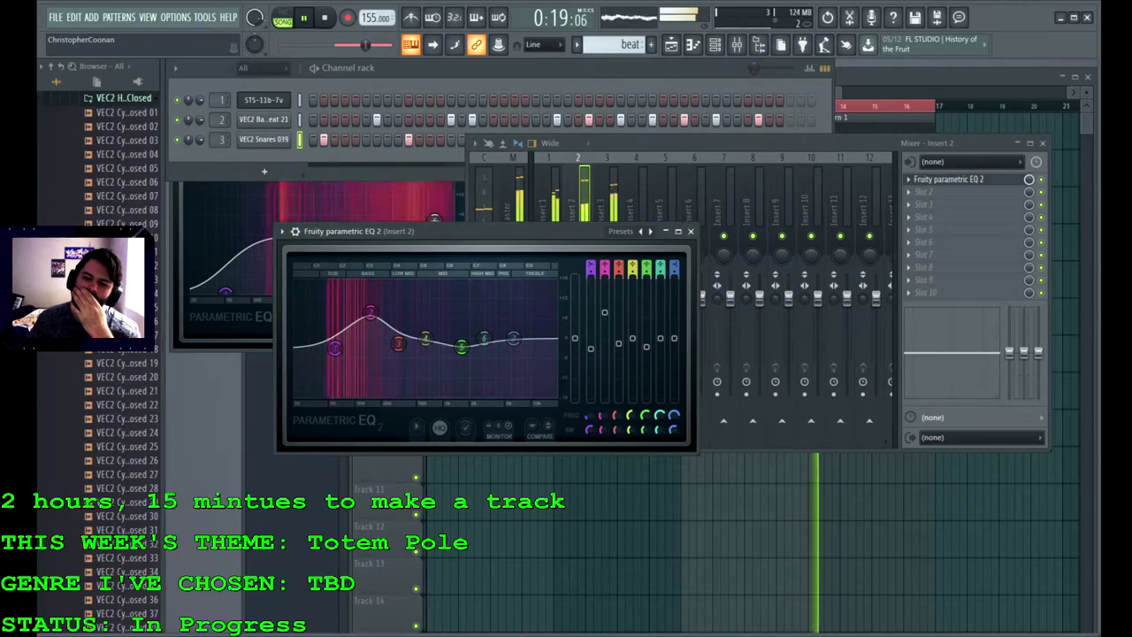
Step: Stop the beat's playback and change the overlay's chosen genre from TBD to "drum n bass"
click(908, 77)
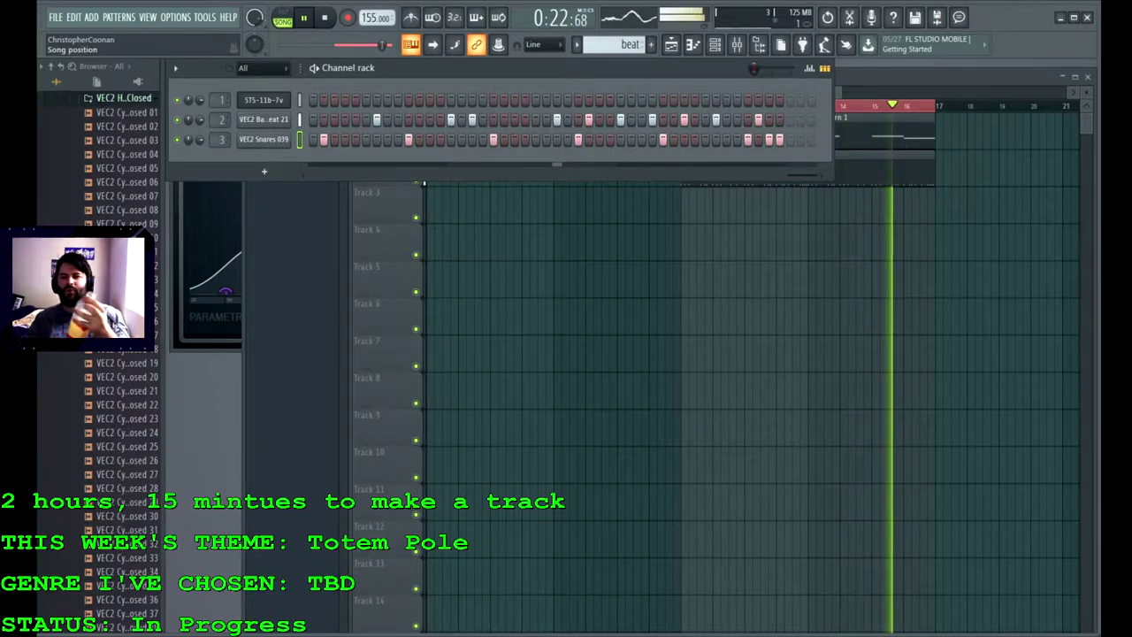
key(space)
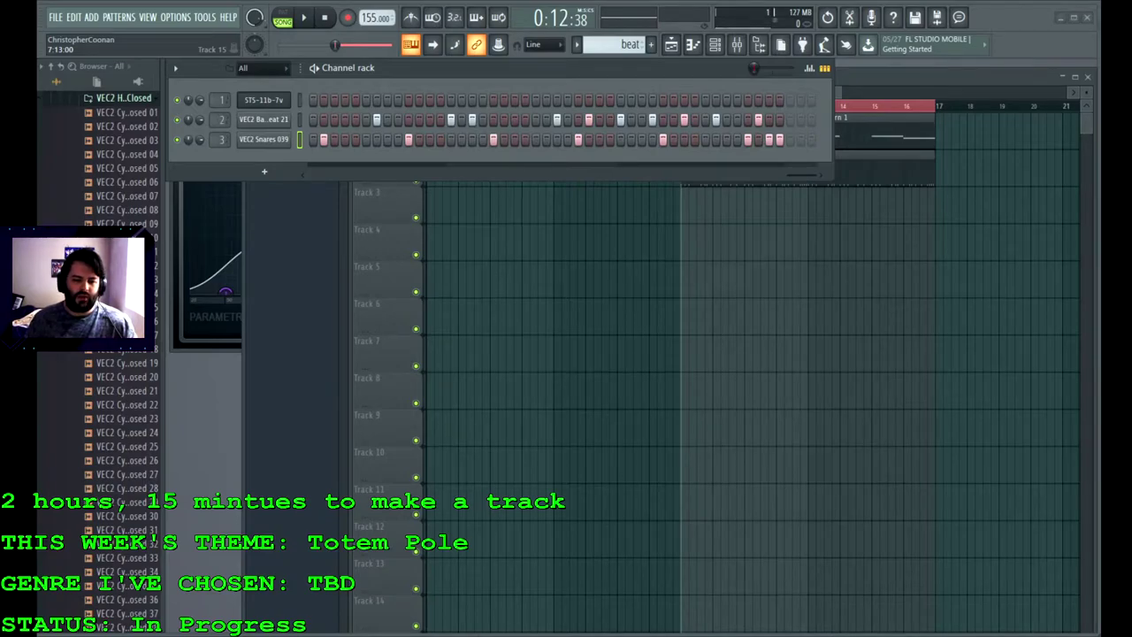
text("drum n bss)
key(BackSpace)
key(BackSpace)
text(ass")
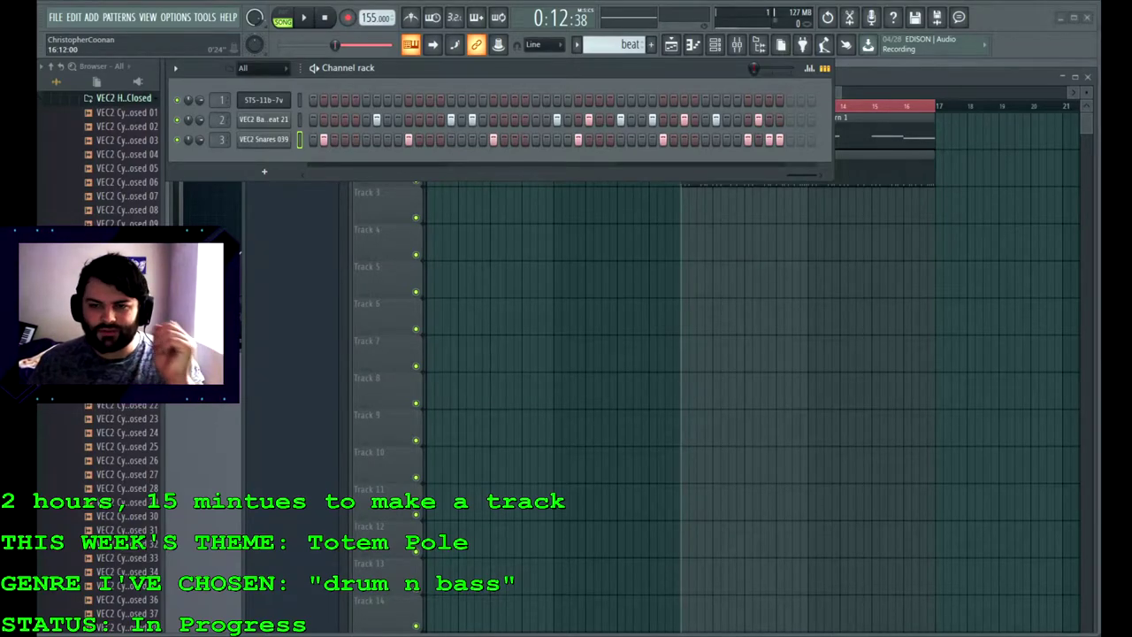
Step: Add the Silkworm synth from the plugin database as a new channel above STS-11b-7v
key(F5)
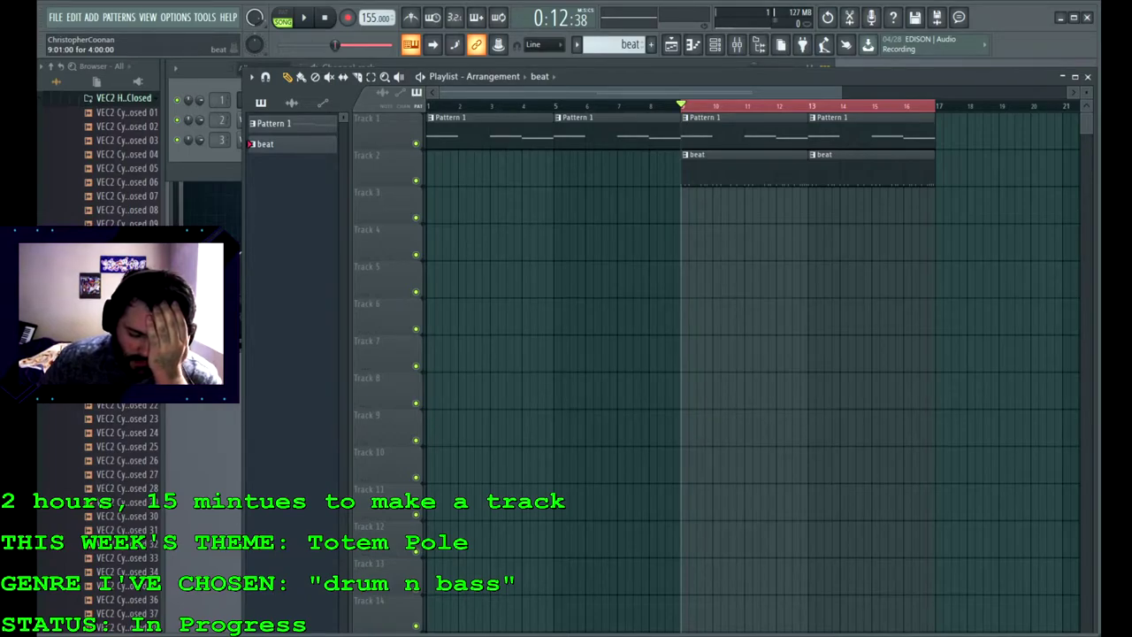
click(137, 81)
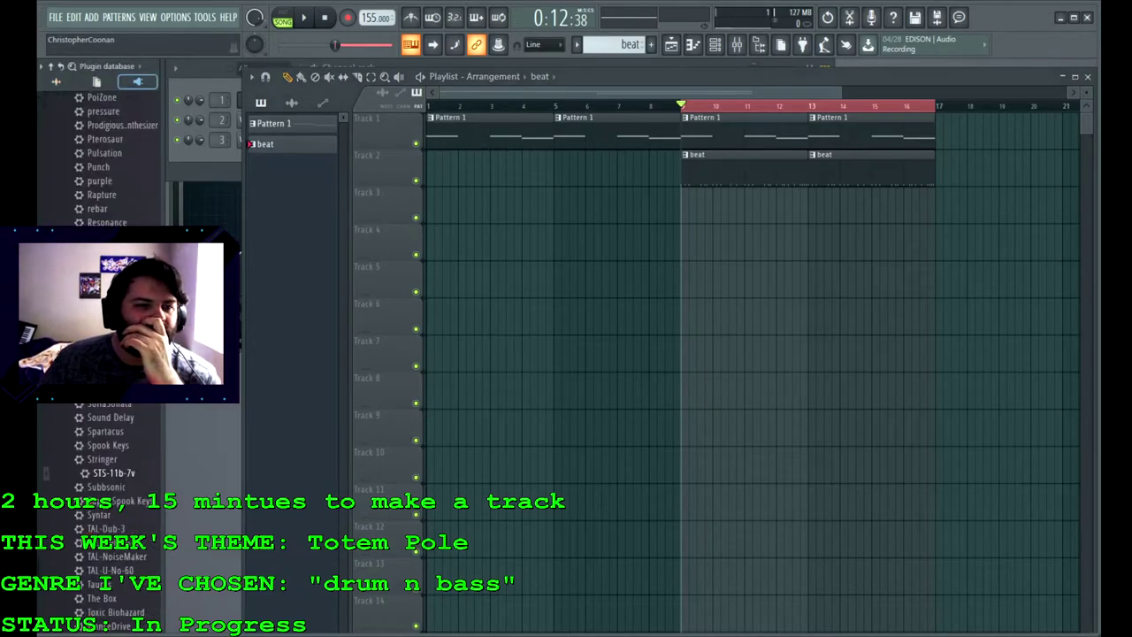
scroll(106, 442, down, 3)
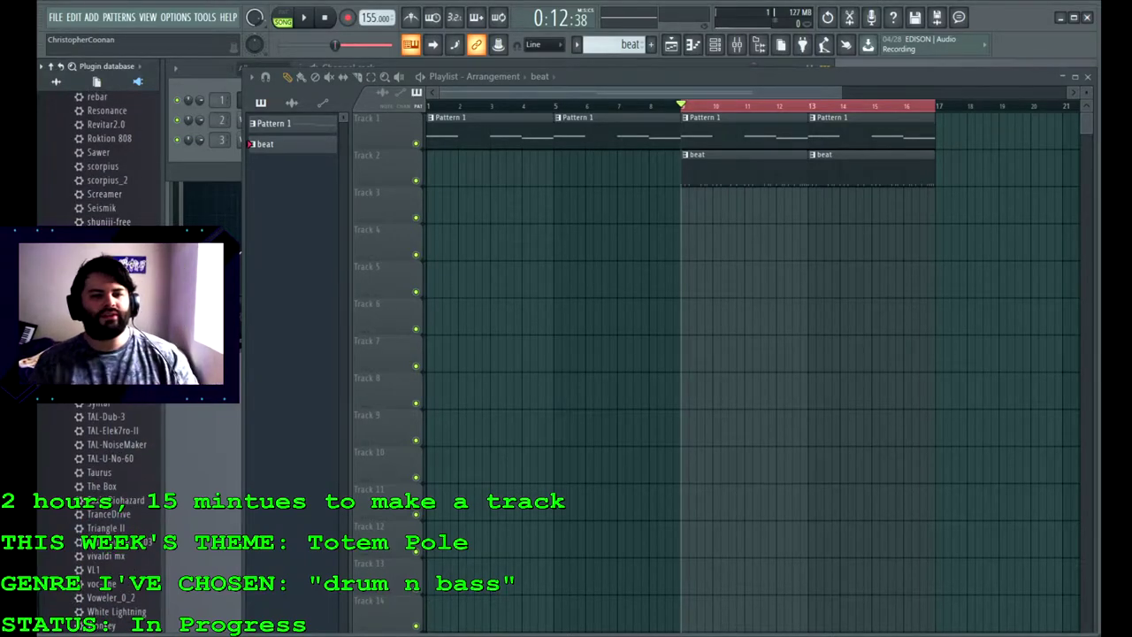
drag(108, 237, 231, 100)
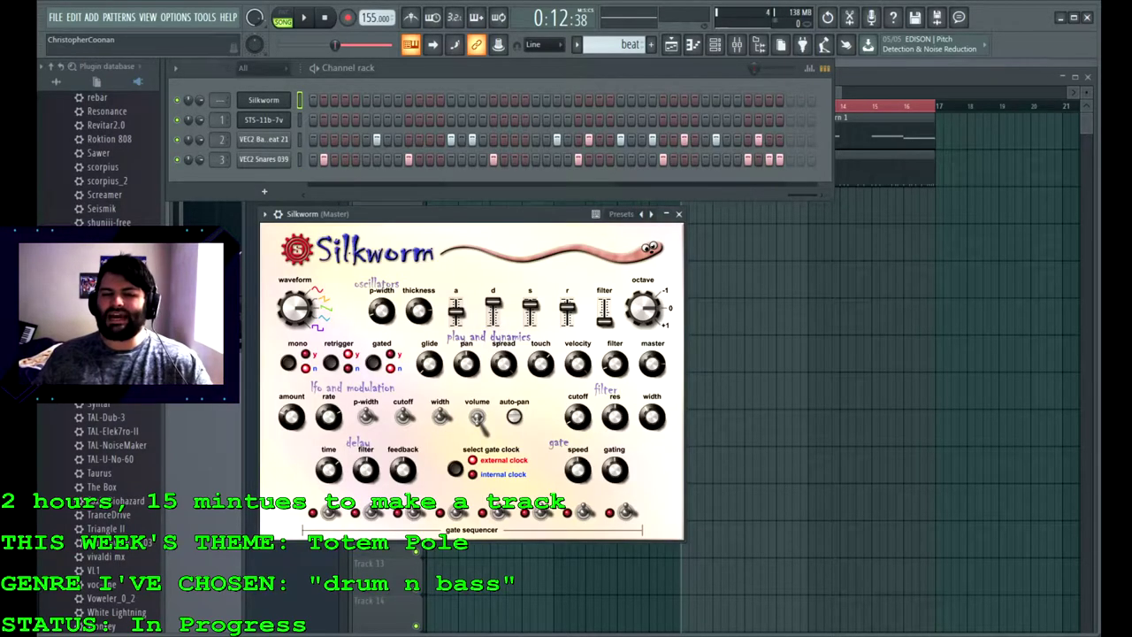
Step: Audition Silkworm with a few notes and switch it to the Boil Washed Piano preset
key(q)
key(3)
key(q)
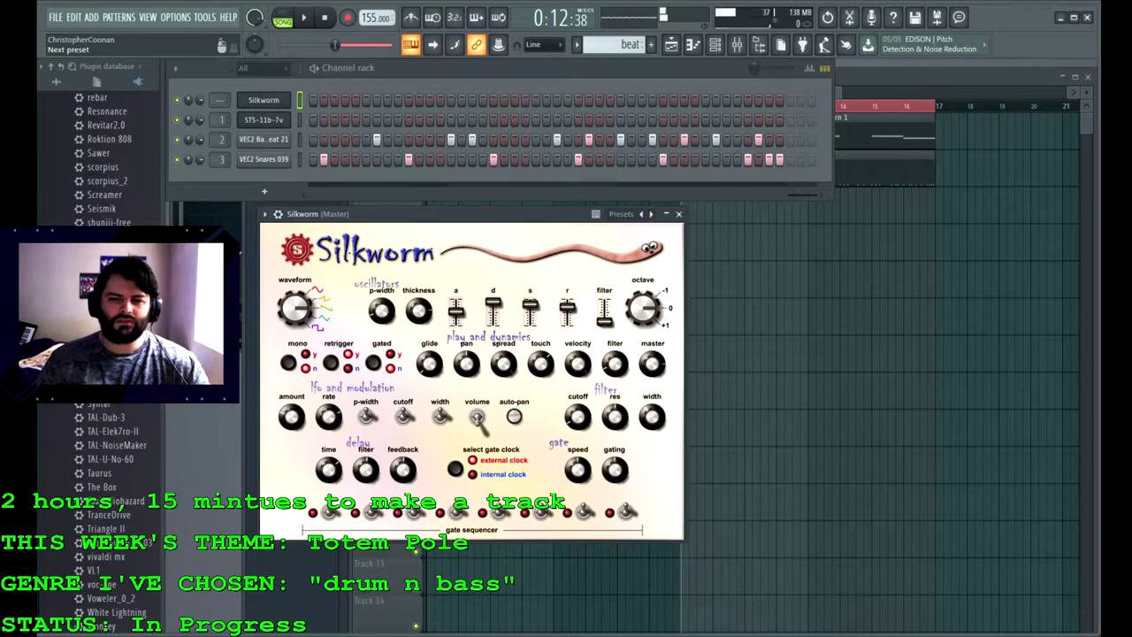
click(650, 214)
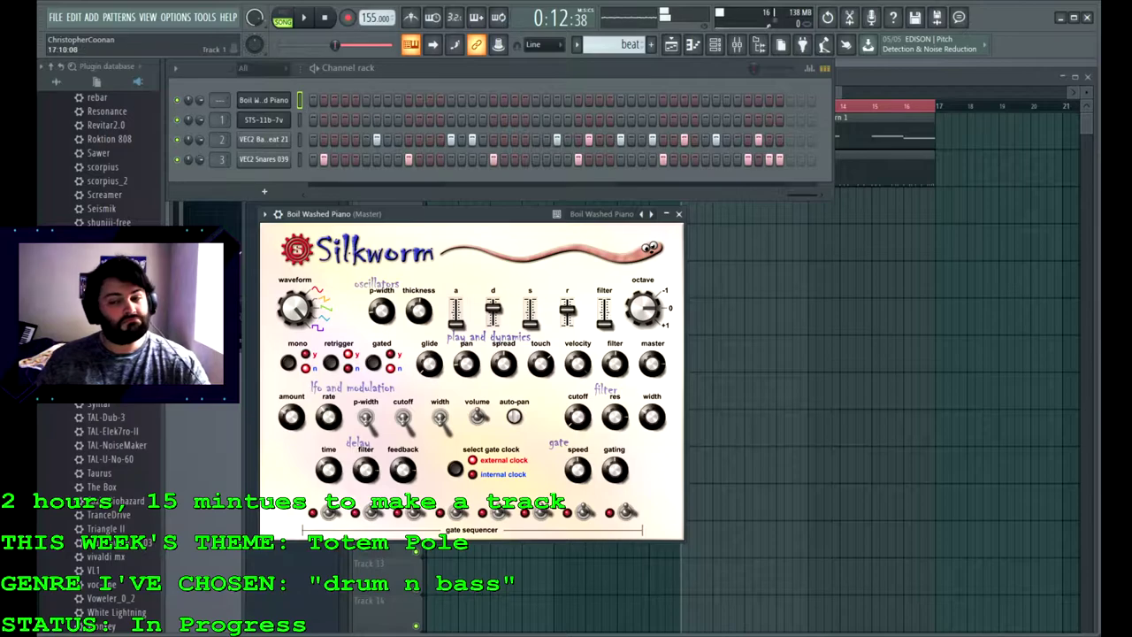
Step: Open Pattern 1 in the piano roll for the Boil Washed Piano channel
key(F5)
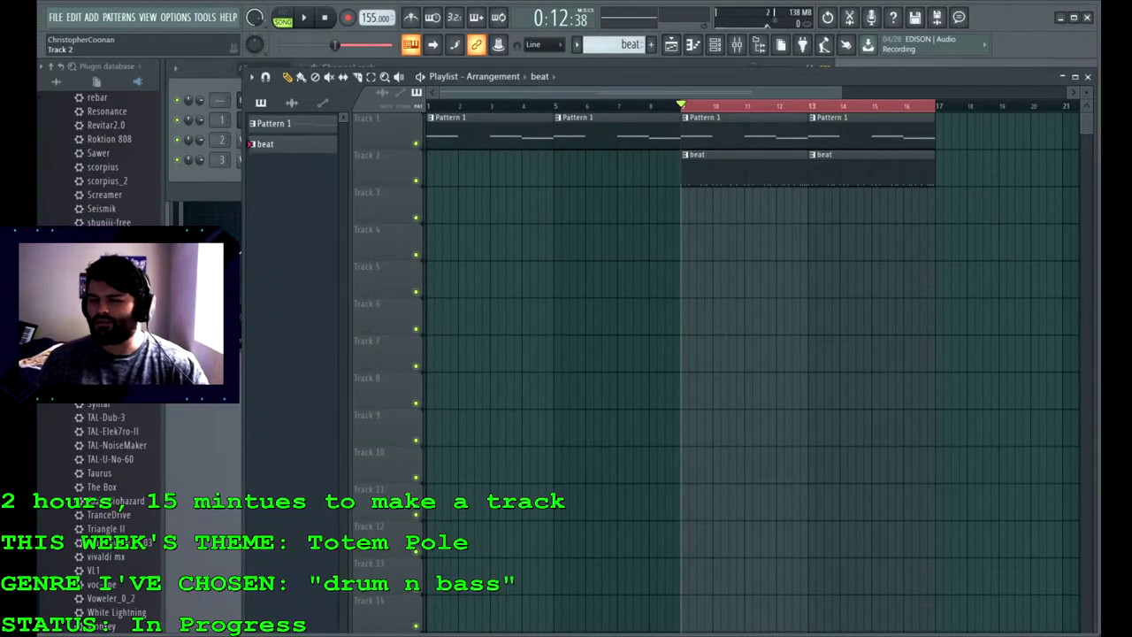
key(F6)
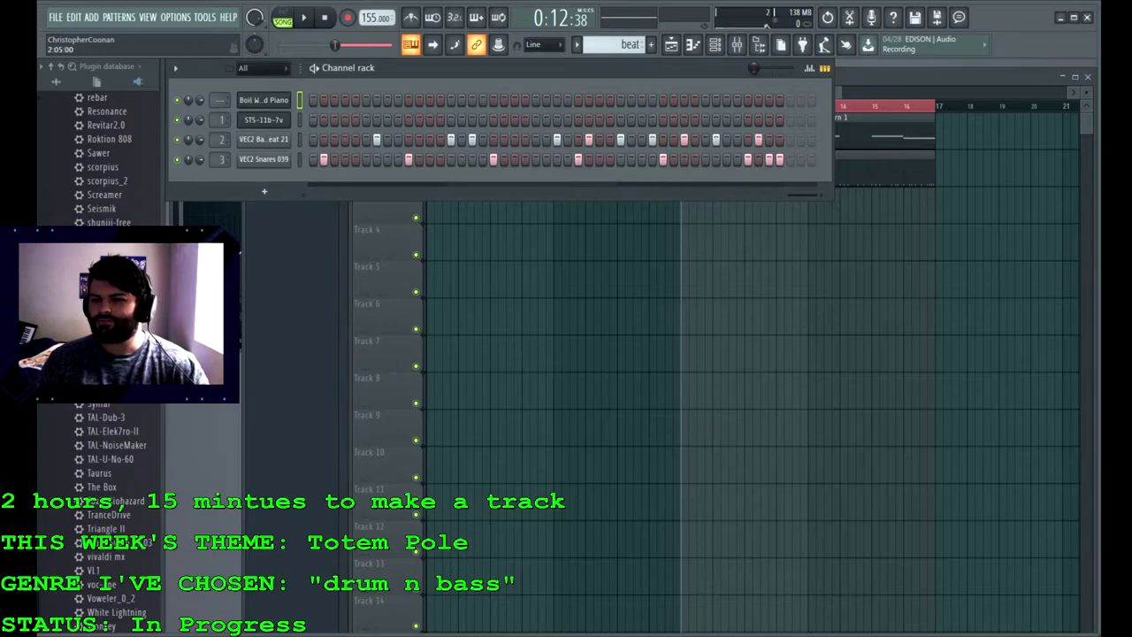
key(F6)
double_click(466, 131)
drag(615, 146, 471, 146)
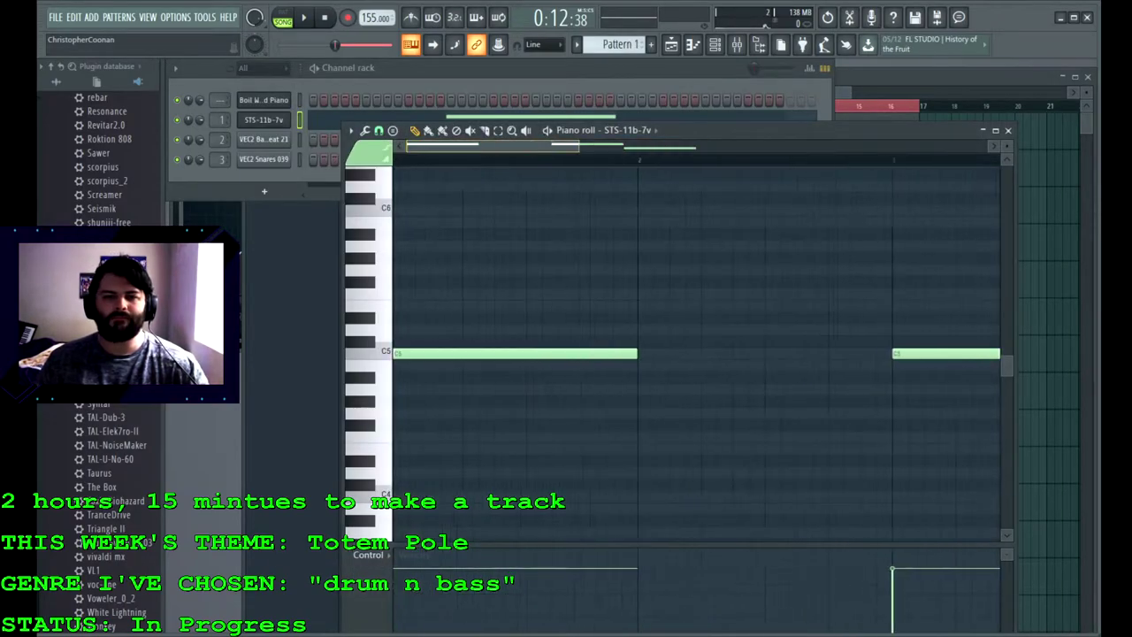
scroll(549, 354, up, 2)
click(300, 100)
key(F7)
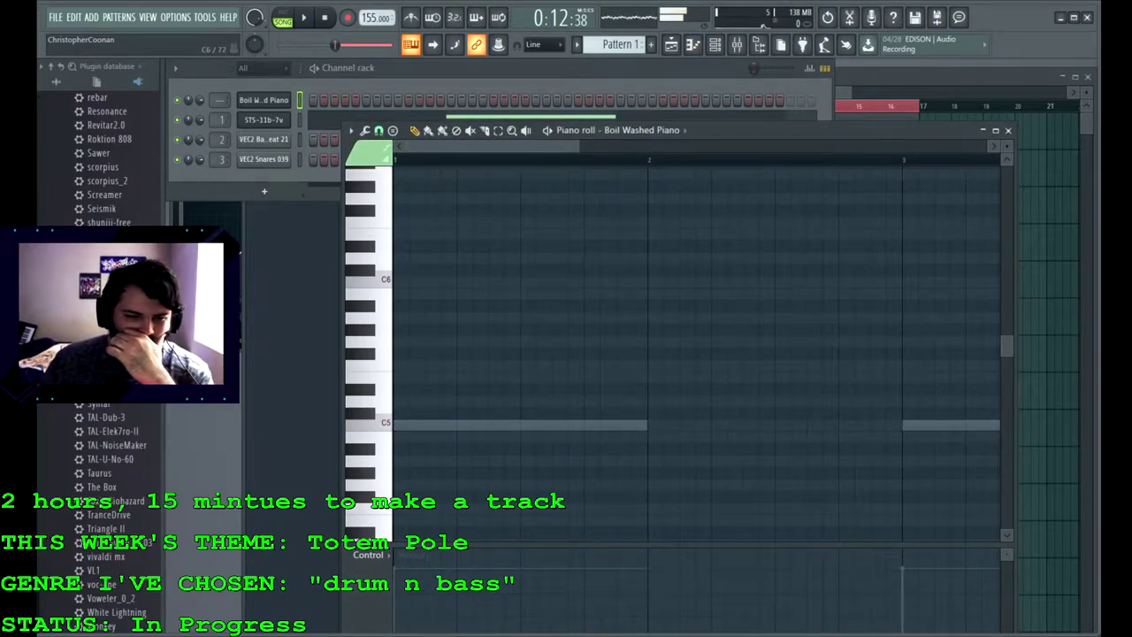
Step: Place a short C6 piano note at the start of bar 1 and play it with the song
scroll(505, 292, up, 2)
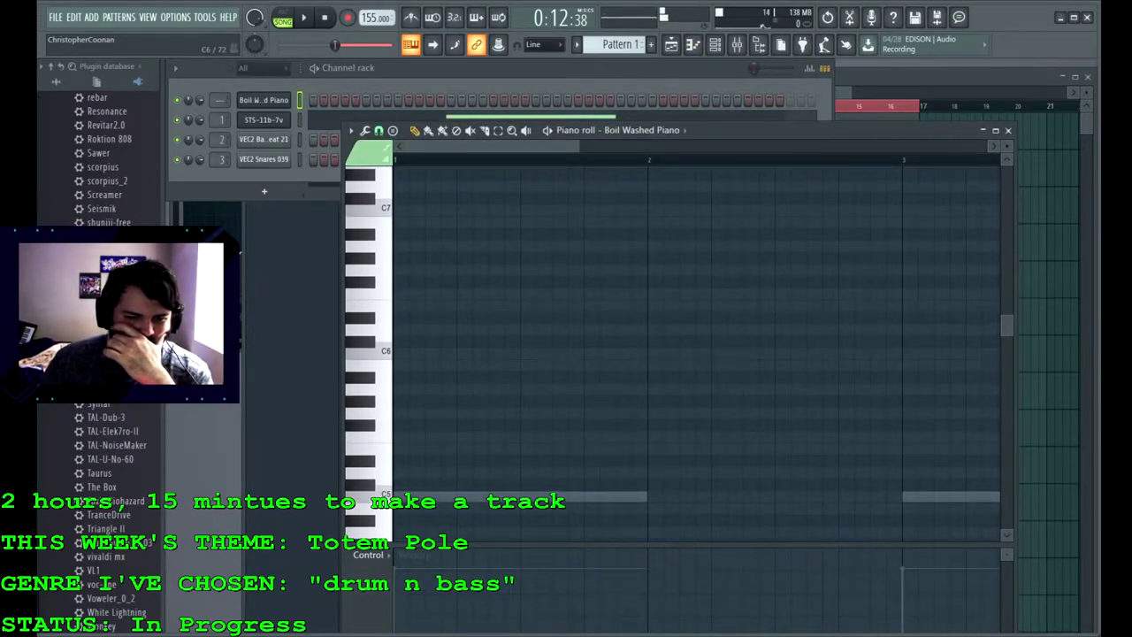
mouse_move(405, 353)
mouse_down()
mouse_move(437, 352)
mouse_move(395, 352)
mouse_up()
drag(644, 354, 423, 354)
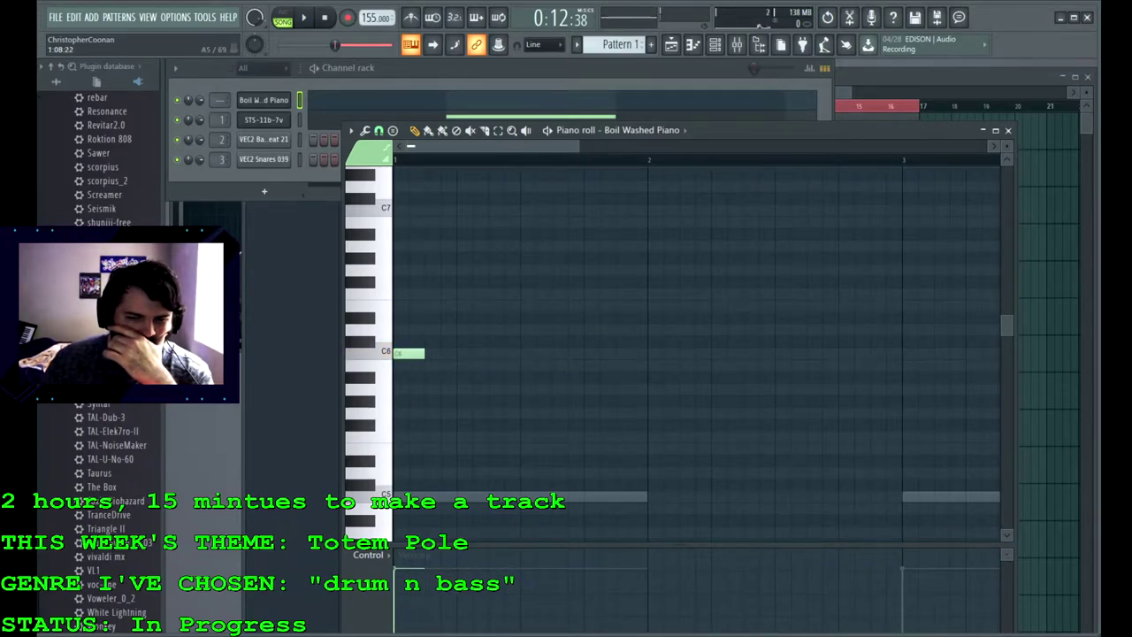
key(space)
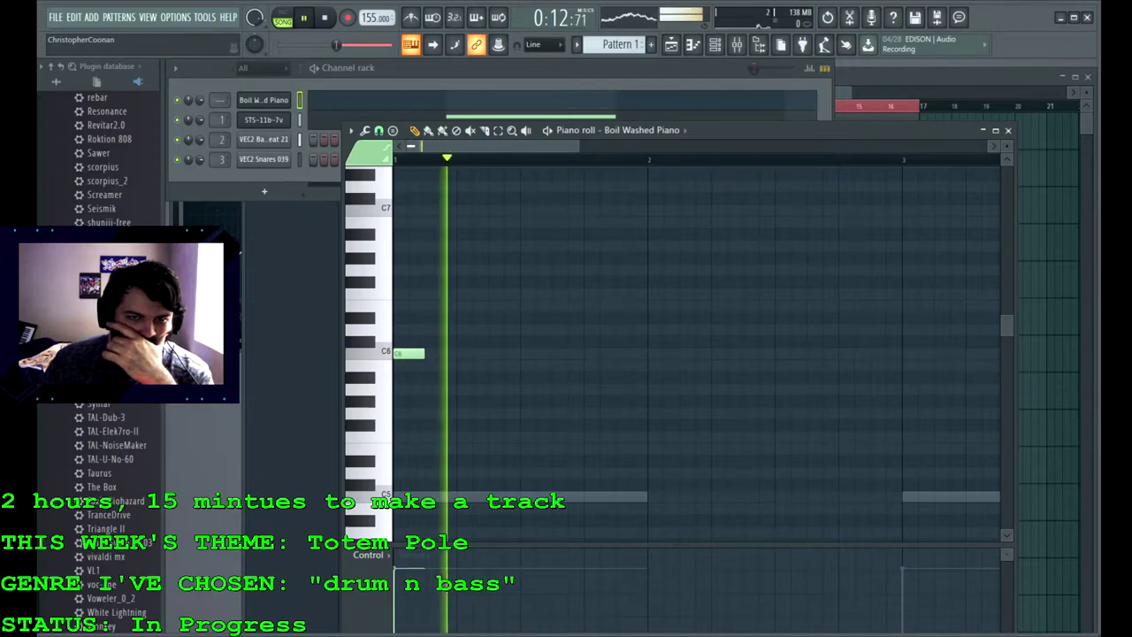
key(space)
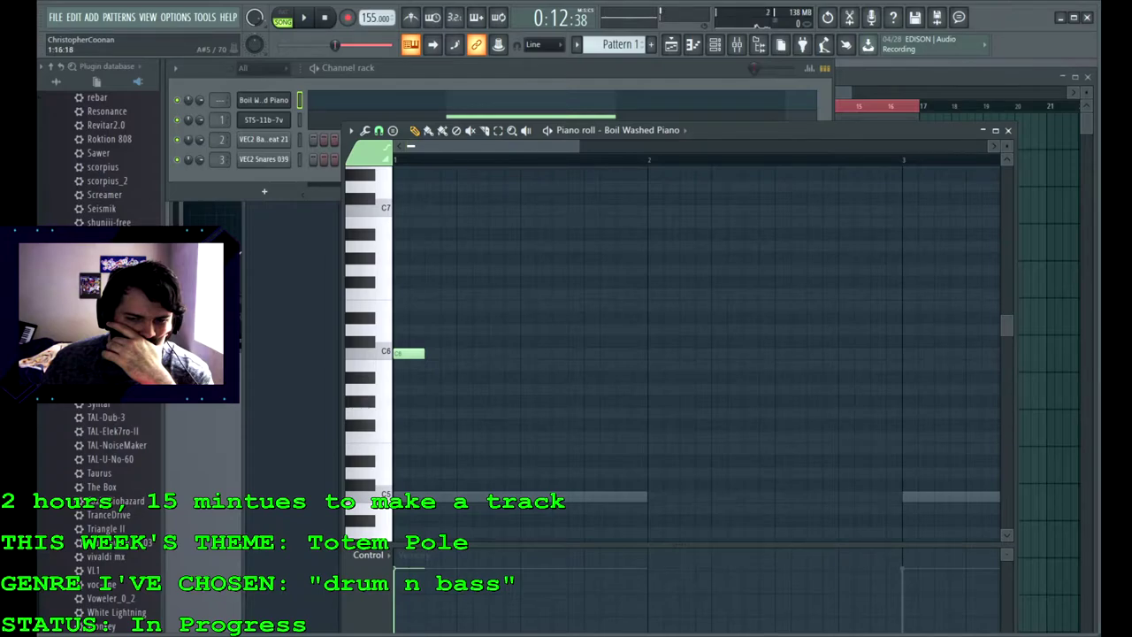
Step: Try a short A#5 note halfway through bar 1 during playback, and remove it
click(529, 377)
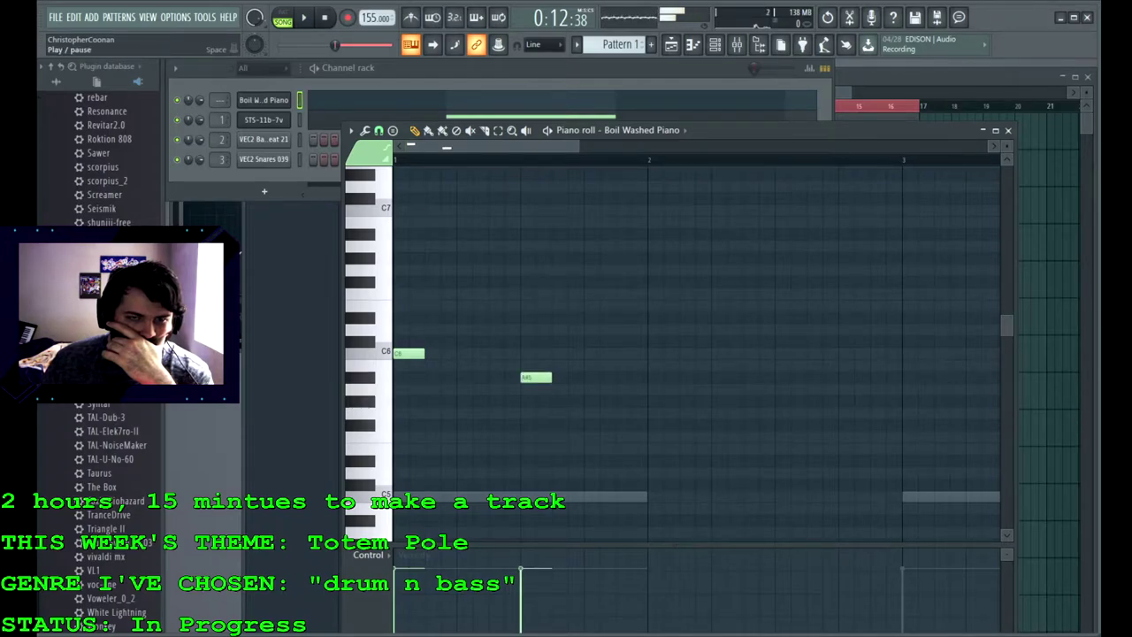
key(space)
key(space)
right_click(531, 377)
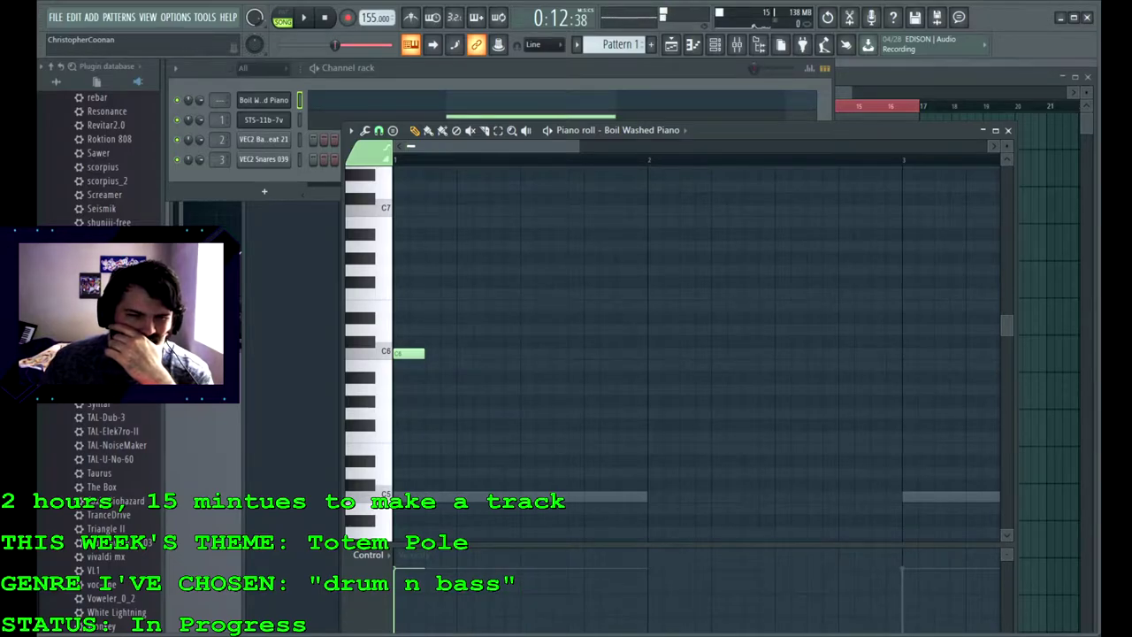
Step: Examine Silkworm's delay and filter settings while repeatedly playing the looped section with the C6 piano note
click(264, 100)
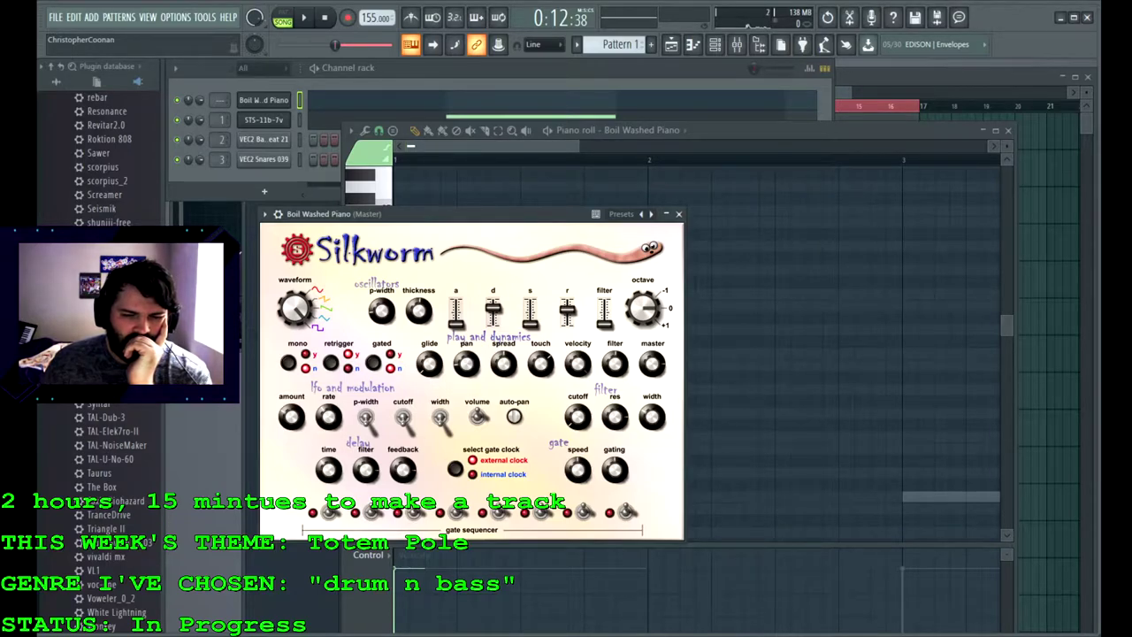
key(space)
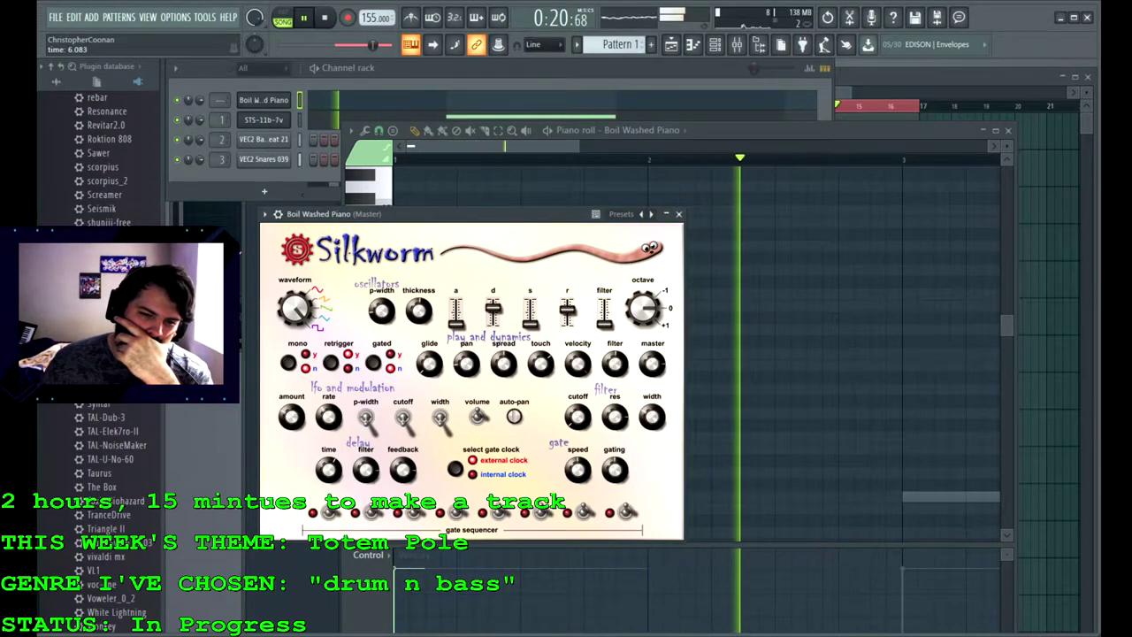
key(space)
key(space)
key(space)
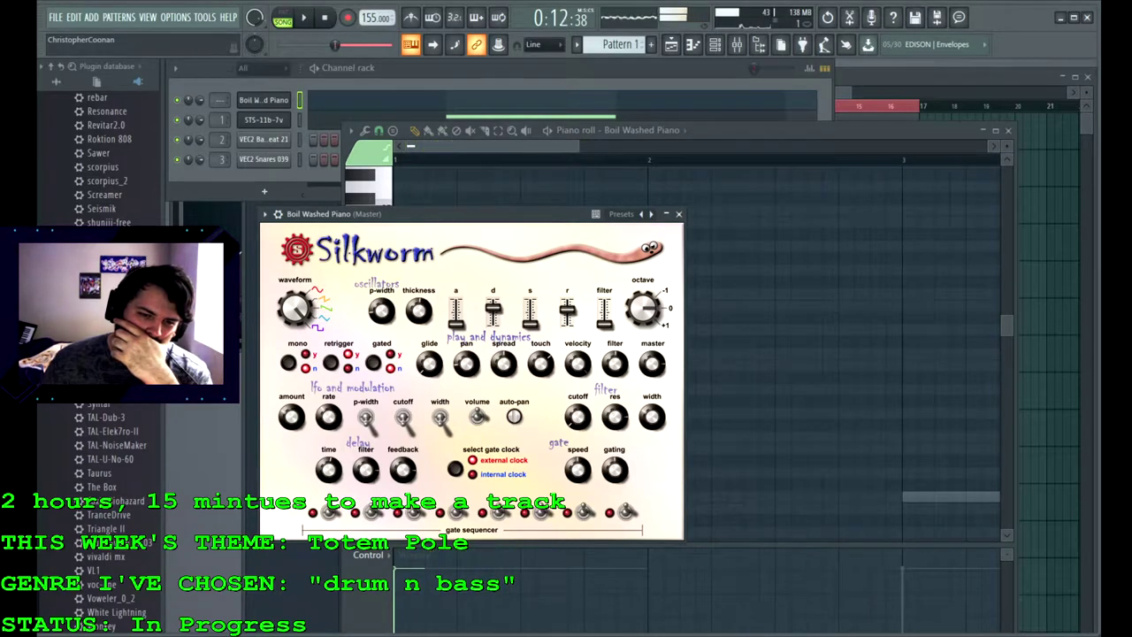
drag(328, 470, 328, 471)
key(space)
key(space)
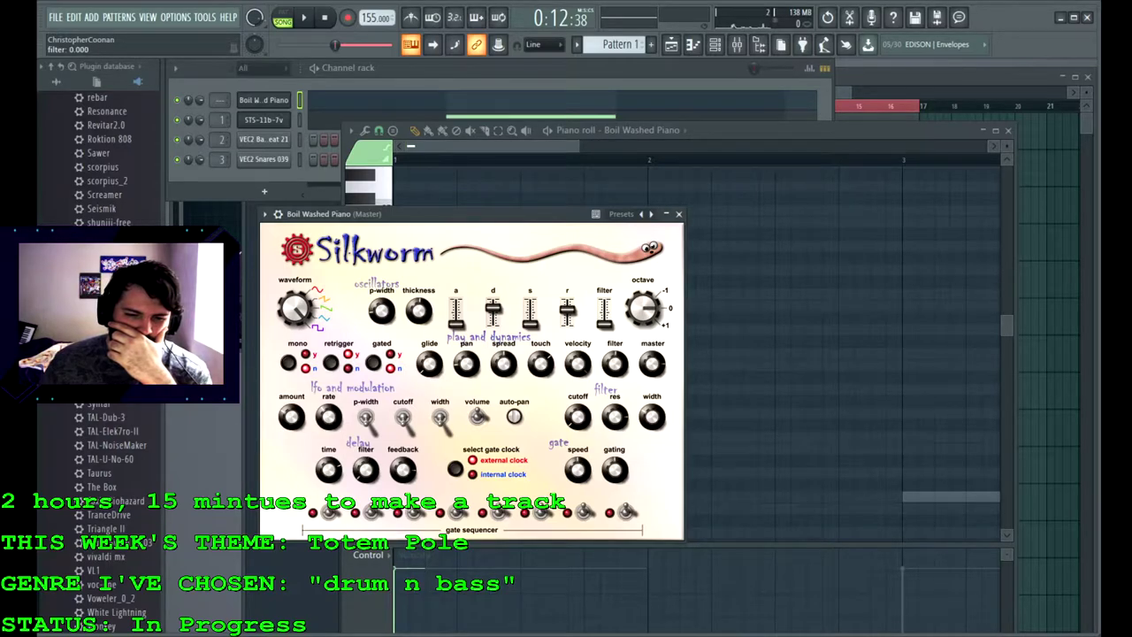
click(303, 16)
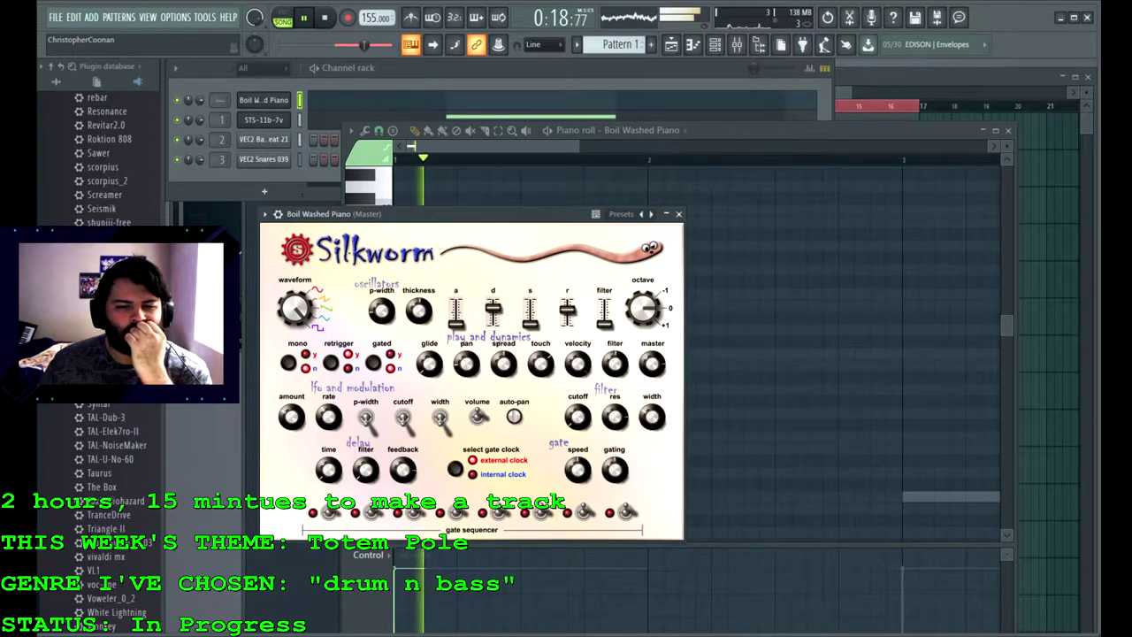
key(space)
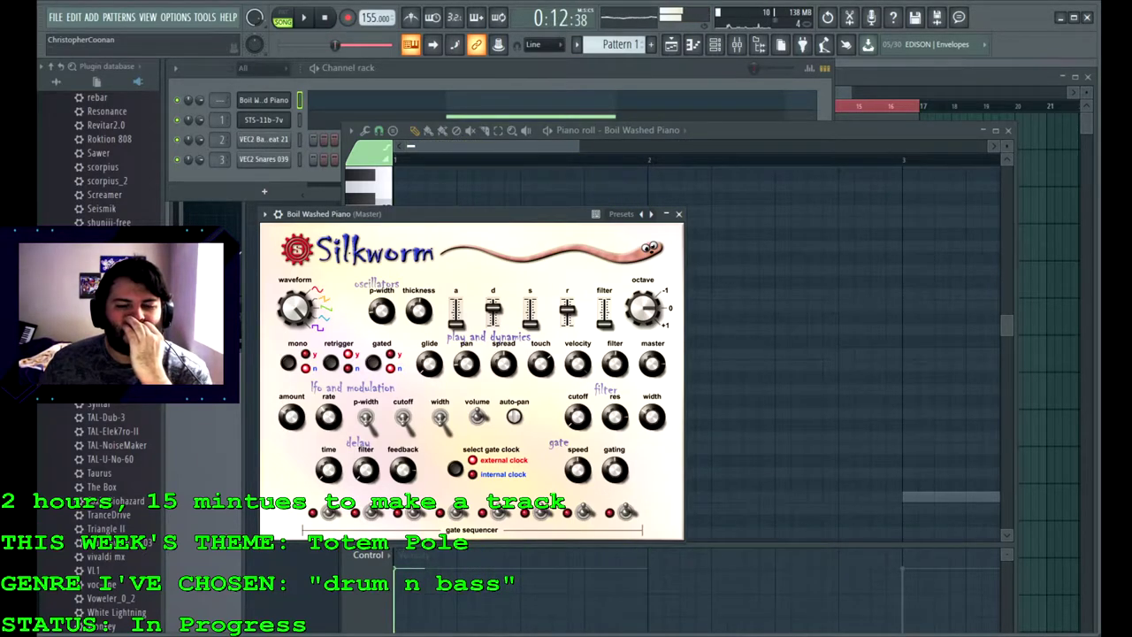
key(space)
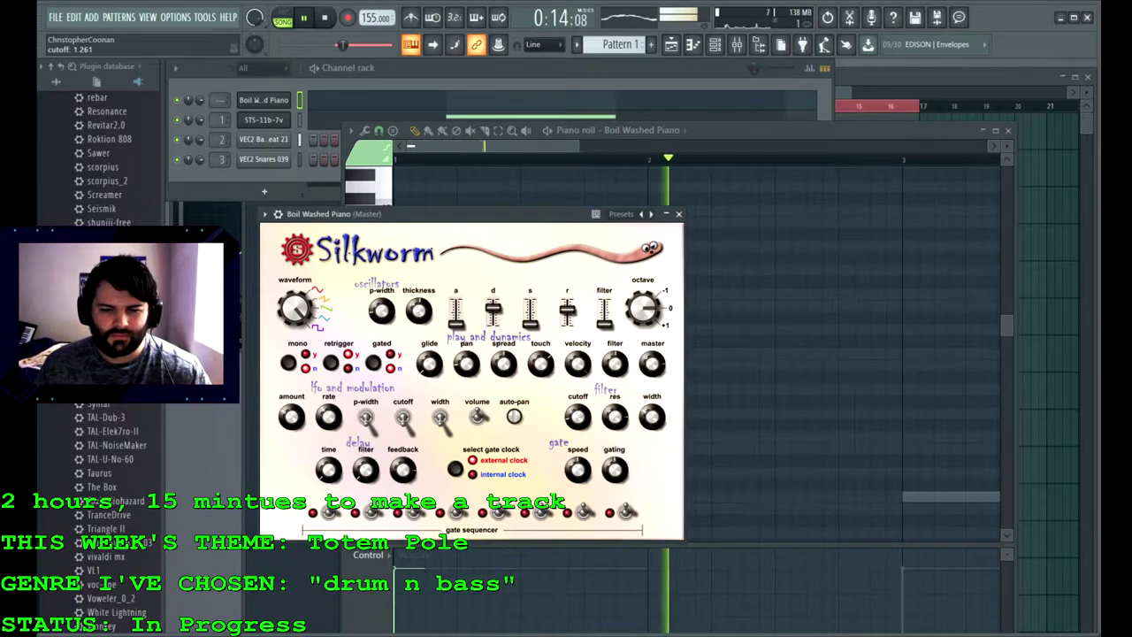
key(space)
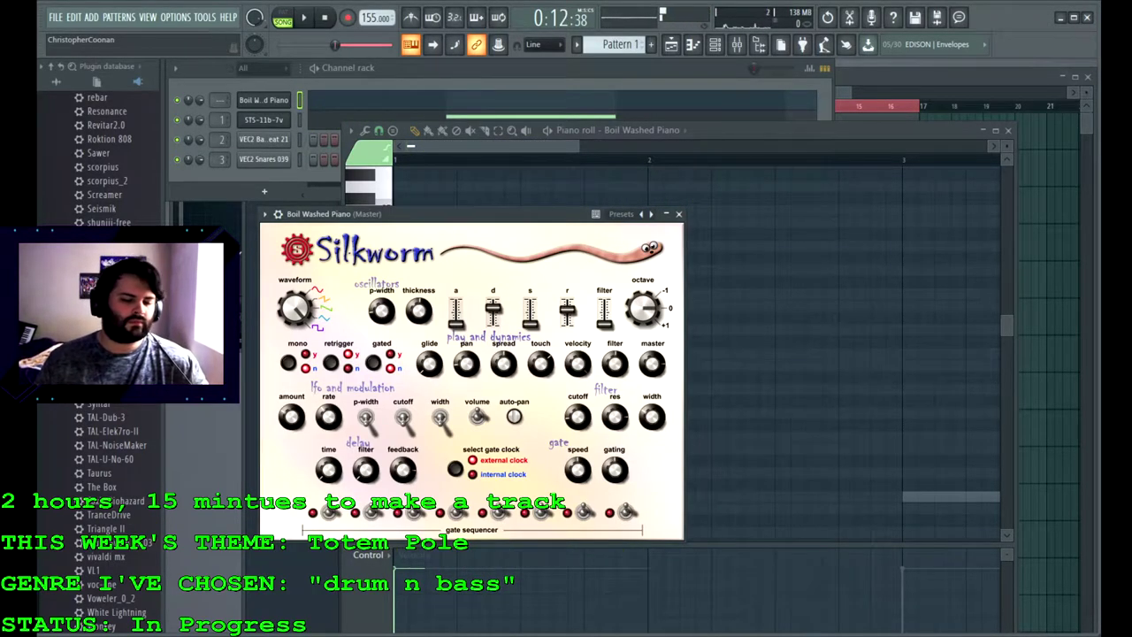
Step: Audition the Boil Washed Piano sound with a few single notes around C6 and D6
key(c)
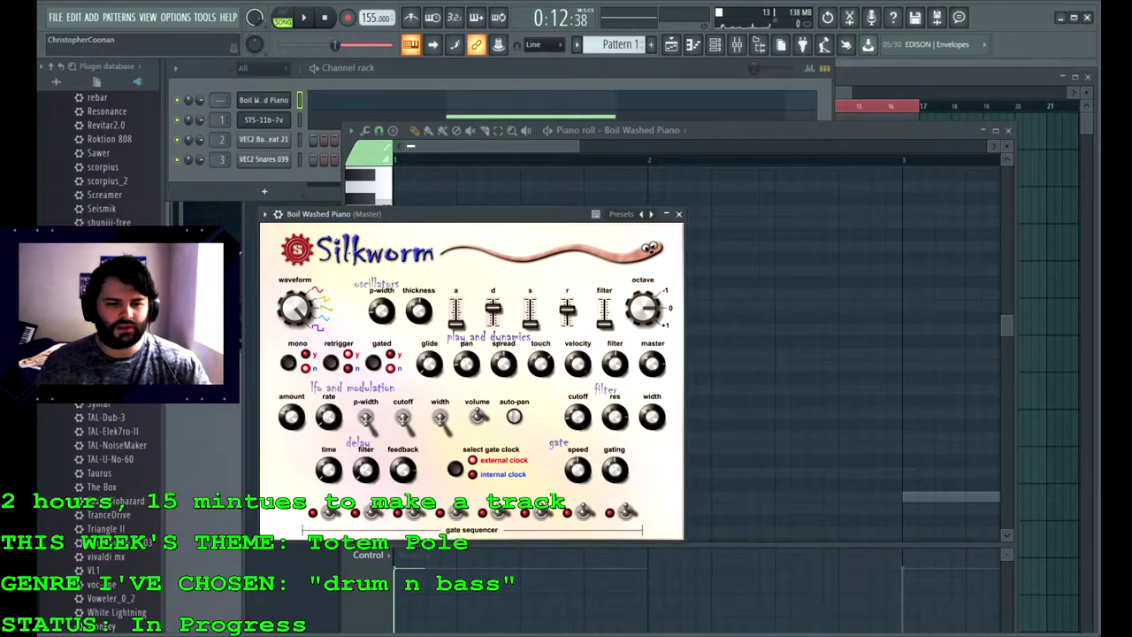
key(w)
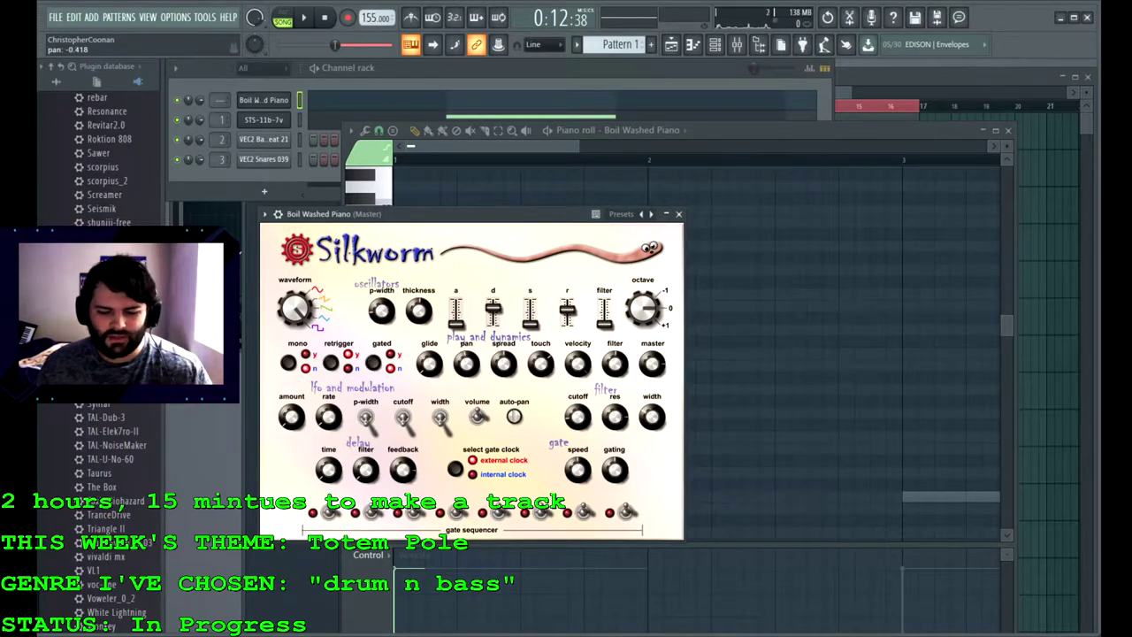
key(w)
key(v)
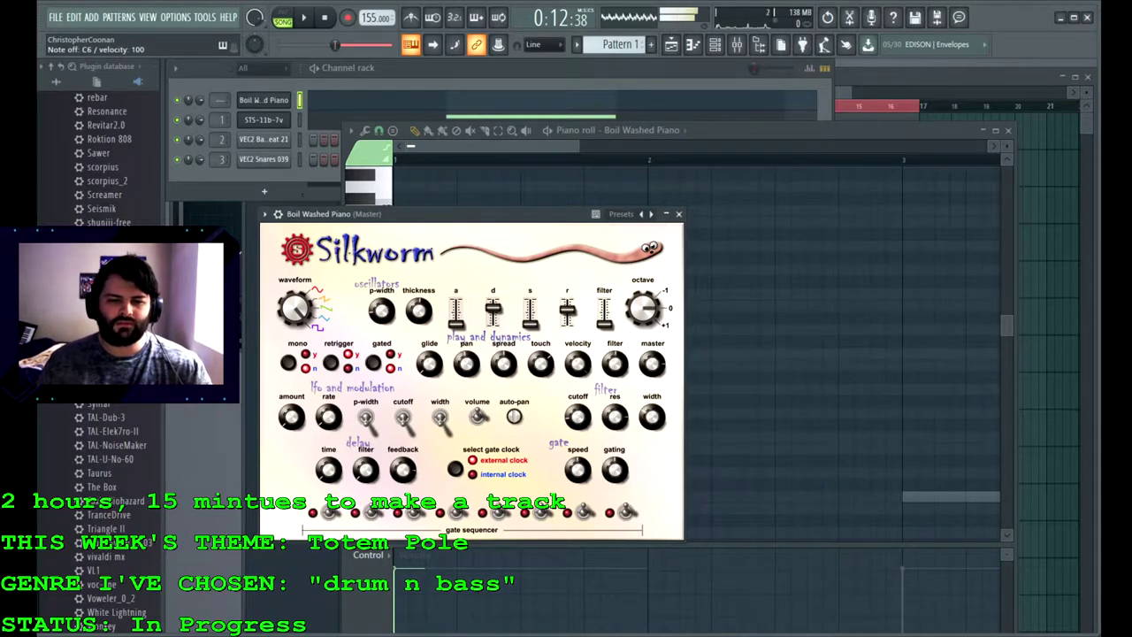
key(w)
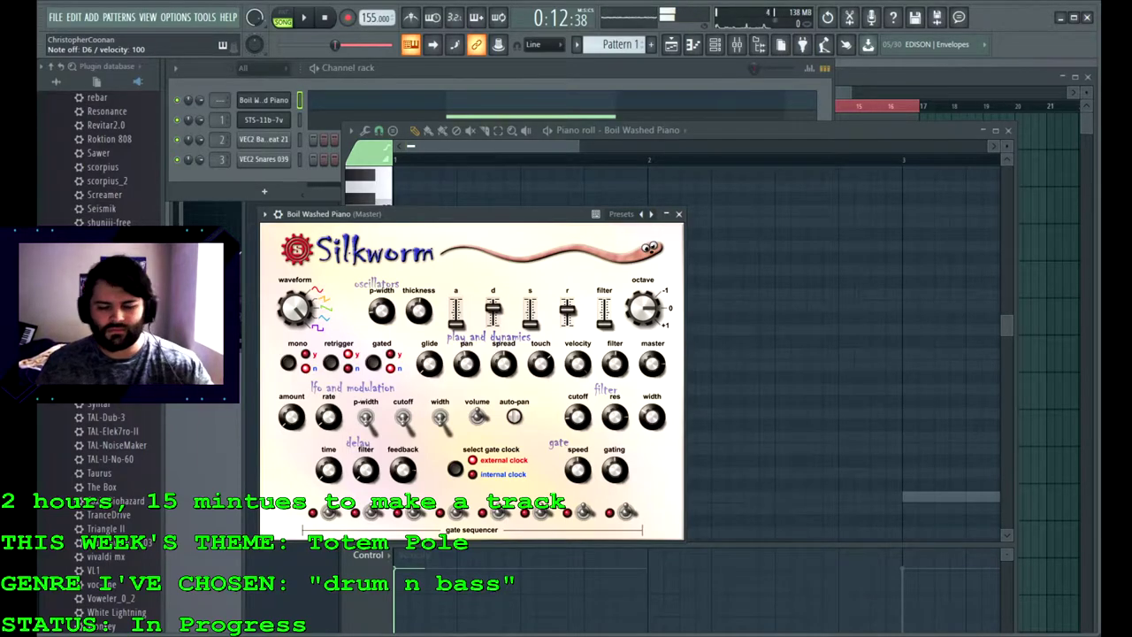
Step: Route the Boil Washed Piano channel to mixer insert 4 and load Fruity Reeverb 2 in its first effect slot
key(F9)
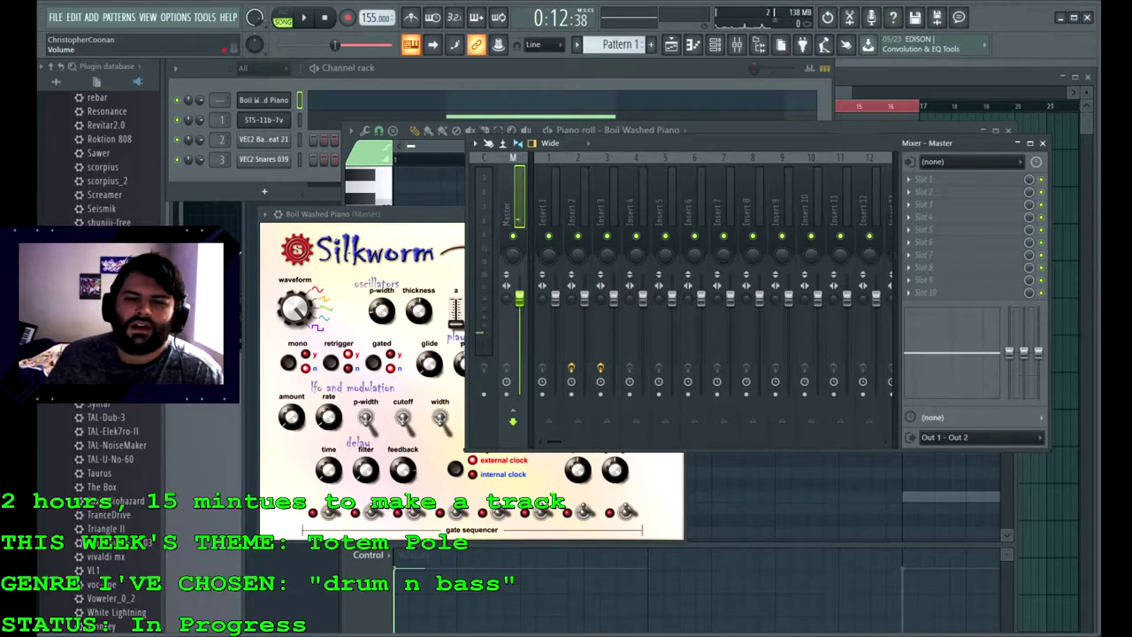
drag(220, 100, 220, 85)
click(909, 180)
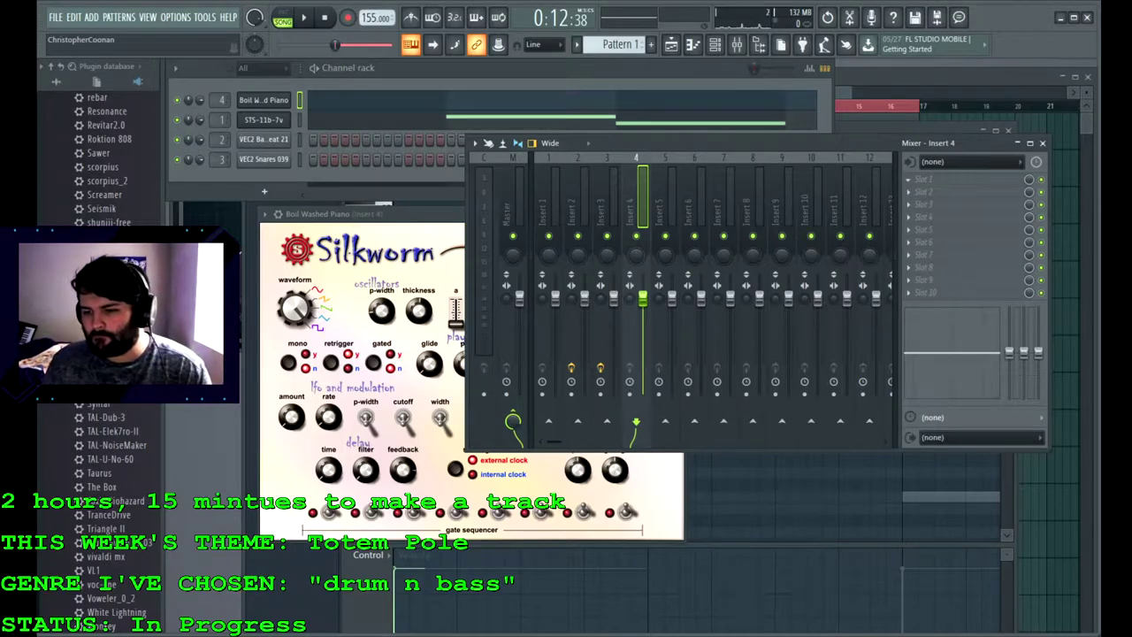
click(869, 421)
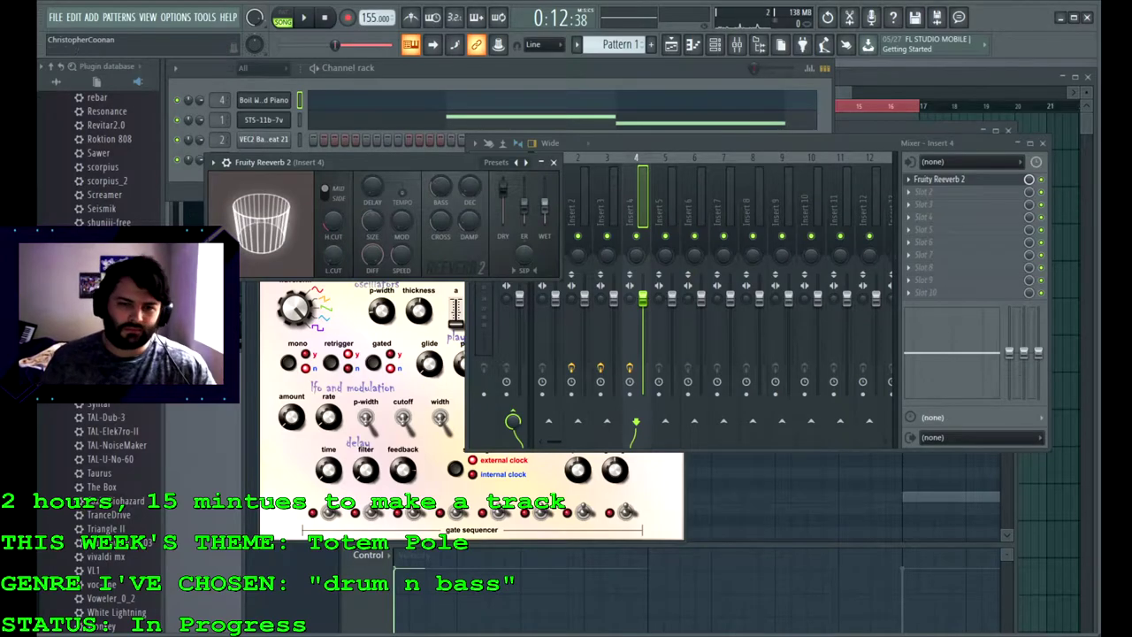
Step: Audition the piano through the reverb with a short run of notes around C5 to E5
key(q)
key(3)
key(q)
key(w)
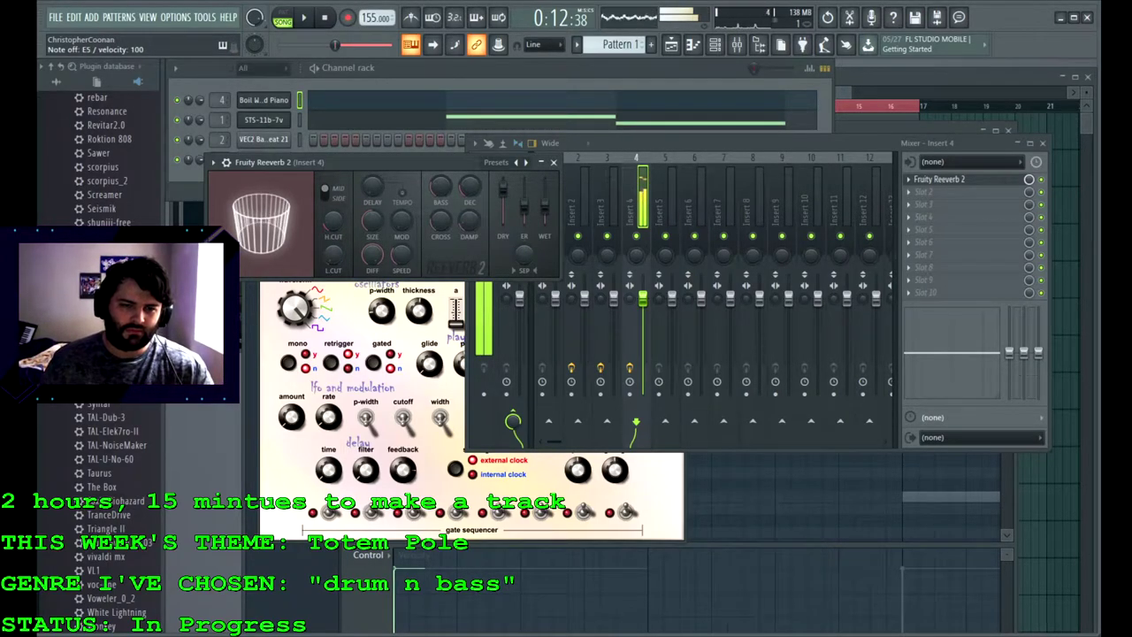
Step: Audition the Boil Washed Piano with single notes while trying Silkworm's waveform knob
key(m)
drag(295, 307, 295, 316)
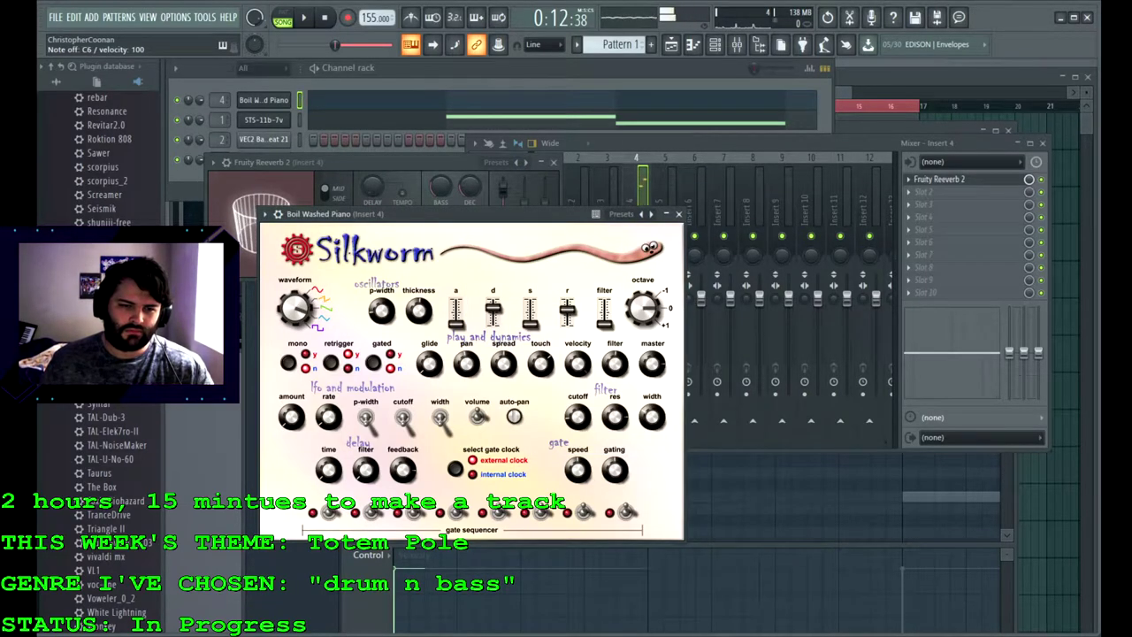
drag(295, 309, 295, 327)
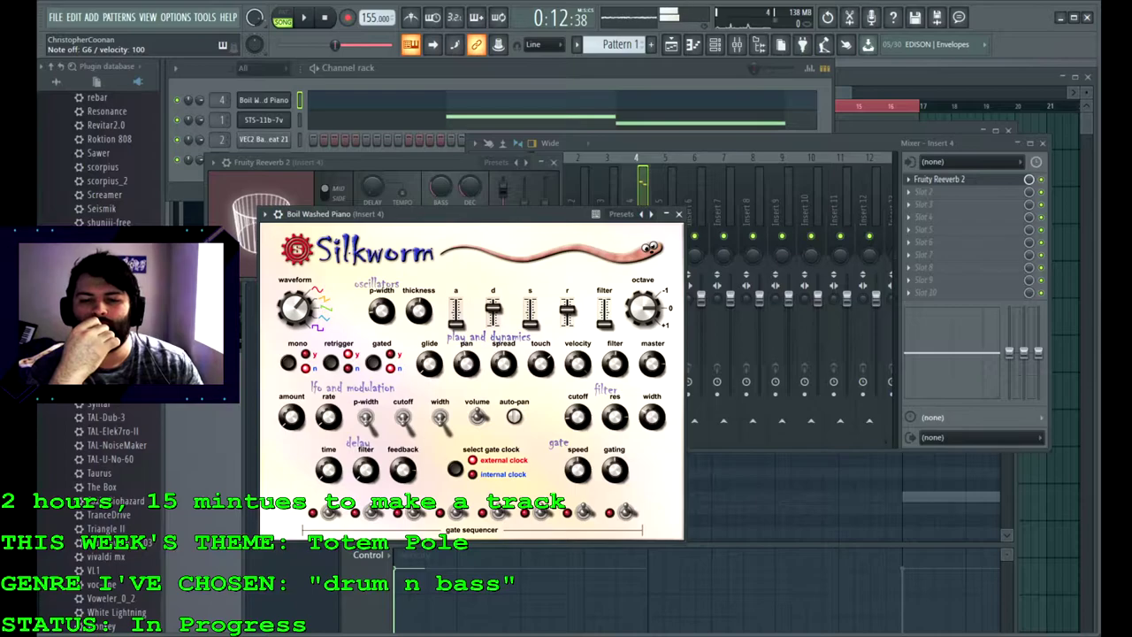
key(m)
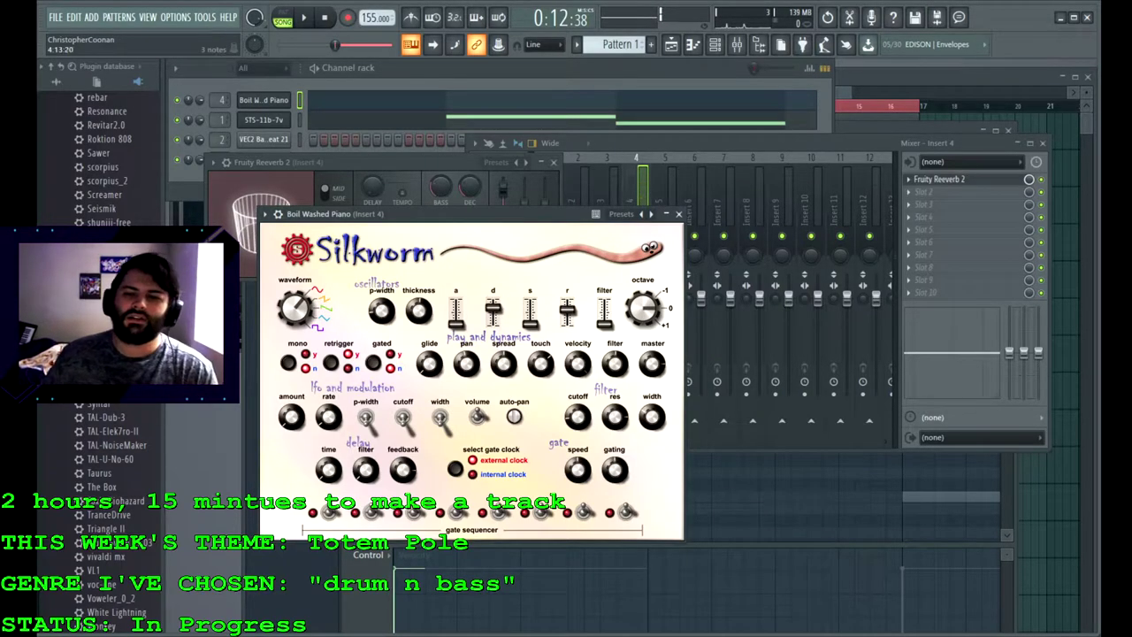
key(F9)
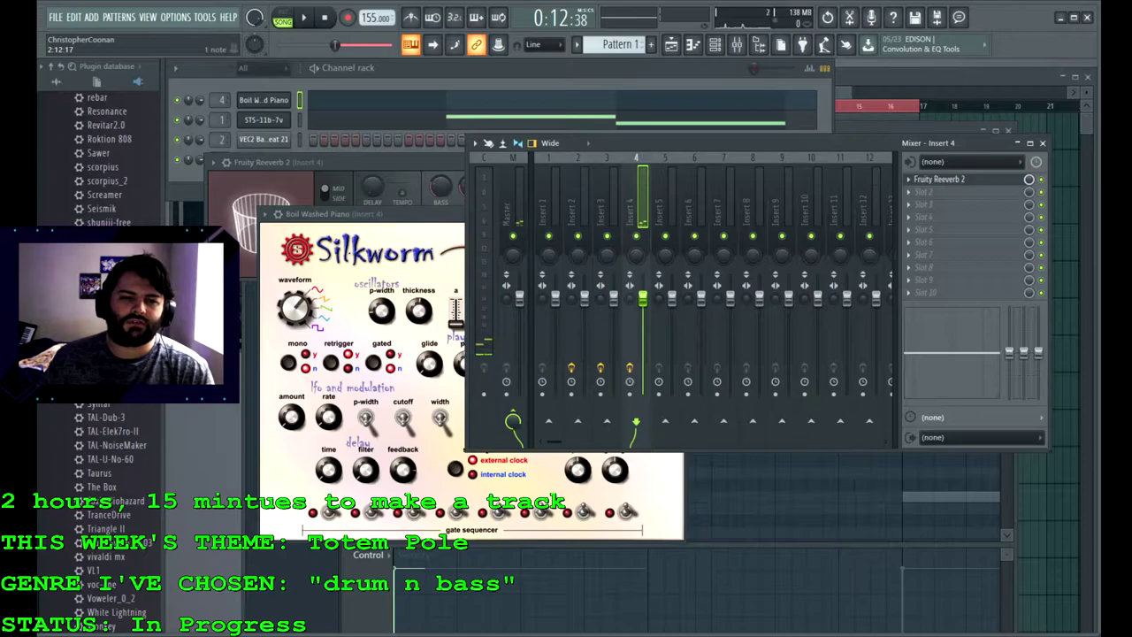
Step: Open the Boil Washed Piano channel's piano roll and audition keys around C6
key(F7)
click(303, 18)
click(325, 18)
right_click(406, 353)
click(378, 512)
click(379, 493)
scroll(367, 504, down, 2)
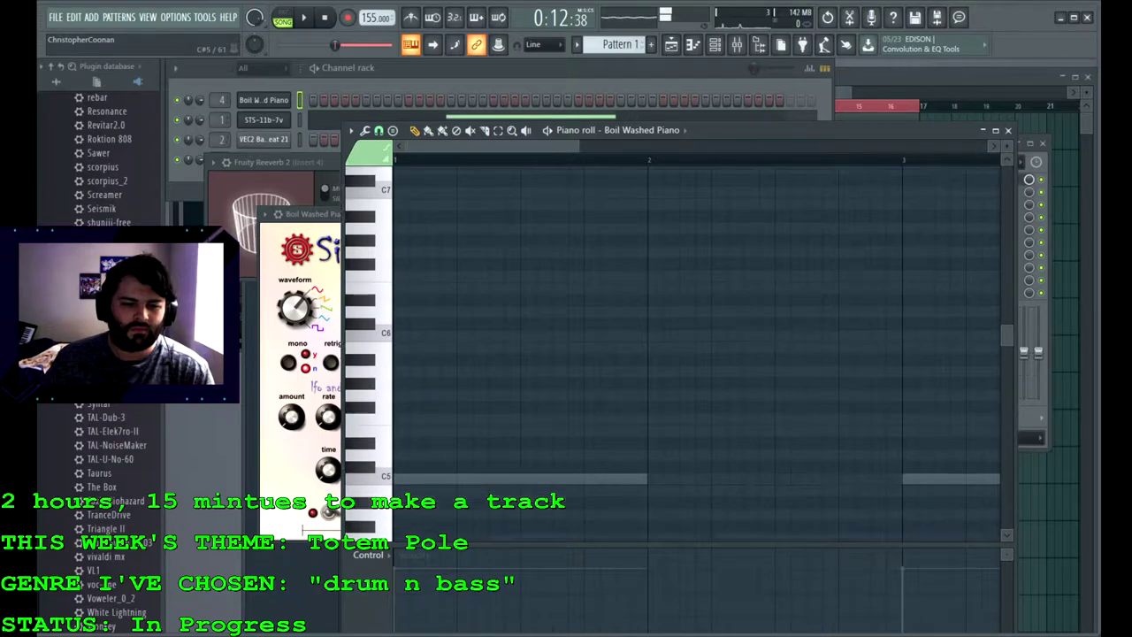
click(361, 333)
click(360, 342)
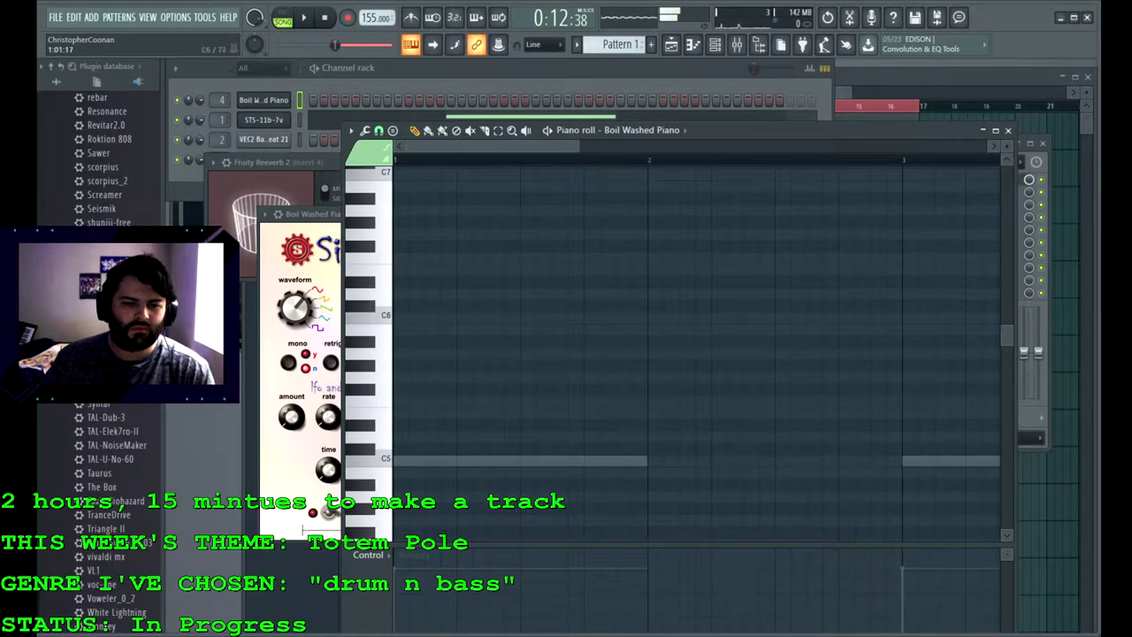
Step: Try B5 and A#5 in turn as the opening note at bar 1, playing A#5 against the loop
click(400, 330)
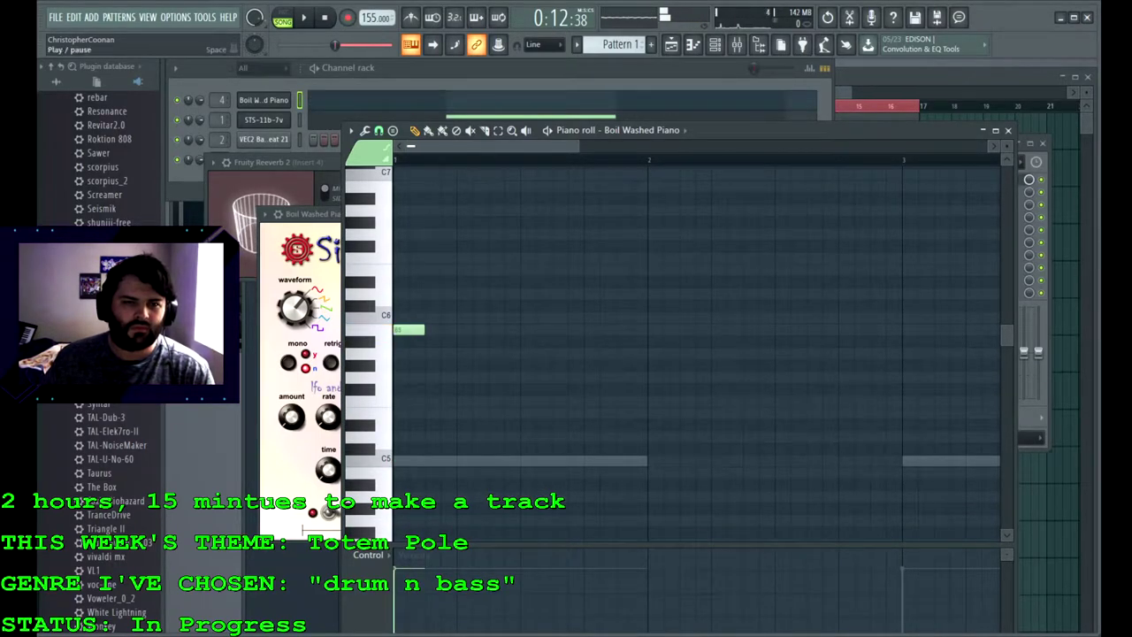
right_click(408, 328)
click(360, 341)
click(403, 342)
key(space)
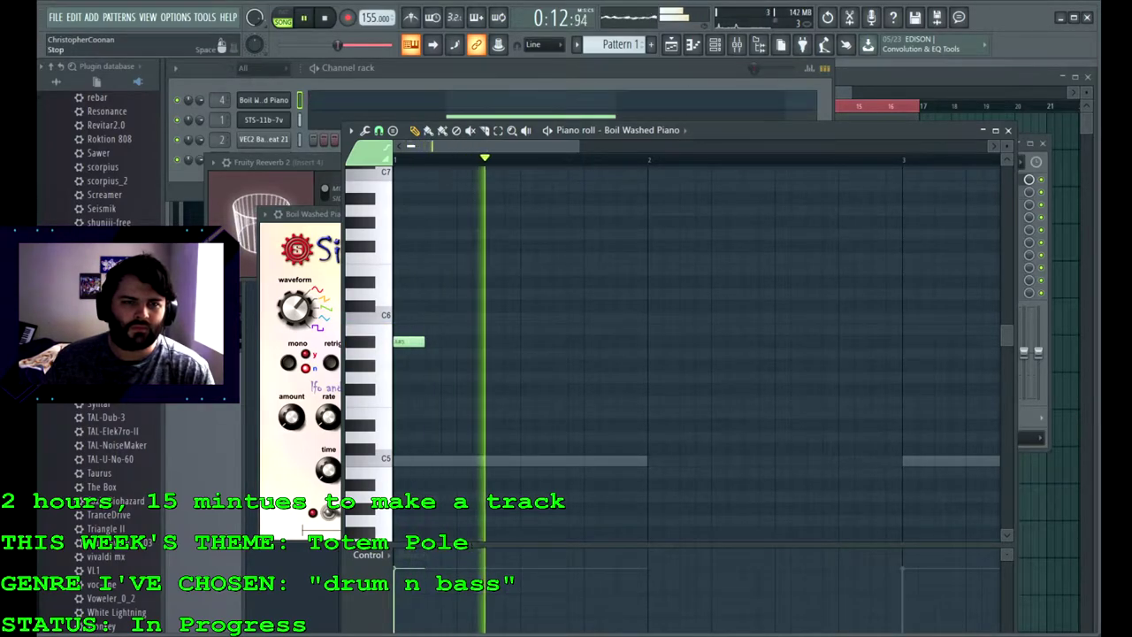
key(space)
right_click(405, 341)
Step: Place a C6 note at the start of bar 1 and play it against the loop
click(403, 318)
key(space)
key(space)
right_click(408, 317)
click(409, 317)
Step: Continue the melody at half-bar intervals with D6, D#6 and F6 through bar 2 and play it back
click(535, 305)
right_click(536, 305)
click(536, 305)
right_click(536, 305)
click(535, 294)
click(663, 282)
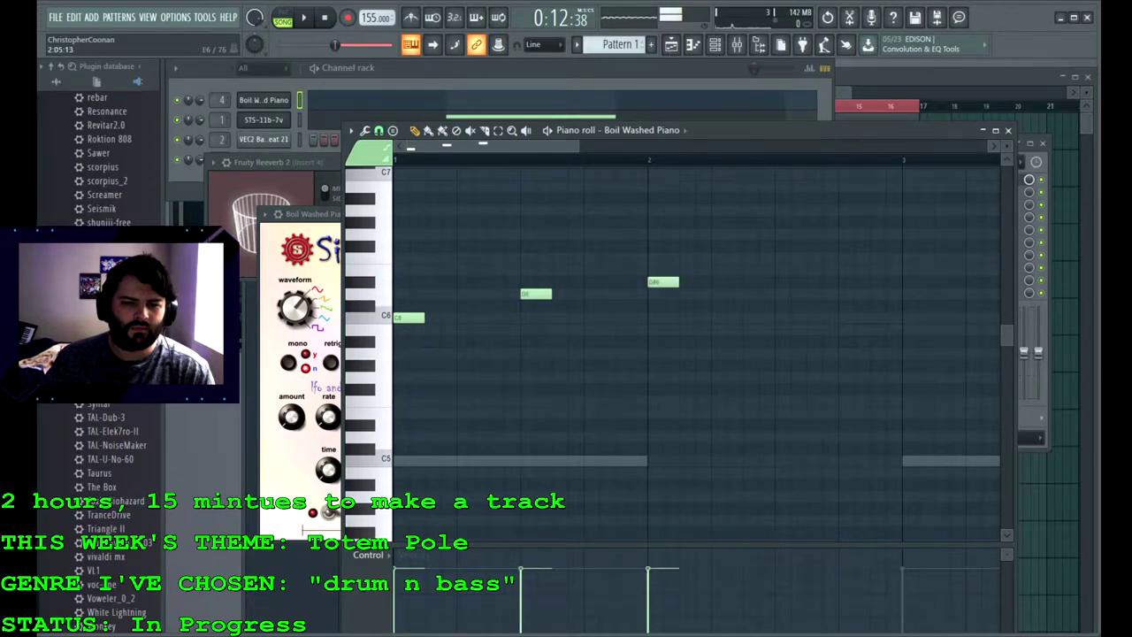
click(786, 258)
click(303, 17)
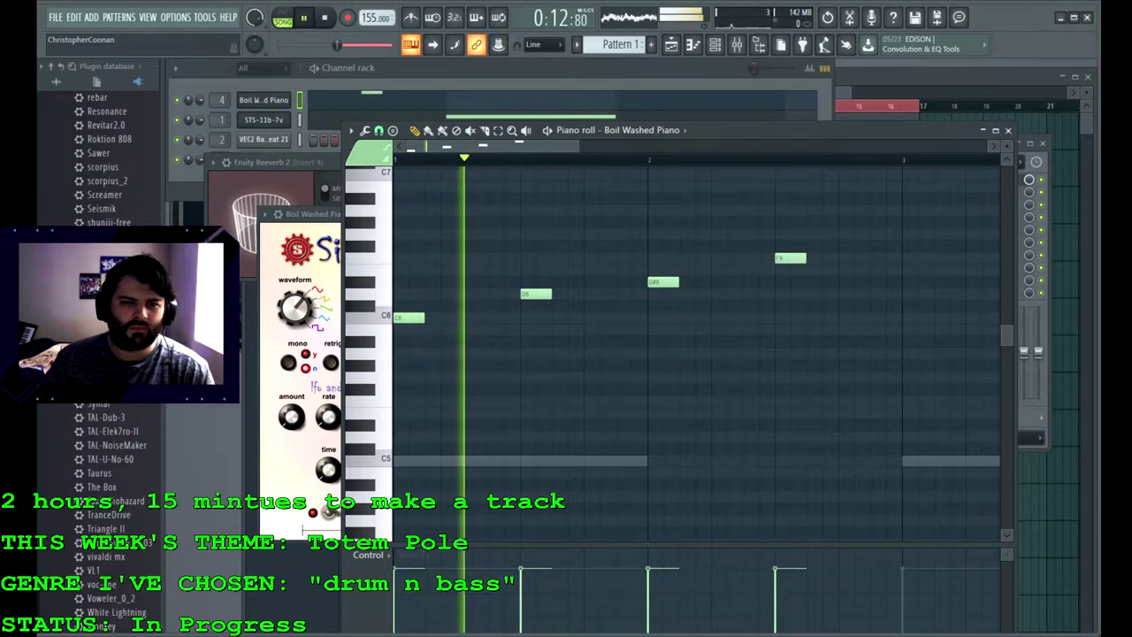
key(space)
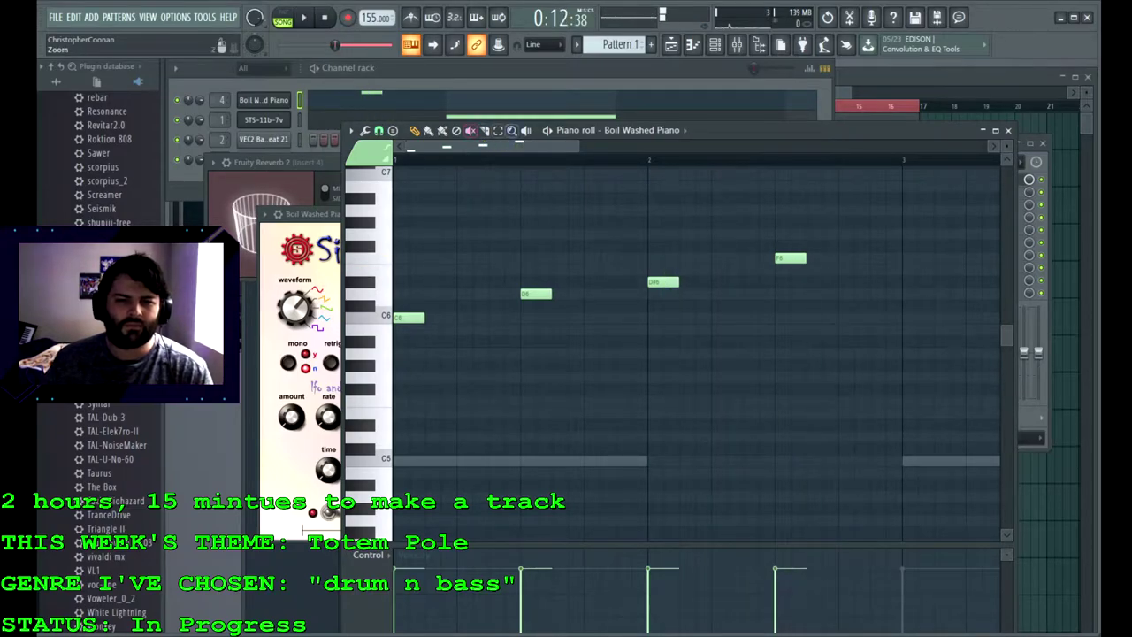
Step: Move the four piano notes out of Pattern 1 into a new pattern named softmel
drag(405, 207, 945, 399)
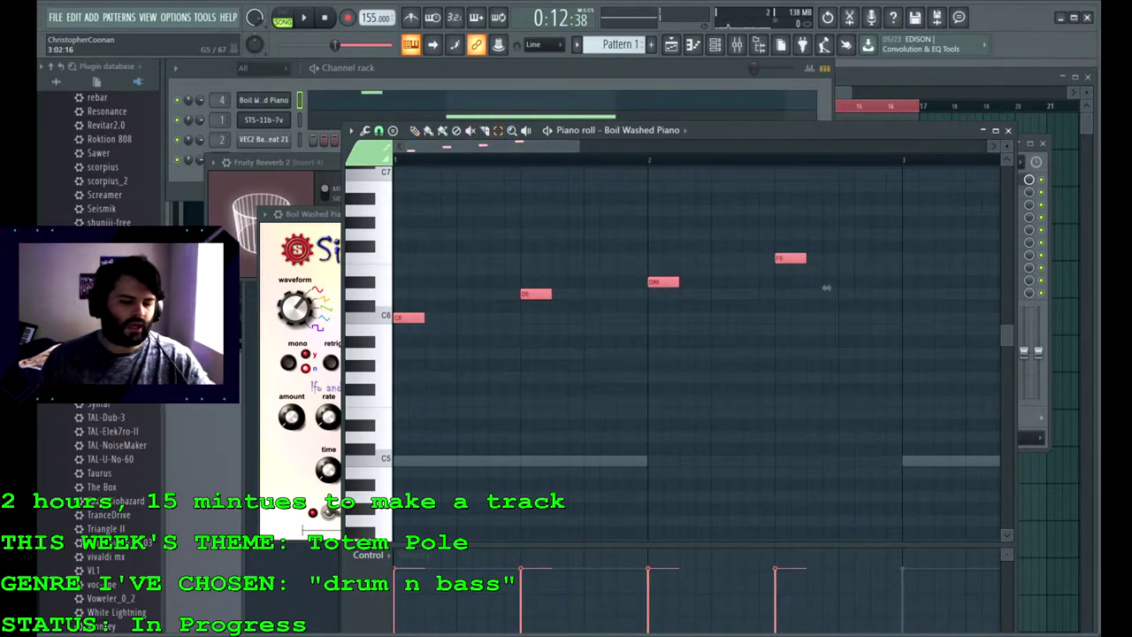
key(Delete)
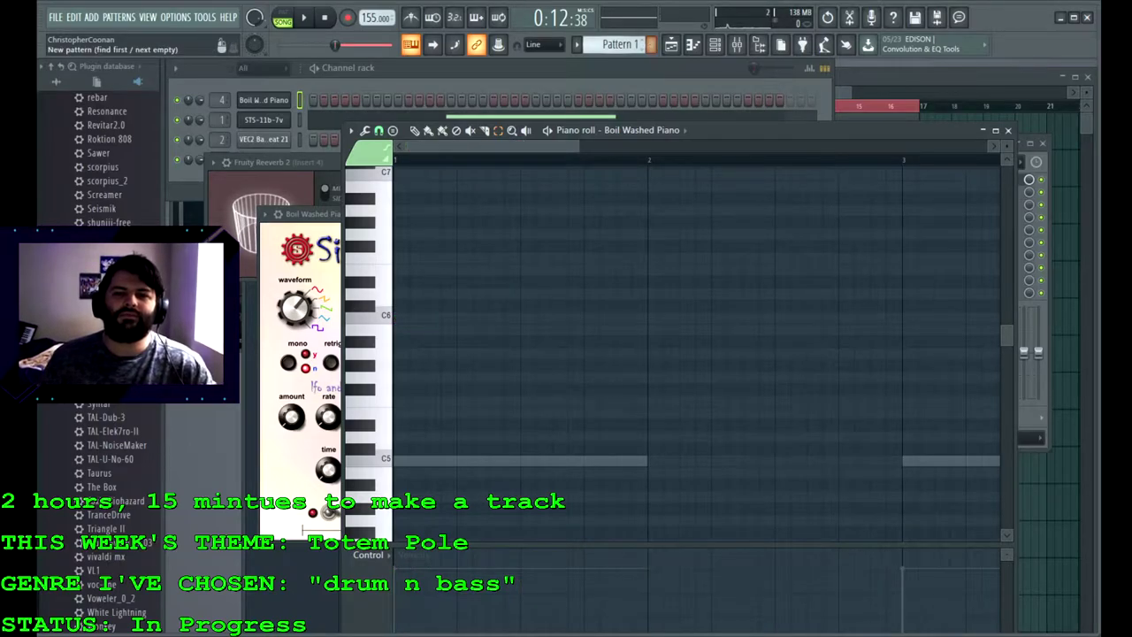
click(650, 45)
text(softmel)
key(Return)
key(ctrl+v)
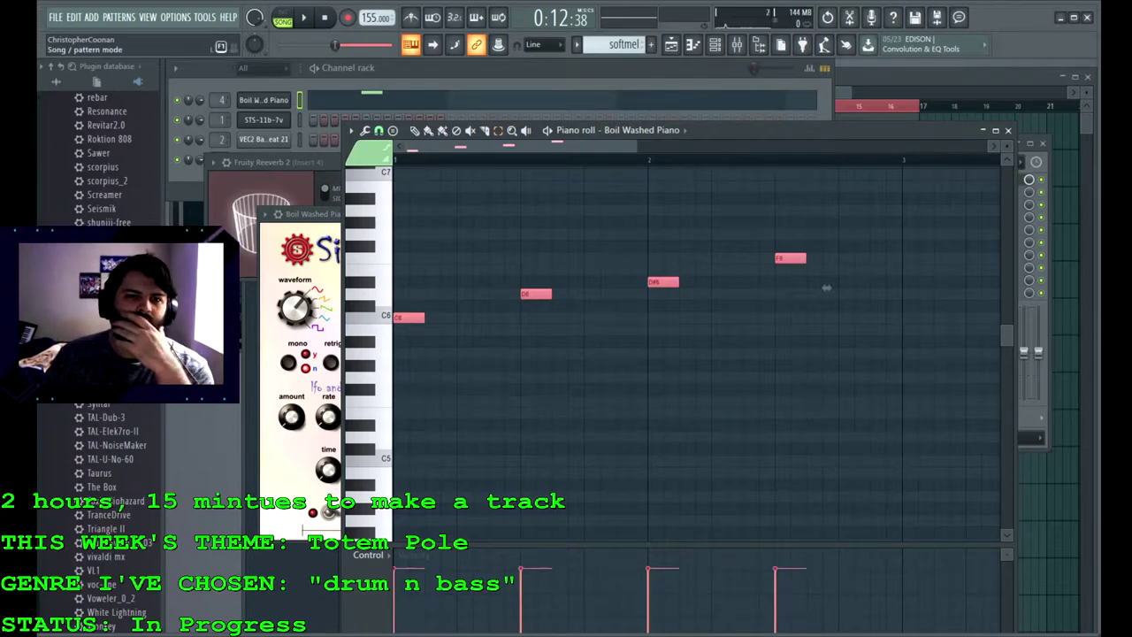
Step: Switch playback to pattern mode and listen to the softmel notes on their own
key(l)
key(space)
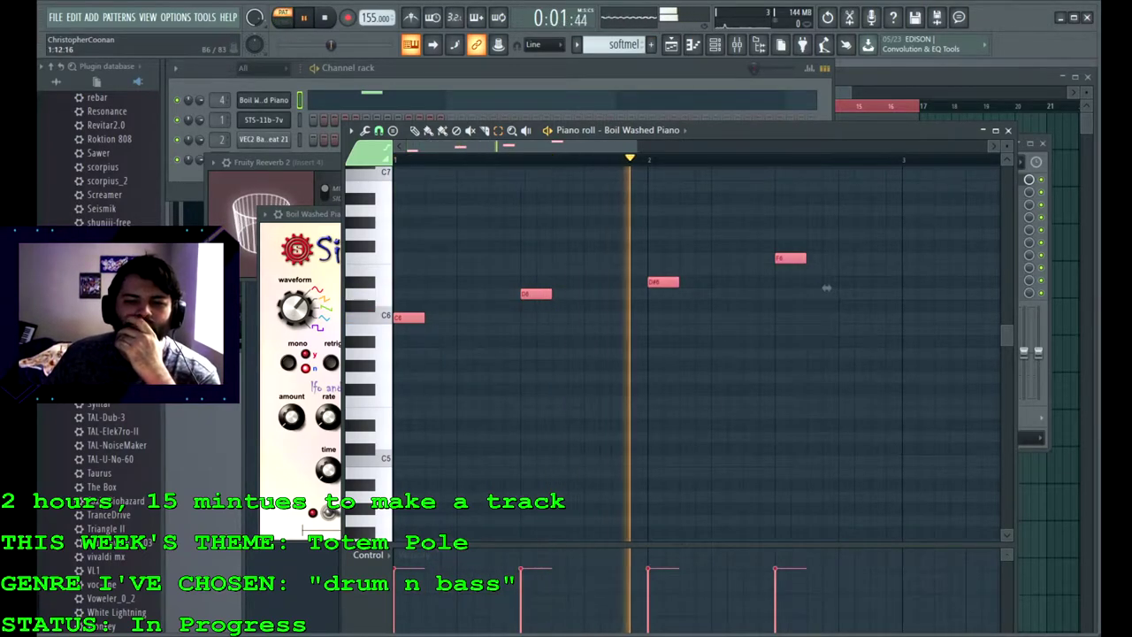
key(space)
Step: Paste a copy of the four-note phrase into bars 3 and 4 of softmel
drag(495, 146, 678, 145)
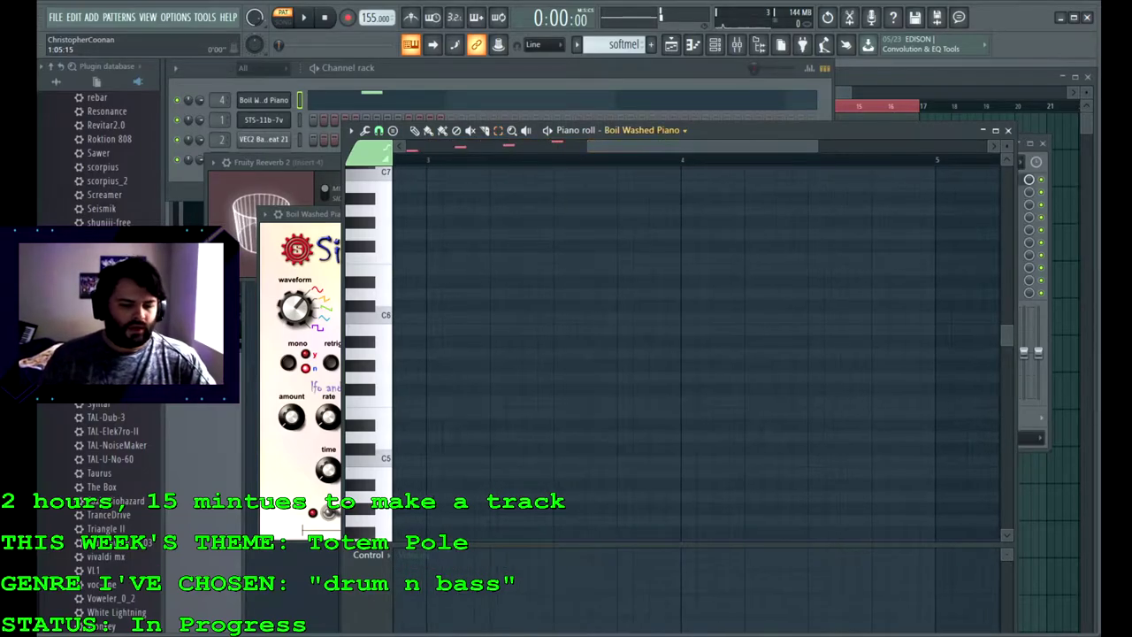
key(ctrl+v)
drag(859, 287, 614, 269)
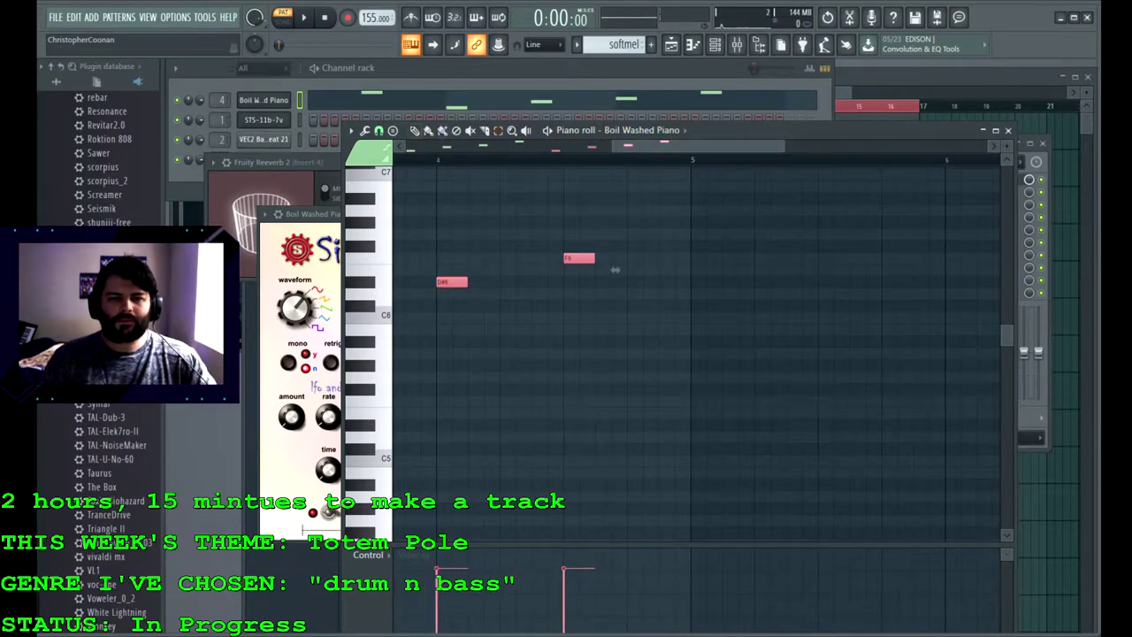
Step: Add G6, C6, D#6 and F6 at half-bar intervals across bars 5 and 6 and play the melody
drag(711, 211, 698, 235)
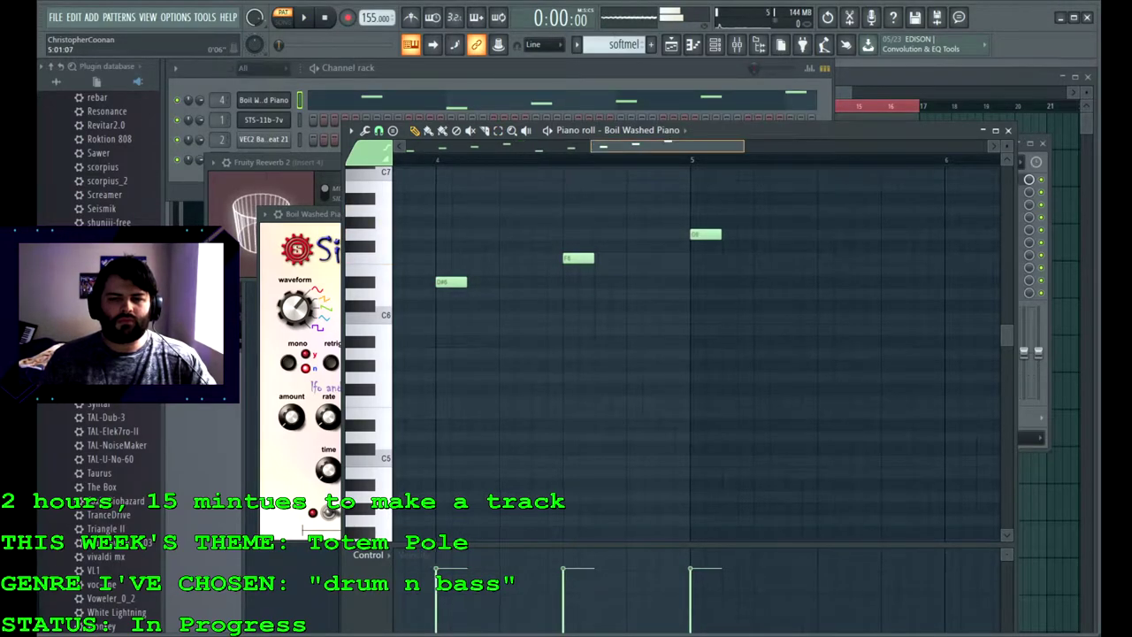
drag(835, 274, 613, 274)
click(610, 317)
right_click(610, 318)
drag(609, 305, 608, 317)
click(741, 282)
click(867, 270)
right_click(867, 270)
click(853, 257)
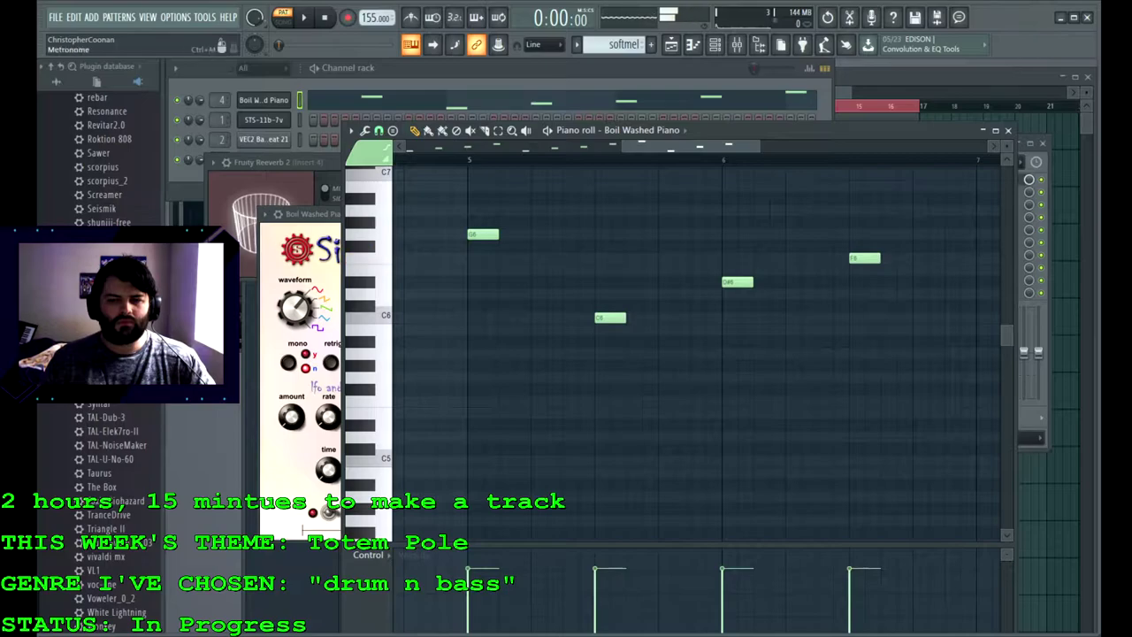
key(space)
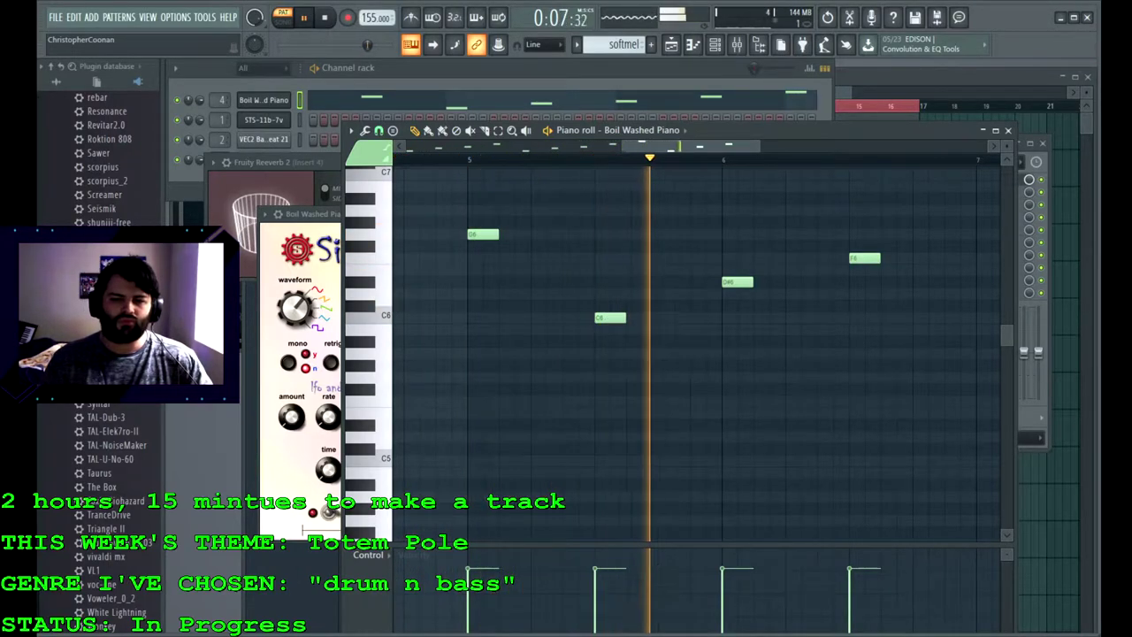
key(space)
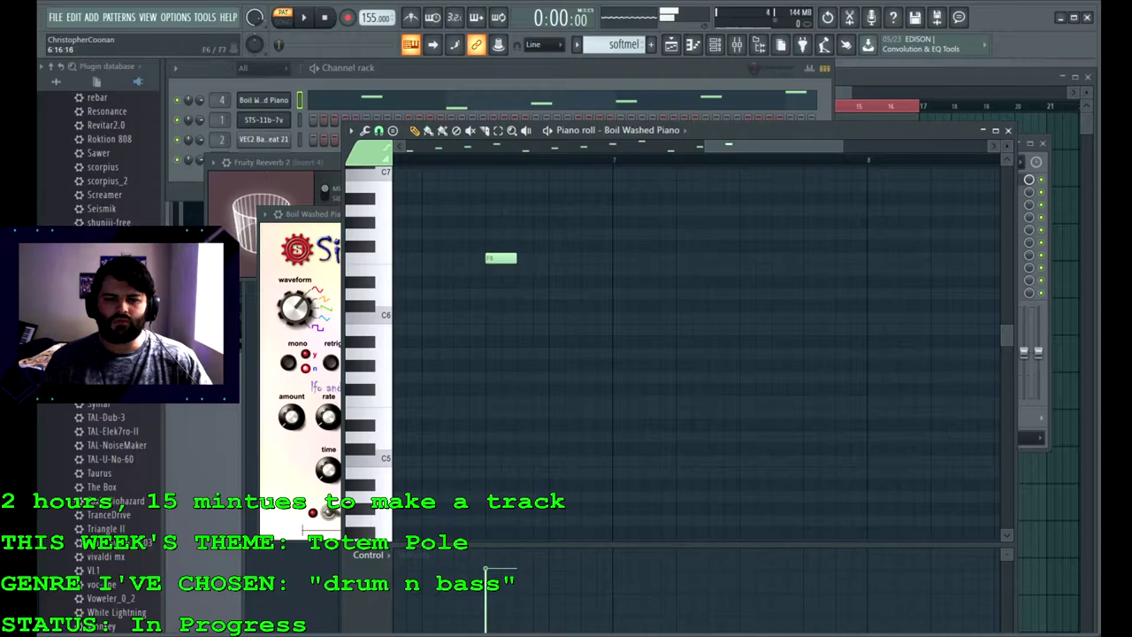
Step: Add A#5 at the start of bar 7 and D#6 halfway through it, and play the melody
click(619, 341)
click(698, 258)
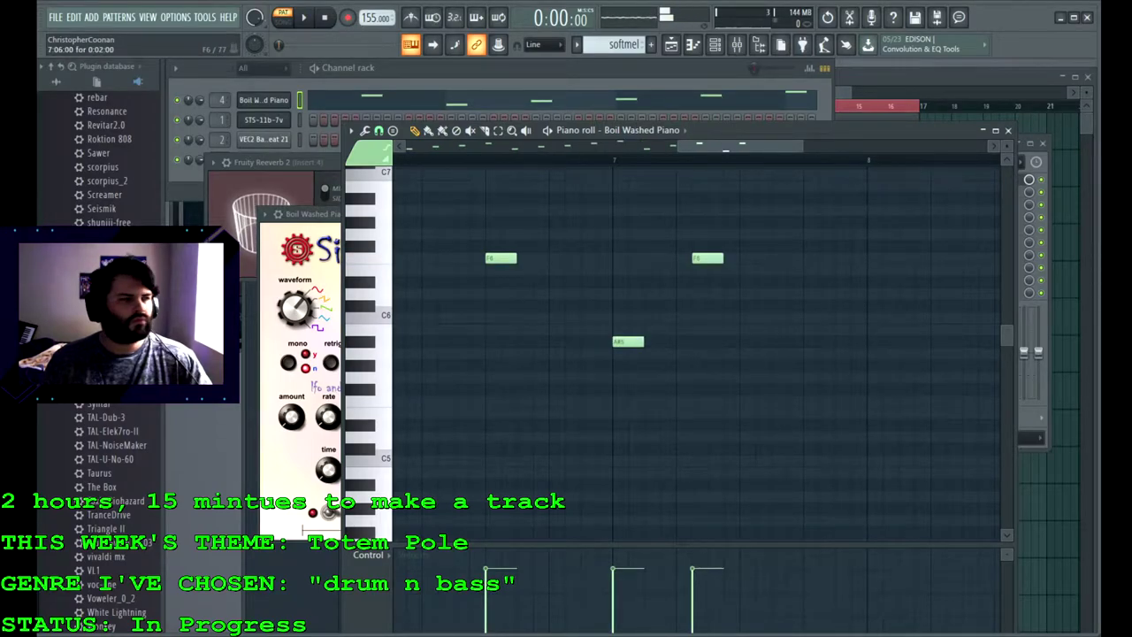
right_click(707, 257)
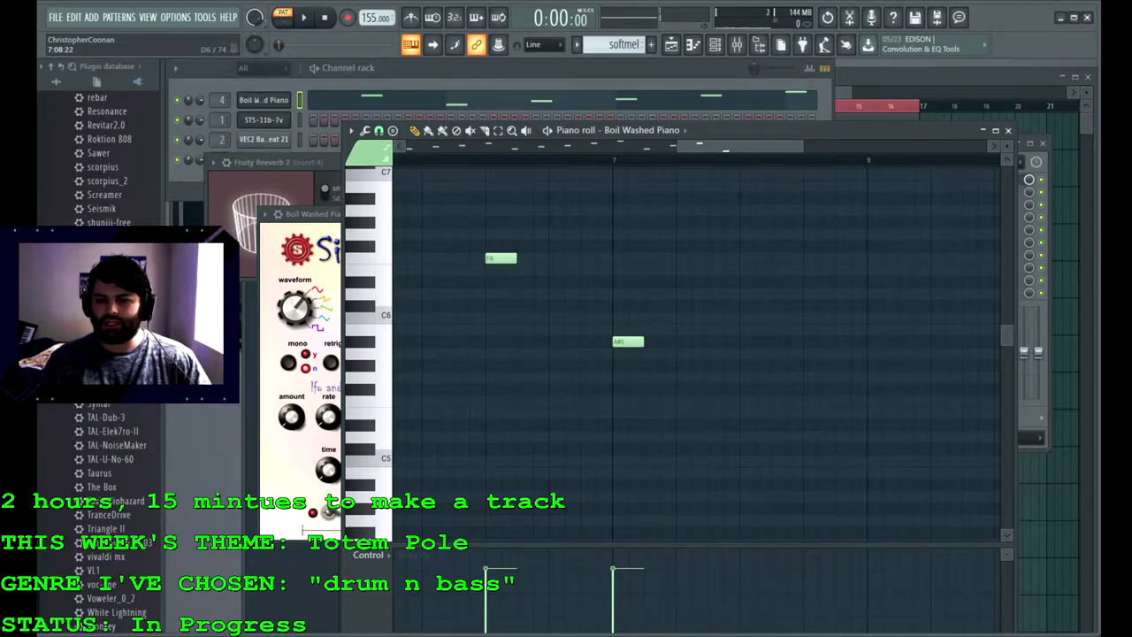
click(744, 281)
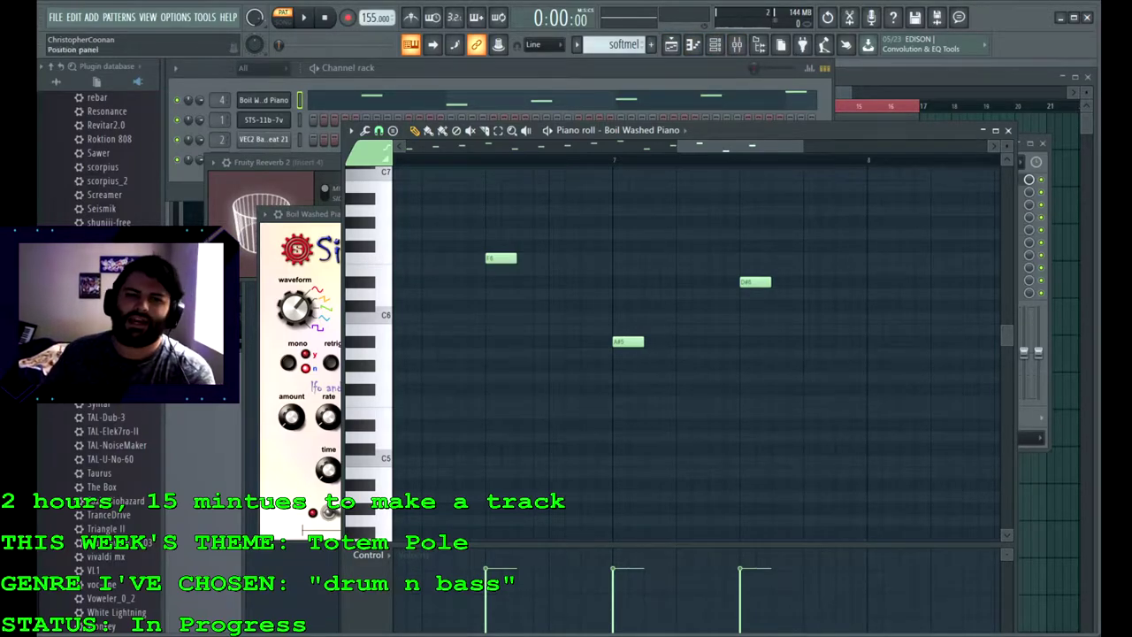
key(space)
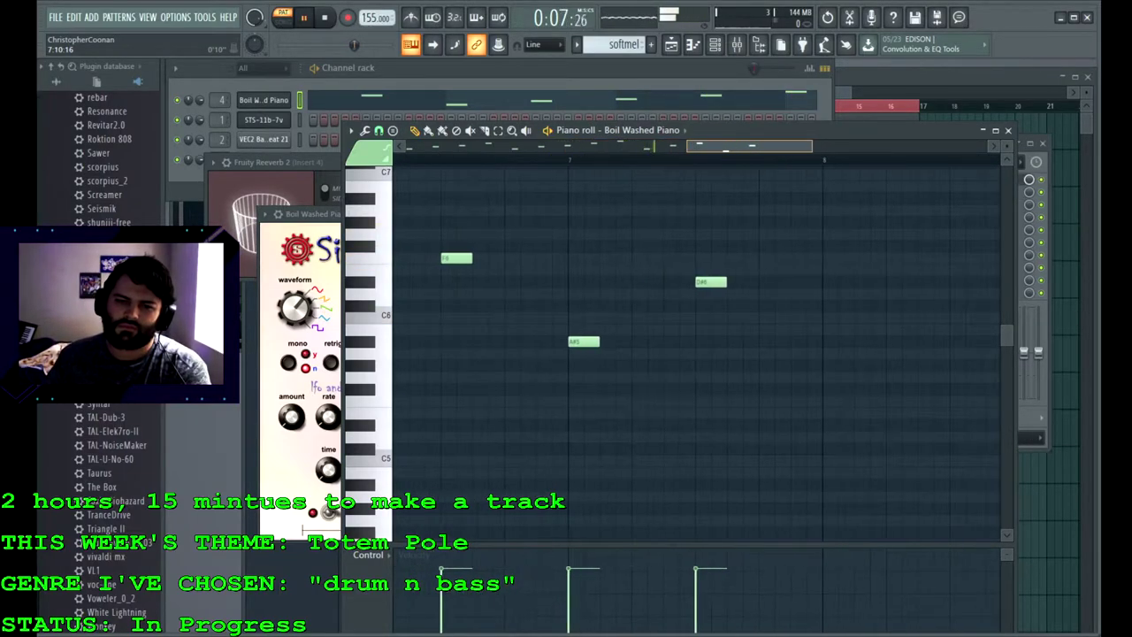
key(space)
Step: Finish the melody with D6 at the start of bar 8 and A#5 halfway through it
click(809, 294)
drag(752, 147, 798, 147)
click(729, 341)
drag(729, 342, 698, 342)
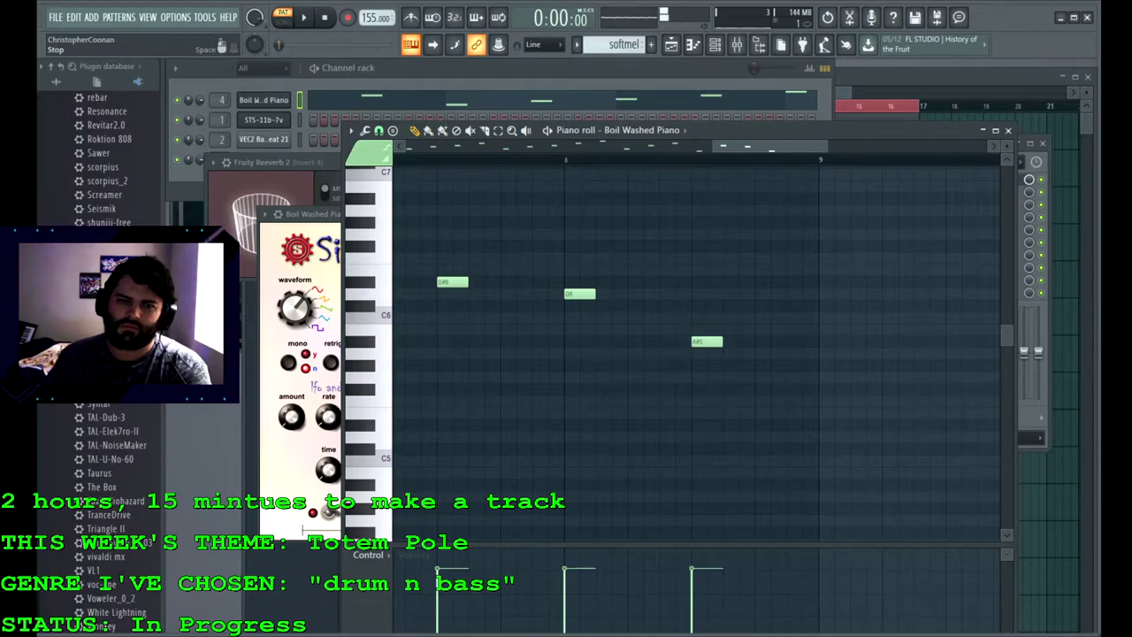
Step: Play the arrangement in song mode and place the softmel pattern on Track 3 of the playlist at bar 17
key(l)
key(space)
key(F5)
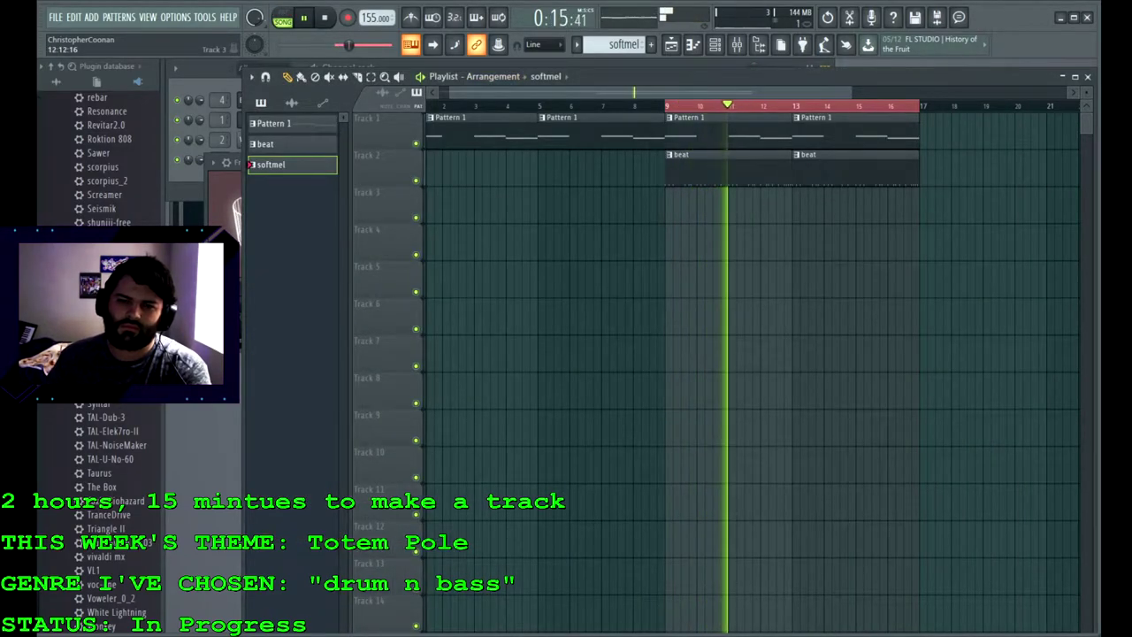
click(925, 207)
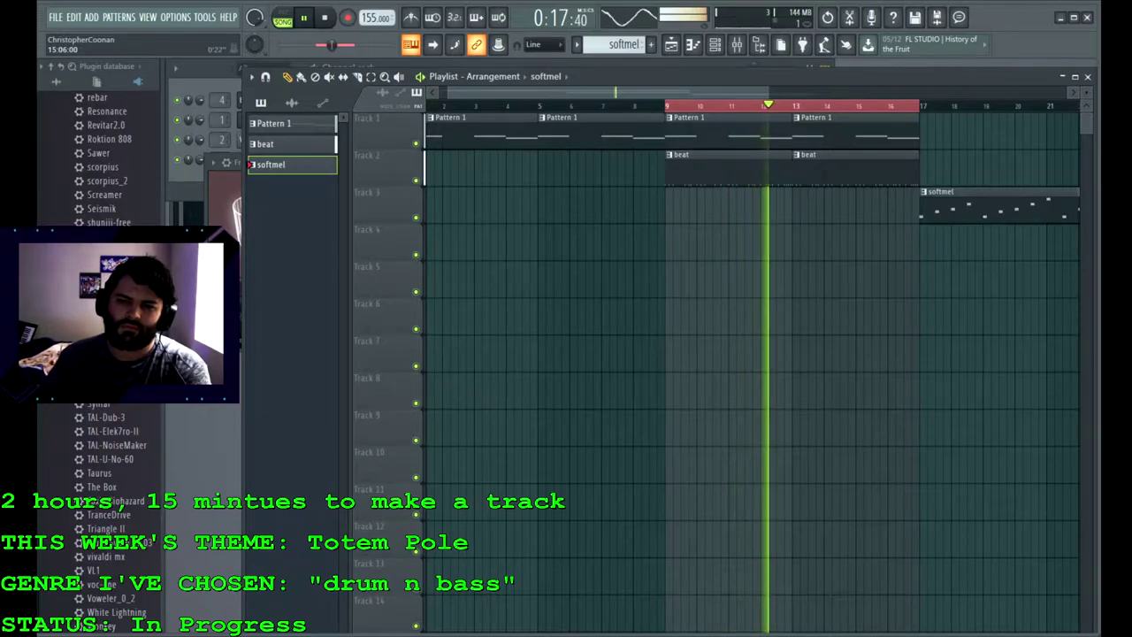
scroll(751, 265, right, 5)
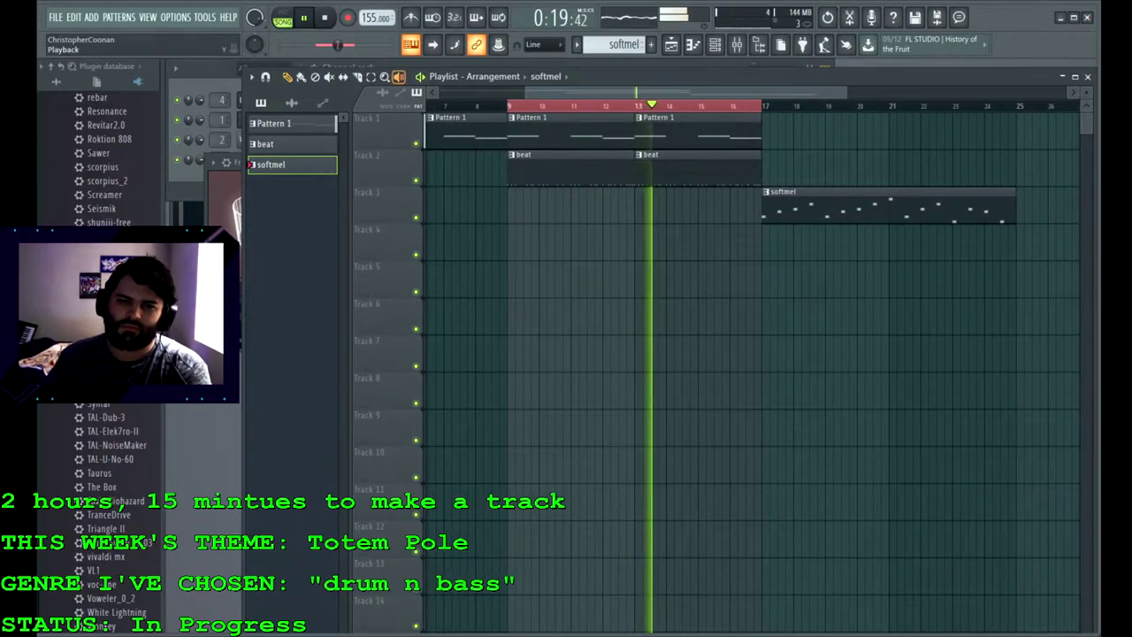
Step: Add copies of the Pattern 1 and beat clips at bars 17 and 21 to span the whole softmel clip
click(288, 77)
click(707, 133)
click(774, 133)
drag(774, 133, 767, 133)
click(708, 168)
click(767, 168)
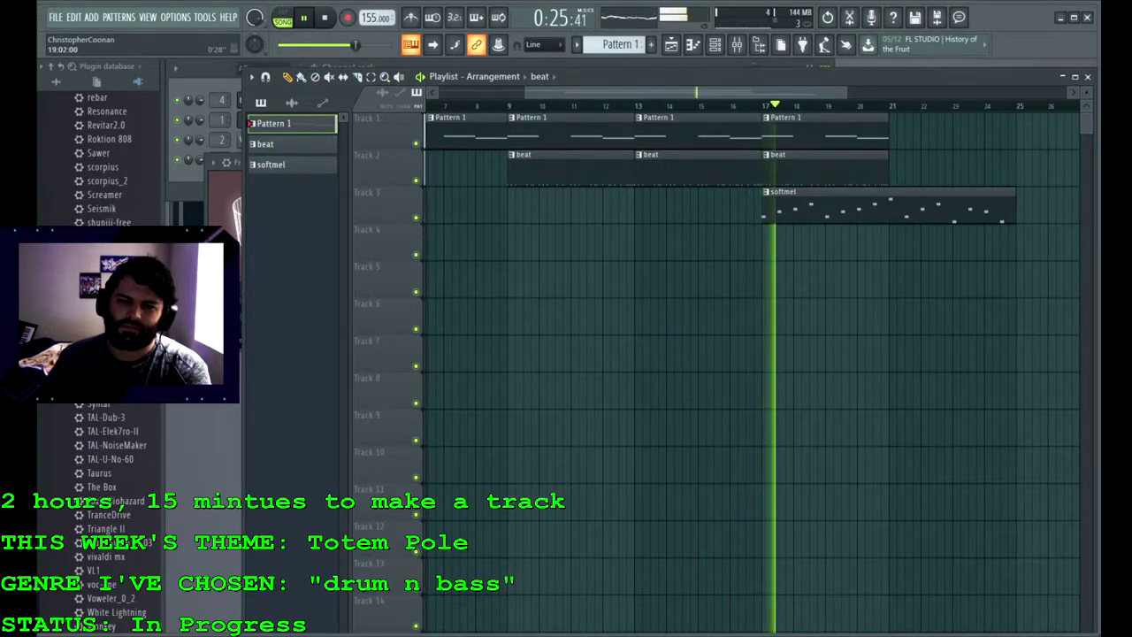
scroll(828, 132, right, 3)
click(816, 133)
click(760, 168)
click(815, 168)
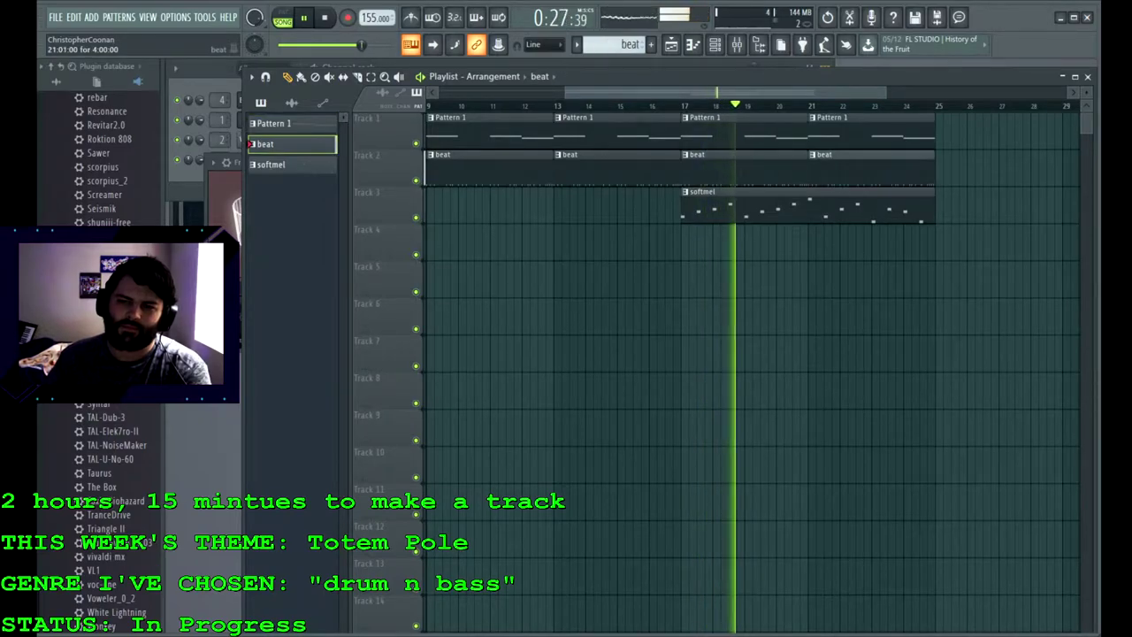
Step: Check the beat's steps in the channel rack and loop playback over the softmel section from bar 17 to 25
key(F6)
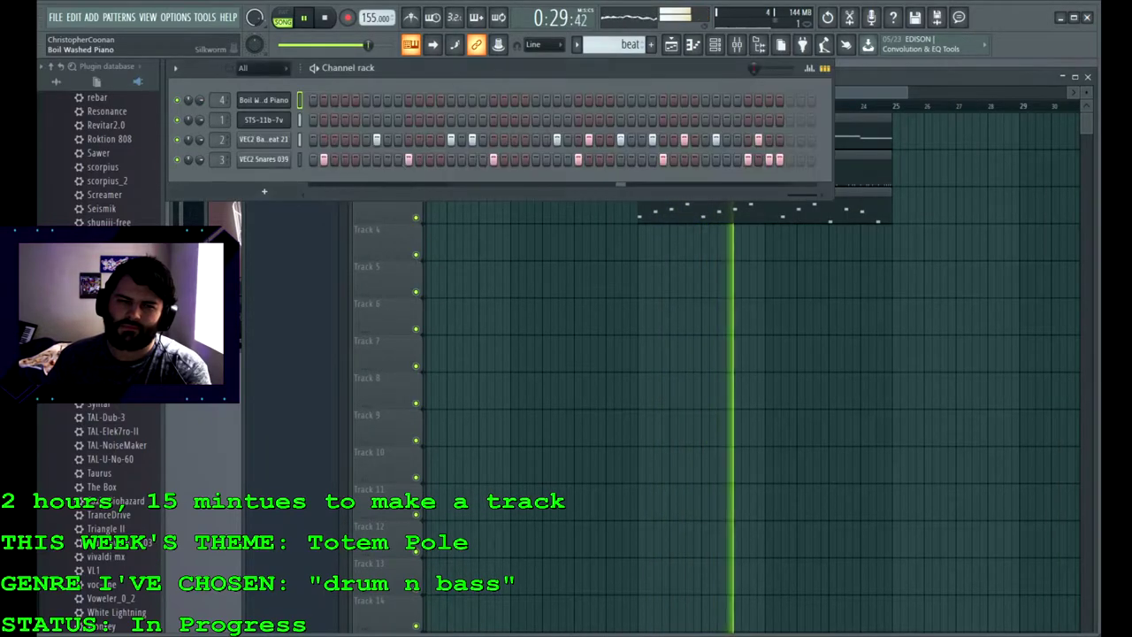
key(F6)
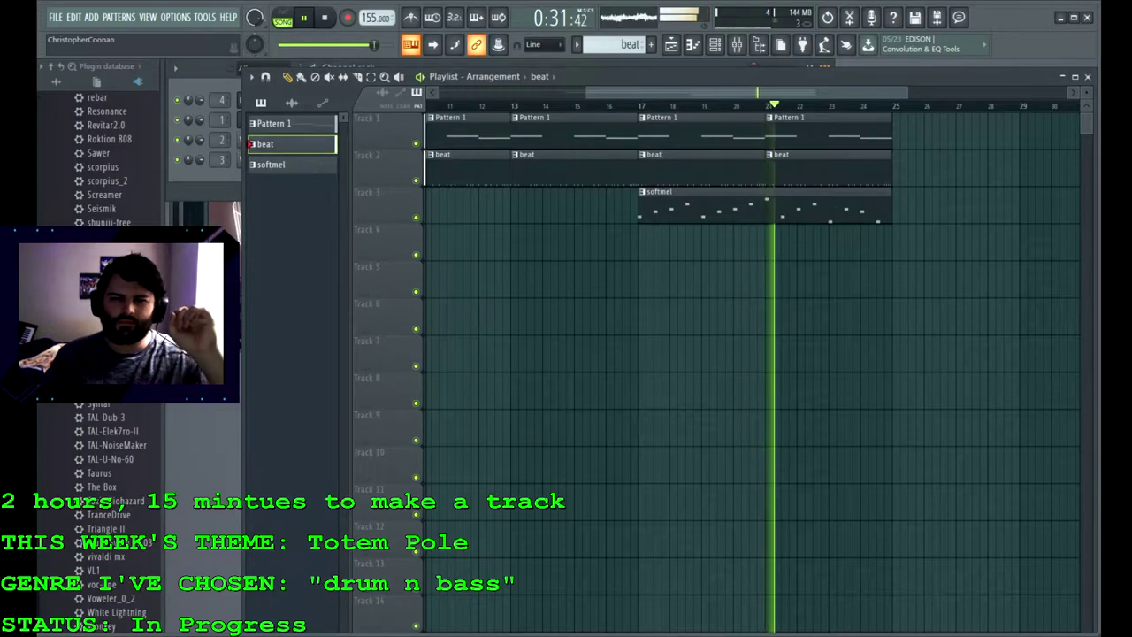
drag(891, 106, 639, 106)
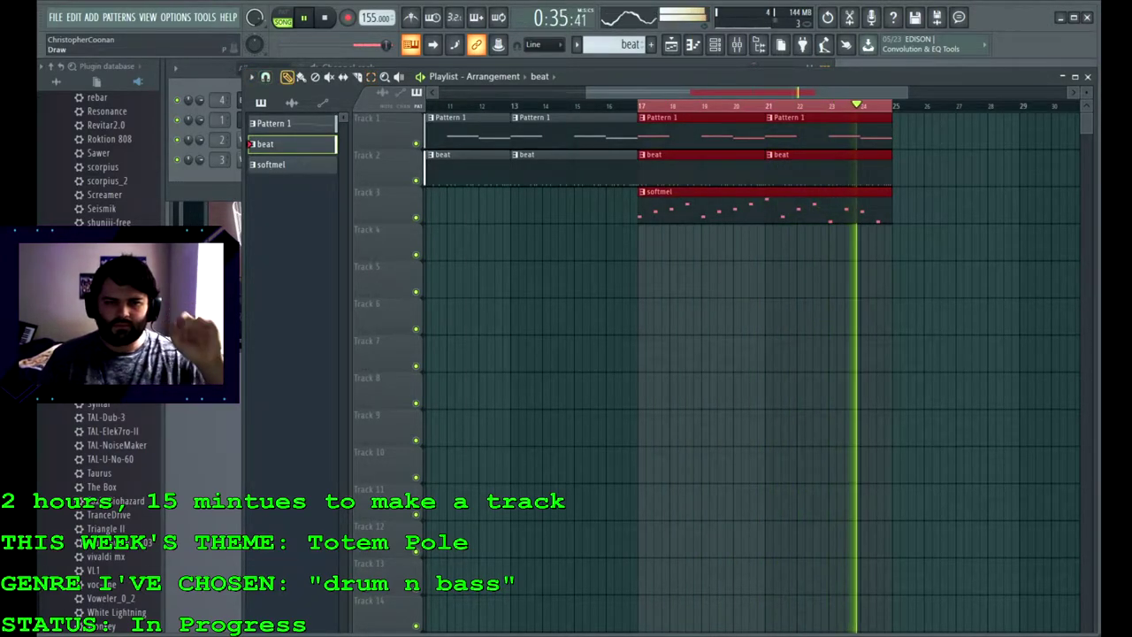
Step: Load Fruity Stereo Enhancer in the second effect slot of mixer insert 4
key(F9)
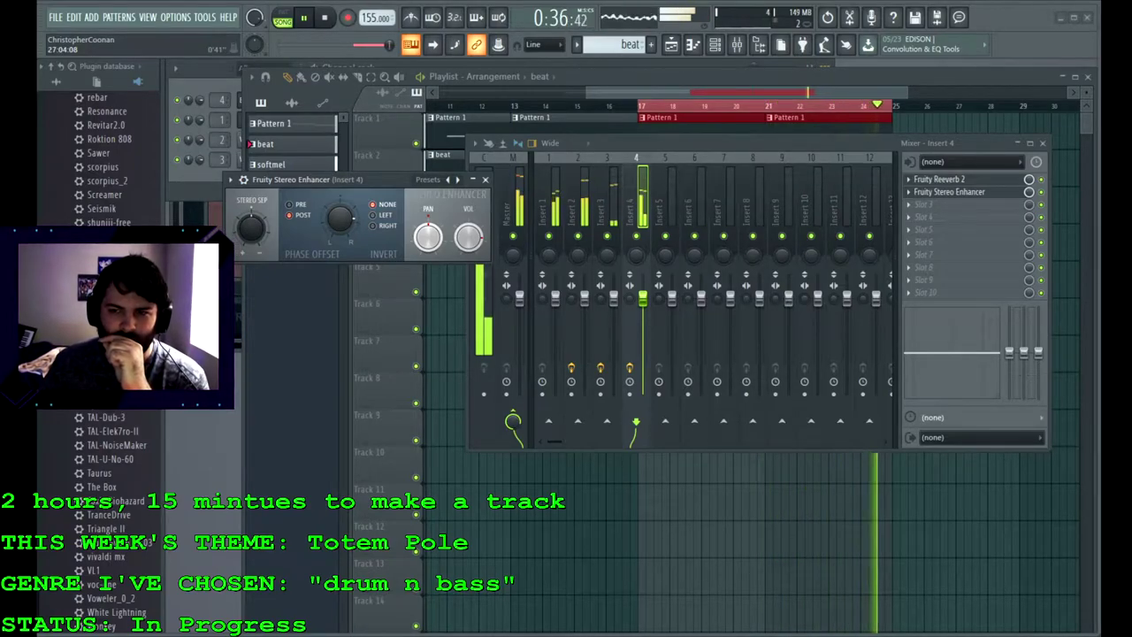
Step: Add the VEC2 closed hi-hat samples 03 and 10 as new channels in the channel rack
key(F5)
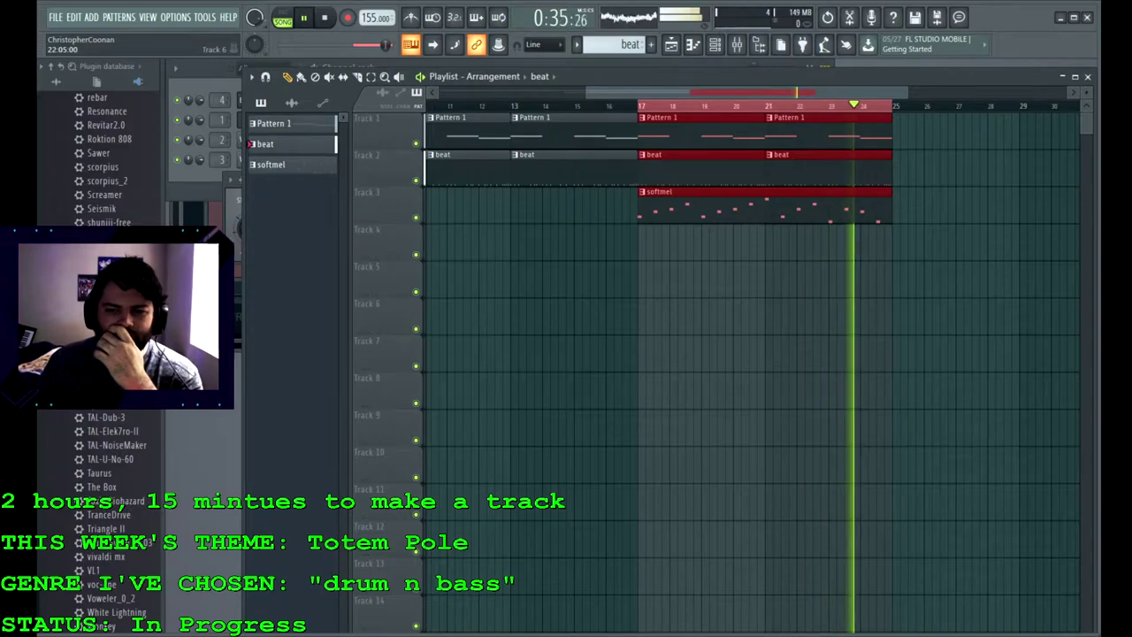
key(F6)
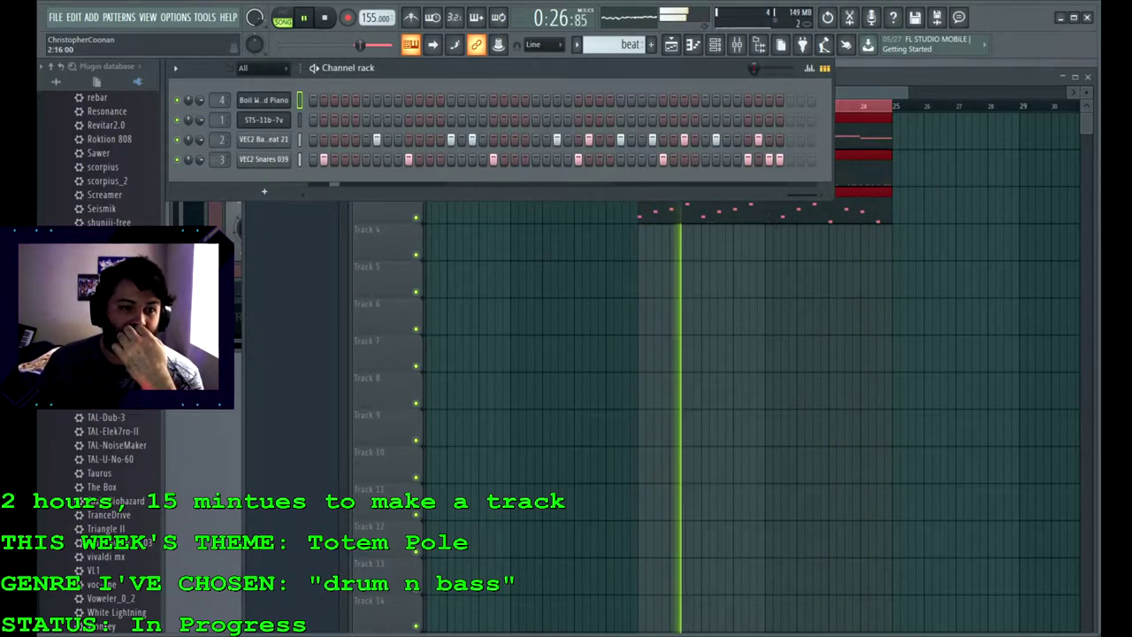
click(55, 81)
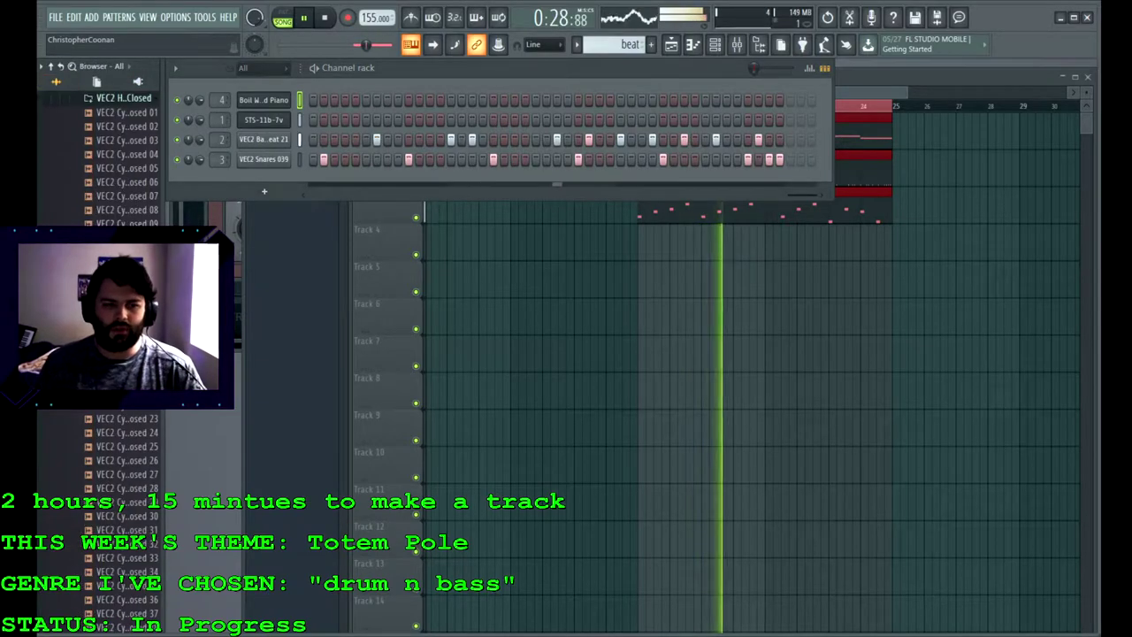
click(128, 140)
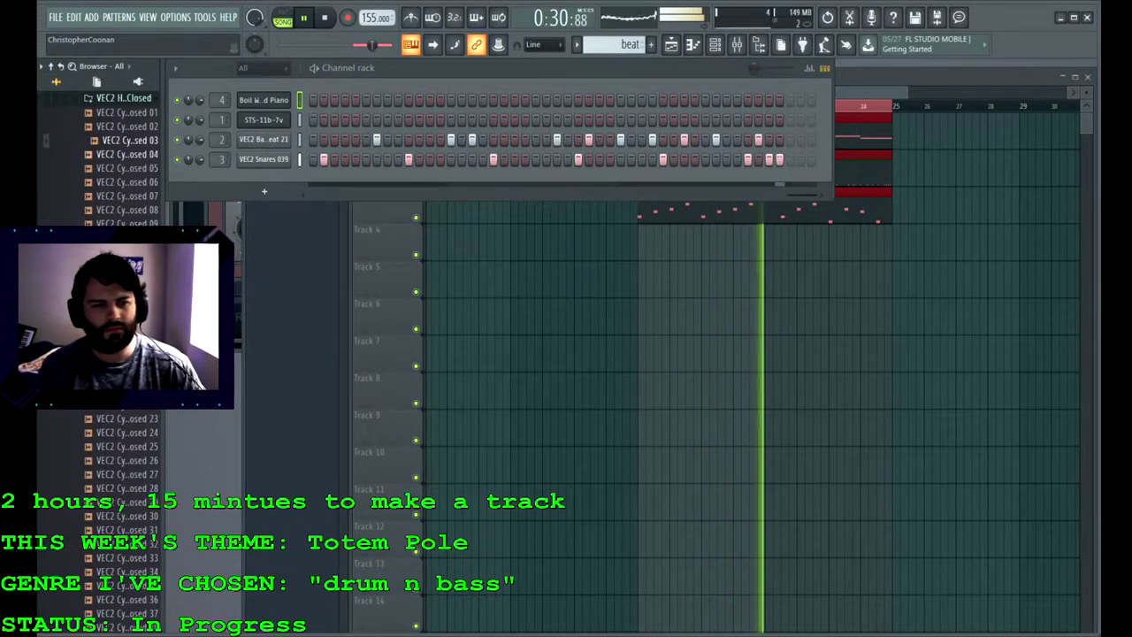
drag(130, 140, 264, 191)
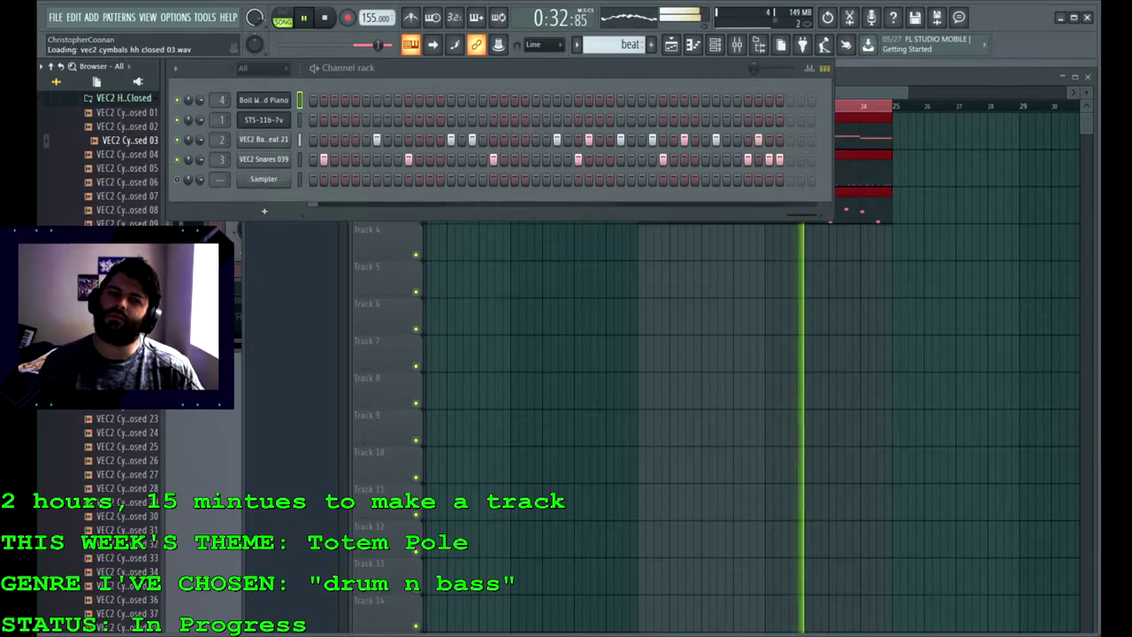
drag(128, 238, 264, 194)
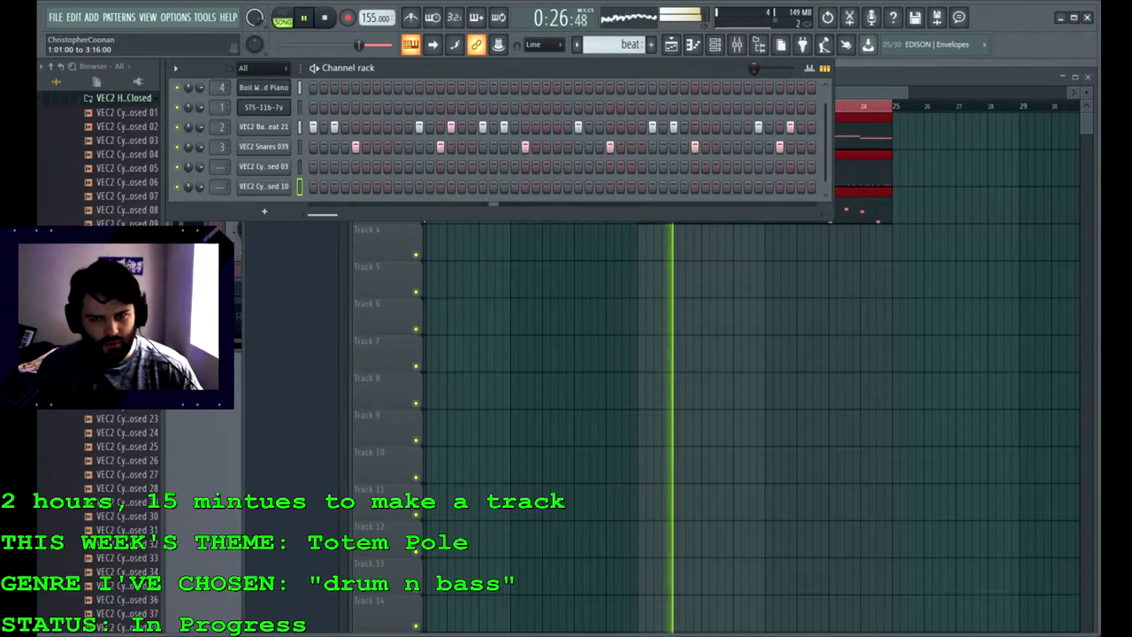
Step: Create a pattern named hatroll with closed hat 03 on steps 3, 11 and 15 and closed hat 10 on steps 5 to 8
click(651, 44)
text(hatroll:)
key(Return)
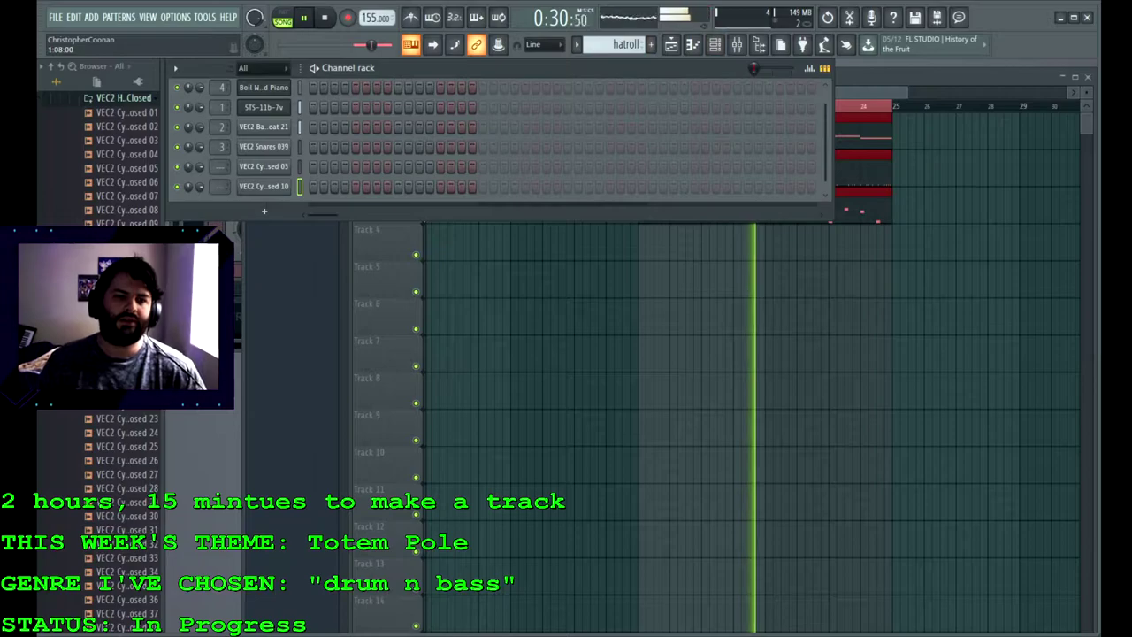
click(312, 166)
click(282, 19)
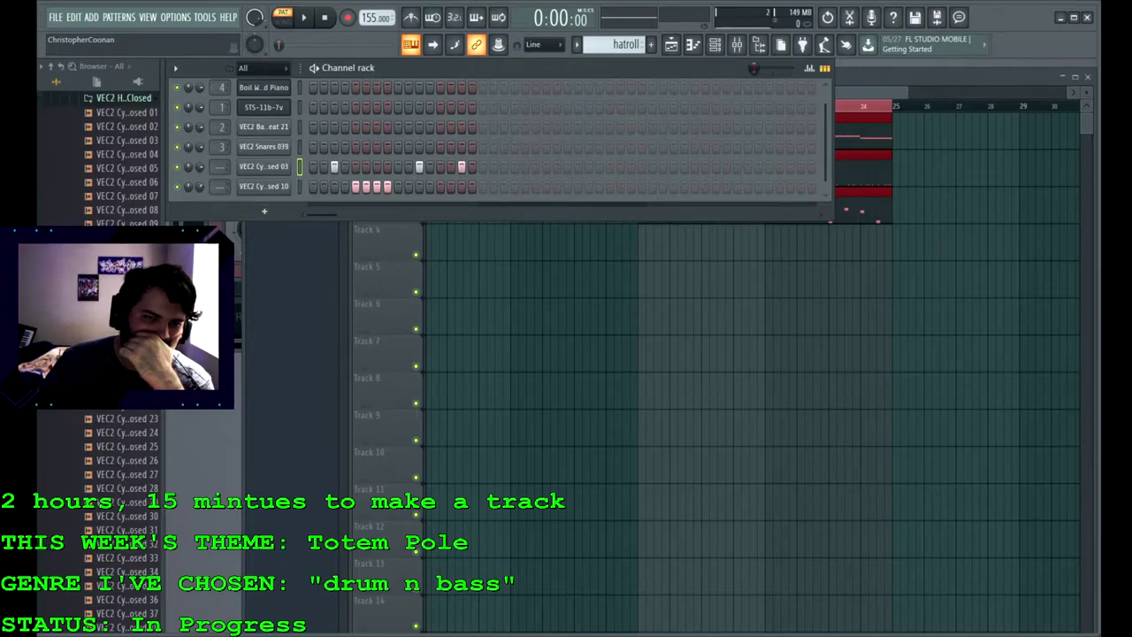
Step: Paint hatroll clips along Track 4 from bar 17 to 25 and reduce closed hat 10 to steps 5 and 10 during song playback
click(282, 17)
key(space)
key(F5)
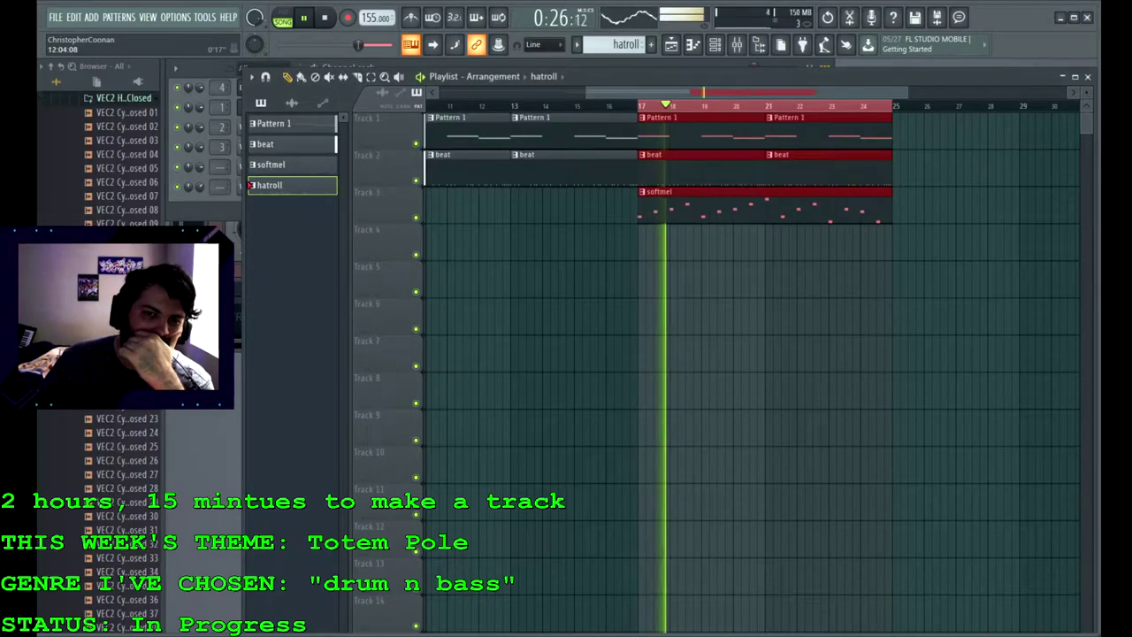
click(301, 77)
drag(644, 242, 875, 239)
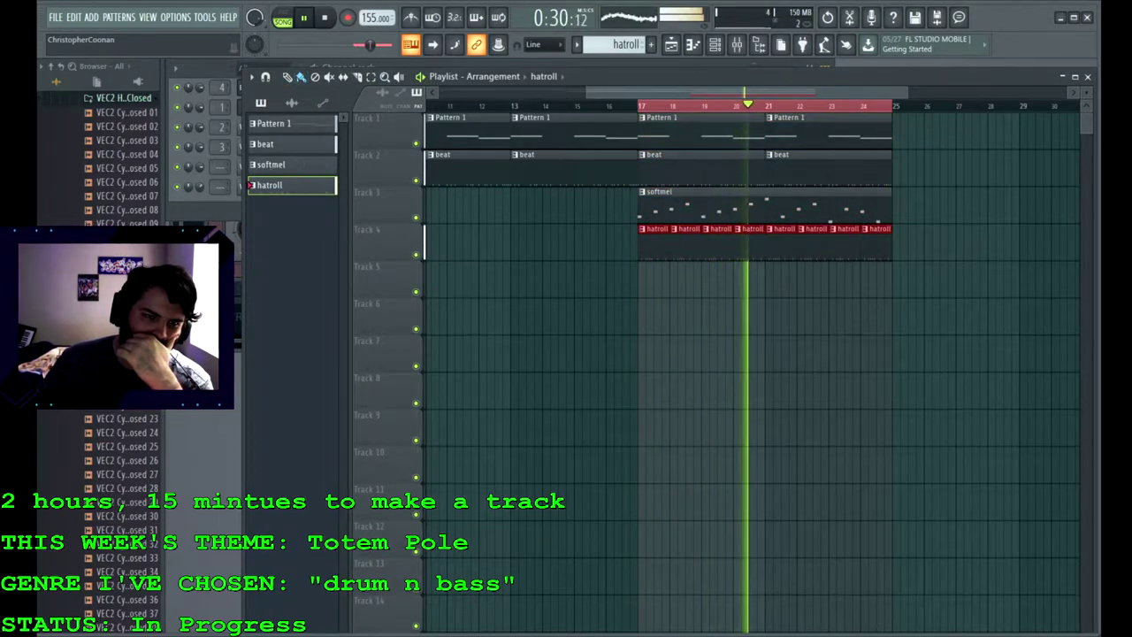
key(F6)
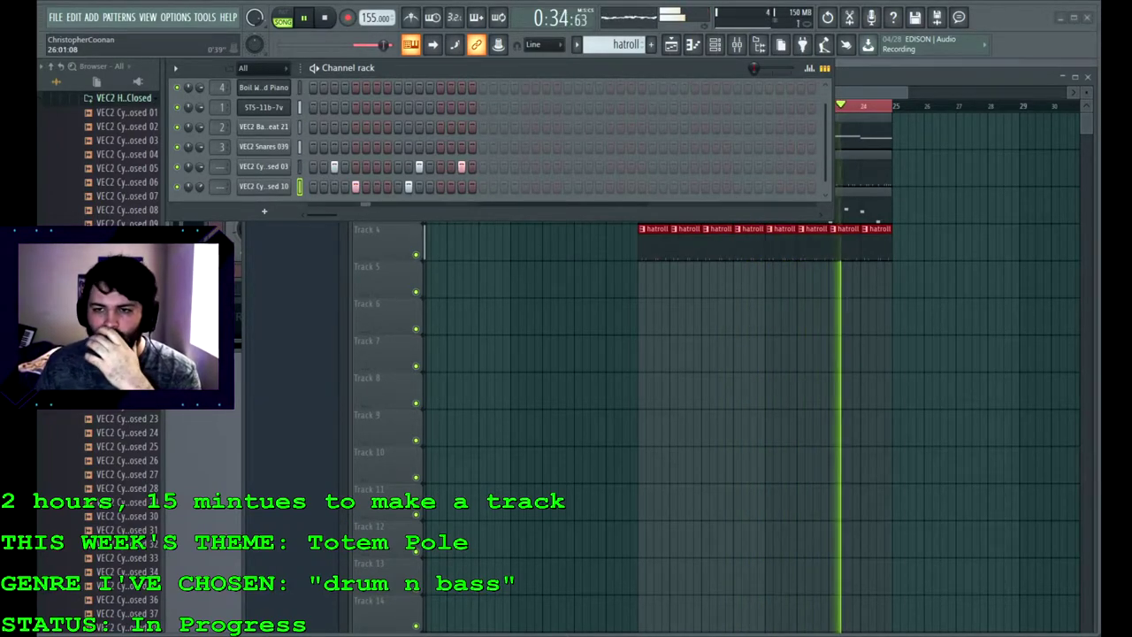
Step: Load the Subbsonic synth from the plugin database as a new channel, stop playback and audition its sound
key(F5)
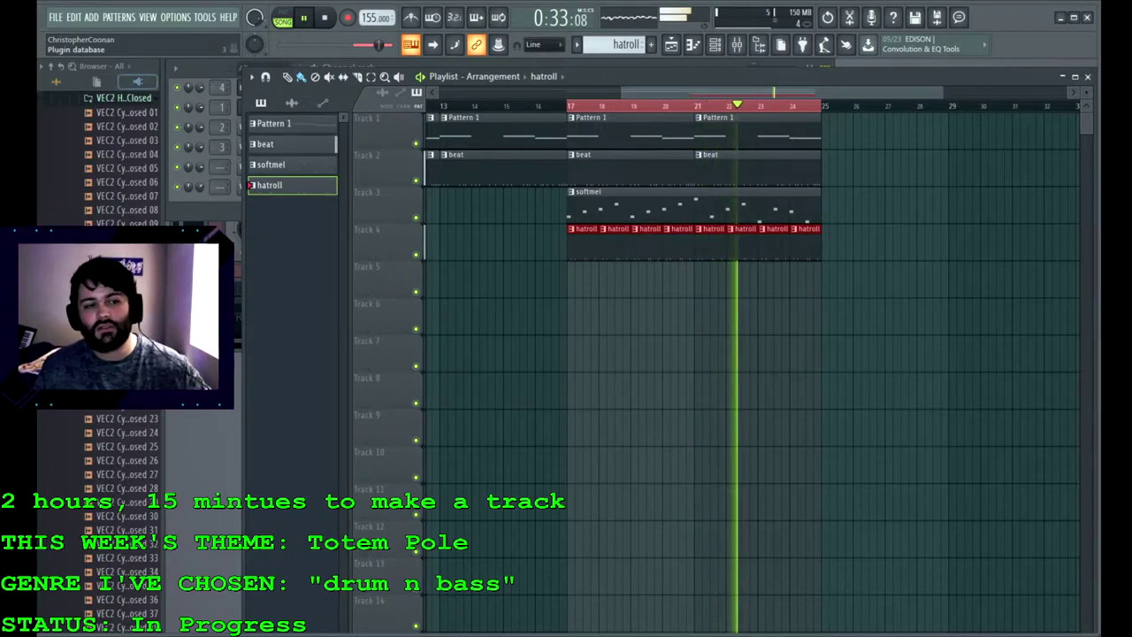
click(138, 81)
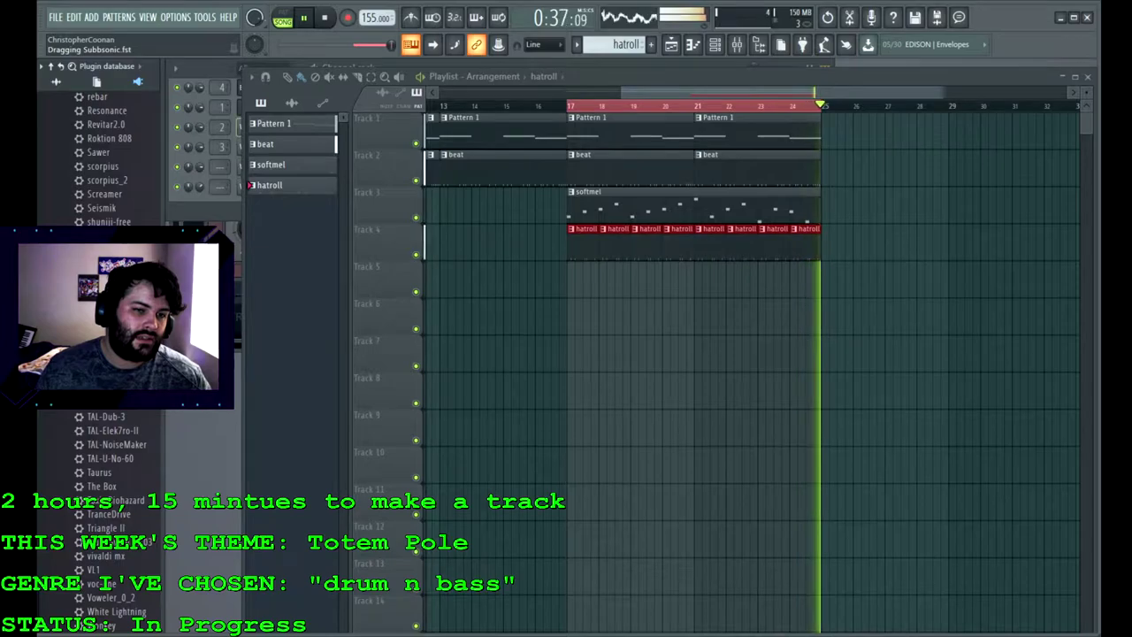
drag(108, 292, 204, 207)
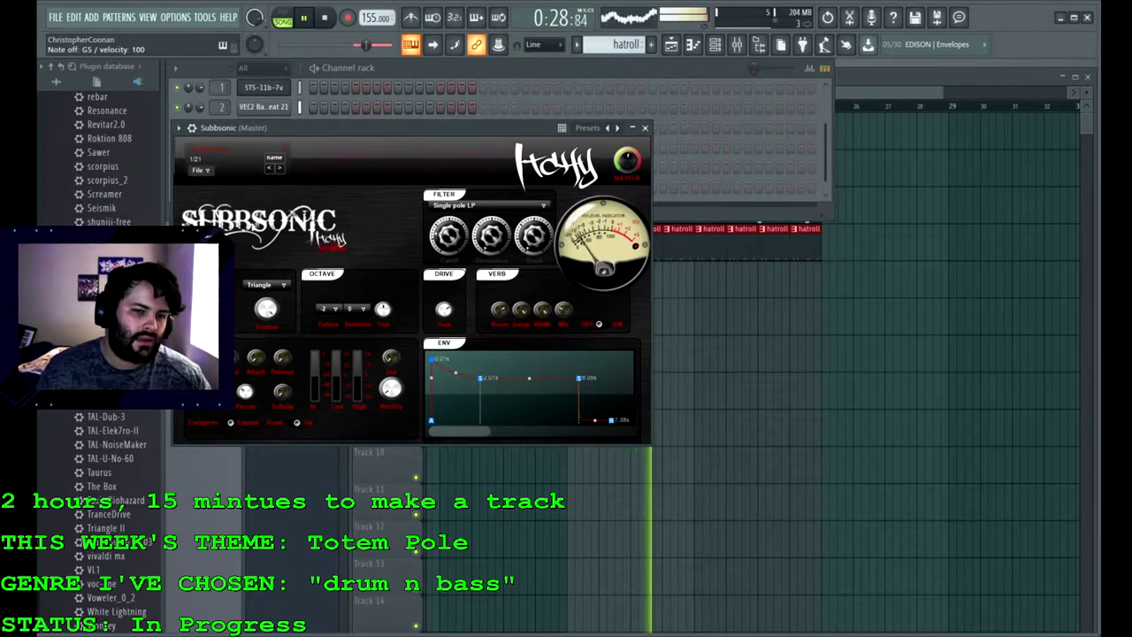
key(space)
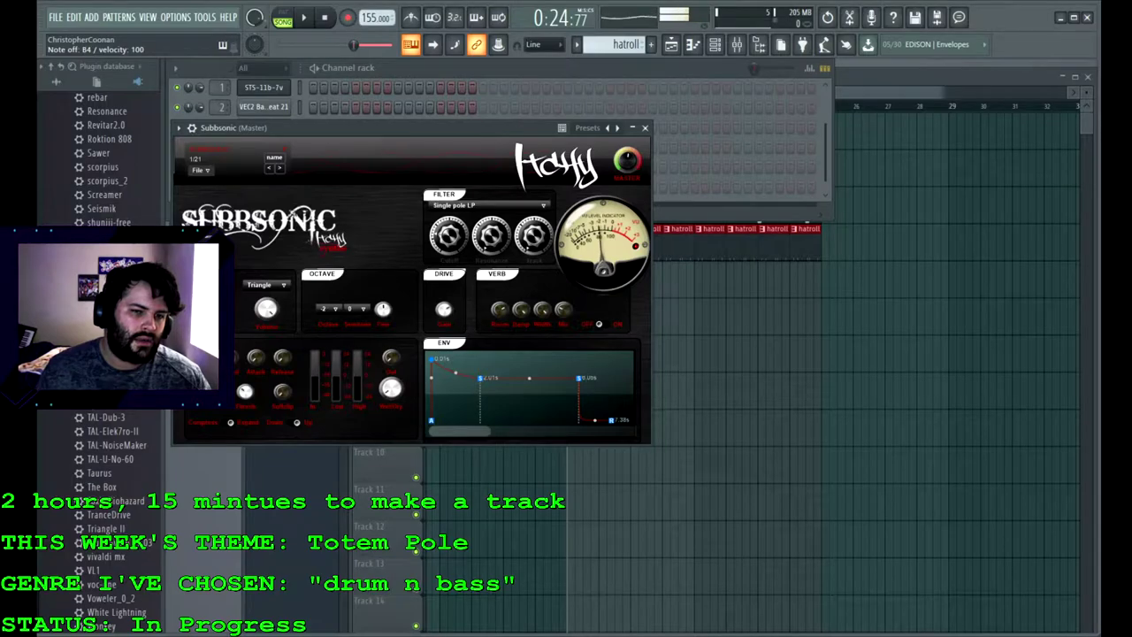
key(q)
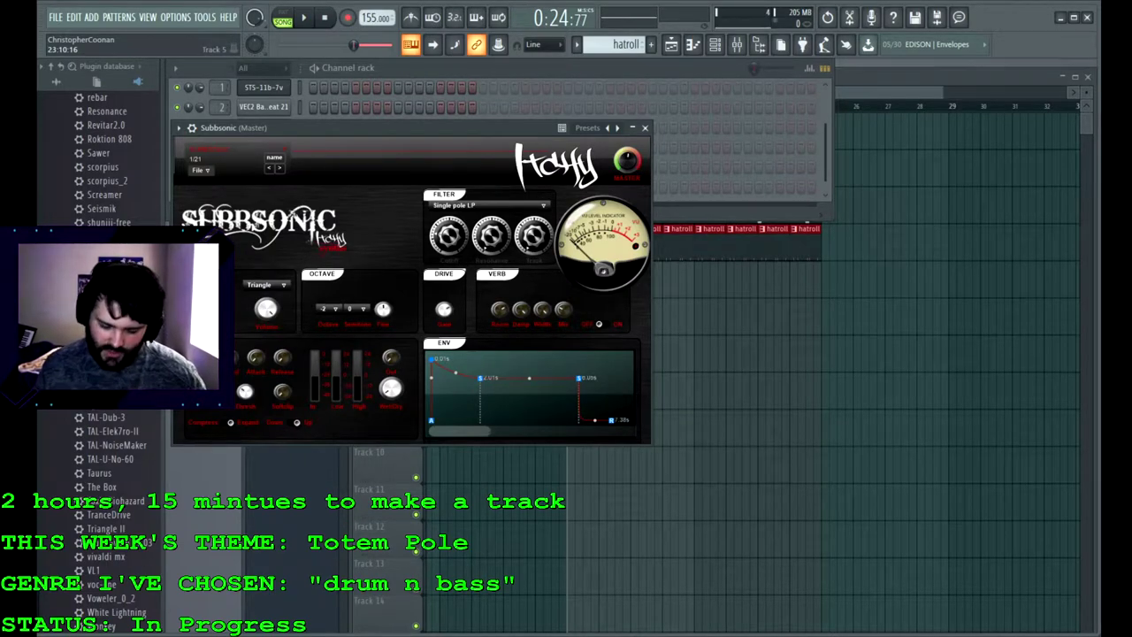
Step: Play back the looped playlist section from bar 17 to hear the current arrangement
click(887, 78)
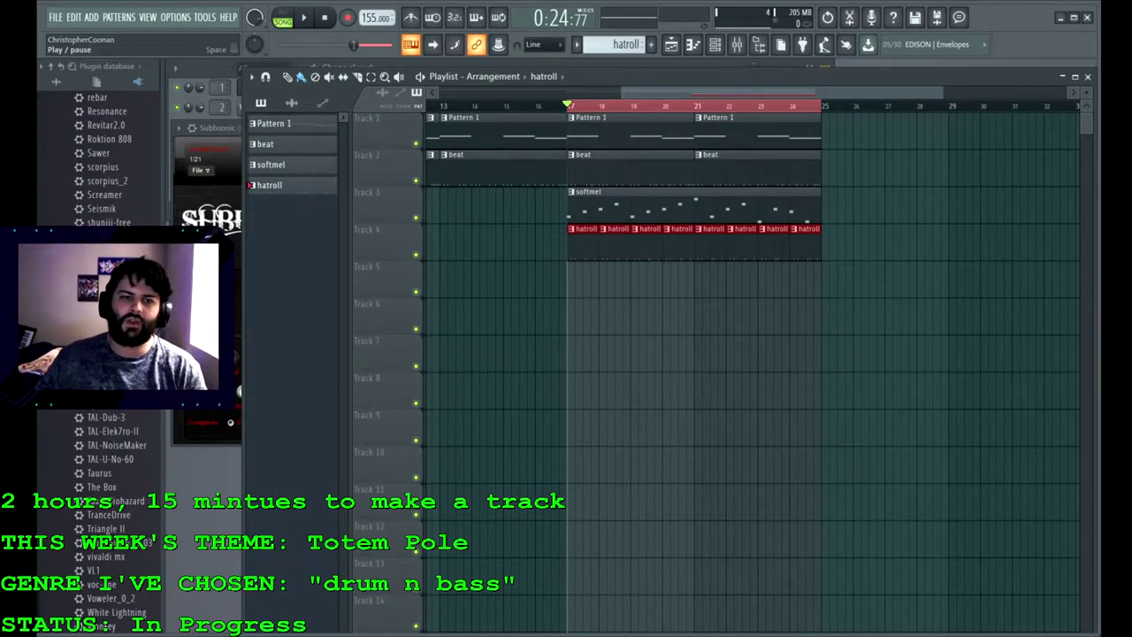
click(303, 17)
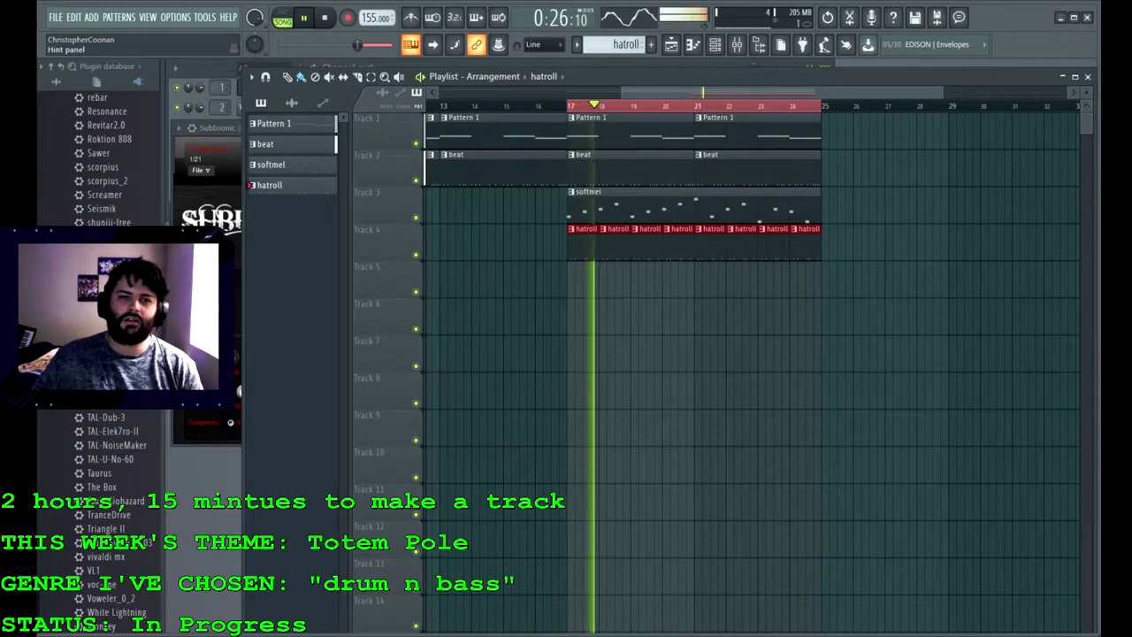
key(space)
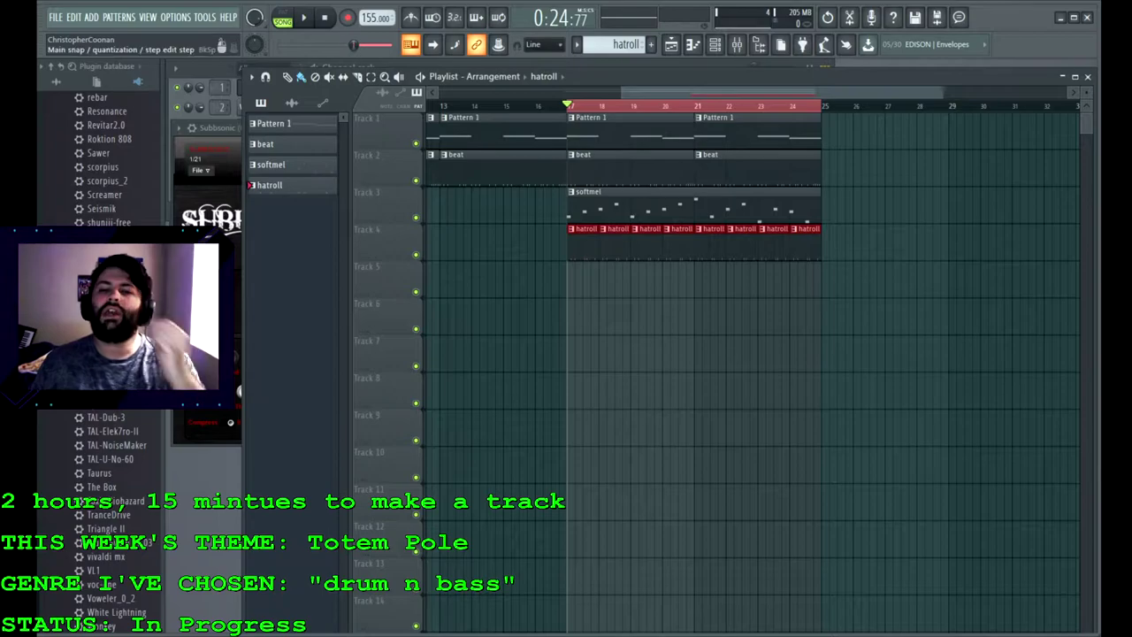
Step: Enlarge the channel rack to show every channel and create a new empty pattern named bss
key(F6)
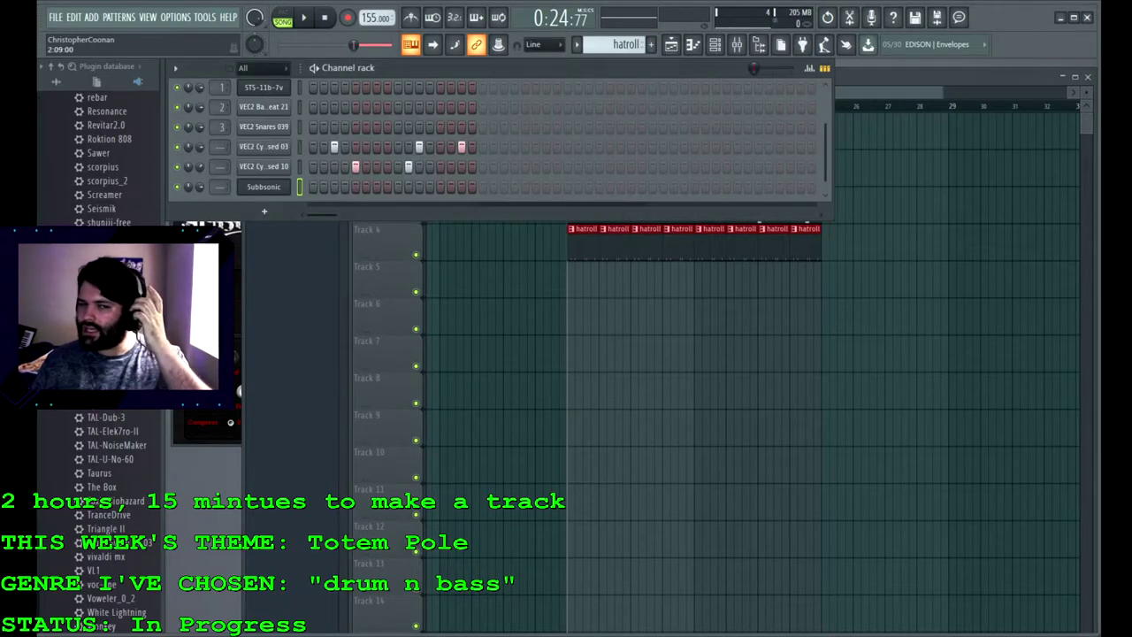
scroll(495, 141, up, 1)
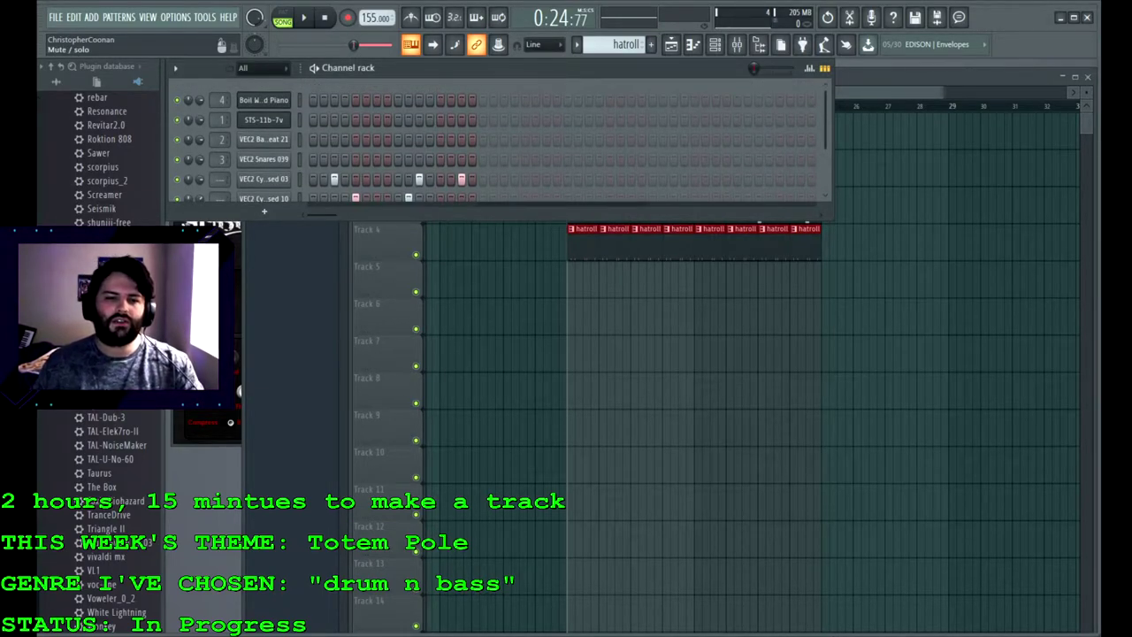
drag(414, 219, 414, 261)
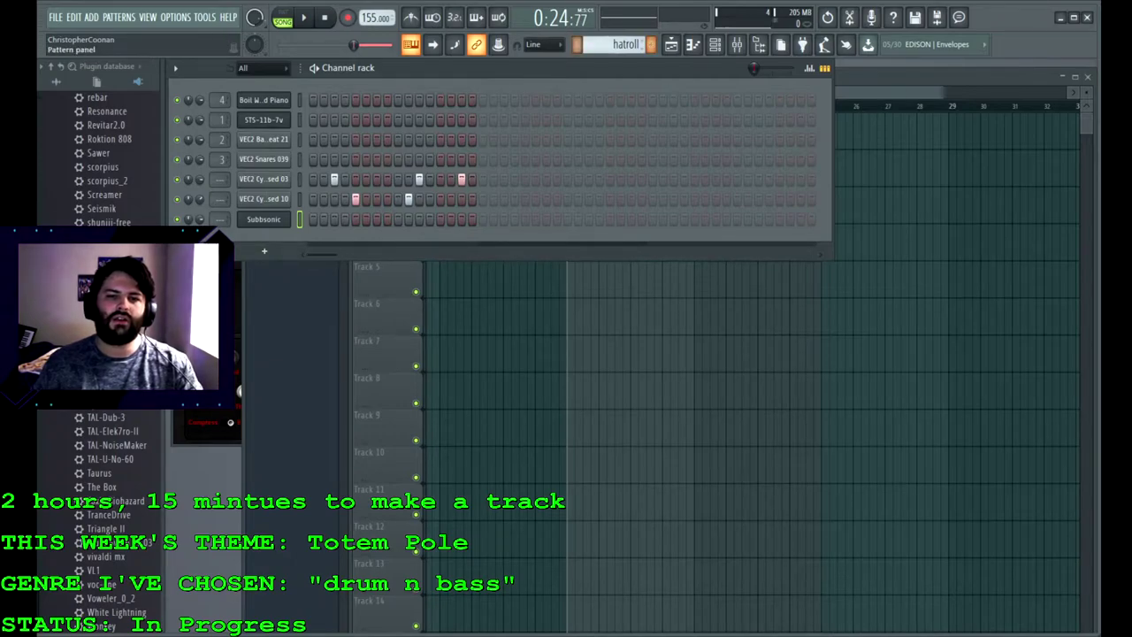
click(651, 45)
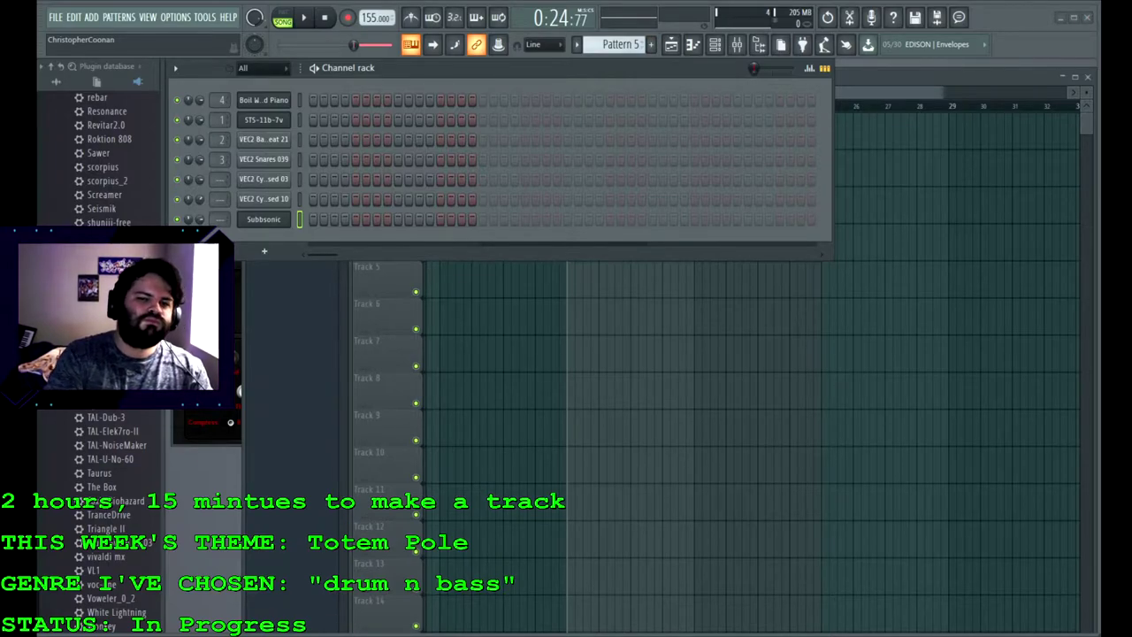
text(bss)
key(Return)
key(Return)
Step: Open the Subbsonic channel's piano roll for the bss pattern and audition its notes
key(F5)
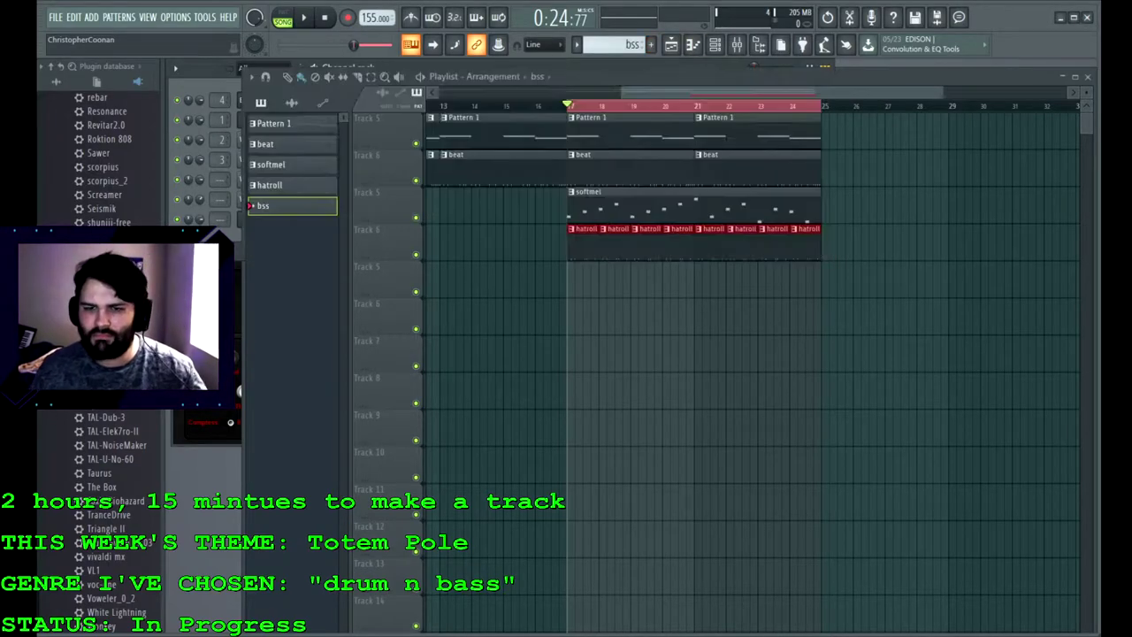
key(F6)
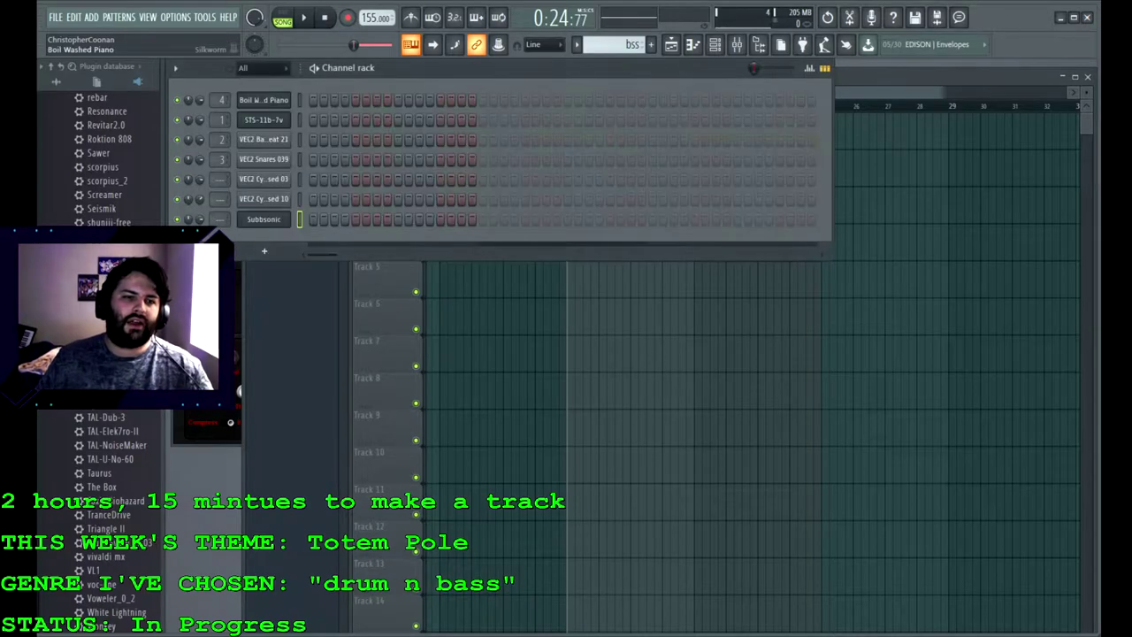
click(263, 218)
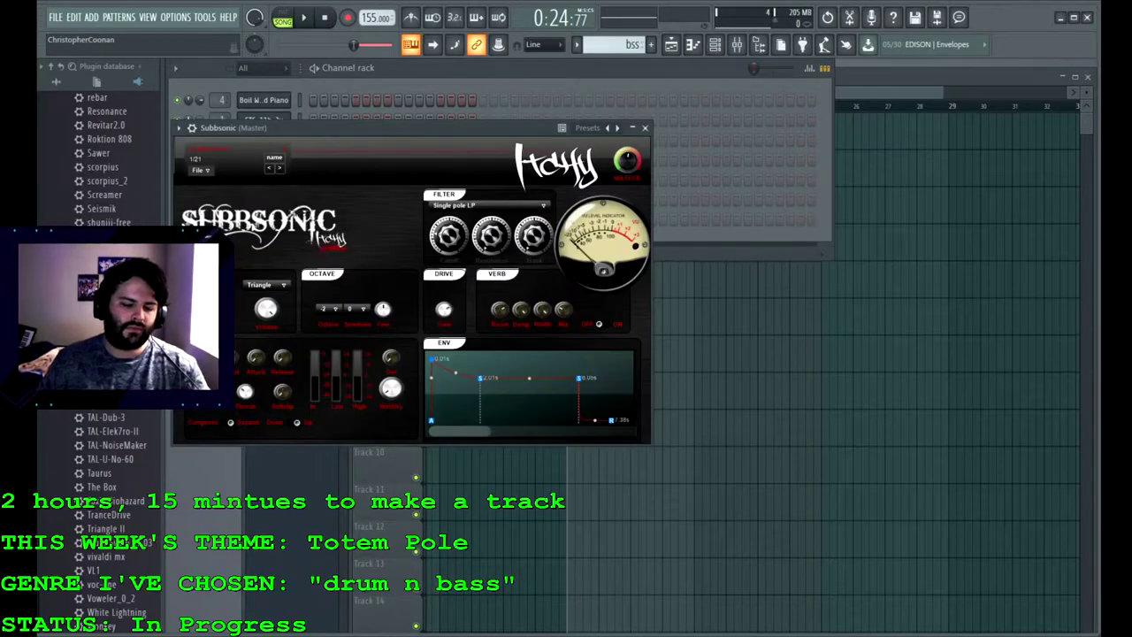
key(F5)
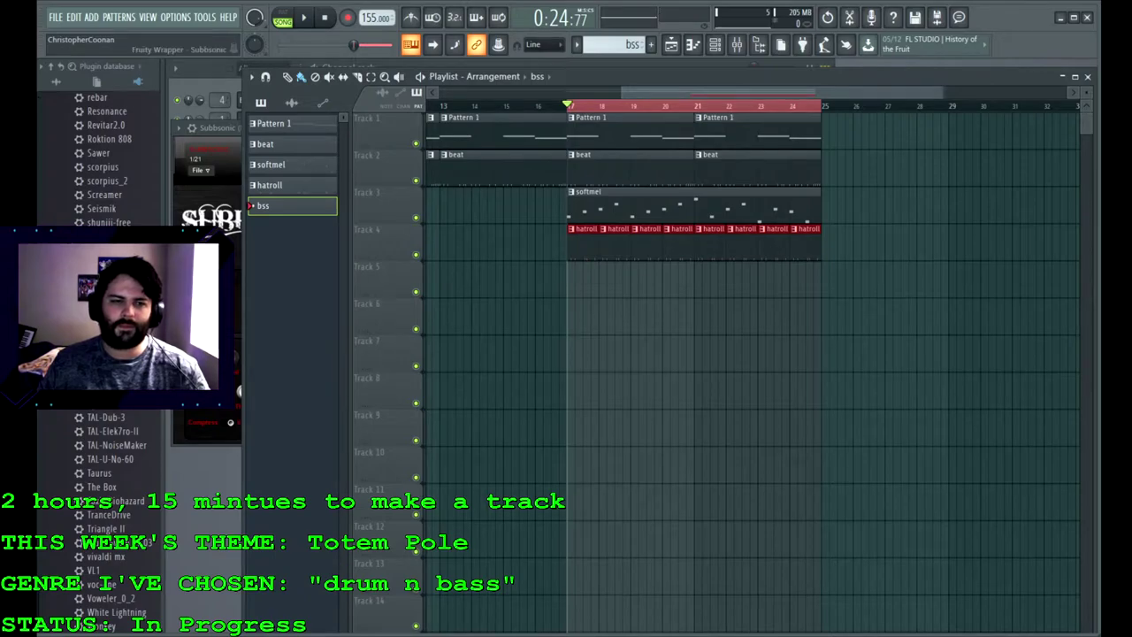
key(F6)
key(F7)
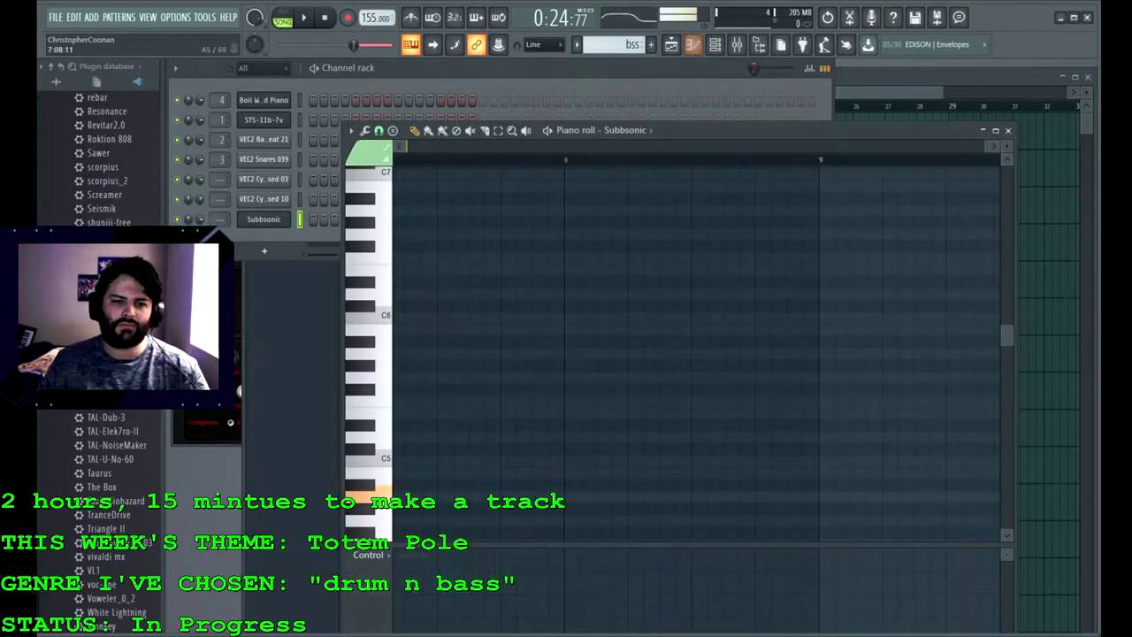
click(382, 402)
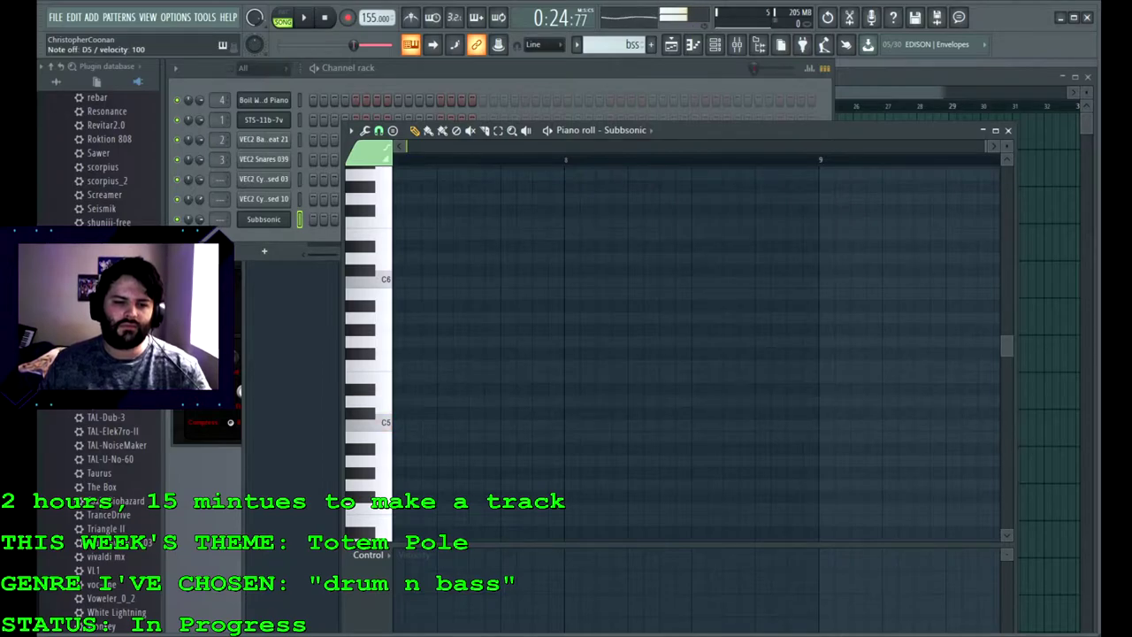
Step: Place a two-step C5 note on step 3 of bar 1 and play the pattern on its own
drag(414, 425, 111, 439)
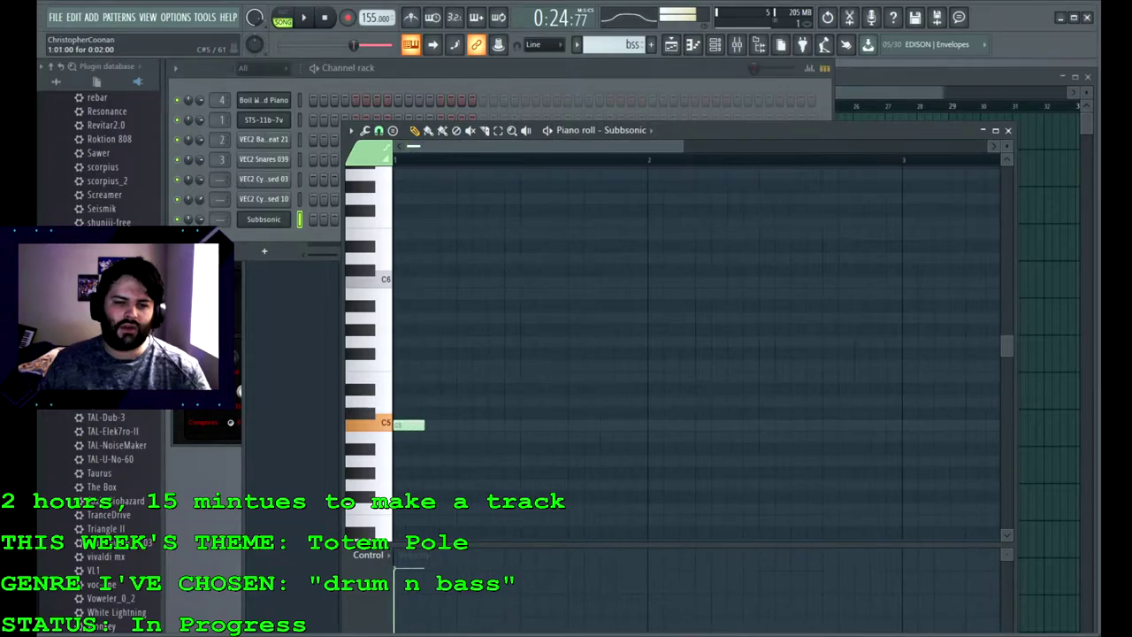
drag(408, 425, 440, 424)
key(l)
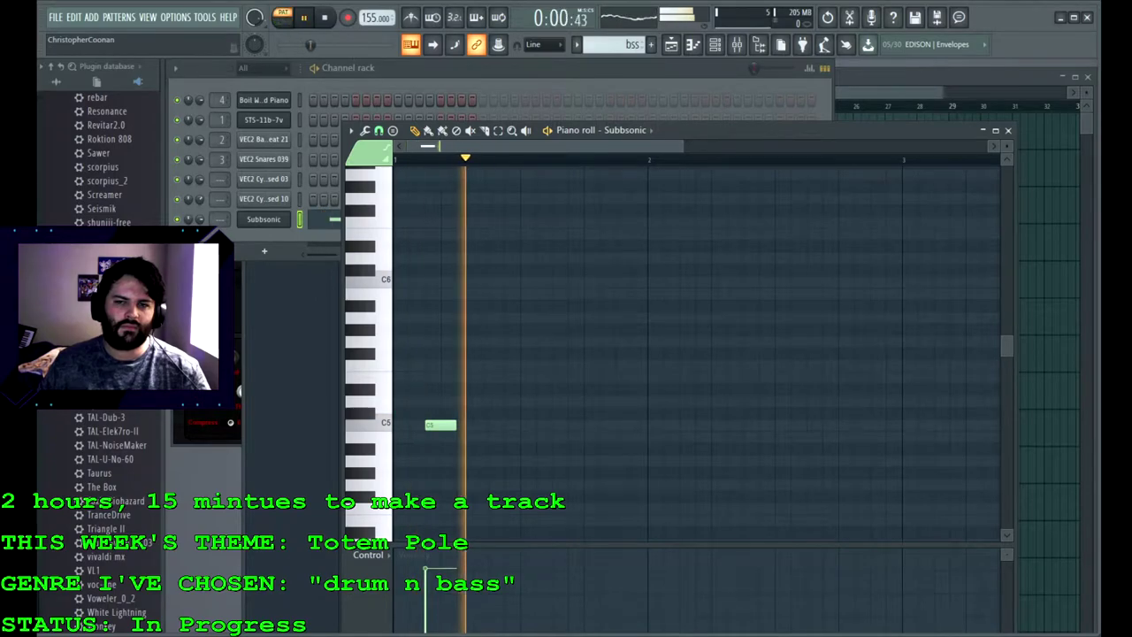
Step: Place a bss clip on Track 5 at bar 17 and switch playback to song mode
key(F5)
click(580, 278)
drag(580, 278, 571, 279)
key(l)
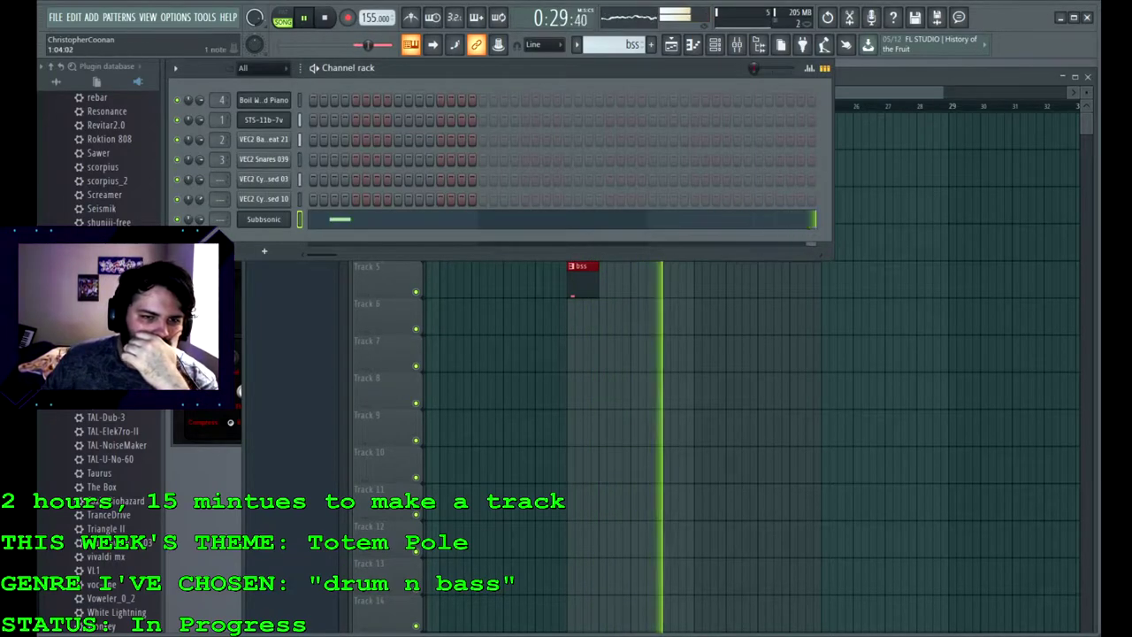
Step: Lengthen the first C5 bass note to six steps, add a four-step C5 on step 13, and play back the result
click(340, 219)
drag(455, 425, 519, 426)
click(586, 425)
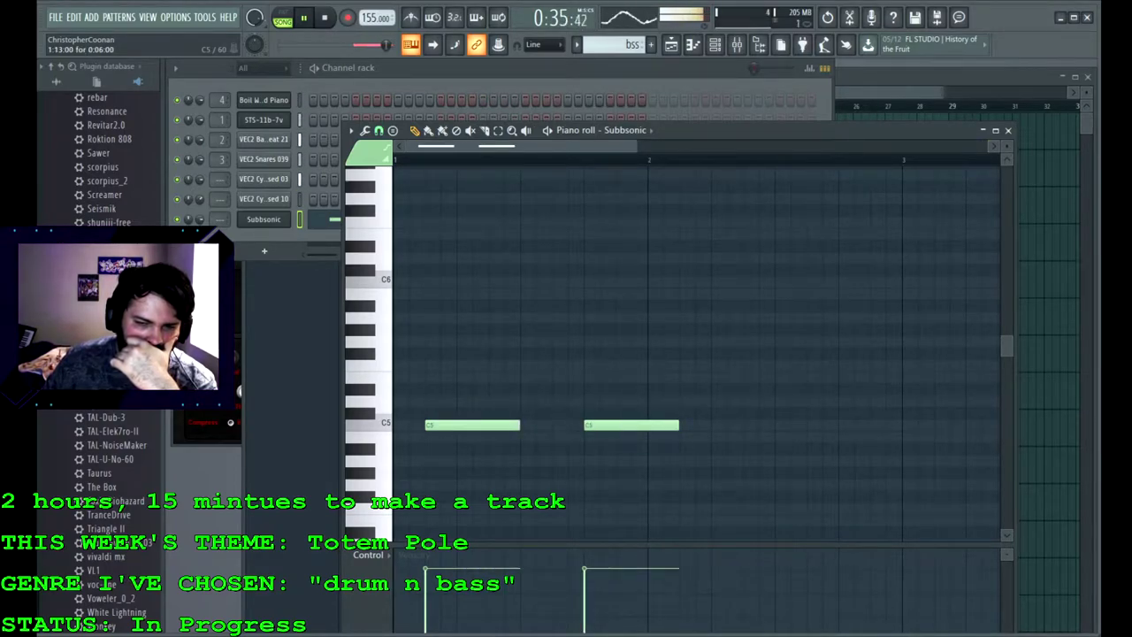
drag(678, 426, 647, 425)
key(space)
key(space)
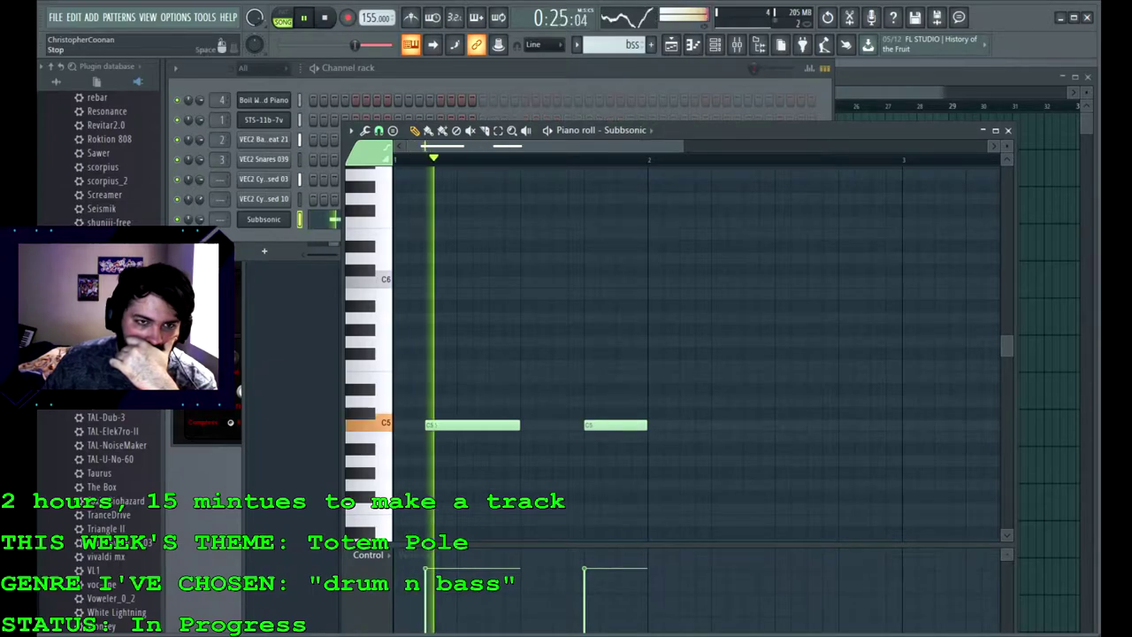
key(space)
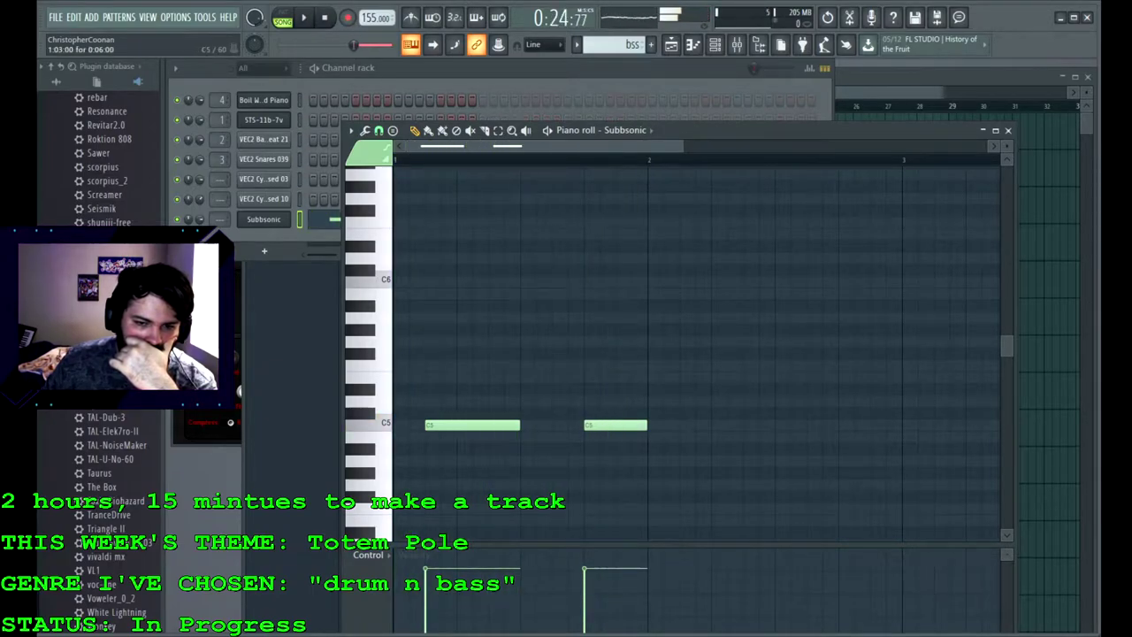
Step: Shorten the first C5 bass note to four steps, shift it two steps later, and play back the result
drag(518, 425, 470, 425)
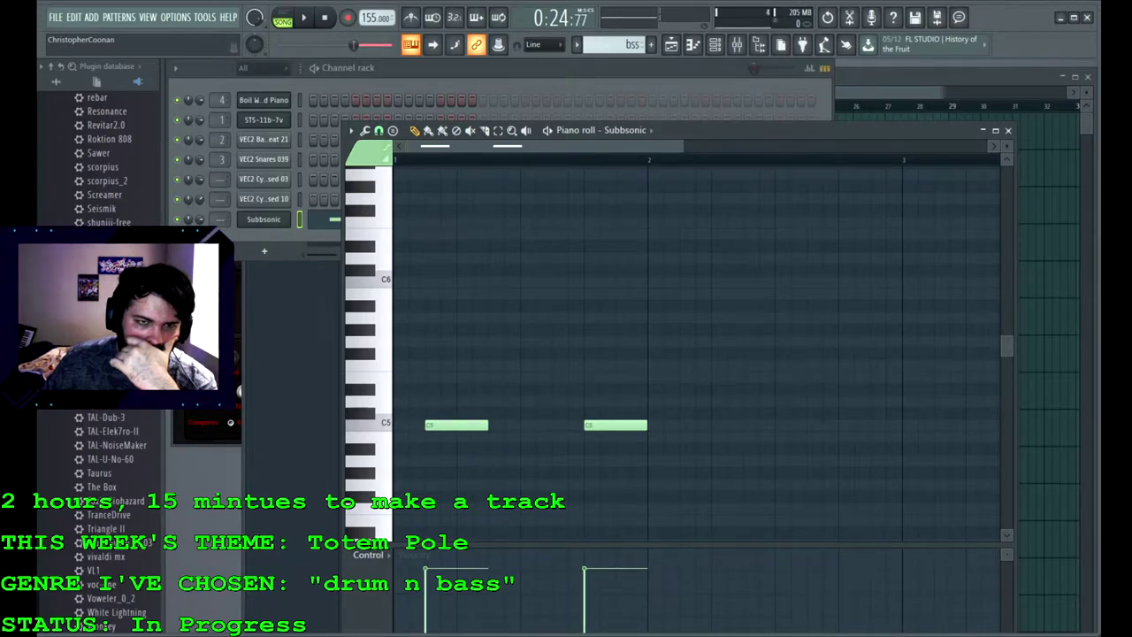
key(space)
key(space)
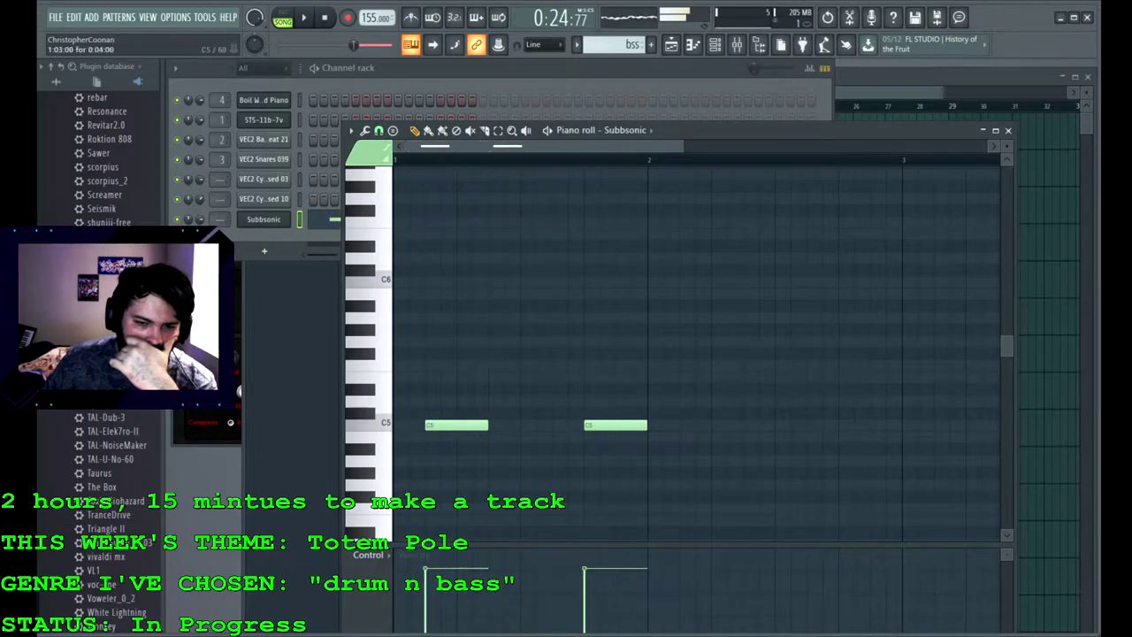
drag(465, 425, 496, 426)
key(space)
key(space)
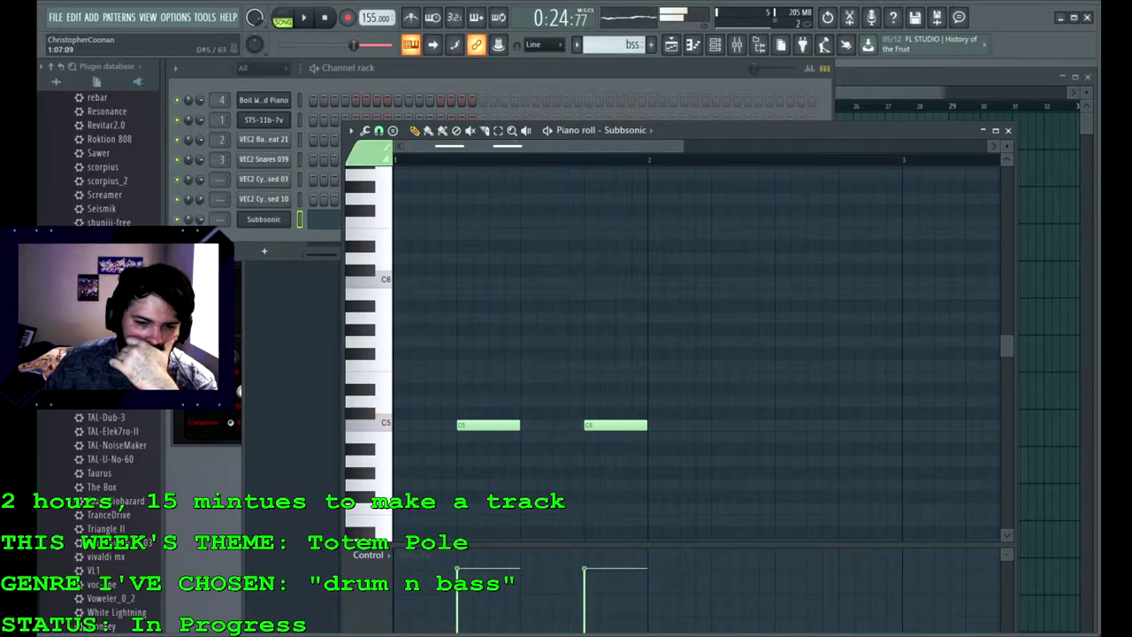
Step: Replace both C5 bass notes with a single one-bar C5 note starting at bar 1
right_click(492, 425)
right_click(601, 426)
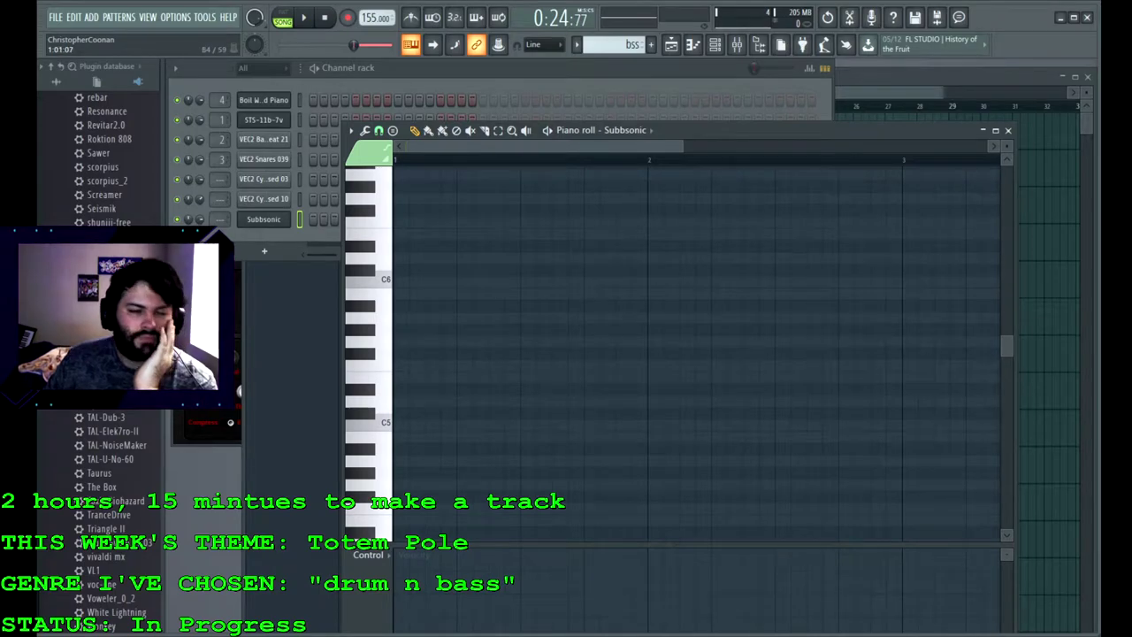
drag(413, 413, 663, 424)
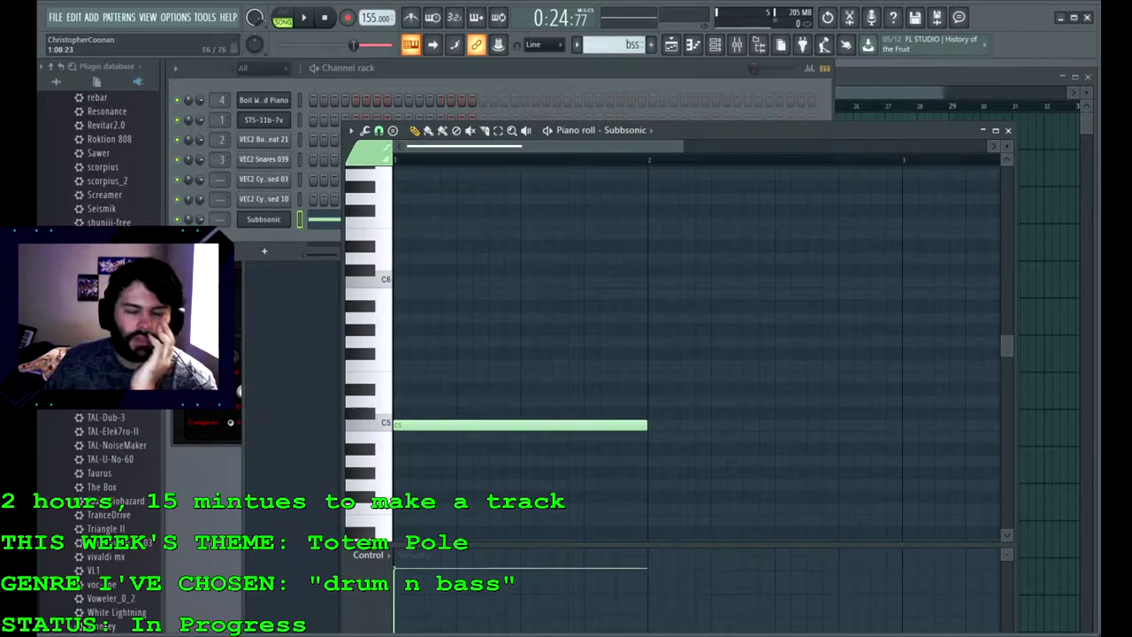
Step: Route the Subbsonic channel to mixer insert 6
key(F9)
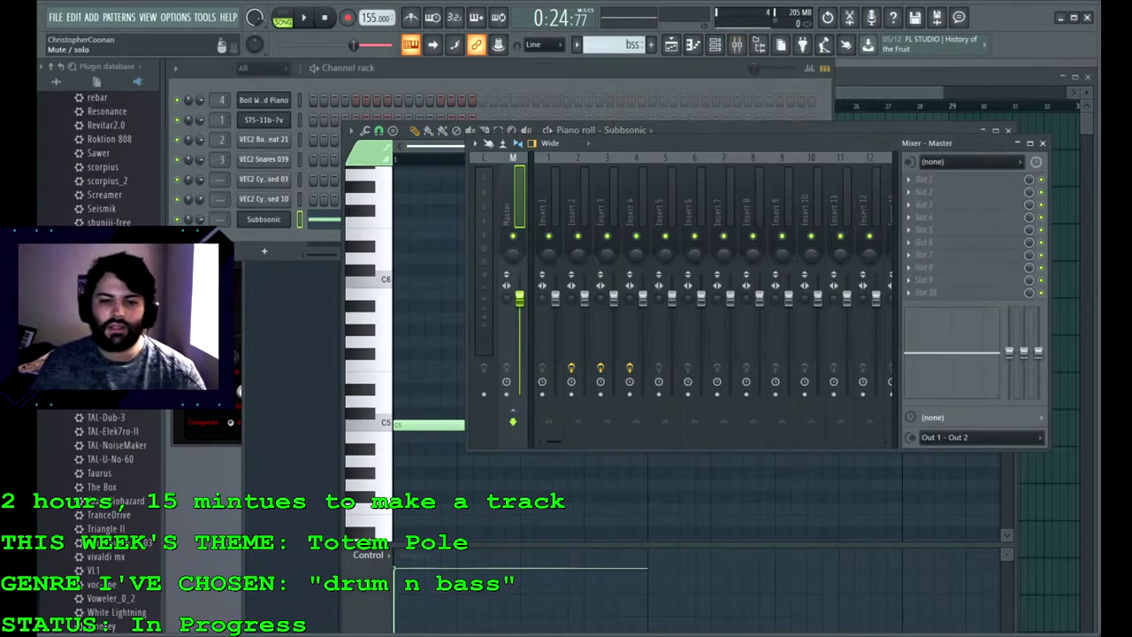
click(661, 202)
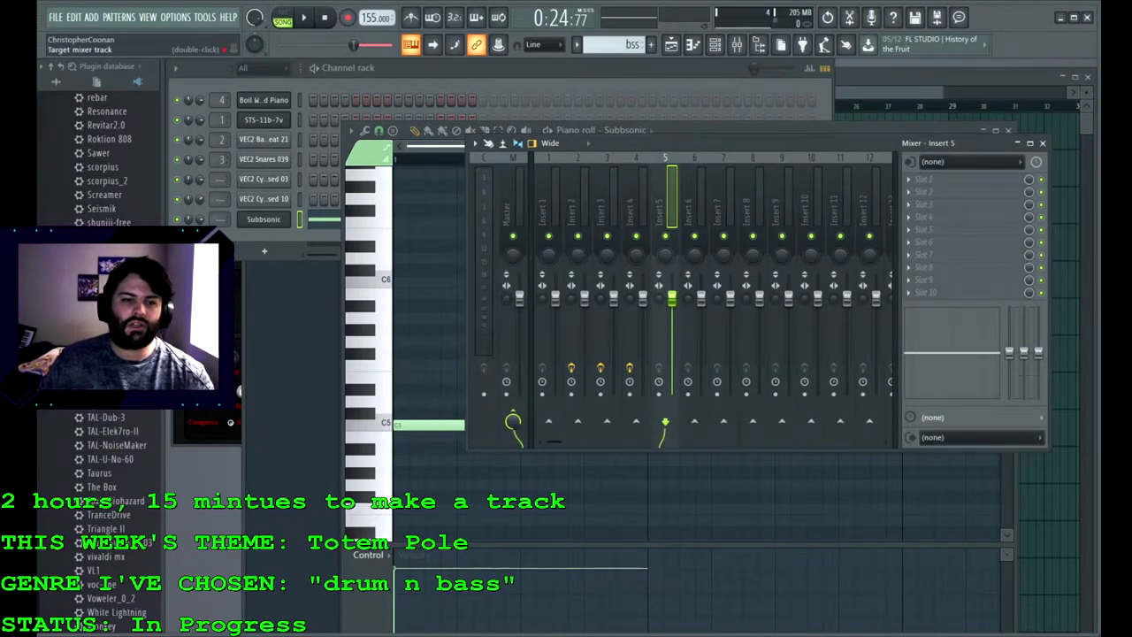
drag(220, 219, 220, 205)
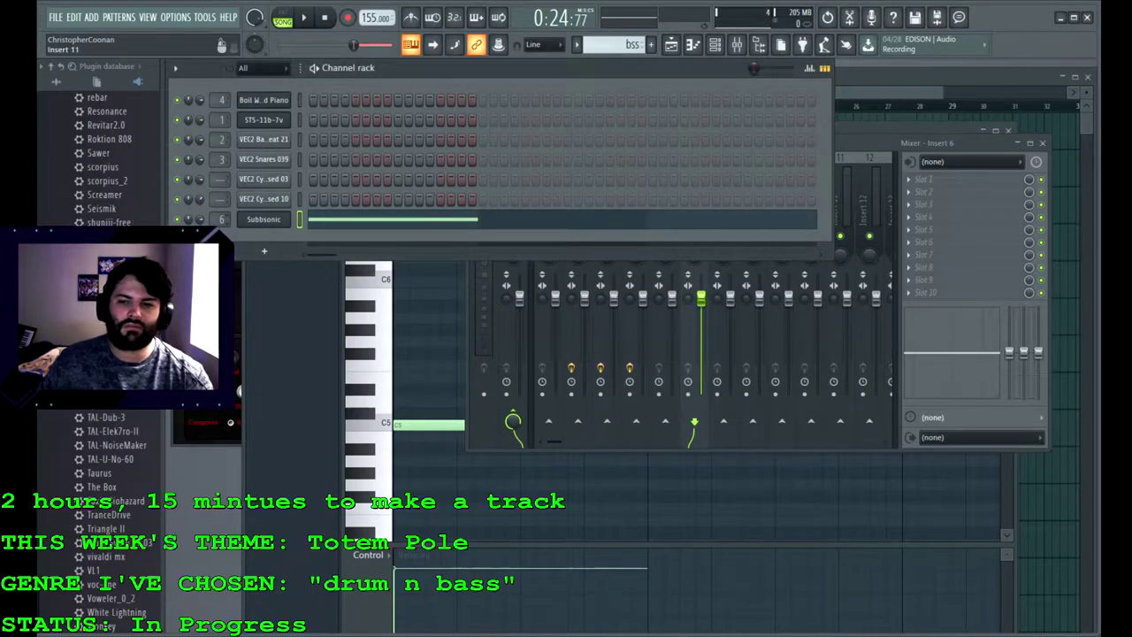
Step: Name mixer insert 6 Bass, load Fruity parametric EQ 2 on it, and cut the low-mid and mid bands
click(874, 145)
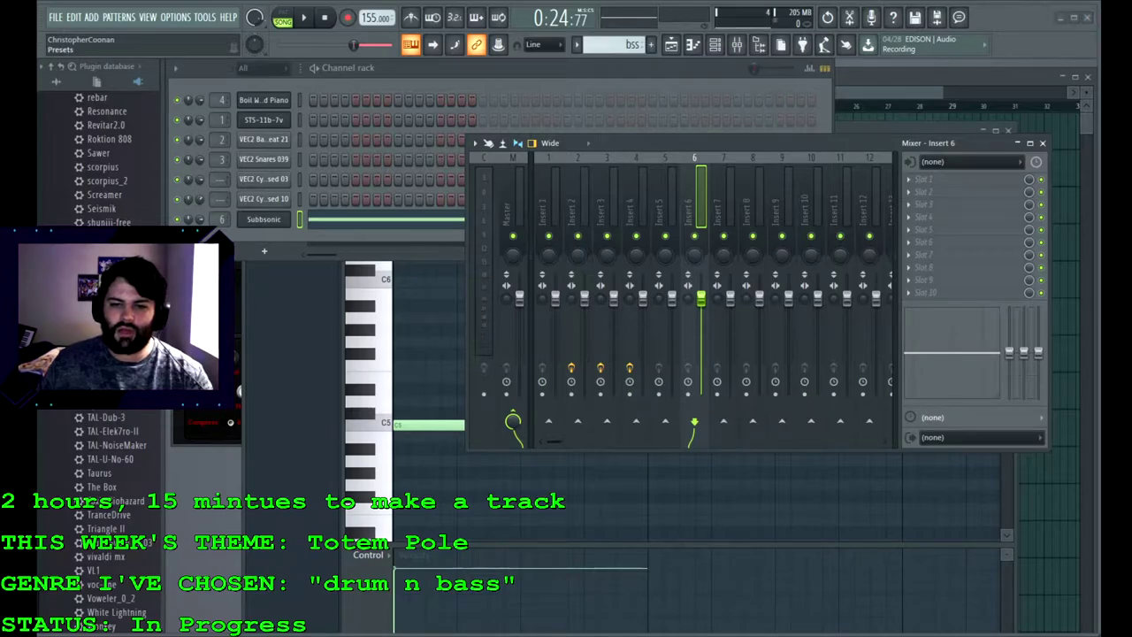
click(787, 225)
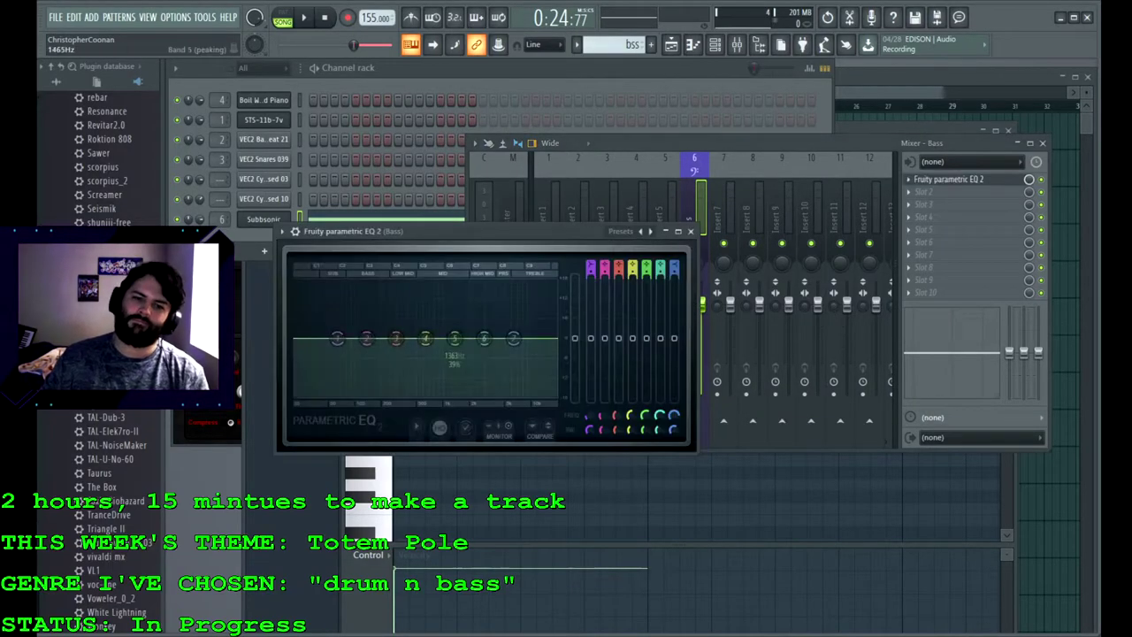
drag(367, 339, 513, 344)
drag(426, 339, 429, 357)
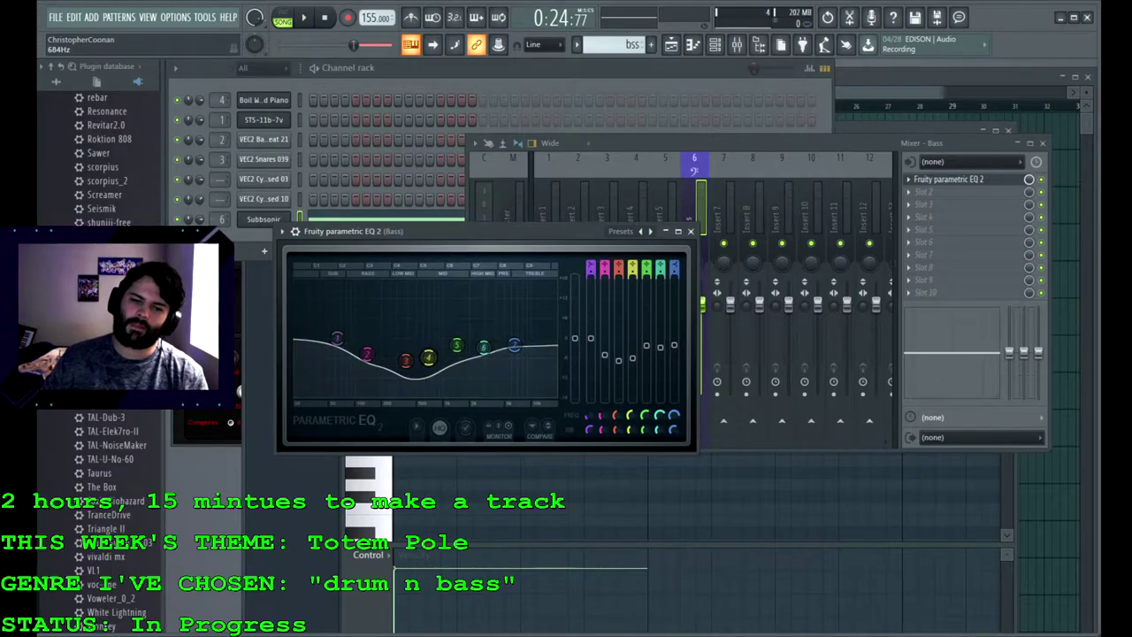
Step: Open the bss clip's piano roll from the playlist and play back the one-bar C5 note
key(F5)
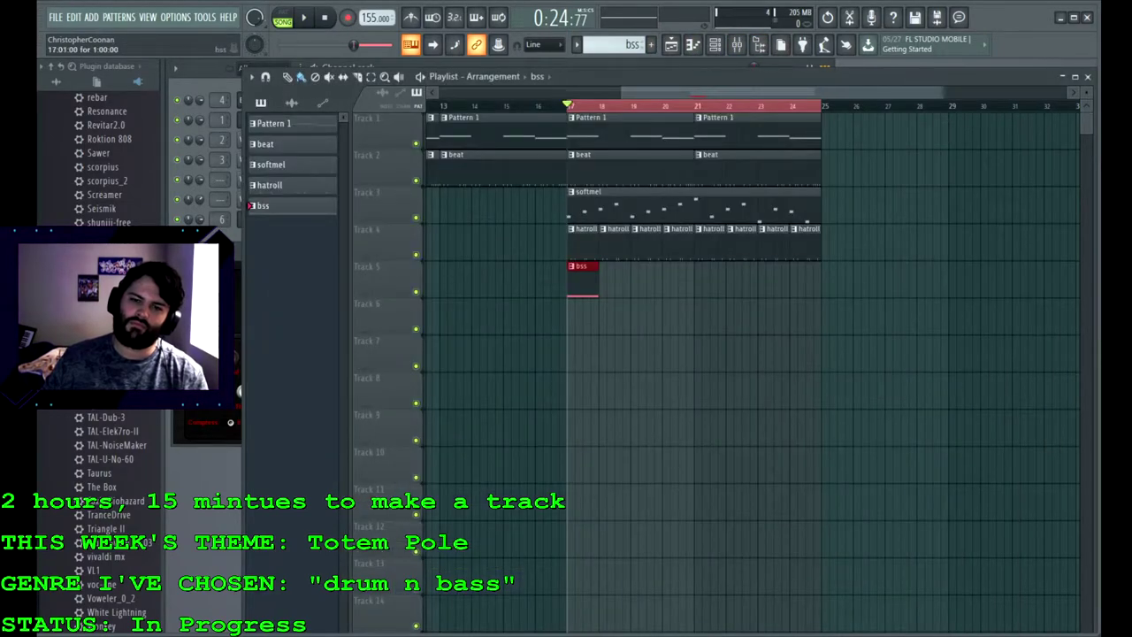
double_click(578, 290)
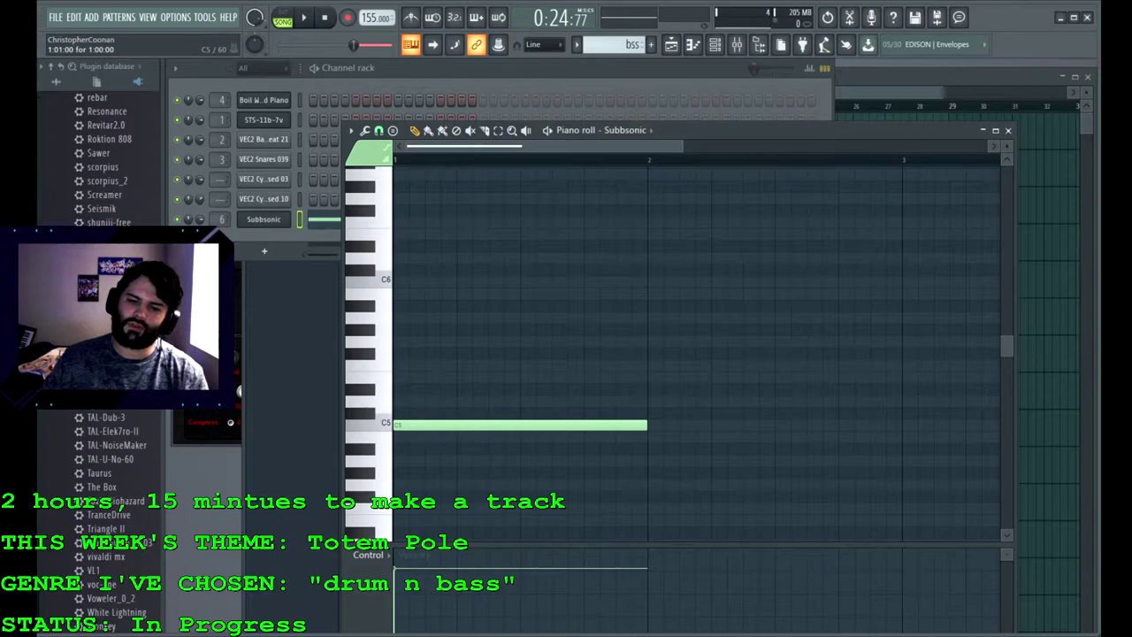
key(space)
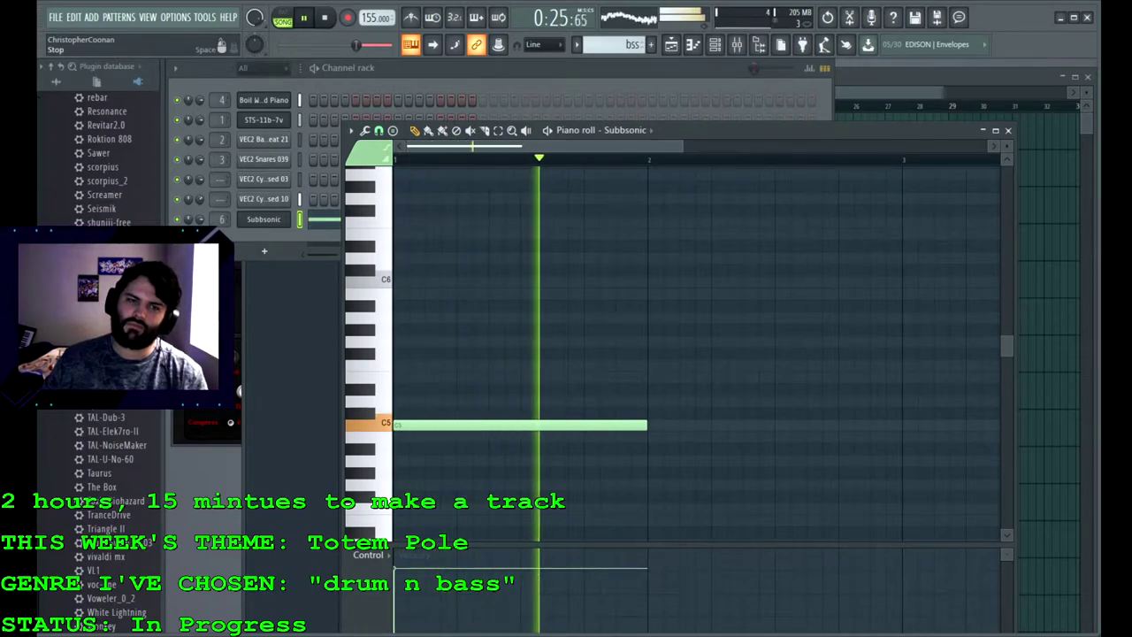
key(space)
Step: Add a one-bar D#5 note at bar 2 of the bss pattern and play back the result
drag(645, 425, 659, 389)
click(907, 413)
right_click(908, 414)
click(659, 401)
click(304, 18)
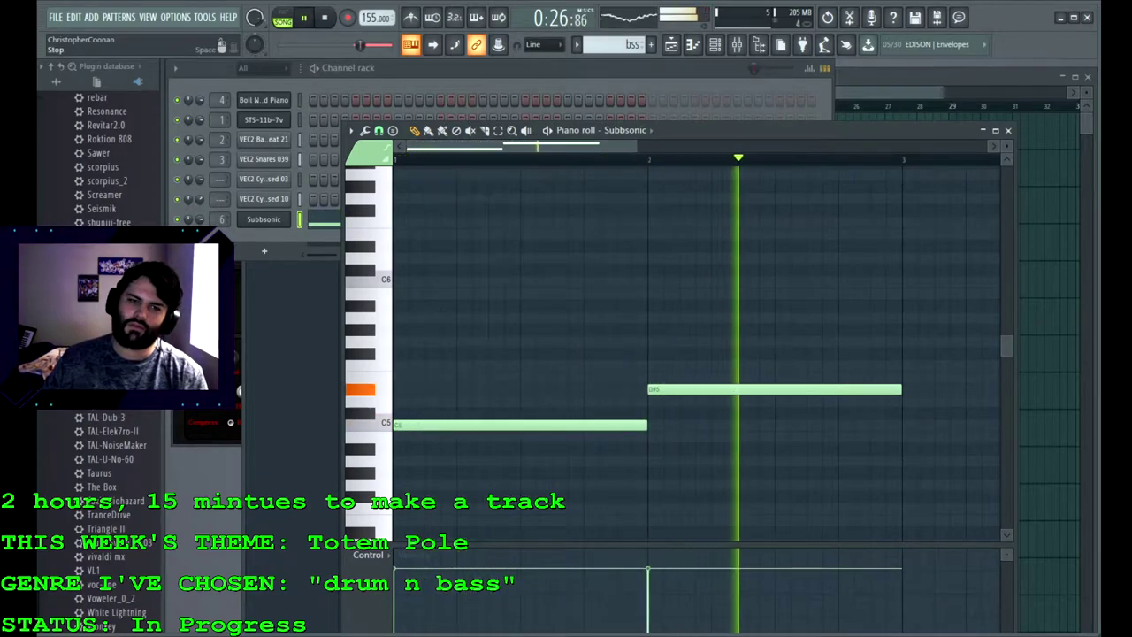
key(space)
Step: Add a one-bar G4 note at bar 3 of the bss pattern and play it back
drag(575, 146, 627, 146)
mouse_move(785, 473)
mouse_down()
mouse_move(770, 473)
mouse_move(770, 485)
mouse_up()
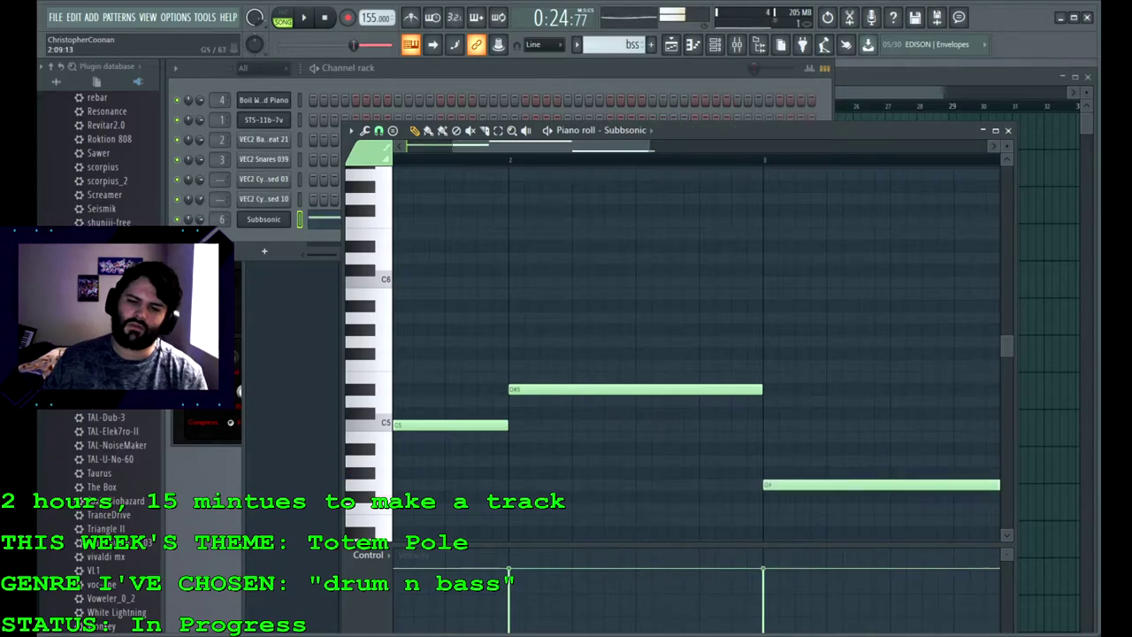
key(space)
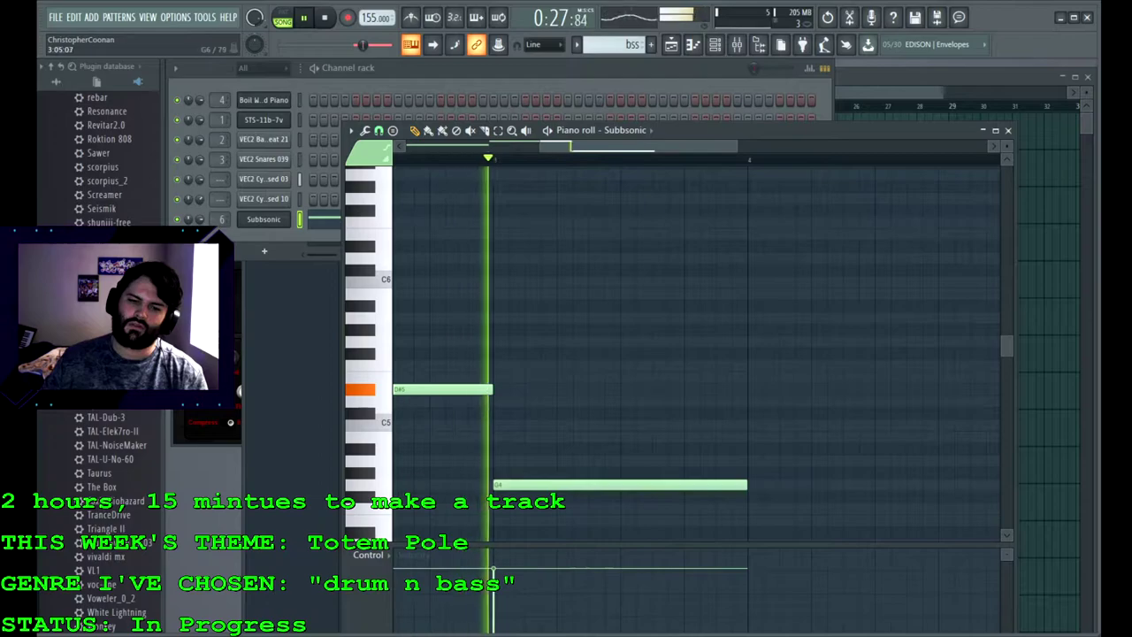
key(space)
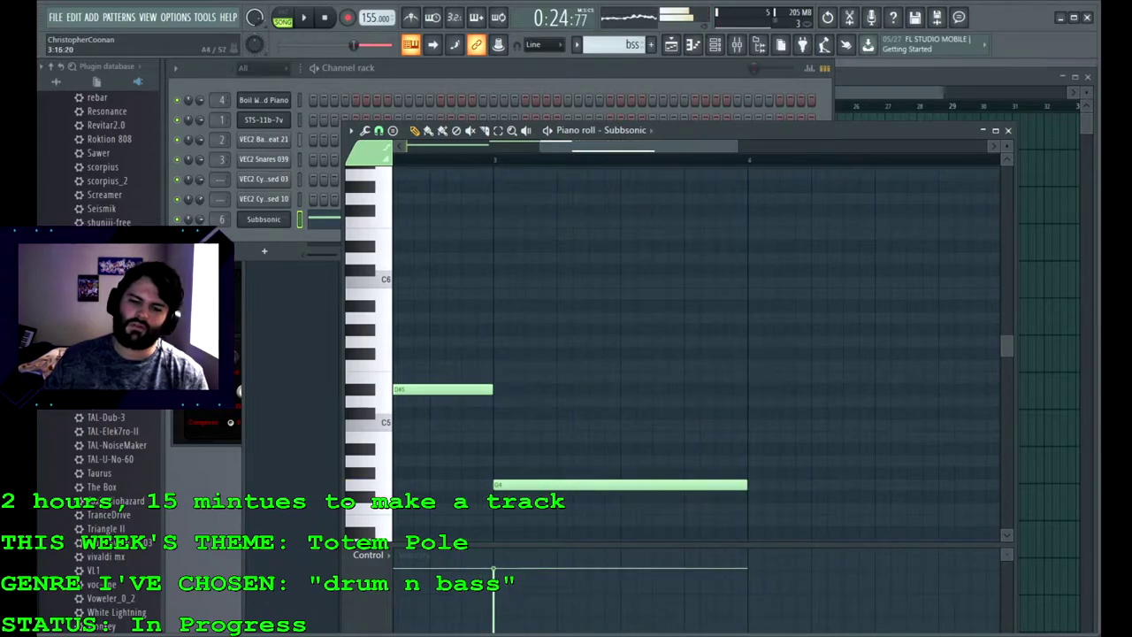
Step: Add a one-bar A4 note at bar 4 and place a second bss clip on Track 5 at bar 21
drag(757, 484, 758, 461)
key(space)
key(F5)
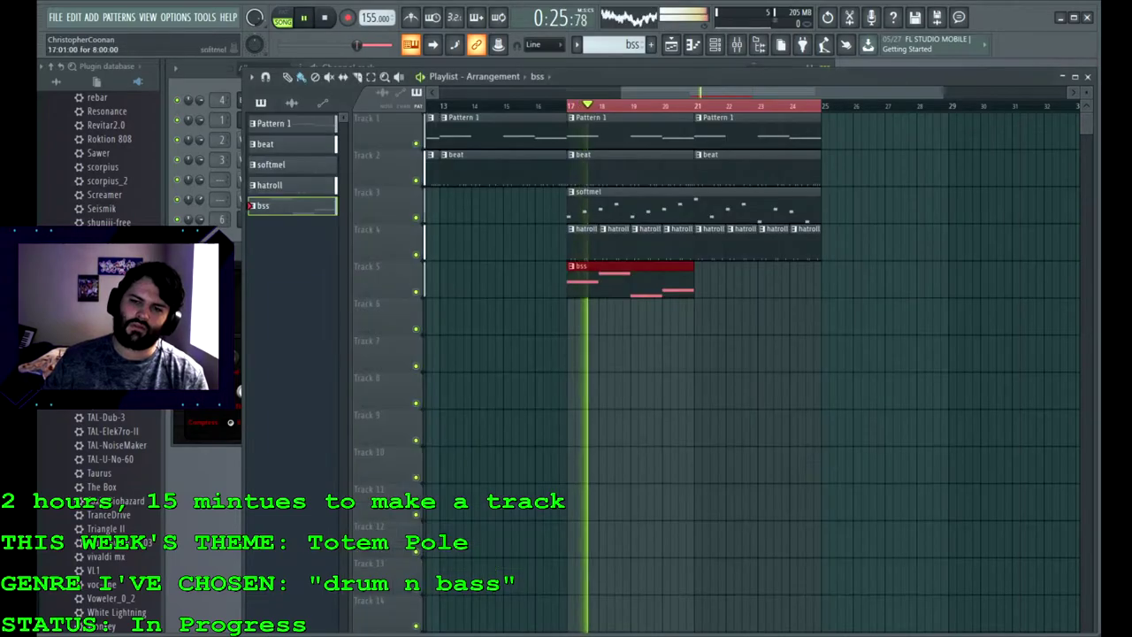
drag(752, 281, 743, 281)
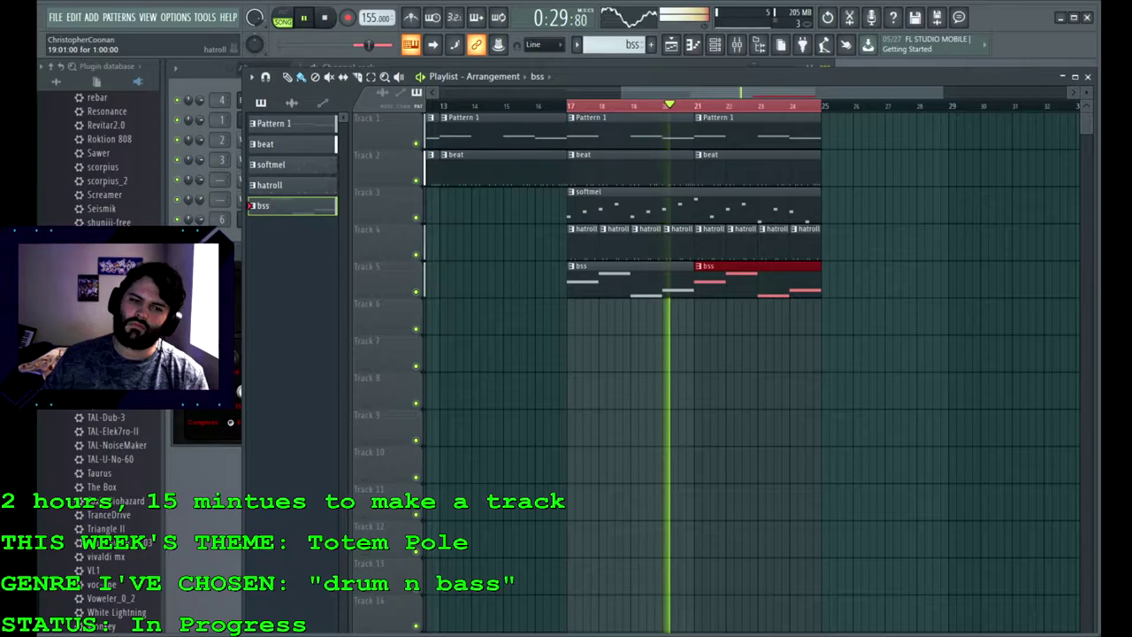
Step: Open the Subbsonic synth and set its filter resonance to 0.63 while the song plays
key(F6)
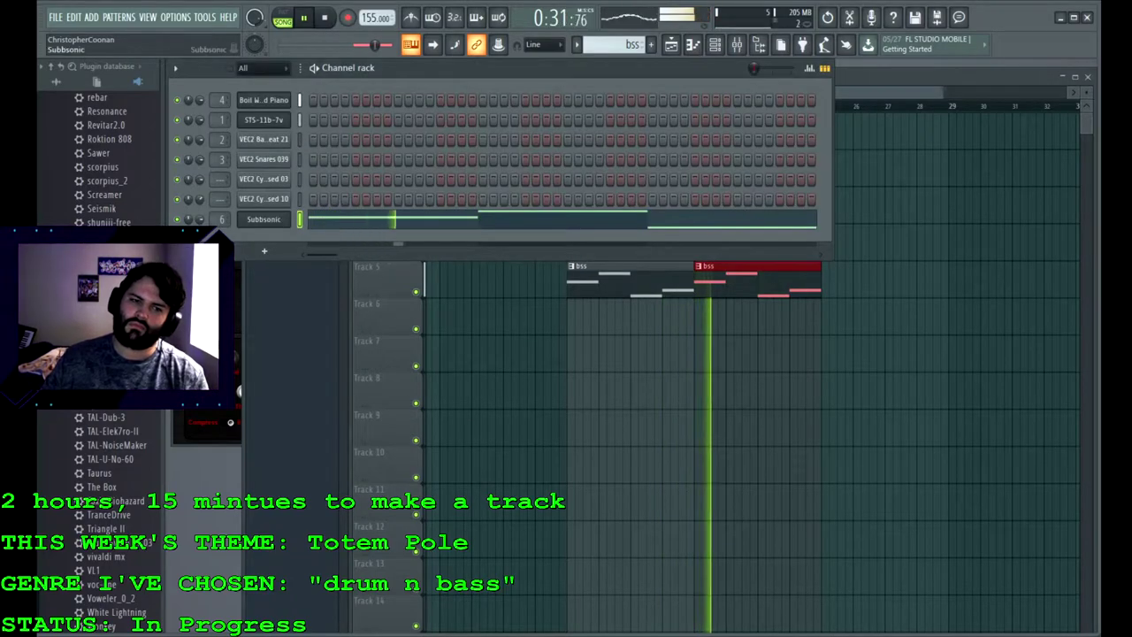
double_click(263, 219)
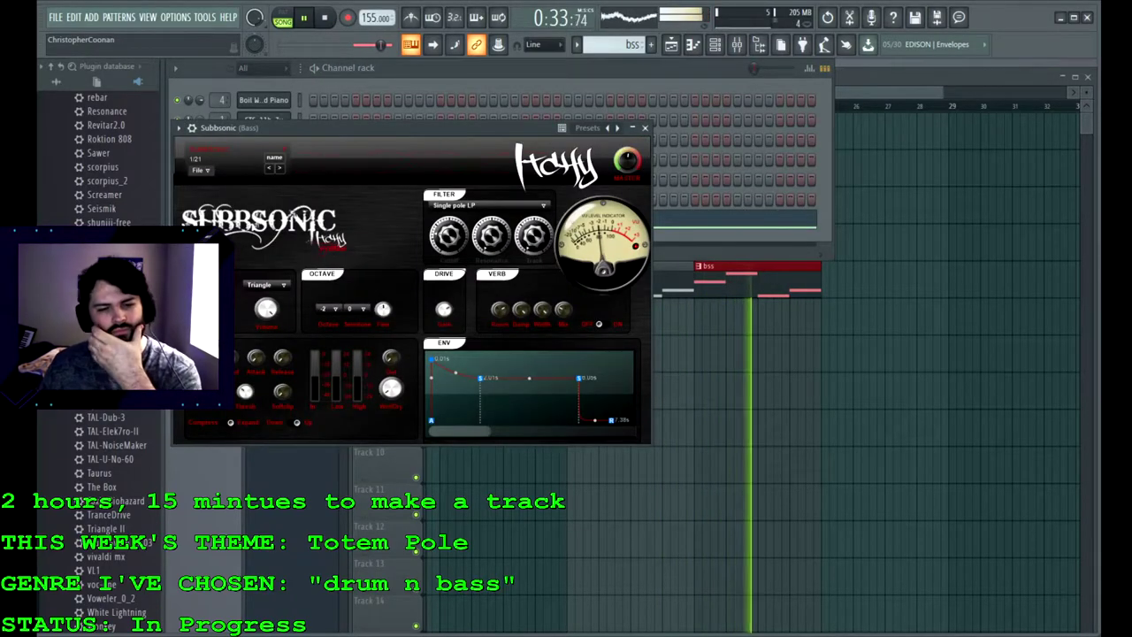
drag(490, 235, 490, 203)
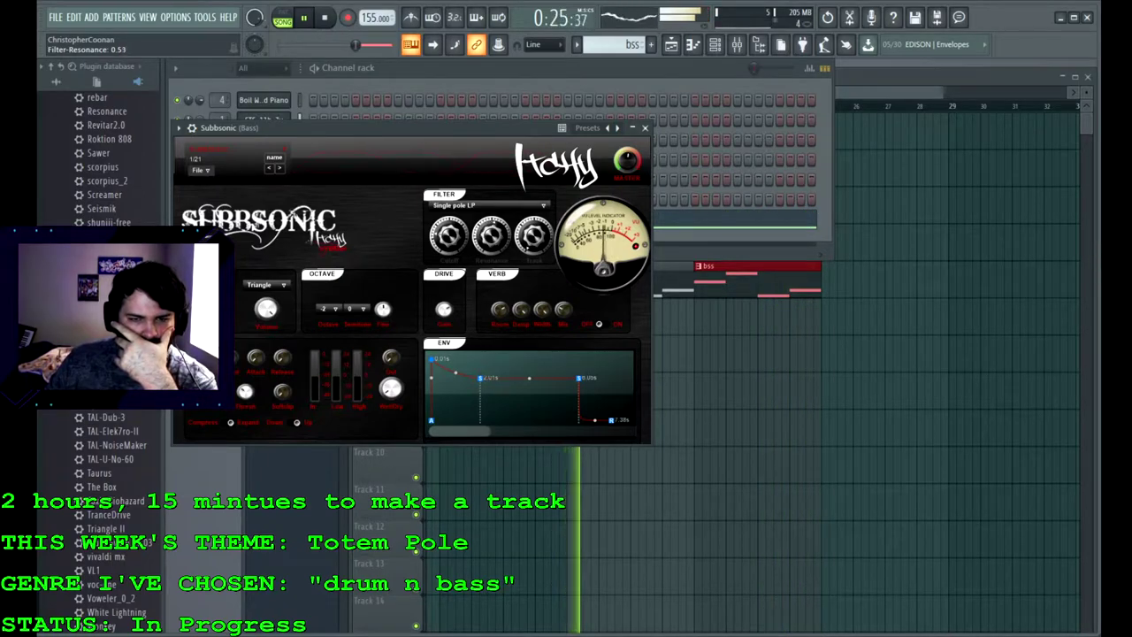
click(325, 17)
click(304, 17)
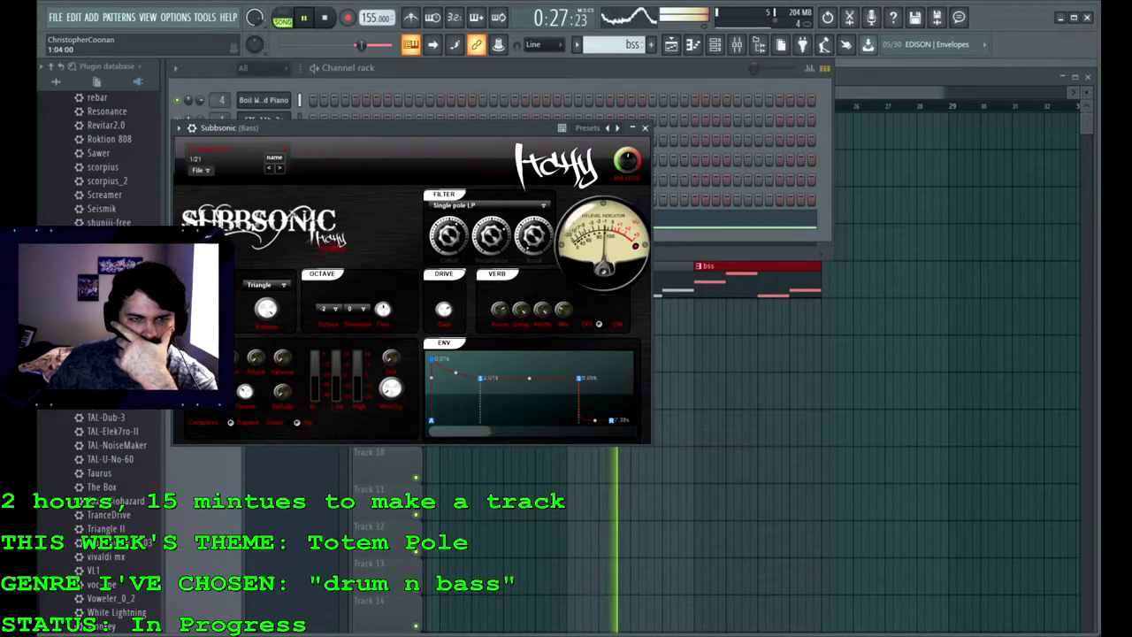
drag(491, 235, 449, 229)
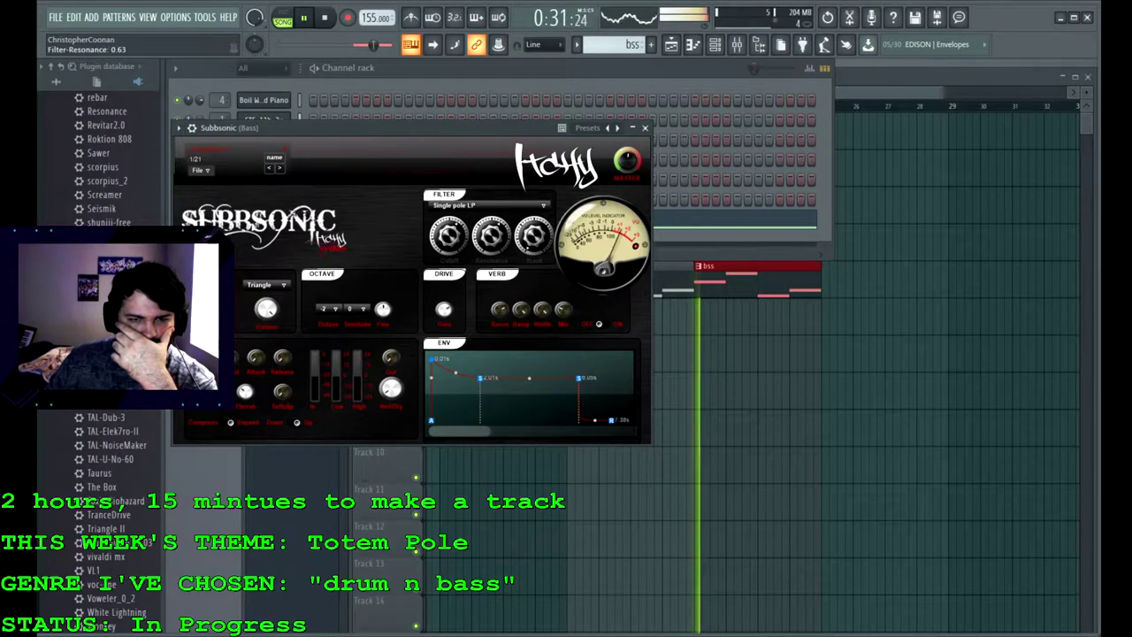
Step: Raise the bar 4 bass note to A#4 and save the project as TOTEM TOTALITARIANISM.flp
double_click(727, 280)
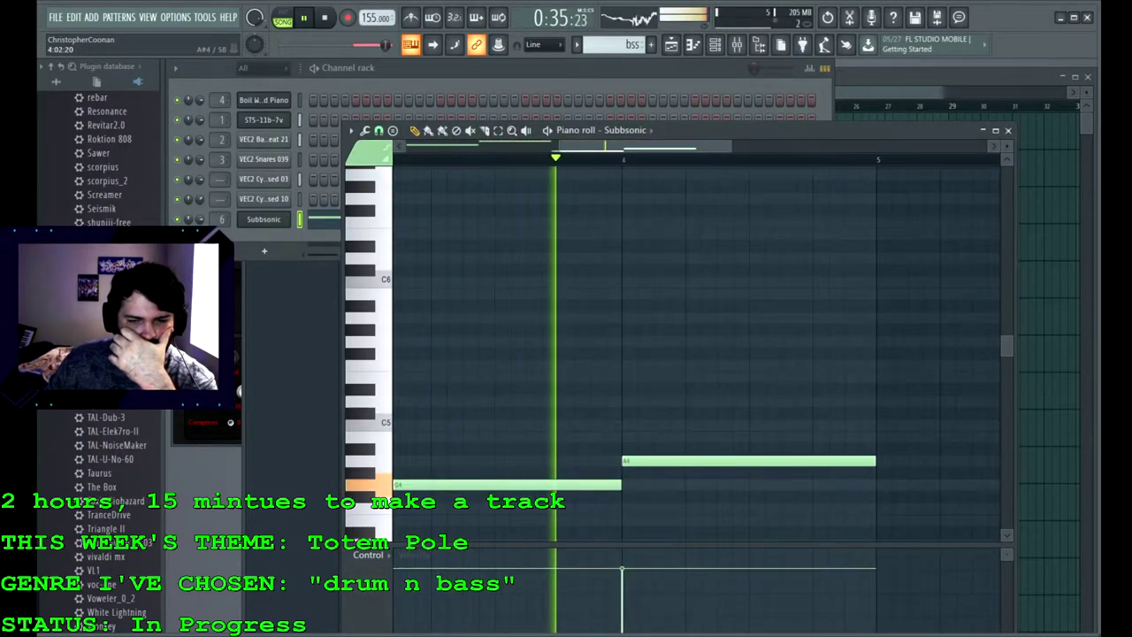
drag(649, 461, 650, 449)
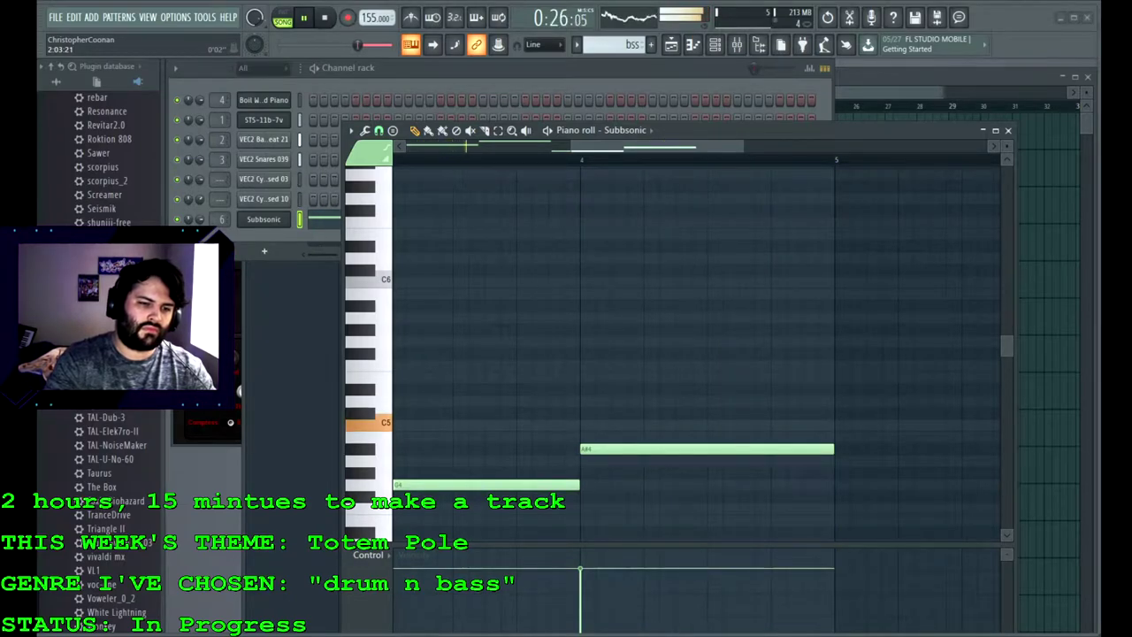
key(ctrl+s)
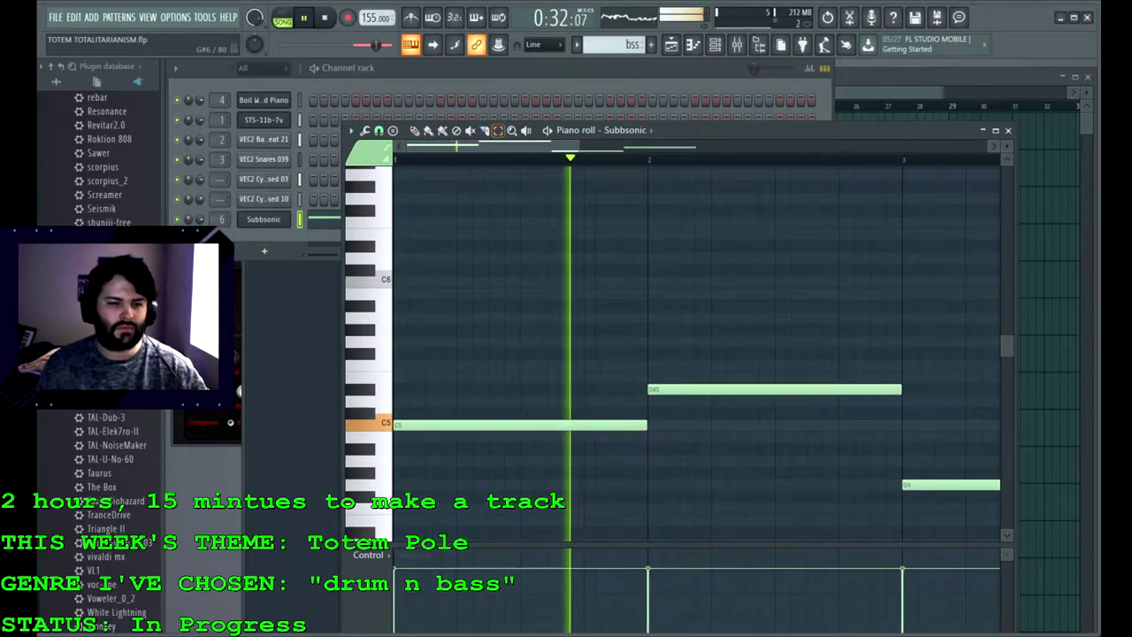
Step: Delete the bss clip at bar 21 and duplicate the four bass notes into bars 5 to 8 of the pattern
key(p)
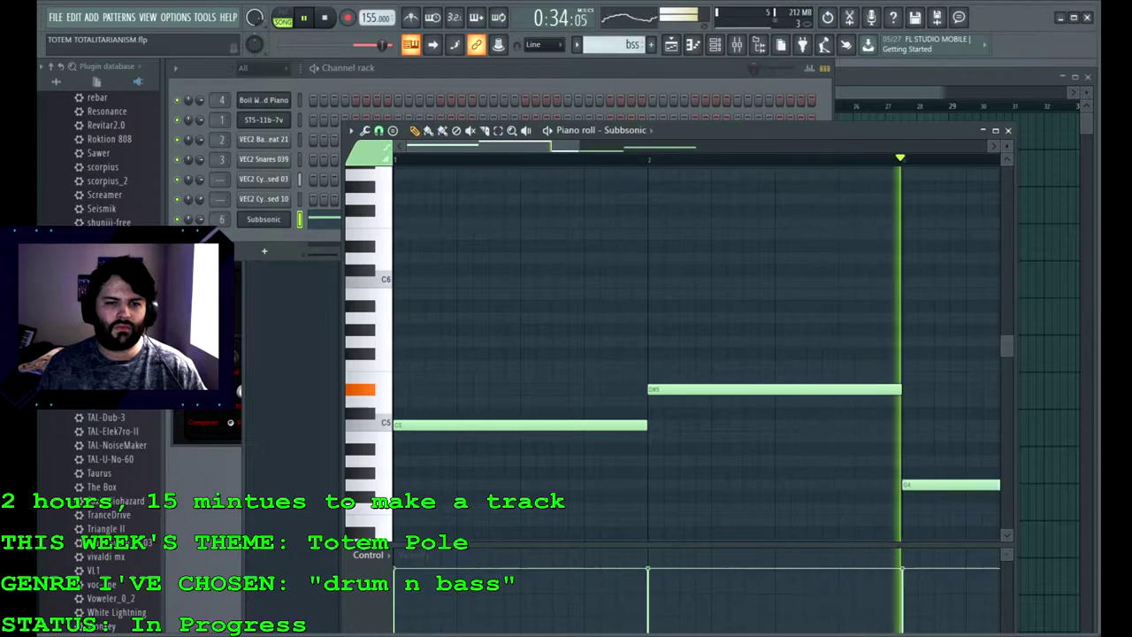
key(F5)
right_click(743, 281)
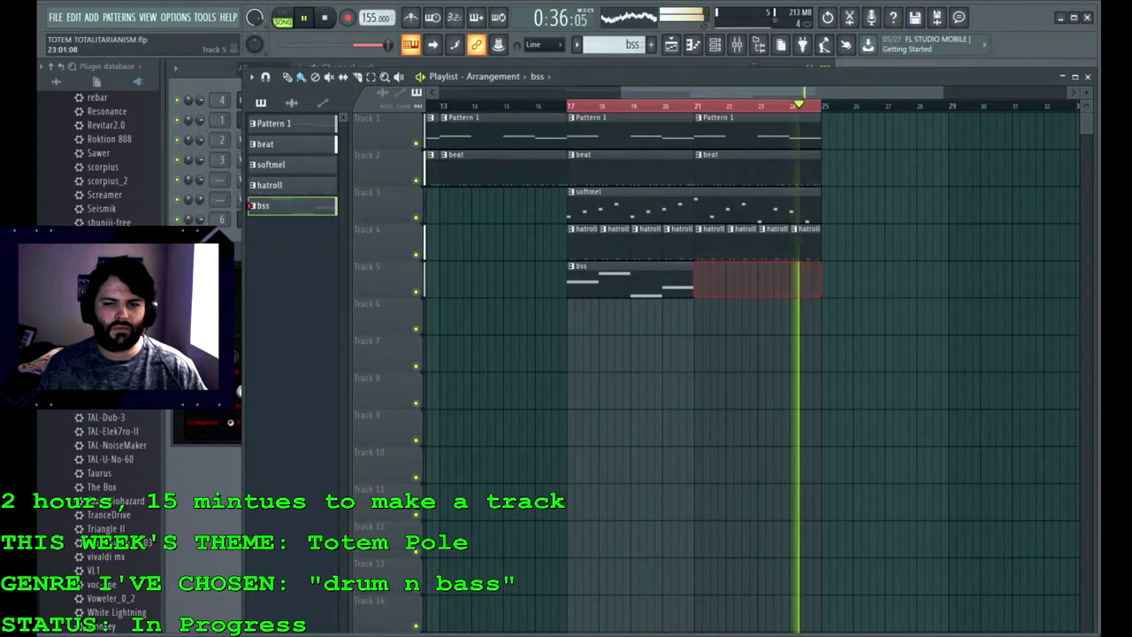
double_click(650, 281)
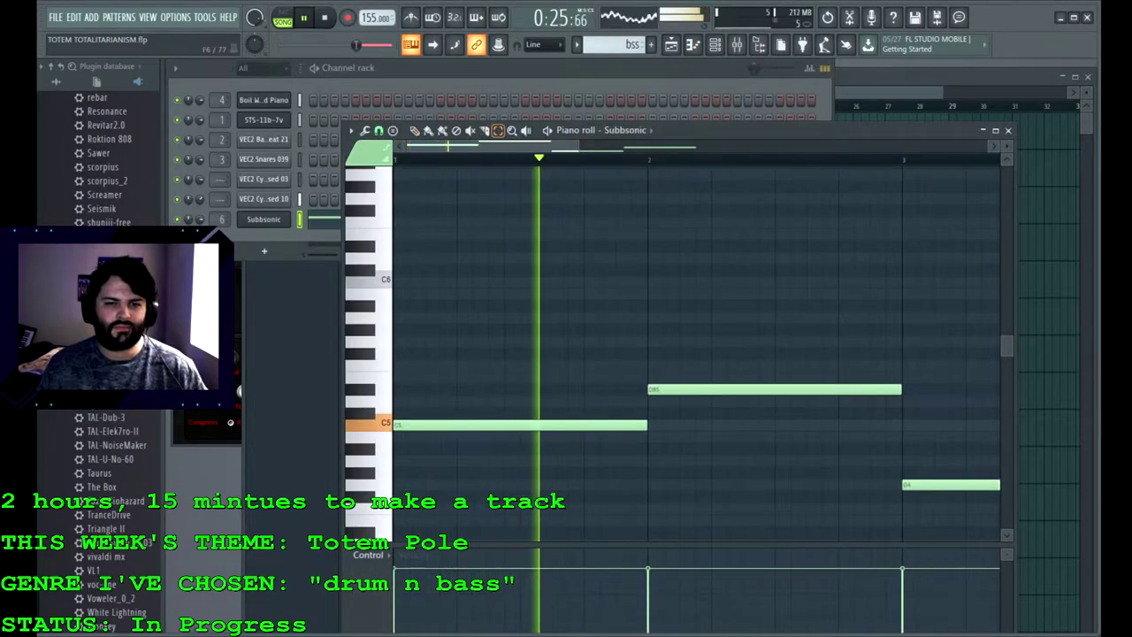
key(ctrl+a)
key(ctrl+x)
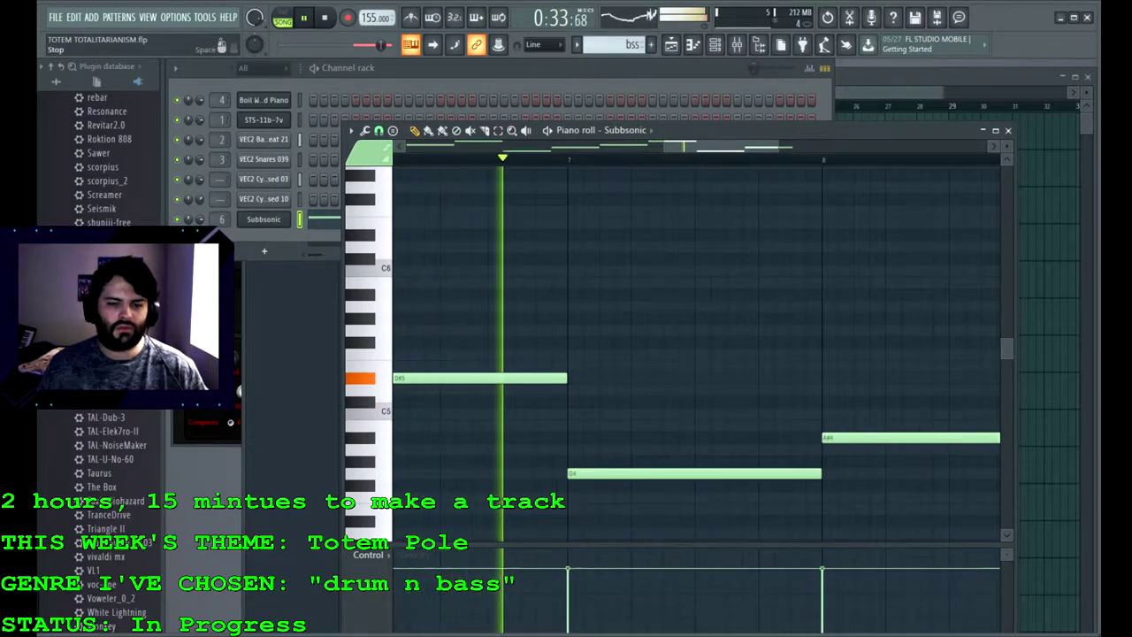
Step: Move the bar 8 bass note up to D#5 and play back the bassline
key(space)
drag(571, 342, 572, 473)
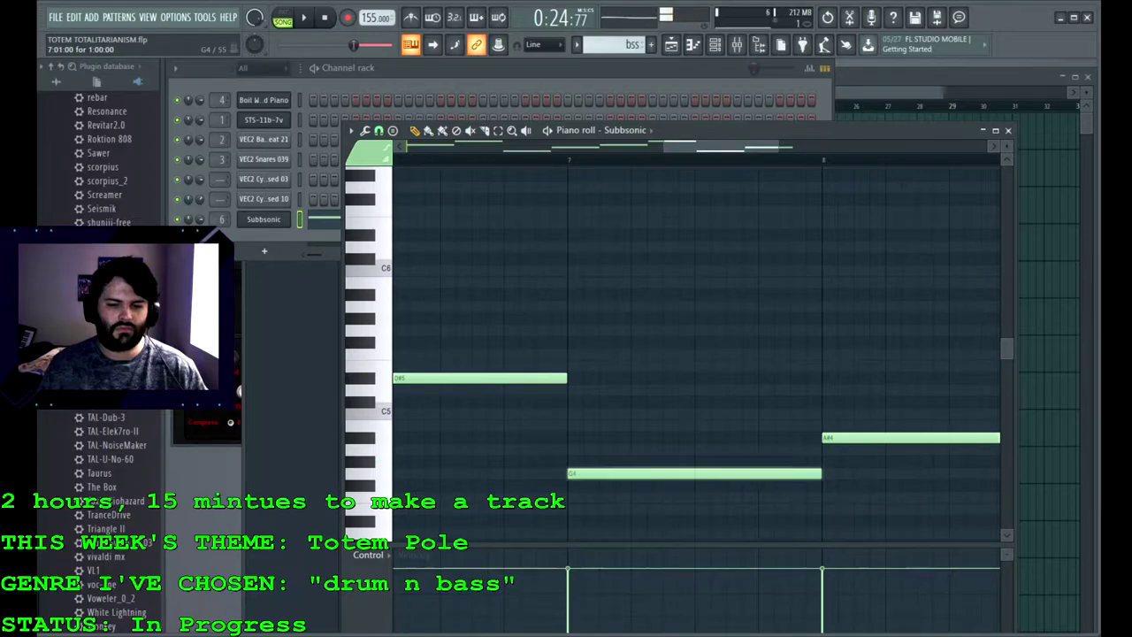
drag(832, 438, 832, 390)
mouse_move(911, 389)
mouse_down()
mouse_move(911, 365)
mouse_move(911, 401)
mouse_move(911, 377)
mouse_up()
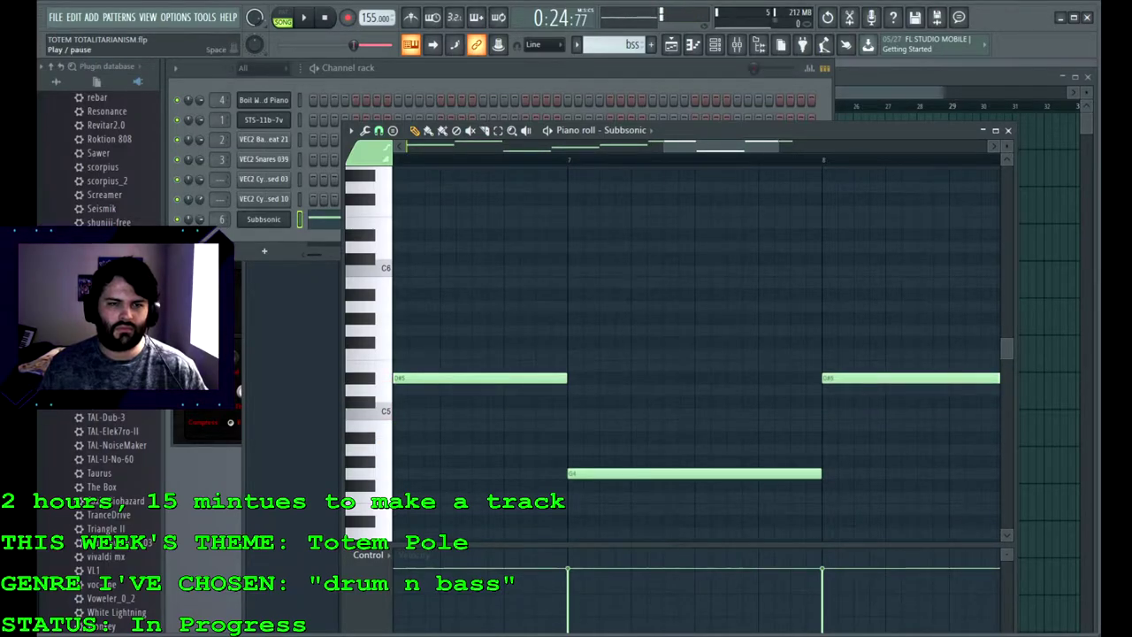
key(space)
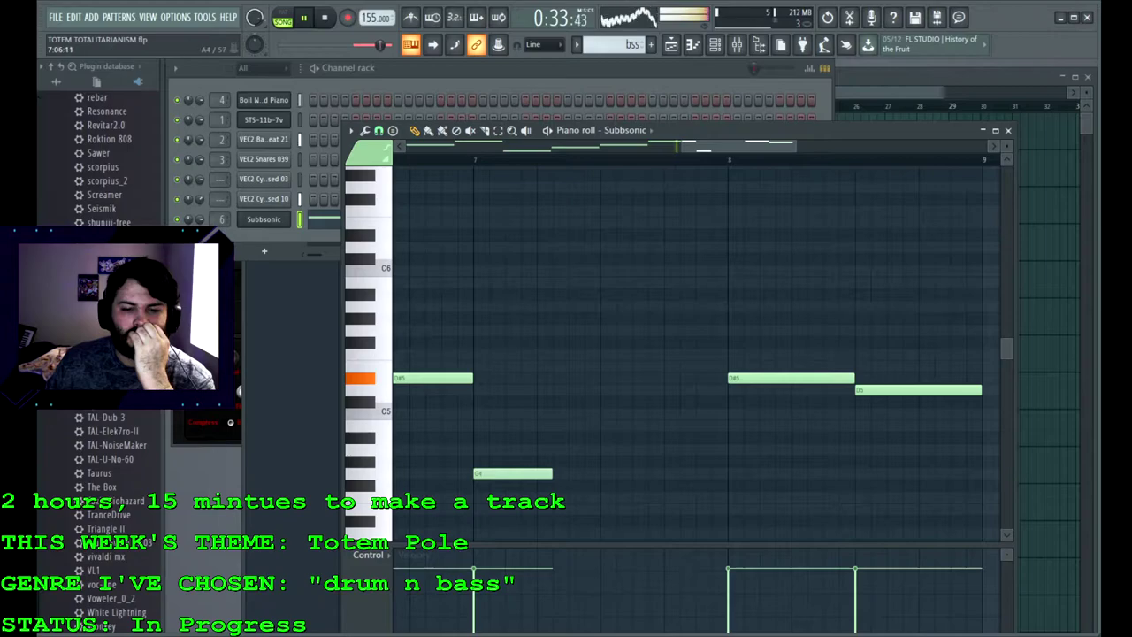
Step: Add A#4 and C5 notes after the G4 note in bar 7 of the Subbsonic bassline
click(564, 437)
right_click(575, 437)
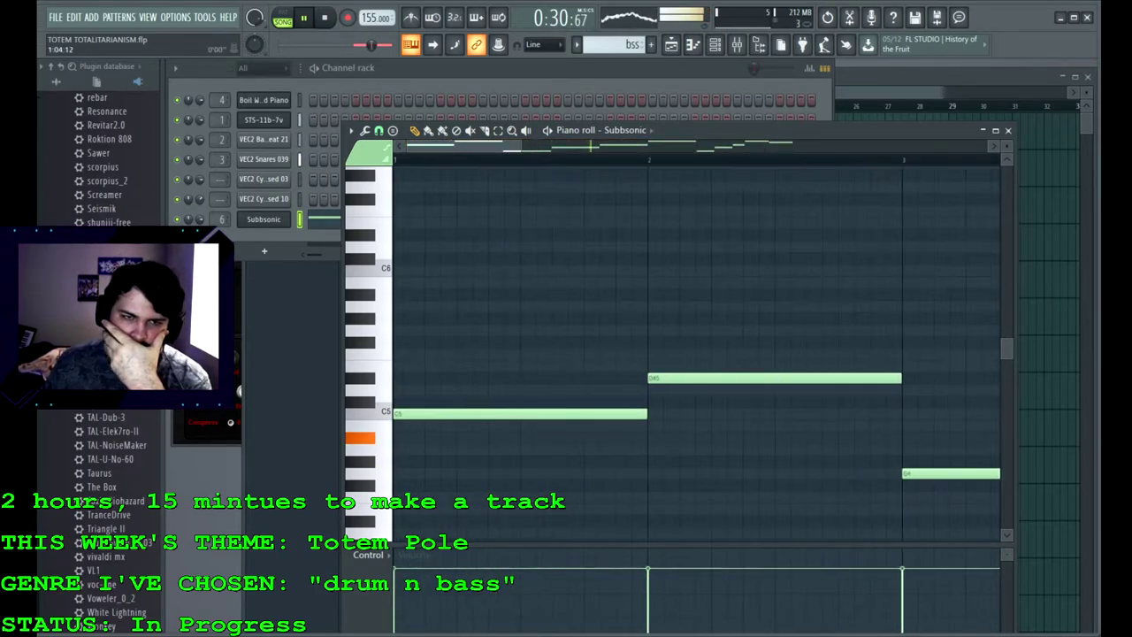
Step: Lower the Insert 1 mixer volume slightly and adjust the phase offset of its Fruity Stereo Enhancer
key(F6)
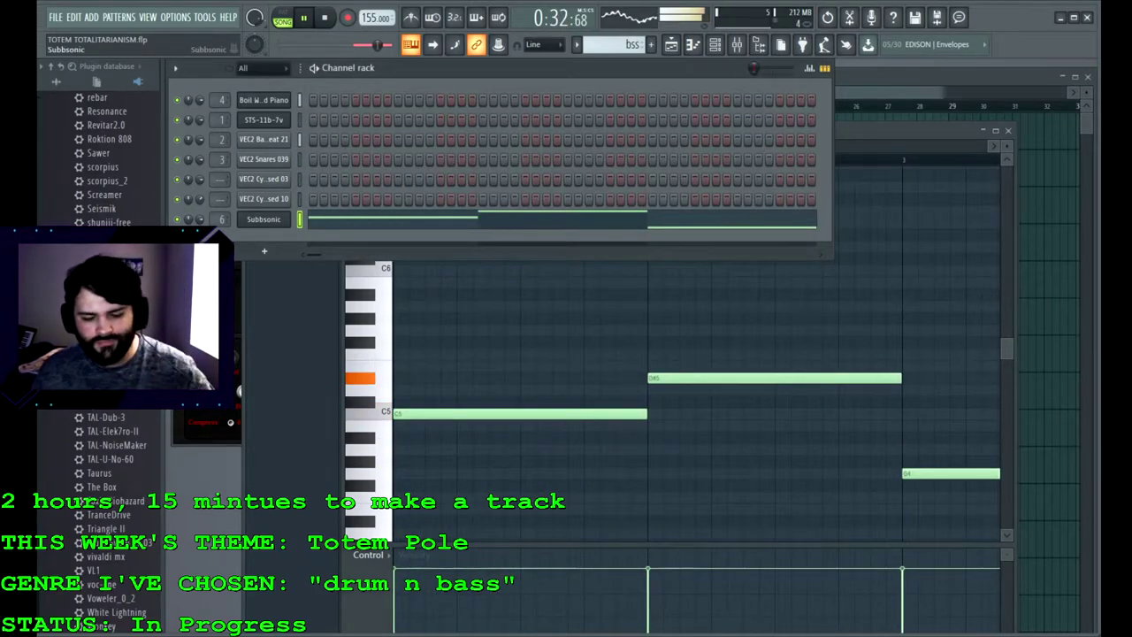
key(F9)
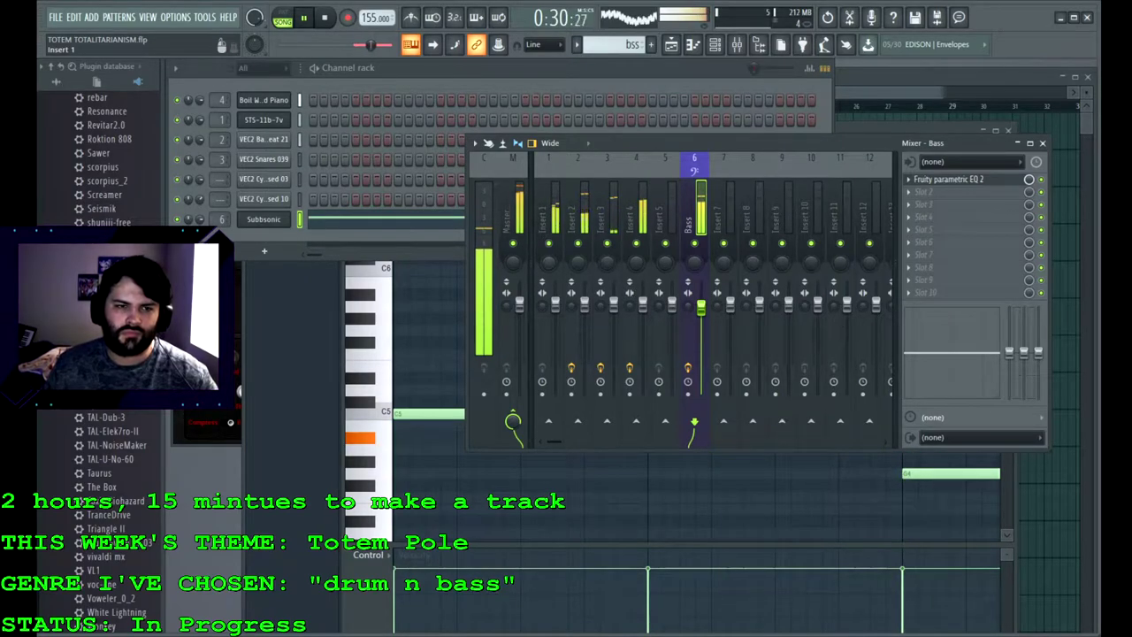
drag(556, 303, 555, 307)
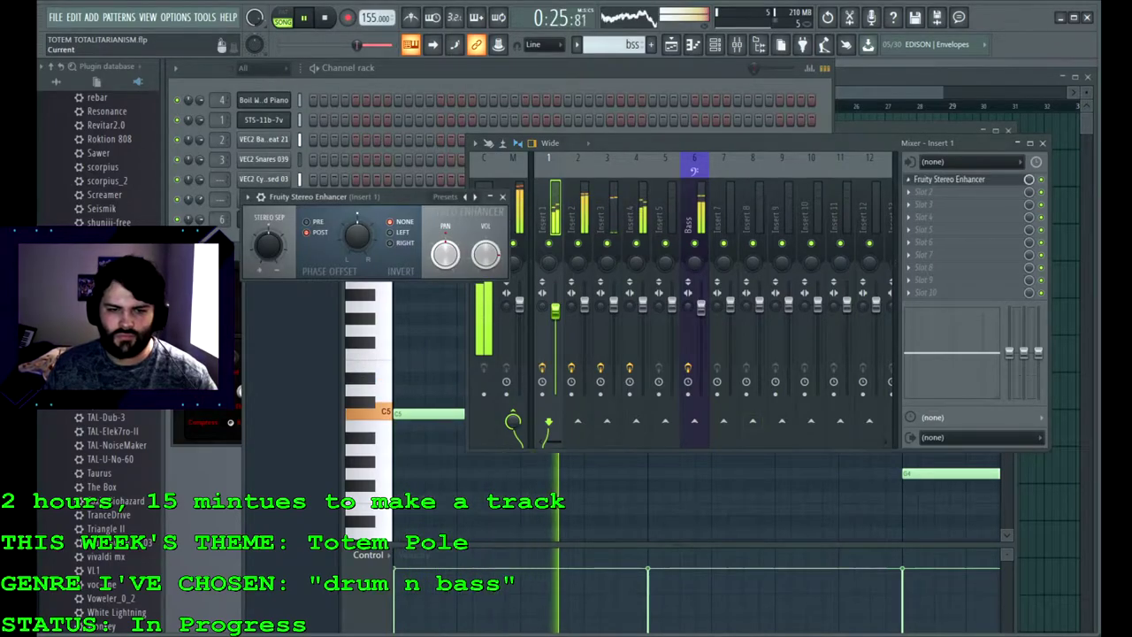
drag(357, 235, 357, 246)
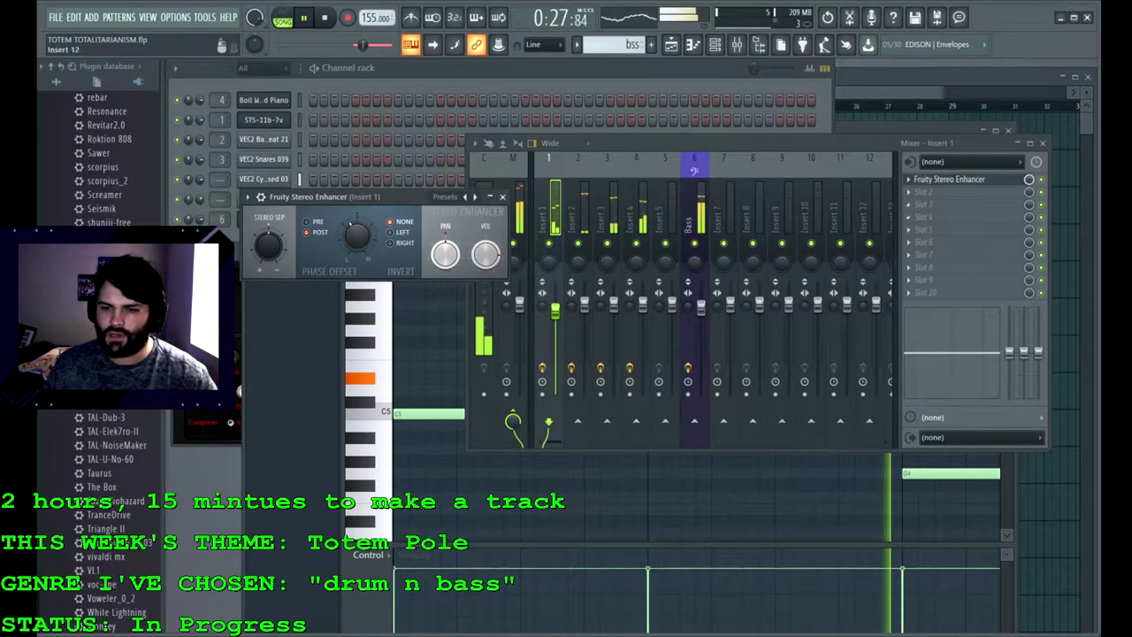
Step: Load Fruity Reeverb 2 into the second effect slot of Insert 1
click(908, 192)
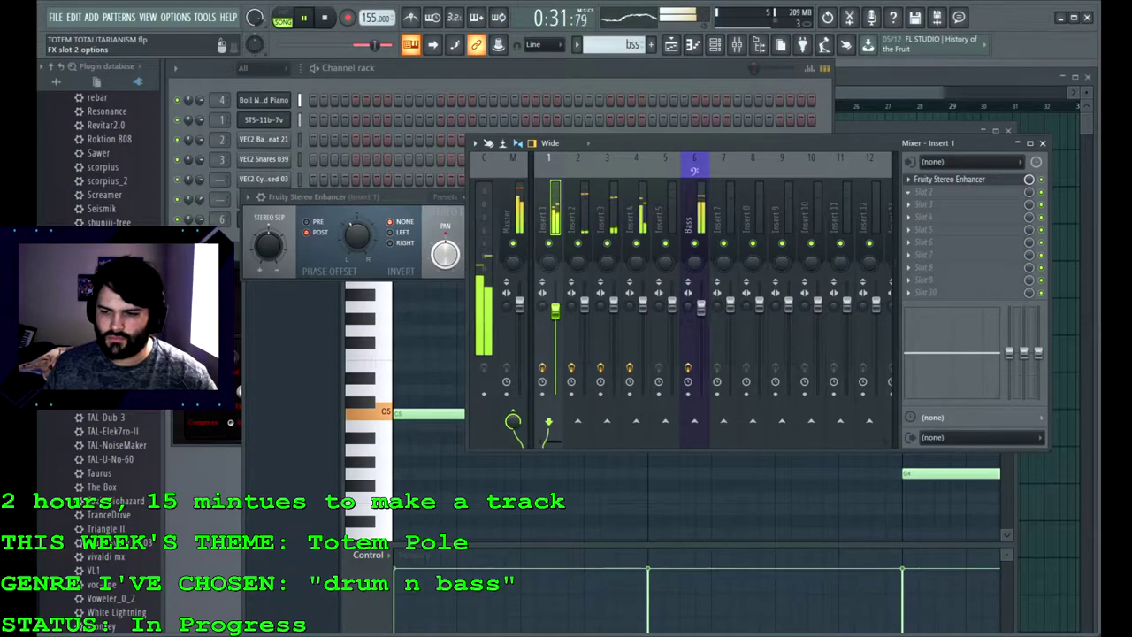
click(520, 274)
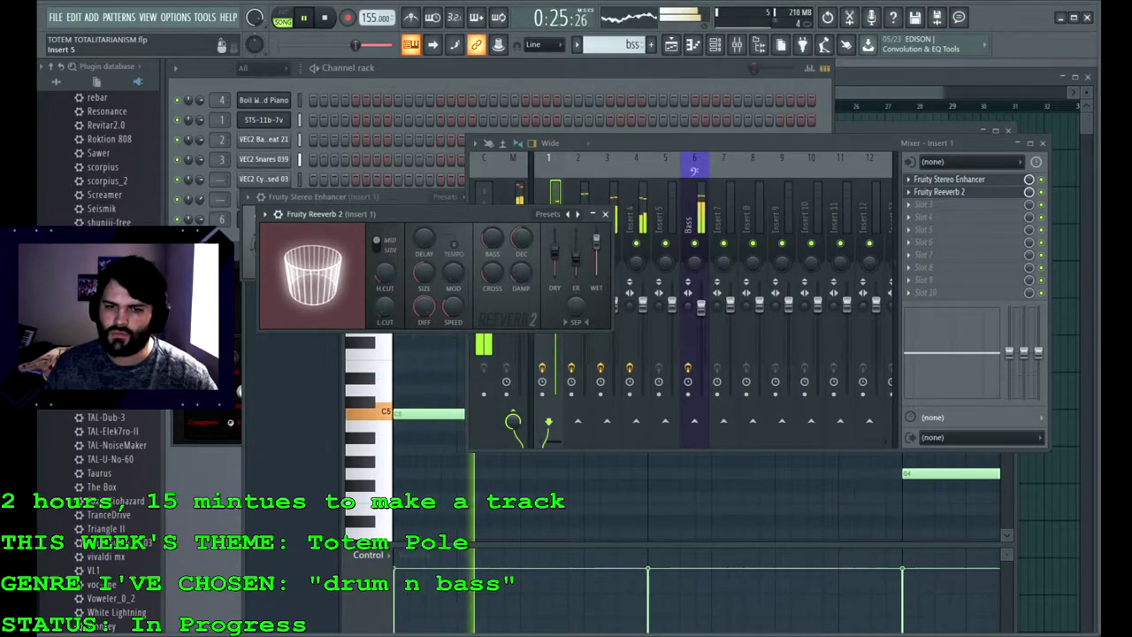
click(548, 173)
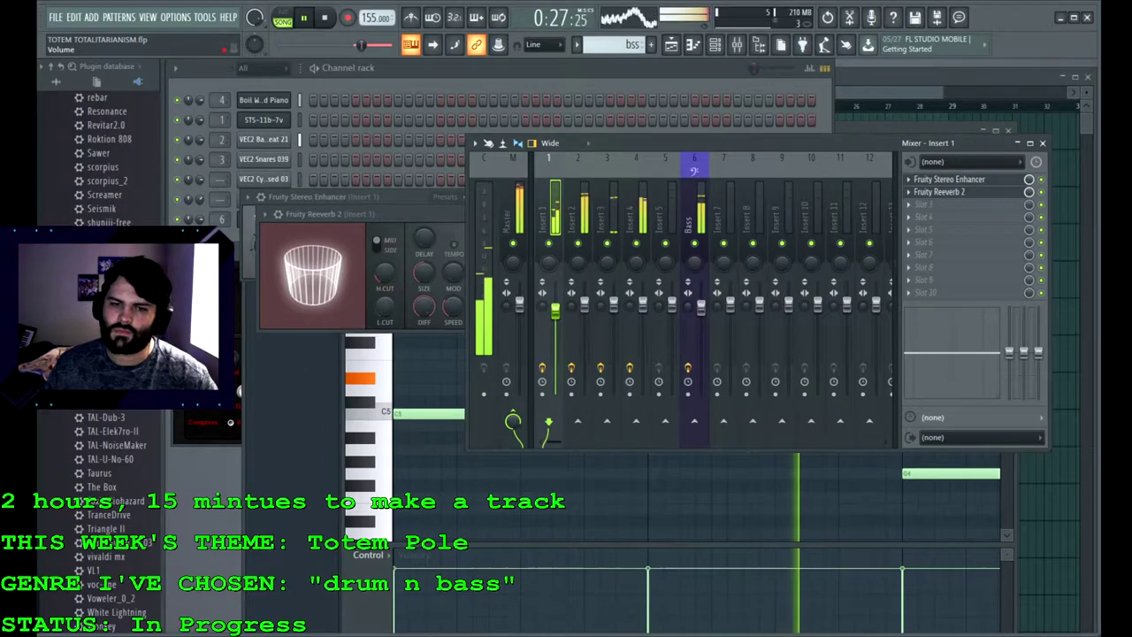
Step: Return to the playlist, save the project and play the arrangement from its opening bars
click(631, 76)
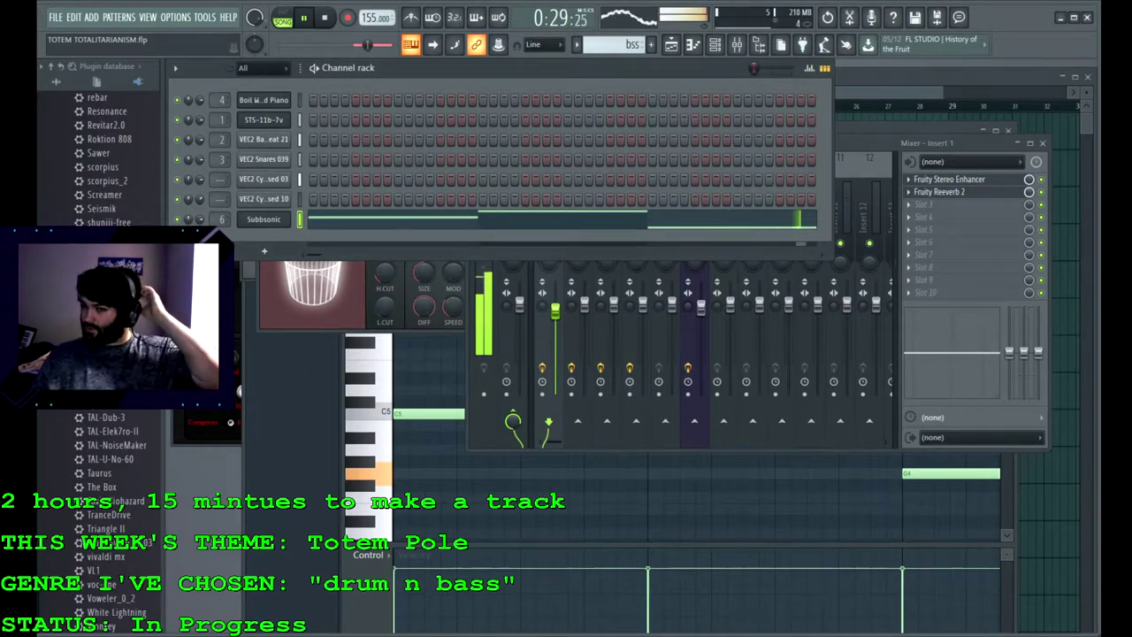
click(919, 77)
scroll(751, 133, left, 5)
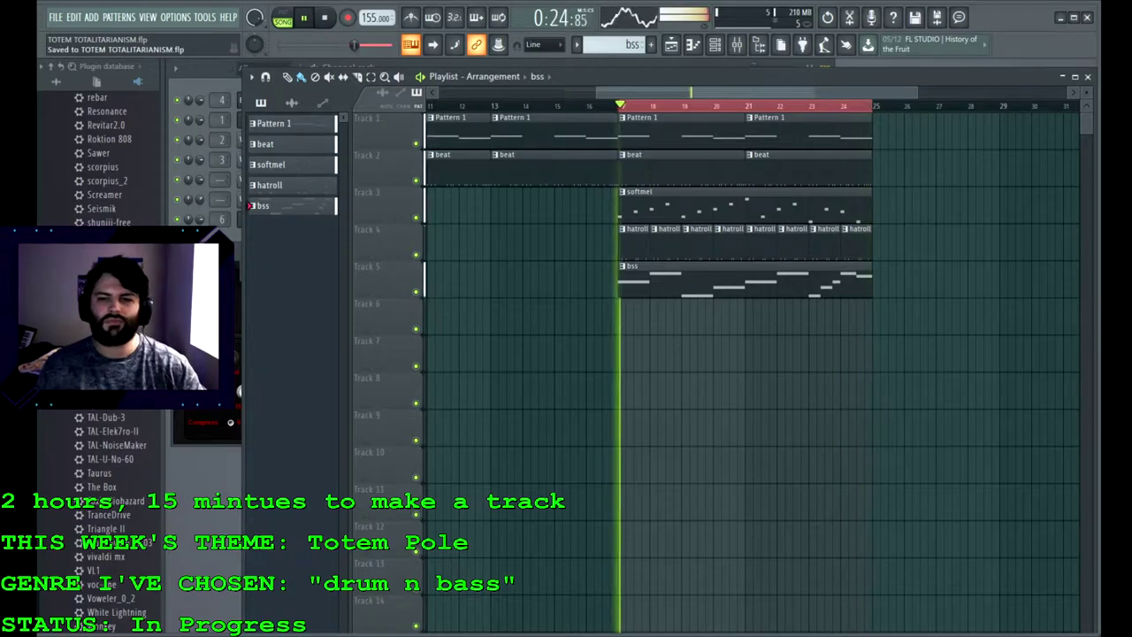
key(space)
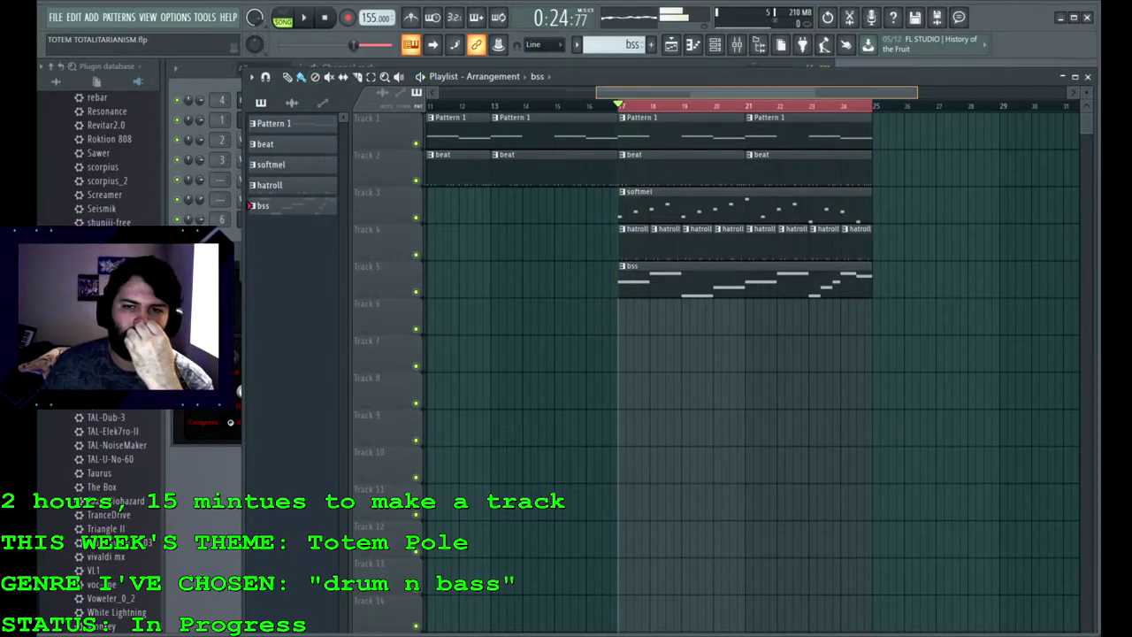
drag(751, 92, 594, 92)
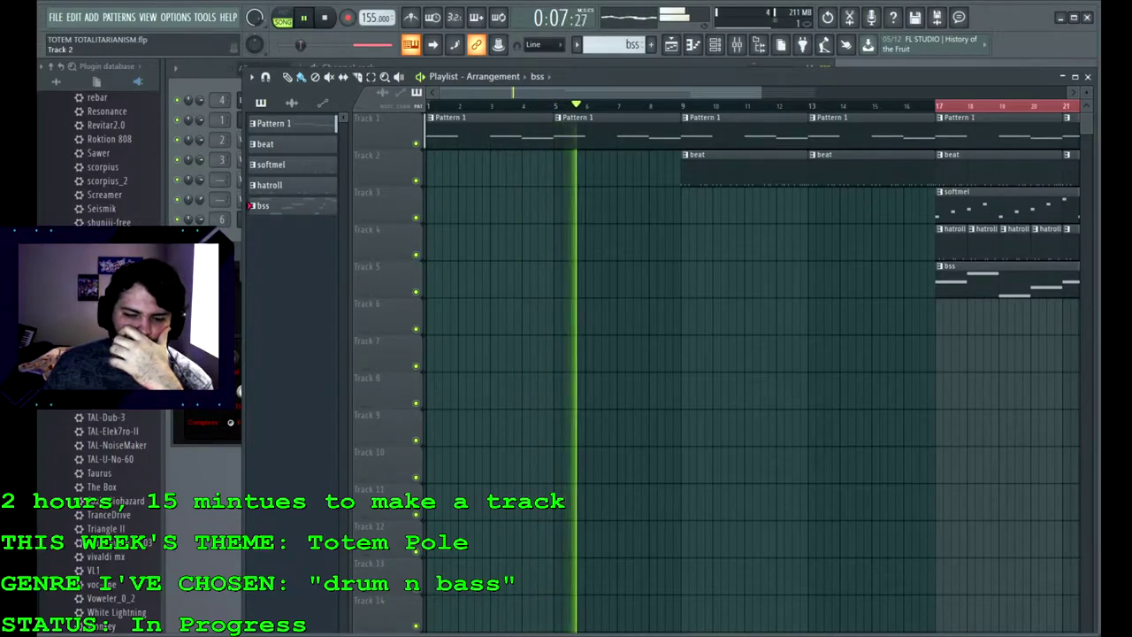
Step: Inspect the Fruity Stereo Enhancer and Fruity Reeverb 2 settings on Insert 1 while the intro plays
key(F9)
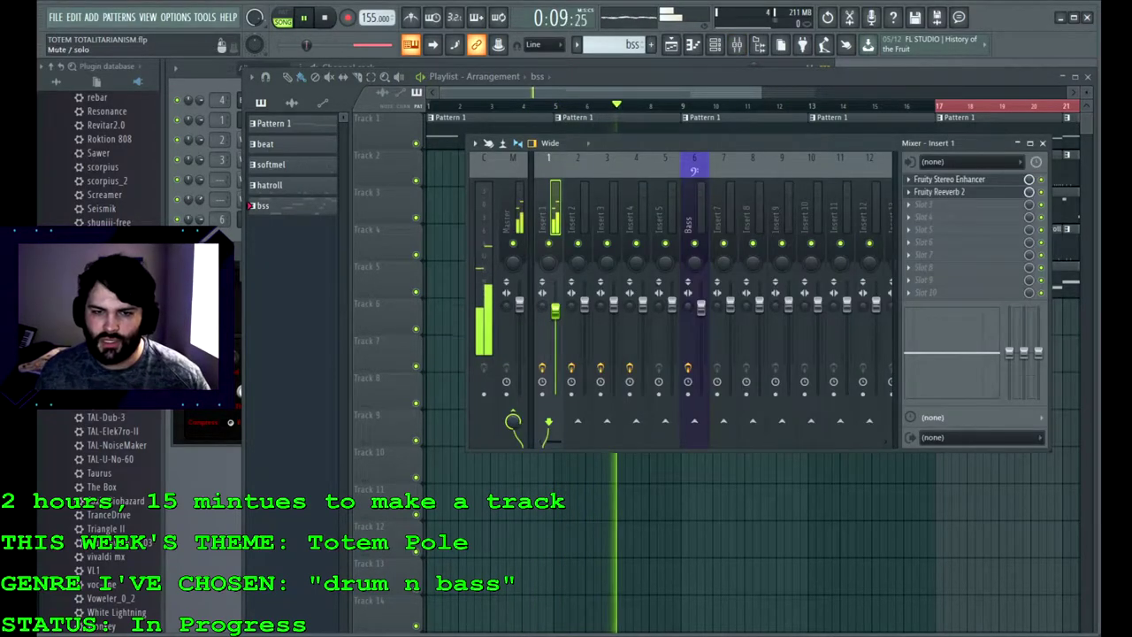
click(950, 179)
click(941, 192)
click(941, 192)
click(941, 192)
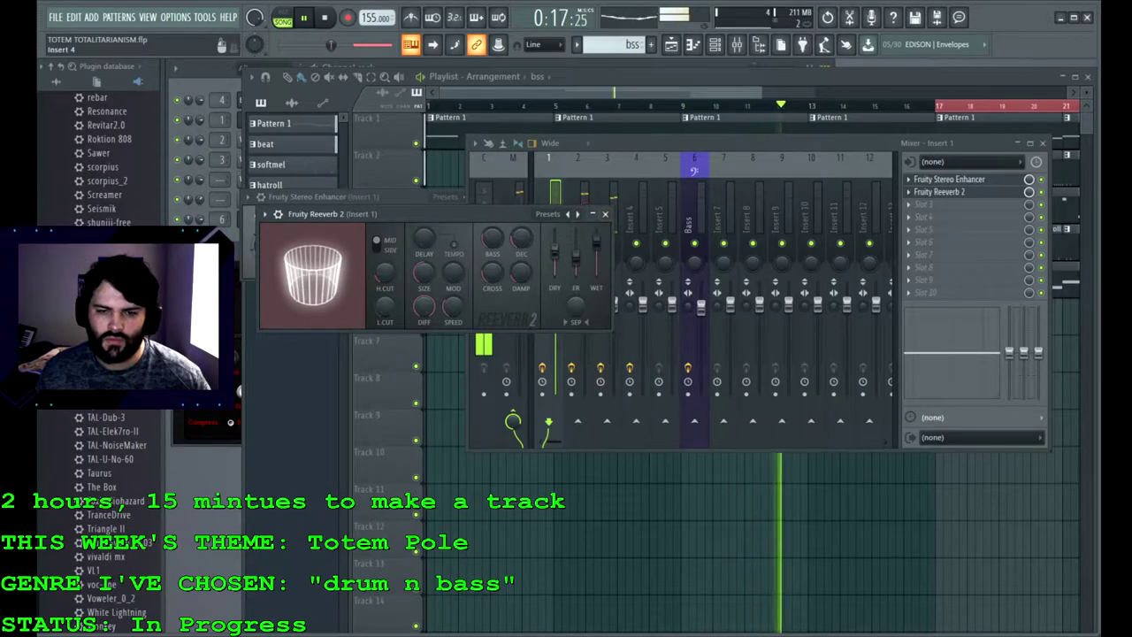
Step: Delete the bss clip on Track 5 and all hatroll clips on Track 4 from bars 17 to 24
key(F5)
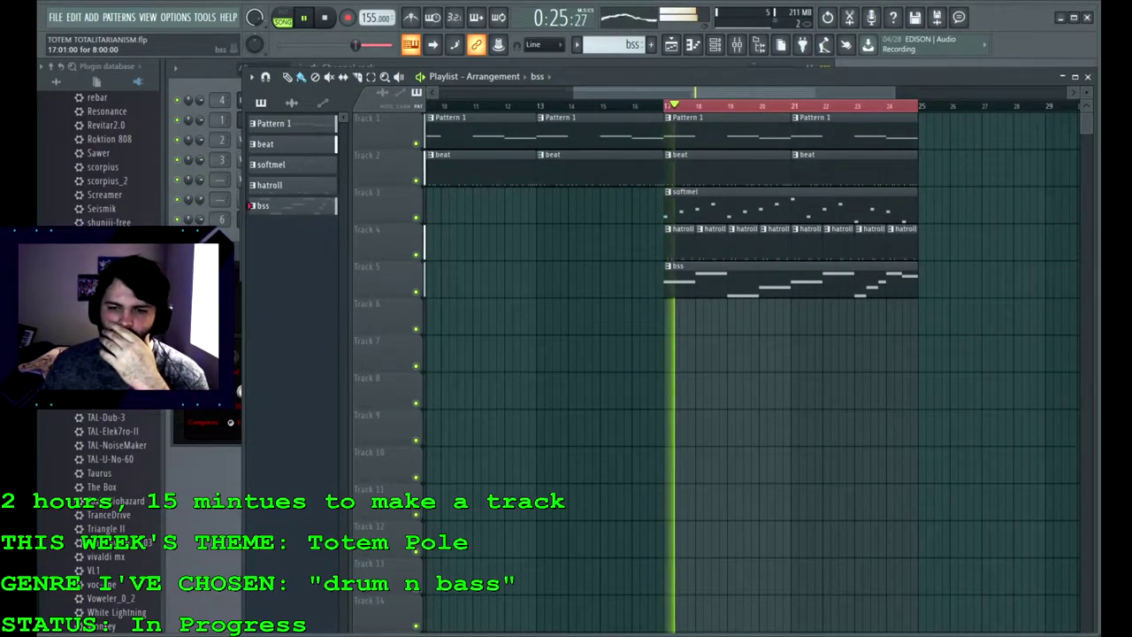
right_click(685, 280)
drag(679, 244, 911, 244)
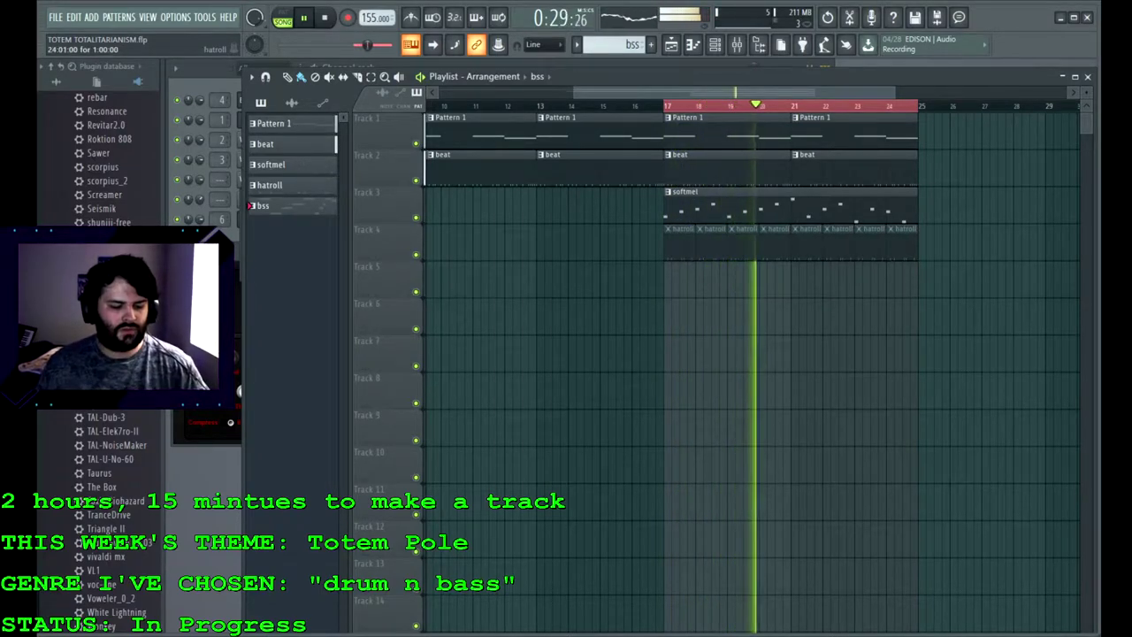
key(ctrl+z)
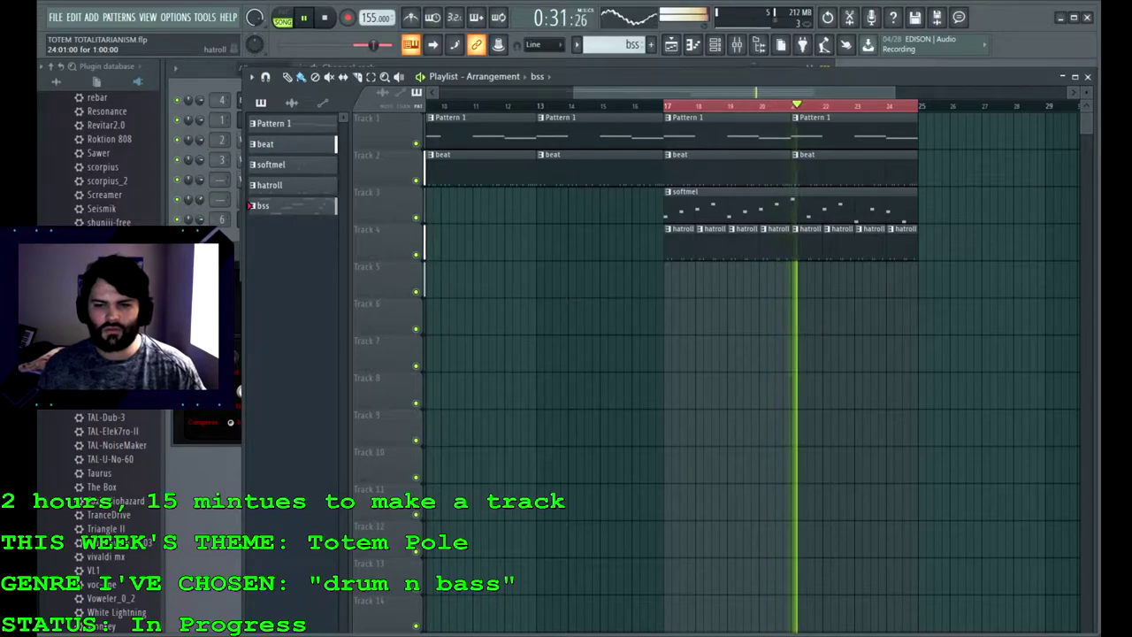
drag(903, 244, 673, 244)
Step: Duplicate the softmel clip on Track 3 into bars 25 to 32 and clear the playlist selection
drag(707, 92, 845, 92)
ctrl+click(530, 205)
key(ctrl+b)
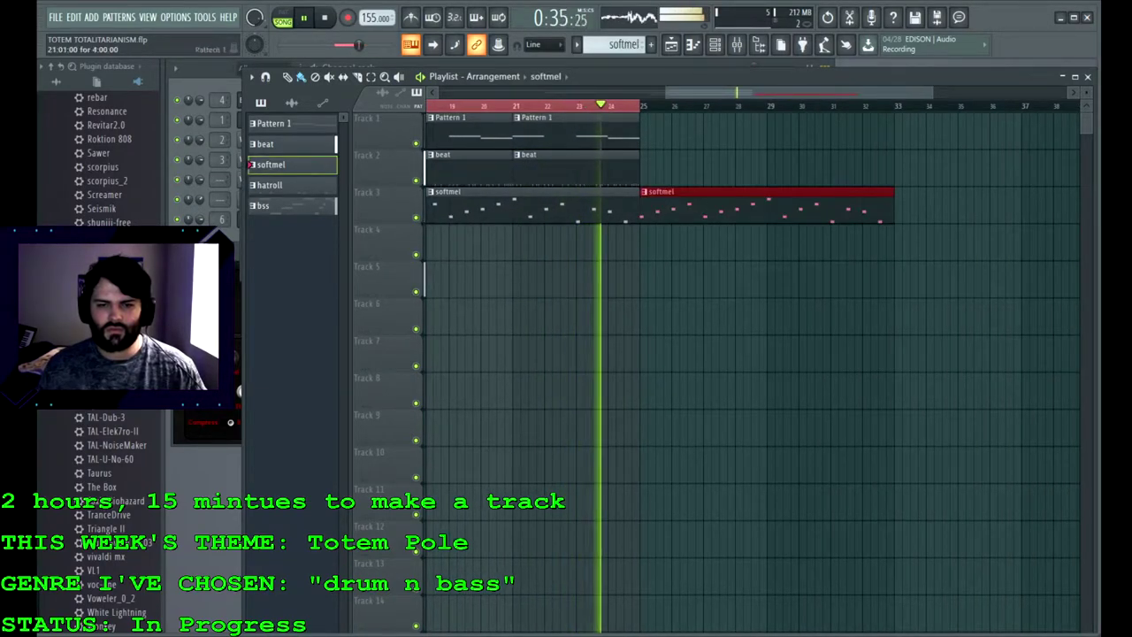
key(ctrl+d)
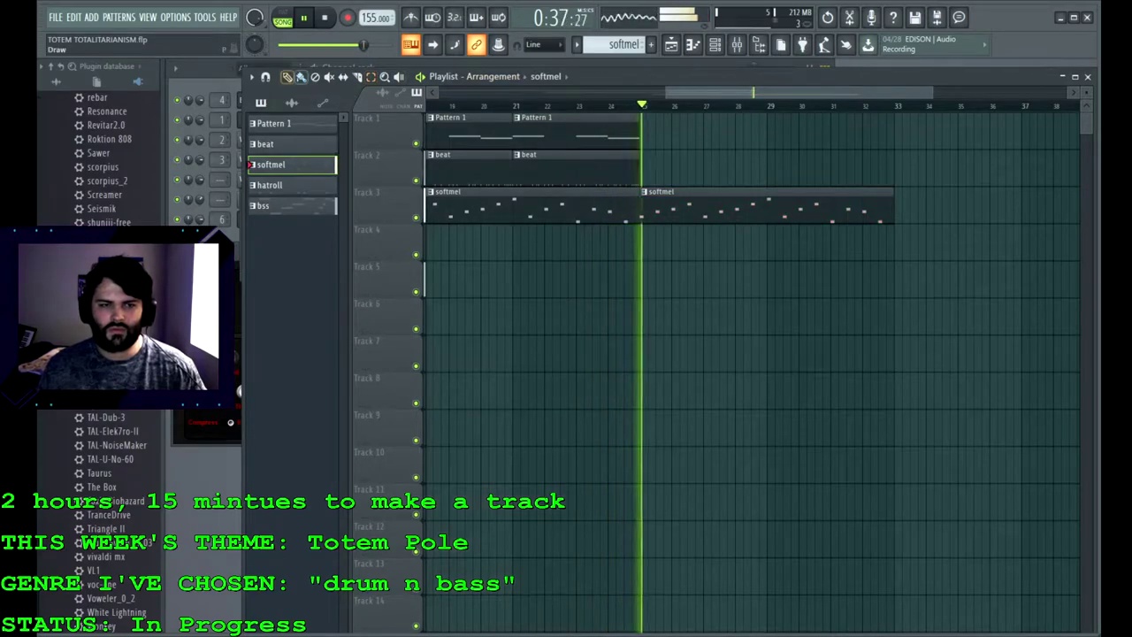
Step: Place two Pattern 1 clips on Track 1 at bars 25 and 29
click(583, 130)
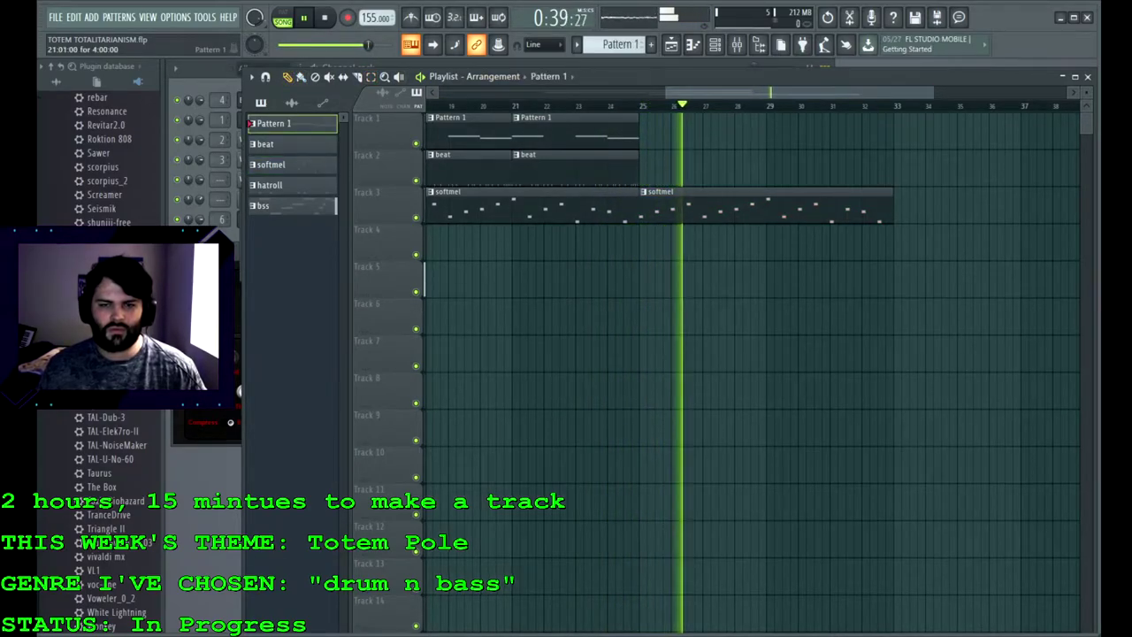
click(647, 133)
click(796, 132)
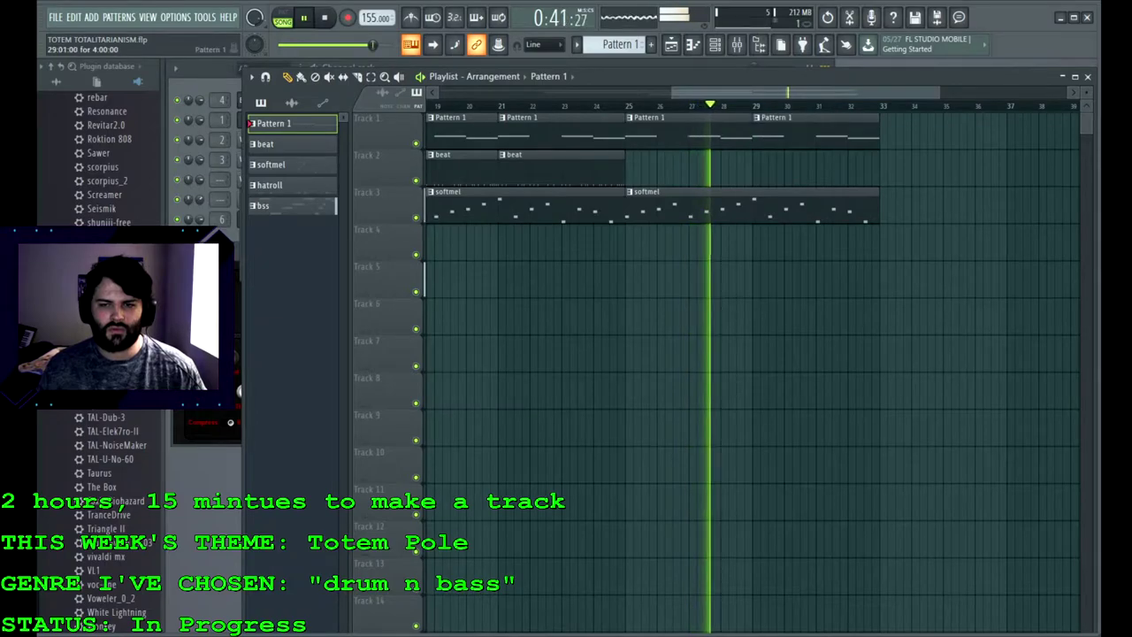
Step: Place a bss clip on Track 5 and a softmel clip on Track 3, both starting at bar 33
scroll(795, 132, right, 3)
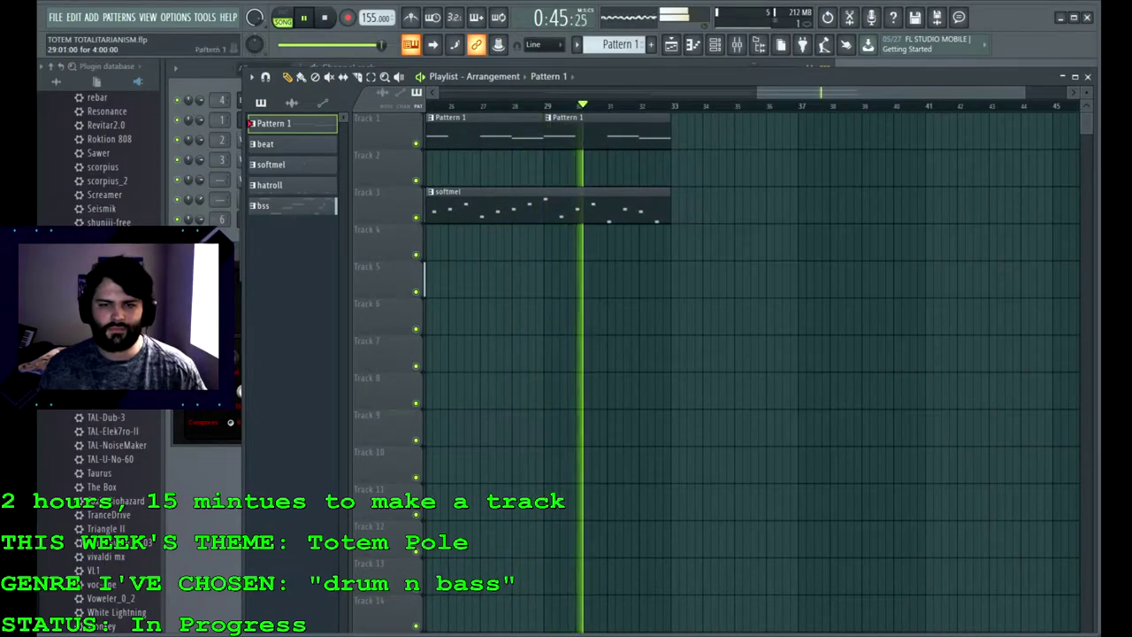
click(288, 206)
click(683, 280)
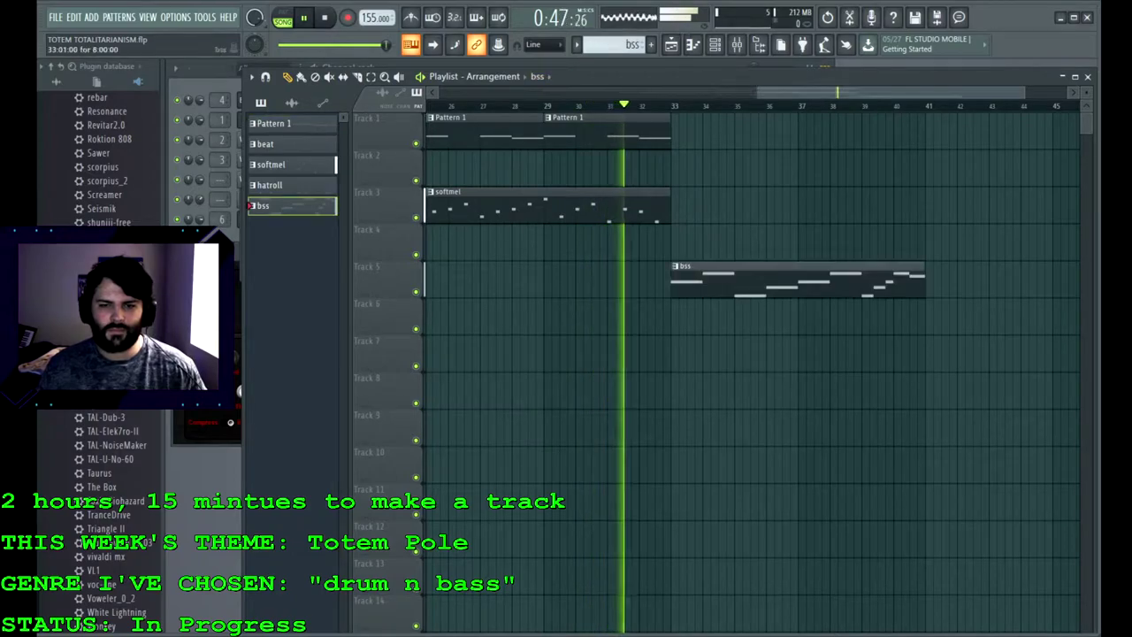
click(653, 207)
drag(683, 208, 675, 208)
click(656, 132)
click(682, 133)
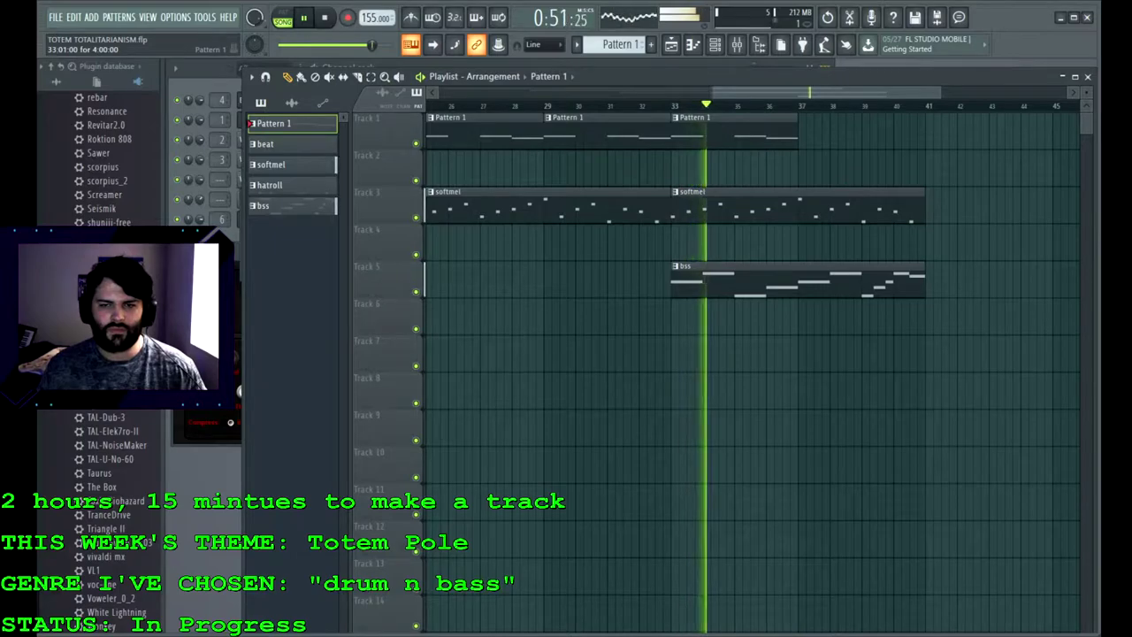
click(809, 133)
right_click(808, 132)
right_click(689, 133)
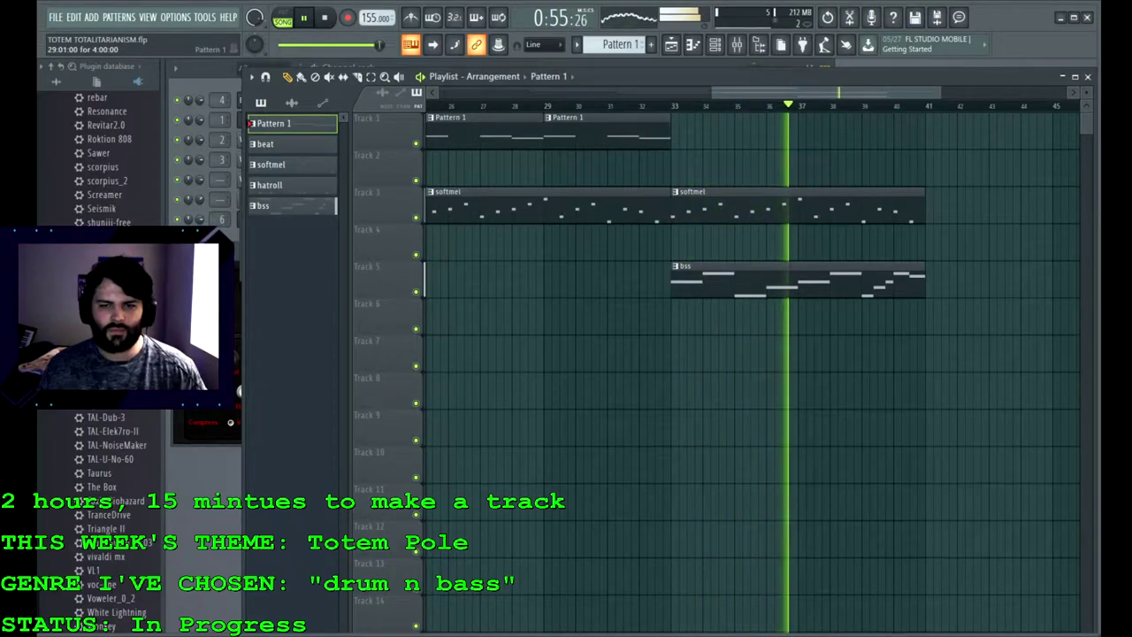
Step: Shorten the bar 29 Pattern 1 clip to end at bar 31 and play the song from bar 29
drag(668, 133, 606, 133)
click(543, 105)
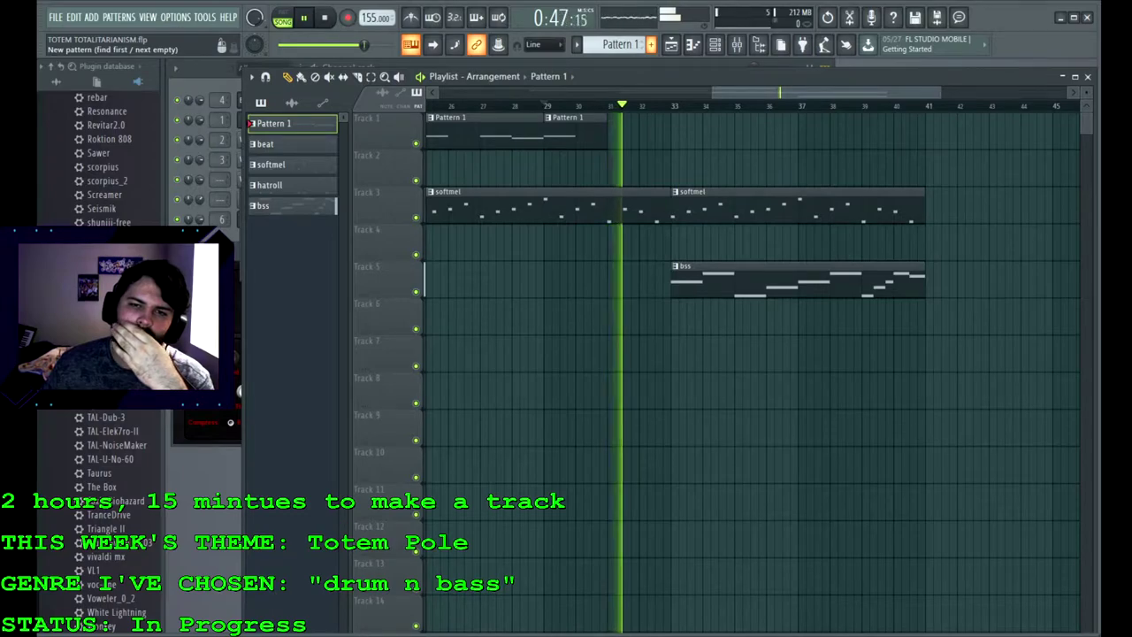
key(space)
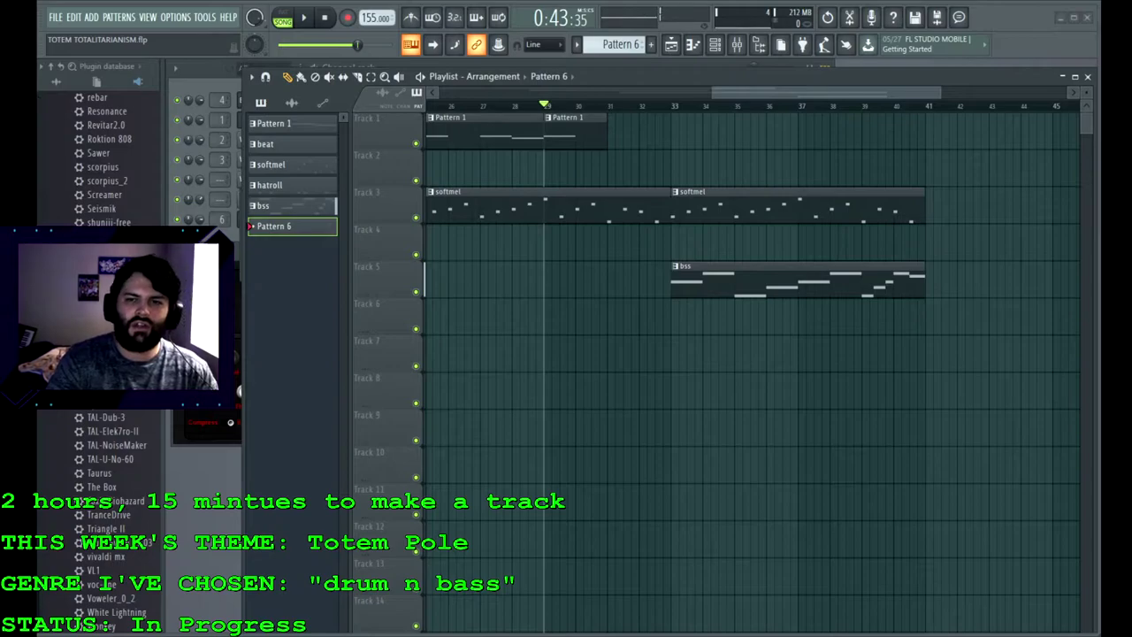
Step: Build a new pattern named kick fill with 32 consecutive bass drum steps whose velocity ramps up from low to full
key(F6)
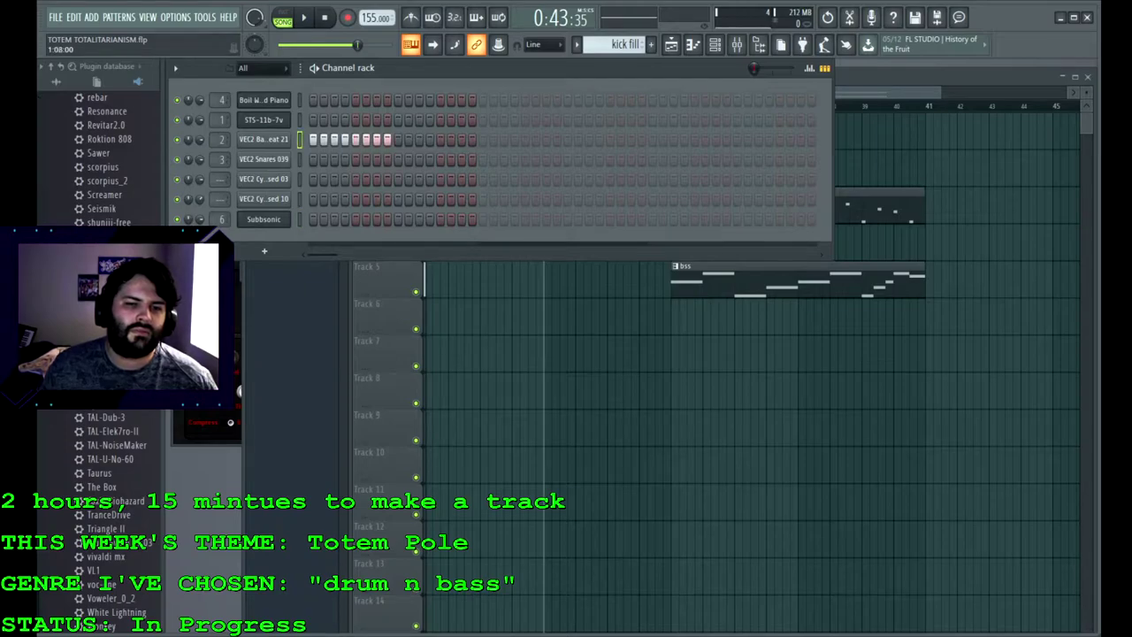
drag(376, 139, 546, 139)
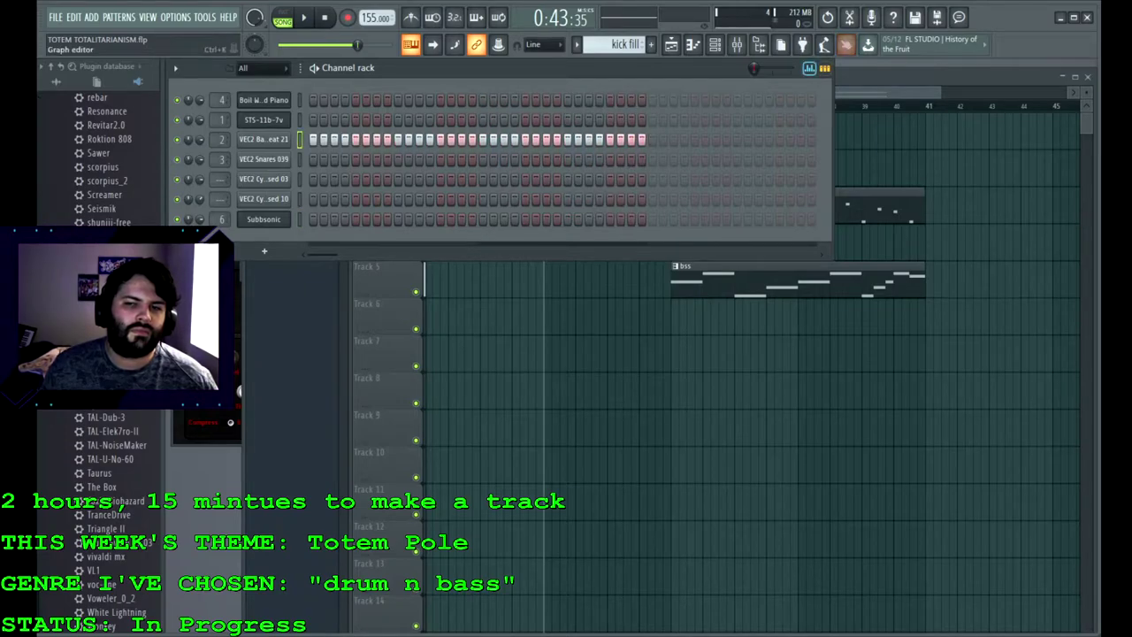
click(809, 68)
drag(312, 286, 644, 180)
Step: Place the kick fill clip on Track 2 at bar 31 and play the transition into bar 33
click(929, 77)
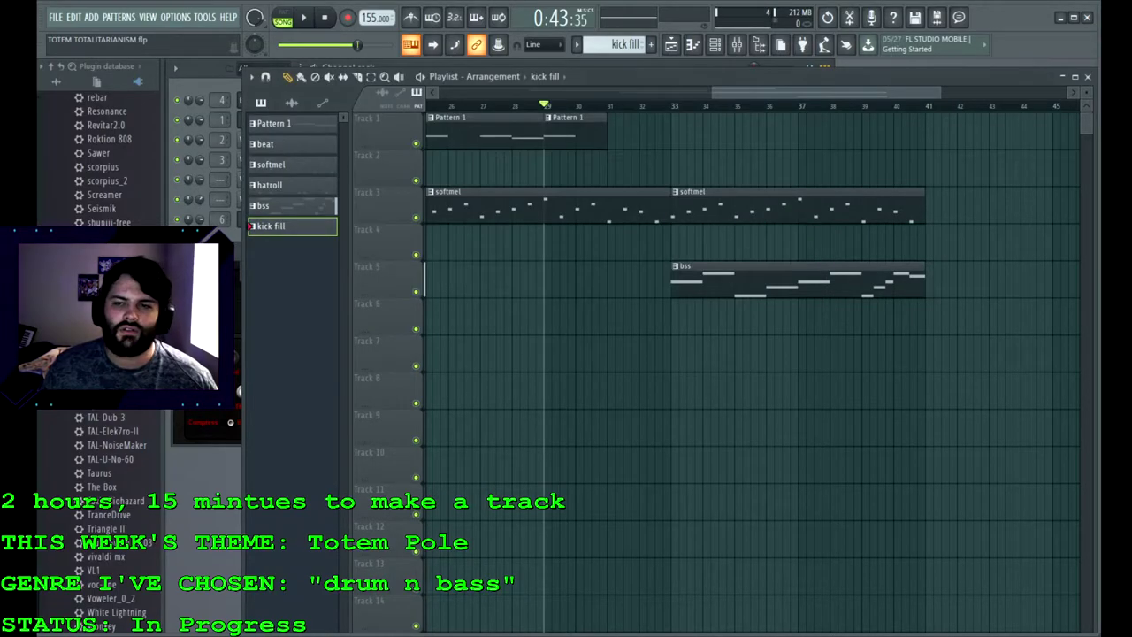
key(space)
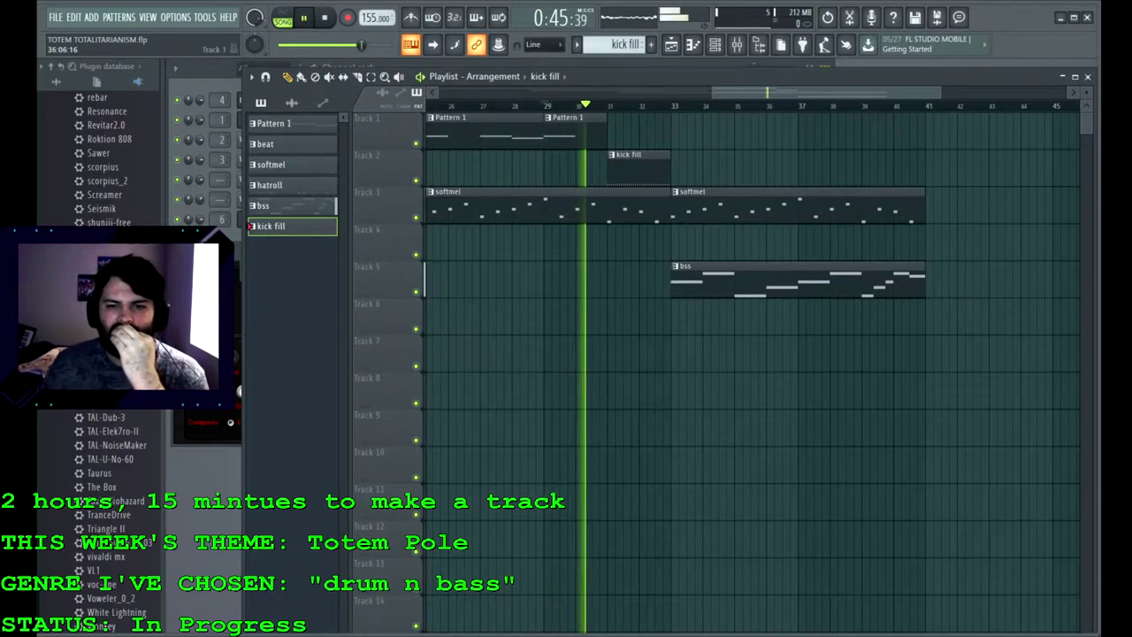
drag(785, 92, 827, 92)
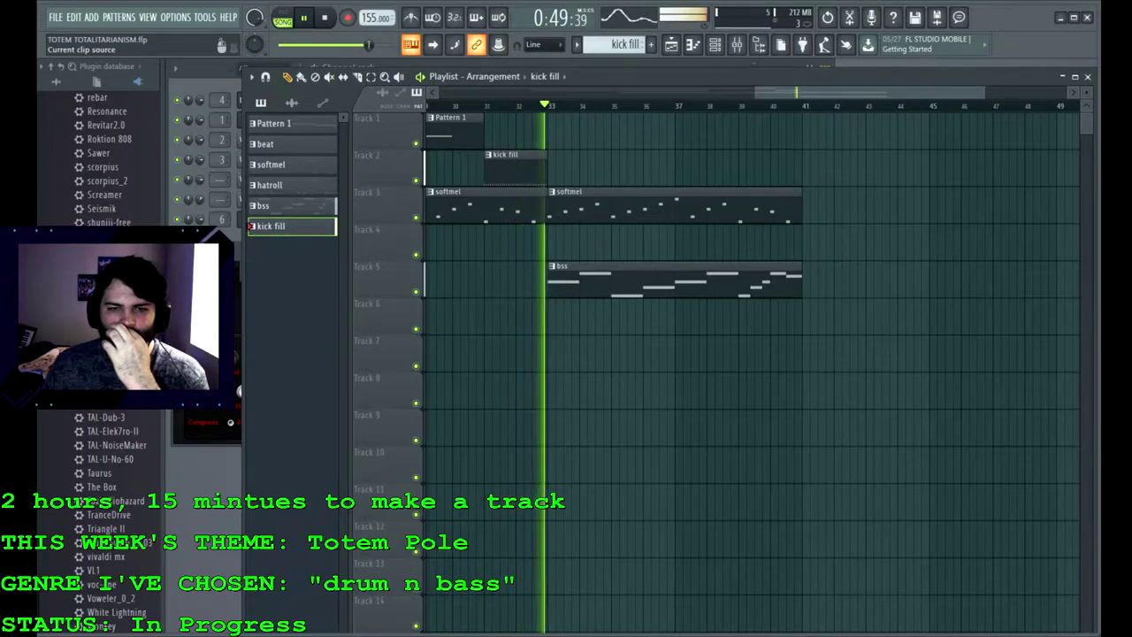
key(space)
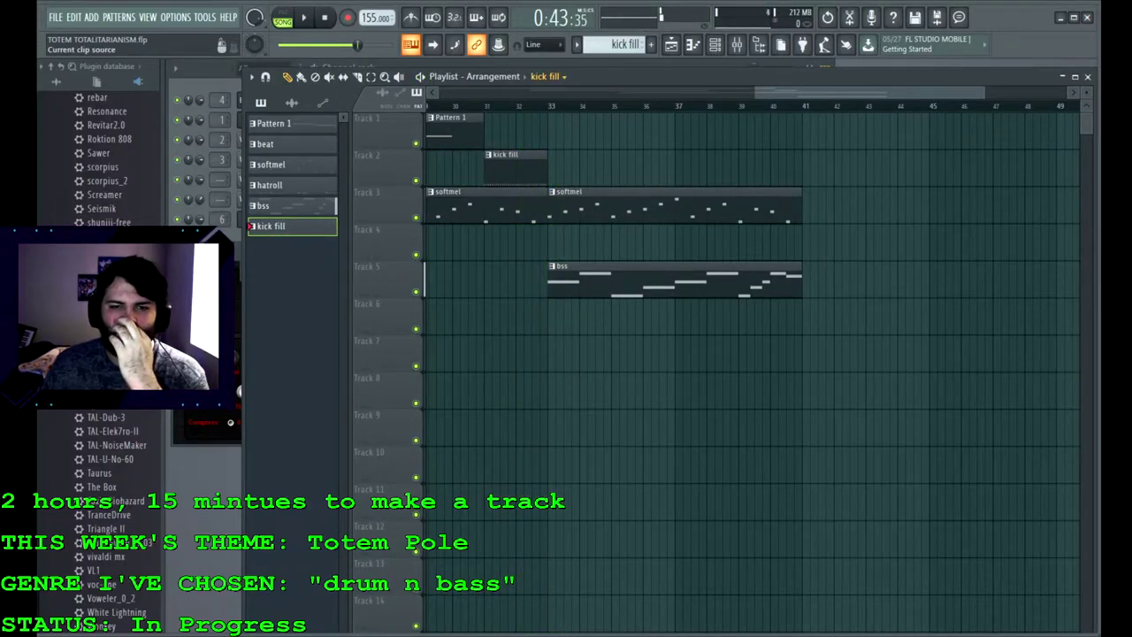
Step: Open the kick fill pattern and add a bass drum hit at bar 3, step 3
double_click(514, 161)
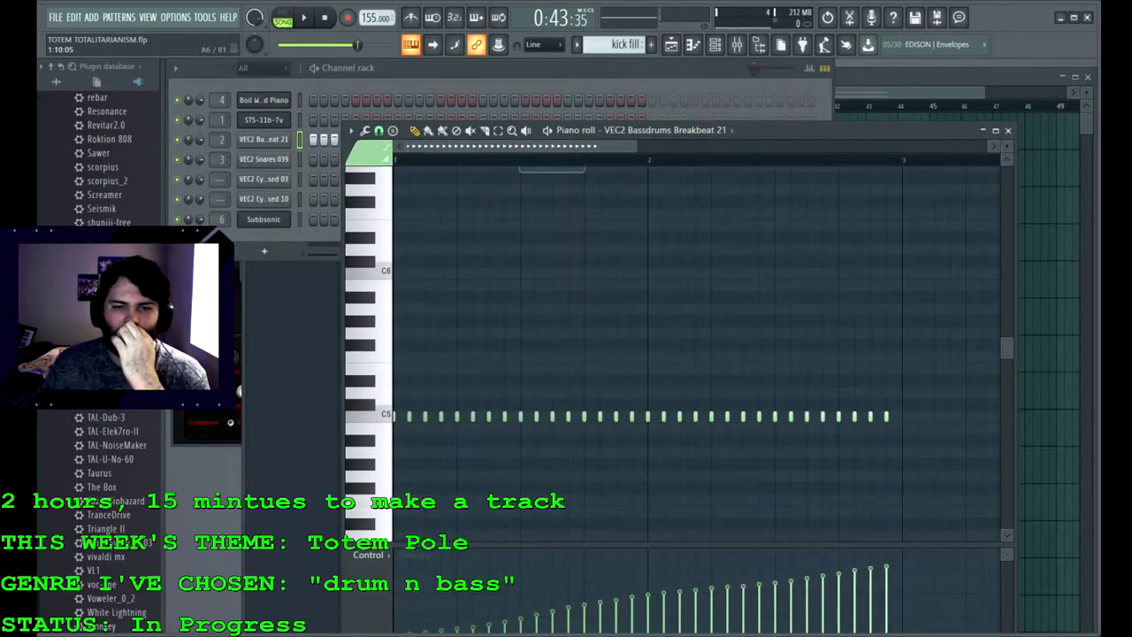
key(F6)
click(673, 140)
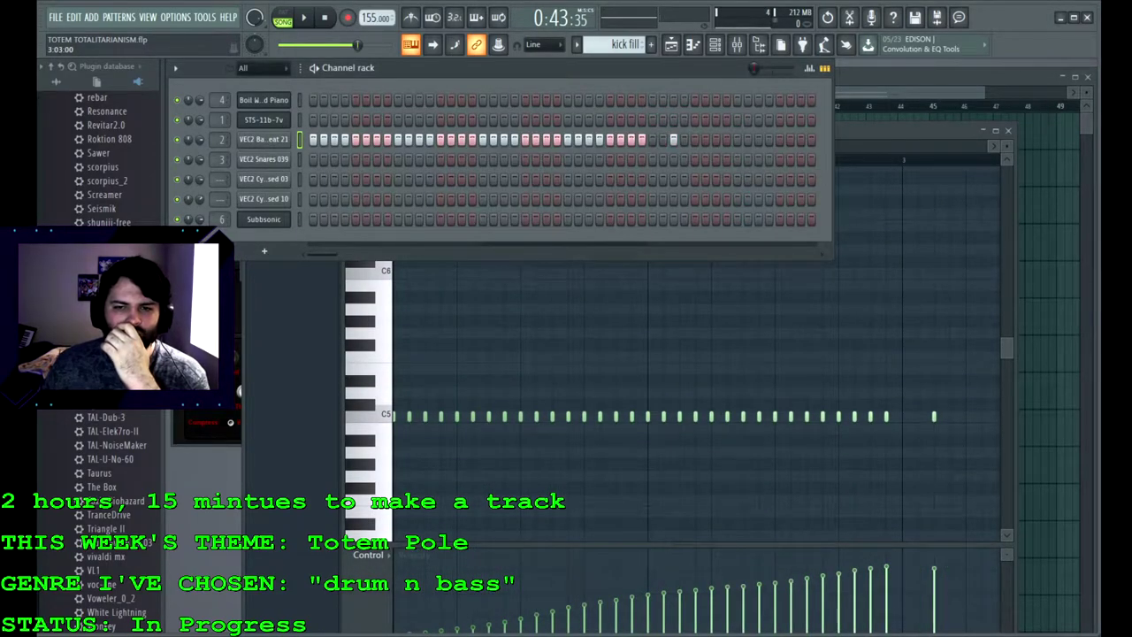
Step: Replace the kick fill's bar 3 hit with bass drums on steps 5 and 7 and a snare on step 9, and play the transition
right_click(673, 139)
click(695, 140)
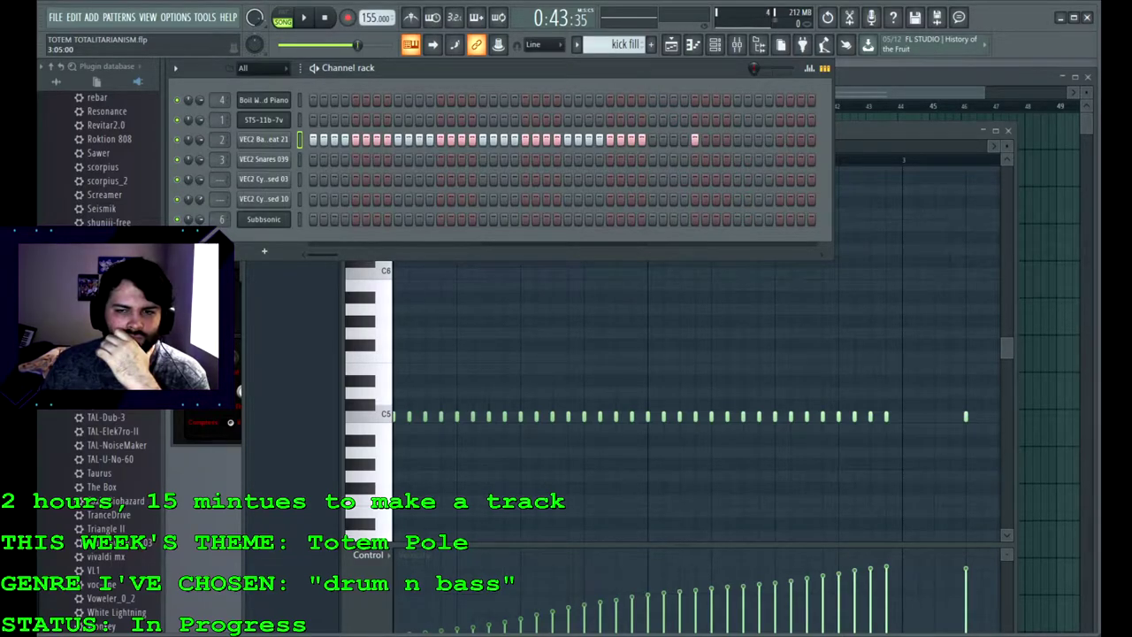
click(716, 140)
click(738, 159)
key(F5)
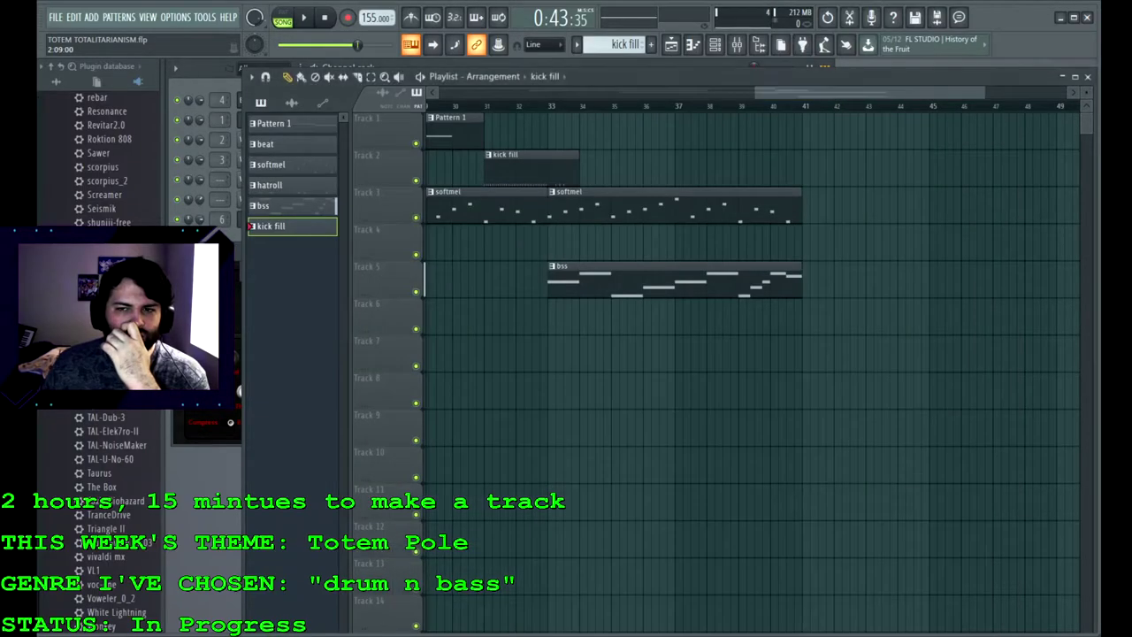
key(space)
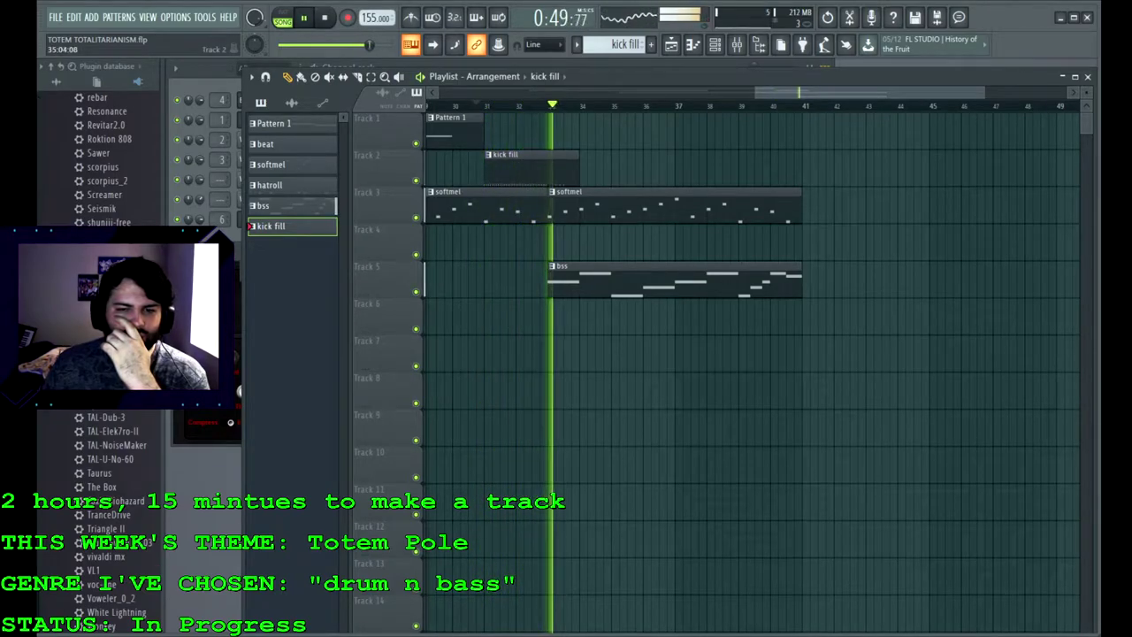
key(space)
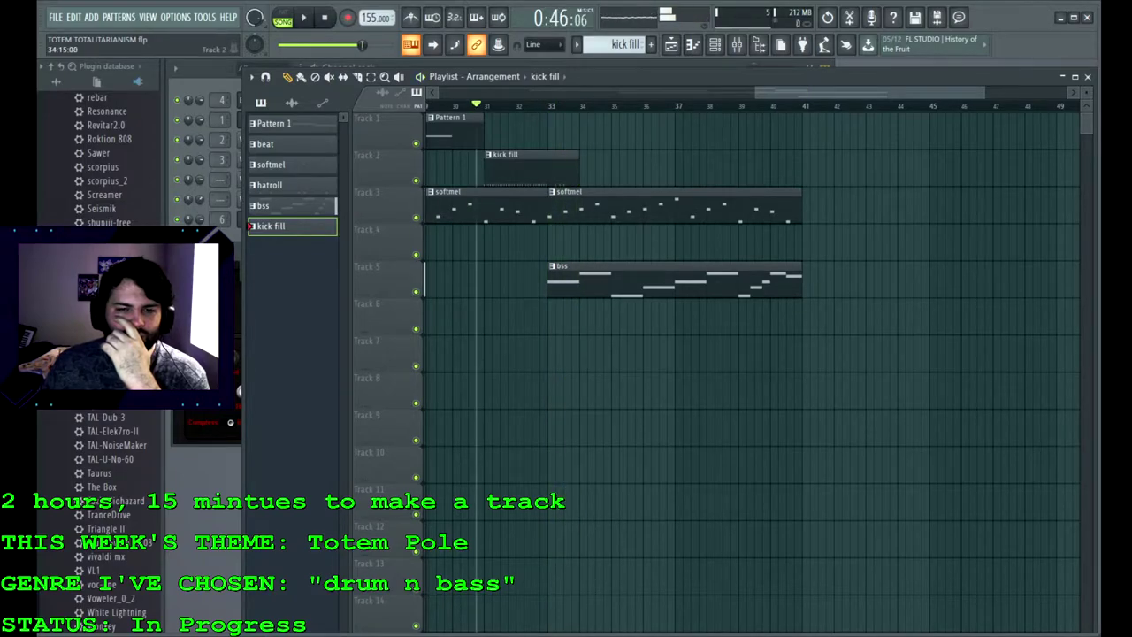
Step: Remove all bass drum and snare hits from bar 3 of the kick fill pattern, leaving only the two-bar roll
double_click(559, 168)
drag(665, 146, 596, 148)
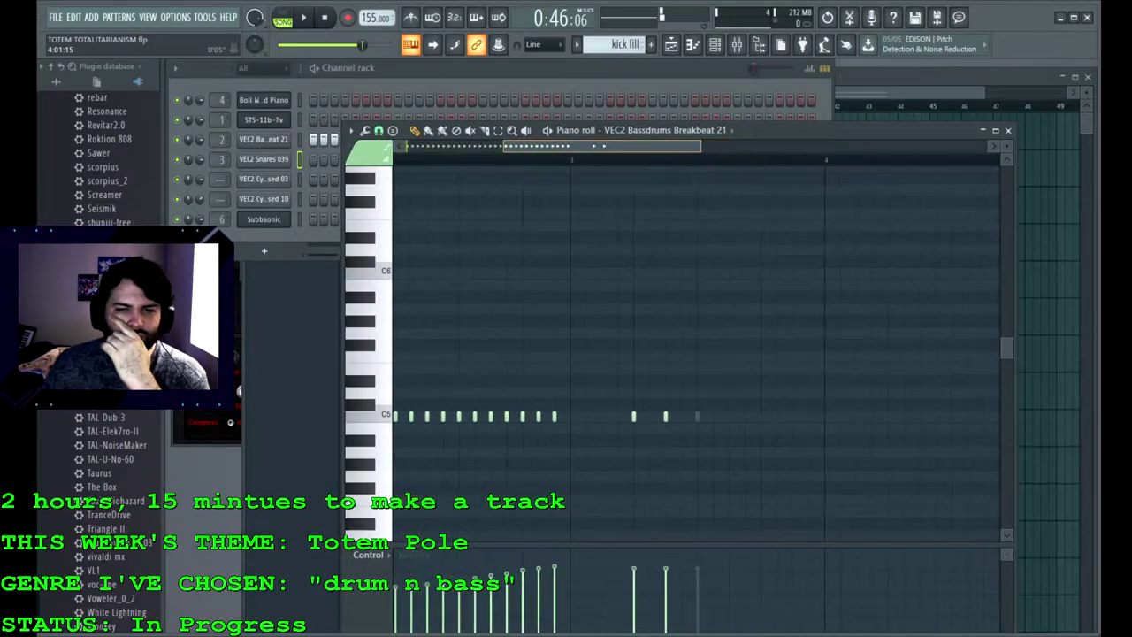
right_click(700, 416)
right_click(669, 416)
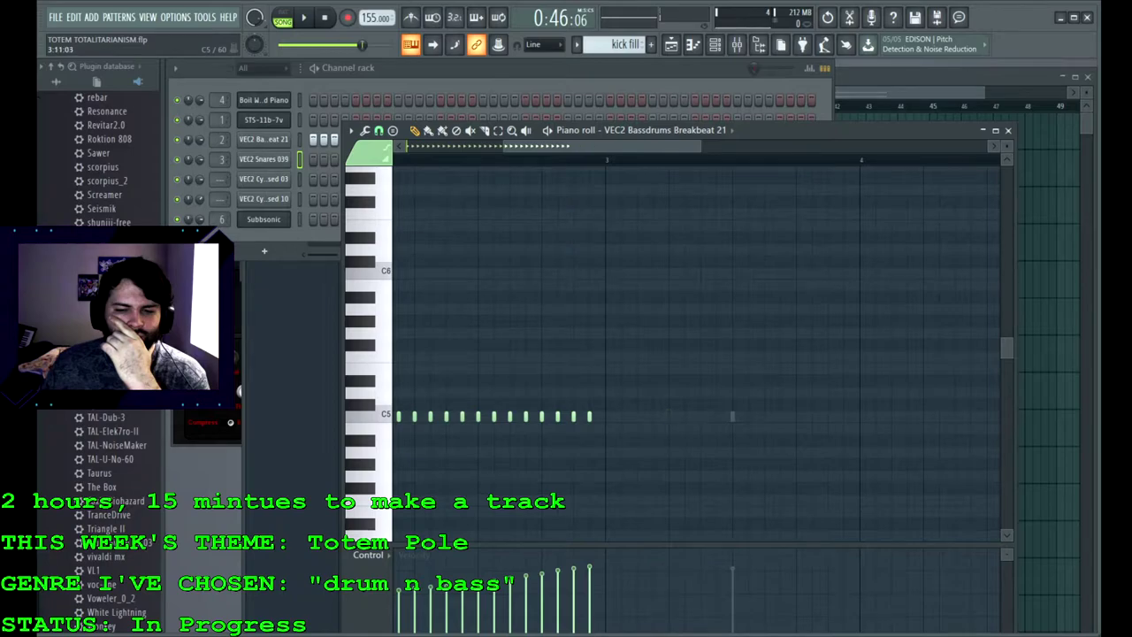
key(F5)
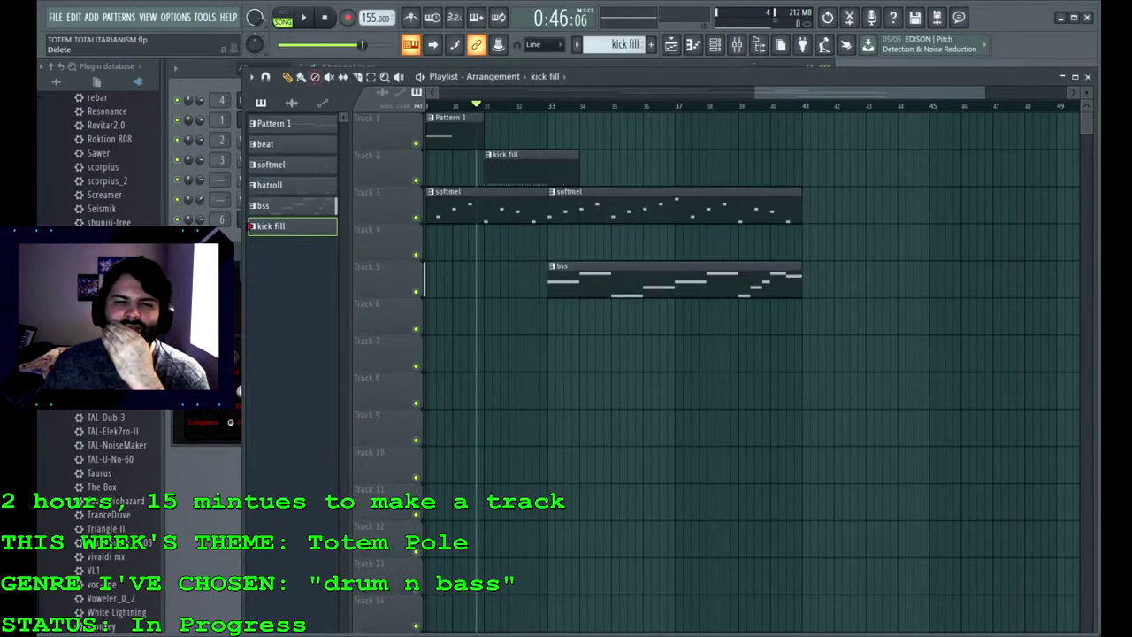
key(F6)
right_click(736, 159)
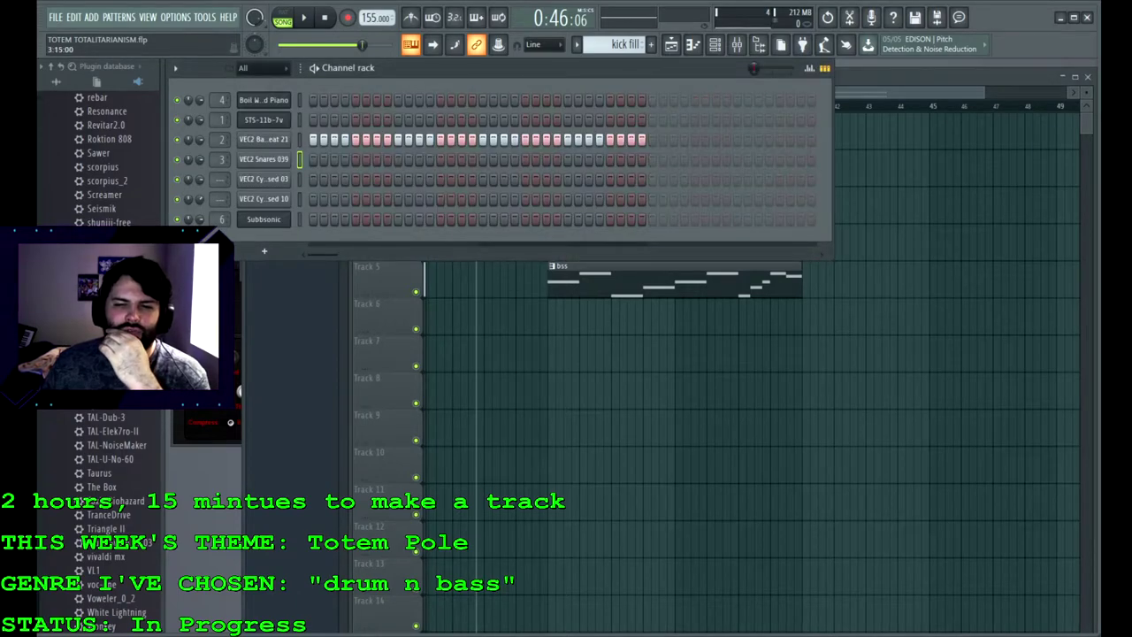
key(F5)
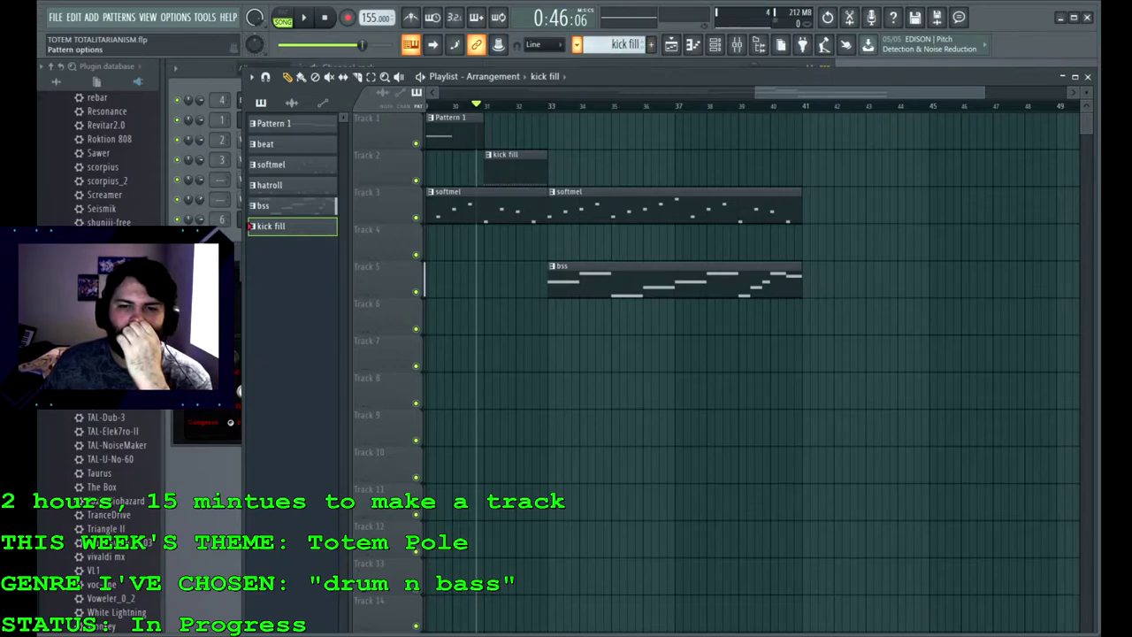
Step: Paint hatroll clips on Track 4 from bar 33 to bar 41 and move the kick fill clip from Track 2 to Track 6
scroll(577, 44, up, 2)
click(301, 77)
drag(559, 242, 786, 242)
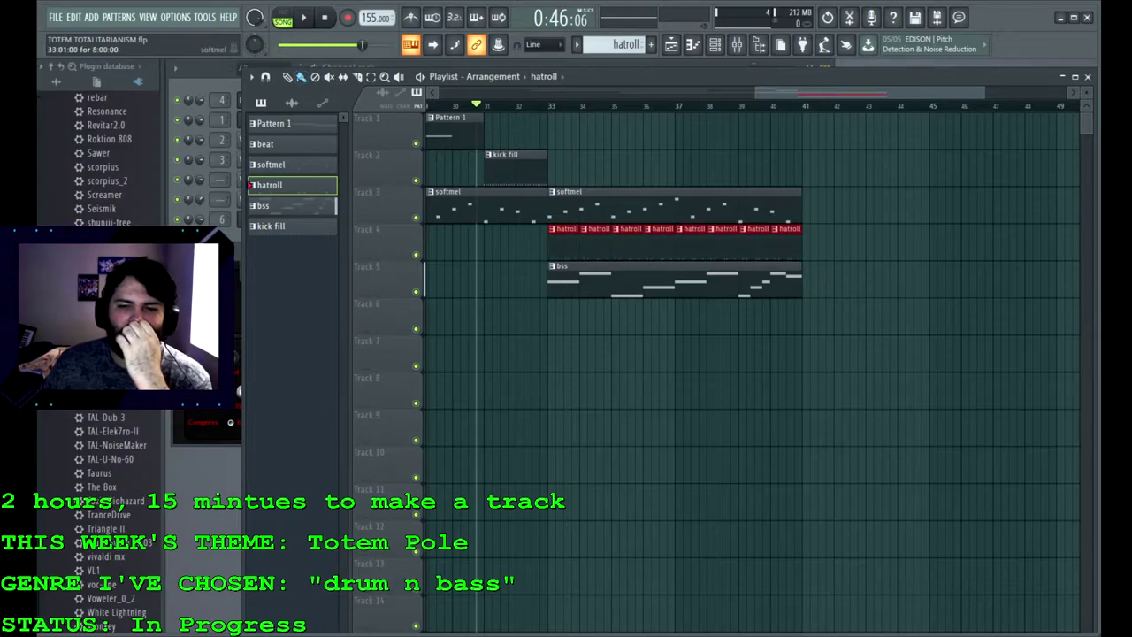
drag(515, 168, 515, 316)
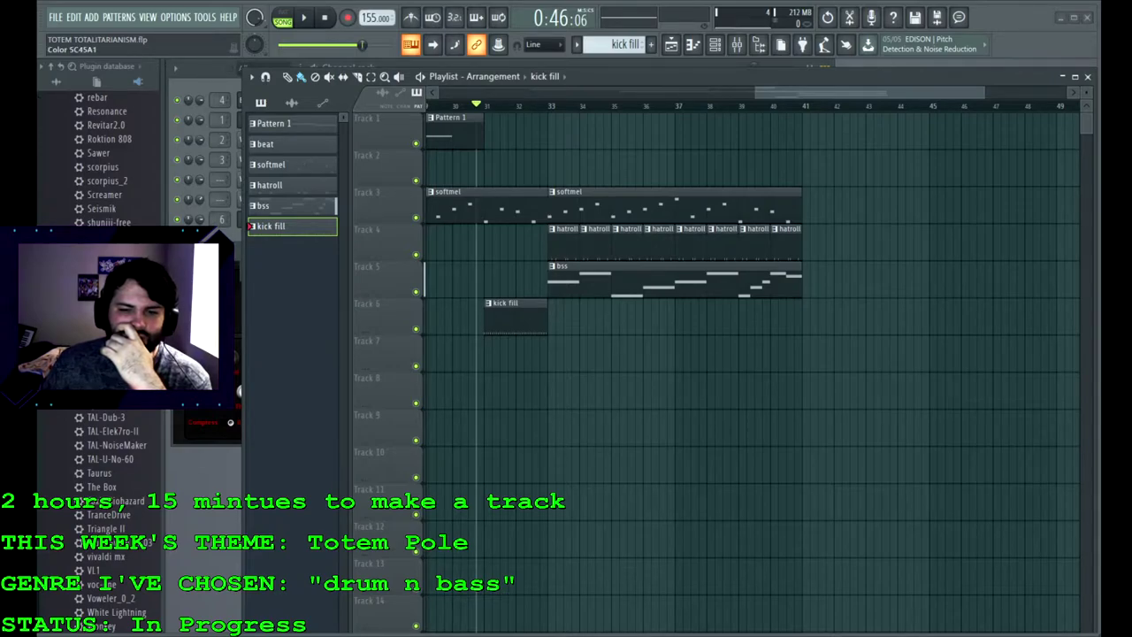
Step: Recolor the patterns: kick fill pink, softmel teal, hatroll yellow and bss purple
key(Return)
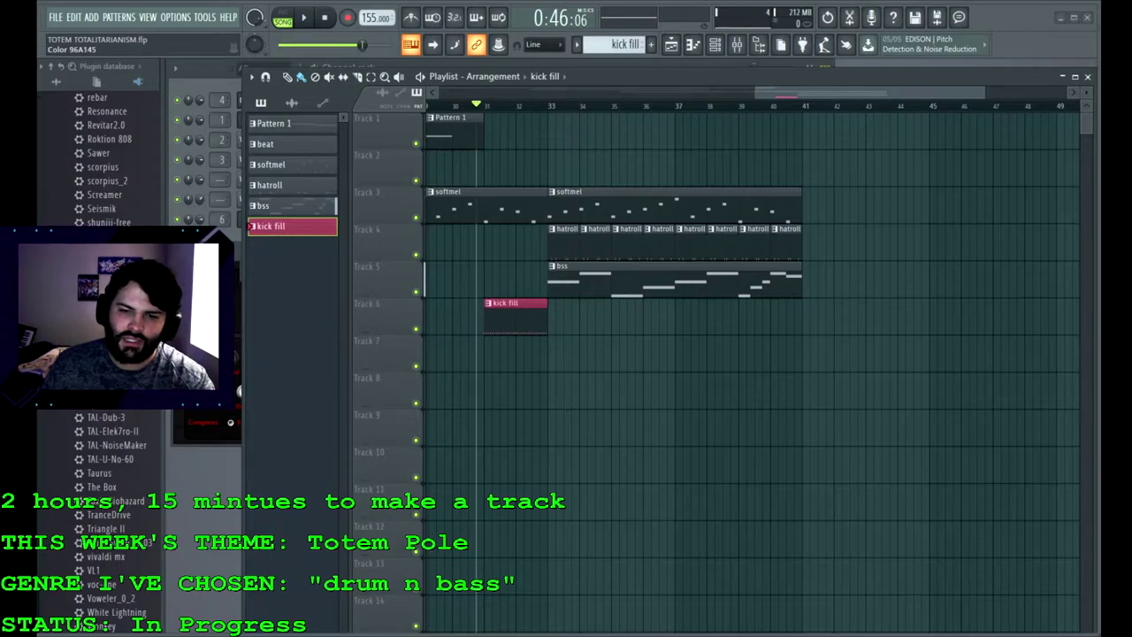
key(Return)
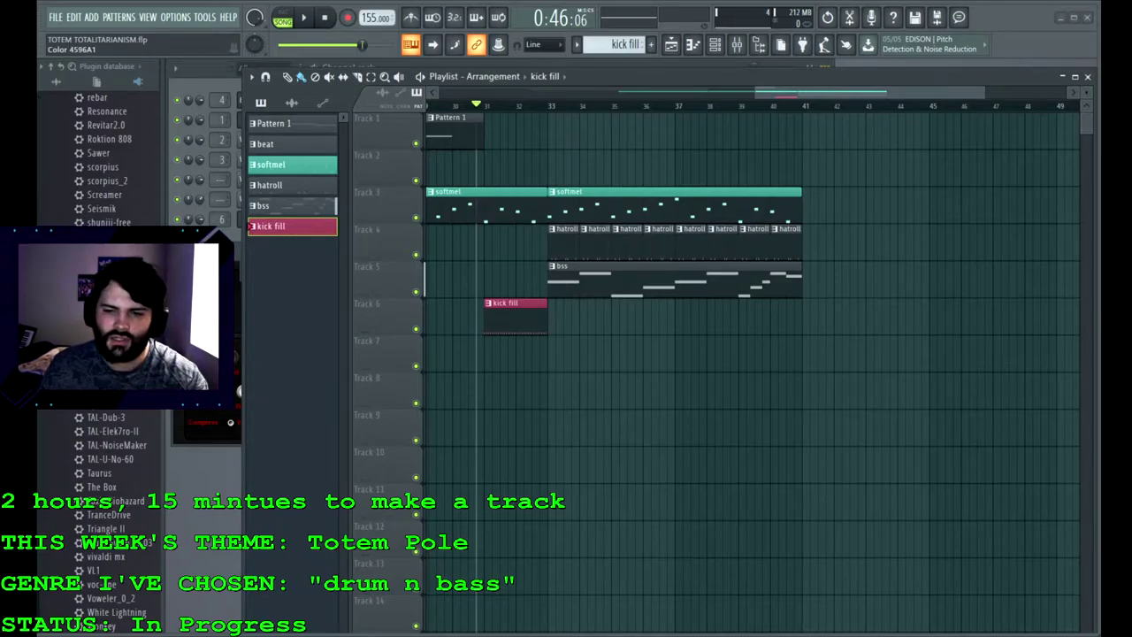
key(Return)
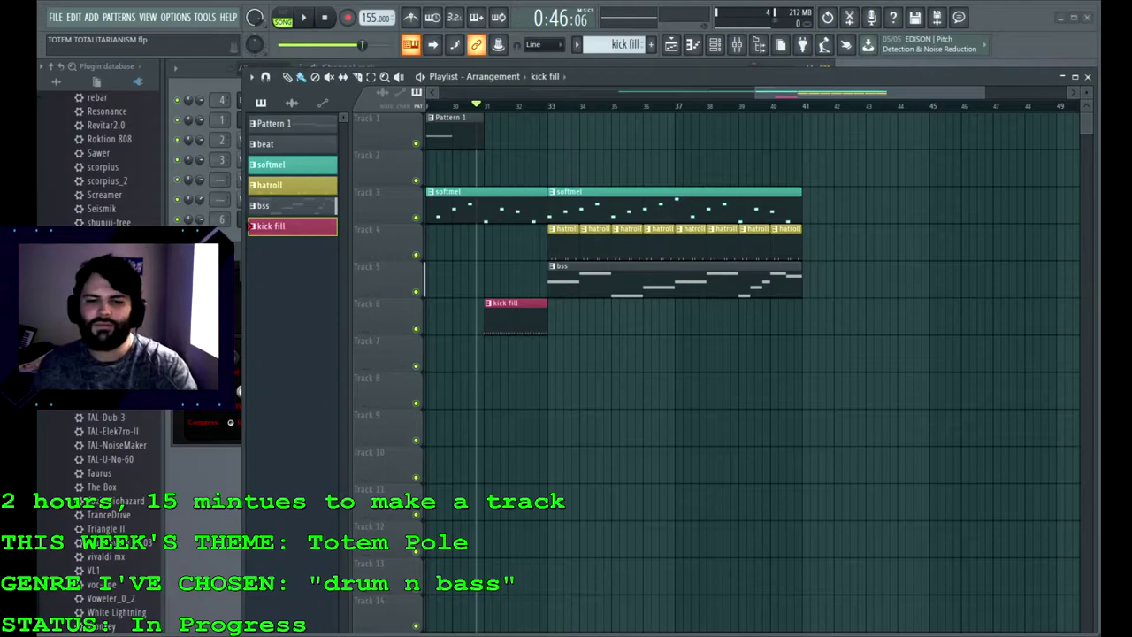
key(Return)
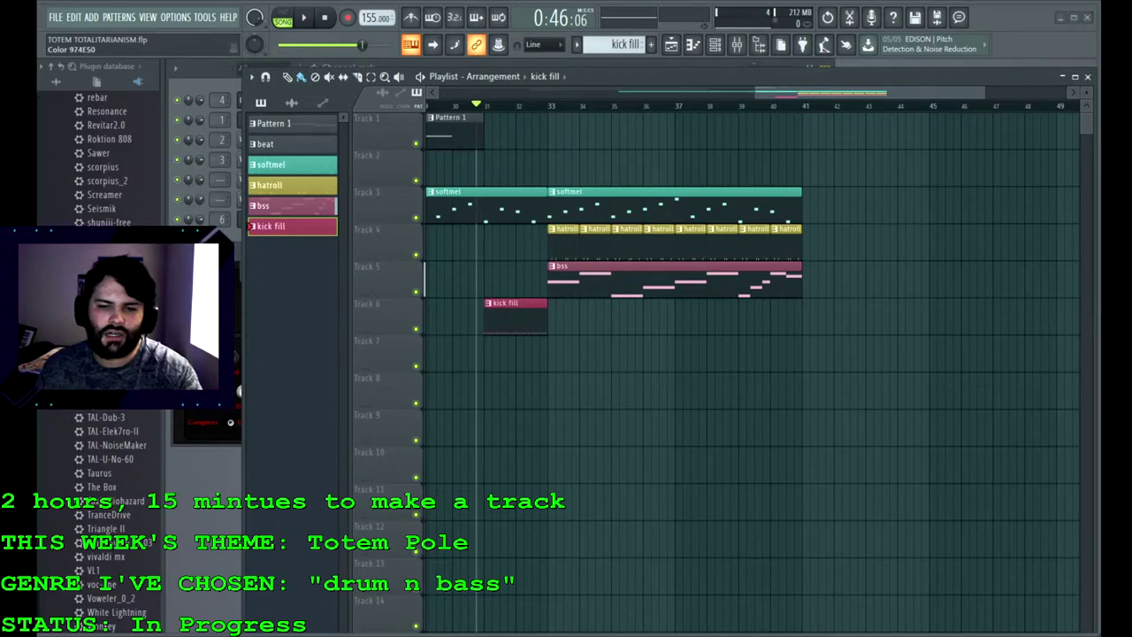
key(Return)
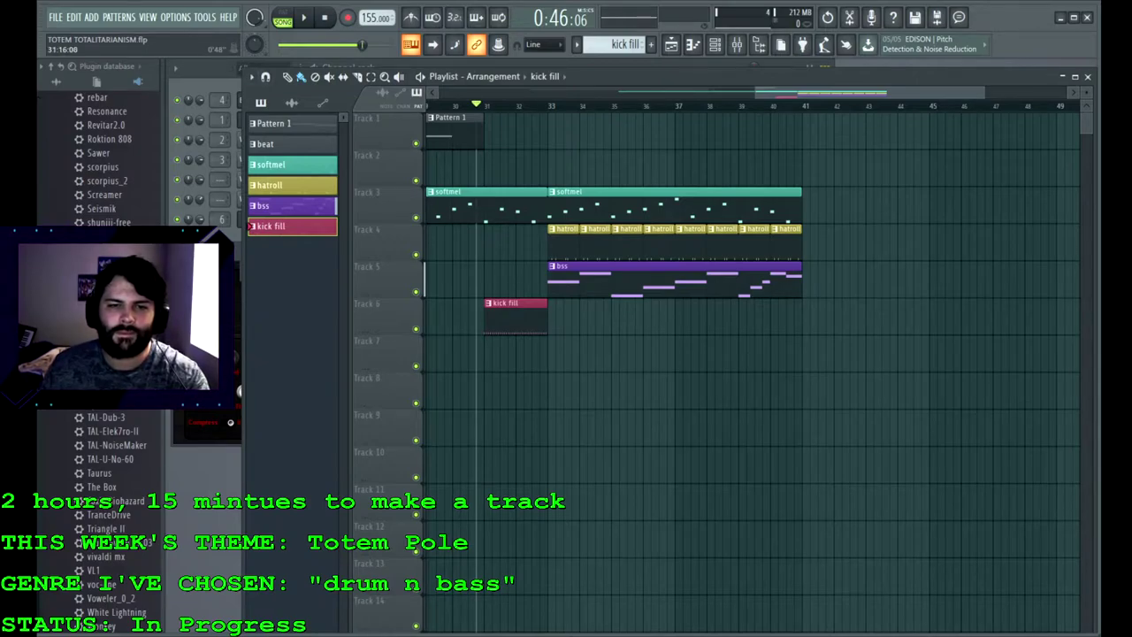
Step: Place two consecutive Pattern 1 clips on Track 1 from bar 33 to bar 41
drag(822, 92, 728, 92)
click(721, 124)
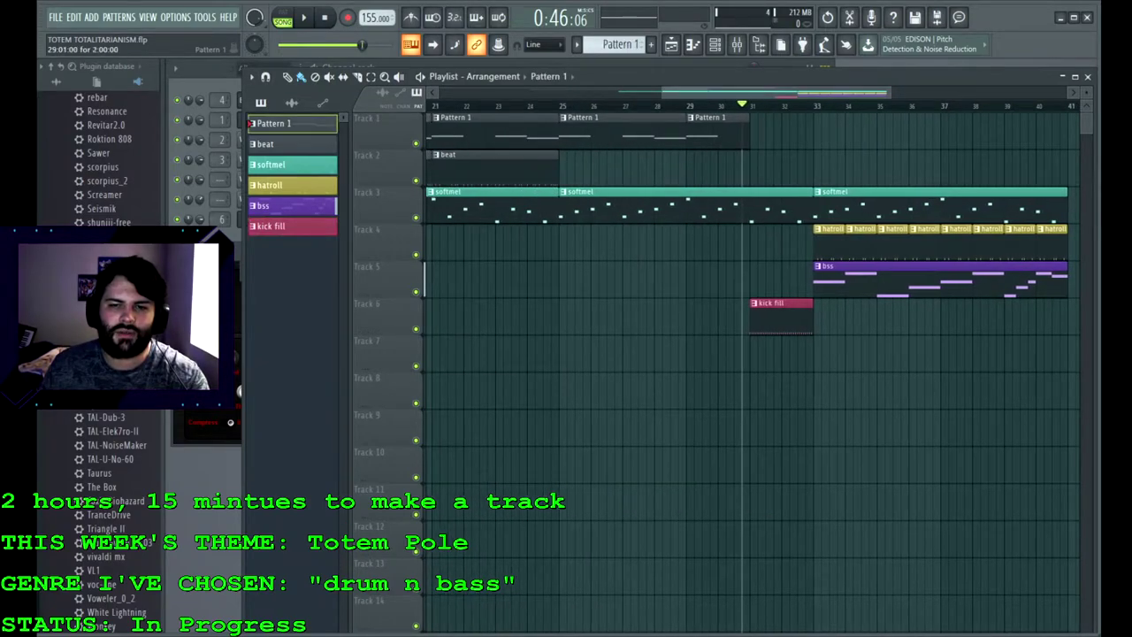
drag(818, 133, 955, 133)
click(853, 105)
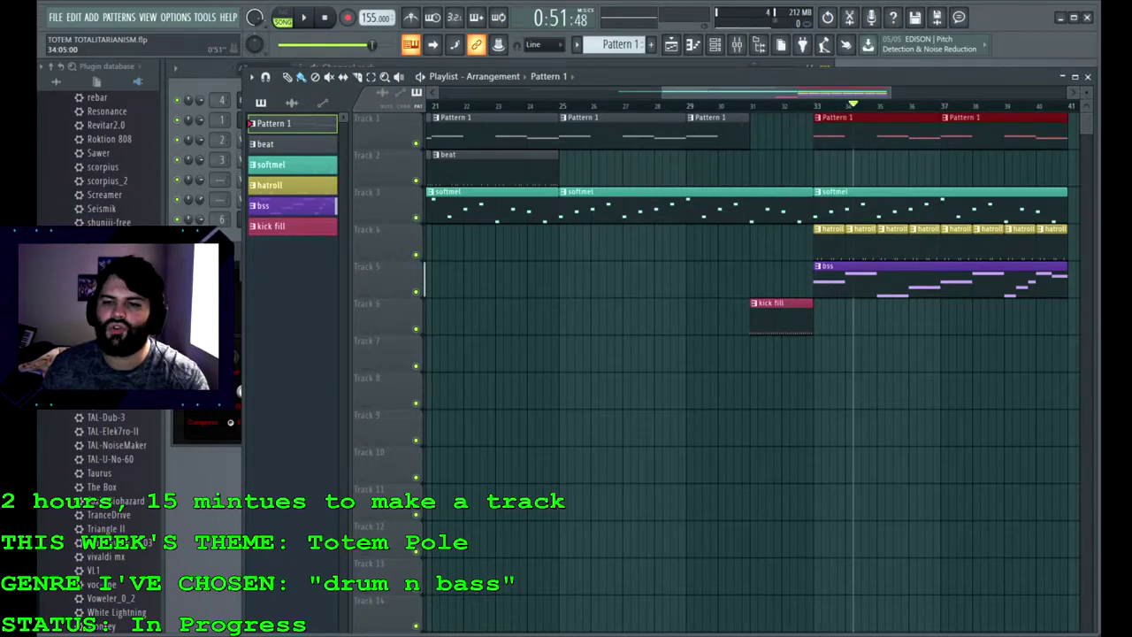
Step: Place a beat clip on Track 2 at bar 33 and recolor the beat pattern dark red
scroll(752, 353, right, 1)
click(266, 144)
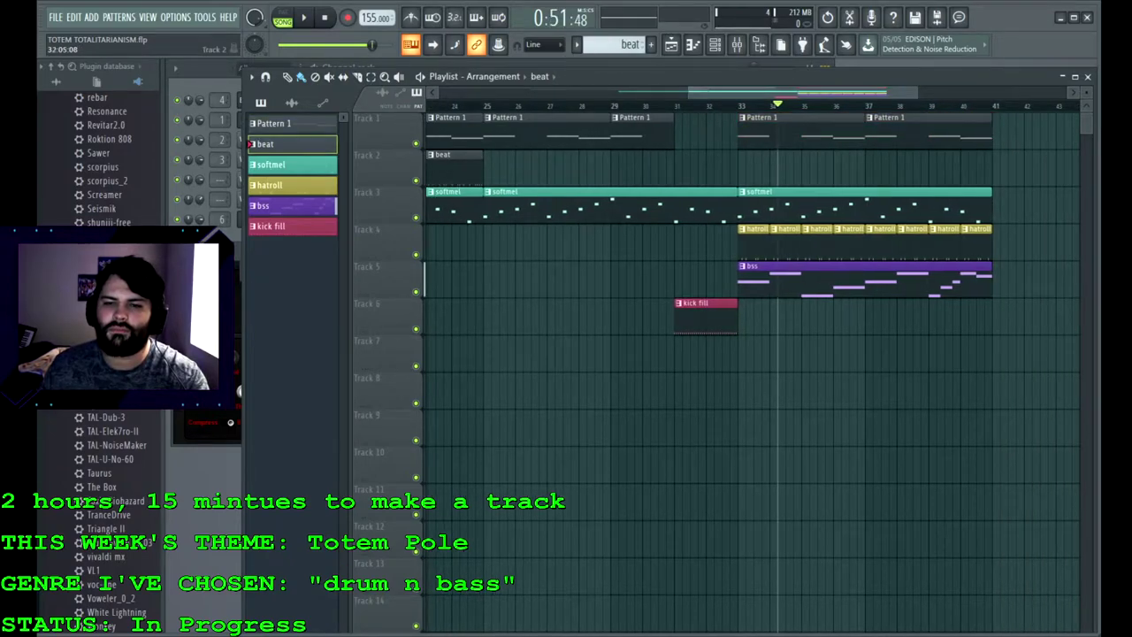
click(742, 164)
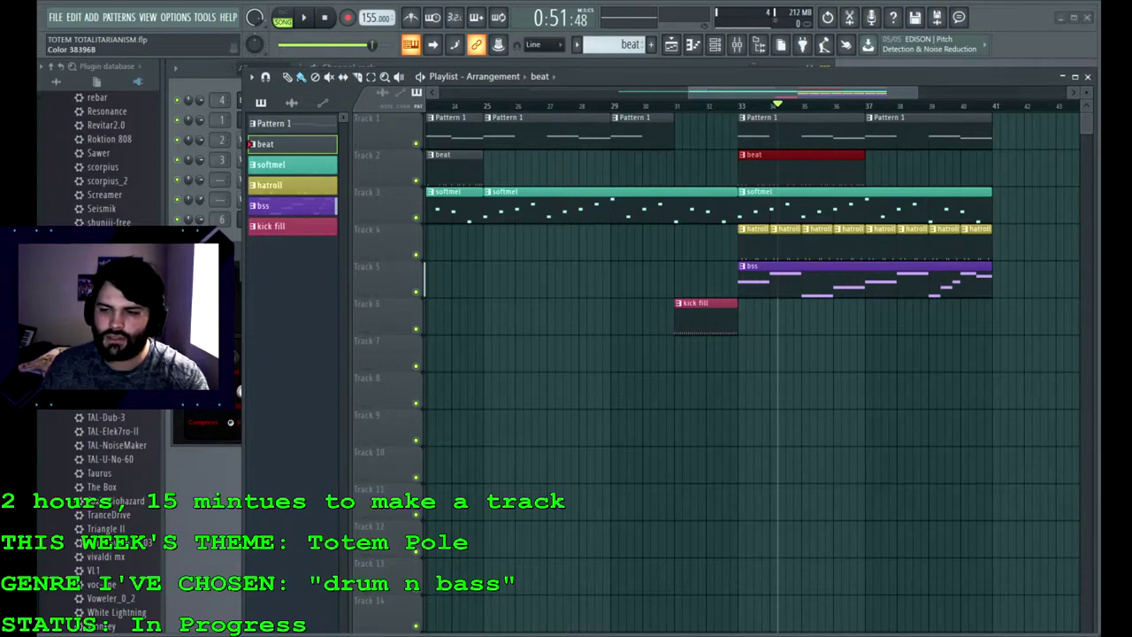
key(Return)
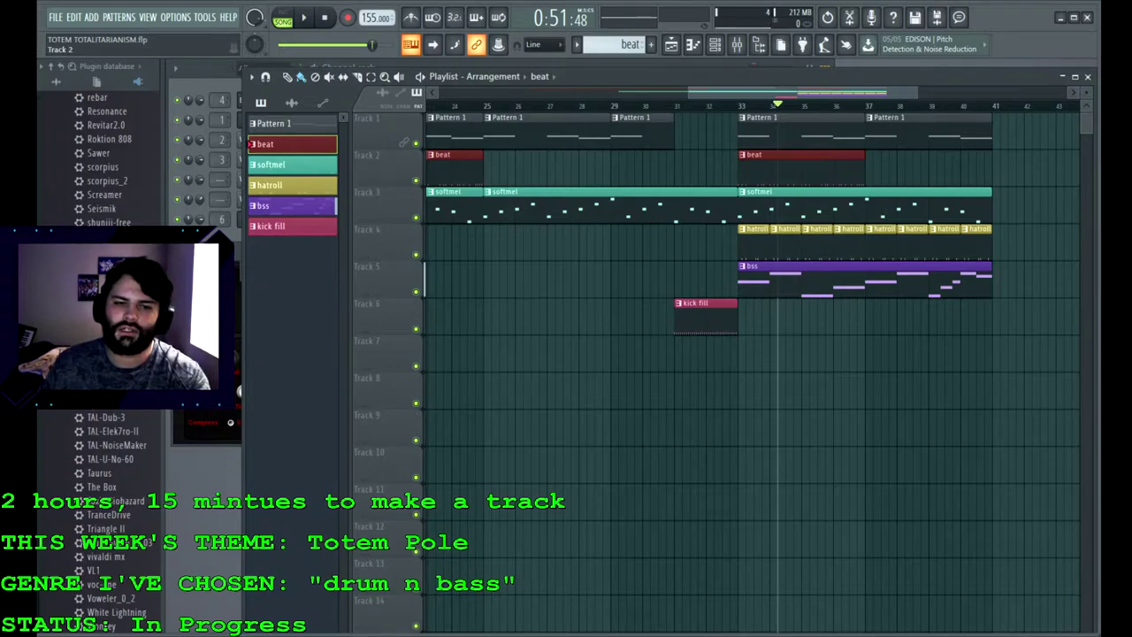
Step: Link Tracks 2 to 6 to their content so they take the names and colors of beat, softmel, hatroll, bss and kick fill
click(389, 240)
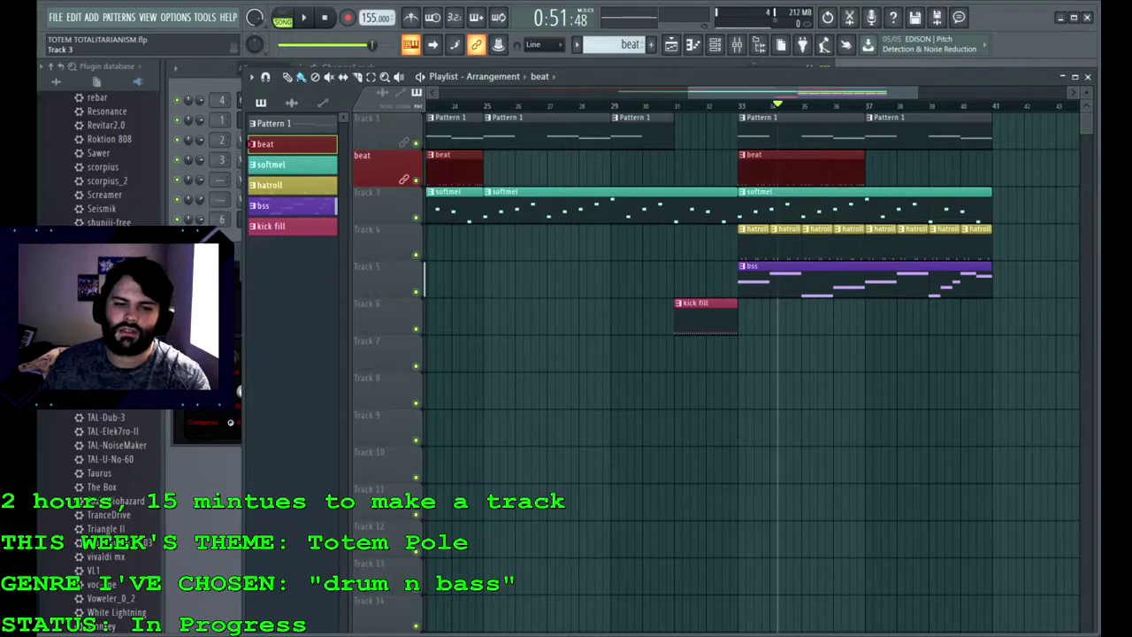
click(404, 216)
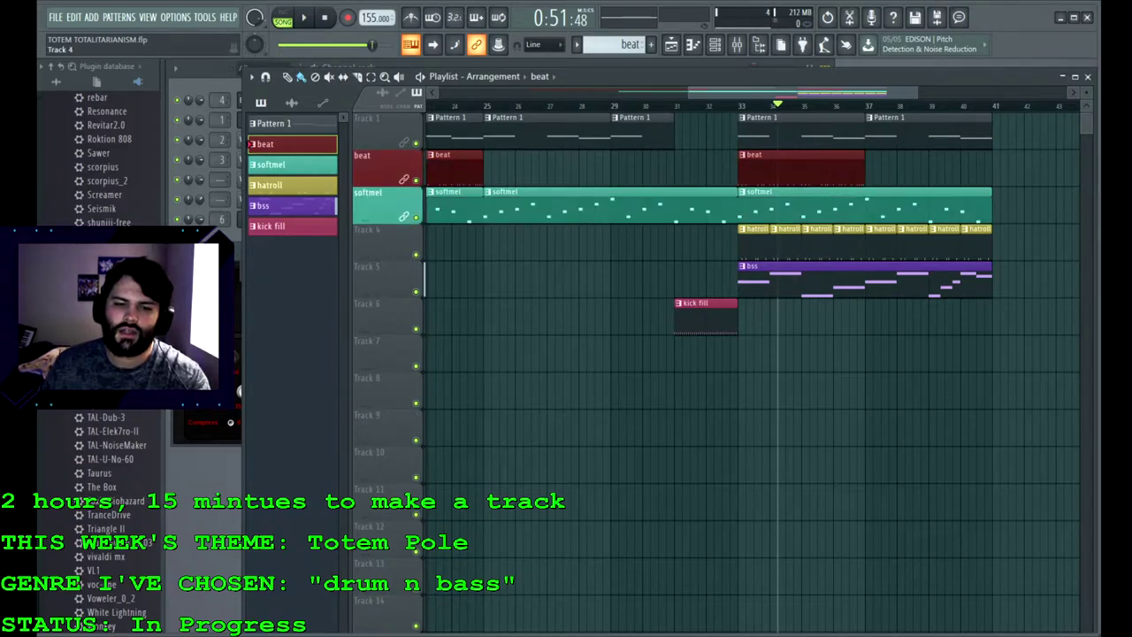
click(404, 253)
click(404, 291)
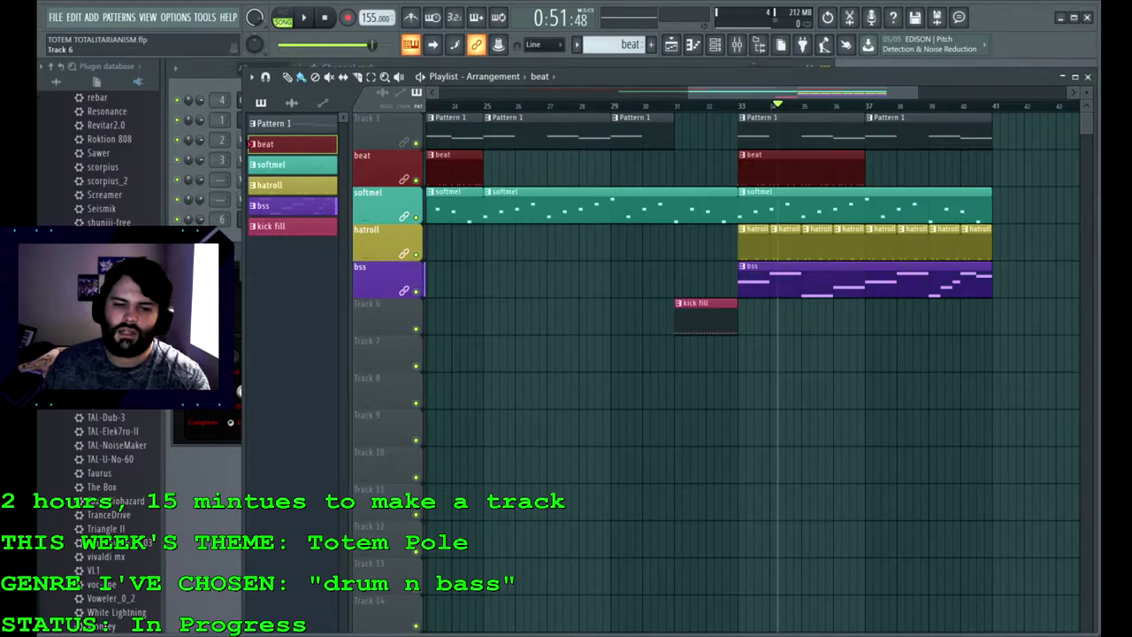
click(404, 328)
Step: Play the song from just before bar 31 to hear the kick fill lead into the drop at bar 33
scroll(751, 380, right, 2)
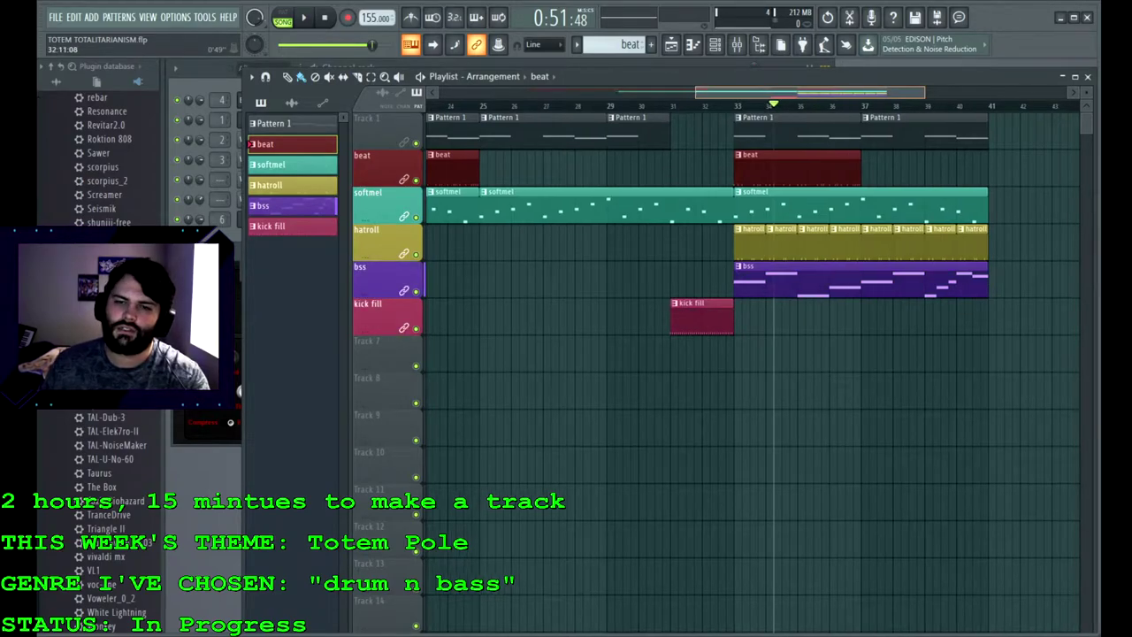
drag(640, 105, 616, 105)
key(space)
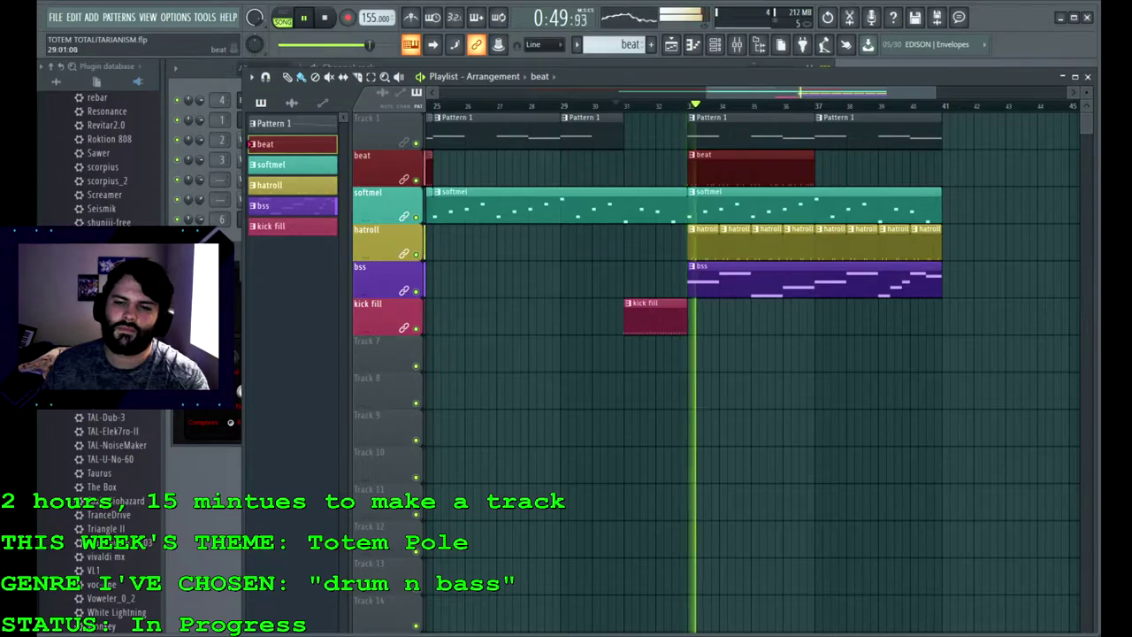
key(space)
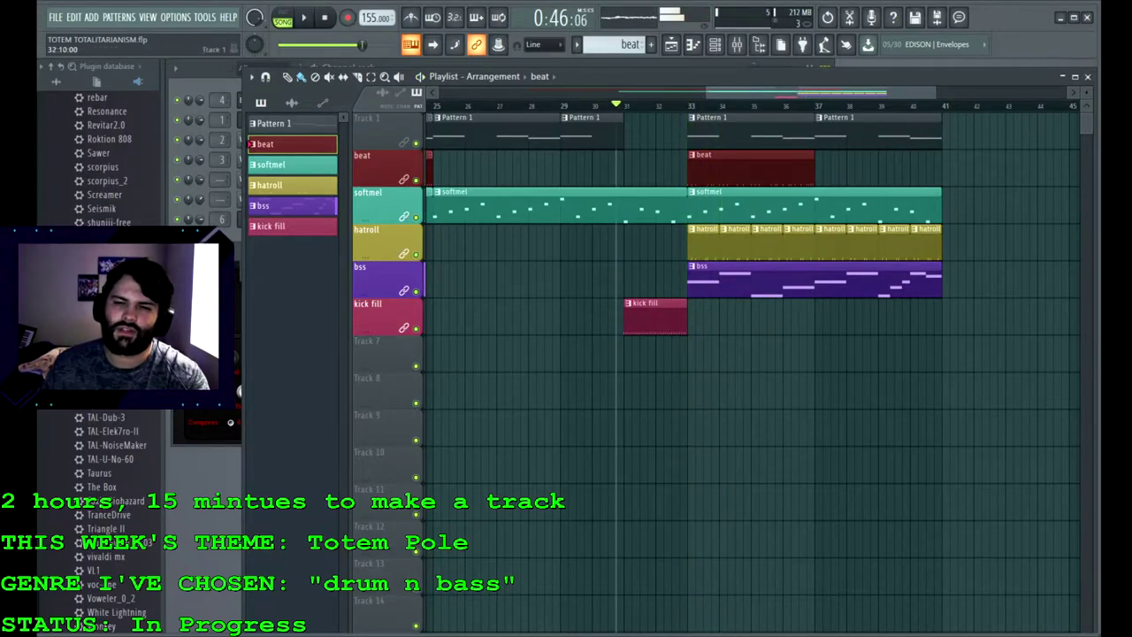
key(space)
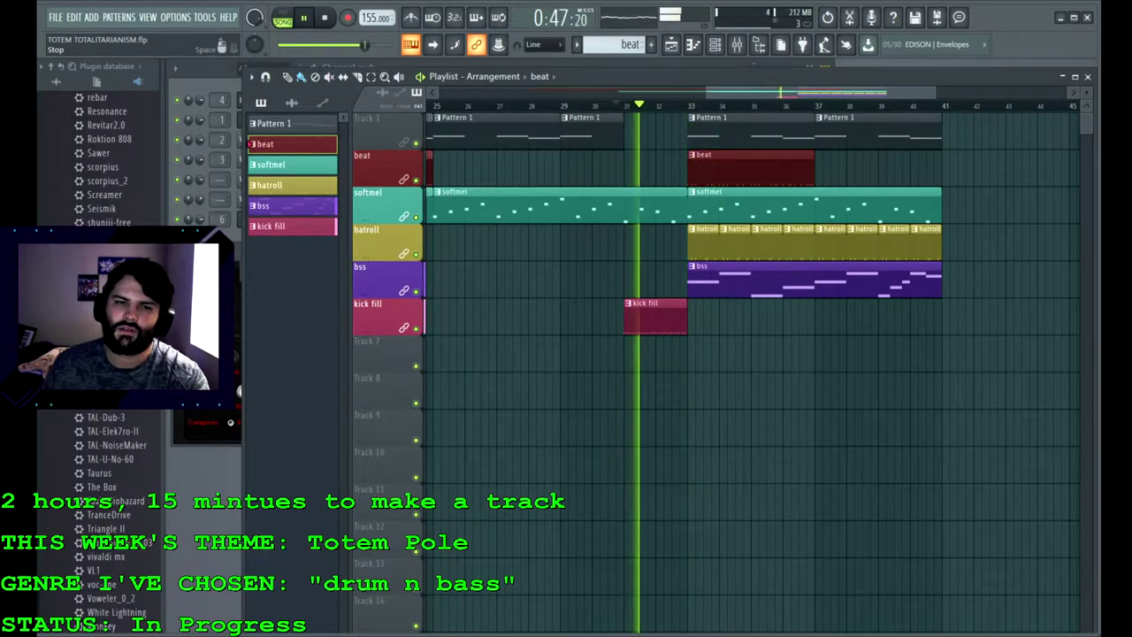
key(space)
Step: Open the kick fill pattern and redraw its bass drum velocities as a lower rising ramp up to the last hit
double_click(636, 318)
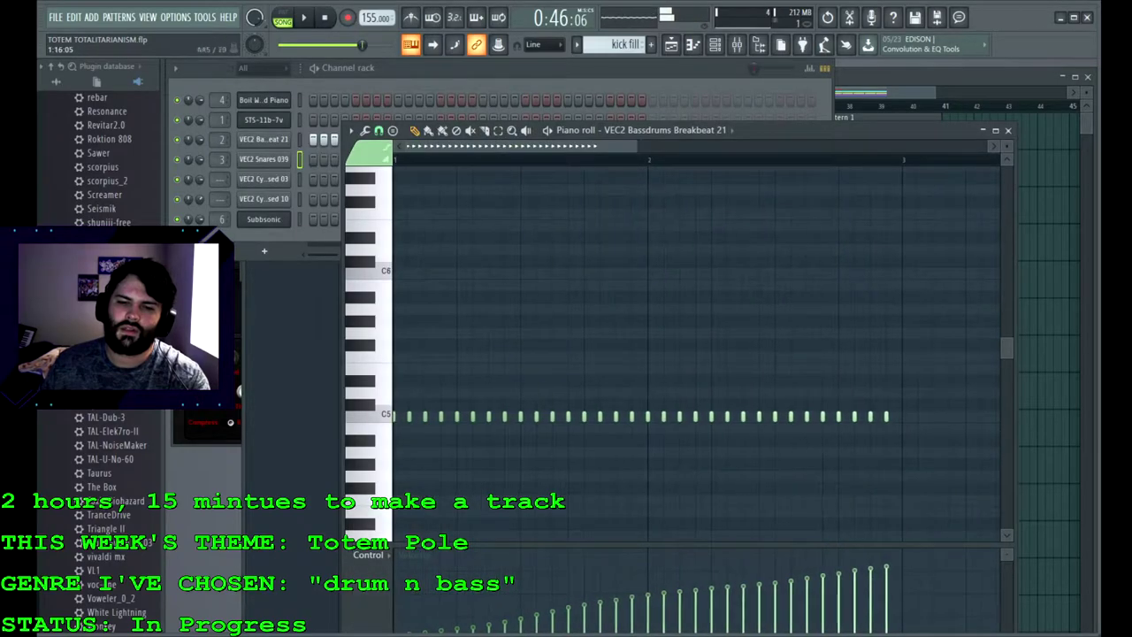
key(F6)
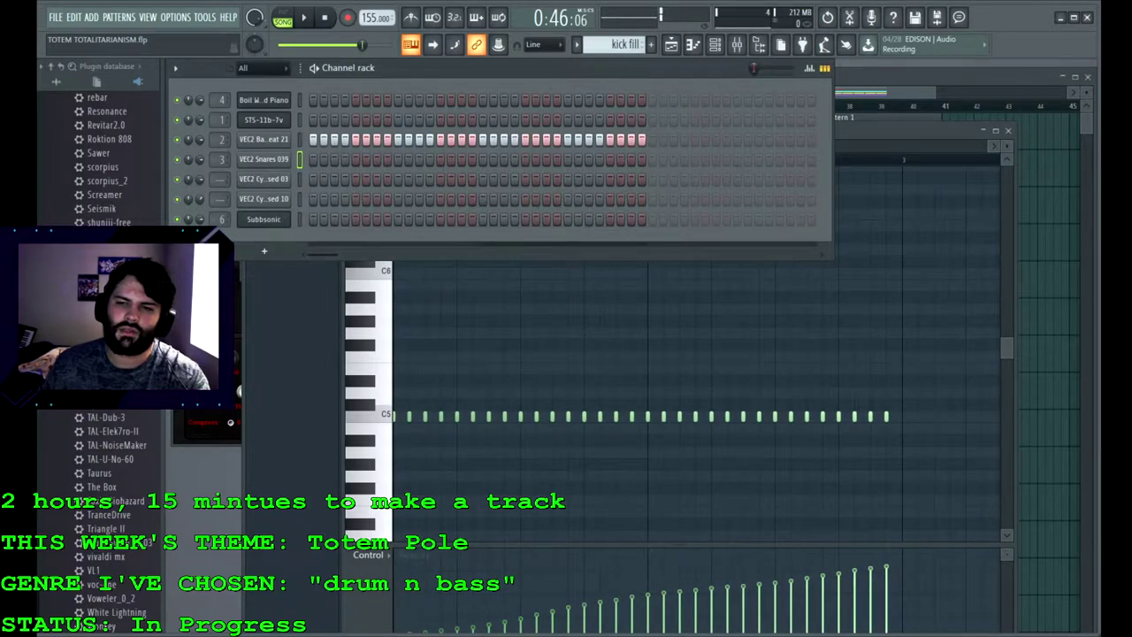
key(F7)
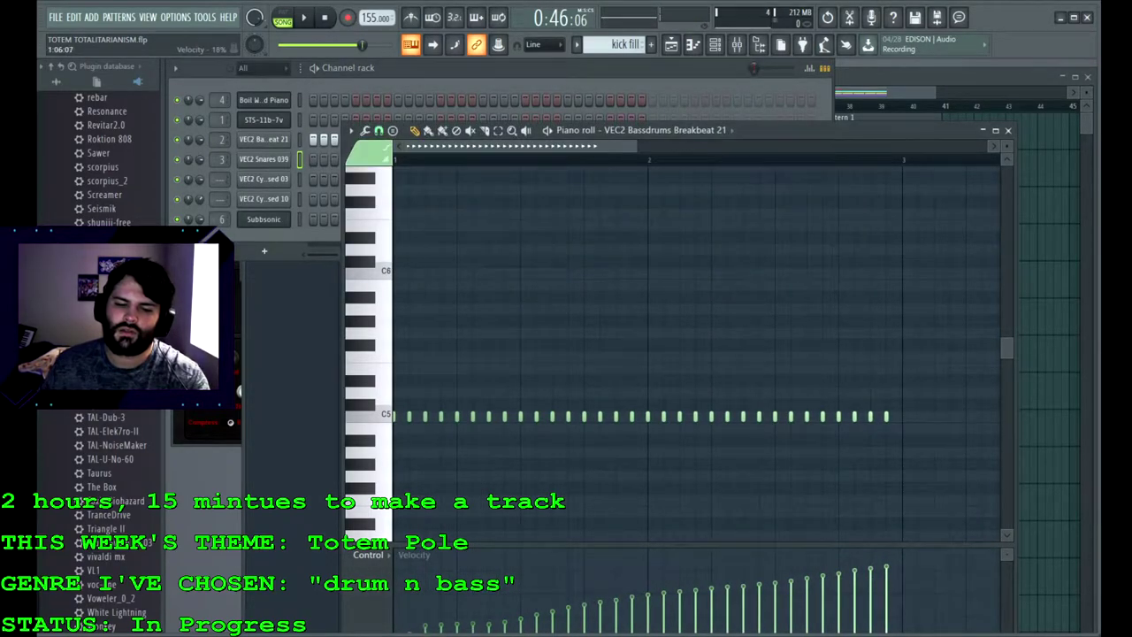
drag(531, 621, 888, 573)
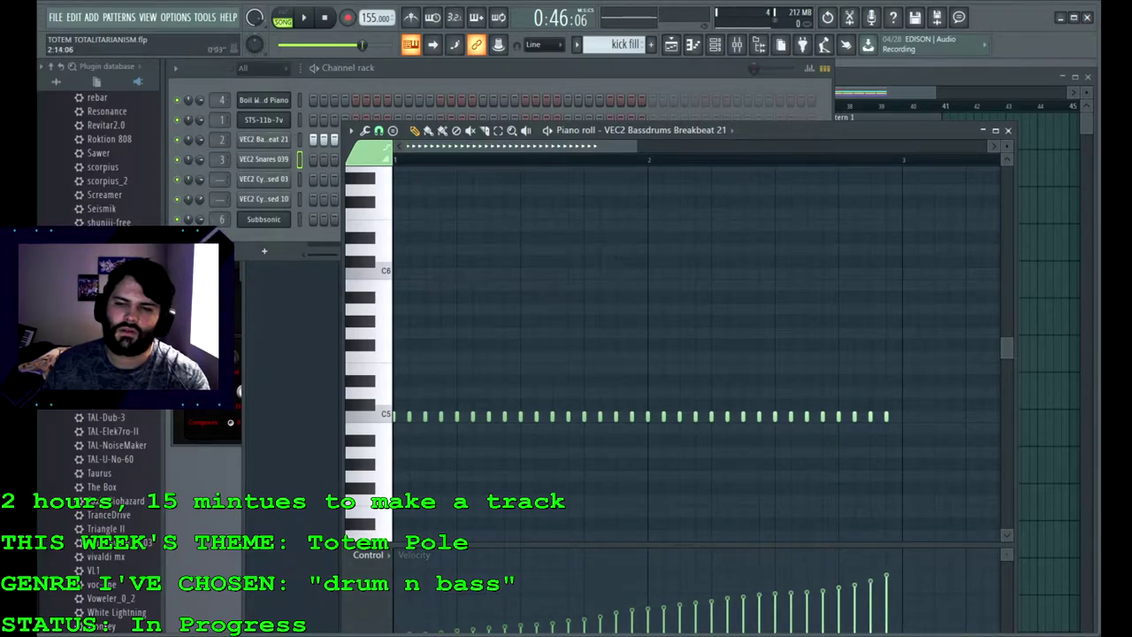
Step: Play the song from just before bar 31 to check the kick fill with its softened velocity ramp
key(F6)
key(F5)
key(space)
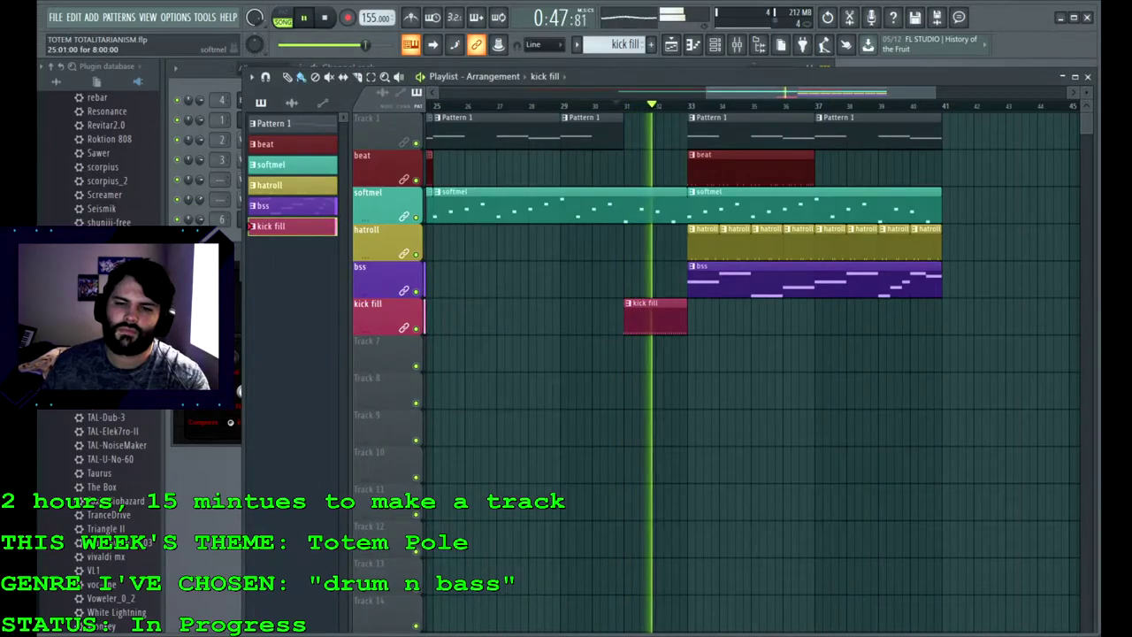
key(space)
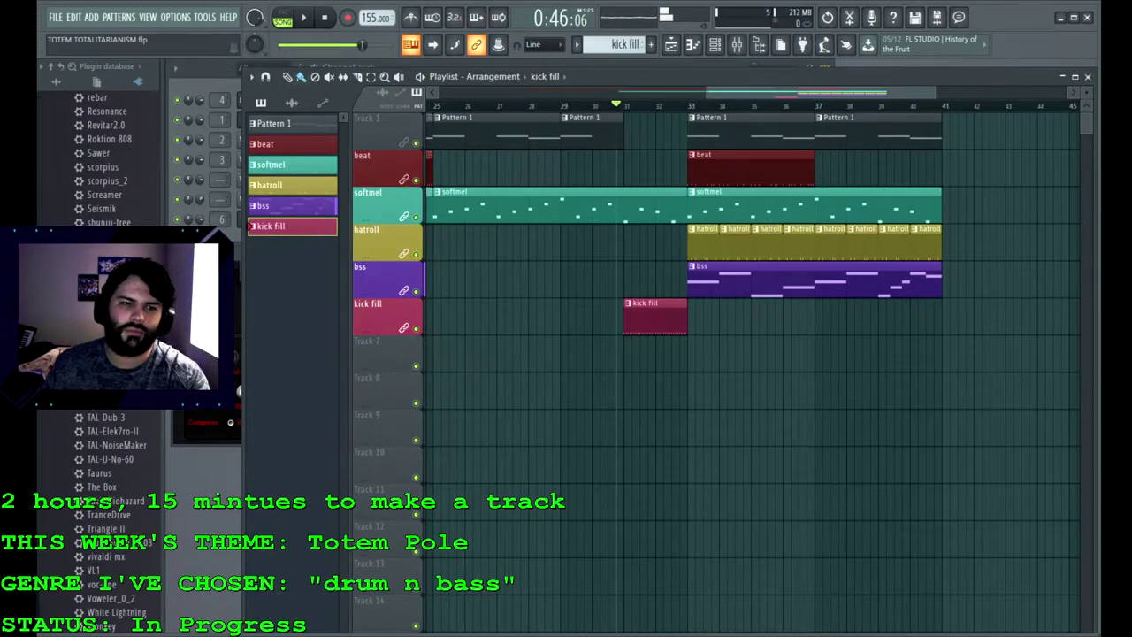
Step: Remove the bass drum hits on steps 26 to 32 of the kick fill pattern and audition the pattern alone
key(F6)
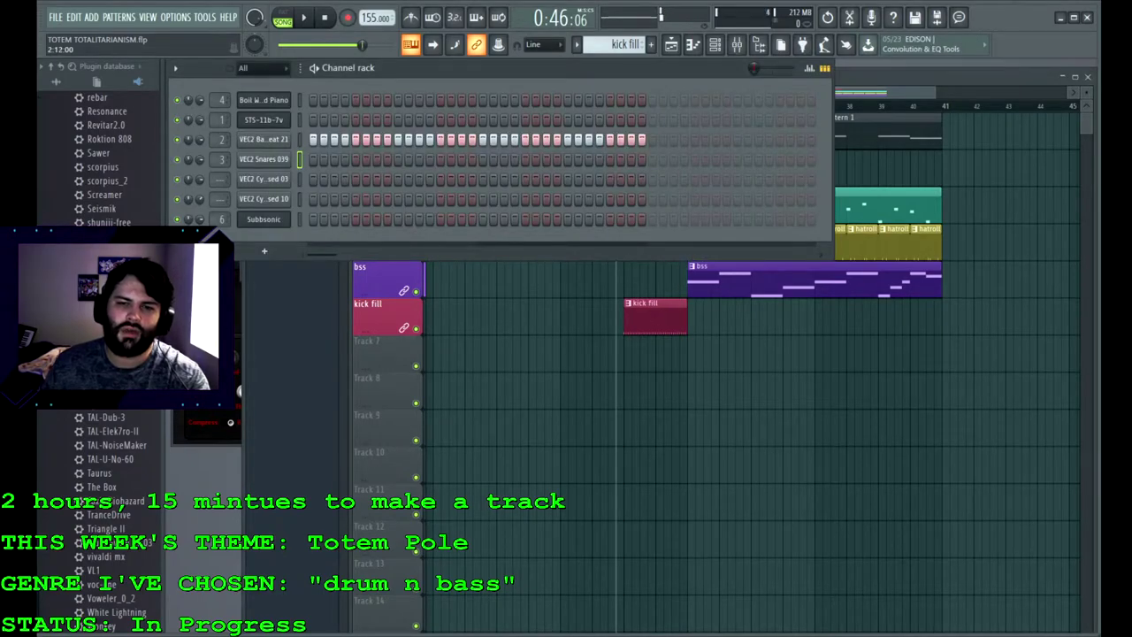
drag(642, 140, 589, 140)
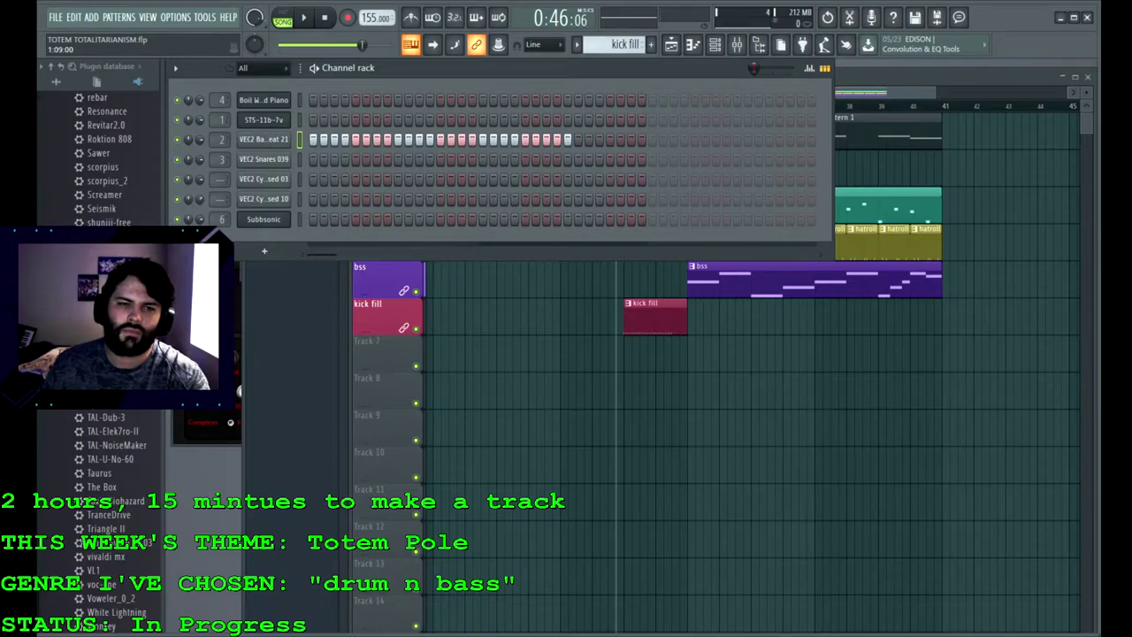
click(283, 17)
click(304, 18)
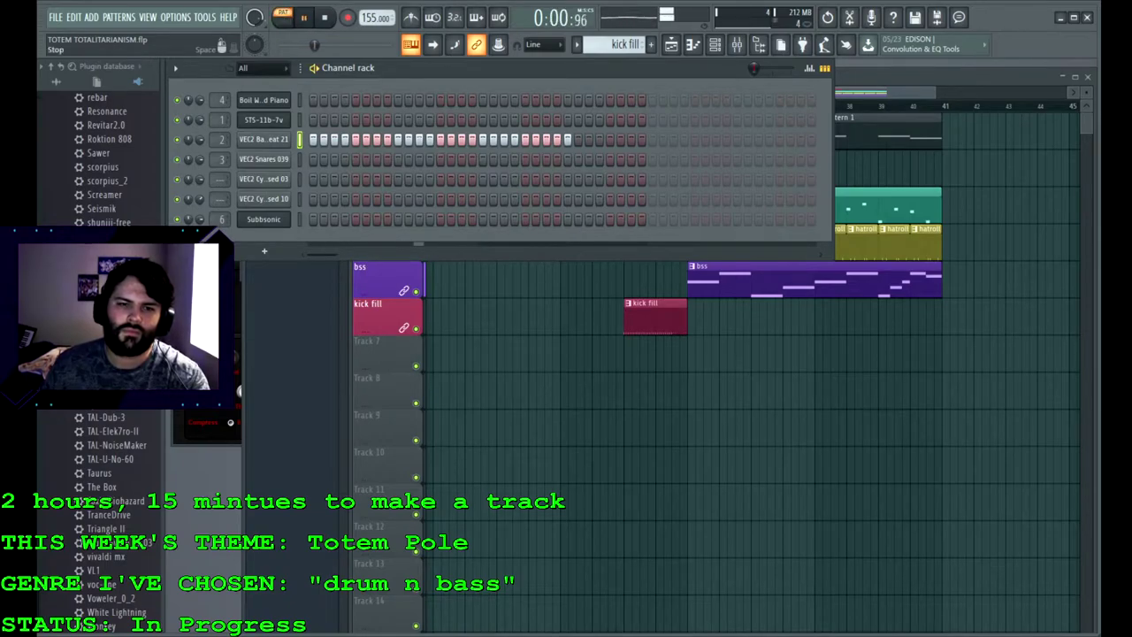
key(space)
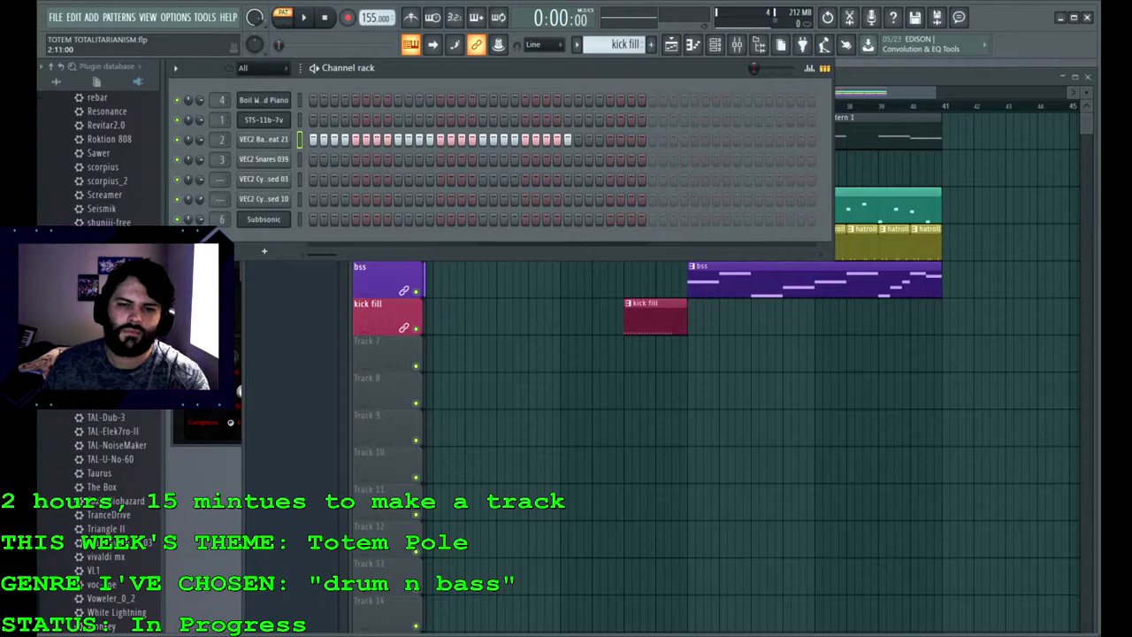
Step: Add bass drum hits on steps 27, 29 and 31 and a snare on step 31 of kick fill, and audition it
click(631, 159)
click(578, 140)
click(589, 159)
click(588, 159)
click(587, 138)
click(630, 139)
click(609, 139)
key(space)
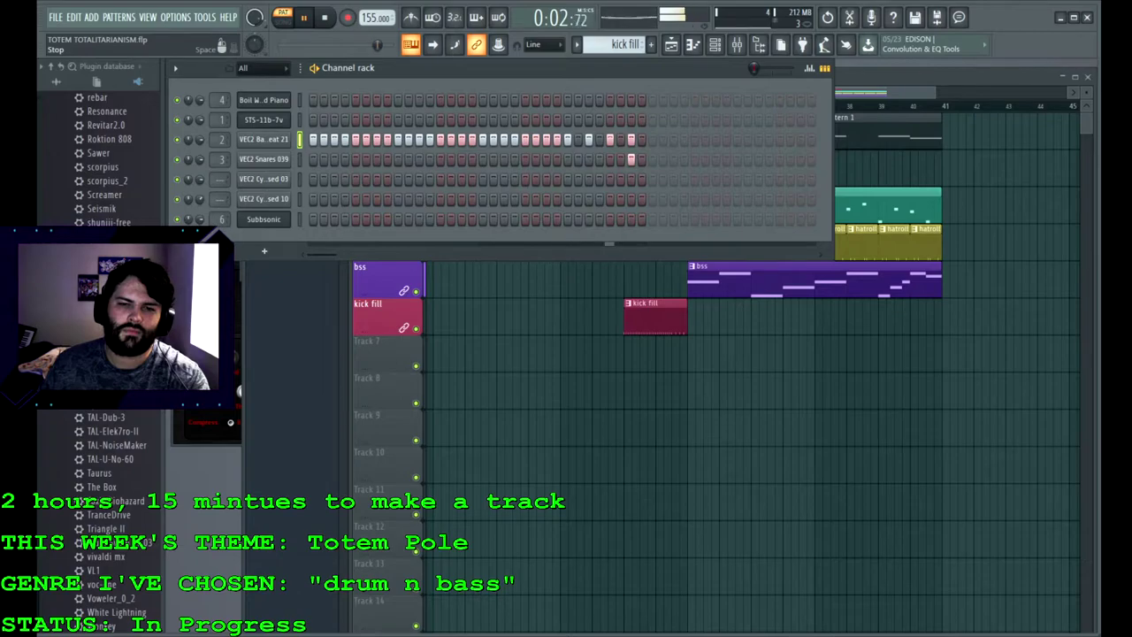
Step: Play the full song into the drop and place a second beat clip at bar 37 on the beat track
click(283, 18)
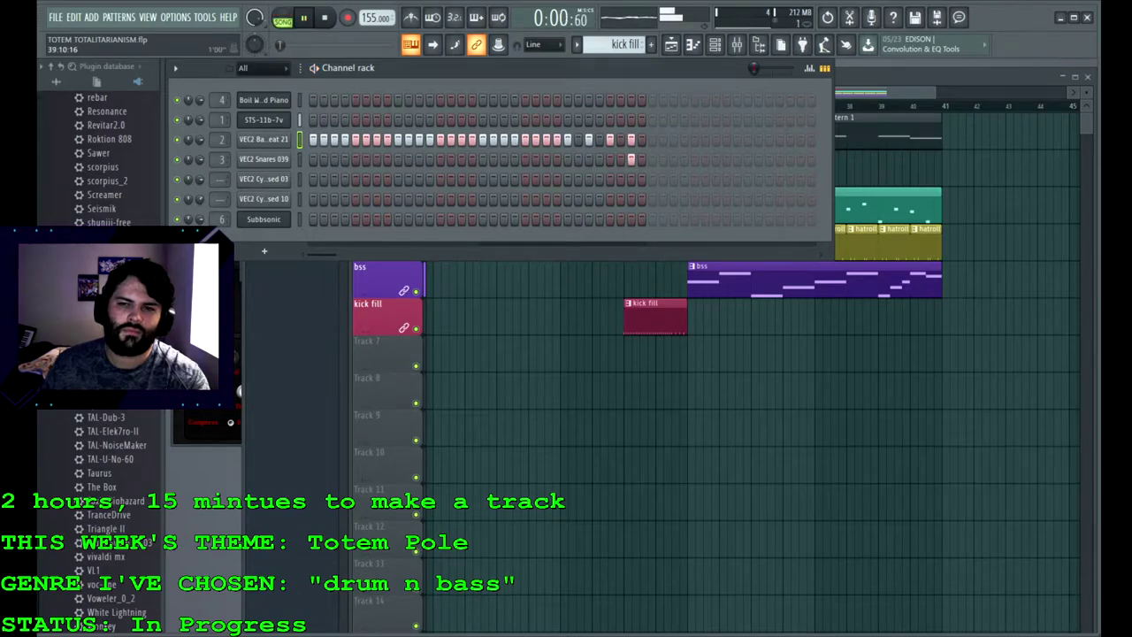
key(F5)
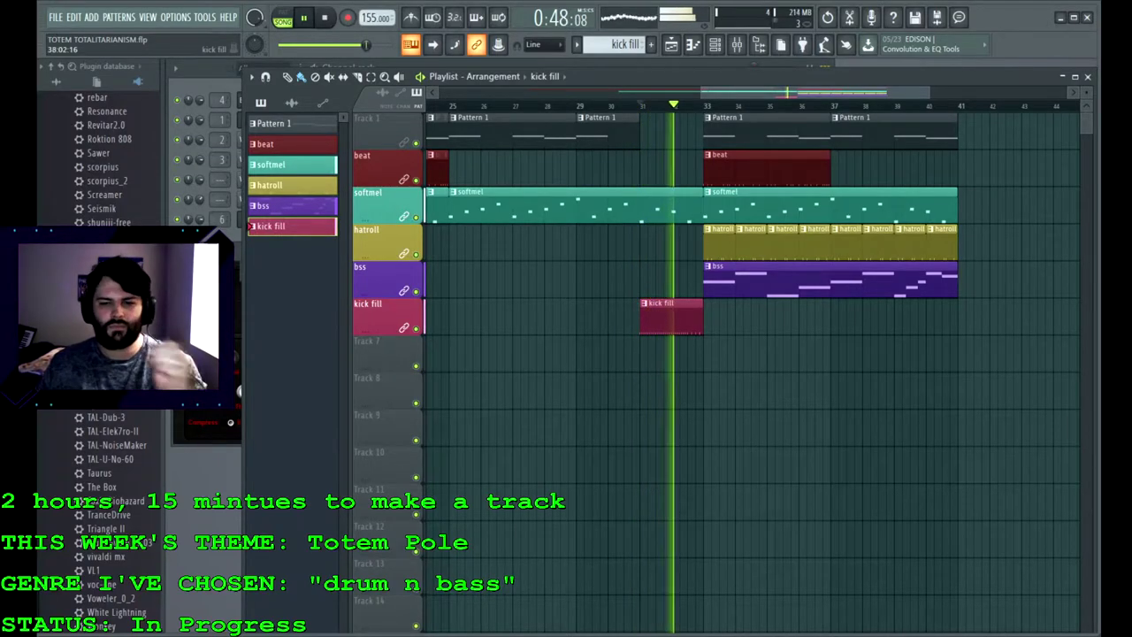
mouse_move(748, 168)
mouse_down()
mouse_move(883, 168)
mouse_move(872, 168)
mouse_up()
drag(848, 92, 879, 92)
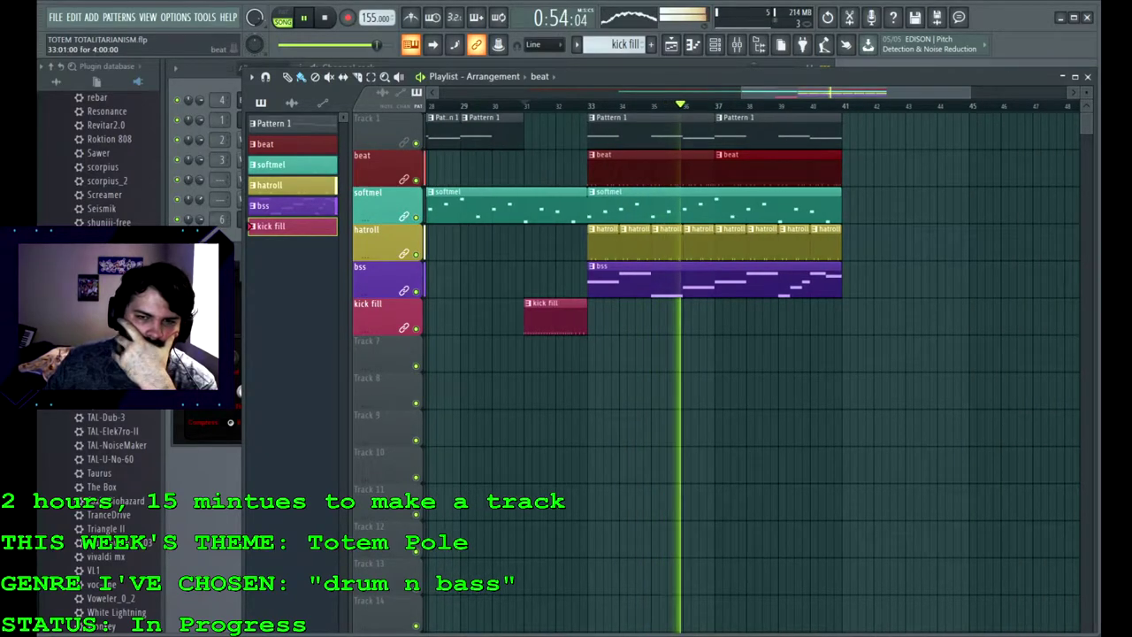
Step: Make the beat clip at bar 33 unique as beat #2 and loop playback over bars 33 to 41
click(592, 155)
click(632, 239)
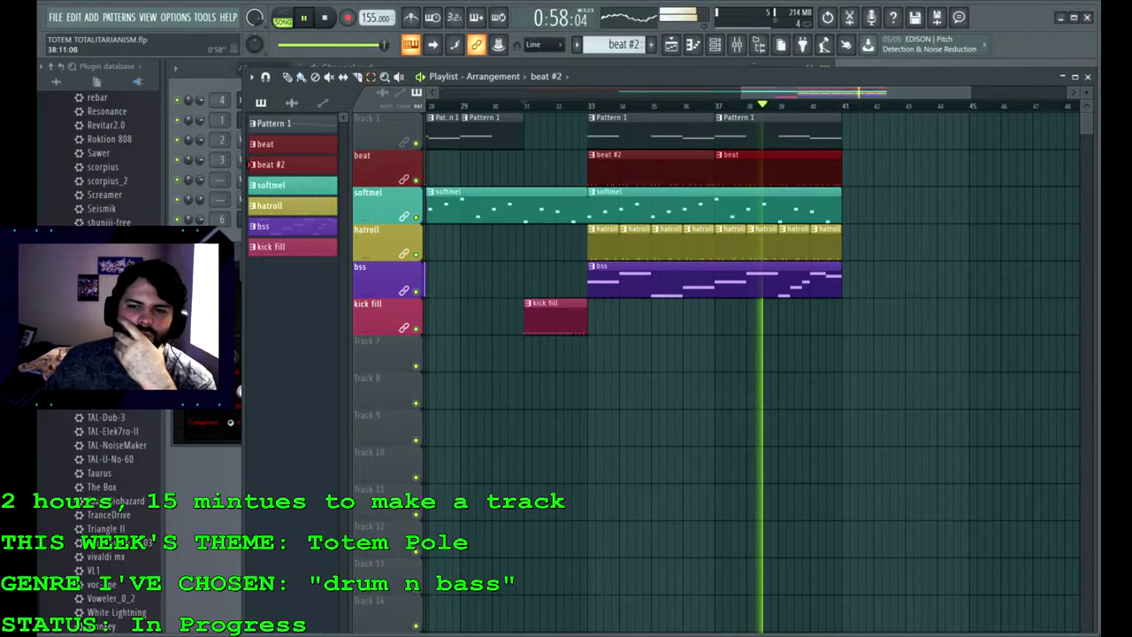
drag(842, 106, 588, 106)
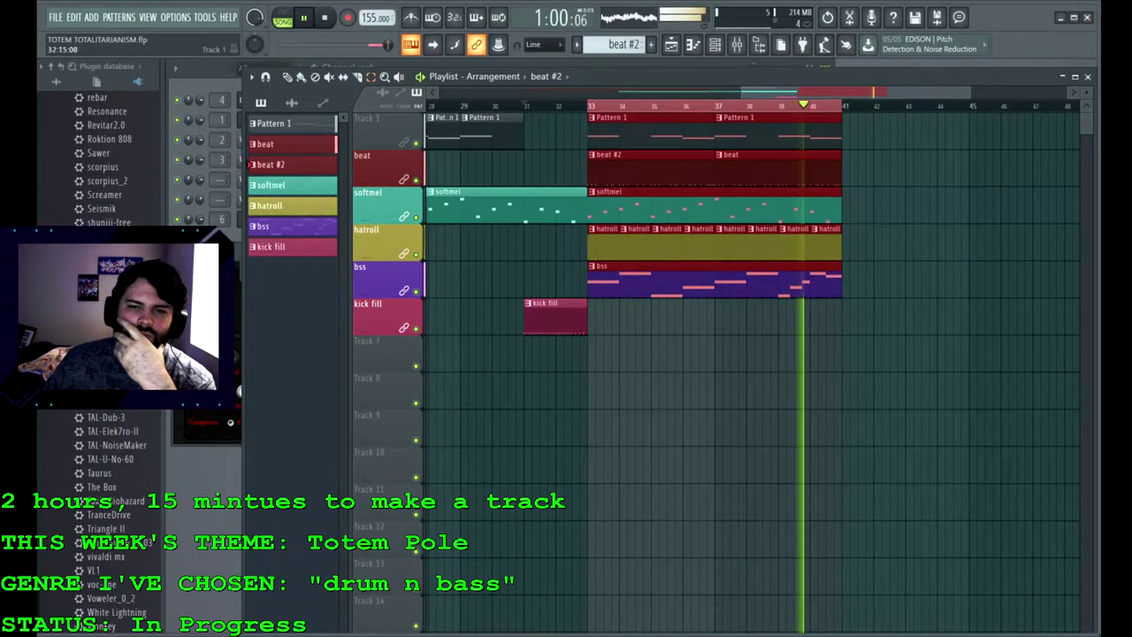
Step: Add extra bass drum hits to the beat #2 pattern and a snare fill in its last bar, auditioning the pattern on its own
right_click(723, 168)
double_click(724, 168)
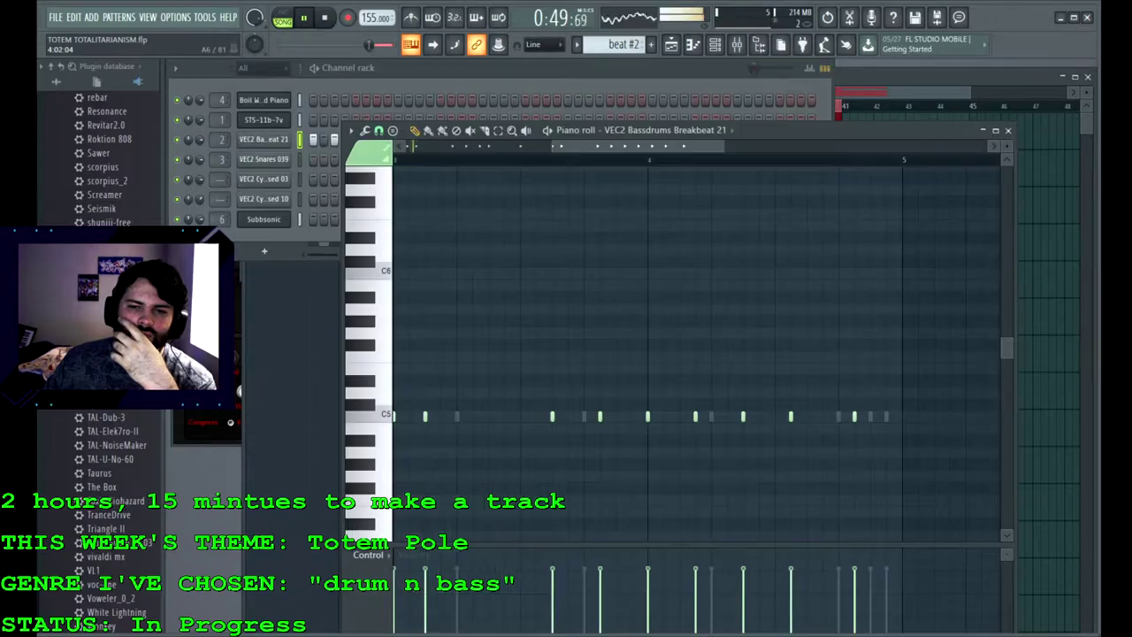
key(F6)
key(F7)
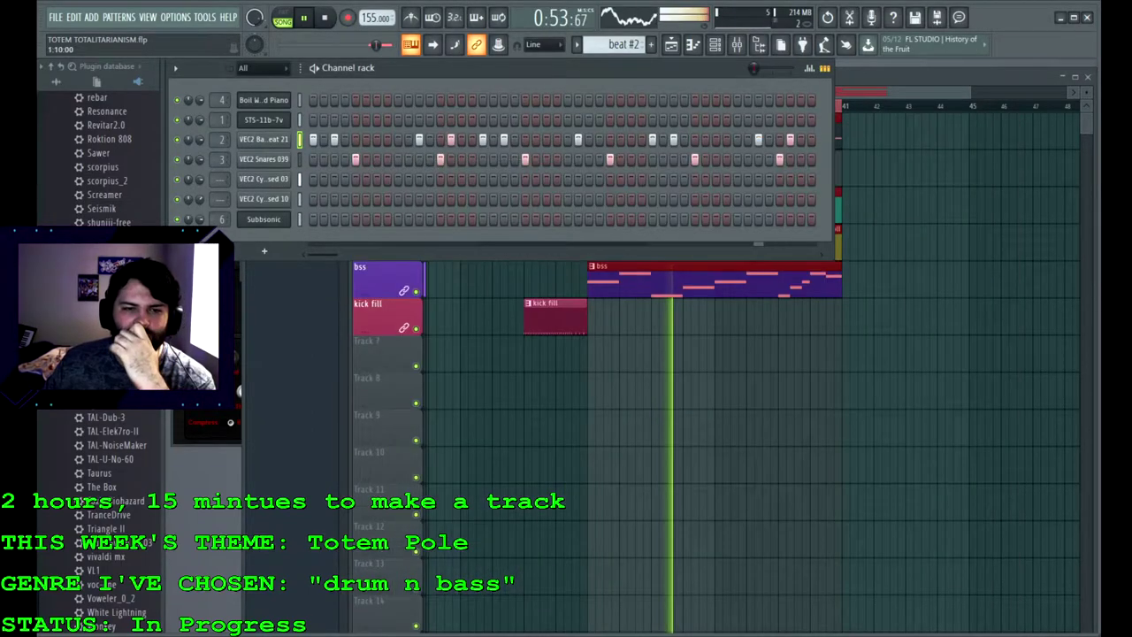
click(282, 18)
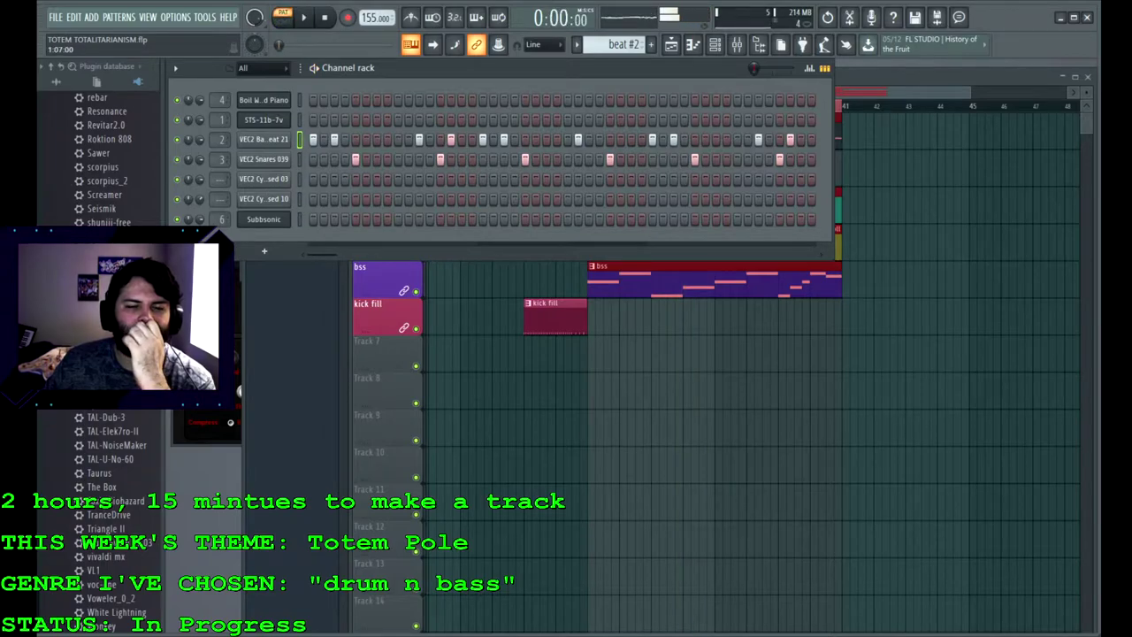
key(space)
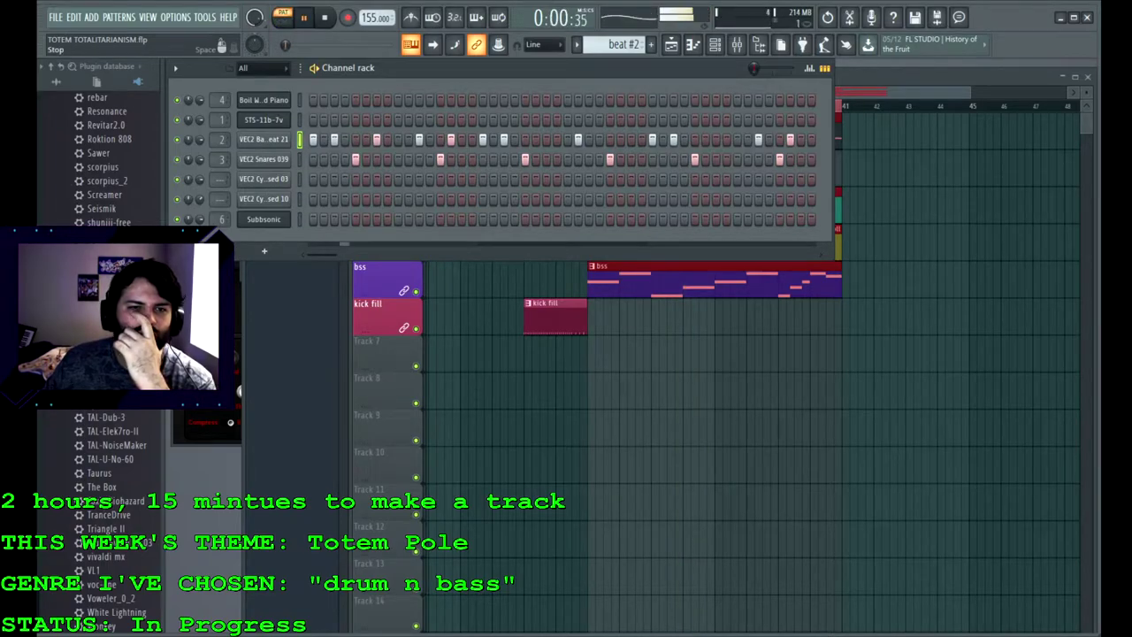
key(space)
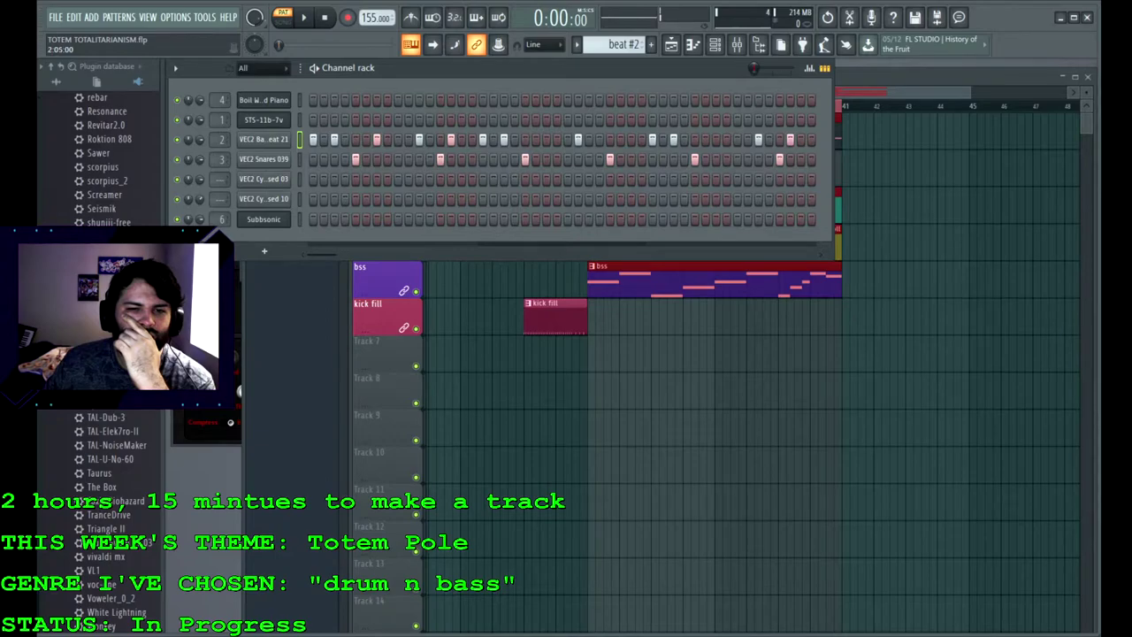
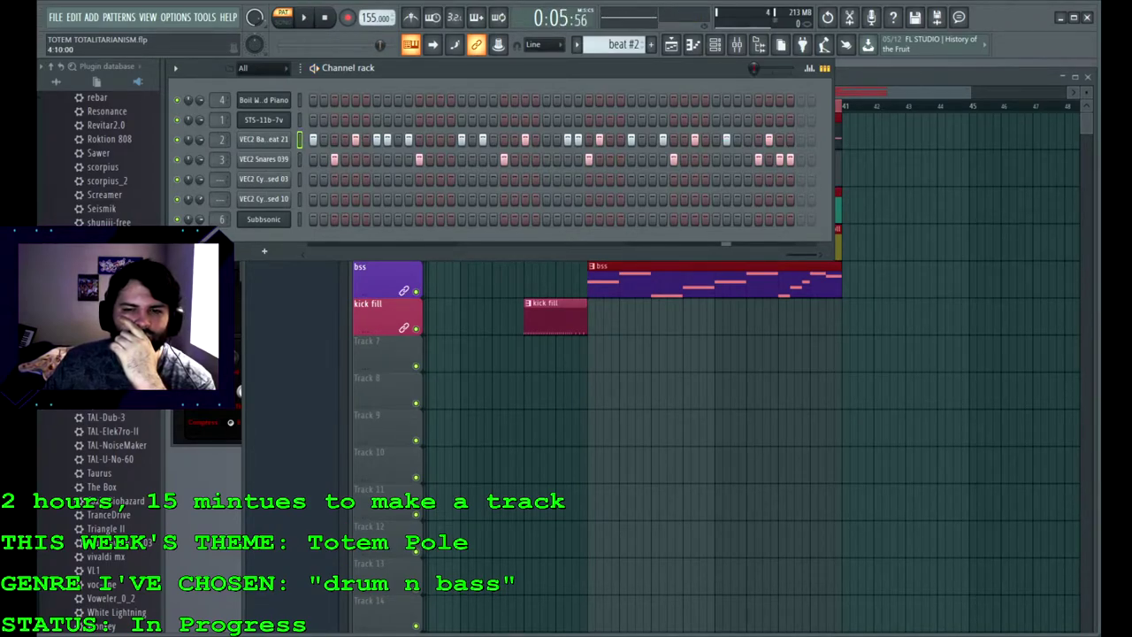
key(space)
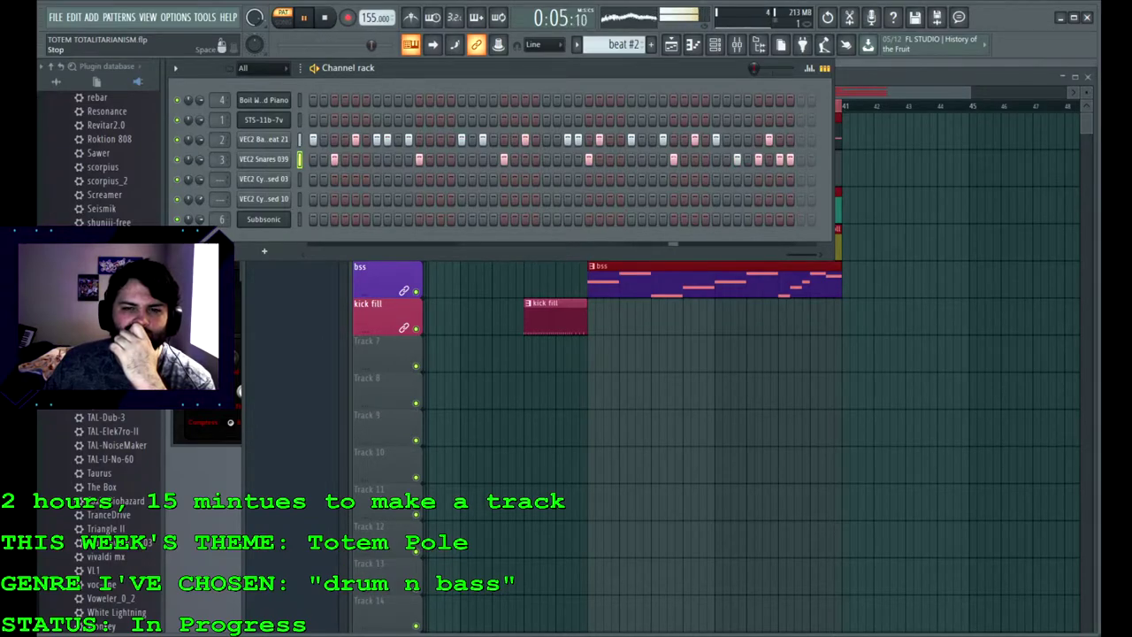
key(space)
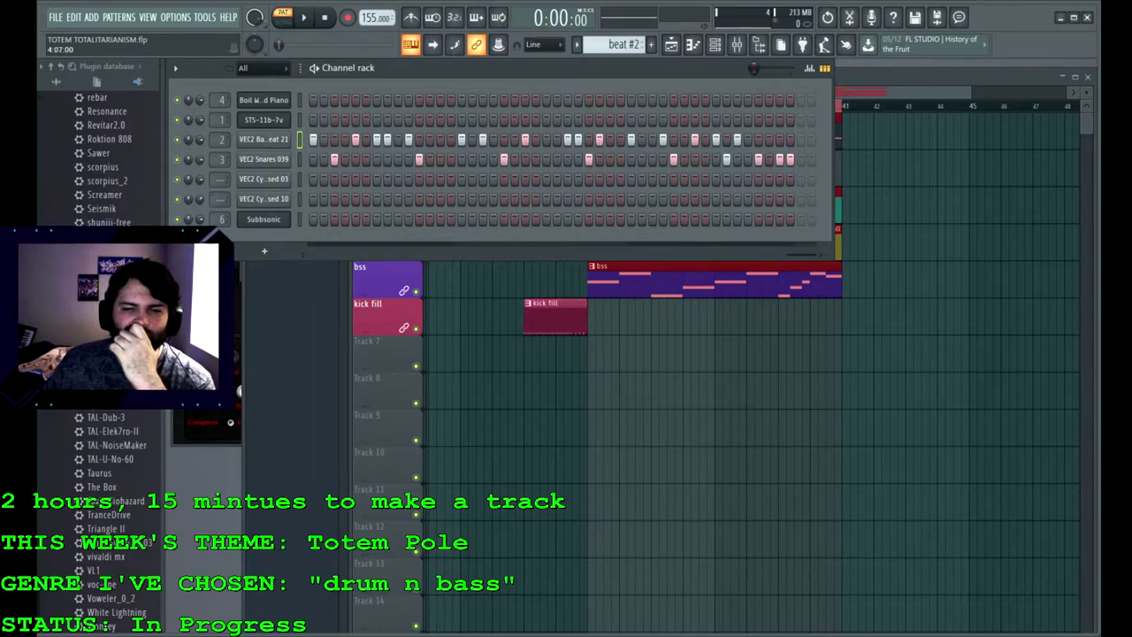
Step: Return to song playback over the looped bars and replace the beat clip at bar 37 with beat #2
click(283, 18)
key(space)
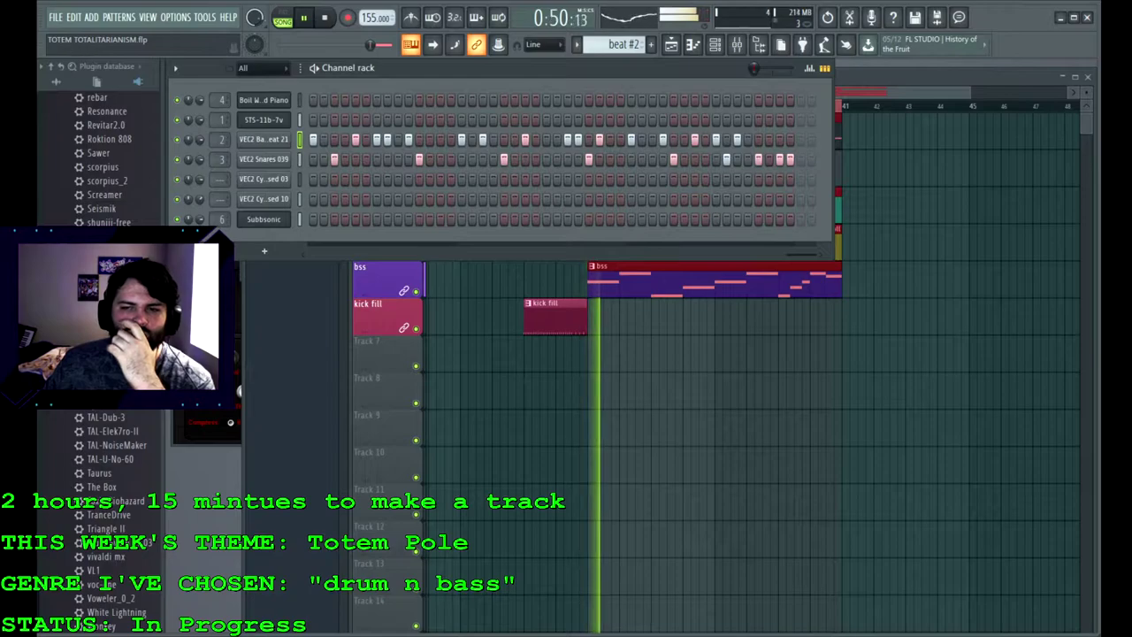
key(F5)
click(720, 168)
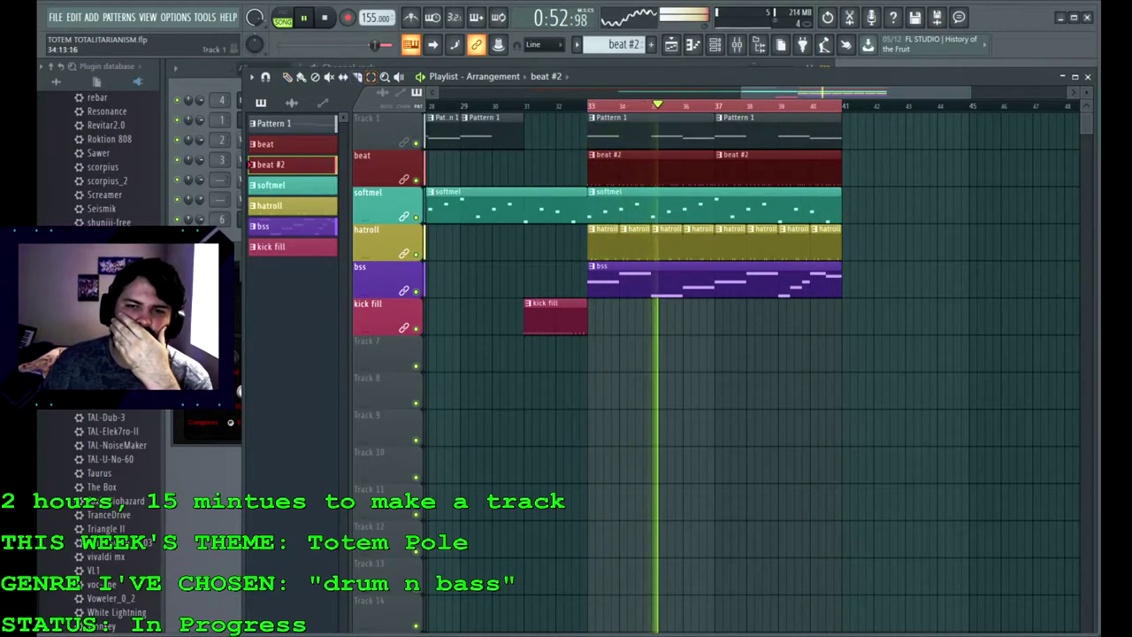
Step: Duplicate all clips from bars 33 to 41 and align the copy to start at bar 41
mouse_move(618, 131)
mouse_down()
mouse_move(827, 283)
mouse_move(882, 283)
mouse_up()
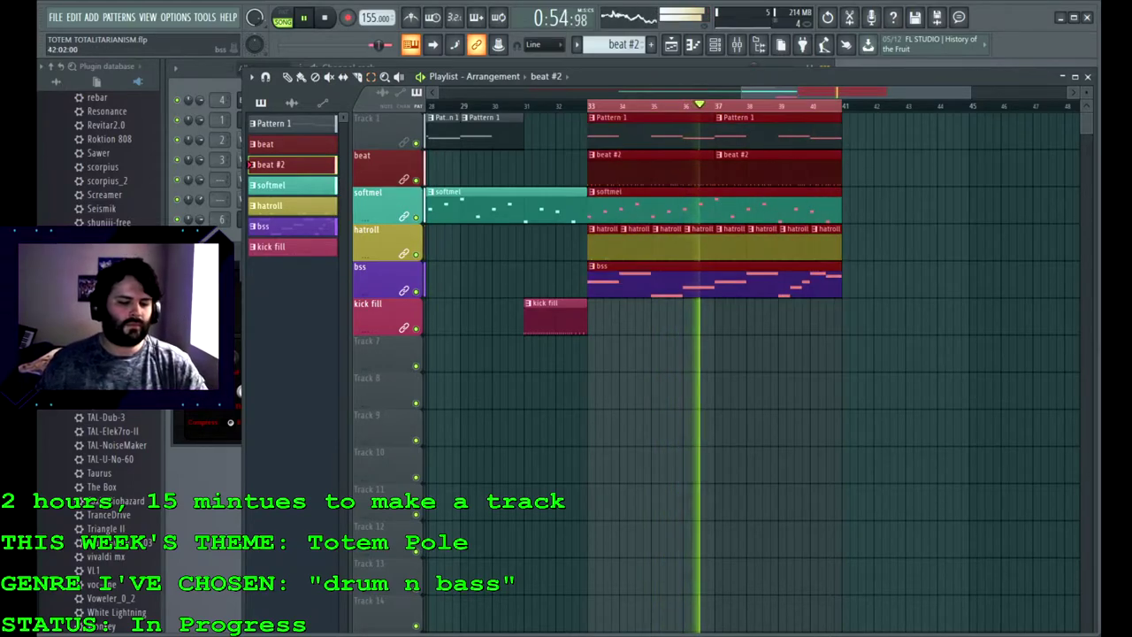
drag(856, 92, 986, 92)
key(ctrl+b)
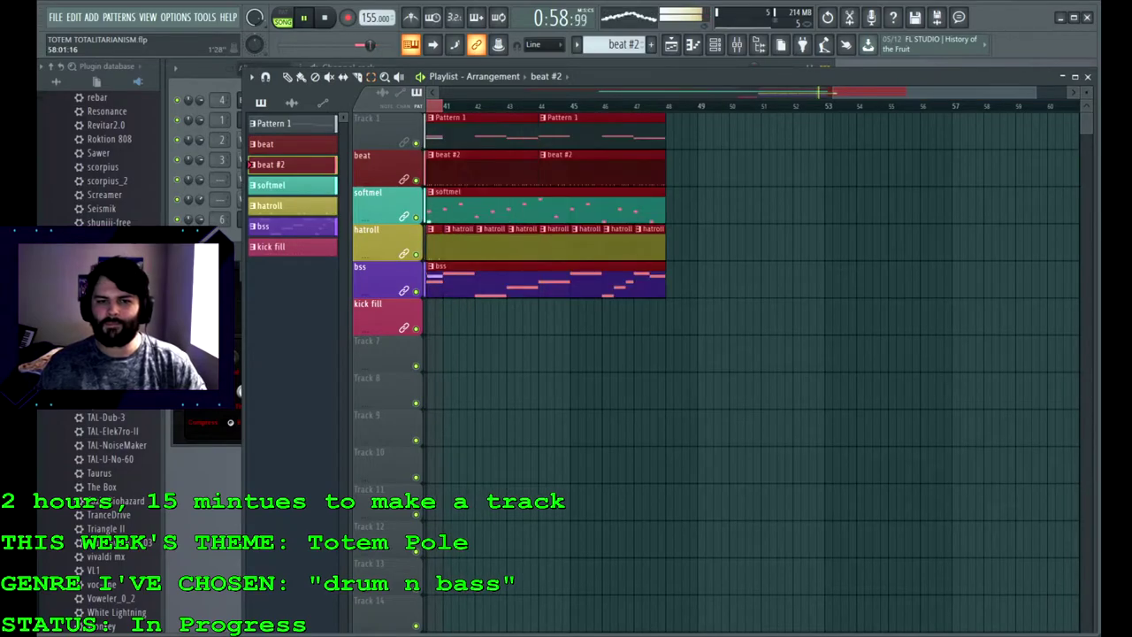
click(287, 77)
mouse_move(566, 131)
mouse_down()
mouse_move(638, 131)
mouse_move(598, 131)
mouse_up()
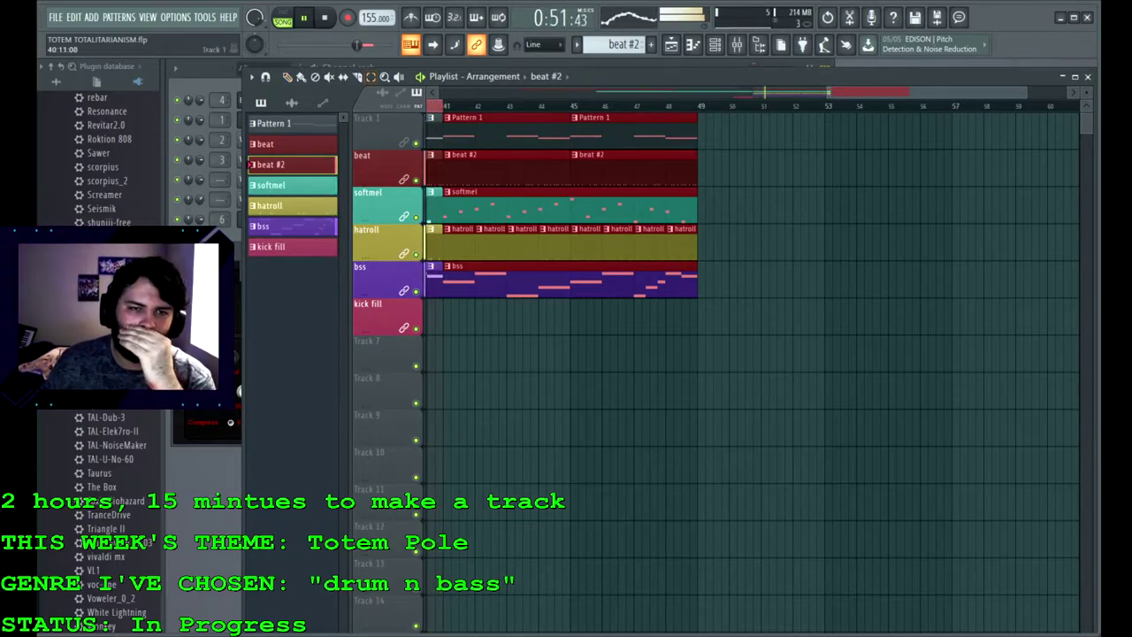
Step: Slice the clips on all five tracks one beat after the start of bar 41
mouse_move(849, 92)
mouse_down()
mouse_move(820, 92)
mouse_move(929, 92)
mouse_move(867, 92)
mouse_up()
click(357, 77)
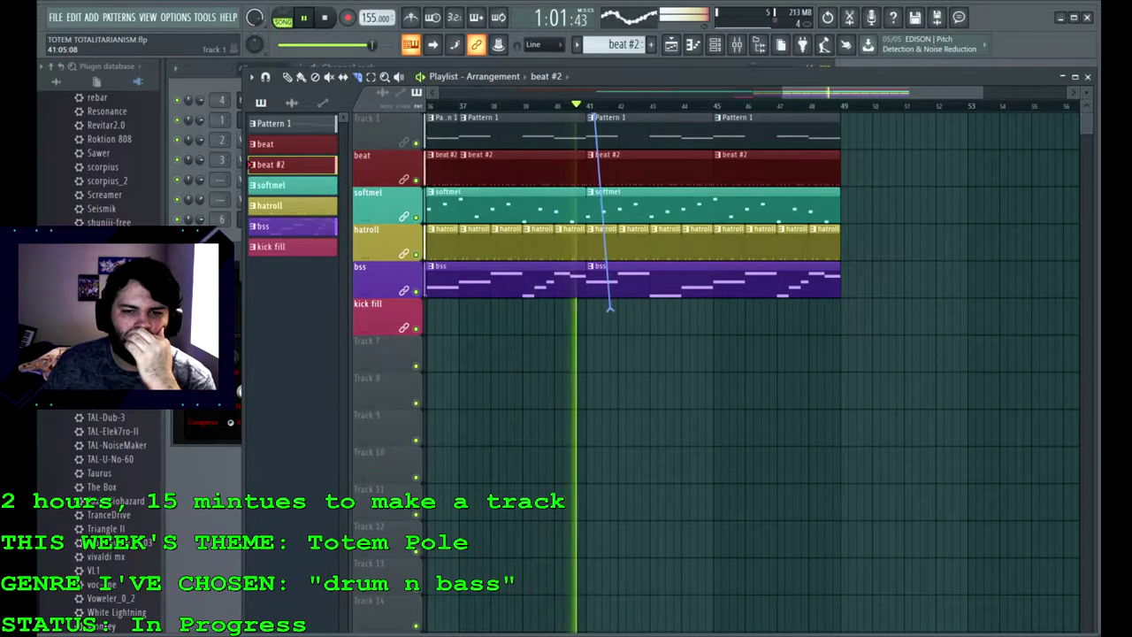
drag(602, 313, 595, 316)
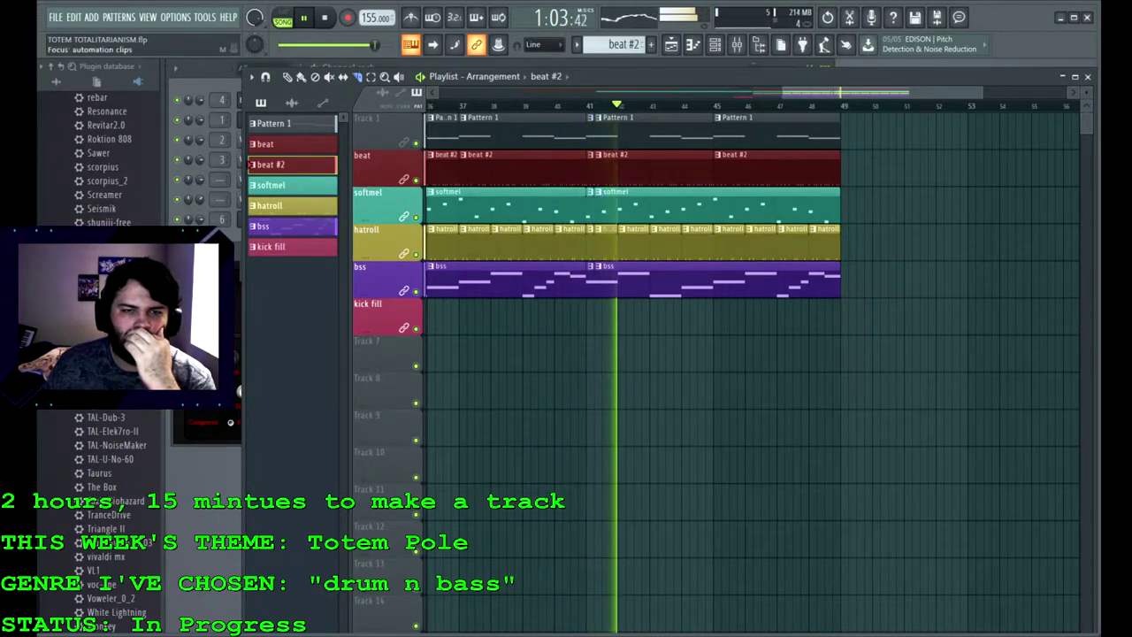
Step: Copy the five one-beat slices at bar 41 and paste them at bar 49
click(288, 78)
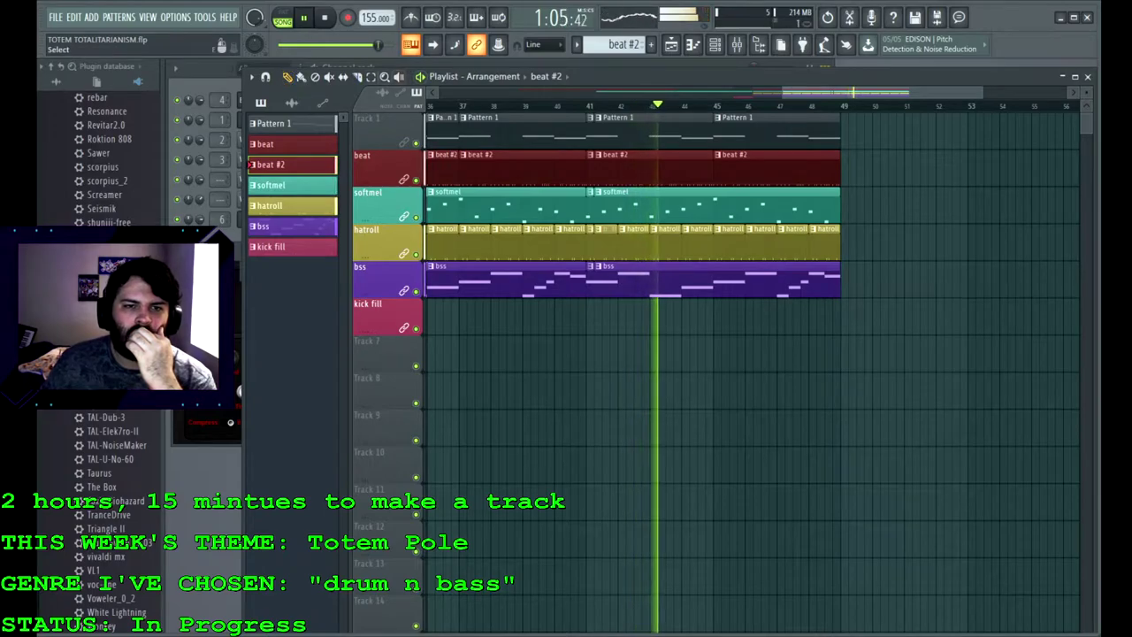
drag(590, 131, 597, 281)
drag(589, 131, 590, 316)
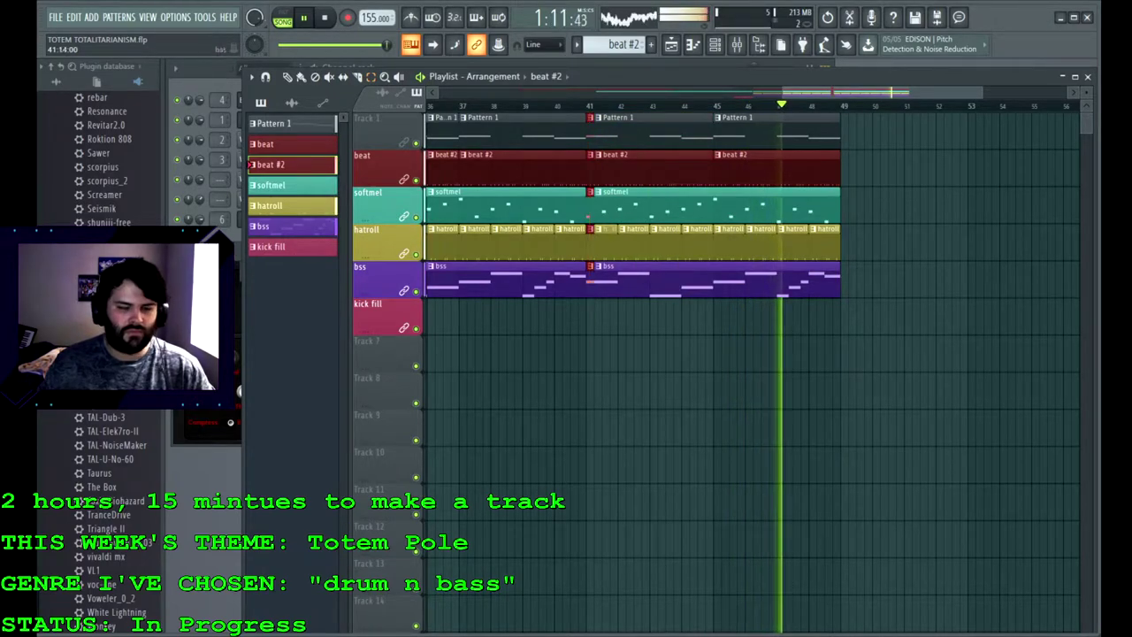
drag(824, 92, 945, 92)
key(ctrl+v)
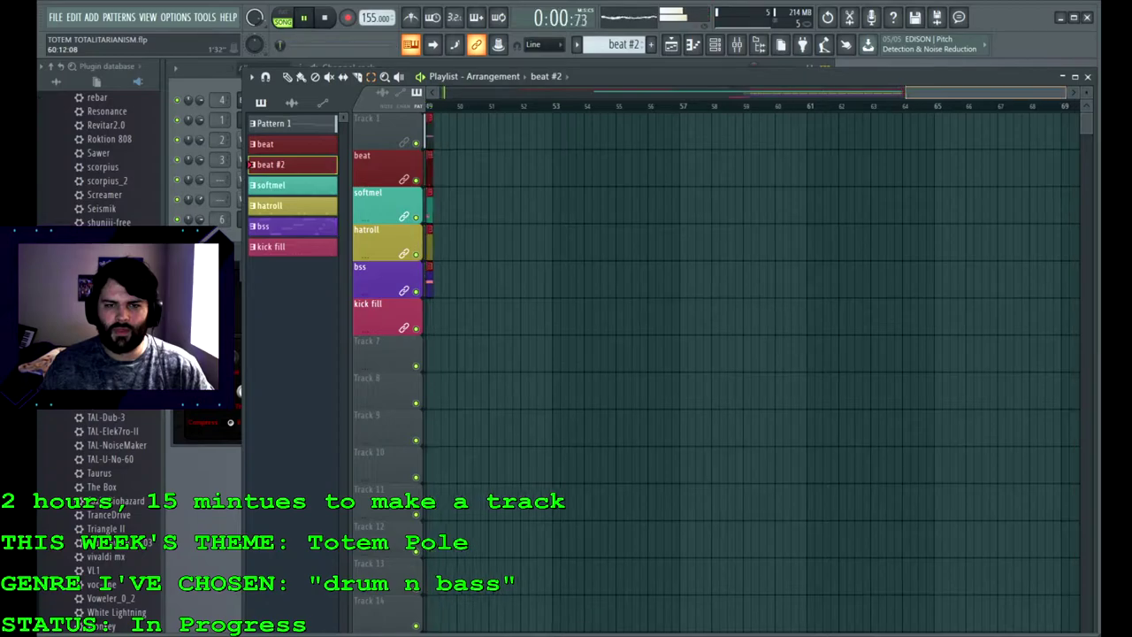
Step: Duplicate the one-beat slices at bar 49 and place the copy at 49:06, leaving a short gap between them
drag(945, 92, 943, 92)
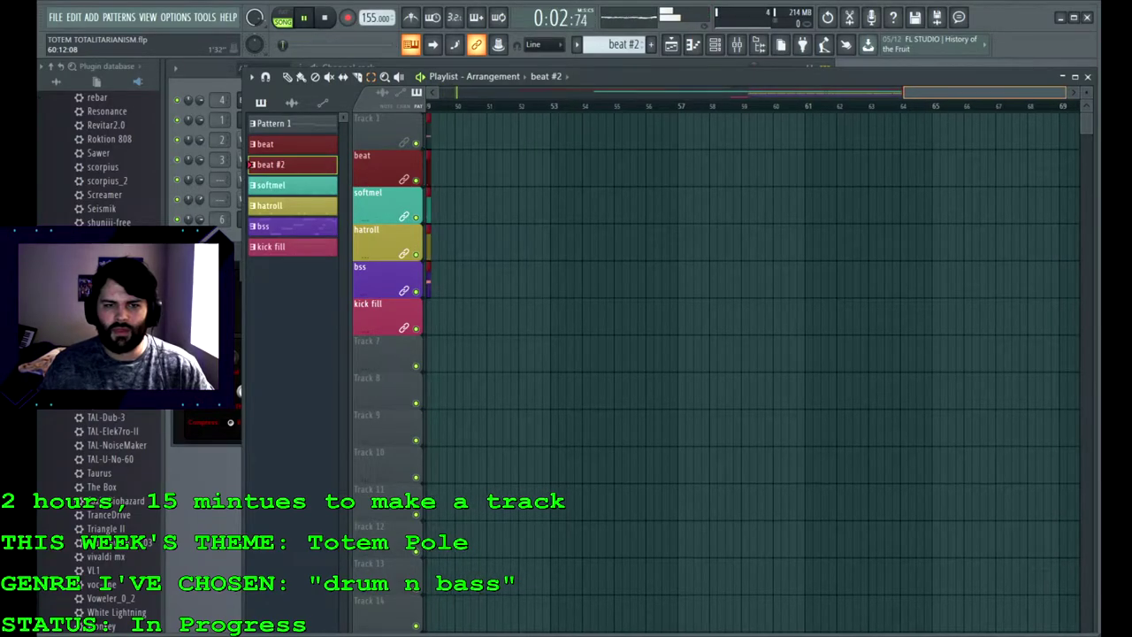
scroll(451, 205, up, 3)
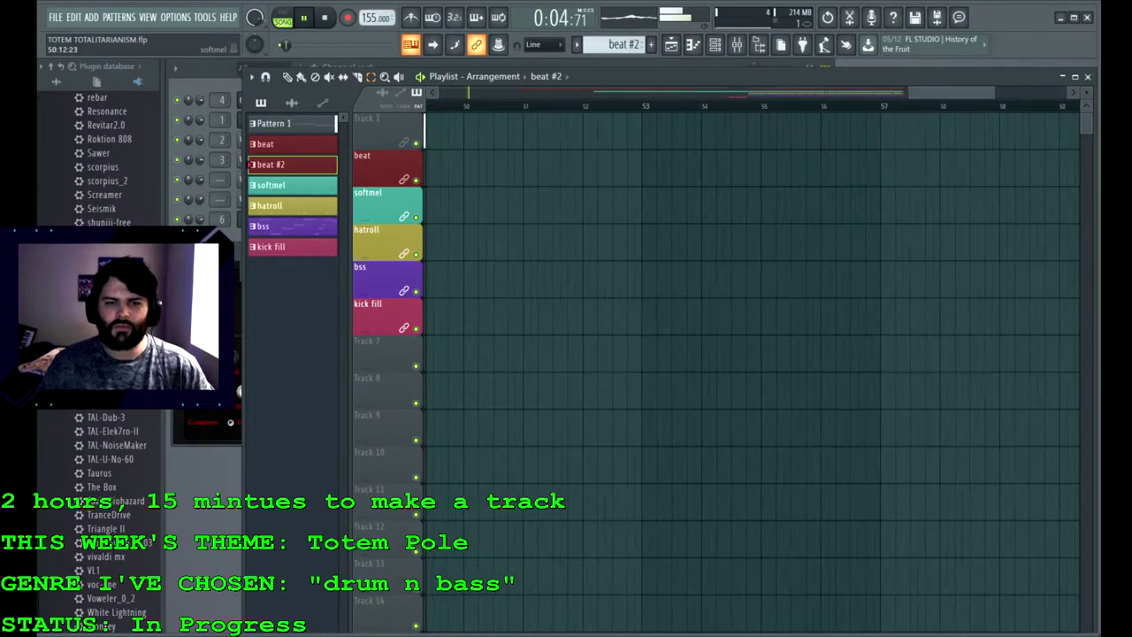
drag(937, 92, 910, 92)
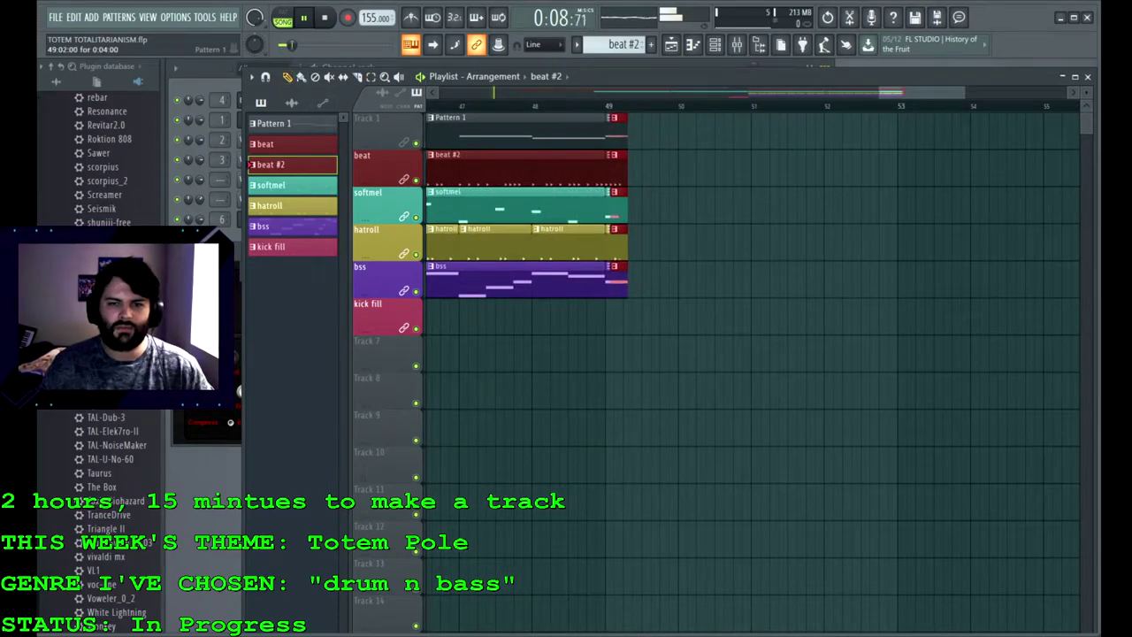
key(ctrl+b)
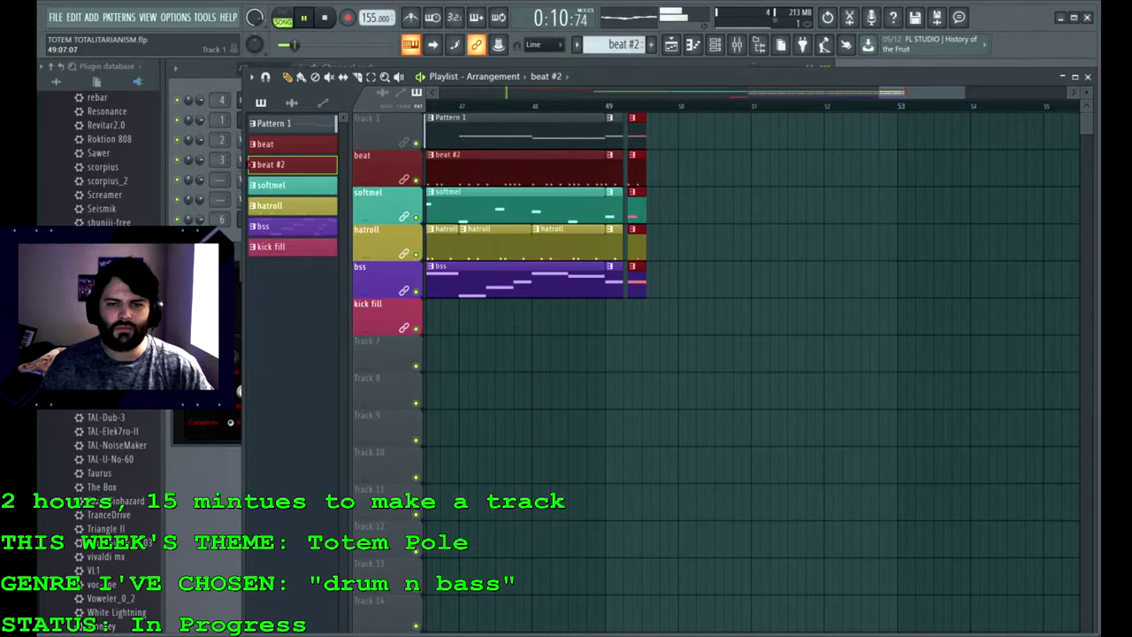
scroll(646, 133, up, 4)
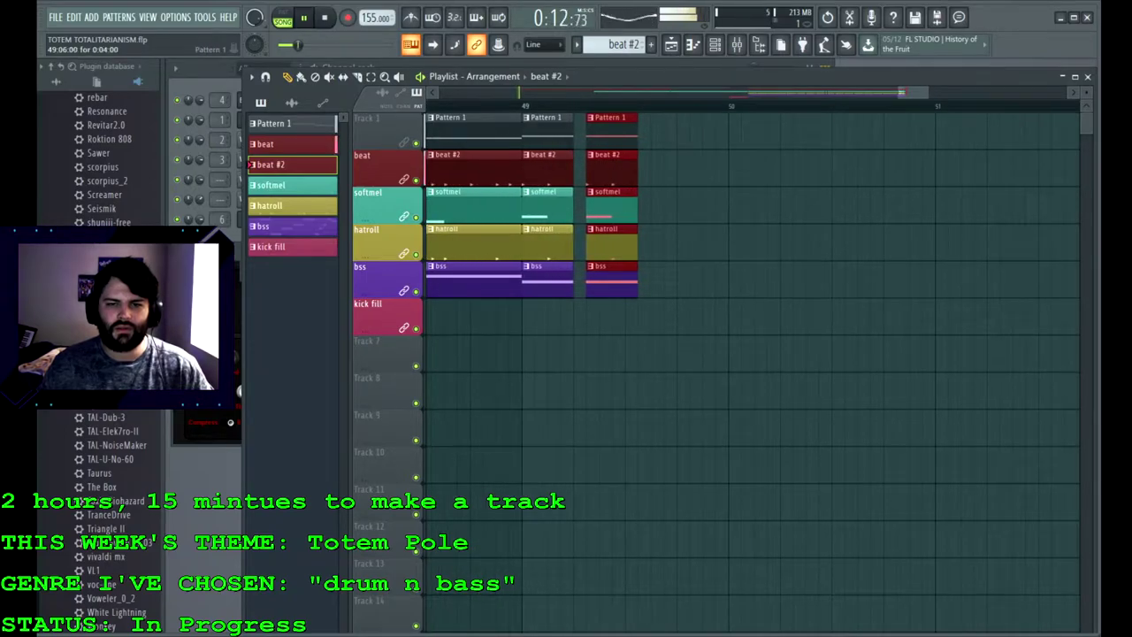
Step: Close the gap at bar 49 by moving the duplicated one-beat slices directly behind the first set
drag(617, 132, 605, 132)
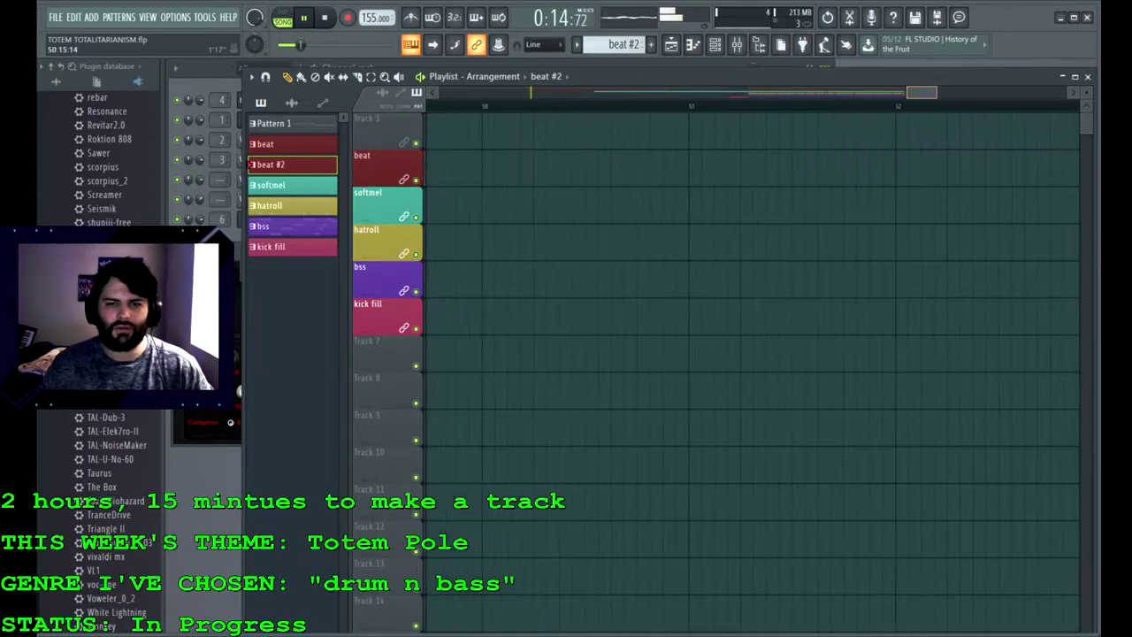
drag(925, 92, 911, 92)
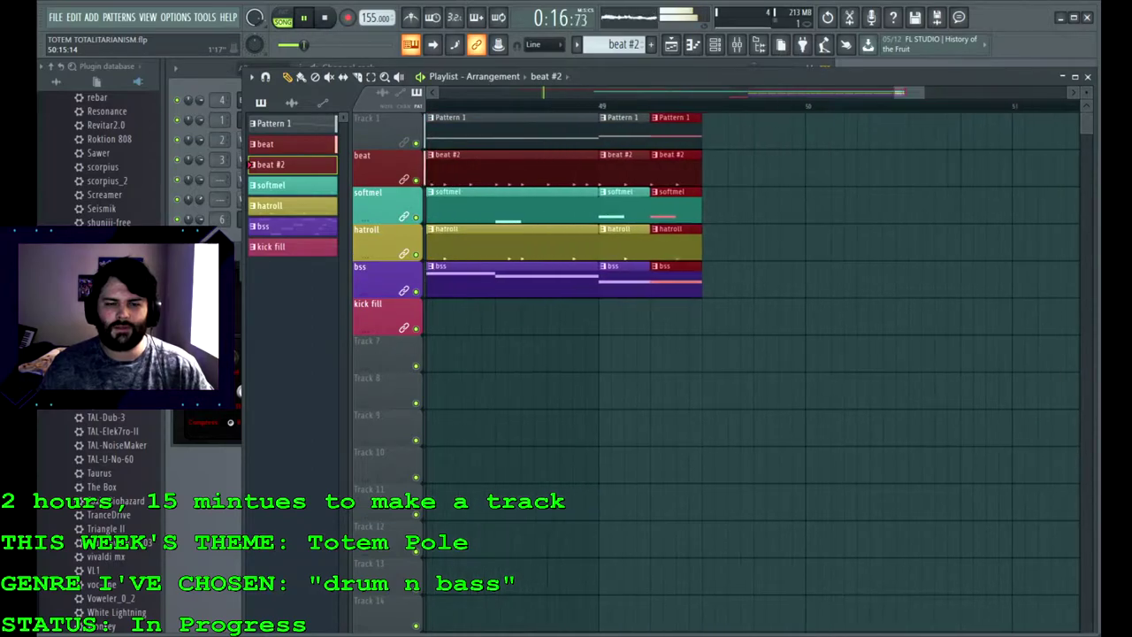
scroll(810, 205, down, 7)
scroll(807, 205, up, 2)
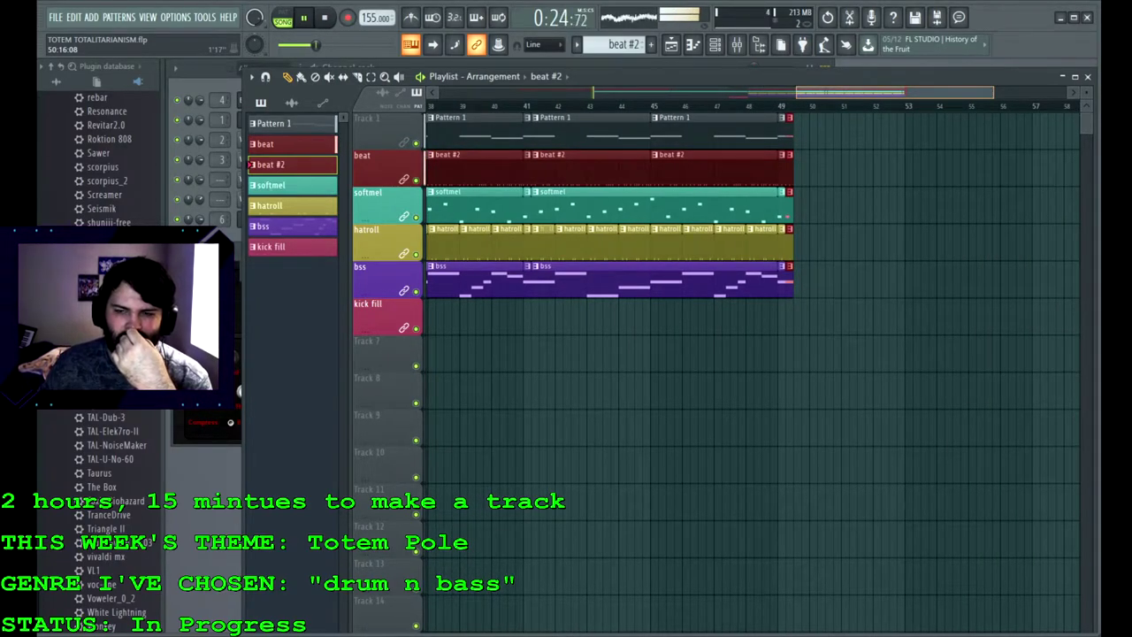
Step: Play the end of the drop just before bar 49 and stop playback
scroll(842, 105, left, 4)
scroll(840, 105, right, 2)
click(823, 106)
scroll(825, 105, right, 3)
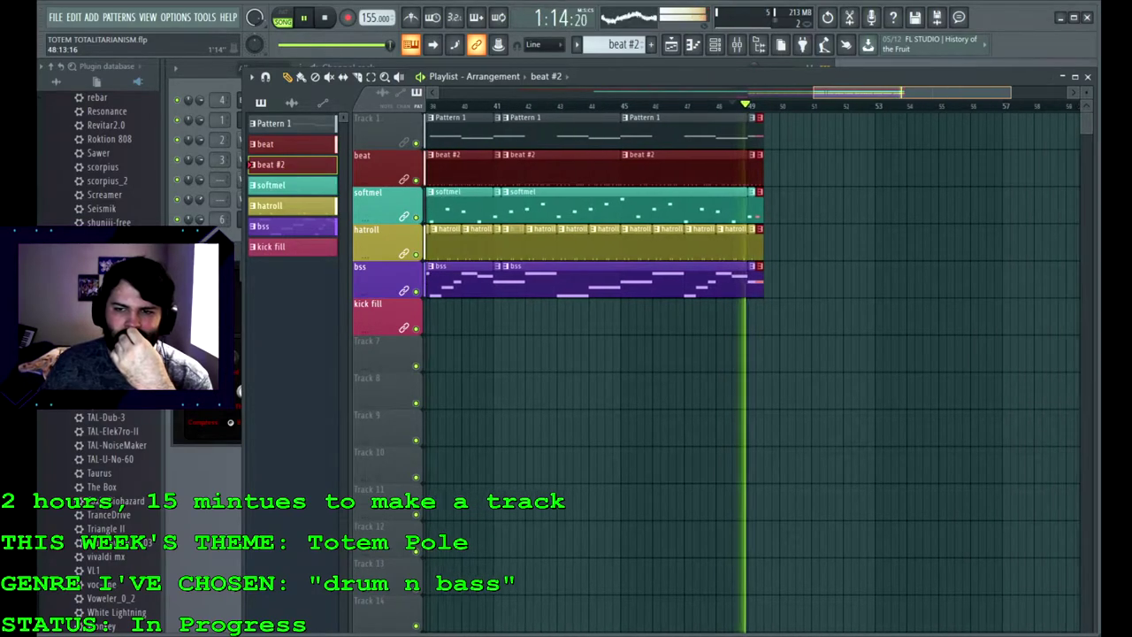
key(space)
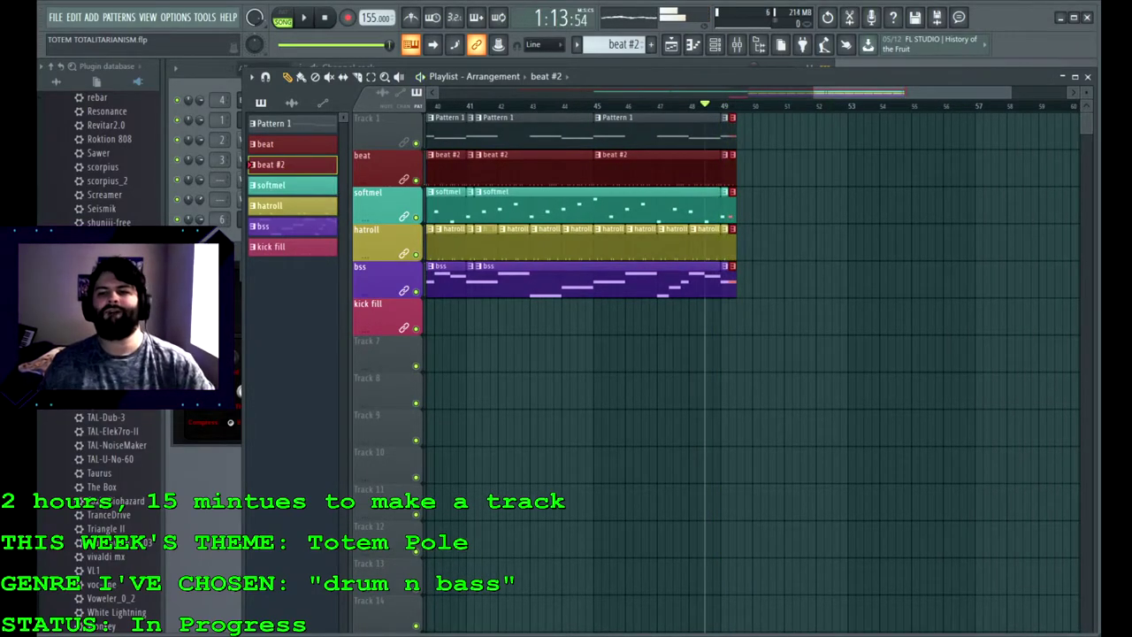
Step: Fill the rest of bar 49 with two more copies of the one-beat slices across all five tracks
scroll(840, 92, right, 5)
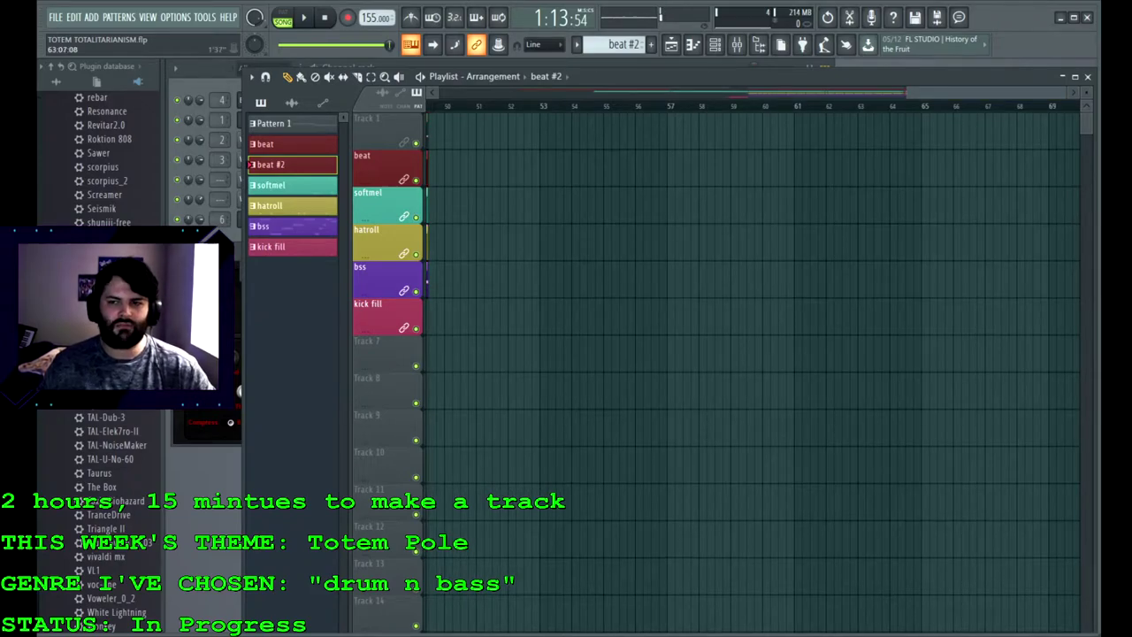
scroll(752, 353, left, 1)
scroll(481, 129, up, 5)
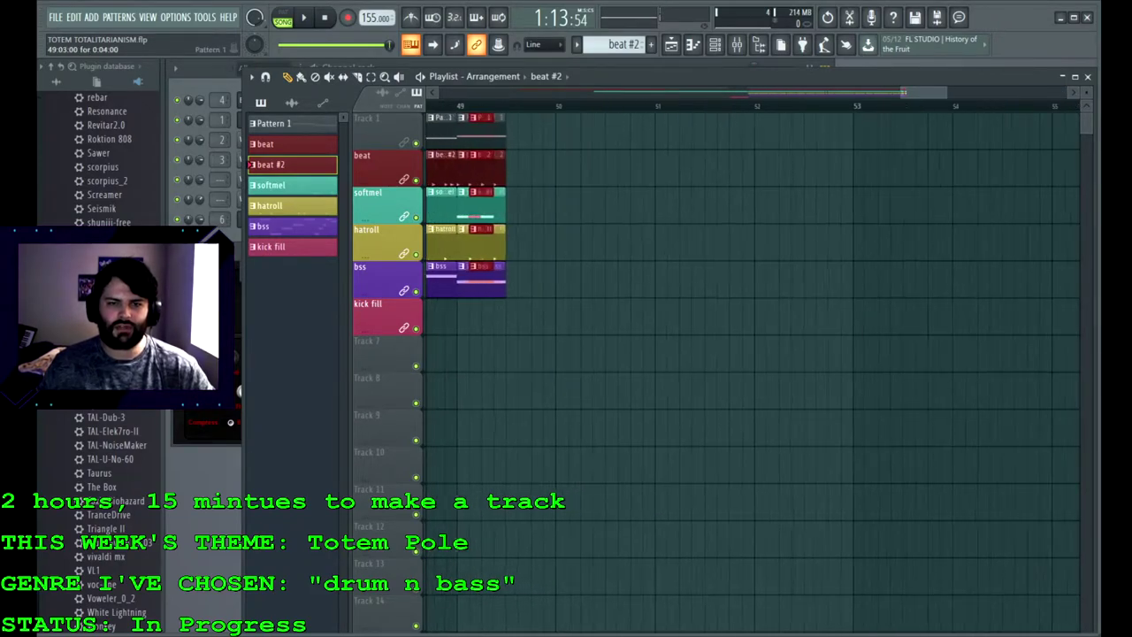
drag(481, 129, 541, 129)
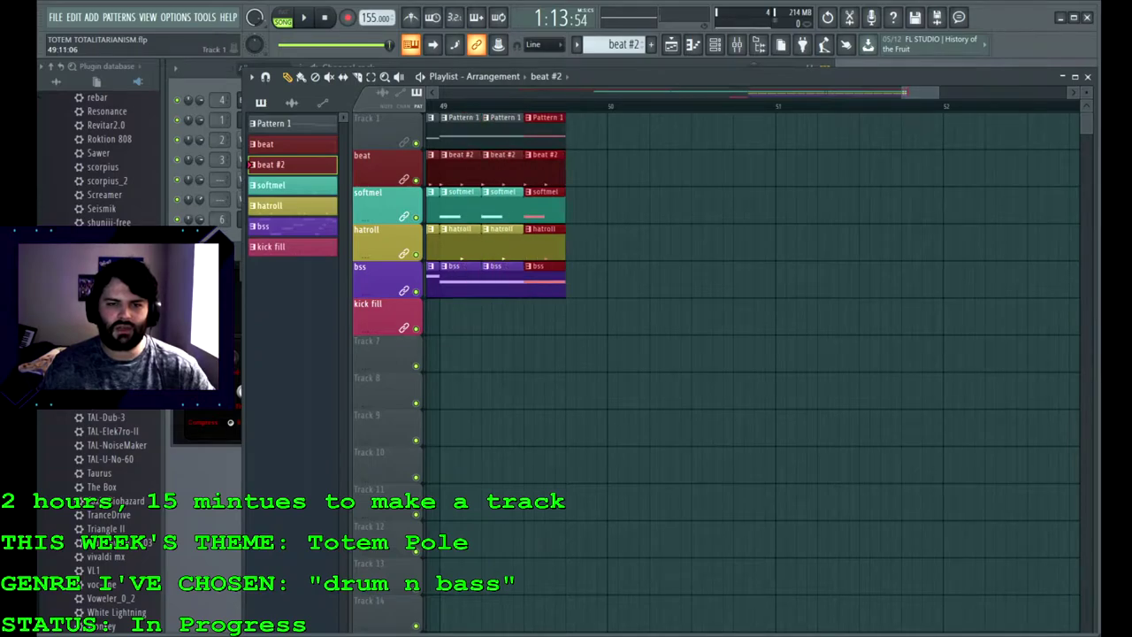
key(ctrl+v)
drag(484, 129, 579, 129)
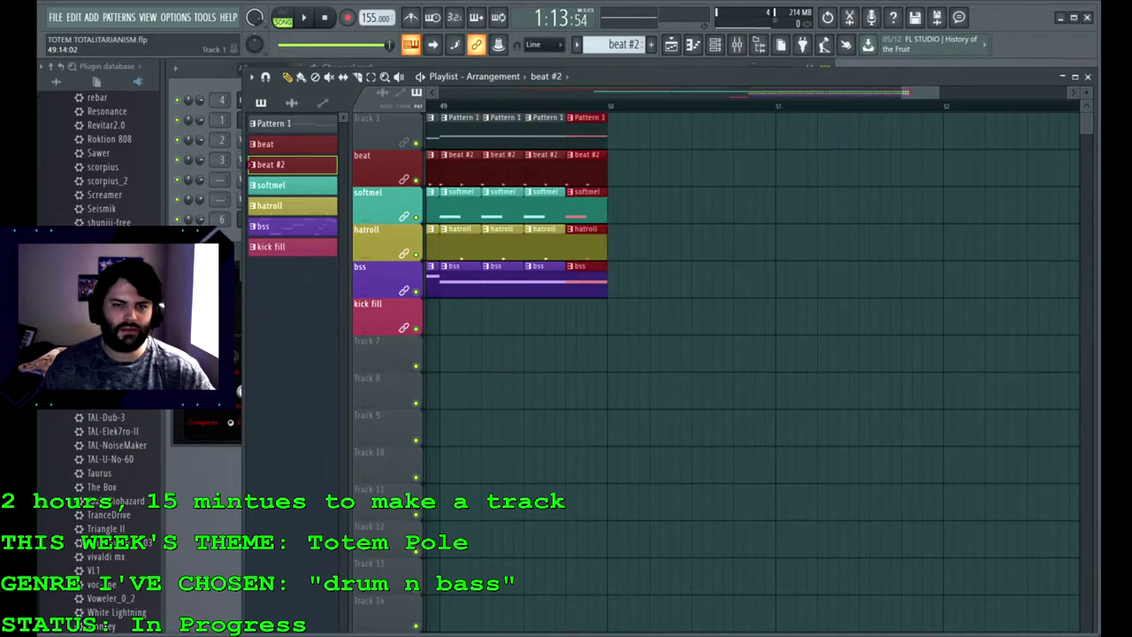
Step: Play the arrangement from bar 41 up to the sliced stutter at bar 49, and stop playback
scroll(691, 207, down, 5)
scroll(752, 354, down, 2)
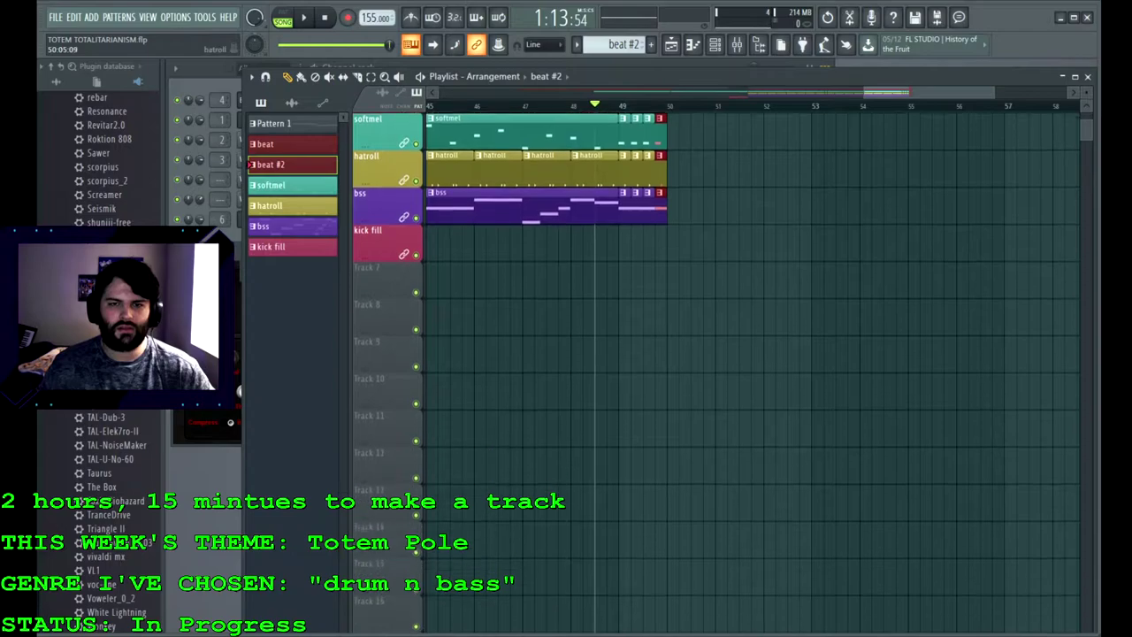
scroll(752, 372, left, 4)
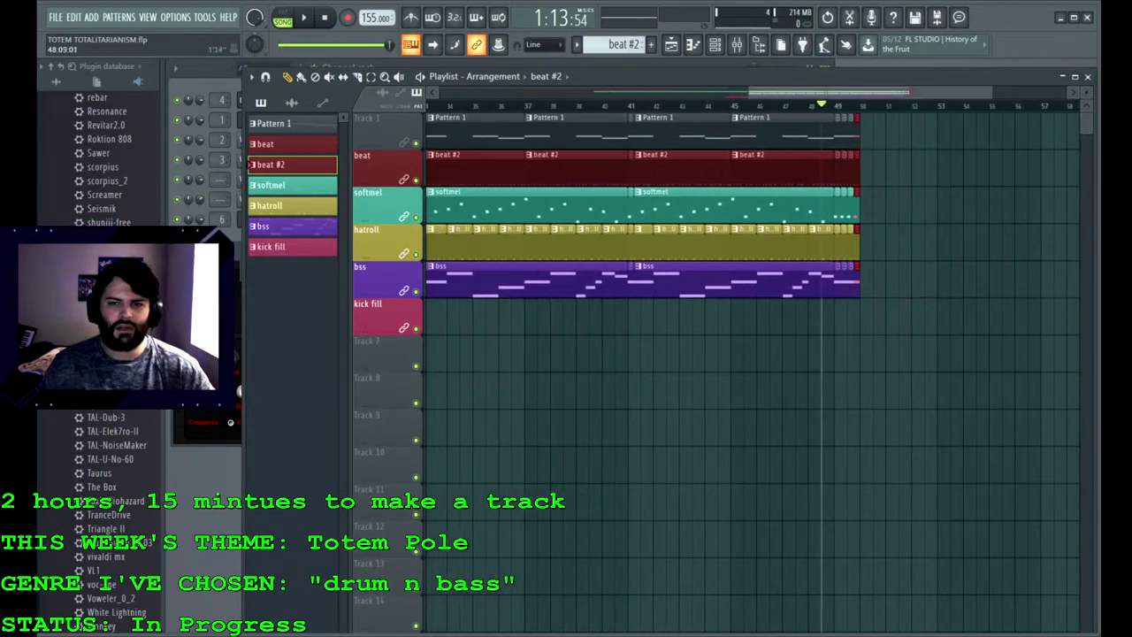
click(633, 105)
key(space)
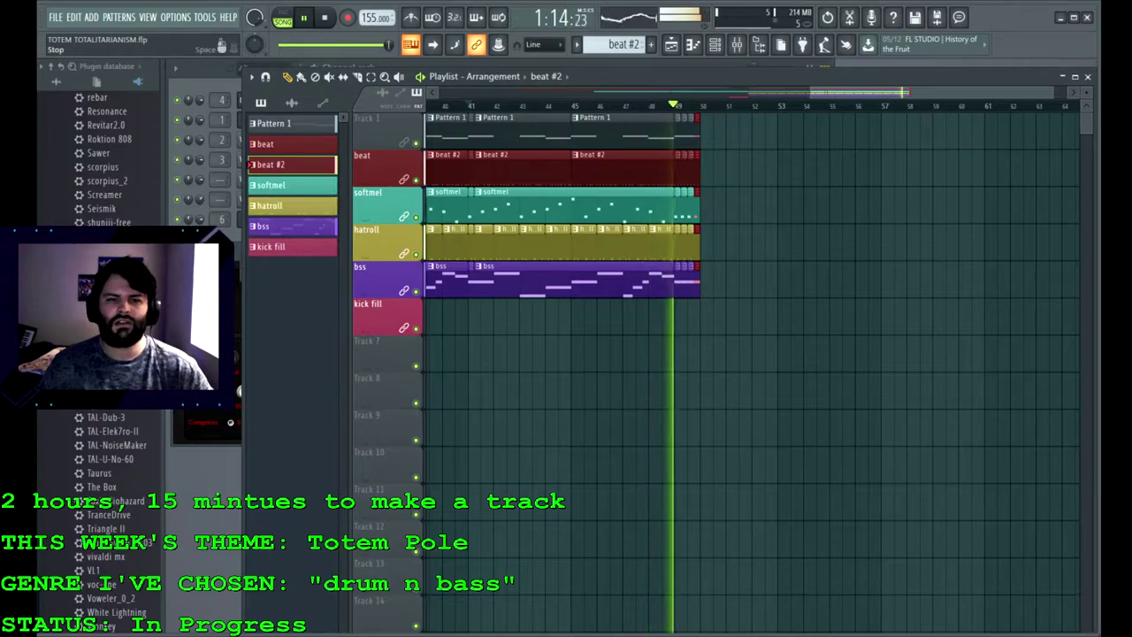
click(325, 18)
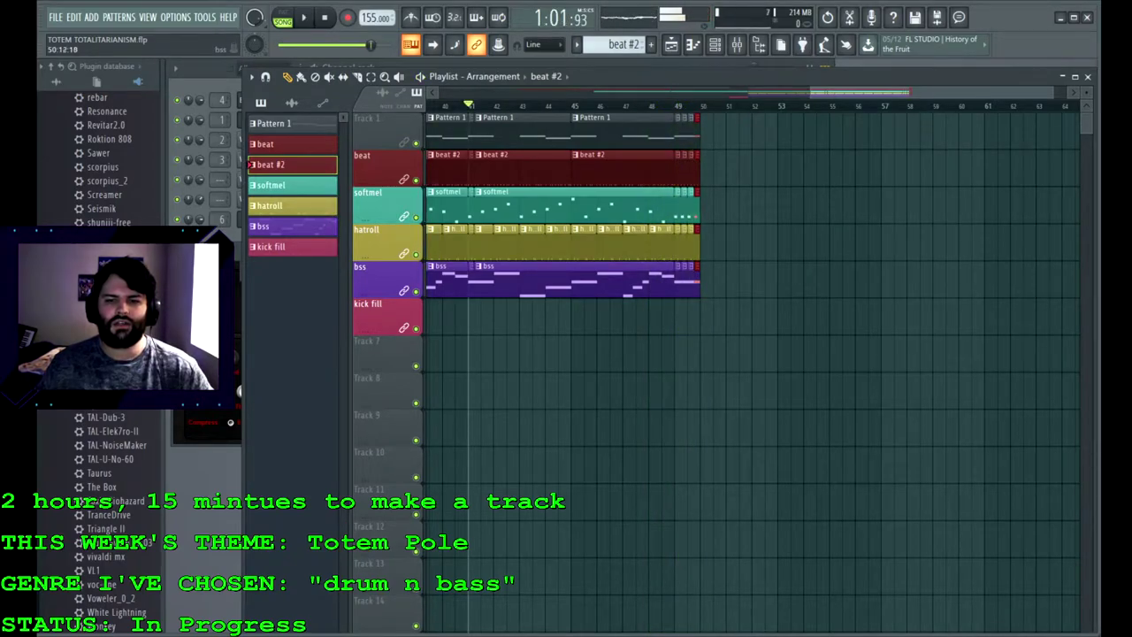
Step: Delete all the one-beat stutter slices in bar 49 on the five tracks
ctrl+click(718, 279)
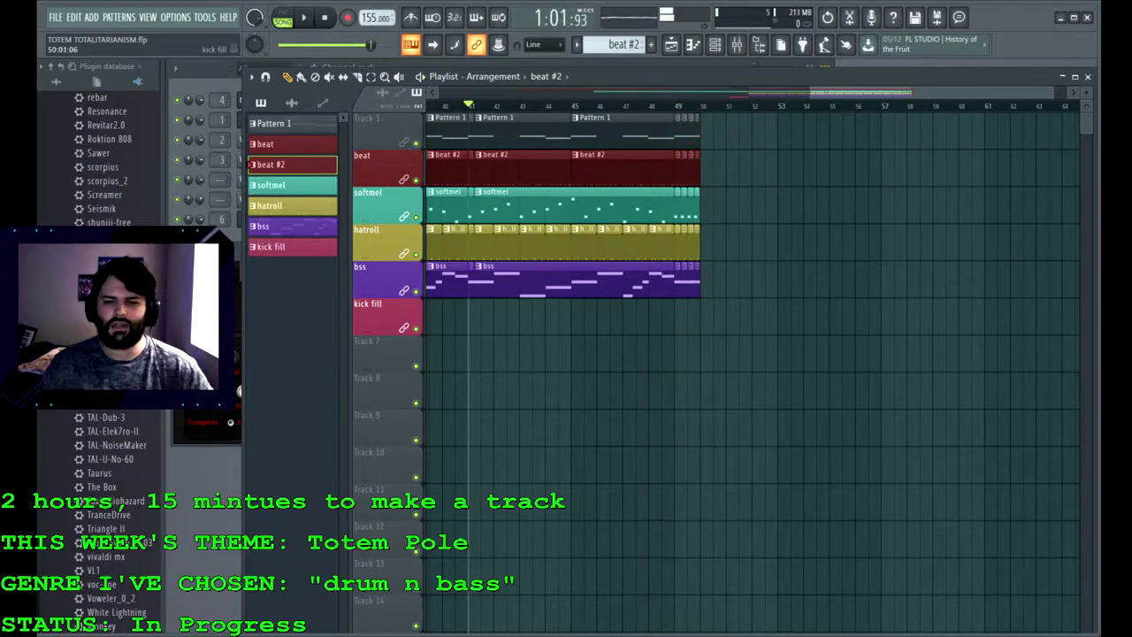
right_click(697, 280)
right_click(697, 168)
right_click(695, 206)
right_click(696, 132)
right_click(684, 132)
right_click(677, 132)
right_click(683, 168)
right_click(677, 242)
right_click(677, 280)
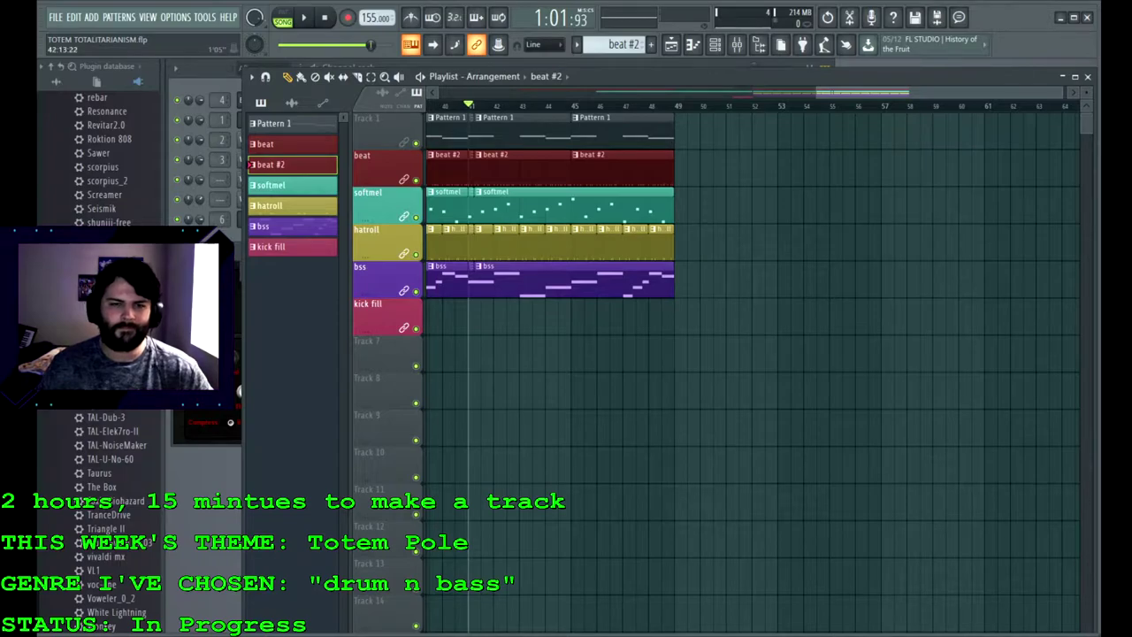
Step: Select bars 41 to 49 and record that section from the master output into Edison
drag(673, 106, 468, 107)
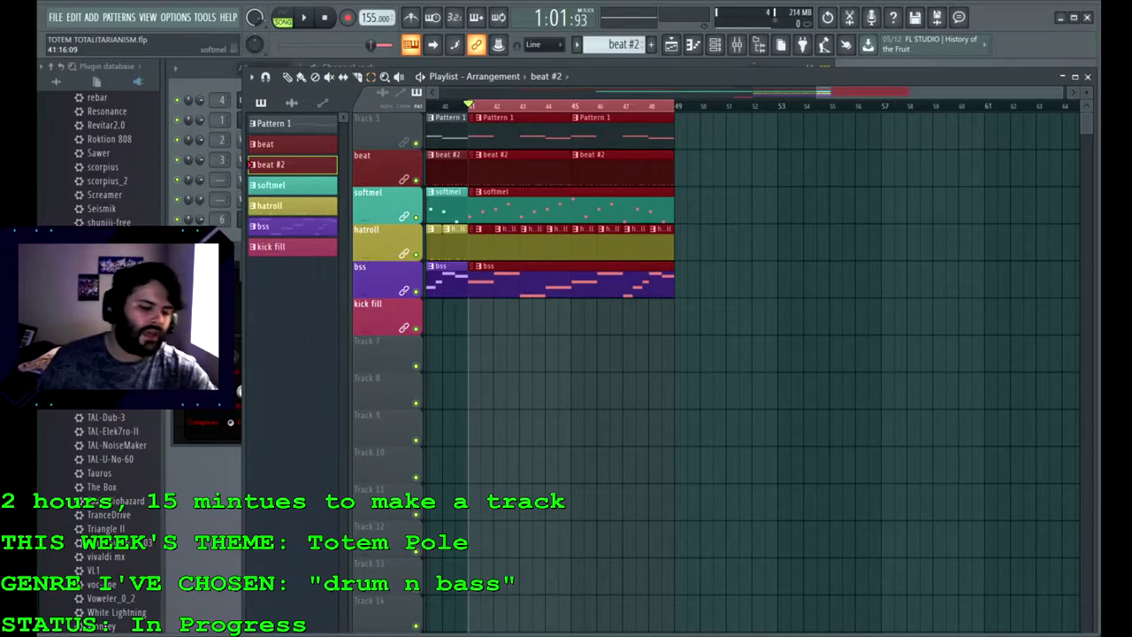
key(F9)
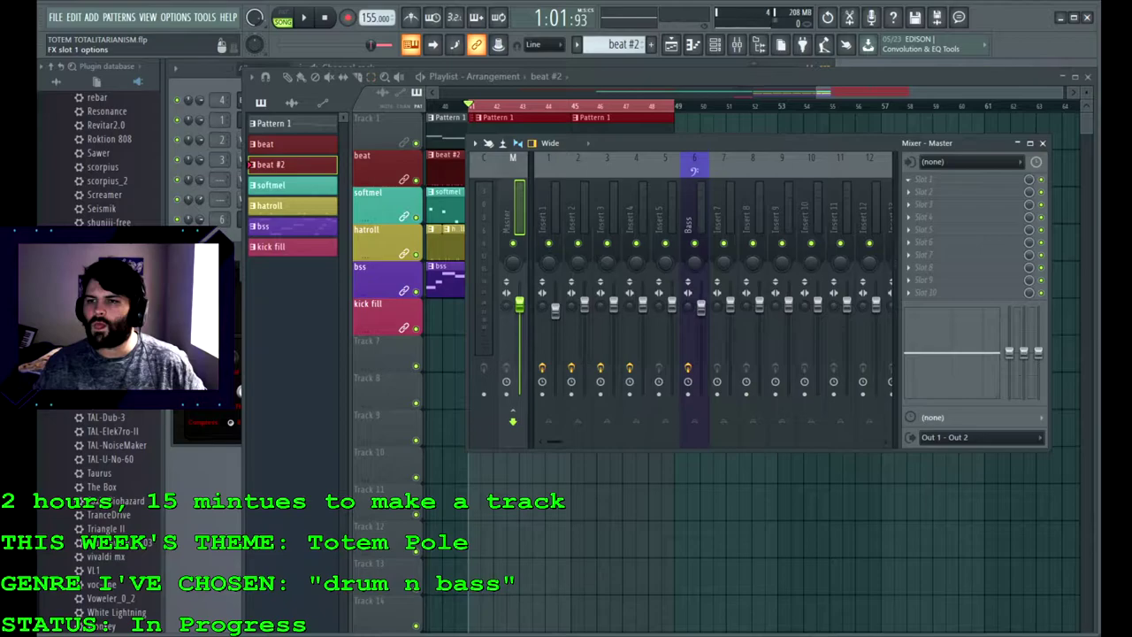
key(ctrl+e)
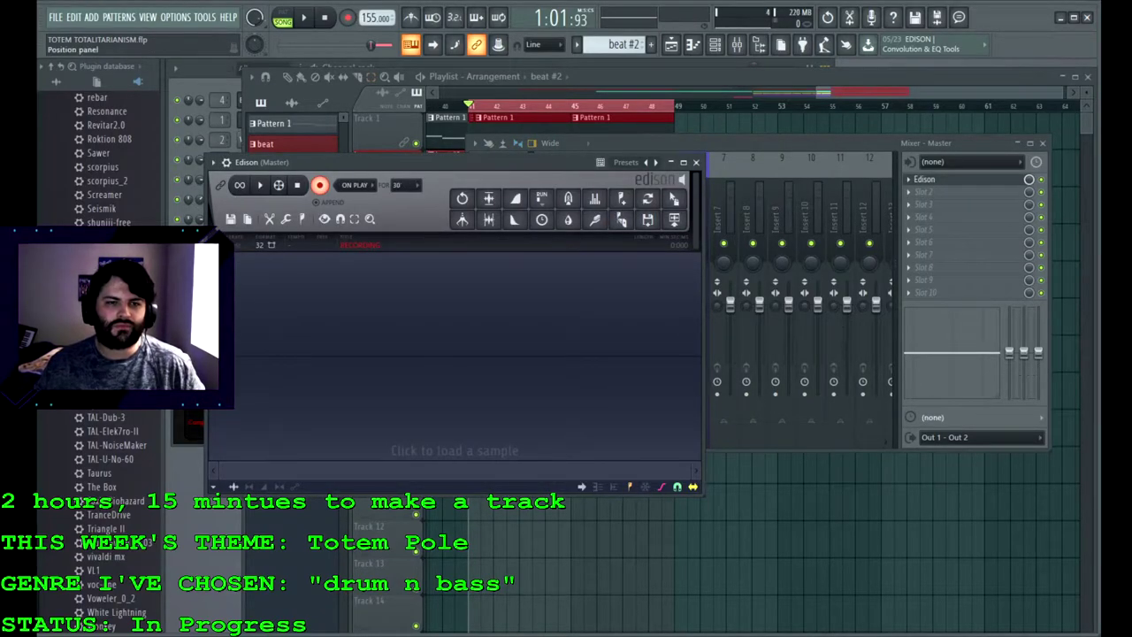
key(space)
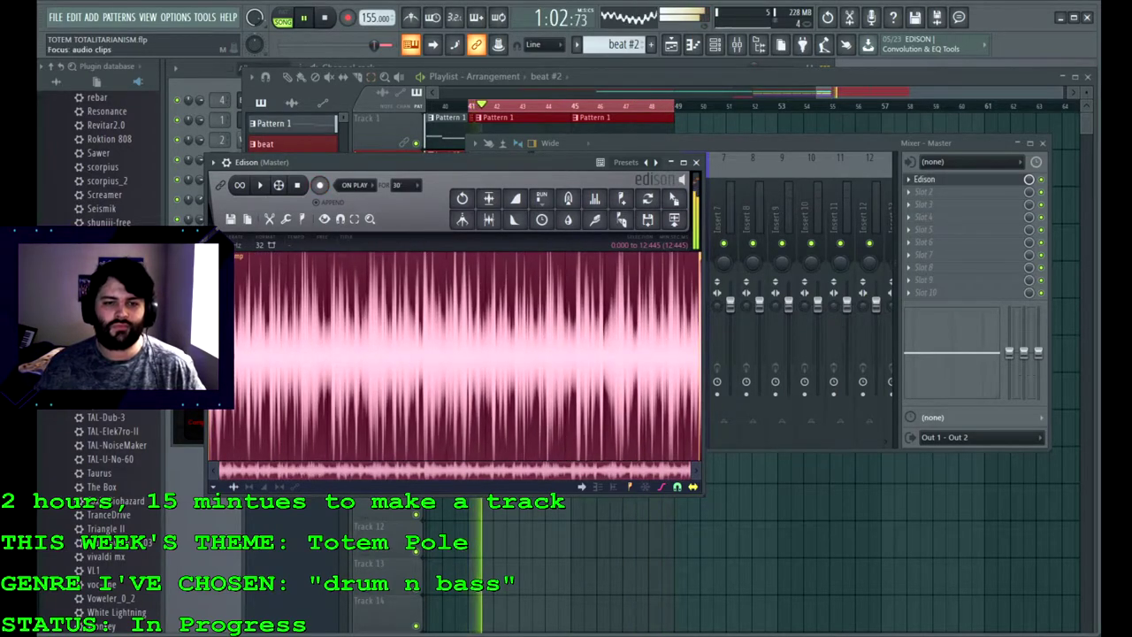
key(space)
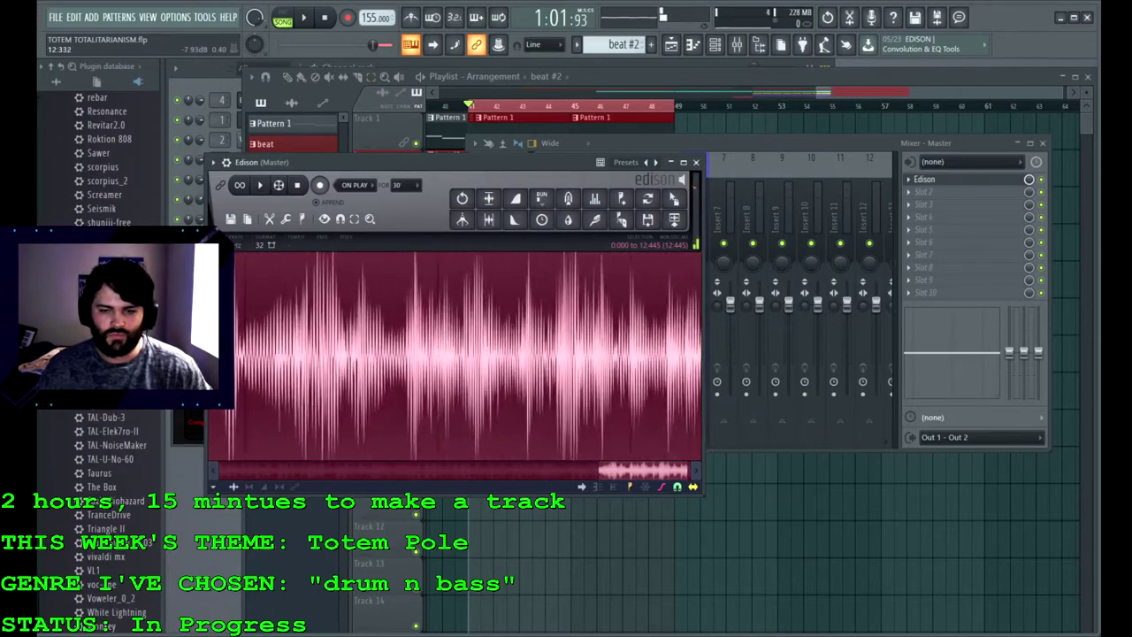
Step: Trim the Edison recording by deleting the excess audio after the final Song jump marker
drag(674, 471, 684, 471)
double_click(647, 398)
double_click(681, 398)
scroll(686, 403, up, 5)
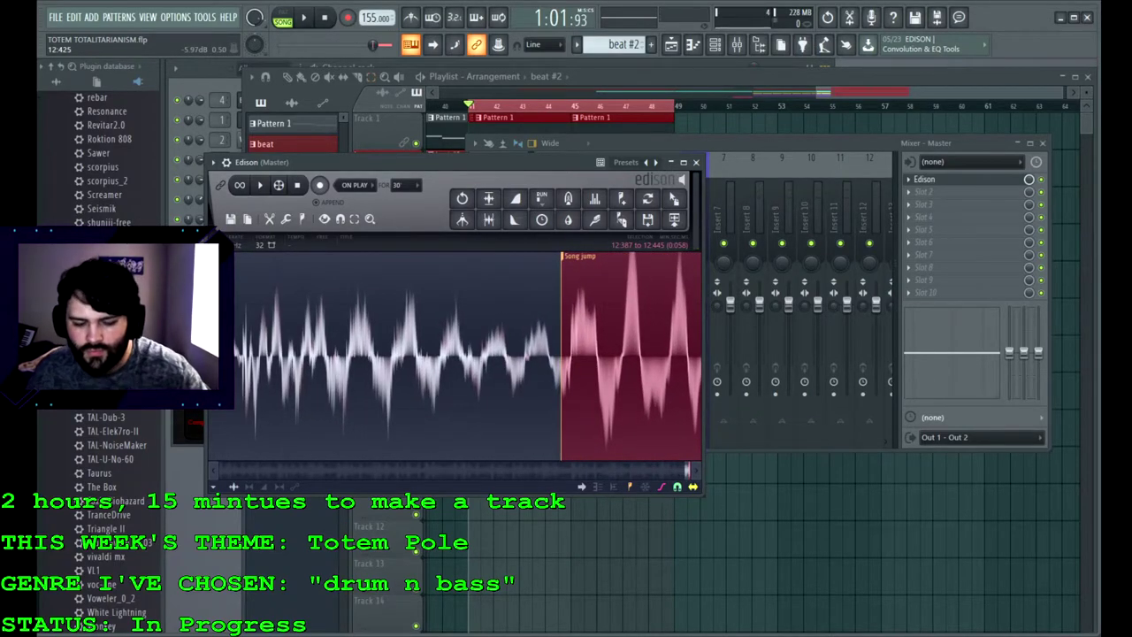
key(Delete)
scroll(597, 397, down, 8)
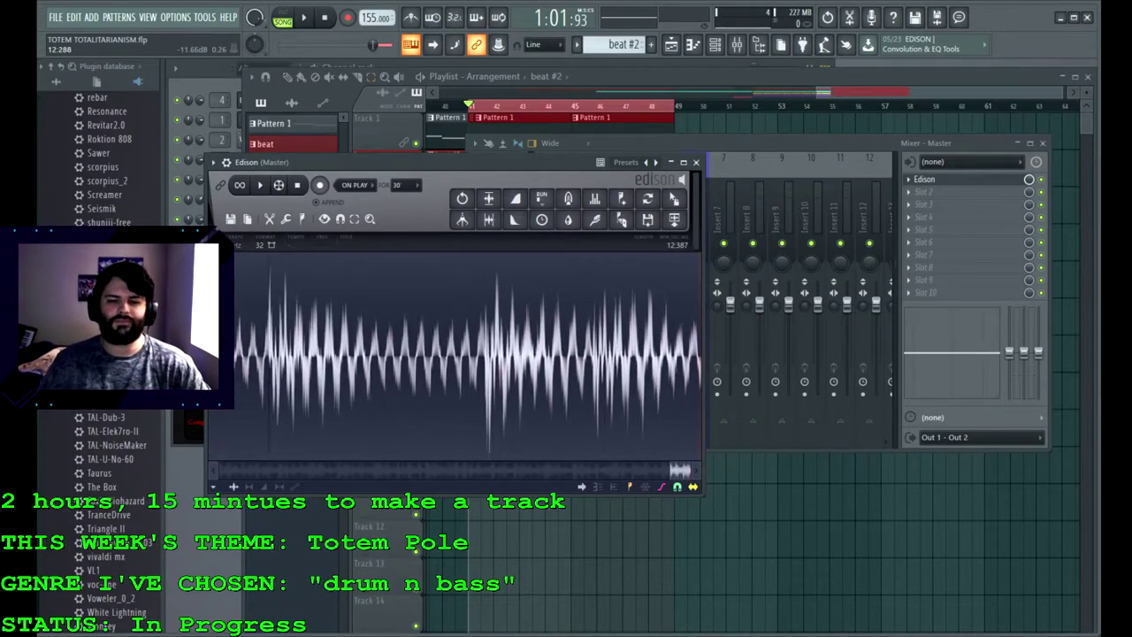
scroll(595, 389, down, 6)
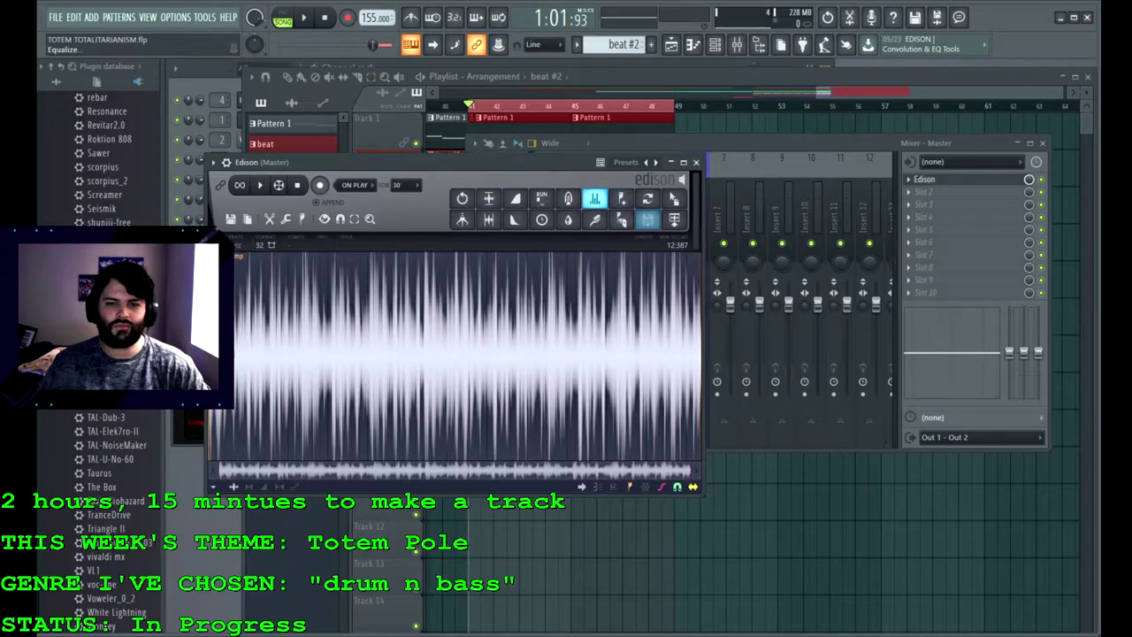
Step: Send the Edison recording to the playlist as an audio clip and move it to start at bar 49
click(674, 219)
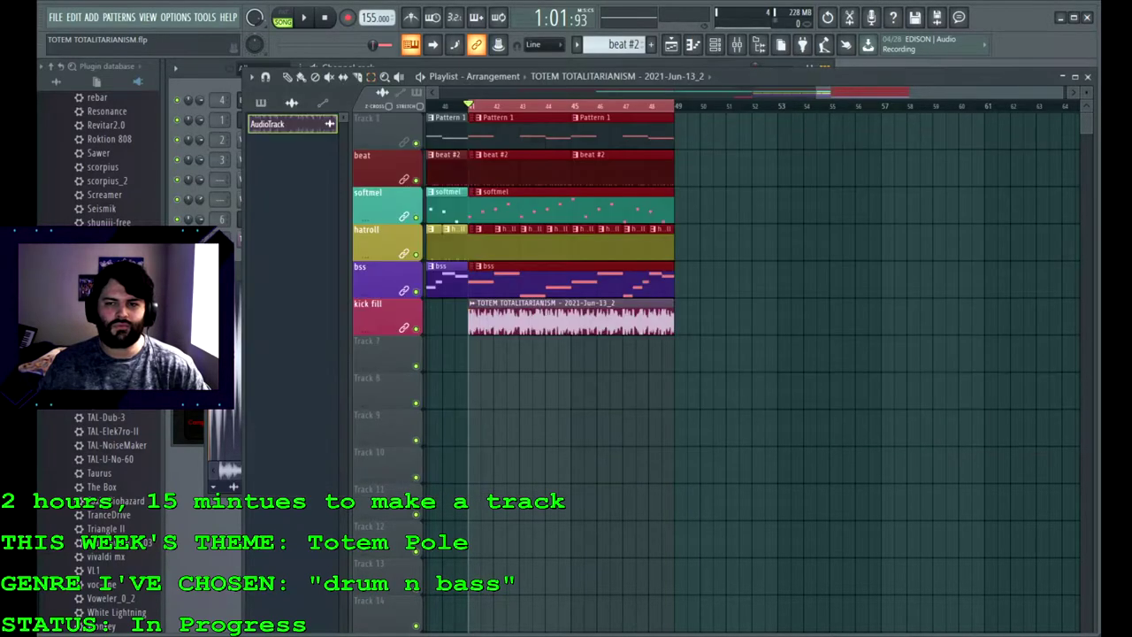
click(288, 77)
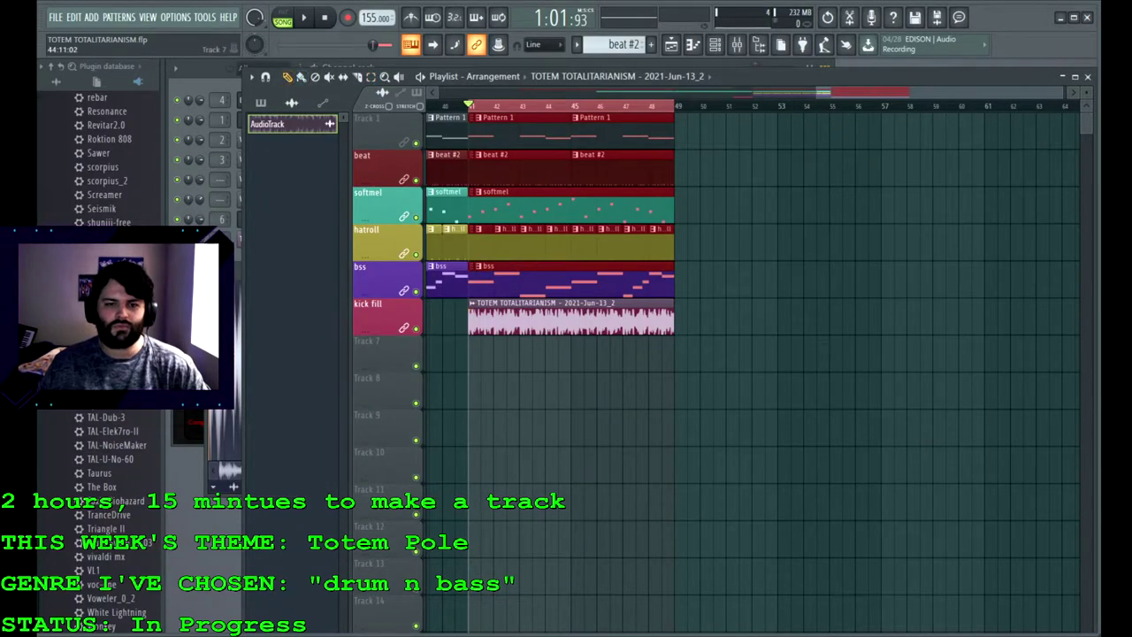
key(ctrl+d)
drag(548, 318, 772, 318)
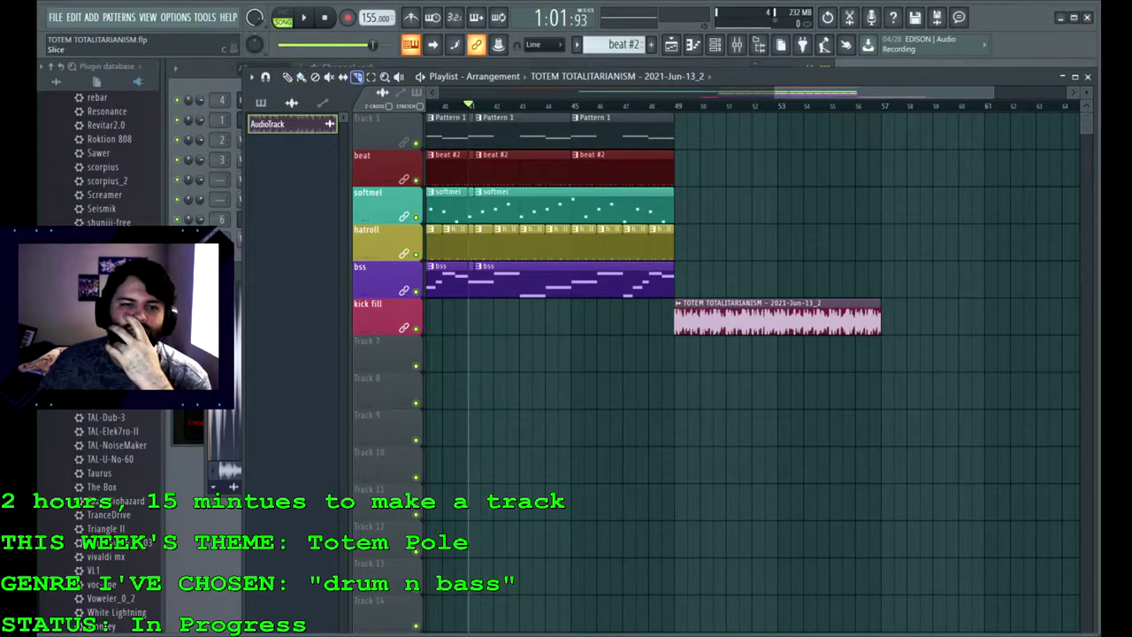
Step: Try a slice near the start of the recorded audio clip, and move the whole clip to Track 7, about half a bar after bar 41
click(687, 301)
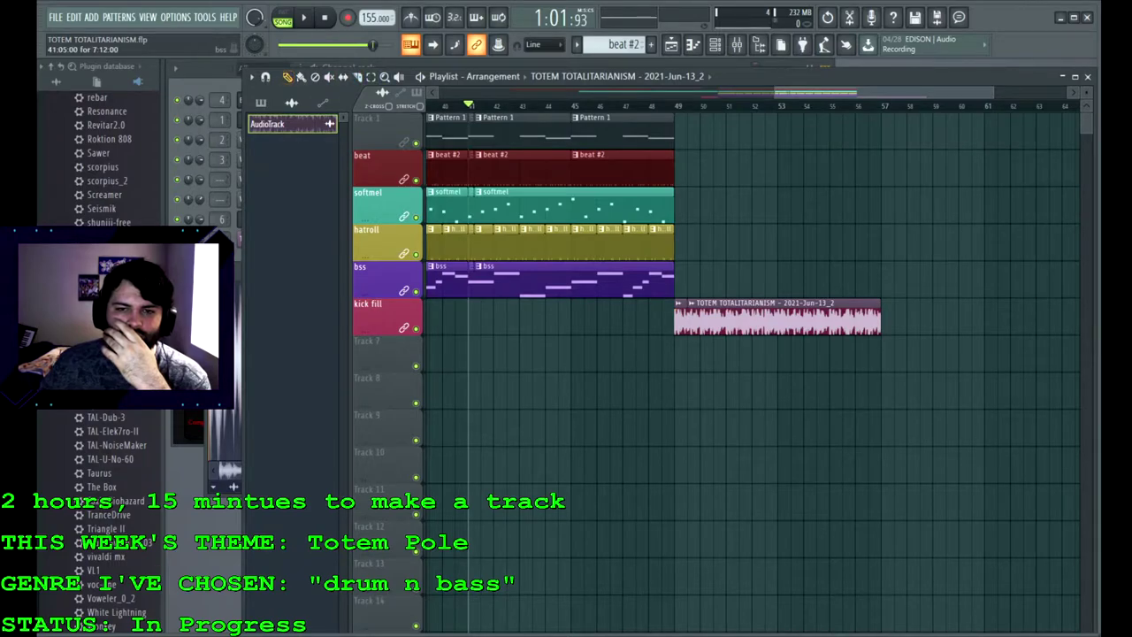
scroll(736, 318, up, 2)
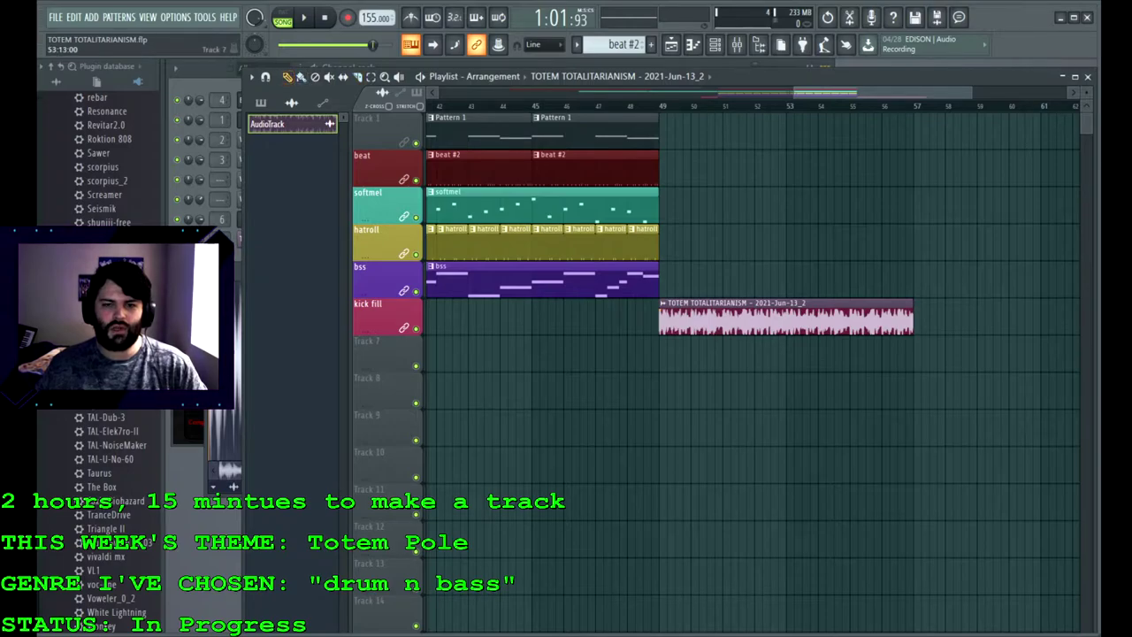
drag(698, 318, 460, 355)
drag(884, 92, 815, 92)
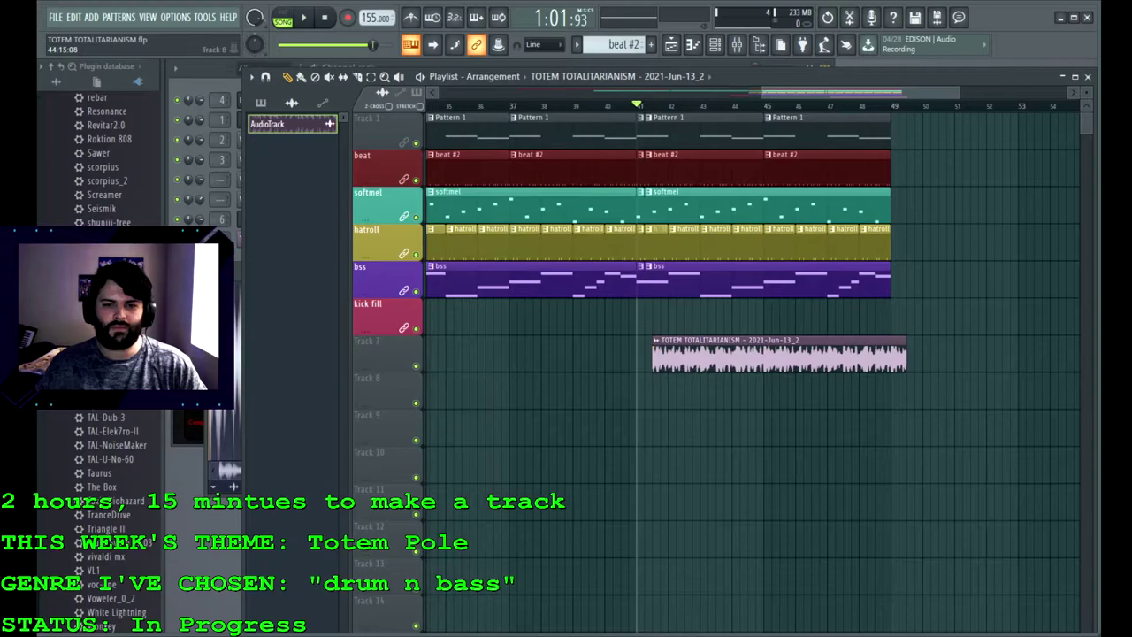
Step: Duplicate the Track 7 audio clip to bar 49 and park the original at bar 41 on Track 8, muted
drag(778, 355, 762, 356)
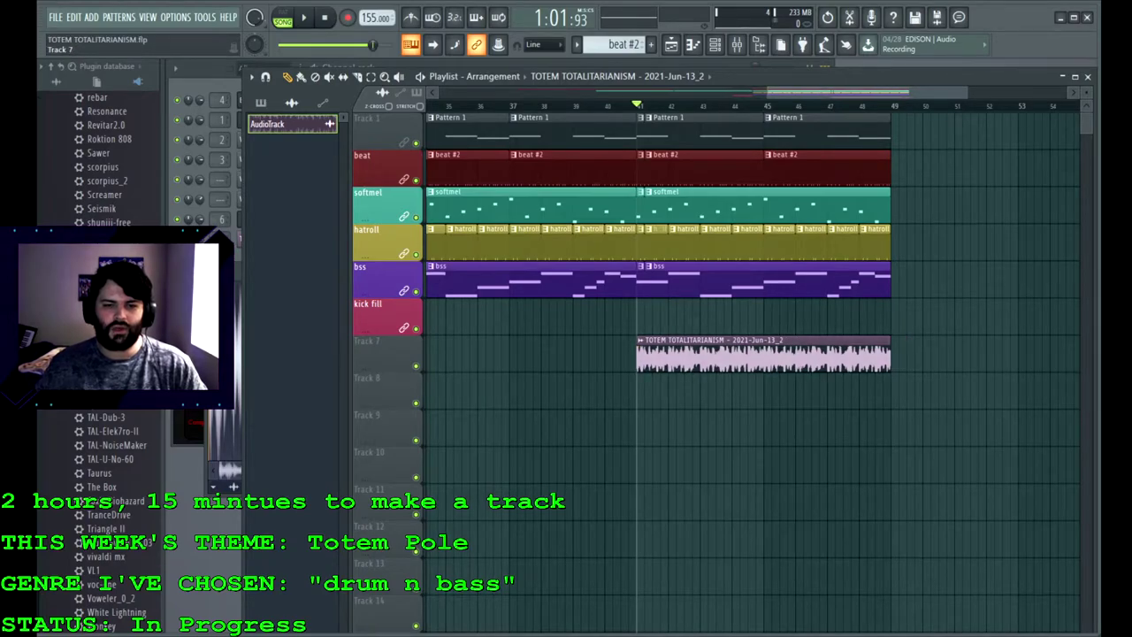
drag(934, 356, 895, 356)
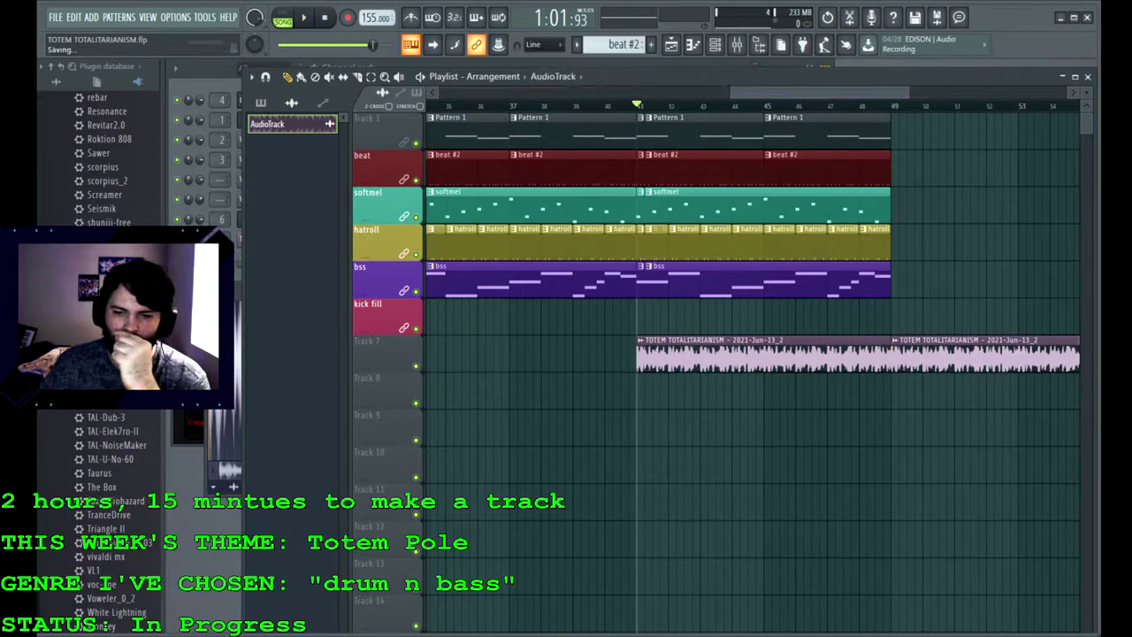
drag(760, 358, 761, 394)
click(415, 403)
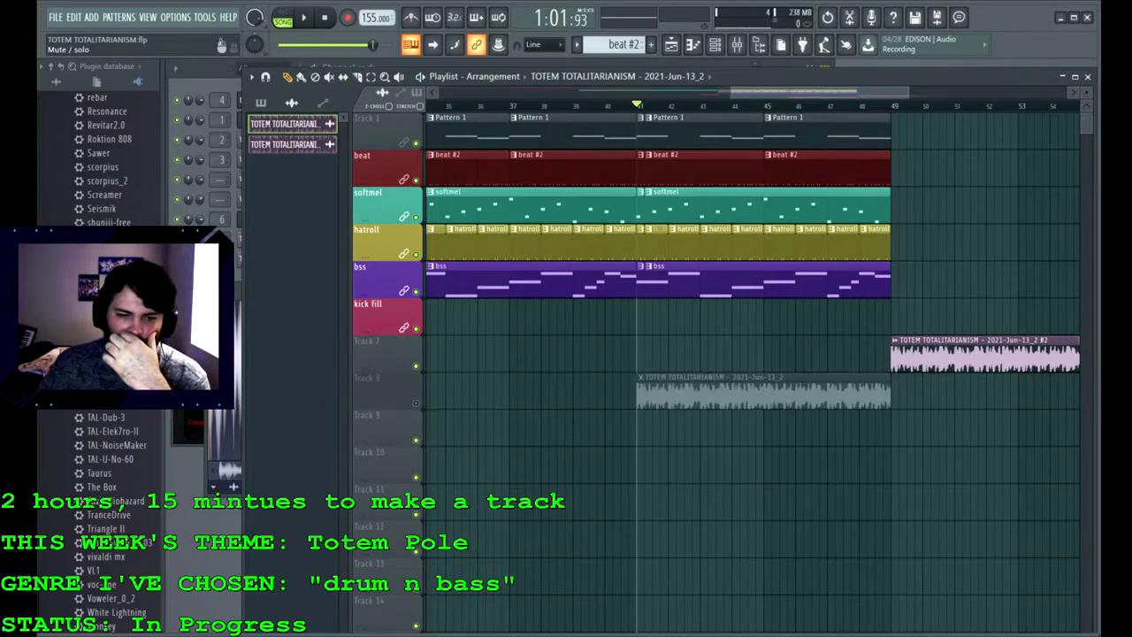
Step: Audition the arrangement into bar 49 and slice the Track 7 audio clip one beat after its start
key(space)
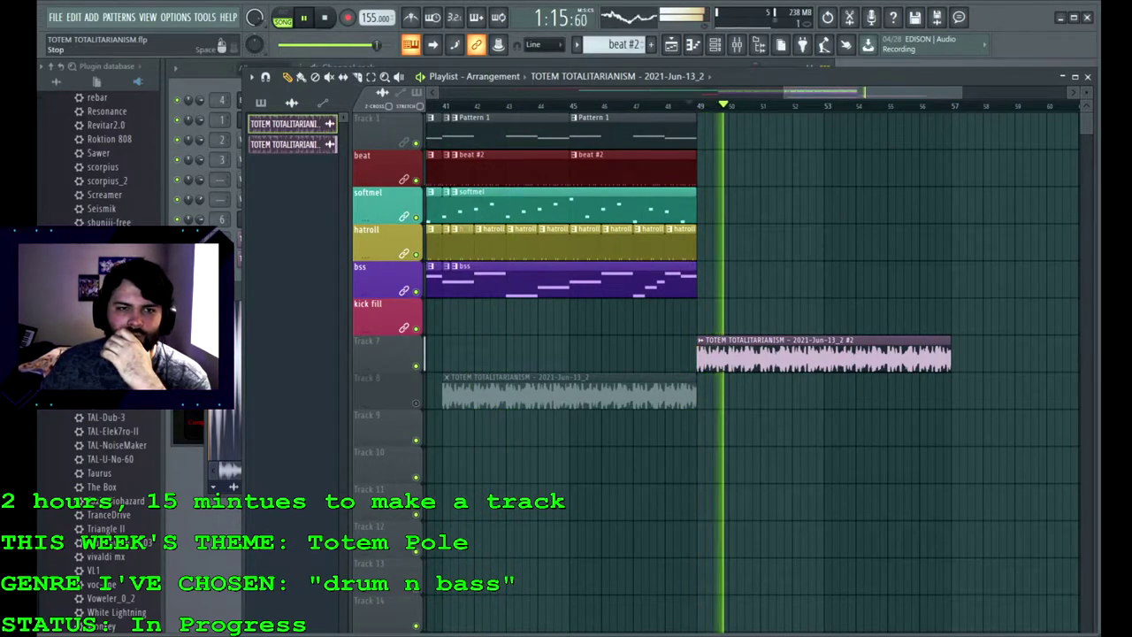
key(space)
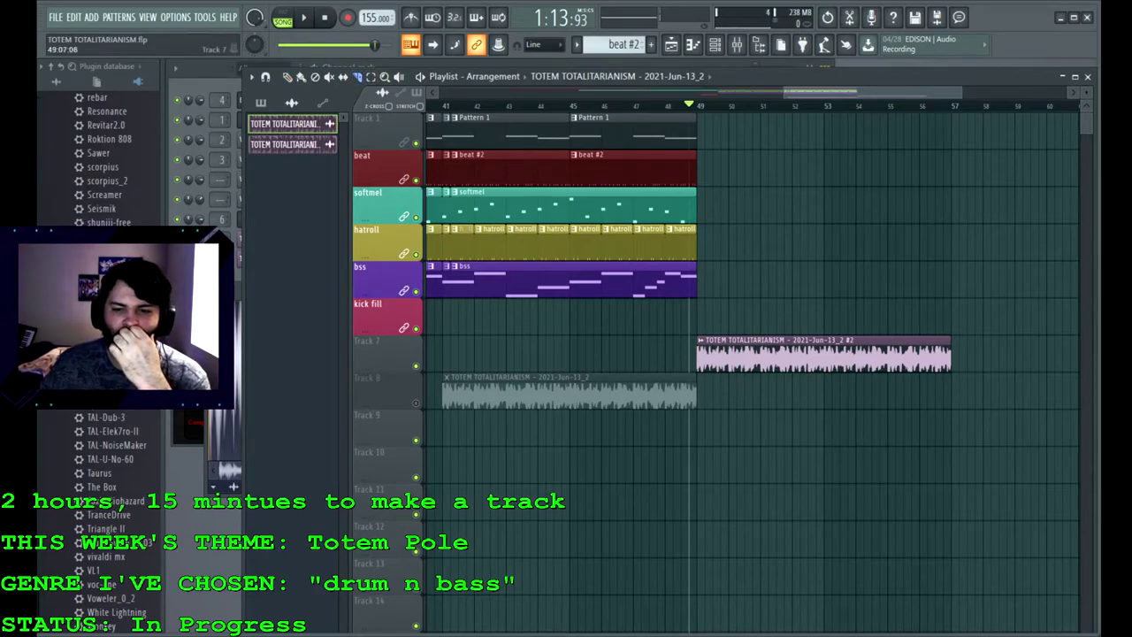
drag(705, 329, 705, 399)
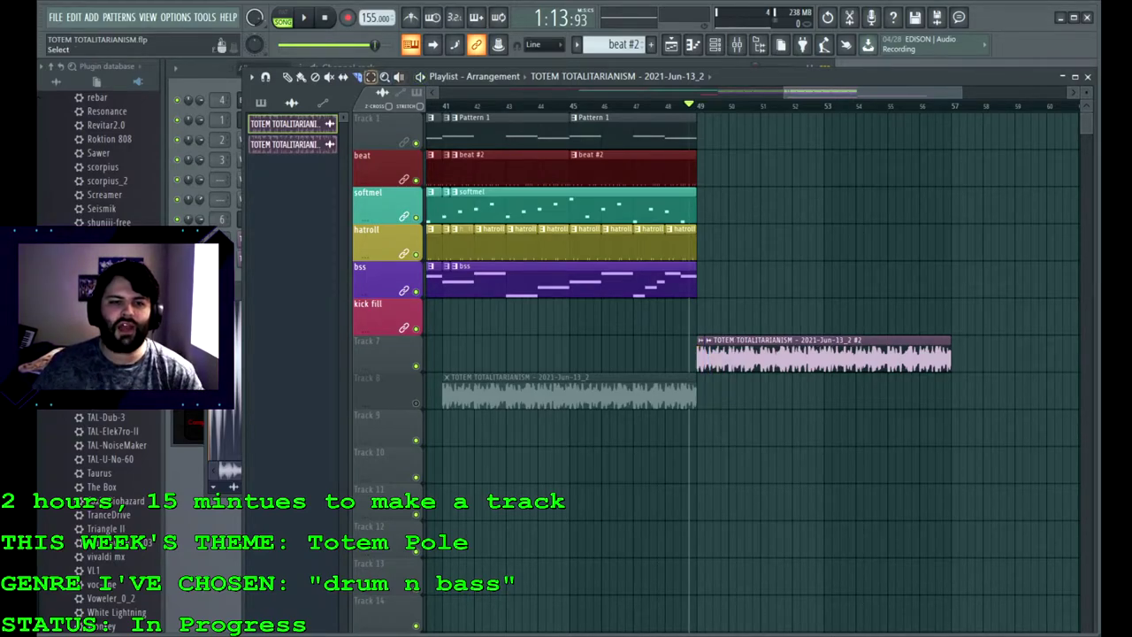
Step: Copy the pattern clips of bars 41 to 49 on Track 1 through bss to bars 49 to 57
scroll(690, 353, left, 6)
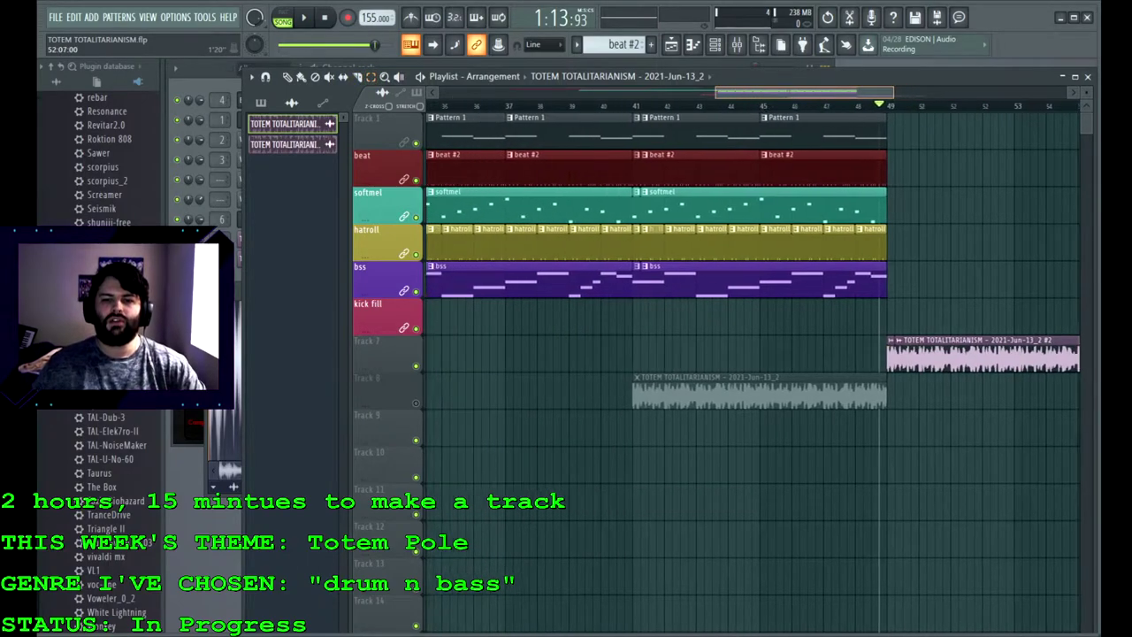
drag(573, 320, 821, 114)
scroll(751, 354, right, 8)
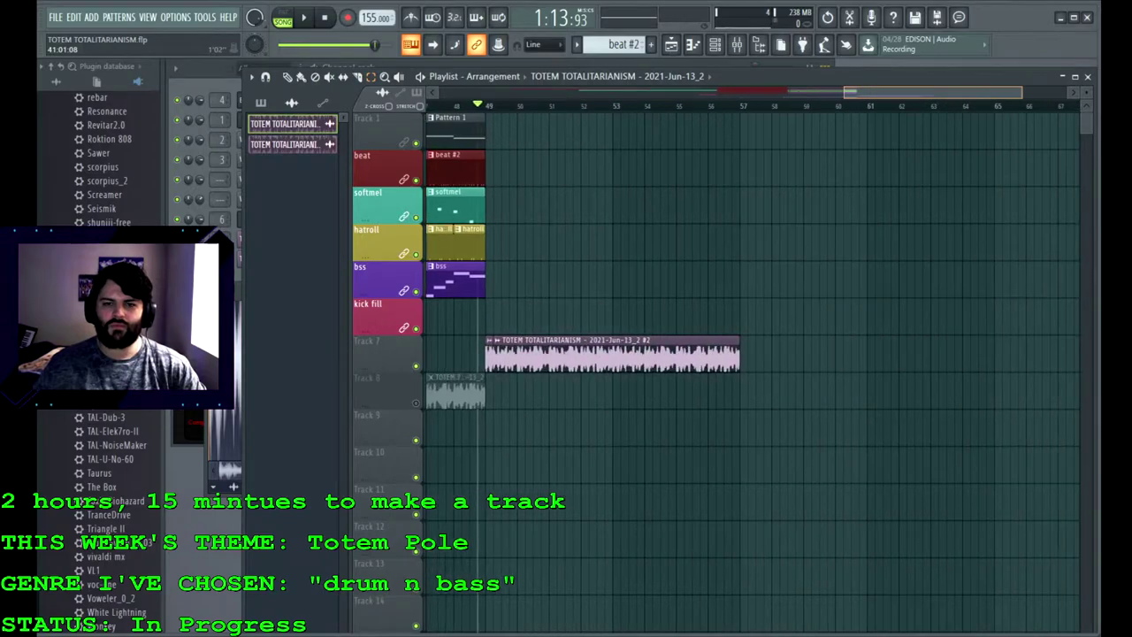
drag(1003, 92, 1004, 92)
key(ctrl+v)
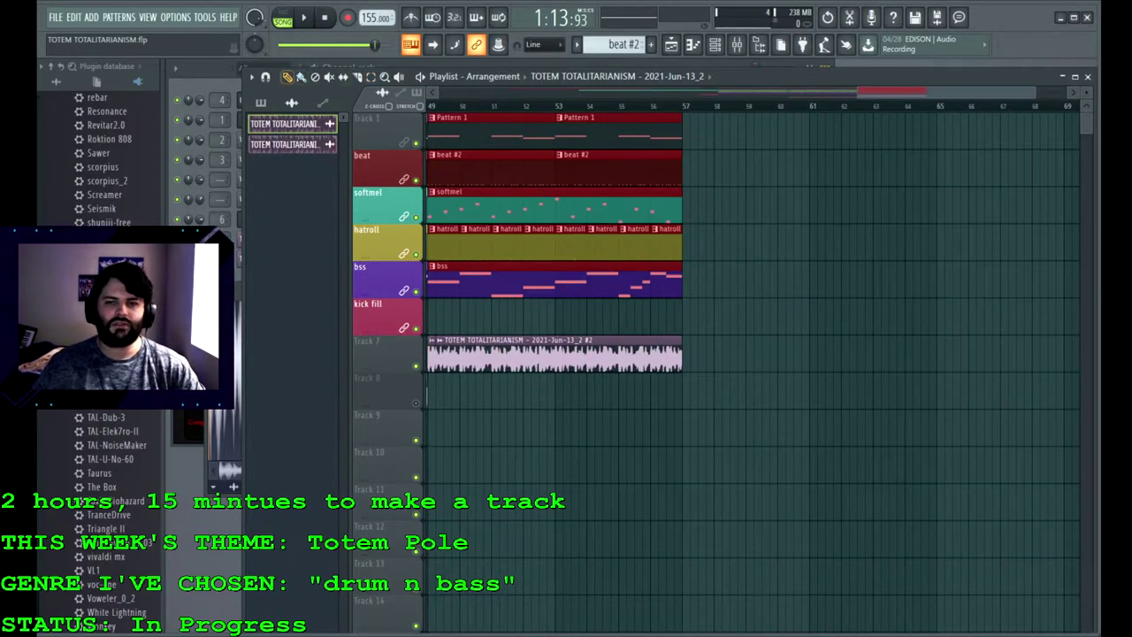
drag(937, 92, 910, 92)
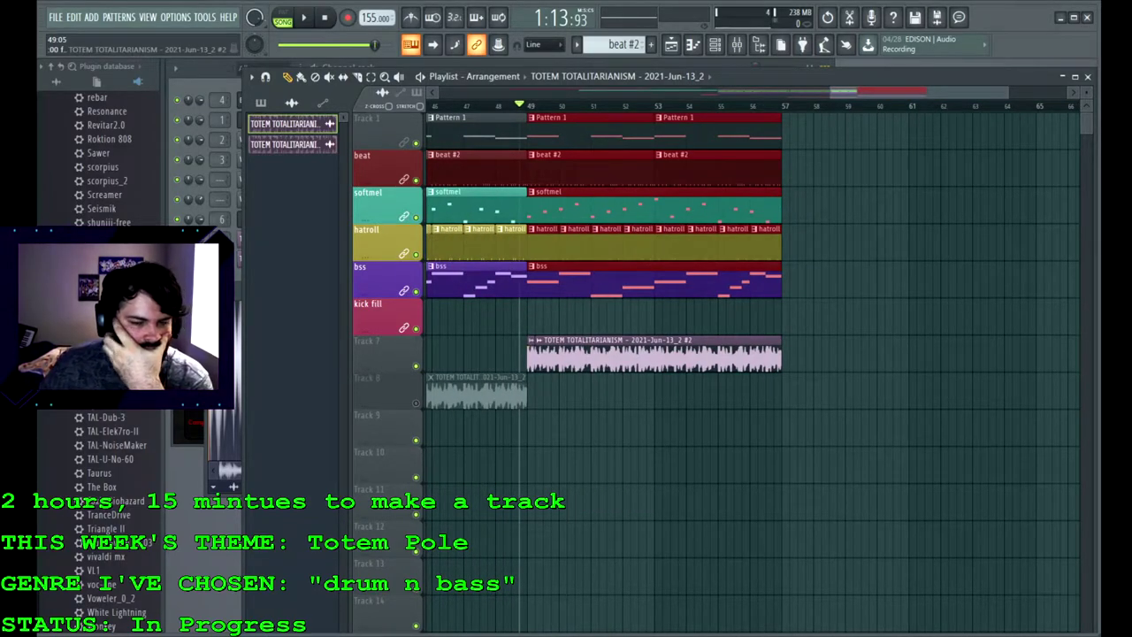
Step: Delete the long remainder of the Track 7 audio clip and repeat the one-beat slice four times across bar 49
right_click(537, 355)
click(531, 356)
click(538, 355)
click(546, 356)
click(562, 356)
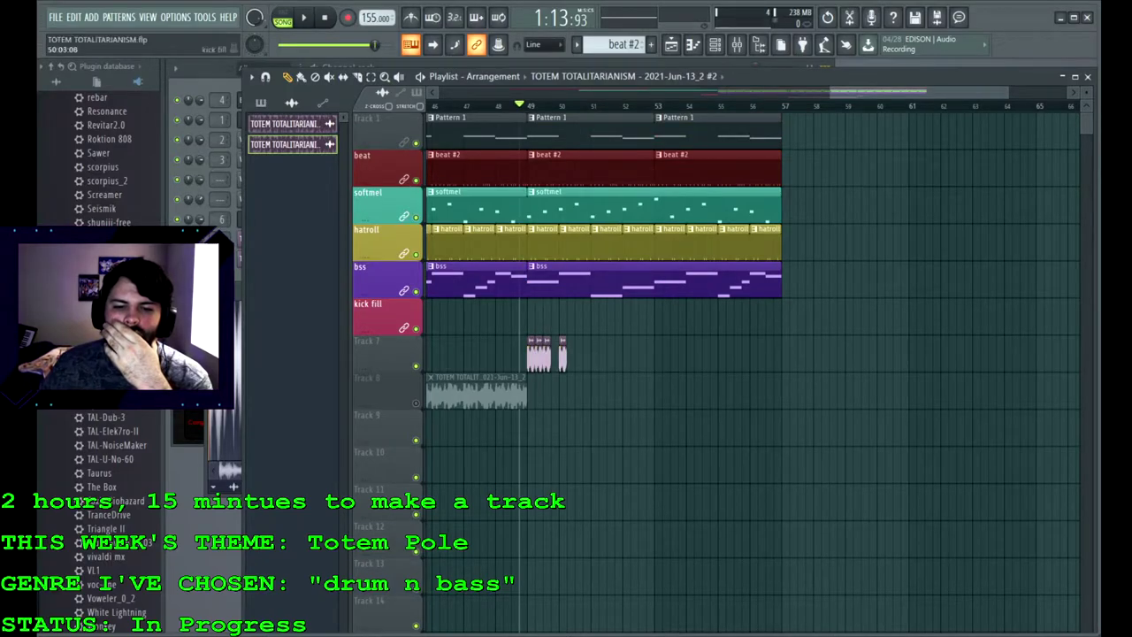
Step: Slice the pattern clips on Track 1 through bss at bar 50, delete their bar 49 pieces and audition the gap
click(357, 77)
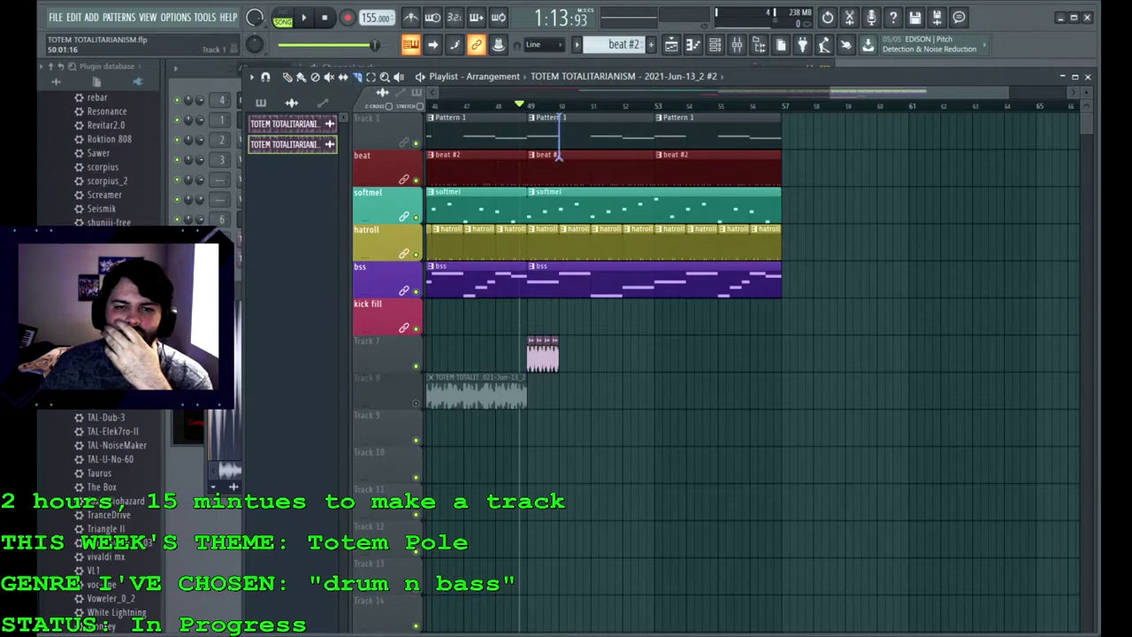
drag(557, 154, 559, 314)
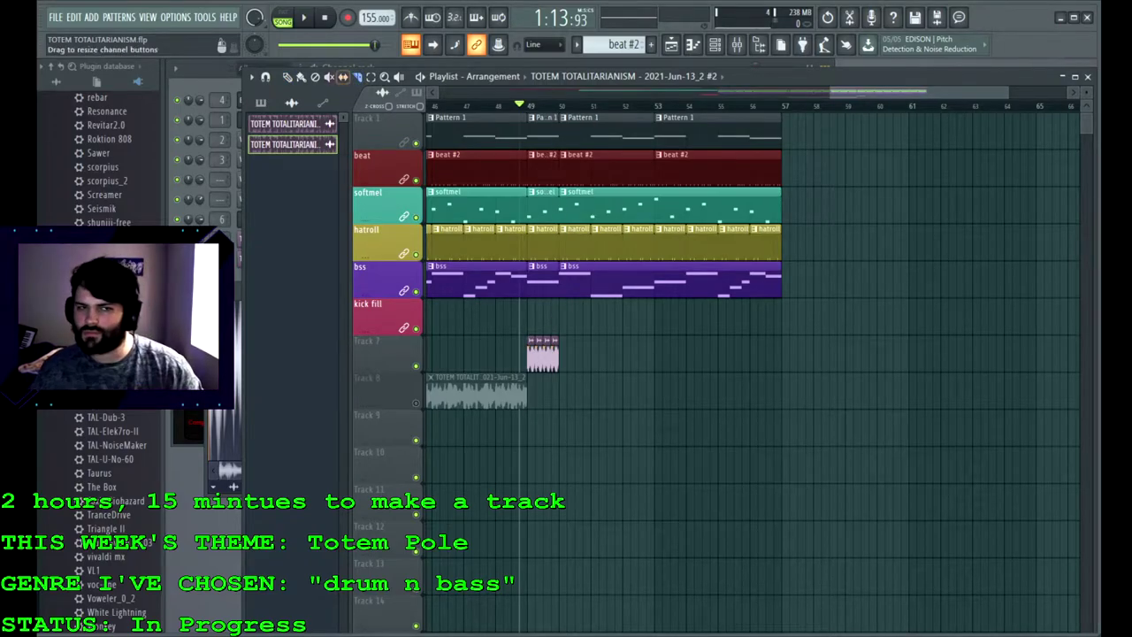
right_click(546, 135)
right_click(546, 170)
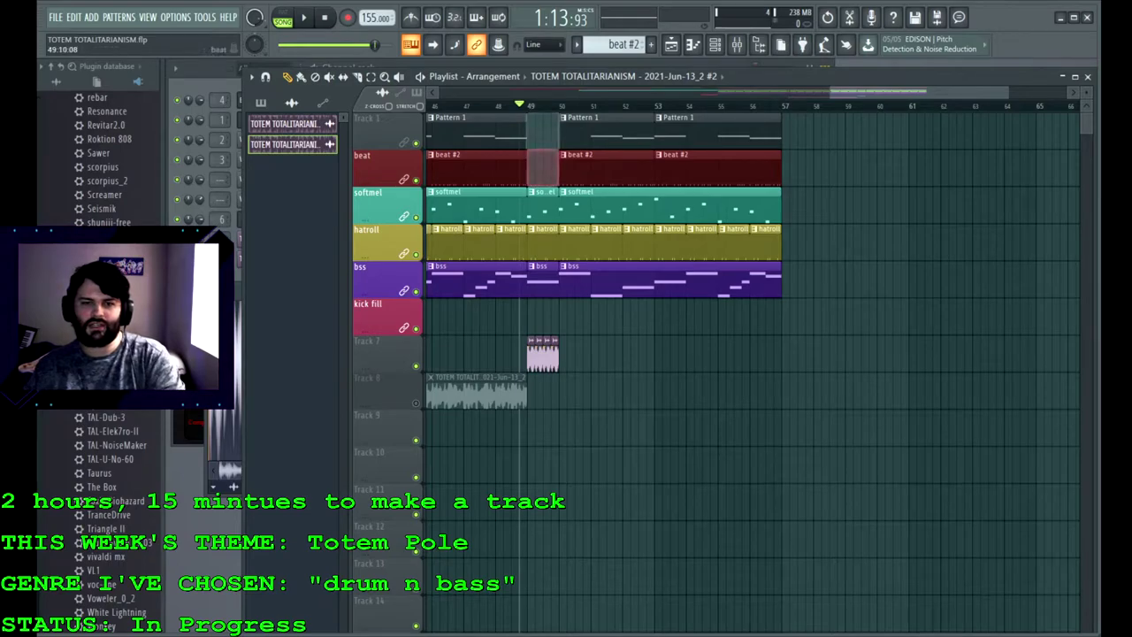
right_click(547, 207)
right_click(548, 244)
right_click(549, 281)
click(304, 17)
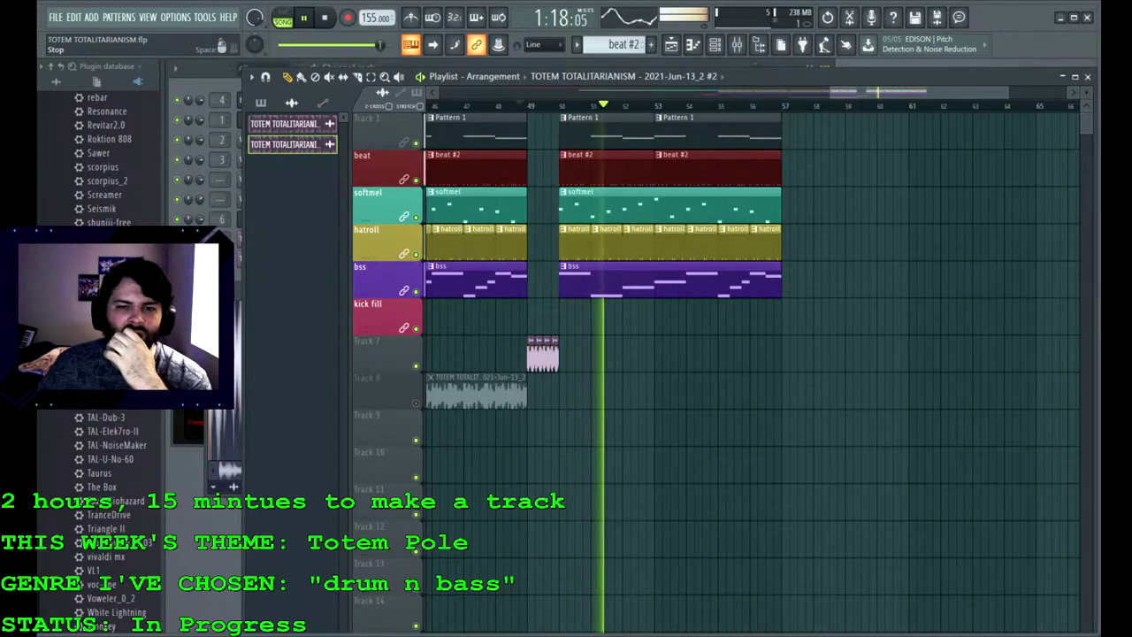
click(324, 17)
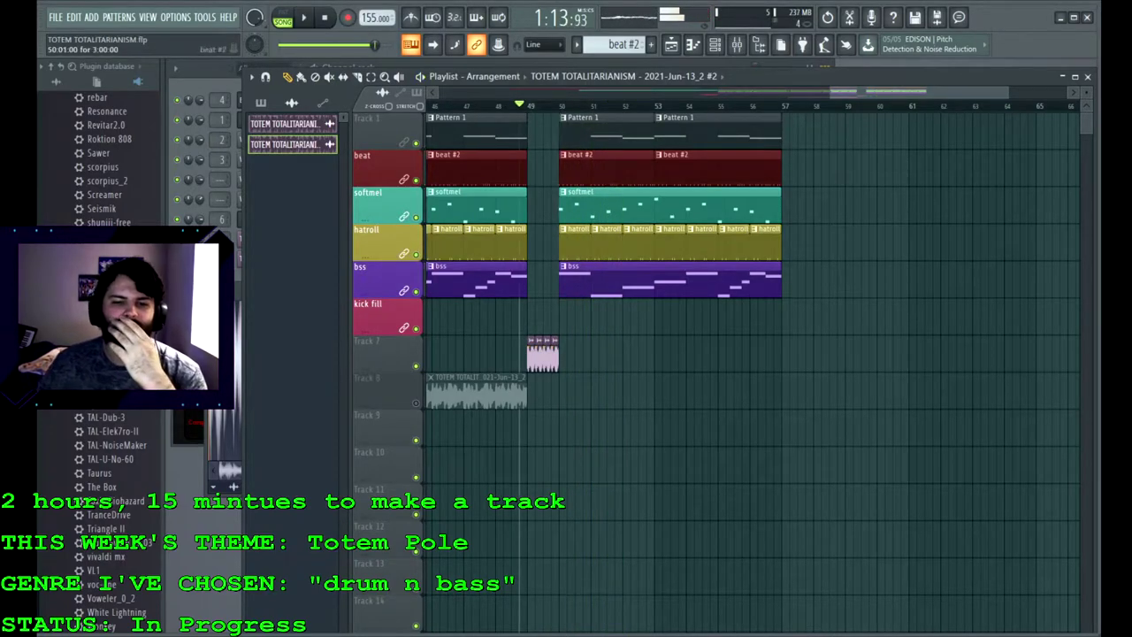
Step: Place a full copy of the audio clip at bar 49 on Track 9 and cut it down to the one-beat slice at bar 51
click(504, 392)
click(566, 391)
drag(566, 394, 534, 430)
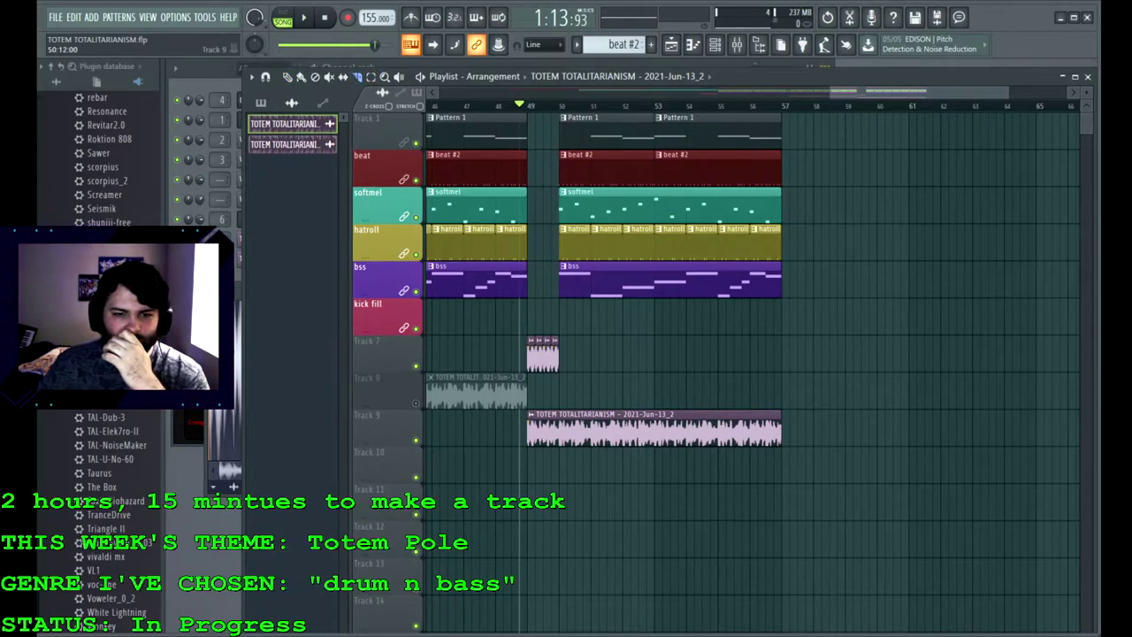
drag(591, 473, 597, 459)
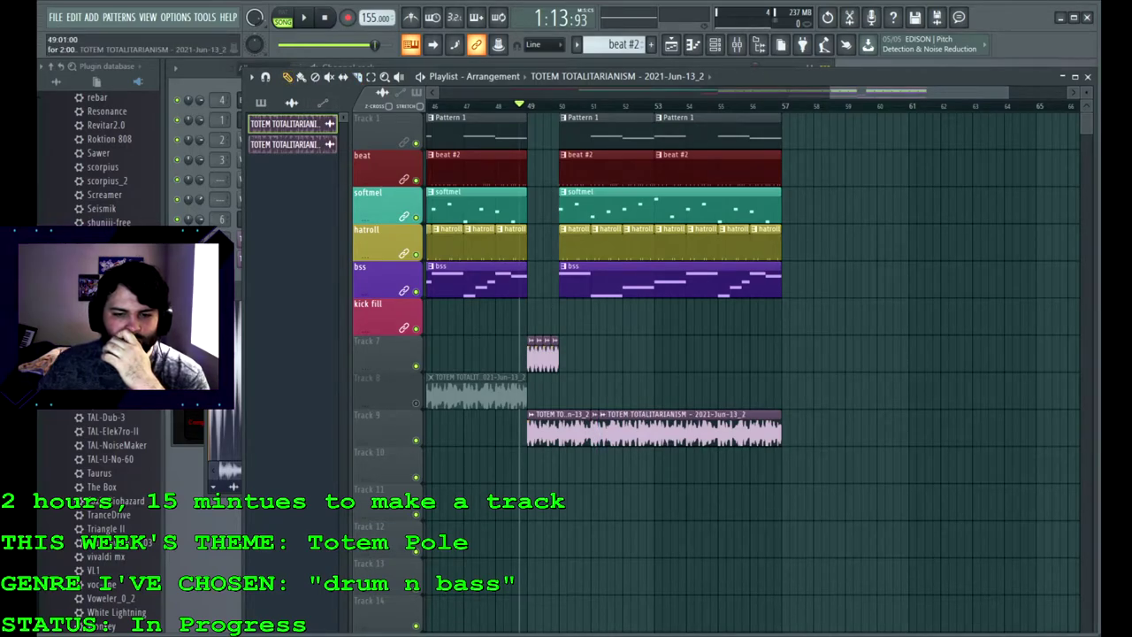
right_click(566, 432)
right_click(622, 431)
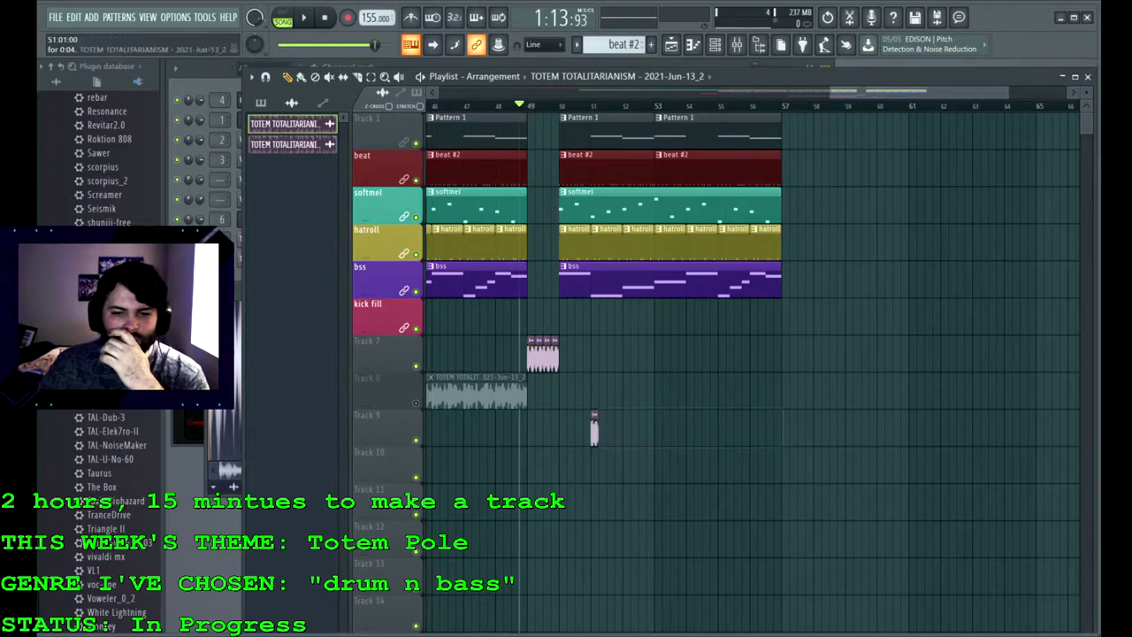
Step: Repeat the bar 51 audio slice four times across bar 51 on Track 7 and play it back
drag(594, 433, 618, 359)
click(603, 359)
click(610, 359)
click(626, 359)
key(space)
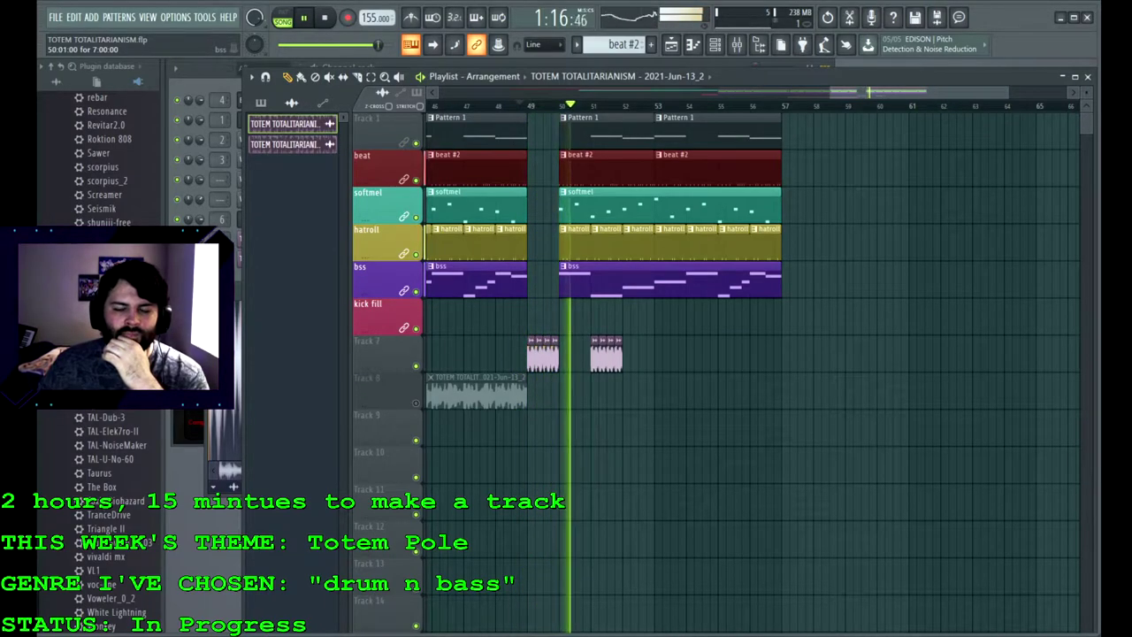
key(space)
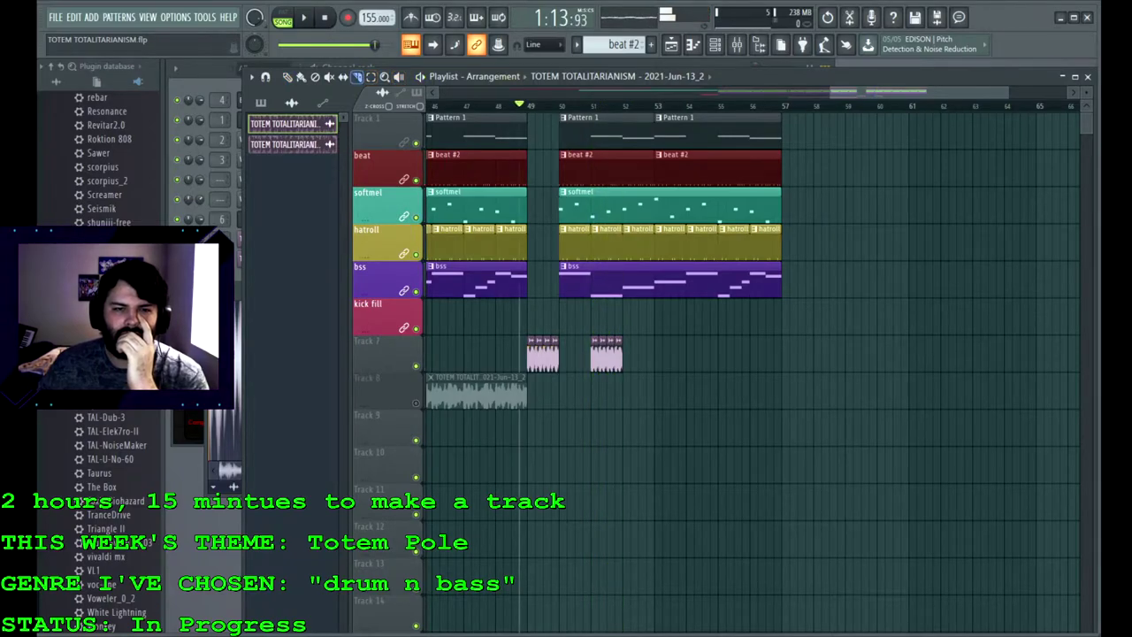
Step: Slice the pattern clips at bars 51 and 52, delete their bar 51 pieces on Track 1 through bss, and audition from bar 47
drag(591, 229, 591, 311)
click(623, 105)
drag(622, 115, 622, 273)
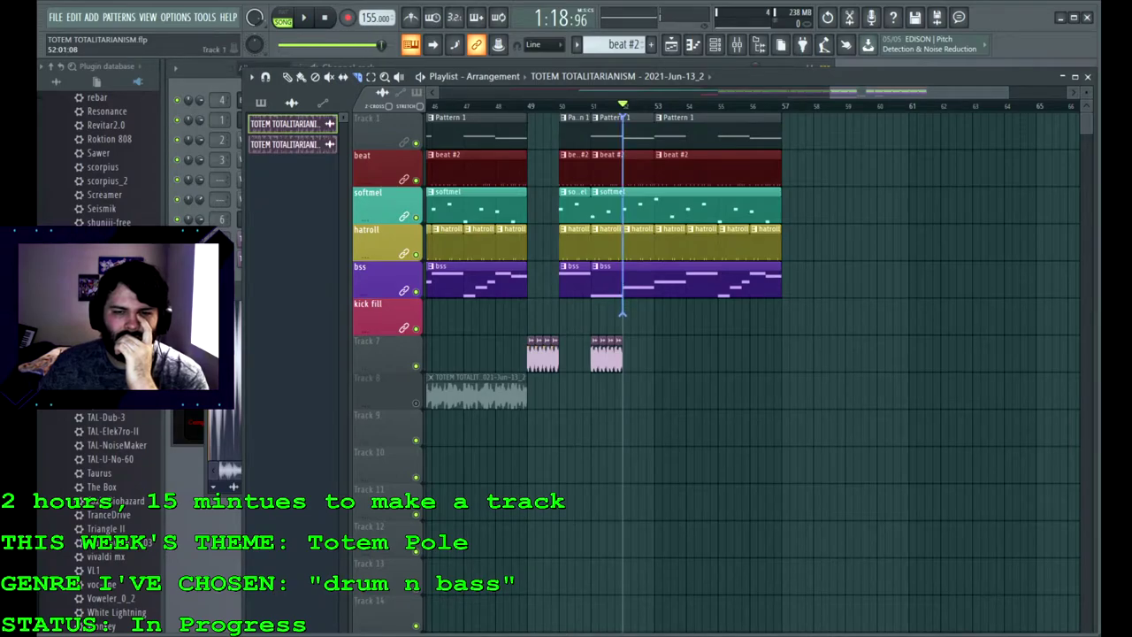
drag(622, 314, 623, 314)
right_click(606, 128)
right_click(606, 168)
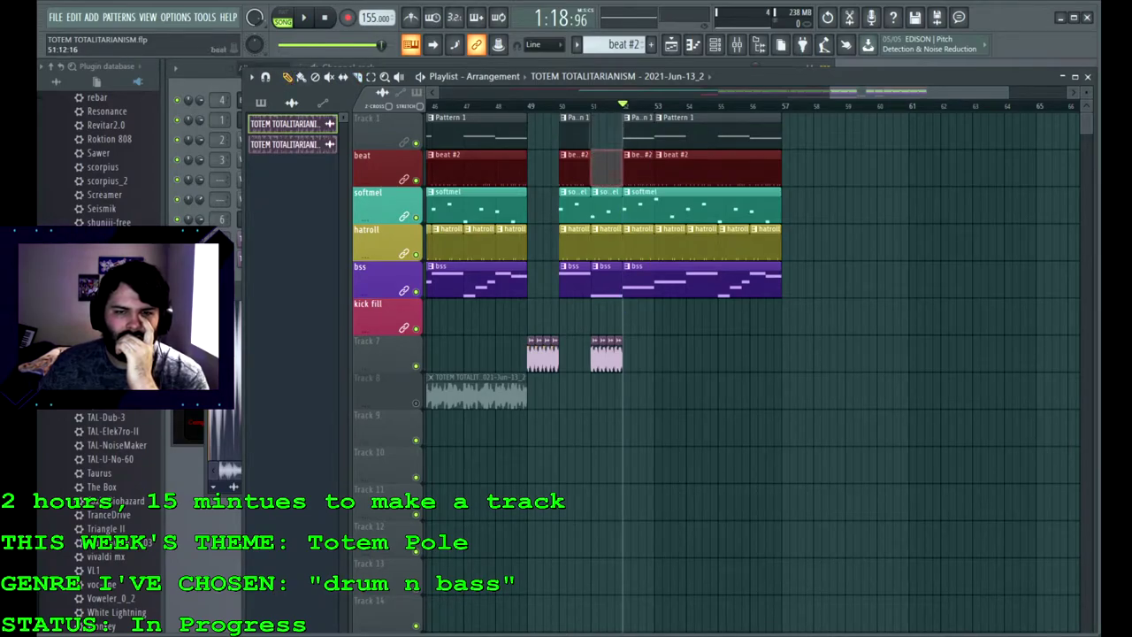
right_click(607, 206)
right_click(606, 243)
right_click(606, 280)
click(462, 105)
key(space)
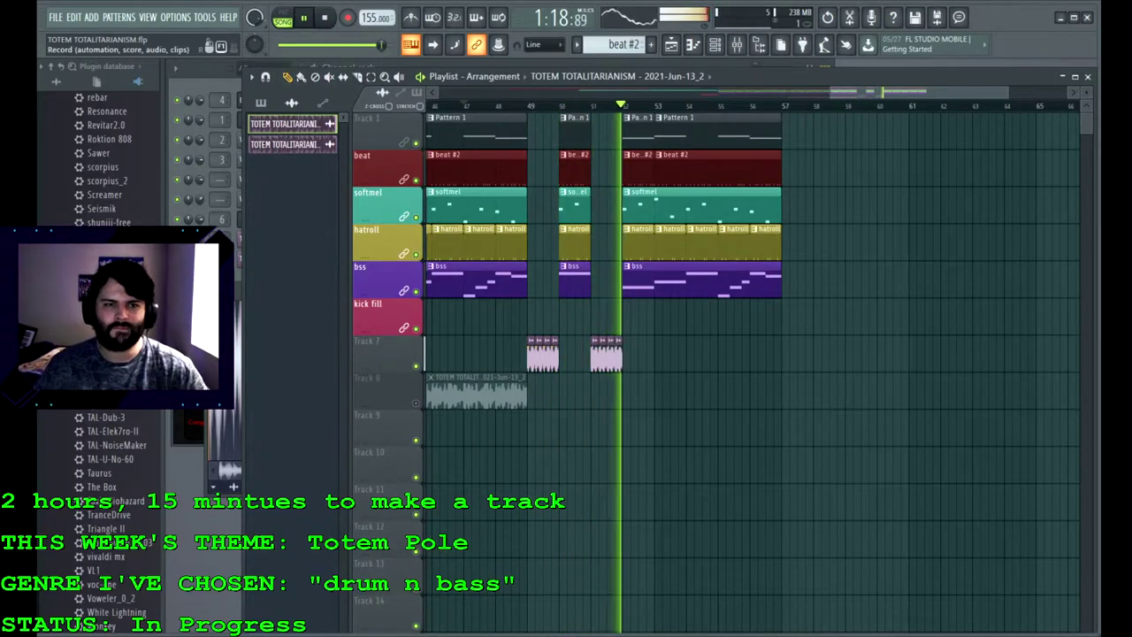
click(323, 18)
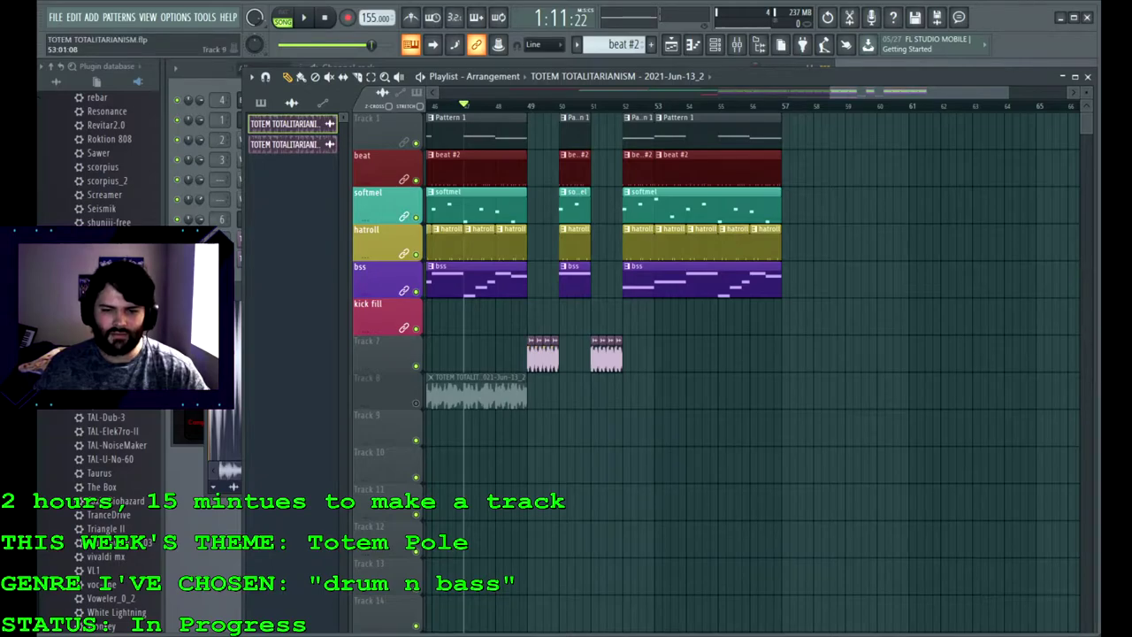
Step: Place another full audio copy at bar 49 on Track 9 and cut it down to the one-beat slice at bar 53
drag(655, 428, 529, 429)
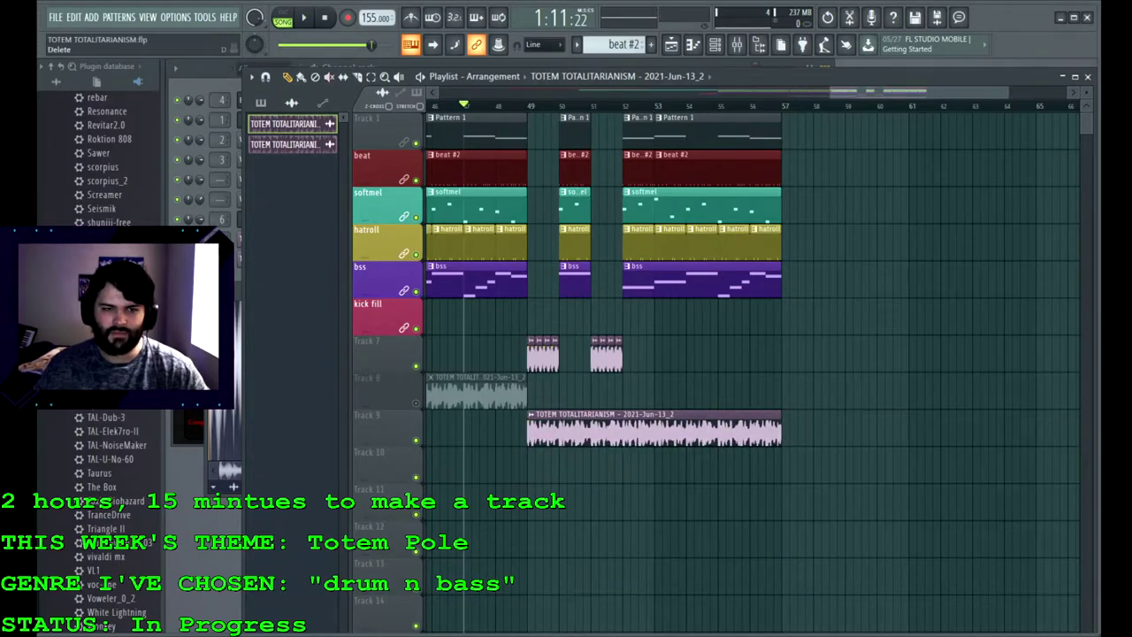
click(356, 77)
drag(654, 409, 654, 455)
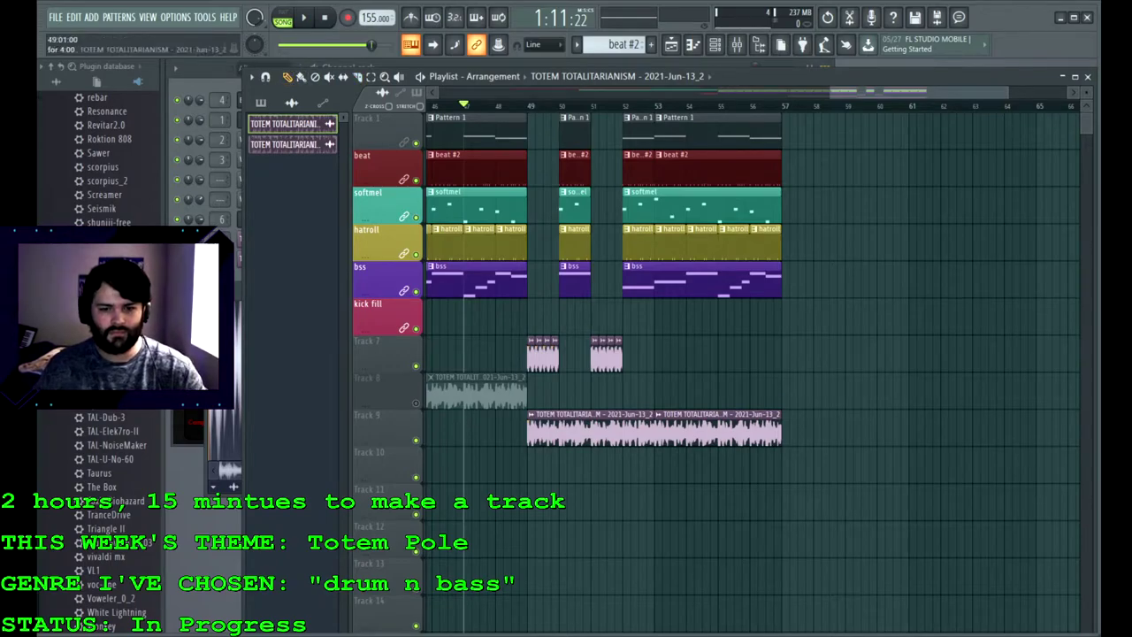
right_click(605, 434)
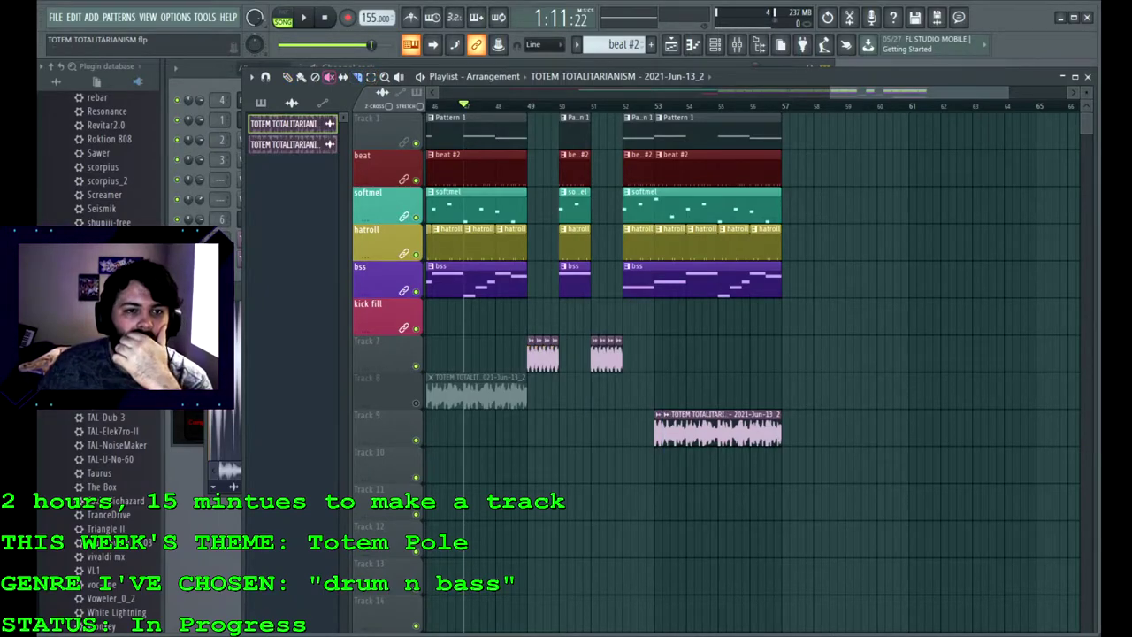
right_click(698, 431)
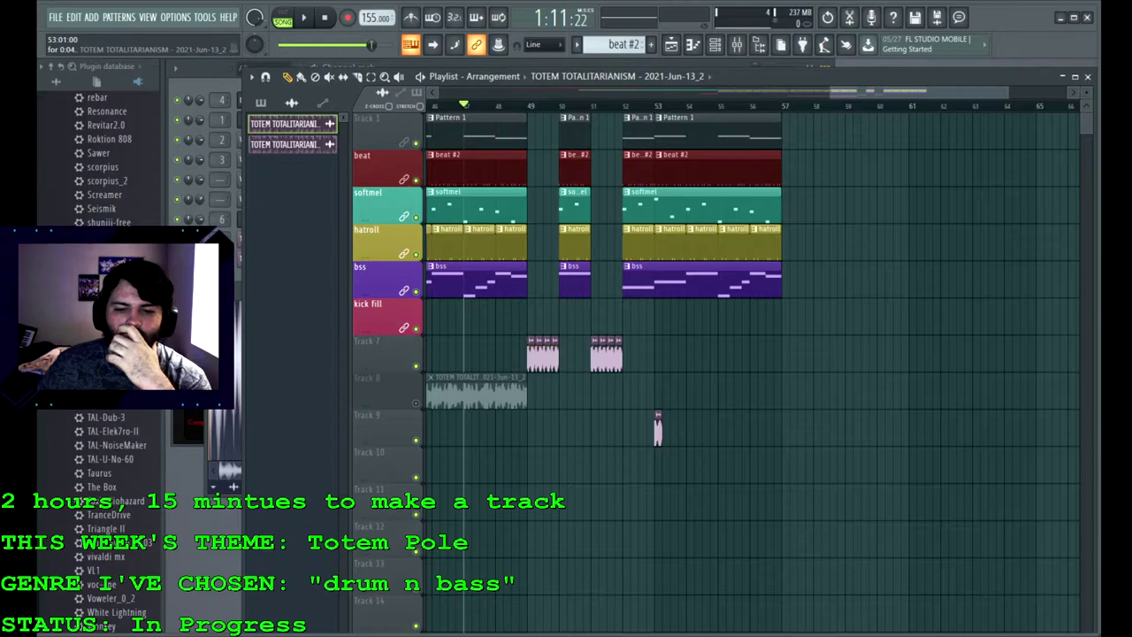
Step: Repeat the bar 53 audio slice four times across bar 53 on Track 7 and slice the pattern clips at bar 54
drag(657, 431, 685, 354)
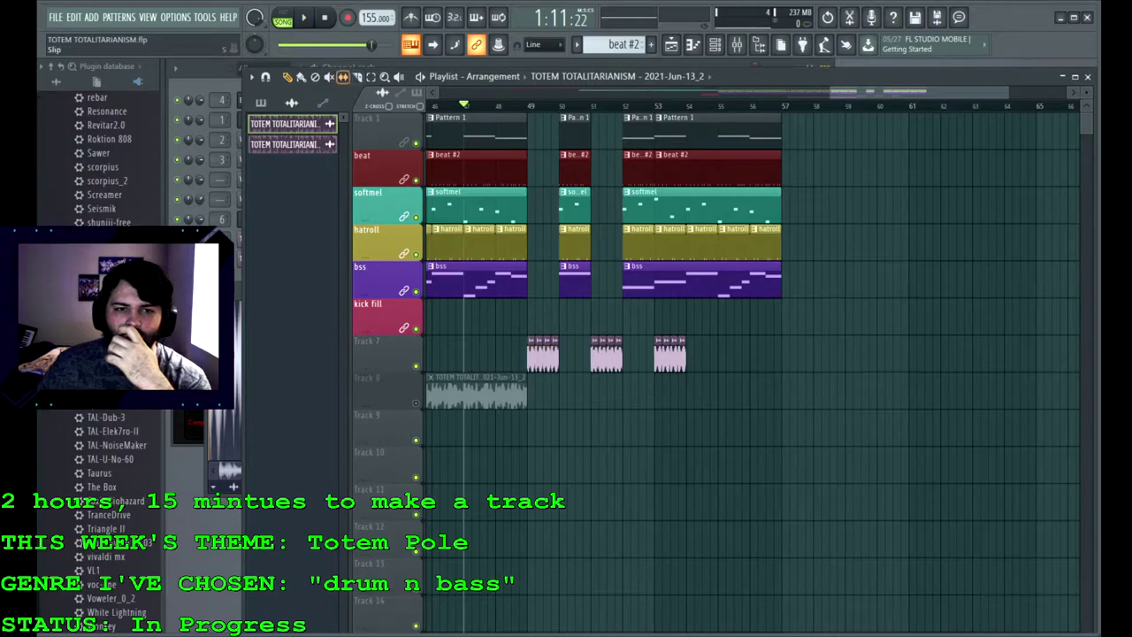
drag(687, 113, 686, 324)
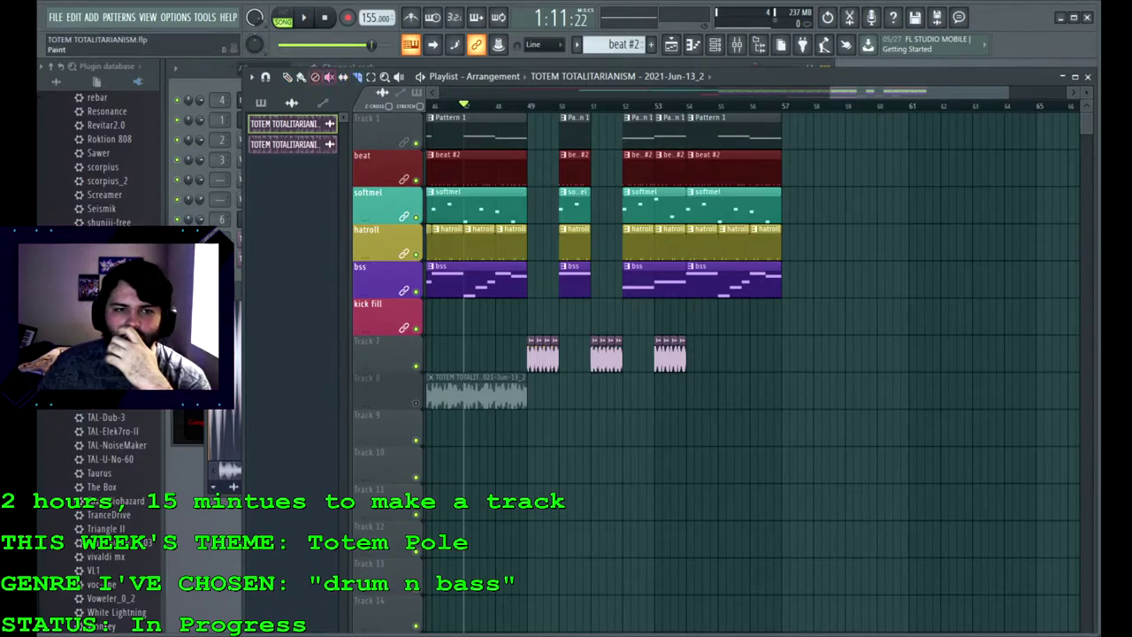
Step: Try to delete the pattern clip pieces directly before bar 54 on Track 1 through bss
click(287, 76)
right_click(676, 133)
right_click(677, 170)
right_click(678, 207)
right_click(679, 243)
right_click(681, 279)
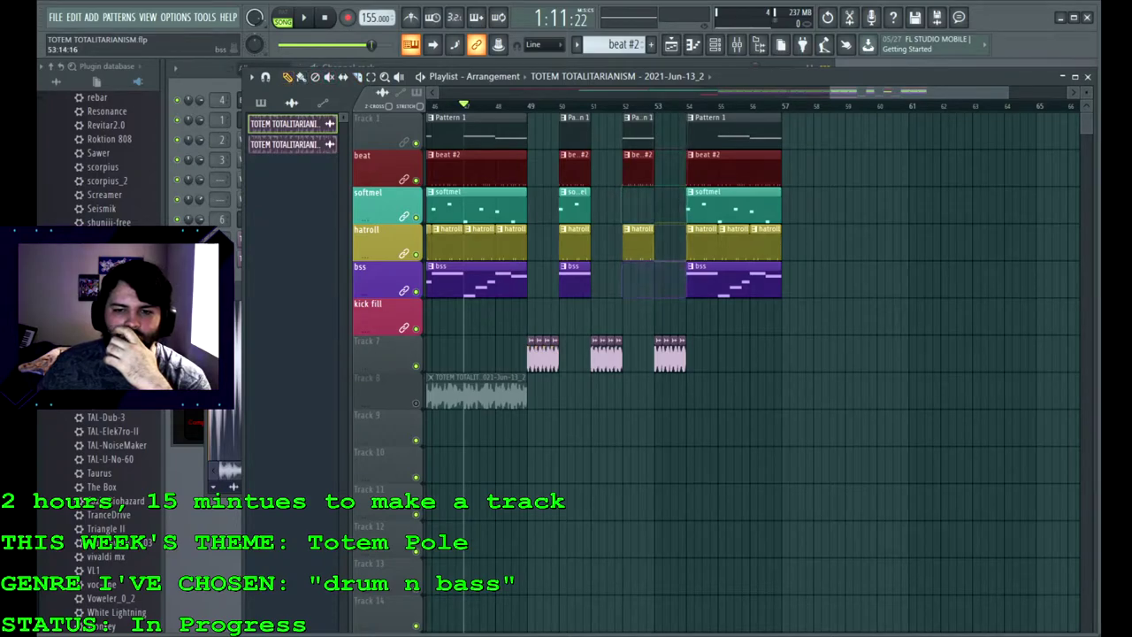
key(ctrl+z)
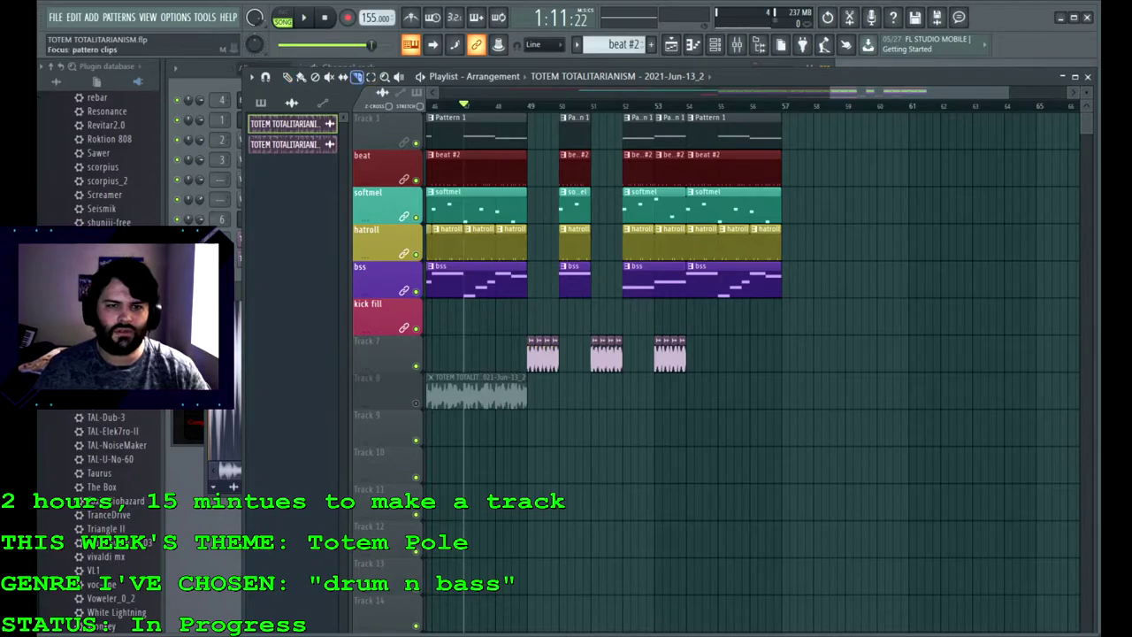
Step: Slice the pattern clips at bar 53 and delete their bar 53 pieces on Track 1 through bss
drag(654, 117, 655, 306)
click(287, 77)
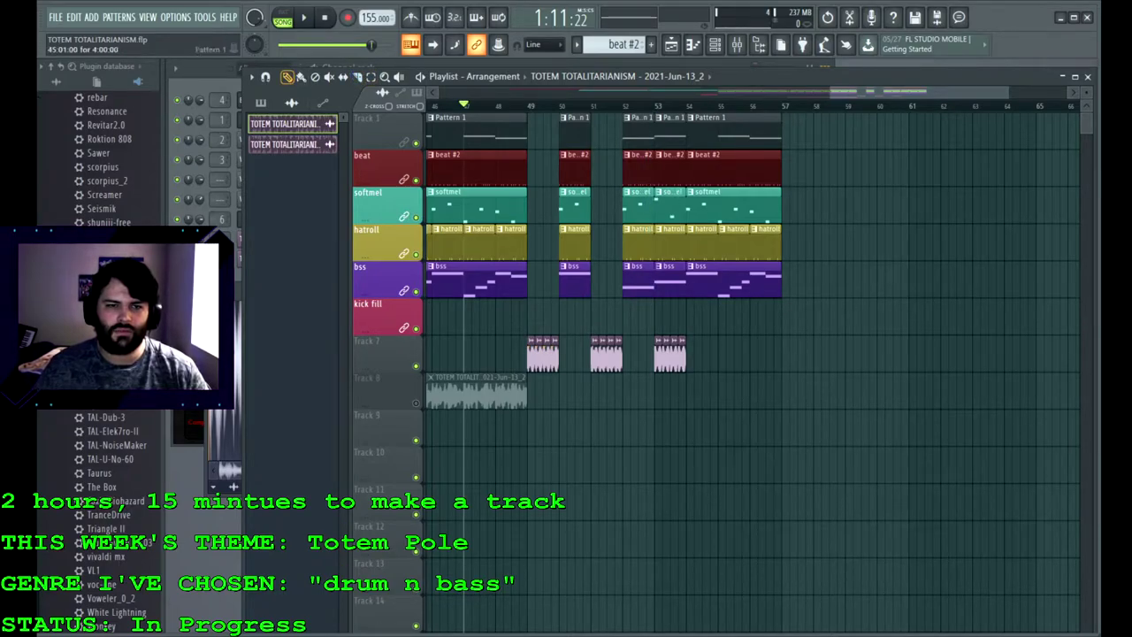
right_click(669, 133)
right_click(668, 169)
right_click(668, 207)
right_click(668, 244)
right_click(668, 281)
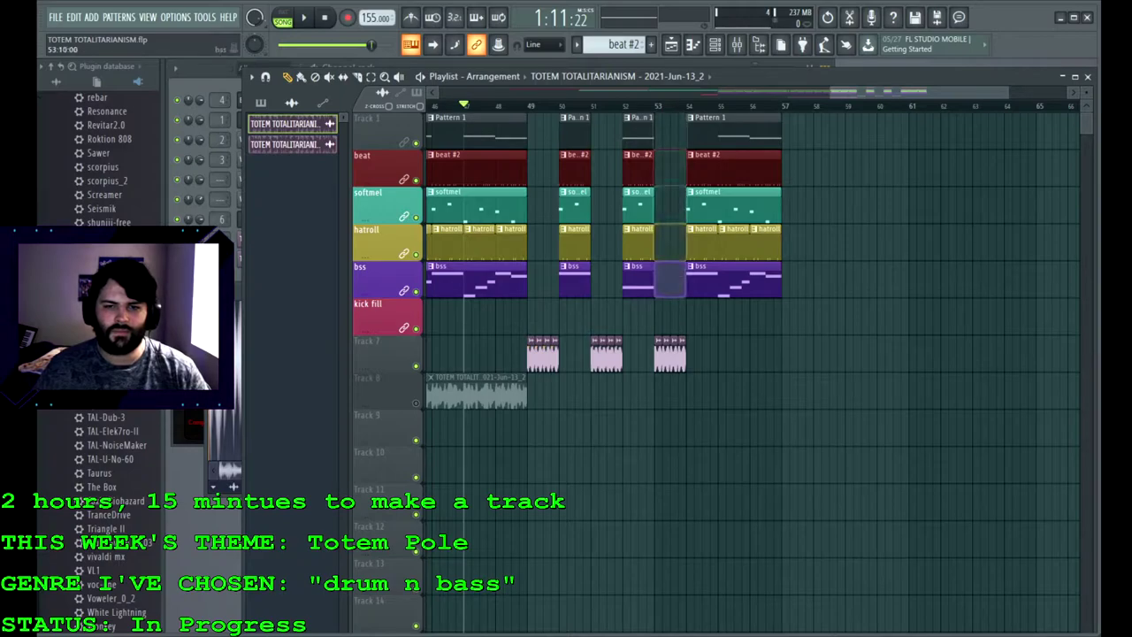
Step: Play the arrangement twice from bar 47 through the bar 53 stutter
key(space)
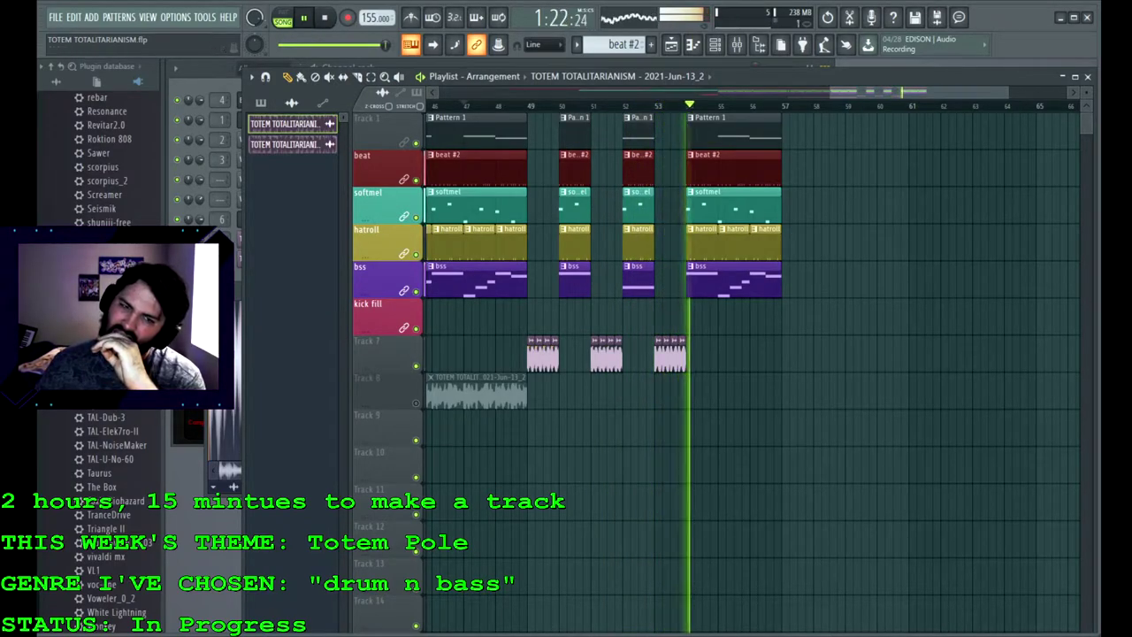
key(space)
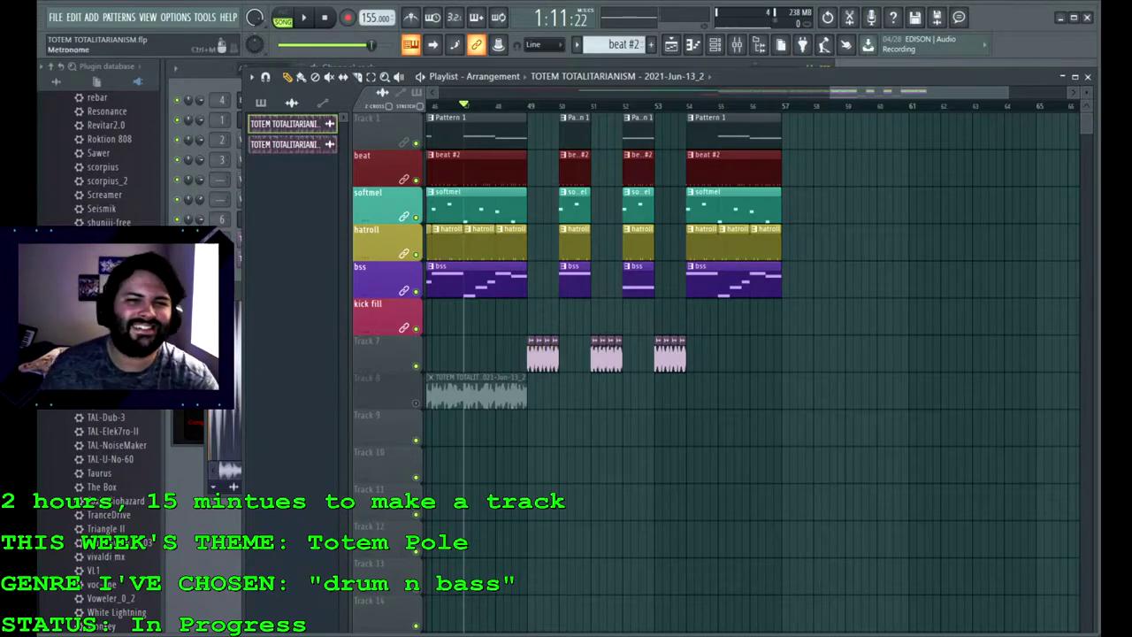
key(space)
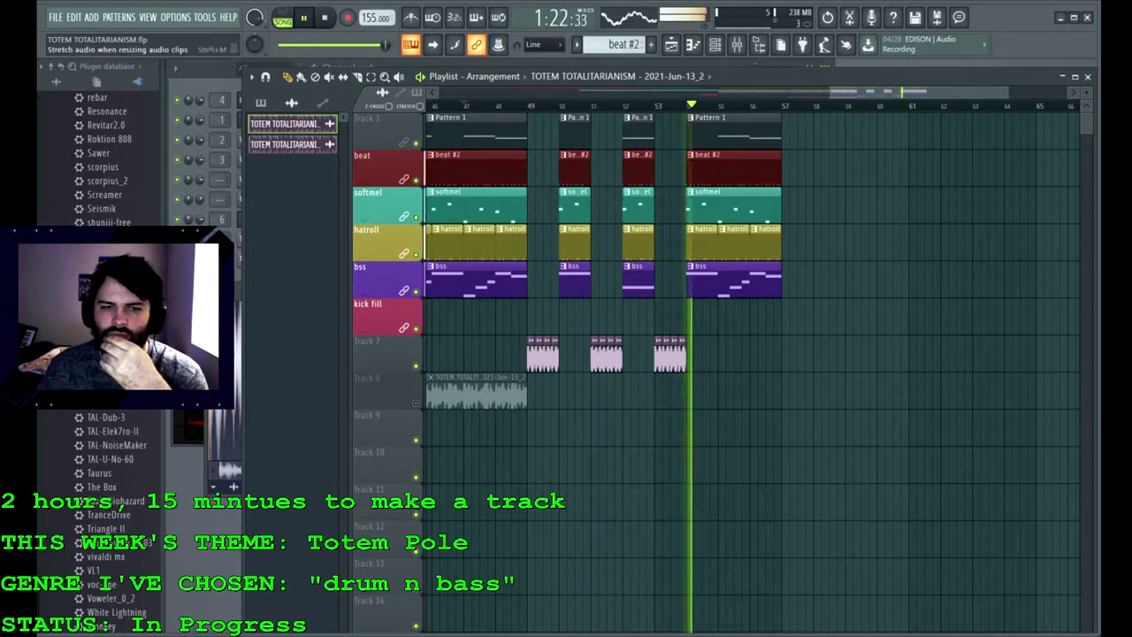
key(space)
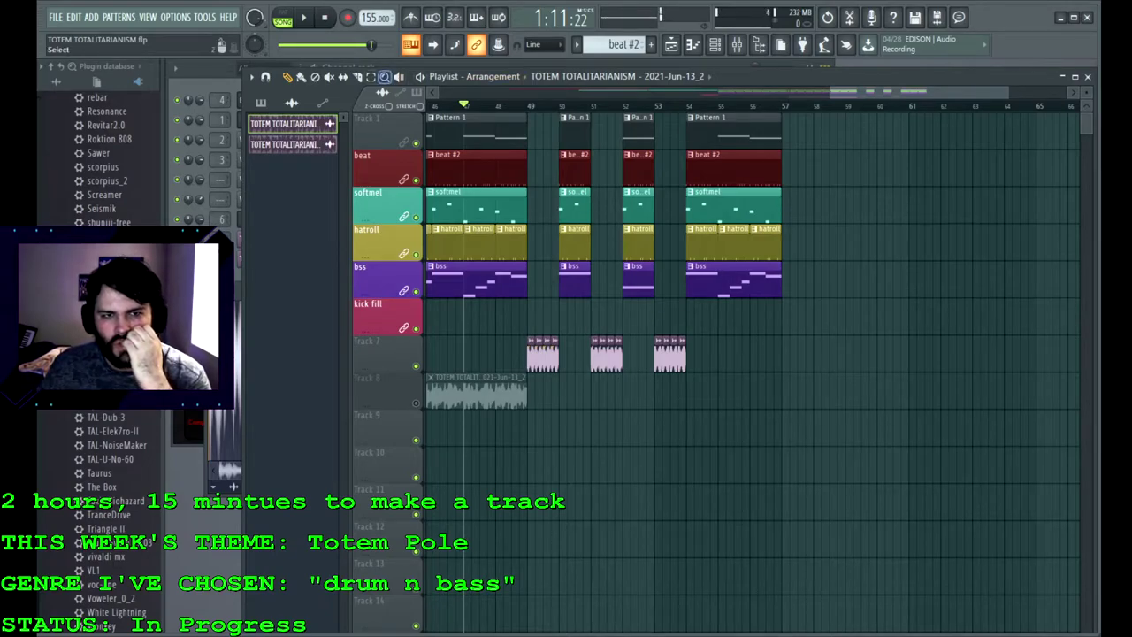
Step: Slice the pattern clips at bars 55 and 56 and place a full audio copy at bar 49 on Track 9
drag(718, 113, 723, 334)
drag(750, 155, 750, 332)
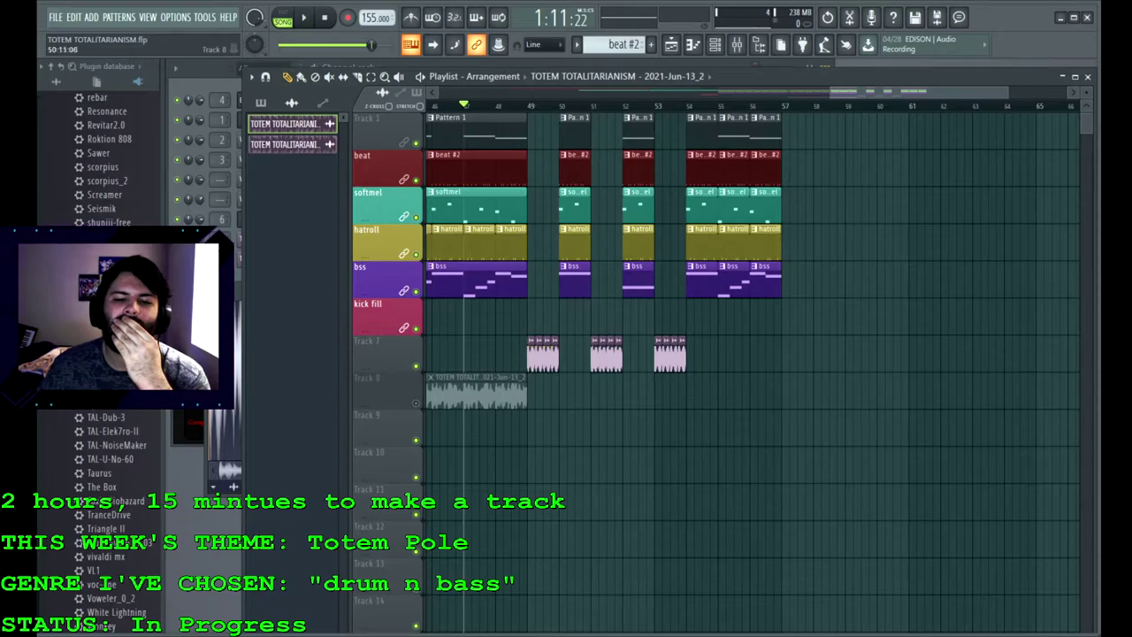
click(648, 391)
drag(650, 391, 530, 428)
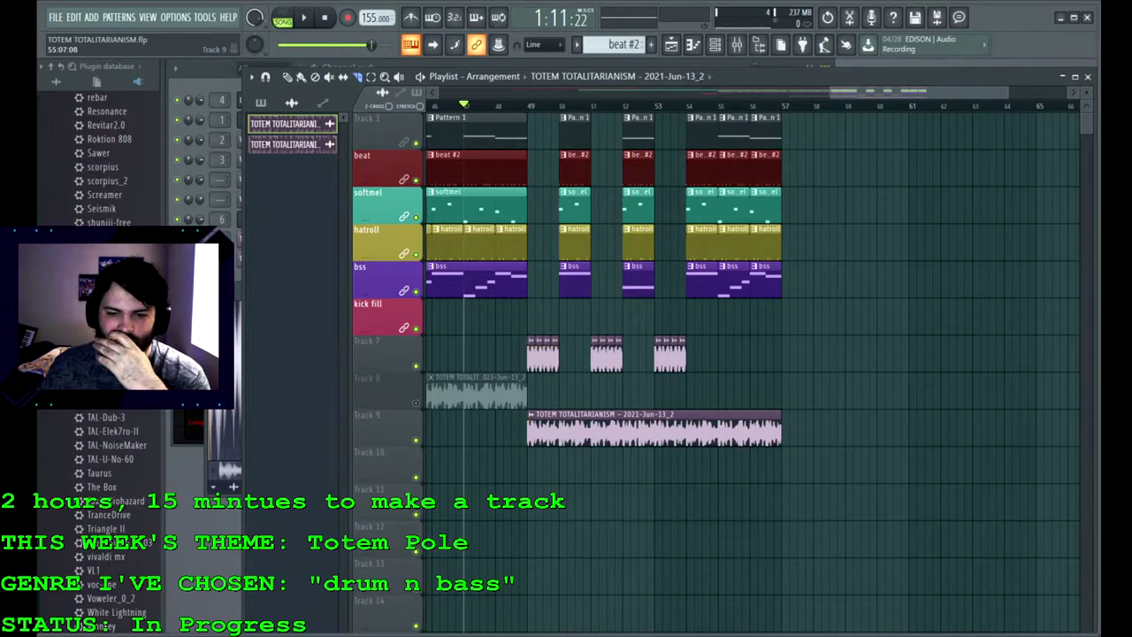
Step: Cut the Track 9 audio copy down to the one-beat slice at bar 55
drag(717, 410, 750, 461)
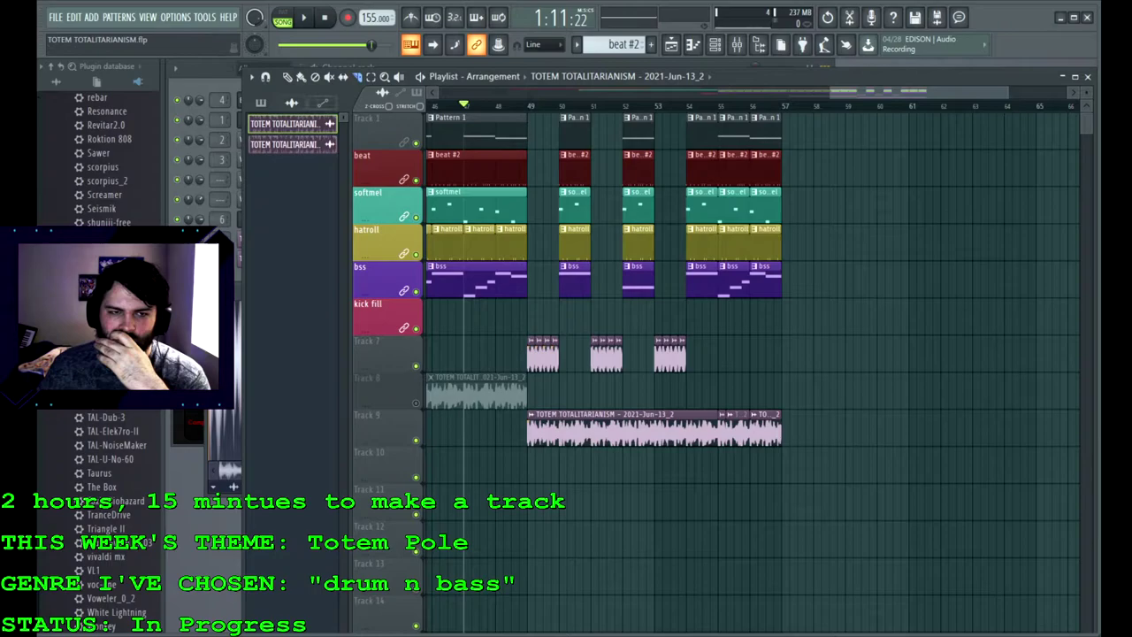
click(287, 77)
right_click(686, 431)
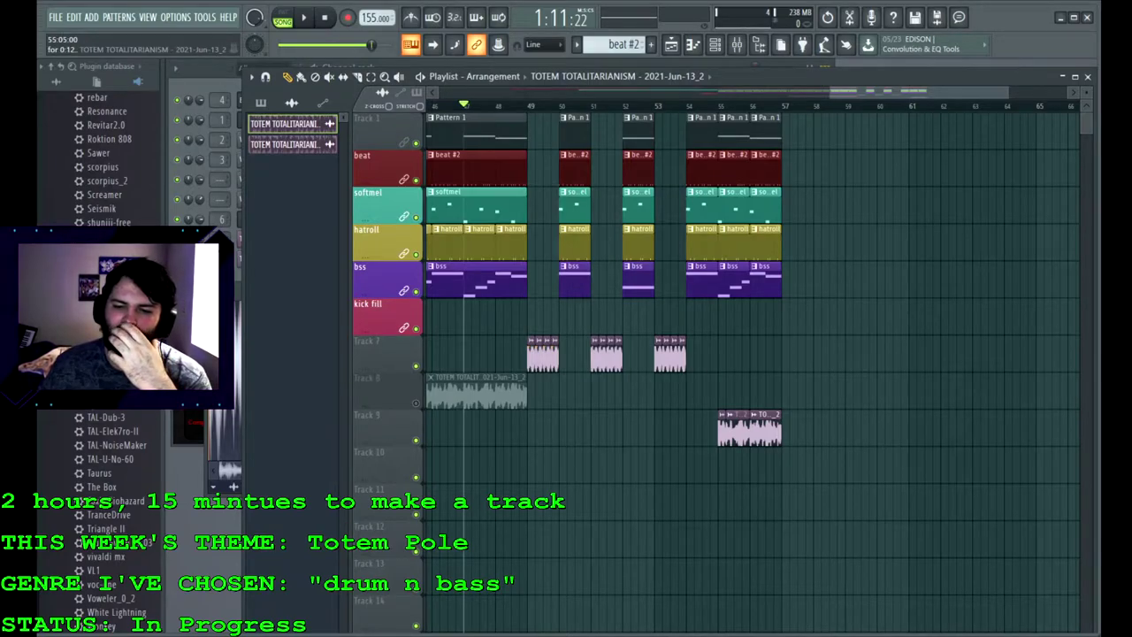
right_click(739, 432)
right_click(762, 430)
Step: Move the bar 55 audio slice to Track 7 and repeat it four times across bar 55
drag(721, 430, 721, 358)
click(738, 358)
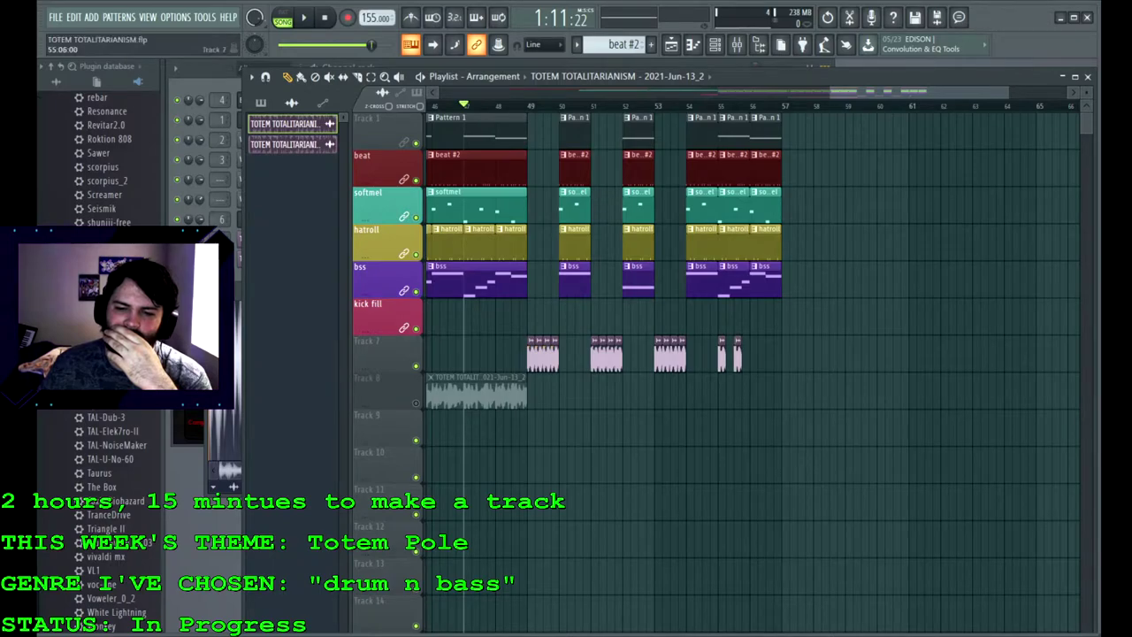
click(730, 358)
click(744, 358)
Step: Try to delete the bar 55 pattern clip pieces on Track 1 through bss
right_click(734, 131)
right_click(735, 168)
right_click(739, 205)
right_click(745, 237)
right_click(752, 249)
right_click(753, 279)
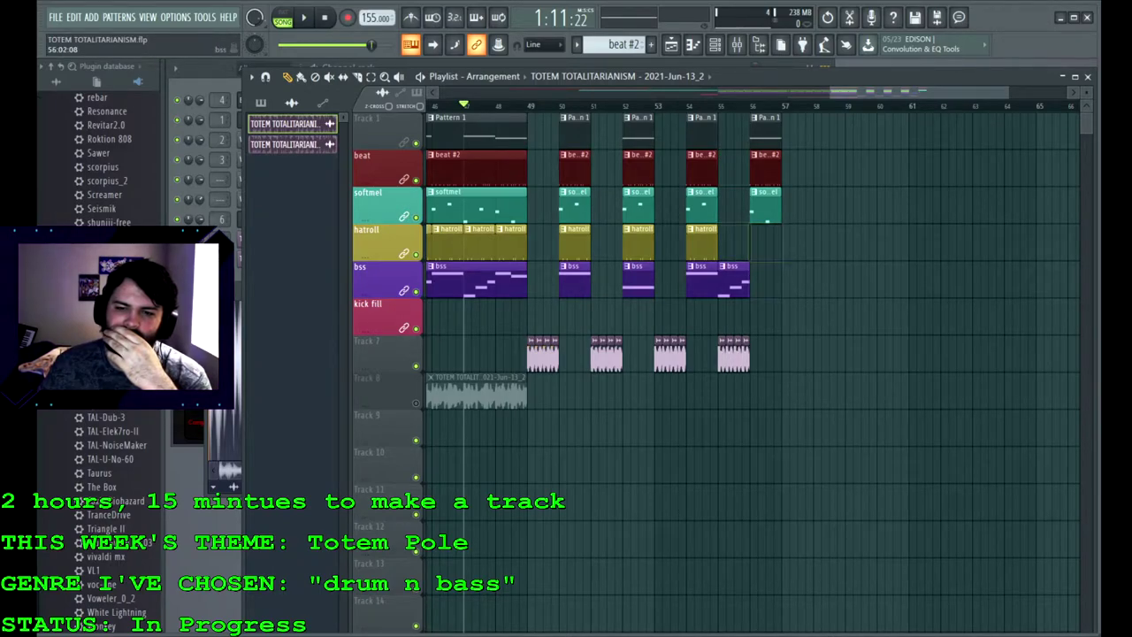
key(ctrl+z)
Step: Retry deleting the bar 55 pattern clip pieces from bss up to Track 1, and undo the deletions
right_click(733, 279)
right_click(733, 243)
right_click(727, 207)
right_click(709, 203)
right_click(705, 168)
right_click(702, 133)
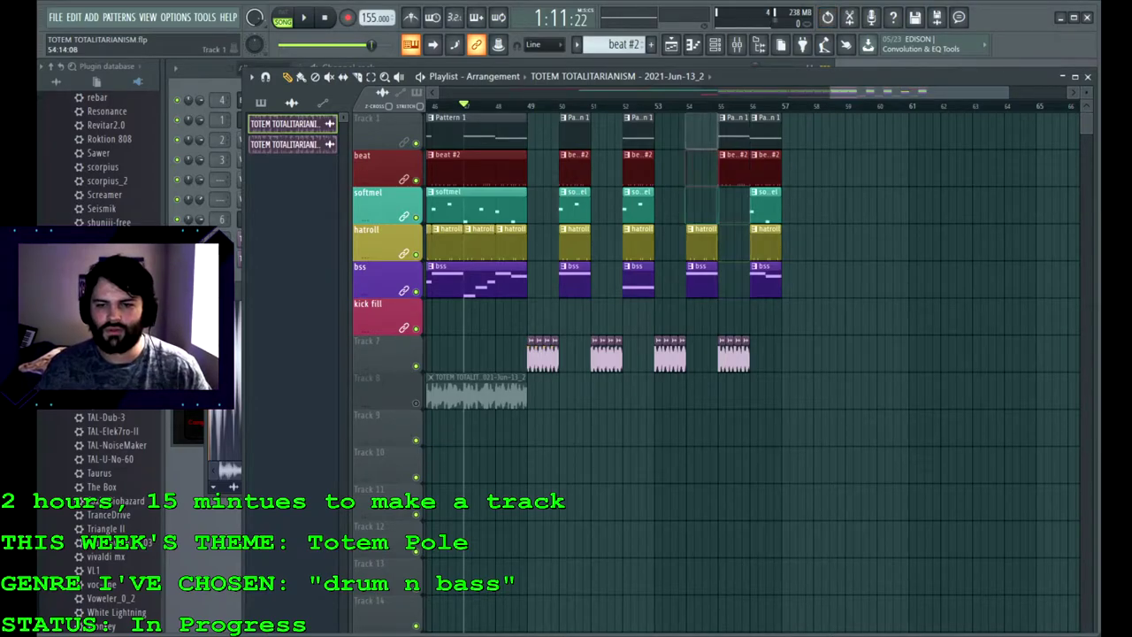
key(ctrl+z)
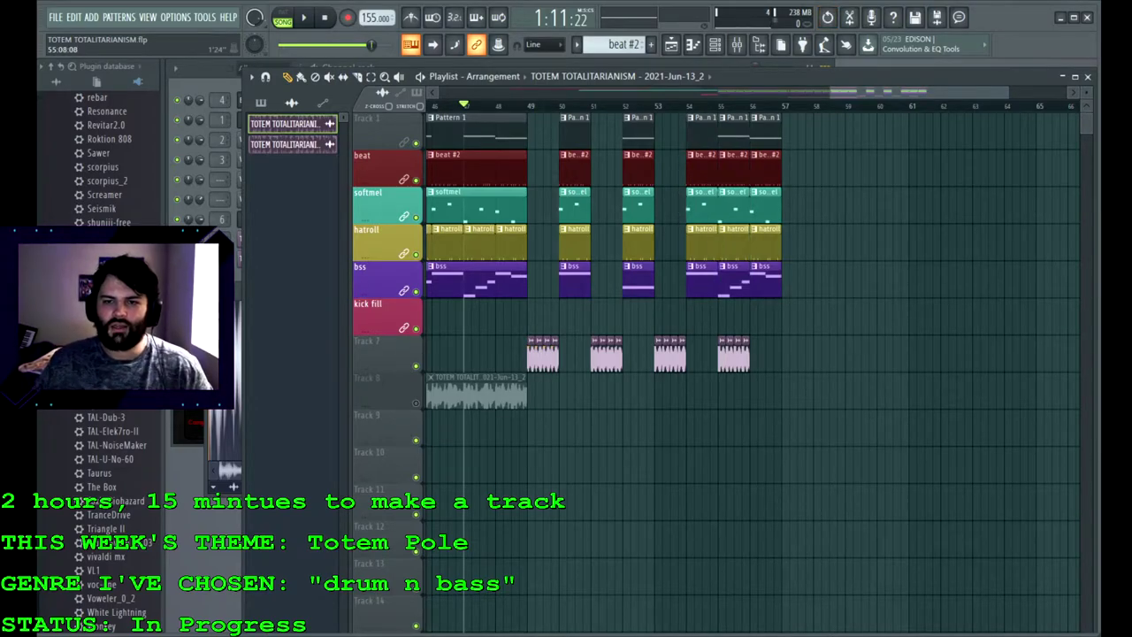
Step: Delete the bar 55 pieces of the pattern clips on Track 1 through bss
right_click(733, 131)
right_click(733, 168)
right_click(733, 206)
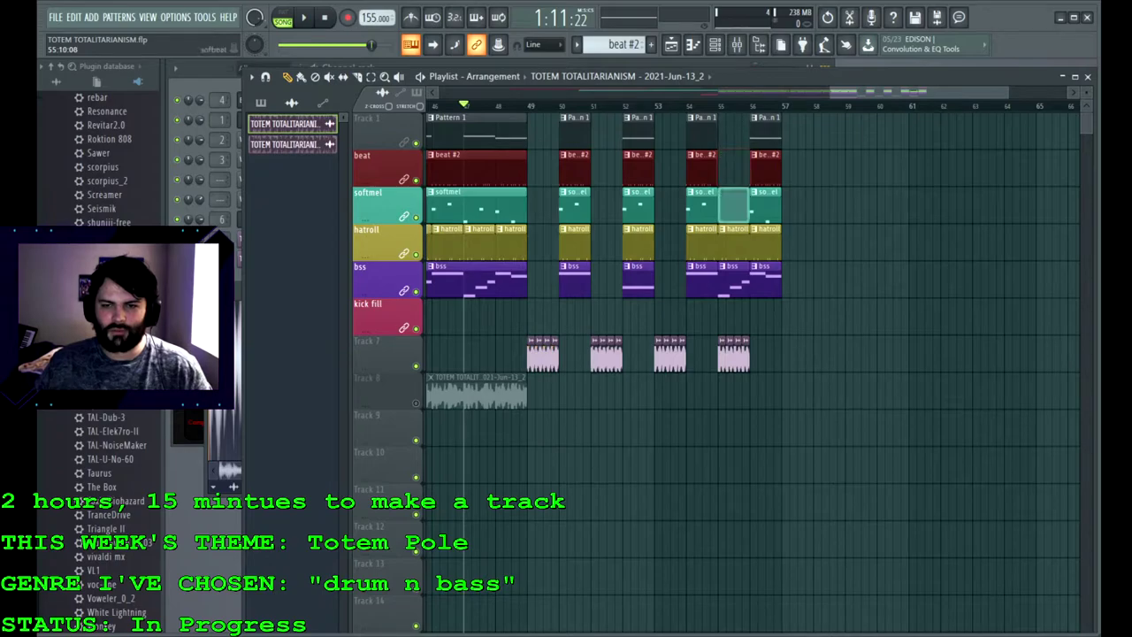
right_click(733, 243)
right_click(733, 279)
Step: Play the alternating section from bar 47 and save the project
key(space)
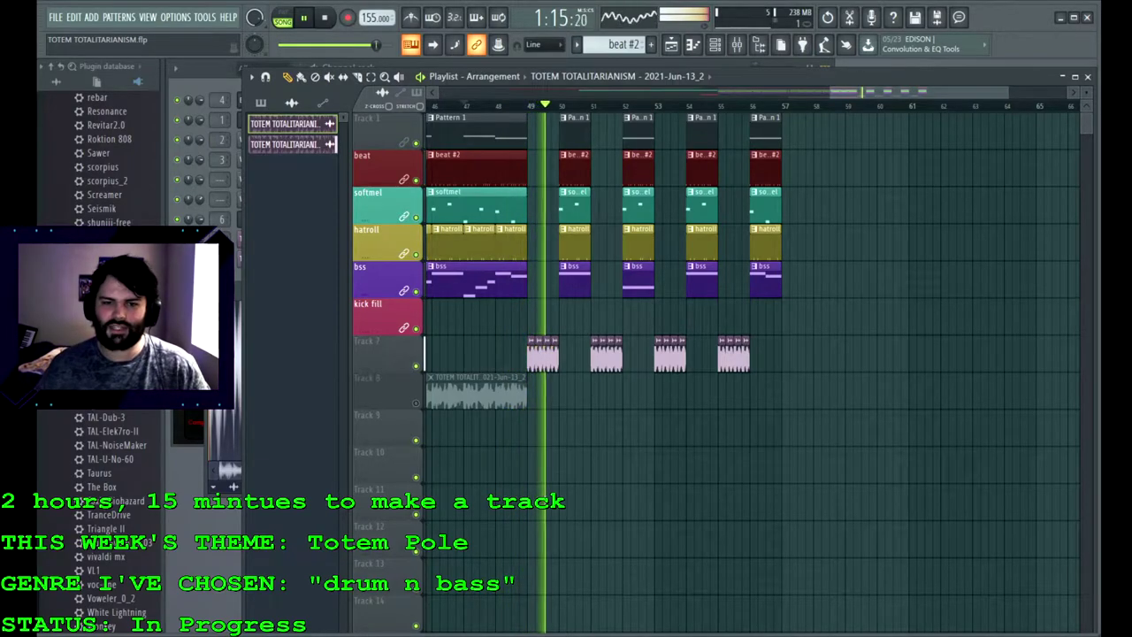
key(ctrl+s)
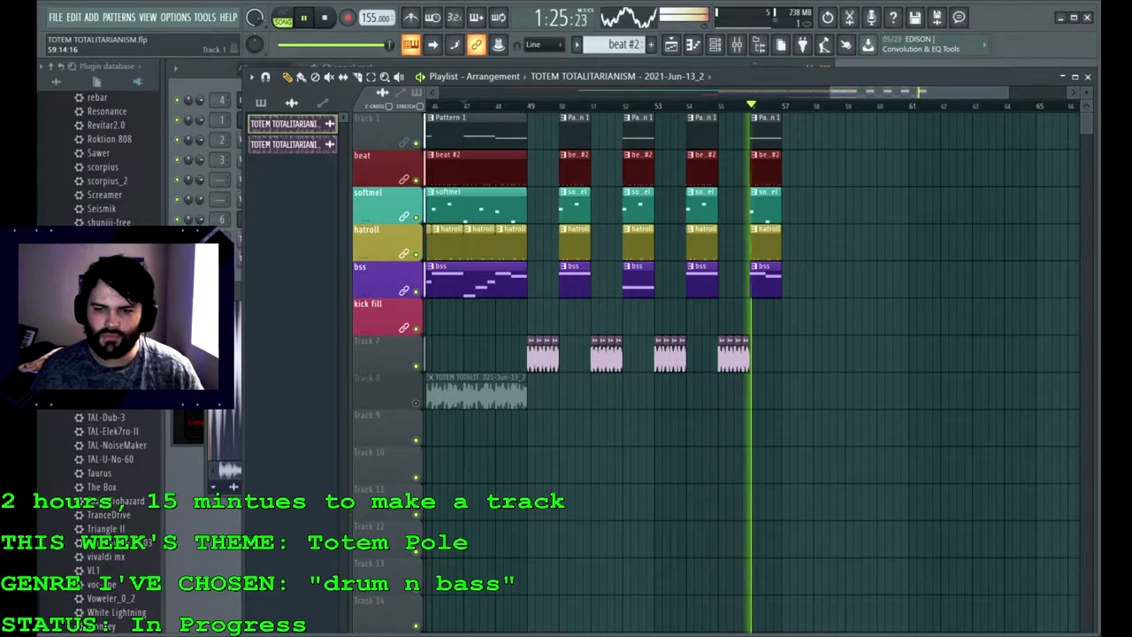
key(space)
click(463, 106)
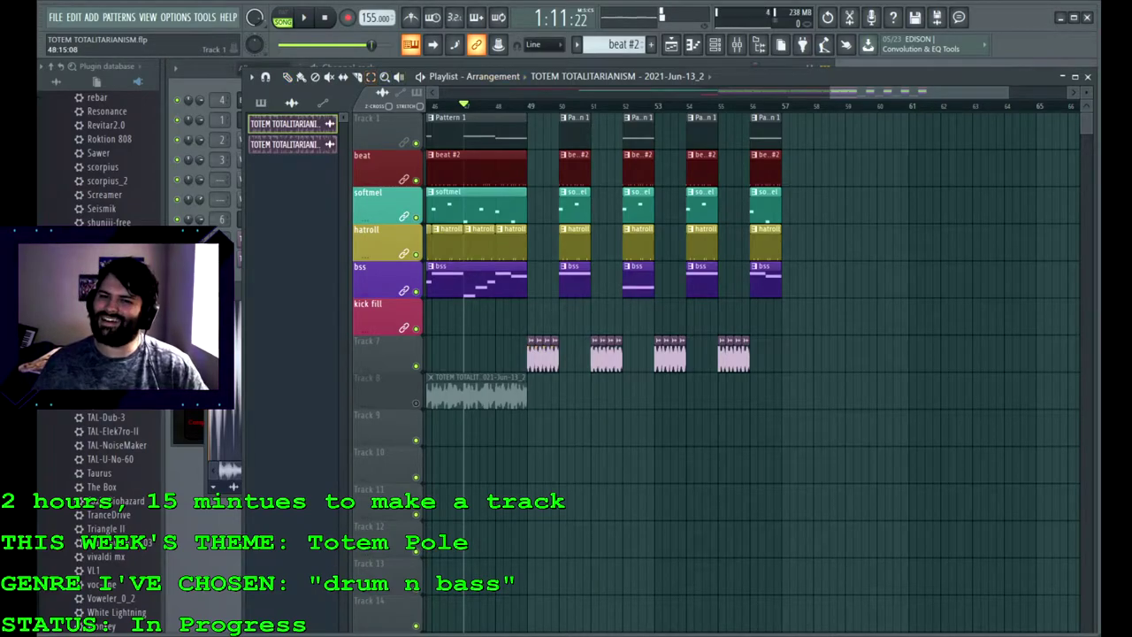
Step: Select all pattern clips and audio stutters in bars 49 to 56 and duplicate them to start at bar 57
drag(530, 113, 825, 408)
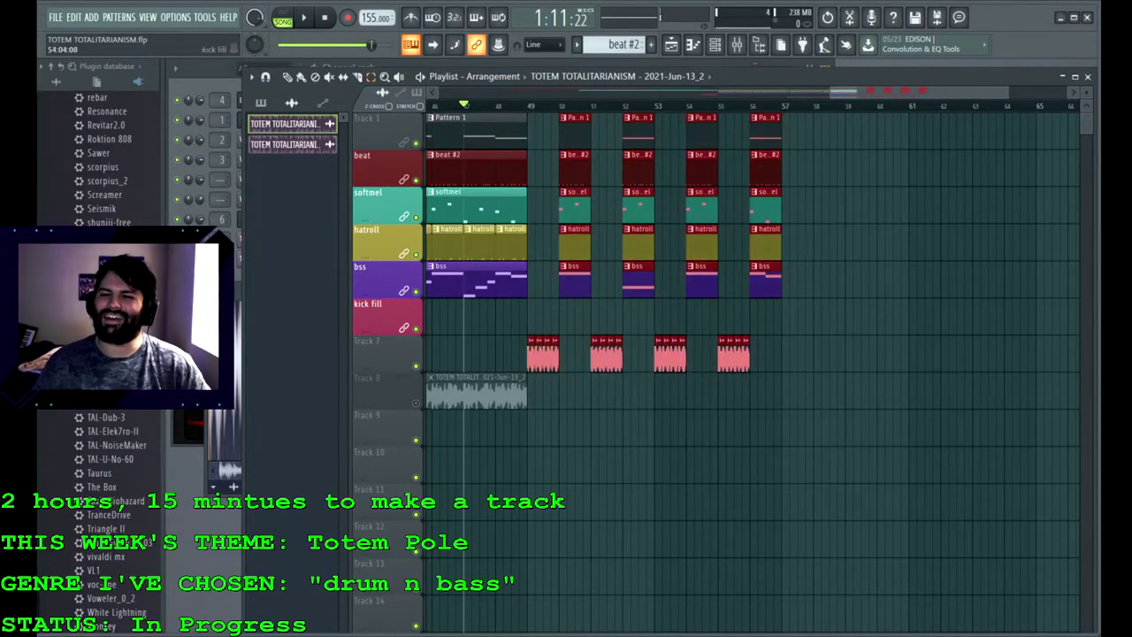
scroll(854, 407, right, 1)
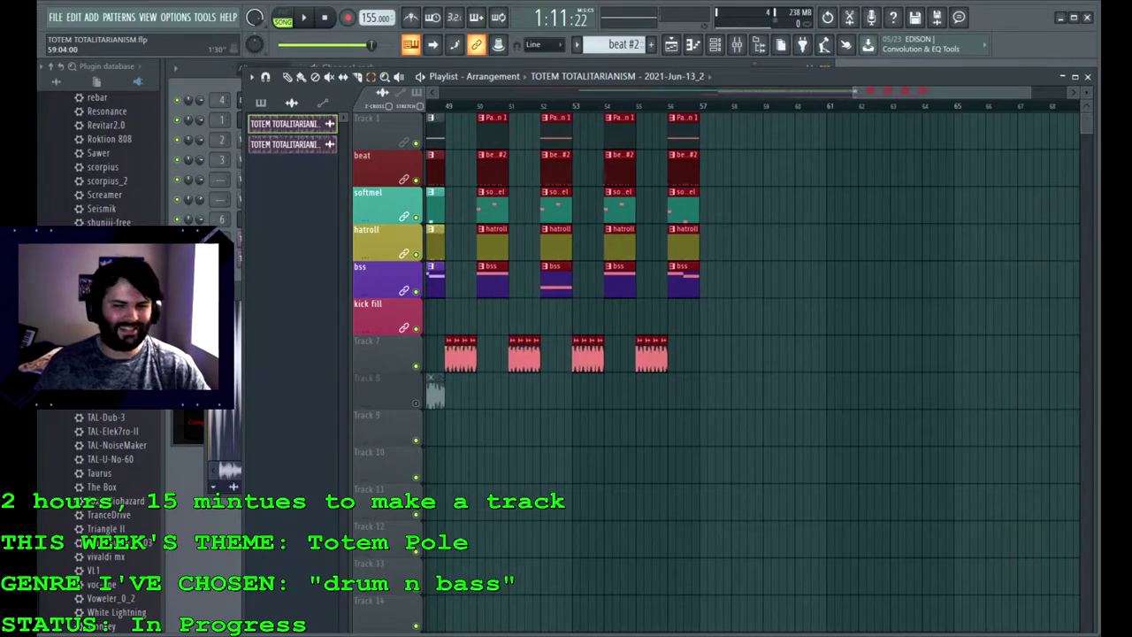
scroll(854, 407, right, 3)
key(ctrl+b)
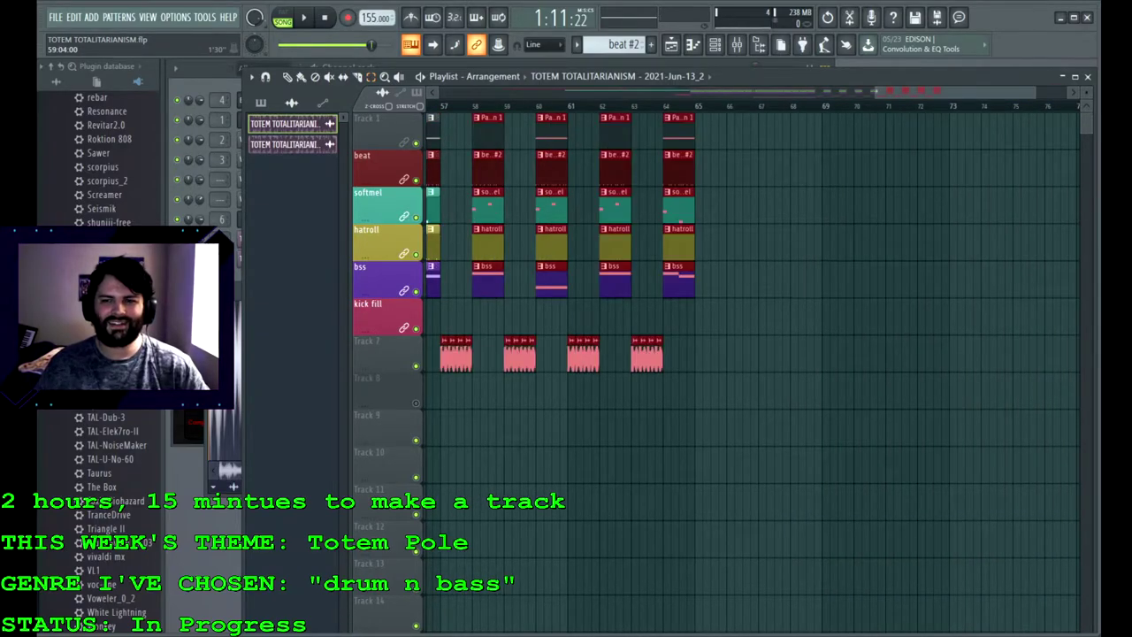
Step: Slice the muted Track 8 audio clip into one-beat pieces across bars 41 and 42
scroll(752, 353, left, 10)
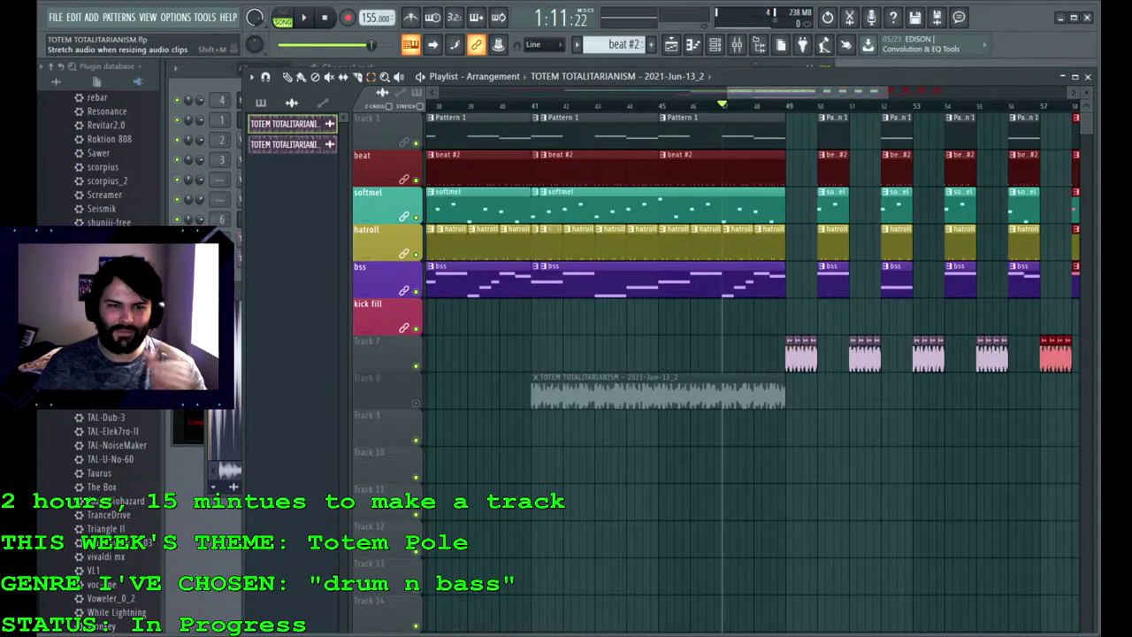
click(357, 77)
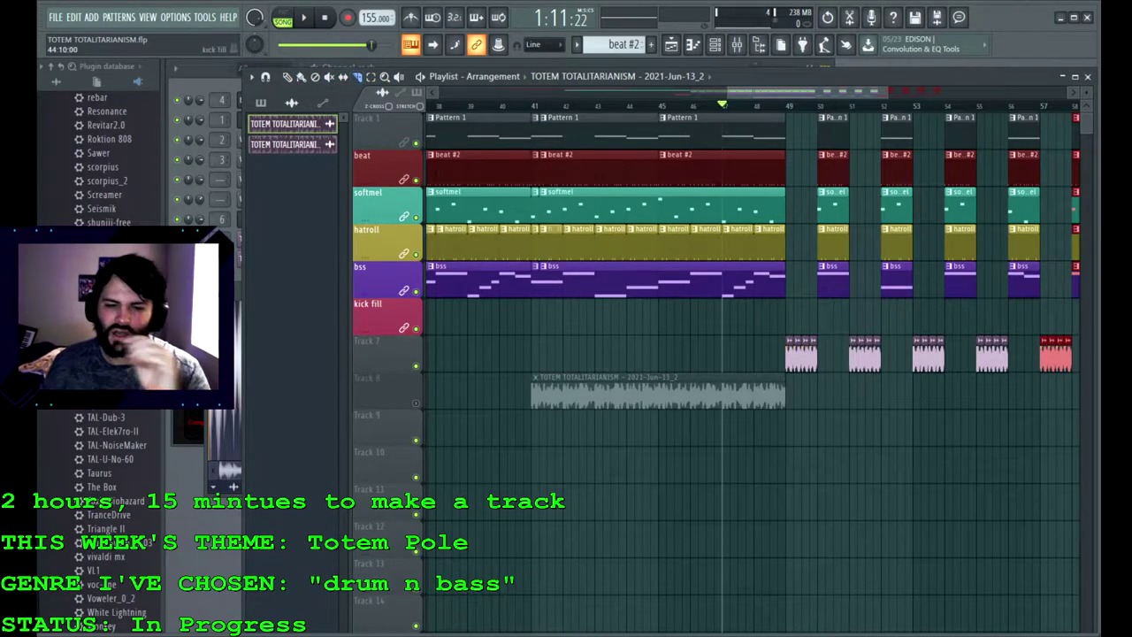
scroll(605, 391, up, 3)
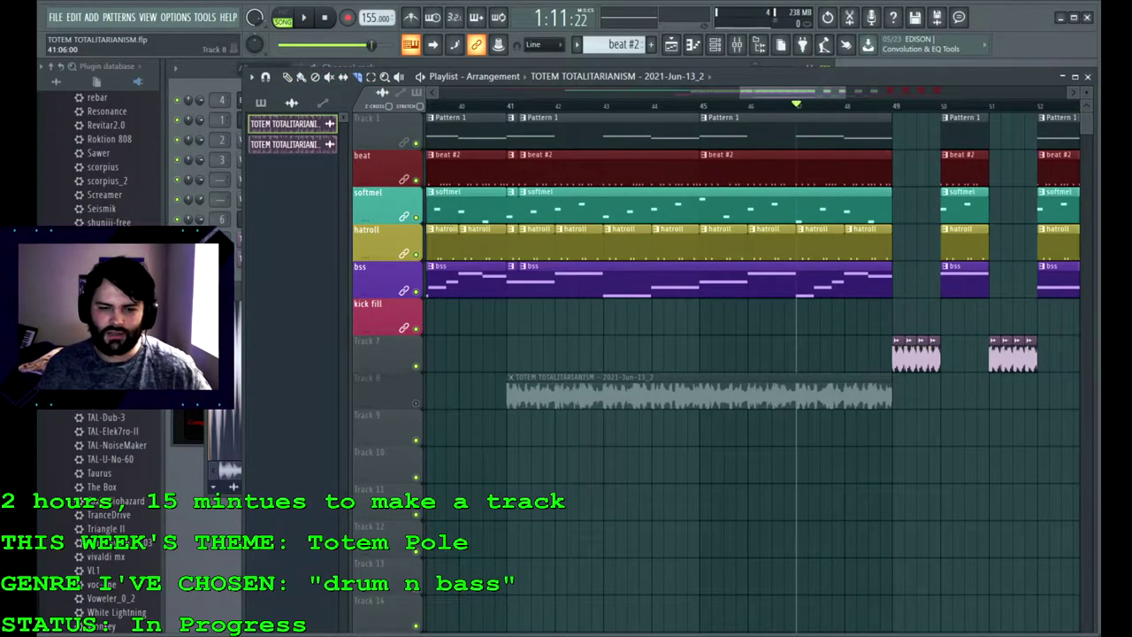
click(519, 393)
click(530, 393)
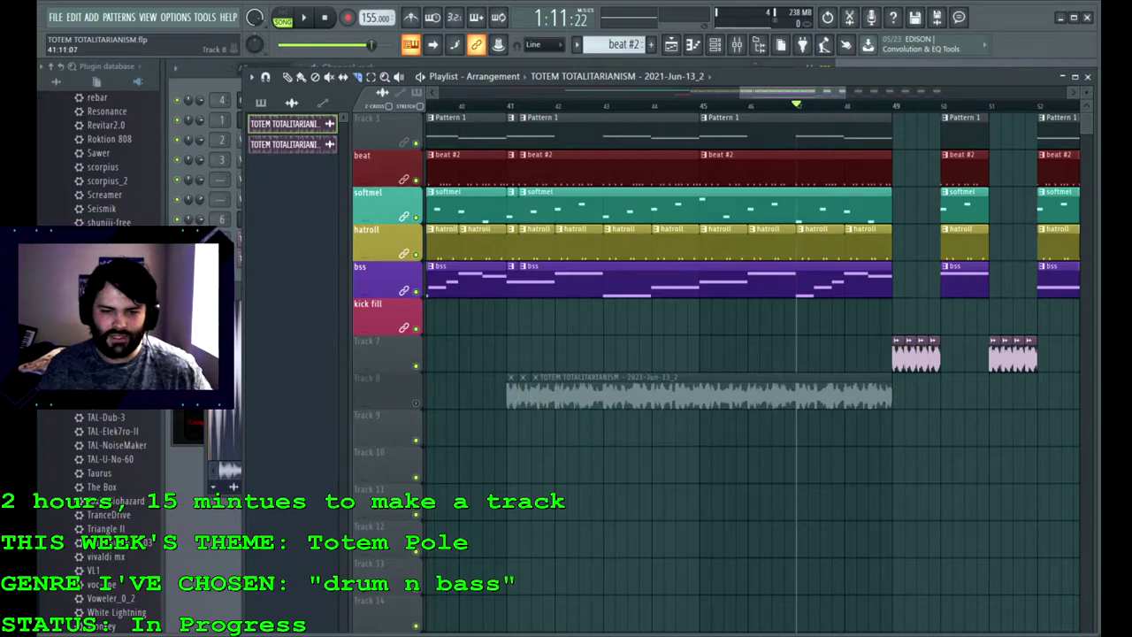
click(543, 381)
click(556, 381)
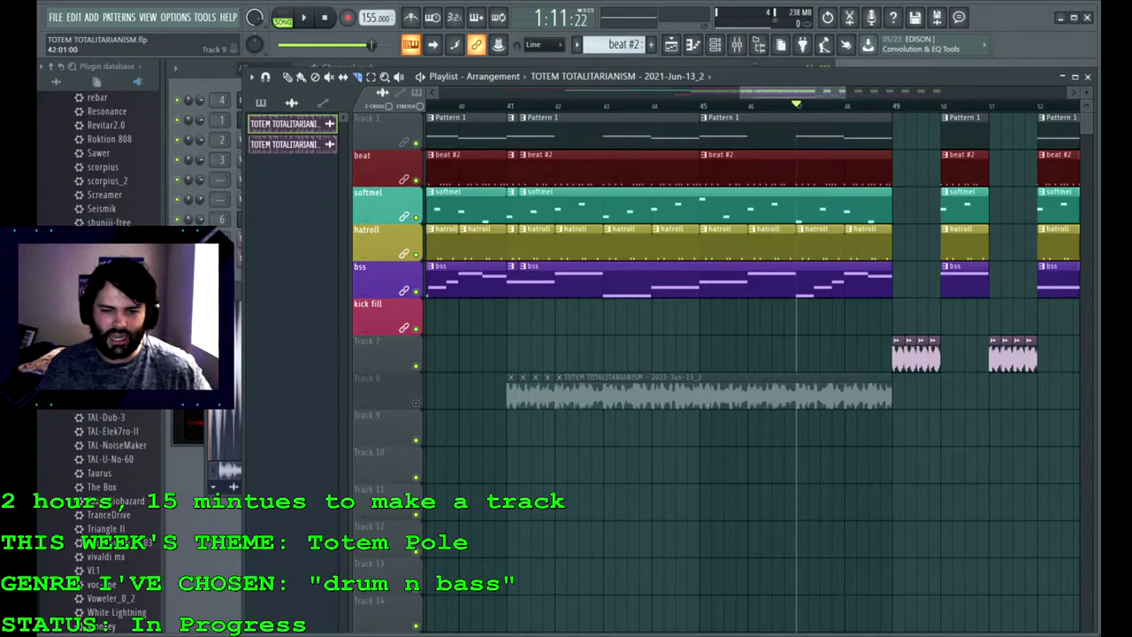
click(566, 394)
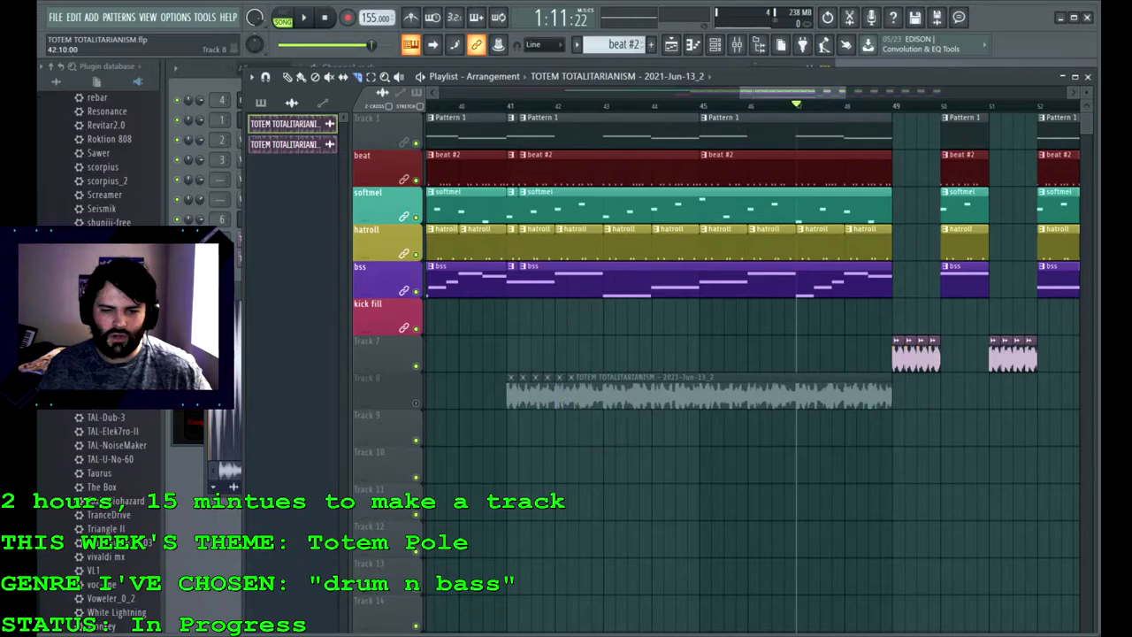
click(582, 393)
click(590, 393)
click(603, 394)
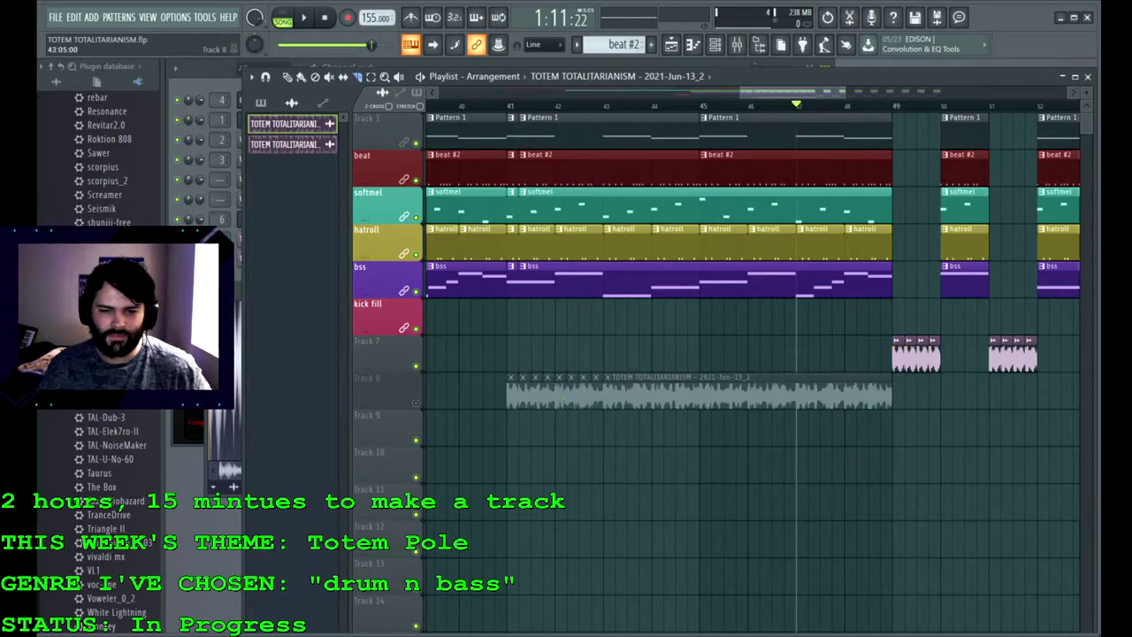
Step: Slice the muted Track 8 audio clip into one-beat pieces across bars 43 and 44
click(614, 393)
click(628, 378)
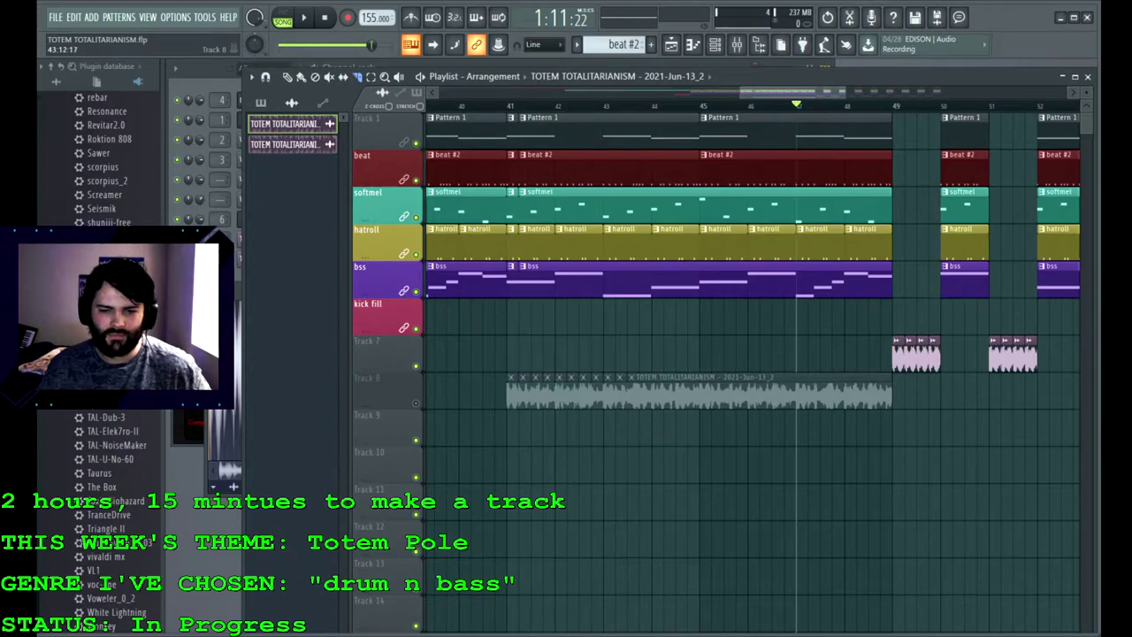
click(639, 389)
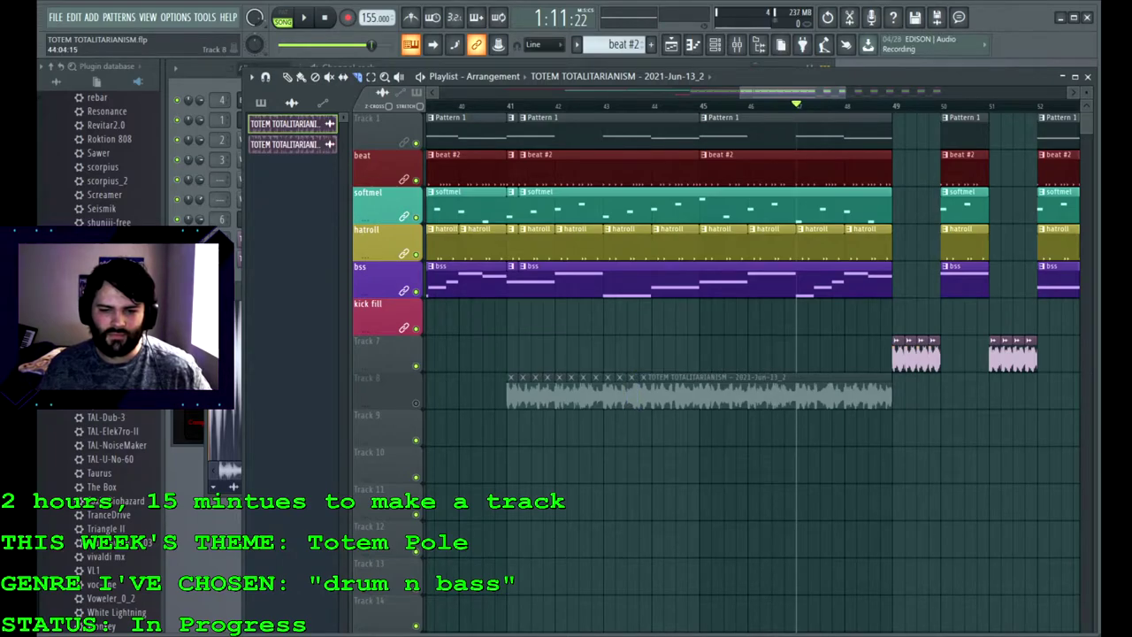
click(652, 393)
click(665, 380)
click(678, 389)
click(690, 389)
click(704, 389)
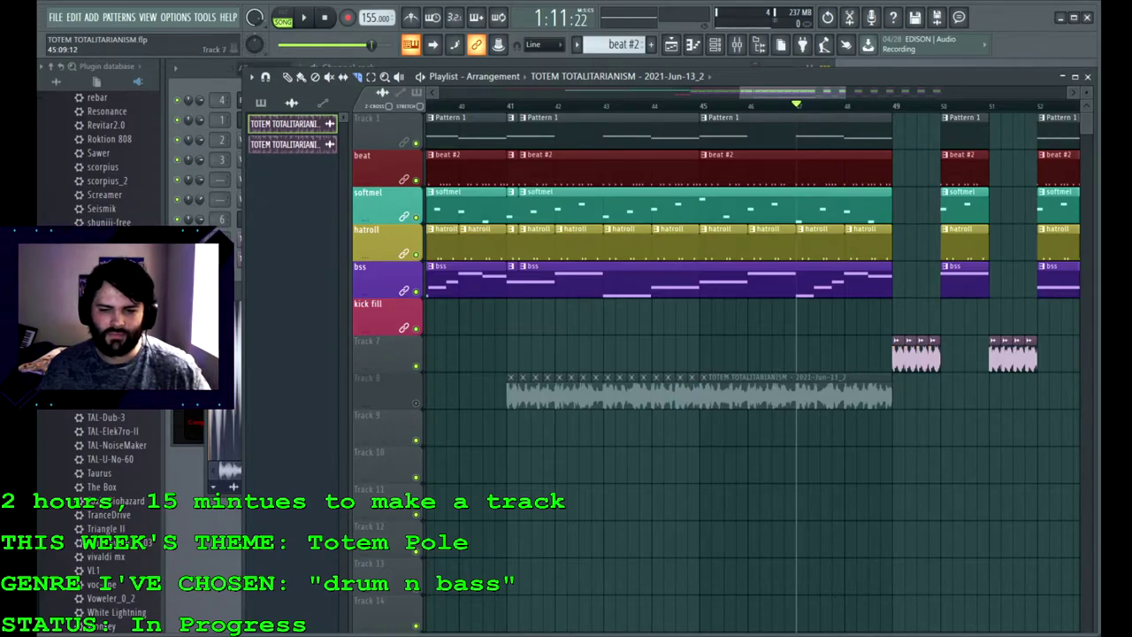
Step: Slice the muted Track 8 audio clip into one-beat pieces across bars 45 and 46
click(713, 389)
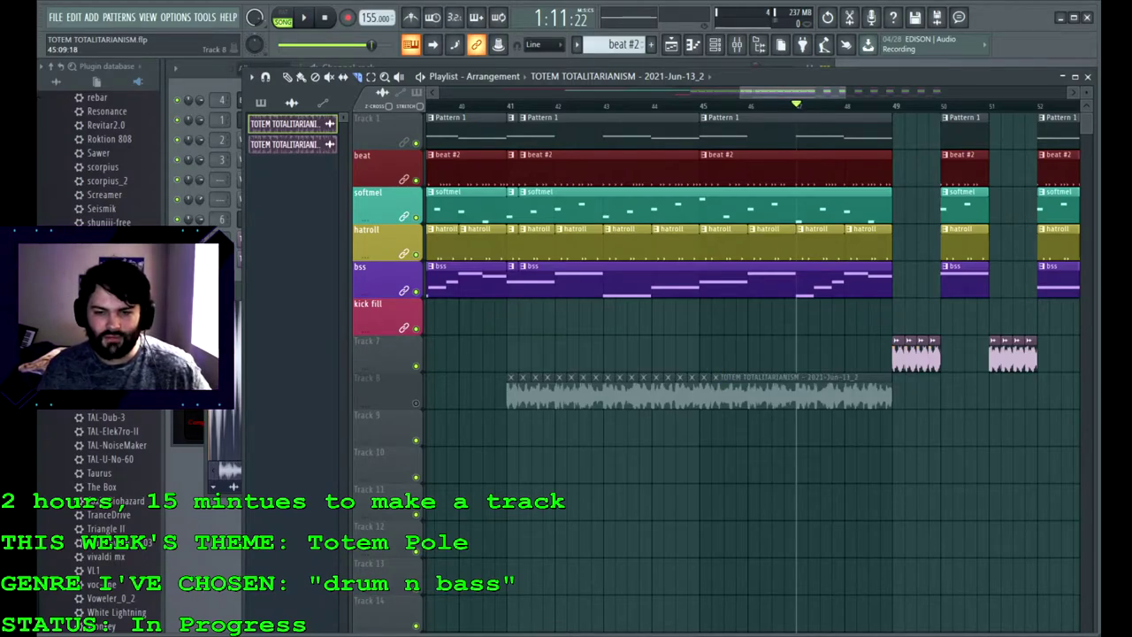
click(724, 389)
click(734, 389)
click(747, 389)
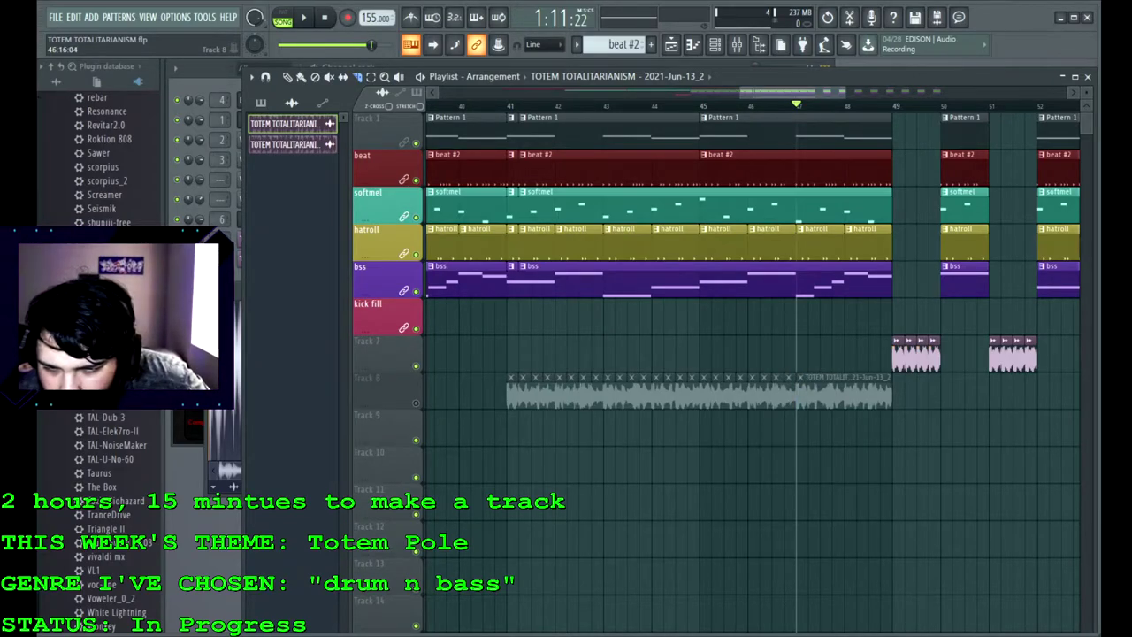
Step: Slice the muted Track 8 audio clip into one-beat pieces across bars 47 and 48
scroll(795, 389, up, 4)
scroll(796, 389, down, 2)
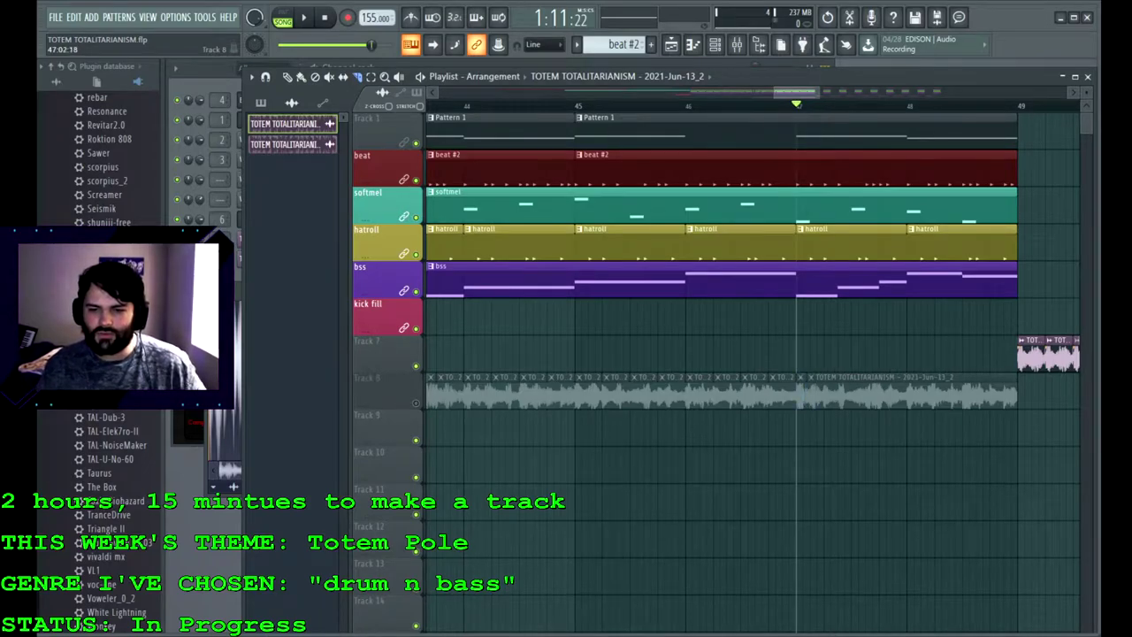
scroll(885, 389, up, 5)
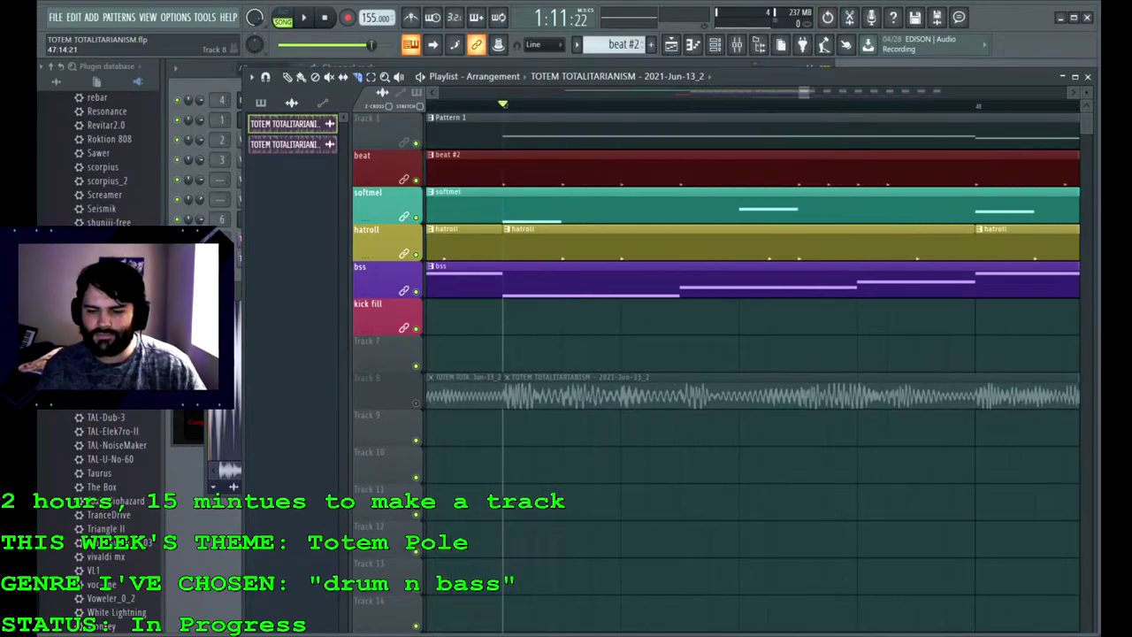
scroll(840, 389, down, 2)
scroll(714, 371, down, 2)
click(651, 322)
click(729, 301)
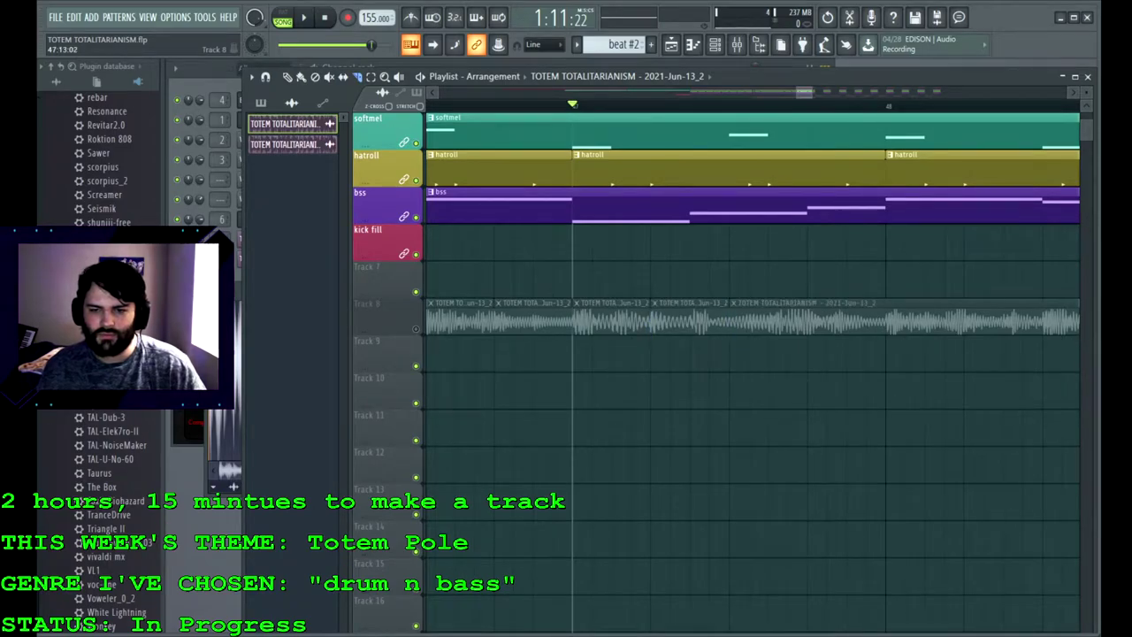
click(806, 301)
click(885, 313)
scroll(920, 275, down, 4)
drag(923, 276, 673, 287)
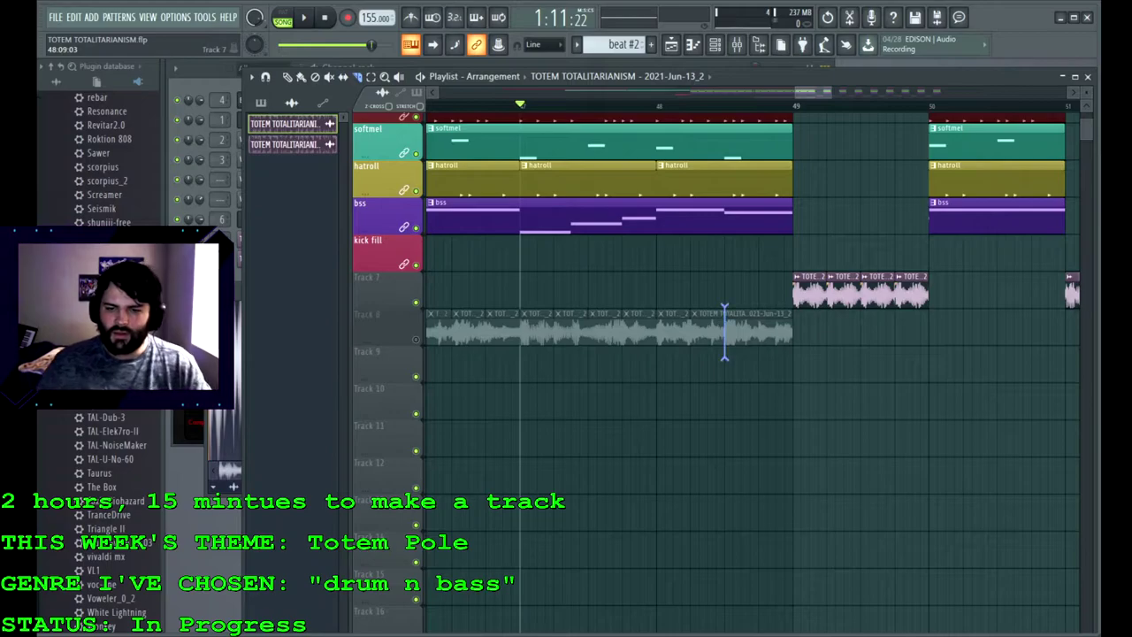
scroll(746, 310, down, 7)
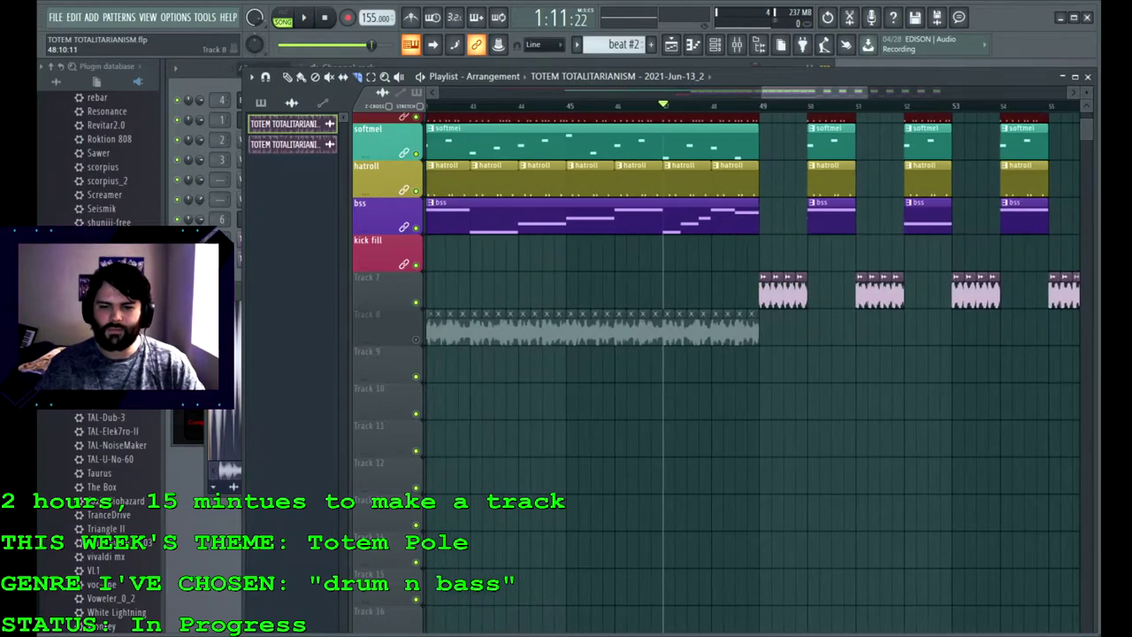
scroll(840, 309, up, 3)
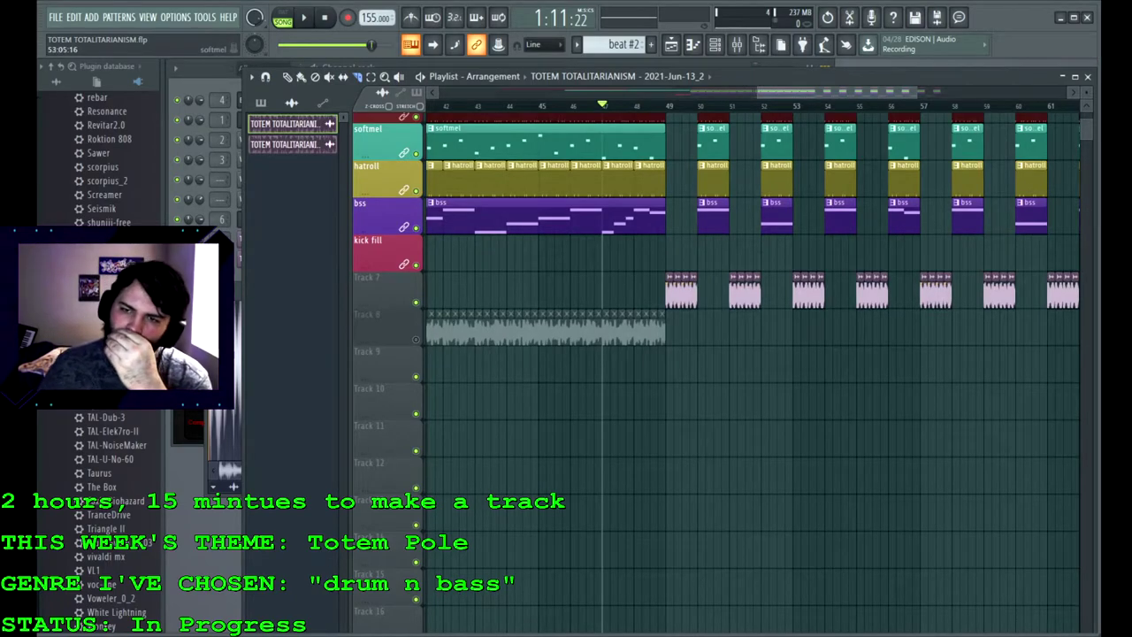
Step: Fill bar 58 on Track 7 with one-beat audio slices, bridging the stutters in bars 57 and 59
drag(470, 329, 684, 329)
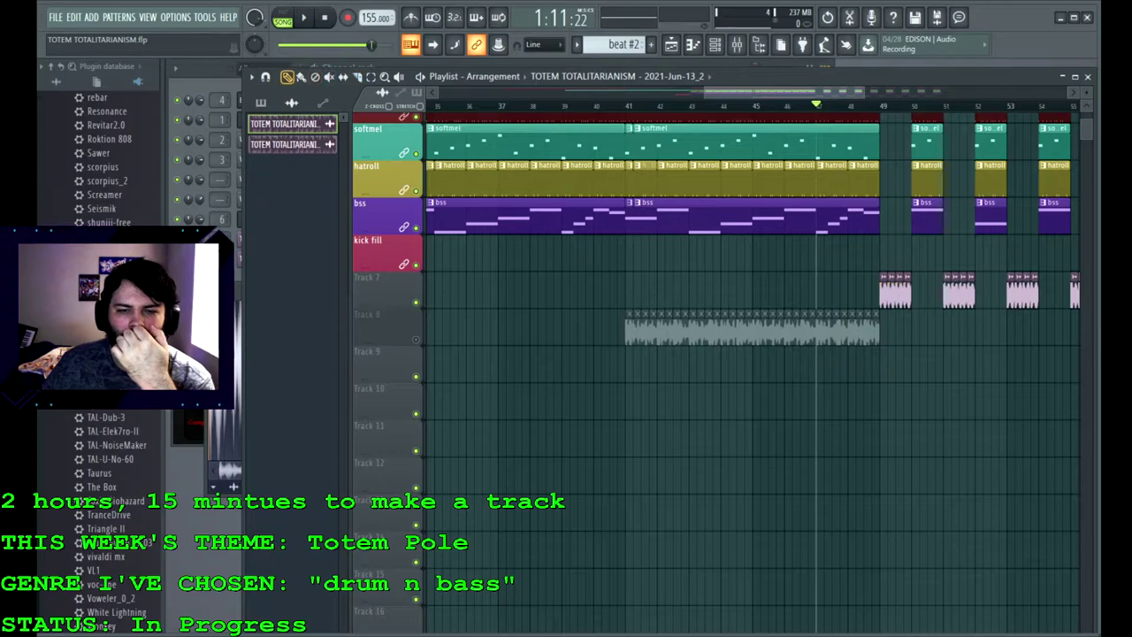
drag(778, 92, 876, 92)
scroll(806, 255, up, 3)
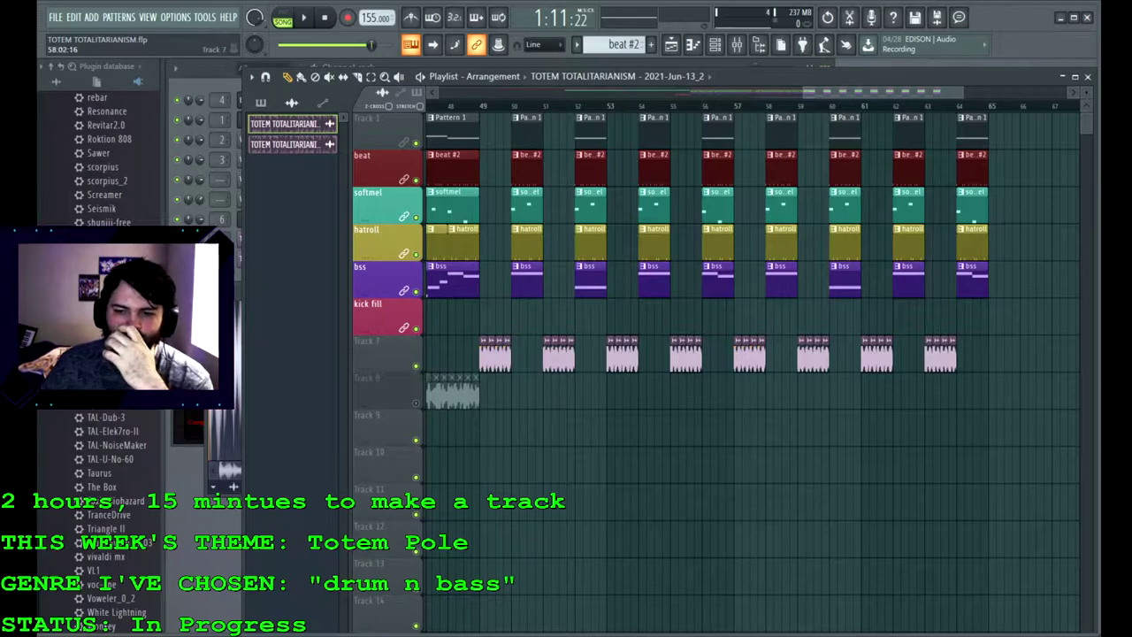
click(769, 355)
drag(786, 354, 778, 354)
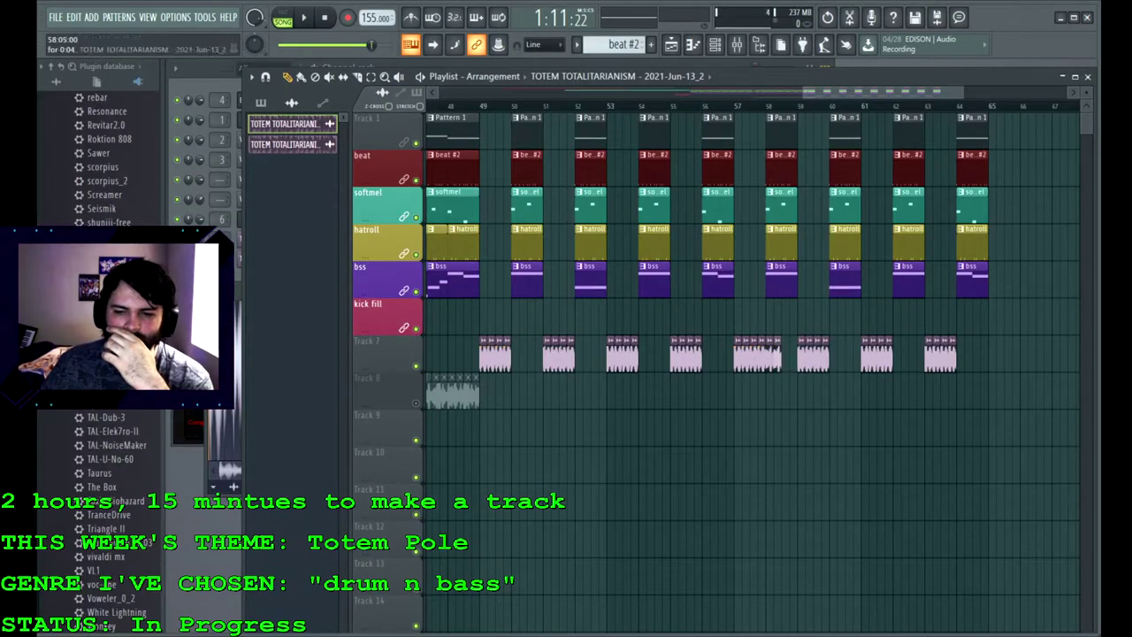
click(786, 354)
click(792, 354)
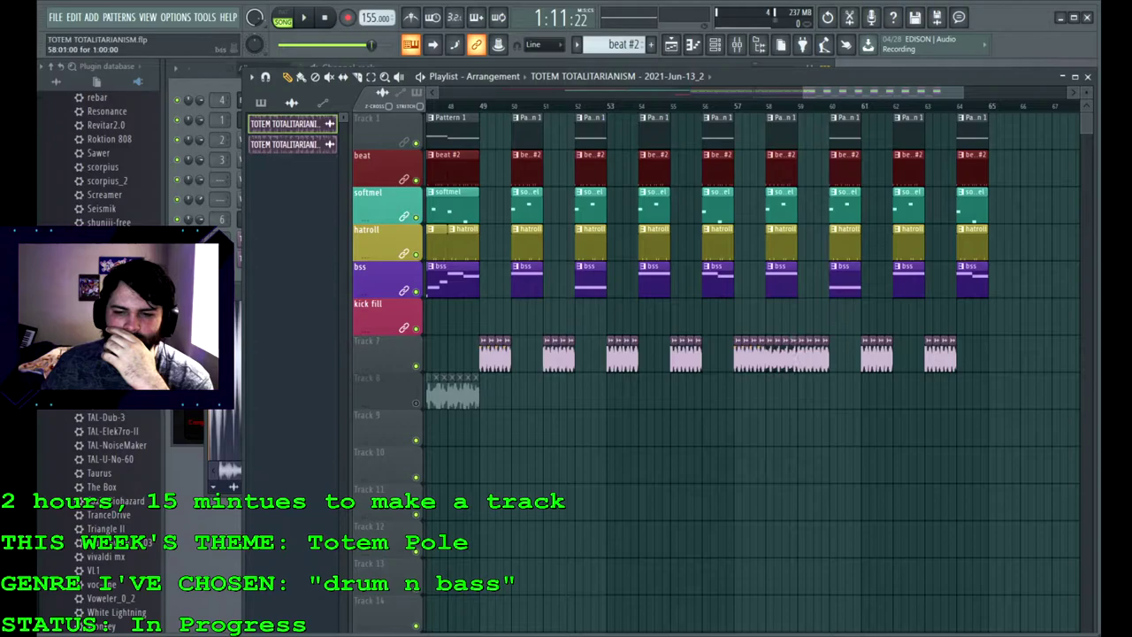
Step: Delete the Pattern 1, beat, softmel, hatroll and bss clips in bars 58 and 60
right_click(784, 281)
right_click(783, 247)
right_click(784, 209)
right_click(783, 171)
right_click(783, 133)
right_click(844, 133)
right_click(844, 172)
right_click(844, 281)
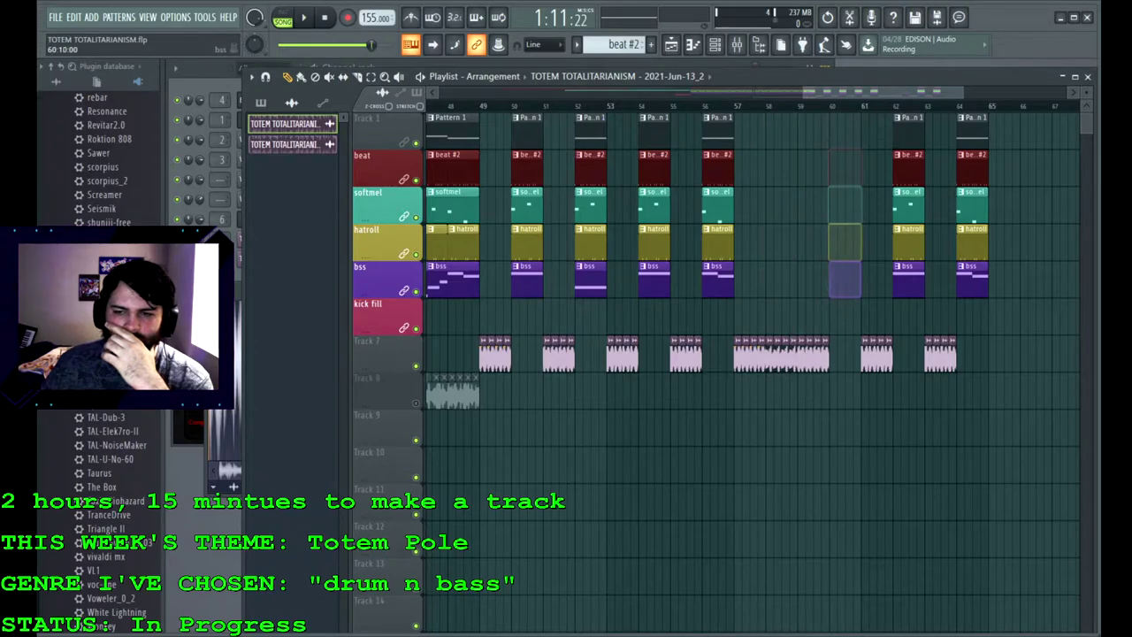
Step: Delete the Pattern 1, beat, softmel, hatroll and bss clips in bars 62 and 64
right_click(909, 281)
right_click(919, 244)
right_click(908, 128)
right_click(908, 168)
right_click(908, 205)
right_click(972, 243)
right_click(972, 206)
right_click(972, 168)
right_click(971, 128)
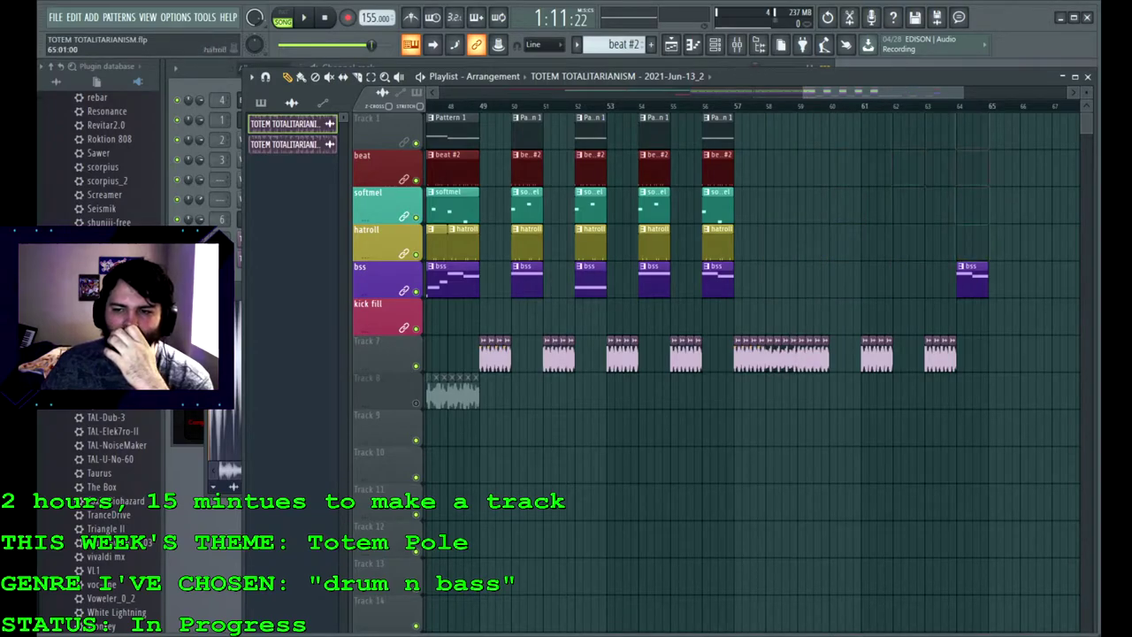
right_click(972, 278)
Step: Lower the main volume slightly and play the arrangement from bar 49 through the new stutters
click(481, 106)
drag(372, 45, 365, 45)
key(space)
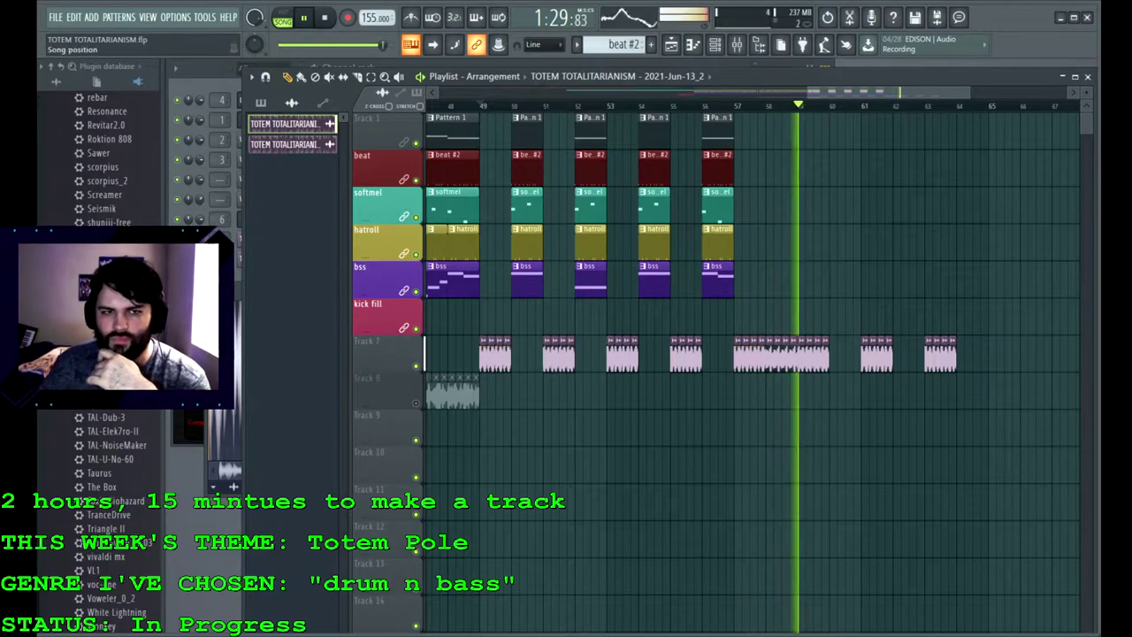
key(space)
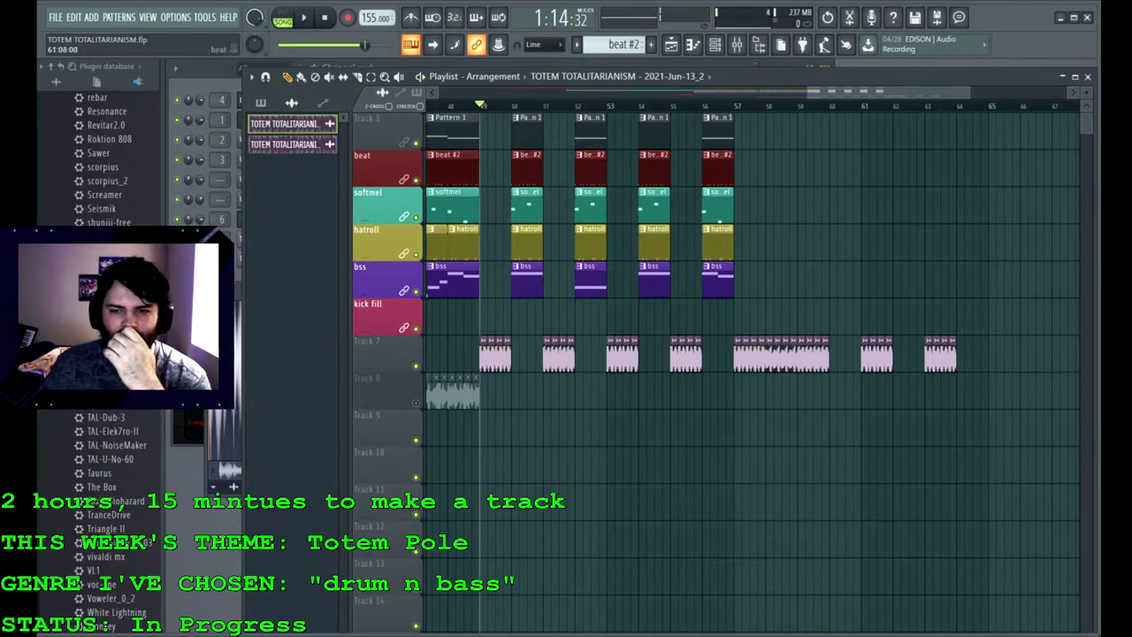
Step: Fill the third and fourth beats of bar 58 on Track 7 with one-beat audio slices
drag(900, 92, 864, 92)
scroll(752, 353, right, 1)
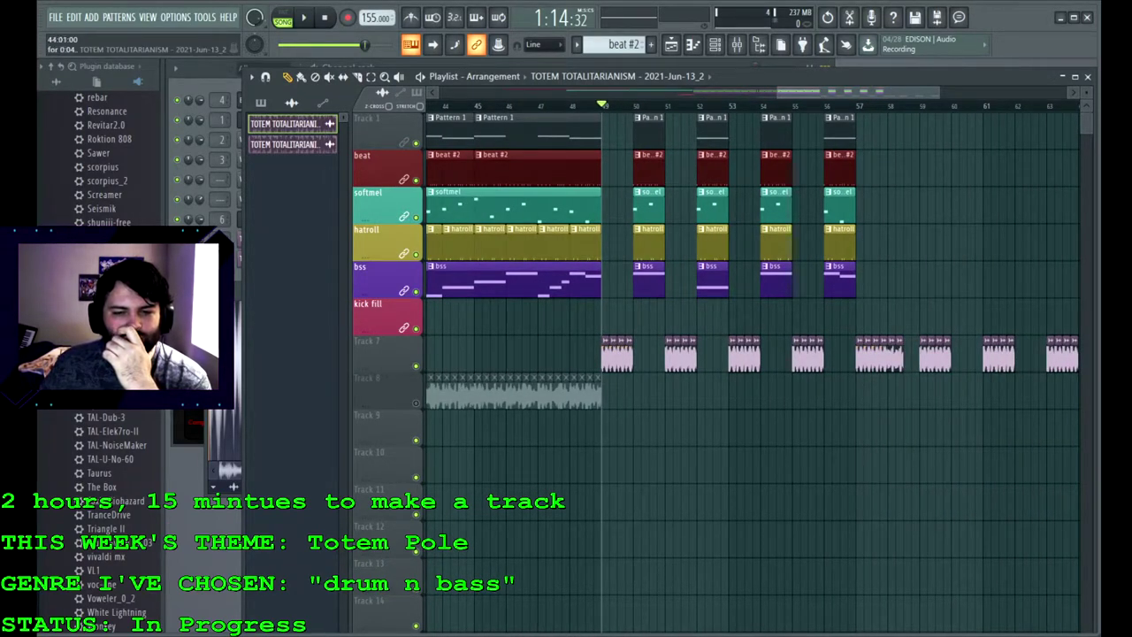
click(908, 356)
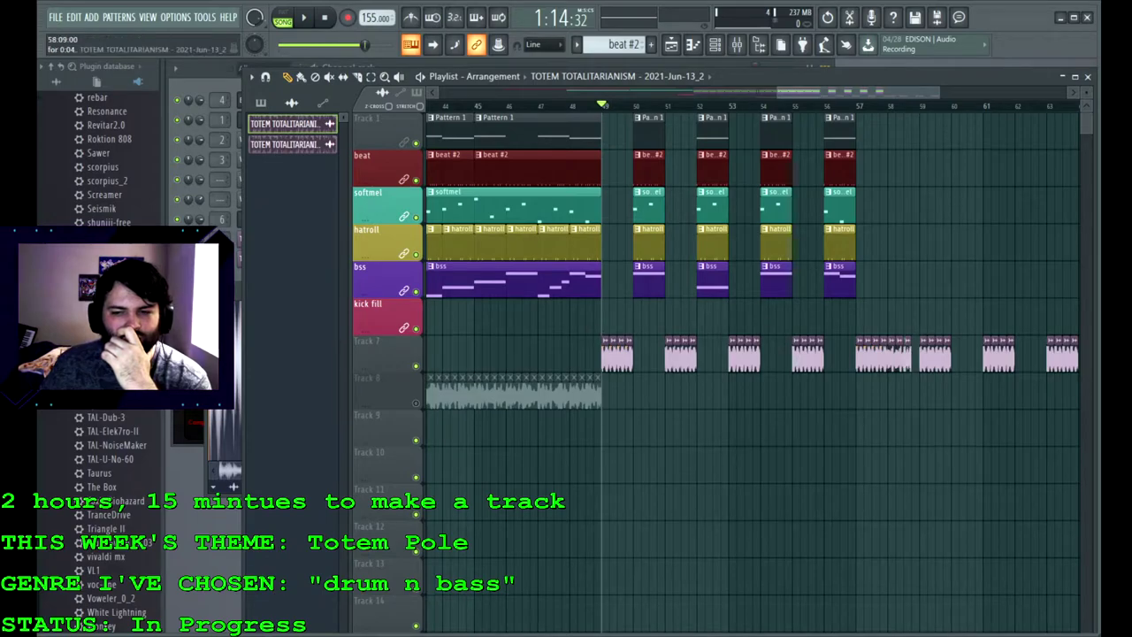
click(915, 356)
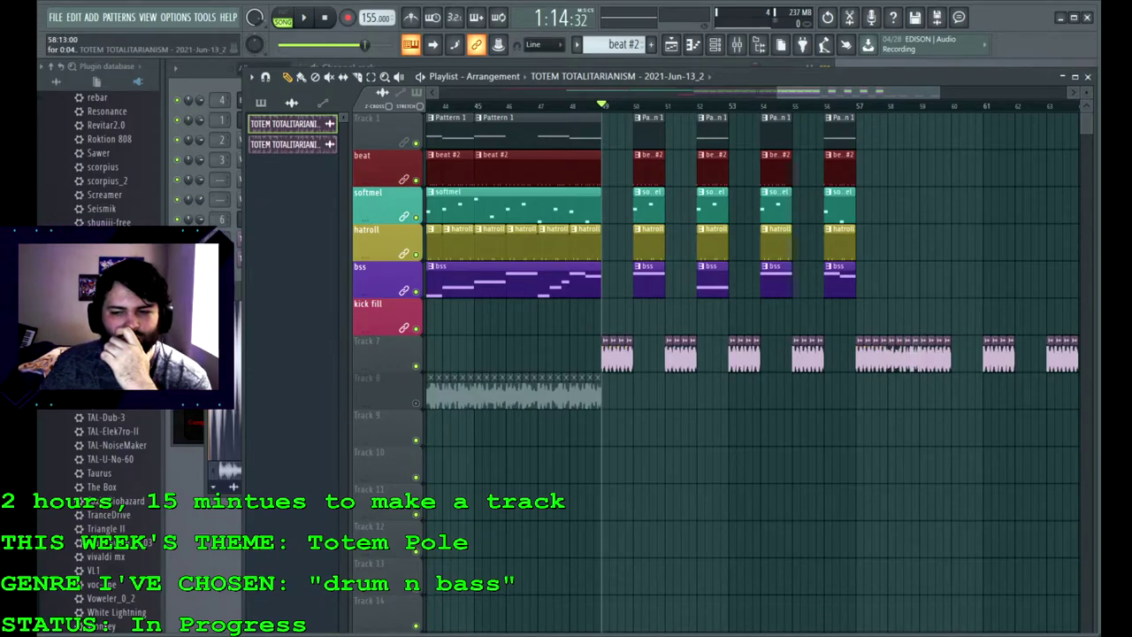
Step: Move the playback position to bar 57 and set a time selection over bars 57 to 64
click(857, 106)
drag(857, 92, 893, 92)
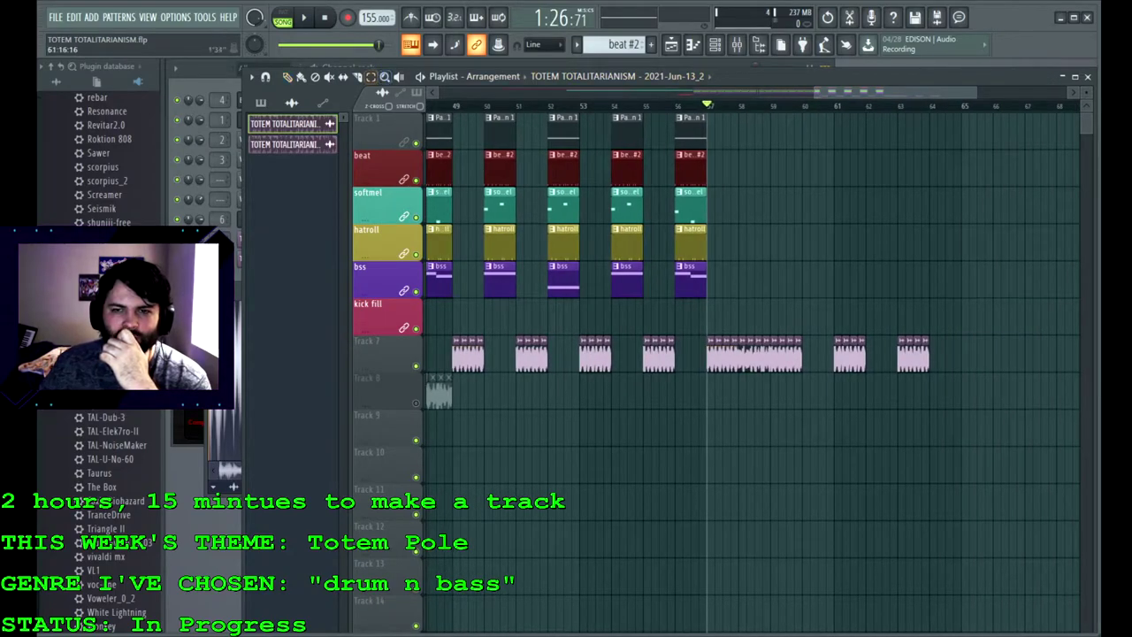
drag(962, 105, 709, 105)
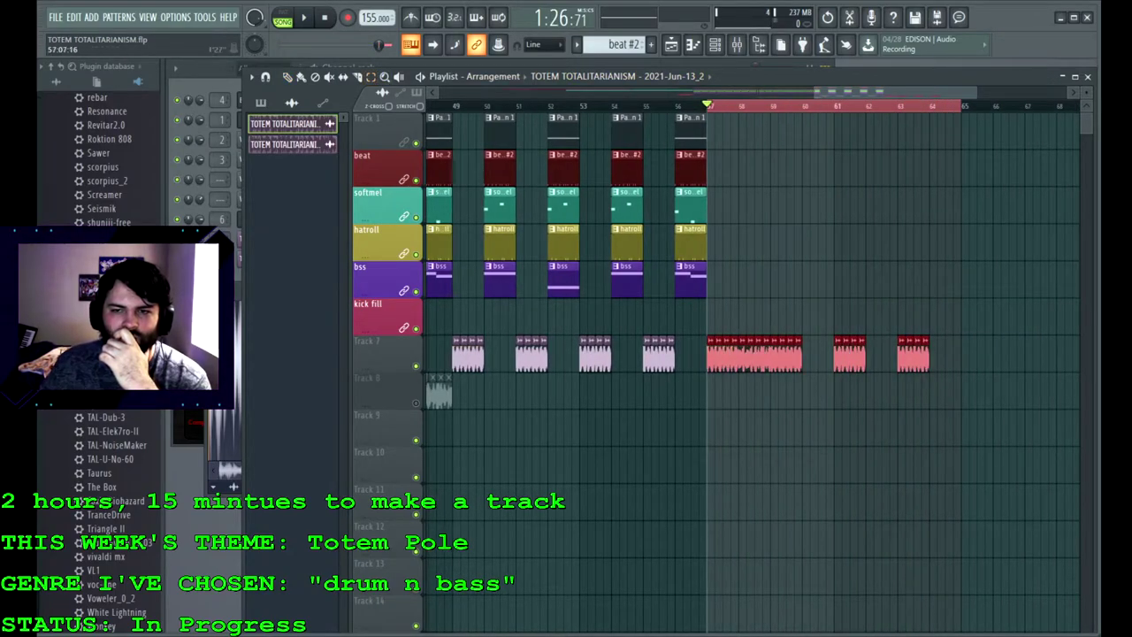
Step: Copy the muted Track 8 slices from bars 41 to 48 and paste them on Track 8 starting at bar 57
scroll(751, 354, left, 5)
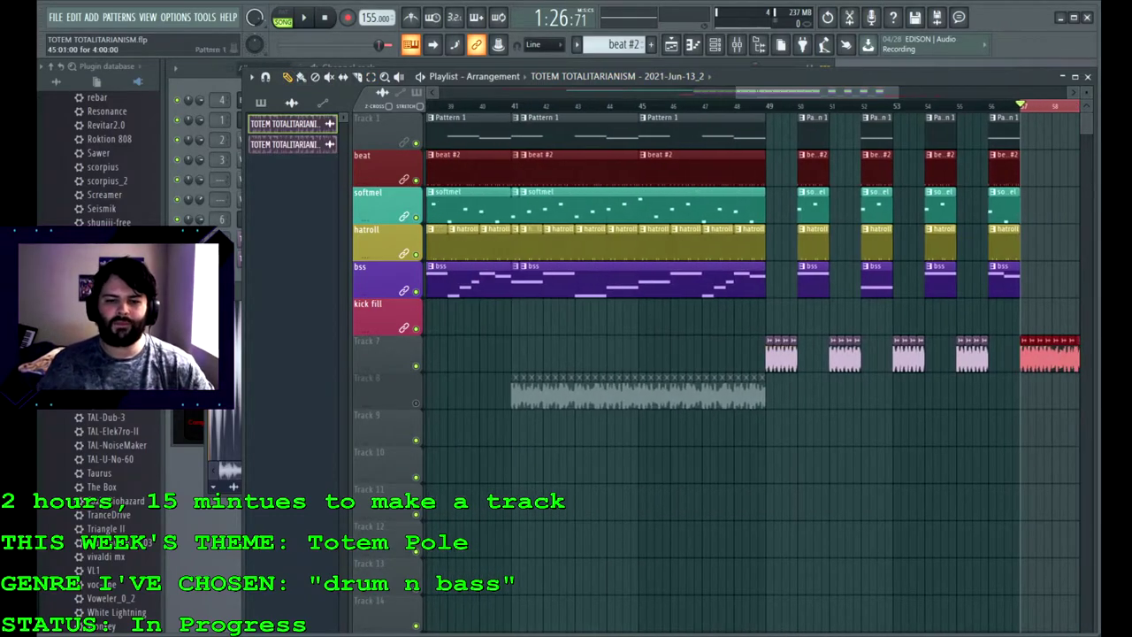
click(371, 77)
drag(503, 389, 797, 394)
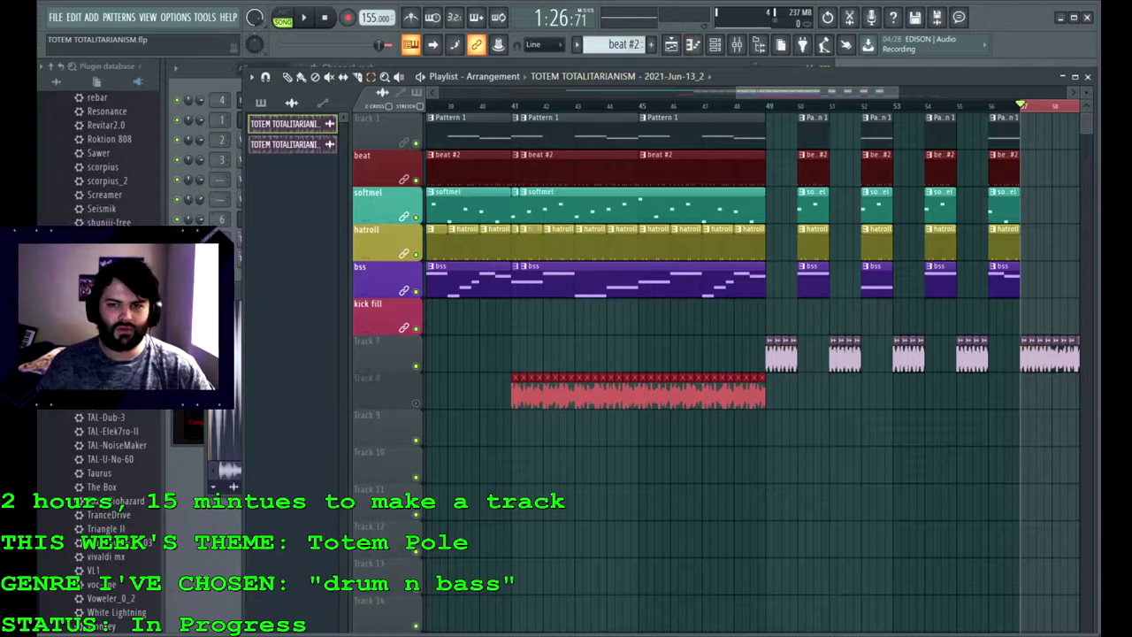
scroll(752, 354, right, 9)
scroll(752, 353, right, 1)
scroll(752, 354, left, 1)
key(ctrl+v)
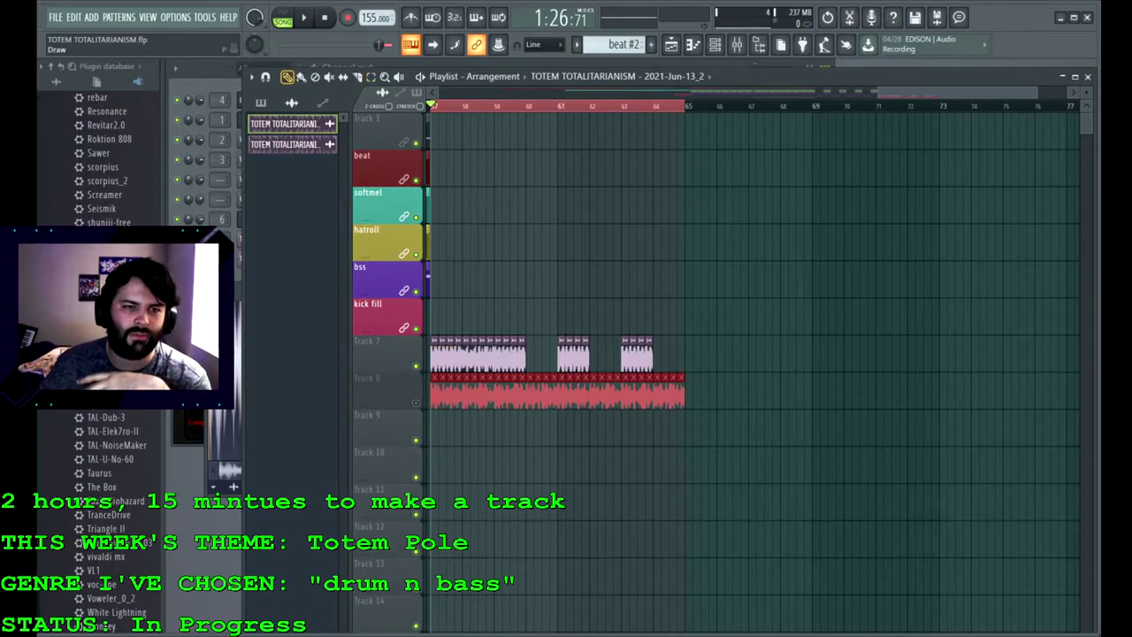
Step: Play the stutters from bar 57, stop playback and deselect the pasted Track 8 slices
key(space)
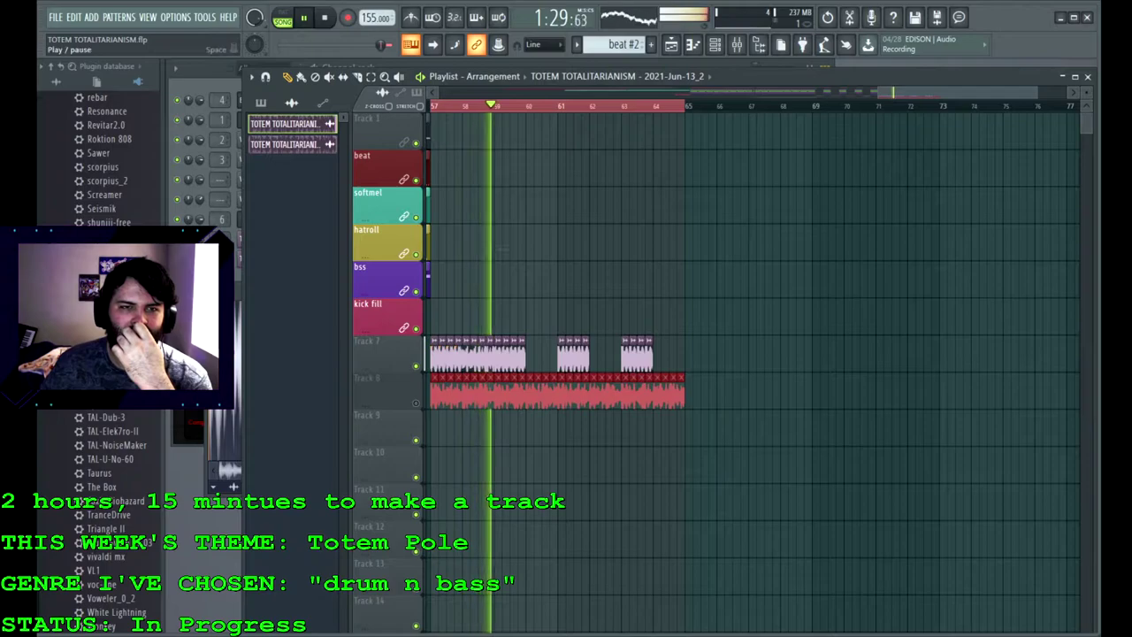
key(space)
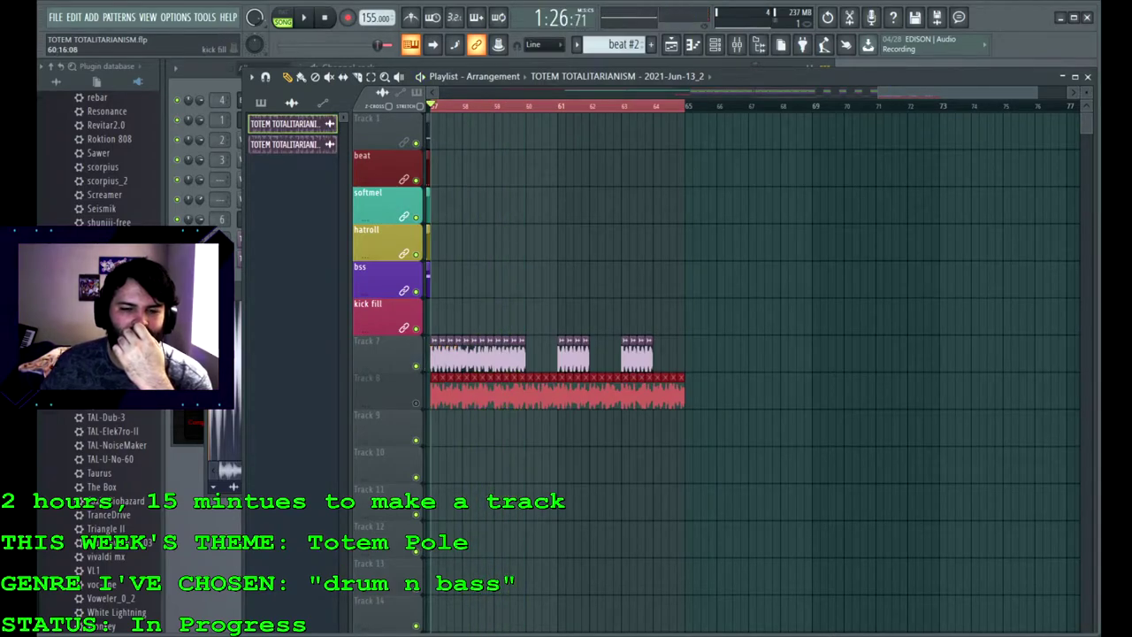
ctrl+click(526, 317)
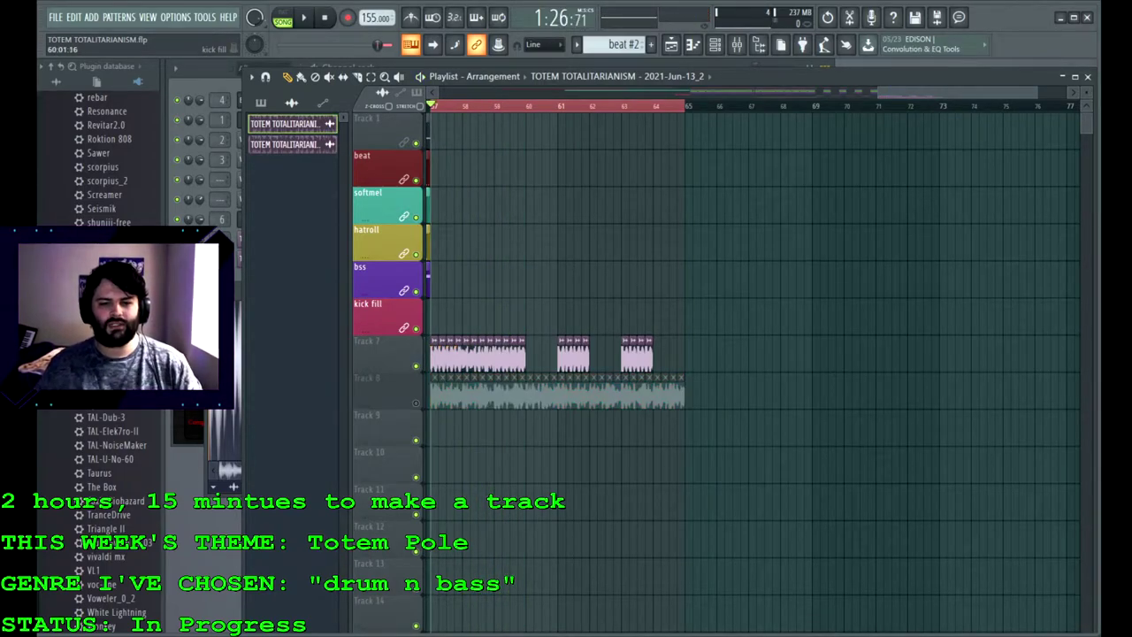
Step: Replace the Track 7 stutter in bar 59 with different one-beat audio slices, auditioning them from bar 57
scroll(526, 316, up, 2)
drag(908, 92, 878, 92)
right_click(663, 353)
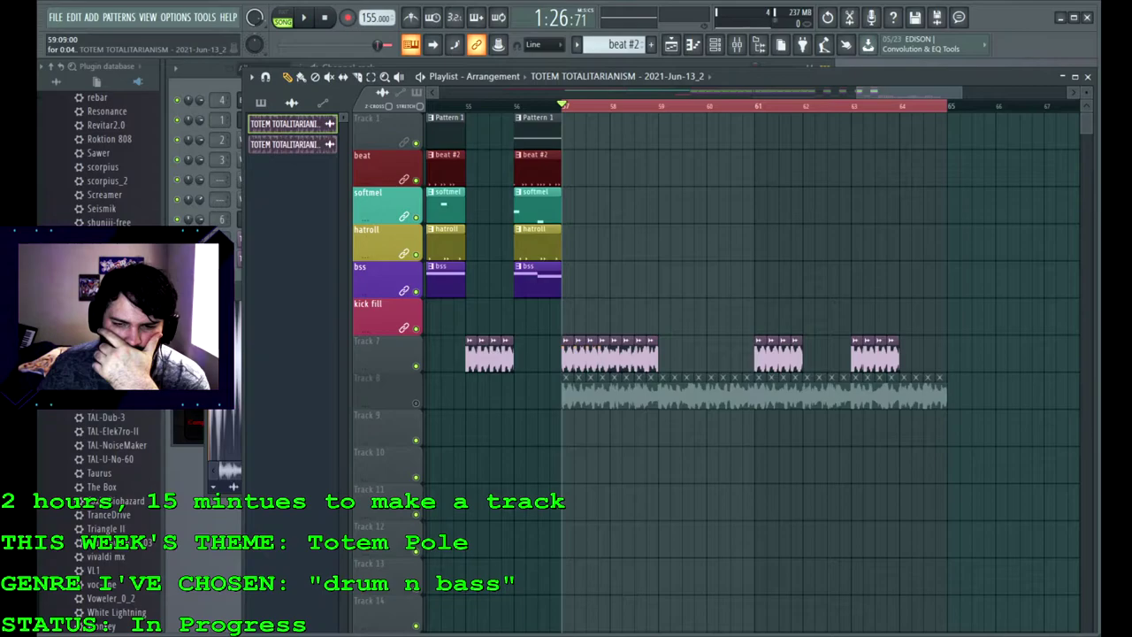
click(664, 355)
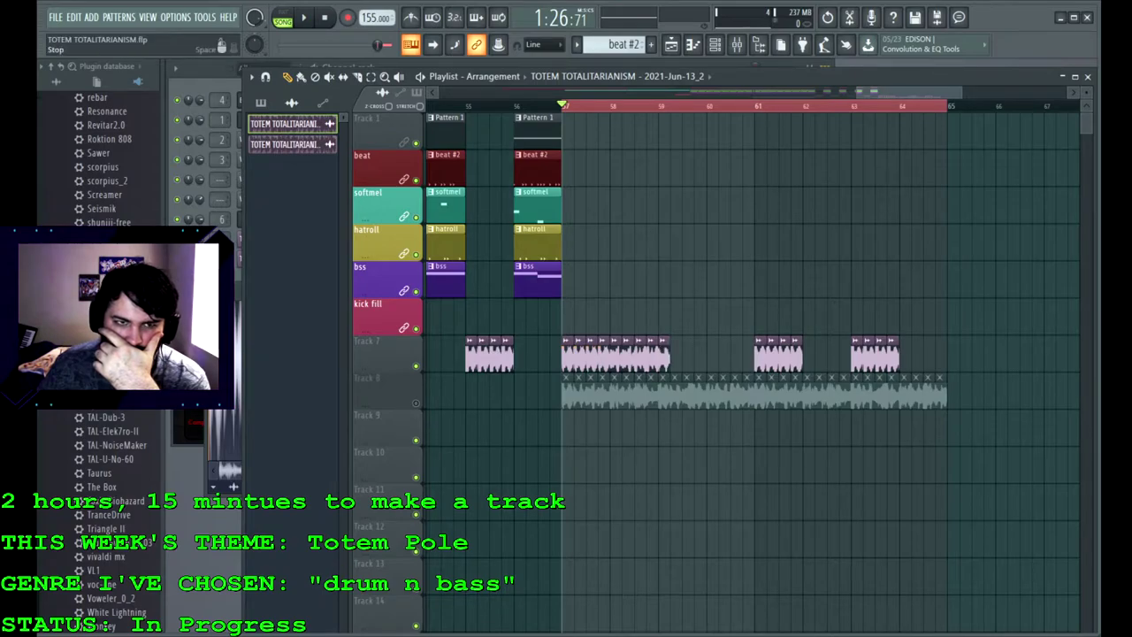
key(space)
click(675, 356)
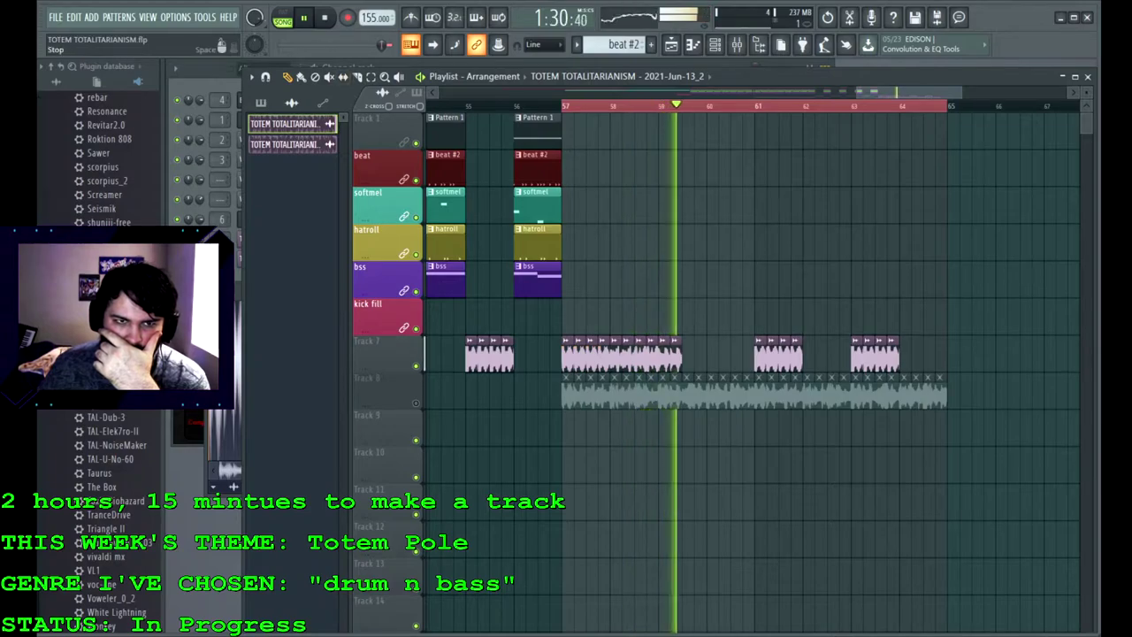
key(space)
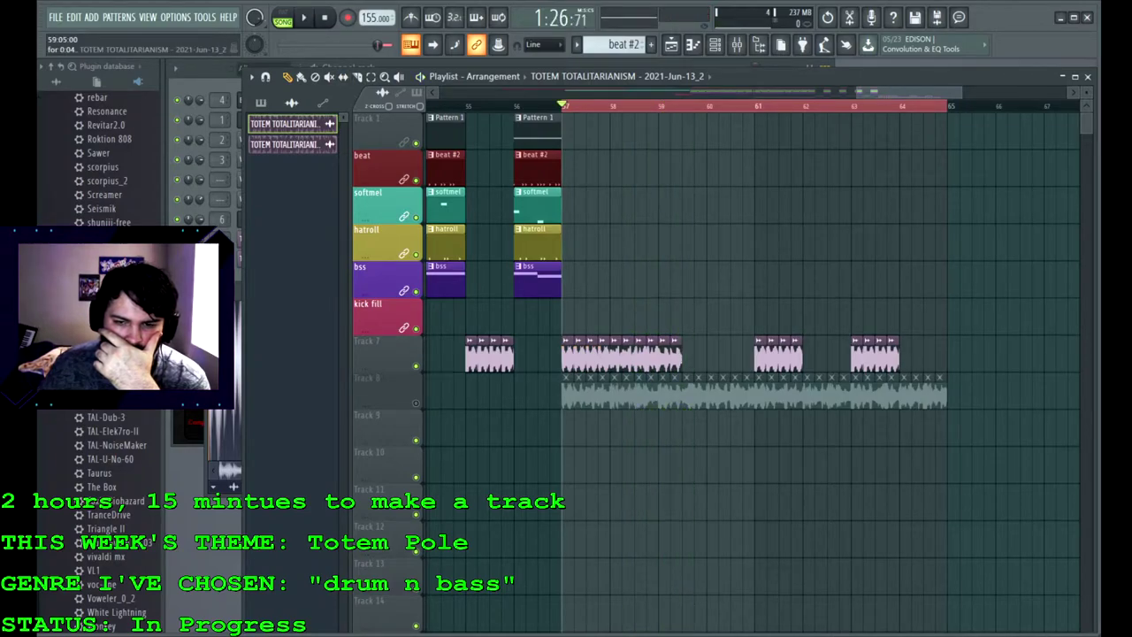
click(700, 355)
Step: Copy the Pattern 1, beat, softmel, hatroll and bss clips from bar 52 into bar 60
scroll(751, 353, left, 5)
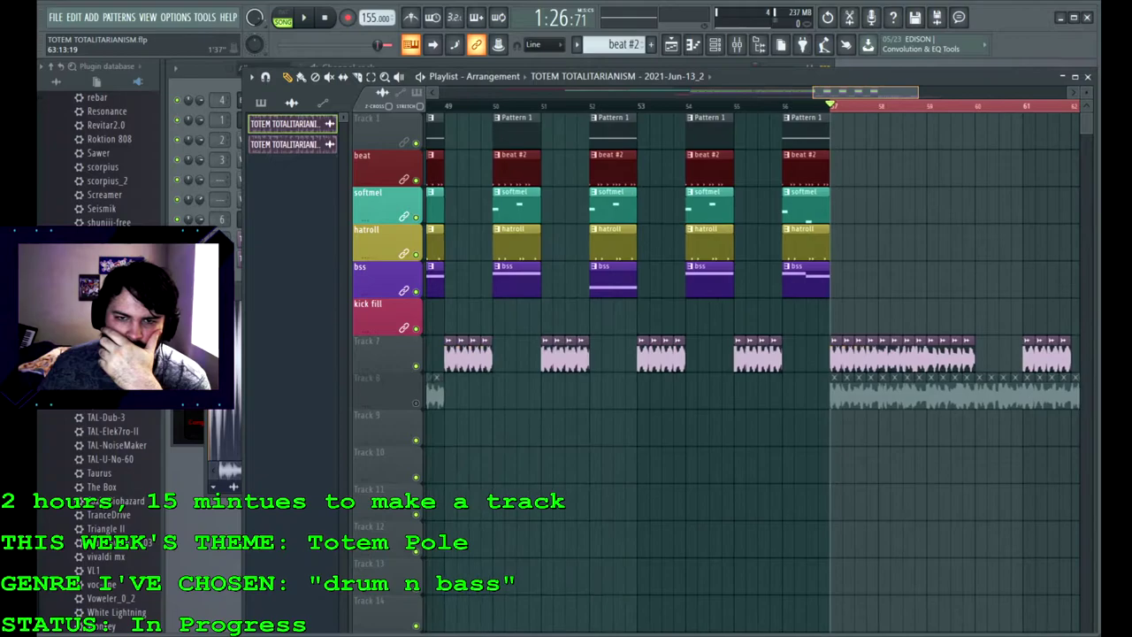
scroll(752, 354, right, 2)
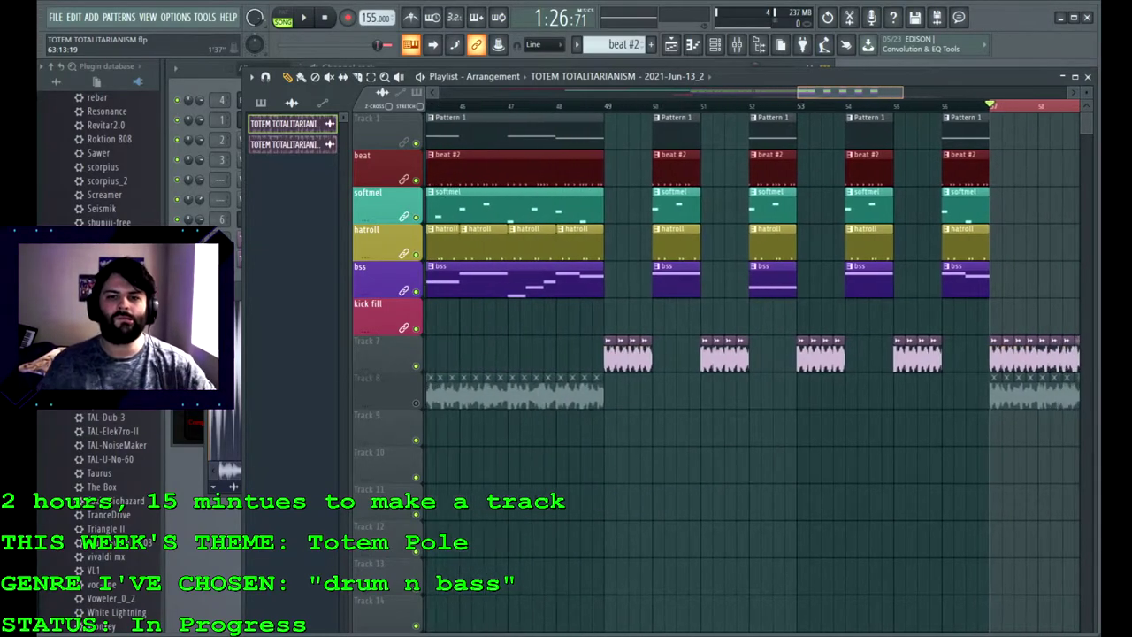
scroll(751, 354, left, 2)
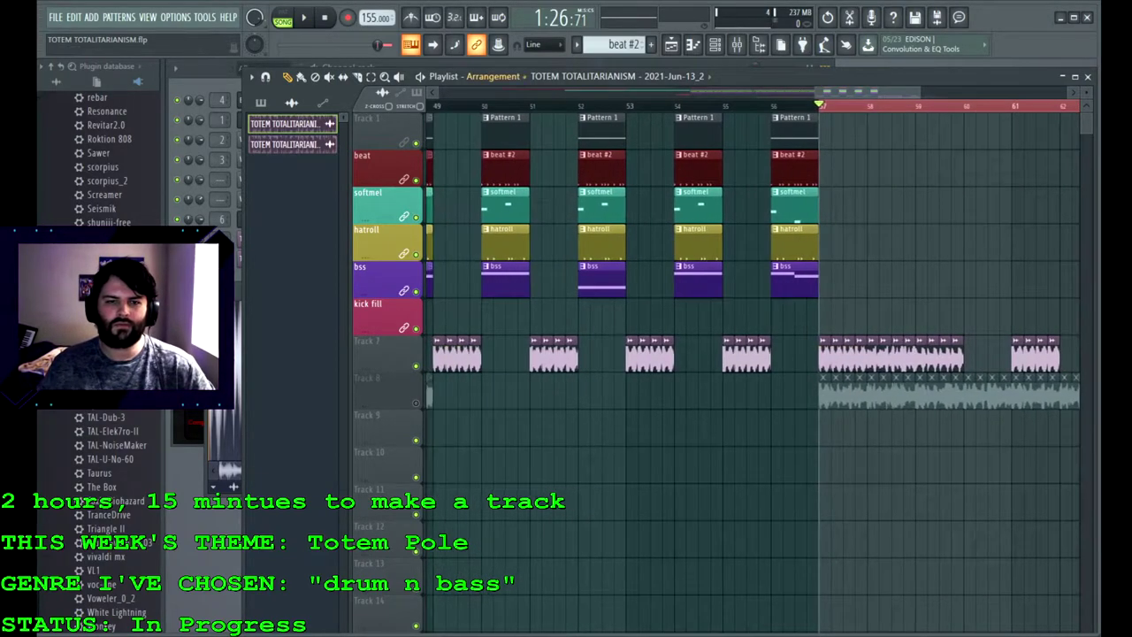
drag(579, 113, 633, 331)
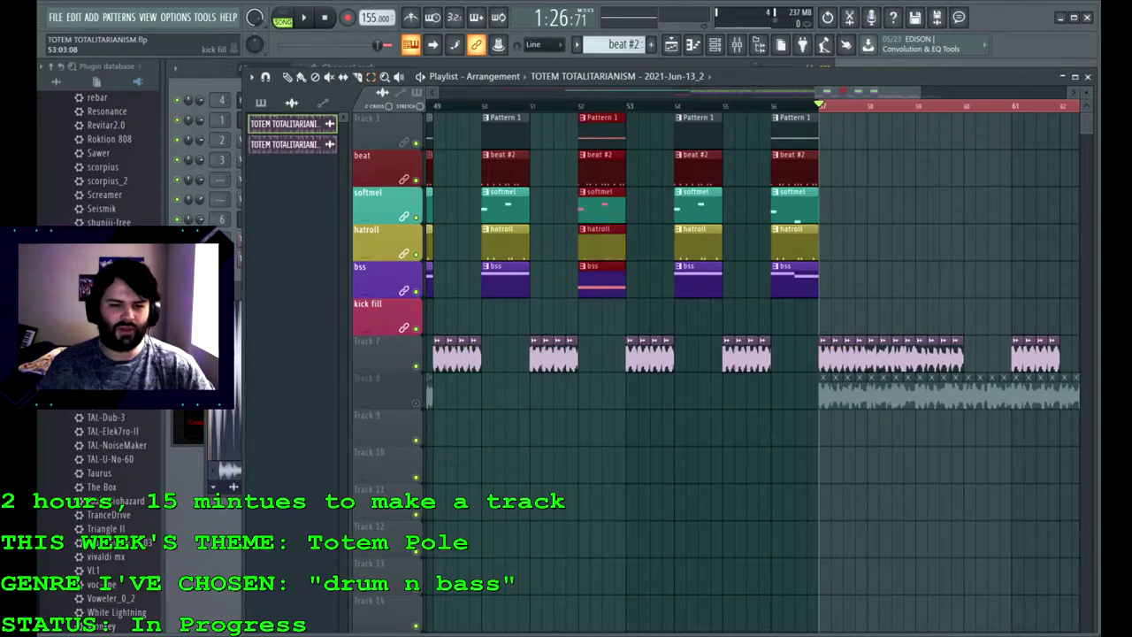
scroll(751, 354, right, 11)
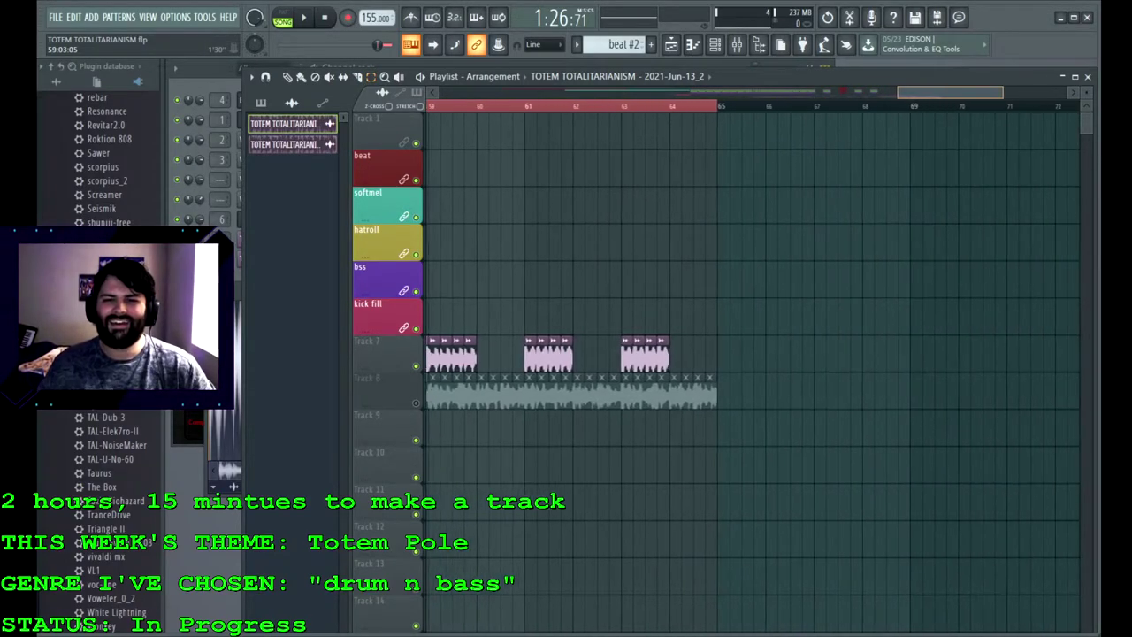
key(ctrl+v)
scroll(752, 353, left, 4)
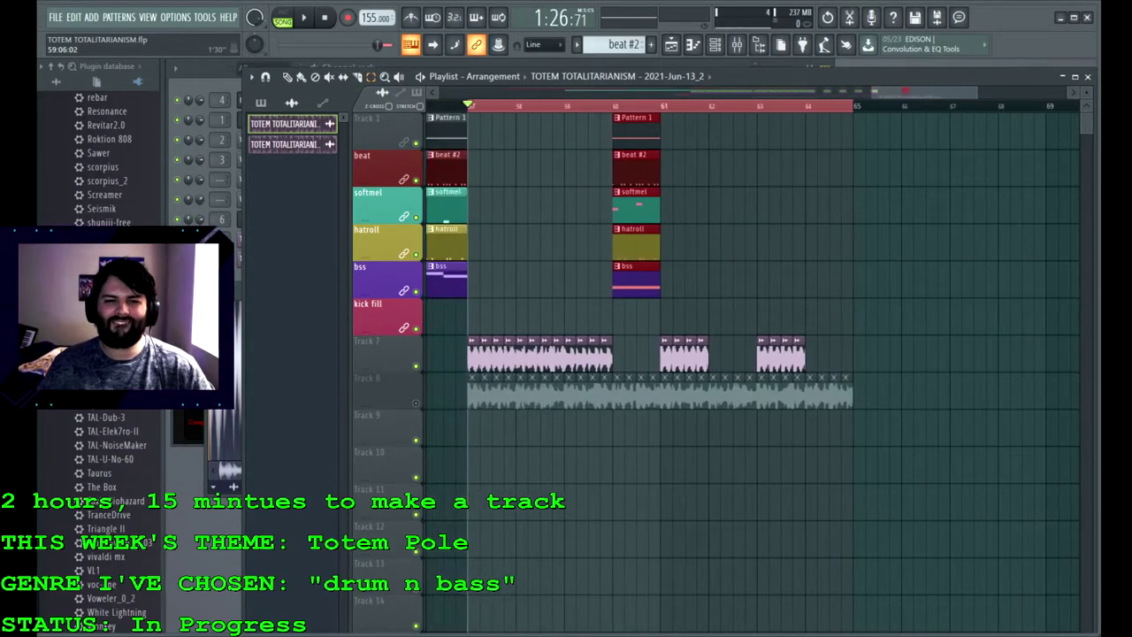
Step: Fill bars 62 and 64 of Track 7 with one-beat audio slices, auditioning the section from bar 57
click(303, 17)
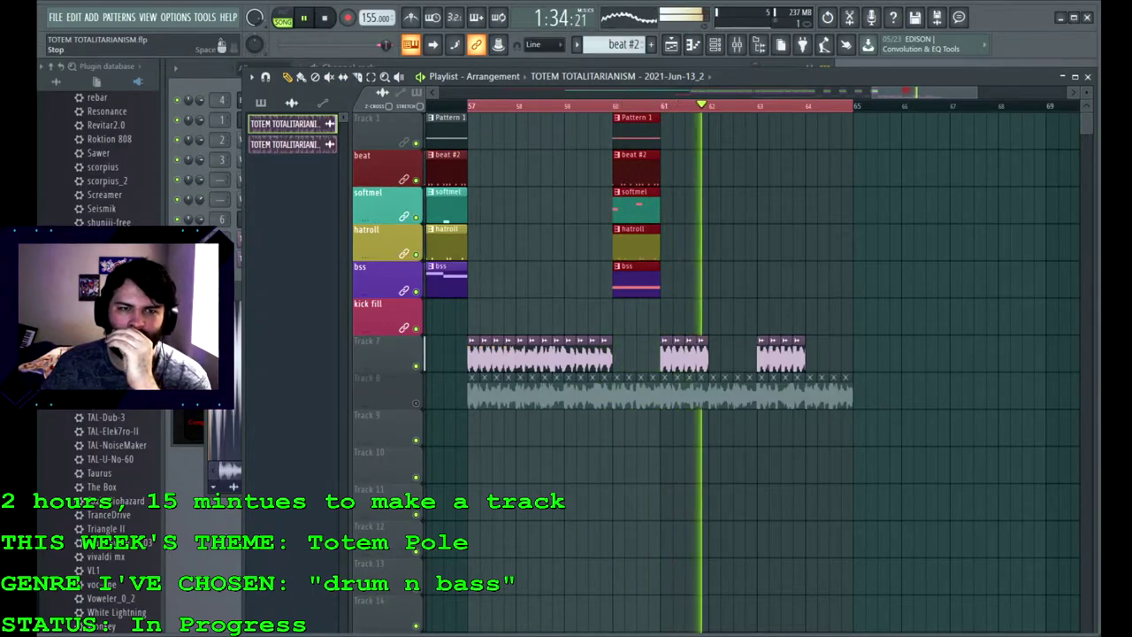
key(space)
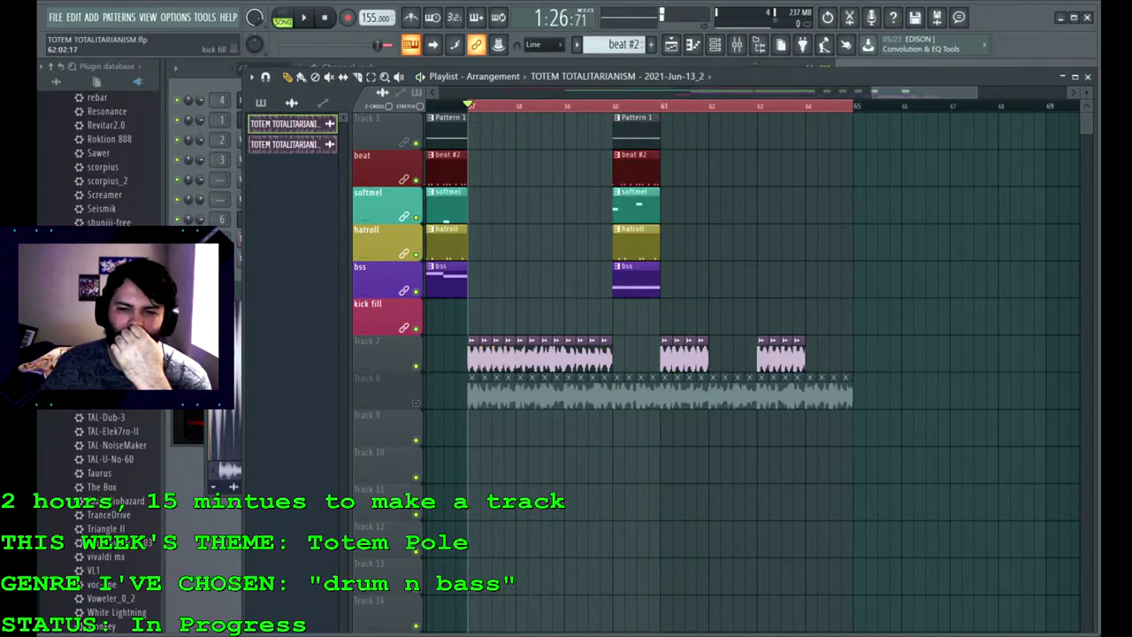
click(714, 318)
right_click(716, 320)
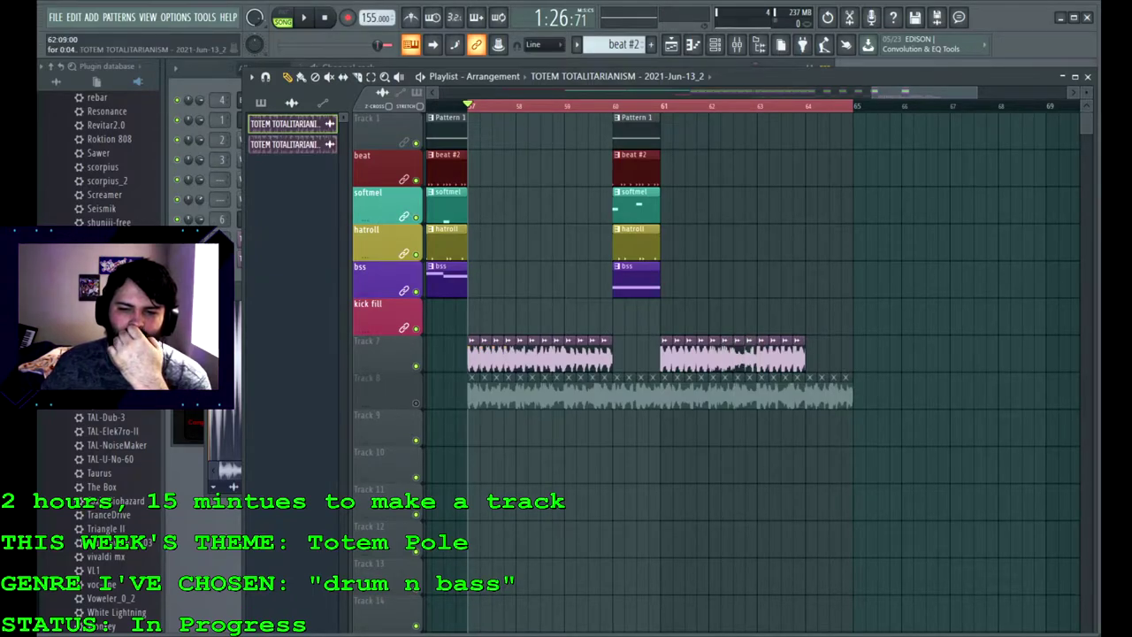
click(303, 17)
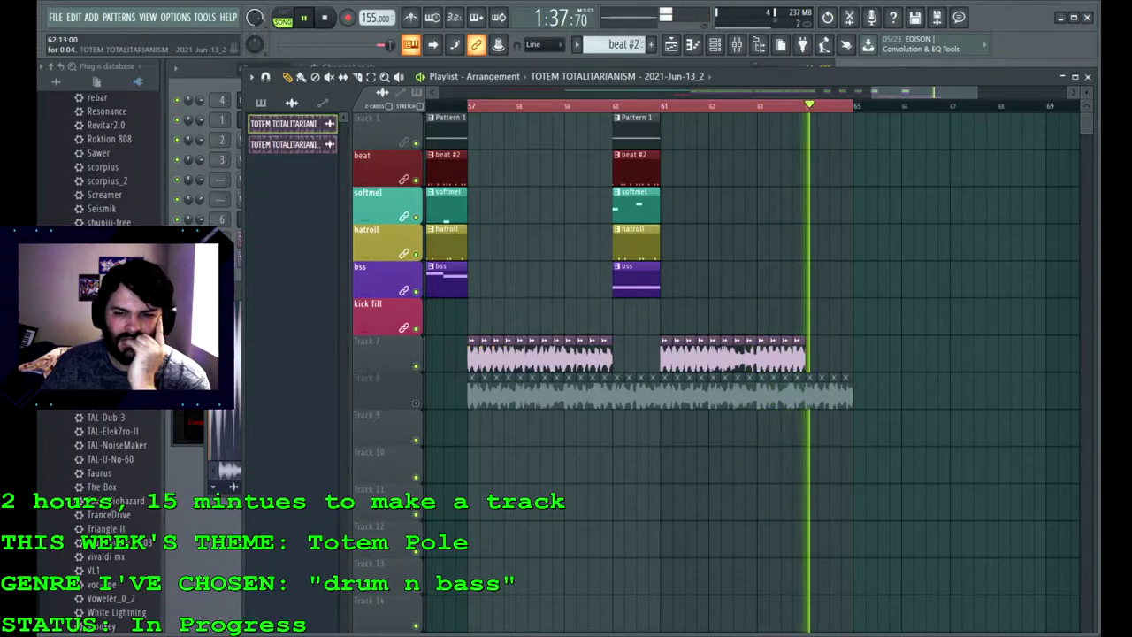
click(709, 106)
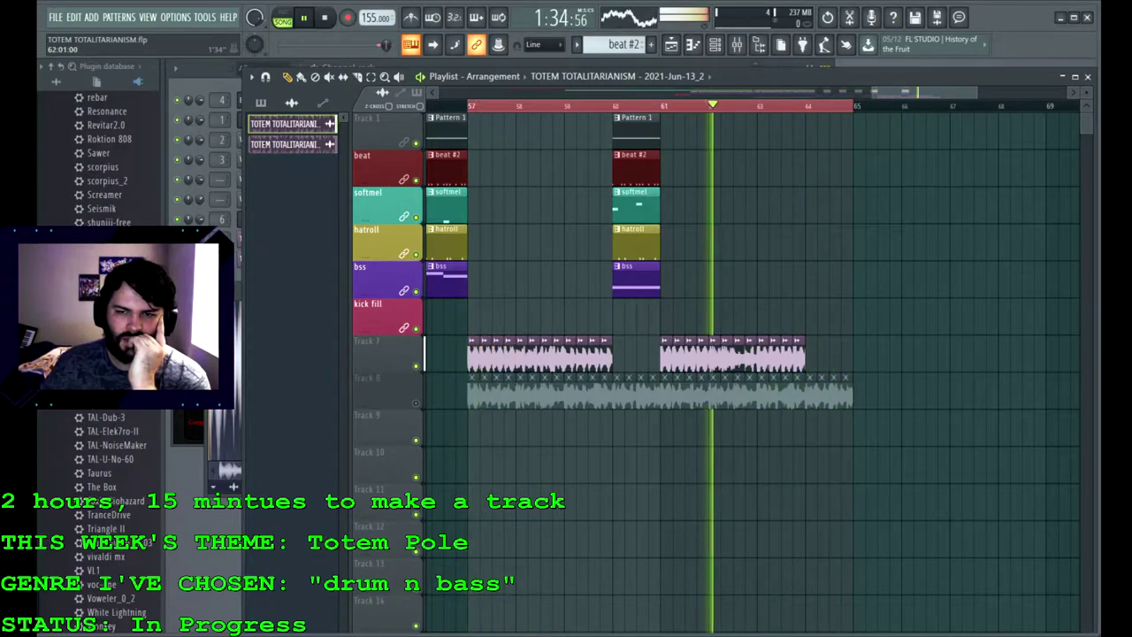
key(space)
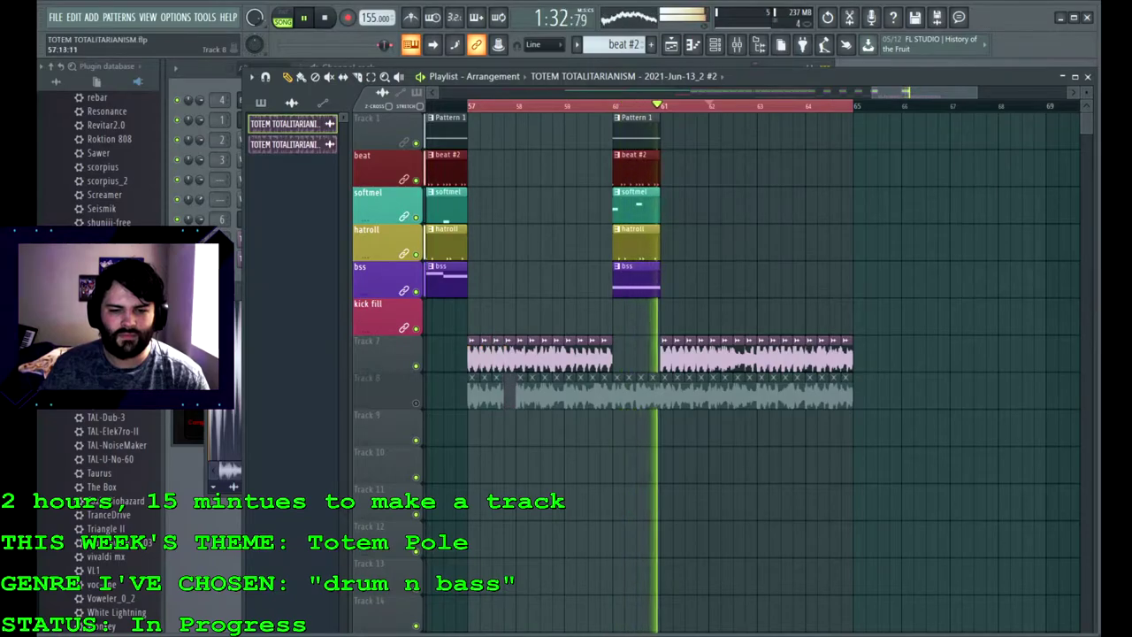
Step: Undo the Track 8 slice deletion in bar 57 and try removing single Track 7 slices in bars 57, 59 and 63
key(ctrl+z)
right_click(499, 358)
key(ctrl+z)
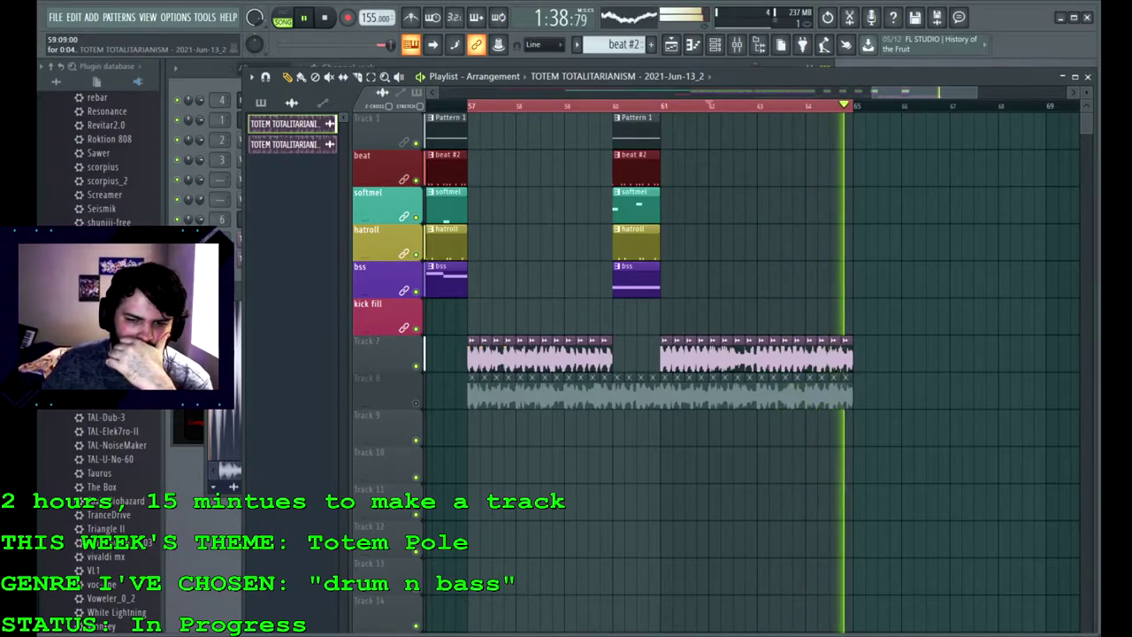
right_click(583, 358)
key(ctrl+z)
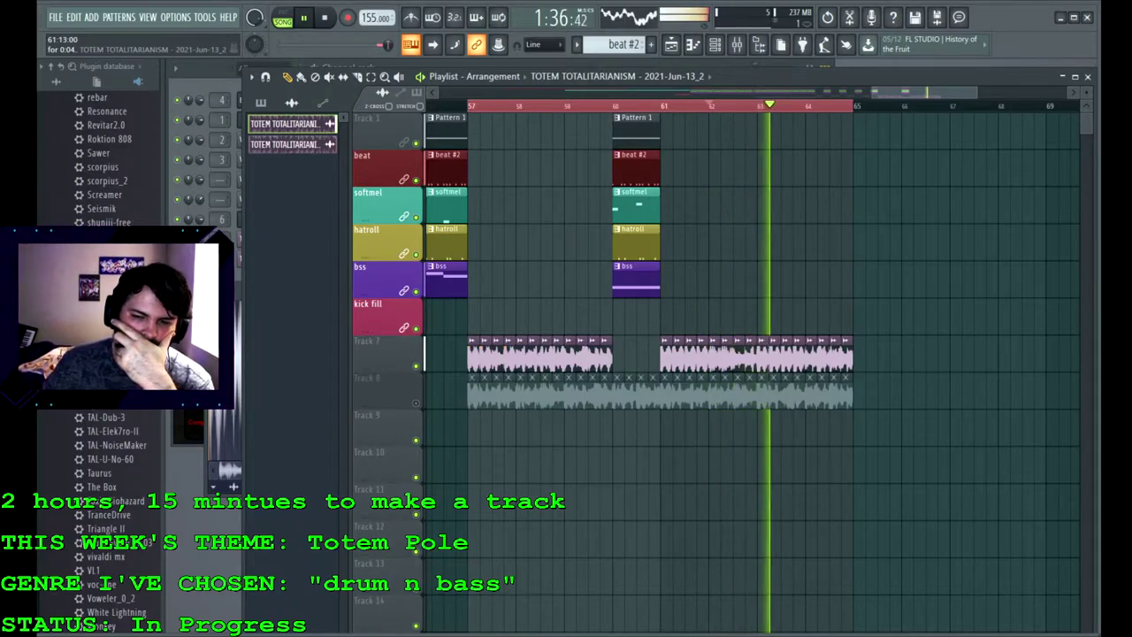
right_click(787, 356)
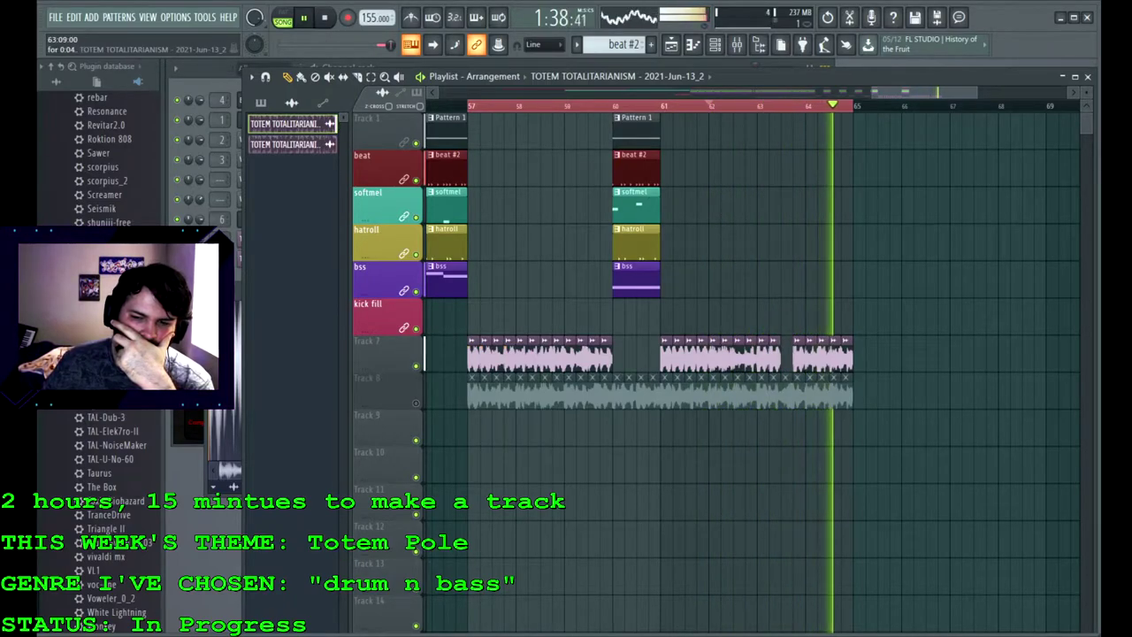
key(ctrl+z)
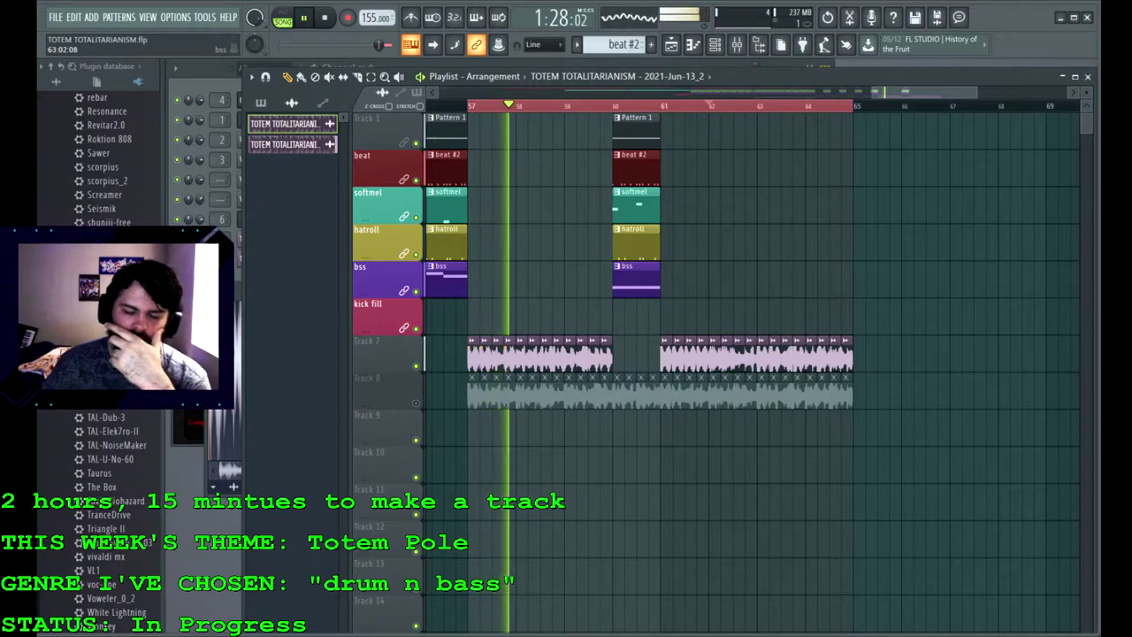
Step: Save the project, then clear the time selection and move all clips in bars 57 to 64 so they start at bar 65
key(ctrl+s)
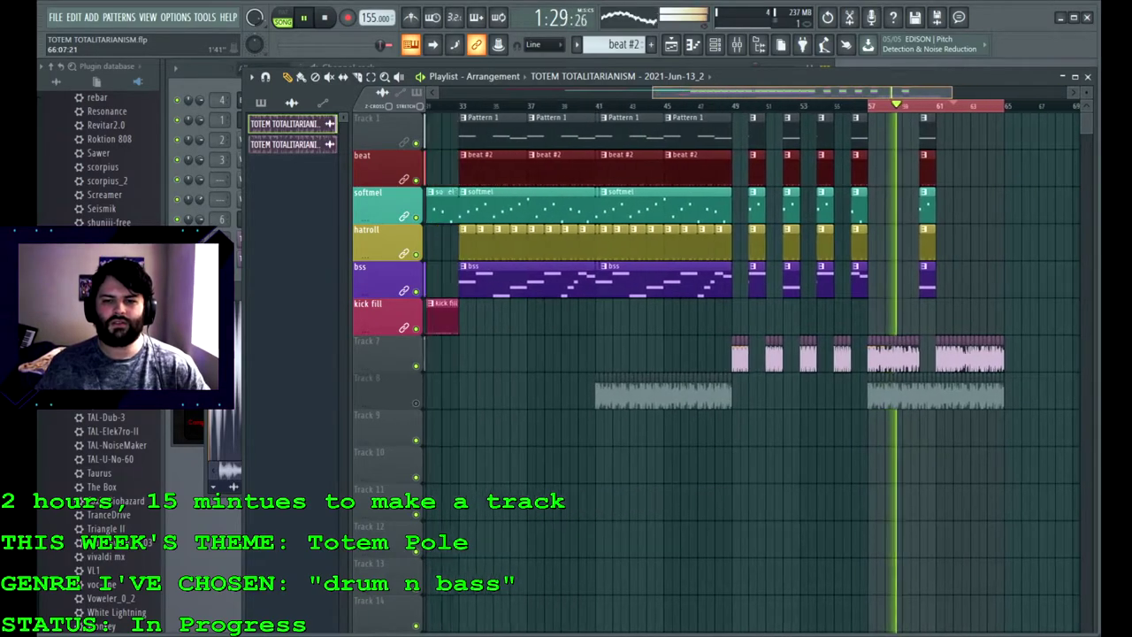
scroll(797, 281, up, 3)
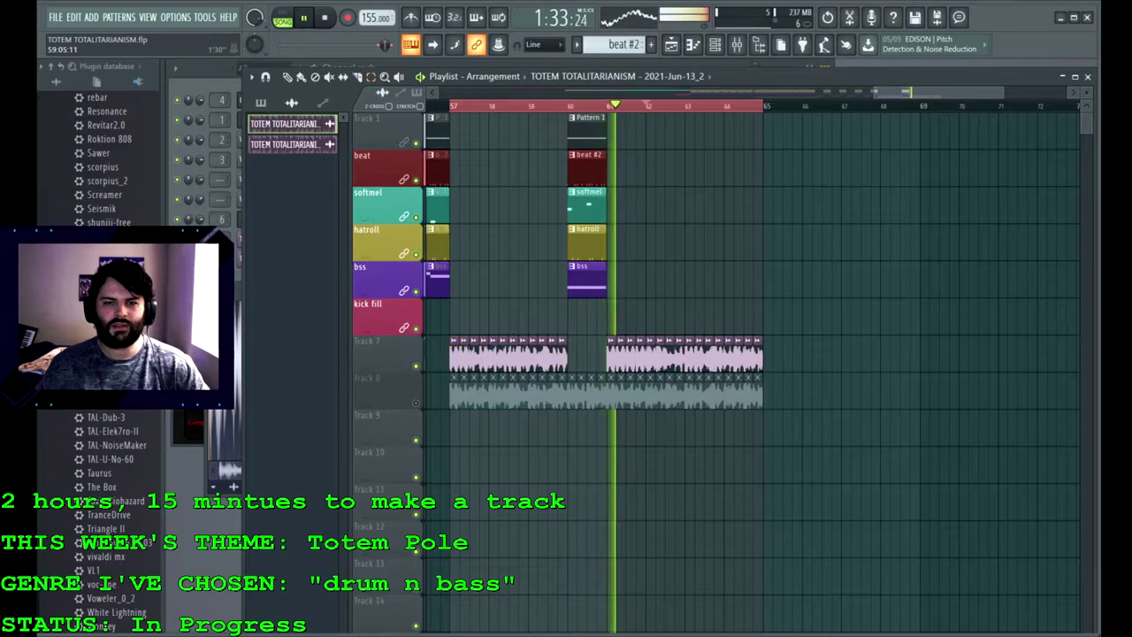
ctrl+click(537, 105)
drag(446, 128, 800, 424)
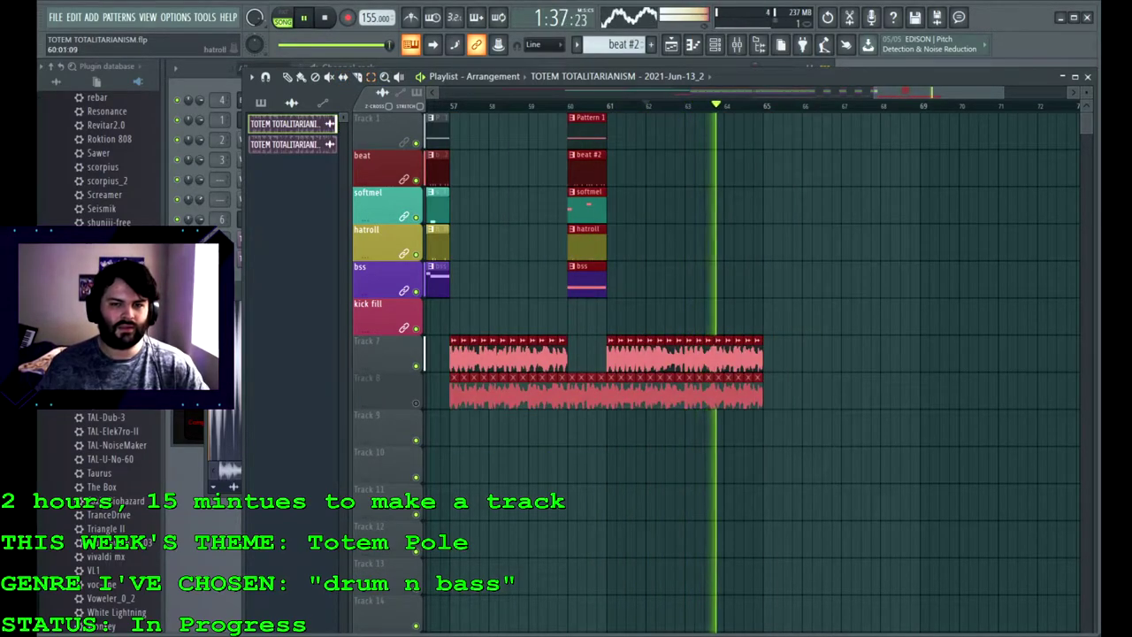
key(Delete)
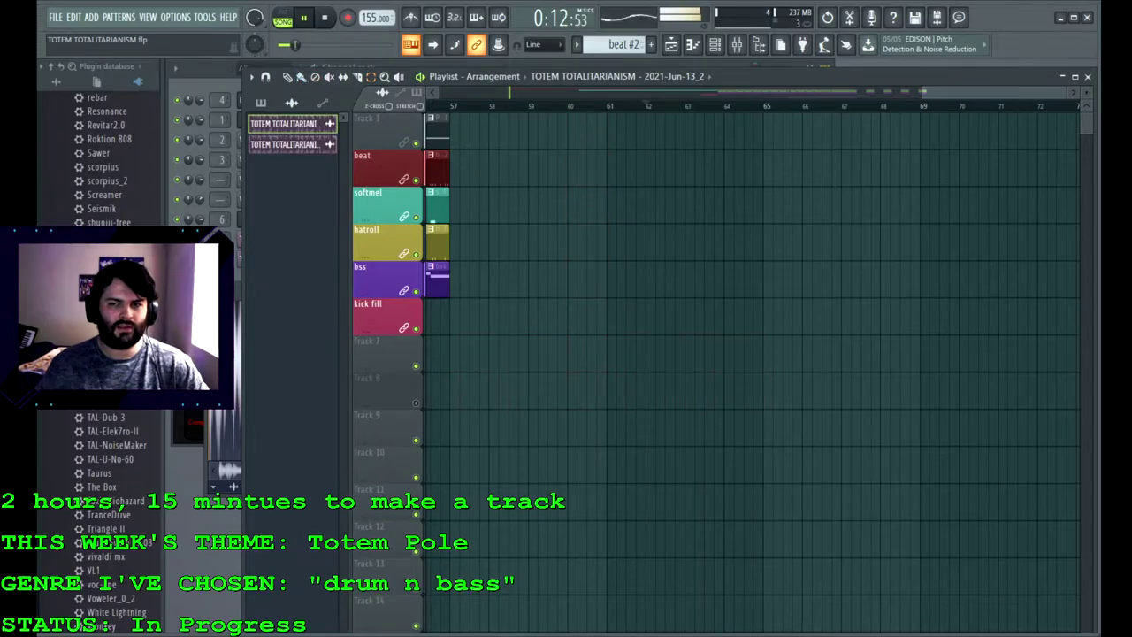
key(ctrl+z)
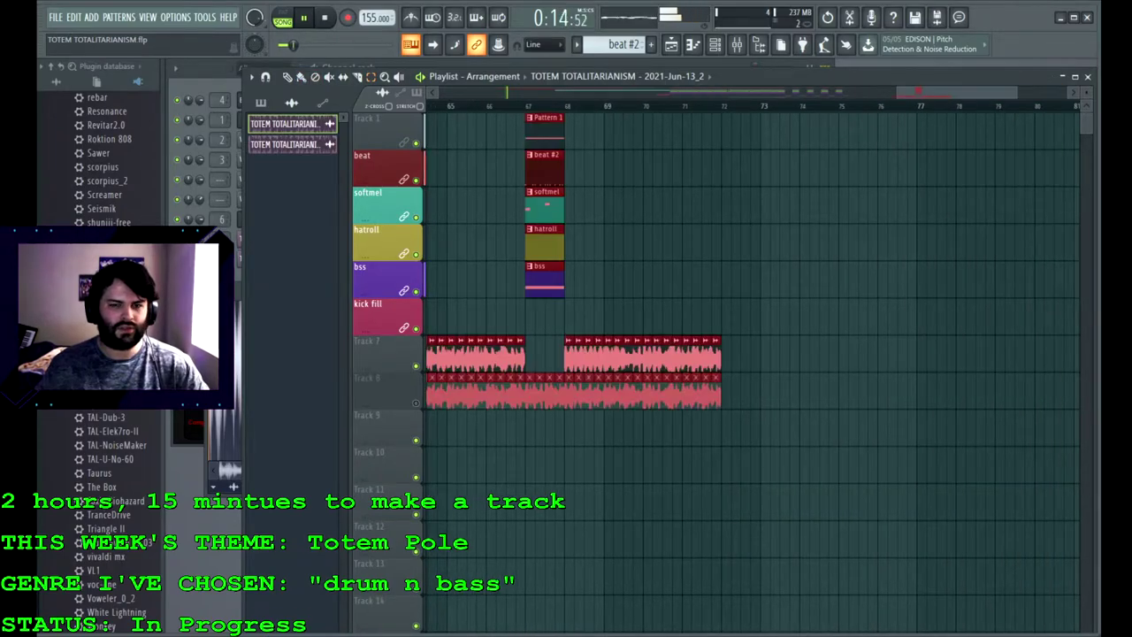
drag(965, 93, 881, 96)
drag(959, 168, 990, 168)
drag(921, 93, 890, 93)
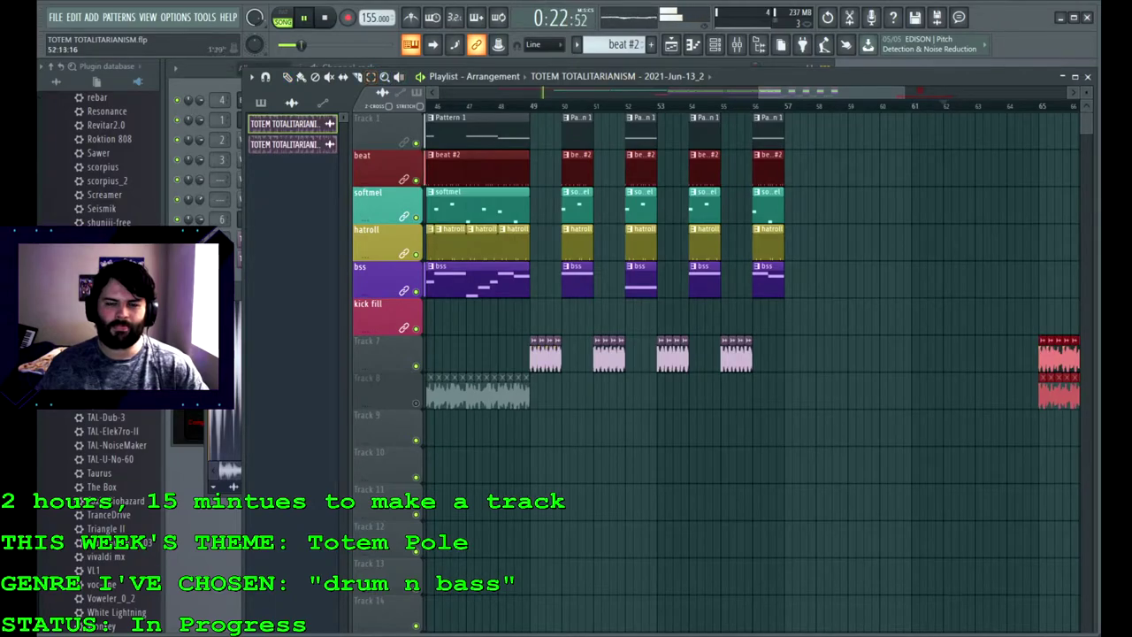
Step: Copy the Pattern 1, beat, softmel, hatroll and bss clips from bars 33 to 40 and place the copies at bar 57
scroll(751, 354, left, 5)
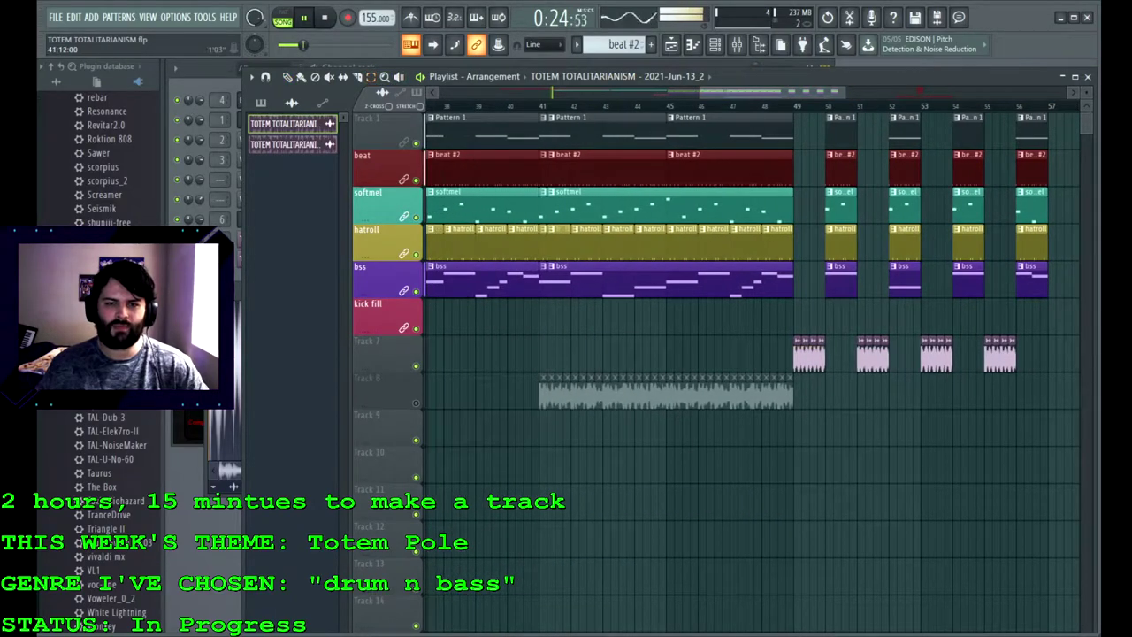
drag(559, 106, 642, 106)
ctrl+click(623, 106)
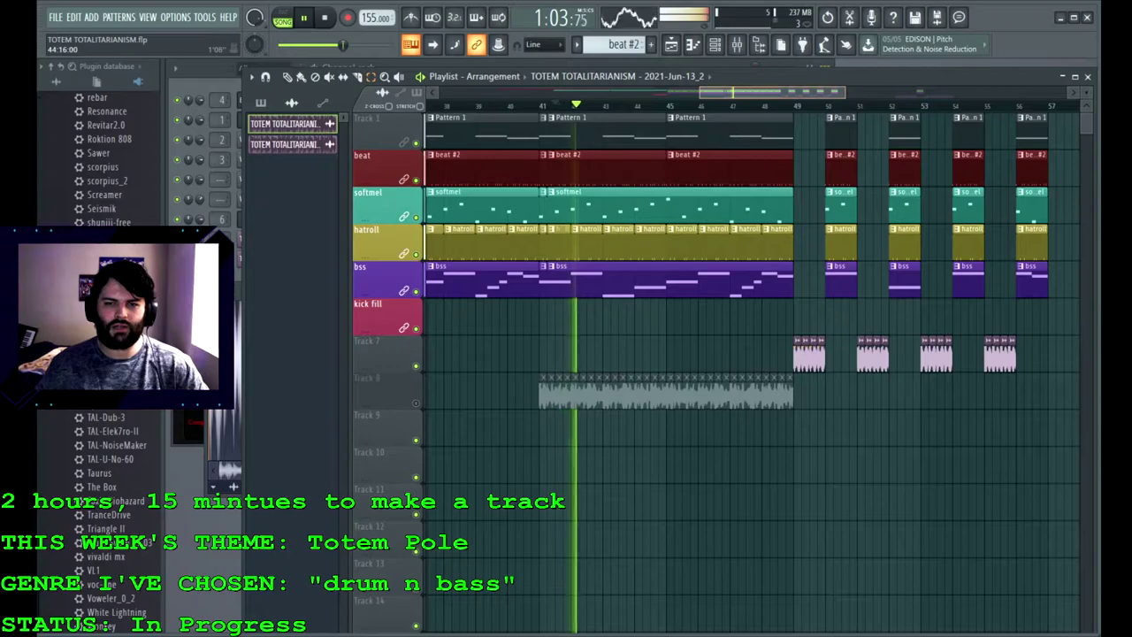
scroll(619, 177, left, 5)
drag(579, 132, 810, 335)
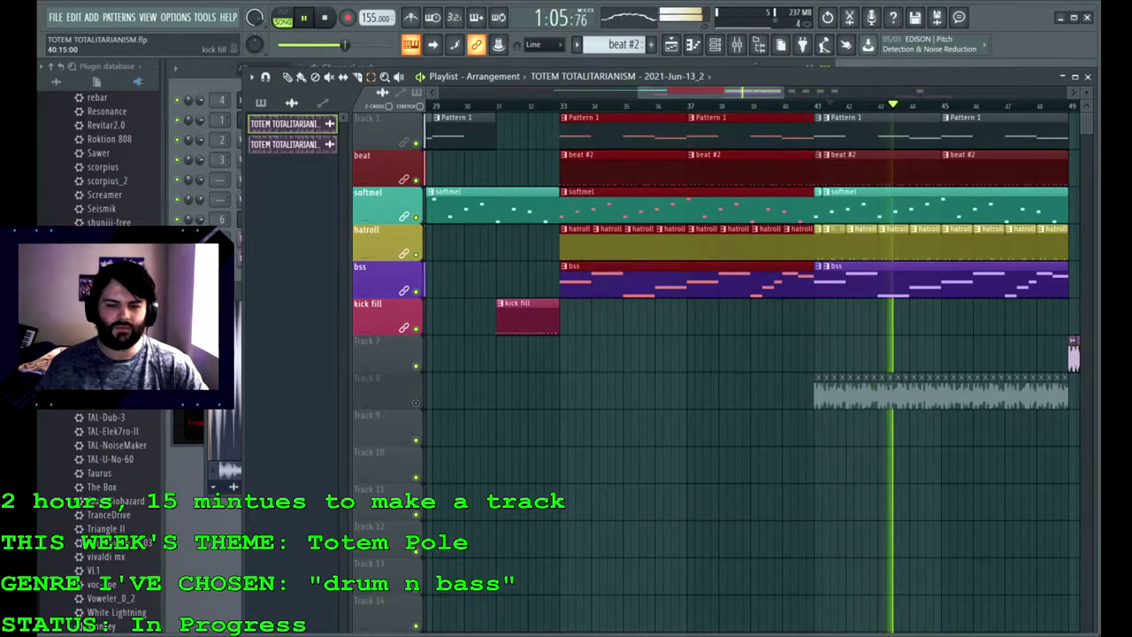
drag(743, 92, 941, 92)
key(ctrl+v)
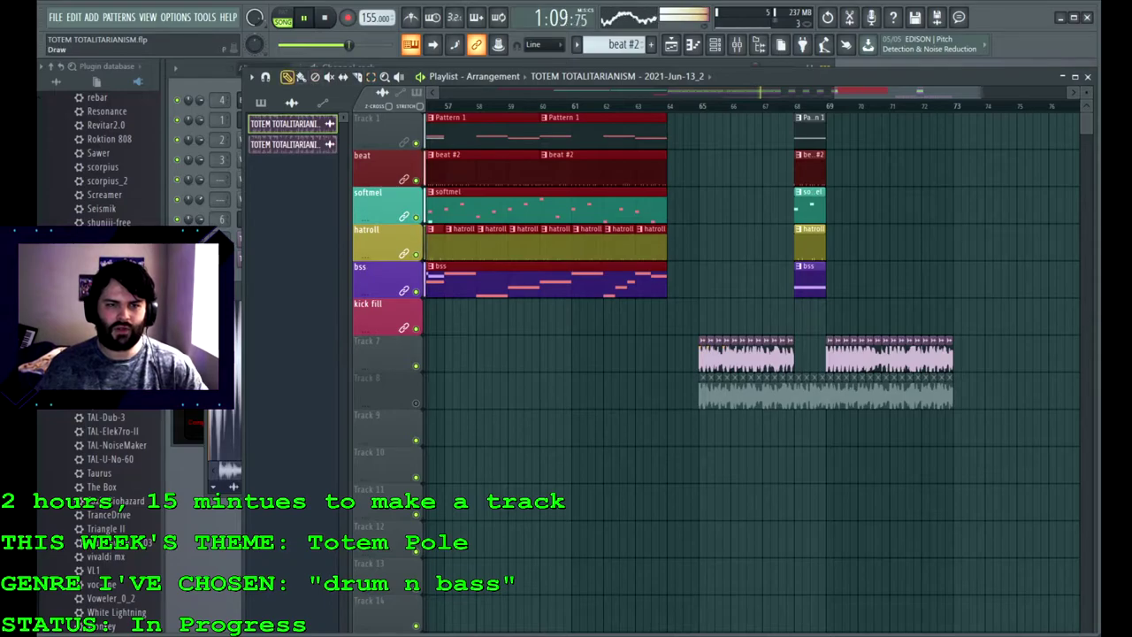
drag(500, 132, 534, 133)
ctrl+click(770, 168)
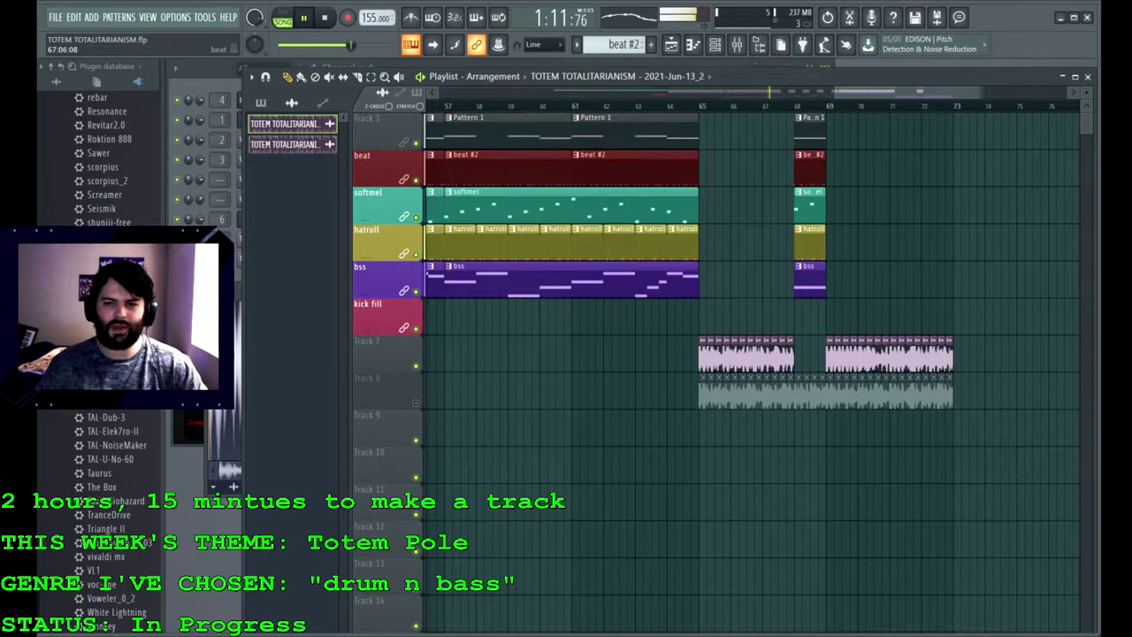
Step: Replace the pattern clips in the first two beats of bar 60 with two one-beat Track 7 slices and audition from bar 56
drag(895, 92, 894, 92)
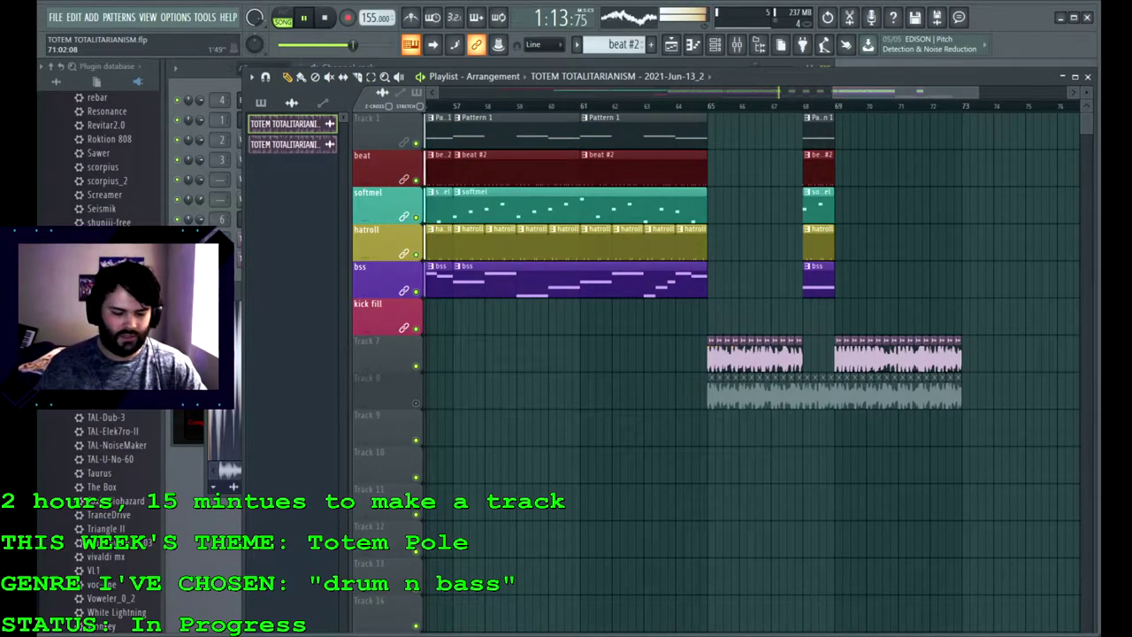
scroll(854, 207, down, 4)
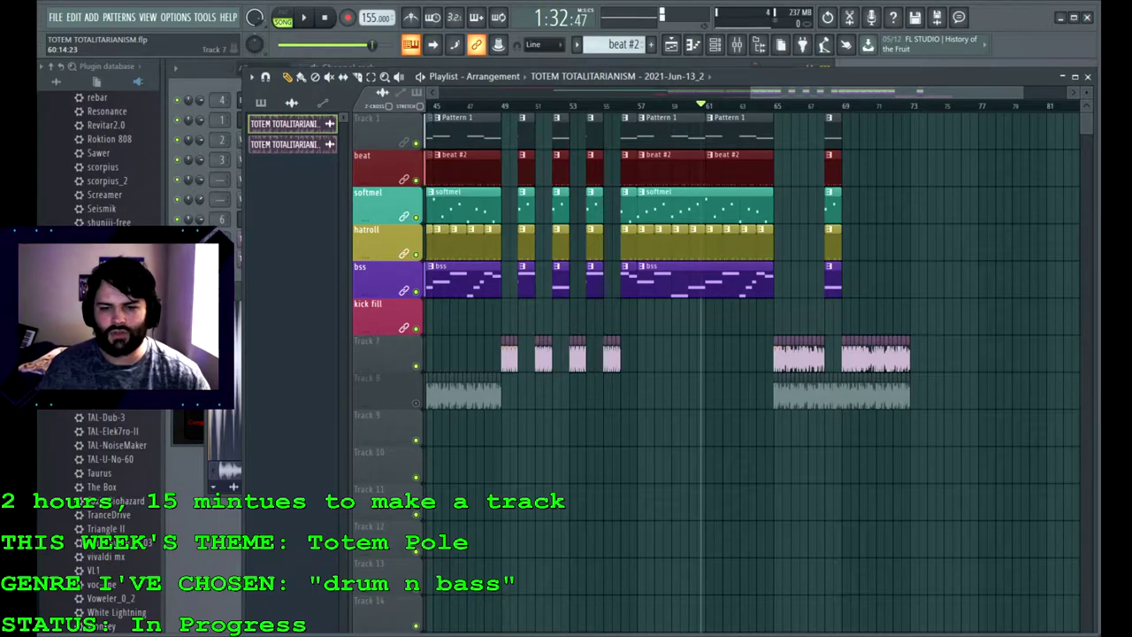
scroll(705, 354, up, 4)
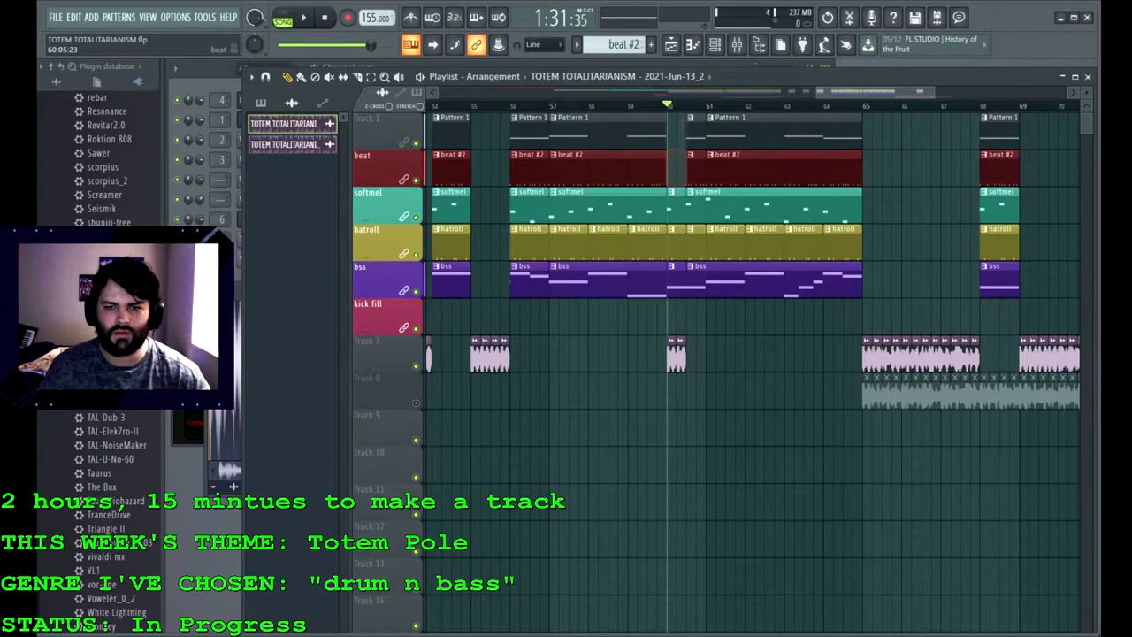
right_click(687, 205)
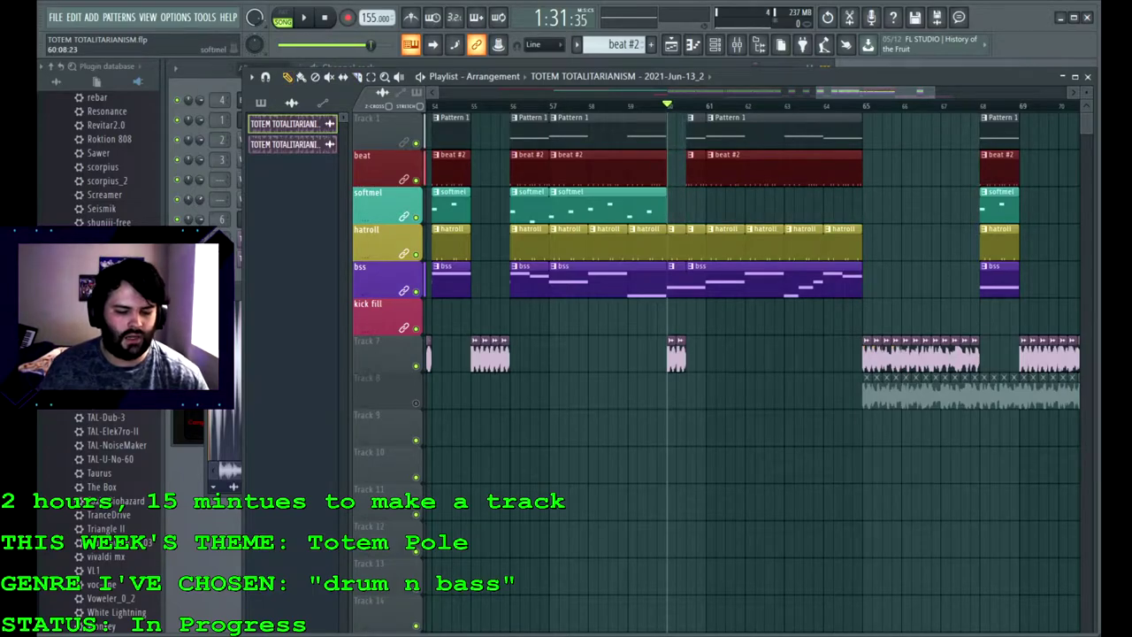
key(ctrl+z)
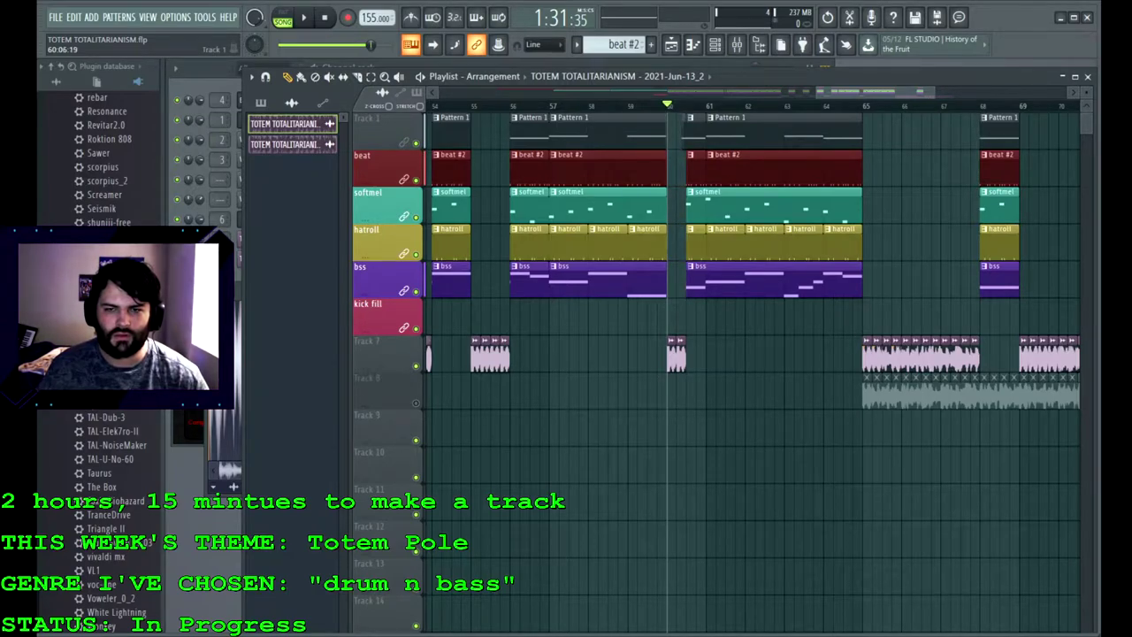
click(304, 17)
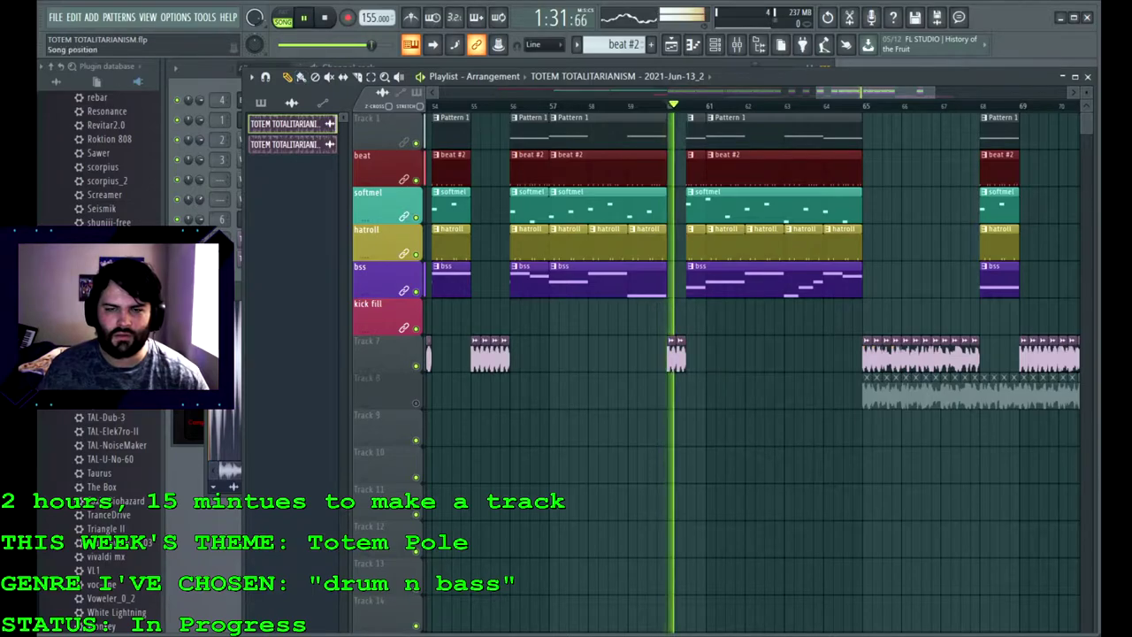
click(510, 105)
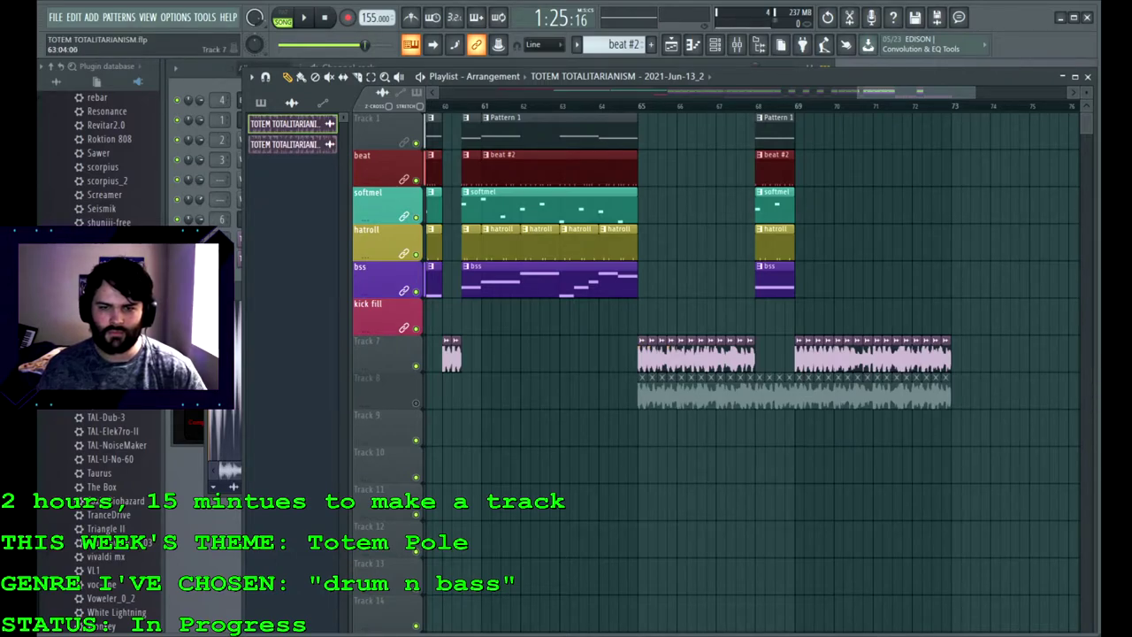
Step: Place two one-beat audio slices on Track 7 at bar 63 and split the pattern clips at both ends of those two beats
click(563, 355)
click(572, 356)
click(357, 77)
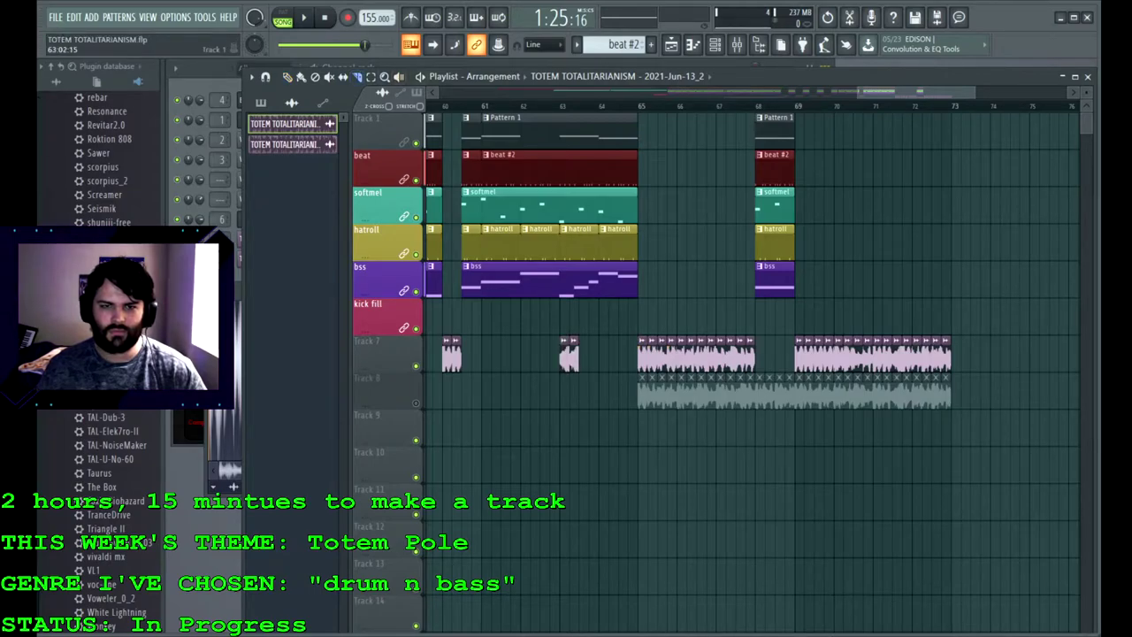
drag(559, 276, 560, 295)
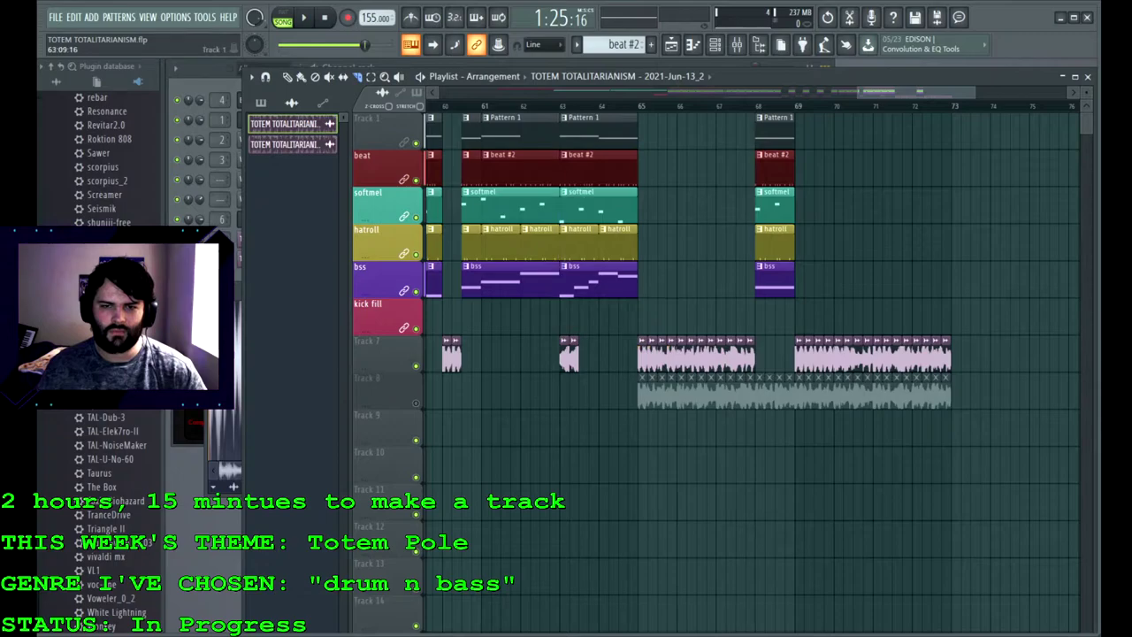
drag(583, 122, 584, 320)
Step: Delete the two-beat Pattern 1, beat, softmel, hatroll and bss pieces at the start of bar 63
click(288, 77)
right_click(570, 131)
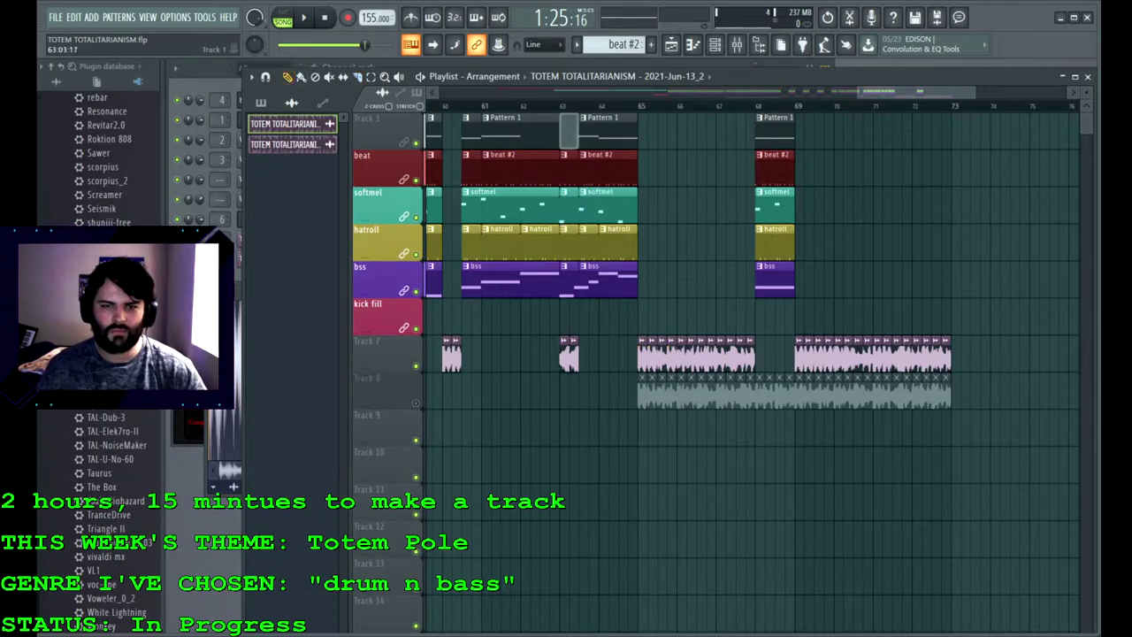
right_click(571, 168)
right_click(572, 203)
right_click(571, 243)
right_click(570, 279)
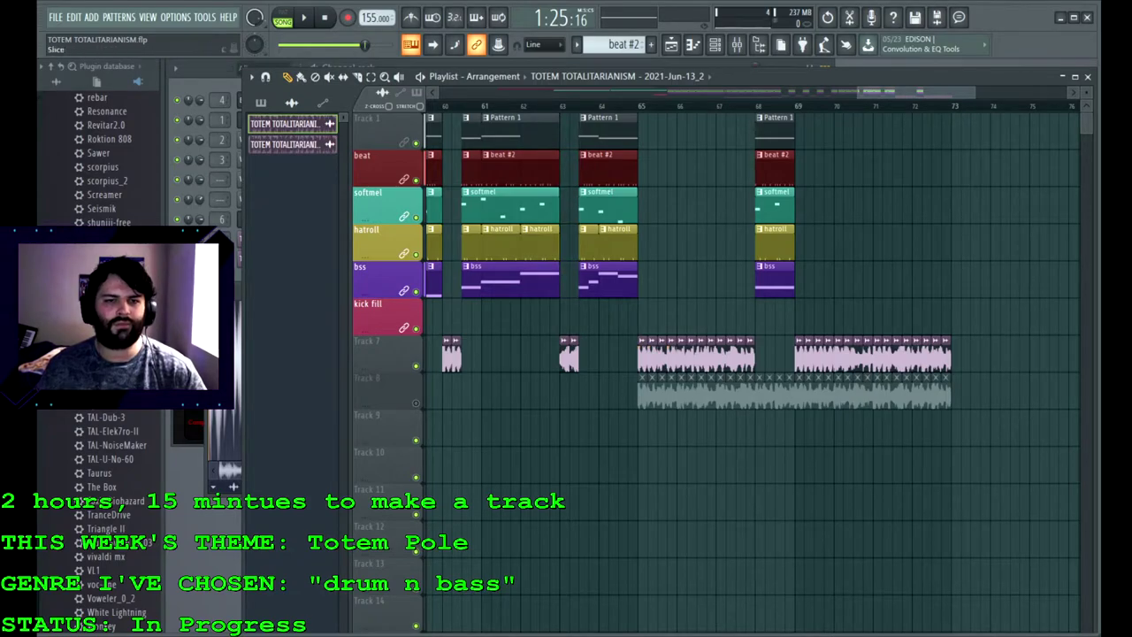
Step: Play the arrangement from bar 56 through the edited fills and into the audio slices after bar 65
click(304, 18)
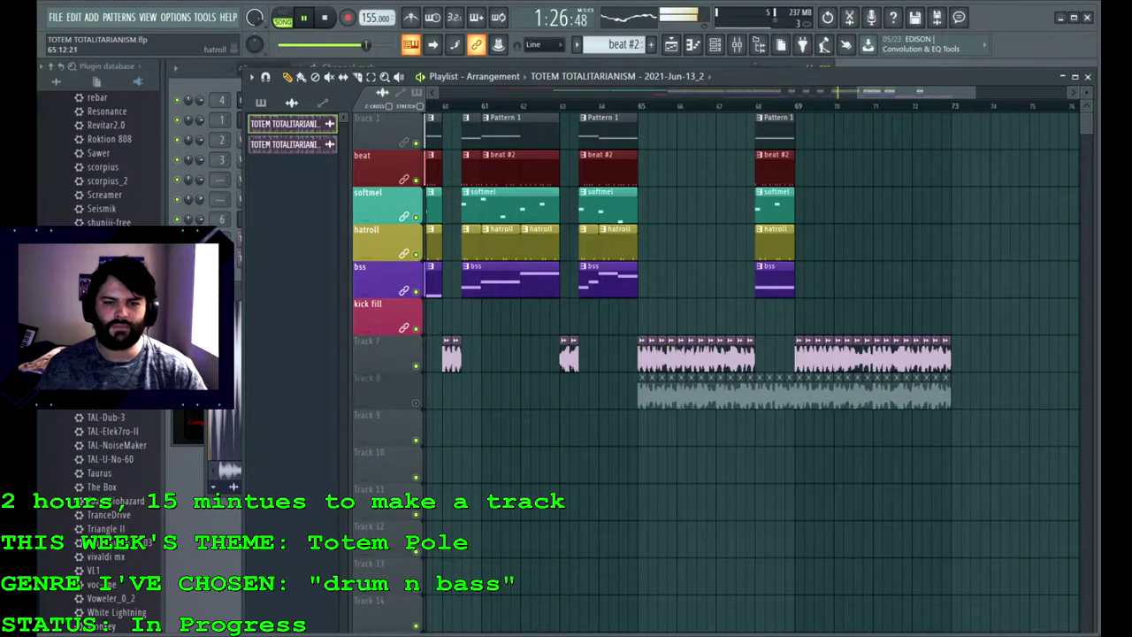
scroll(665, 243, down, 2)
scroll(666, 243, down, 2)
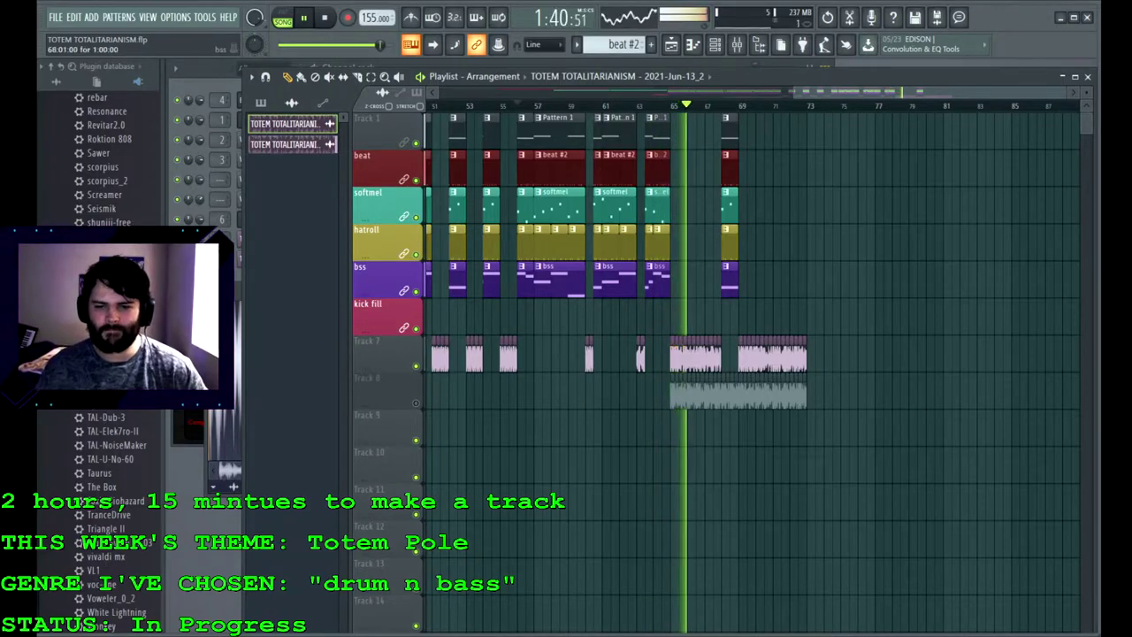
scroll(870, 371, up, 3)
scroll(677, 371, down, 1)
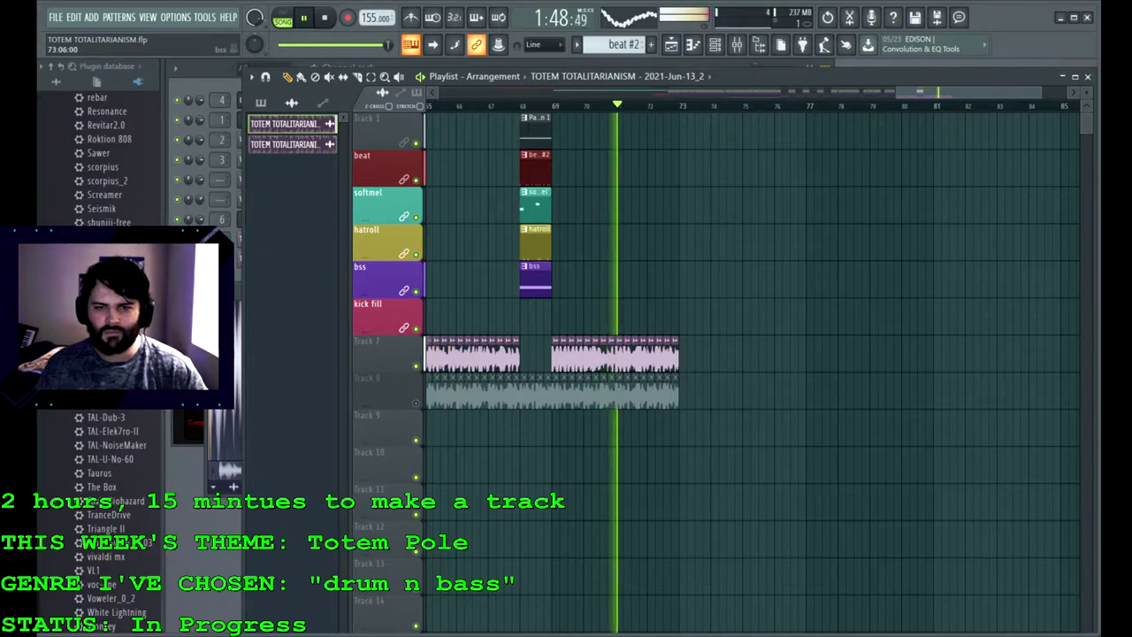
Step: Play the arrangement from the beginning to the end of the audio slices near bar 73 and save the project
scroll(818, 205, left, 4)
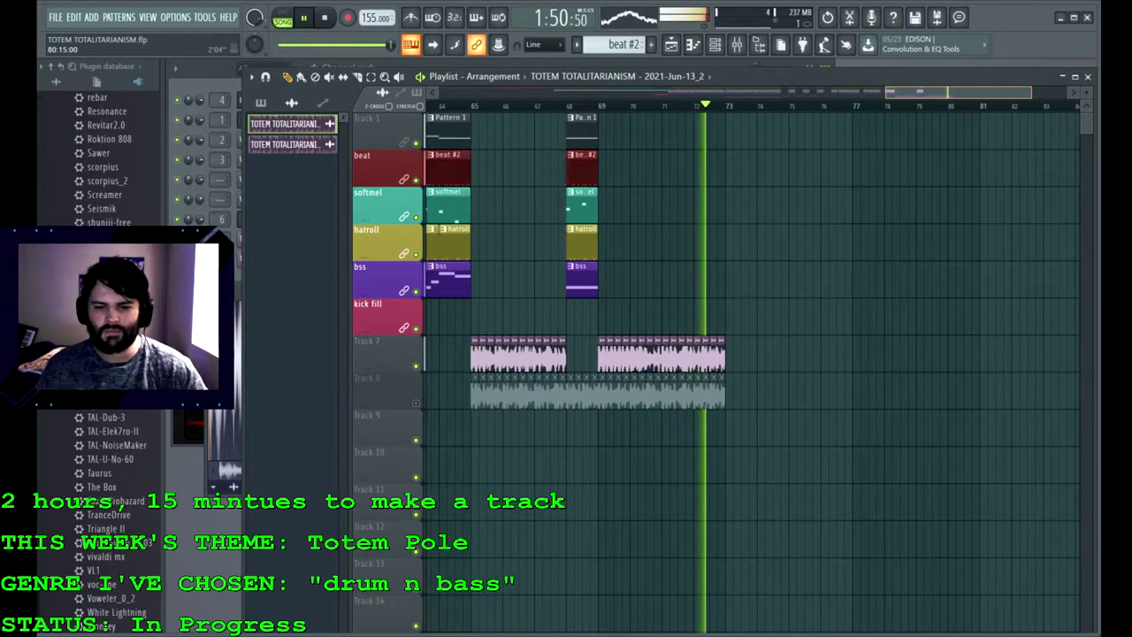
key(space)
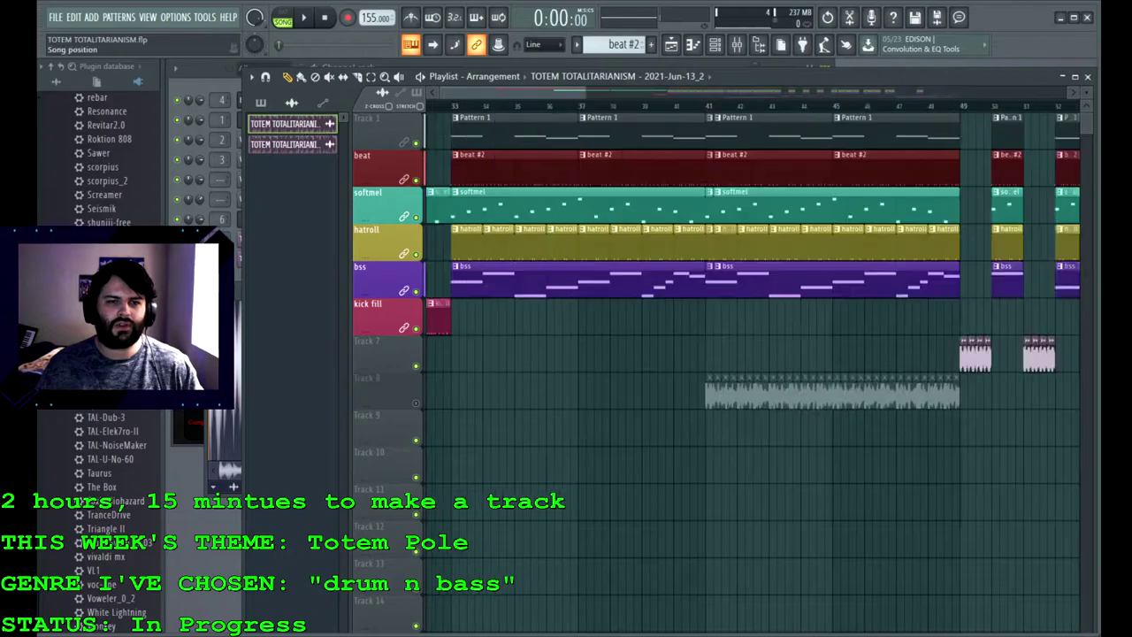
click(325, 18)
key(space)
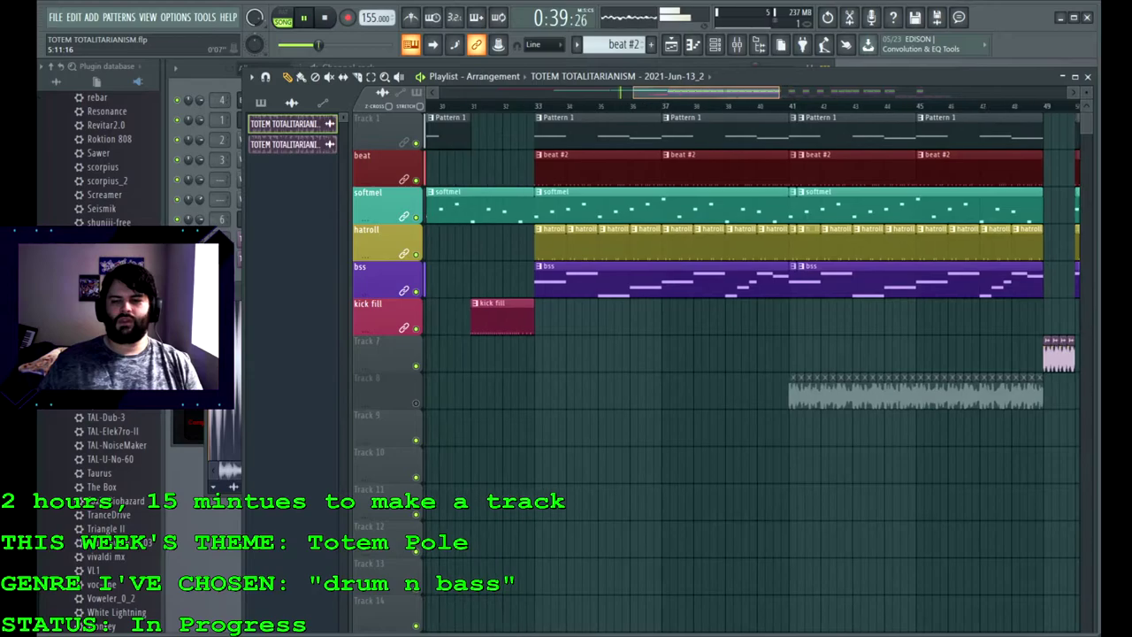
drag(932, 92, 693, 92)
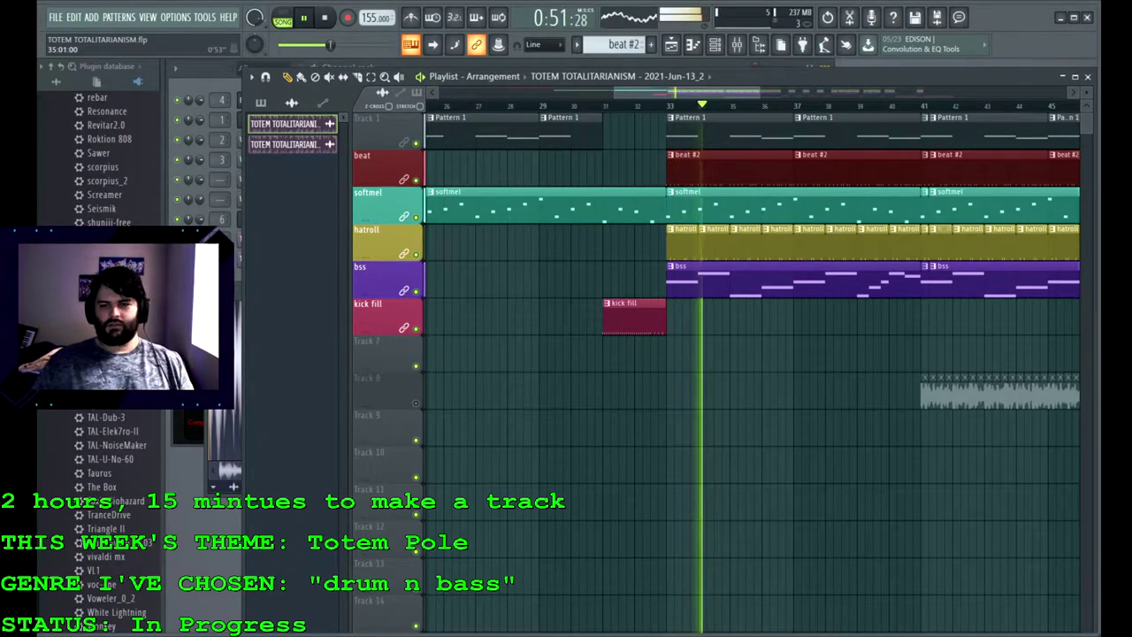
key(ctrl+s)
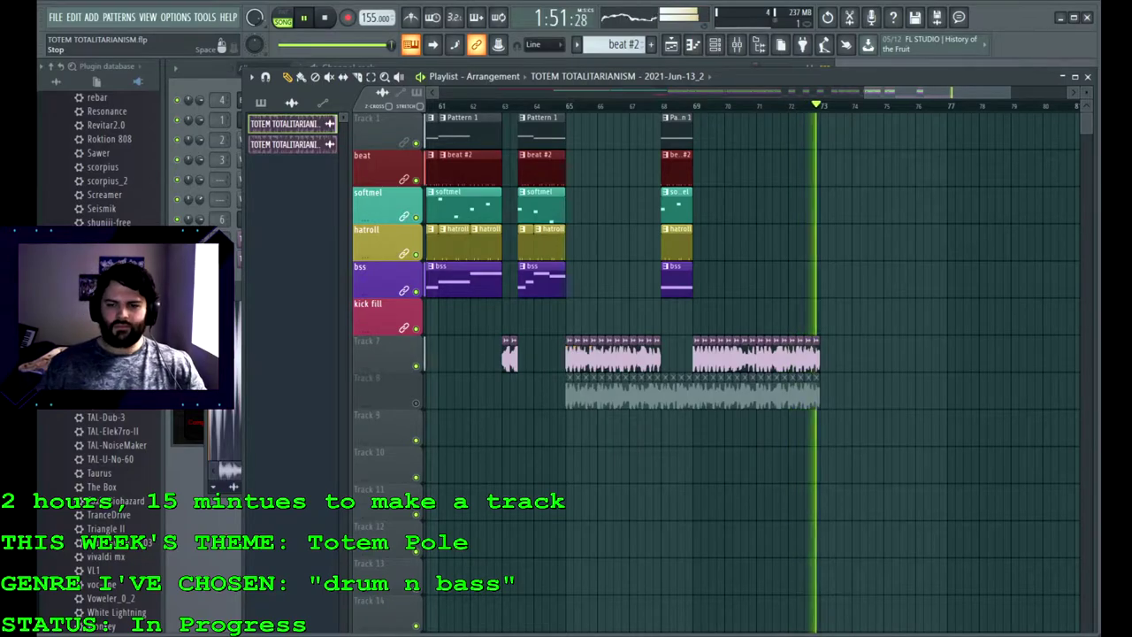
click(323, 18)
Step: Select the playlist time range from the start of bar 65 to bar 73 around the audio slice section
drag(876, 442, 817, 442)
drag(439, 442, 554, 442)
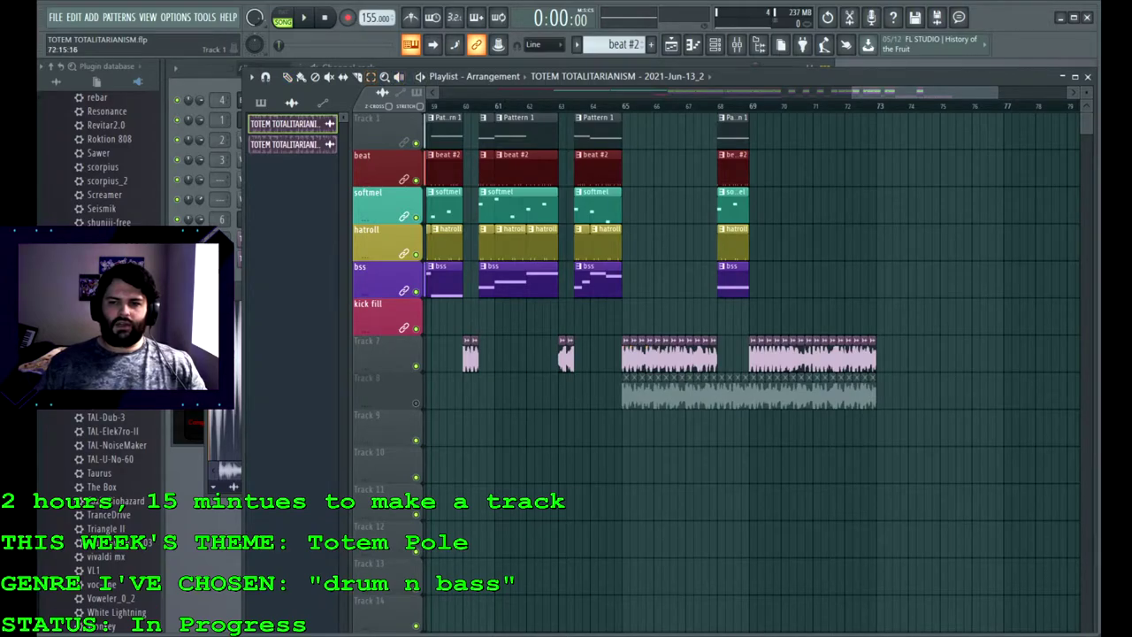
drag(875, 106, 622, 107)
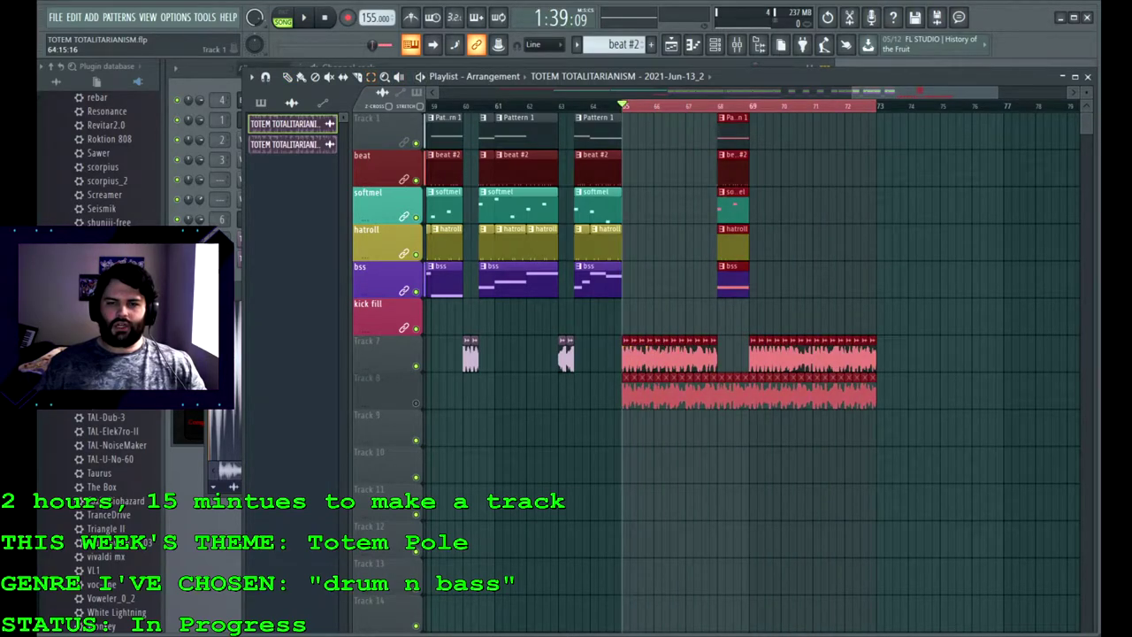
Step: Add a MiniSynth instrument channel and audition its presets, including depths of space
scroll(115, 159, up, 6)
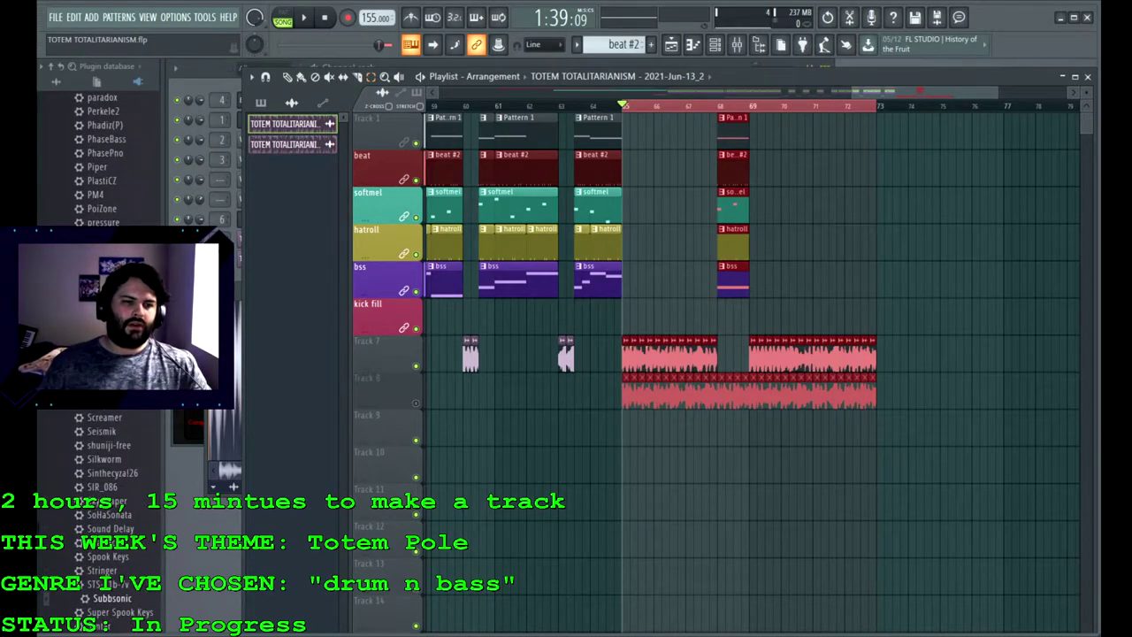
key(F6)
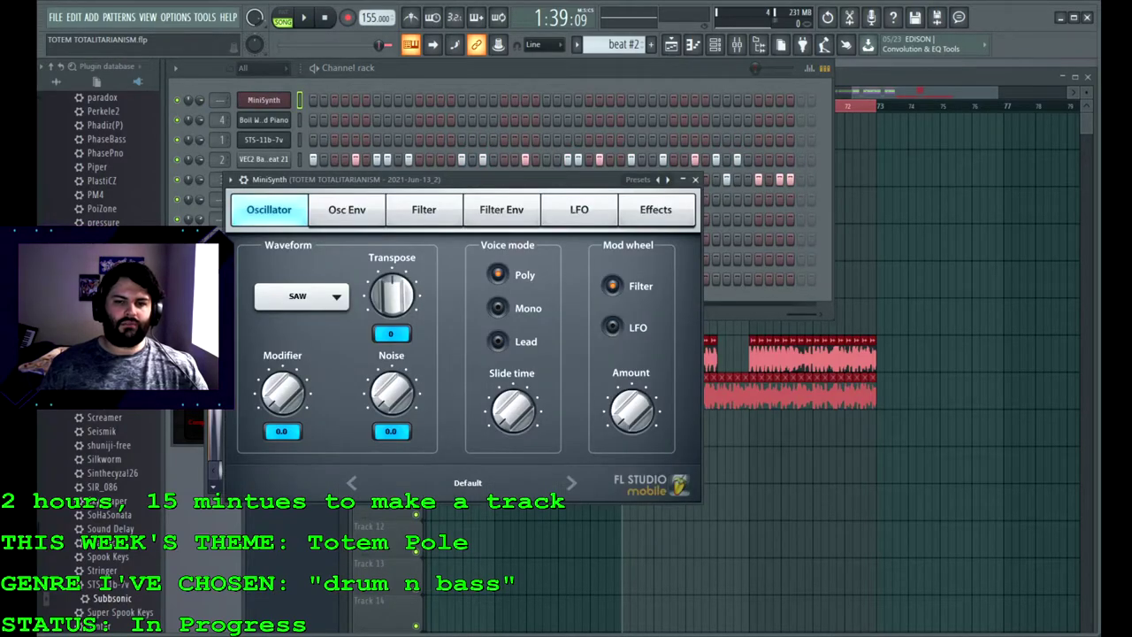
click(667, 178)
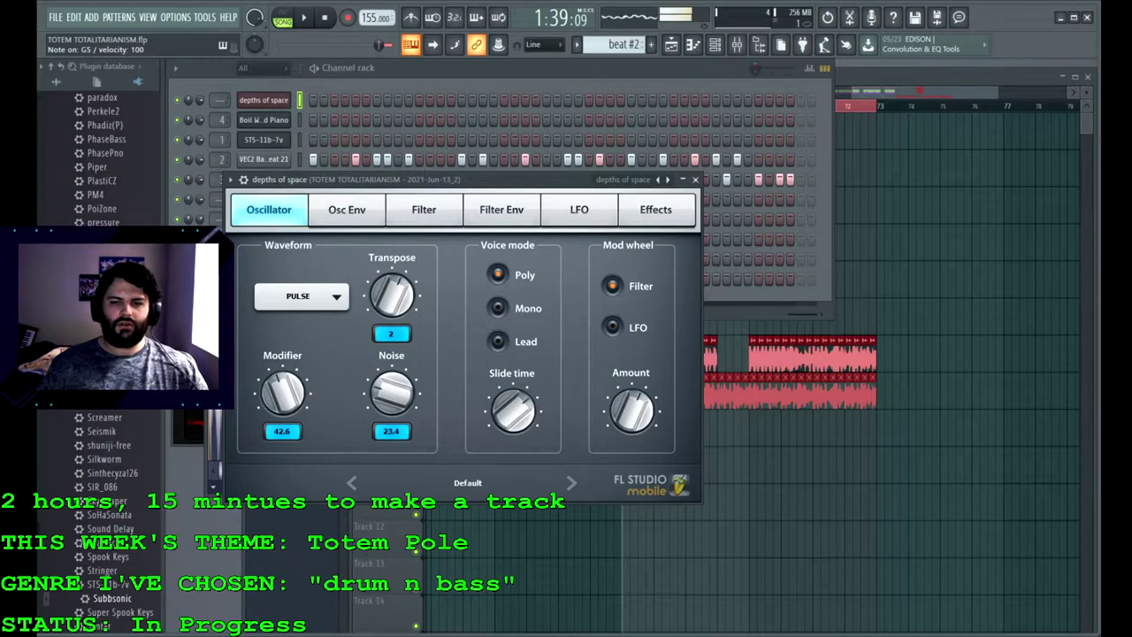
click(667, 179)
click(666, 179)
key(v)
key(v)
Step: Audition the MiniSynth presets distosaw, leeed, the weird haunt and wtwtwtw, and end on Default
click(657, 178)
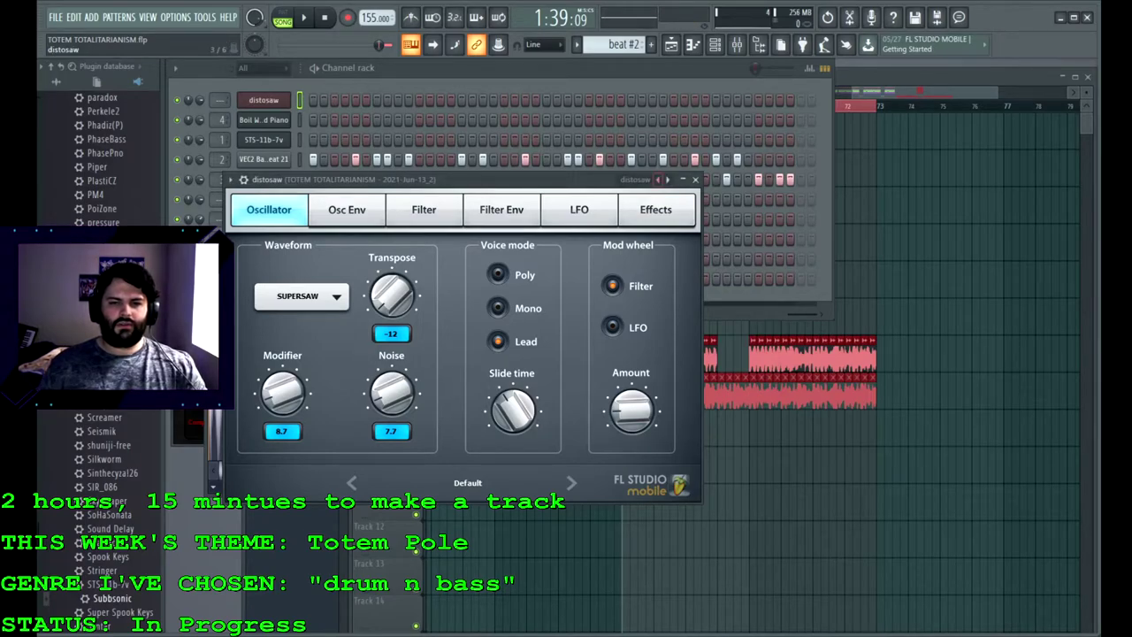
click(666, 179)
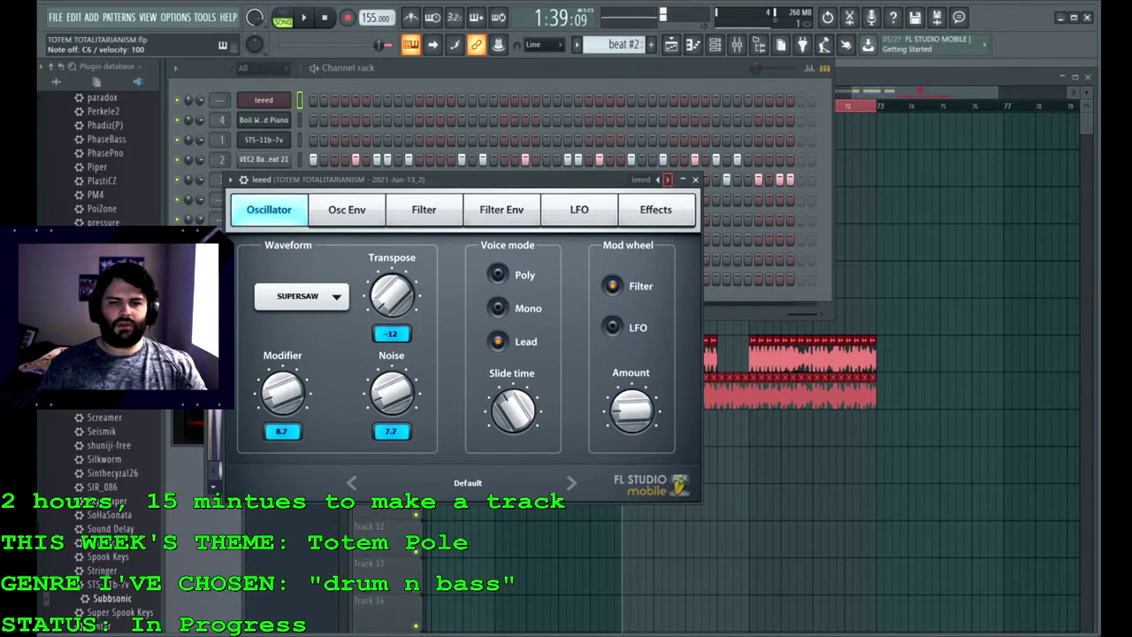
click(667, 178)
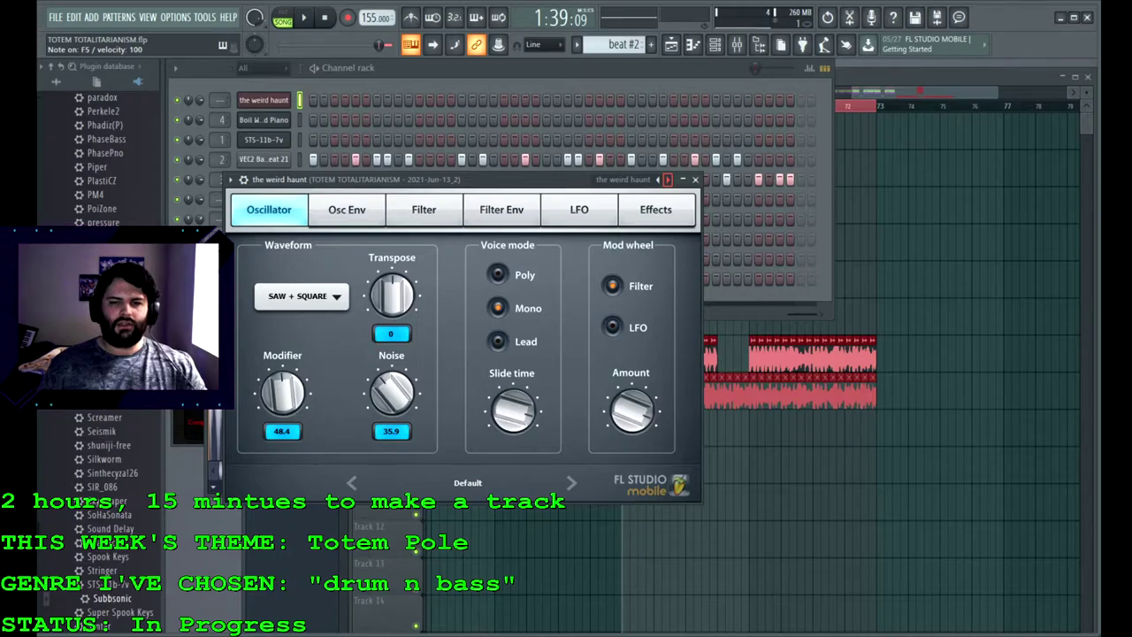
click(666, 178)
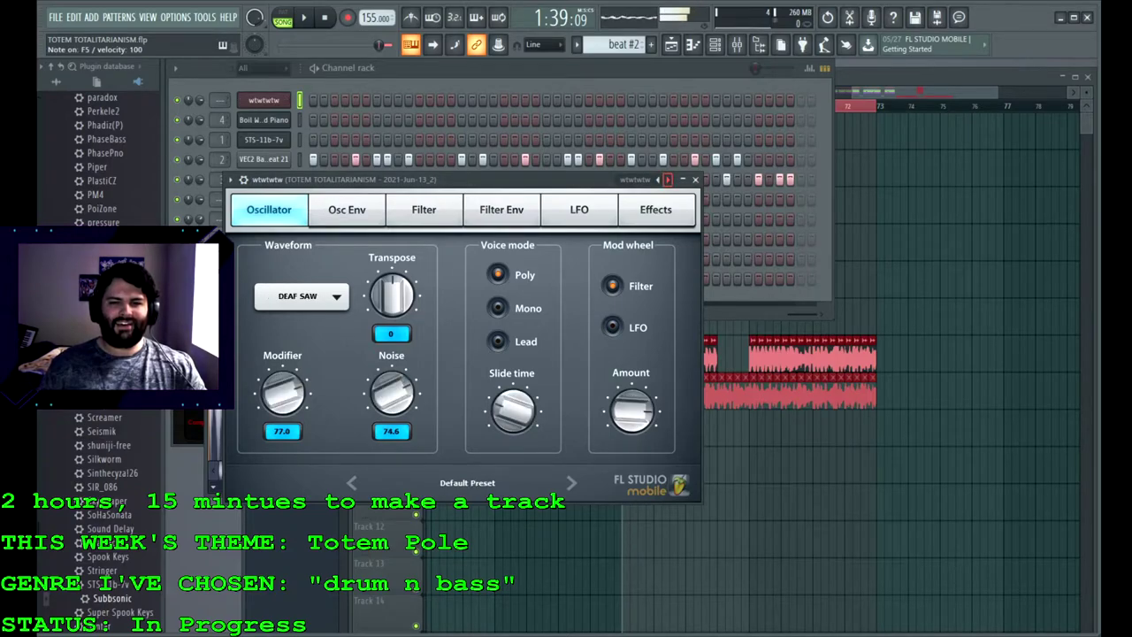
click(667, 179)
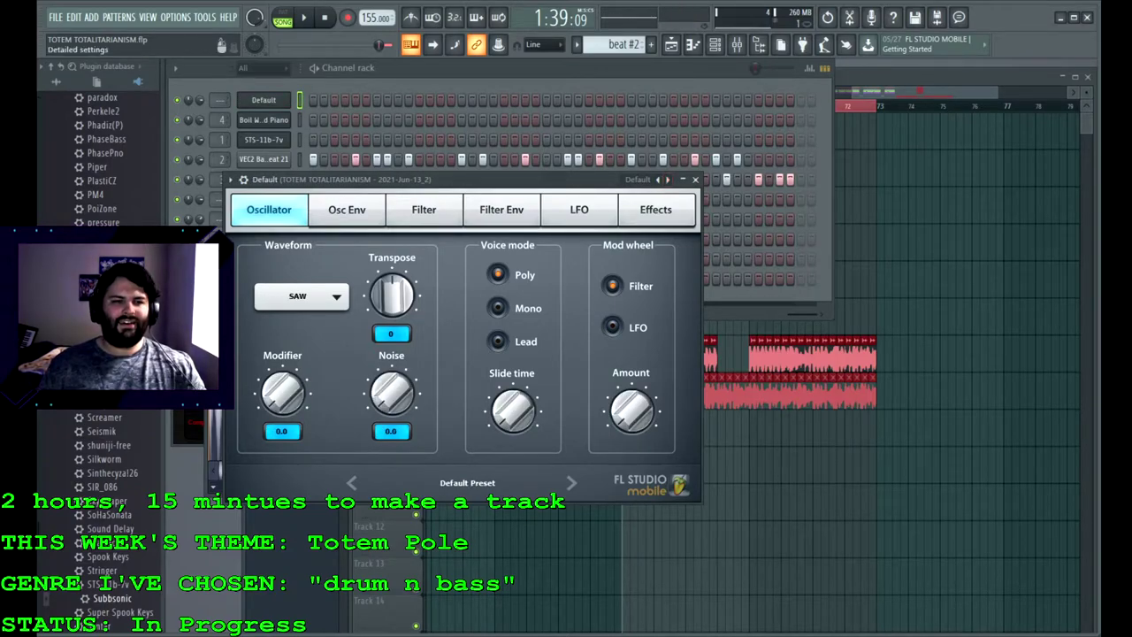
Step: Replace the MiniSynth with Harmor, audition its sounds, and swap it for Harmless
click(263, 120)
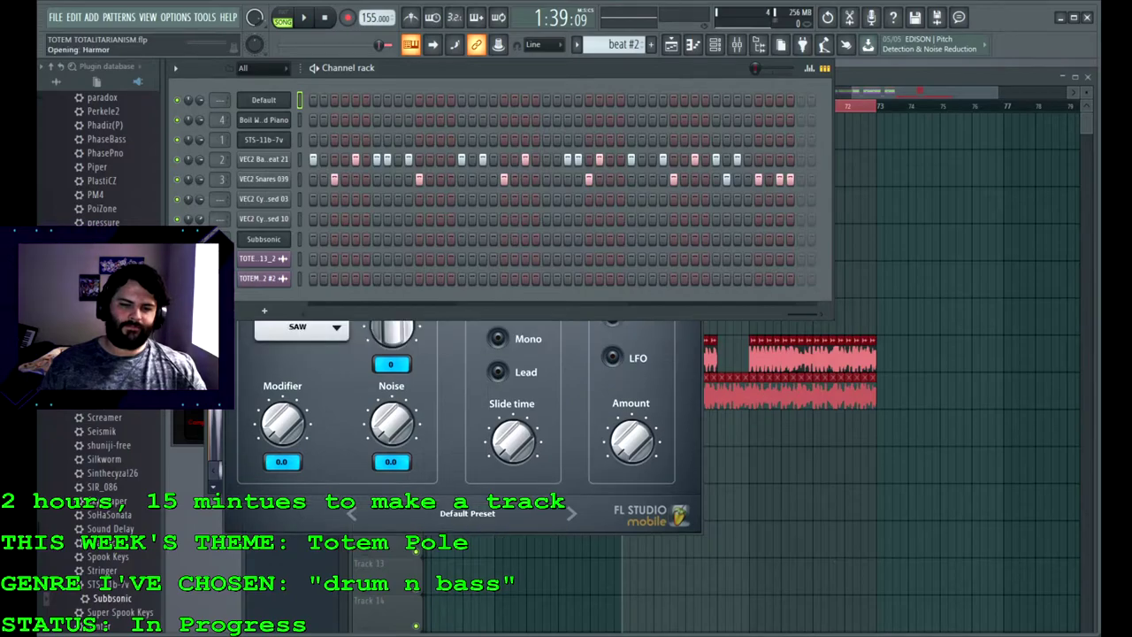
key(x)
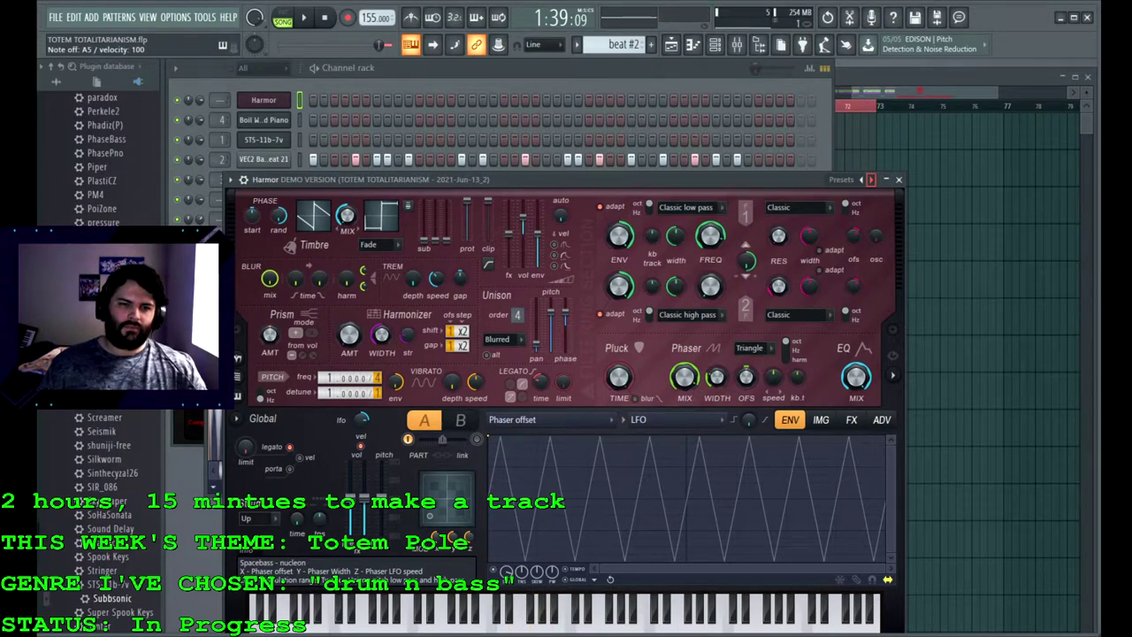
right_click(264, 100)
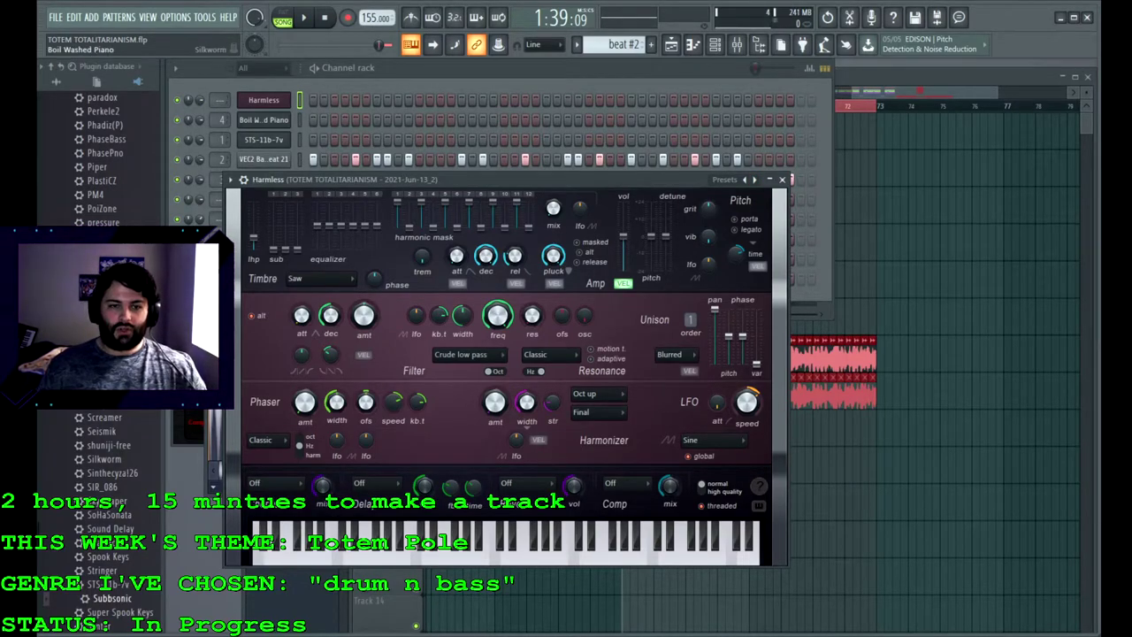
Step: Route the Harmless channel to mixer insert 7 and lower that insert's fader to 69% (-7.4 dB)
key(F9)
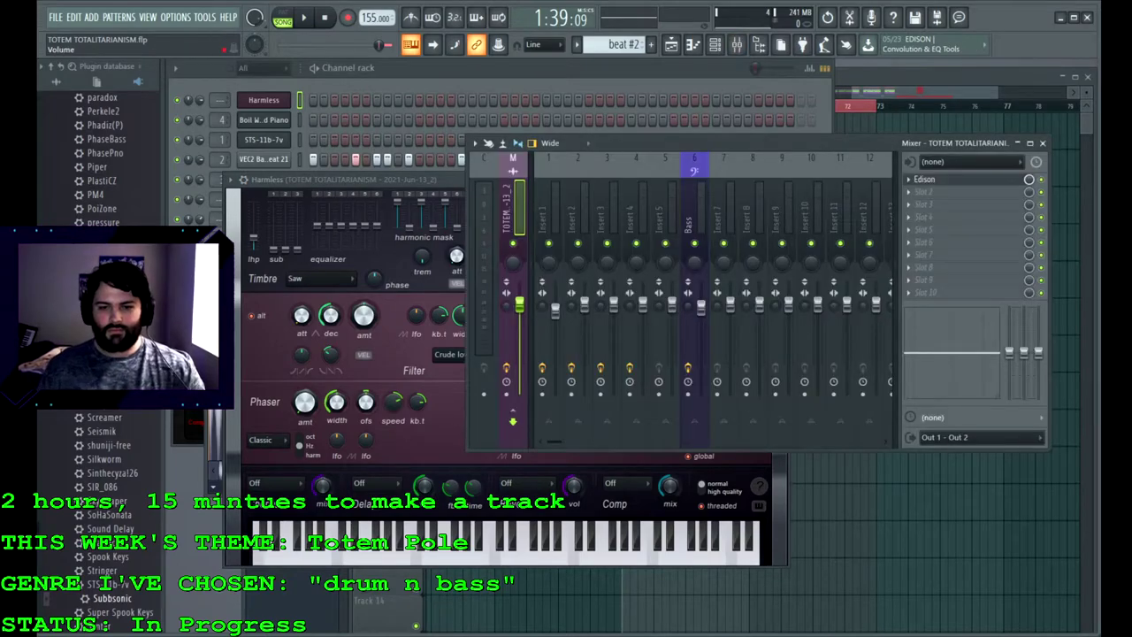
drag(219, 99, 219, 77)
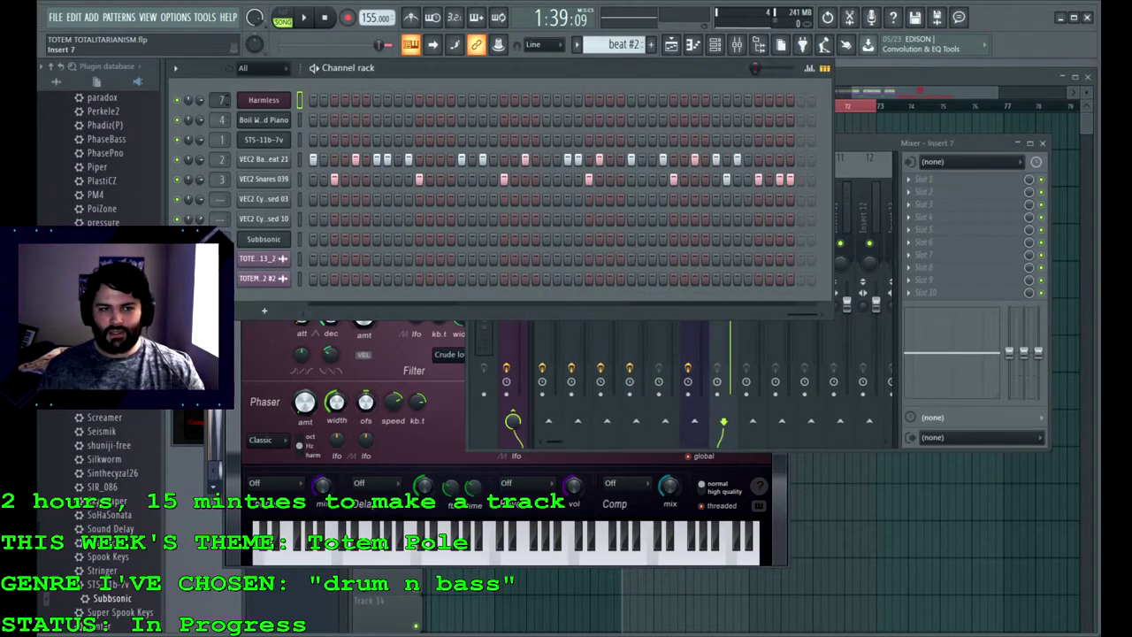
click(853, 144)
drag(731, 305, 730, 332)
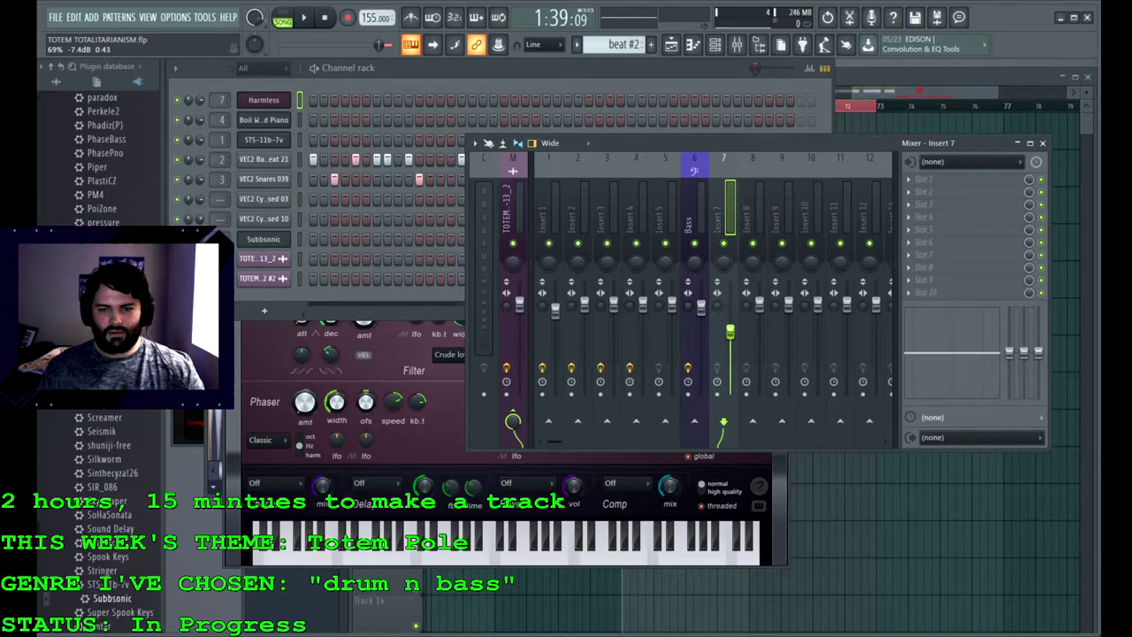
Step: Reroute the Harmless channel to mixer insert 5 and lower that insert's fader
drag(219, 100, 219, 108)
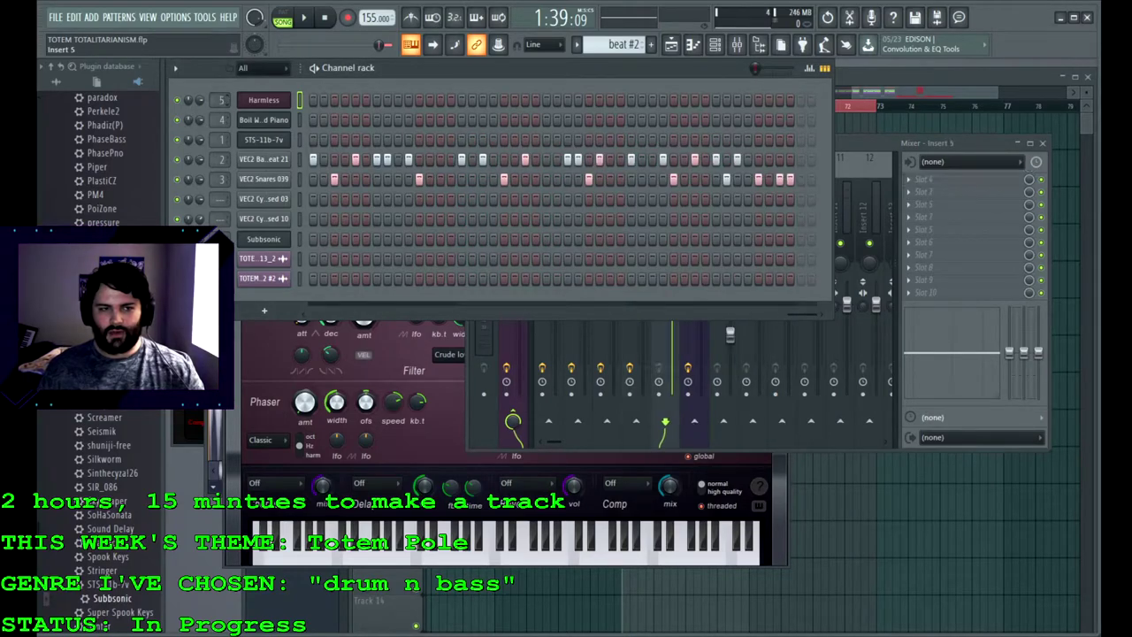
key(F9)
drag(701, 307, 701, 314)
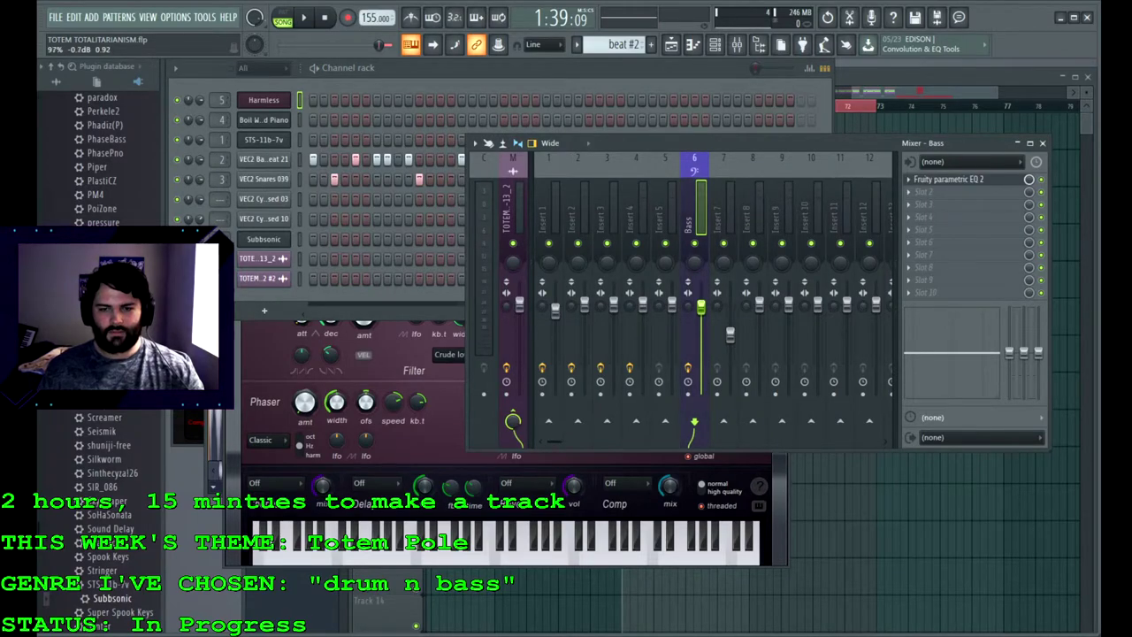
drag(672, 304, 672, 311)
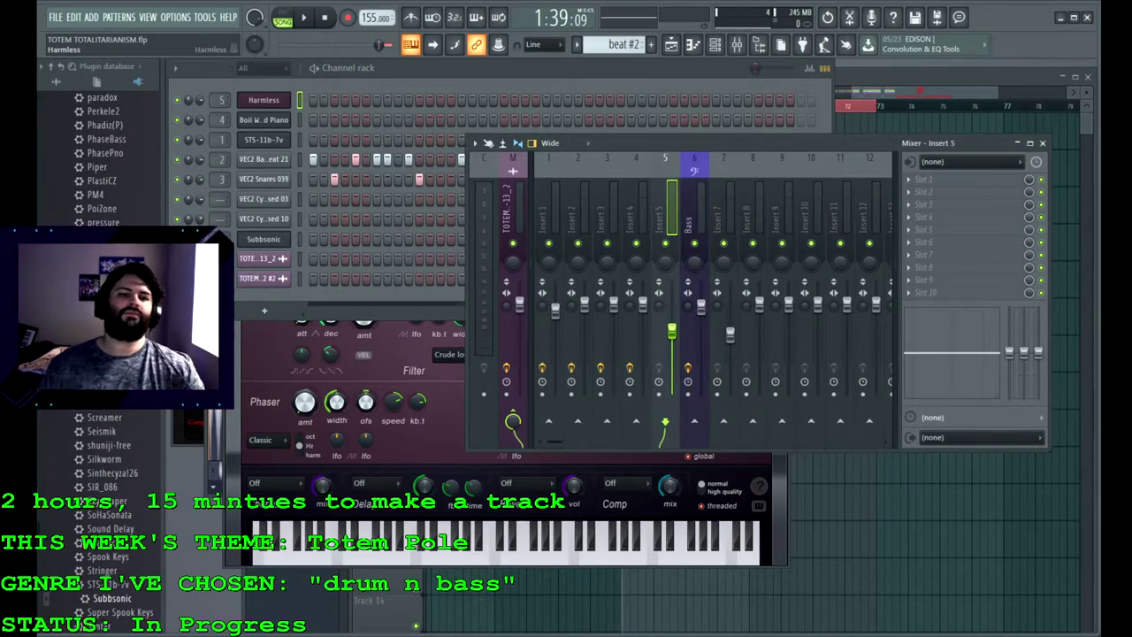
Step: Create a new pattern named "organik" in the playlist
click(264, 100)
key(F5)
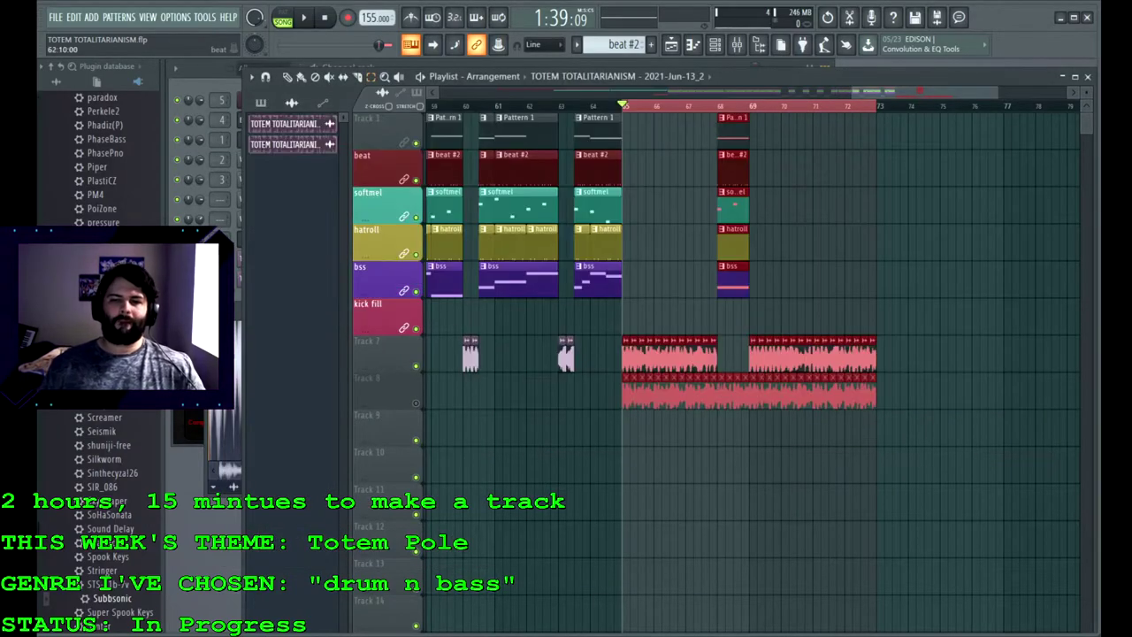
key(F4)
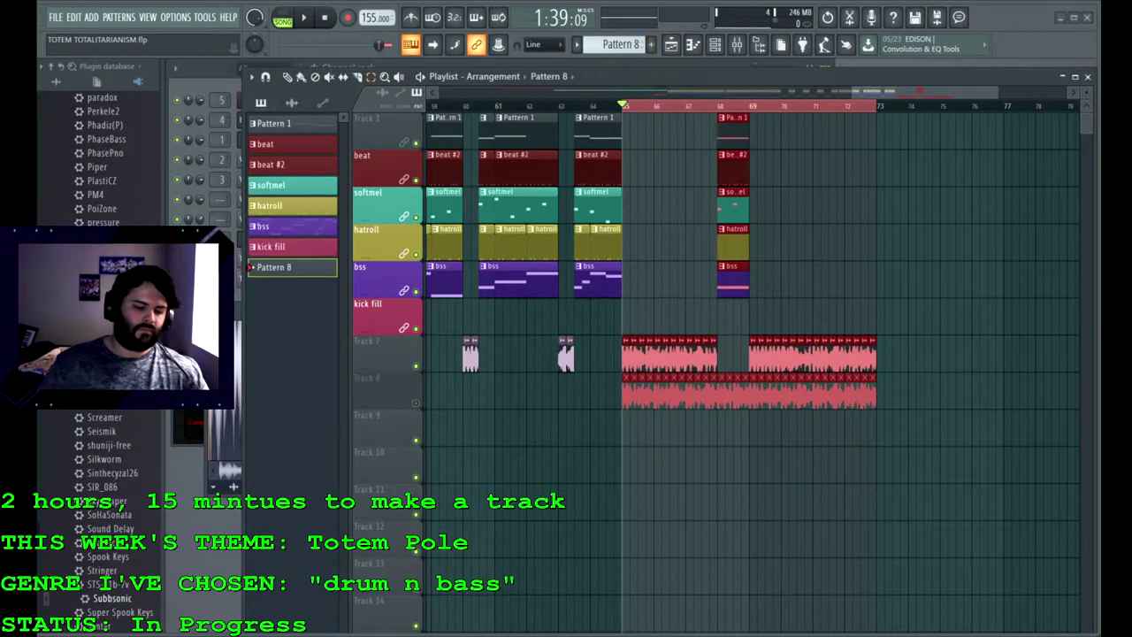
text(organik)
key(Return)
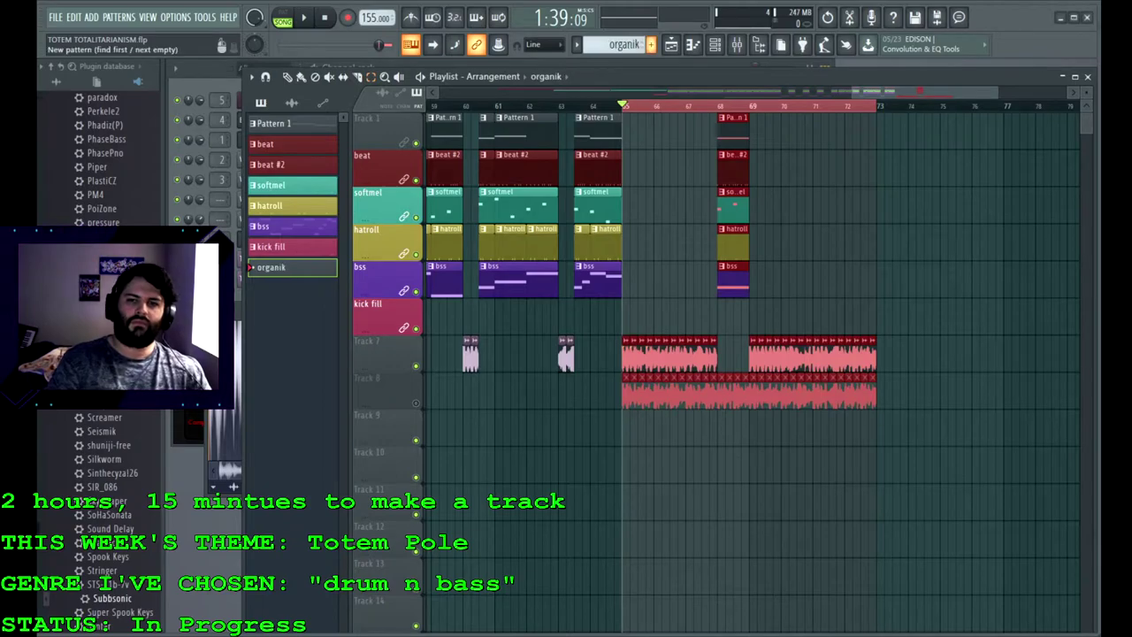
Step: Open the Harmless piano roll in the organik pattern and place a one-beat C5 note at the start of bar 1
click(348, 67)
click(264, 100)
right_click(264, 100)
key(F7)
click(381, 429)
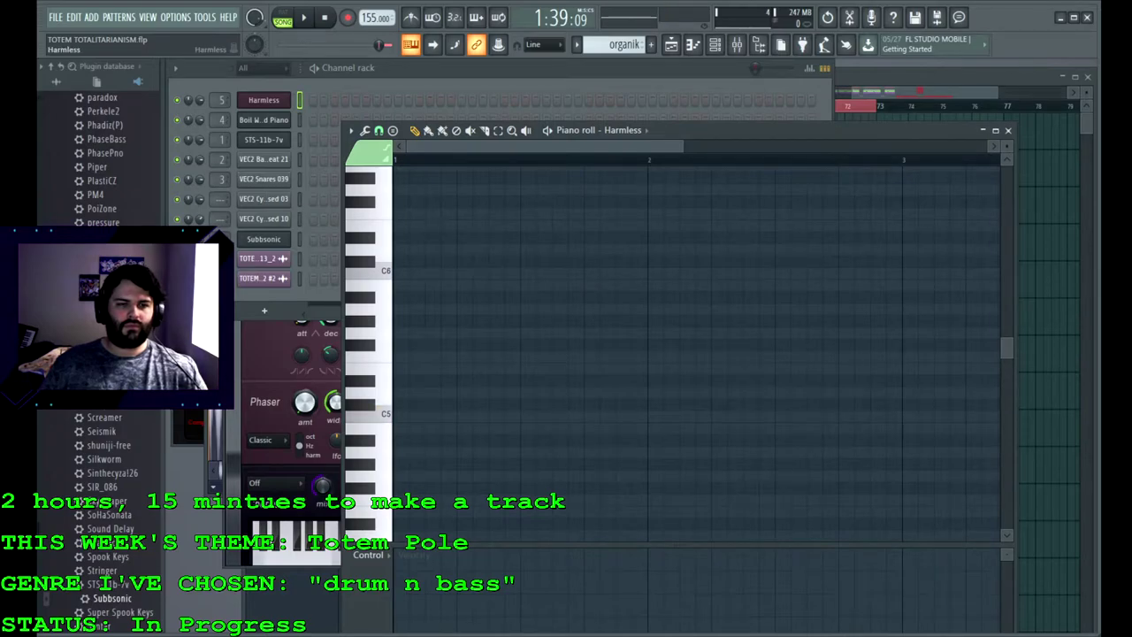
drag(416, 429, 400, 416)
Step: Lower the fader of mixer insert 5 further to make the Harmless channel quieter
key(F9)
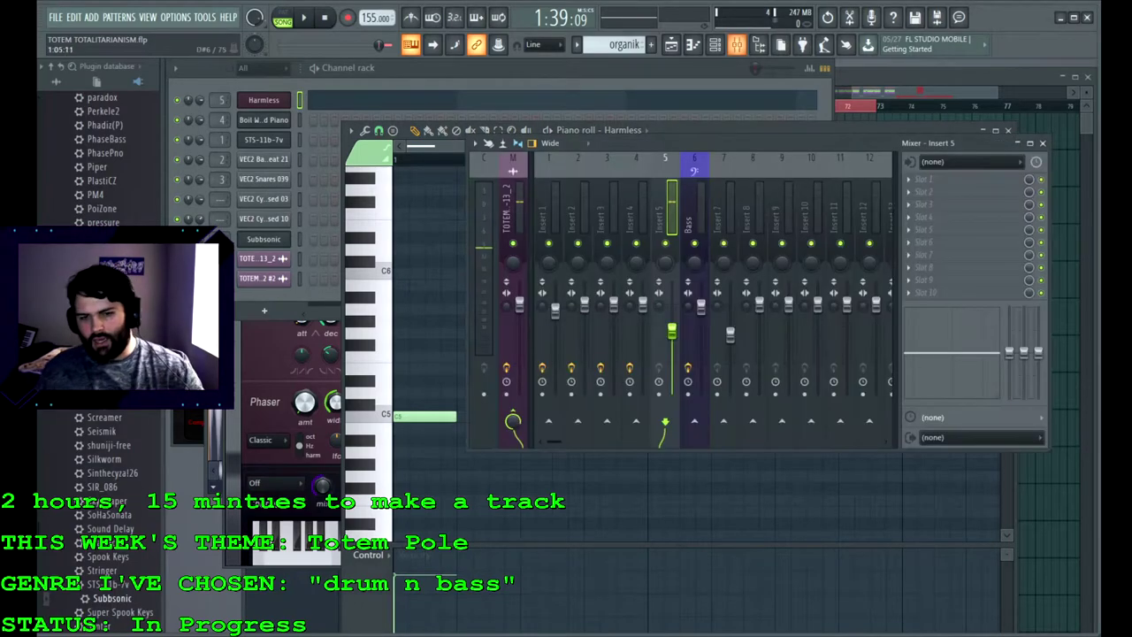
drag(672, 331, 672, 346)
click(264, 100)
click(263, 100)
click(264, 100)
key(F9)
key(F6)
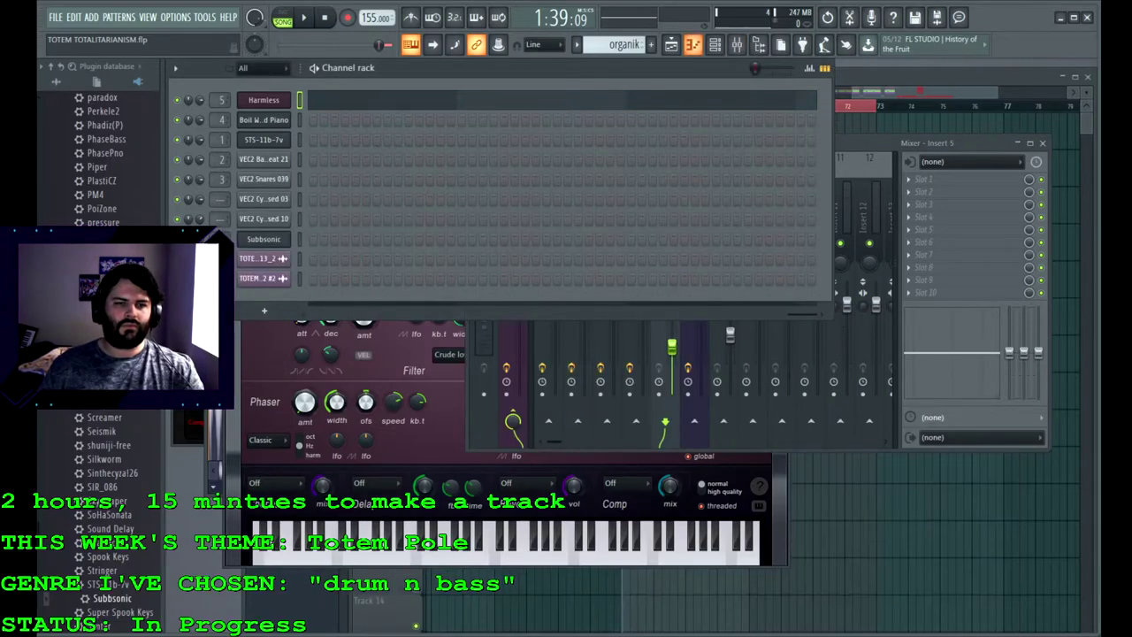
Step: In the Harmless piano roll, shorten the note at the start of bar 1 to half a beat and place it on A#4
key(F7)
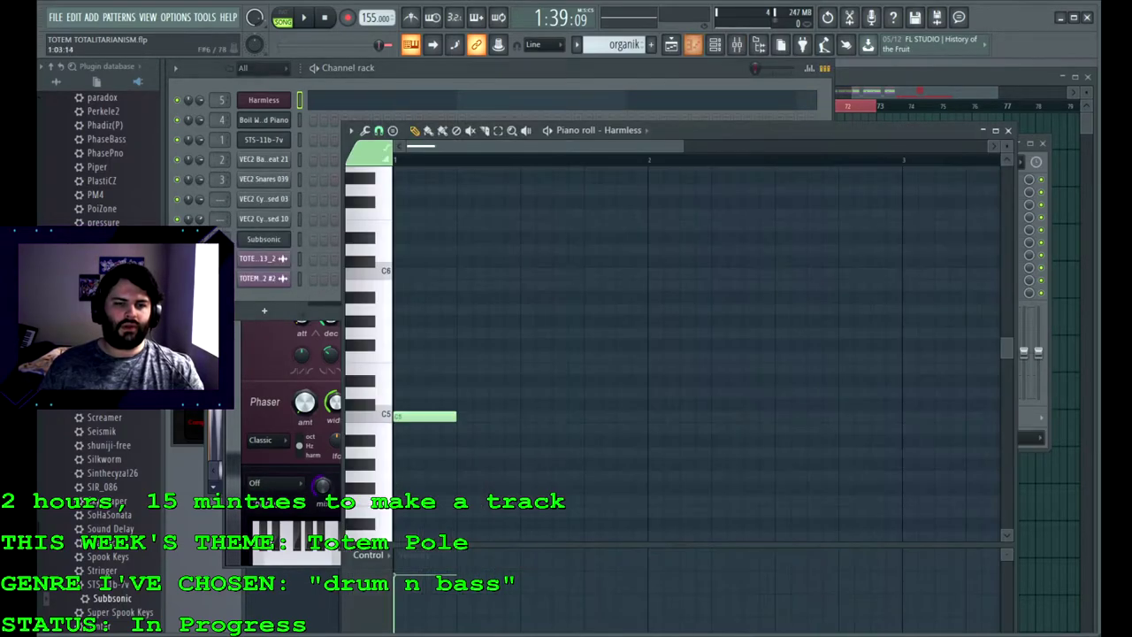
drag(497, 416, 451, 370)
right_click(454, 371)
drag(454, 417, 406, 440)
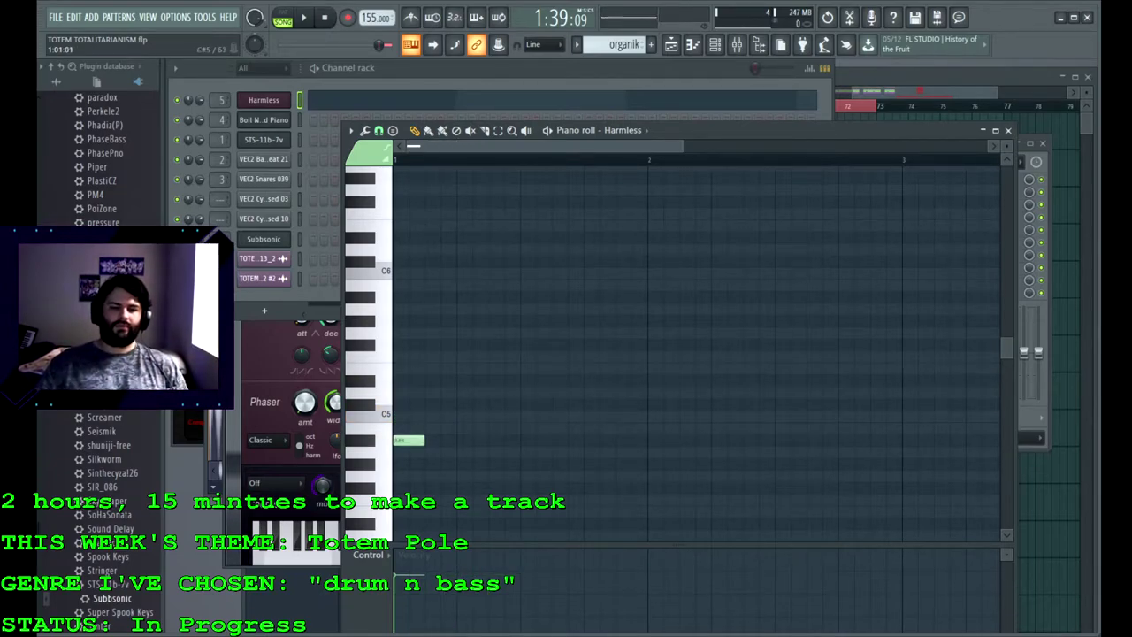
Step: Replace Harmless with MiniSynth using the leeed preset and return to the playlist
click(264, 100)
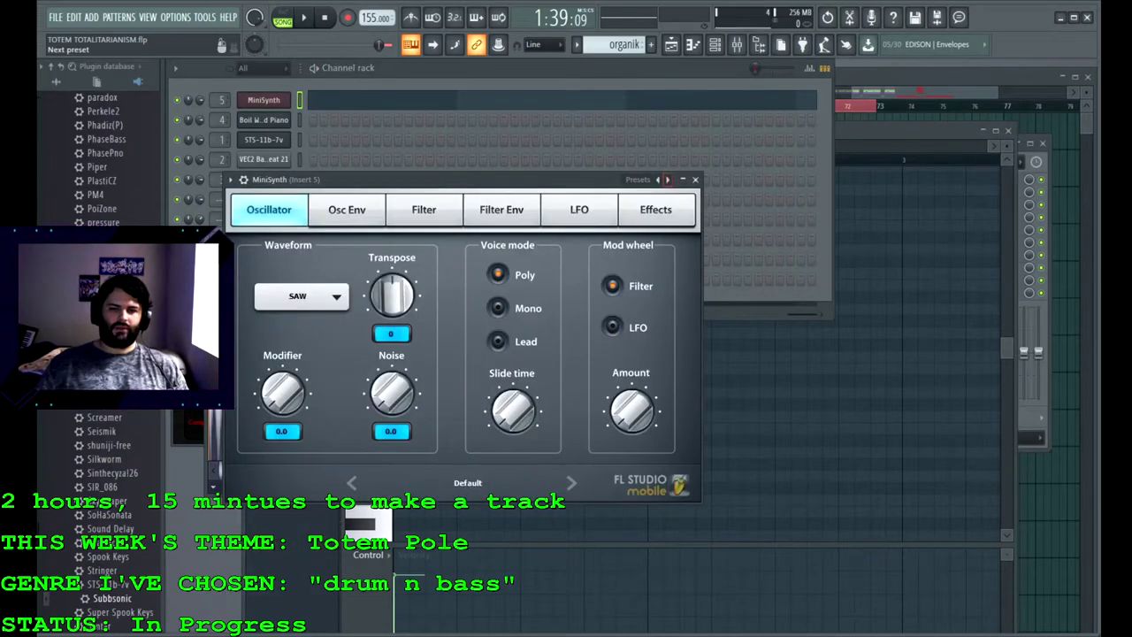
click(668, 180)
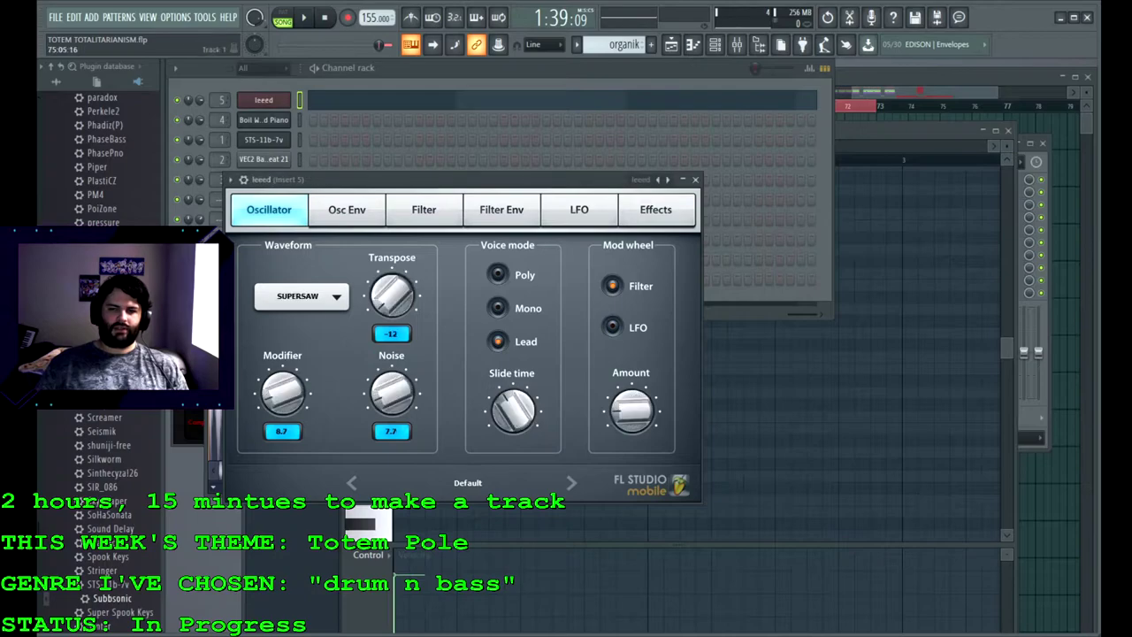
click(960, 79)
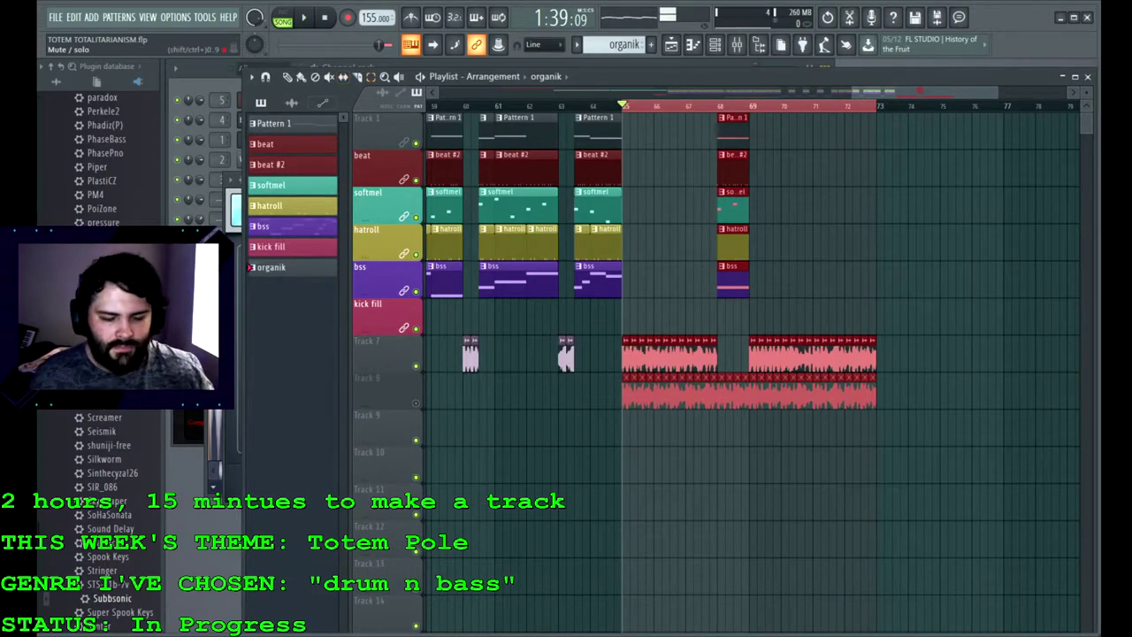
Step: Raise the fader of mixer insert 5 slightly and place an organik clip on Track 9 at bar 65
key(F9)
drag(672, 345, 672, 333)
key(F9)
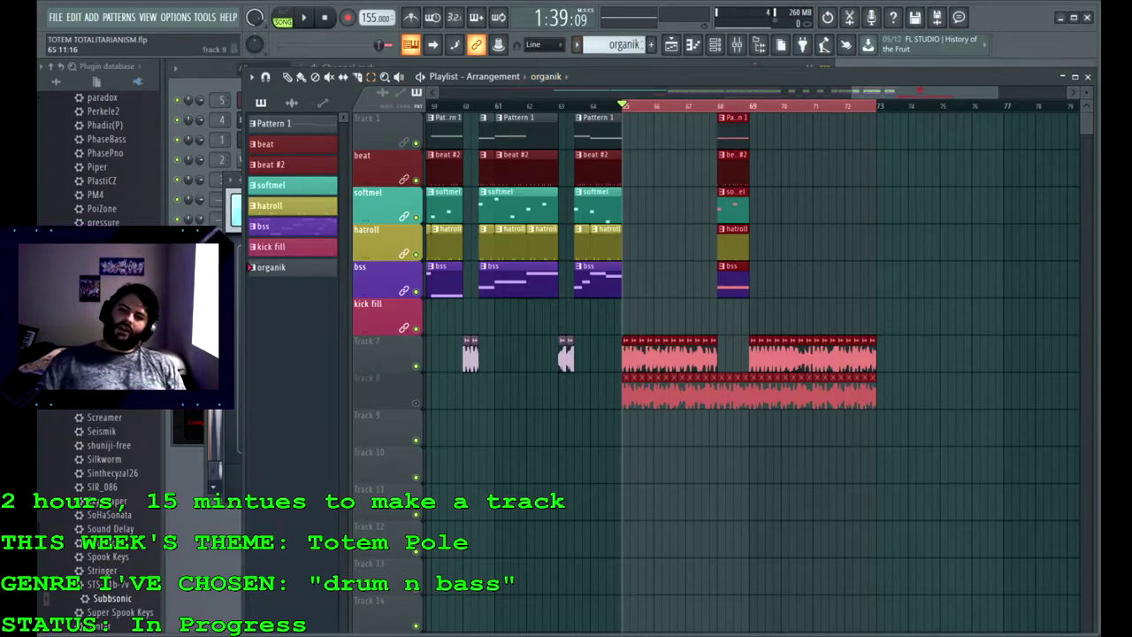
click(626, 429)
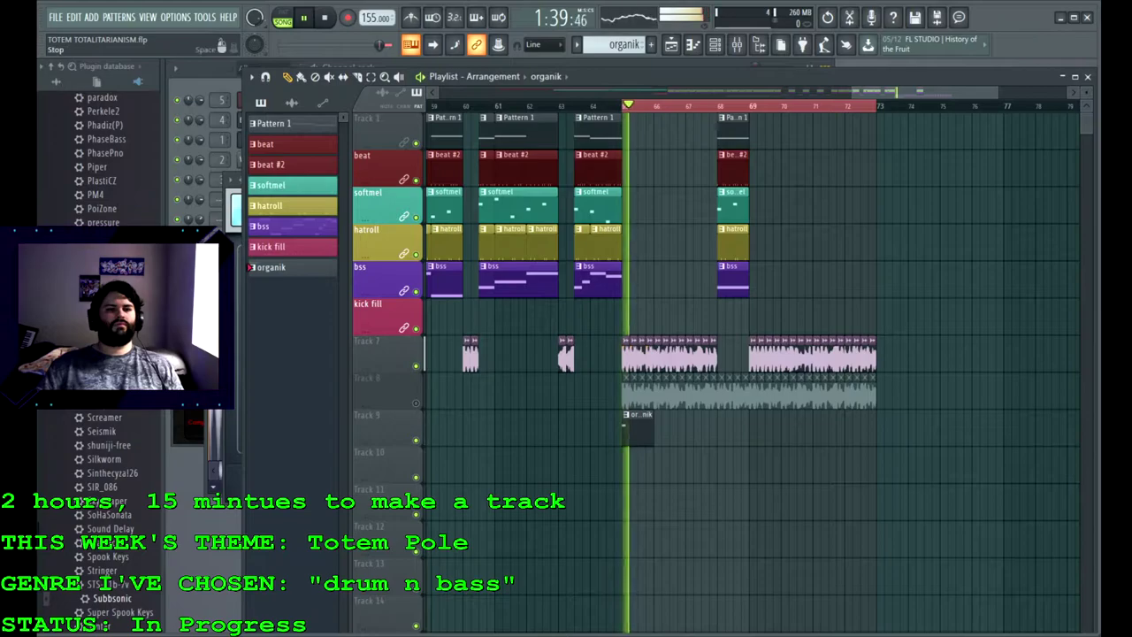
Step: In the leeed piano roll, move the note at the start of bar 1 to C6 and add a half-beat G5 note after it
key(F6)
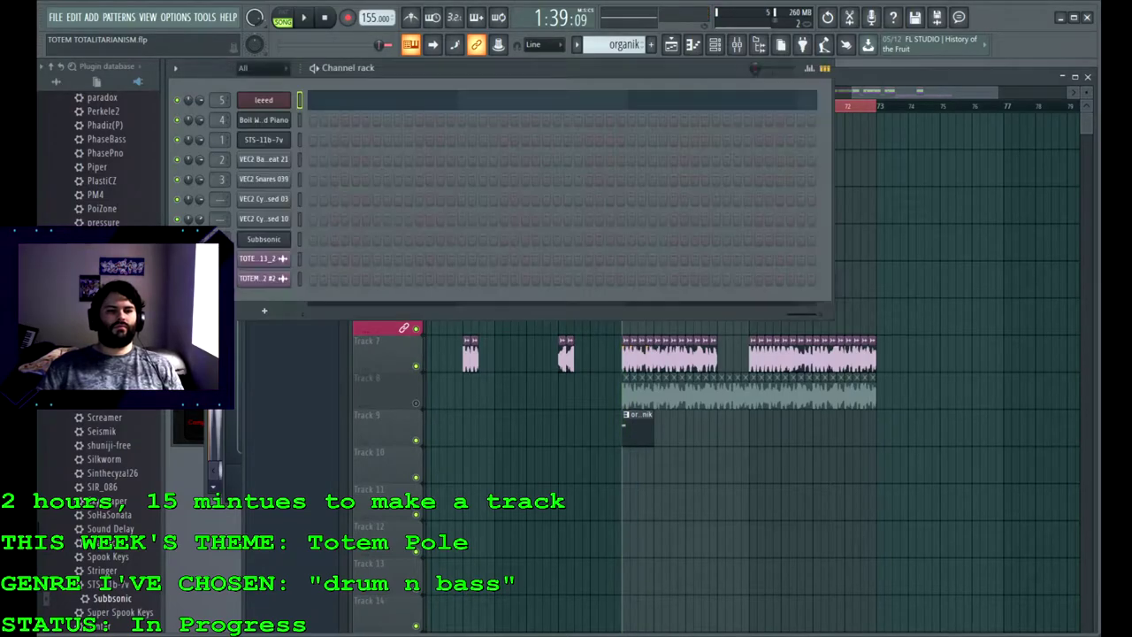
key(F7)
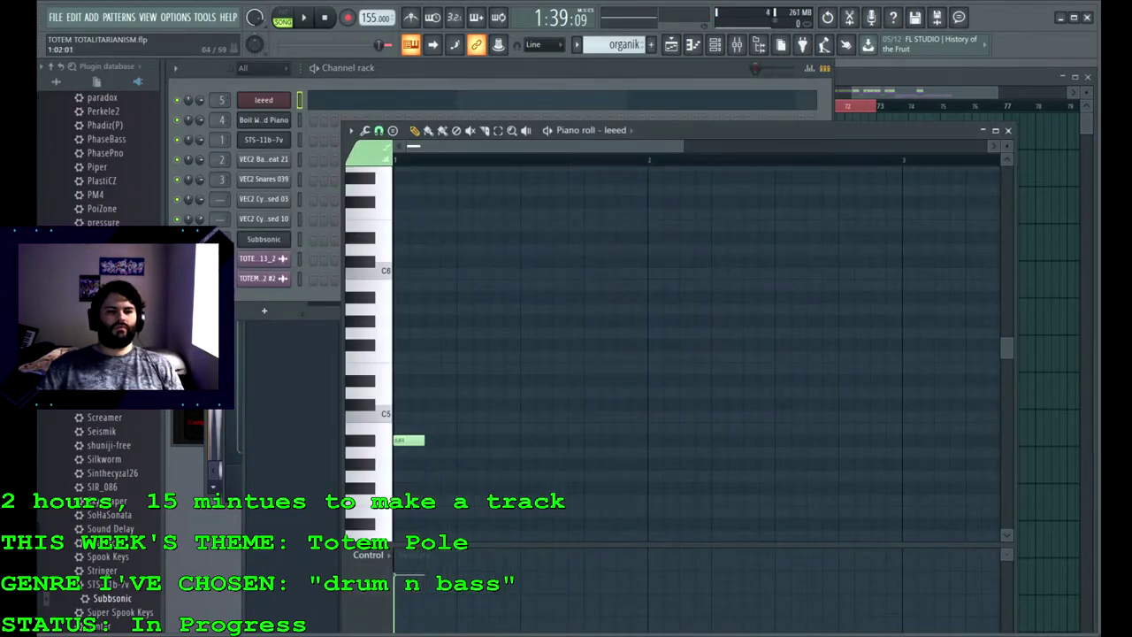
drag(404, 416, 404, 273)
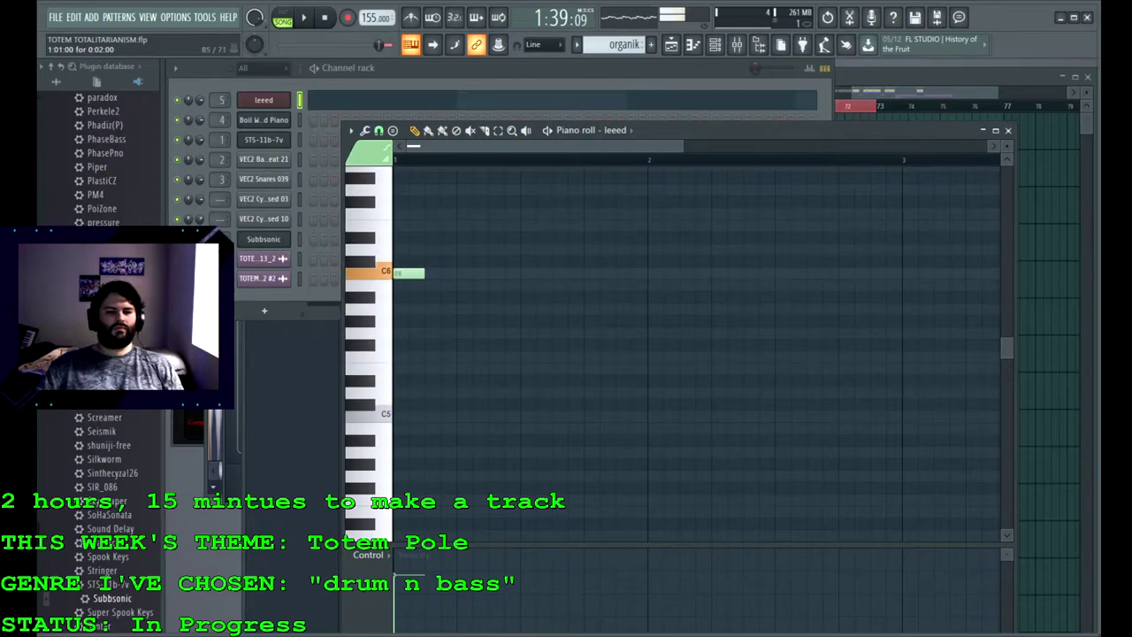
scroll(678, 353, down, 2)
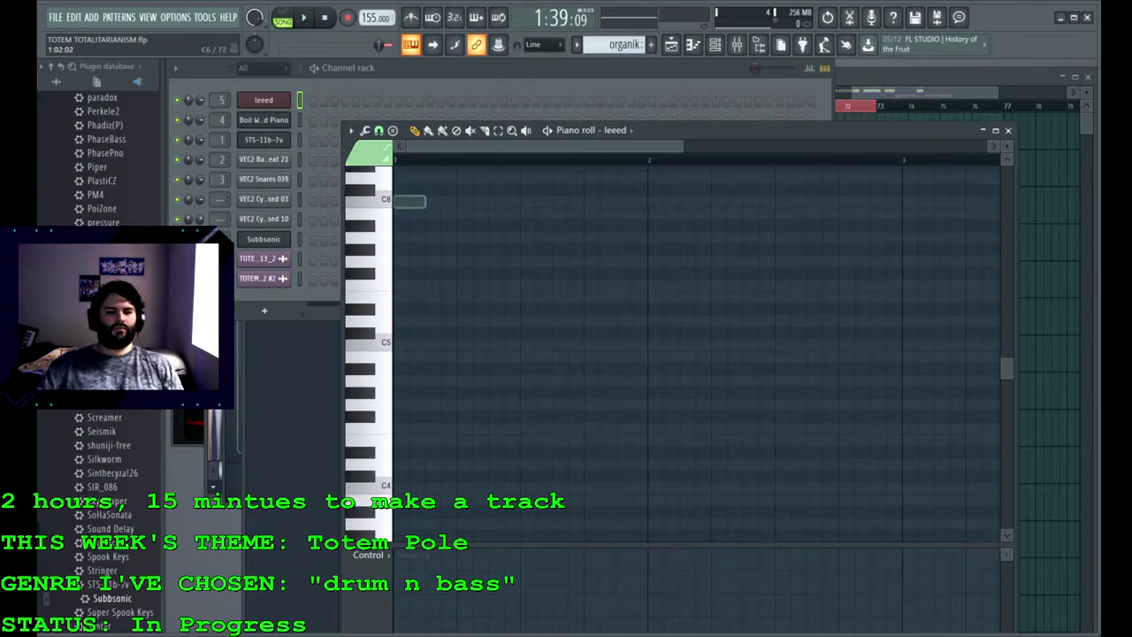
scroll(678, 353, up, 3)
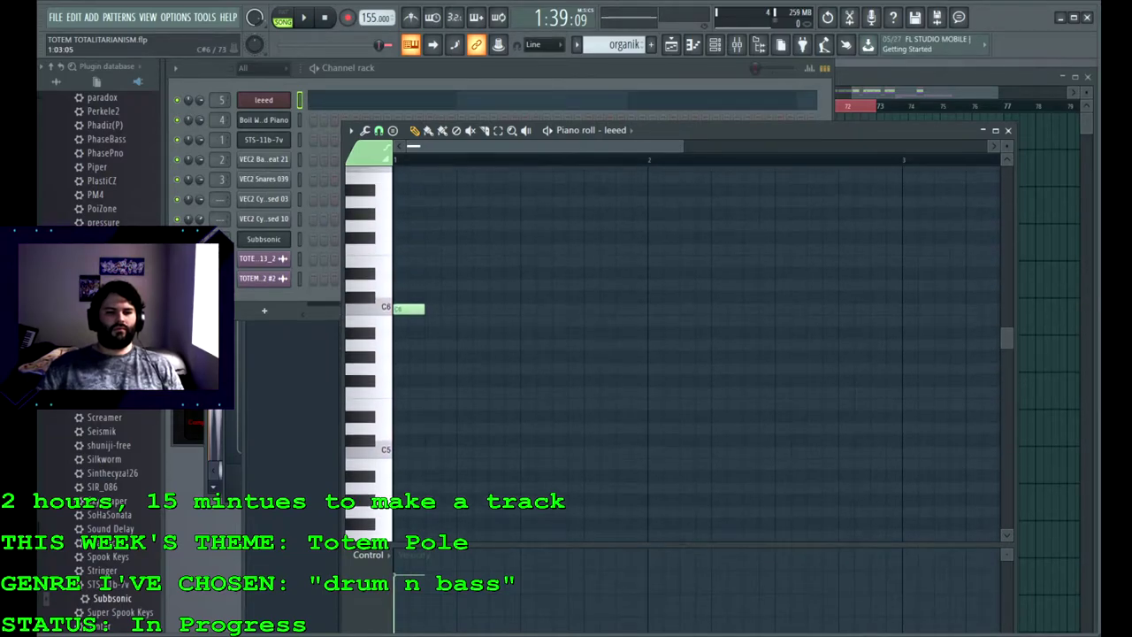
drag(440, 390, 440, 367)
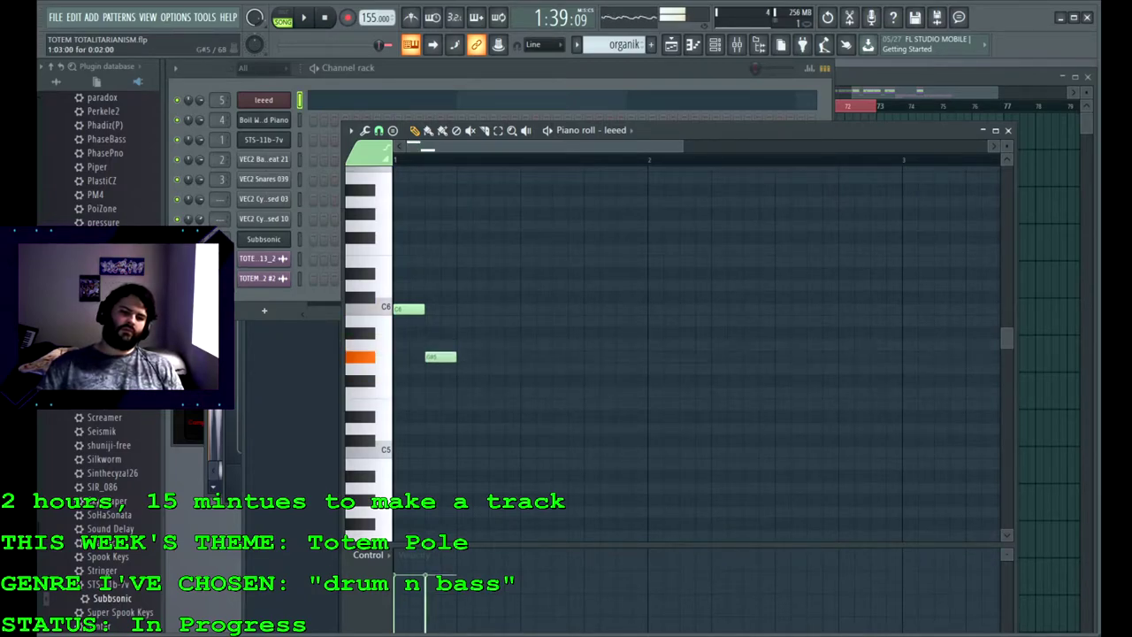
Step: Complete bar 1 of the lead with half-beat notes D6, G5, C6, G5, D6, G5, auditioning the melody
key(space)
key(space)
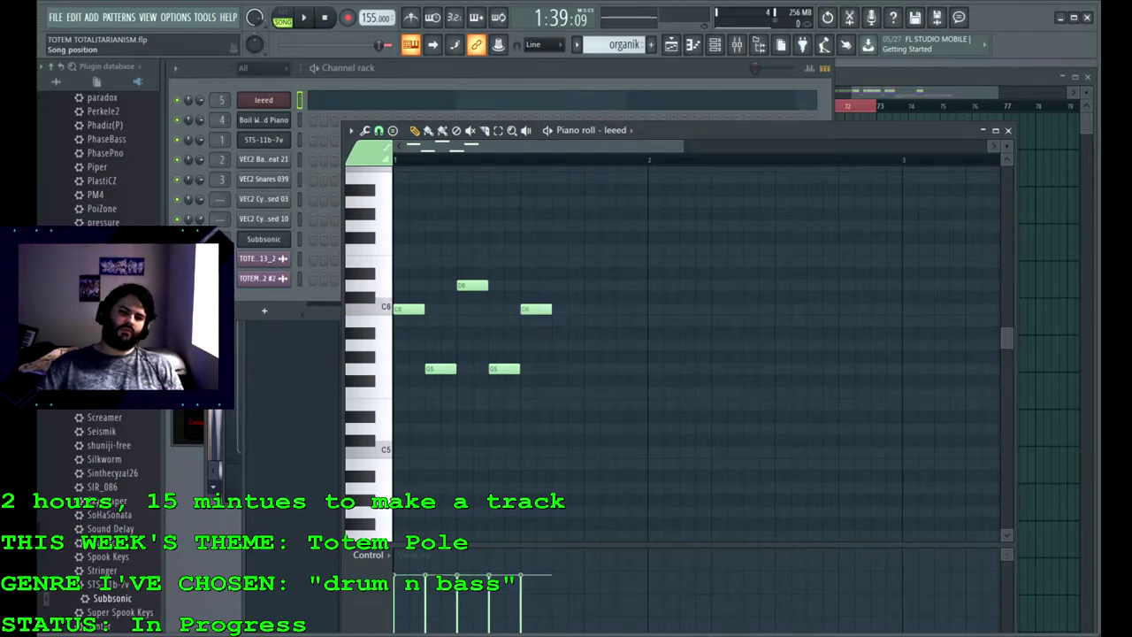
key(space)
key(space)
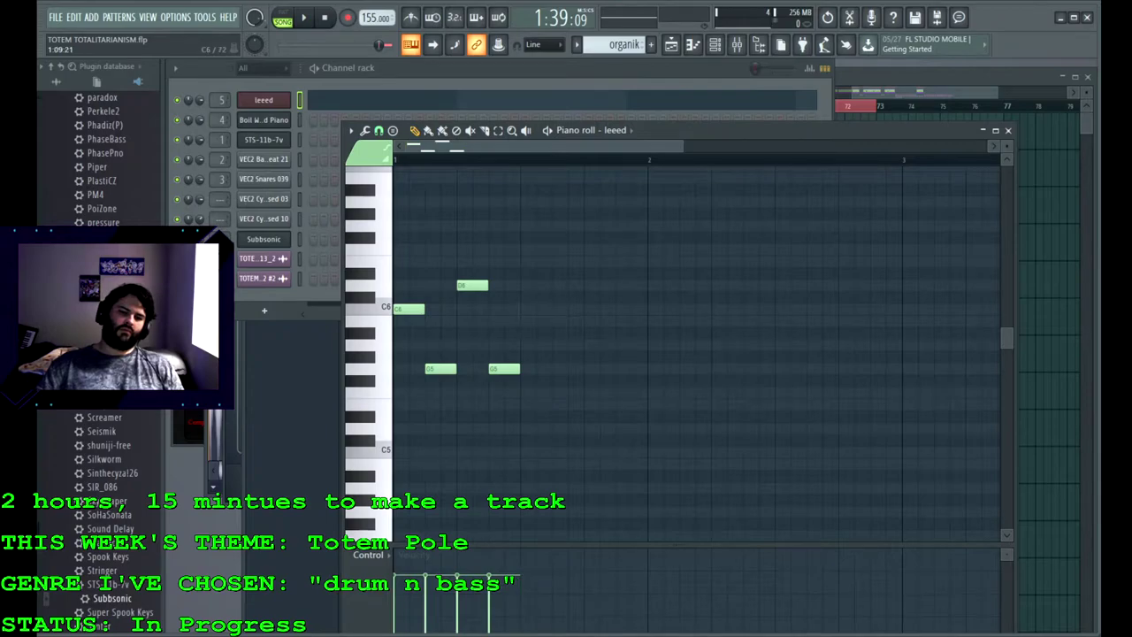
key(l)
key(space)
key(space)
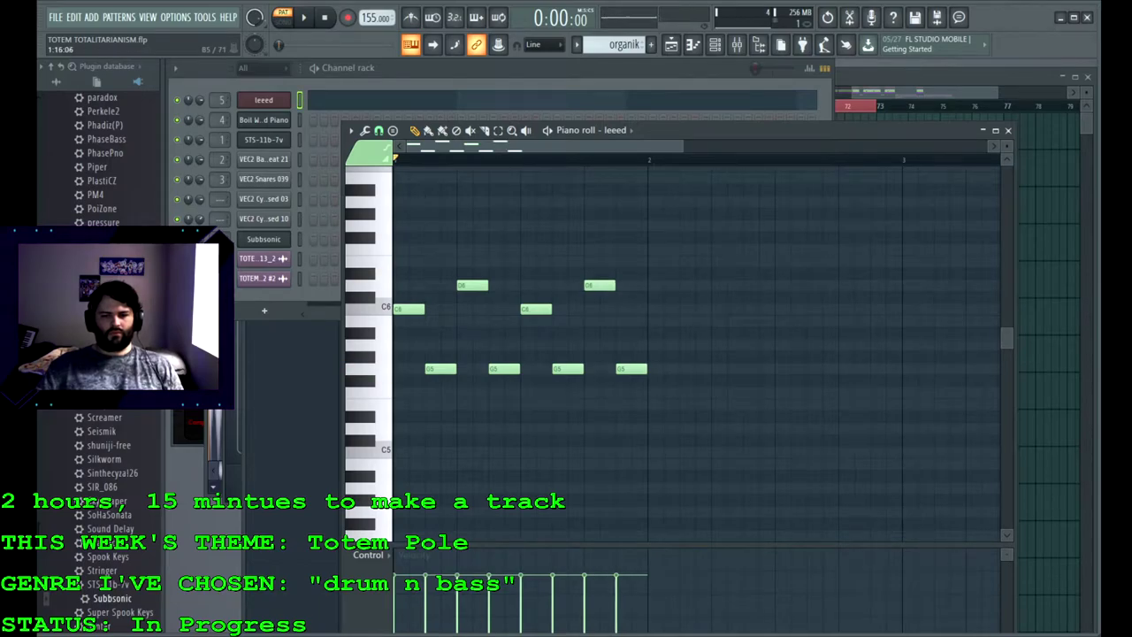
Step: Fill bar 2 with half-beat notes D6, D#6, F6, D6, D6, D#6, F6, D6 and audition it alone and with the song
drag(661, 261, 661, 288)
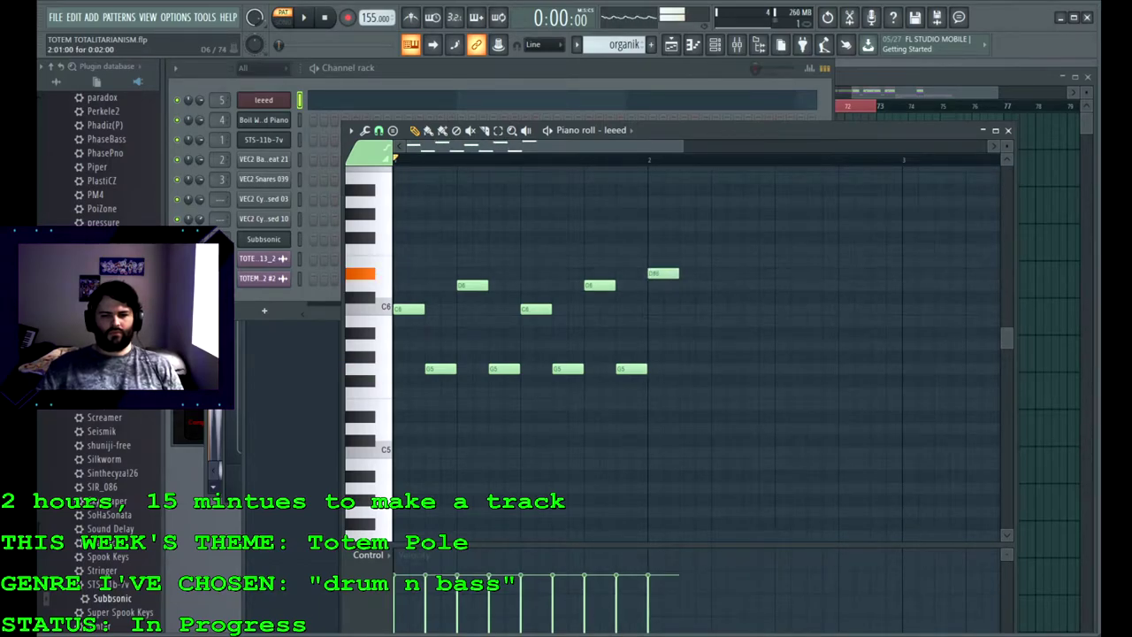
key(space)
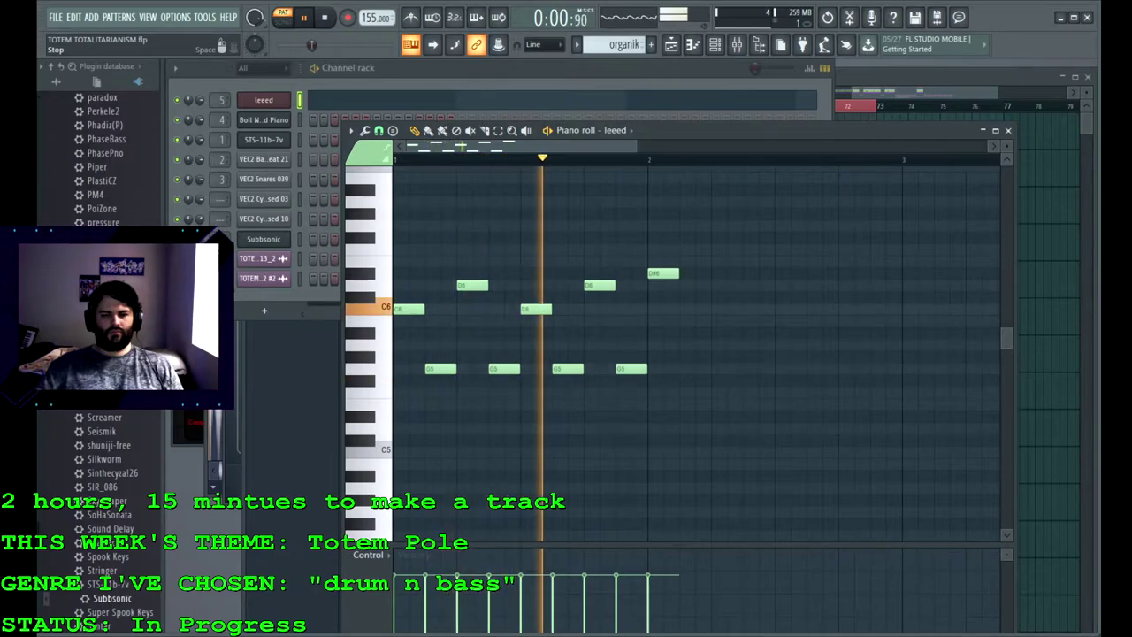
key(space)
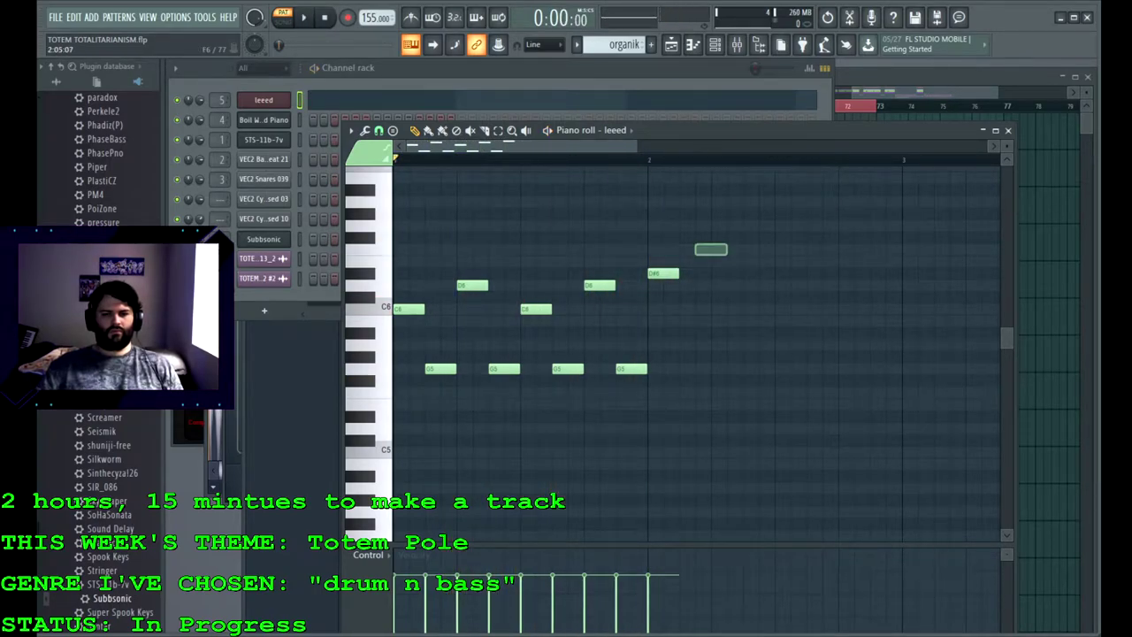
key(shift+Down)
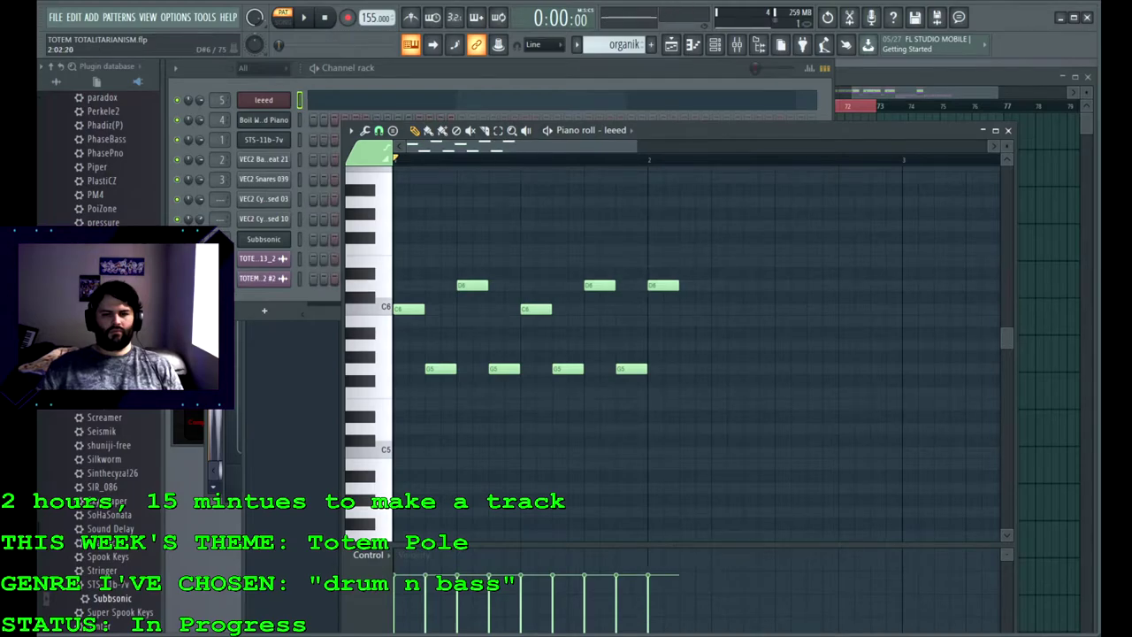
key(space)
key(space)
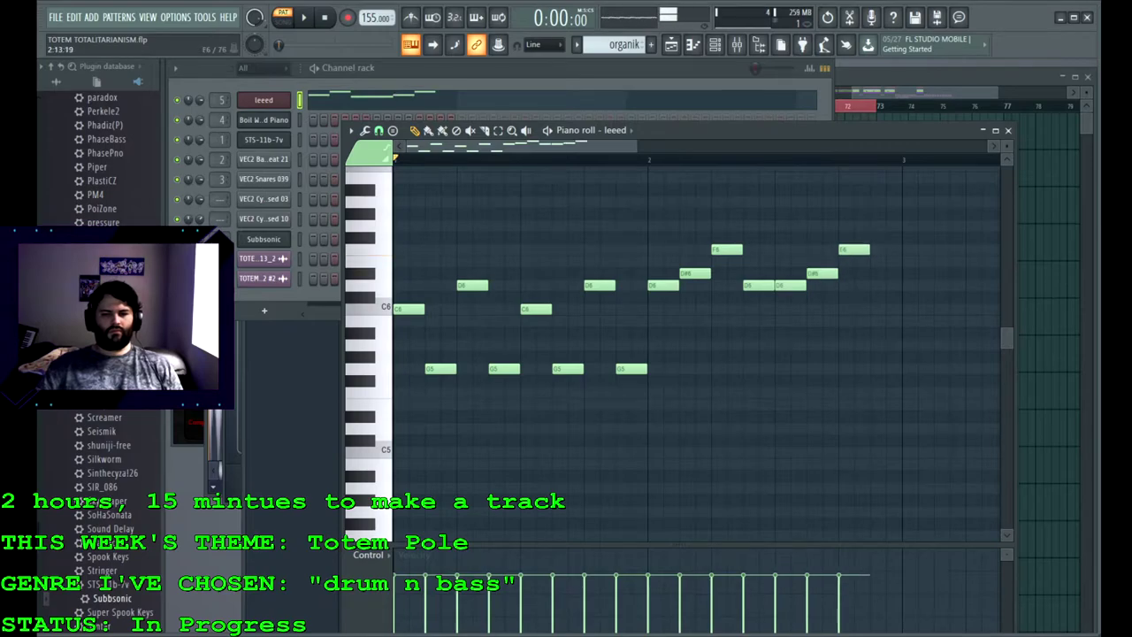
key(space)
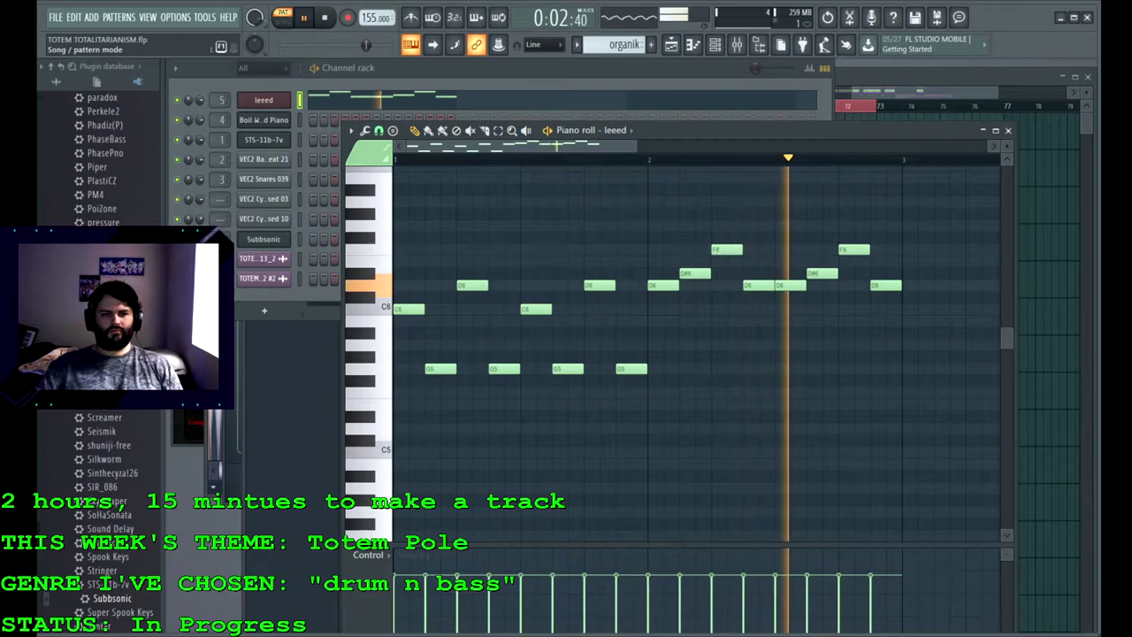
key(l)
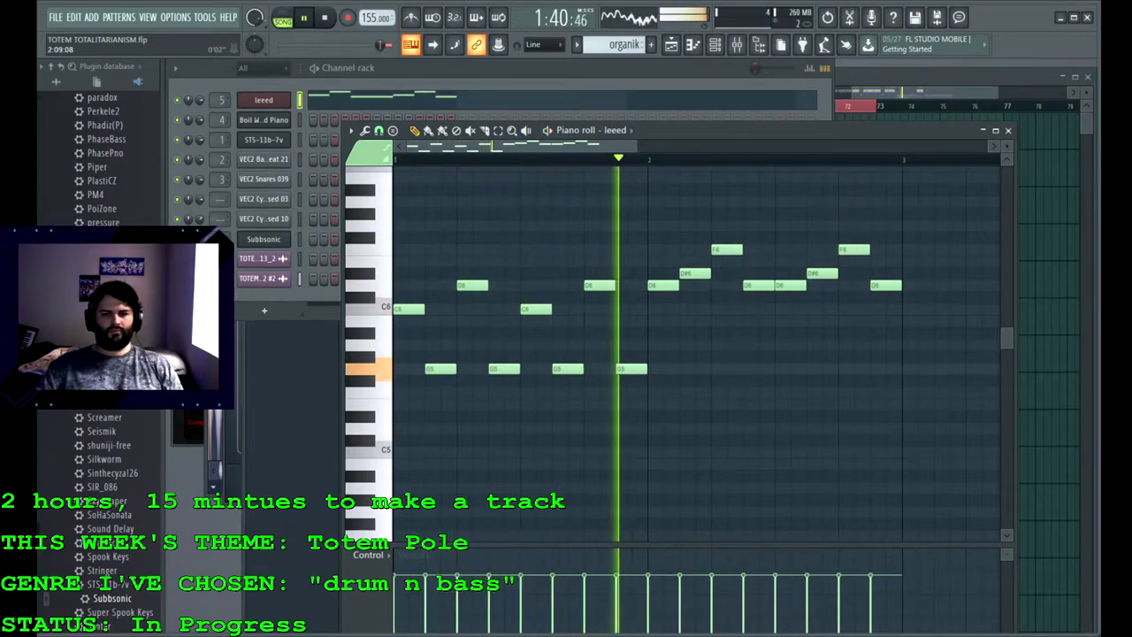
key(space)
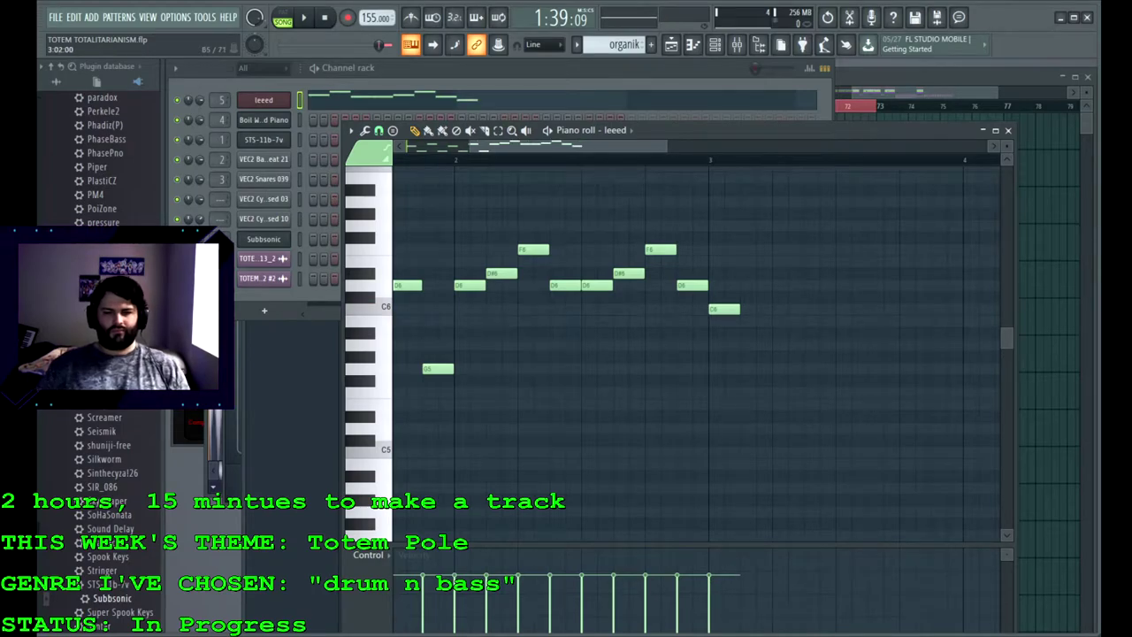
right_click(724, 308)
click(724, 308)
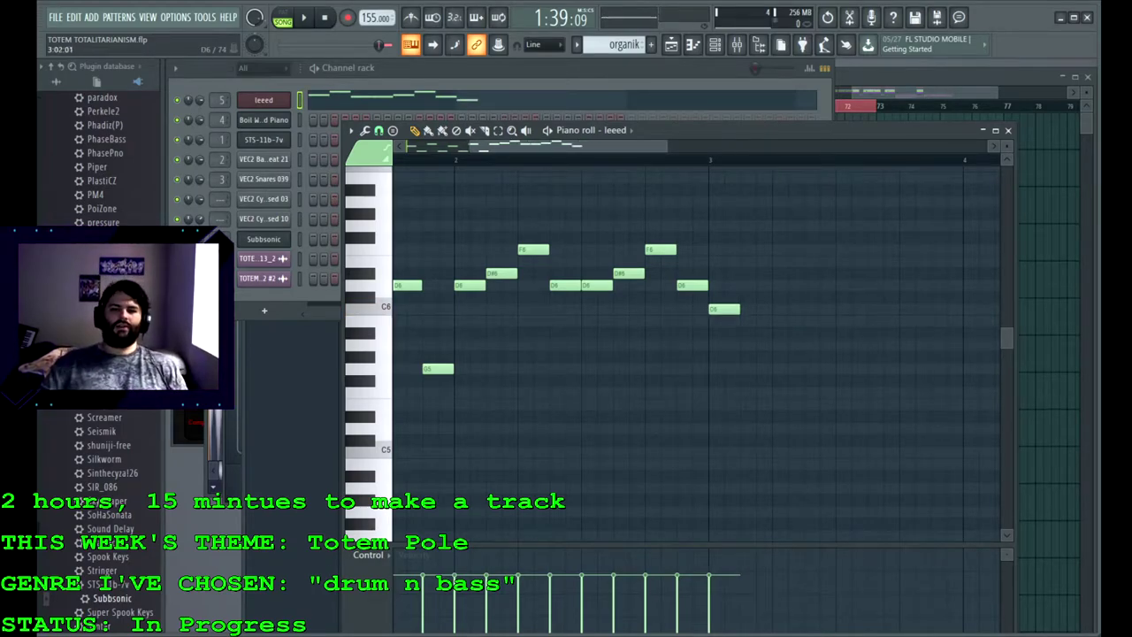
drag(566, 146, 493, 146)
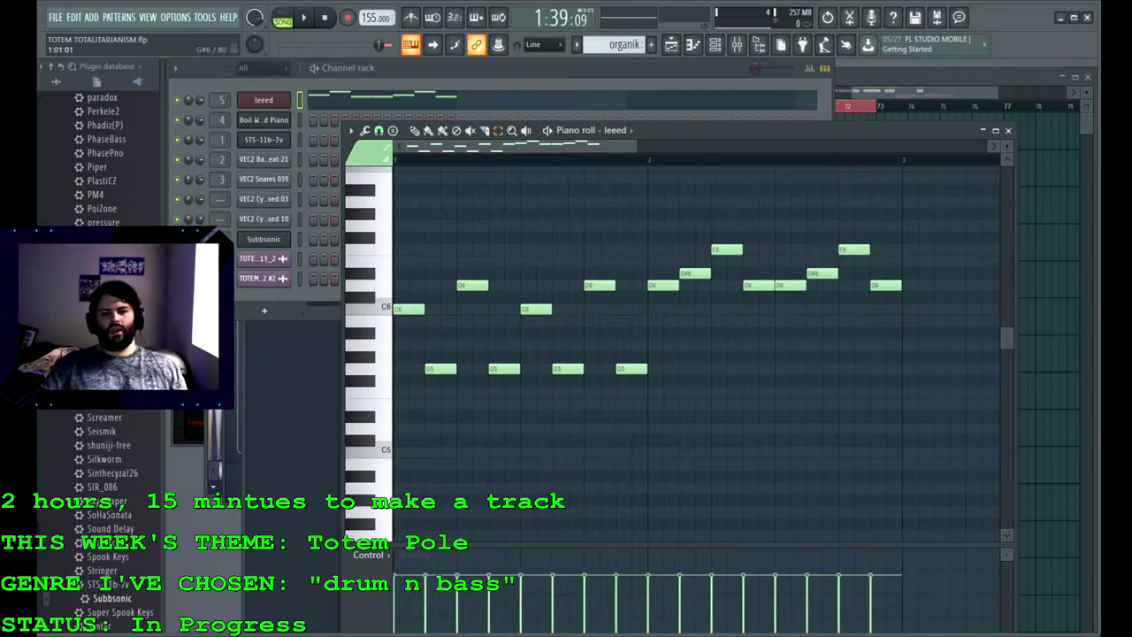
Step: Duplicate all the lead notes of bars 1 and 2 into bars 3 and 4 and play the pattern
key(ctrl+a)
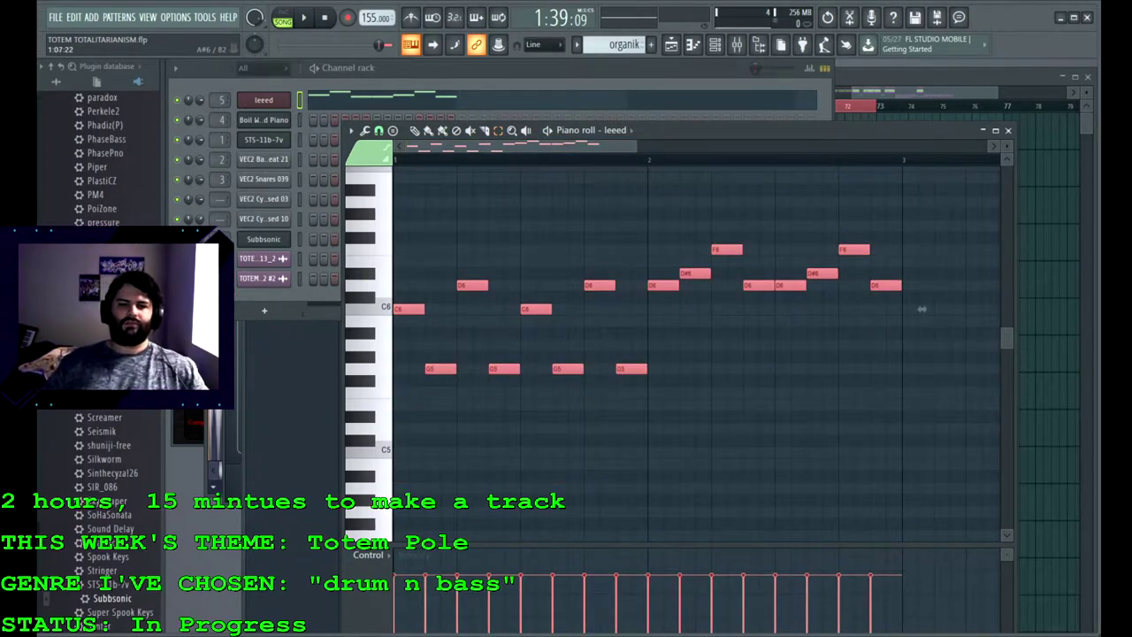
key(ctrl+b)
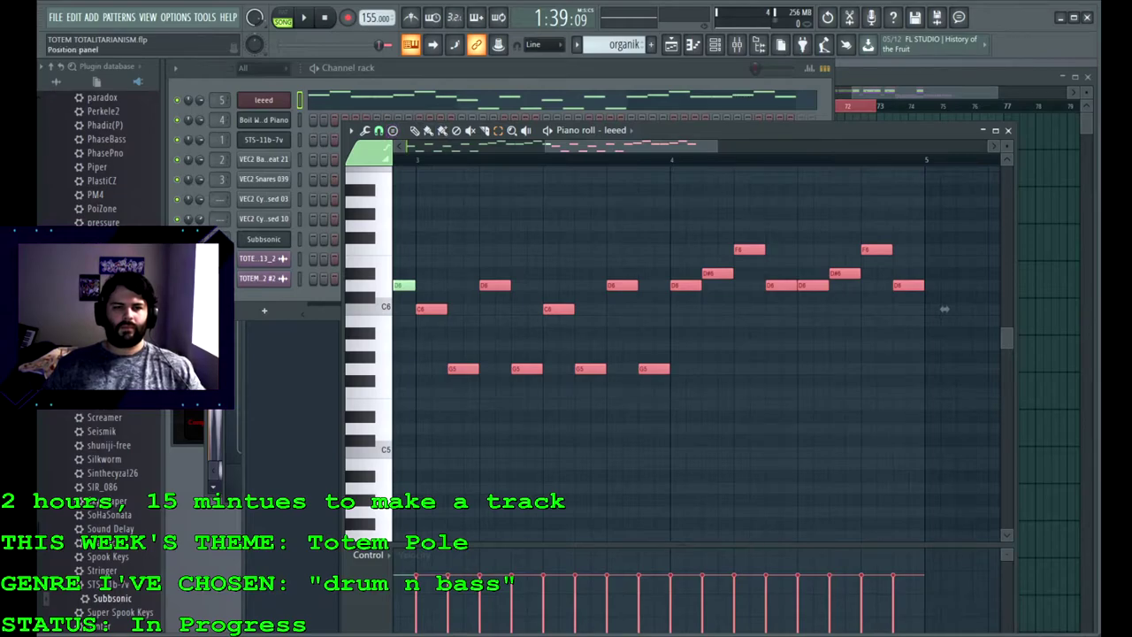
drag(944, 308, 939, 309)
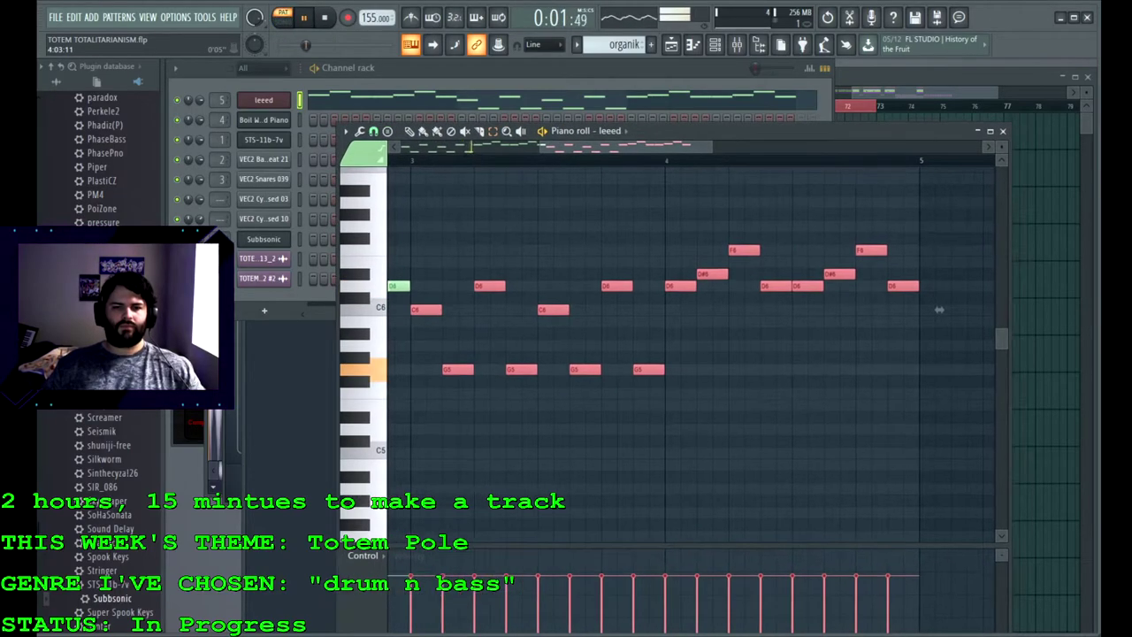
ctrl+click(939, 309)
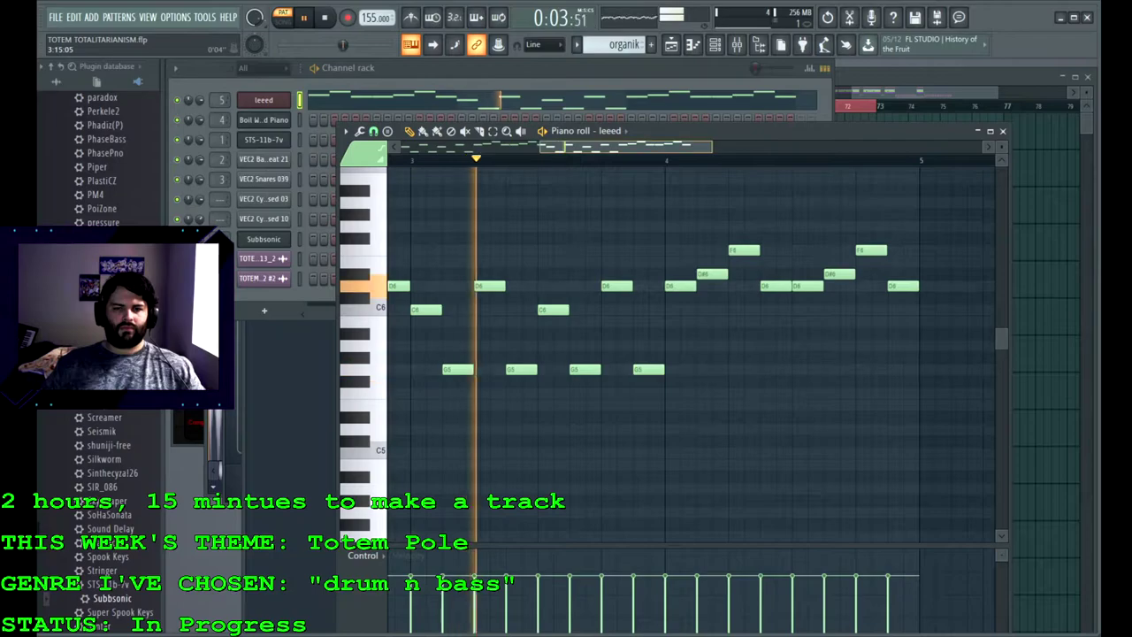
Step: Change the second half of bar 4 to half-beat notes G6, F6, F6, D6 and play it with the song
key(space)
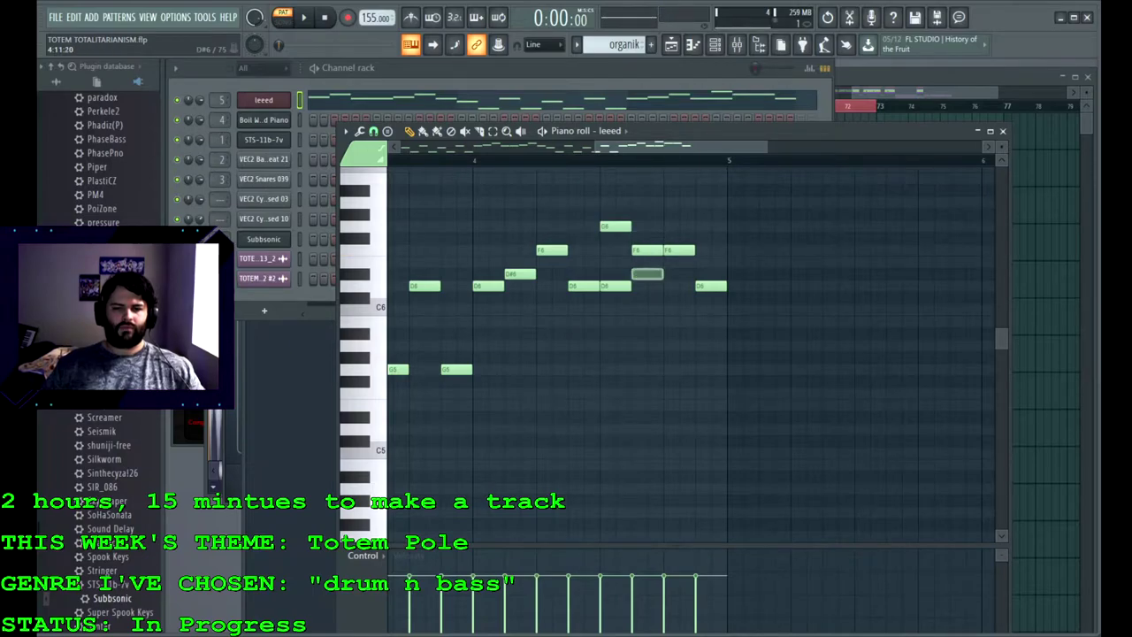
click(282, 18)
key(space)
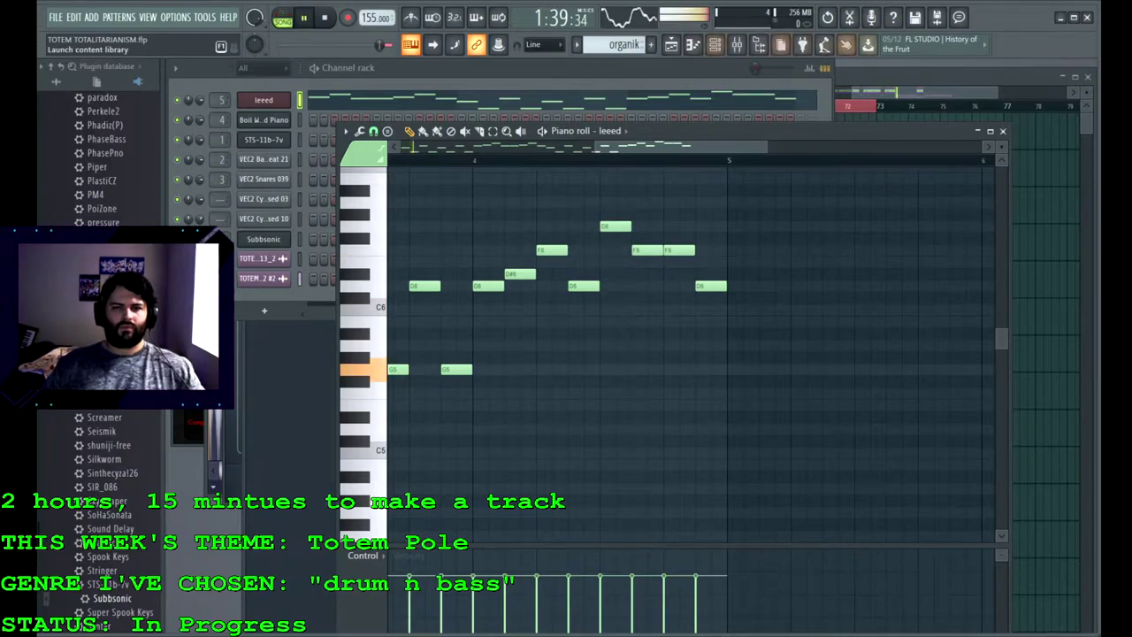
Step: Return to the playlist and place a second organik clip on Track 9 at bar 69
click(889, 78)
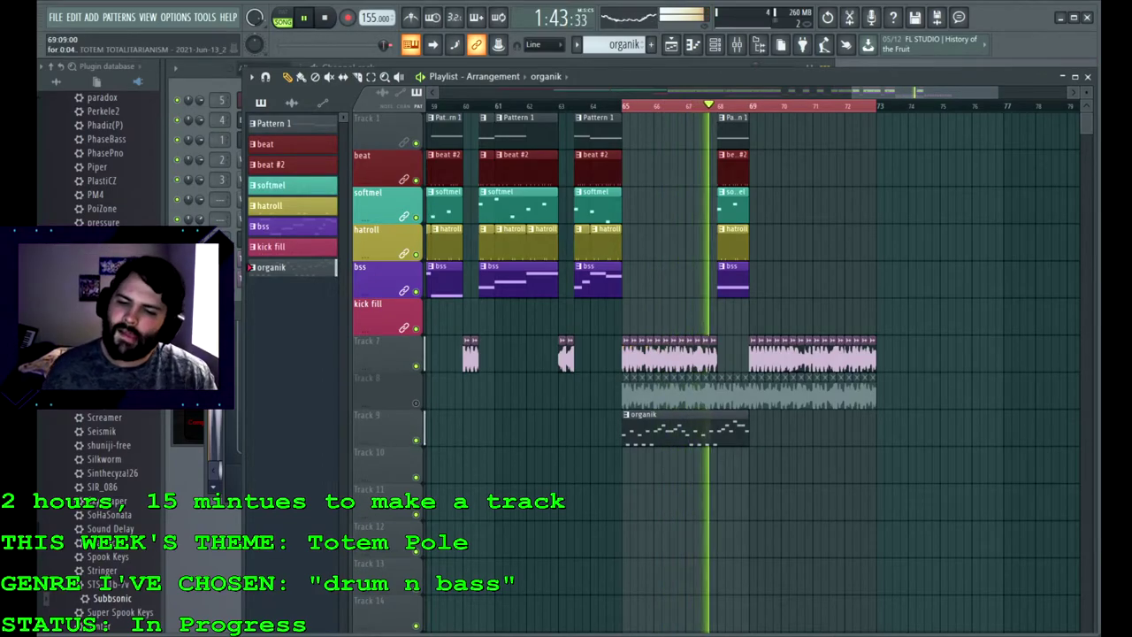
click(758, 429)
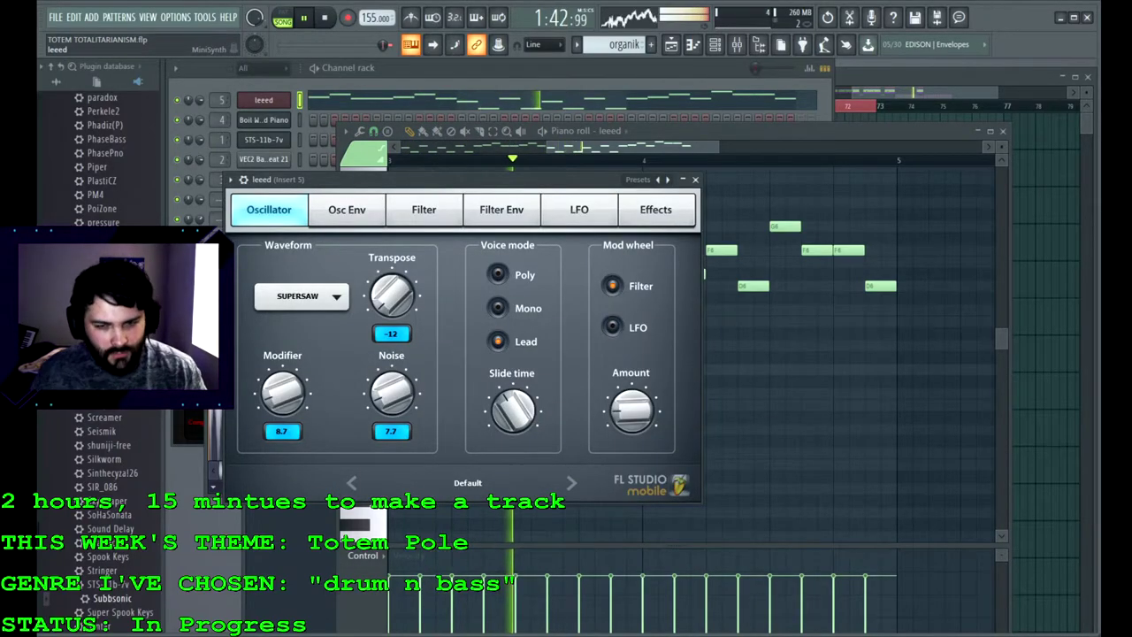
Step: Show the Chorus effect of the leeed MiniSynth and lower the fader of mixer insert 5 to -9.3 dB
click(655, 210)
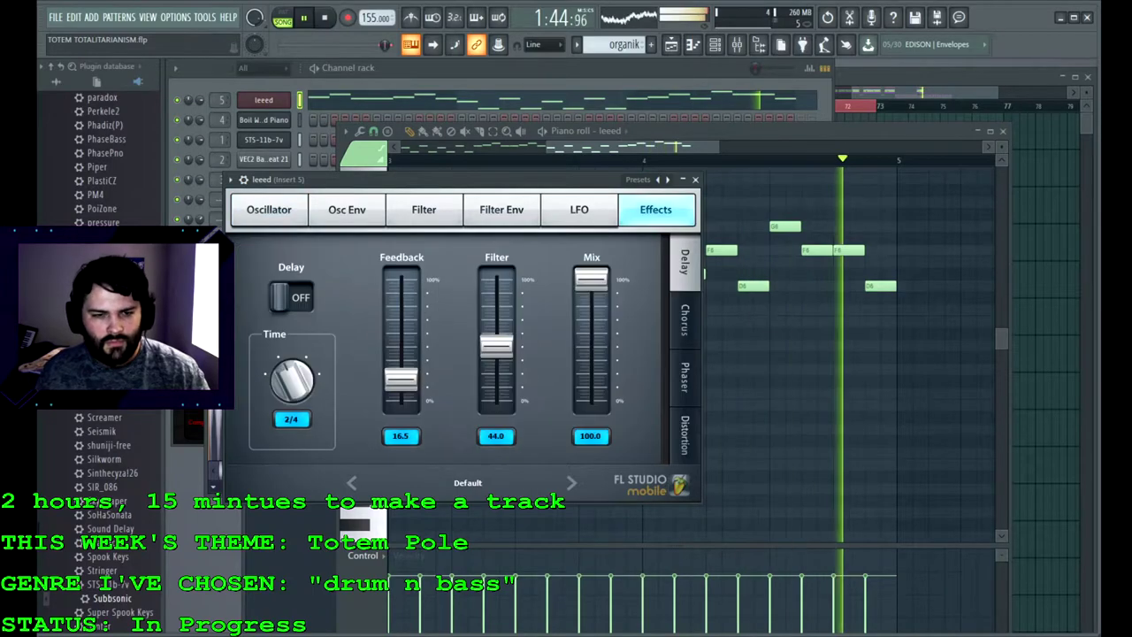
click(685, 320)
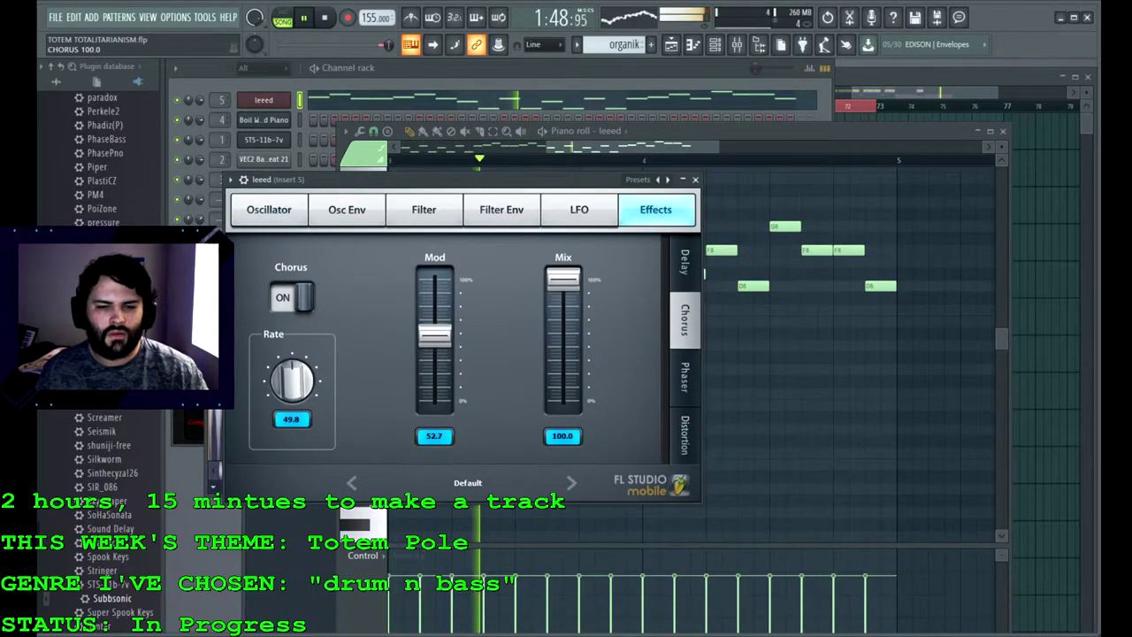
key(F9)
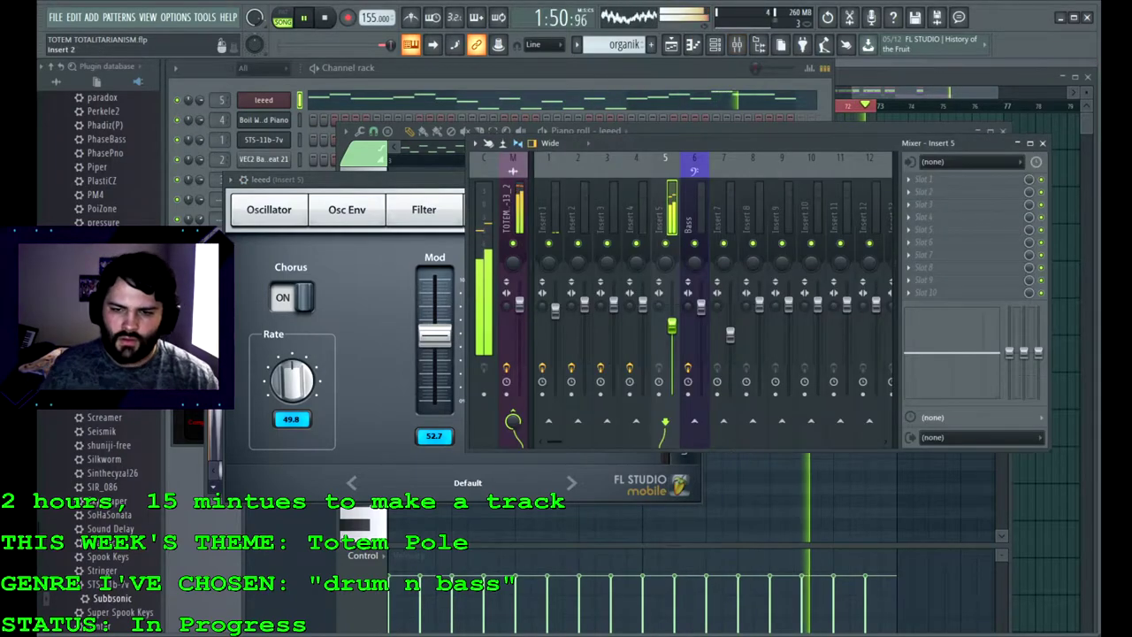
drag(672, 326, 672, 341)
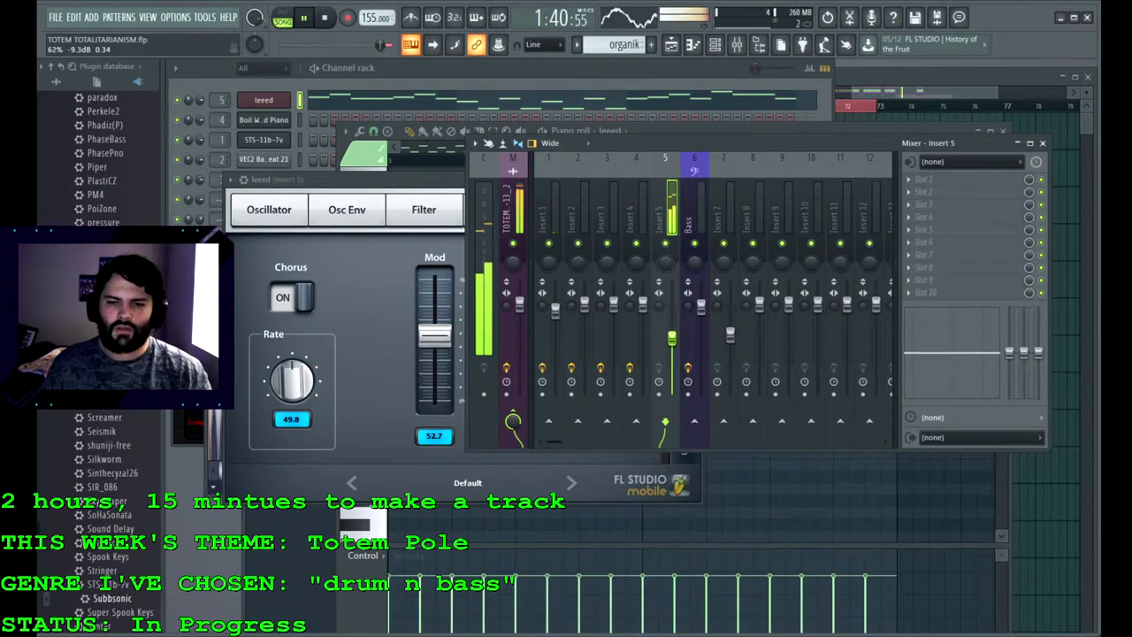
Step: Set the leeed MiniSynth's chorus Mod to 0.0 and its Mix to 56.0
click(435, 335)
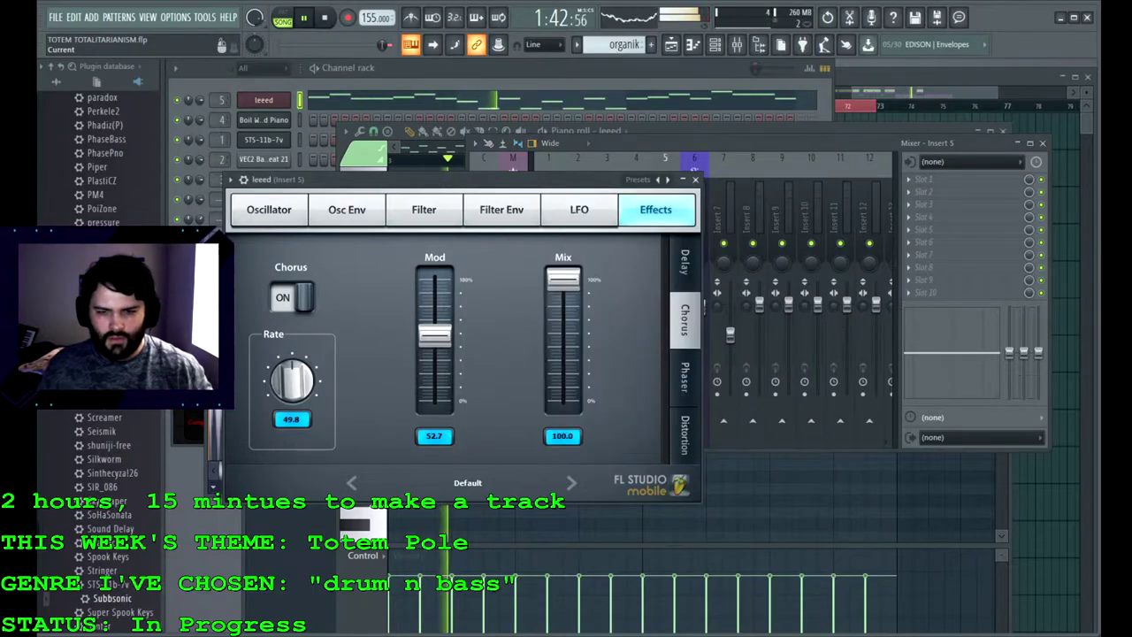
drag(434, 335, 434, 403)
drag(563, 279, 563, 331)
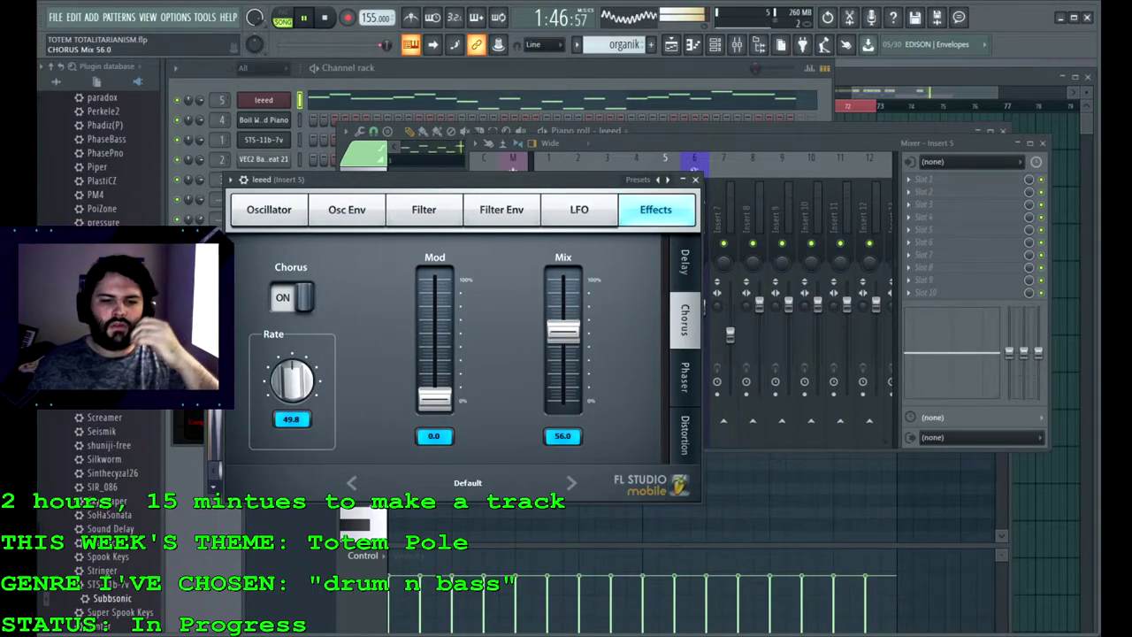
Step: View the leeed MiniSynth's Distortion effect and raise the fader of mixer insert 5 to just below insert 4's fader
click(835, 143)
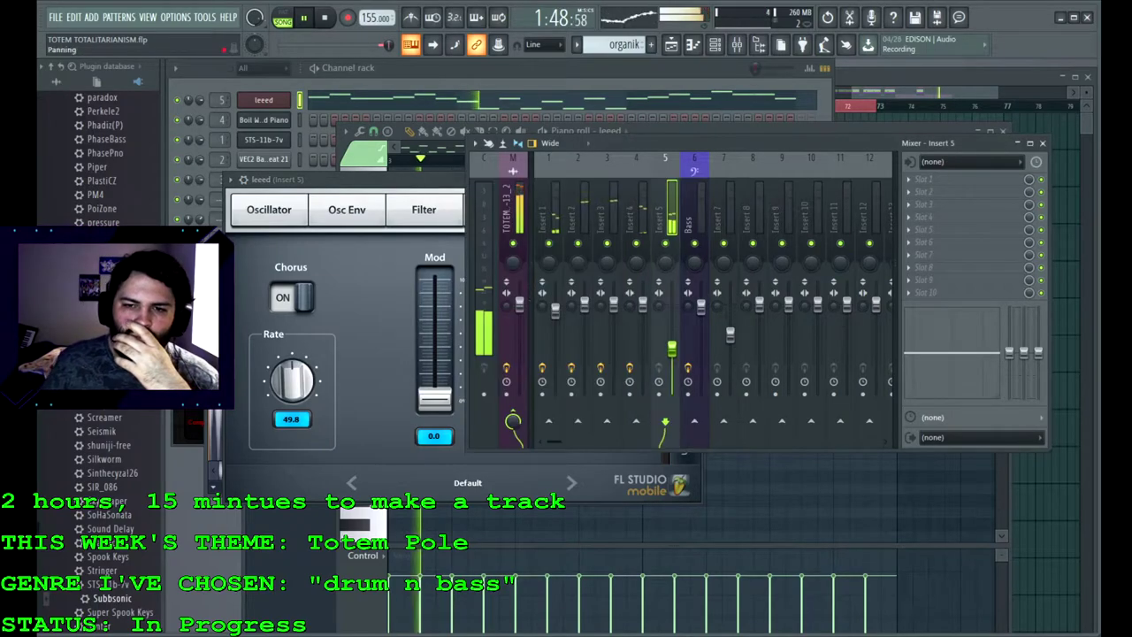
drag(671, 308, 672, 333)
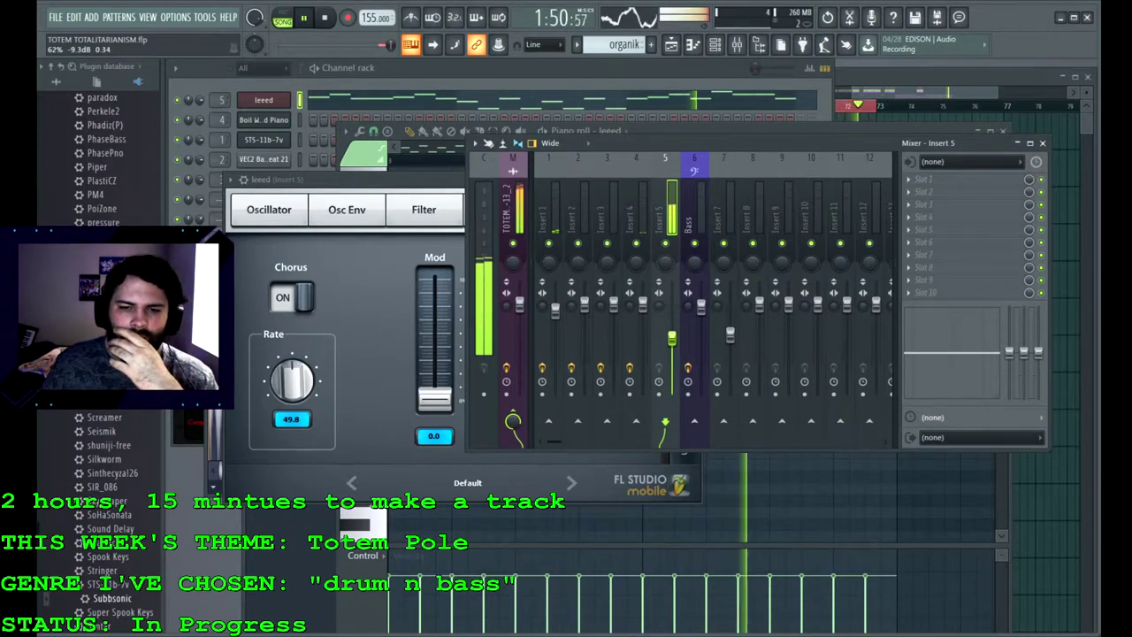
click(495, 483)
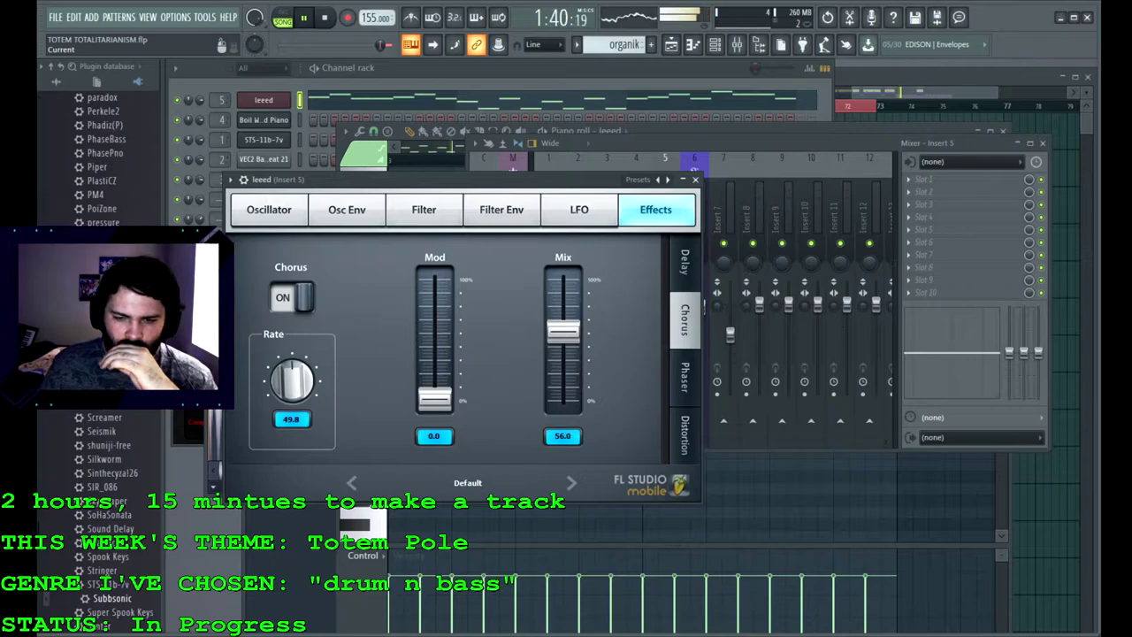
click(685, 435)
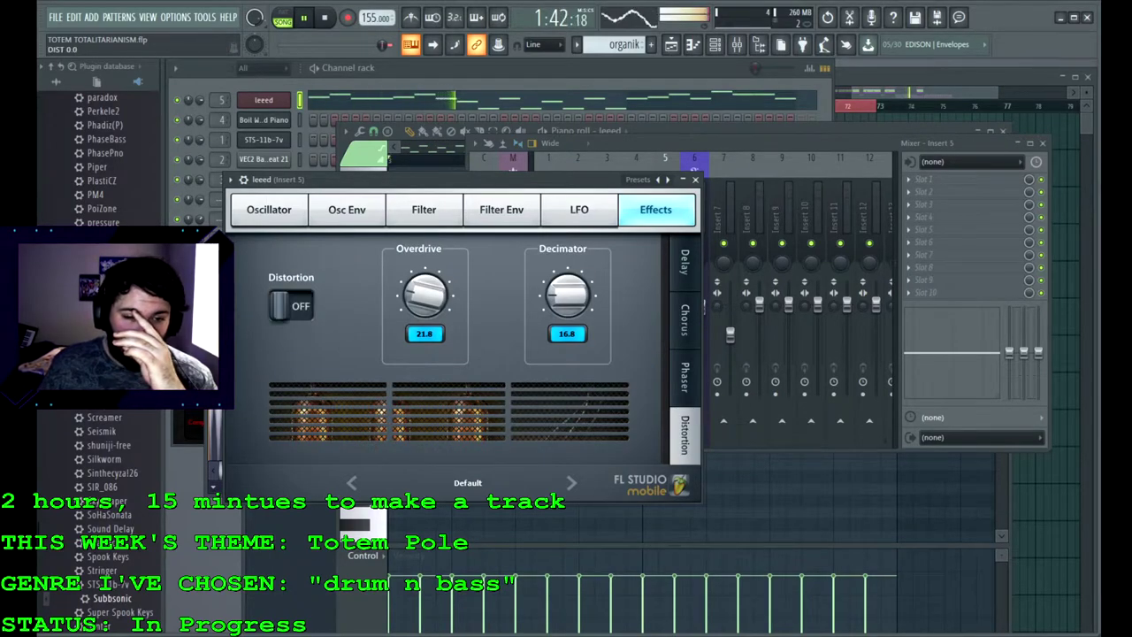
click(795, 143)
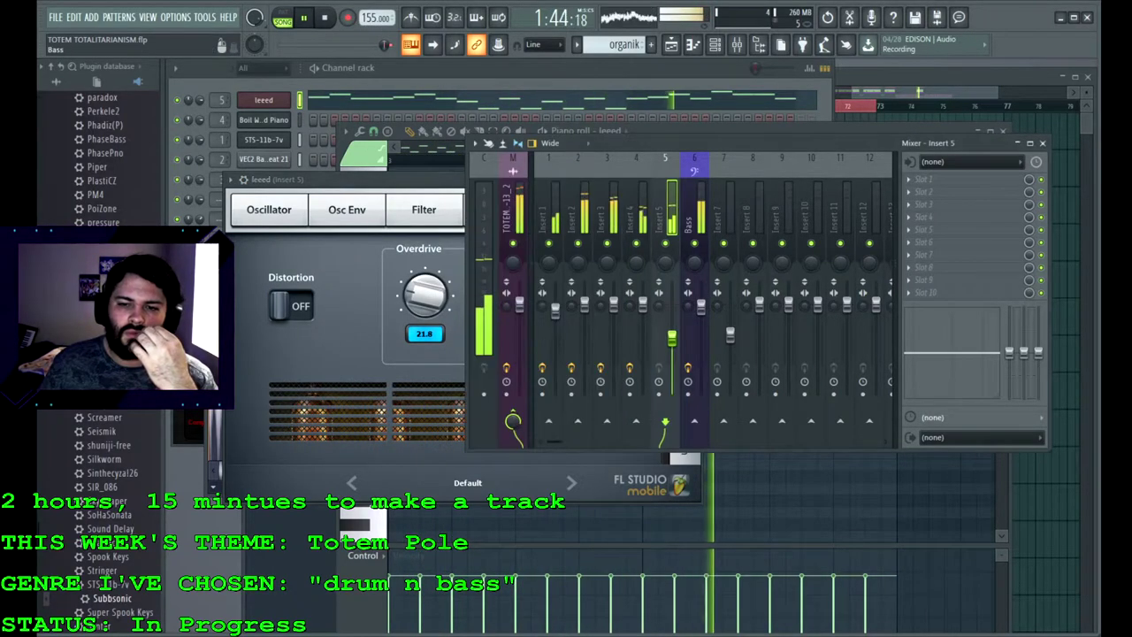
drag(672, 336, 672, 316)
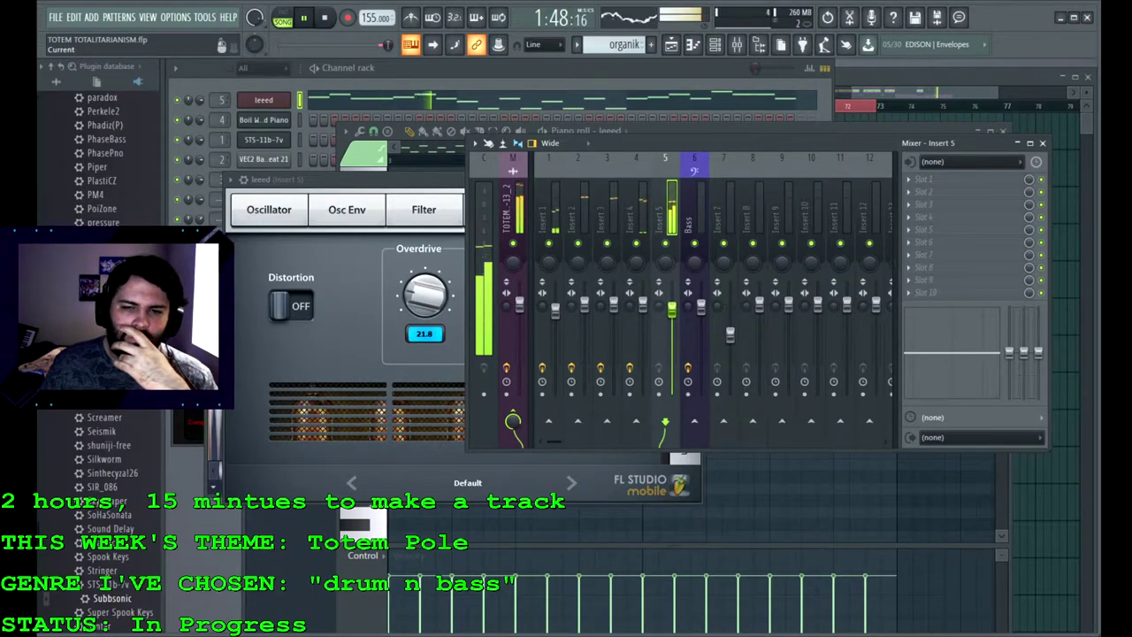
click(443, 180)
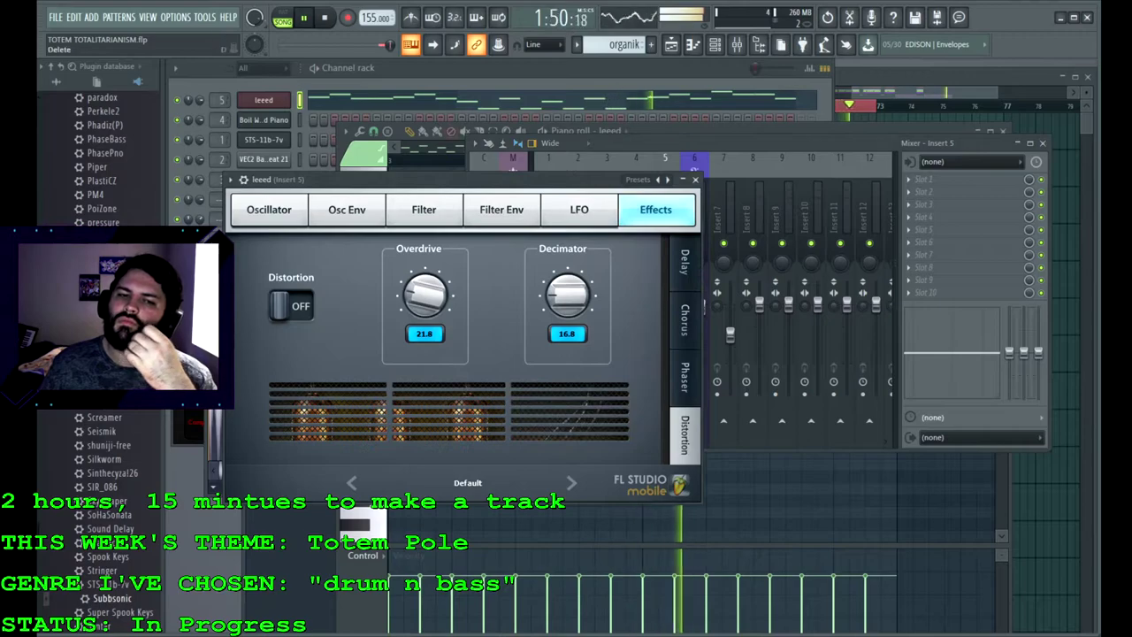
Step: Transpose all notes of the leeed organik pattern up one octave, so the first note sits on C7, and clear the selection
click(492, 131)
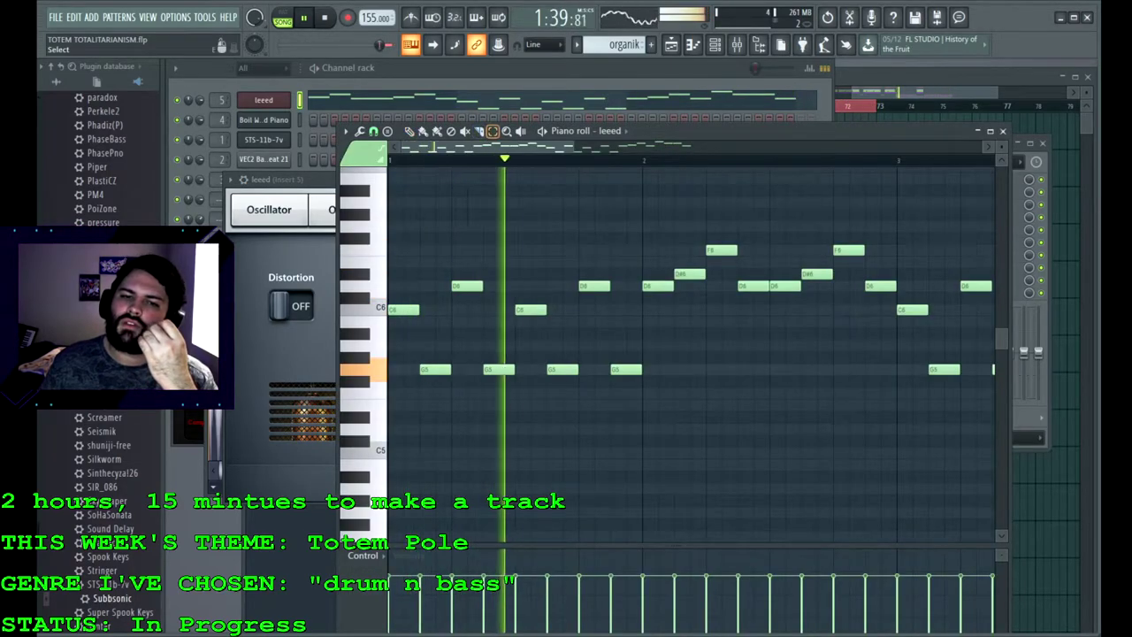
key(ctrl+a)
scroll(566, 202, down, 2)
scroll(565, 202, up, 5)
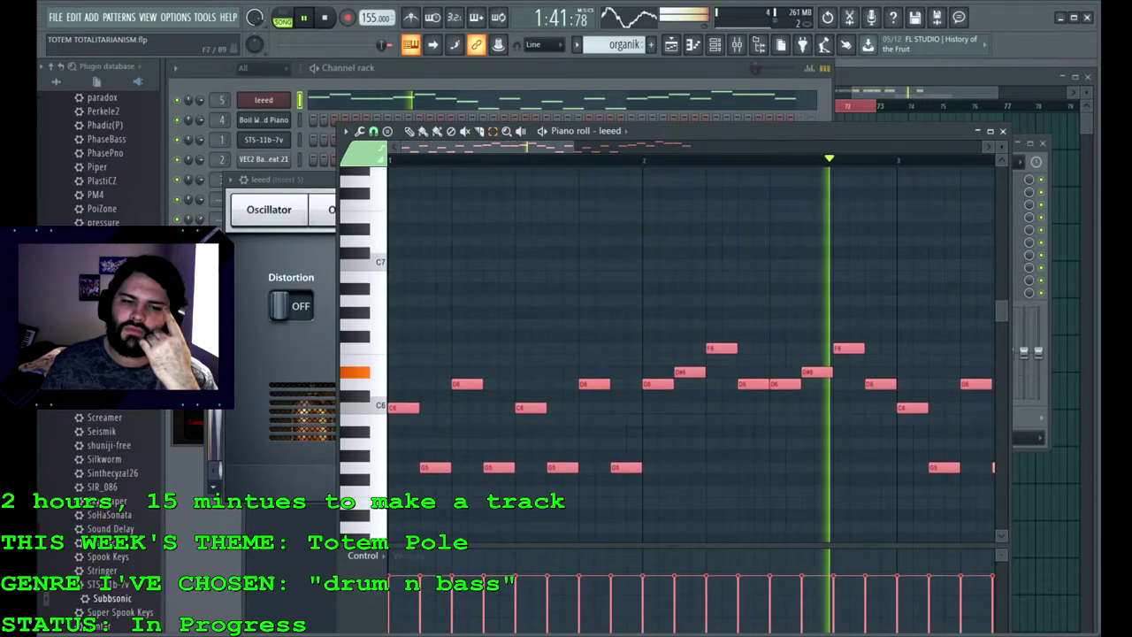
scroll(689, 353, down, 2)
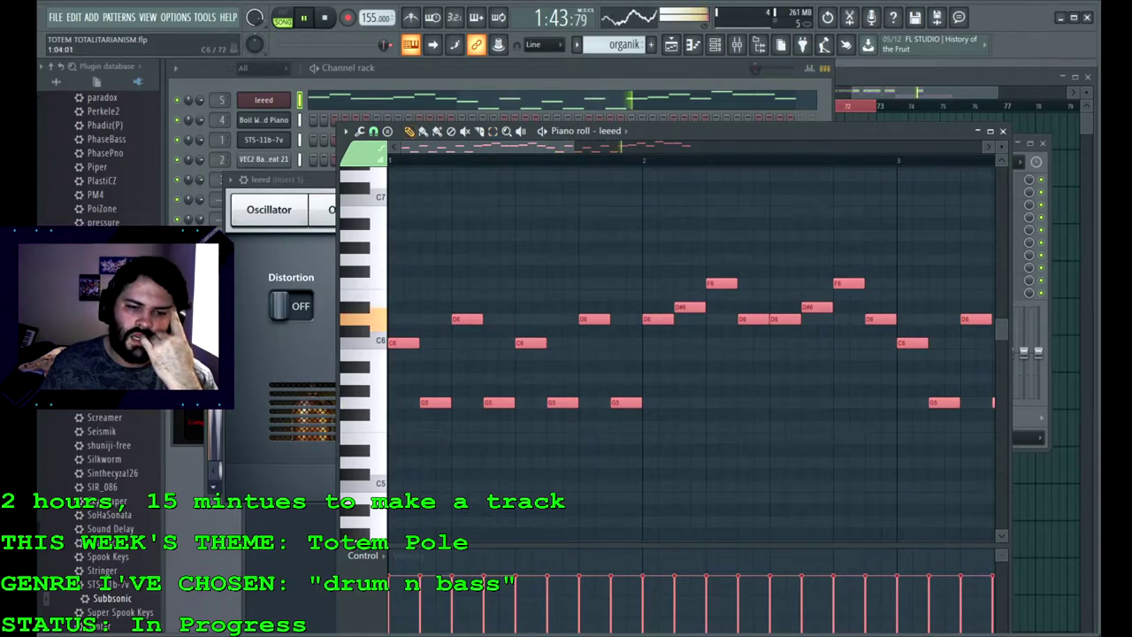
drag(402, 342, 402, 200)
scroll(591, 233, up, 4)
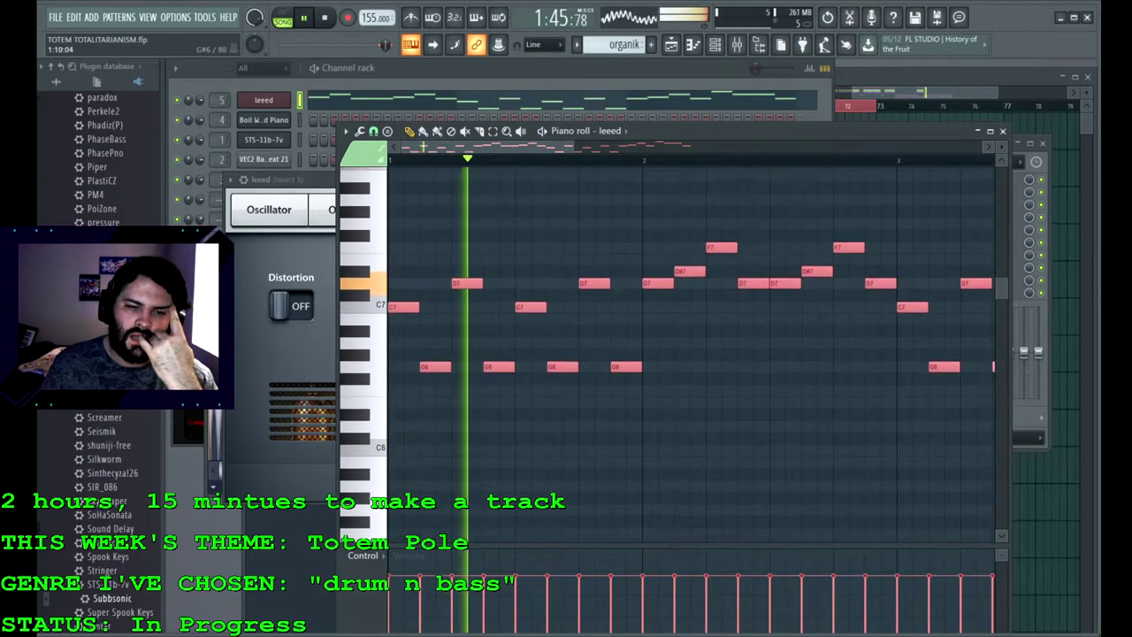
ctrl+click(591, 234)
Step: Load Fruity Stereo Enhancer into the first effect slot of mixer insert 5
key(F5)
key(F9)
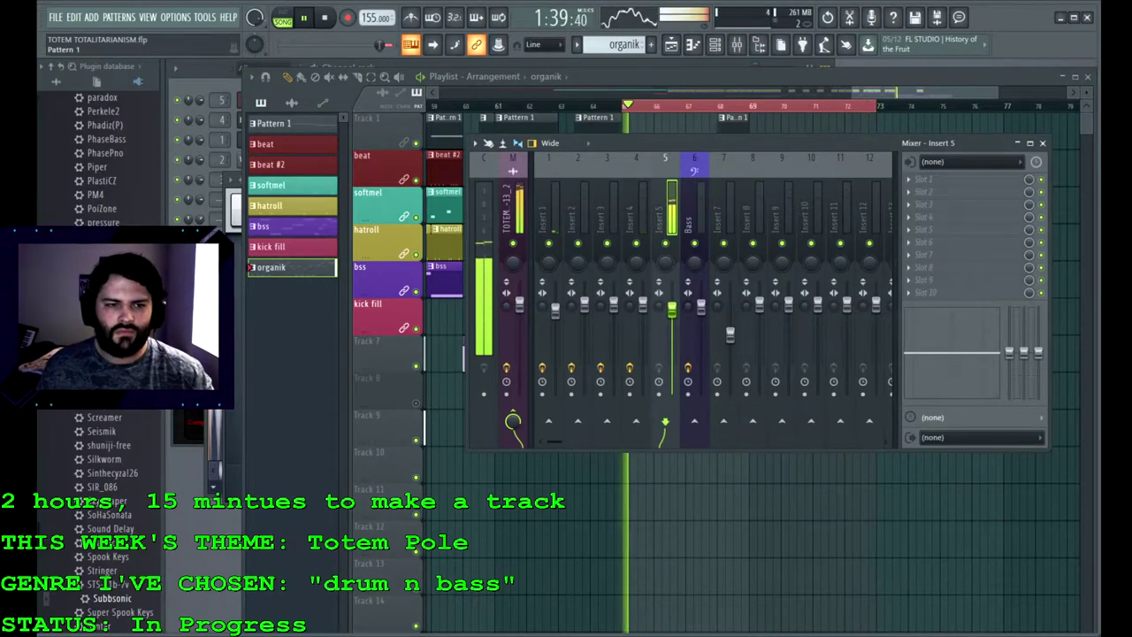
key(F6)
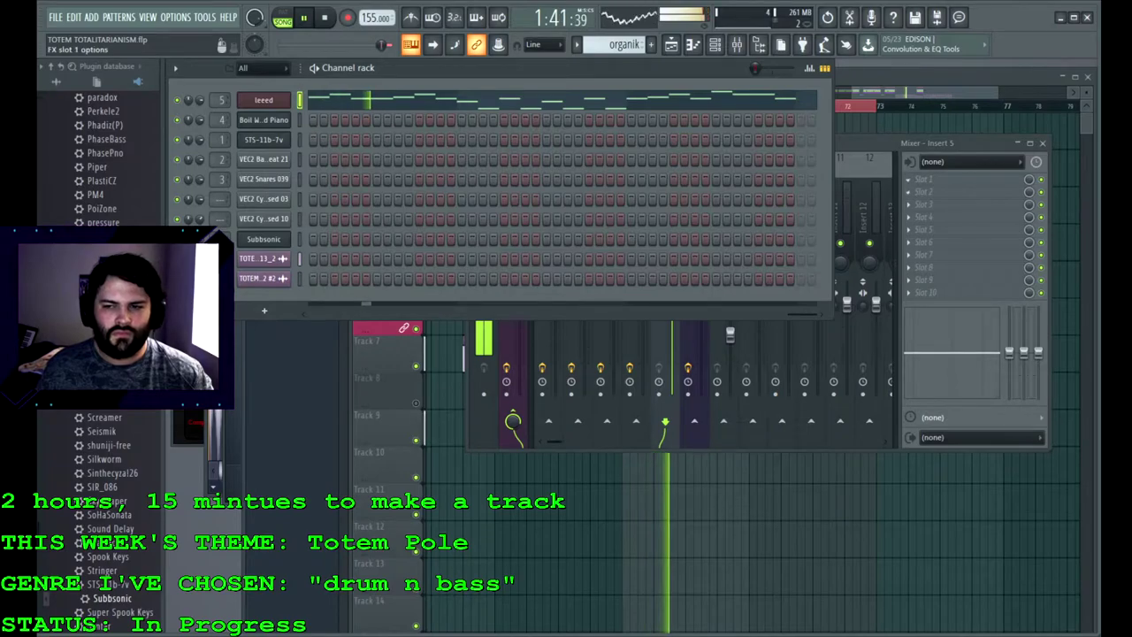
click(908, 180)
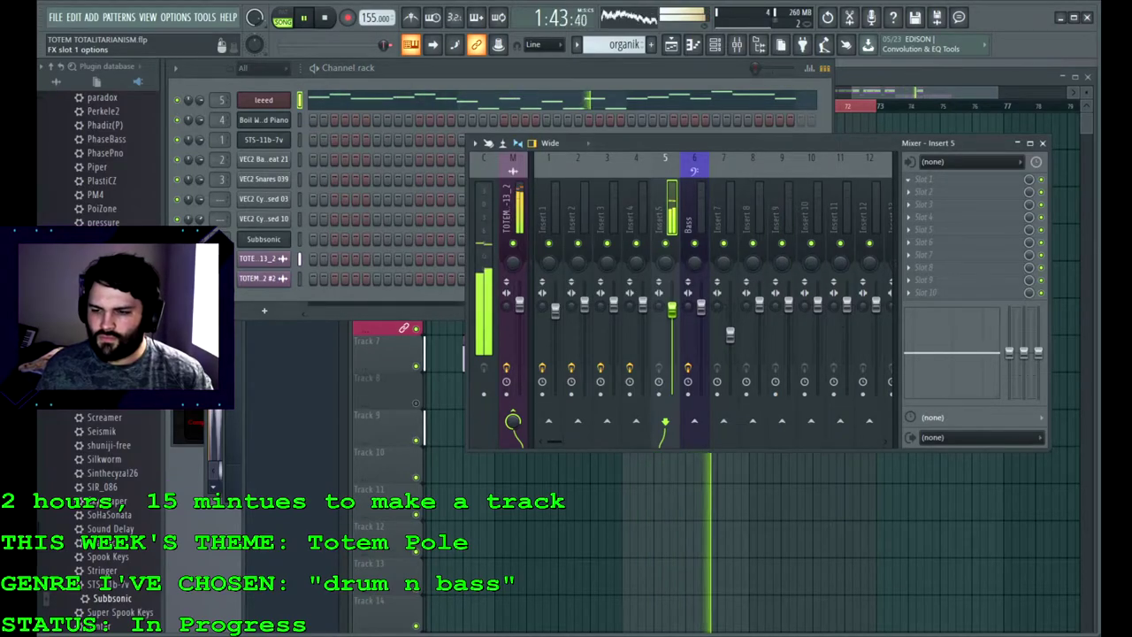
click(949, 180)
Step: Adjust the Stereo Enhancer's phase offset and slightly lower the fader of mixer insert 5
drag(357, 235, 357, 235)
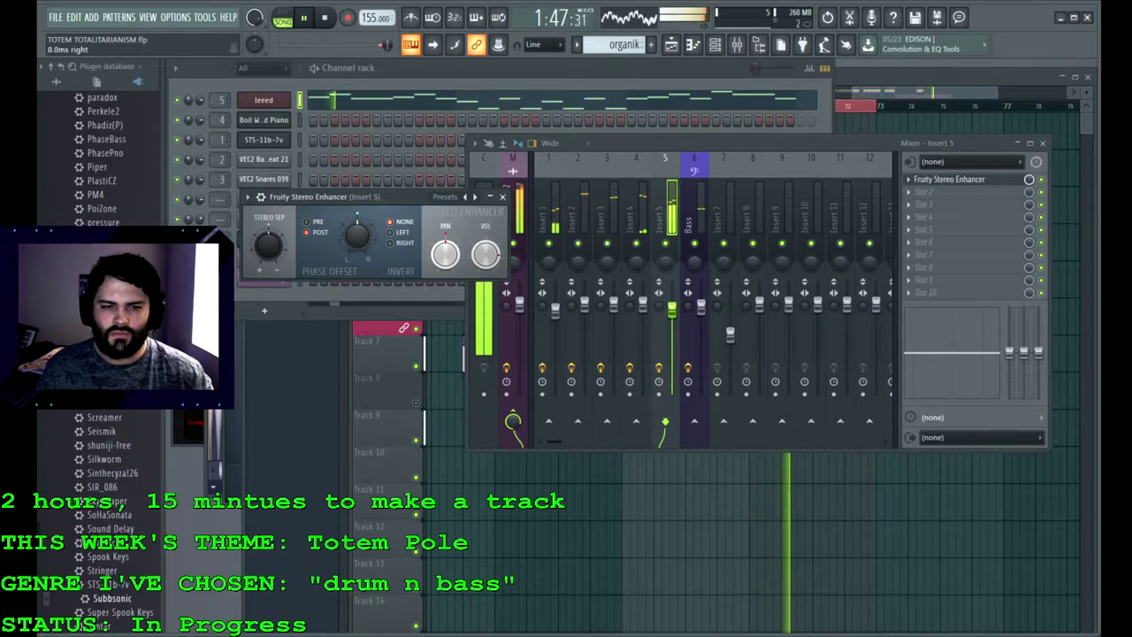
drag(357, 235, 358, 232)
drag(672, 308, 672, 316)
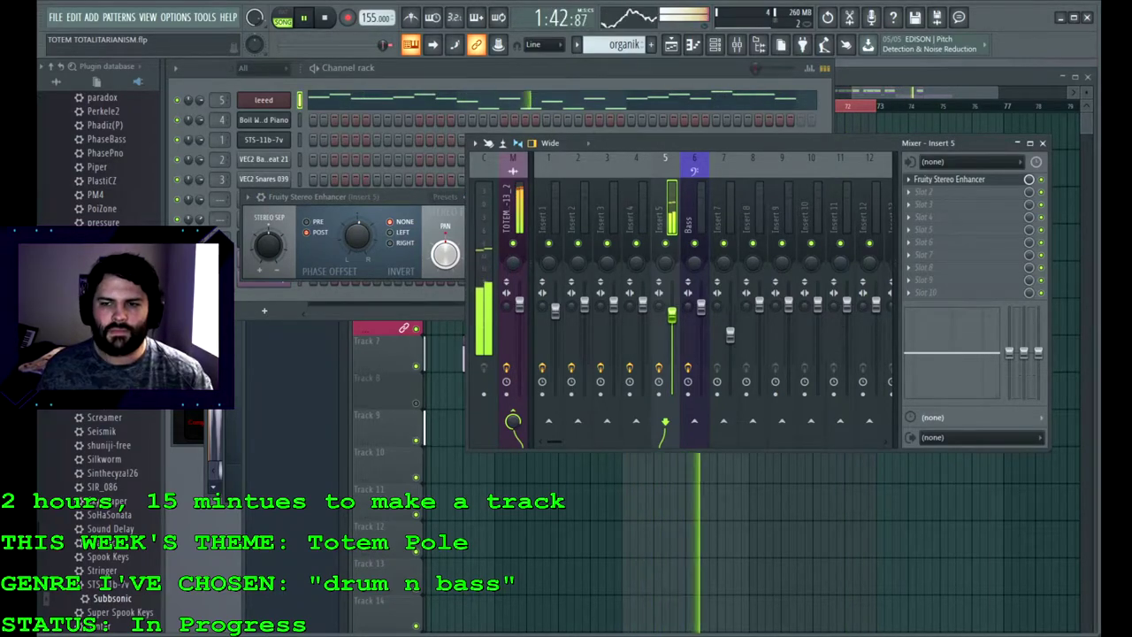
Step: Delete the two organik clips at bars 65 and 69 on Track 9 and place new ones at bars 73 and 77
key(F5)
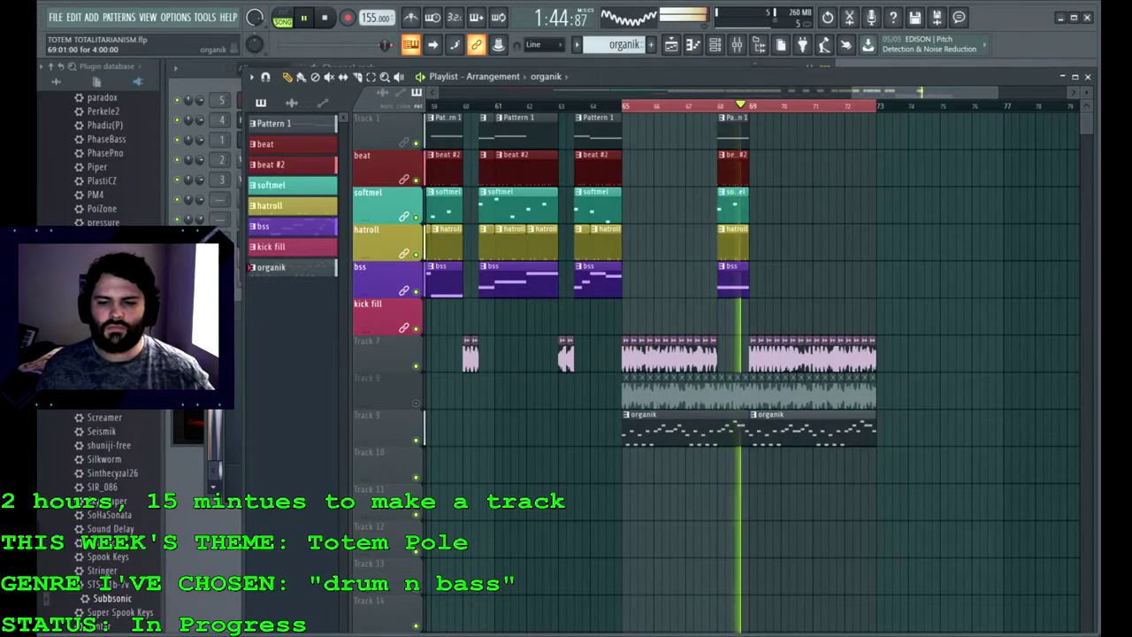
right_click(768, 430)
right_click(733, 430)
click(882, 429)
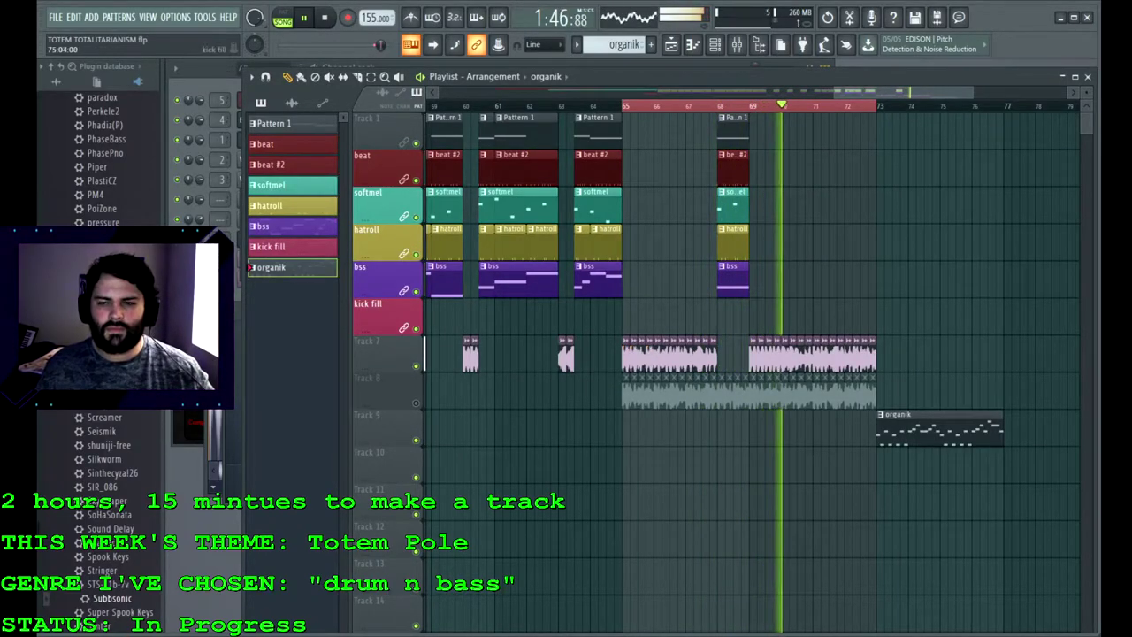
drag(914, 92, 962, 92)
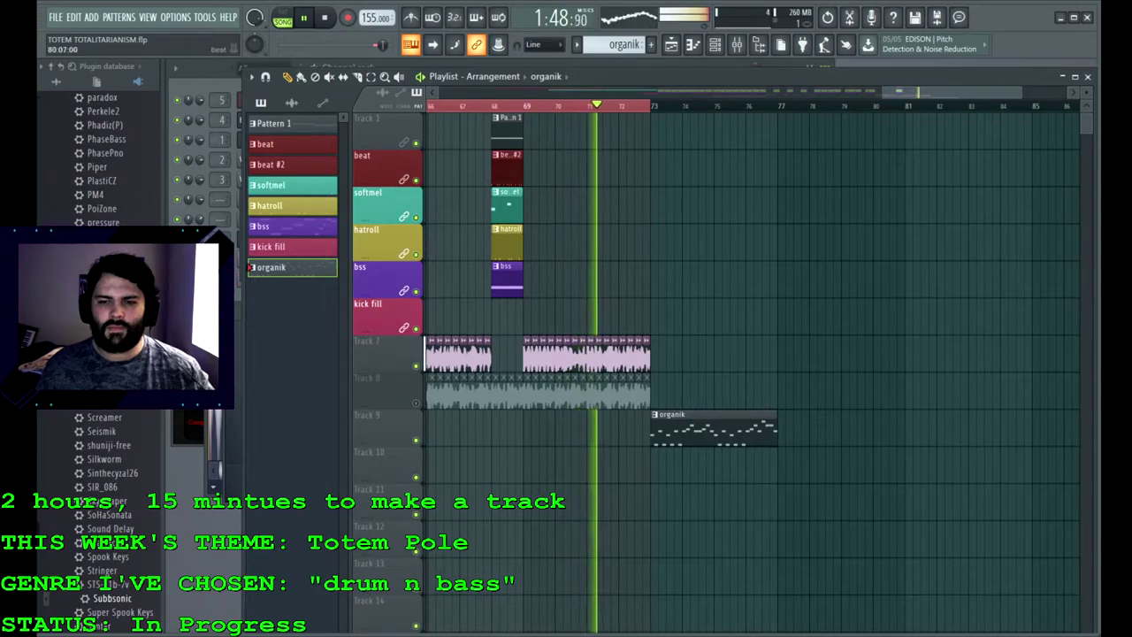
click(786, 430)
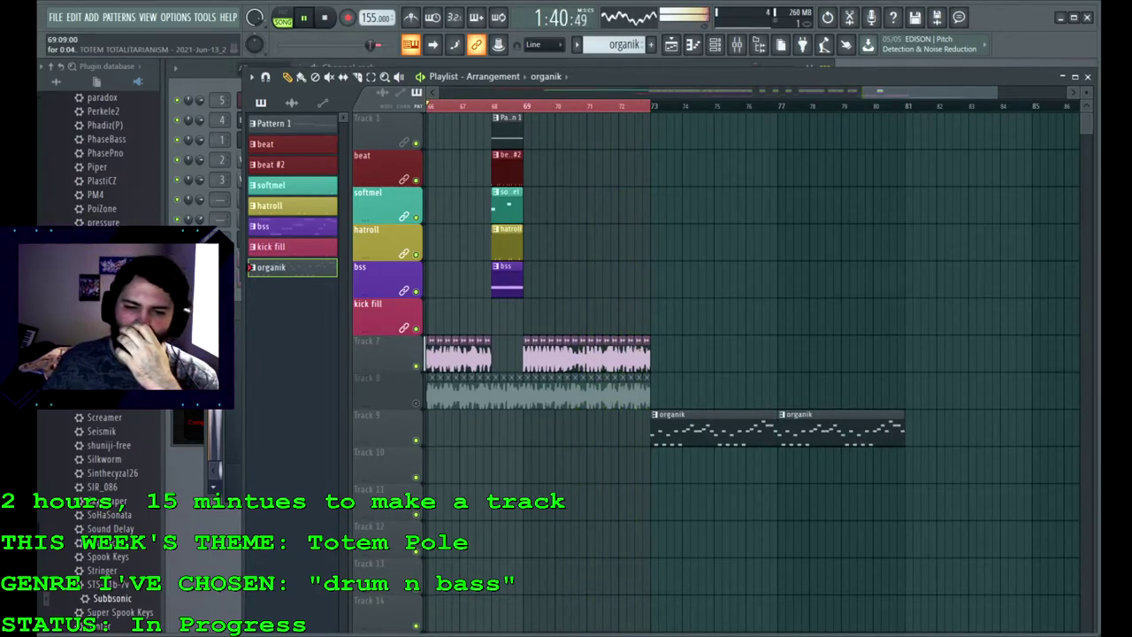
Step: Stop playback and fill bars 73 and 74 of Track 7 with quarter-bar slices of the TOTEM TOTALITARIANISM audio clip
click(539, 357)
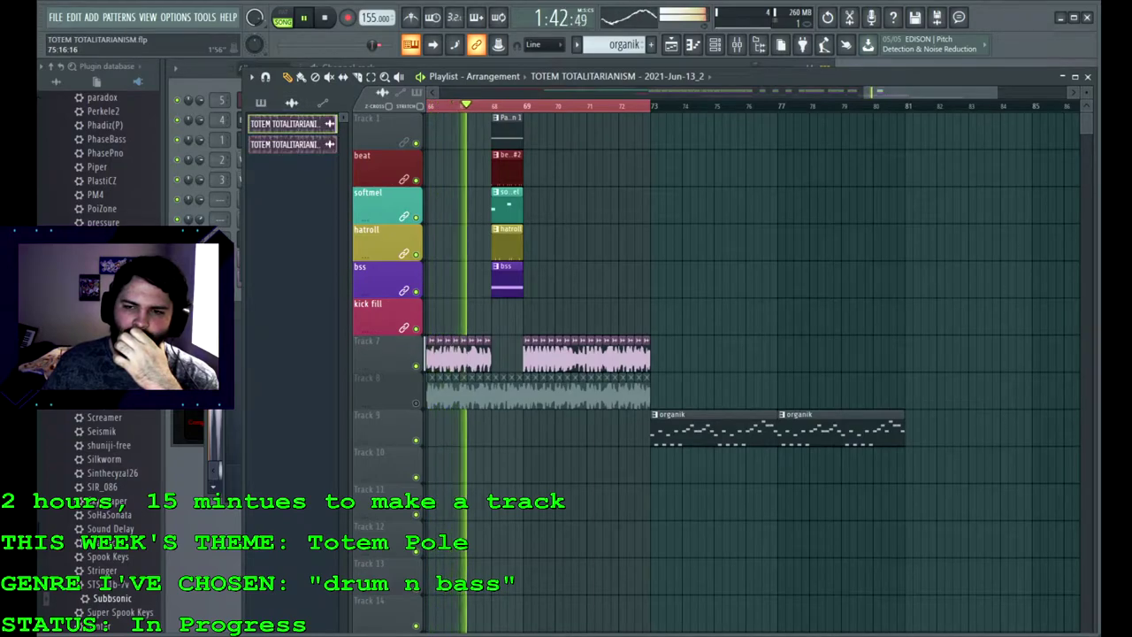
scroll(584, 358, left, 1)
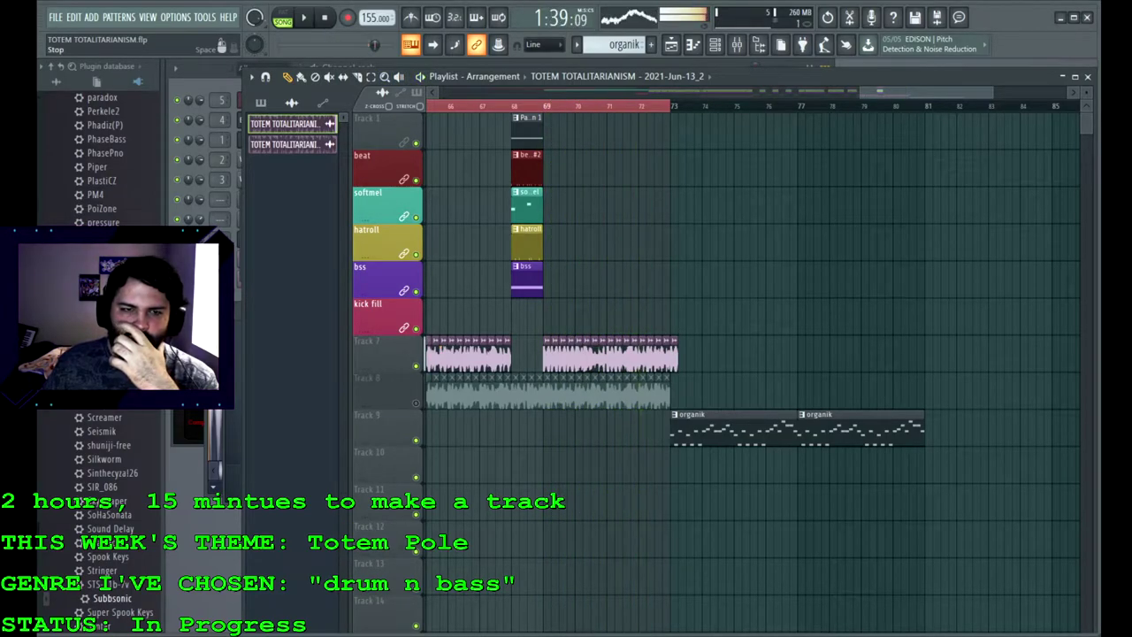
key(space)
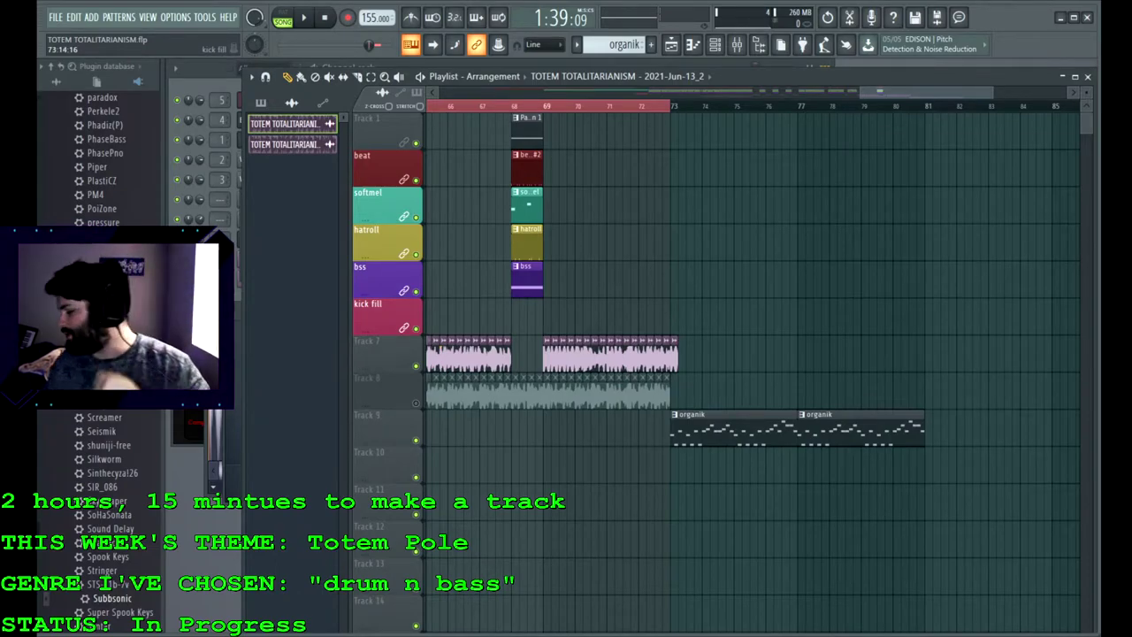
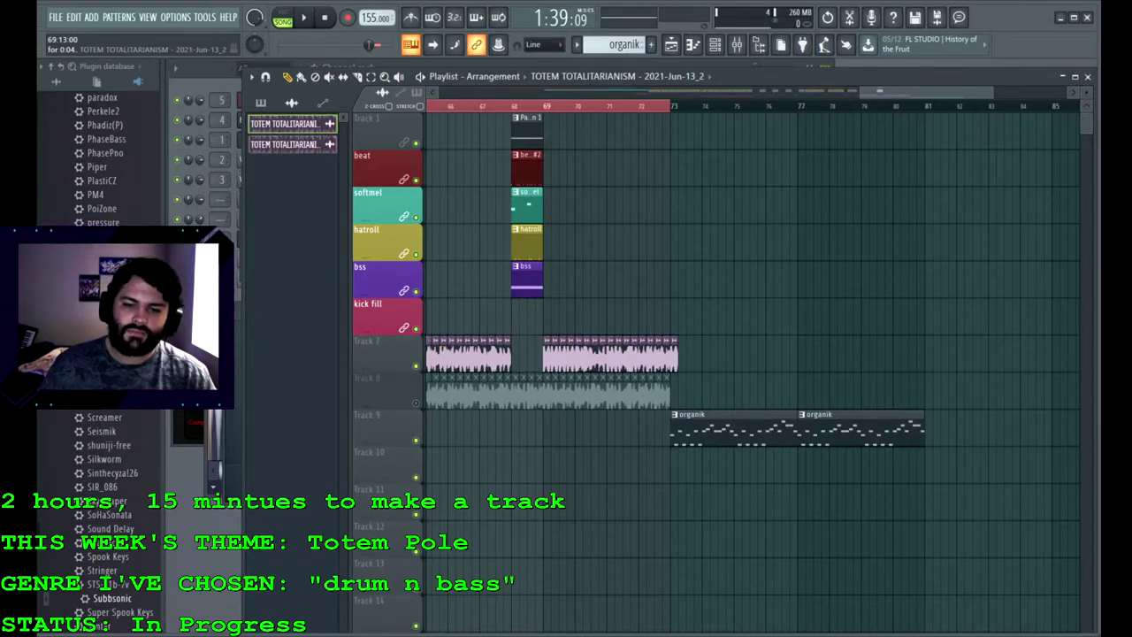
click(682, 358)
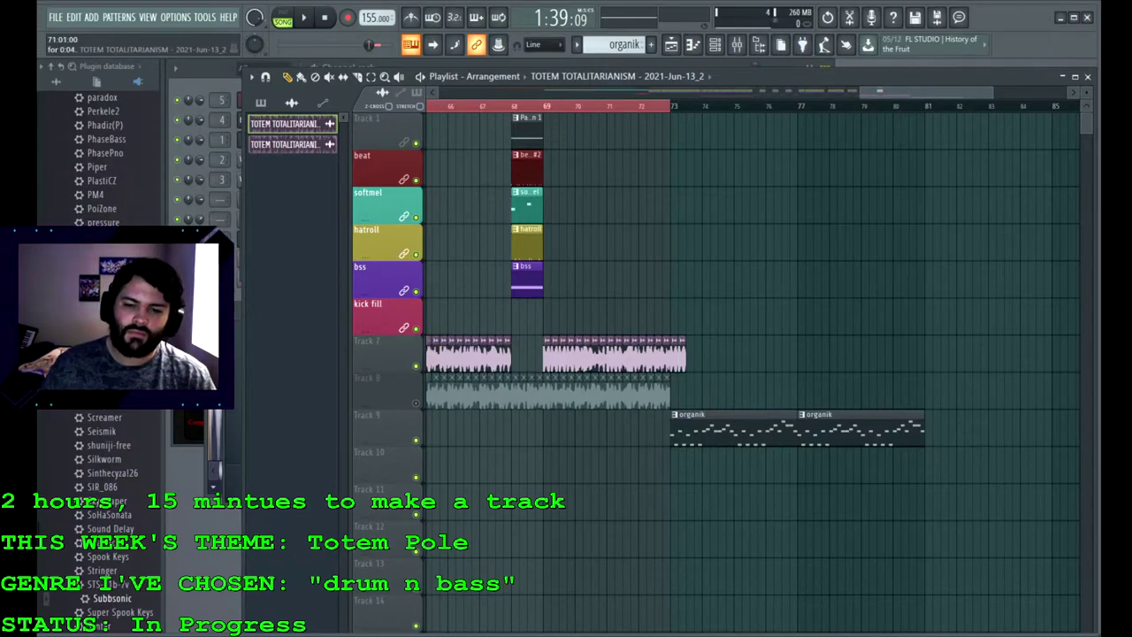
drag(686, 354, 694, 354)
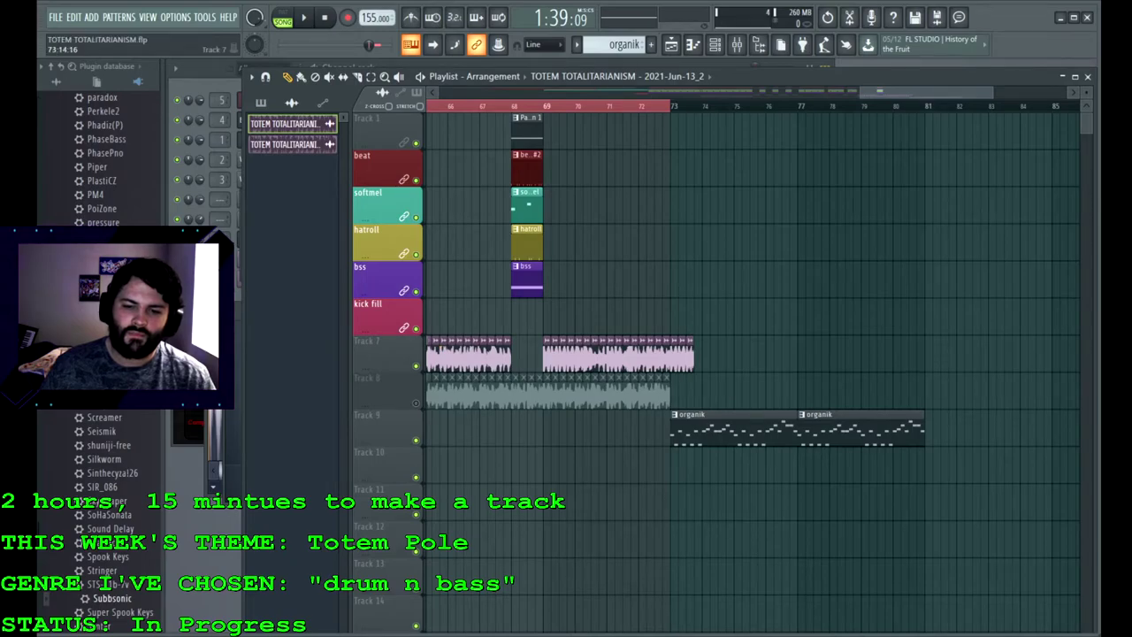
drag(694, 353, 717, 353)
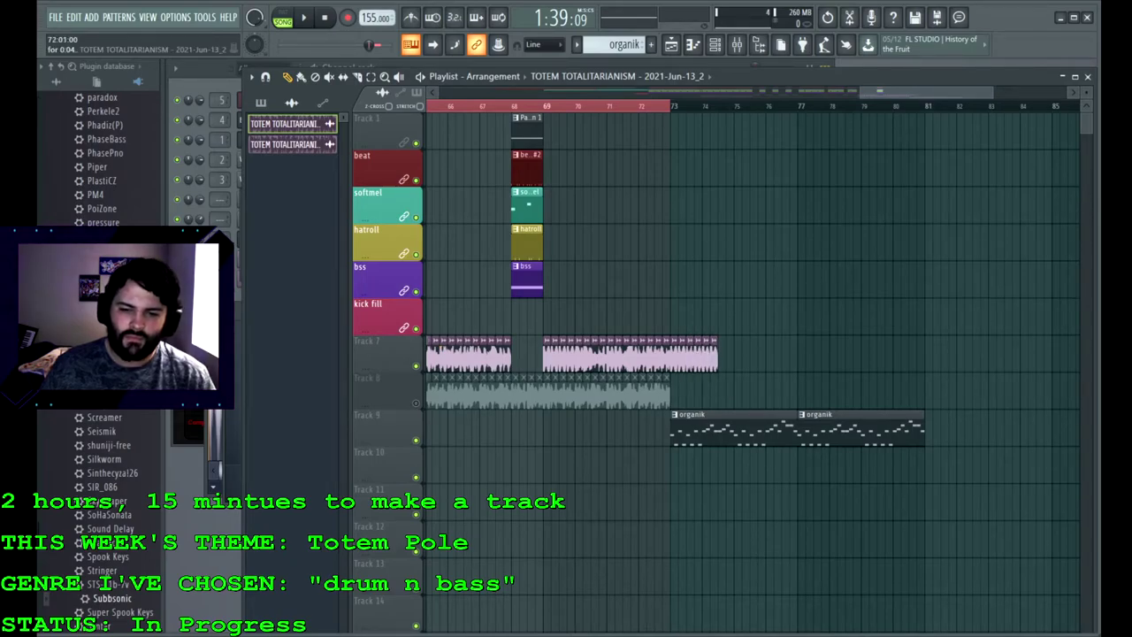
drag(717, 353, 725, 354)
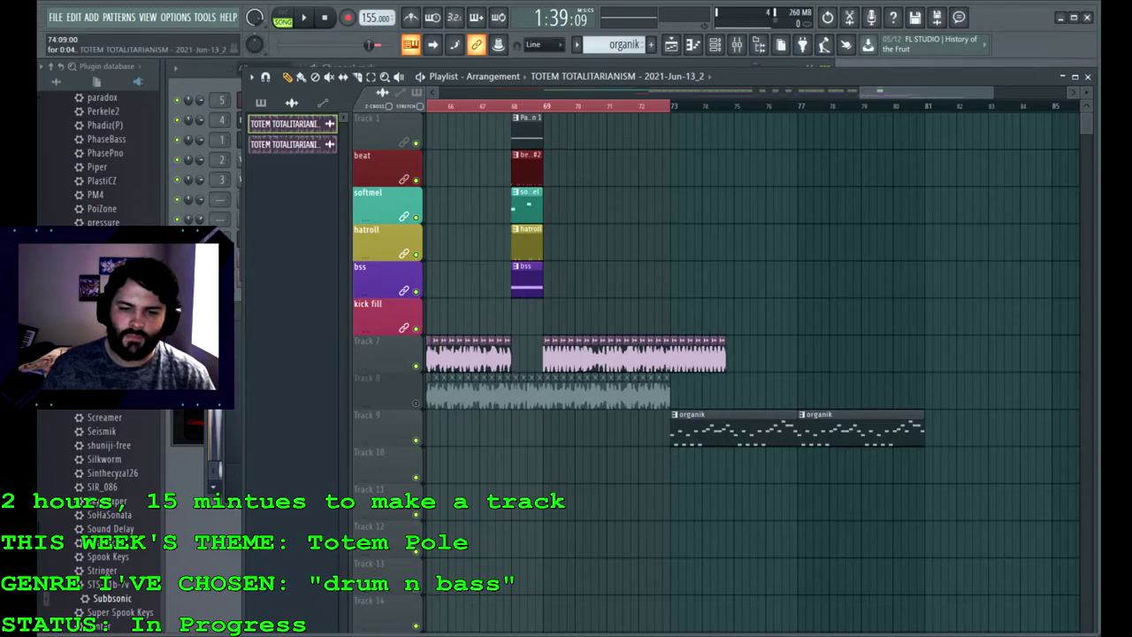
drag(725, 354, 733, 354)
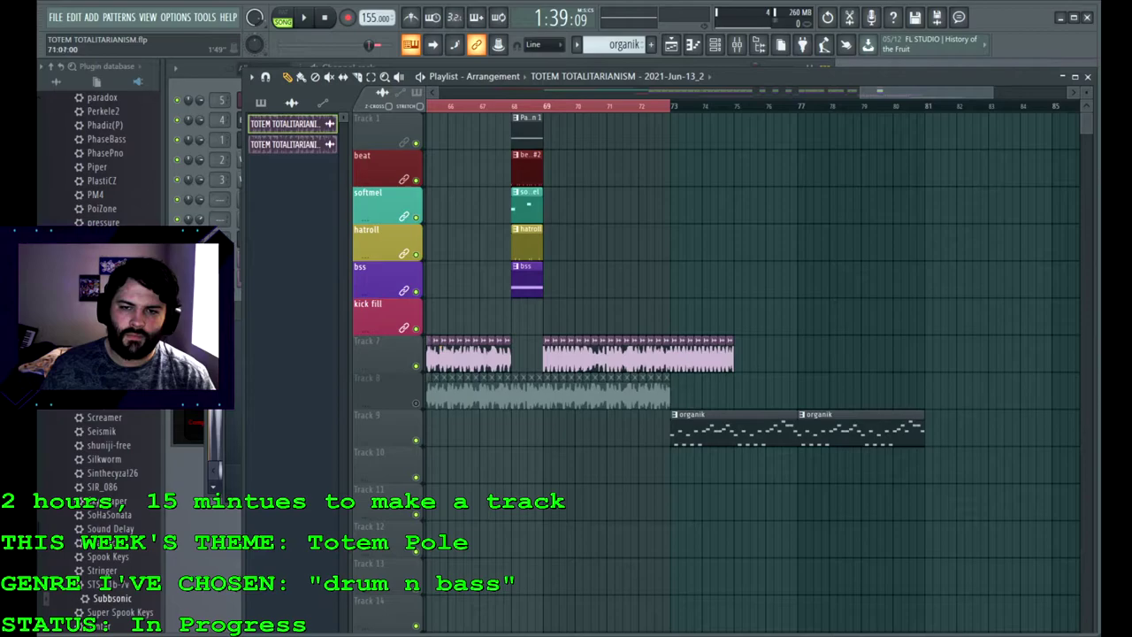
Step: Select bars 73 through 80 on the playlist timeline and play the start of that section
click(371, 77)
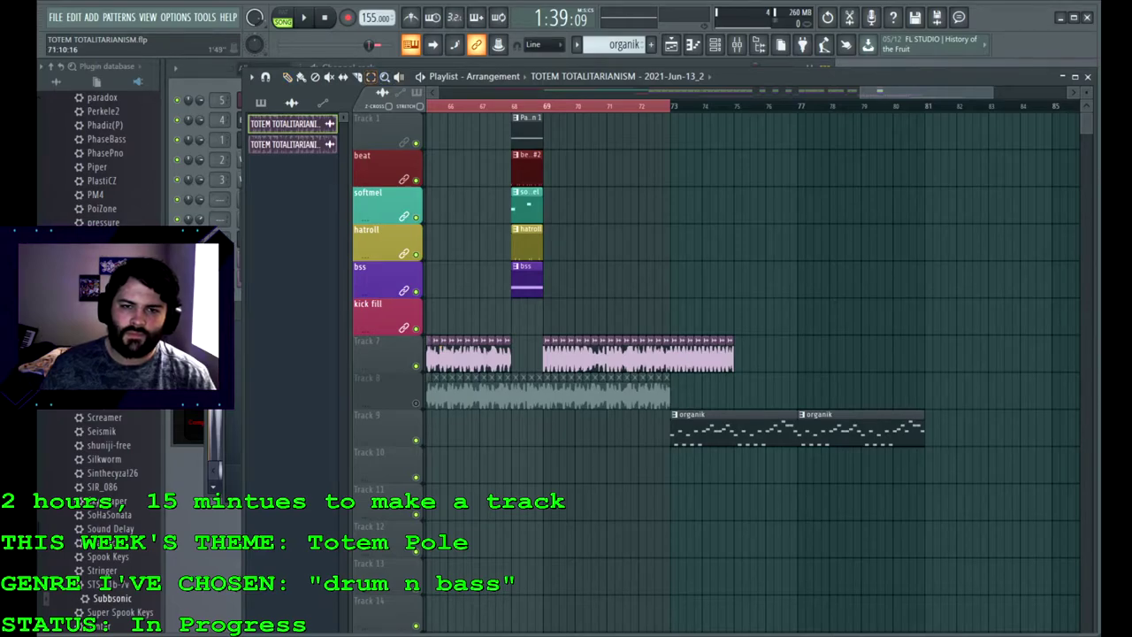
click(636, 129)
drag(670, 106, 926, 106)
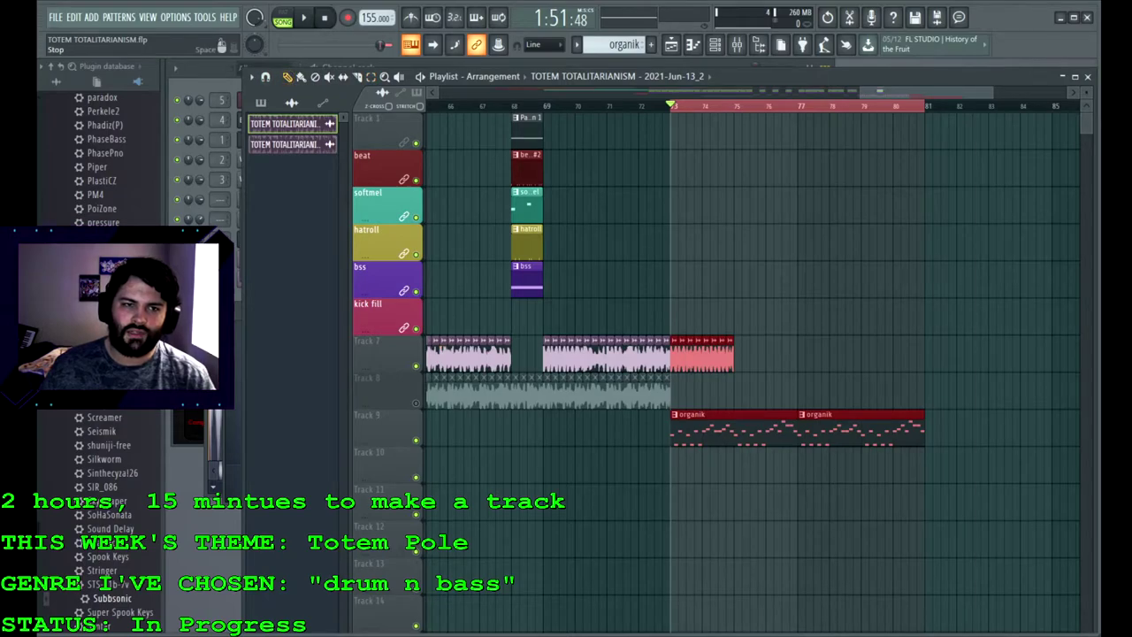
click(304, 18)
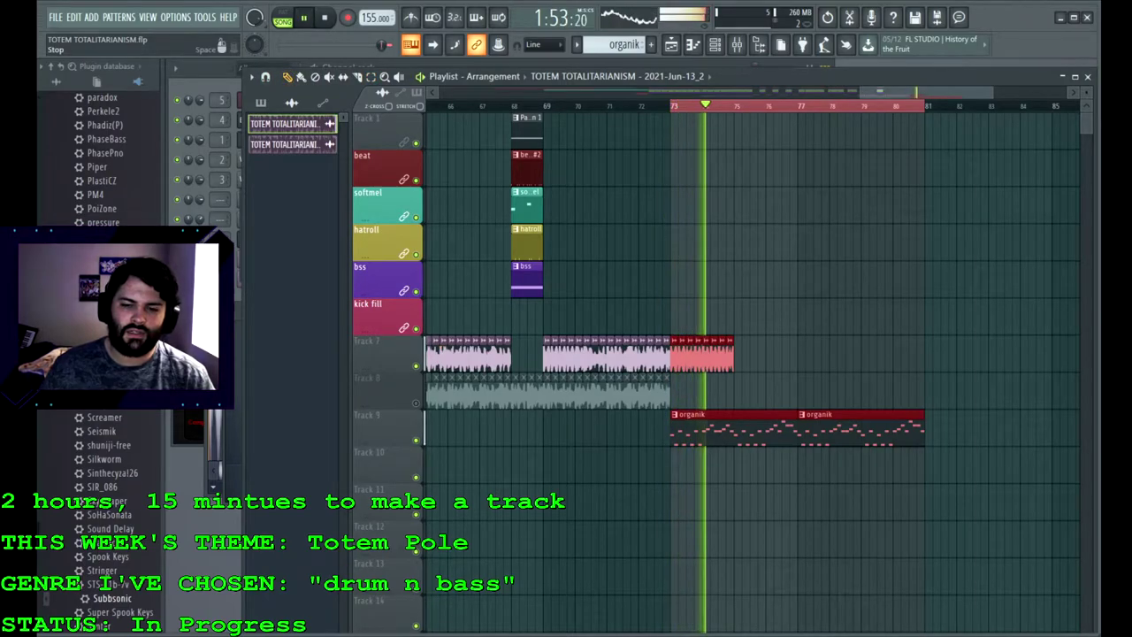
key(space)
Step: Stop playback and clear the audio slices from bars 73 and 74 of Track 7
drag(732, 355, 669, 354)
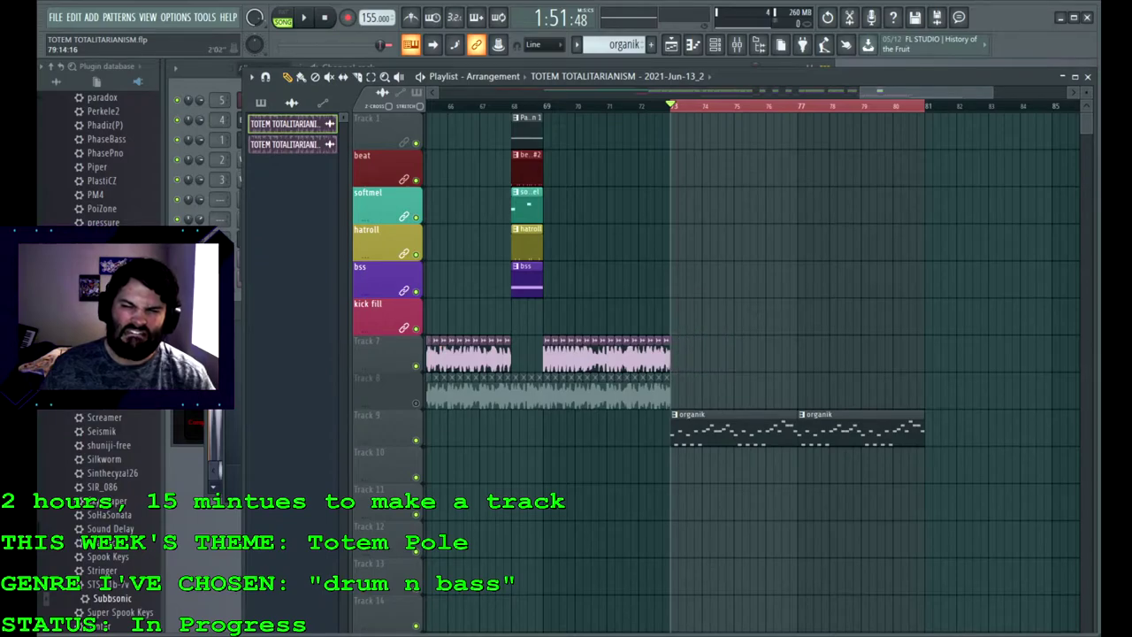
drag(891, 92, 880, 92)
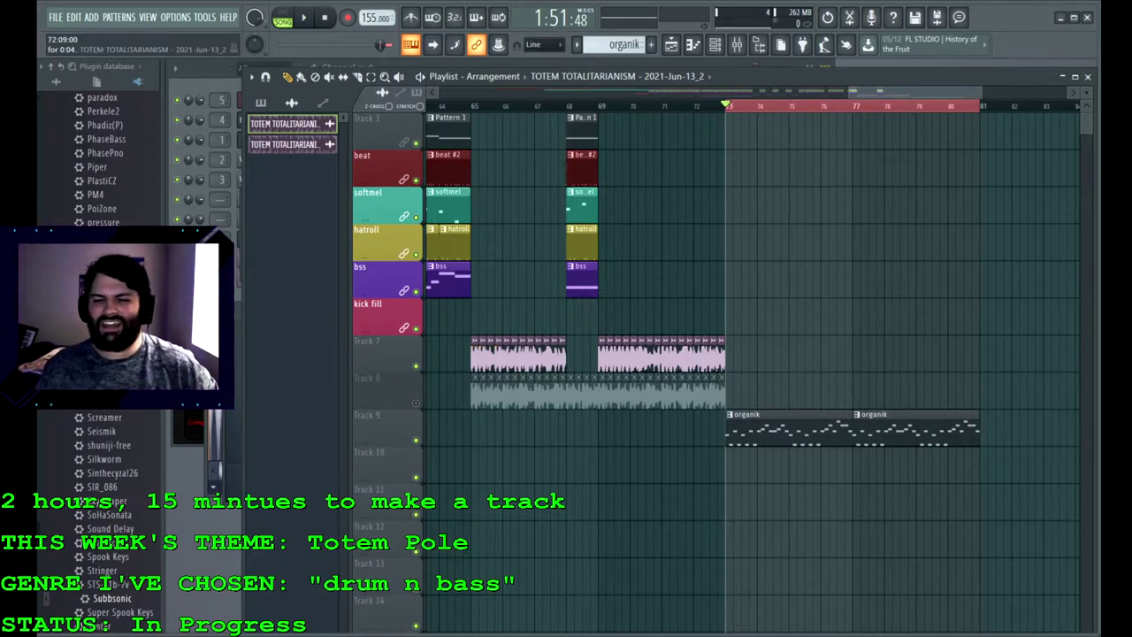
drag(723, 358, 739, 358)
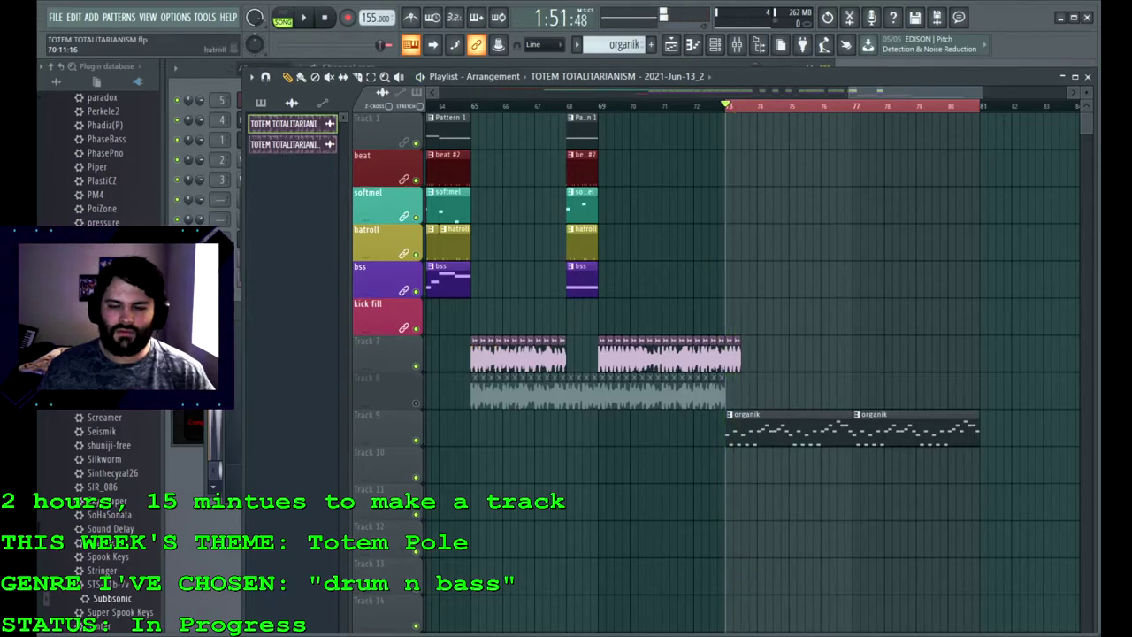
drag(739, 357, 725, 357)
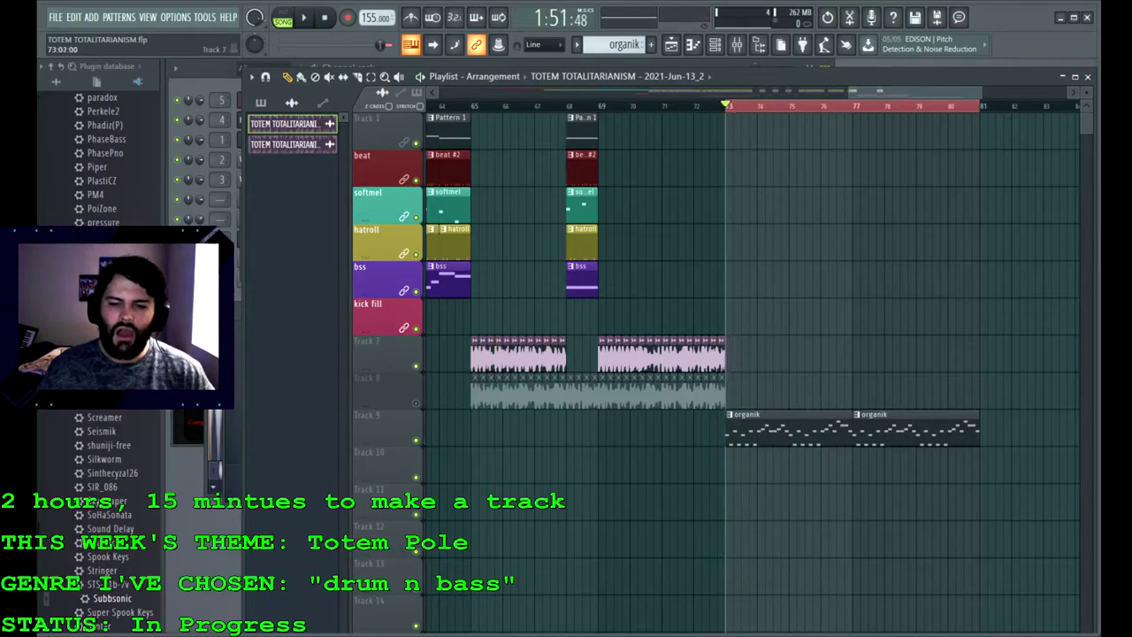
Step: Fill bar 73 of Track 7 with four quarter-bar slices copied from the existing TOTEM TOTALITARIANISM audio clips
click(714, 394)
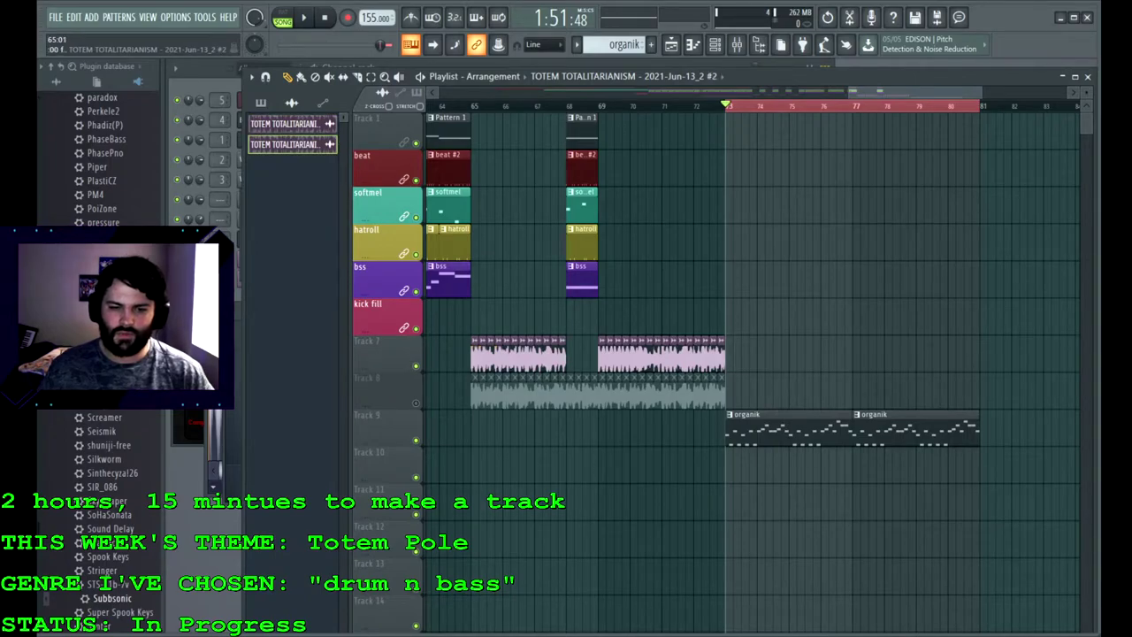
click(735, 357)
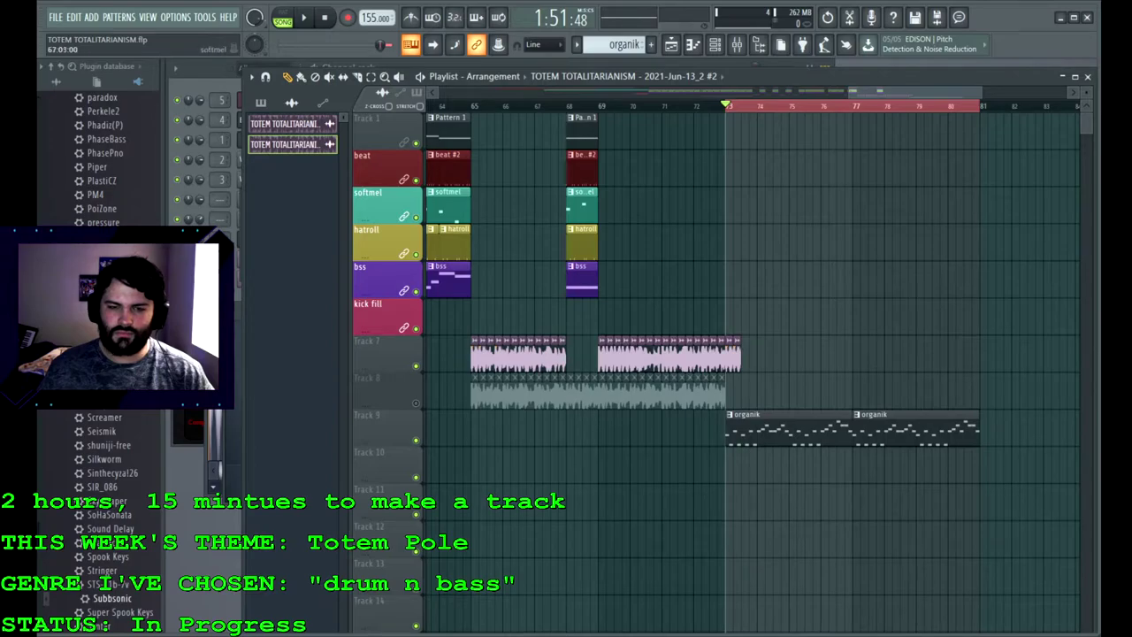
key(space)
key(space)
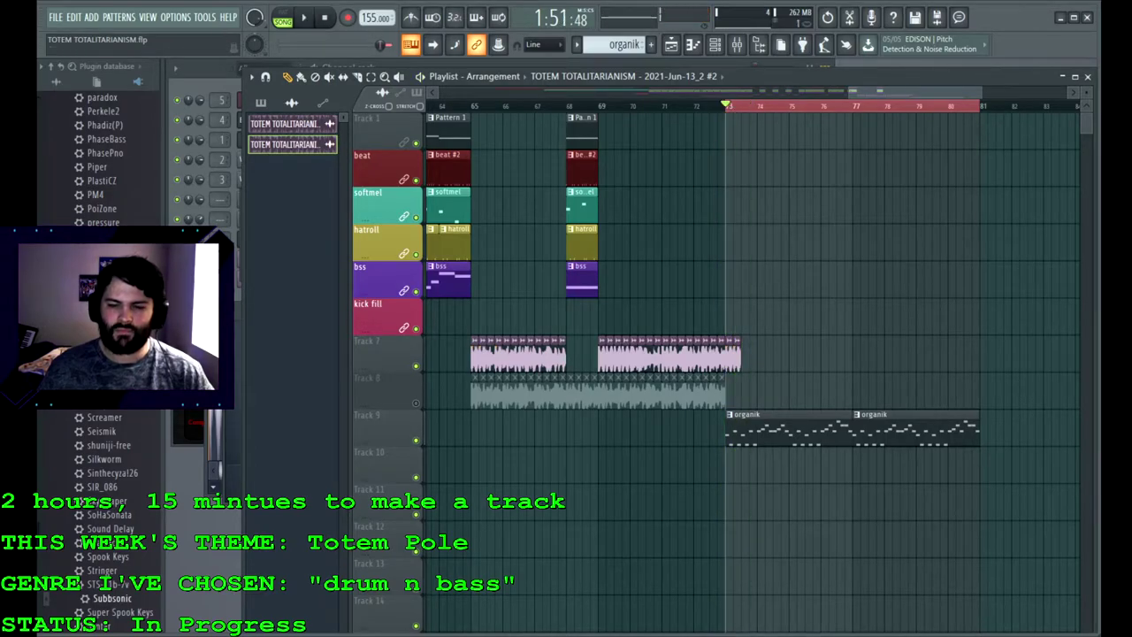
click(490, 357)
click(739, 357)
drag(739, 357, 747, 357)
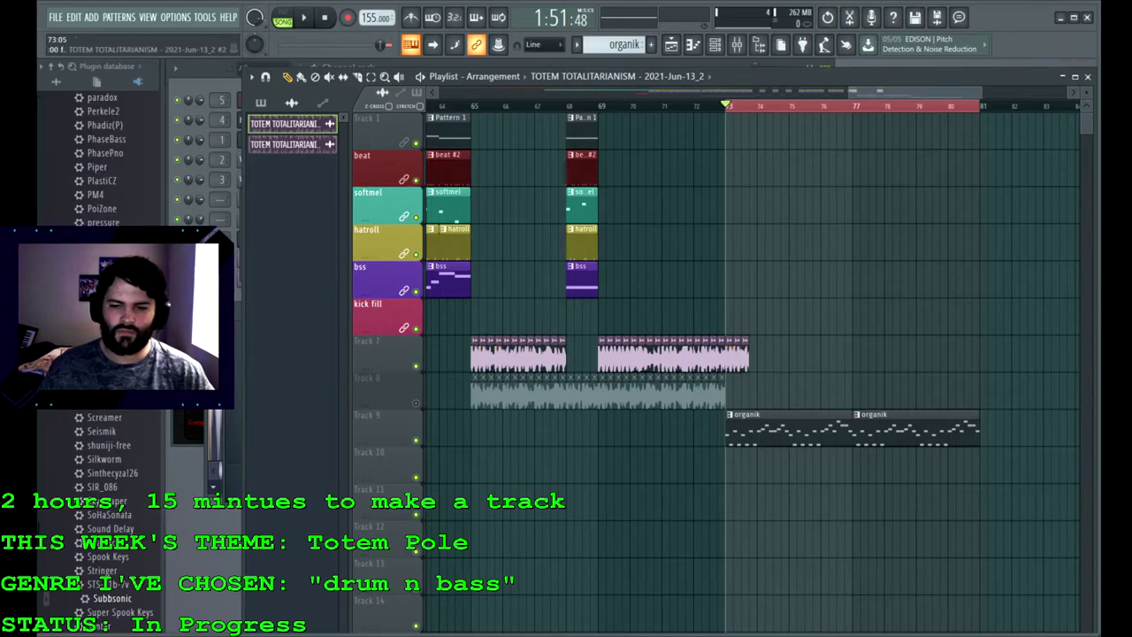
click(737, 357)
click(752, 357)
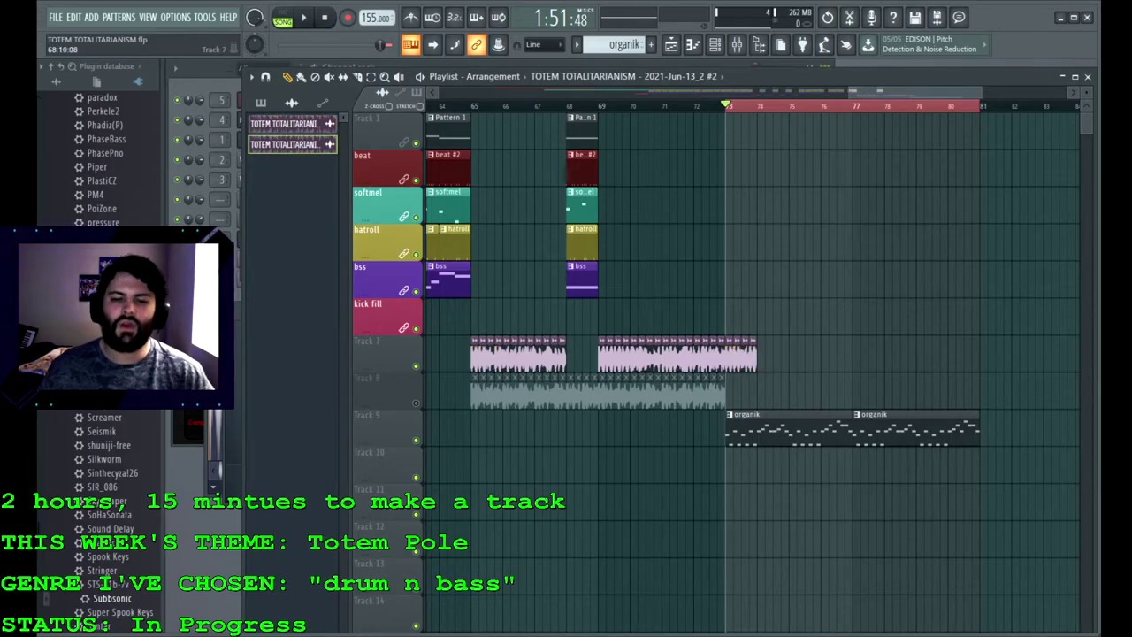
Step: Play the section from bar 73 several times to audition the Track 7 slices against the organik lead
key(space)
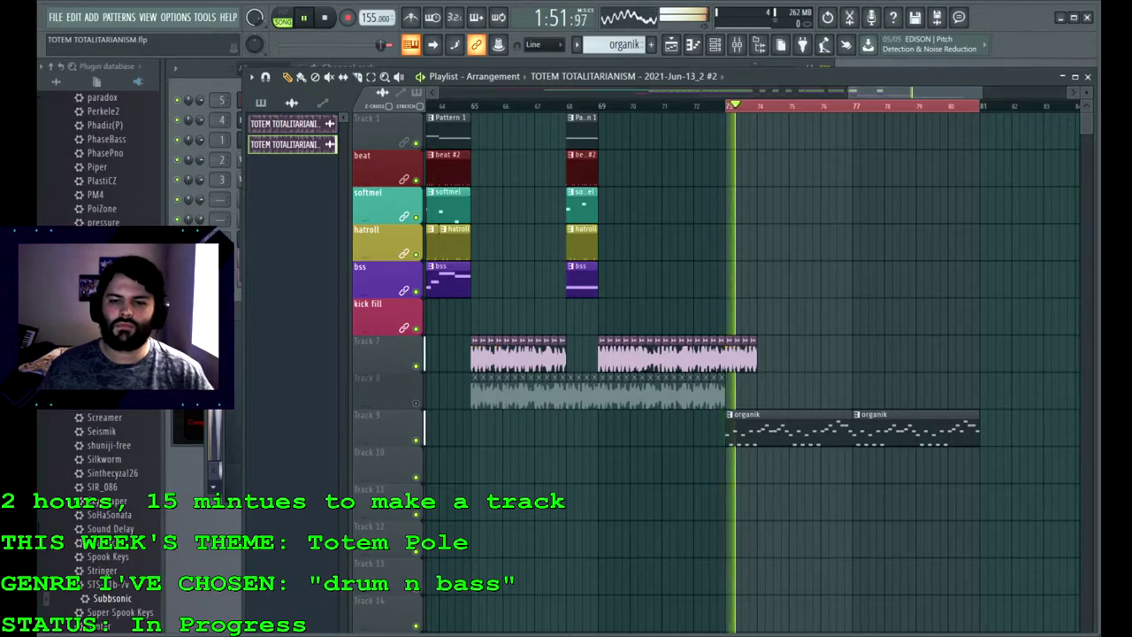
key(space)
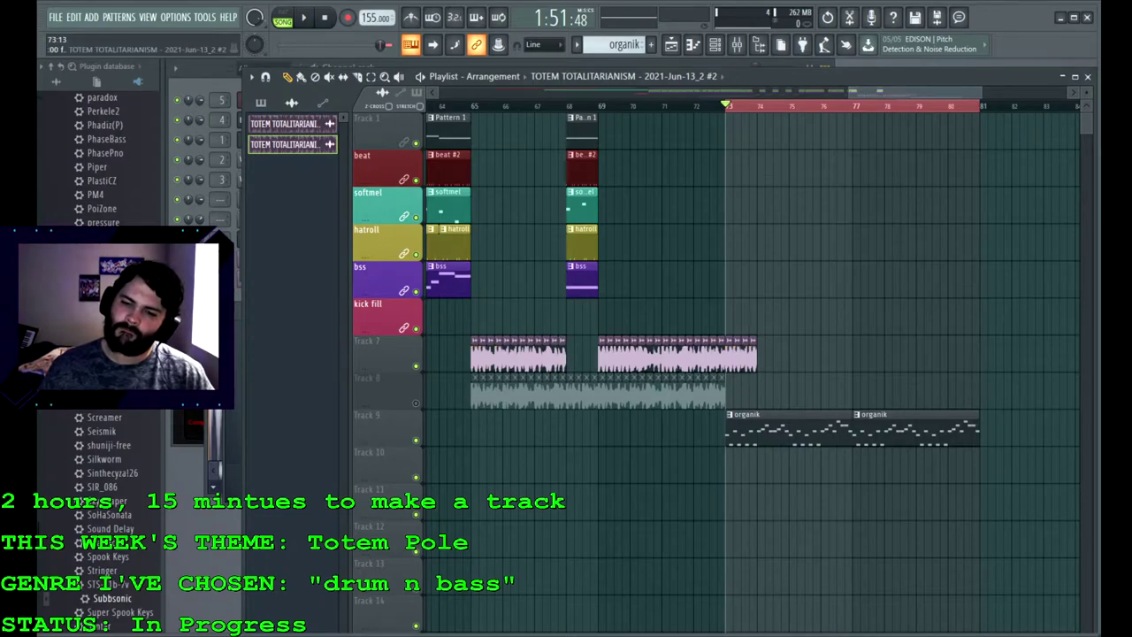
key(space)
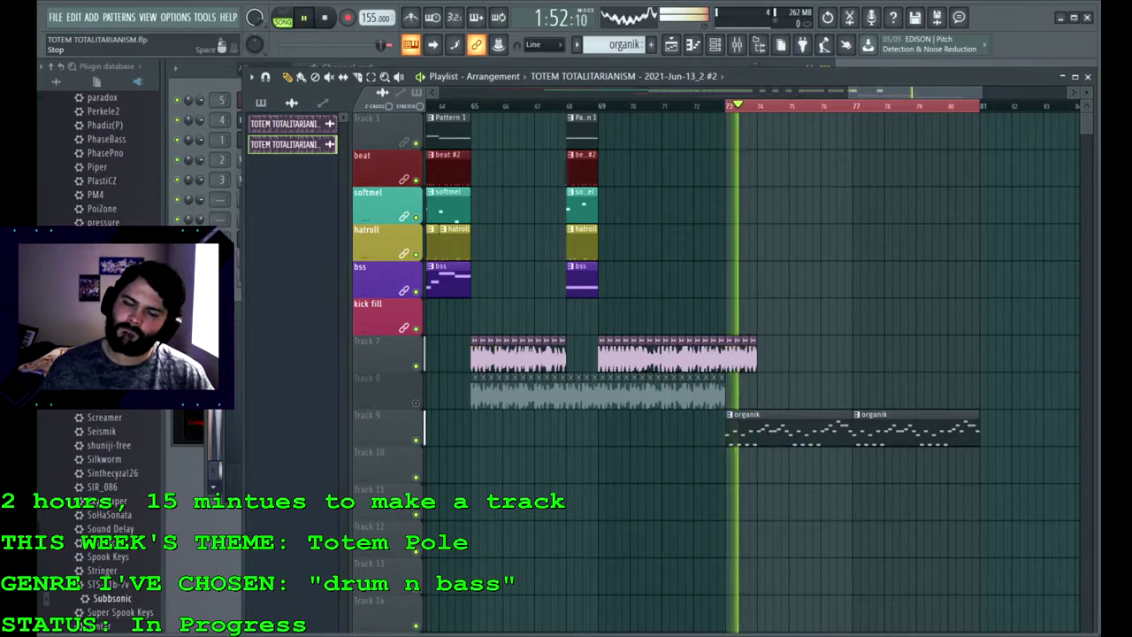
key(space)
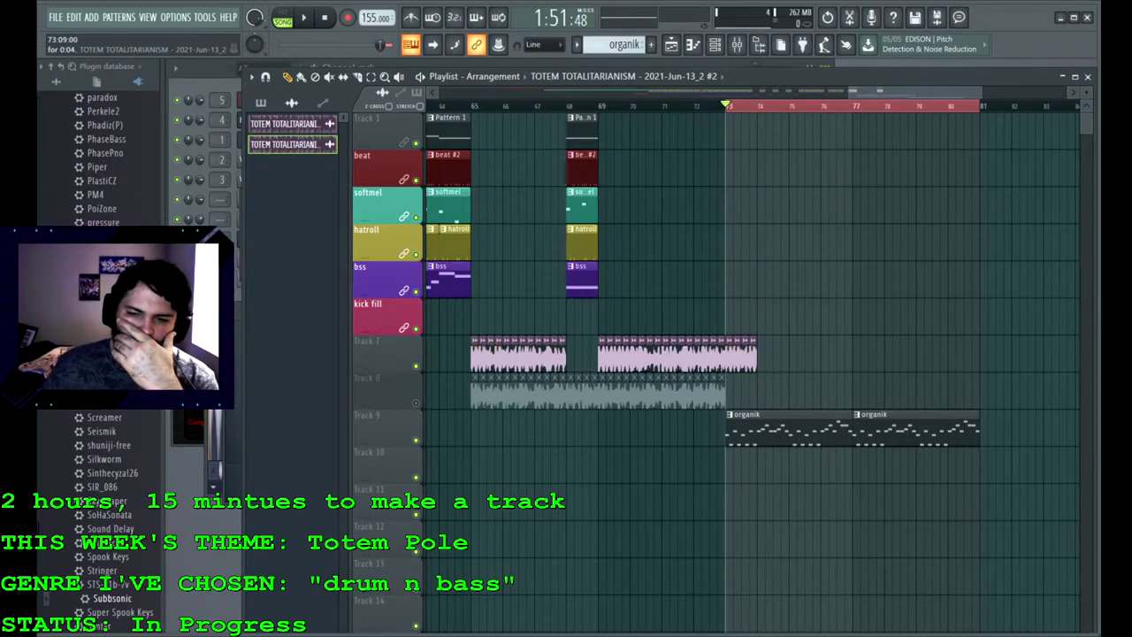
click(518, 358)
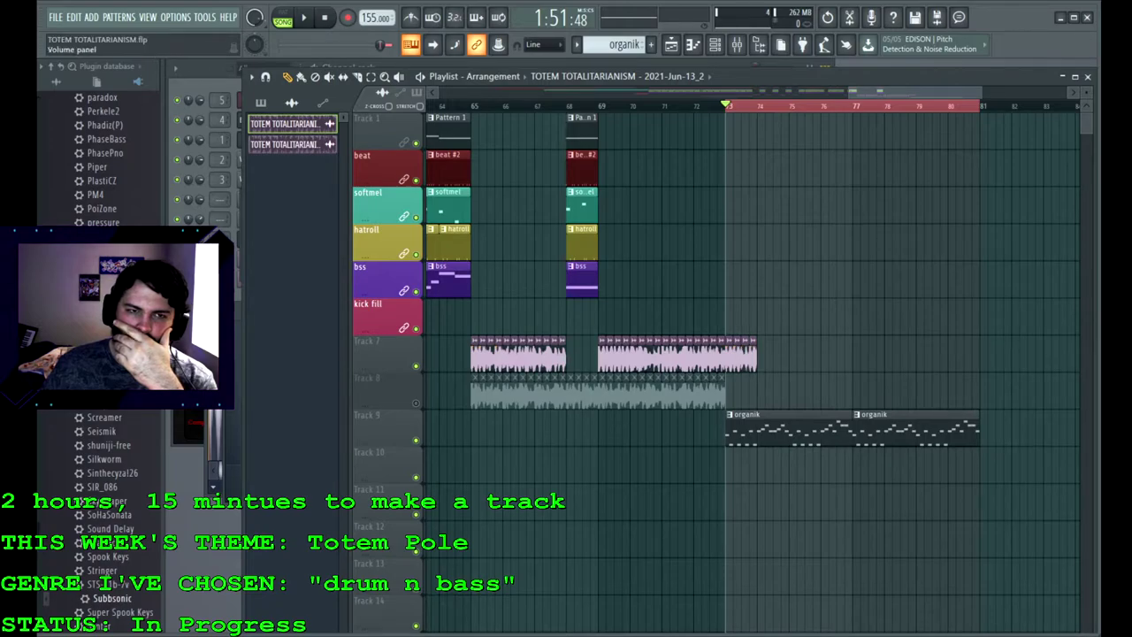
key(space)
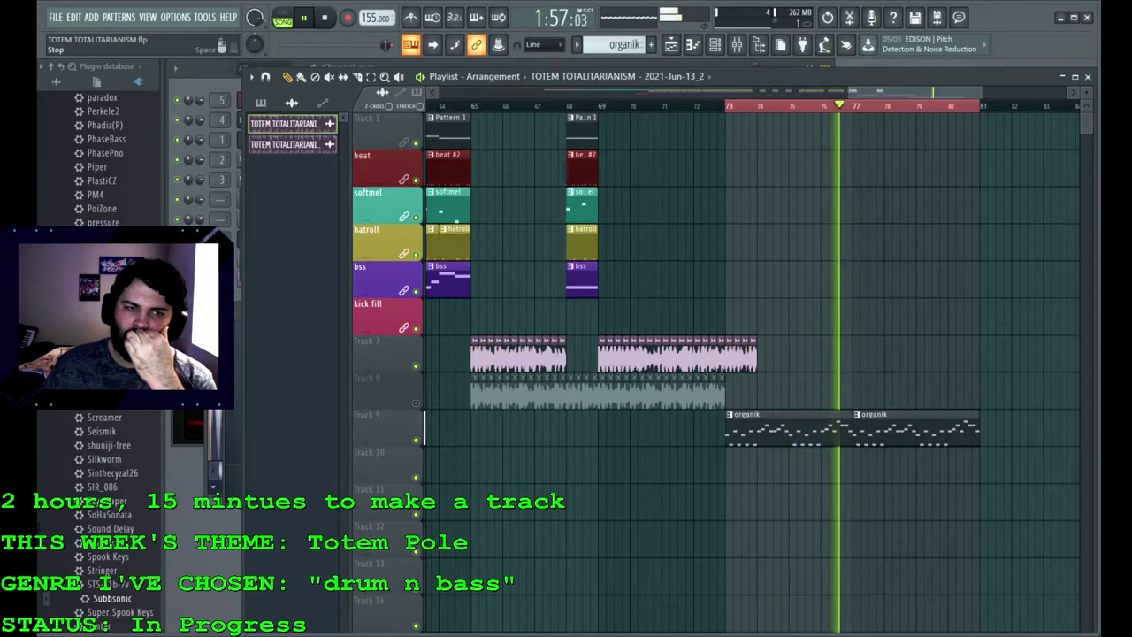
key(space)
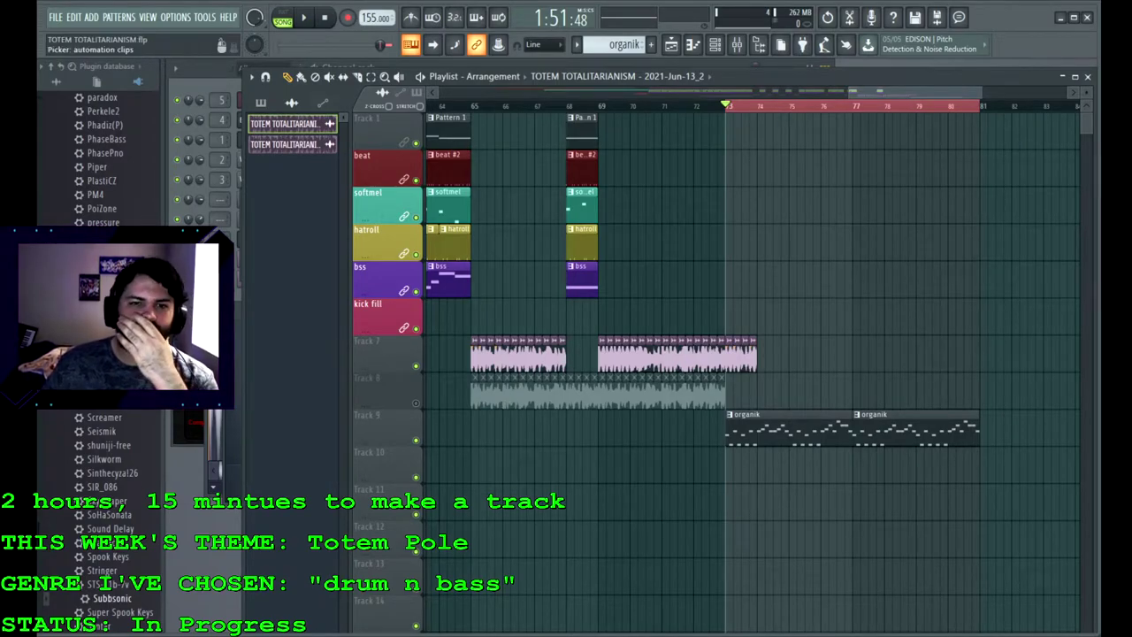
key(space)
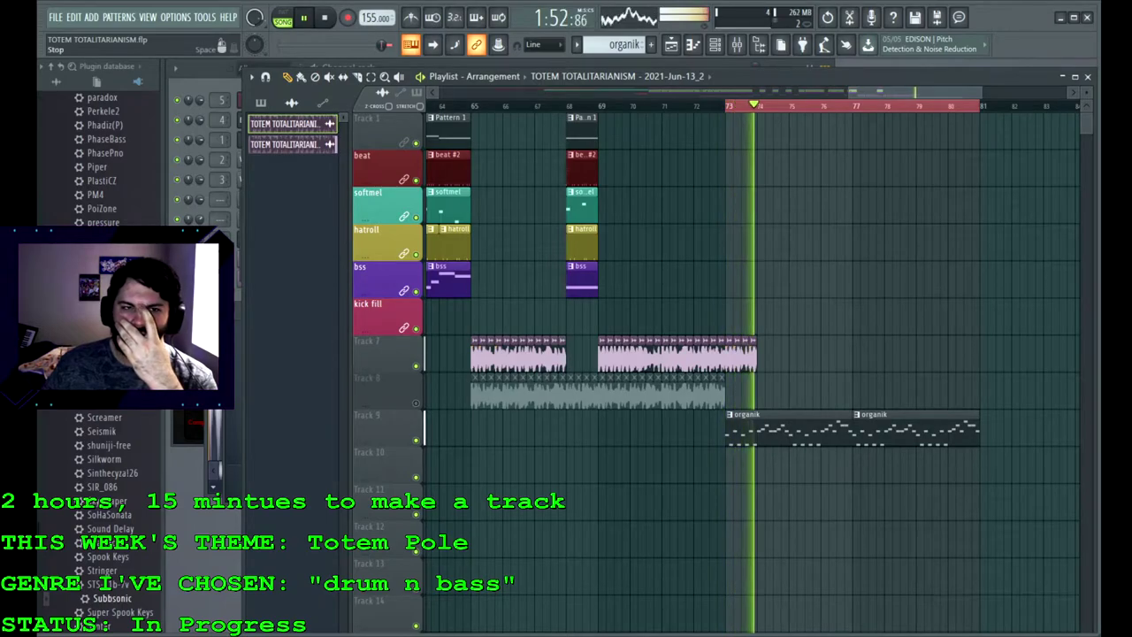
key(space)
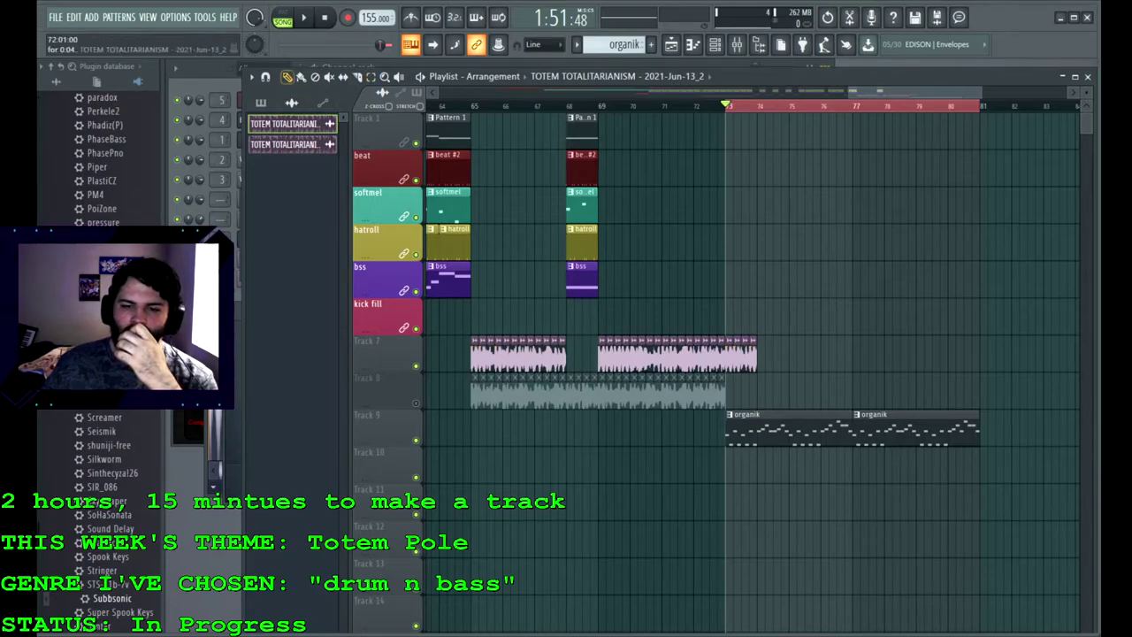
Step: Fill bar 74 of Track 7 with four more quarter-bar slices of the TOTEM TOTALITARIANISM audio clips
scroll(811, 355, up, 5)
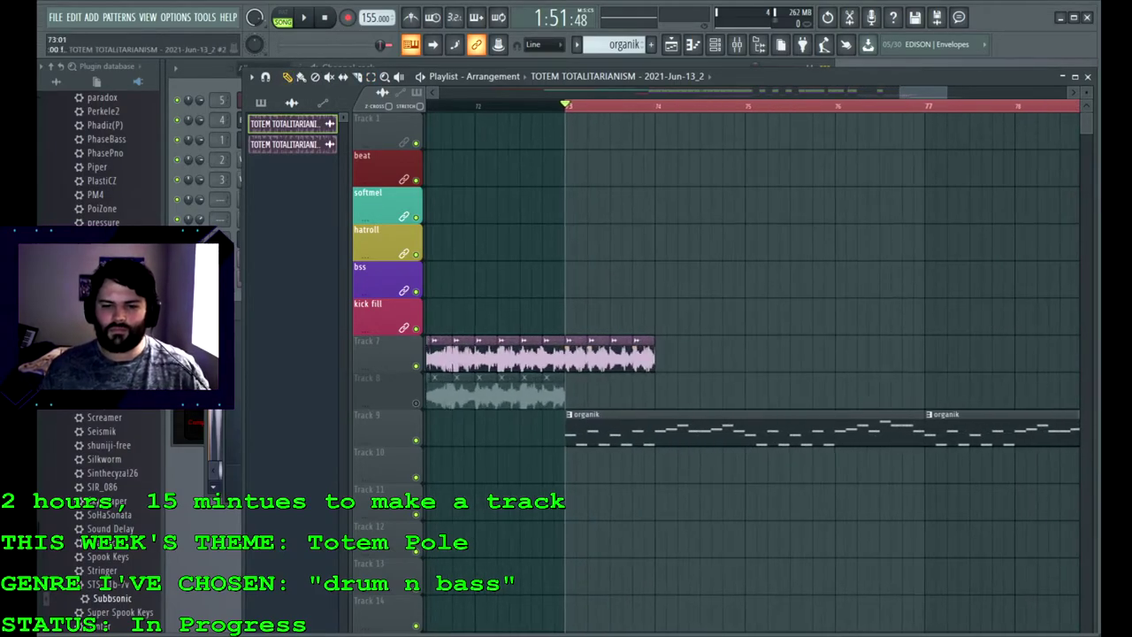
click(647, 355)
click(660, 355)
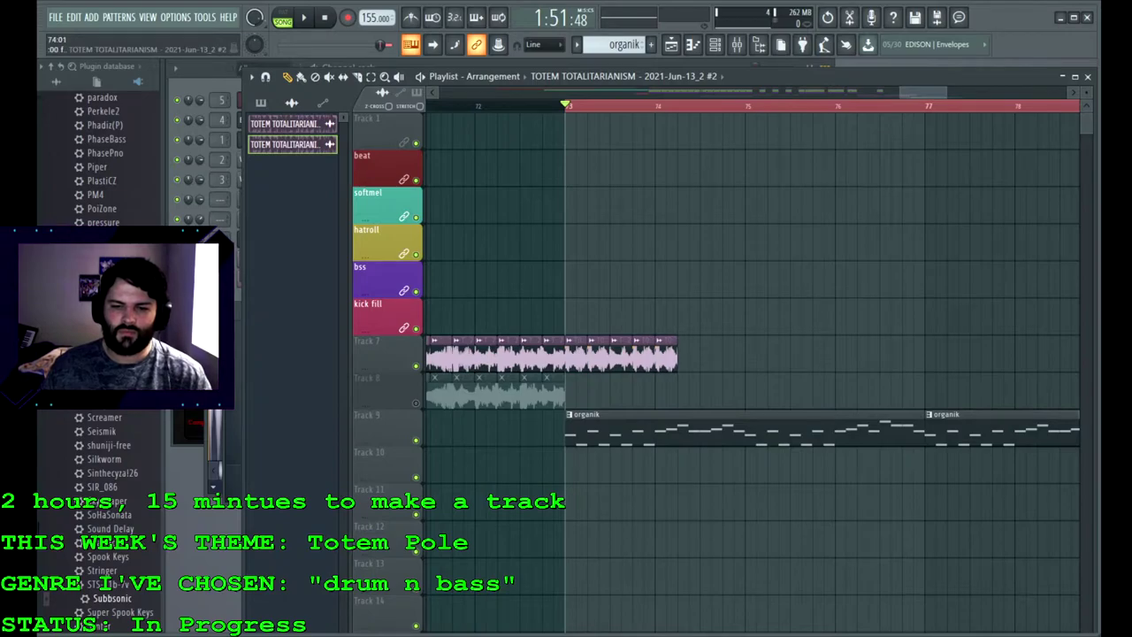
click(684, 355)
click(622, 357)
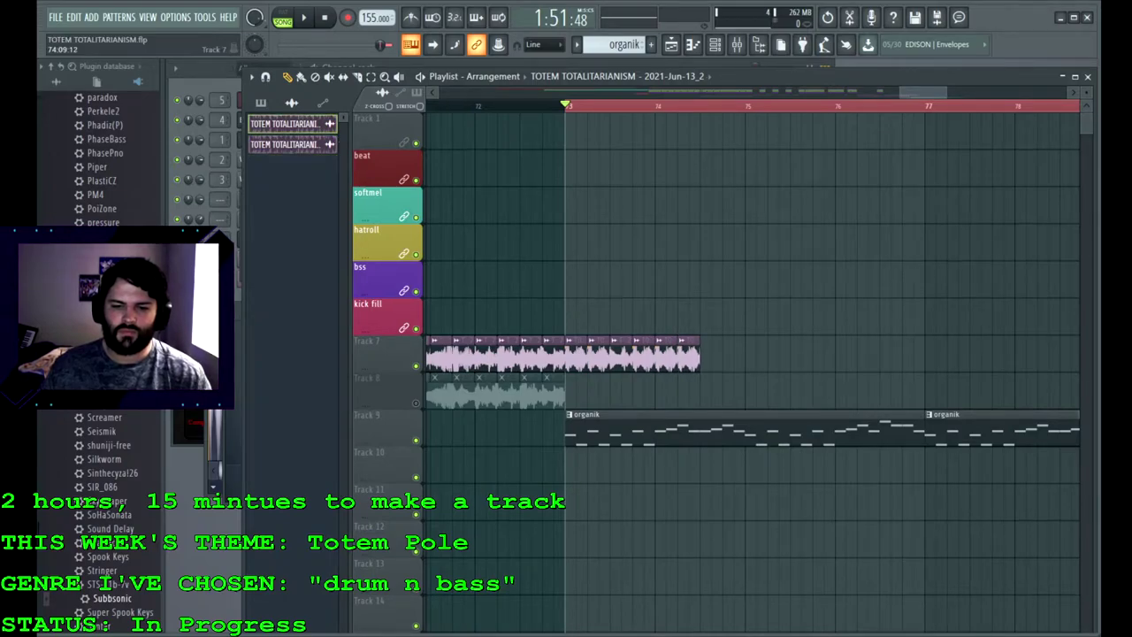
drag(700, 354, 745, 354)
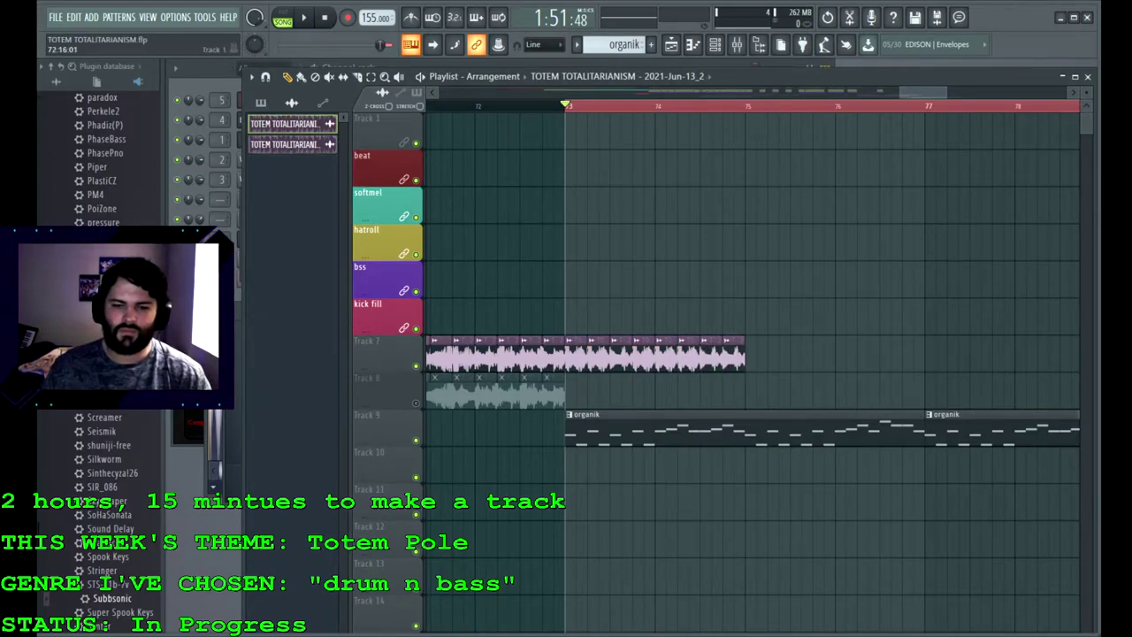
Step: Replace the last quarter-bar slice of bar 74 with two eighth-bar slices and play the section from bar 73
key(space)
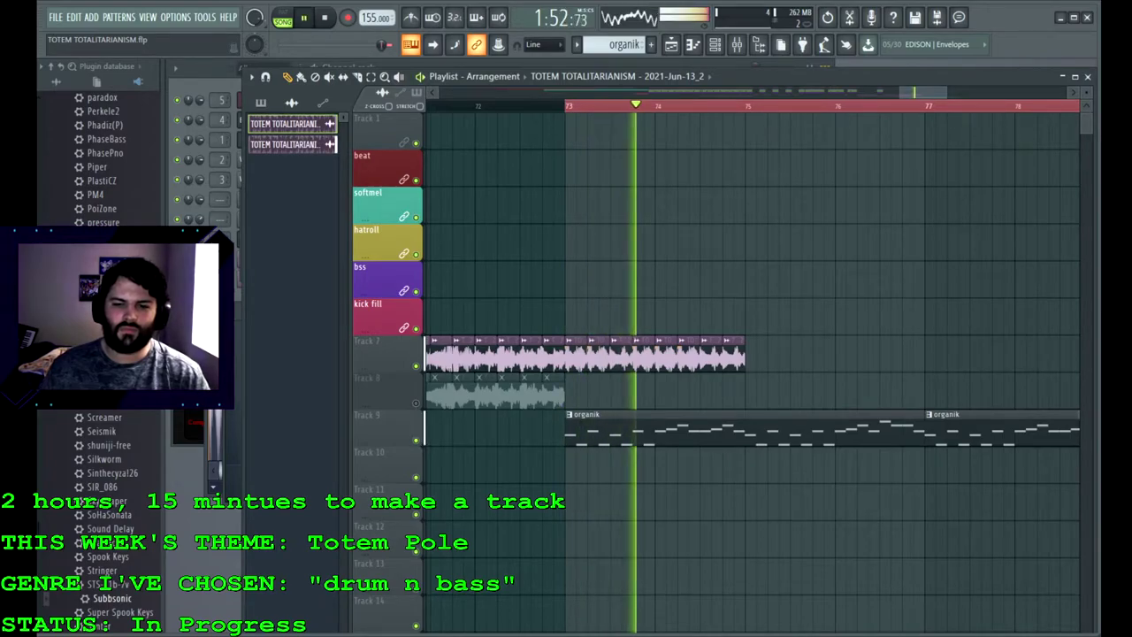
key(space)
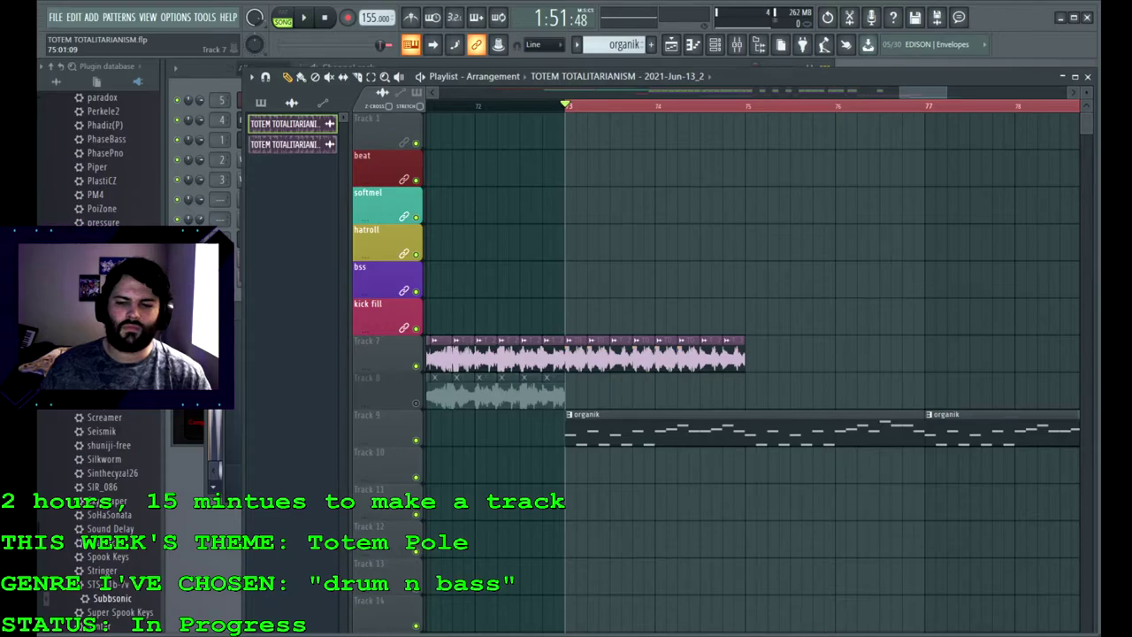
drag(743, 357, 733, 357)
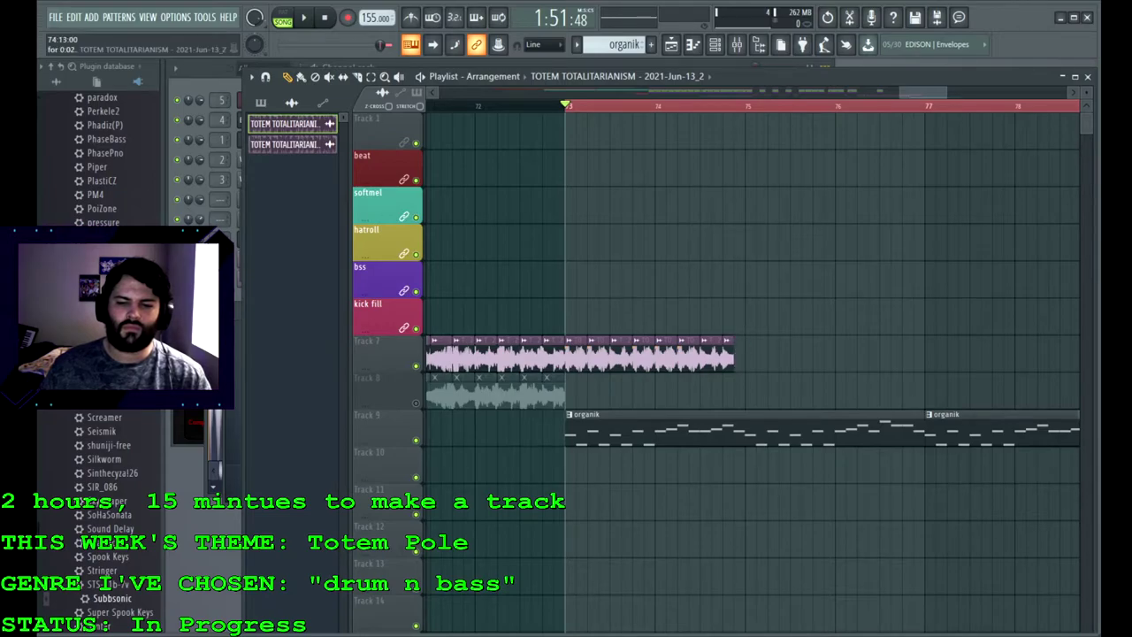
click(739, 358)
click(304, 18)
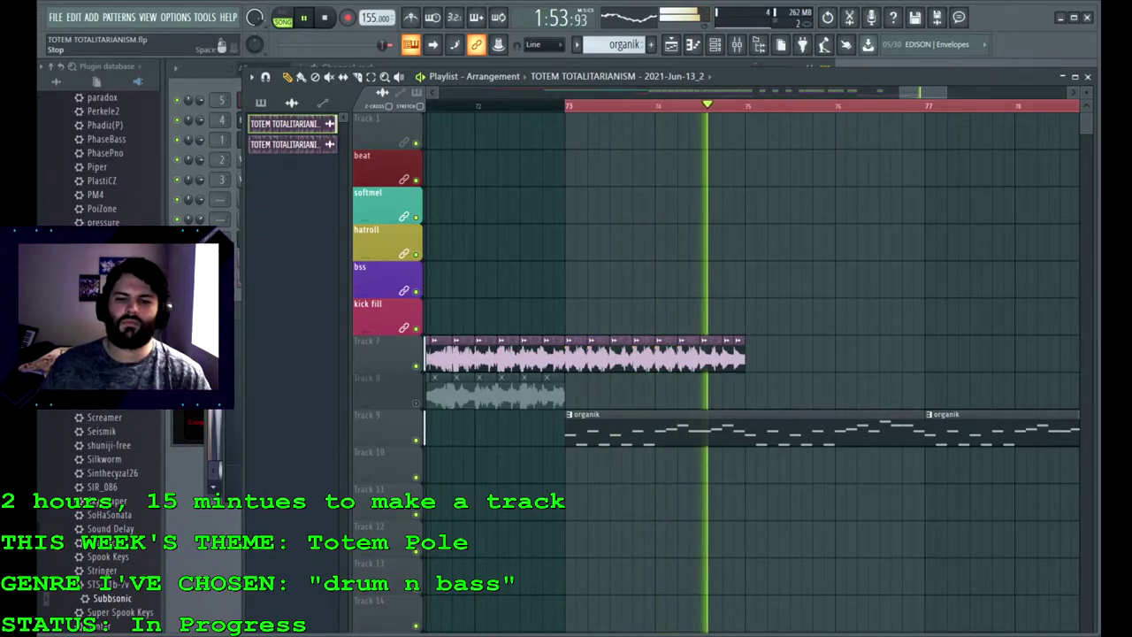
click(325, 17)
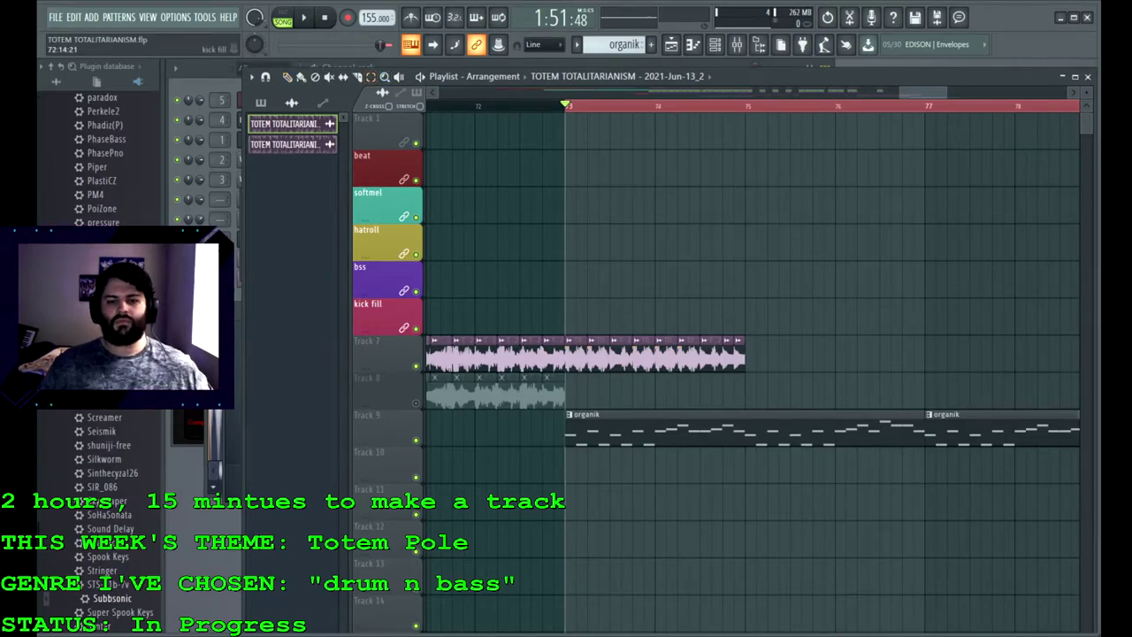
Step: Duplicate the Track 7 slices of bars 73 and 74 into bars 75 and 76 and play the section
drag(568, 299, 783, 406)
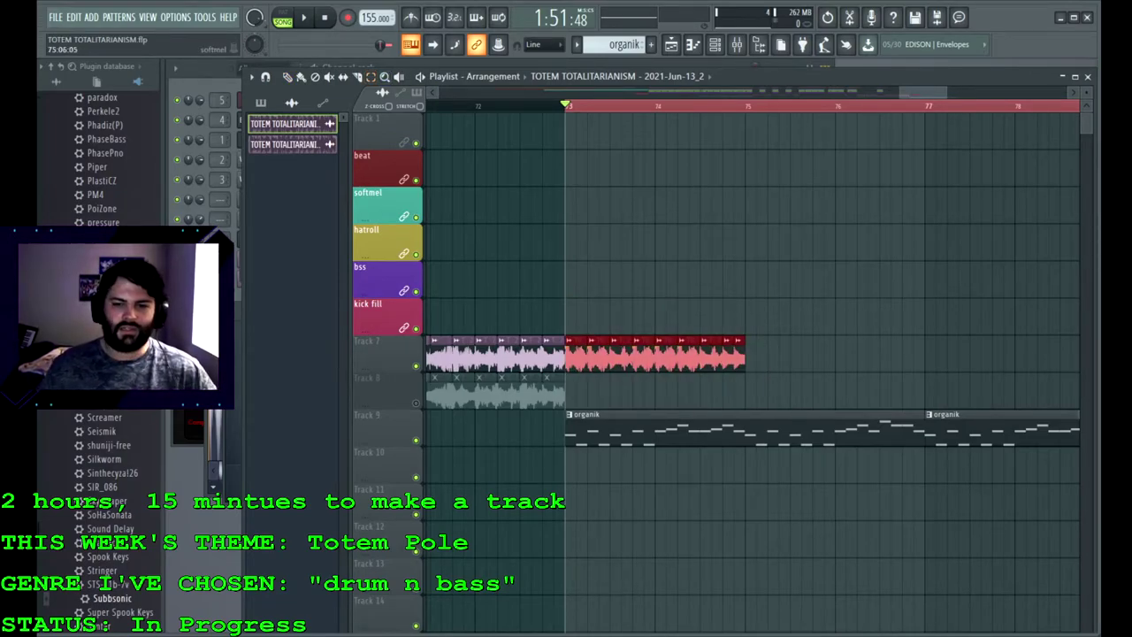
drag(922, 92, 946, 92)
key(ctrl+b)
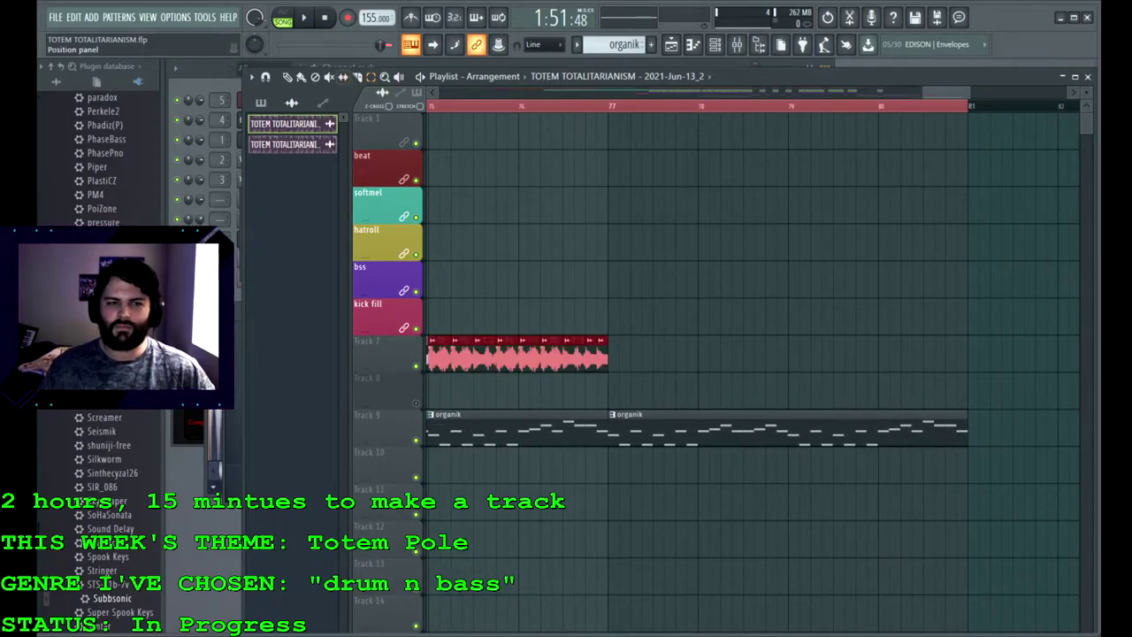
key(space)
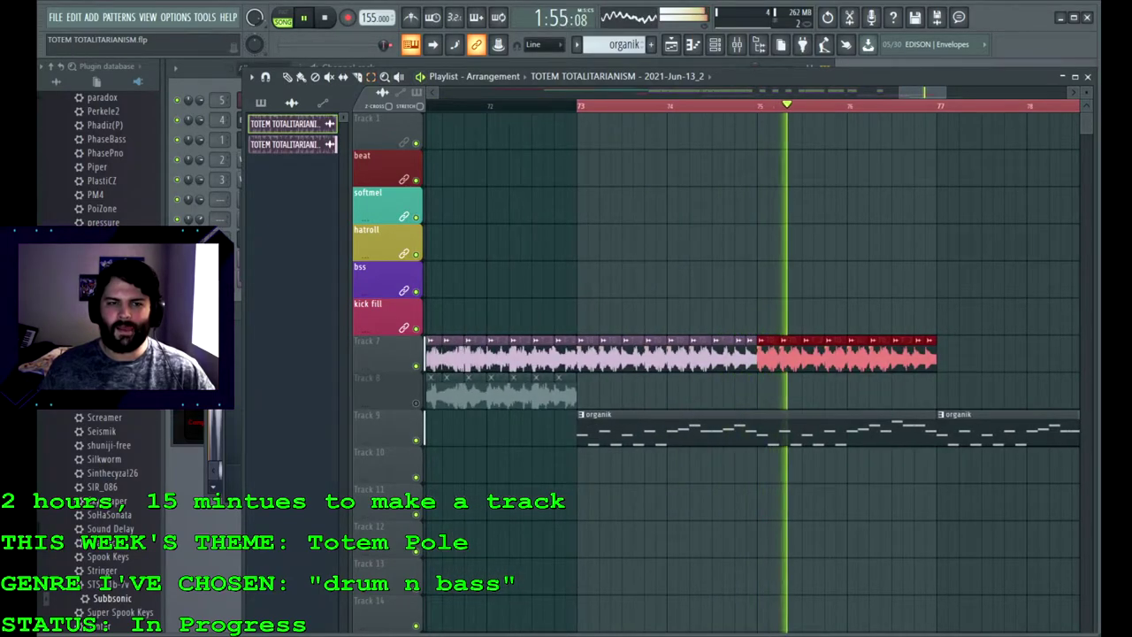
key(space)
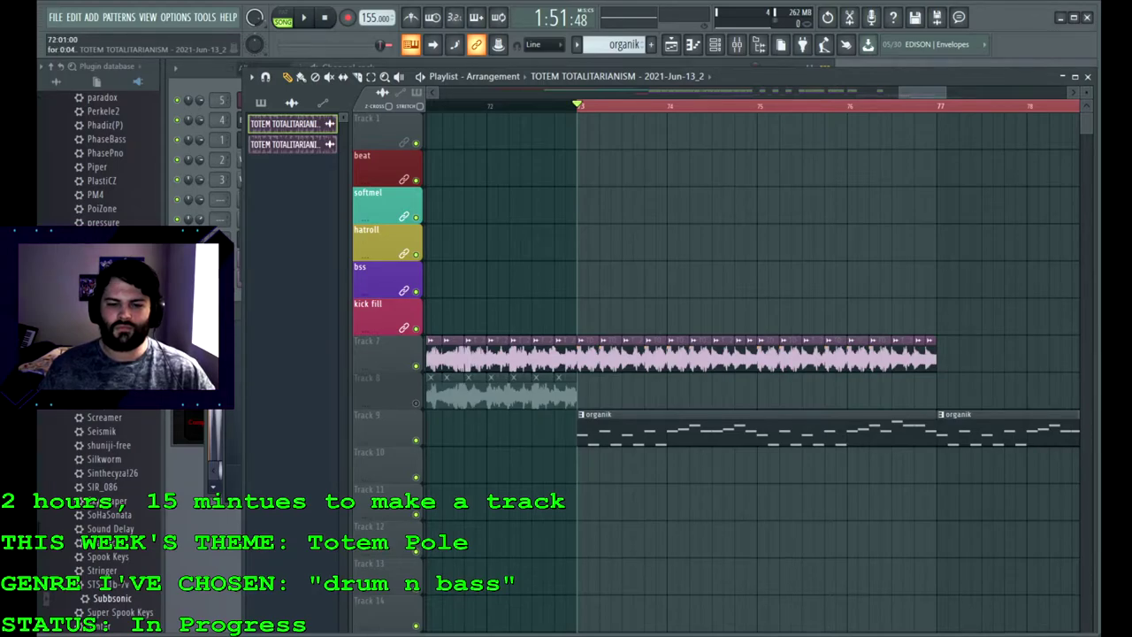
Step: Replace the first two quarter-bar slices of bar 76 on Track 7 and play the section from bar 73
right_click(859, 357)
right_click(881, 357)
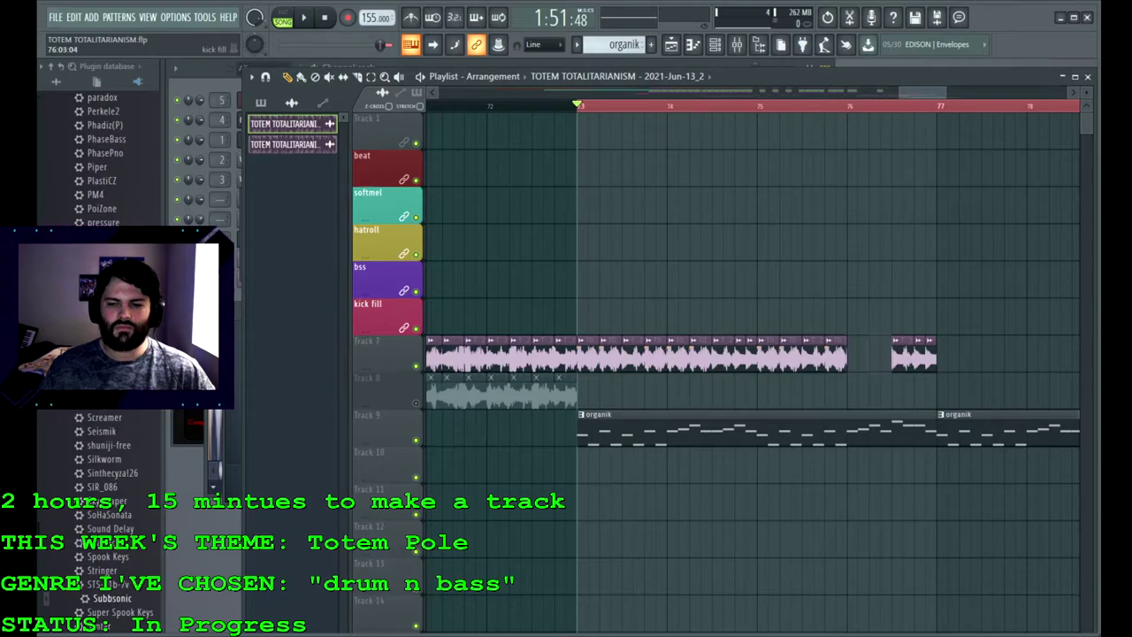
click(855, 318)
right_click(858, 318)
click(867, 355)
right_click(875, 355)
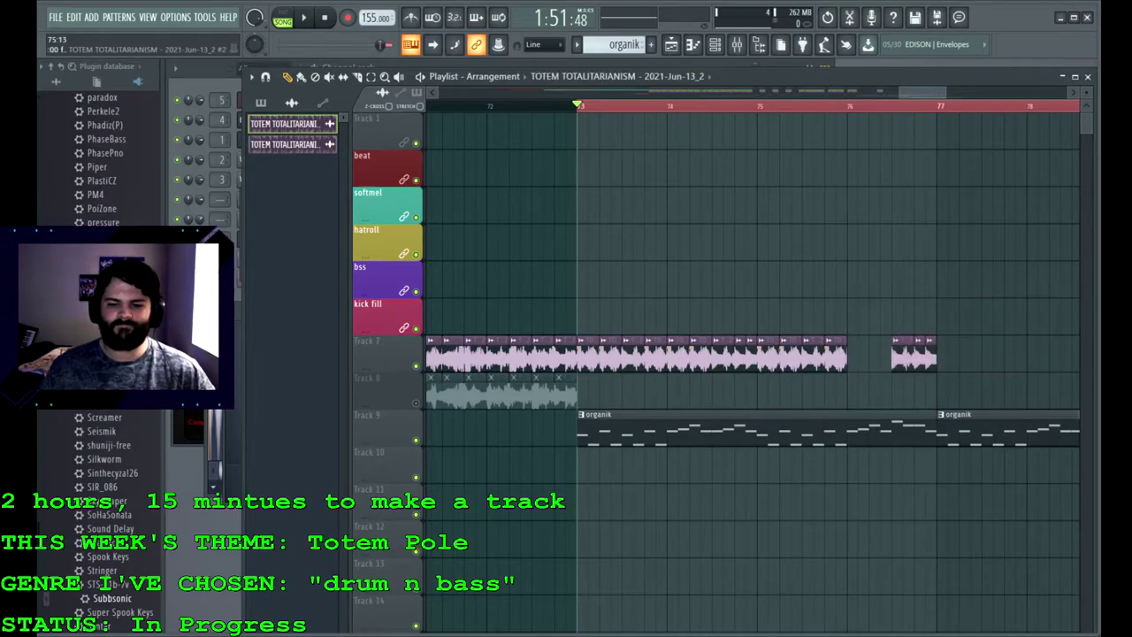
click(858, 357)
click(879, 357)
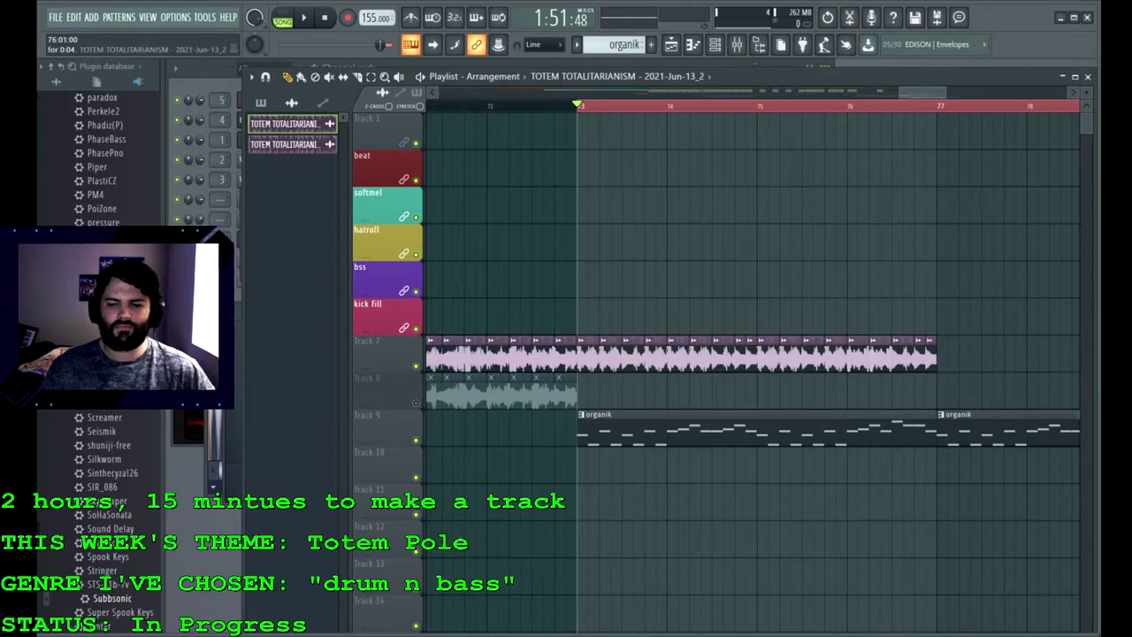
key(space)
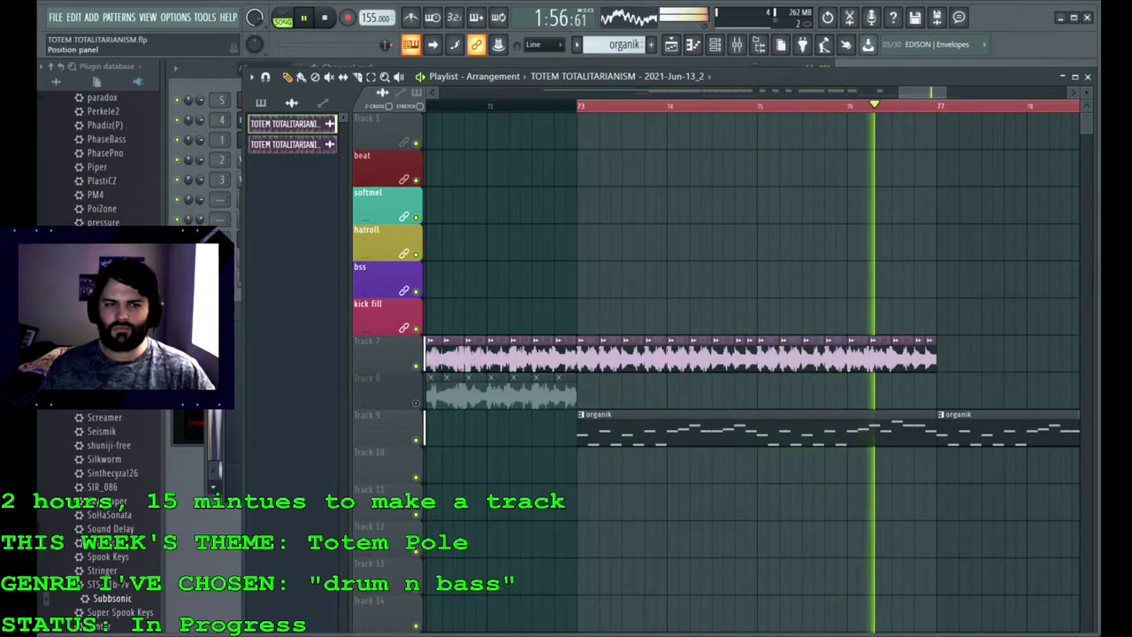
Step: Replace the two eighth-bar slices ending bar 76 on Track 7 with one quarter-bar slice and play the section from bar 73
key(space)
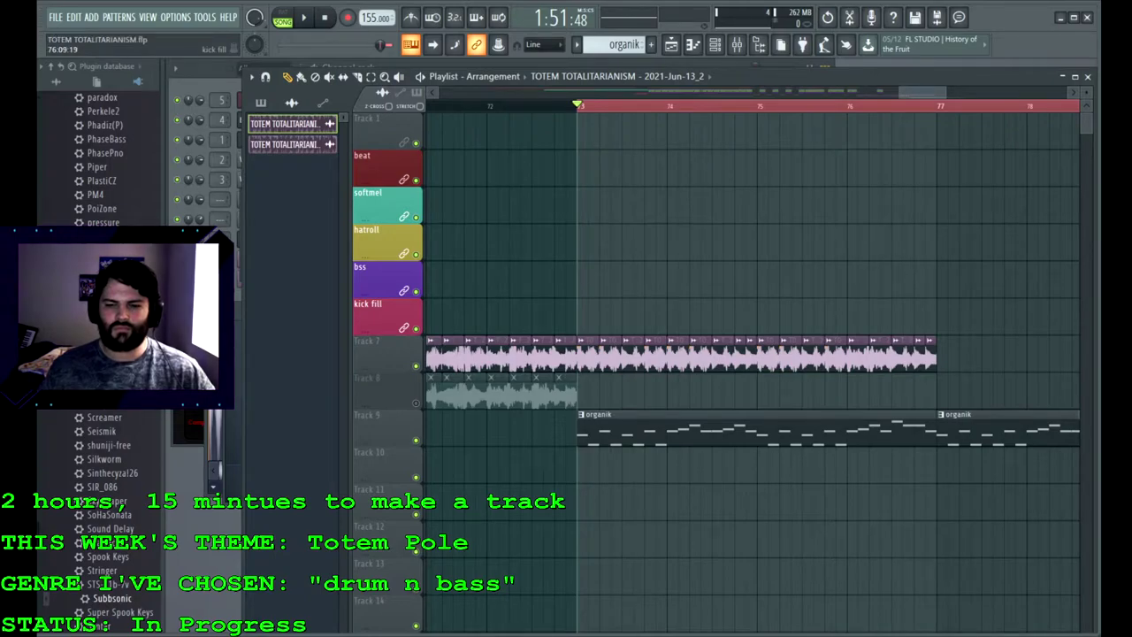
click(904, 316)
right_click(904, 316)
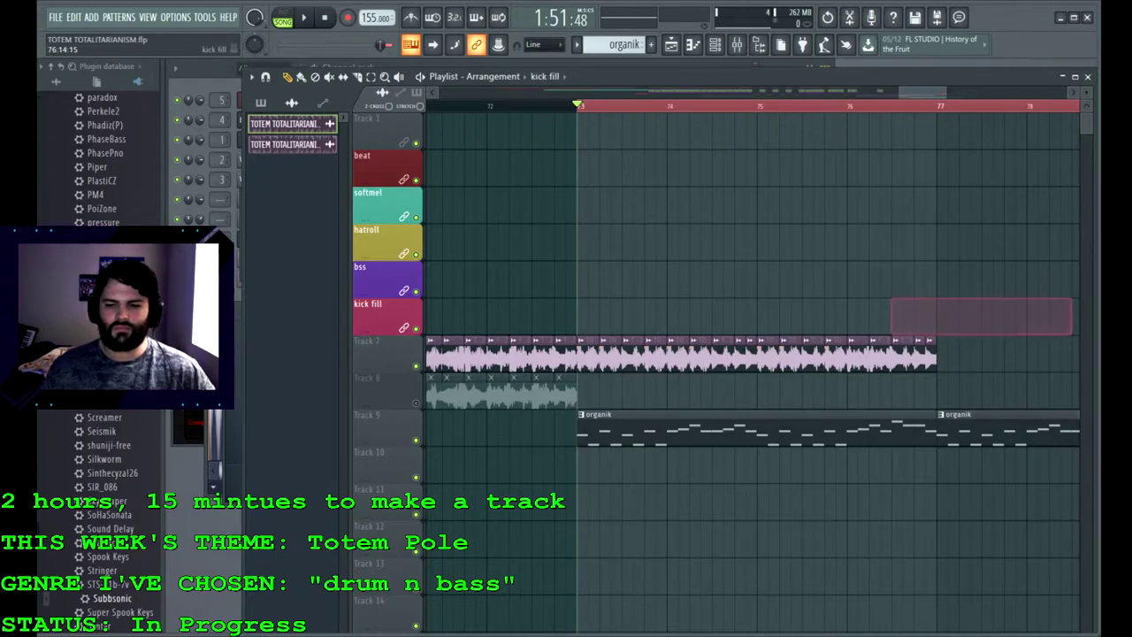
drag(936, 354, 897, 356)
right_click(906, 355)
key(ctrl+z)
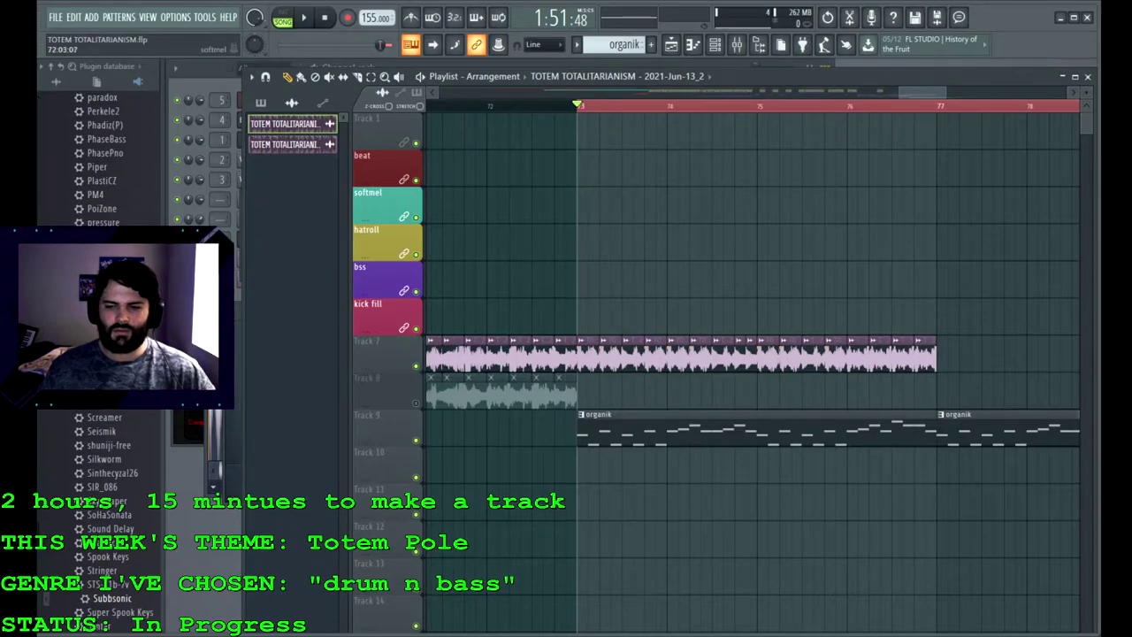
key(space)
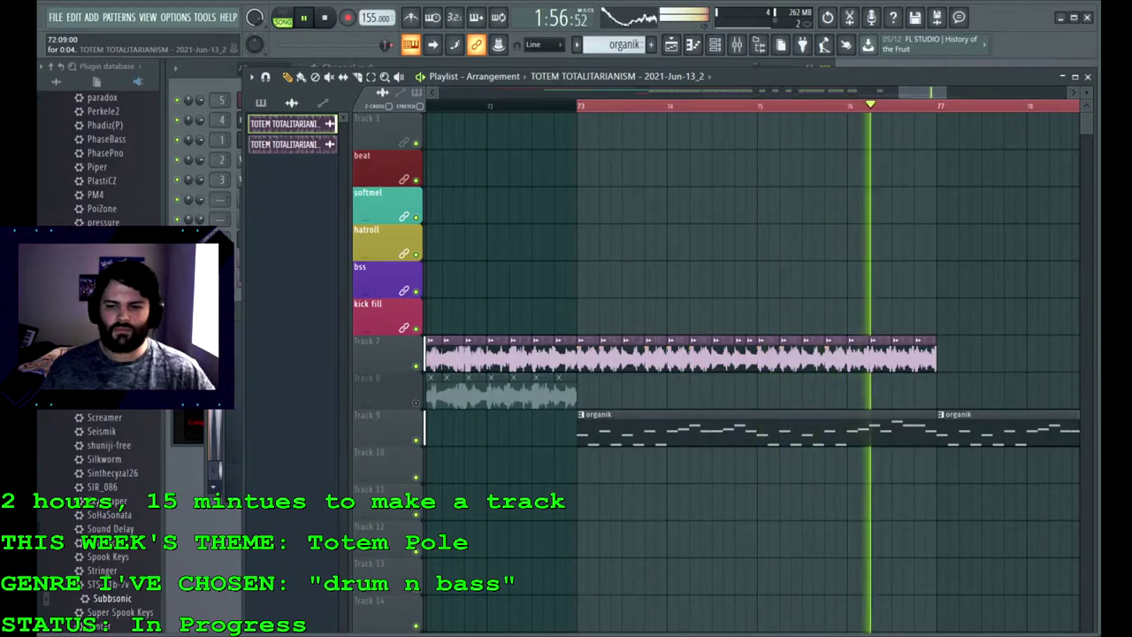
key(space)
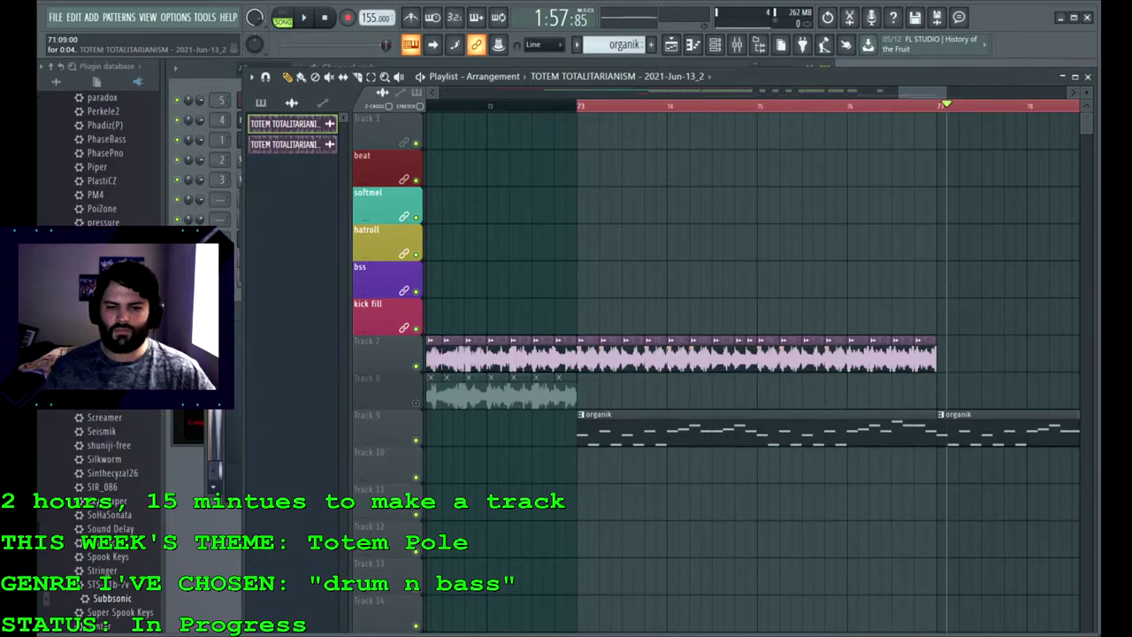
Step: Replace the last two quarter-bar slices of bar 76 on Track 7 and play the section from bar 75
drag(922, 92, 914, 92)
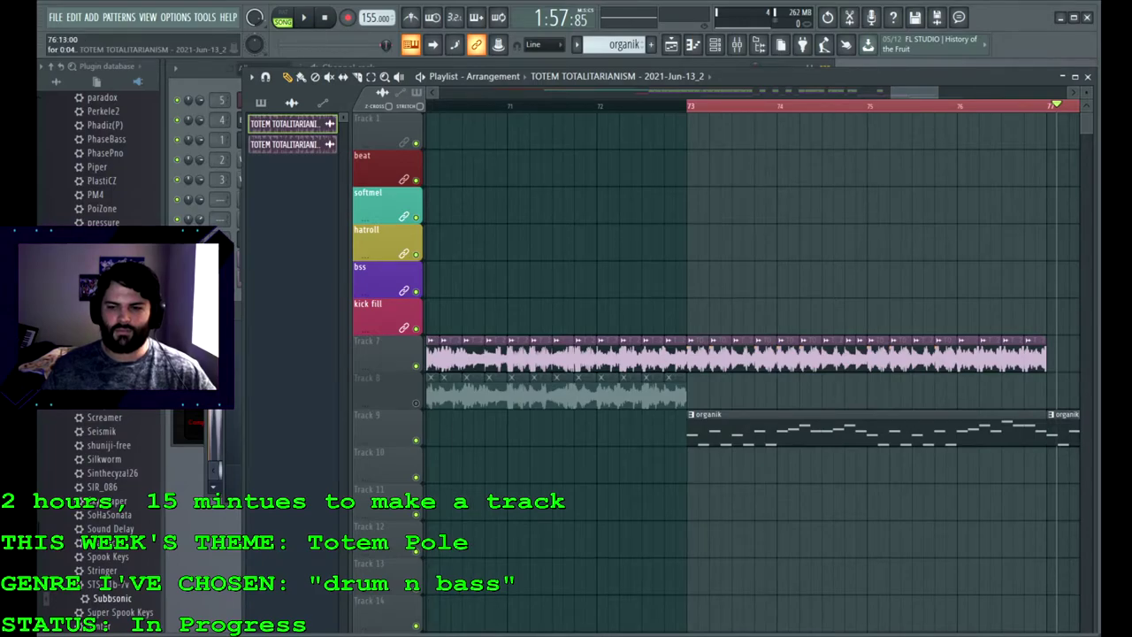
right_click(1035, 357)
right_click(1014, 357)
click(1017, 357)
drag(1017, 357, 1007, 357)
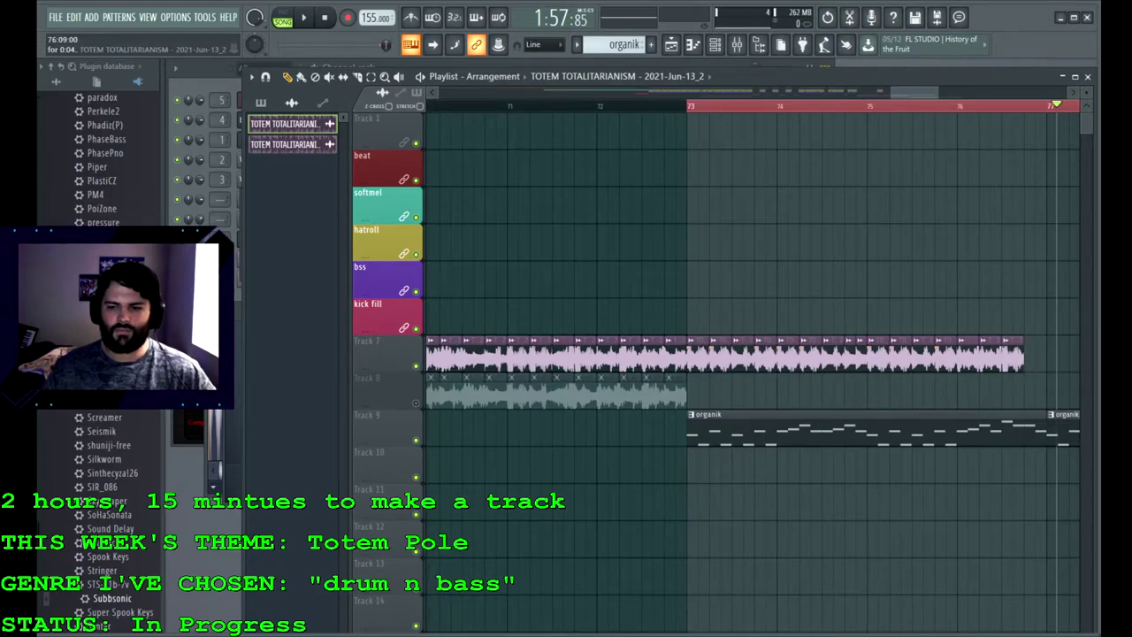
click(1030, 357)
click(869, 105)
click(304, 18)
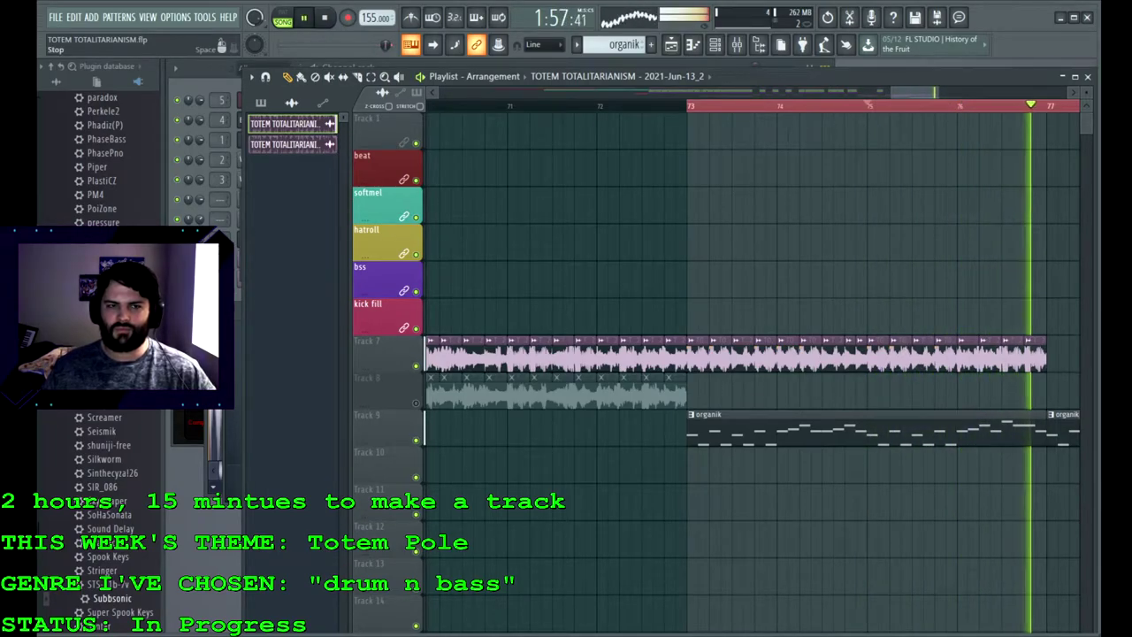
key(space)
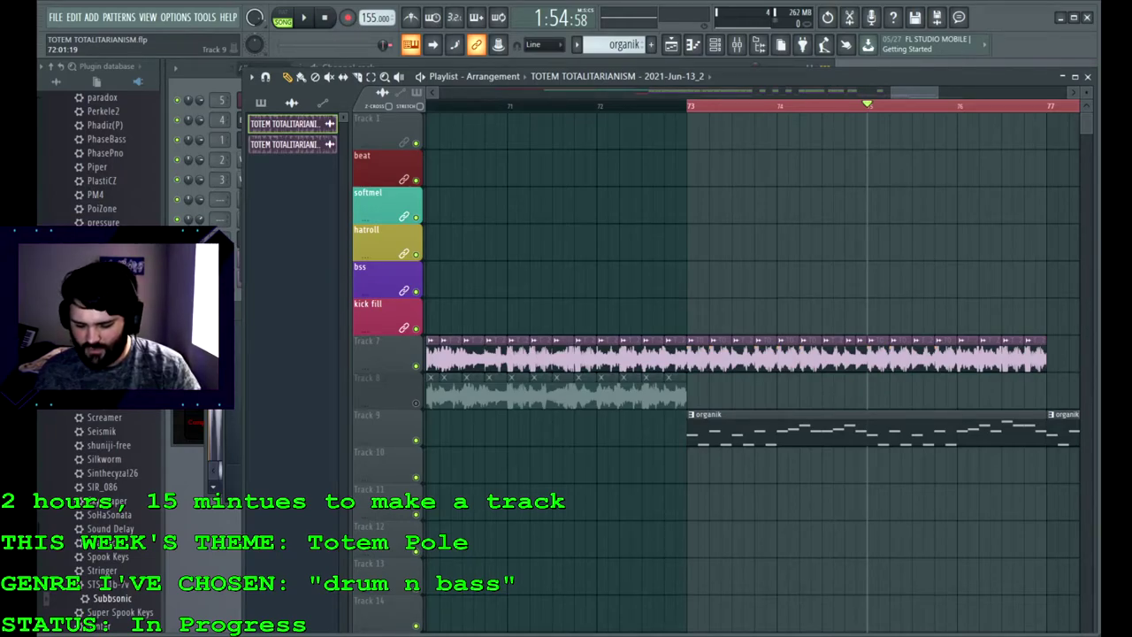
key(space)
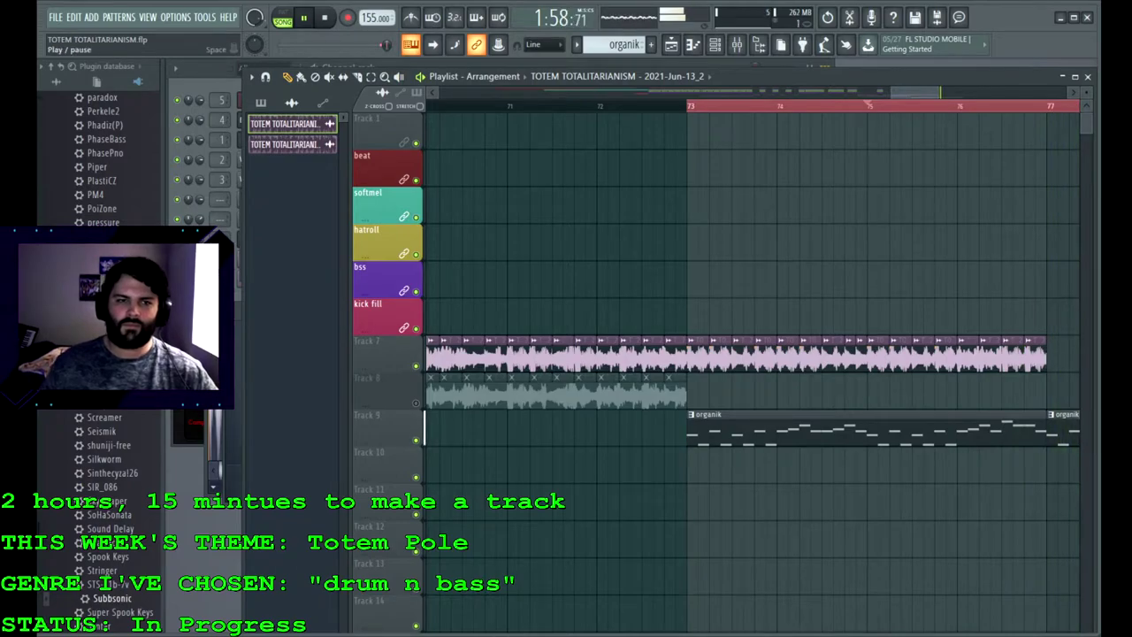
key(space)
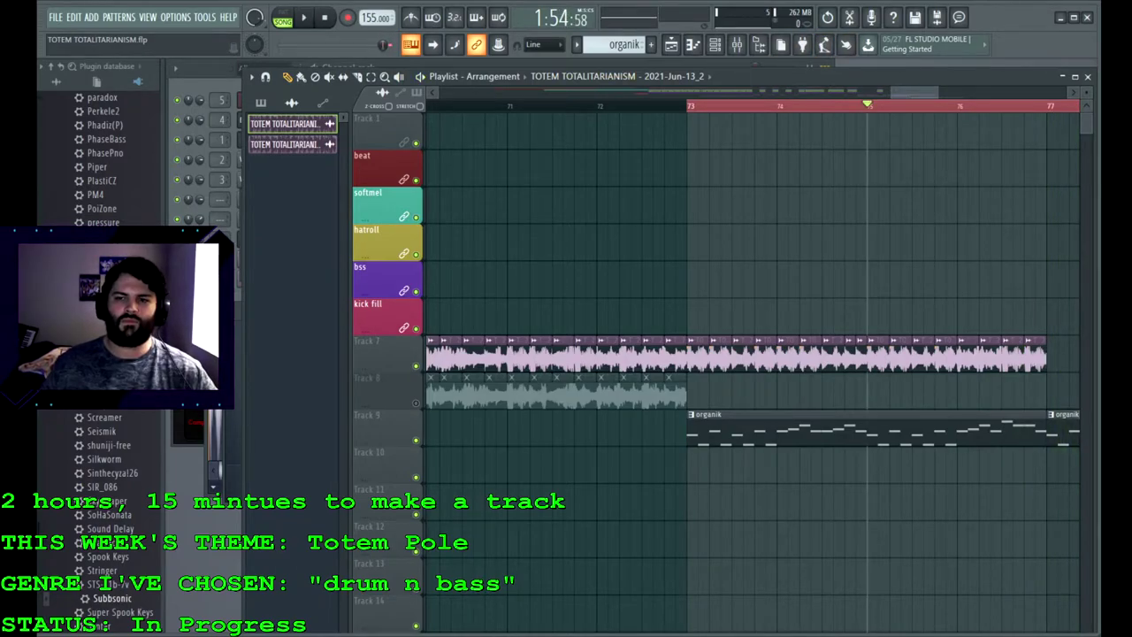
Step: Duplicate the Track 7 slices of bars 73 to 76 into bars 77 to 80
scroll(751, 371, right, 5)
scroll(752, 371, left, 3)
scroll(751, 371, down, 3)
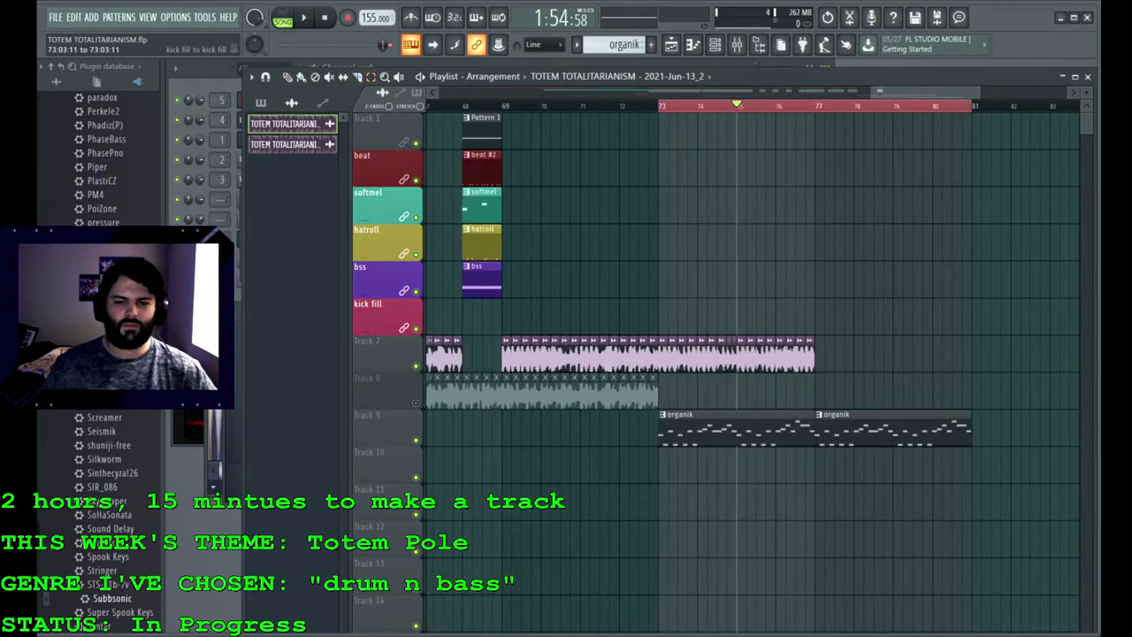
drag(667, 305, 813, 358)
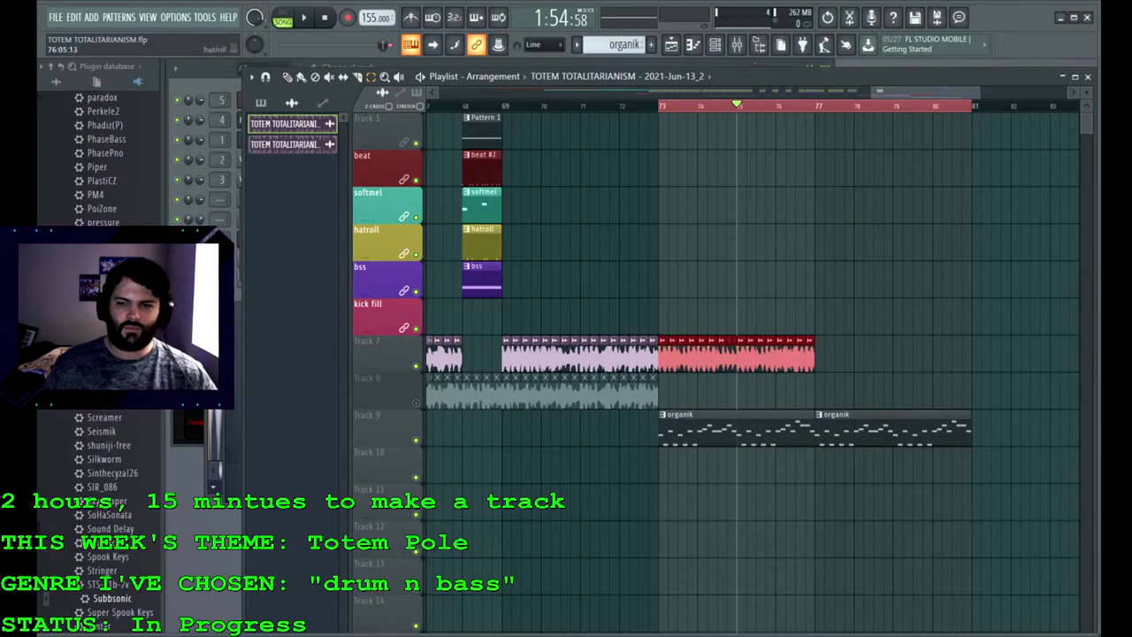
drag(882, 92, 946, 92)
key(ctrl+b)
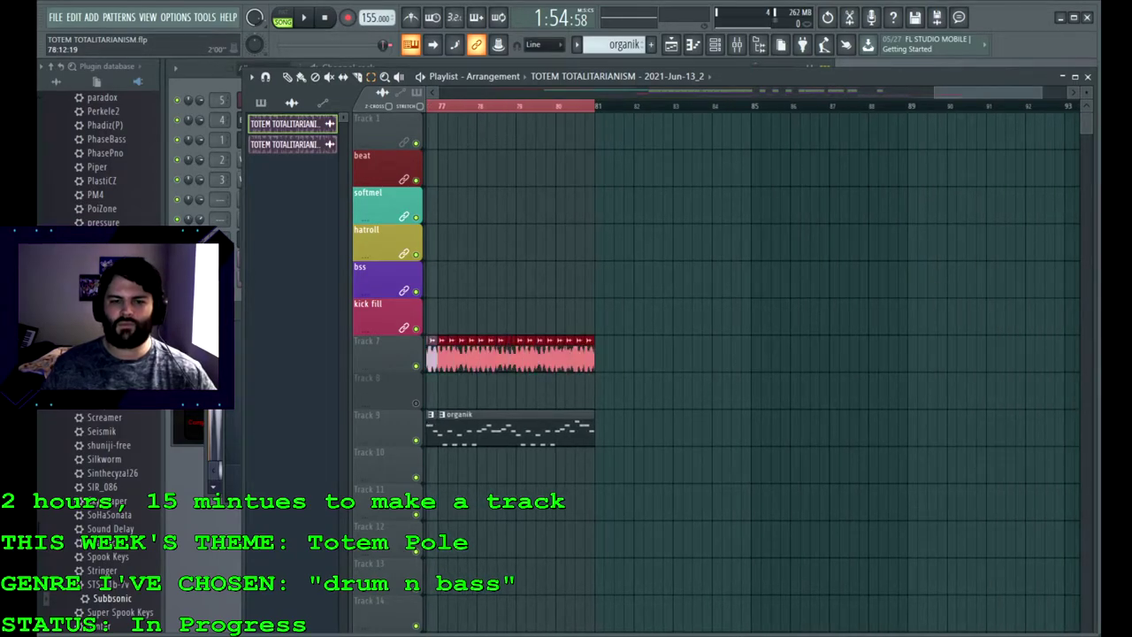
Step: Delete the four quarter-bar slices of bar 80 on Track 7
click(287, 77)
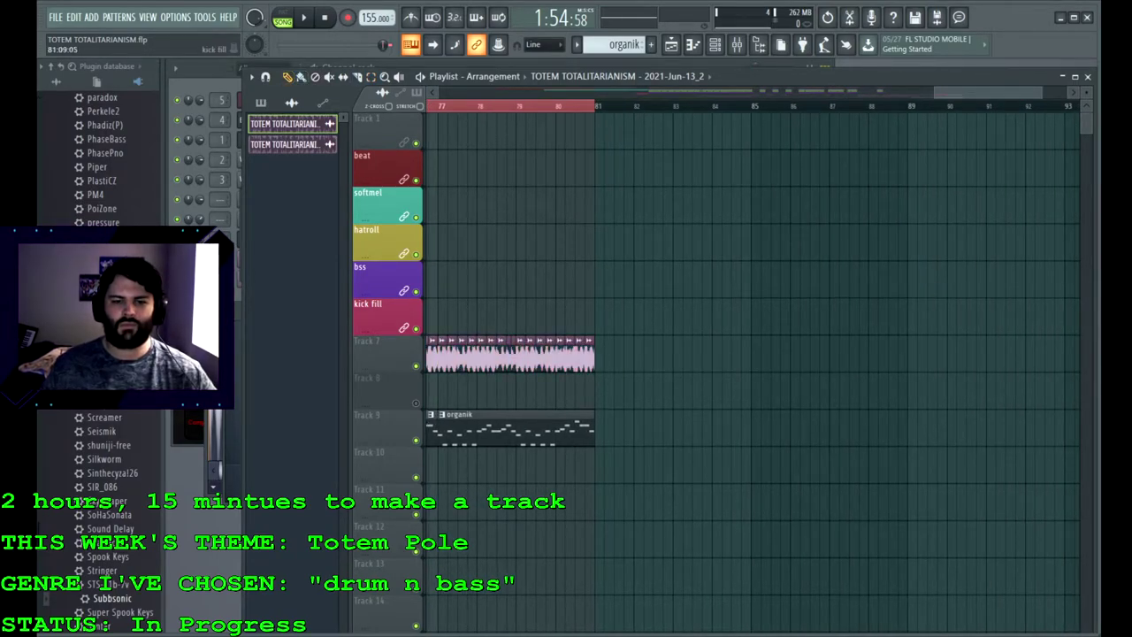
right_click(589, 353)
right_click(580, 353)
right_click(570, 353)
right_click(560, 354)
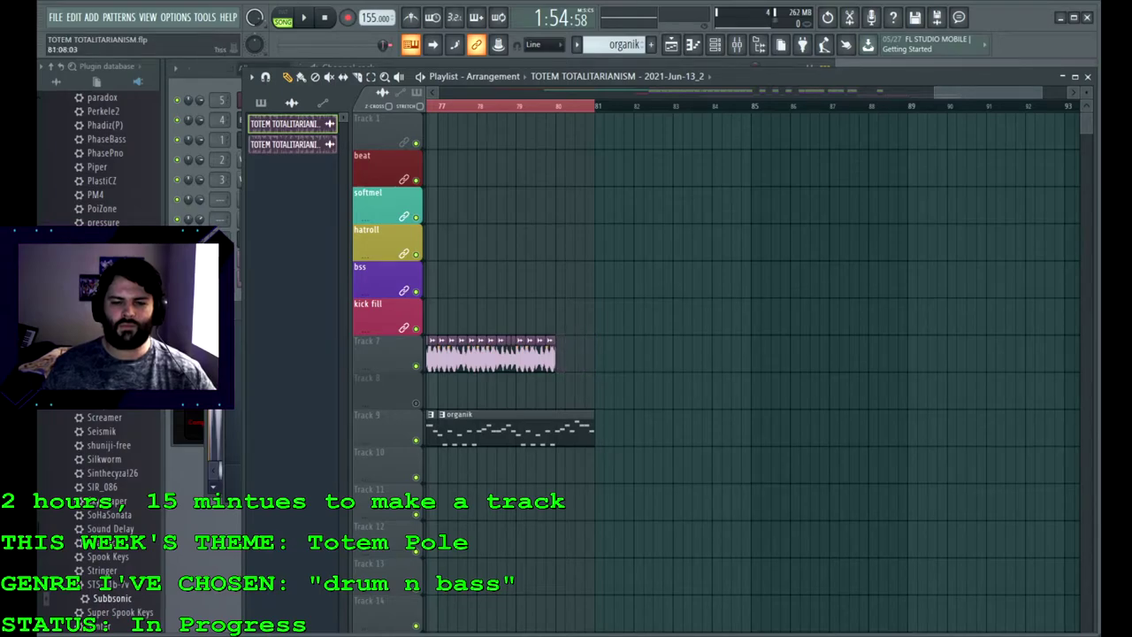
Step: Place the softmel pattern on its track from bar 73 and cut away everything before bar 79, keeping bars 79 and 80
scroll(751, 354, left, 8)
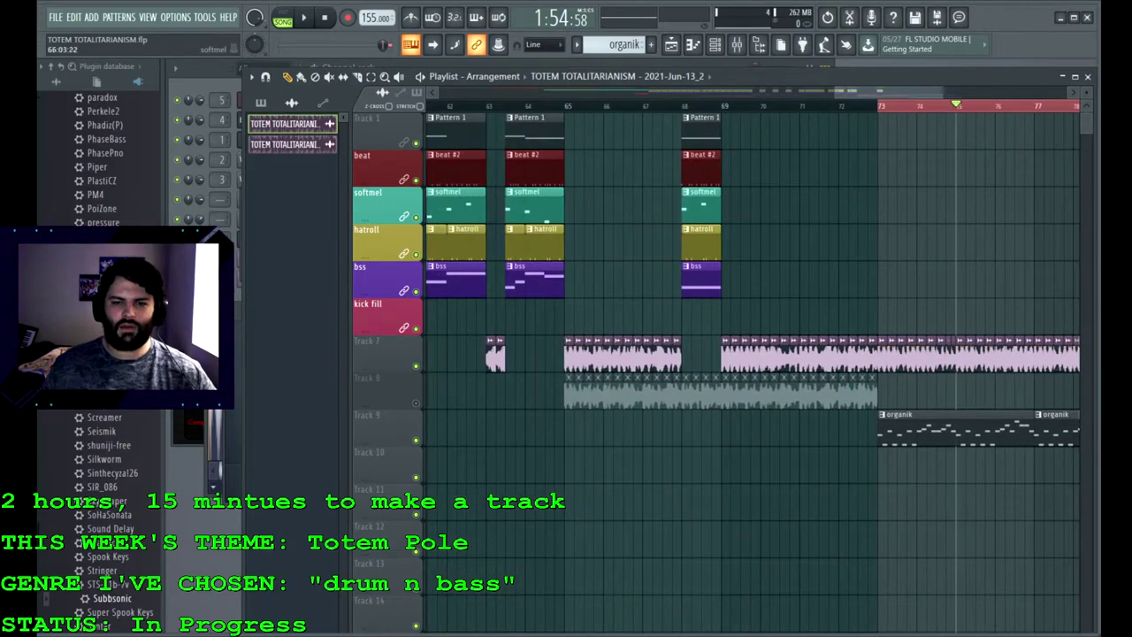
scroll(751, 354, left, 3)
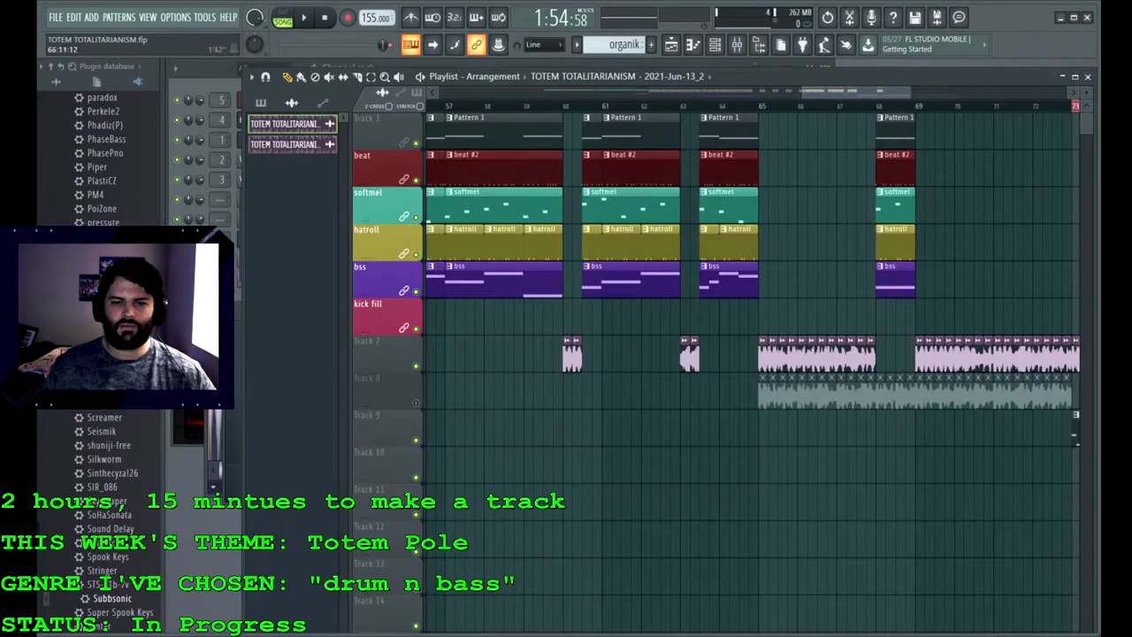
scroll(751, 354, left, 5)
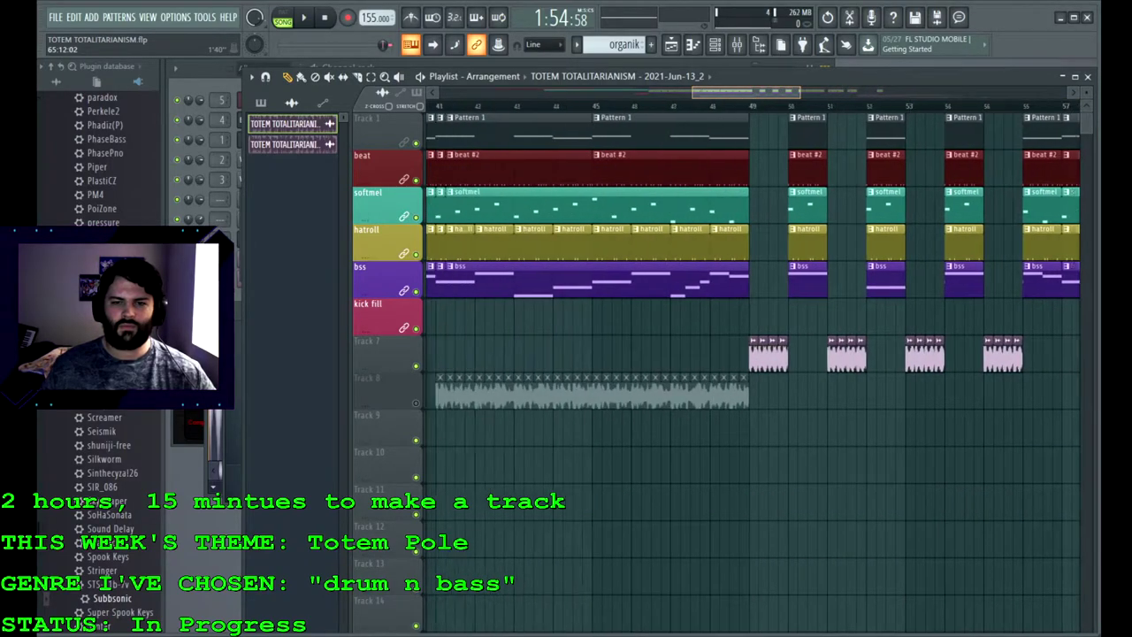
click(723, 208)
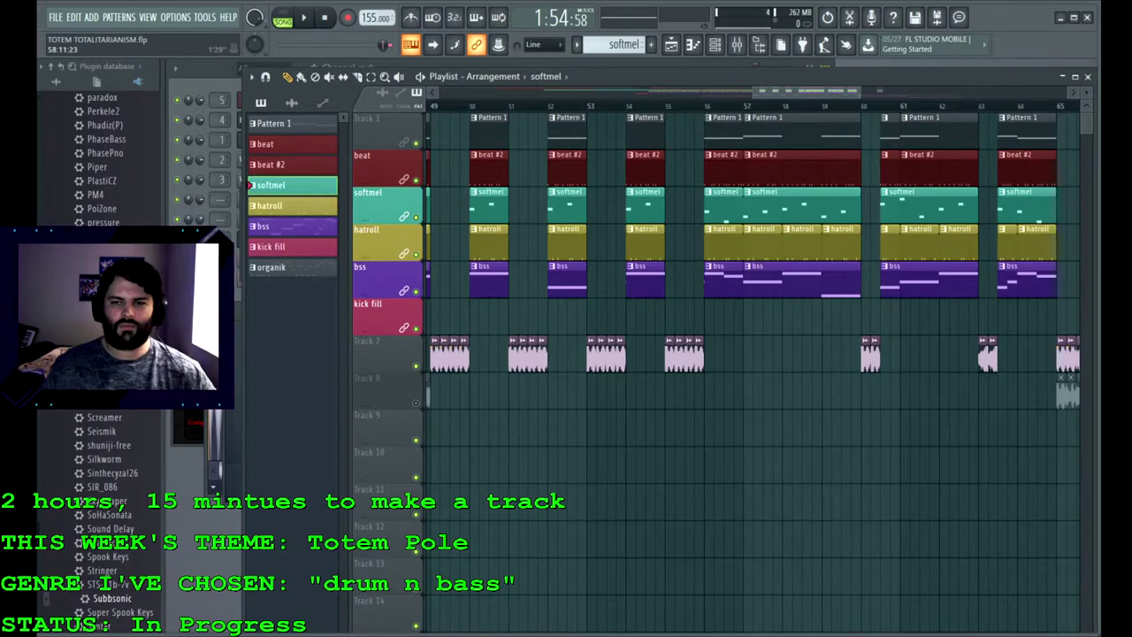
scroll(751, 353, right, 10)
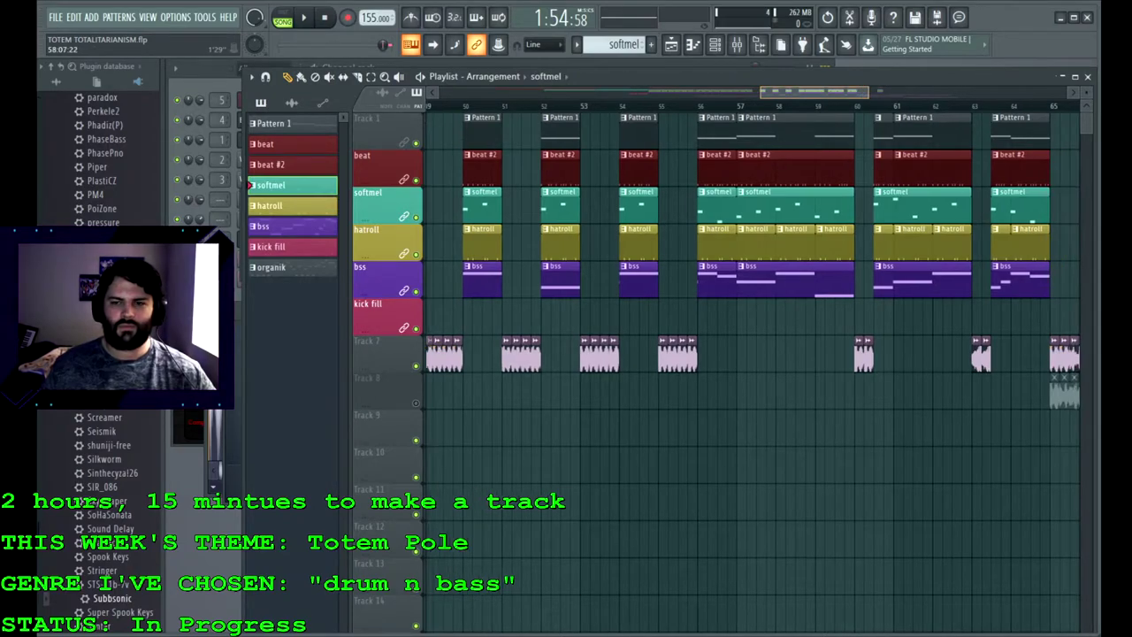
scroll(758, 242, right, 5)
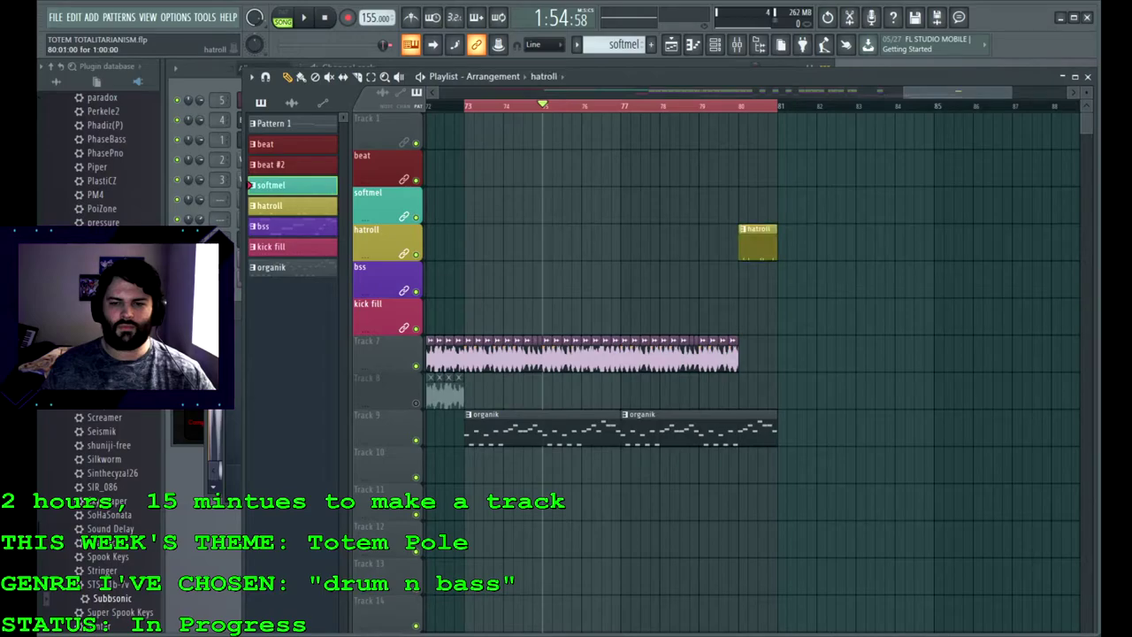
drag(758, 205, 483, 206)
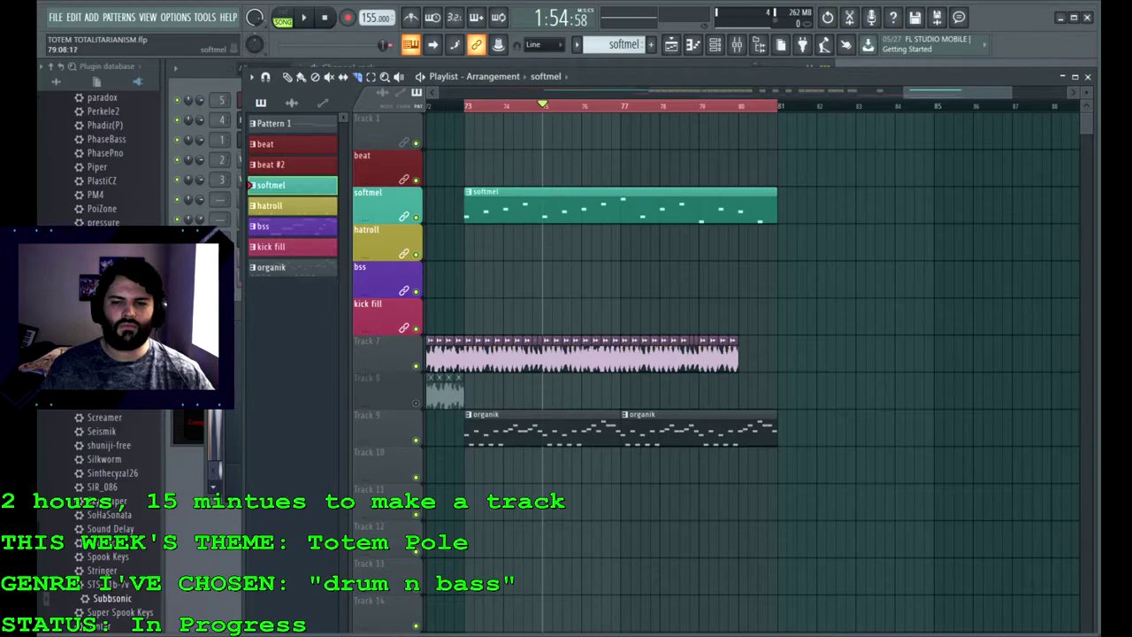
drag(699, 177, 707, 256)
right_click(581, 207)
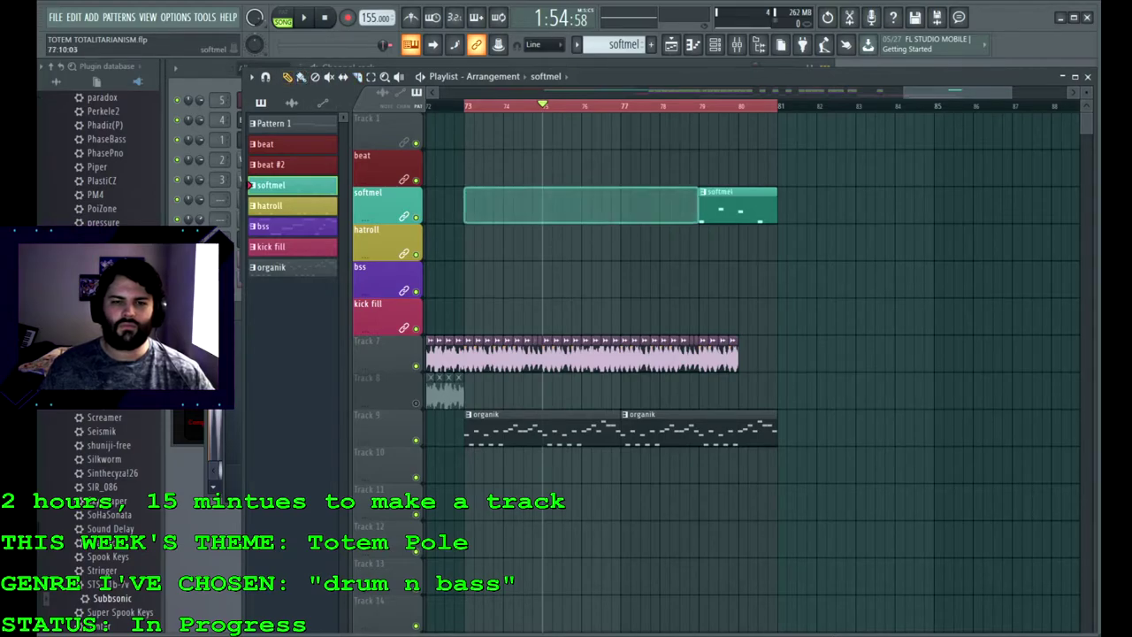
Step: Play the section from bar 73 and clear the time selection over bars 73 to 80
click(464, 105)
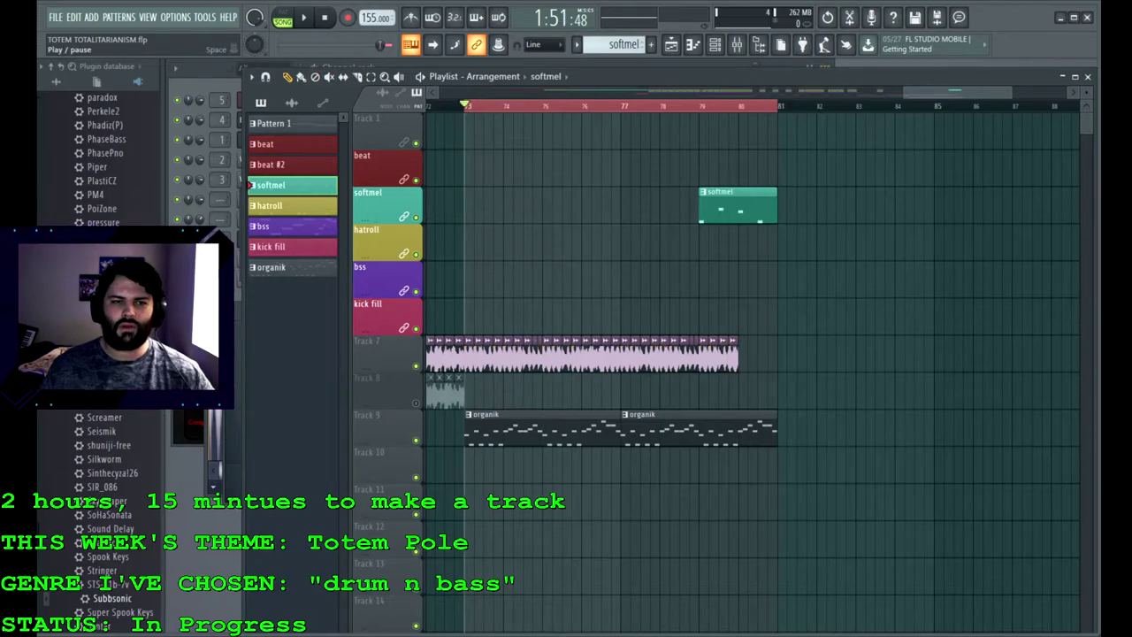
key(space)
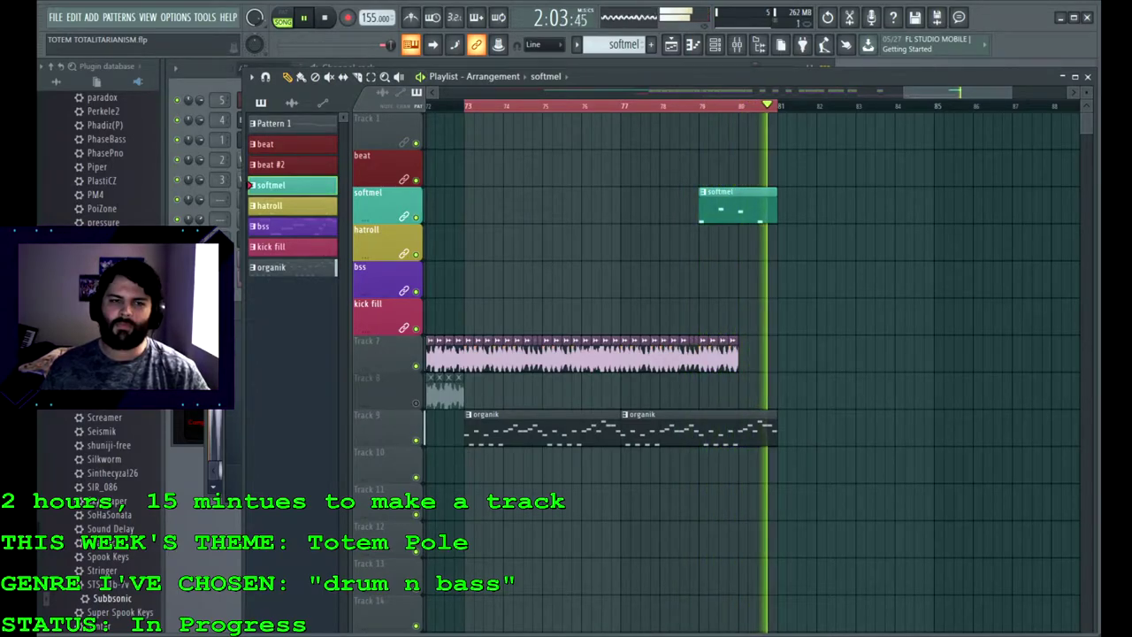
key(space)
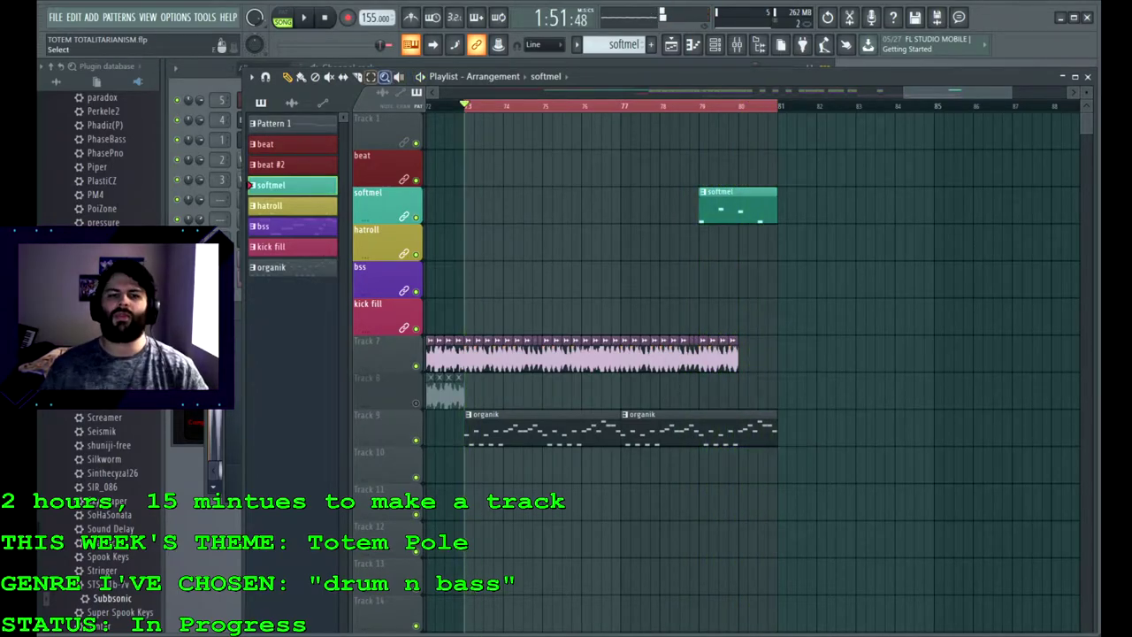
key(ctrl+d)
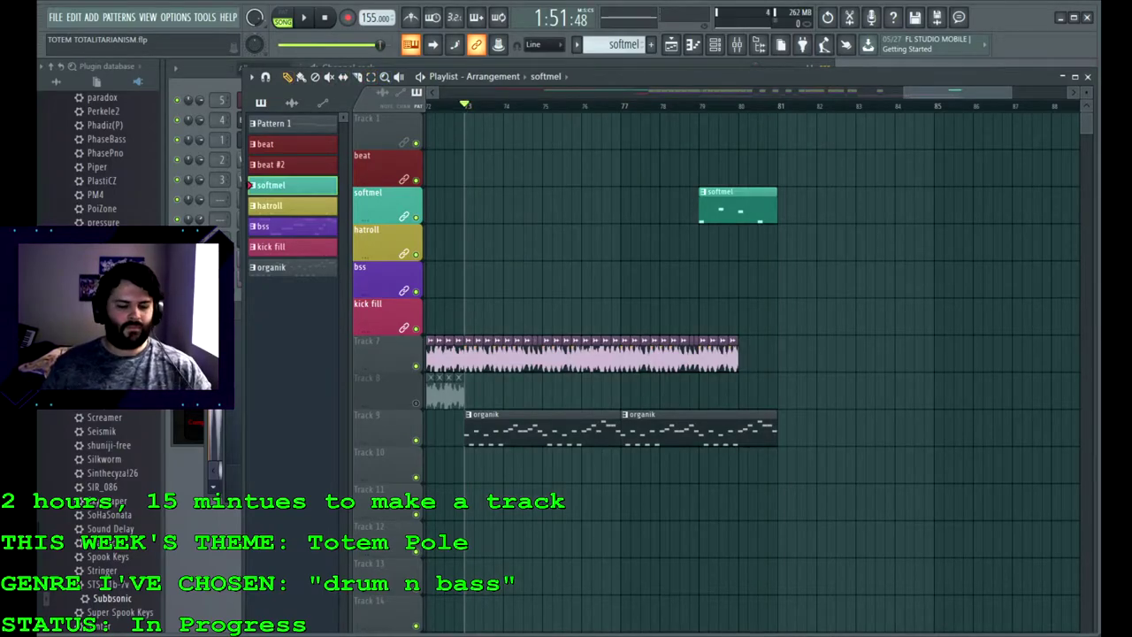
Step: Place the kick fill pattern on its track over bars 79 and 80 and delete the Track 7 slices of bar 79
scroll(777, 205, down, 5)
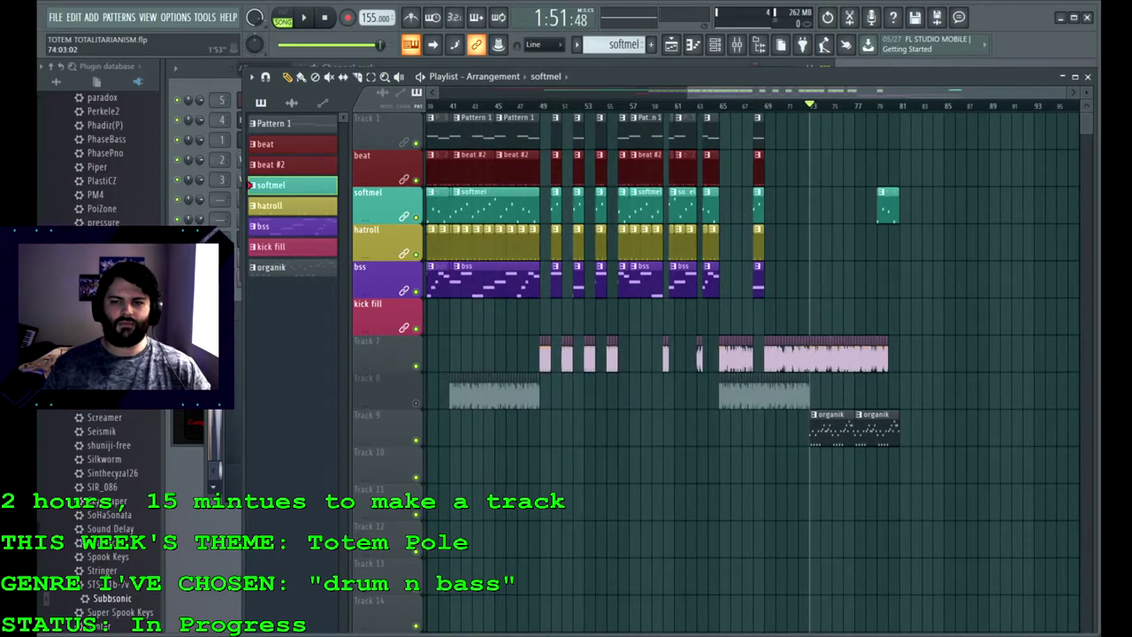
scroll(751, 353, left, 6)
click(370, 77)
key(p)
click(252, 246)
drag(633, 92, 788, 92)
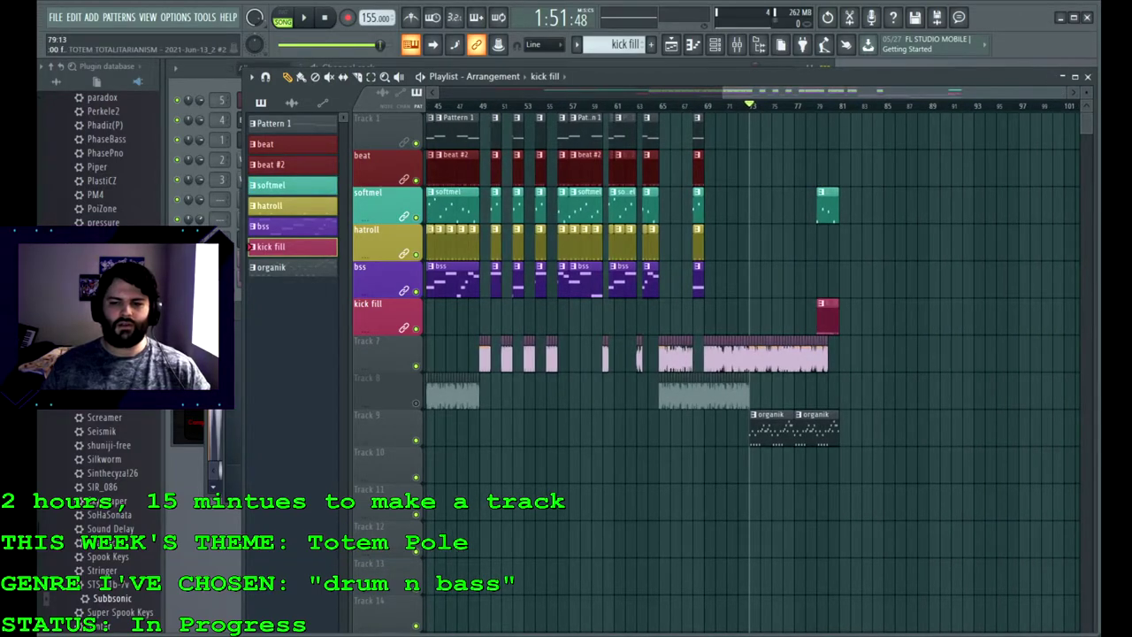
scroll(816, 371, up, 5)
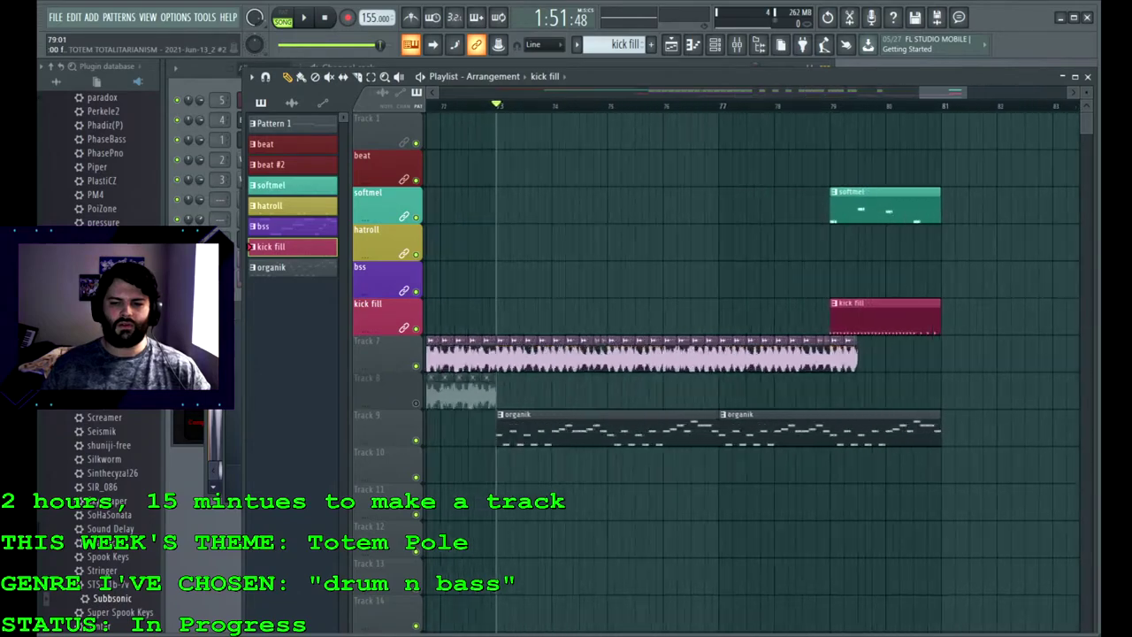
scroll(751, 372, down, 5)
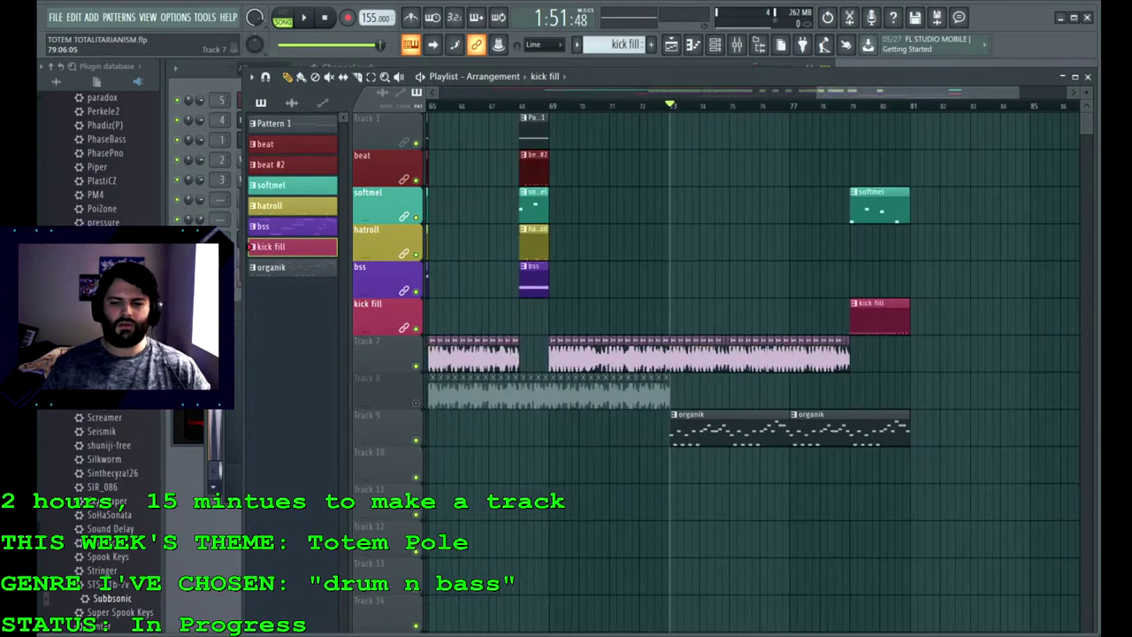
Step: Copy the Pattern 1, beat #2, softmel, hatroll and bss clips of bars 33 to 48 and paste them from bar 81
scroll(752, 372, left, 4)
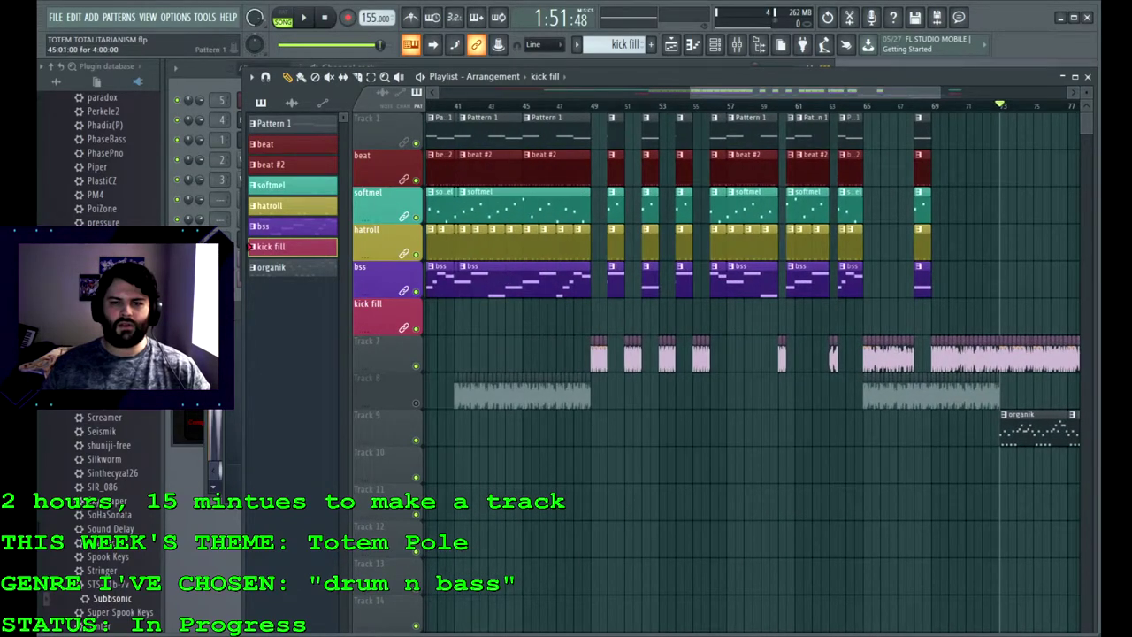
scroll(751, 371, left, 5)
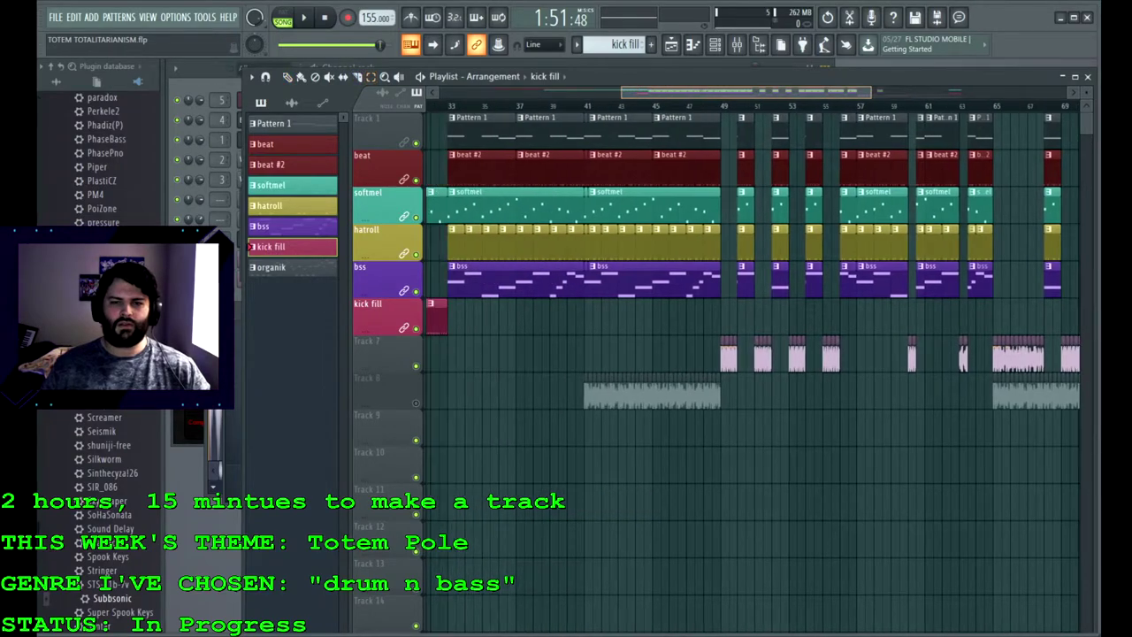
drag(543, 131, 787, 282)
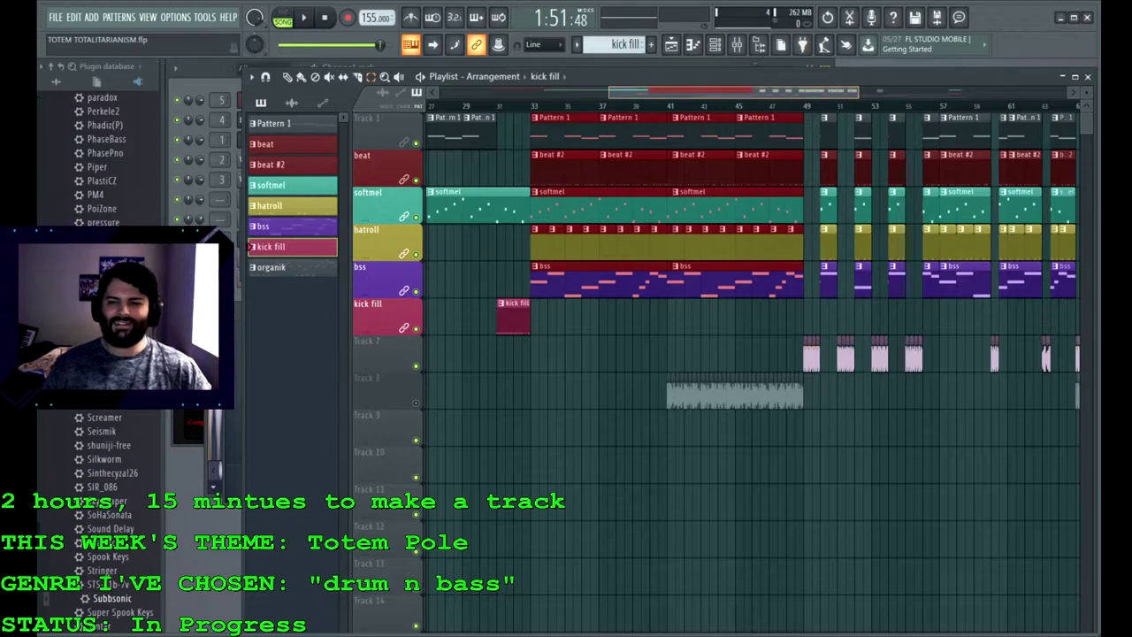
scroll(751, 372, right, 15)
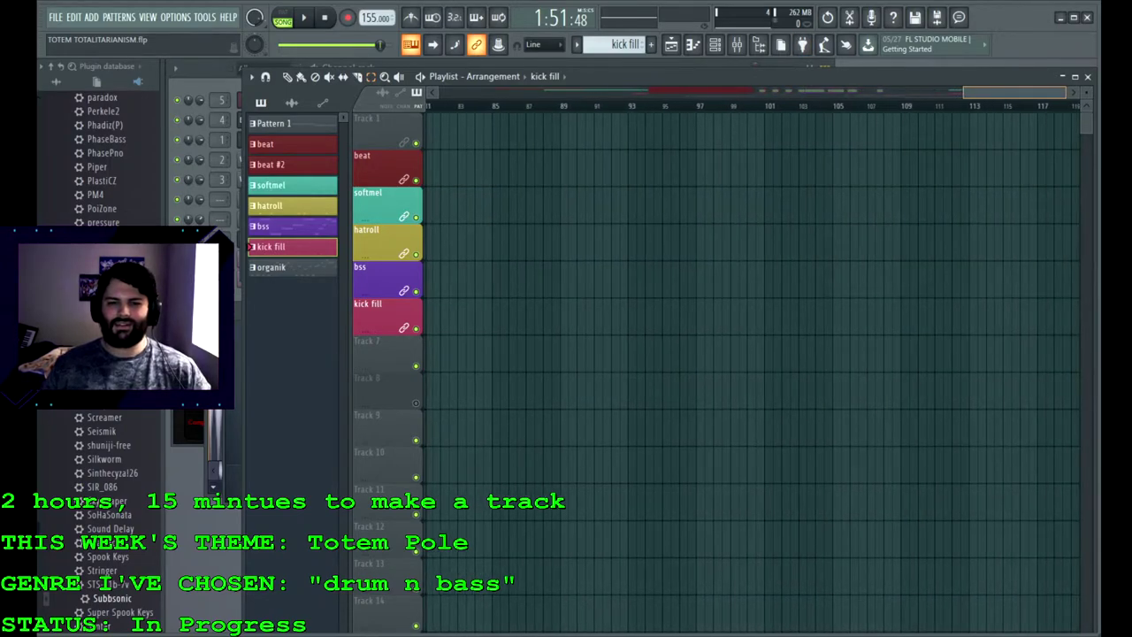
scroll(751, 371, left, 1)
scroll(752, 371, right, 1)
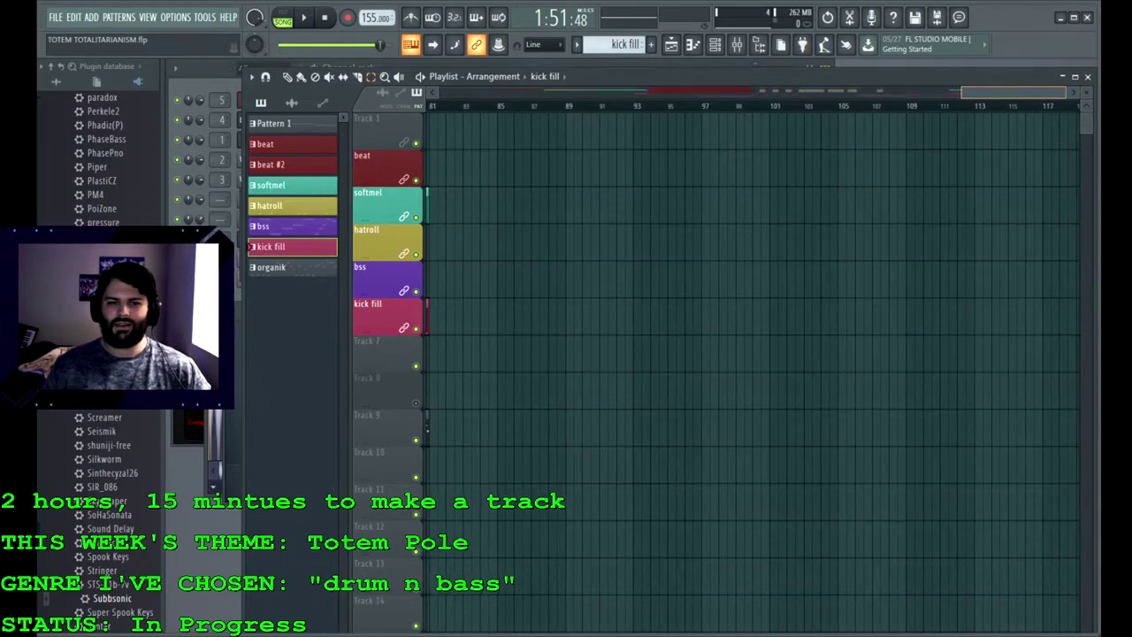
key(ctrl+v)
scroll(752, 371, left, 8)
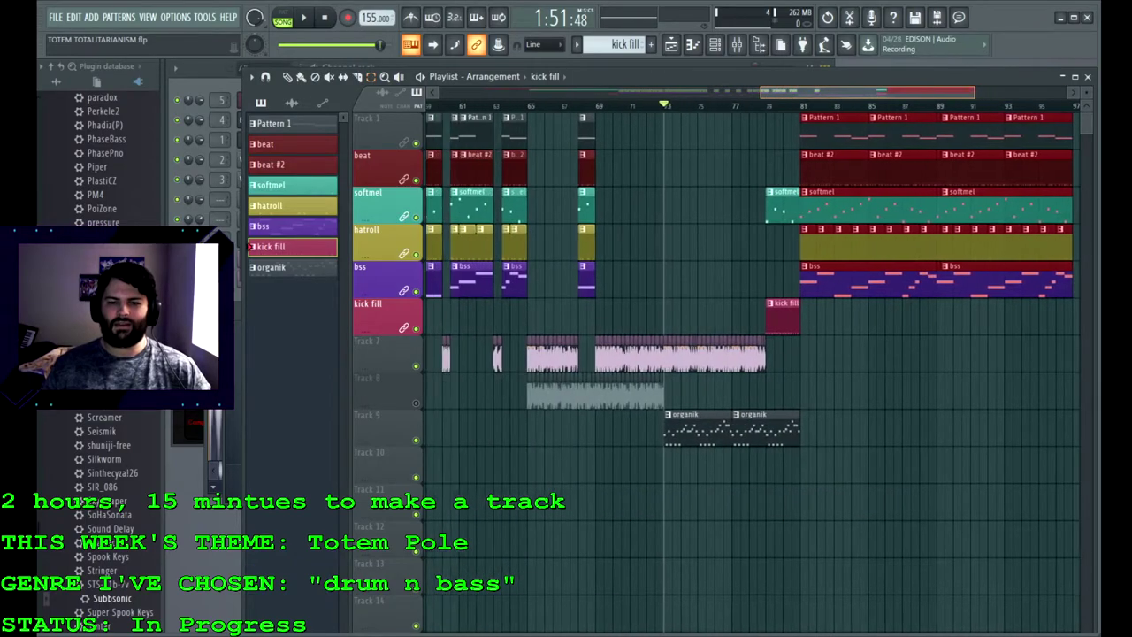
Step: Play the arrangement and copy the two organik clips of bars 73 to 80 on Track 9 to bar 97
key(space)
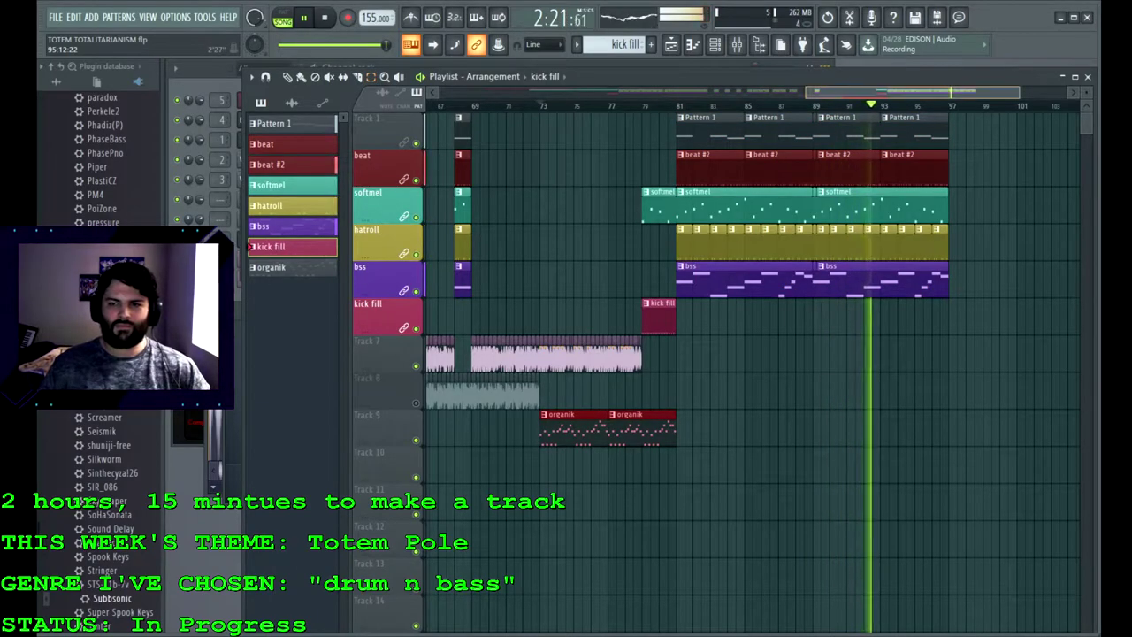
key(ctrl+v)
scroll(751, 371, right, 1)
Step: Duplicate the Pattern 1, beat #2, softmel, hatroll and bss clips of bars 81 to 96 into bars 97 to 112
scroll(751, 371, left, 2)
scroll(684, 354, left, 3)
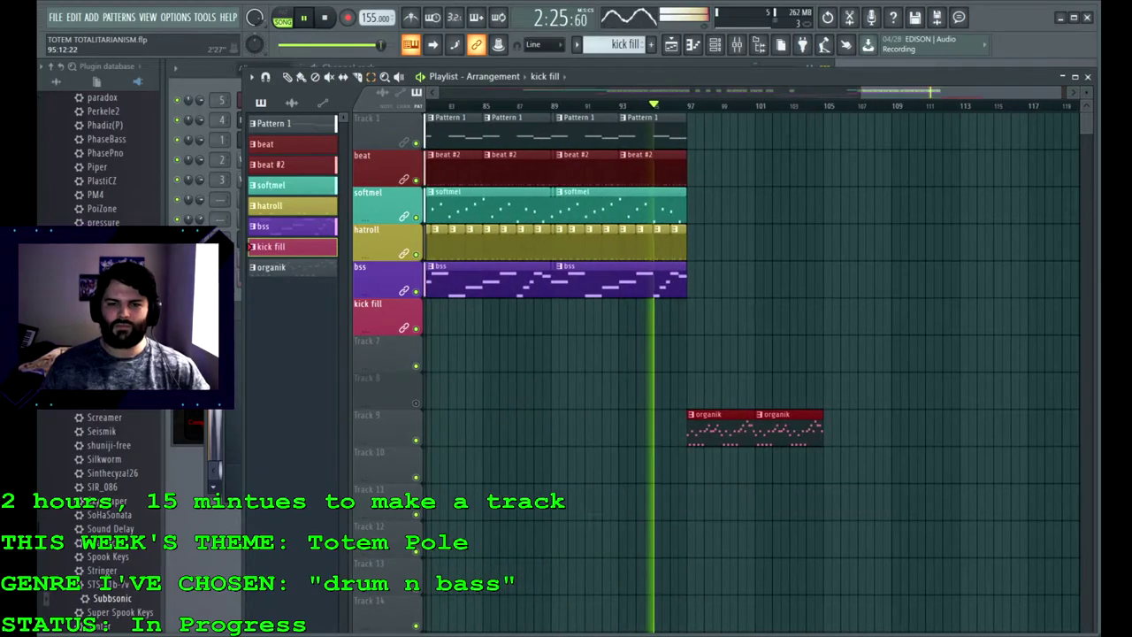
drag(685, 332, 470, 115)
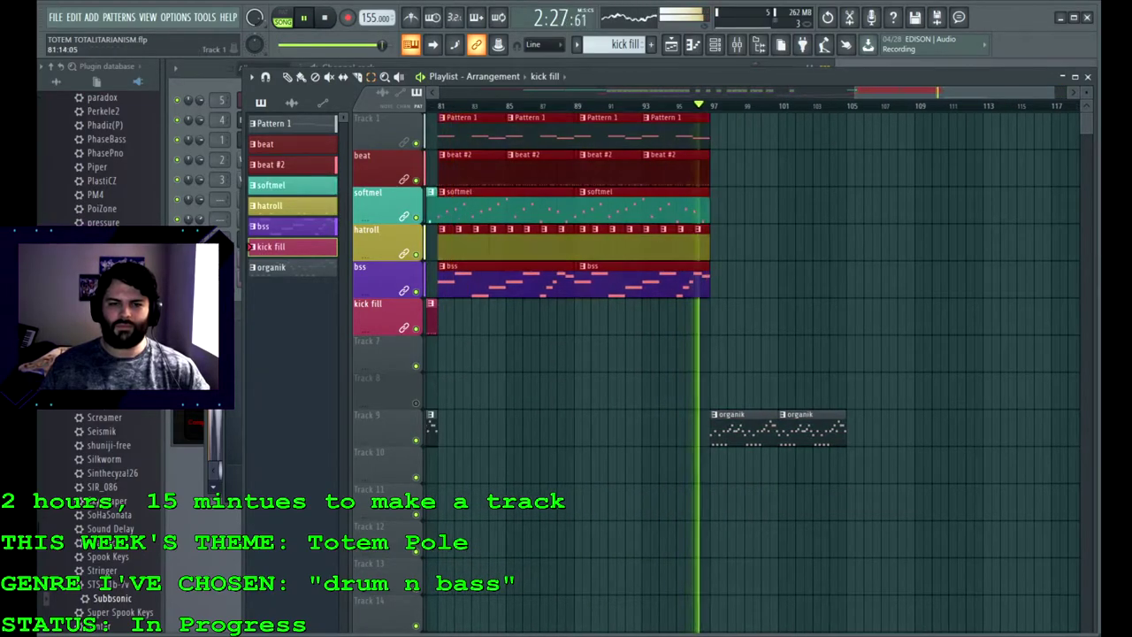
scroll(752, 371, right, 1)
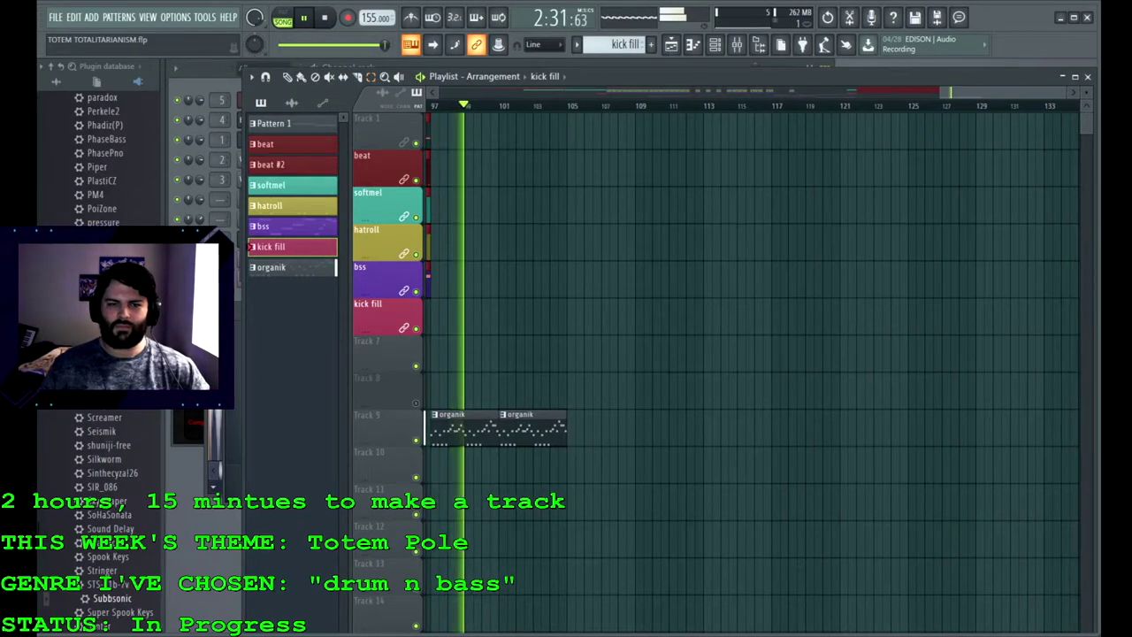
key(ctrl+b)
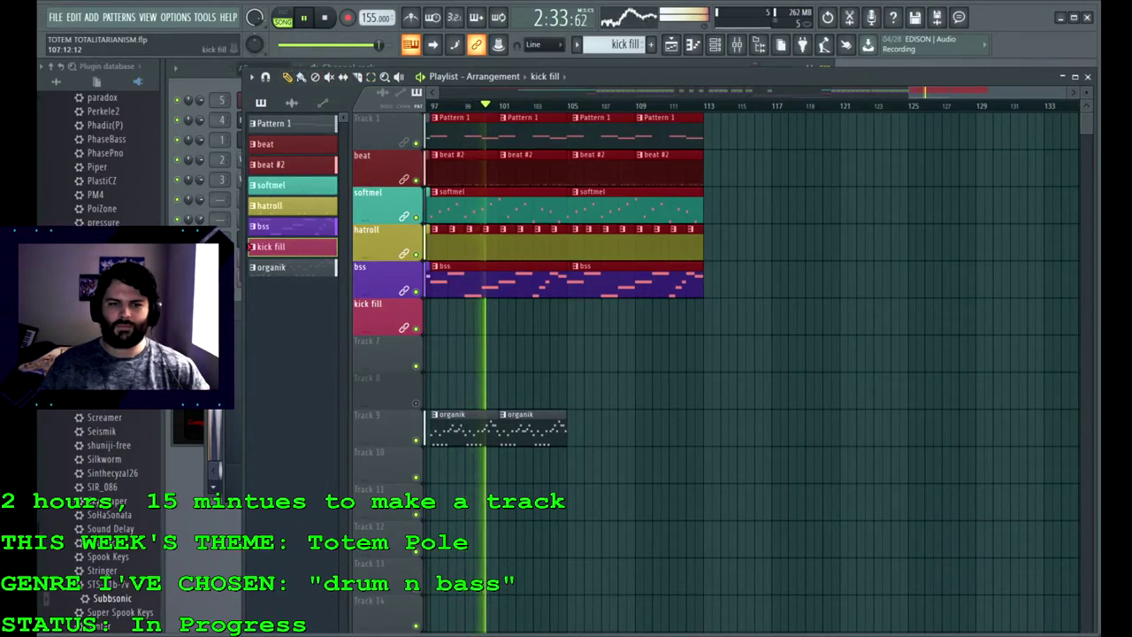
Step: Add two more organik clips on Track 9 at bars 105 and 109
scroll(525, 431, up, 1)
click(525, 431)
click(596, 431)
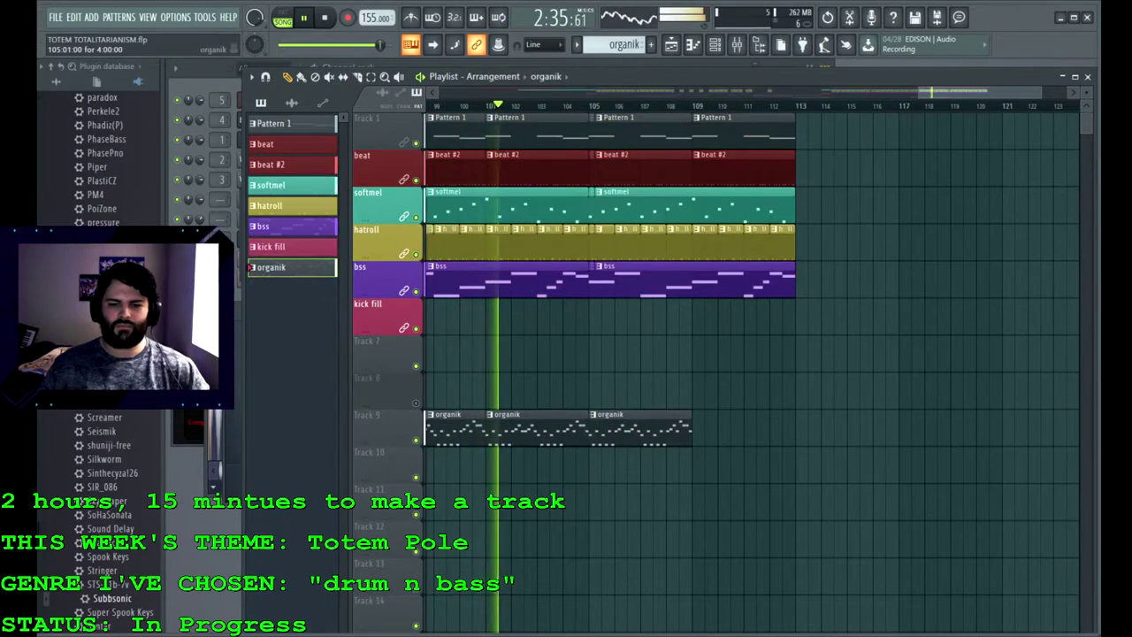
click(700, 431)
Step: Delete the hatroll, beat #2 and Pattern 1 clips in bars 97 and 98, replay the passage and save the project
drag(956, 92, 929, 92)
scroll(543, 209, up, 3)
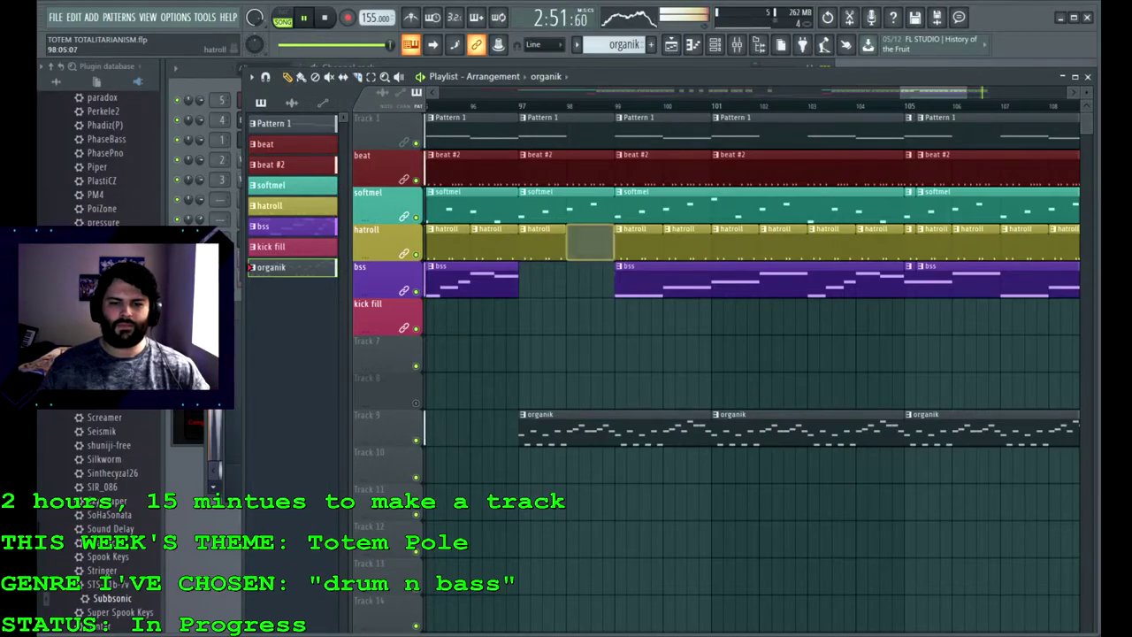
right_click(554, 243)
right_click(550, 168)
right_click(548, 132)
click(507, 105)
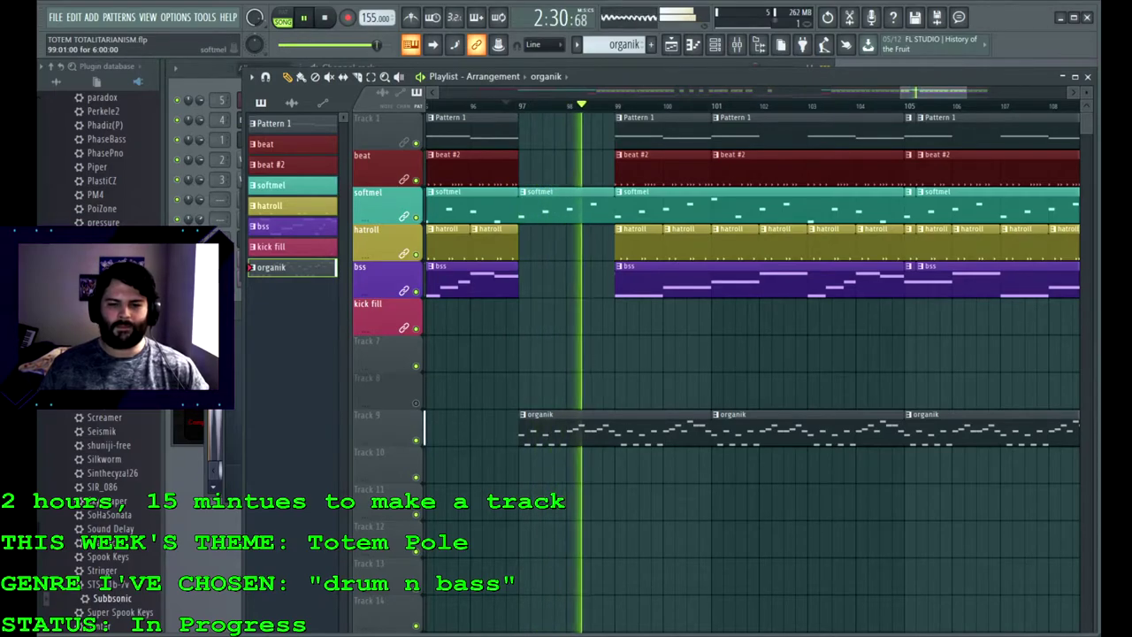
key(ctrl+s)
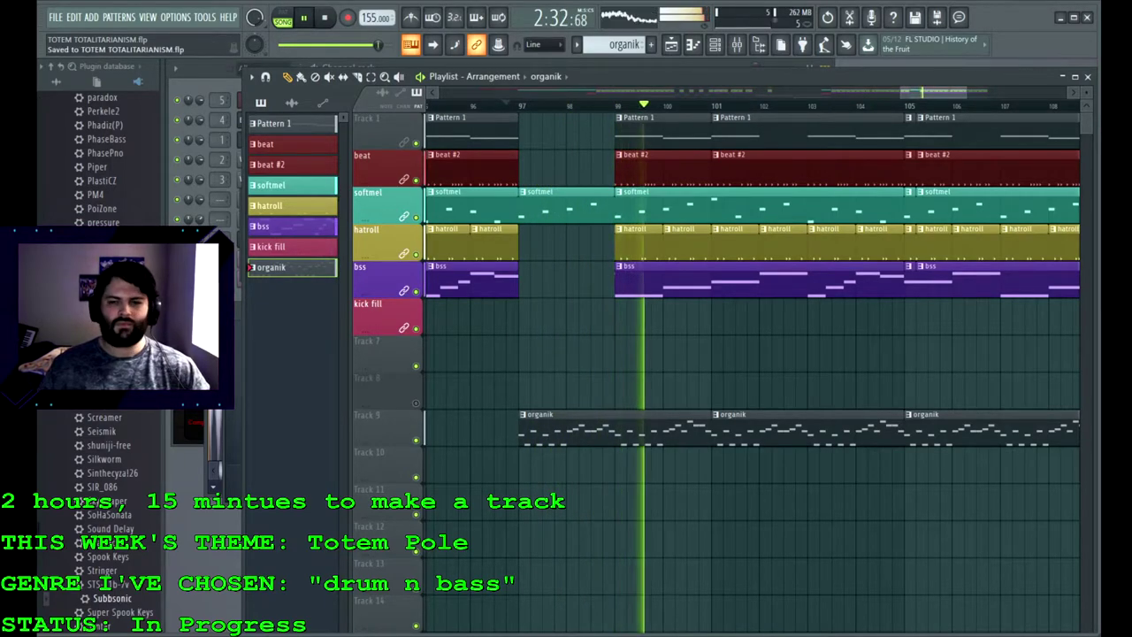
Step: Place a softmel pattern clip on its track at bar 113
scroll(784, 354, down, 5)
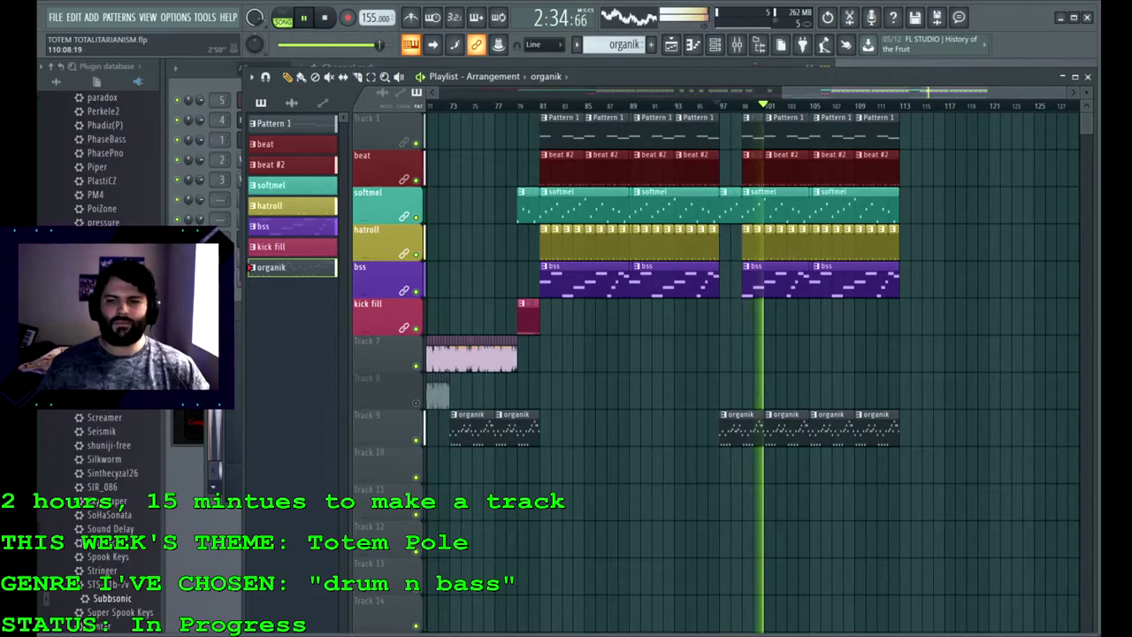
click(268, 185)
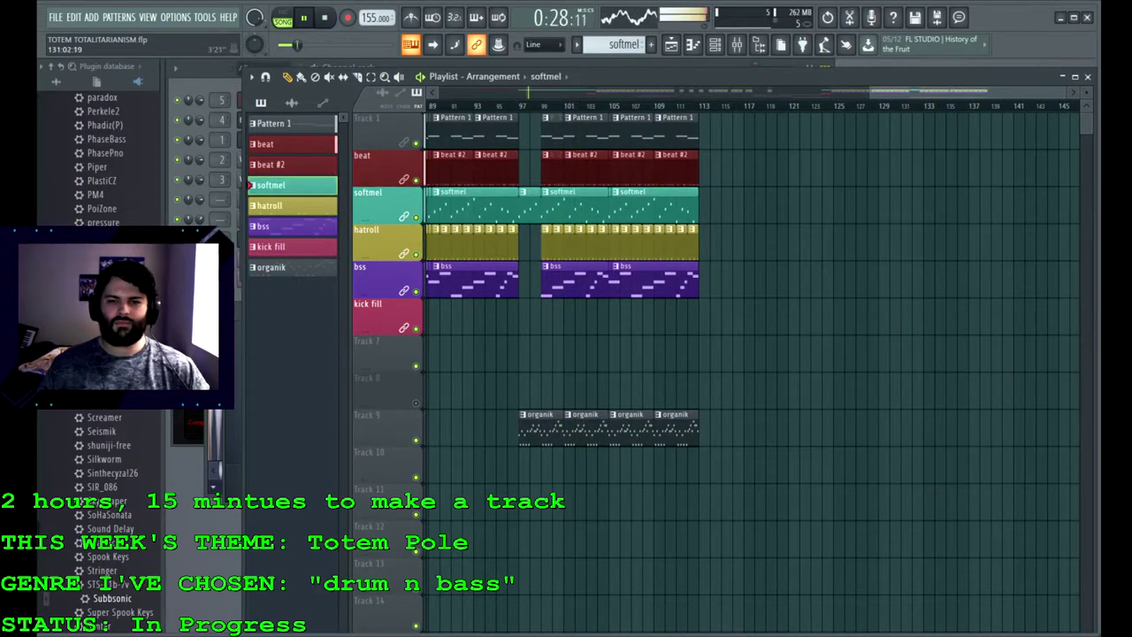
scroll(752, 371, left, 3)
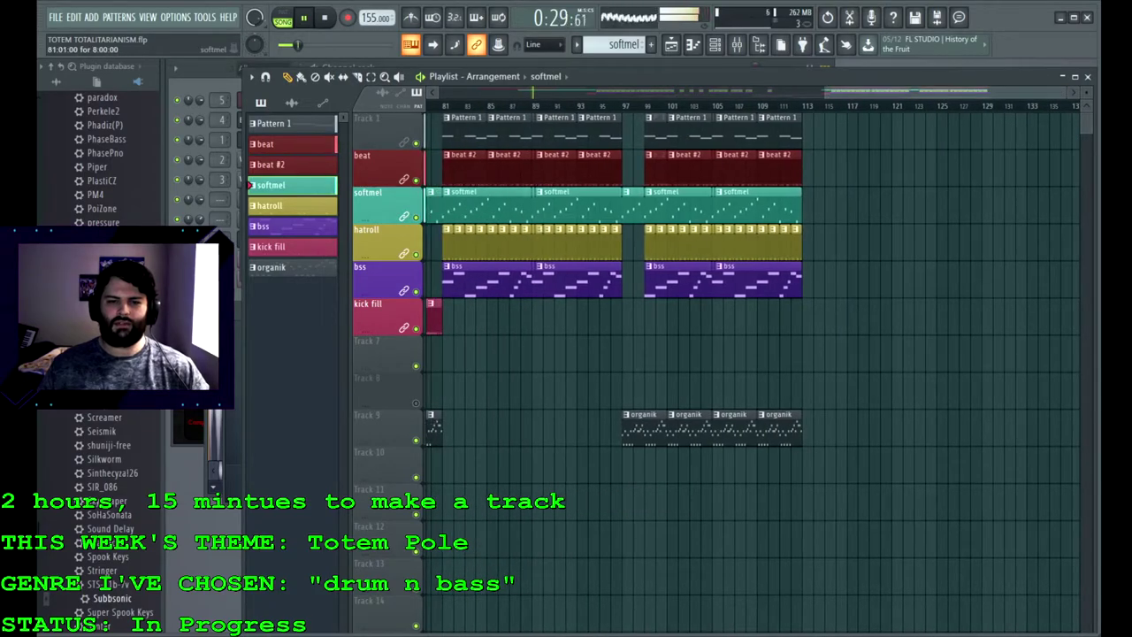
click(818, 207)
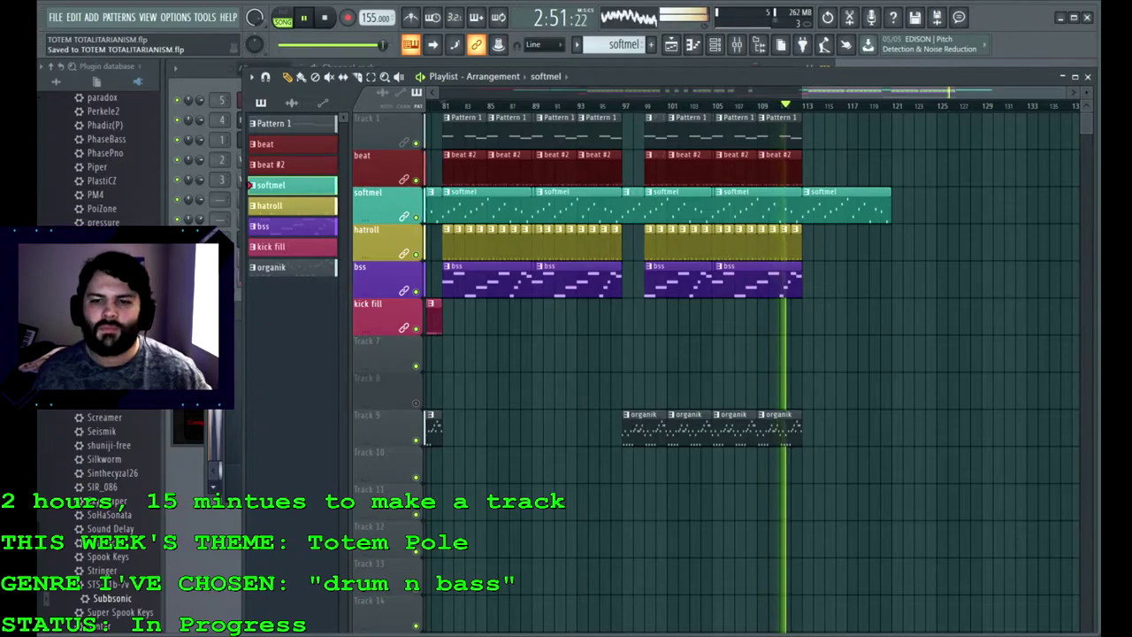
Step: Place two Pattern 1 clips on Track 1 at bars 113 and 117
scroll(964, 316, up, 5)
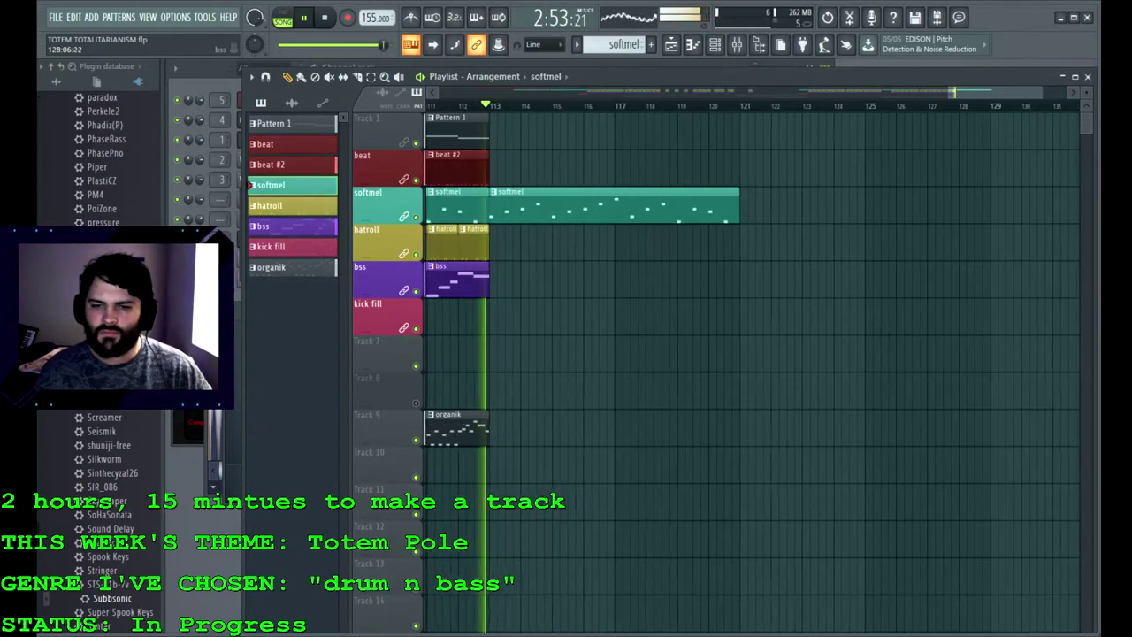
scroll(545, 279, down, 1)
click(458, 129)
scroll(751, 354, left, 5)
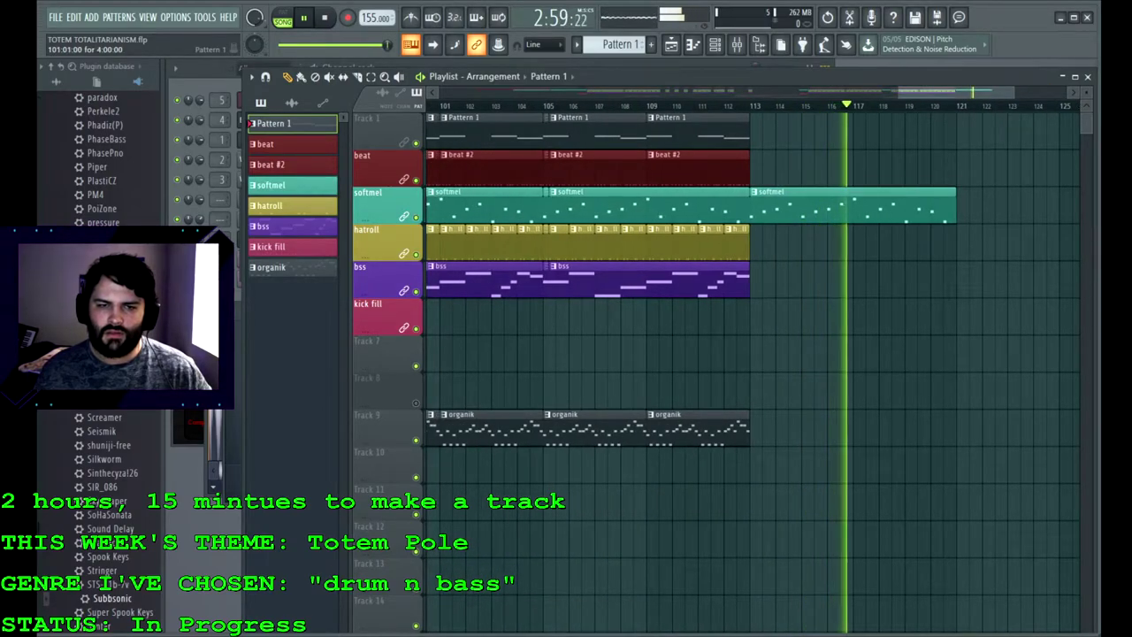
click(757, 131)
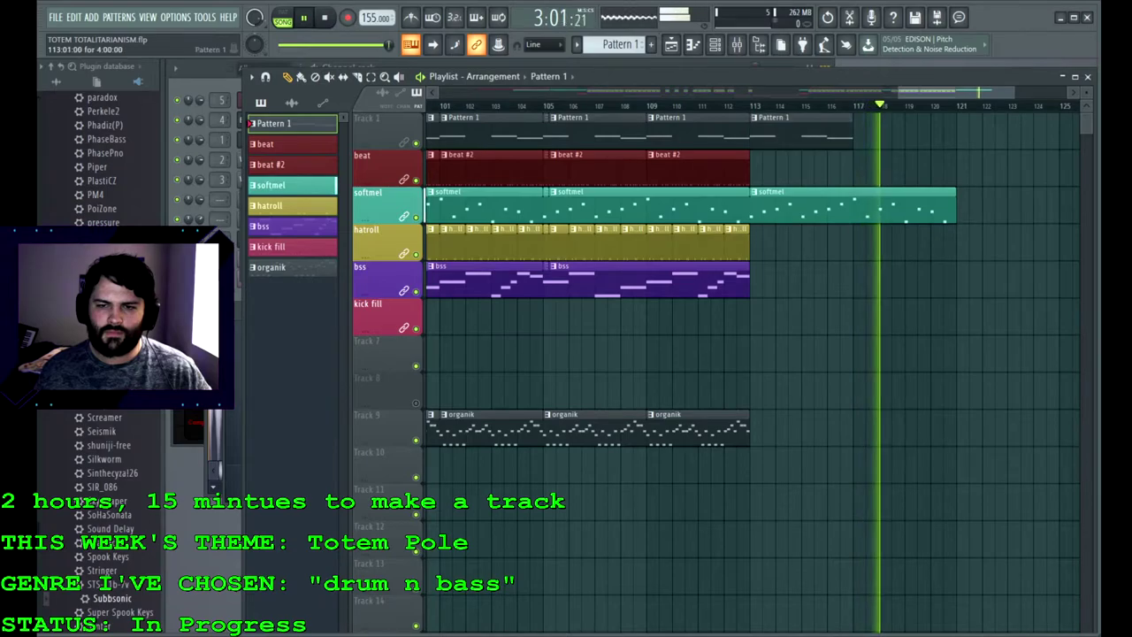
click(862, 131)
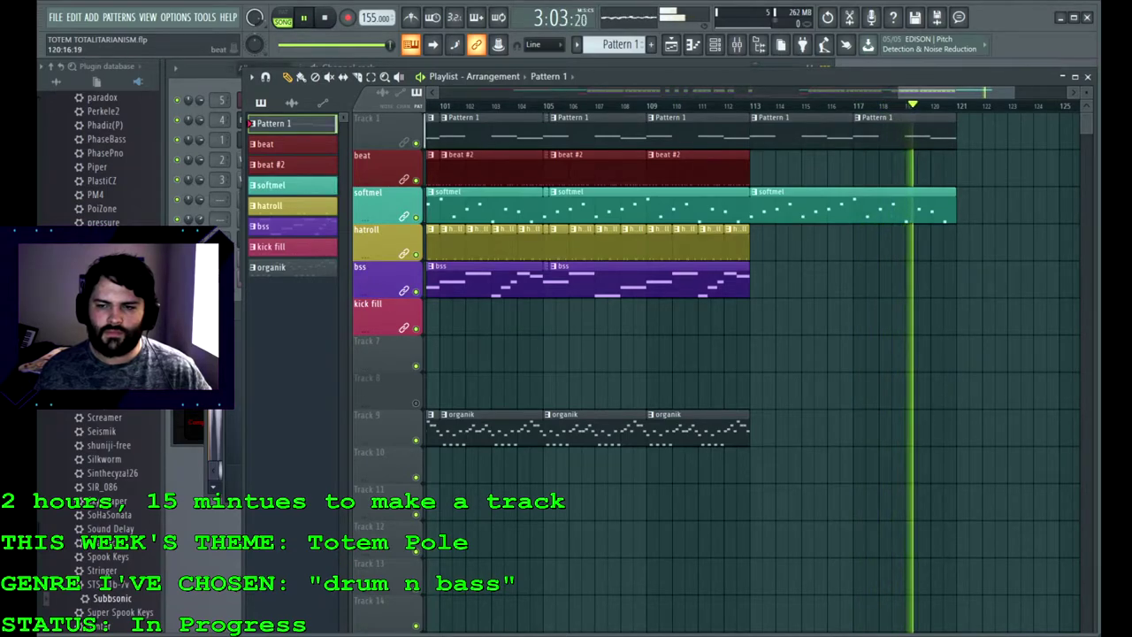
Step: Add a shortened softmel clip at bar 121 and turn it into the softmel #2 variation
drag(955, 205, 1006, 205)
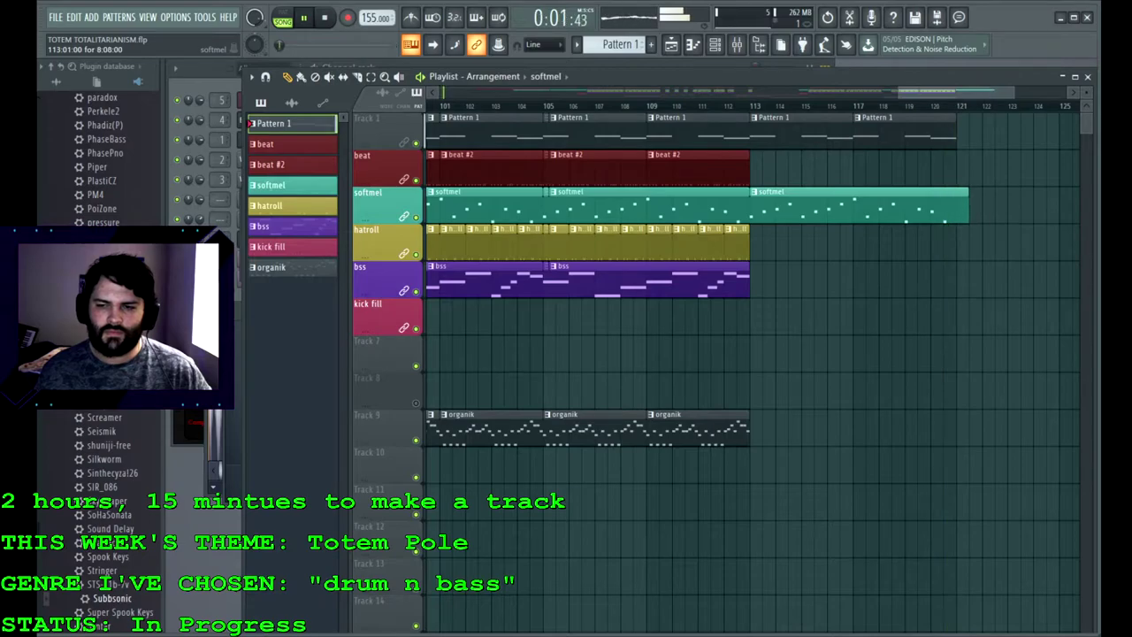
click(964, 205)
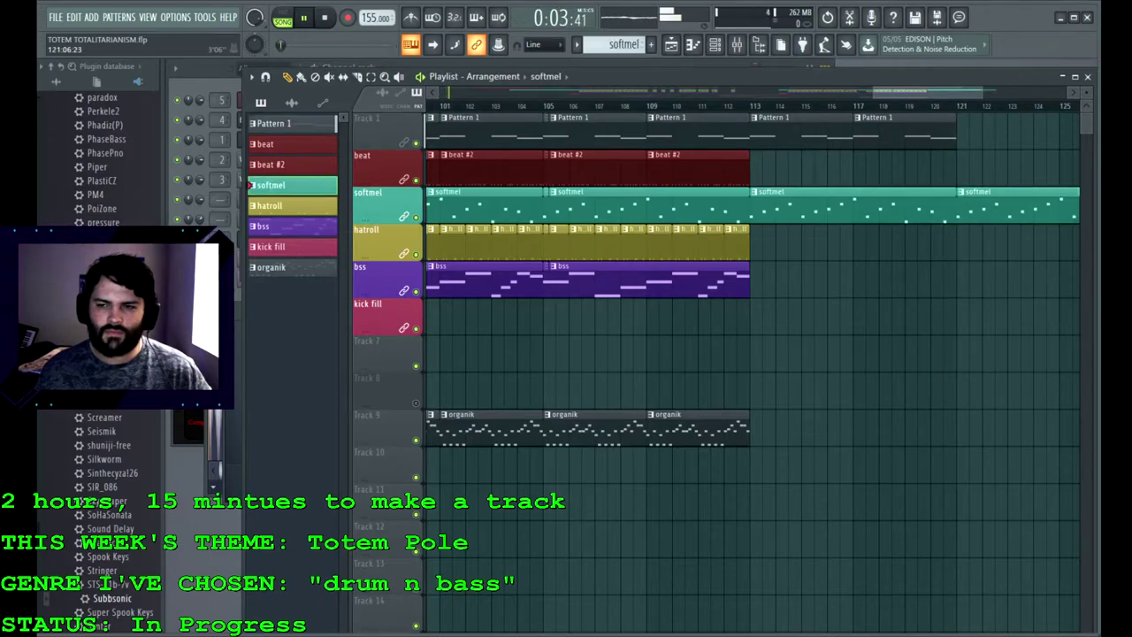
scroll(965, 205, right, 3)
drag(888, 207, 774, 207)
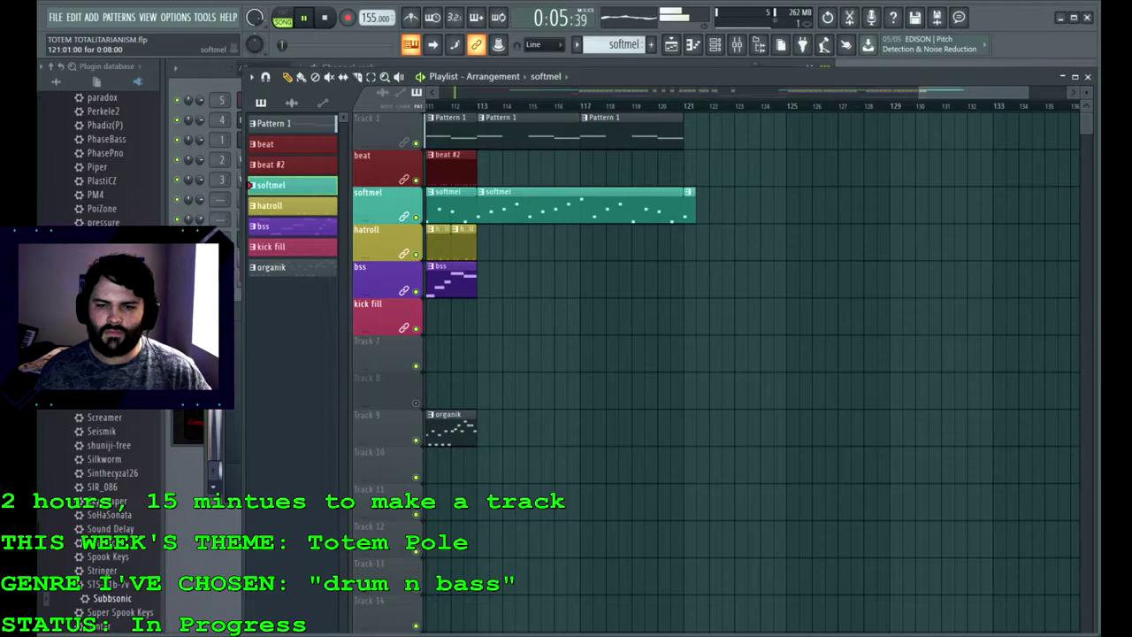
click(702, 215)
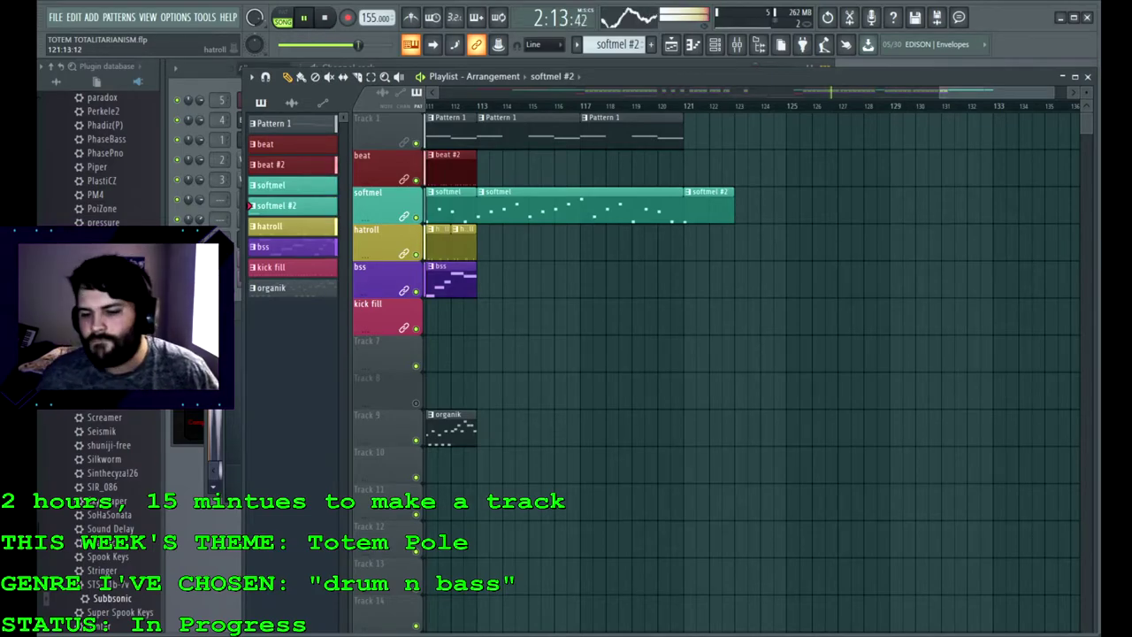
Step: Pick up a quarter-bar slice of the recorded audio on Track 7 and place copies of it side by side from bar 121
scroll(704, 257, down, 1)
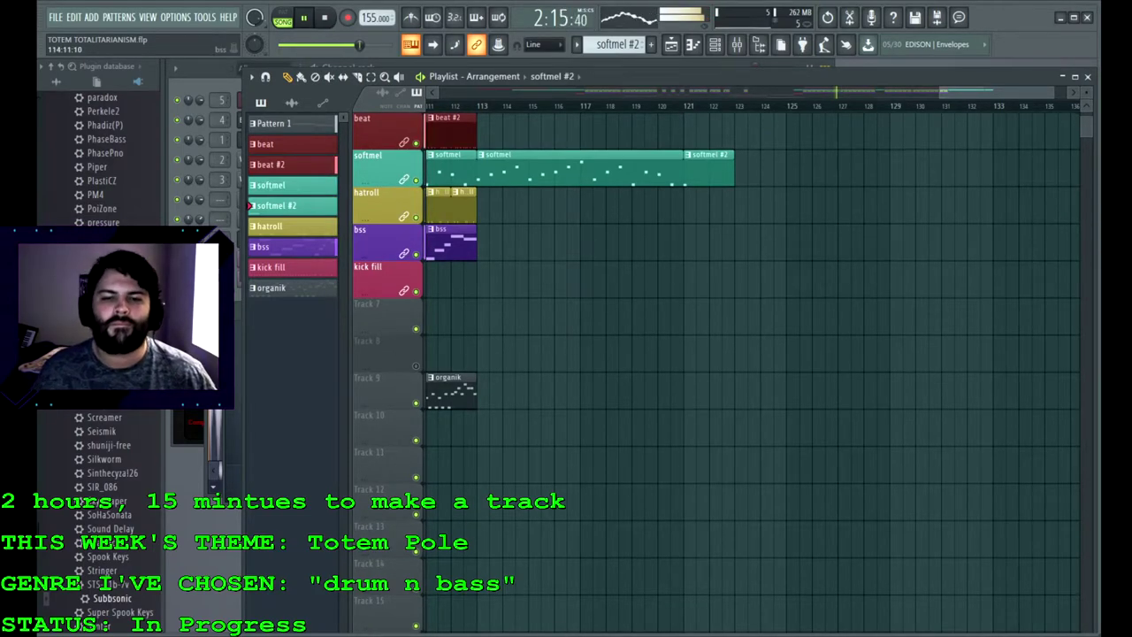
scroll(743, 263, down, 5)
scroll(751, 353, up, 2)
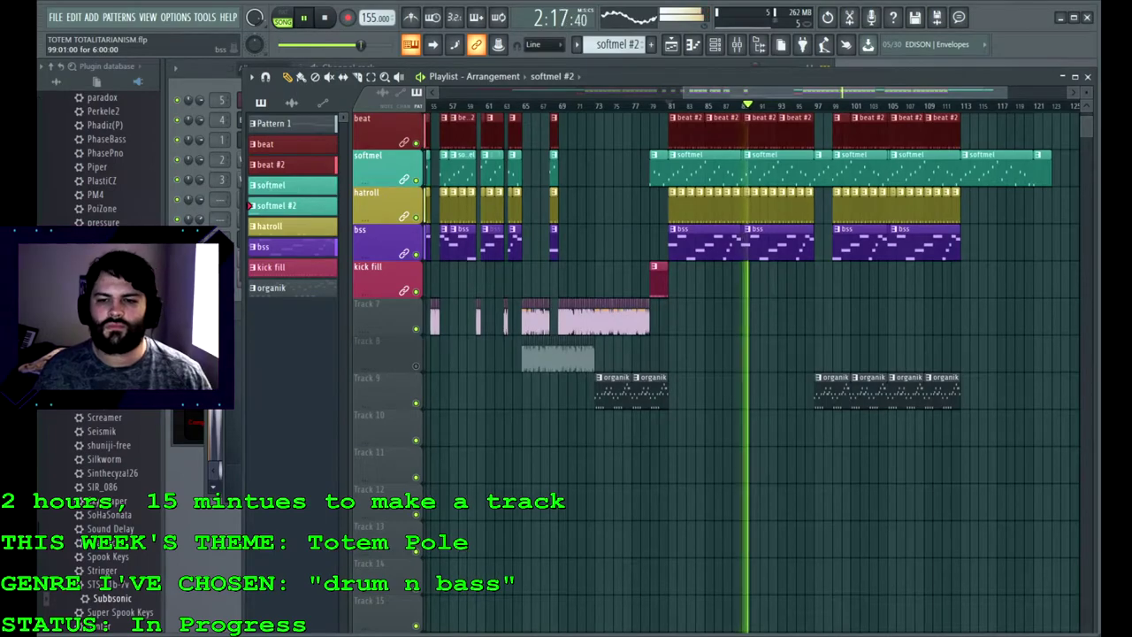
scroll(751, 354, up, 1)
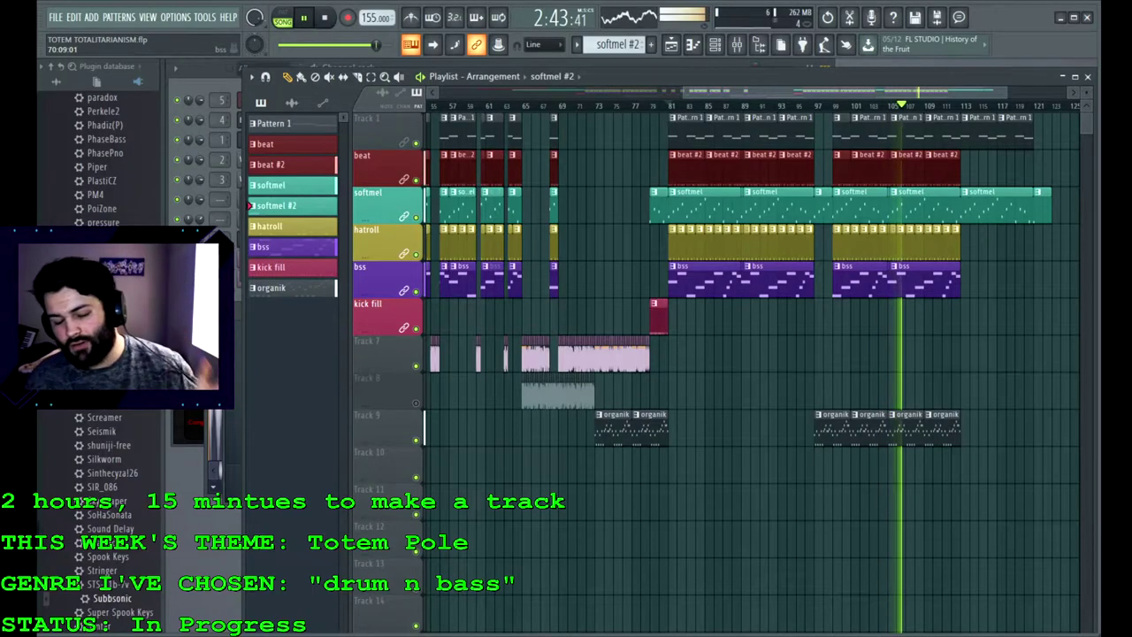
scroll(607, 353, up, 6)
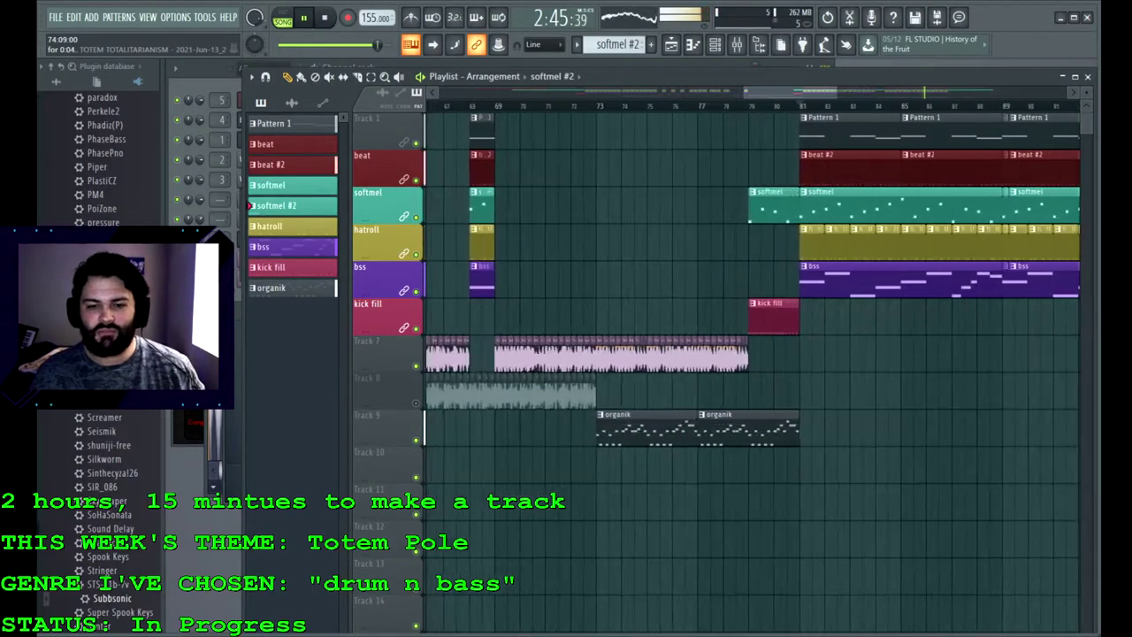
drag(781, 92, 957, 92)
click(919, 357)
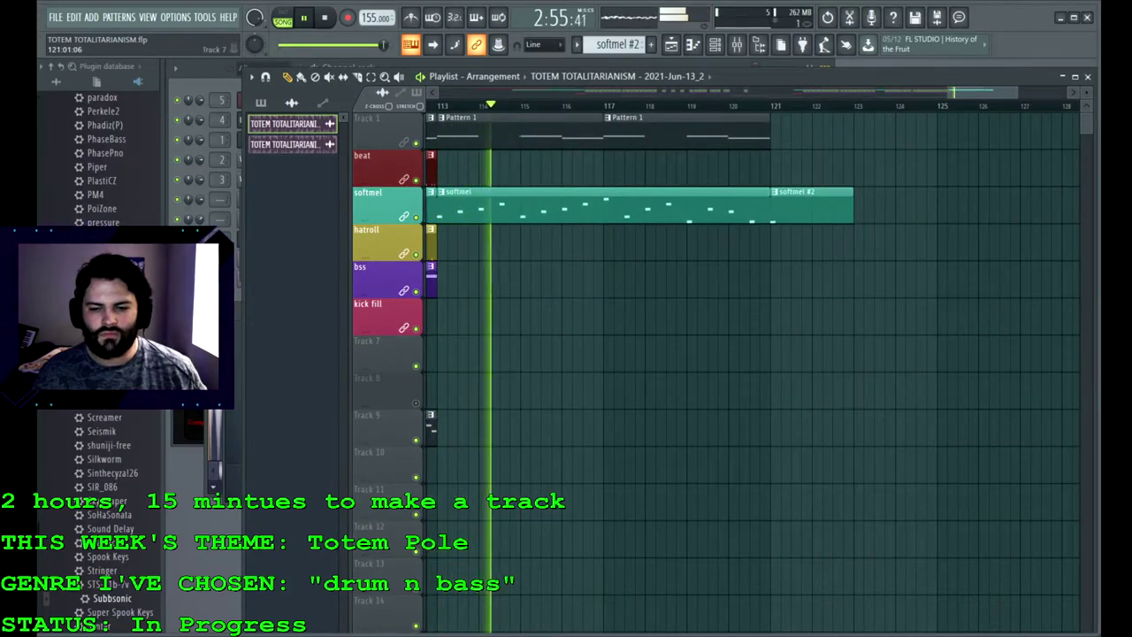
click(785, 357)
click(796, 357)
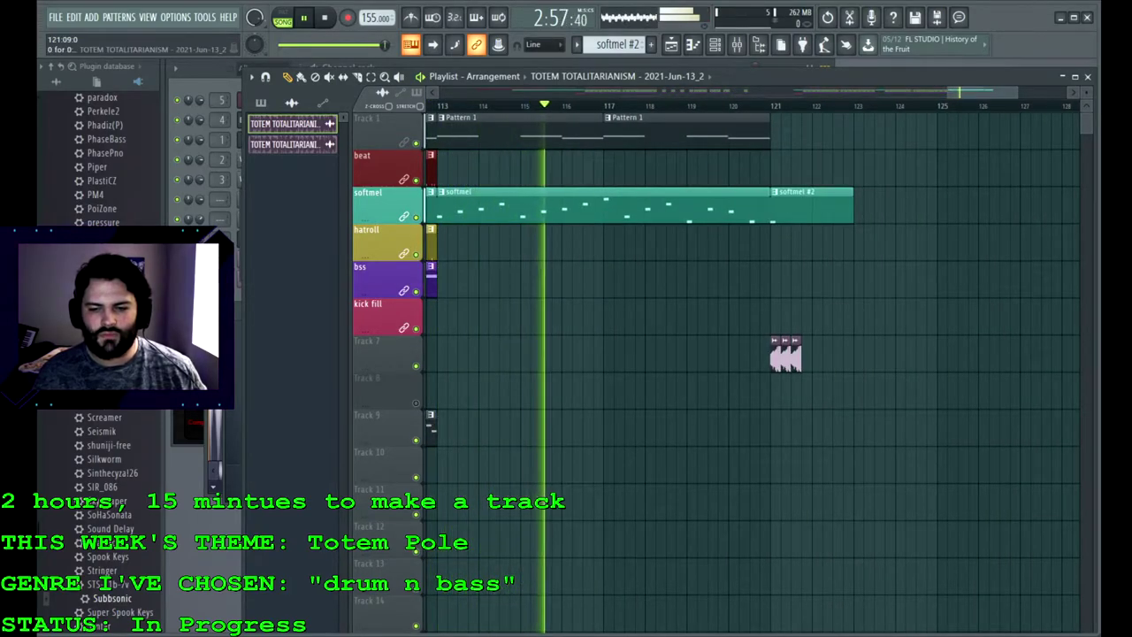
Step: Try to replace the softmel #2 clip at bar 121 with a two-bar audio clip on Track 7
click(806, 357)
drag(806, 354, 839, 353)
right_click(835, 206)
click(848, 358)
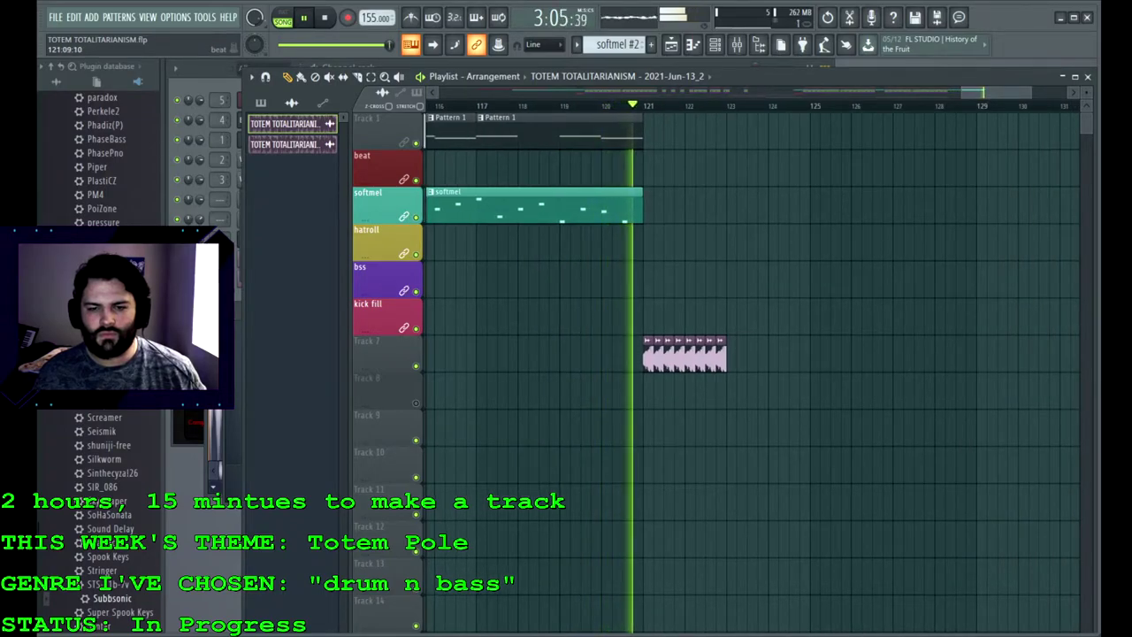
right_click(718, 353)
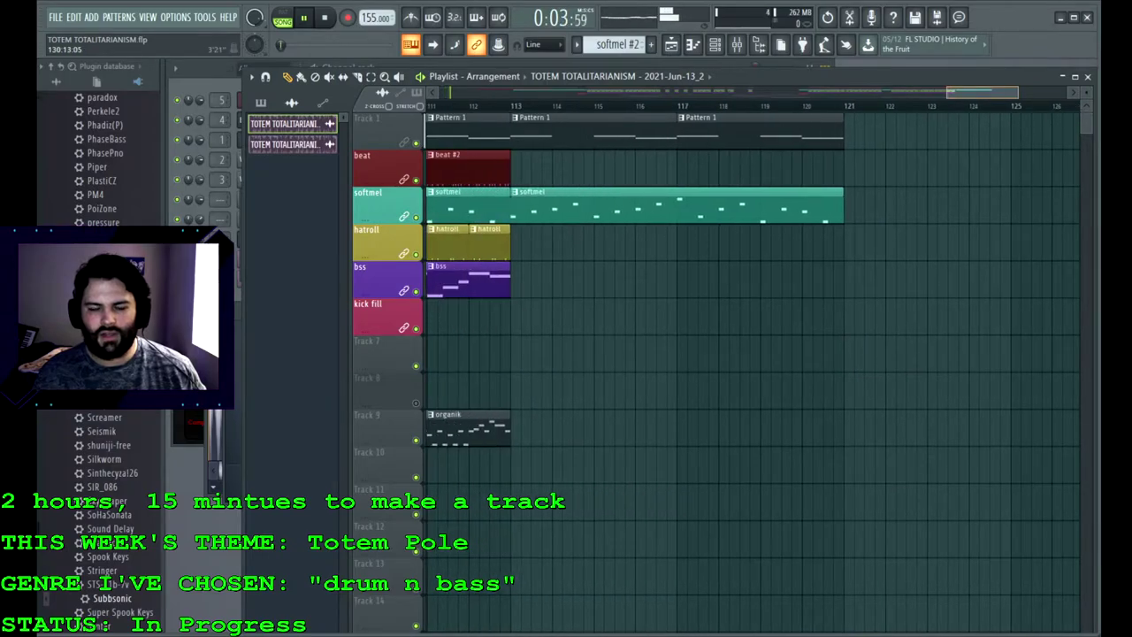
click(917, 354)
right_click(918, 355)
click(917, 355)
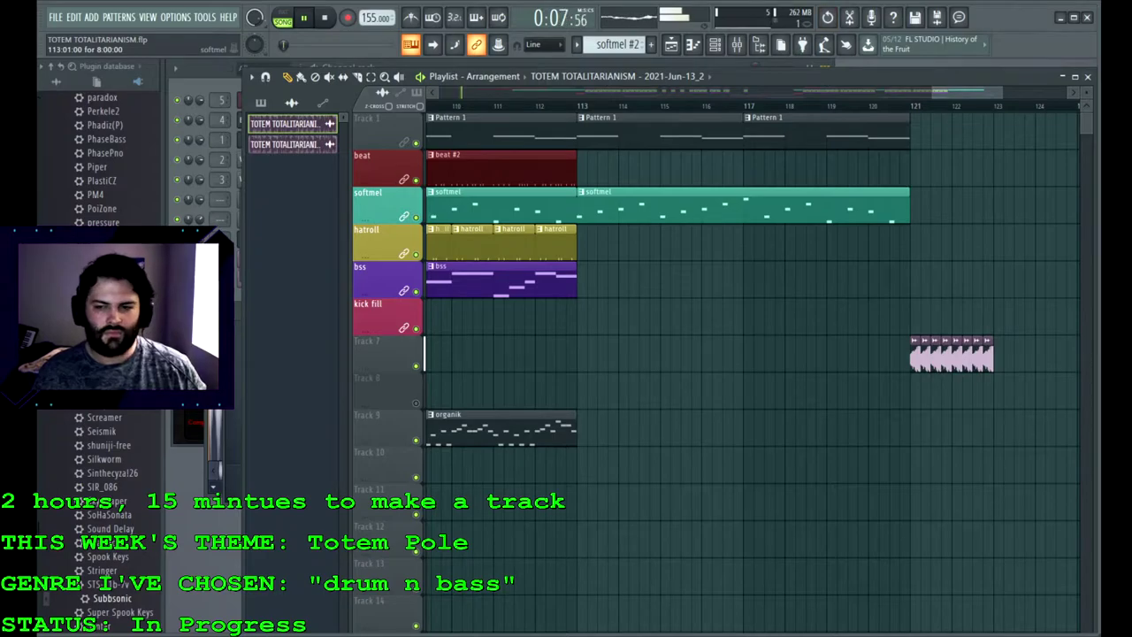
key(ctrl+z)
right_click(915, 355)
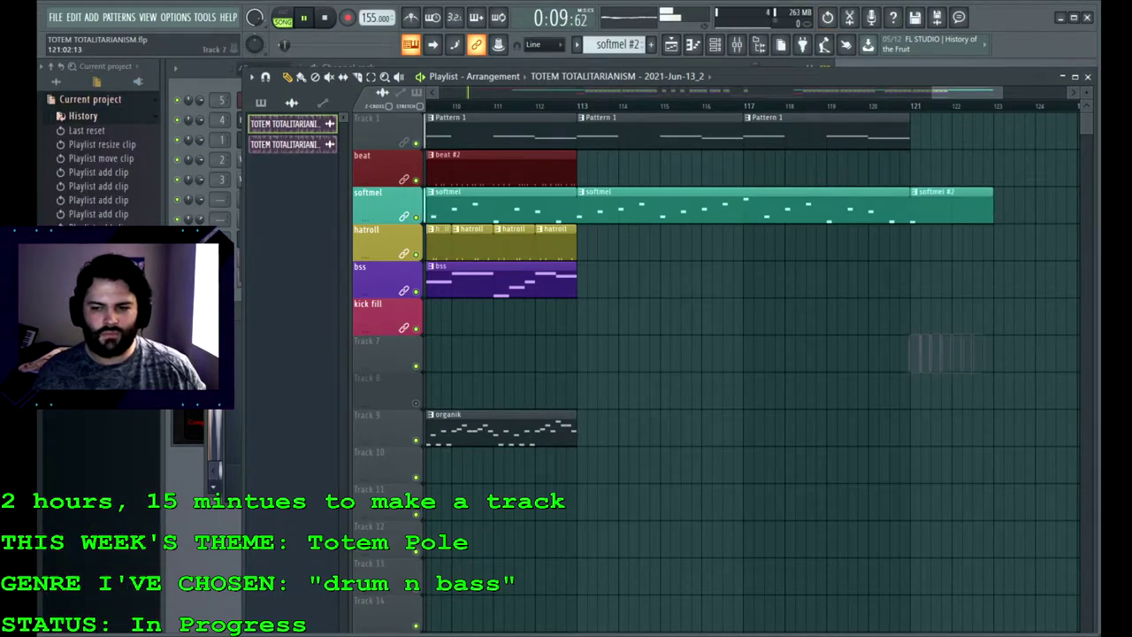
Step: Play the arrangement from around bar 55 and review the chopped sections and the transition into the second drop at bar 81
scroll(911, 353, down, 5)
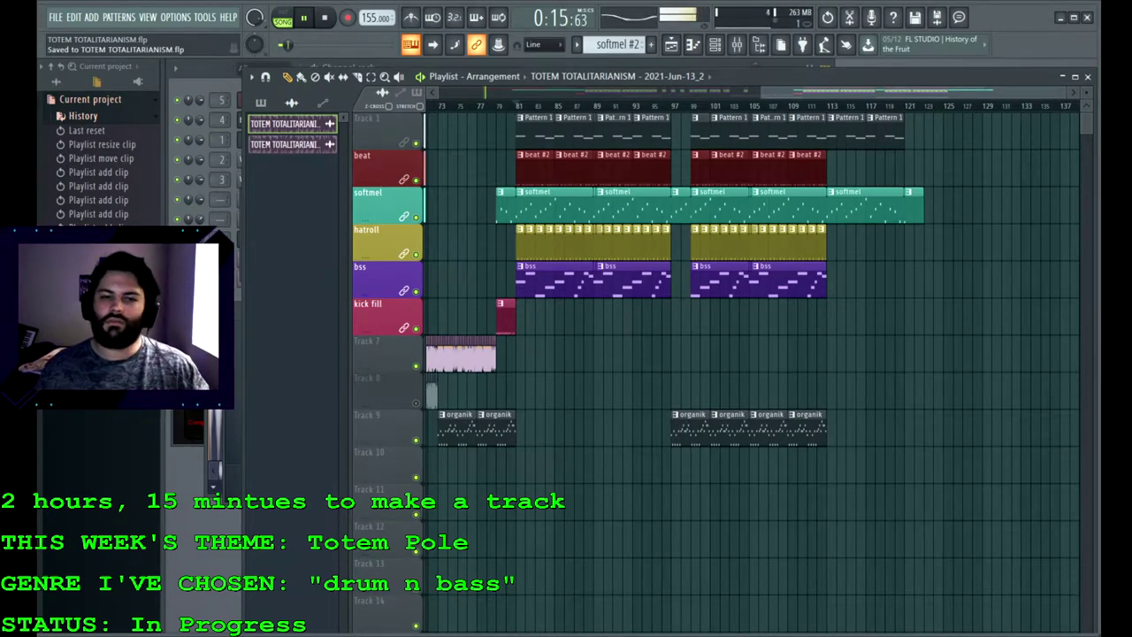
key(space)
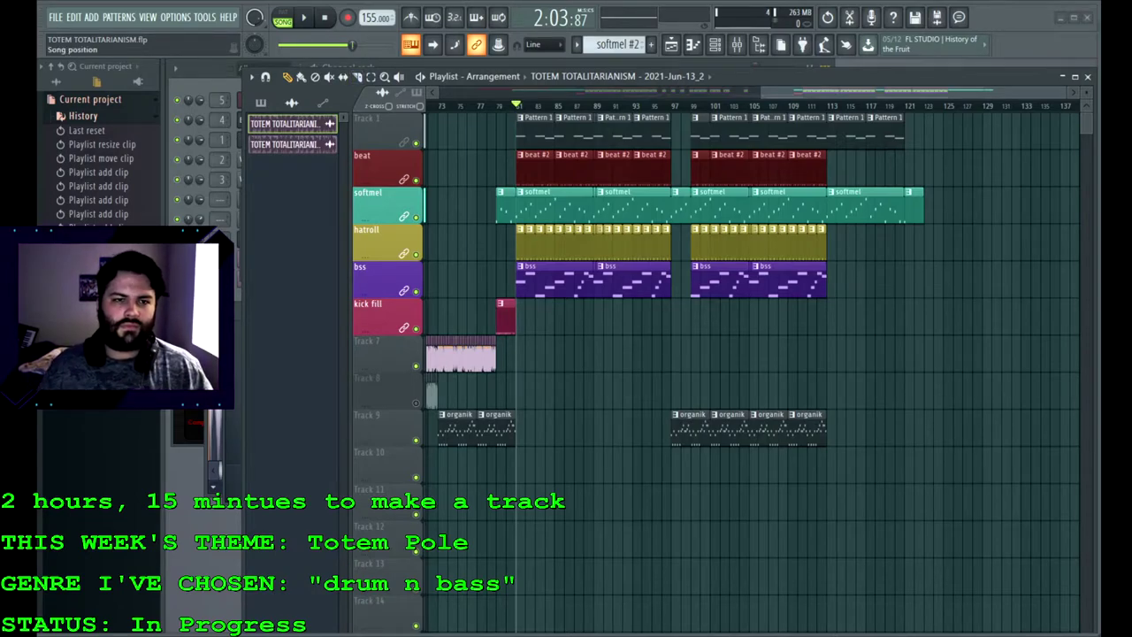
key(space)
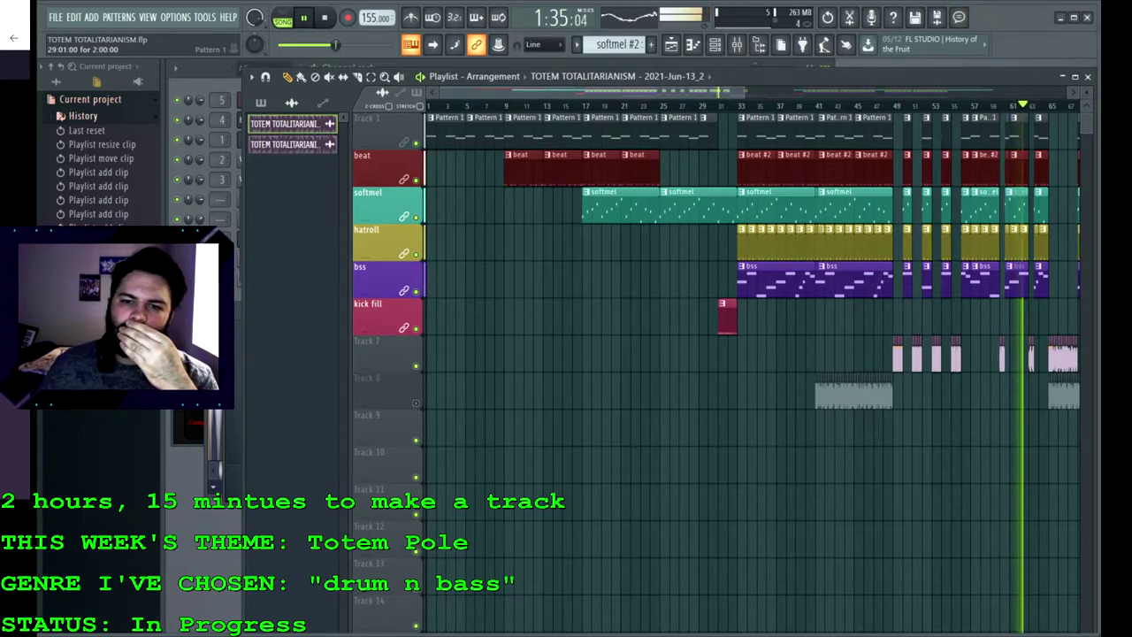
scroll(814, 105, right, 3)
click(815, 106)
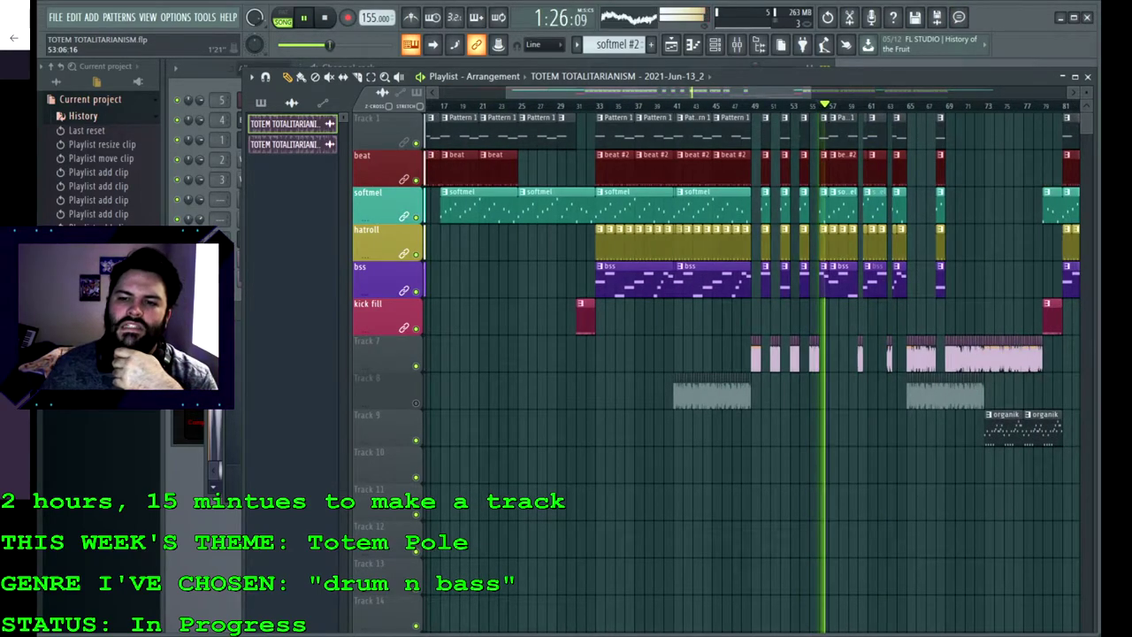
scroll(751, 366, right, 1)
scroll(751, 366, right, 2)
scroll(751, 354, right, 1)
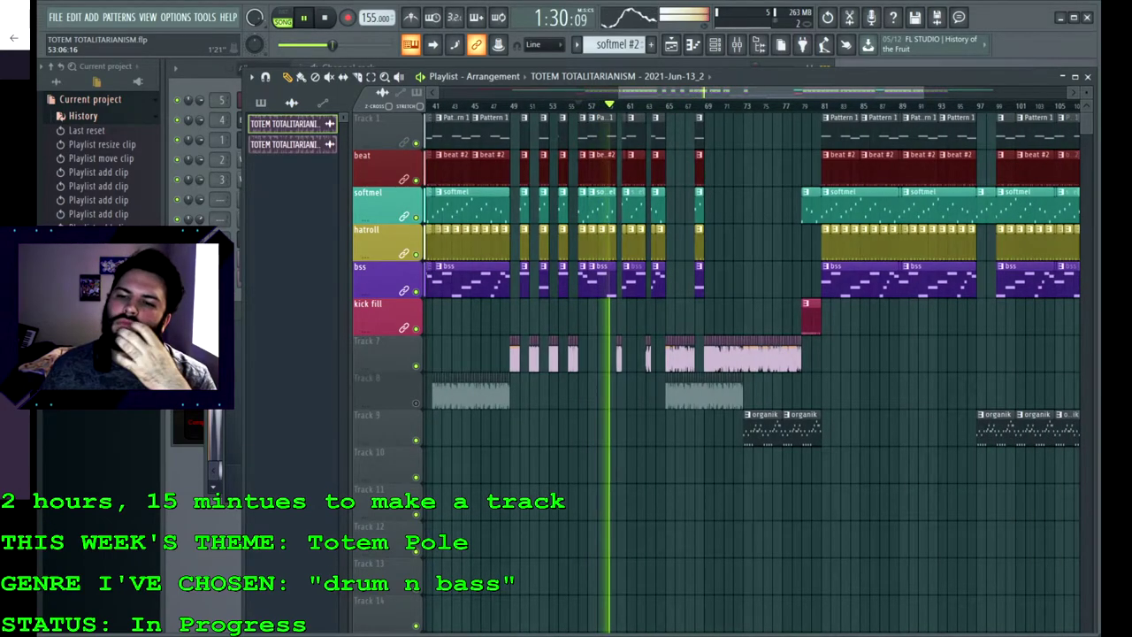
scroll(752, 366, right, 1)
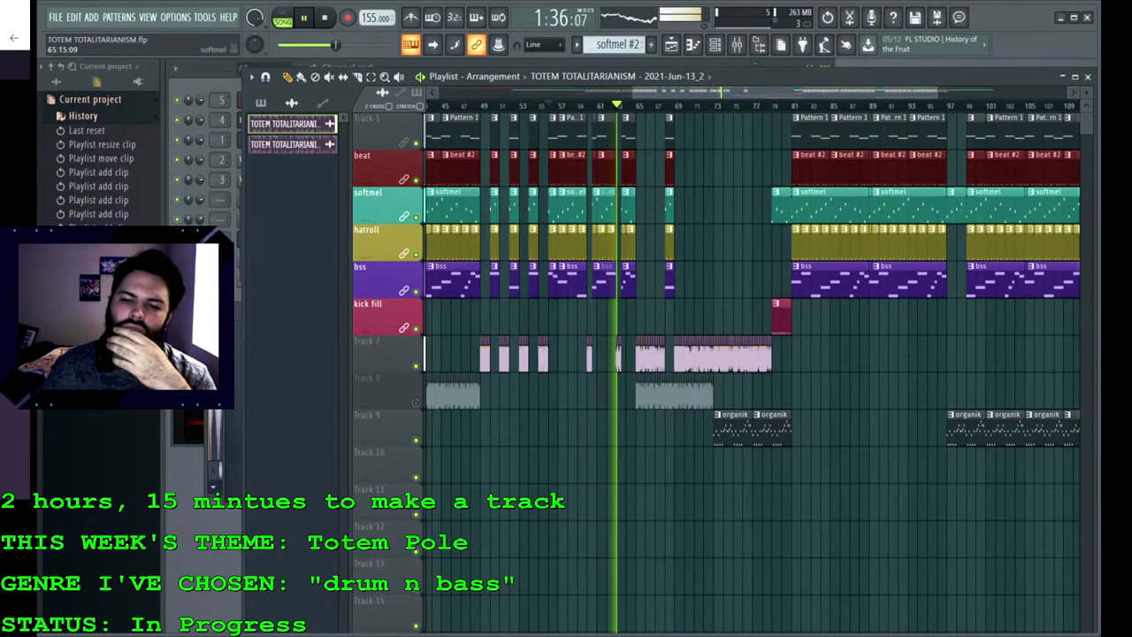
scroll(657, 221, up, 5)
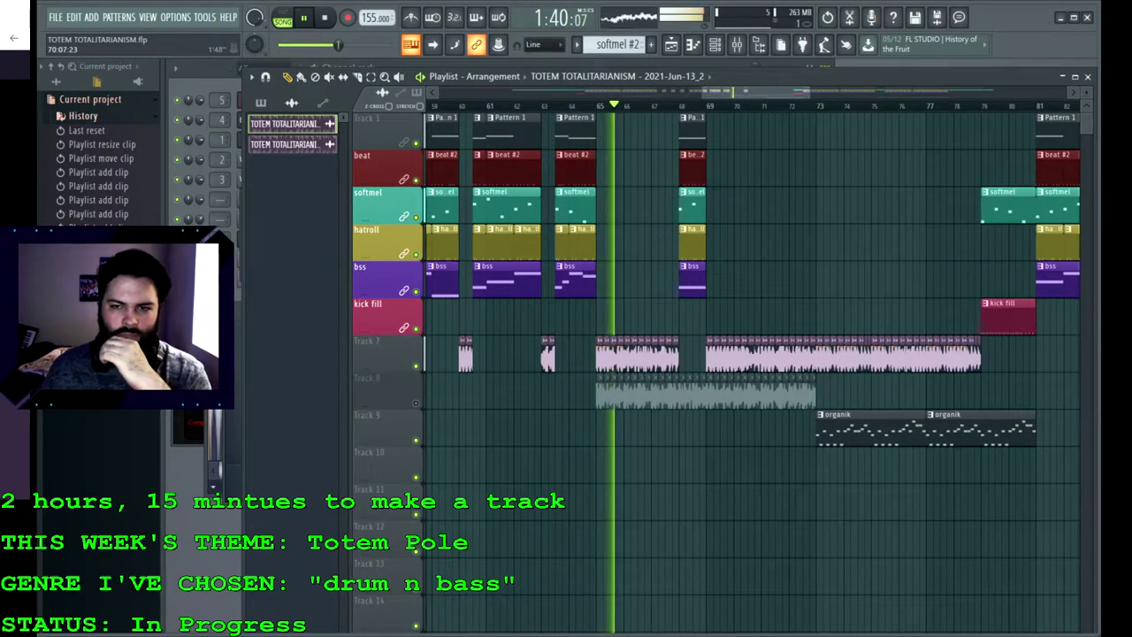
scroll(751, 371, right, 3)
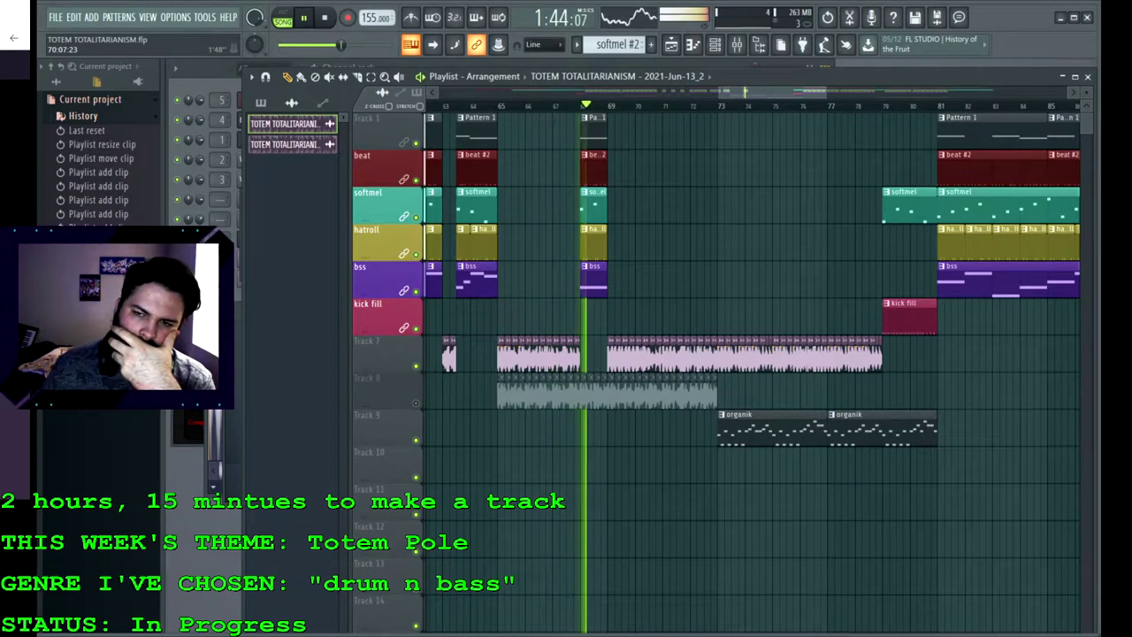
scroll(751, 354, right, 3)
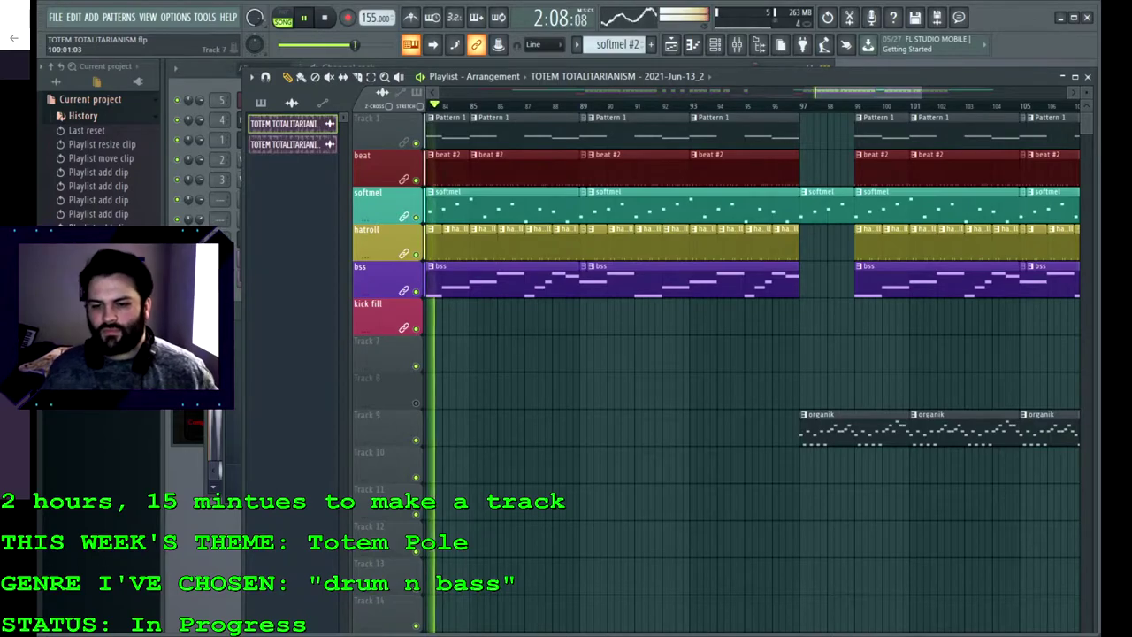
Step: Add a one-bar hatroll clip at bar 98 and extend the start of the following beat #2 clip back to bar 98
click(870, 244)
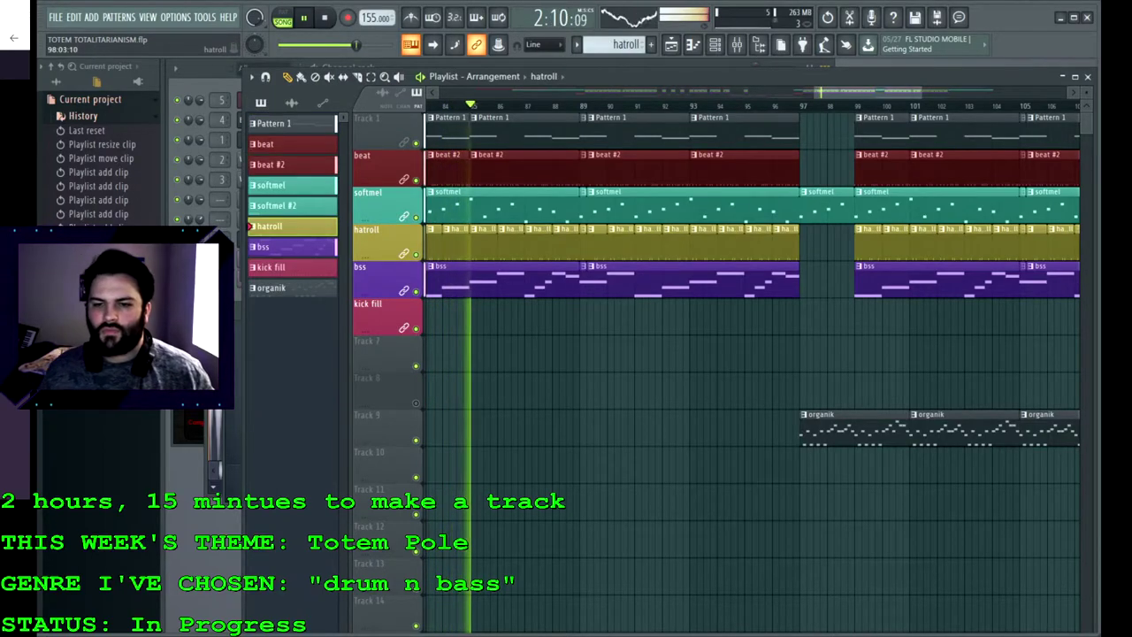
click(840, 244)
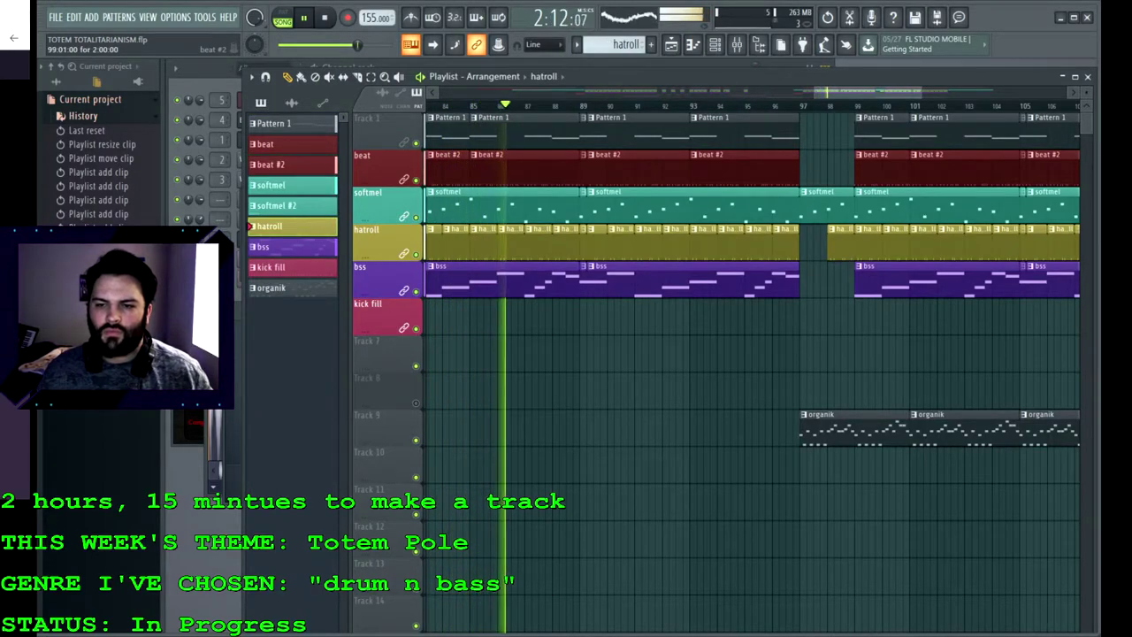
drag(857, 168, 831, 168)
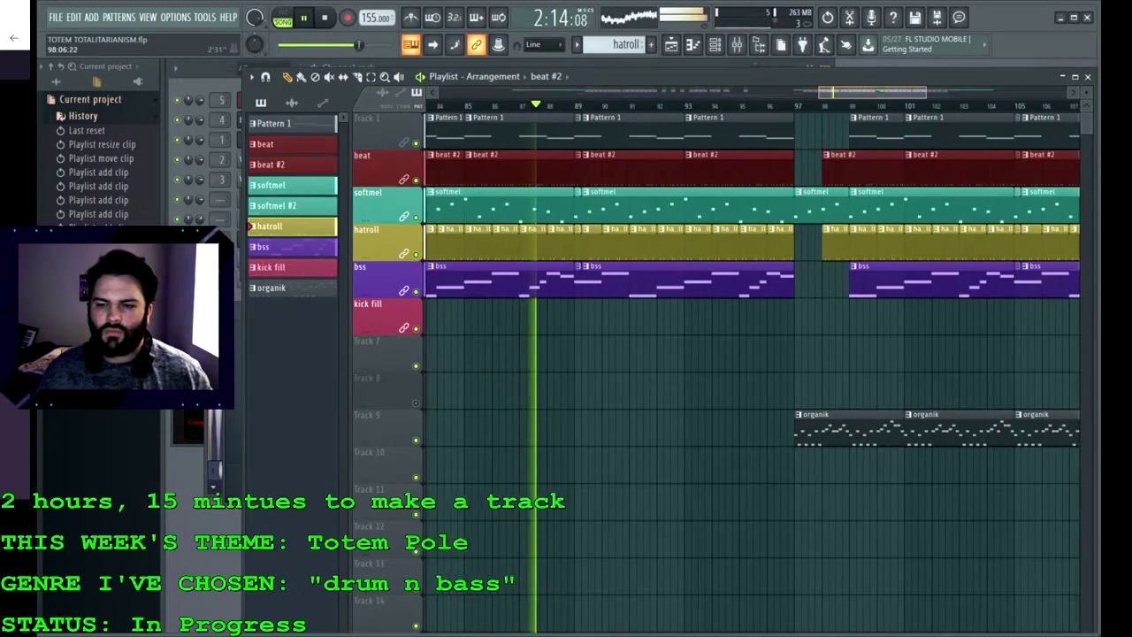
Step: Save the project
scroll(837, 176, right, 3)
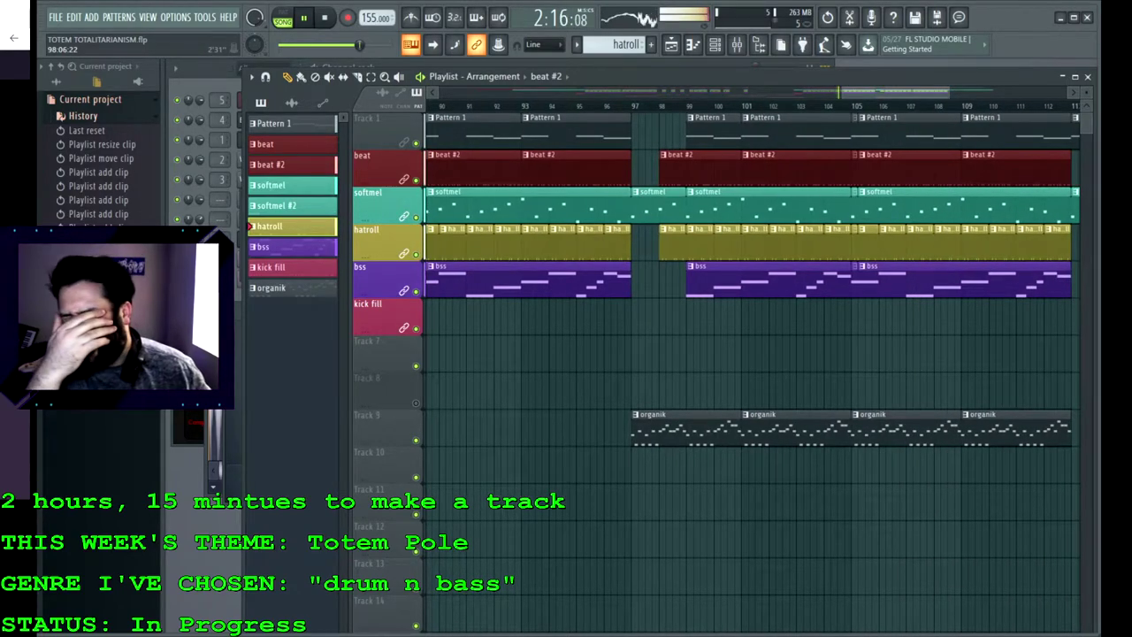
key(ctrl+s)
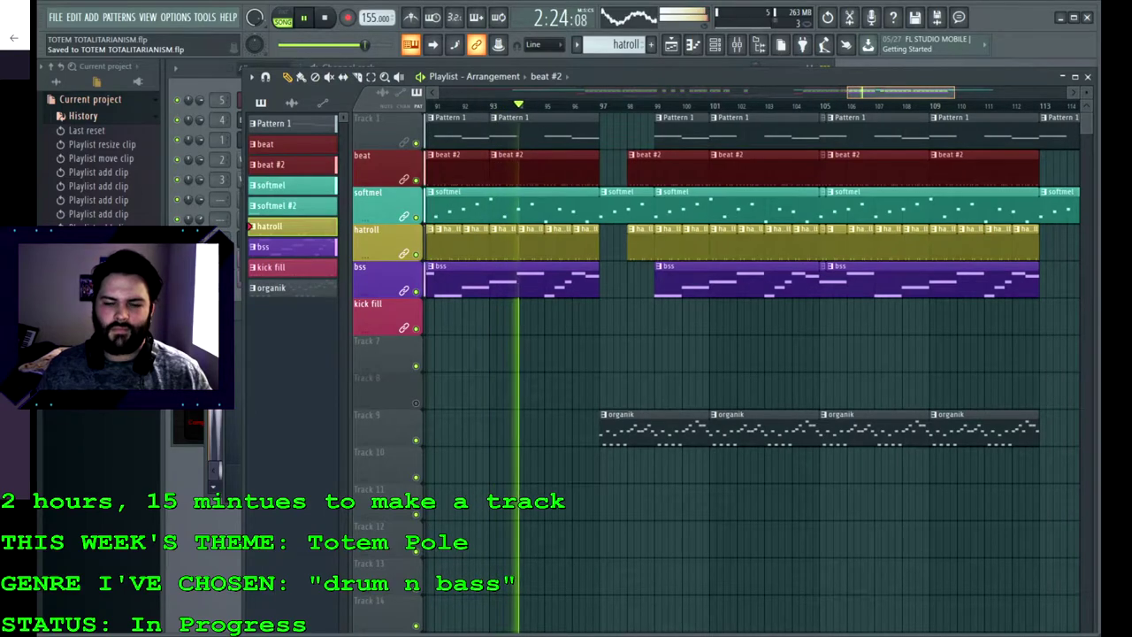
key(ctrl+s)
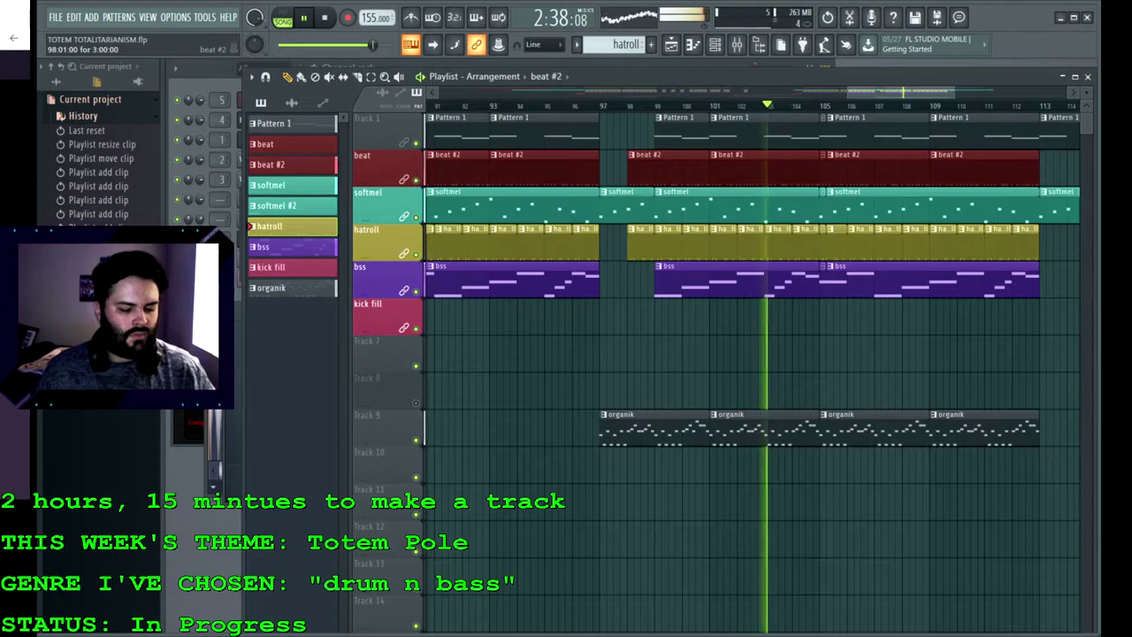
Step: Review the arrangement's ending and the Soundgoodizer effect on mixer Insert 5, and return to the song's opening bars
scroll(752, 371, right, 5)
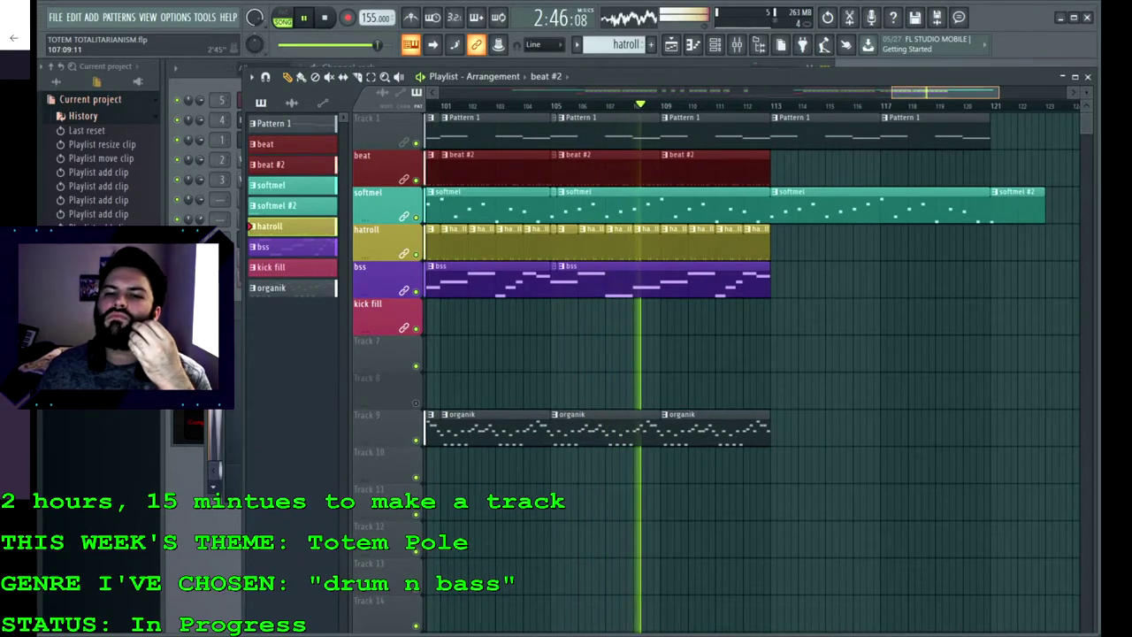
key(F9)
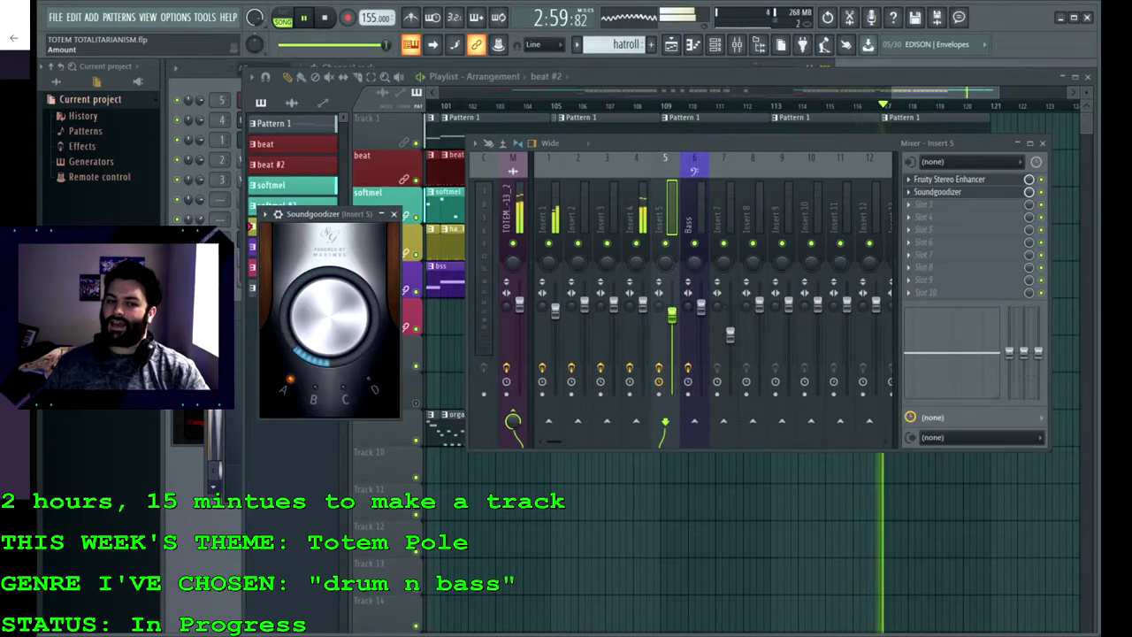
drag(946, 91, 653, 92)
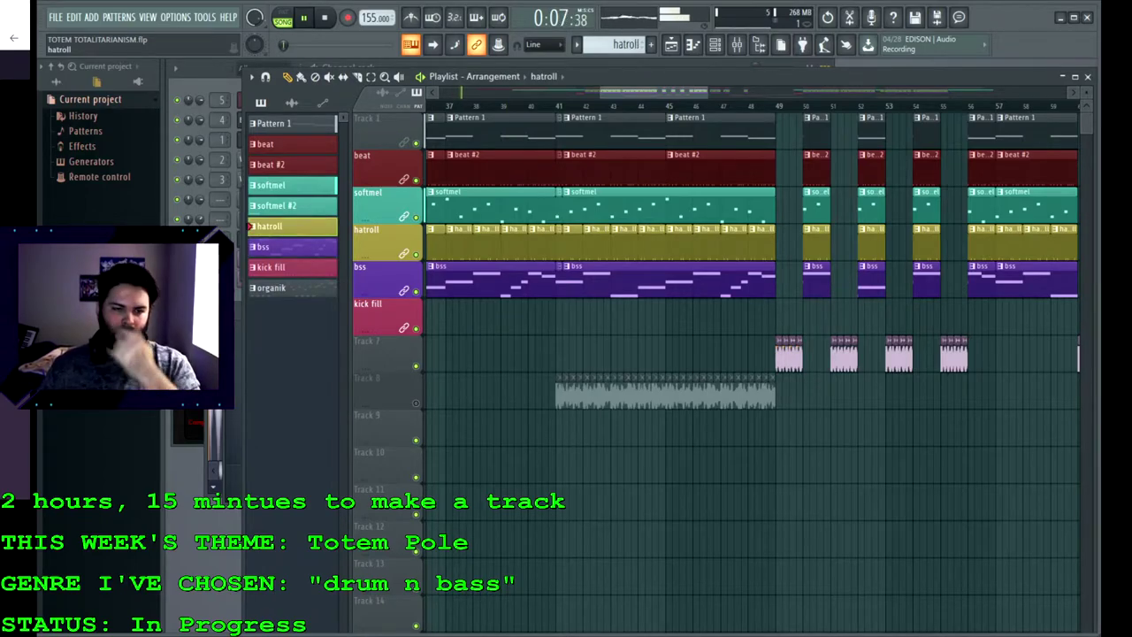
drag(654, 92, 536, 92)
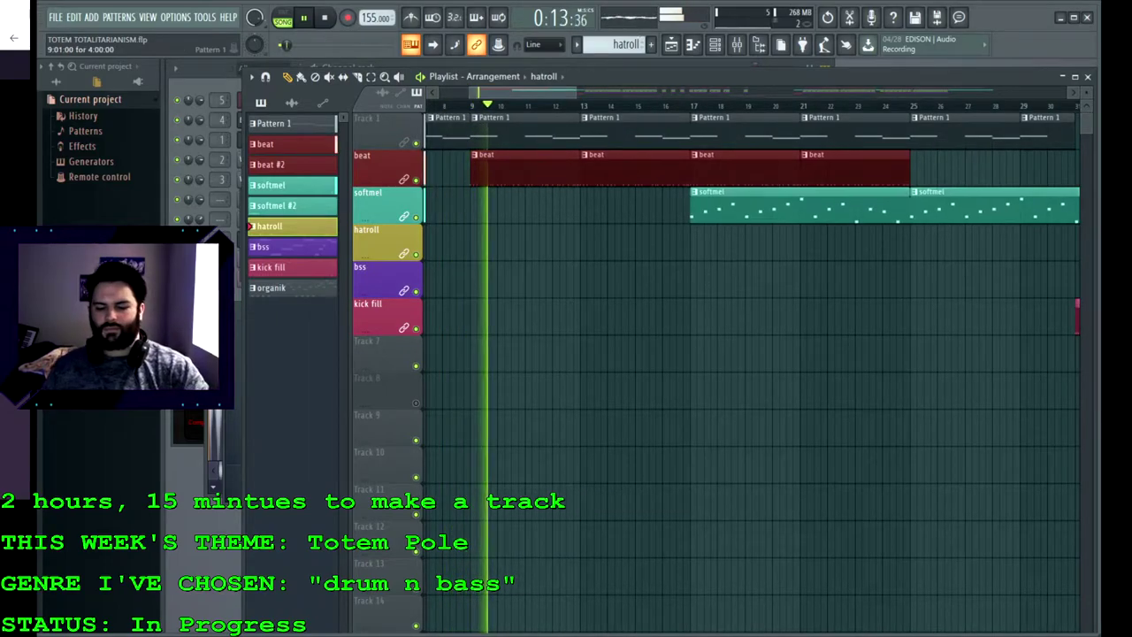
Step: Add Soundgoodizer in mode D to the second effect slot of the master track and turn its amount down
key(F9)
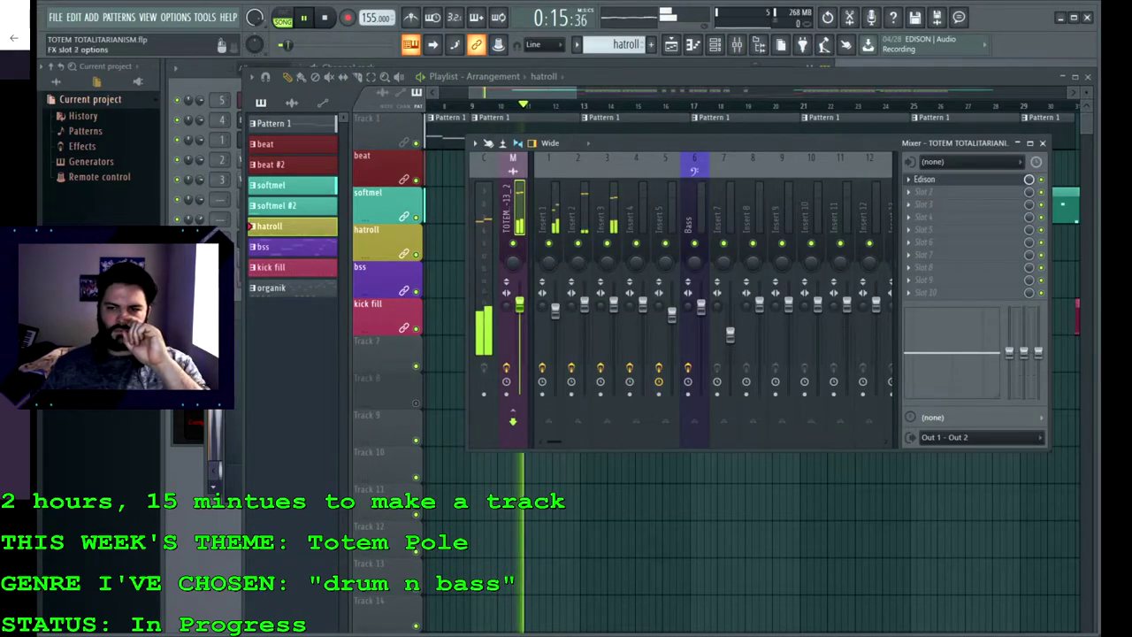
click(693, 211)
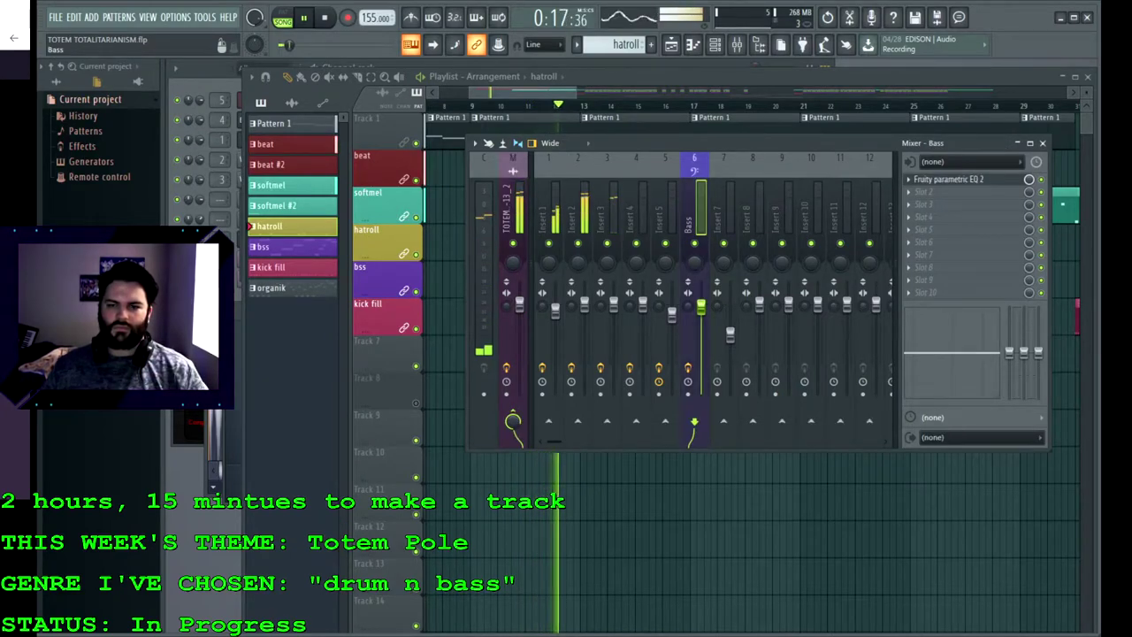
click(665, 211)
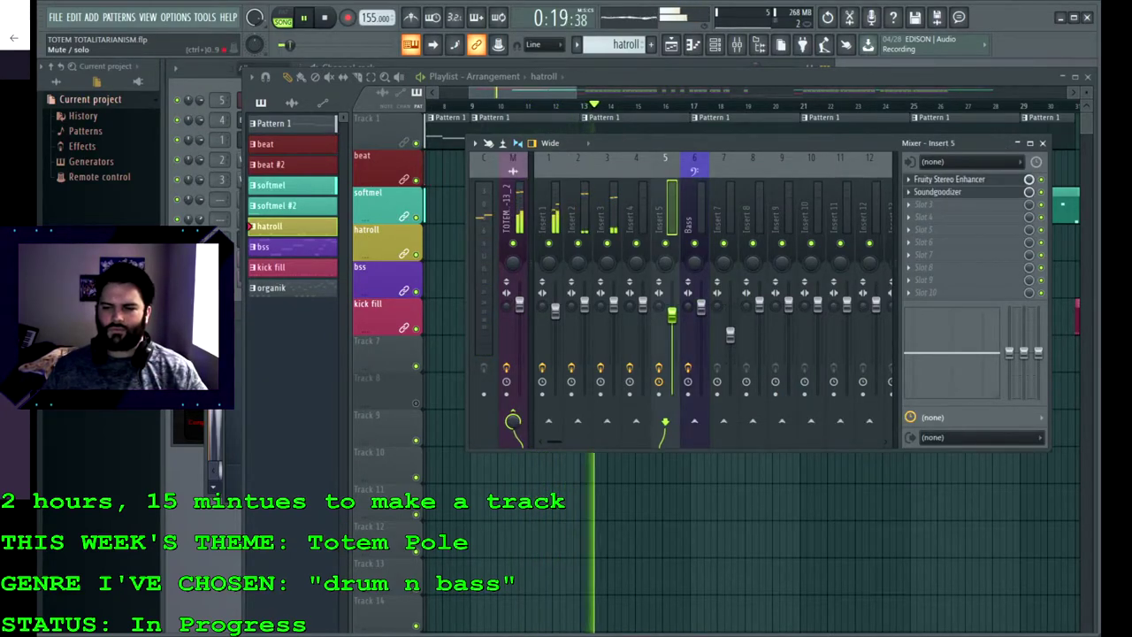
click(513, 211)
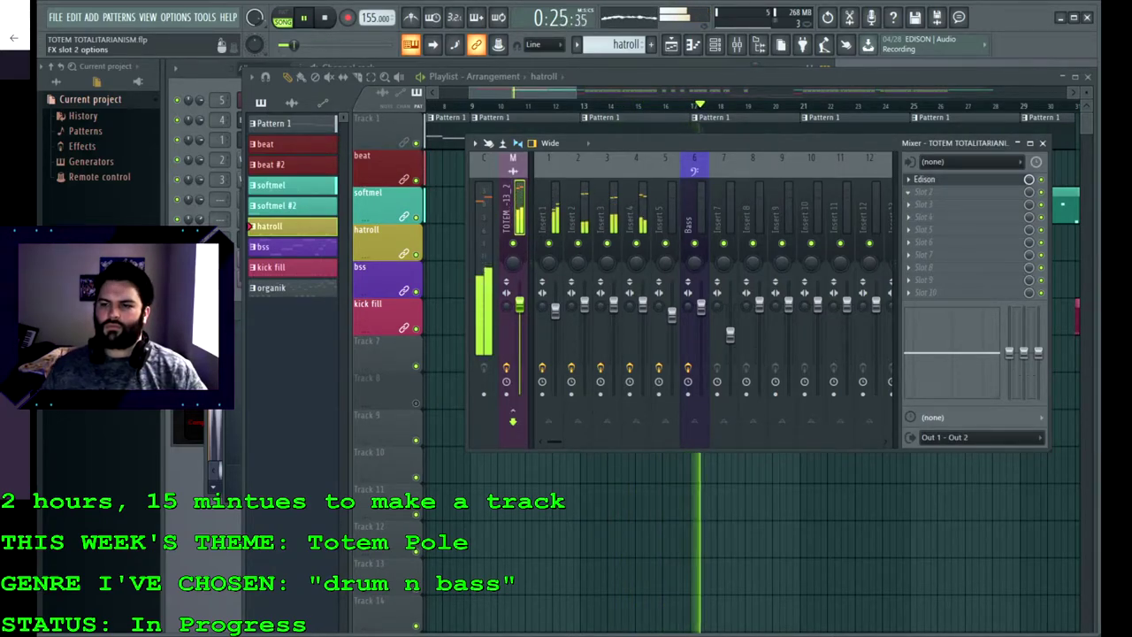
click(937, 192)
drag(295, 283, 294, 331)
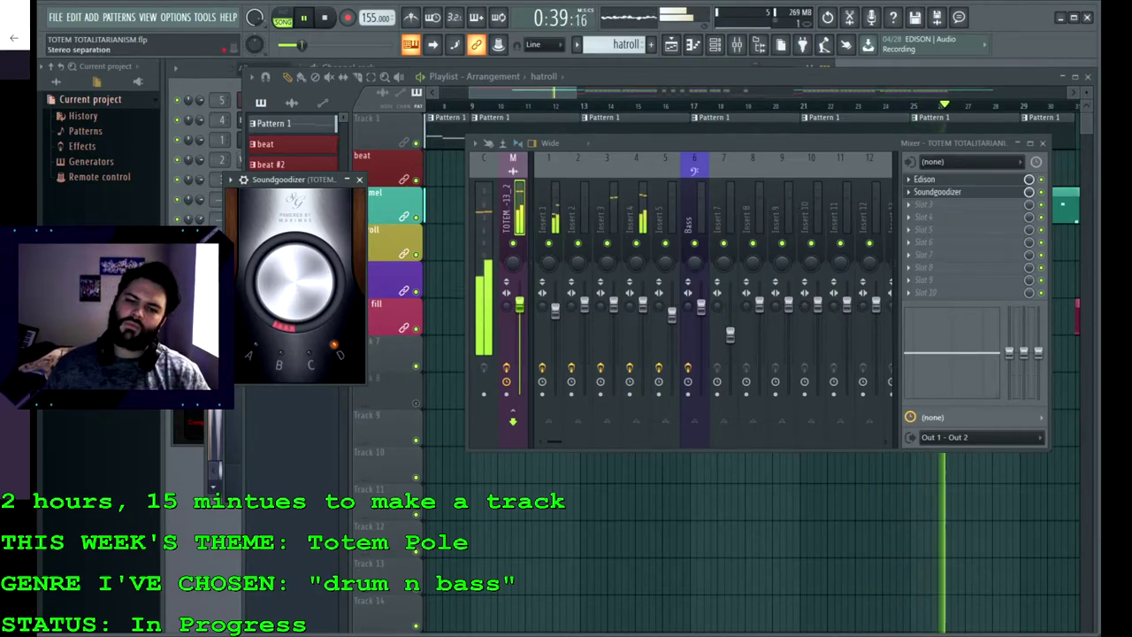
Step: Lower the mixer volume of Insert 4 to -2.4 dB and Insert 2 to -0.8 dB, and slightly reduce Bass and Insert 3
drag(643, 303, 643, 307)
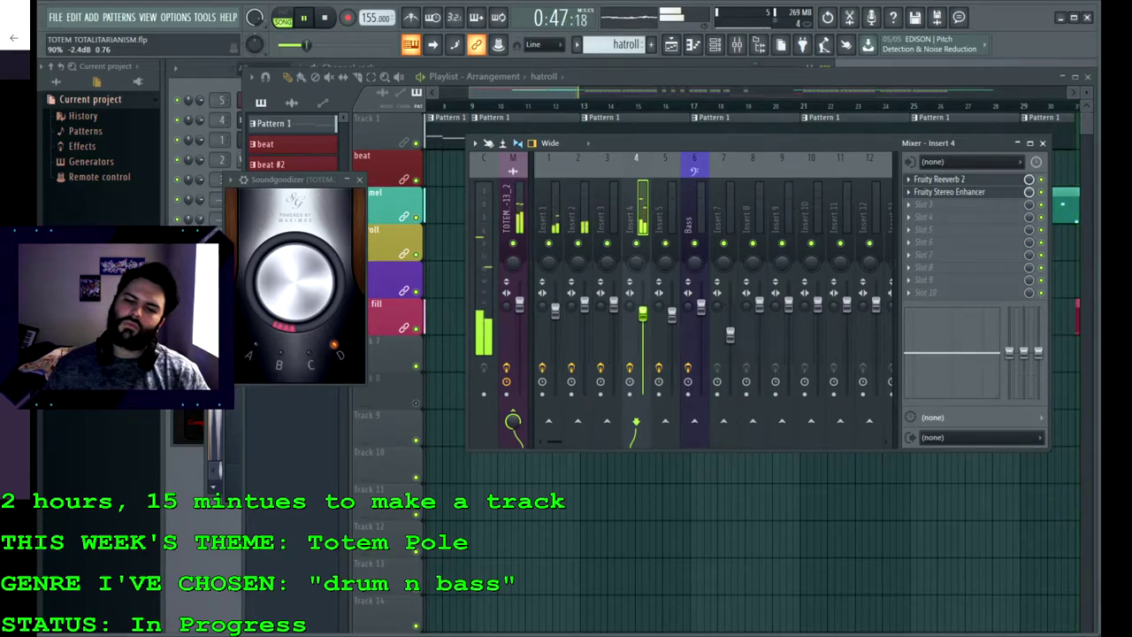
click(583, 304)
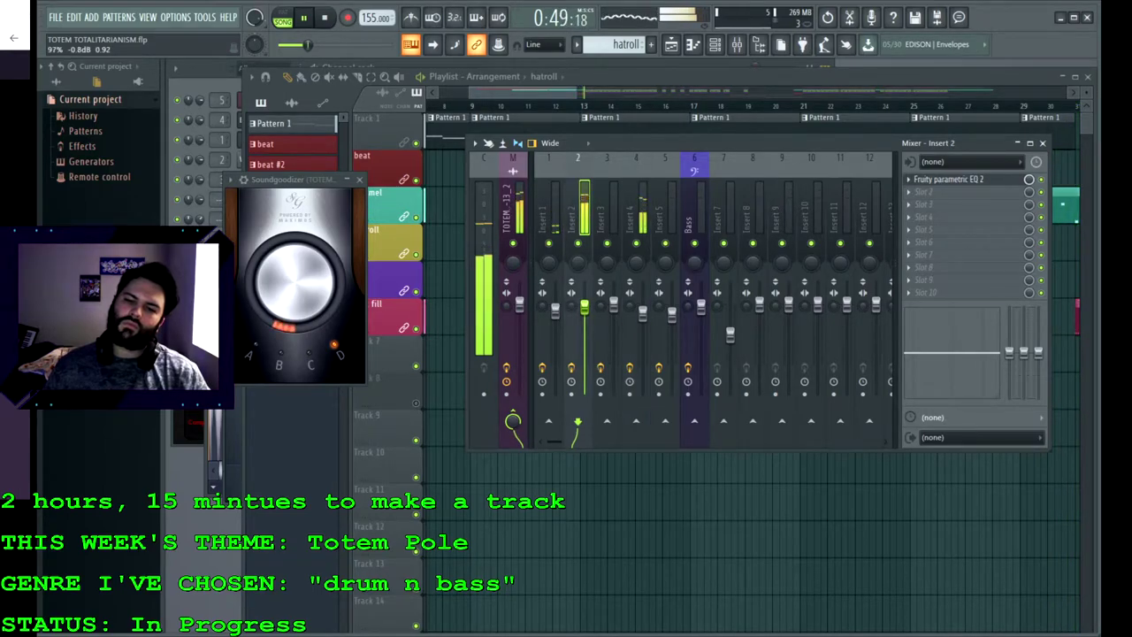
drag(700, 306, 700, 317)
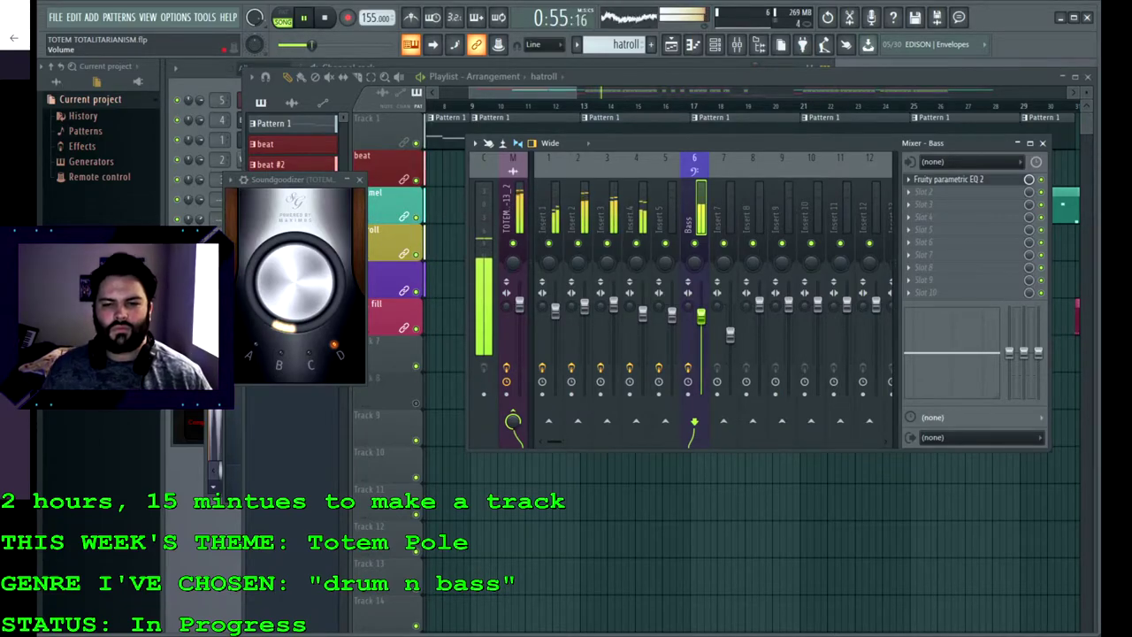
drag(584, 306, 613, 307)
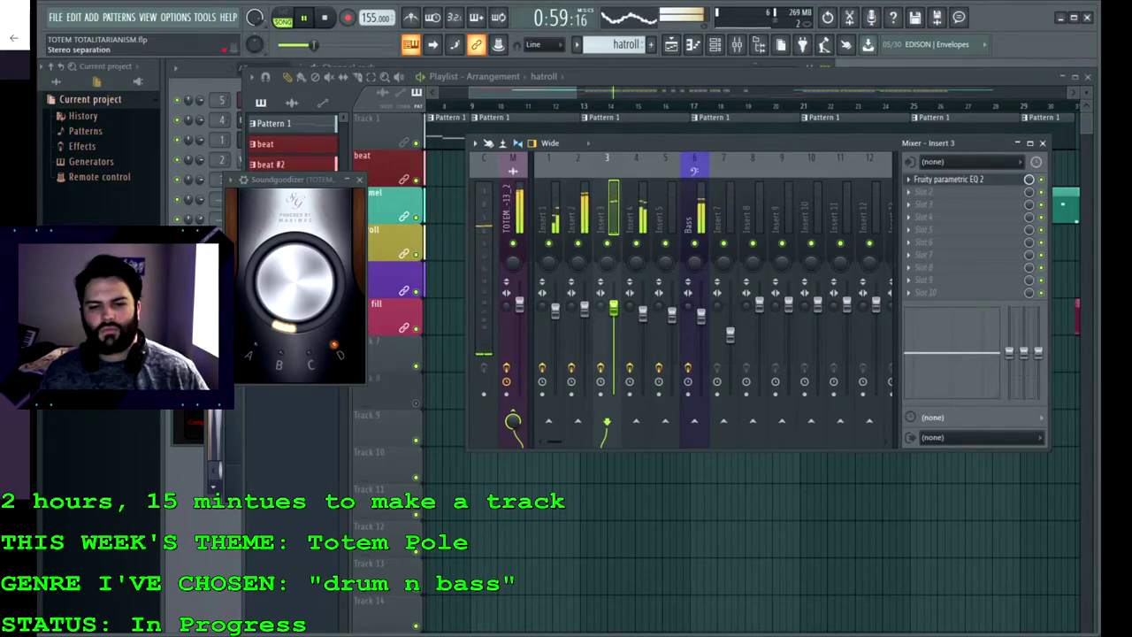
Step: Route the channel rack's VEC2 Cy...sed 03 sample to mixer track 4
key(F6)
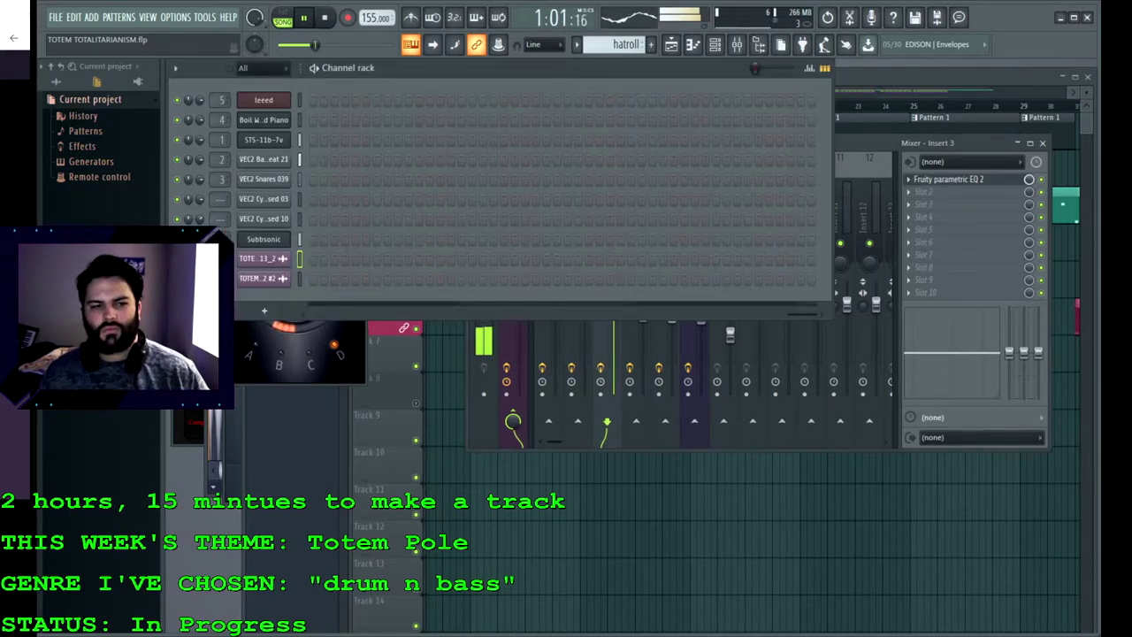
drag(220, 199, 220, 177)
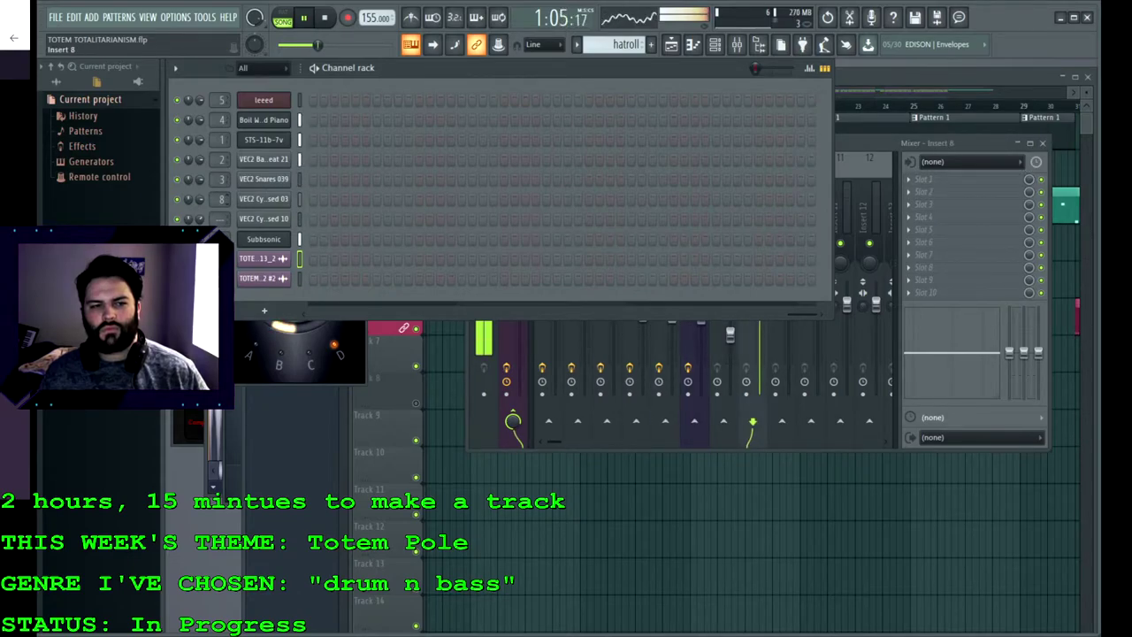
scroll(221, 199, down, 1)
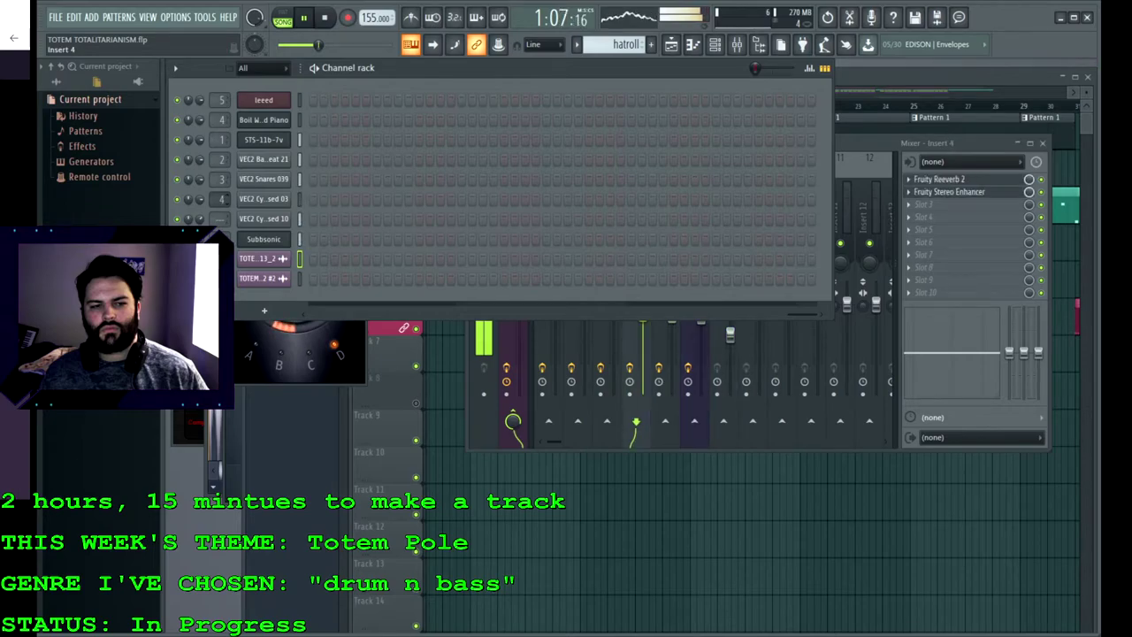
Step: Route the VEC2 Cy...sed 03 and VEC2 Cy...sed 10 channels to mixer track 7 and raise Insert 7's volume to just below -1.4 dB
scroll(221, 218, up, 4)
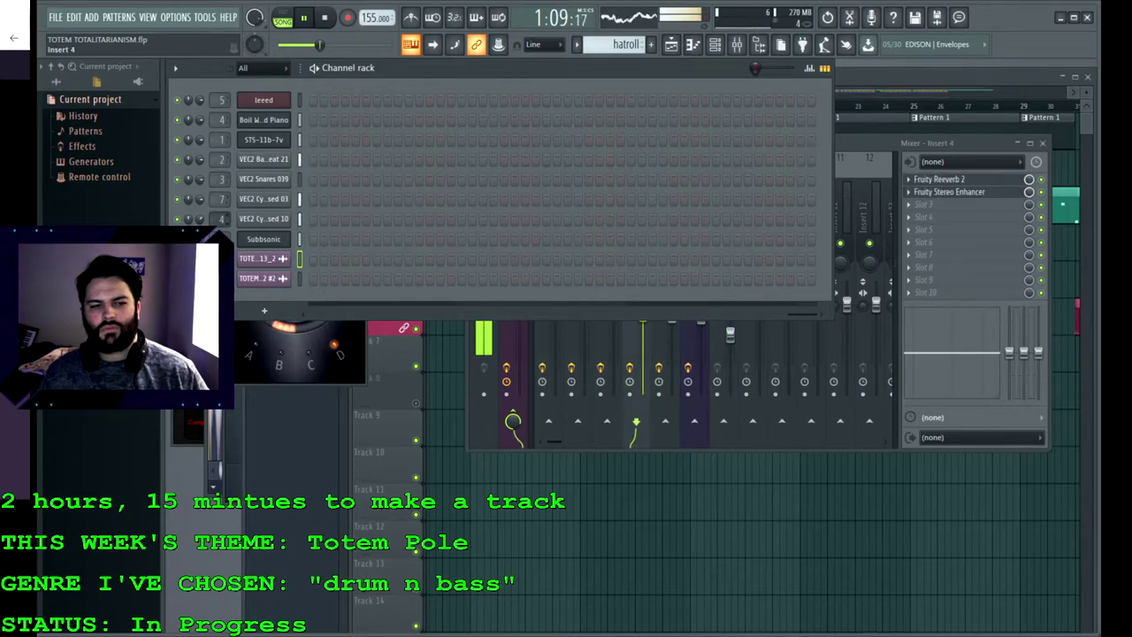
scroll(221, 219, down, 3)
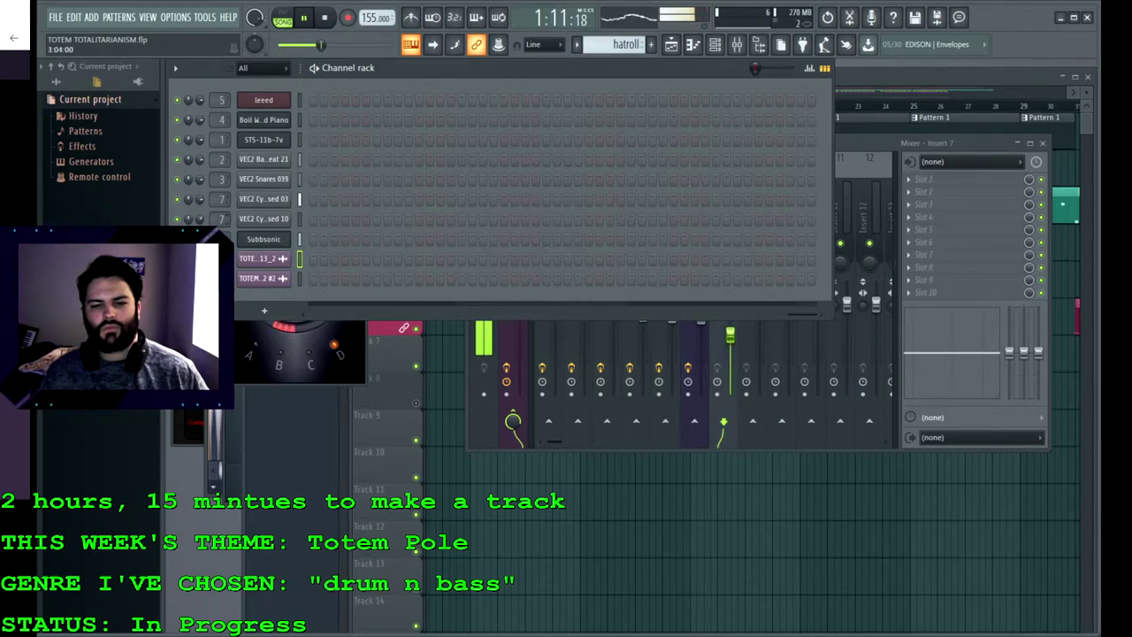
key(F9)
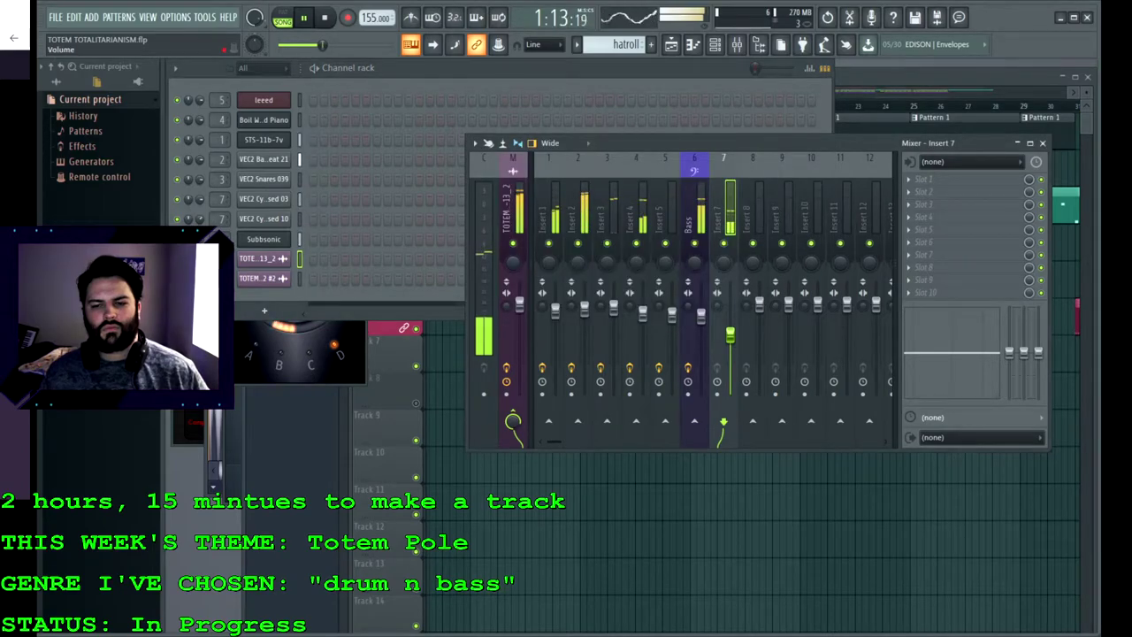
drag(730, 335, 730, 311)
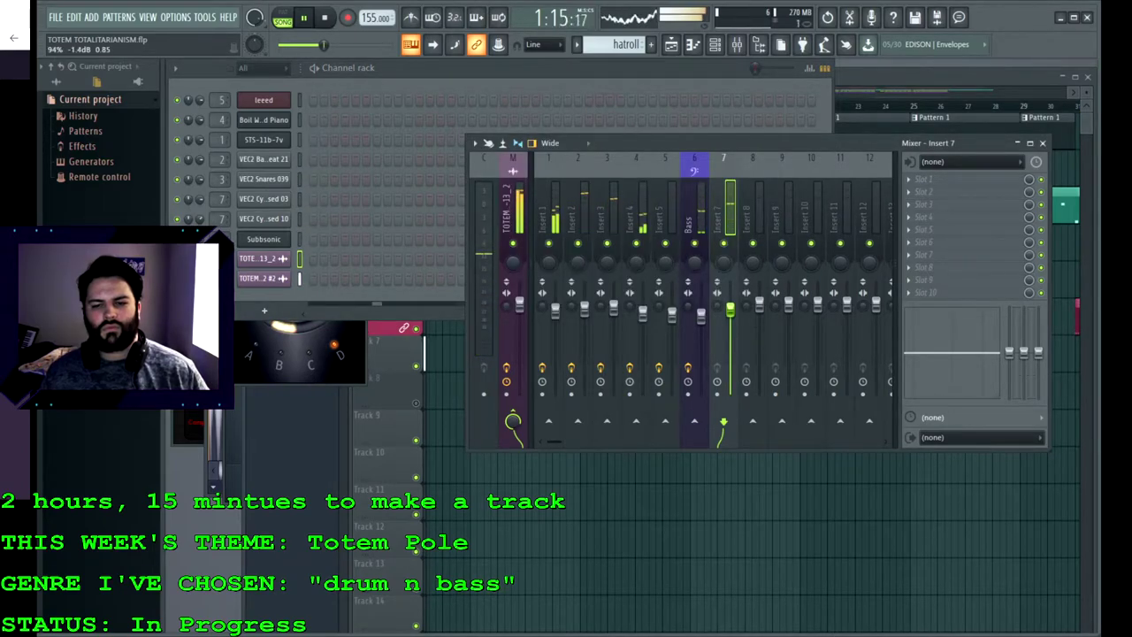
drag(730, 309, 730, 313)
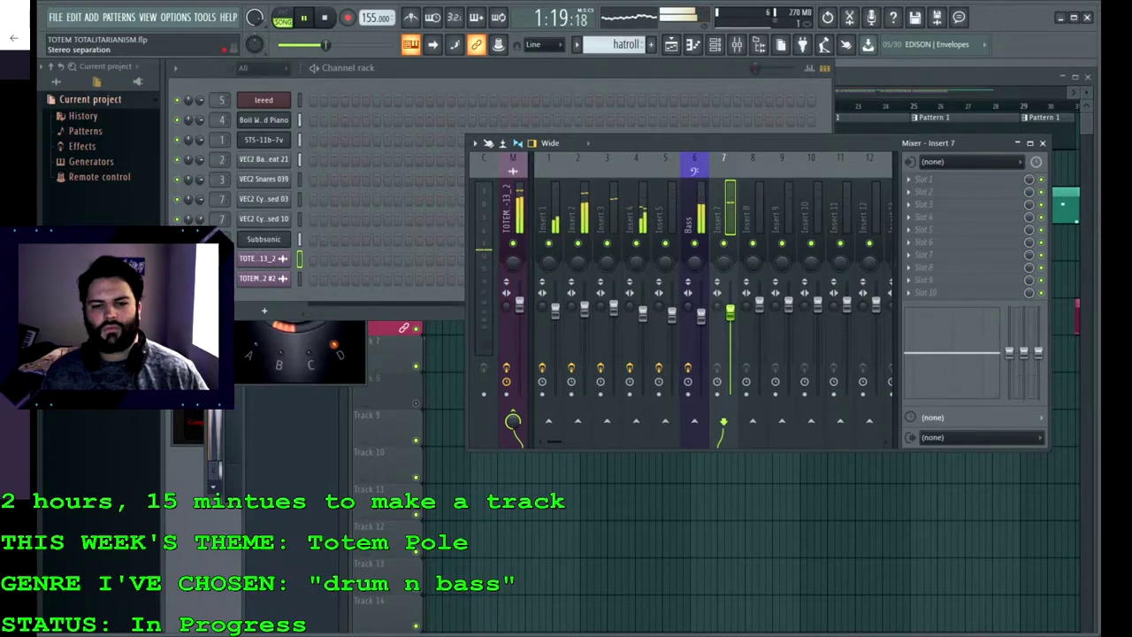
Step: Return to the playlist and save the project
key(F5)
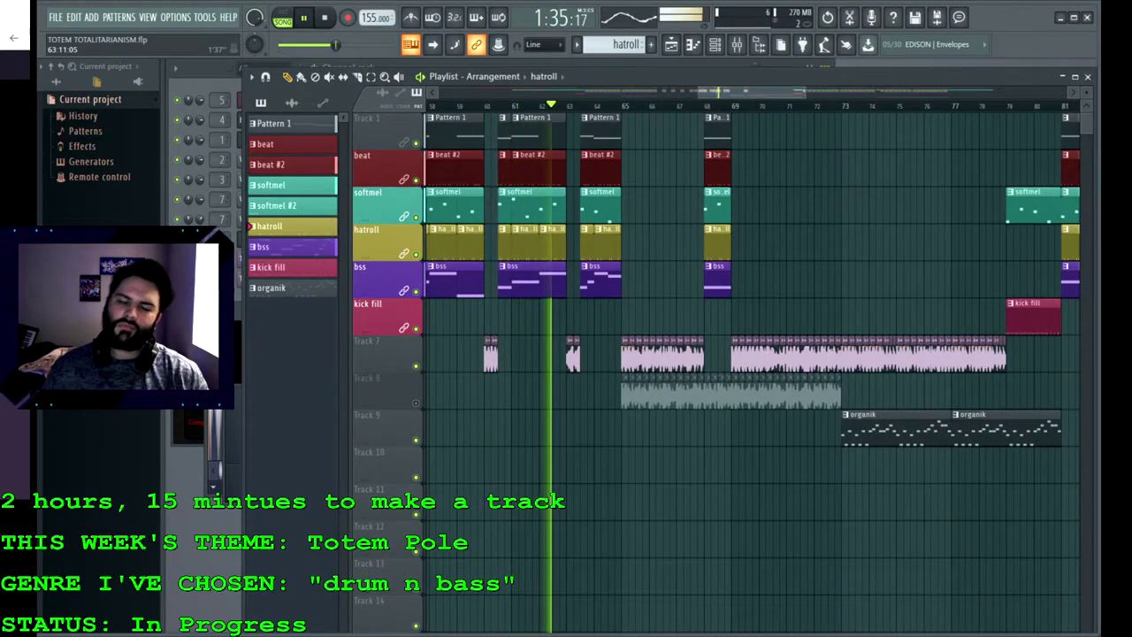
key(ctrl+s)
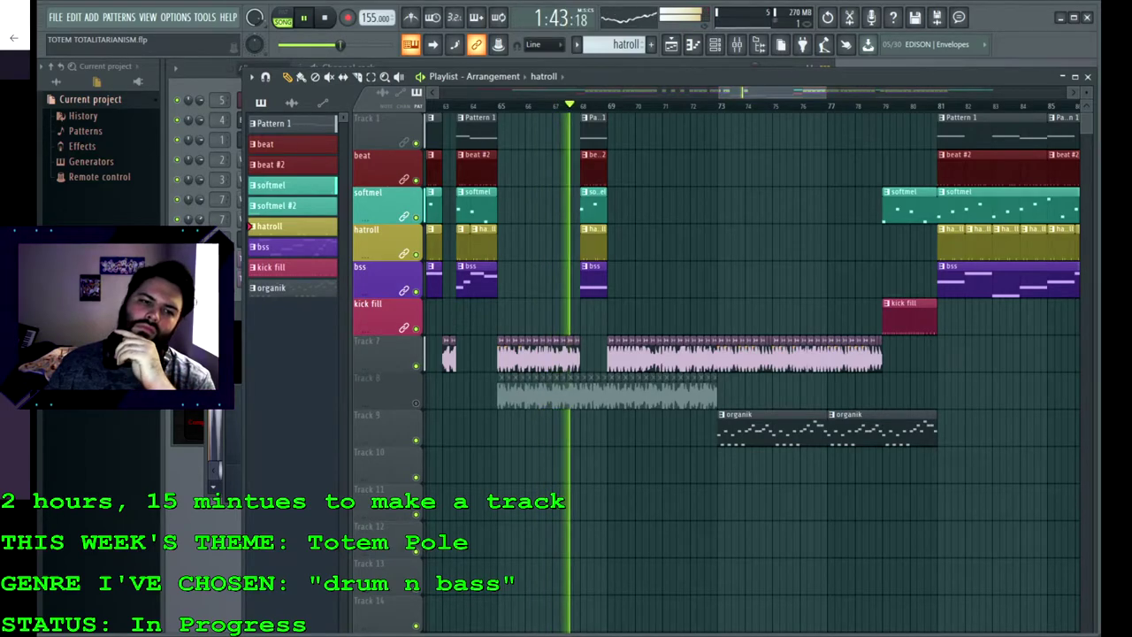
Step: Review the channel rack and the playlist arrangement from the breakdown to the ending, and return to the song's opening bars
key(F6)
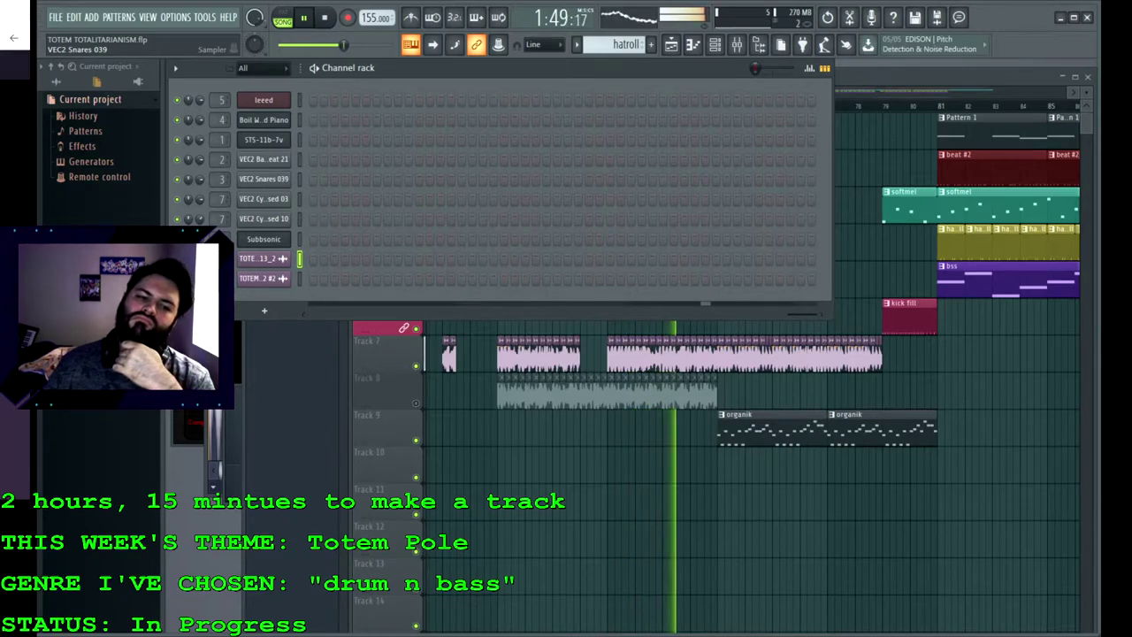
key(F5)
drag(820, 92, 795, 92)
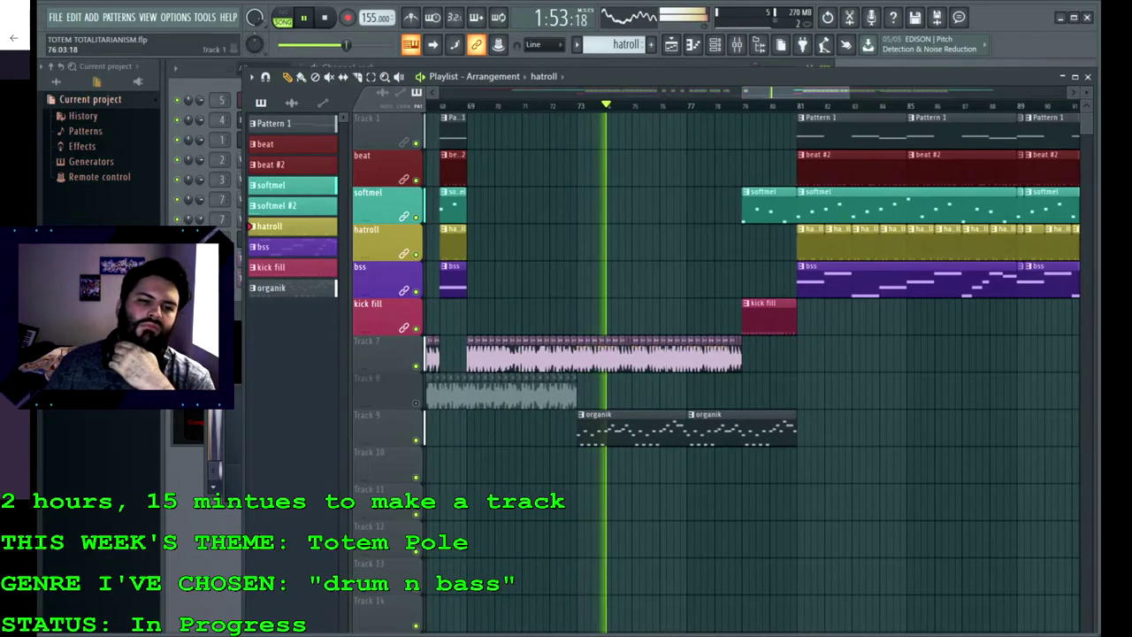
key(F6)
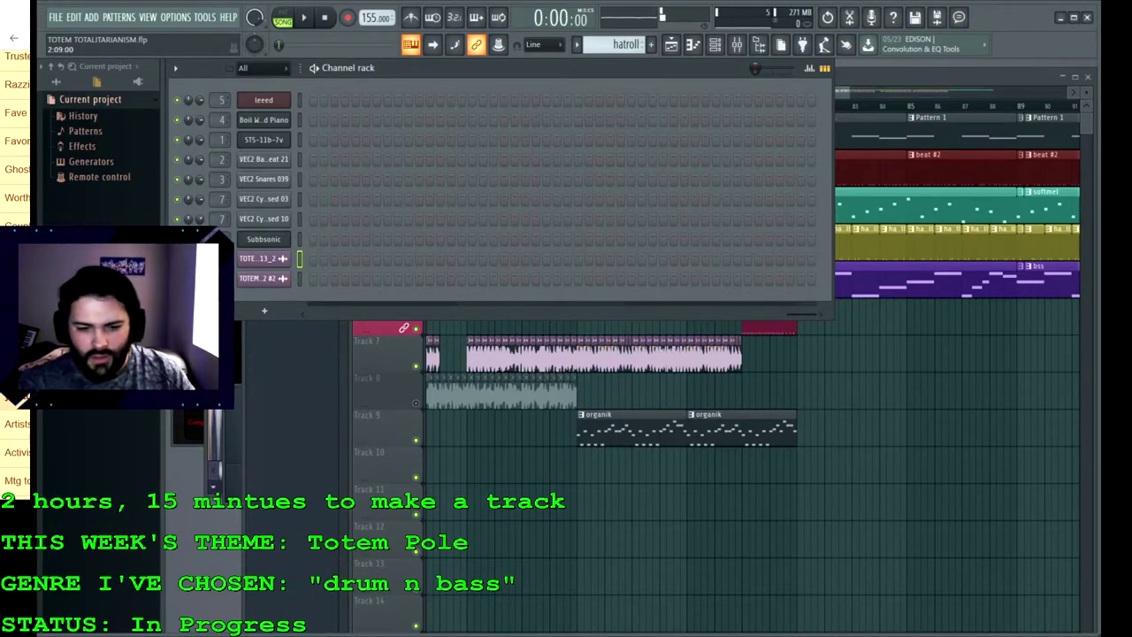
key(KP_Add)
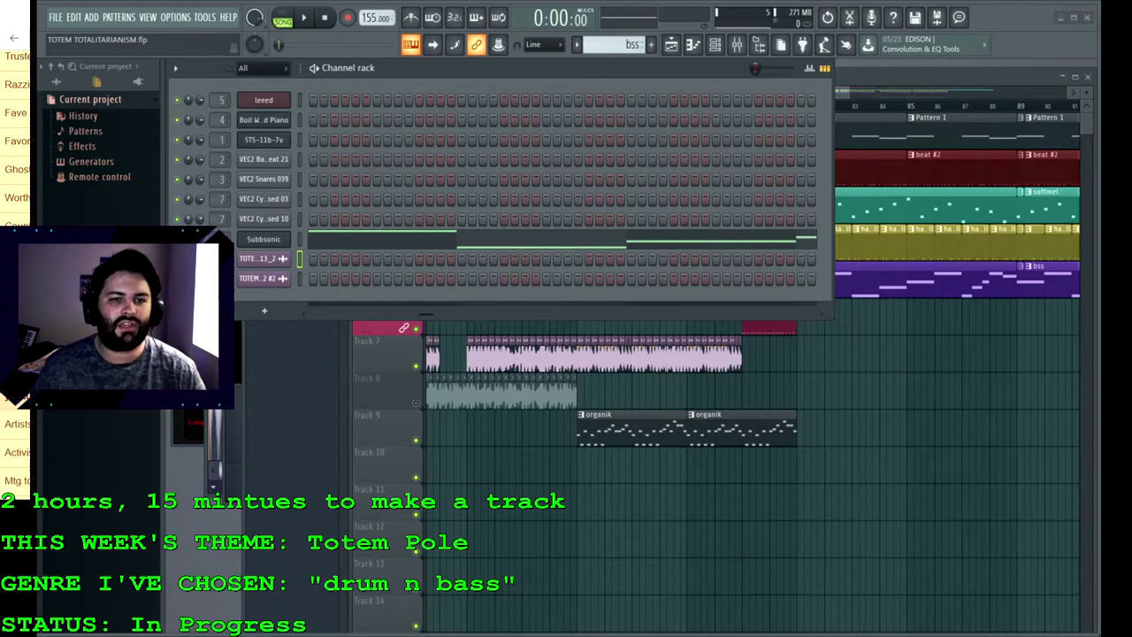
key(F5)
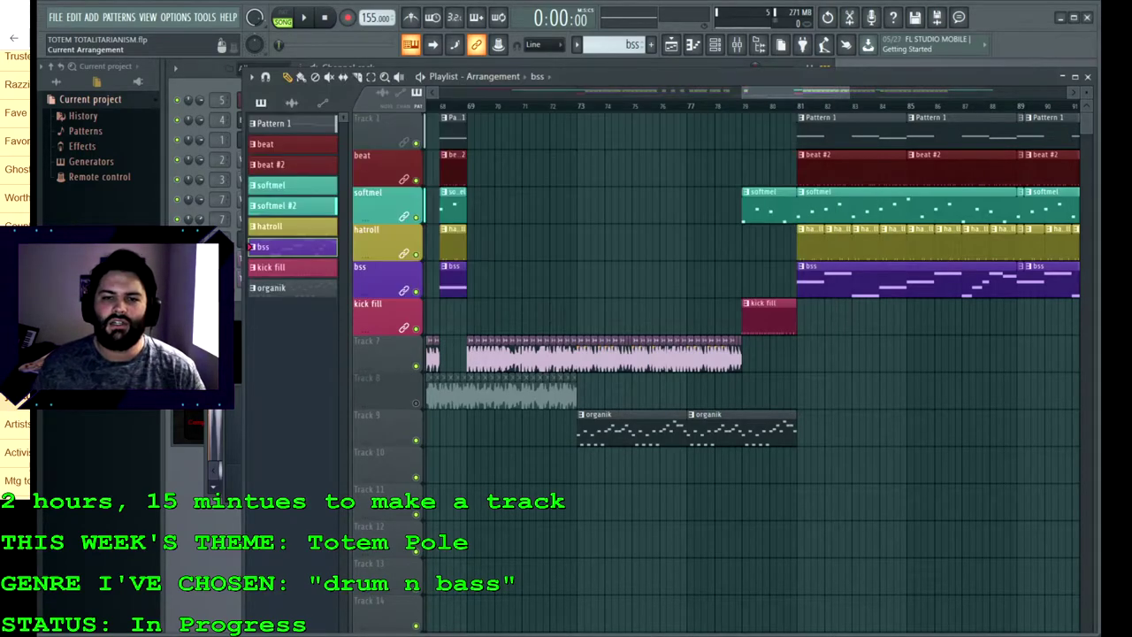
drag(795, 92, 494, 92)
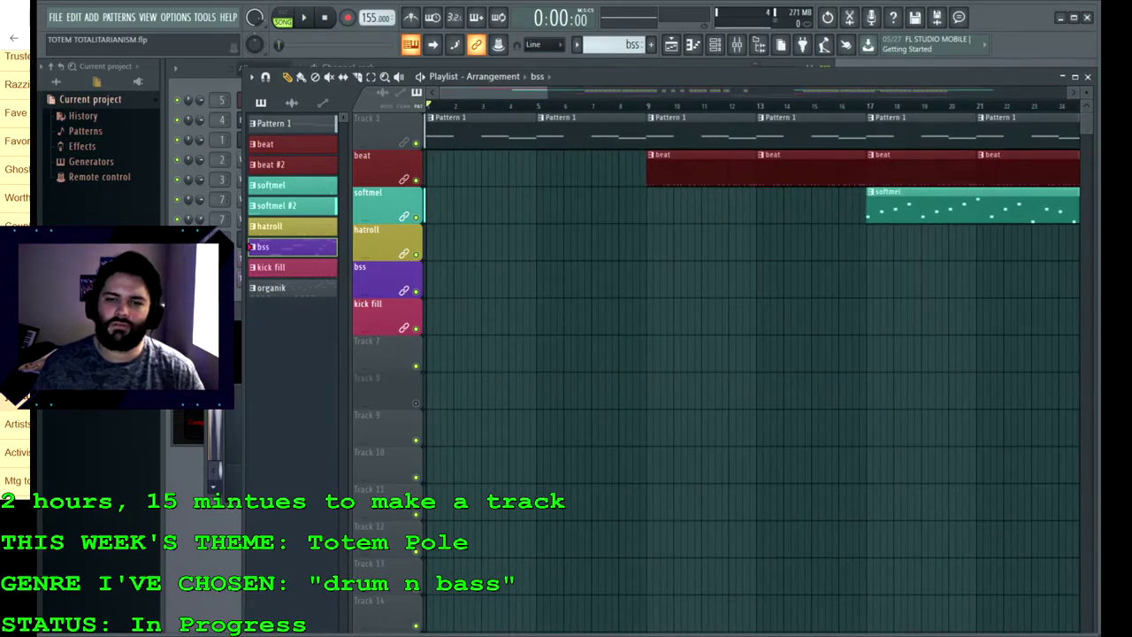
scroll(752, 353, right, 20)
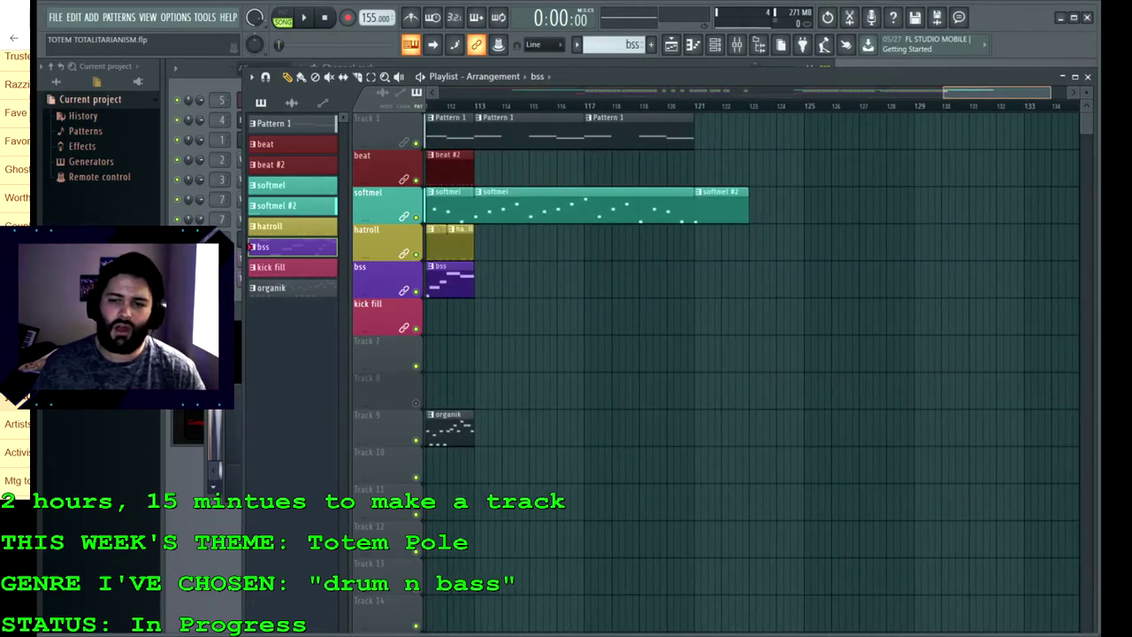
scroll(751, 353, left, 20)
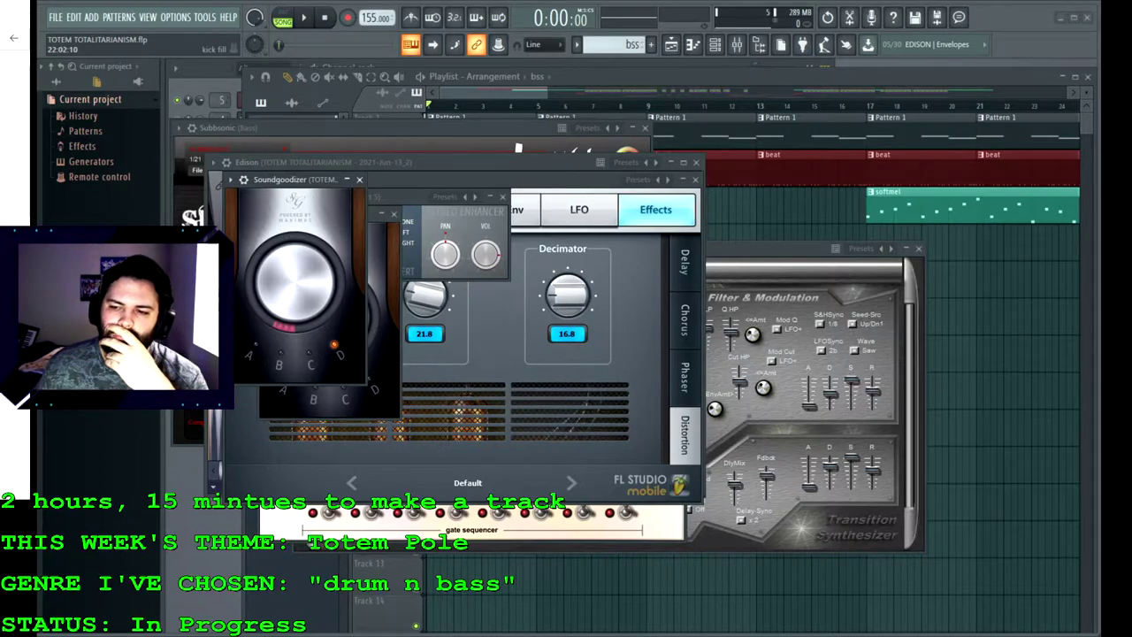
click(1013, 317)
right_click(1013, 317)
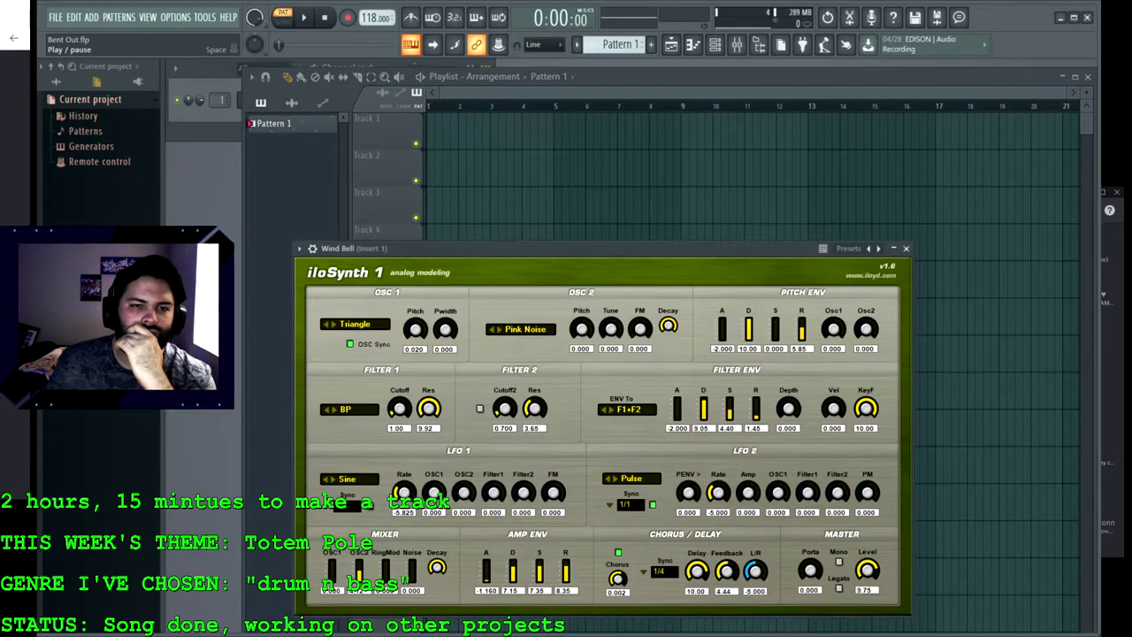
Step: Play Pattern 1 of the Bent Out project, close the Wind Bell synth window, and stop playback
click(303, 18)
click(906, 248)
click(349, 67)
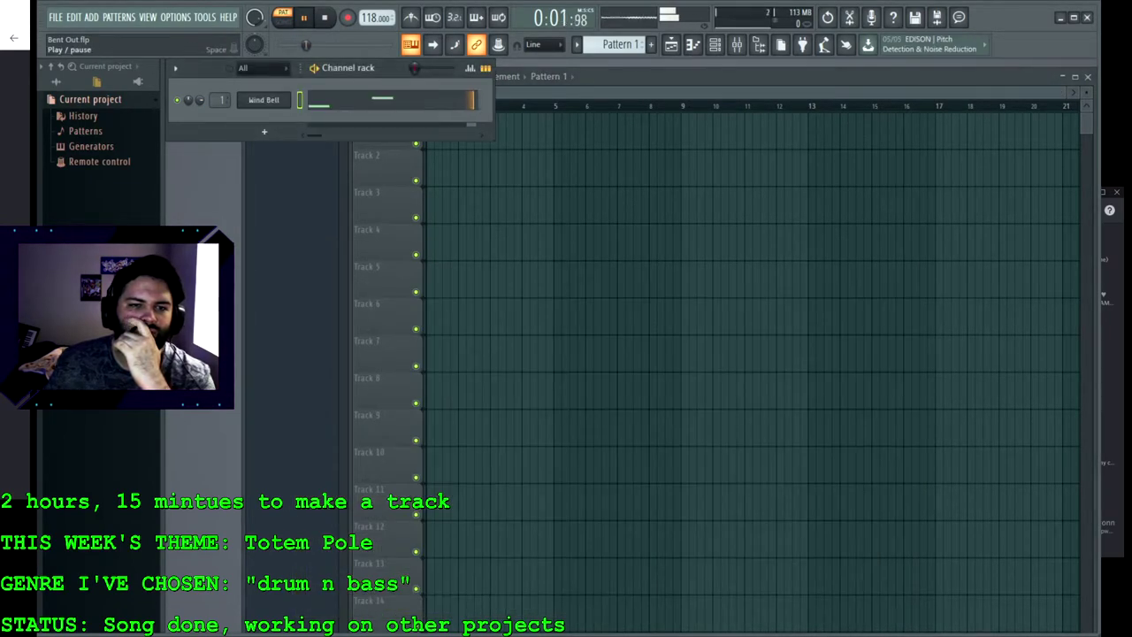
key(space)
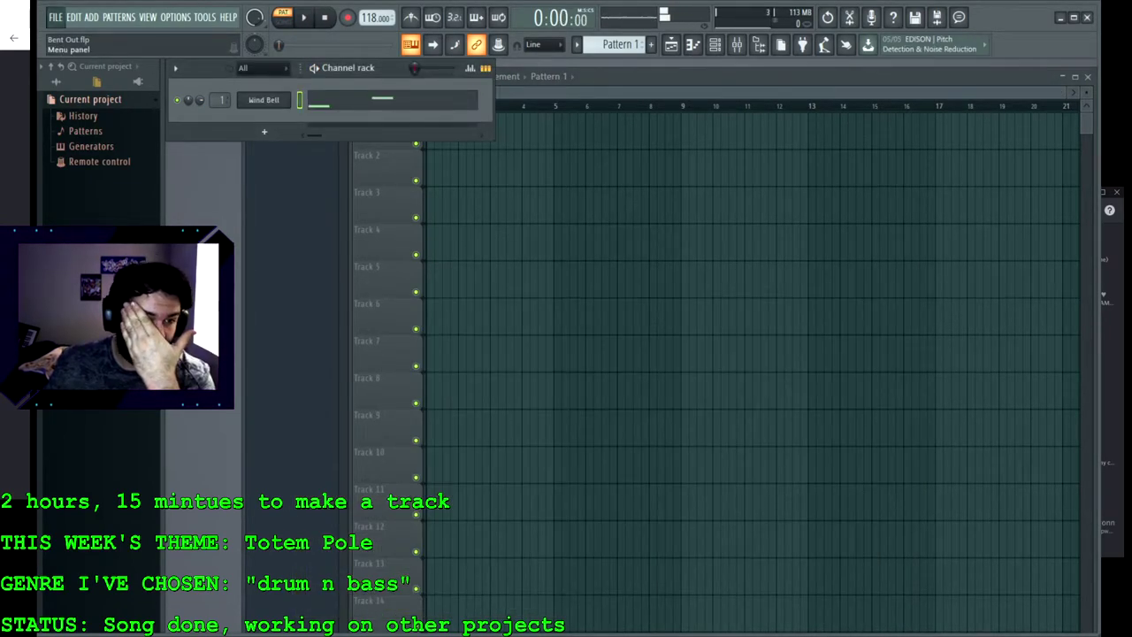
Step: Listen to the 98 BPM project's arrangement in the playlist, skip ahead to bar 9 where the beat clips start, and stop playback
key(space)
key(F5)
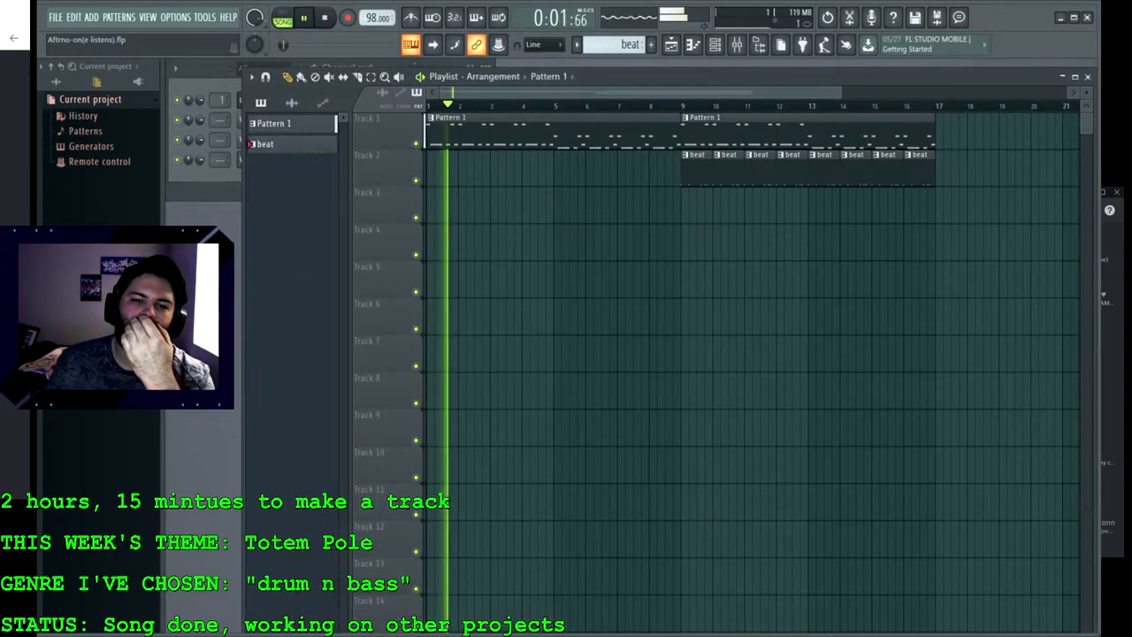
click(683, 106)
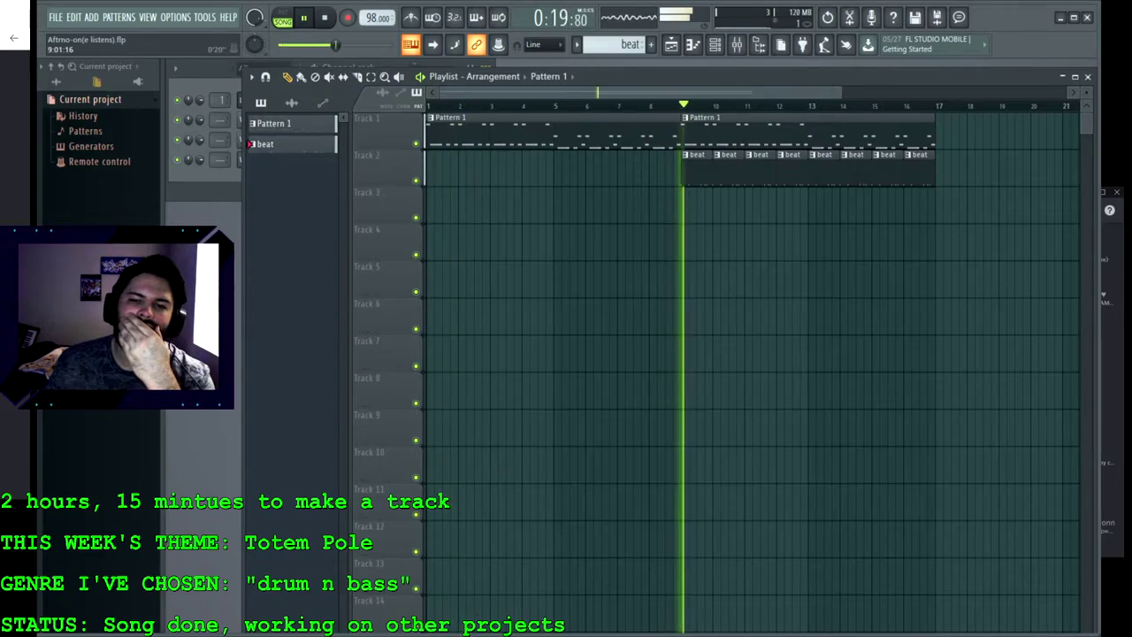
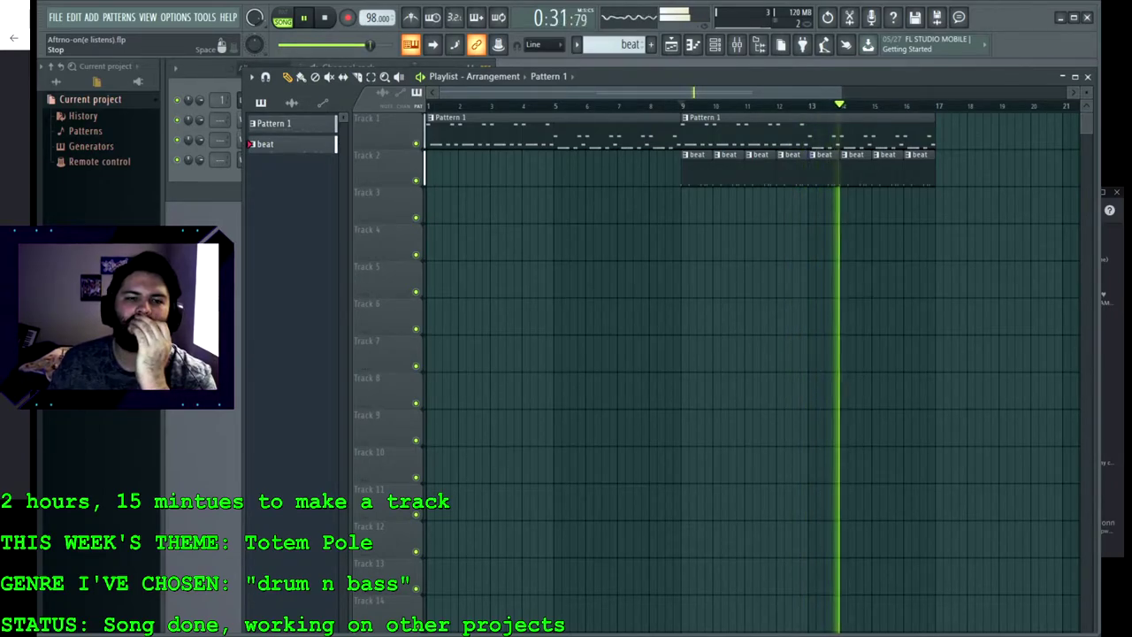
key(space)
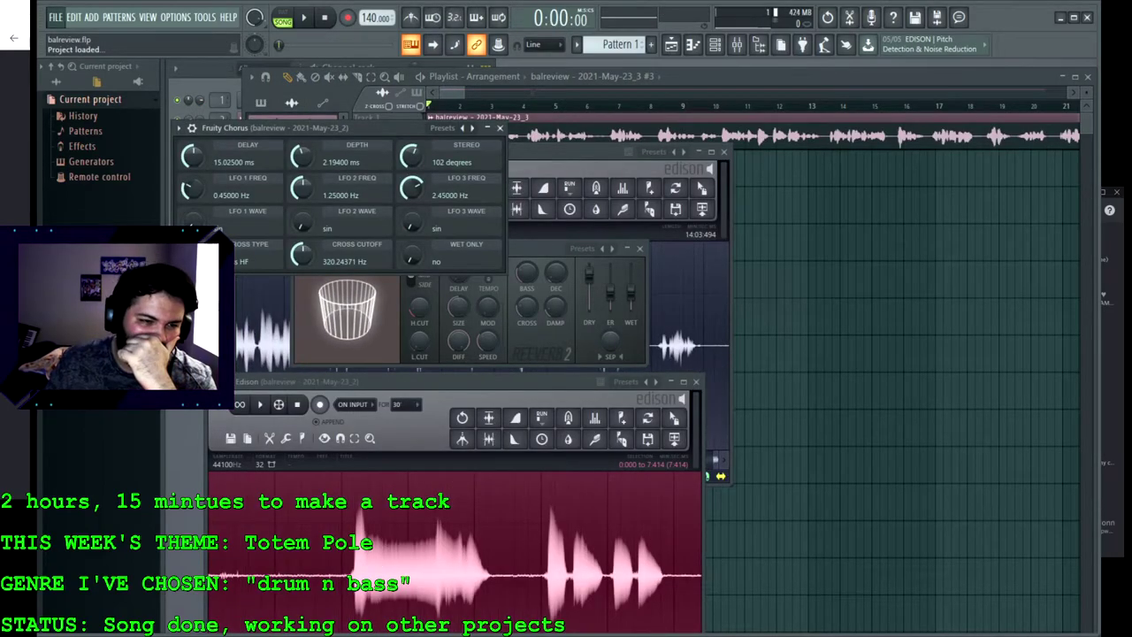
Step: Open the project when will we be.flp and briefly preview its arrangement at bar 17
click(55, 17)
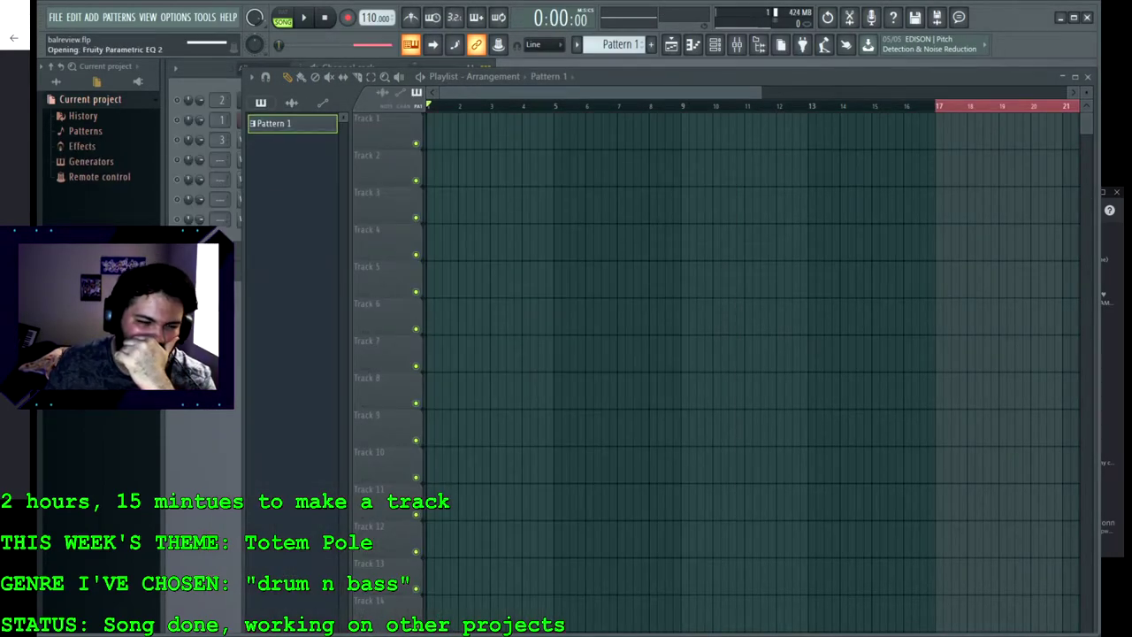
key(space)
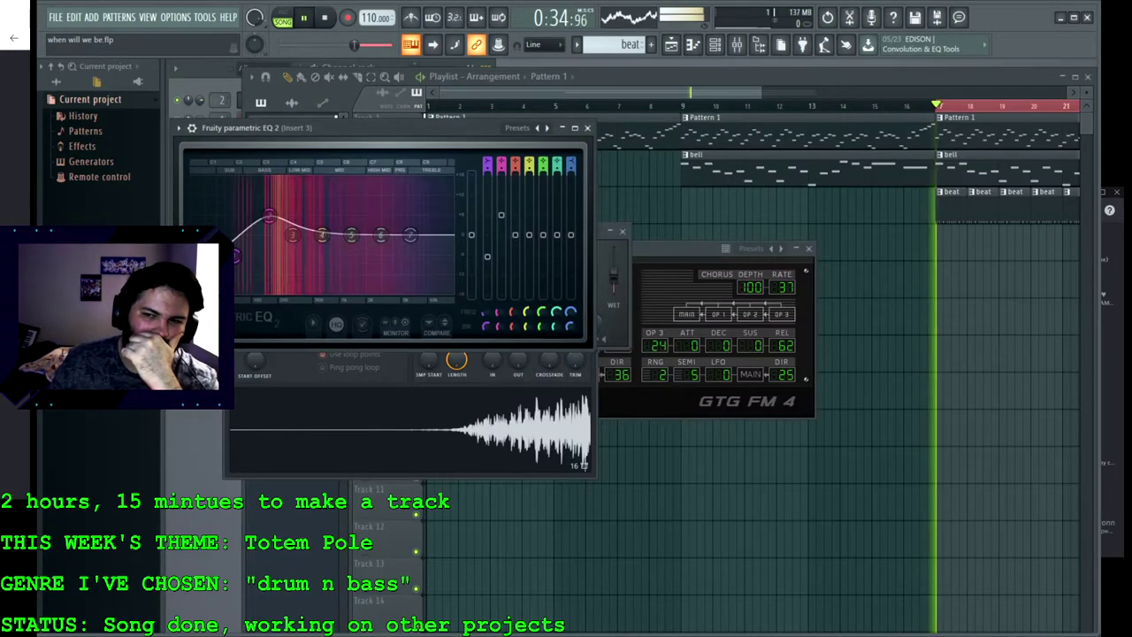
key(space)
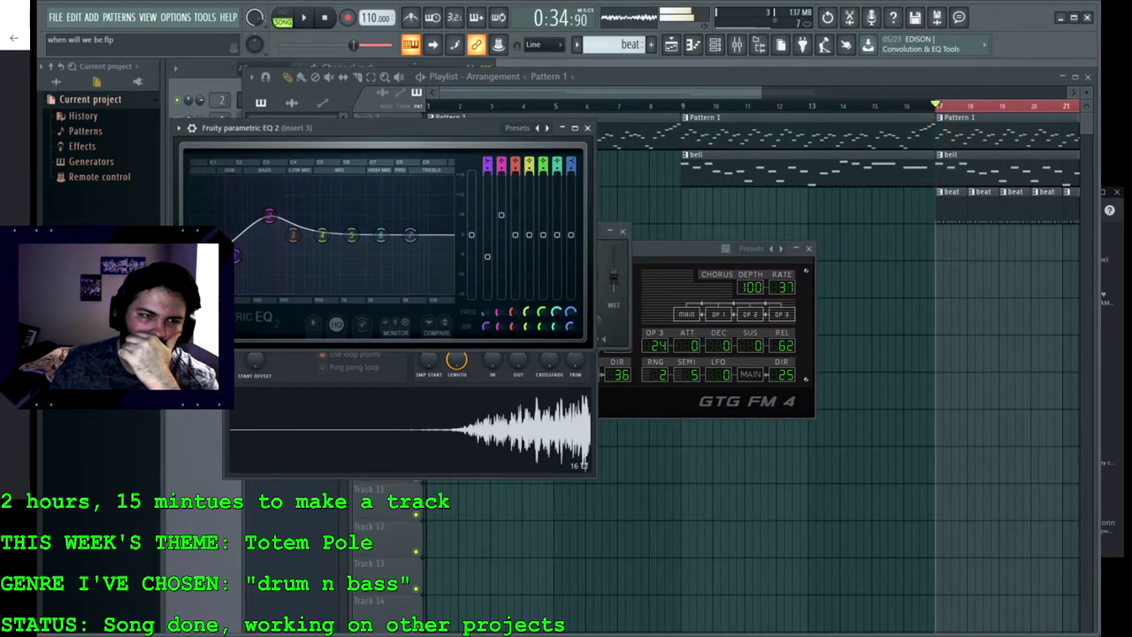
Step: Open the GMS instrument from the channel rack and play a few notes to audition its sound
click(207, 69)
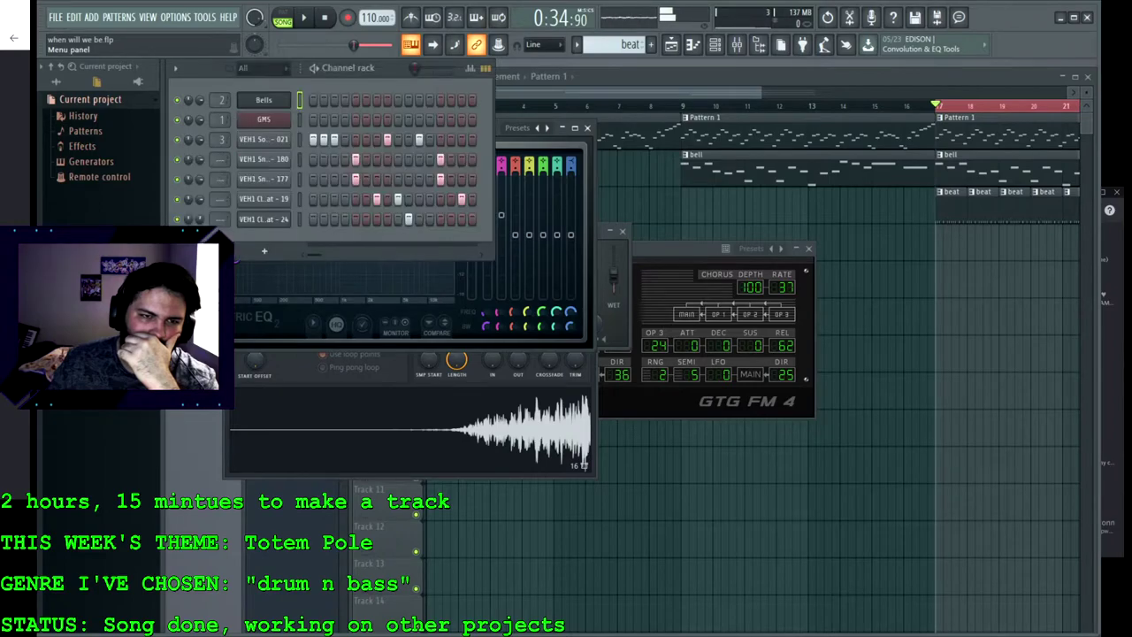
click(263, 119)
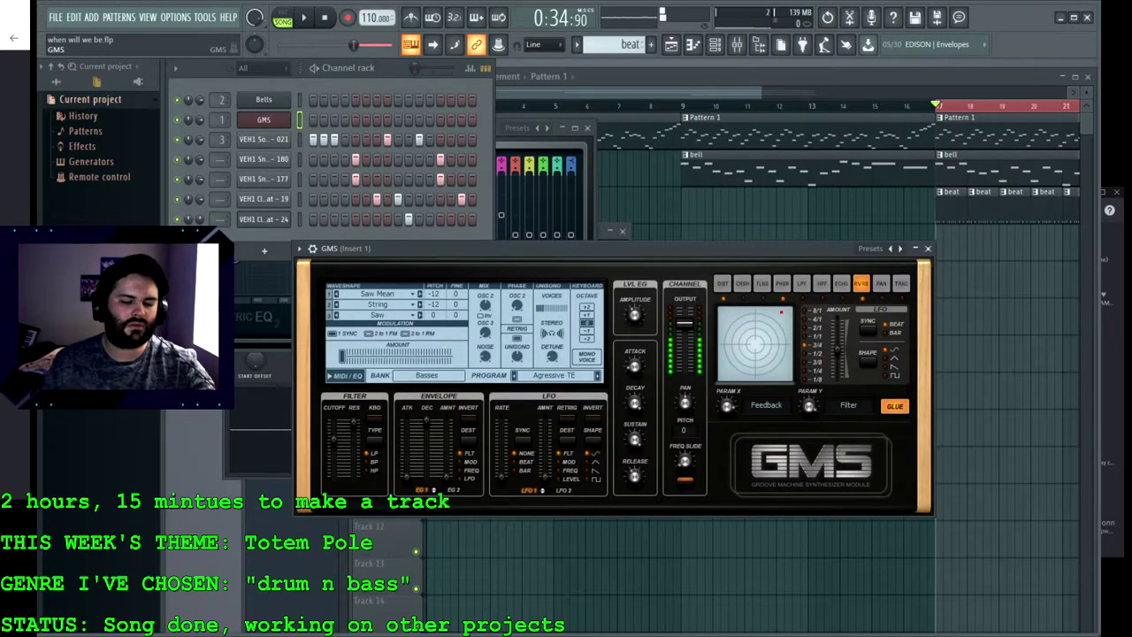
key(x)
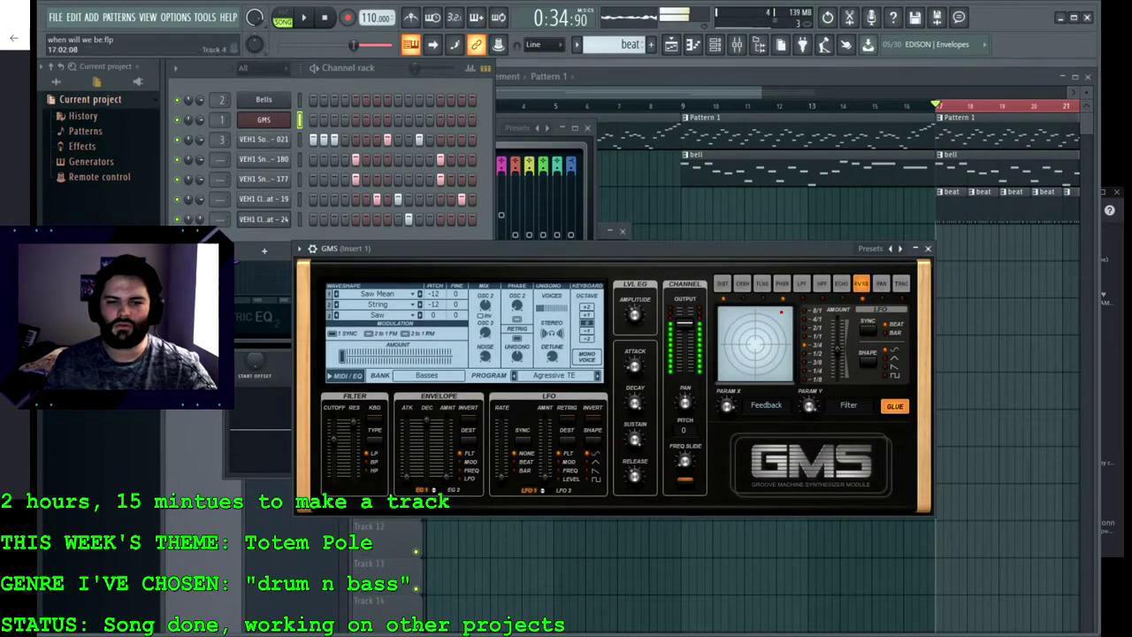
key(m)
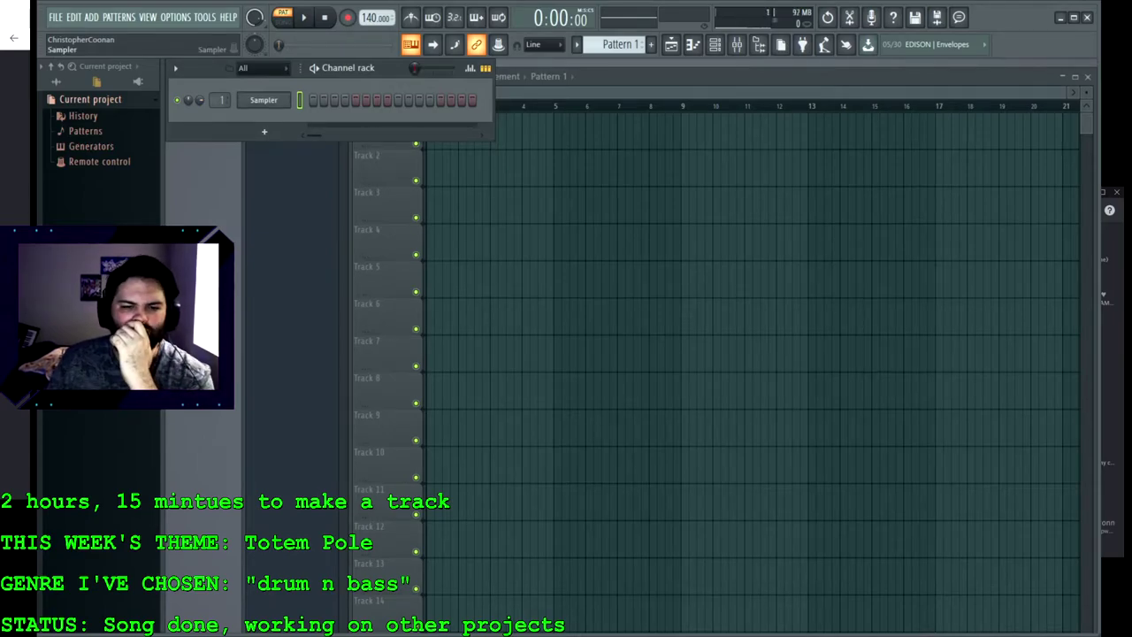
Step: Replace the empty project's Sampler channel with GMS, try the forma preset, and load and audition the neatpluck preset instead
click(264, 100)
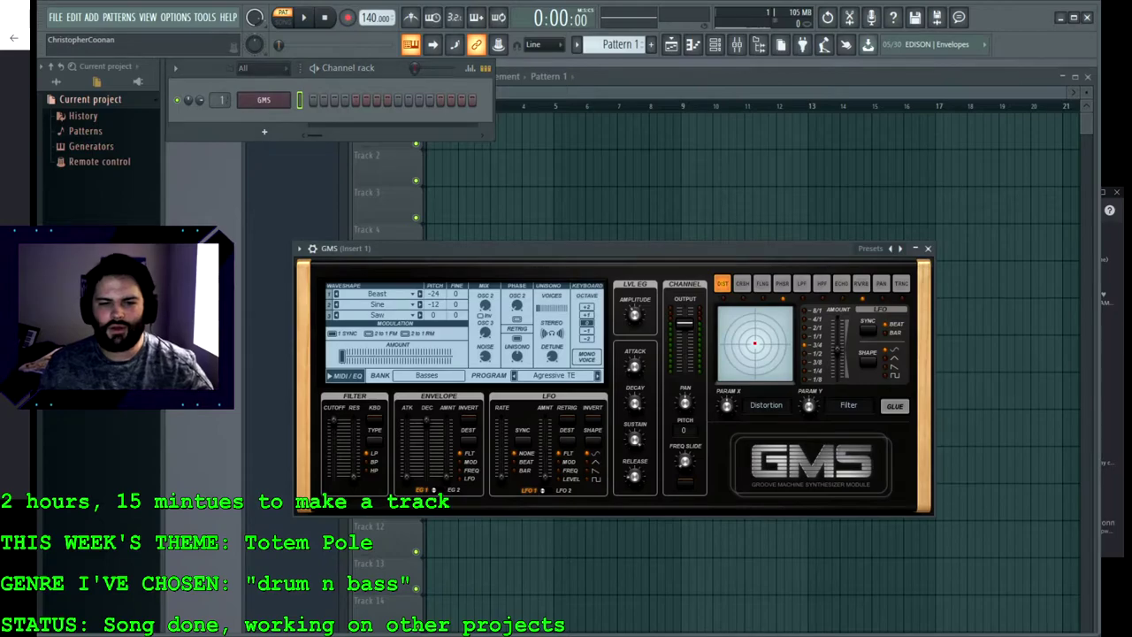
click(341, 292)
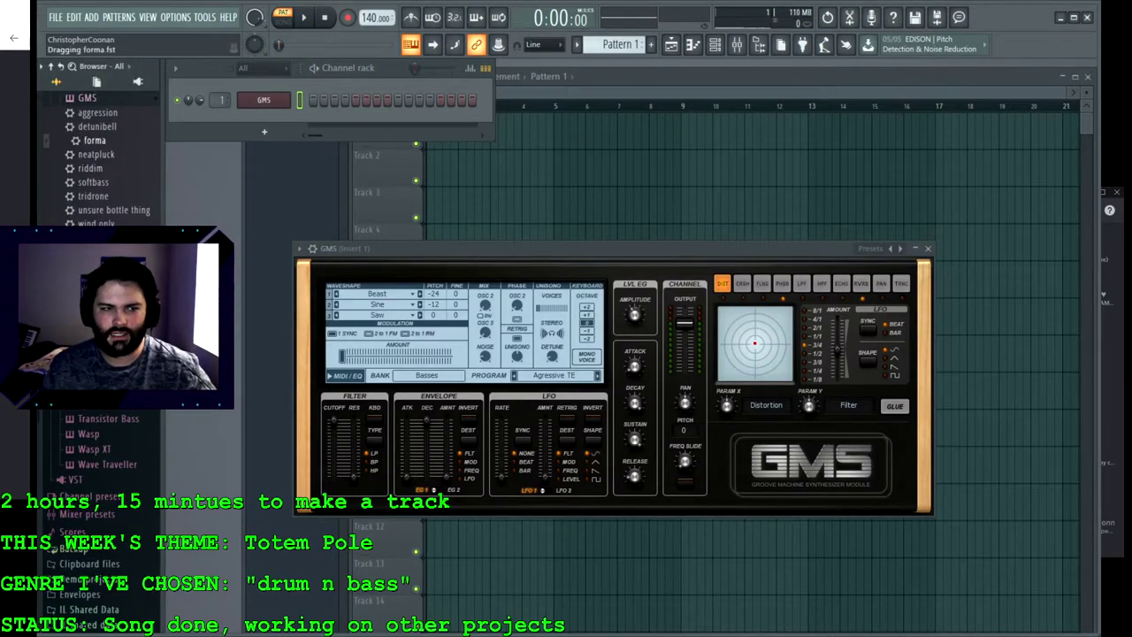
drag(95, 140, 263, 100)
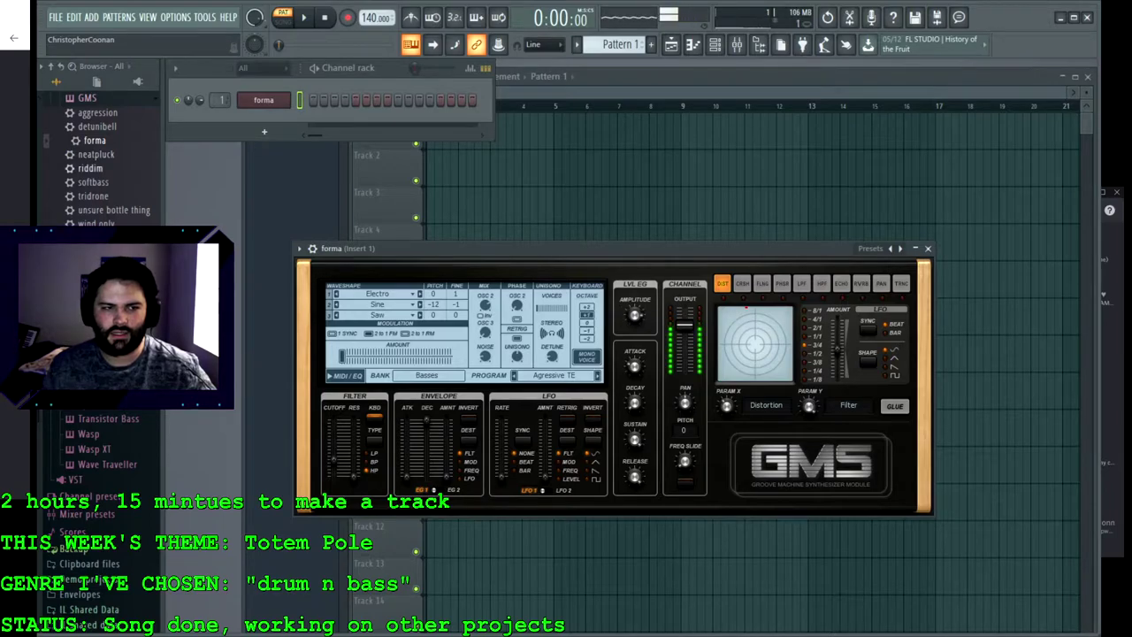
drag(102, 155, 263, 100)
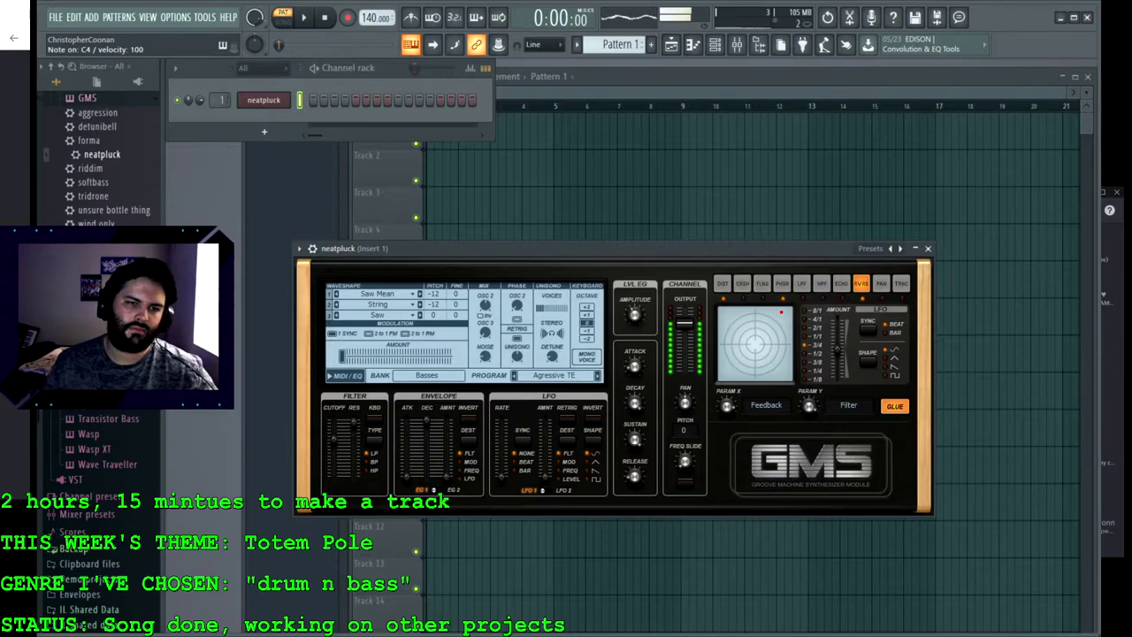
key(z)
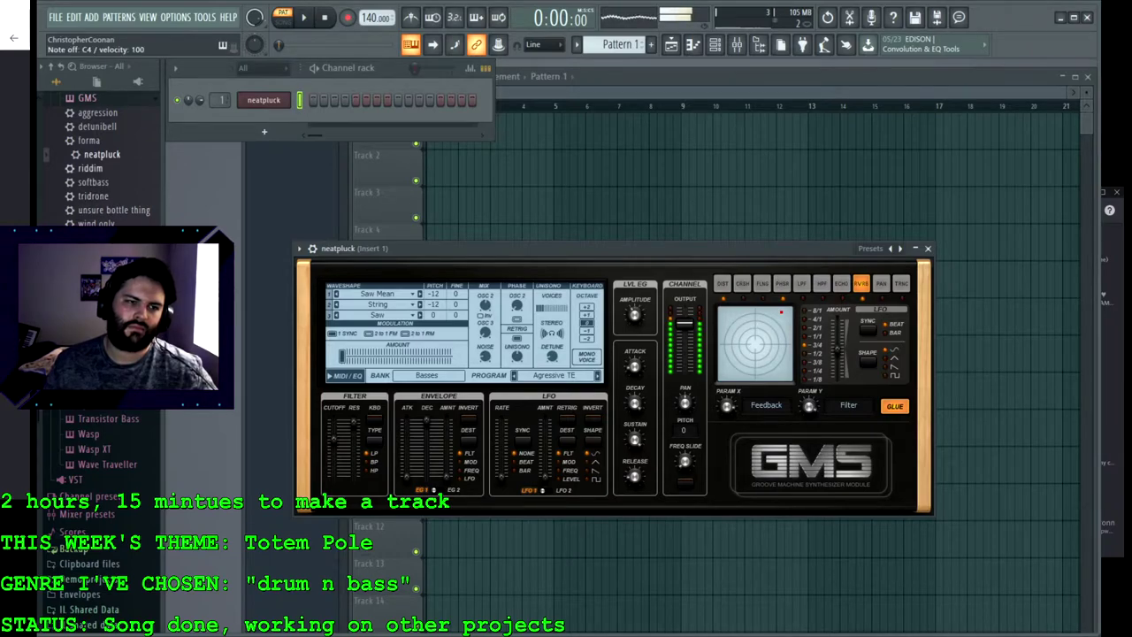
click(355, 100)
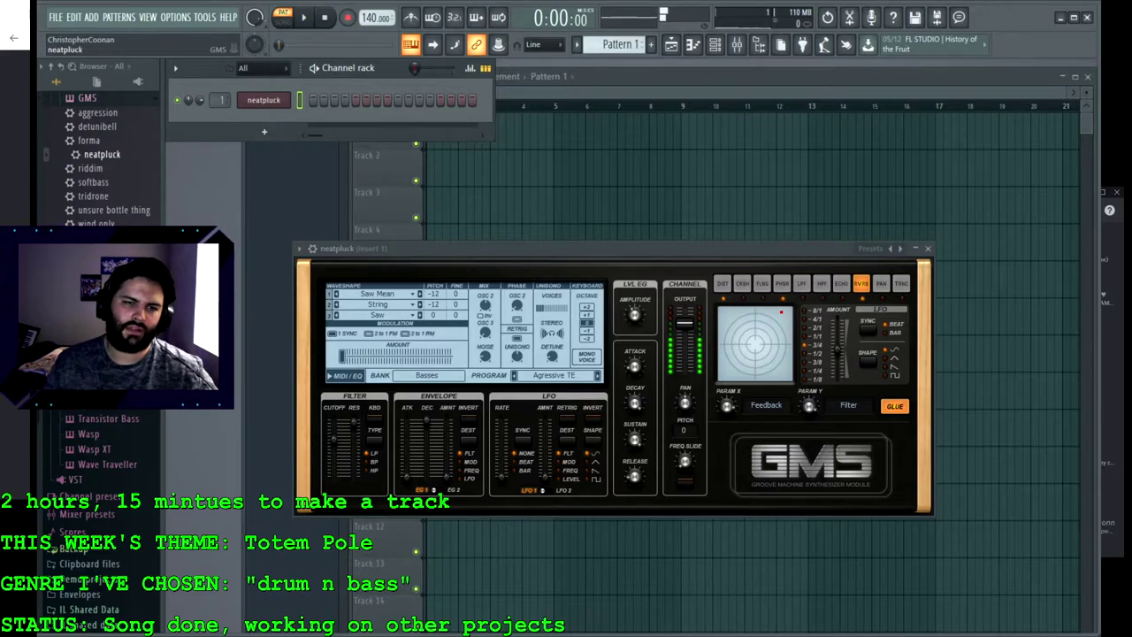
Step: Draw the notes D#5, A#5, B5 and G#5 from bar 1 in neatpluck's piano roll and set the tempo to 104 BPM
key(F7)
scroll(654, 317, up, 5)
scroll(672, 354, down, 6)
scroll(671, 353, down, 2)
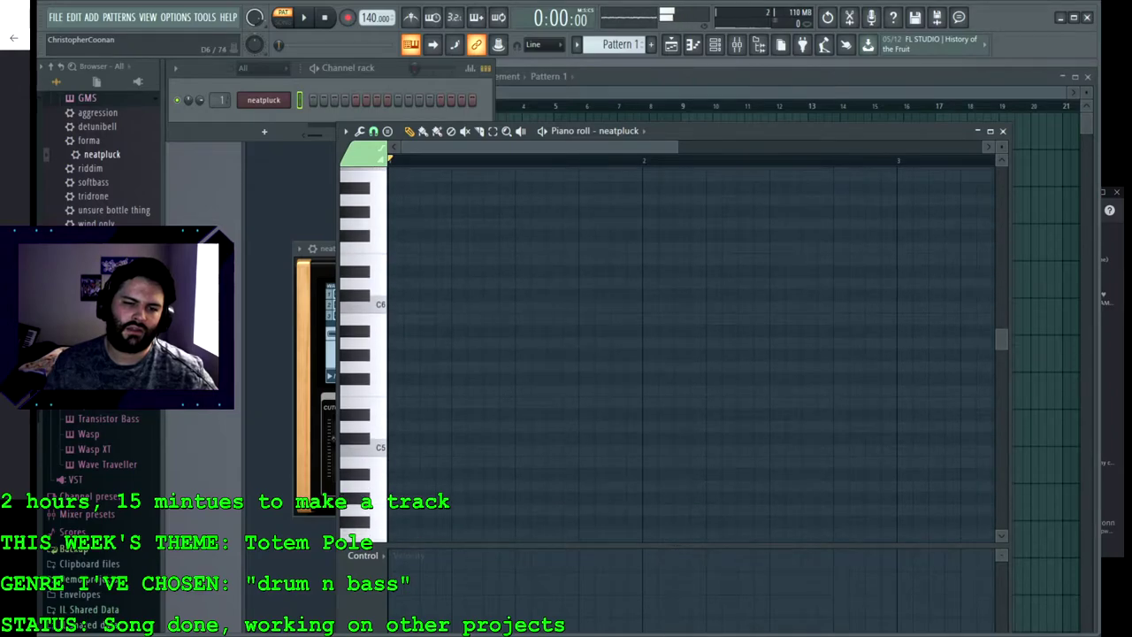
click(394, 271)
right_click(395, 271)
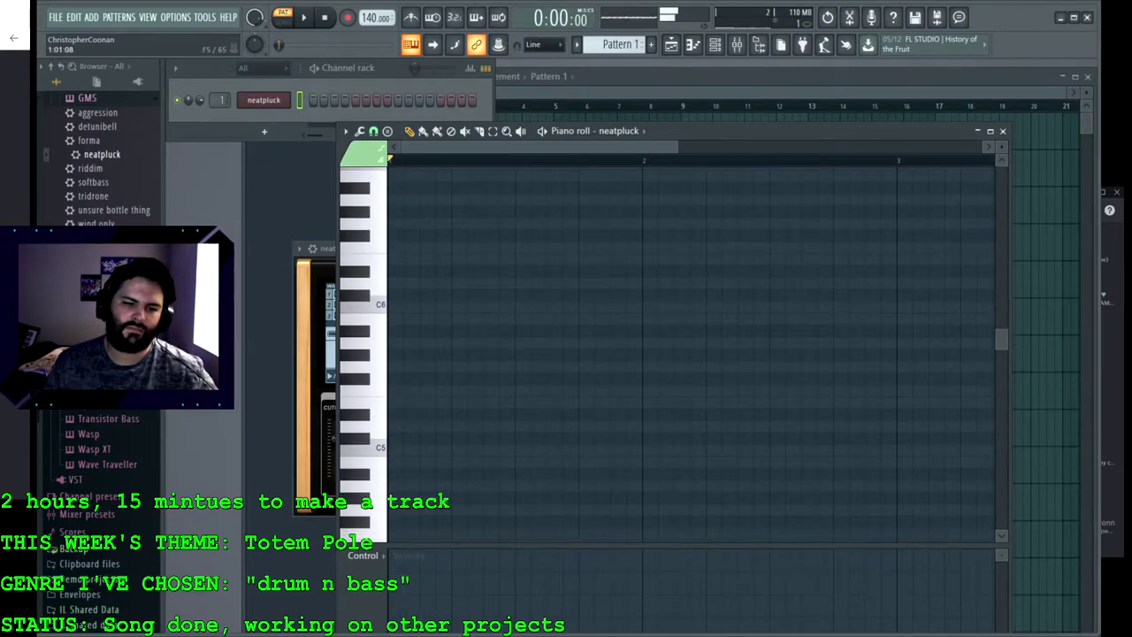
click(399, 415)
click(431, 331)
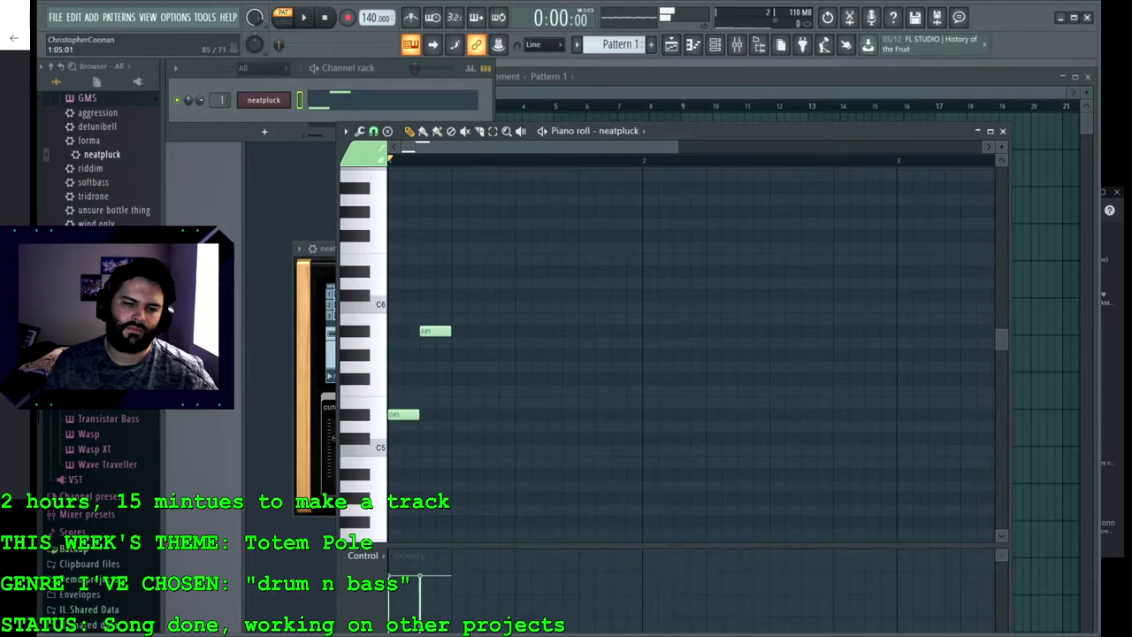
click(467, 318)
right_click(467, 318)
click(467, 318)
click(514, 342)
right_click(515, 342)
click(498, 355)
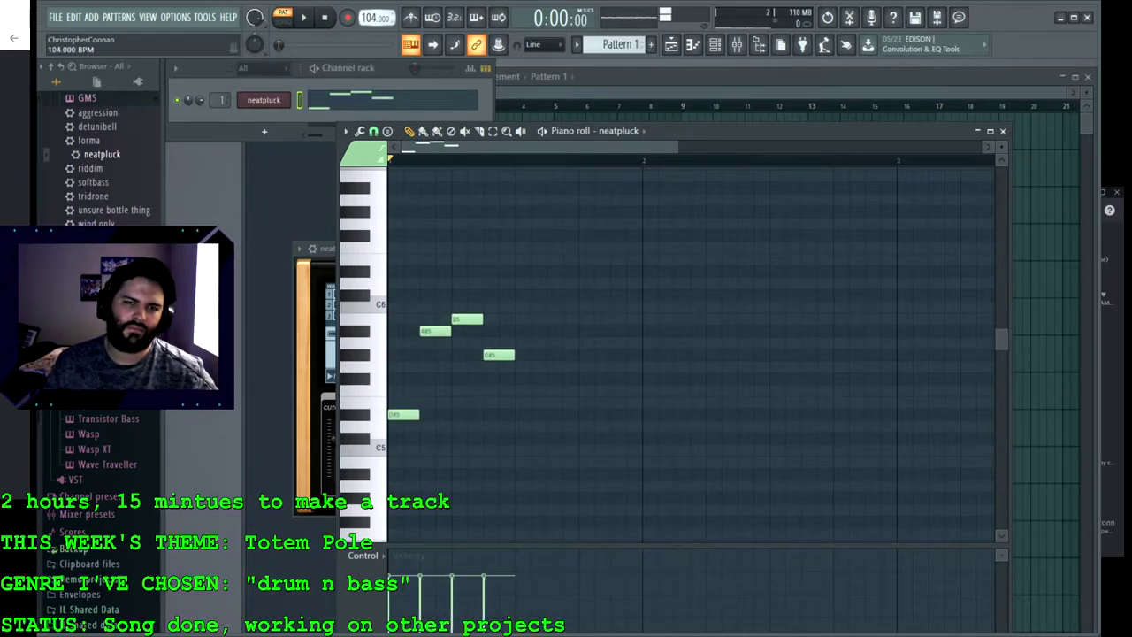
Step: Play the four-note phrase and turn off the effects Glue in neatpluck's GMS instrument while it loops
key(space)
key(space)
key(space)
click(264, 99)
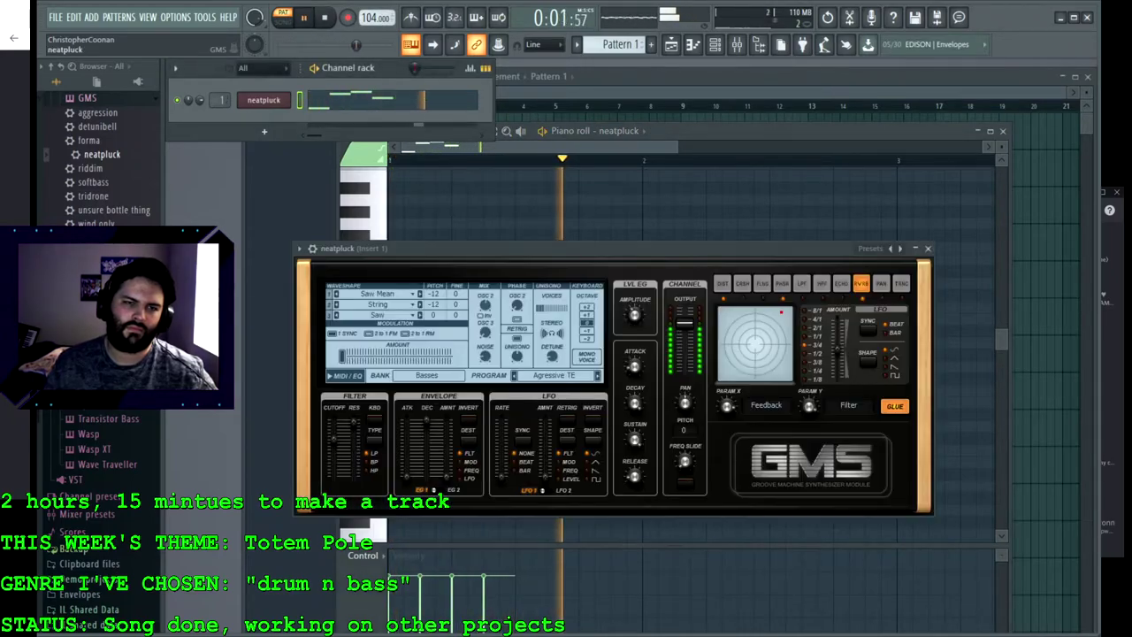
click(895, 406)
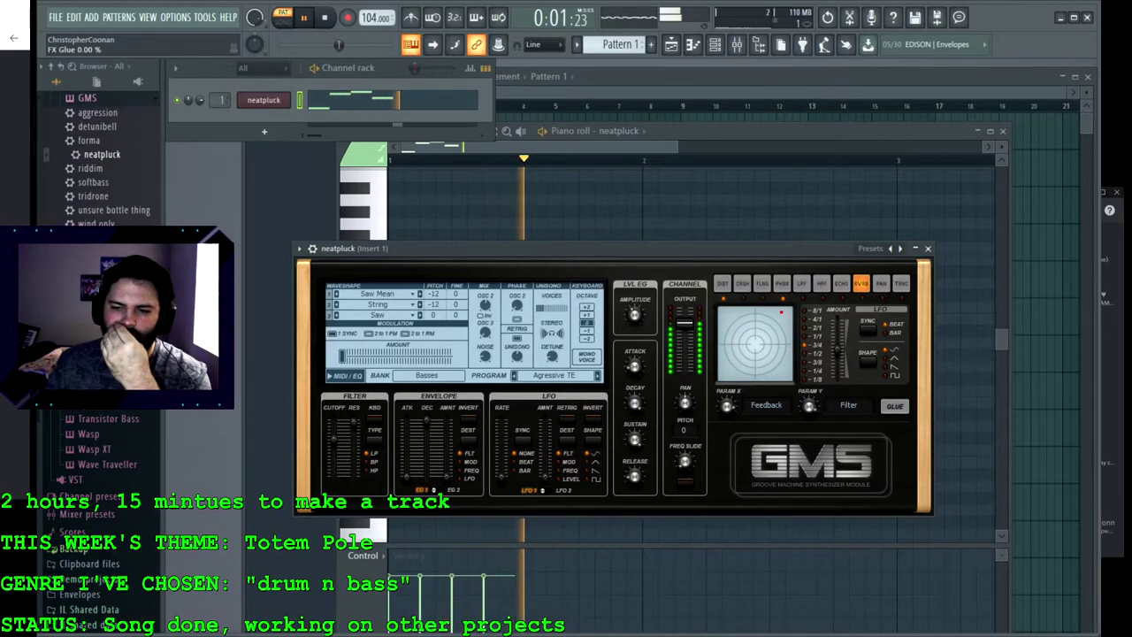
Step: Delete all four notes of the phrase from neatpluck's piano roll
click(610, 131)
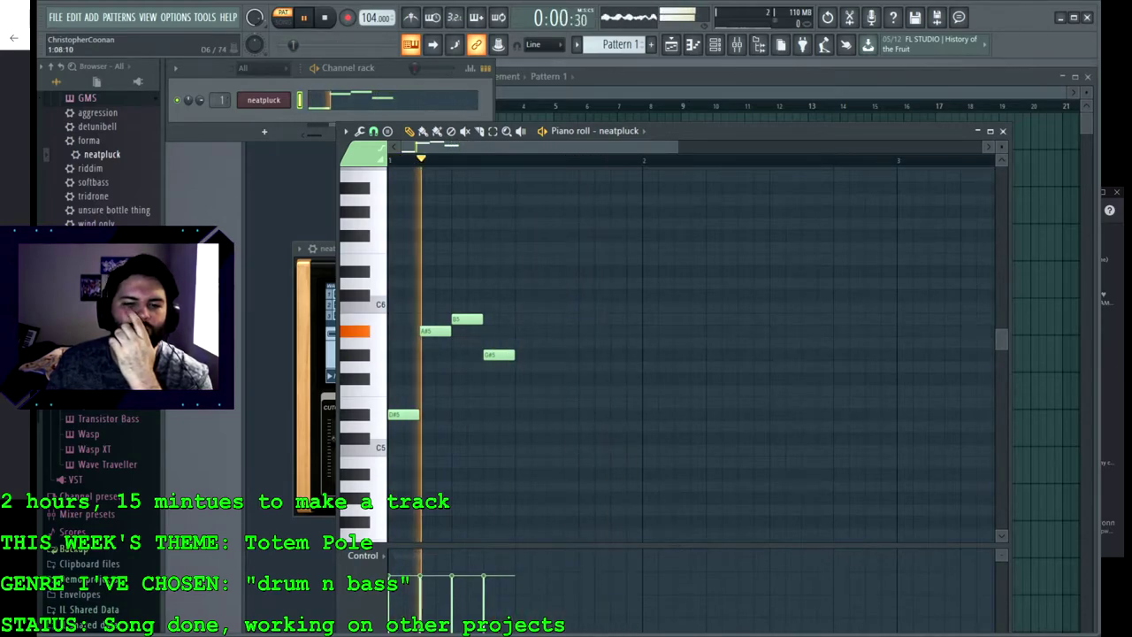
right_click(501, 355)
right_click(467, 319)
right_click(435, 331)
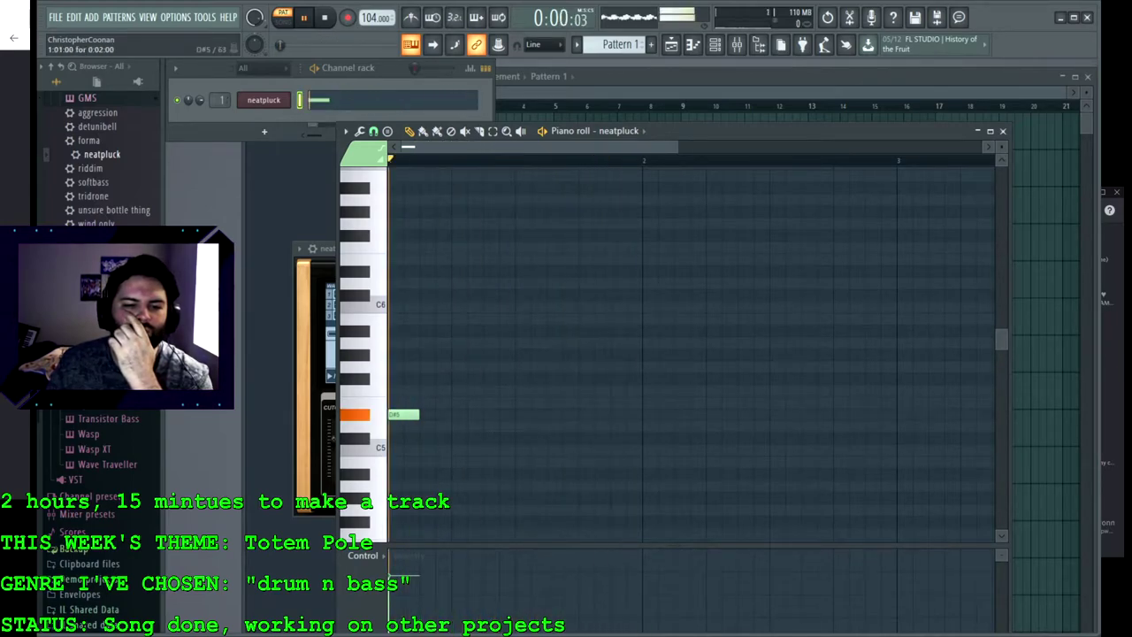
right_click(401, 414)
Step: Draw nine back-to-back one-step G#4 notes from the start of bar 1 in neatpluck's piano roll
scroll(398, 444, down, 4)
scroll(395, 328, down, 1)
click(395, 318)
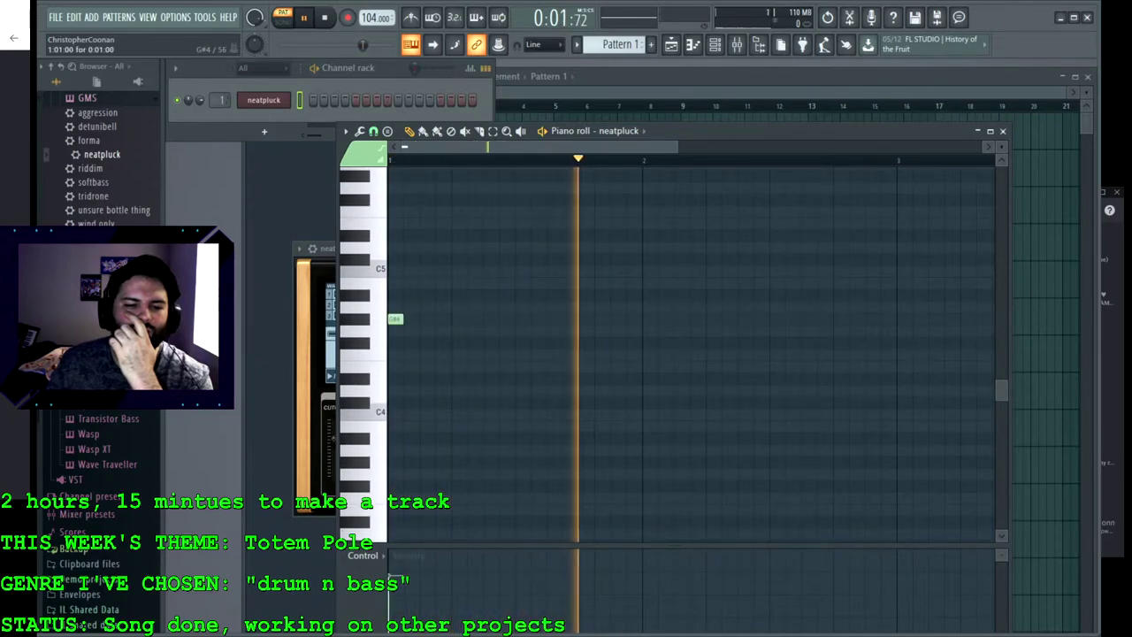
click(410, 319)
click(427, 319)
click(443, 319)
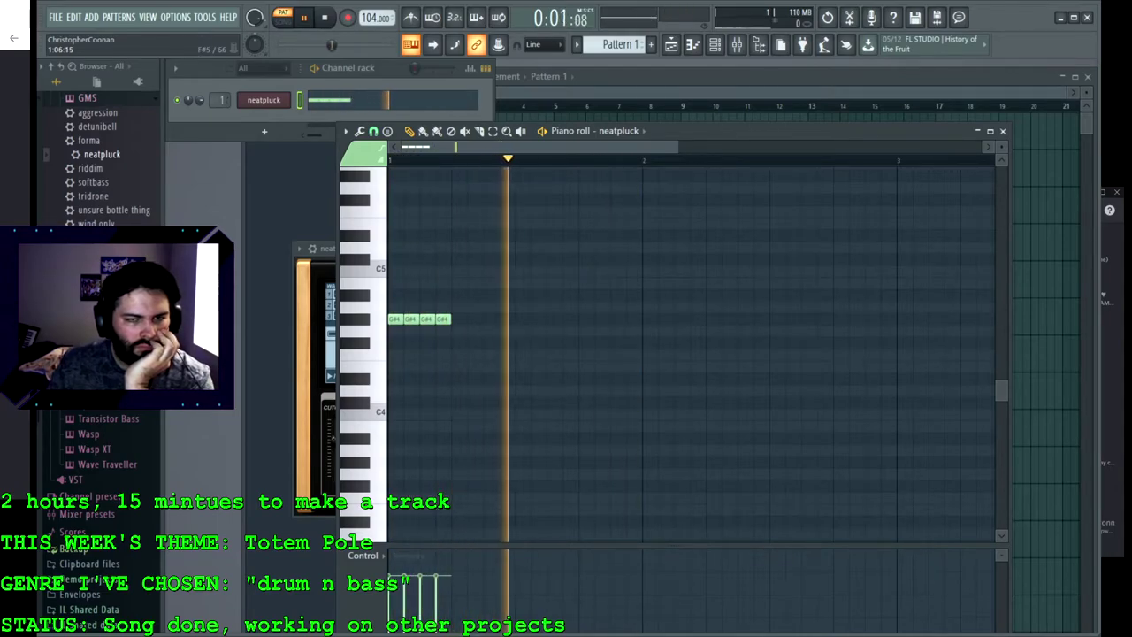
click(458, 319)
click(475, 319)
click(506, 319)
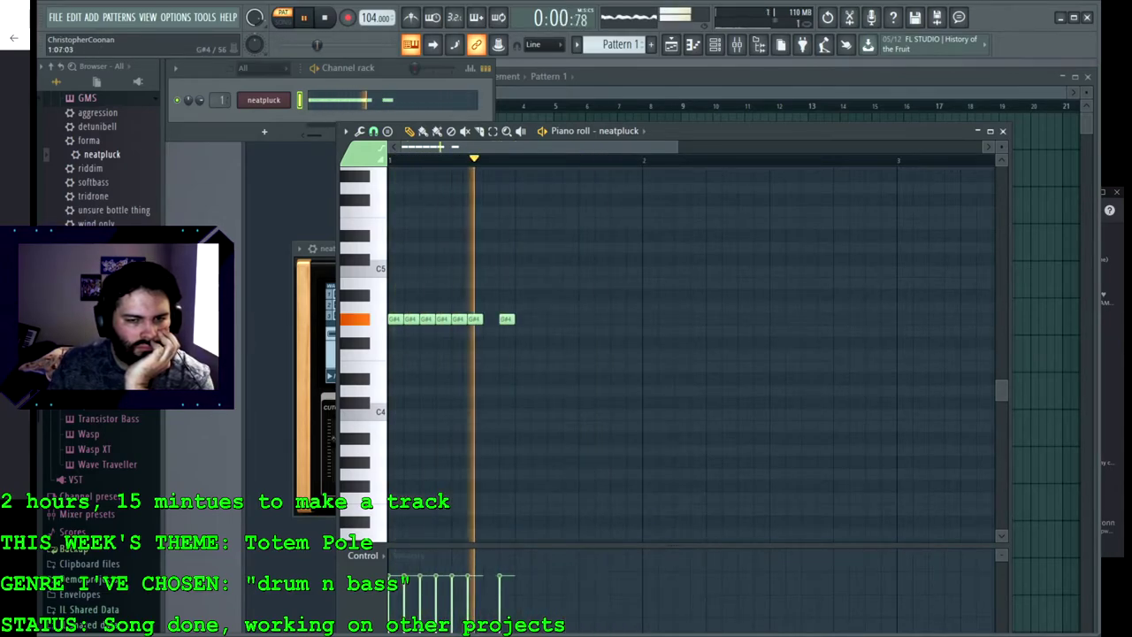
click(490, 319)
click(522, 319)
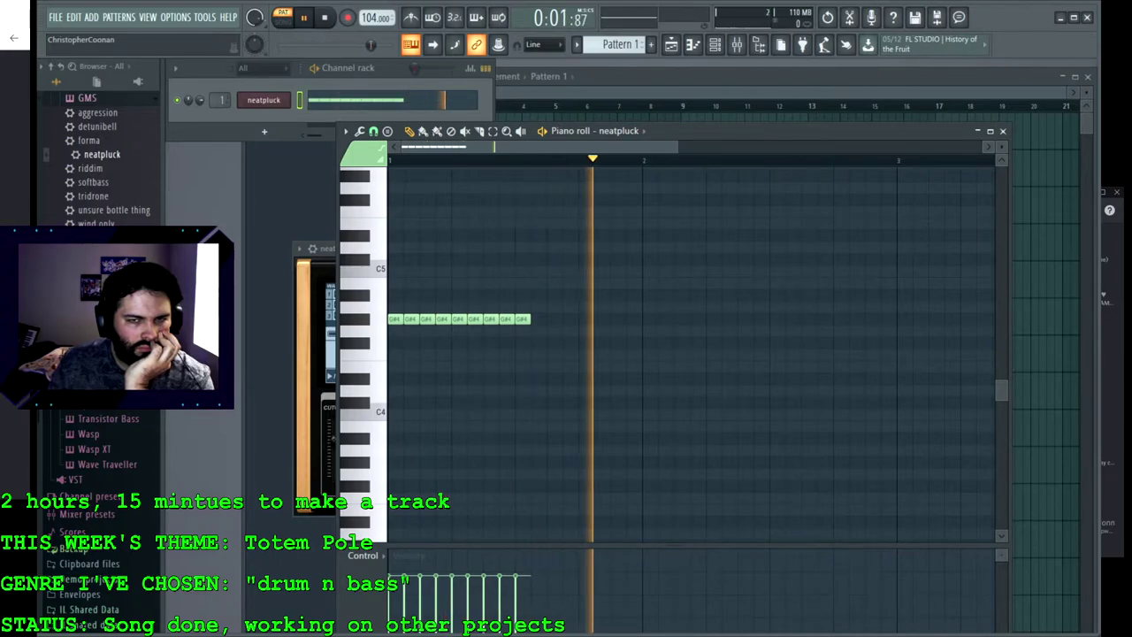
Step: Switch playback to song mode and place Pattern 1 in bars 1 to 4 of Track 1 in the playlist
scroll(102, 354, up, 8)
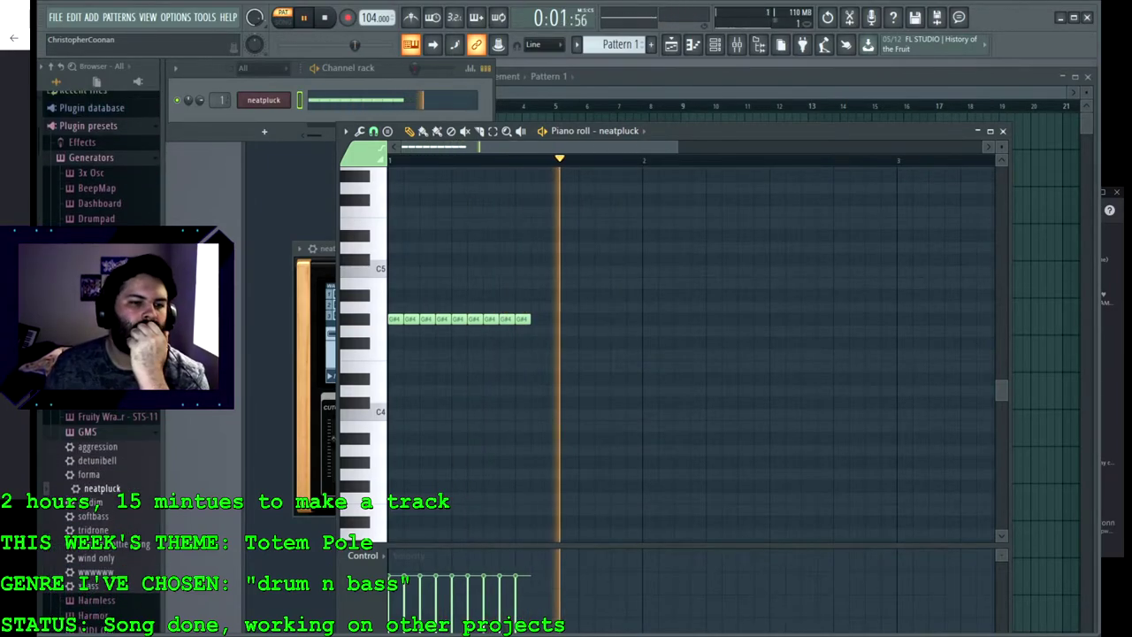
key(l)
key(F5)
click(440, 132)
click(472, 133)
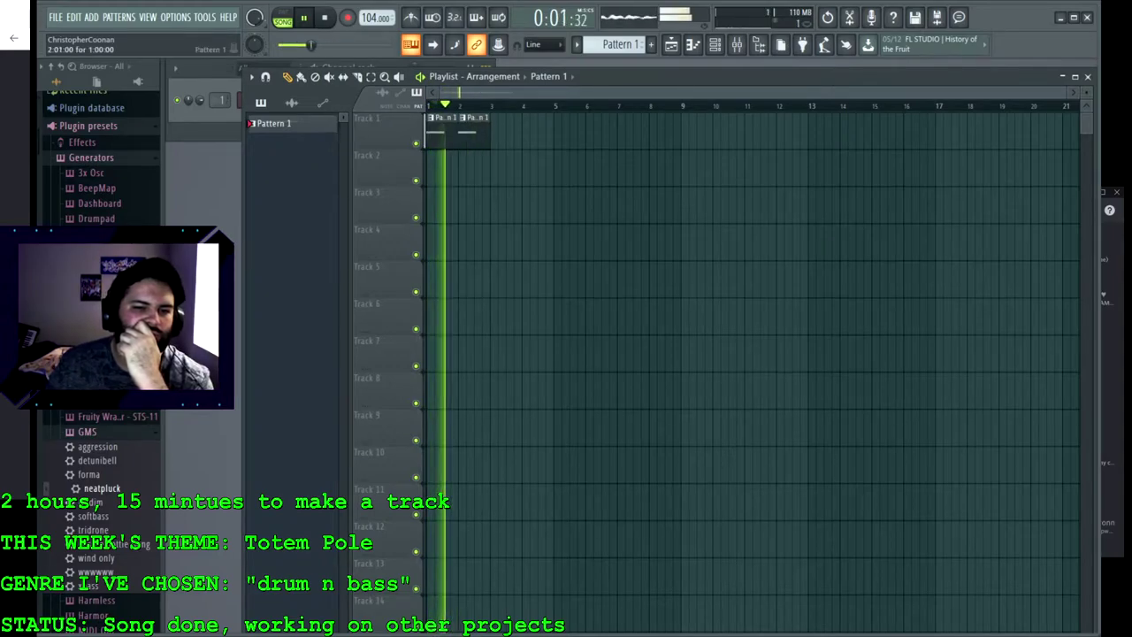
click(505, 128)
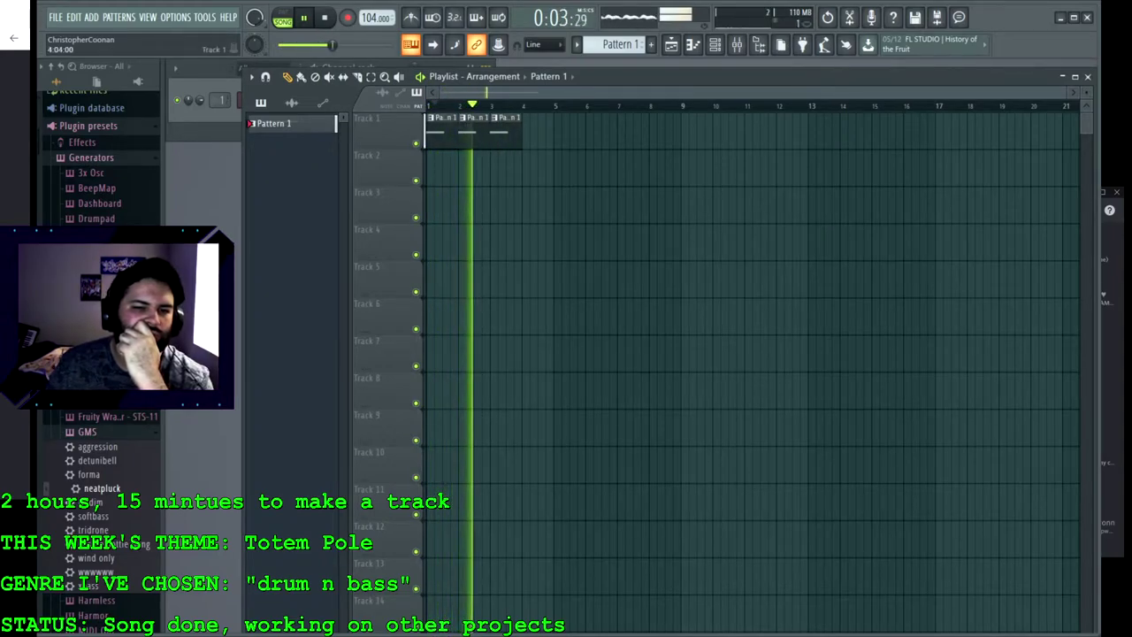
click(537, 128)
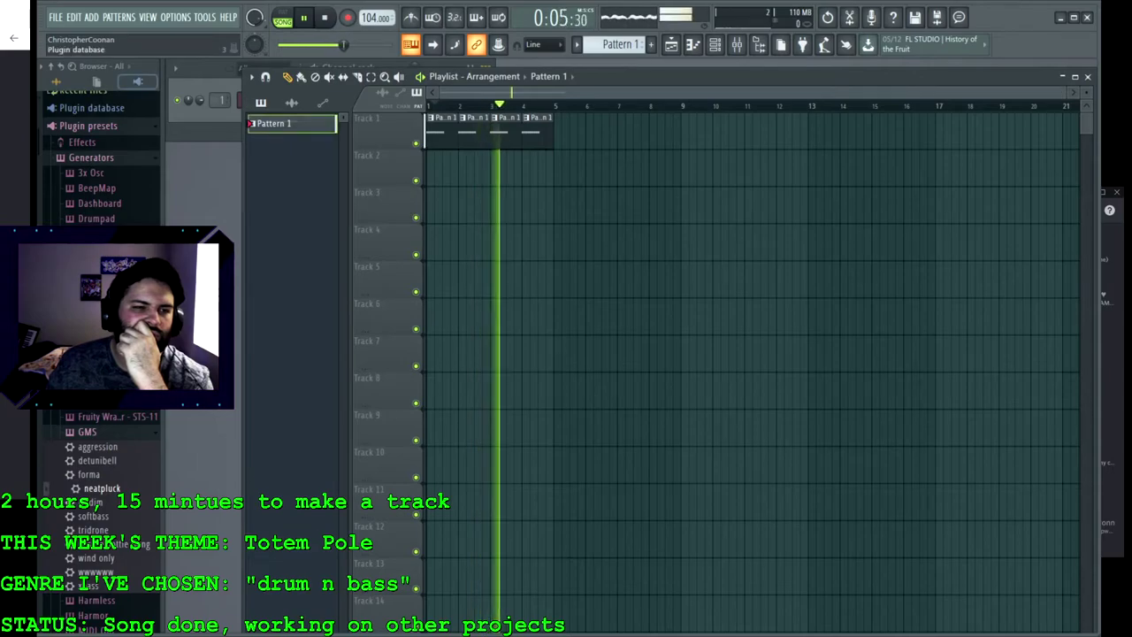
Step: Find VEC1 BD Trancy 25 in the Vengeance folders under samples and add it as a new channel below neatpluck
scroll(101, 159, up, 1)
click(138, 81)
click(56, 82)
click(89, 153)
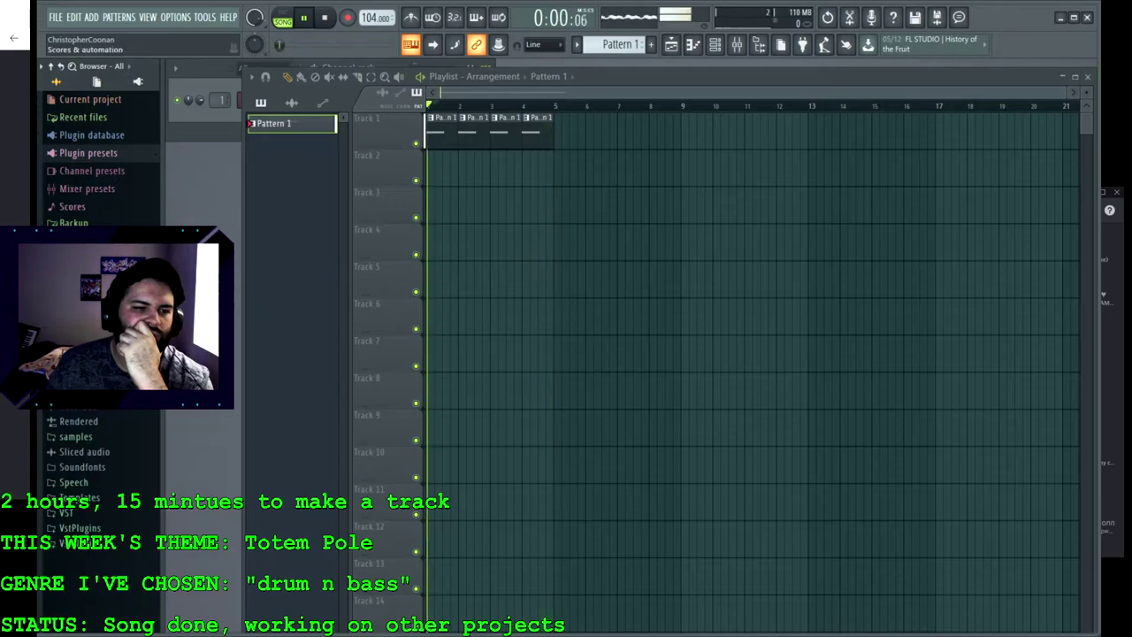
click(76, 437)
scroll(76, 436, down, 3)
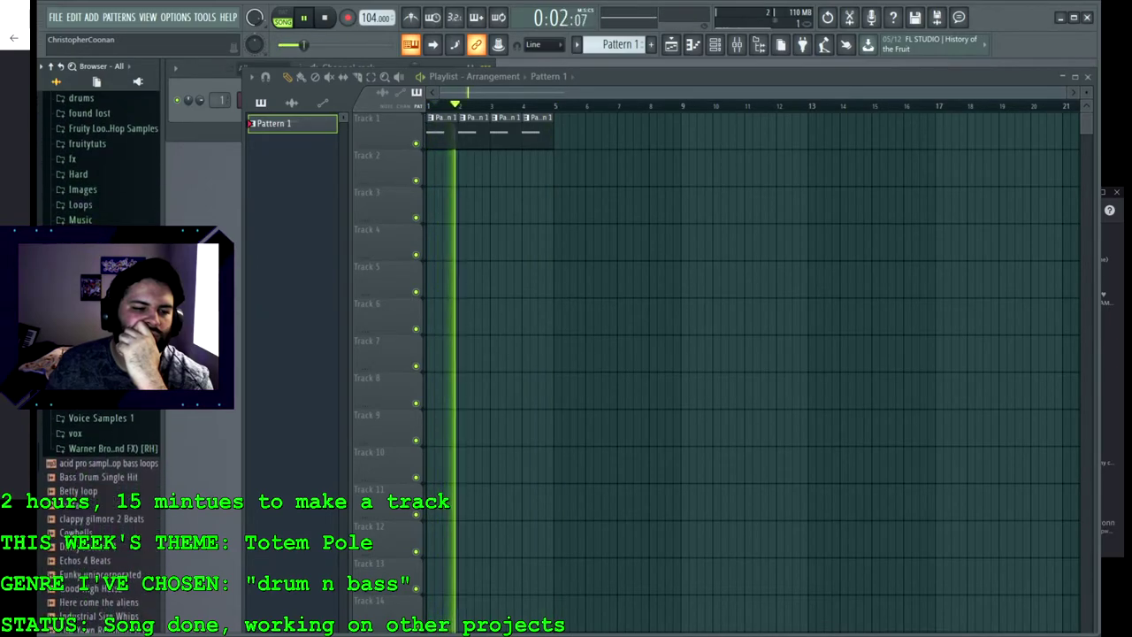
click(88, 373)
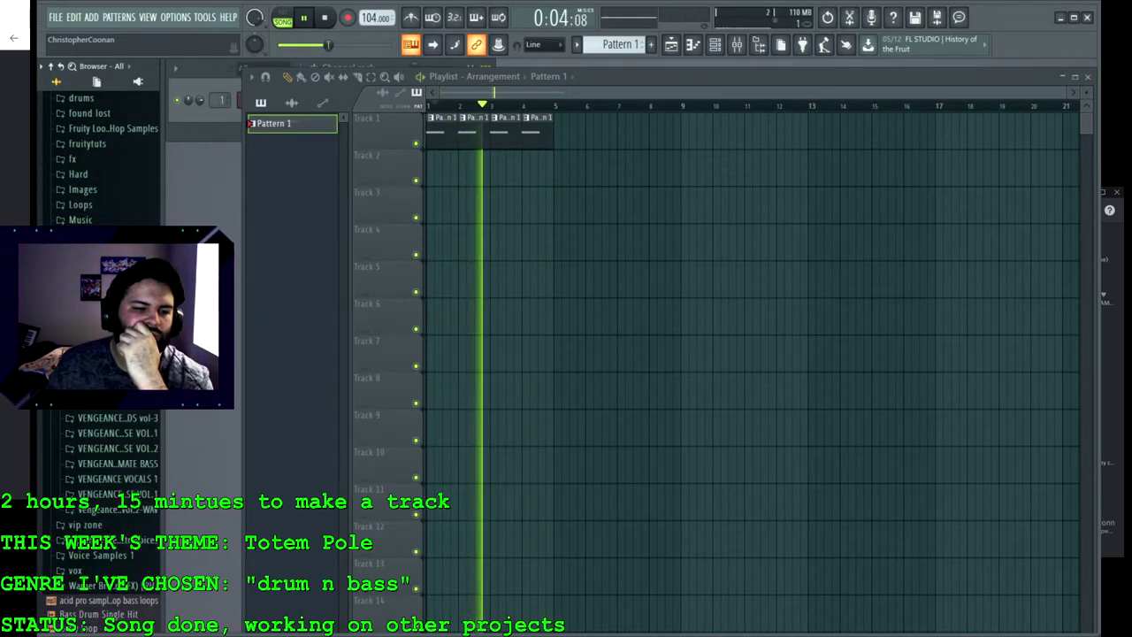
click(111, 387)
click(115, 380)
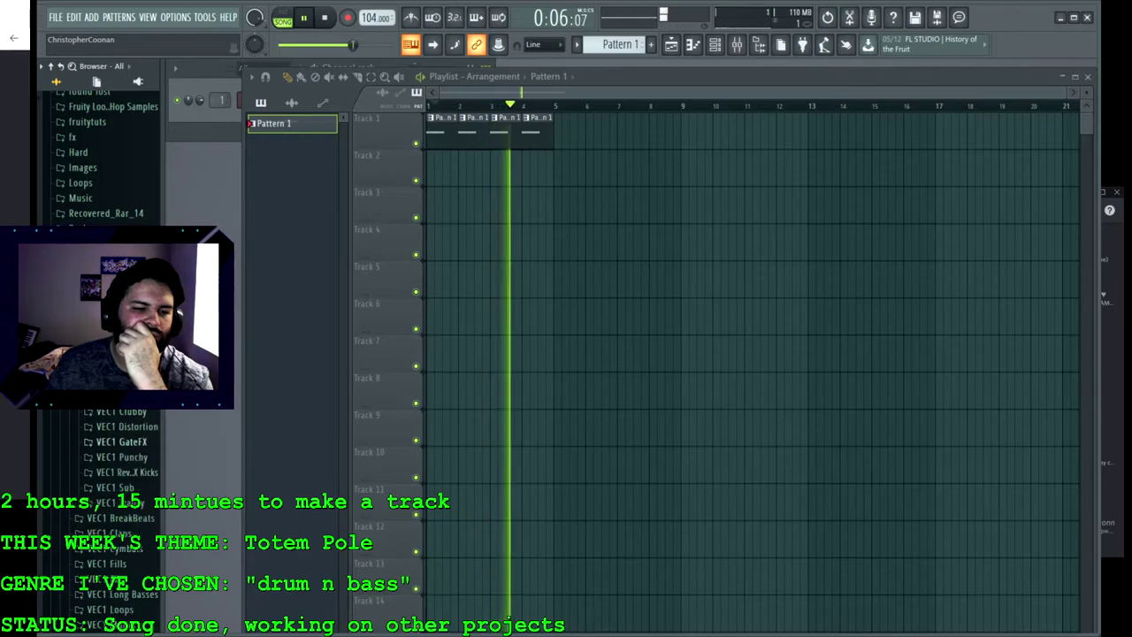
click(119, 502)
click(129, 447)
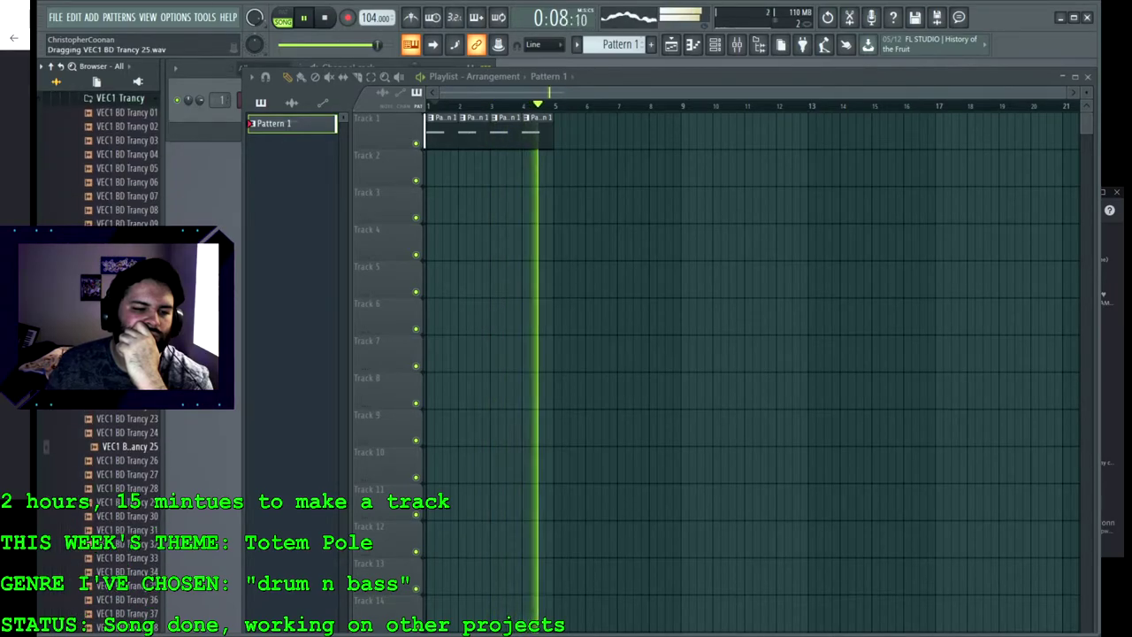
drag(129, 447, 205, 125)
Step: Add VEC1 Snare 075 from the VEC1 Snares folder as a new channel below the kick
click(121, 98)
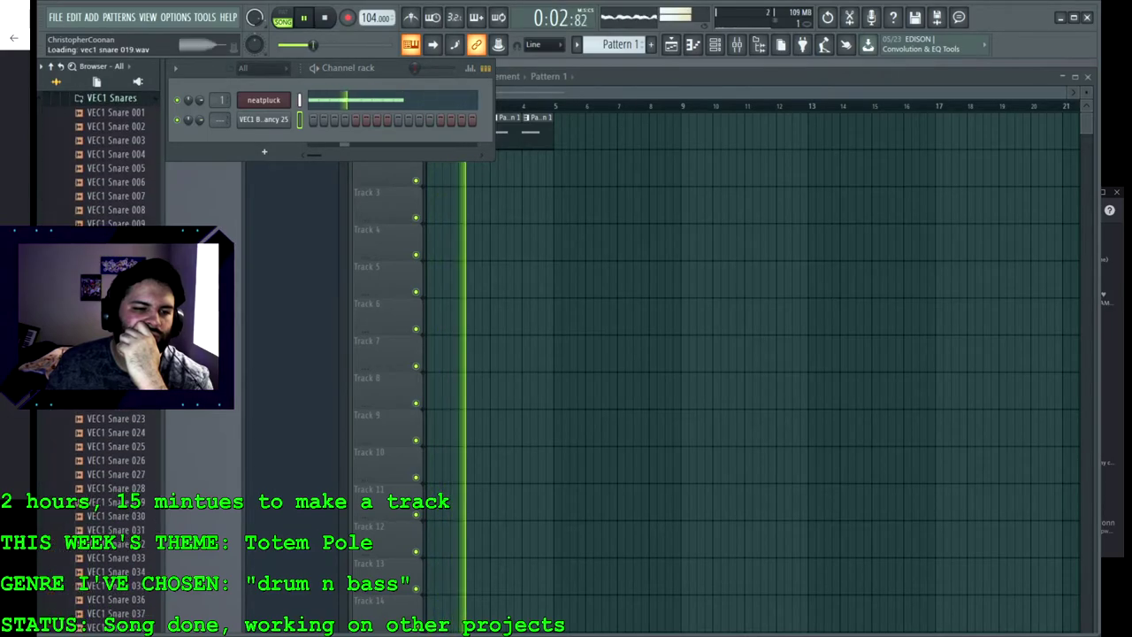
scroll(115, 159, down, 10)
scroll(119, 474, down, 5)
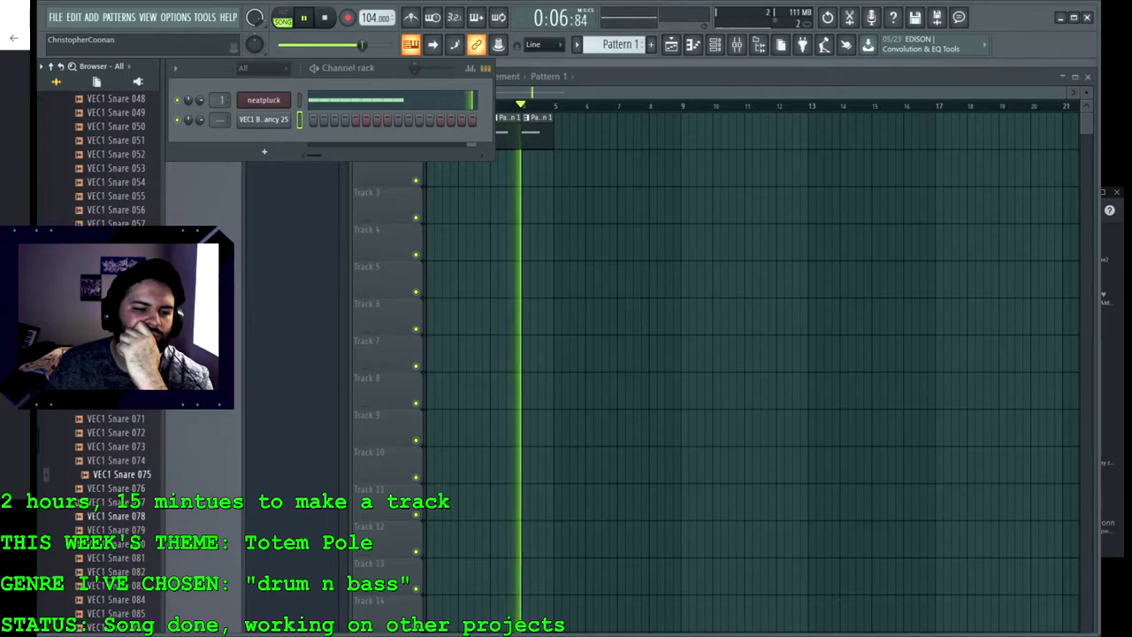
drag(122, 474, 263, 140)
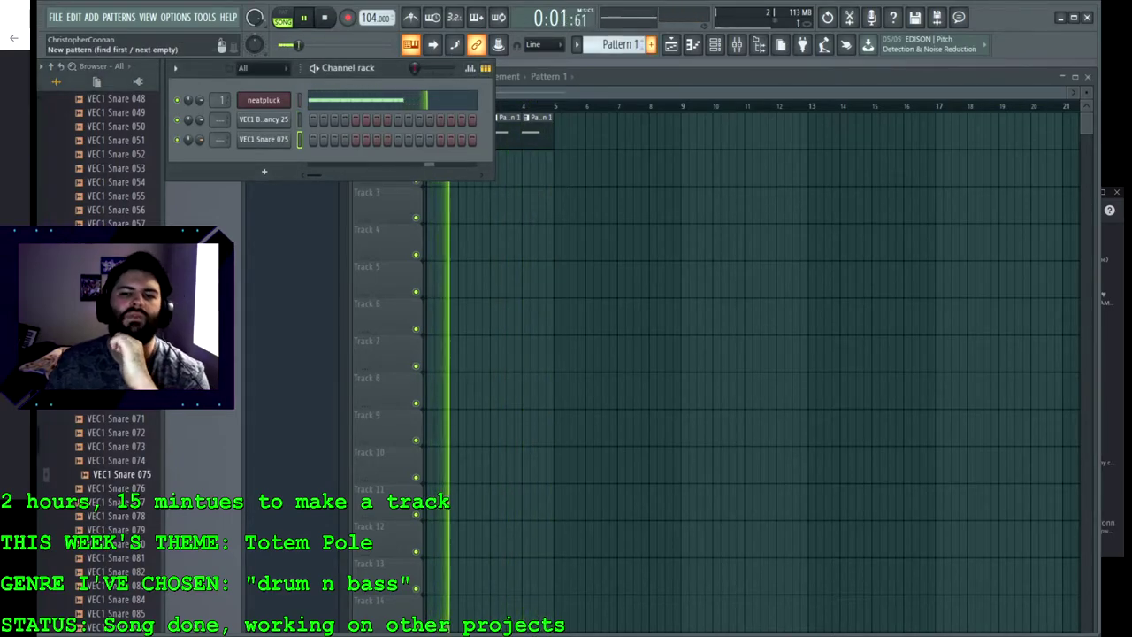
Step: Create a pattern named ks with the kick on steps 1, 11 and 14 and the snare on steps 5 and 13
click(651, 45)
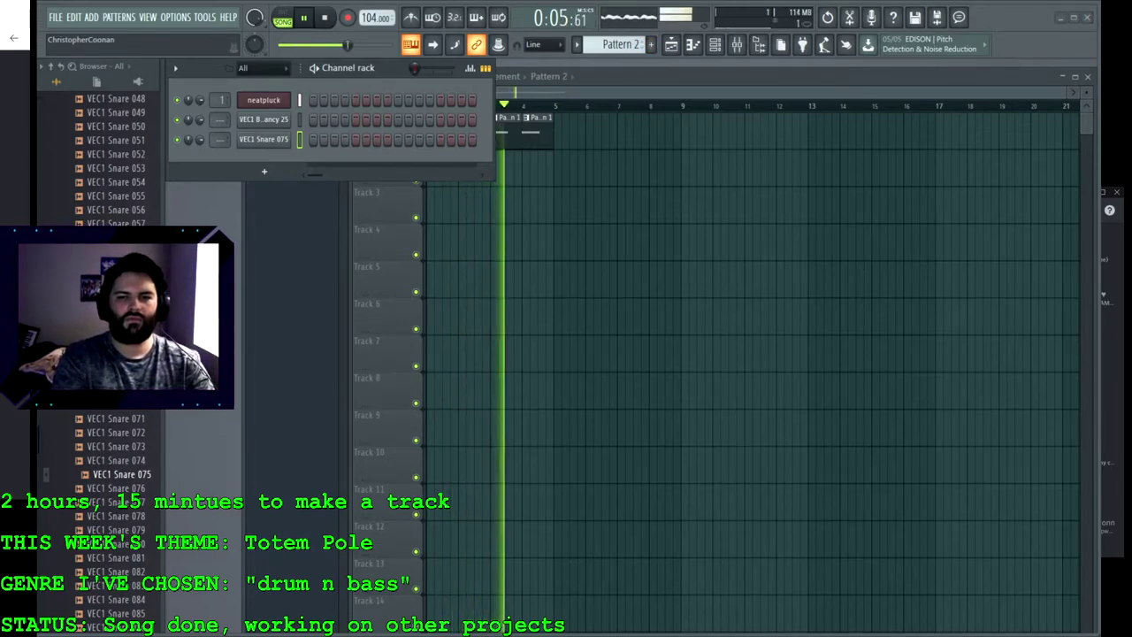
text(ks)
key(Return)
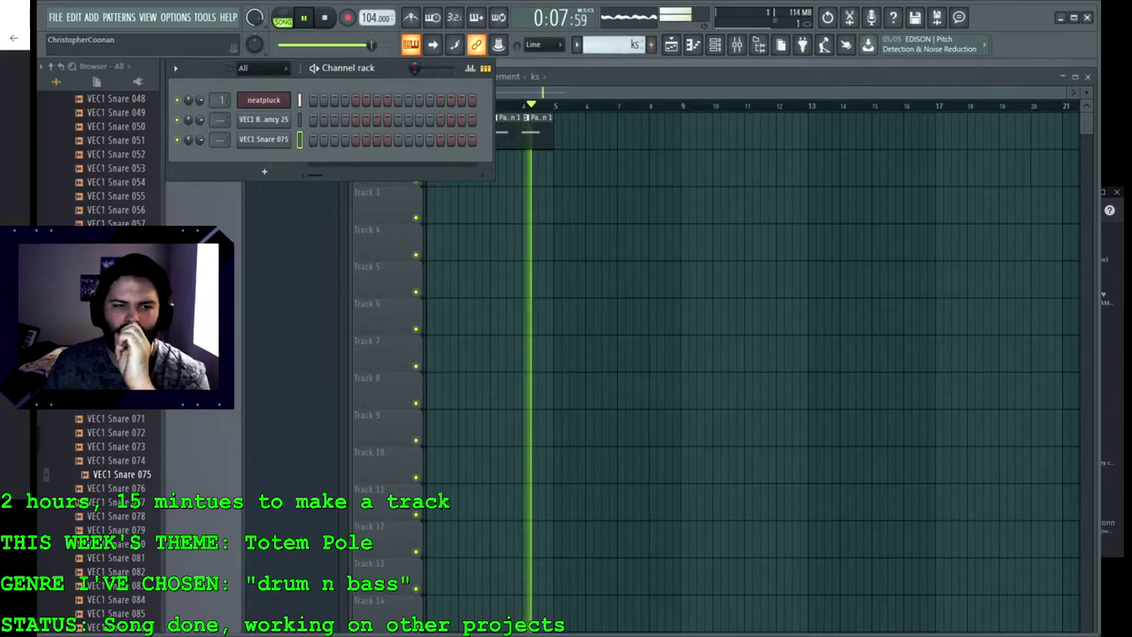
click(356, 139)
click(420, 120)
click(440, 140)
click(451, 120)
Step: Place a ks clip at bar 5 of Track 2 and repeat Pattern 1 across bars 5 to 8 of Track 1
drag(550, 168, 558, 167)
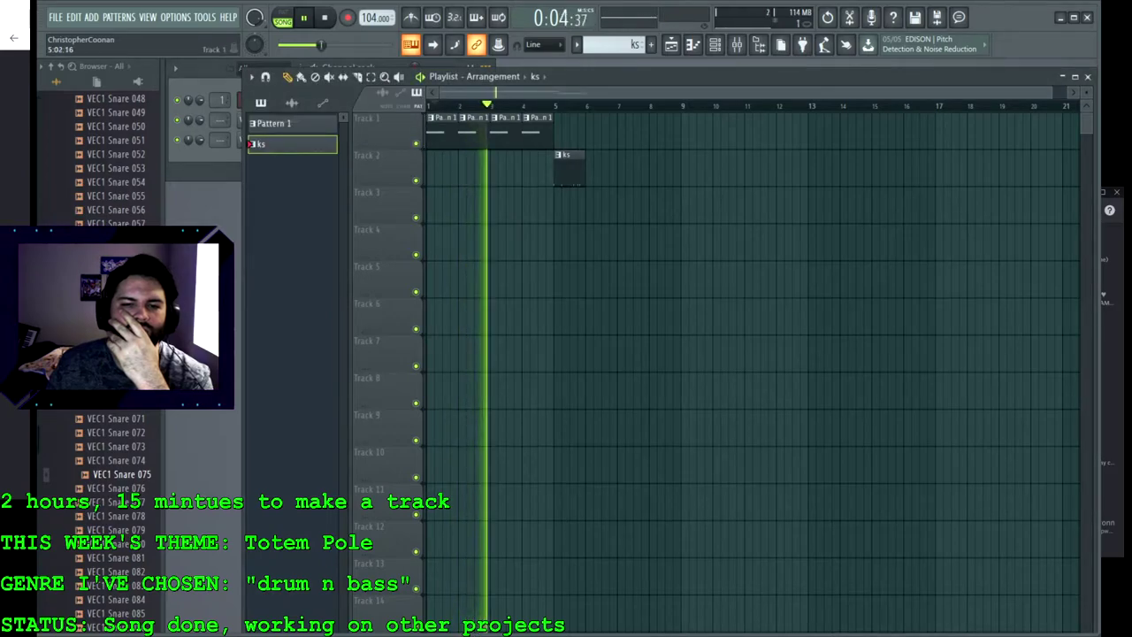
click(541, 132)
click(566, 132)
click(597, 133)
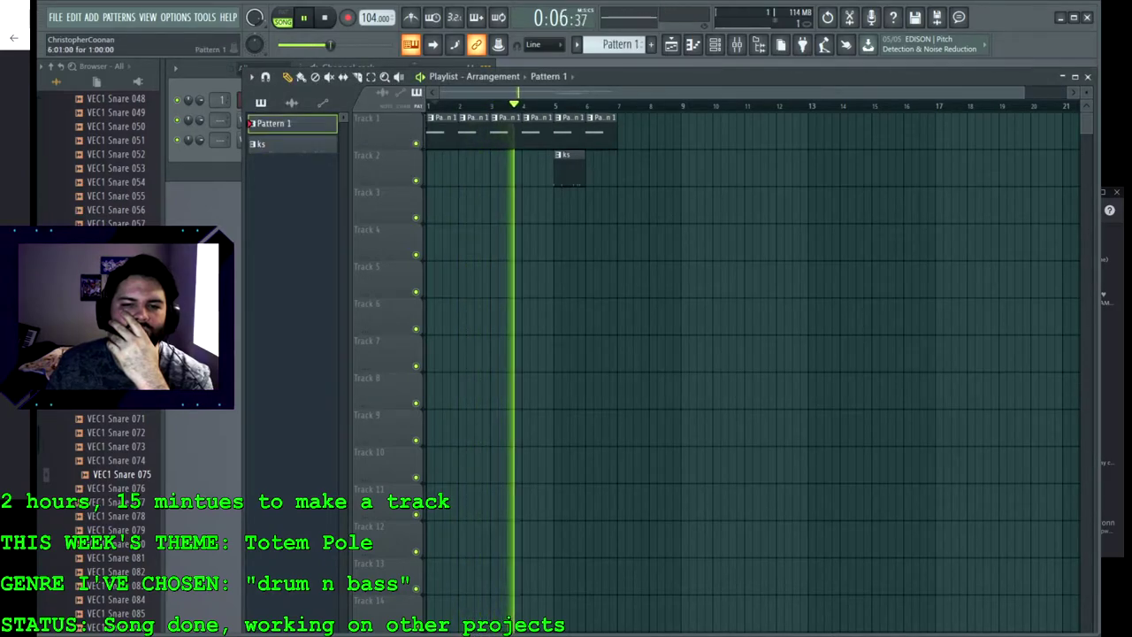
click(633, 124)
click(665, 123)
Step: Repeat the ks pattern in bars 6 to 8 of Track 2, then loop bars 5 to 8 to listen and stop playback
click(275, 144)
click(596, 167)
click(627, 166)
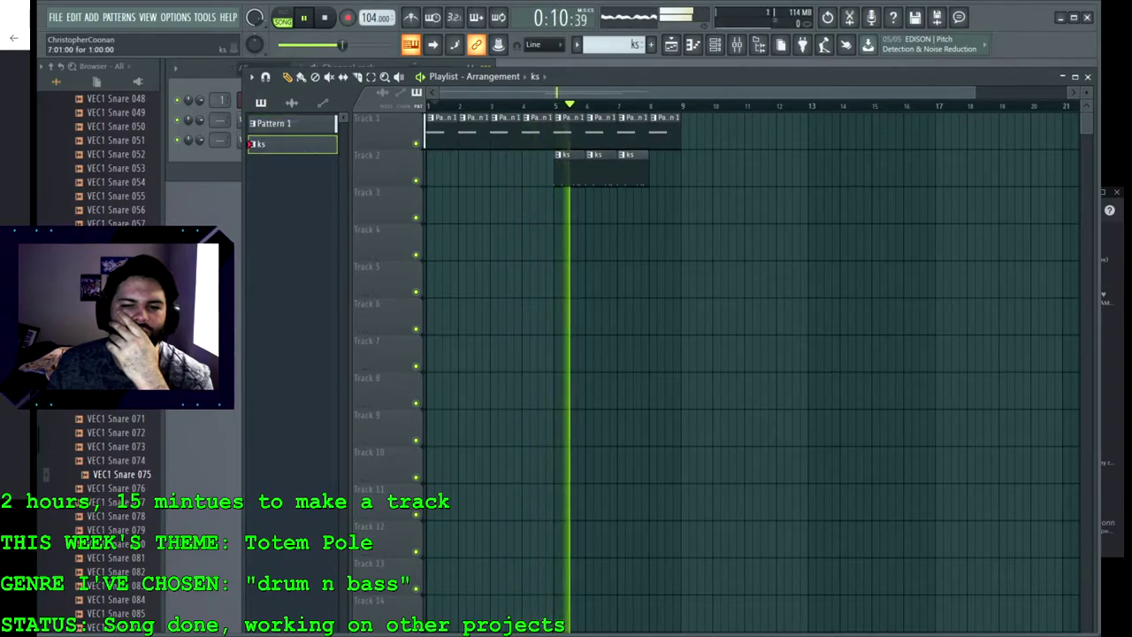
click(659, 166)
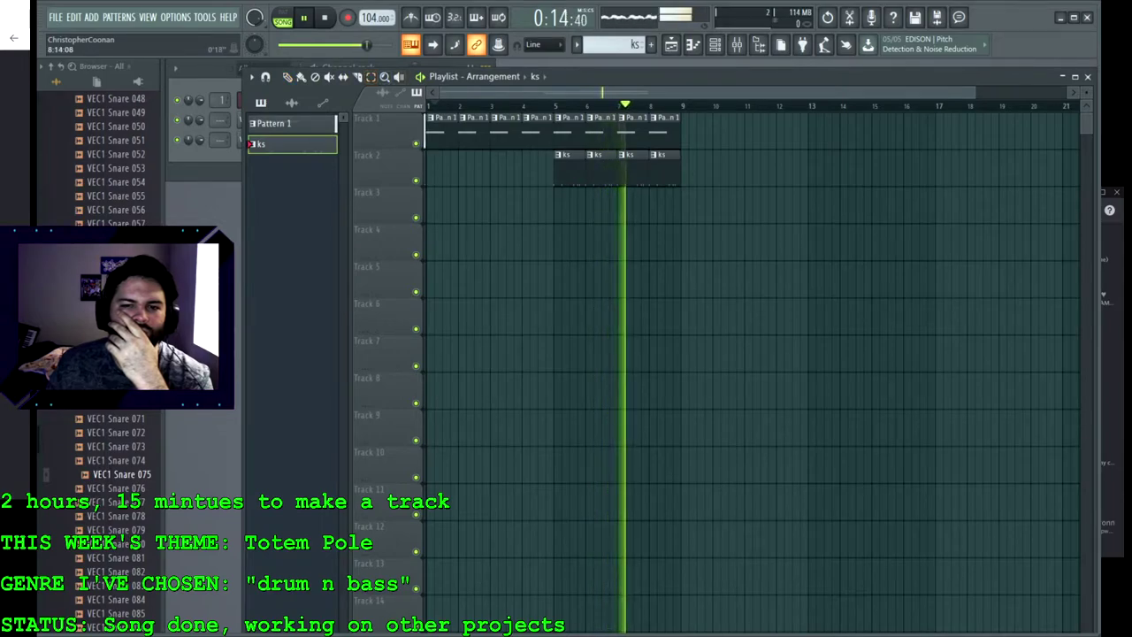
drag(676, 133, 563, 168)
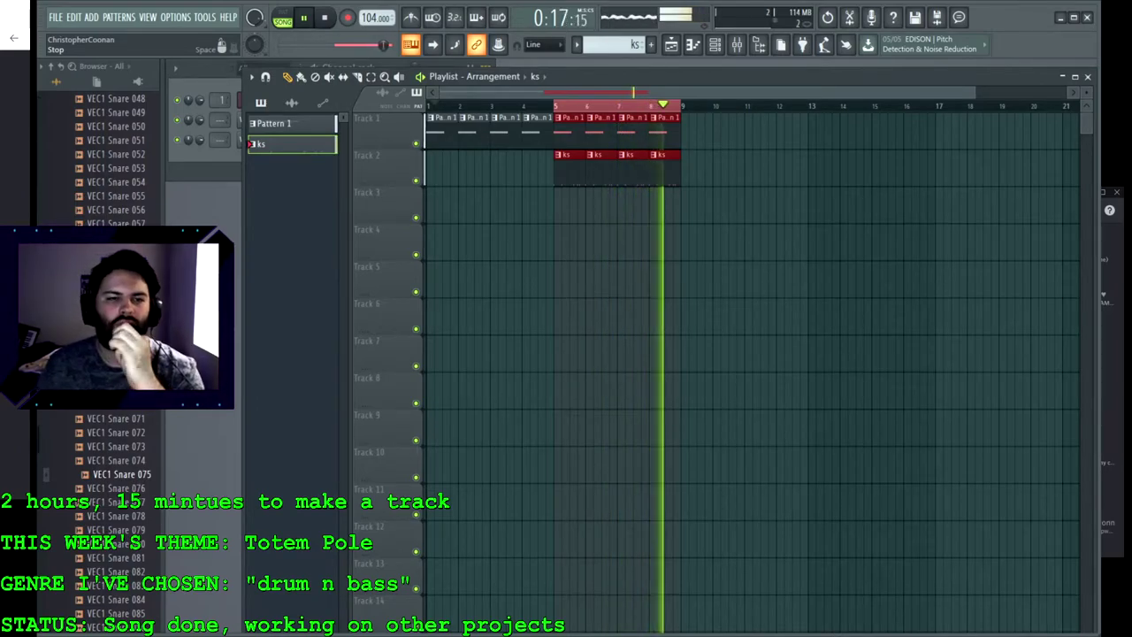
key(space)
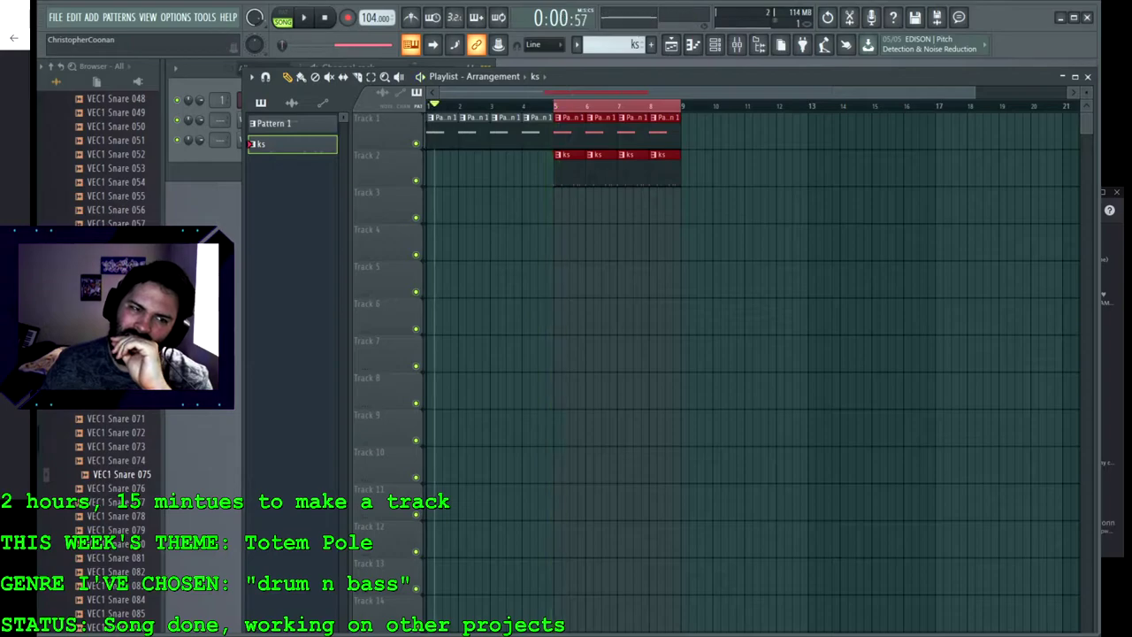
Step: Add Super Spook Keys from the plugin database as a new channel above neatpluck and create a new empty pattern
key(F6)
click(137, 81)
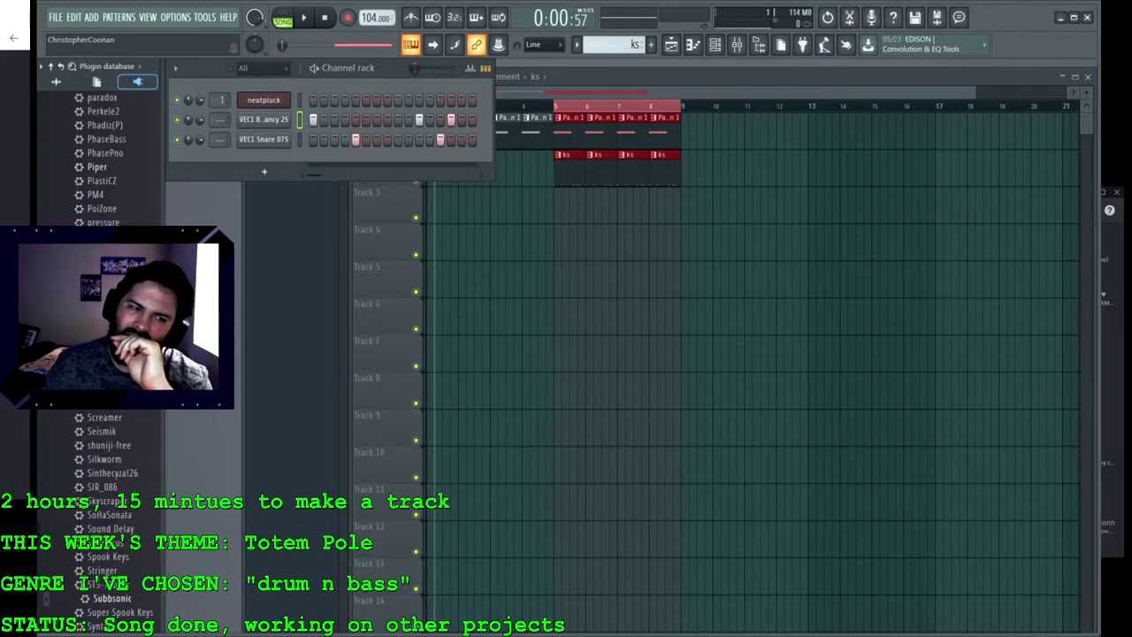
scroll(106, 176, down, 5)
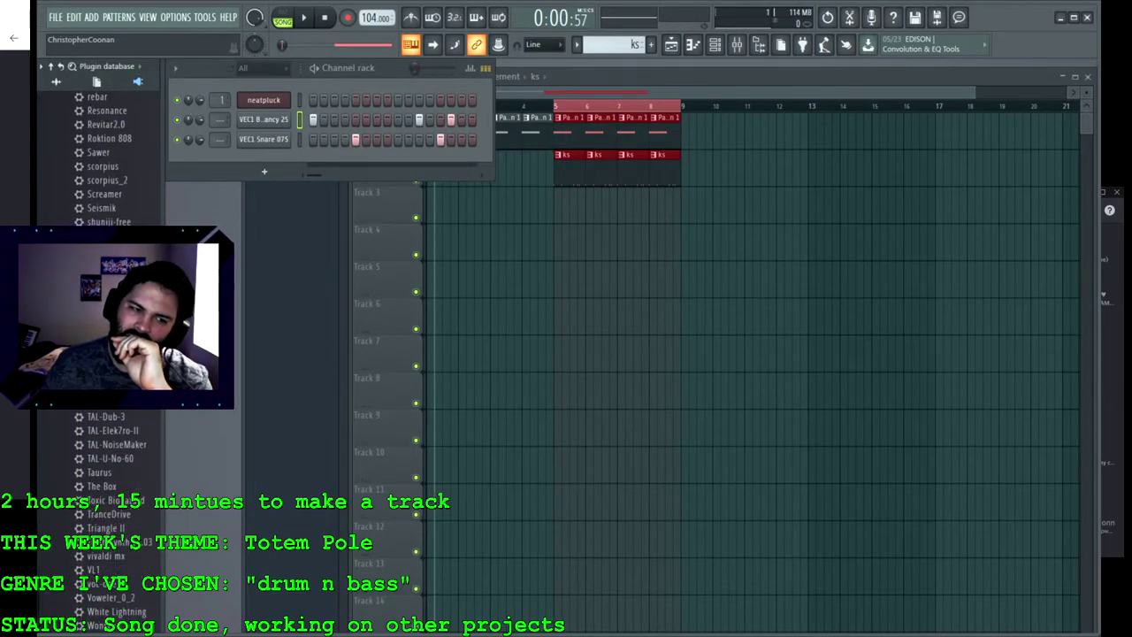
drag(110, 319, 264, 91)
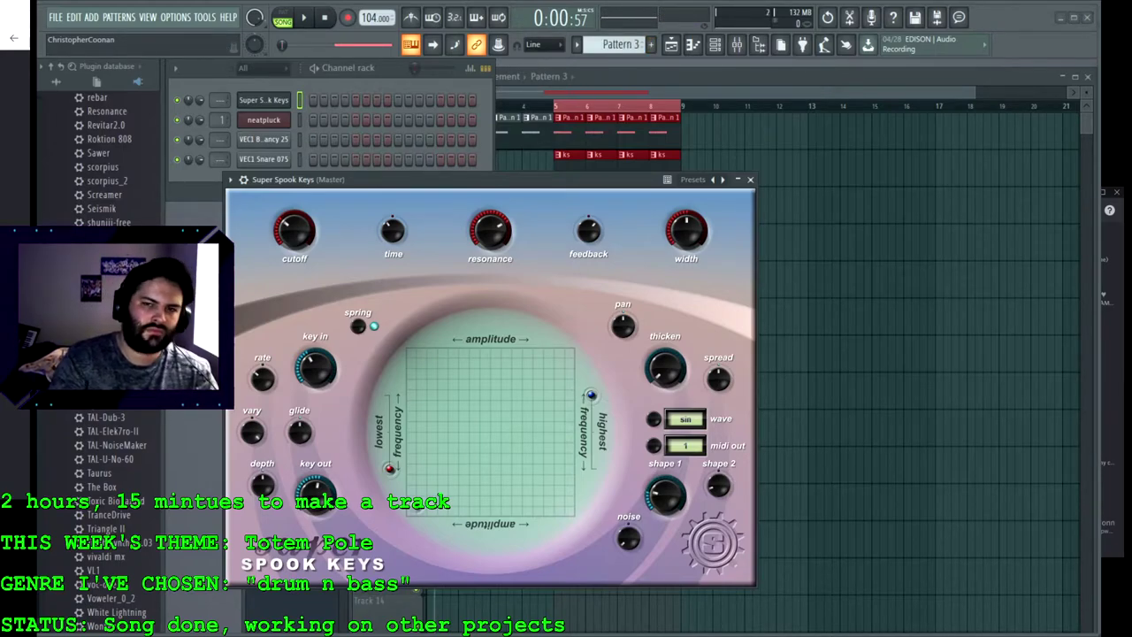
Step: Name the new pattern lead and enter short G#4 and G#5 notes in bar 1 for Super Spook Keys
click(264, 100)
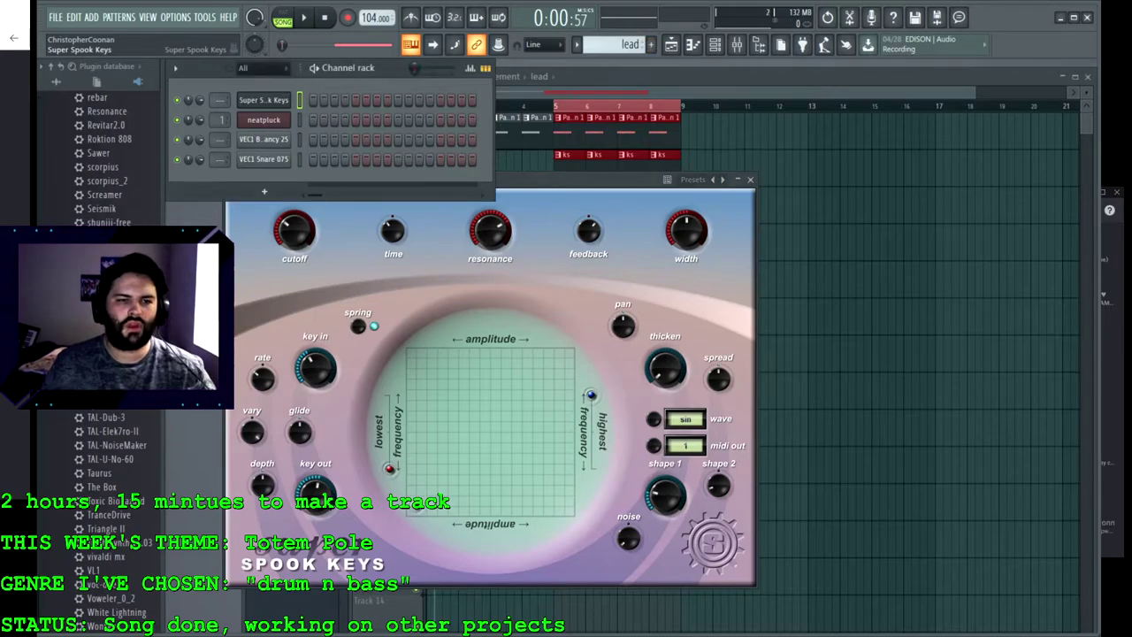
key(F7)
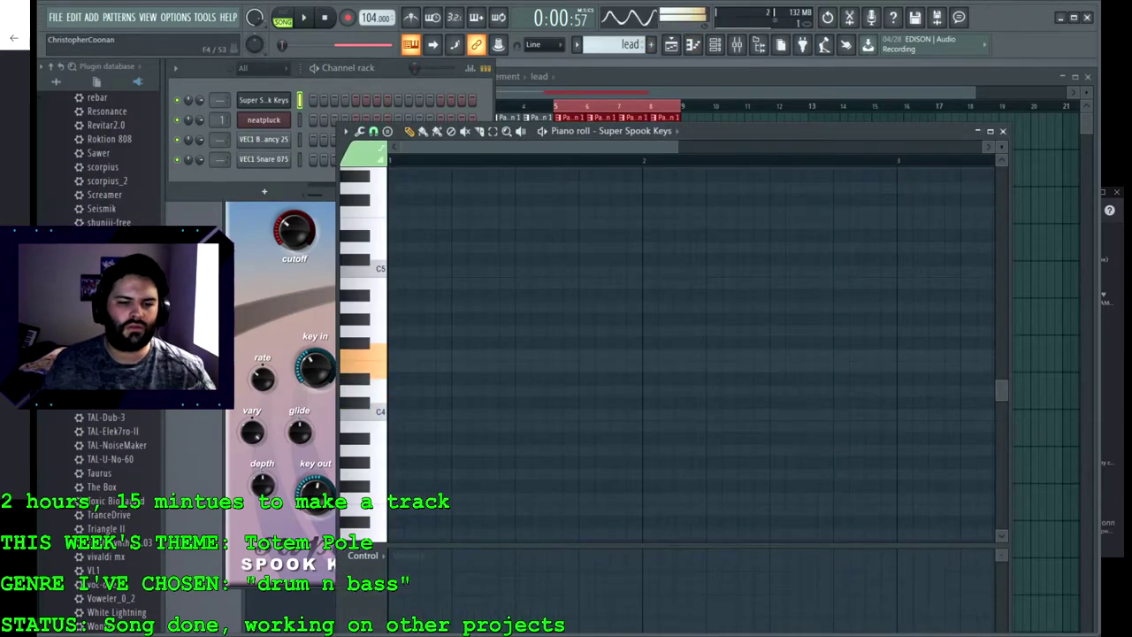
scroll(672, 354, up, 2)
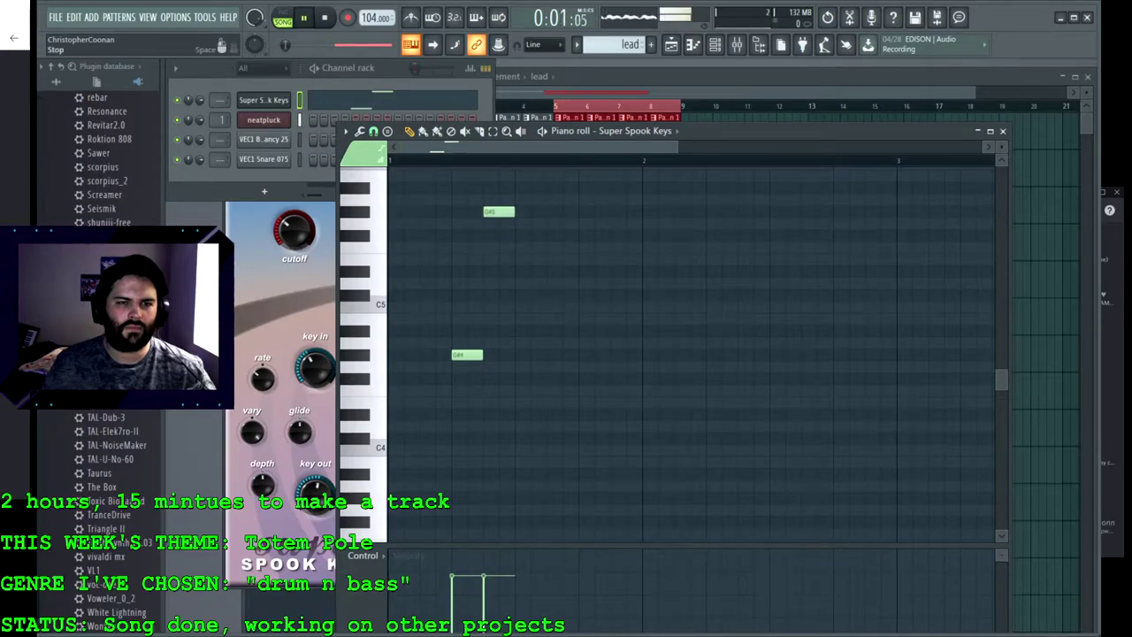
Step: Place a lead clip at bar 5 of Track 3 and listen to it within the looped section
key(F5)
click(568, 205)
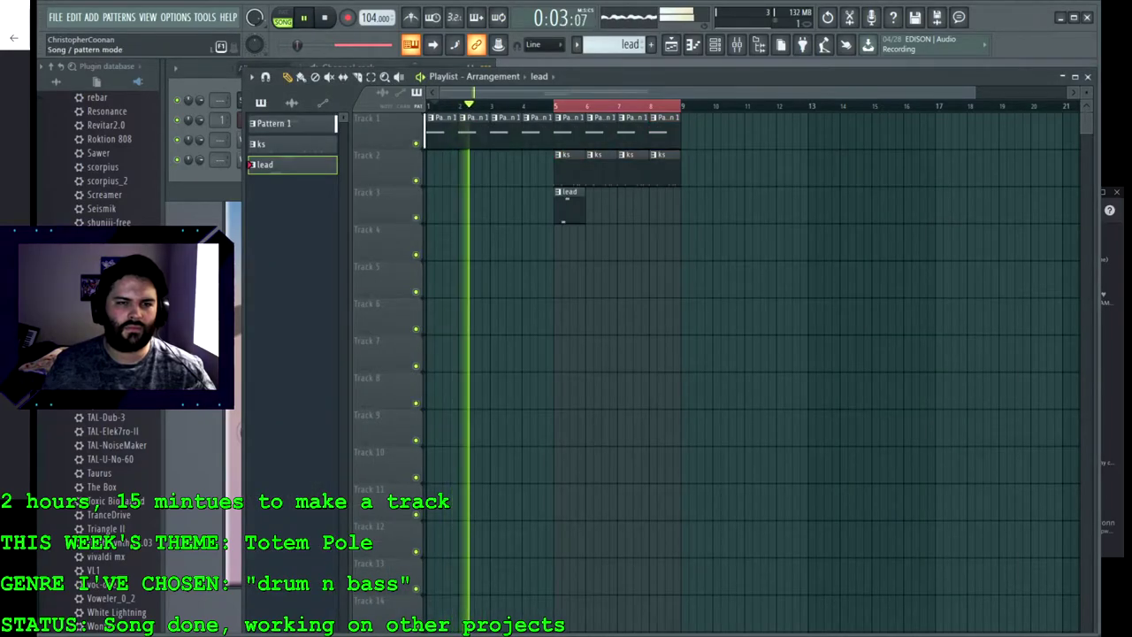
key(space)
key(space)
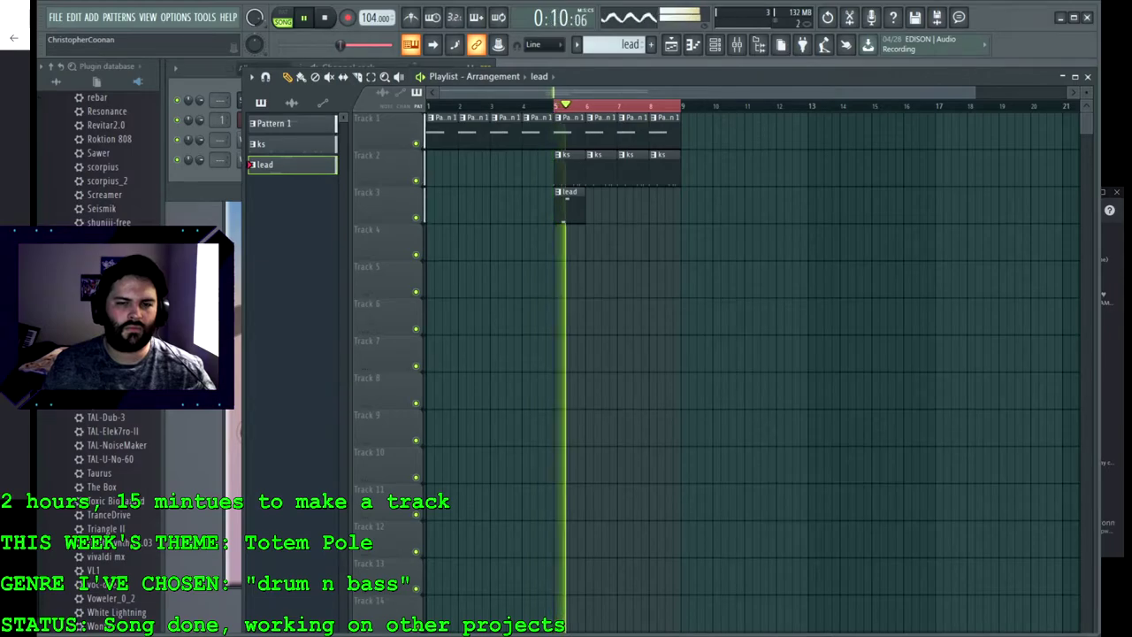
key(space)
Step: Extend the lead melody with F#5 and D#5 in bar 1 and E5, D#5, C#5, E5, D#5 in bar 2, playing it back
double_click(569, 201)
click(263, 100)
click(264, 100)
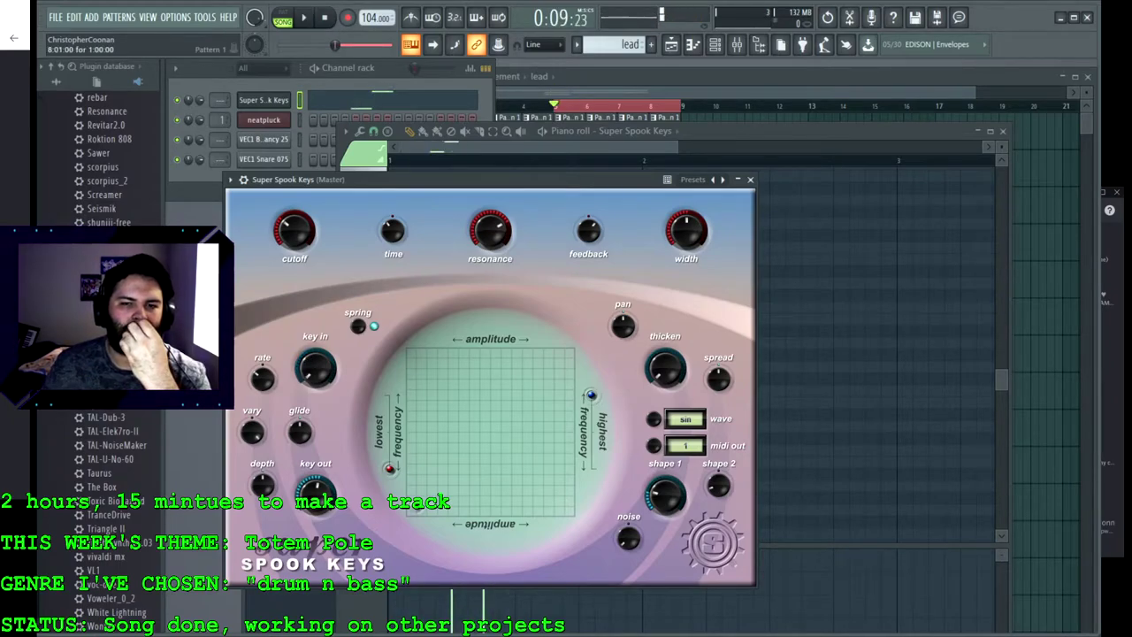
click(601, 131)
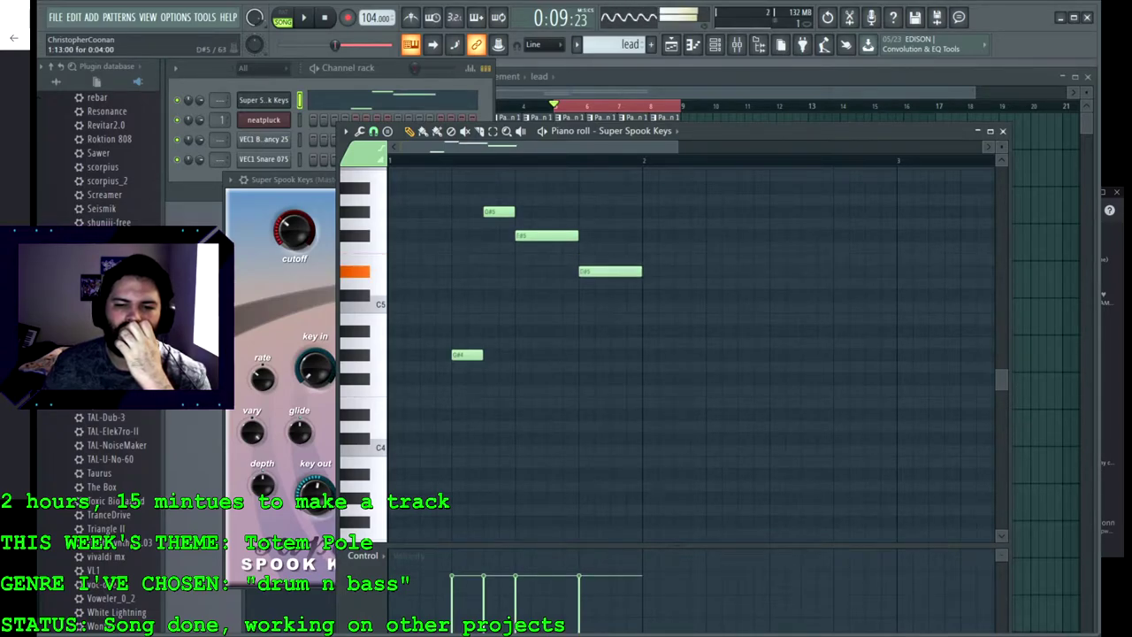
click(303, 18)
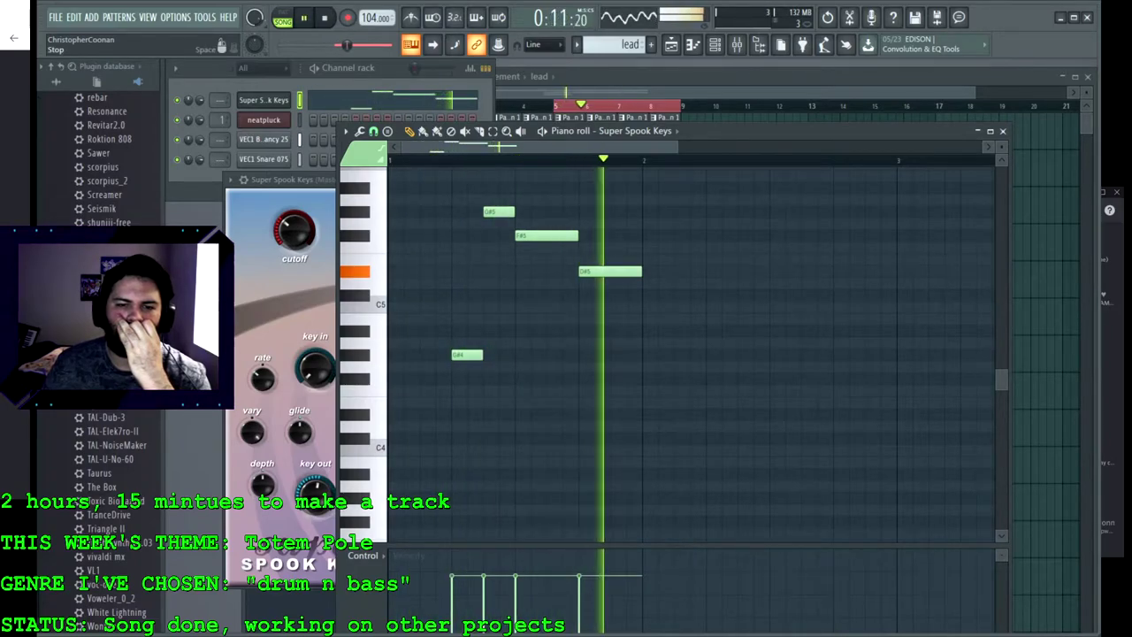
click(324, 17)
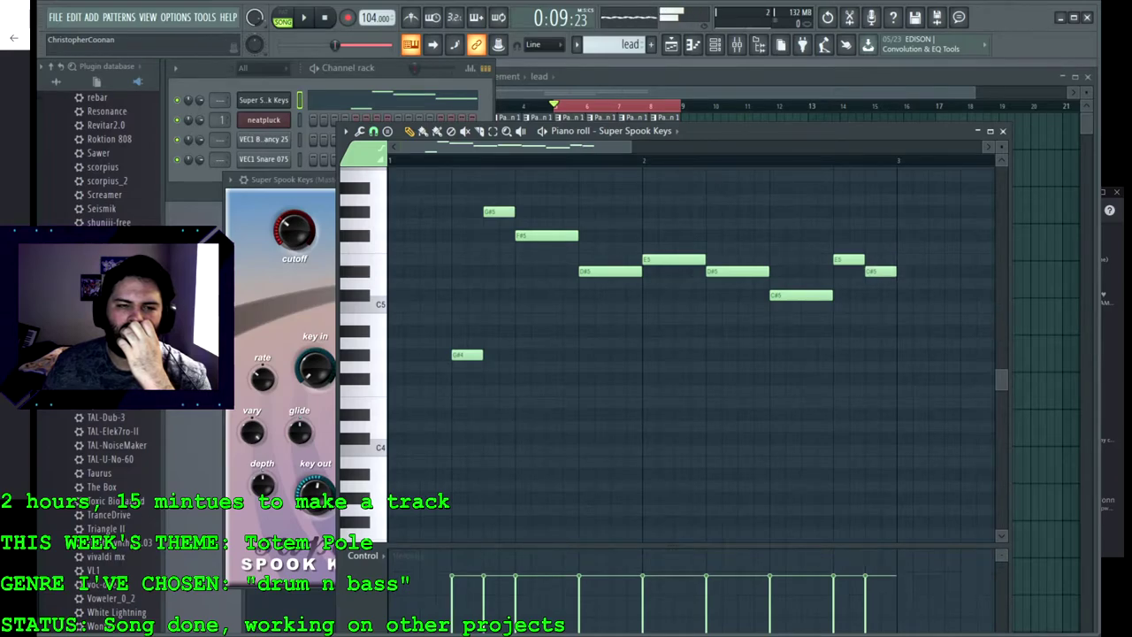
key(space)
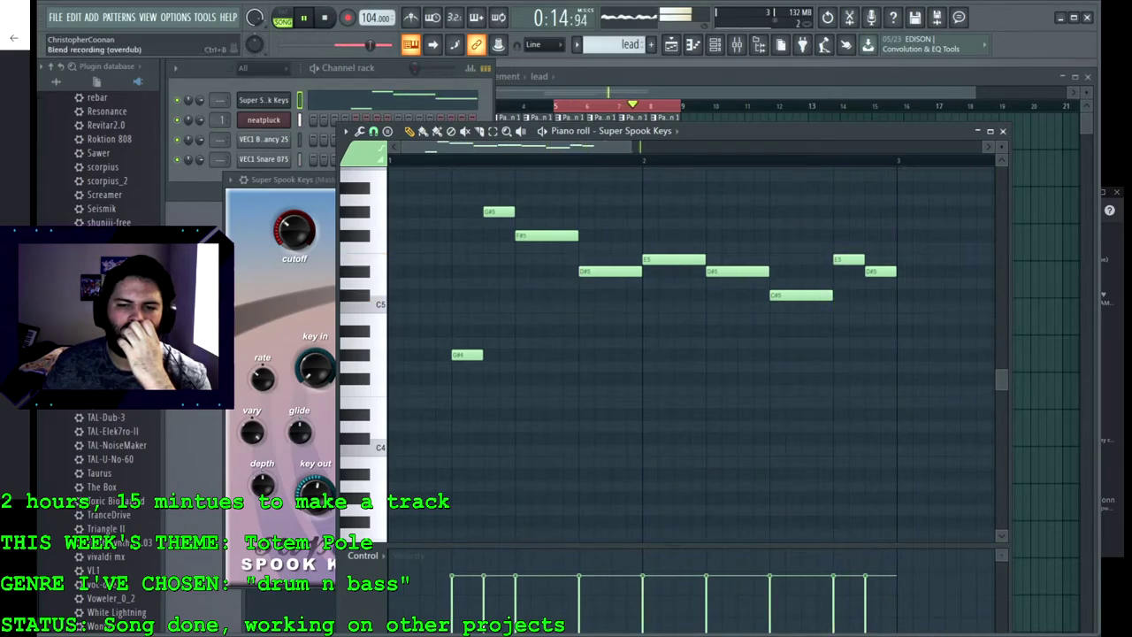
Step: Add a second lead clip to Track 3 and shift the two clips to start at bars 9 and 13
key(F5)
click(689, 208)
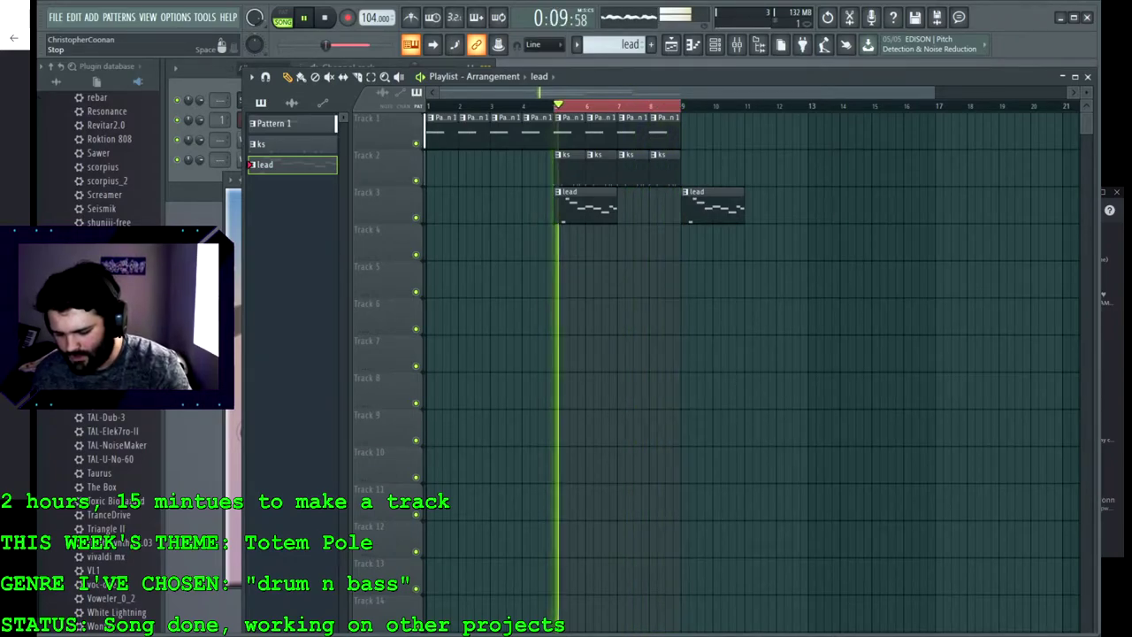
key(space)
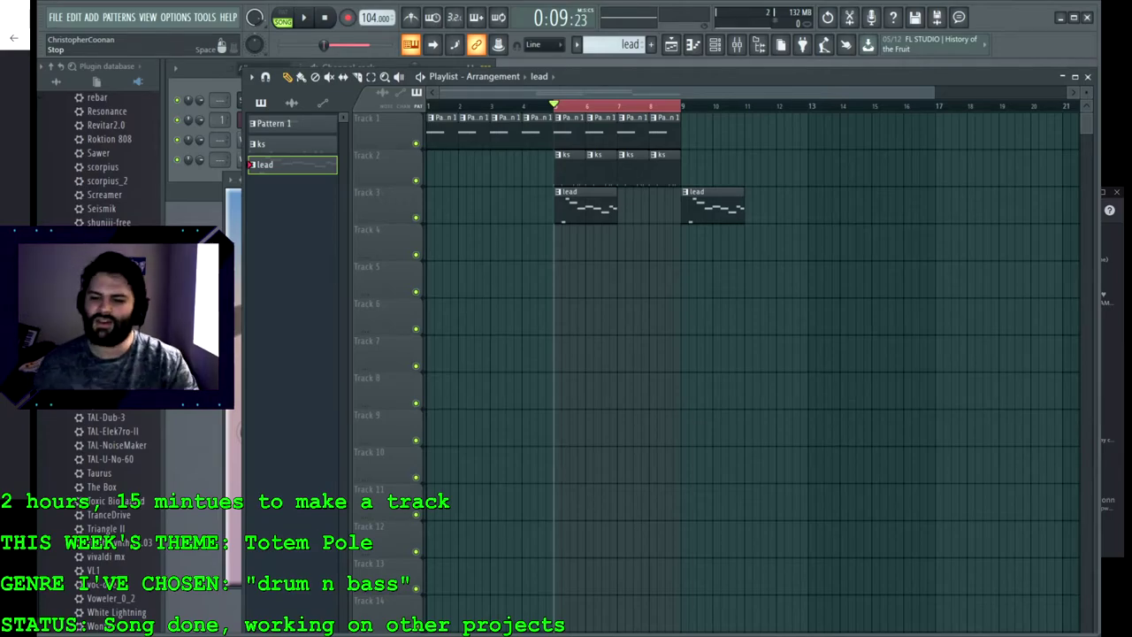
key(space)
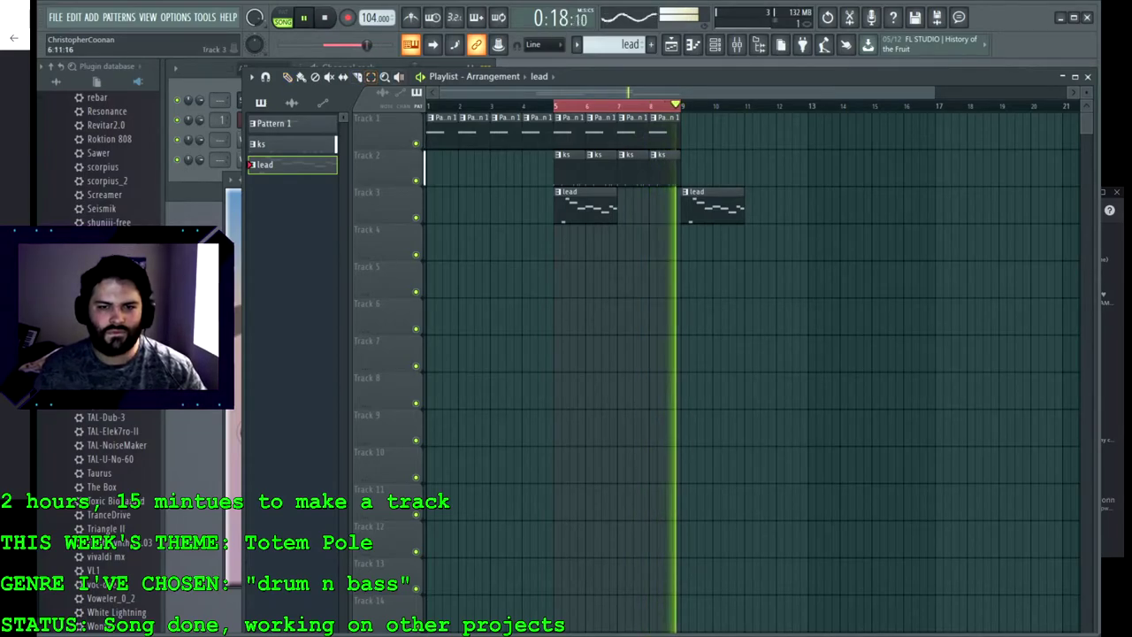
drag(838, 228, 601, 175)
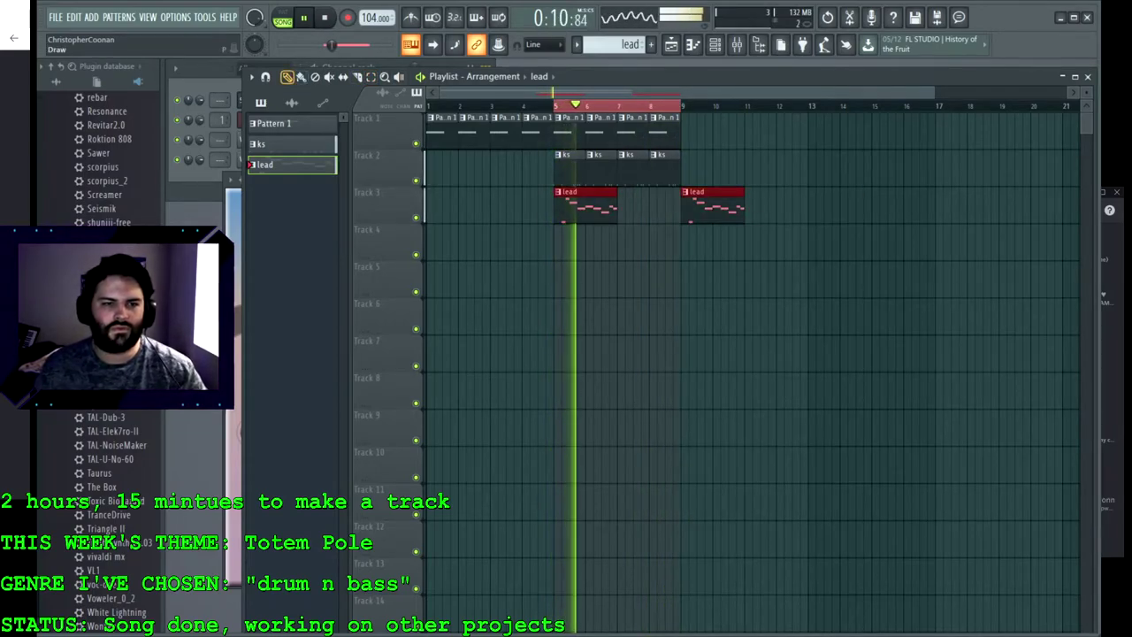
drag(586, 205, 713, 205)
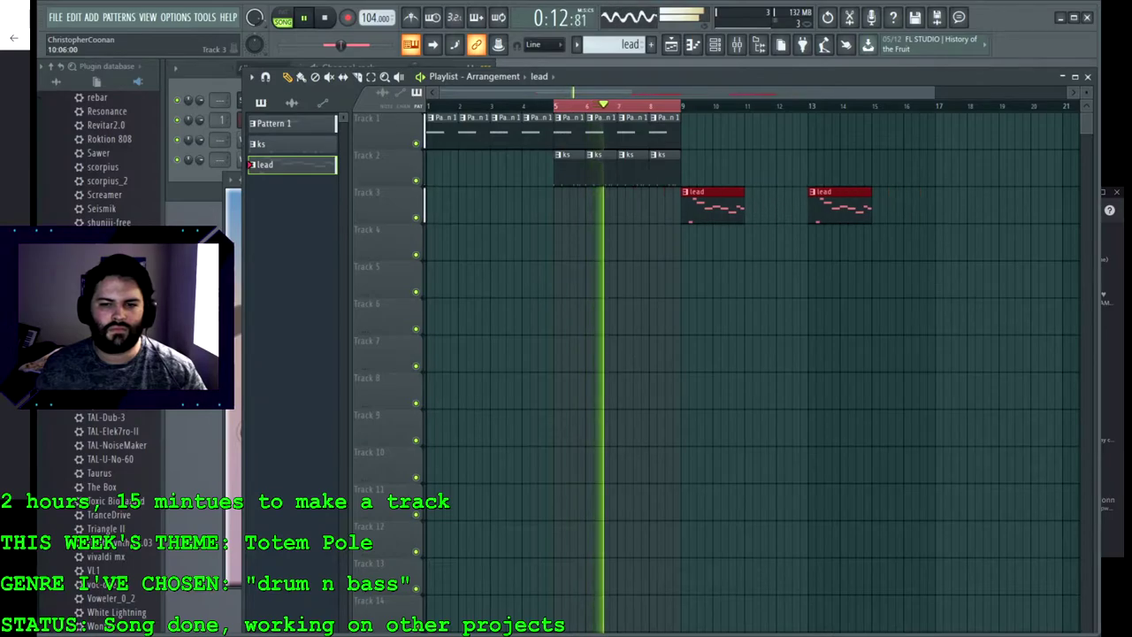
Step: Duplicate the Pattern 1 and ks clips of bars 5 to 8 twice, filling bars 9 to 16 of Tracks 1 and 2
click(370, 77)
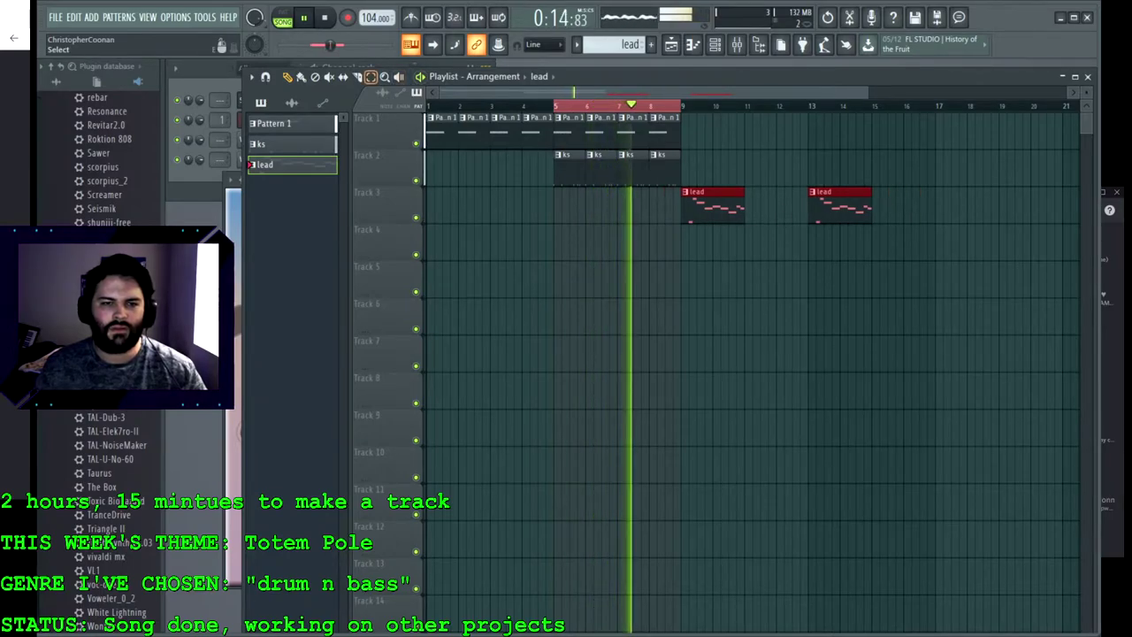
click(530, 256)
drag(730, 173, 561, 125)
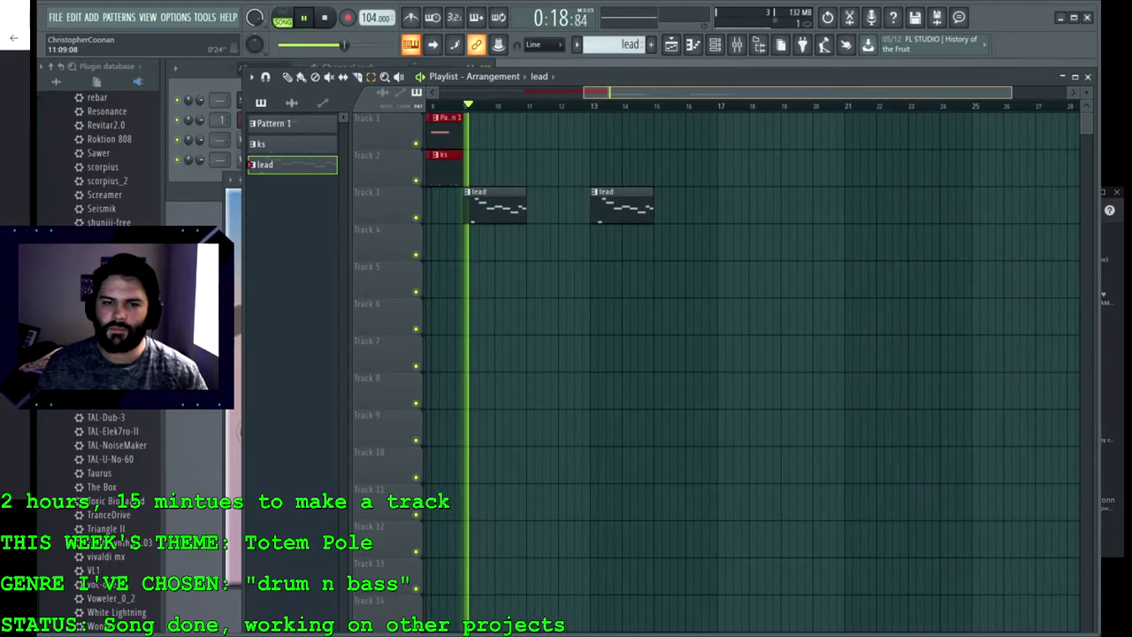
key(ctrl+b)
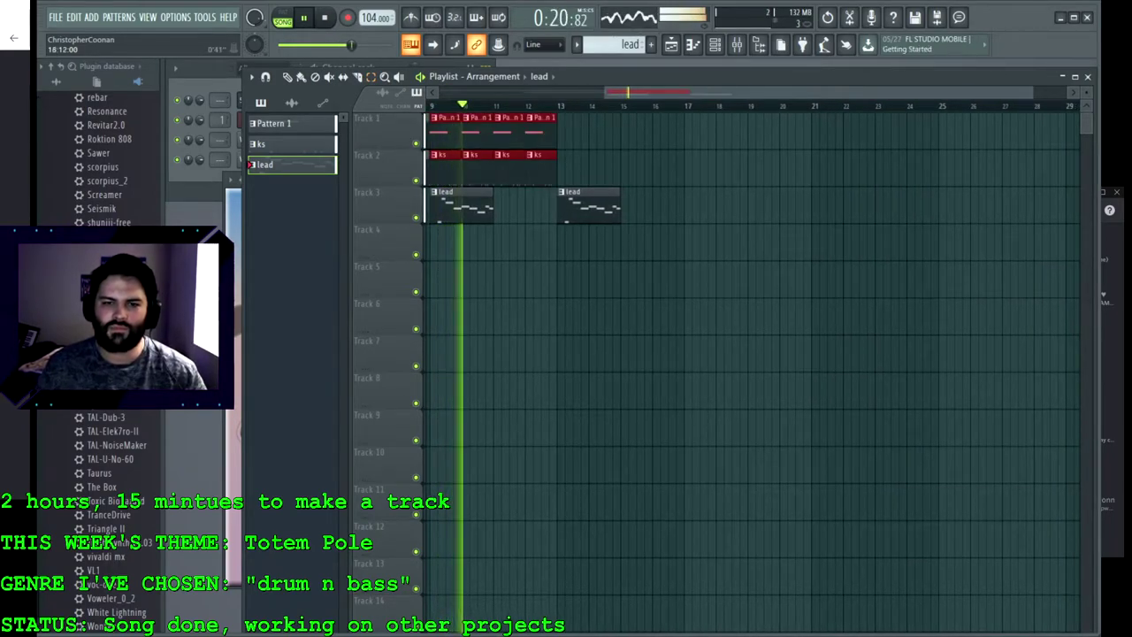
scroll(751, 371, right, 1)
key(ctrl+b)
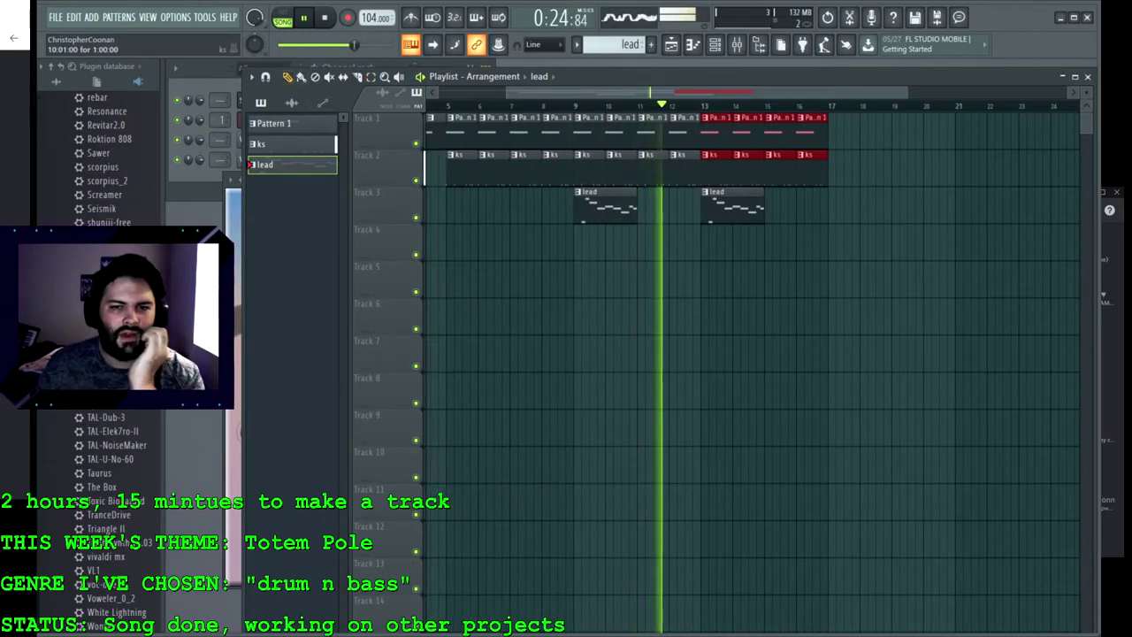
Step: Remove the ks clip at bar 10 of Track 2 and place it back
right_click(633, 168)
click(597, 168)
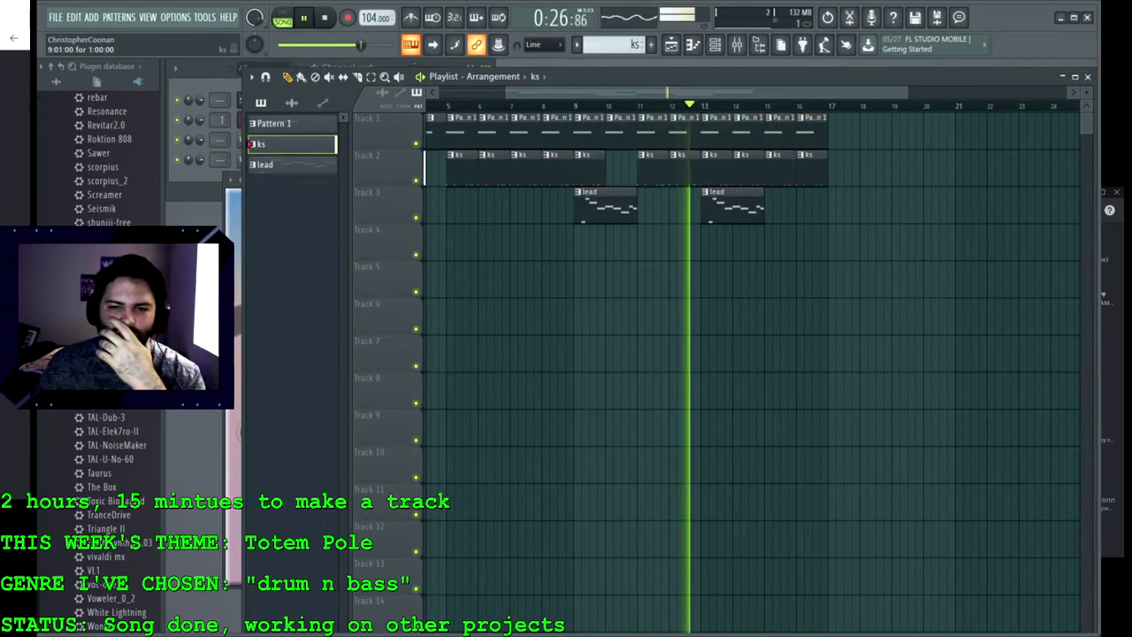
click(610, 168)
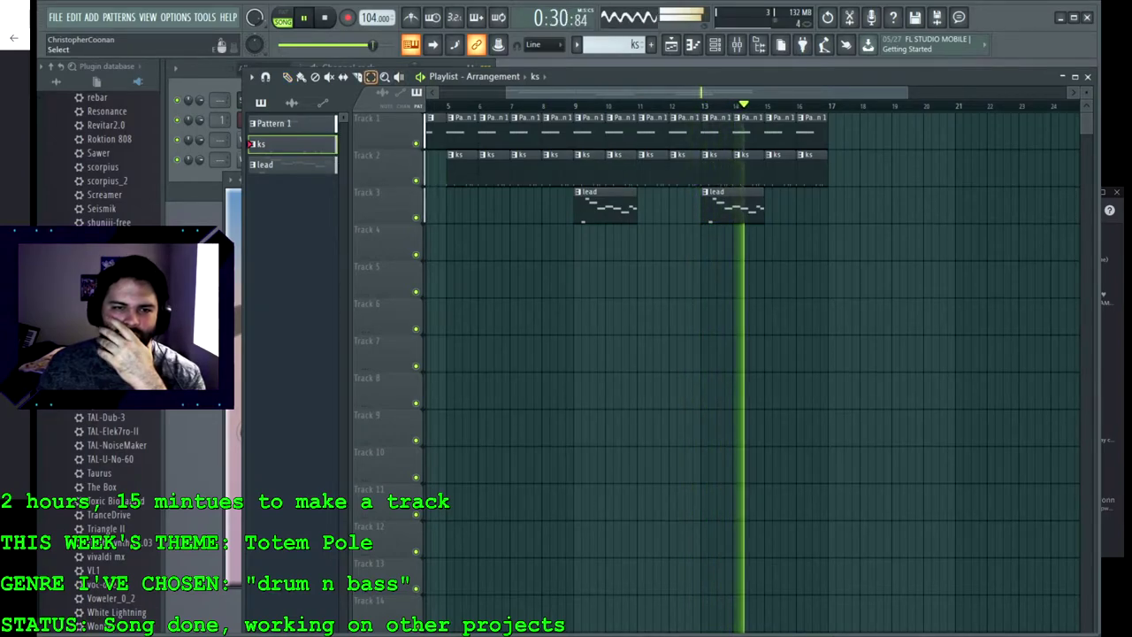
Step: Loop bars 9 to 16 to listen, stop playback and return the playhead to the start of the song
drag(576, 106, 826, 106)
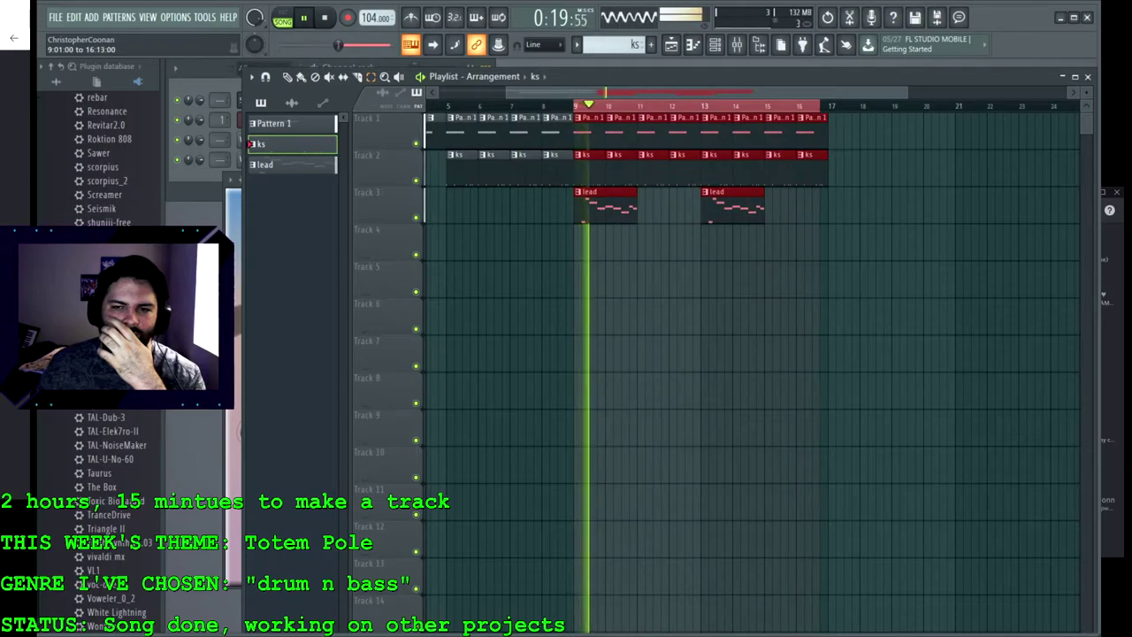
key(space)
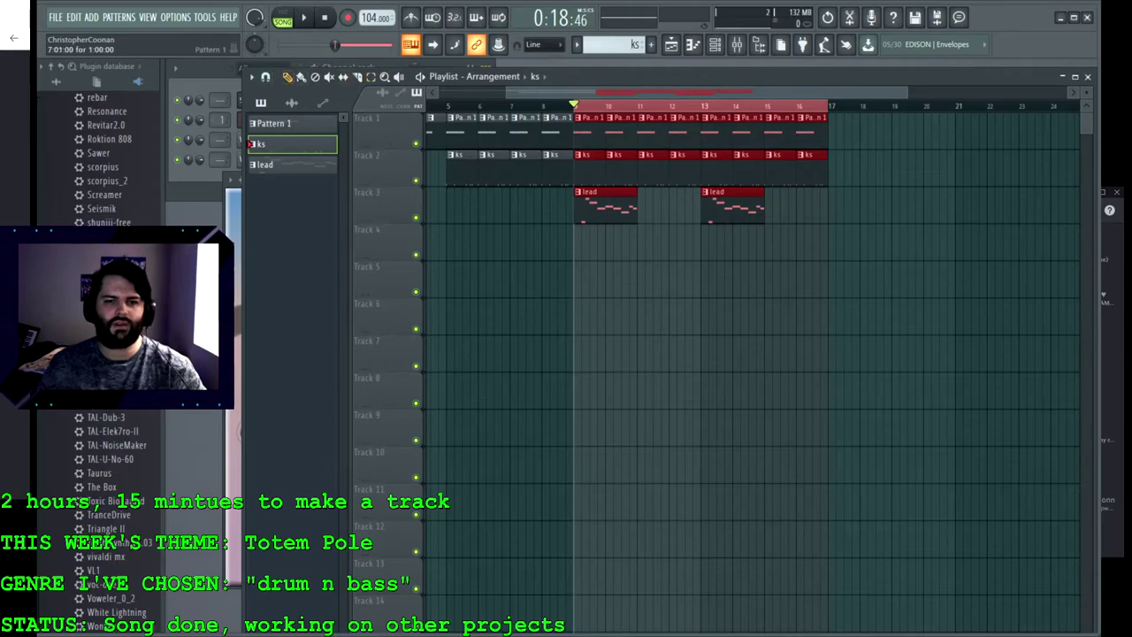
click(519, 104)
drag(518, 104, 107, 112)
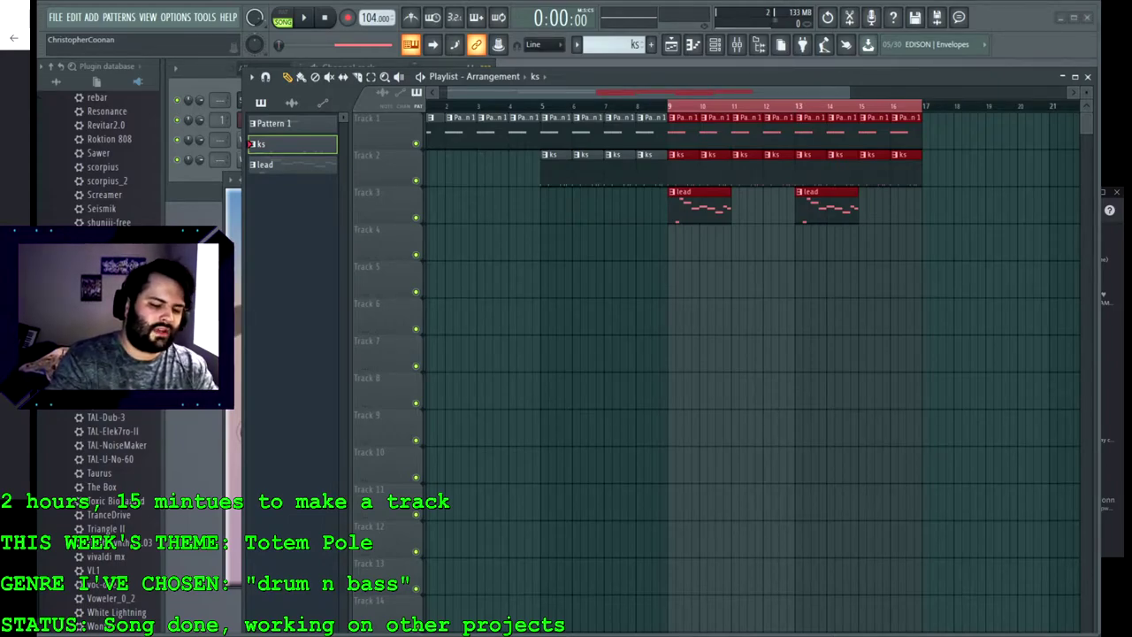
Step: Save the project as worthy.flp and start playback from the beginning
key(ctrl+s)
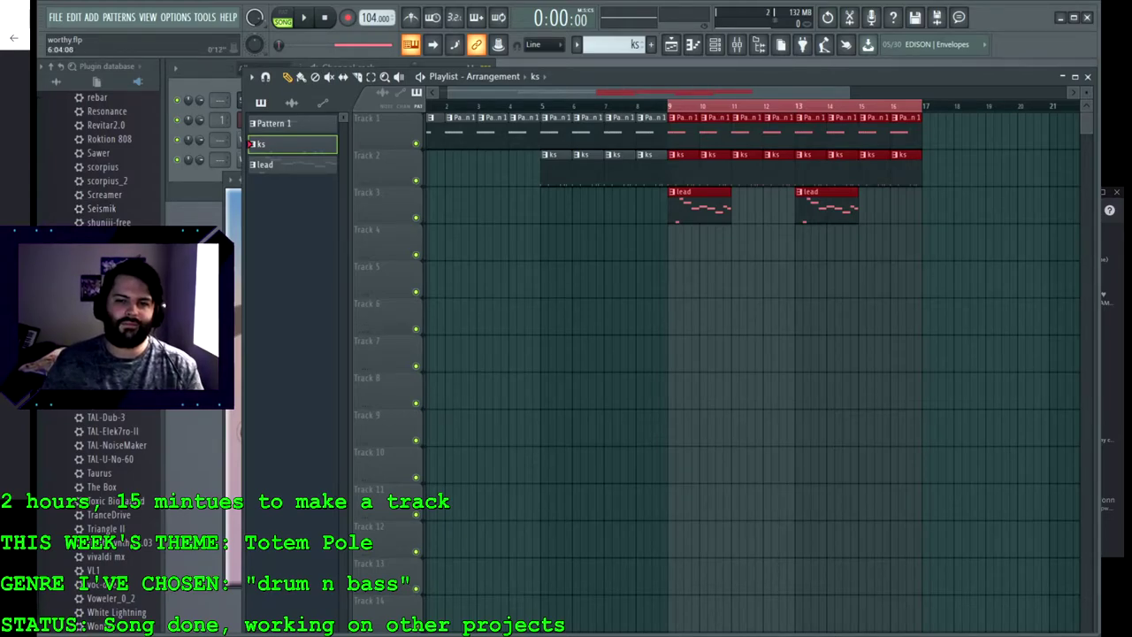
key(space)
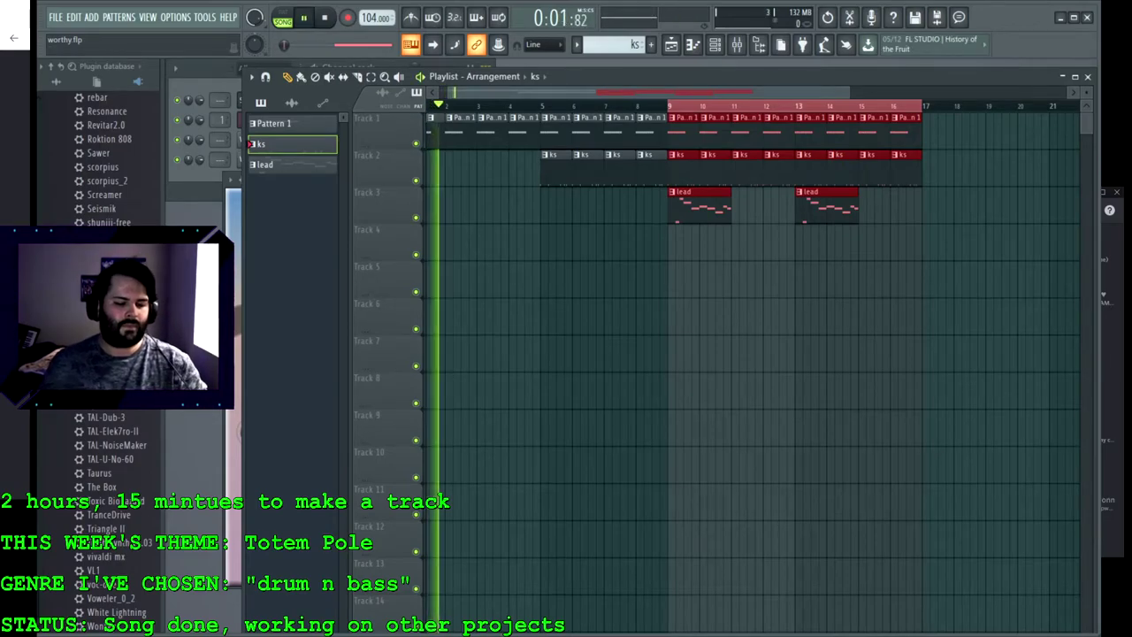
key(ctrl+s)
Step: Load Roktion 808 into the first effect slot of mixer Insert 1 and lower the insert's level to -7.0 dB
key(F9)
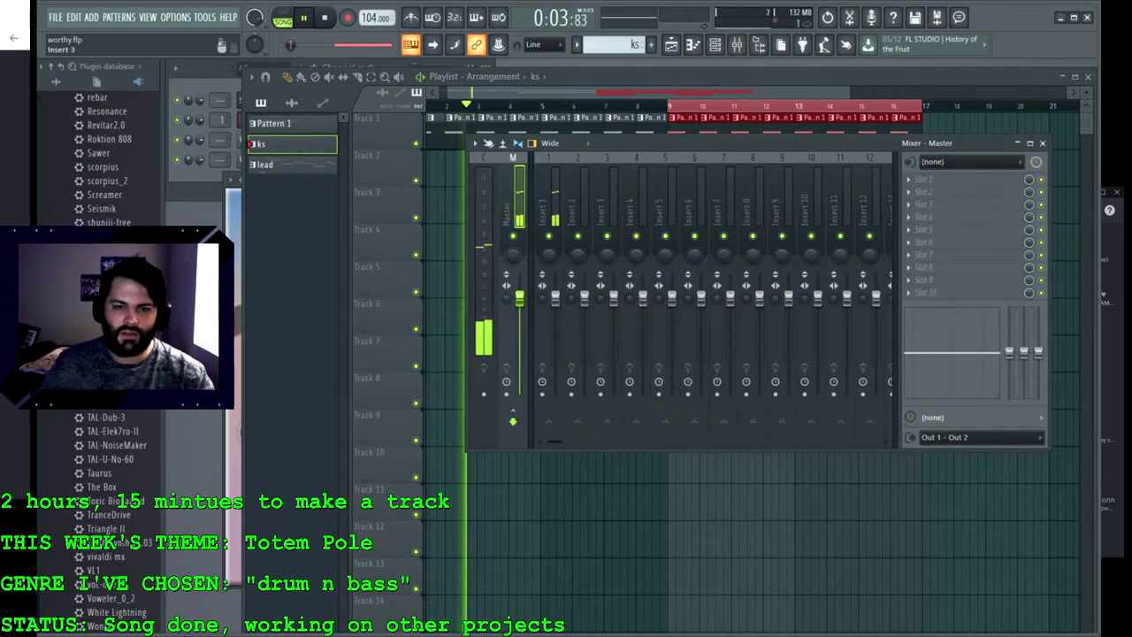
click(548, 205)
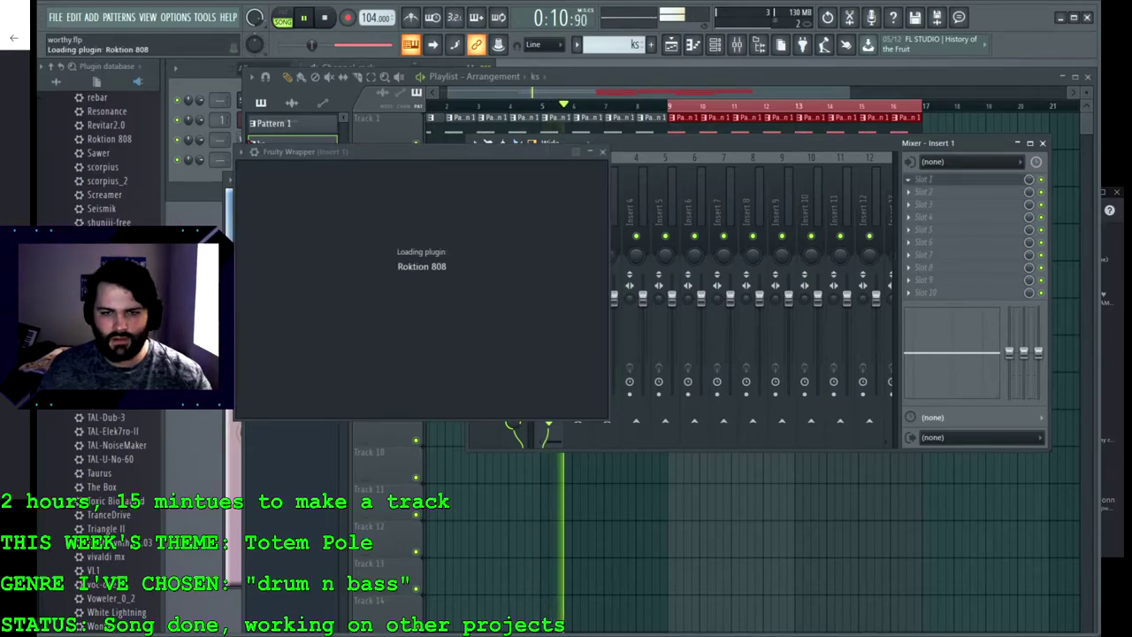
drag(554, 298, 555, 331)
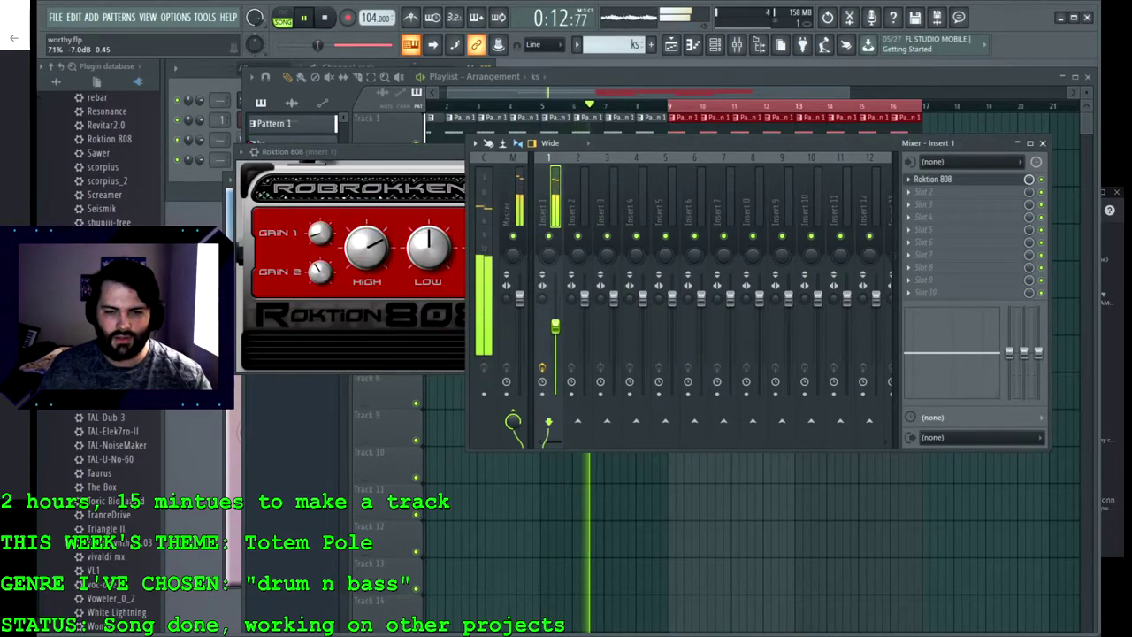
Step: Return to the playlist, listen to the looped bars 9 to 16 and stop playback
click(626, 77)
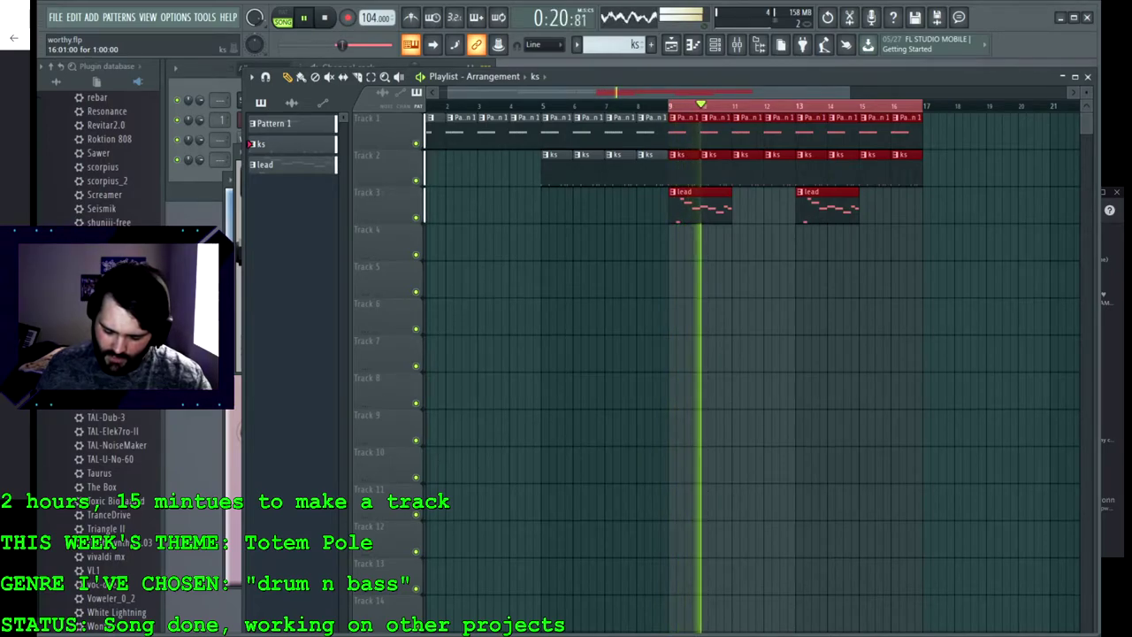
key(space)
key(space)
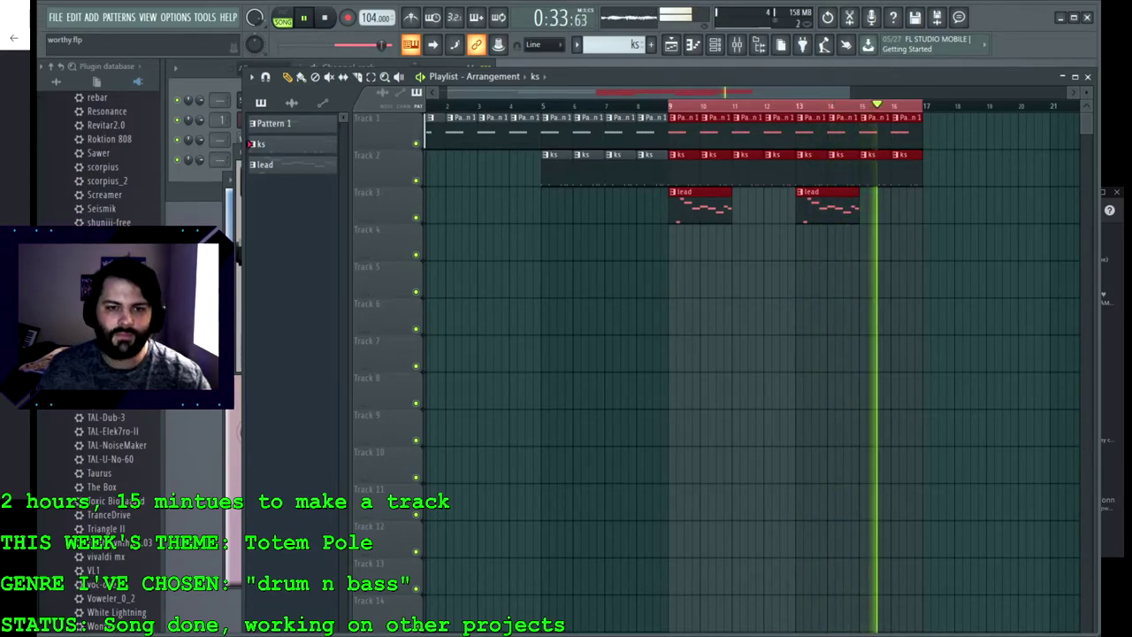
key(space)
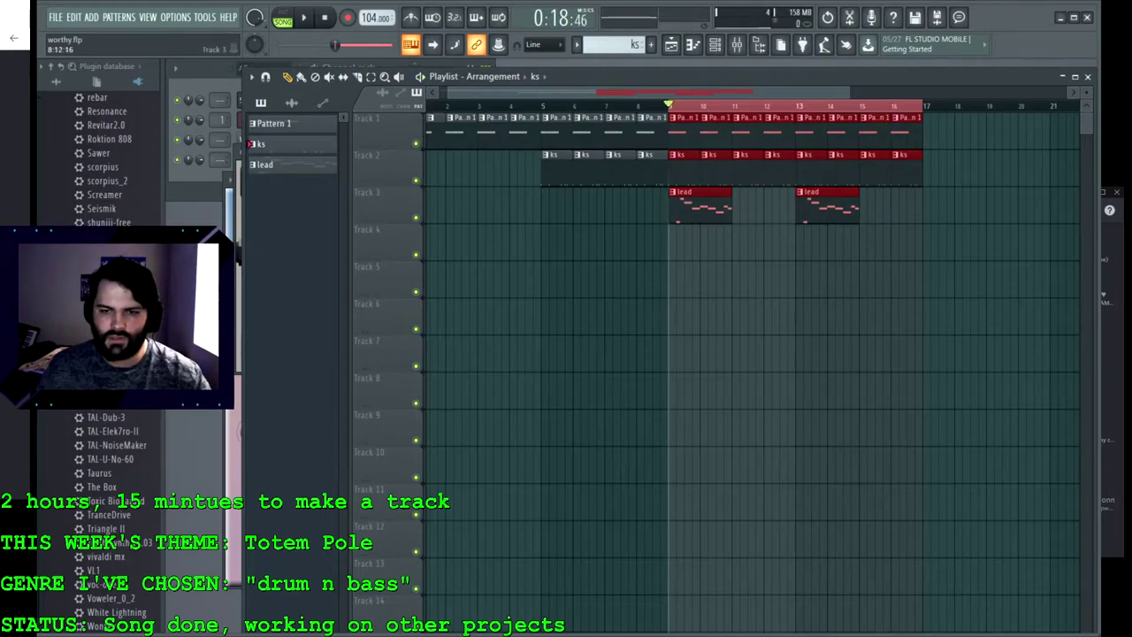
Step: Rename Pattern 1 as guit and delete its Track 1 clips except those at bars 1, 5, 9 and 13
key(ctrl+d)
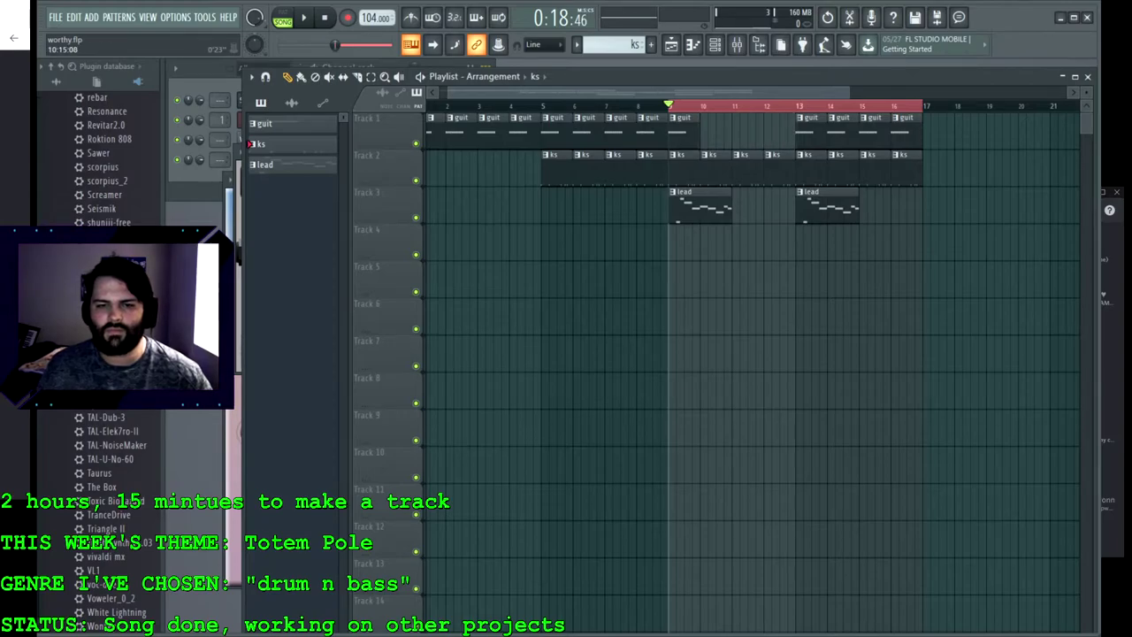
scroll(751, 354, left, 1)
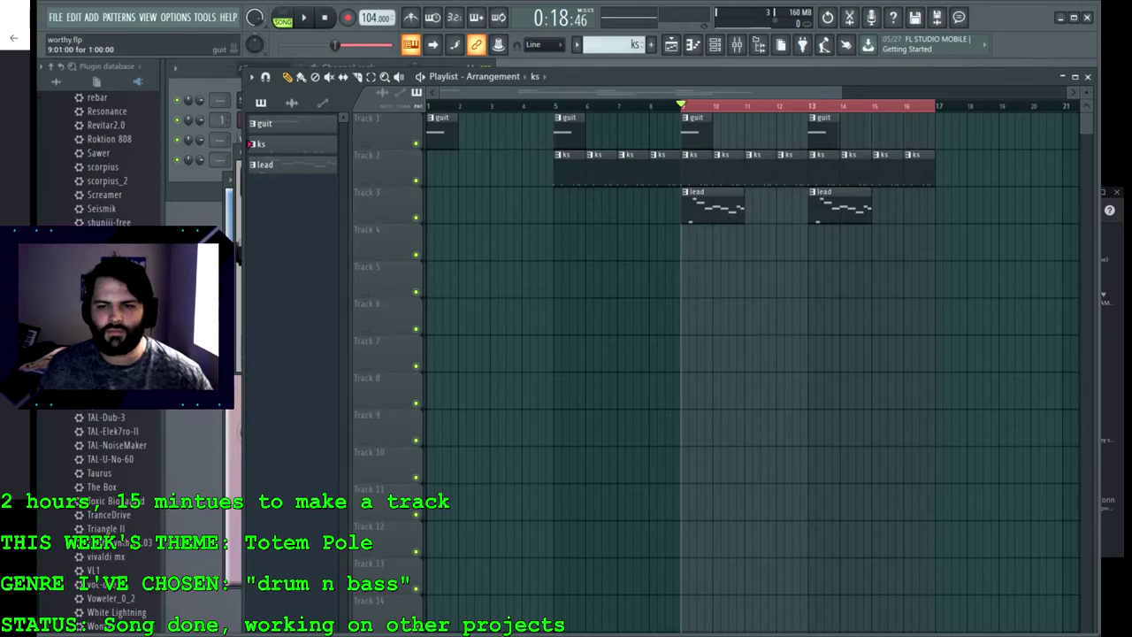
Step: Repeat the guit pattern's G#4 note run through bar 4, ending that bar with a longer G#4 and a B4 note
double_click(696, 118)
drag(367, 182, 367, 468)
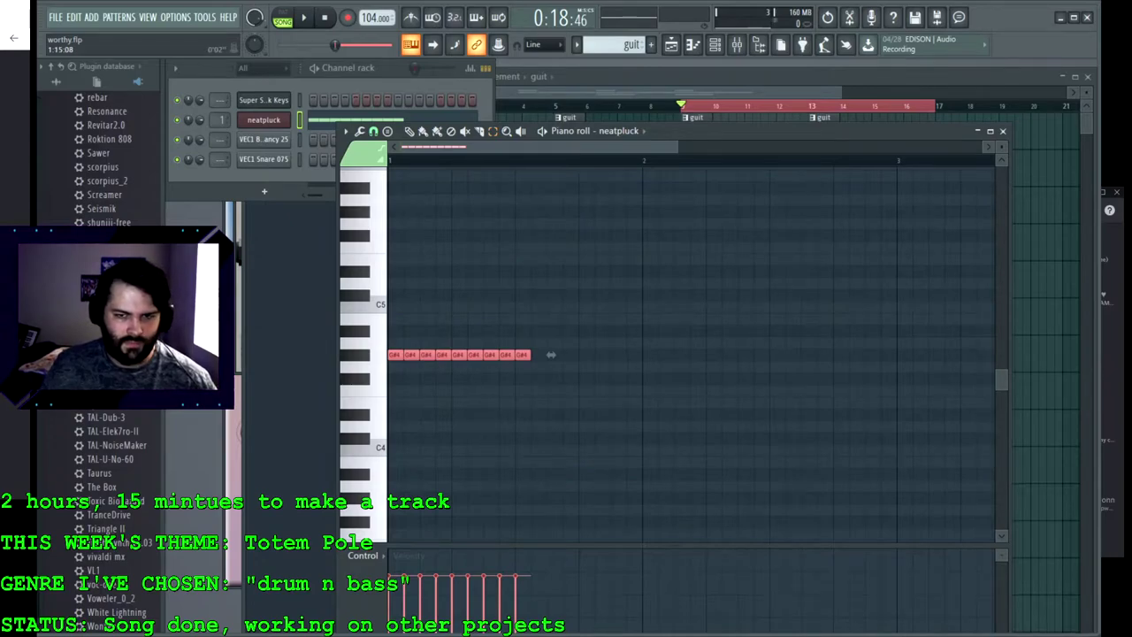
key(ctrl+b)
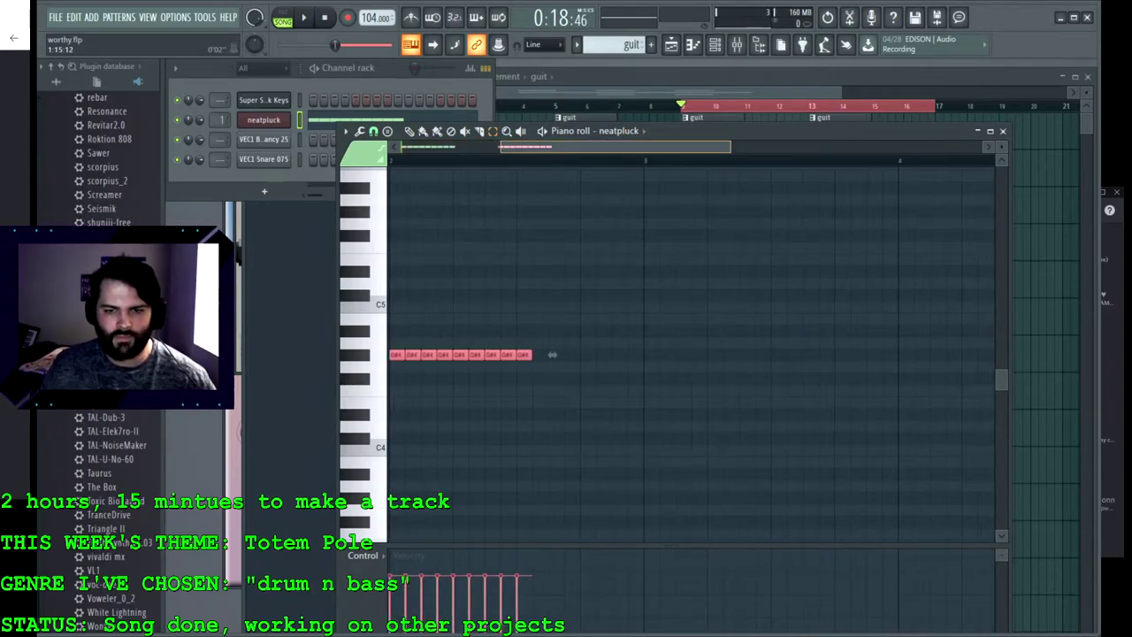
key(ctrl+b)
key(ctrl+b)
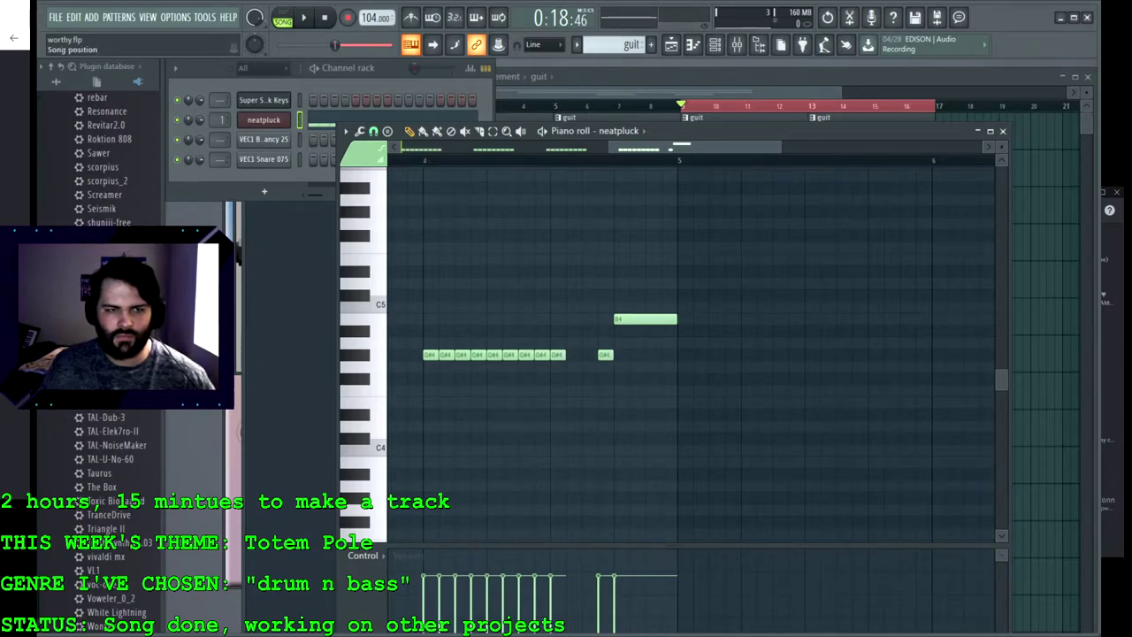
key(F5)
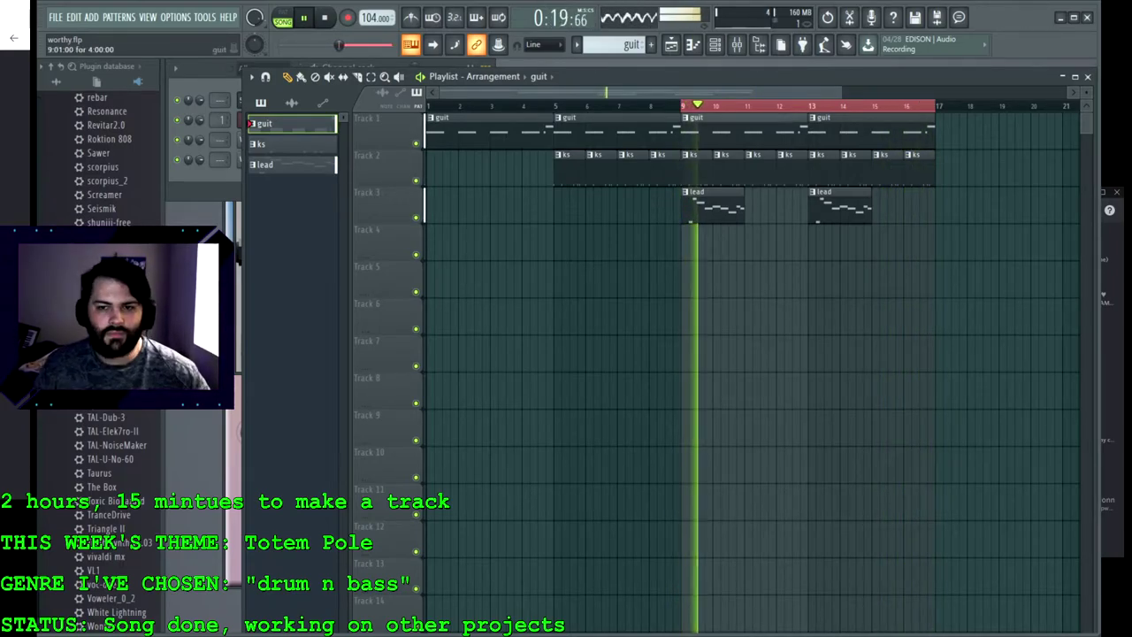
double_click(727, 132)
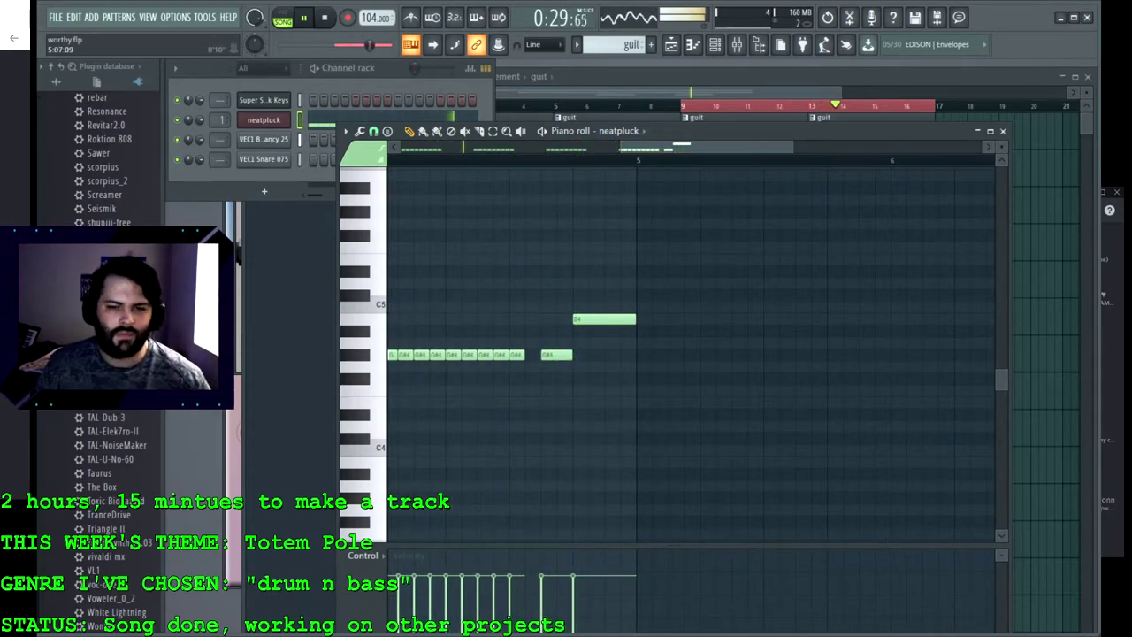
key(F5)
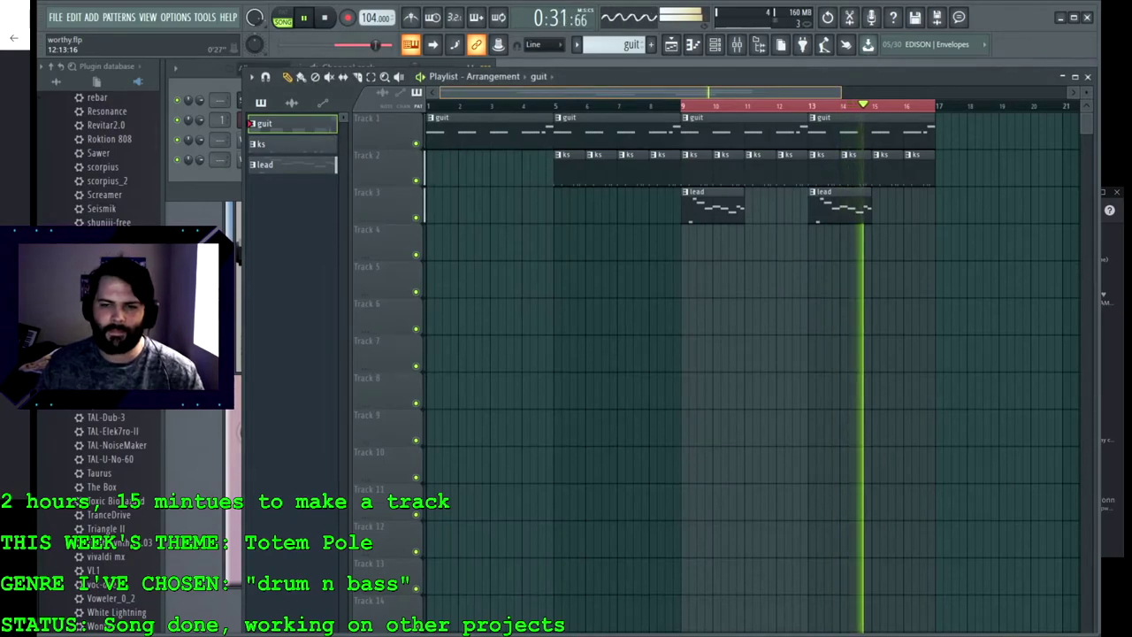
Step: Delete the ks clips on Track 2 from bar 10 through bar 16
right_click(729, 168)
right_click(760, 168)
right_click(793, 168)
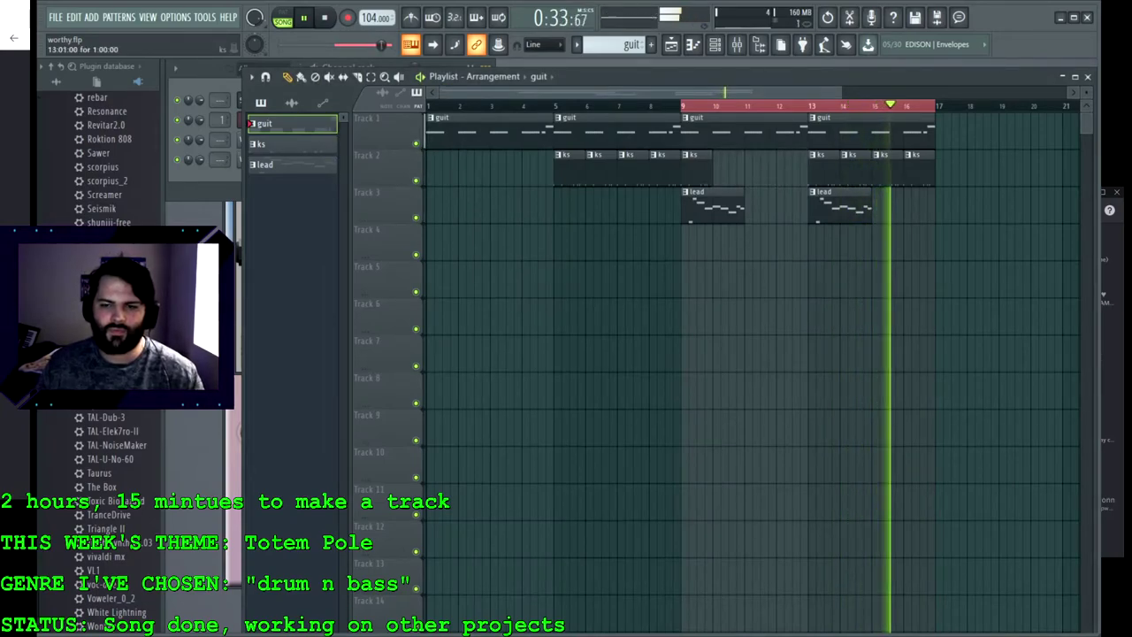
right_click(920, 168)
right_click(888, 168)
right_click(856, 168)
right_click(824, 168)
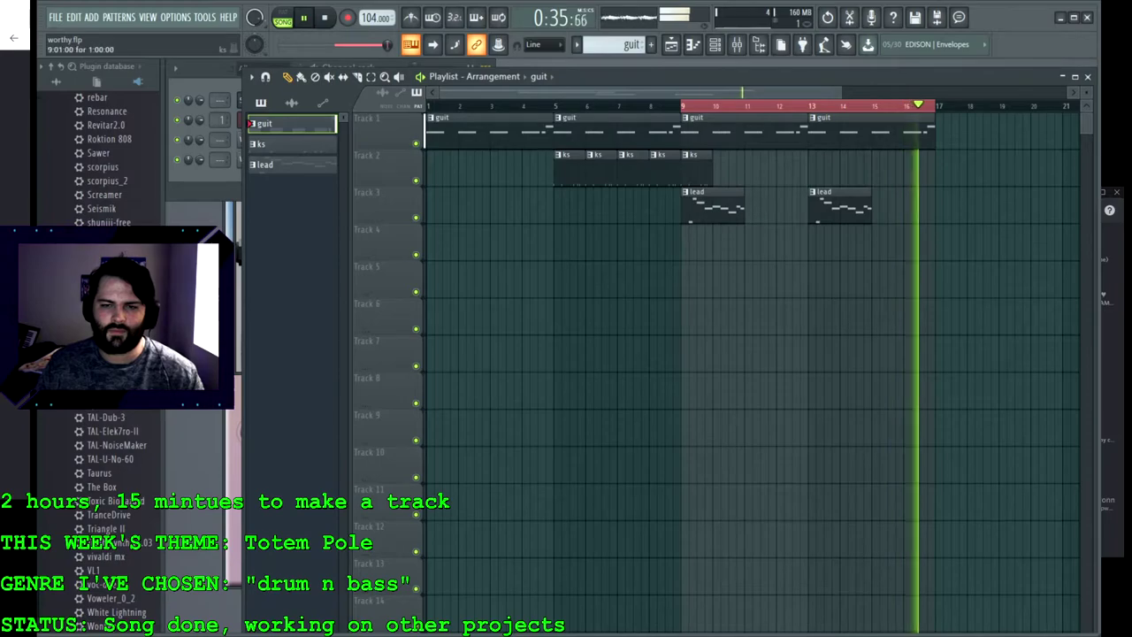
Step: Open the ks pattern's channel rack and browse to the closed hi-hat samples in the VEC1 Cymbals folder
double_click(616, 168)
key(F6)
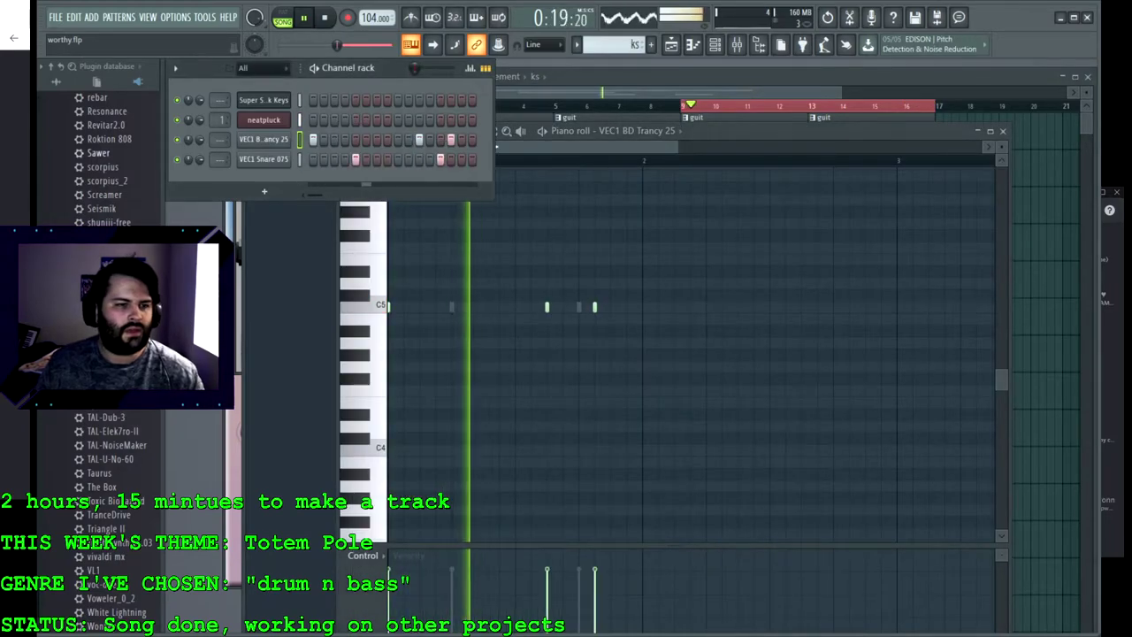
click(56, 81)
scroll(115, 354, up, 10)
scroll(101, 159, up, 12)
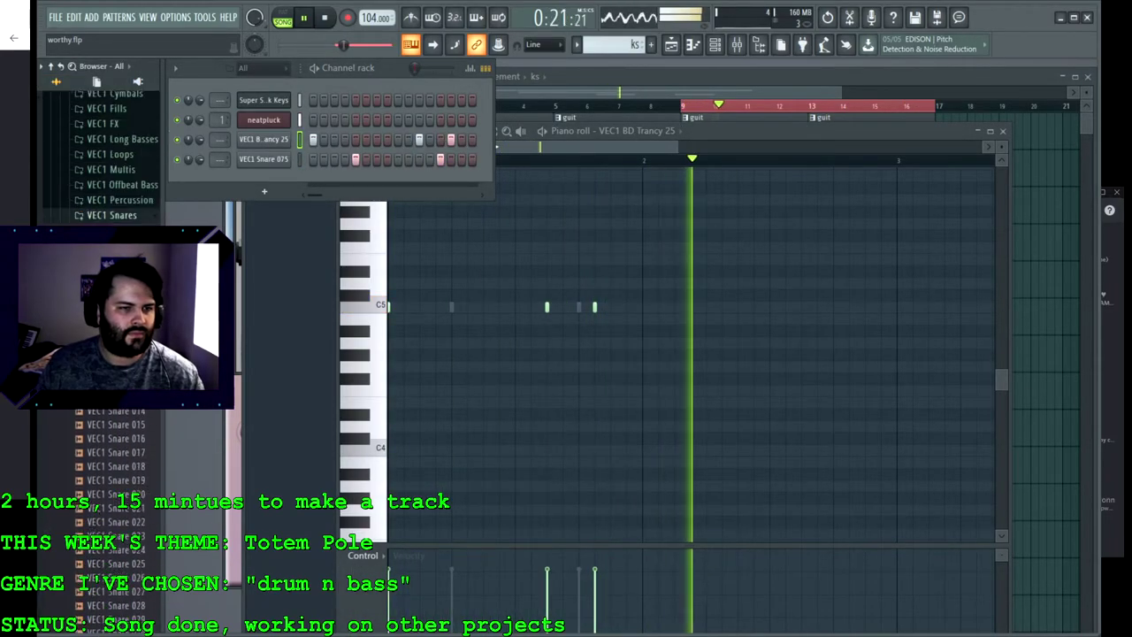
click(115, 212)
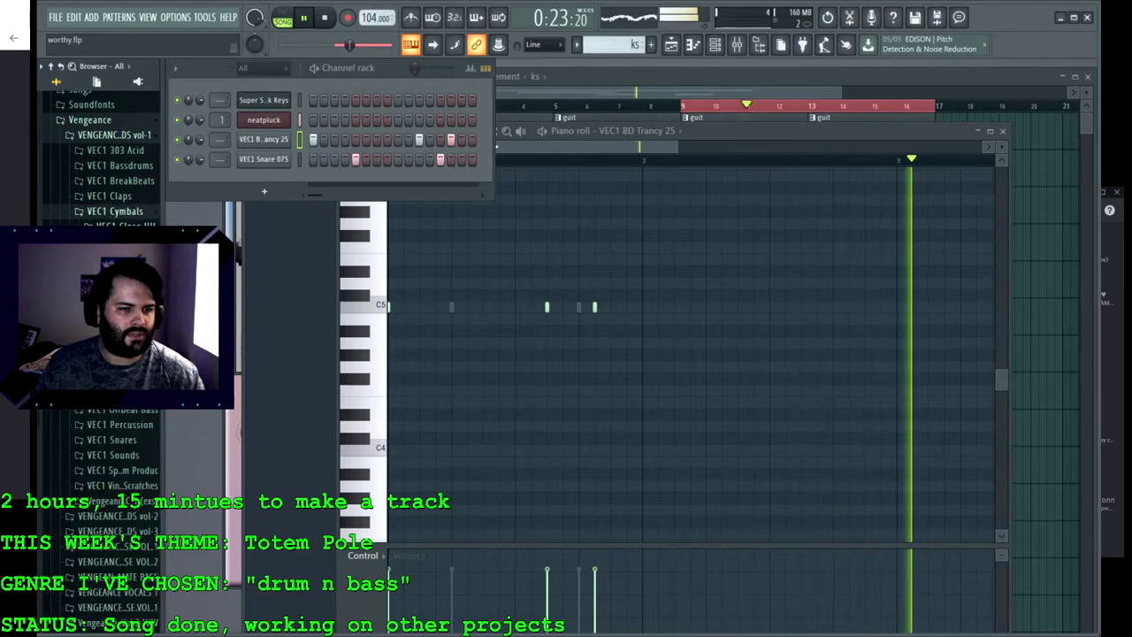
click(123, 227)
click(126, 363)
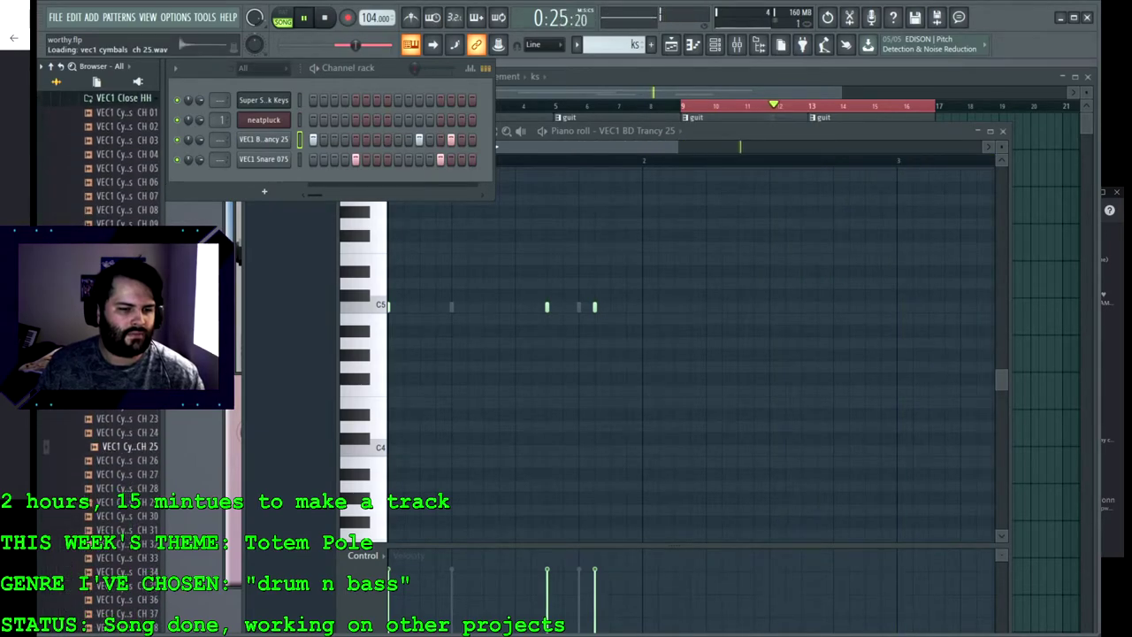
Step: Audition the closed hi-hats, add VEC1 Cymbals CH 42 as a channel, and place its hits on steps 3, 7 and 12
key(Down)
key(Down)
key(Down)
key(Down)
key(Down)
key(Down)
key(Down)
key(Down)
key(Down)
key(Down)
key(Down)
key(Down)
key(Down)
key(Down)
key(Down)
key(Down)
key(Down)
key(Down)
key(Down)
key(Down)
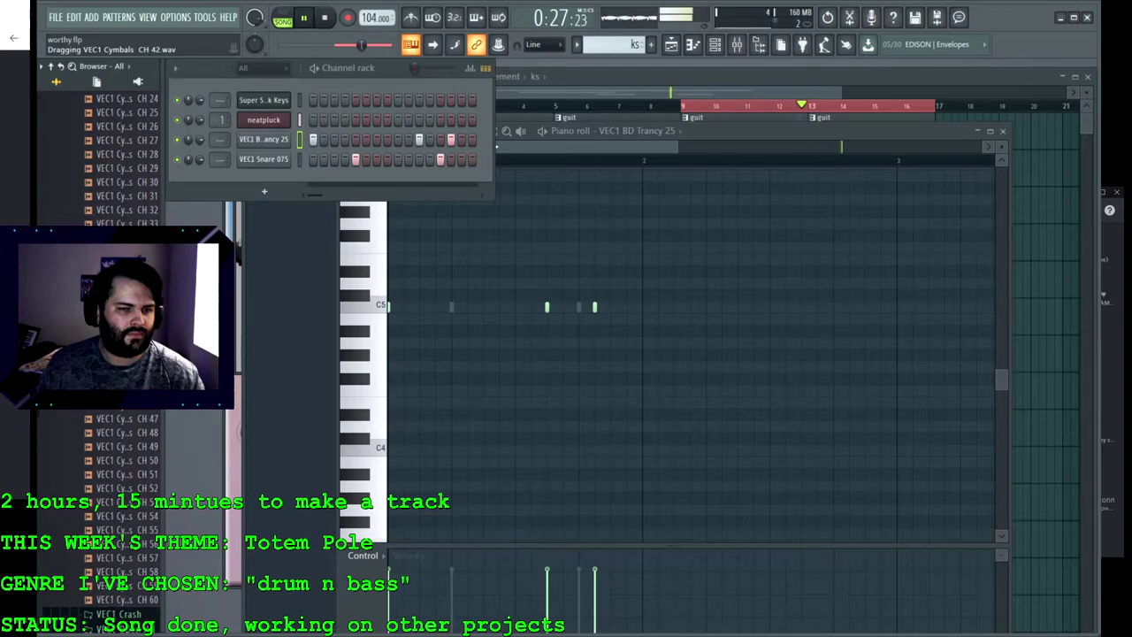
drag(133, 349, 263, 188)
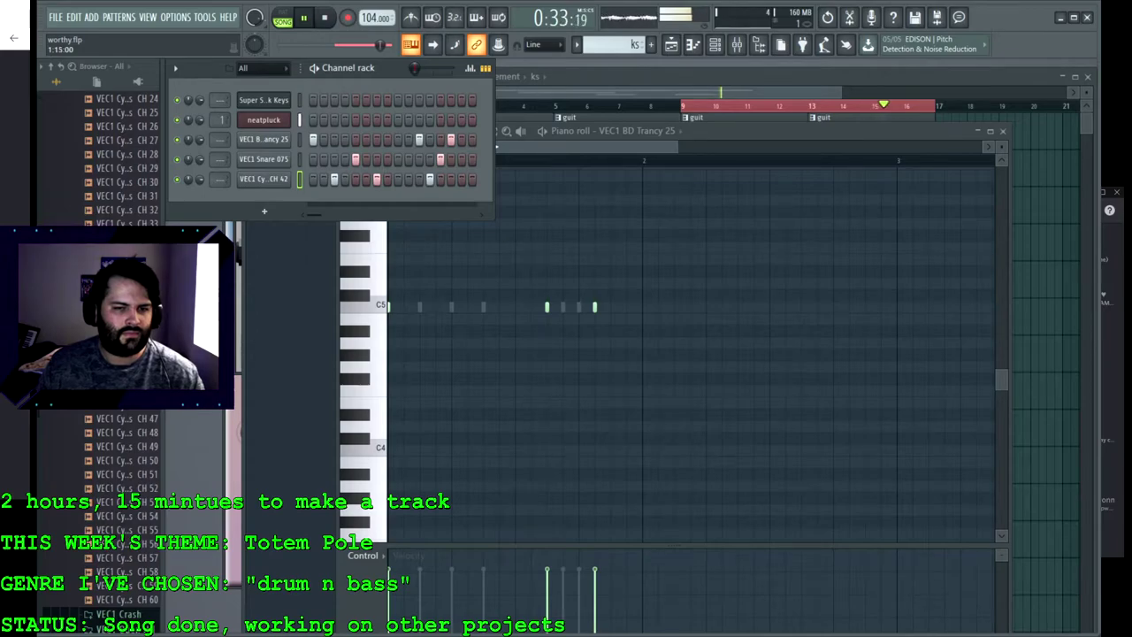
Step: Paint ks clips on Track 2 from bar 10 through bar 15 and save the project
click(873, 117)
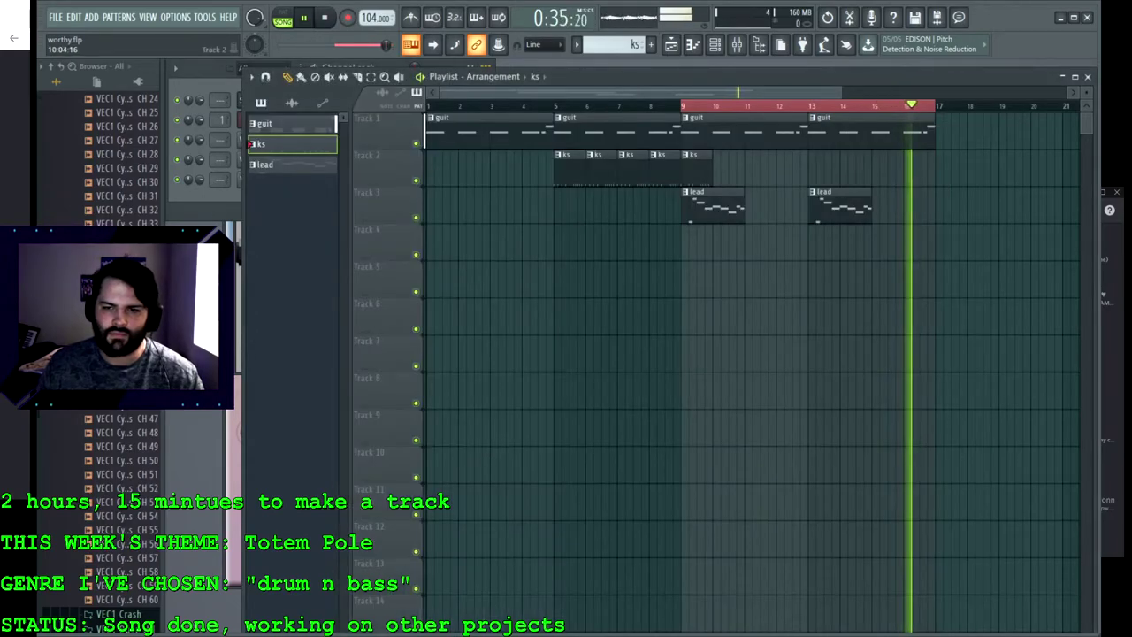
click(302, 77)
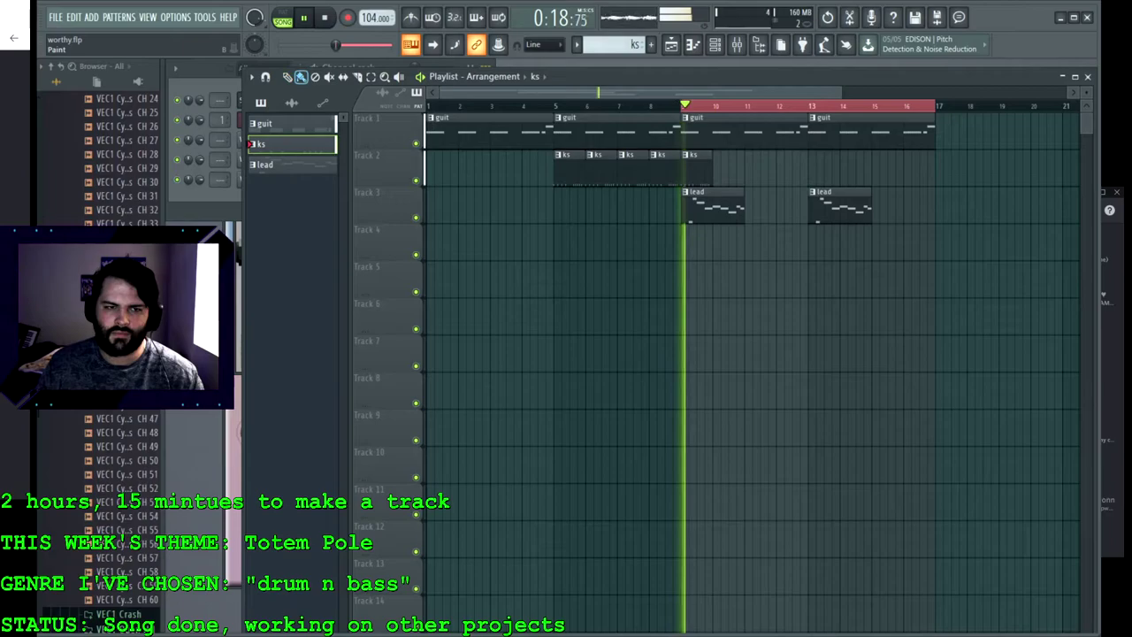
drag(723, 168, 893, 155)
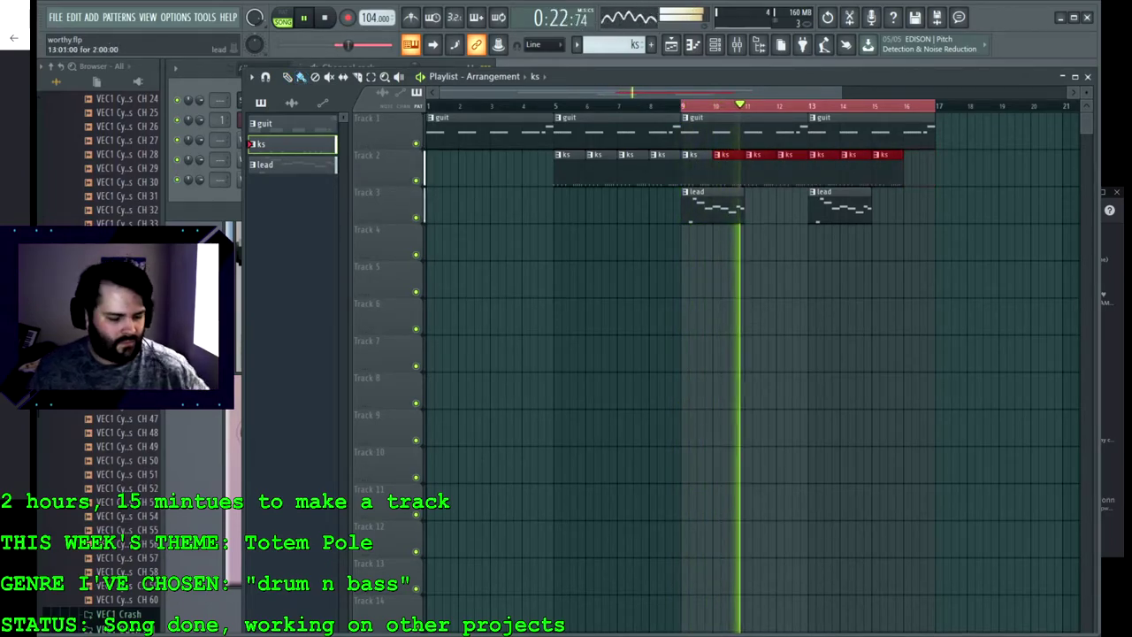
key(ctrl+s)
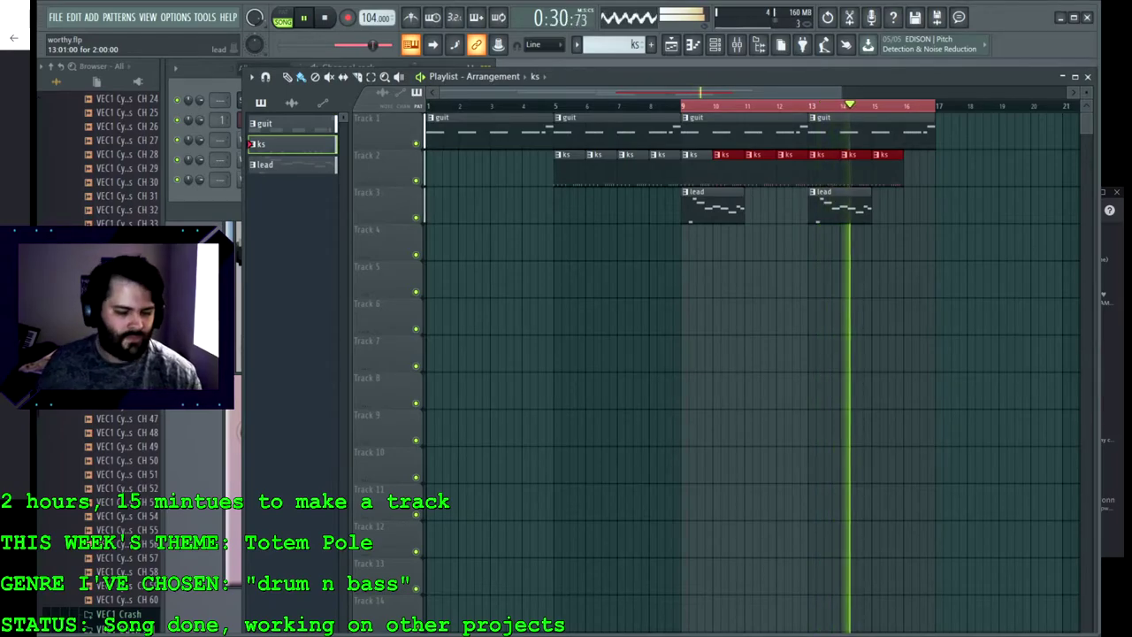
key(ctrl+s)
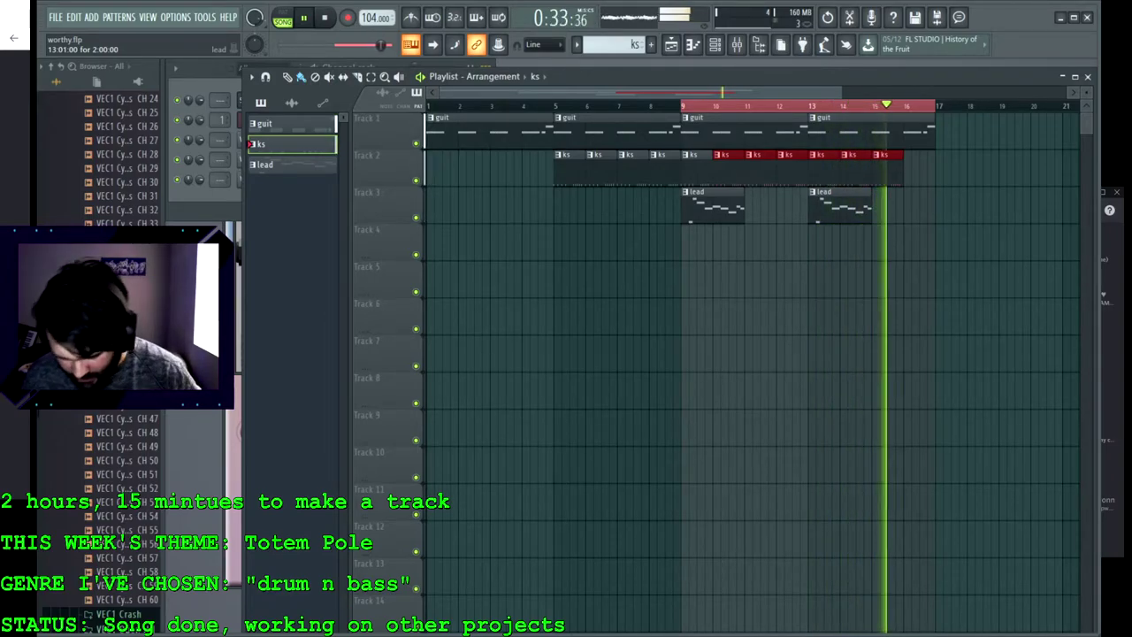
Step: Replay the looped bars 9 to 16 of worthy.flp and stop playback
key(space)
scroll(106, 354, up, 1)
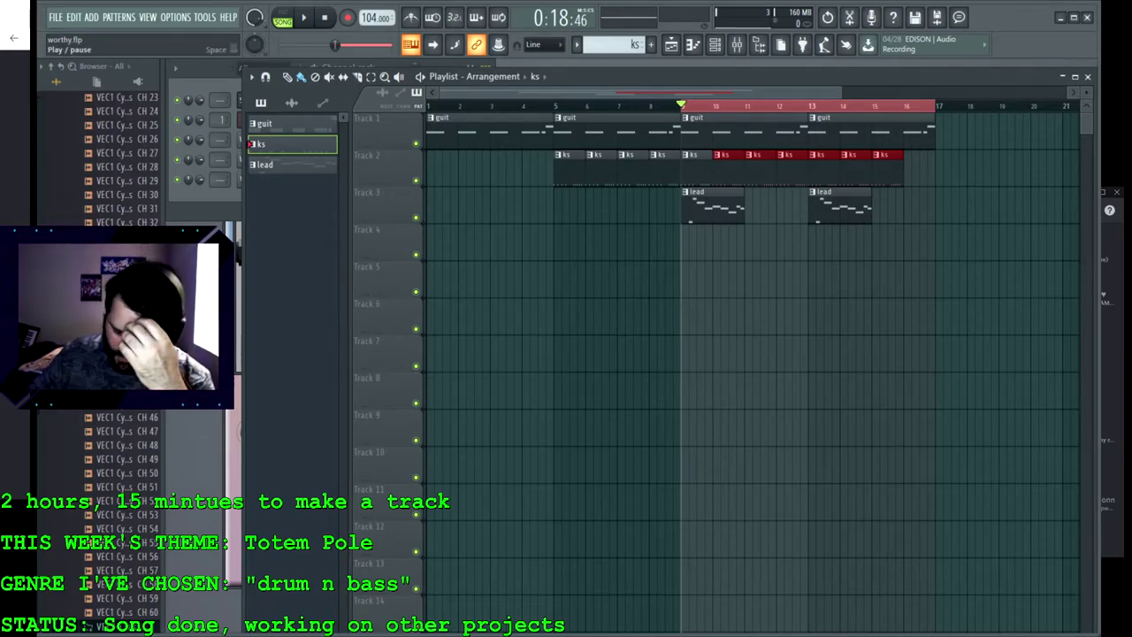
click(303, 17)
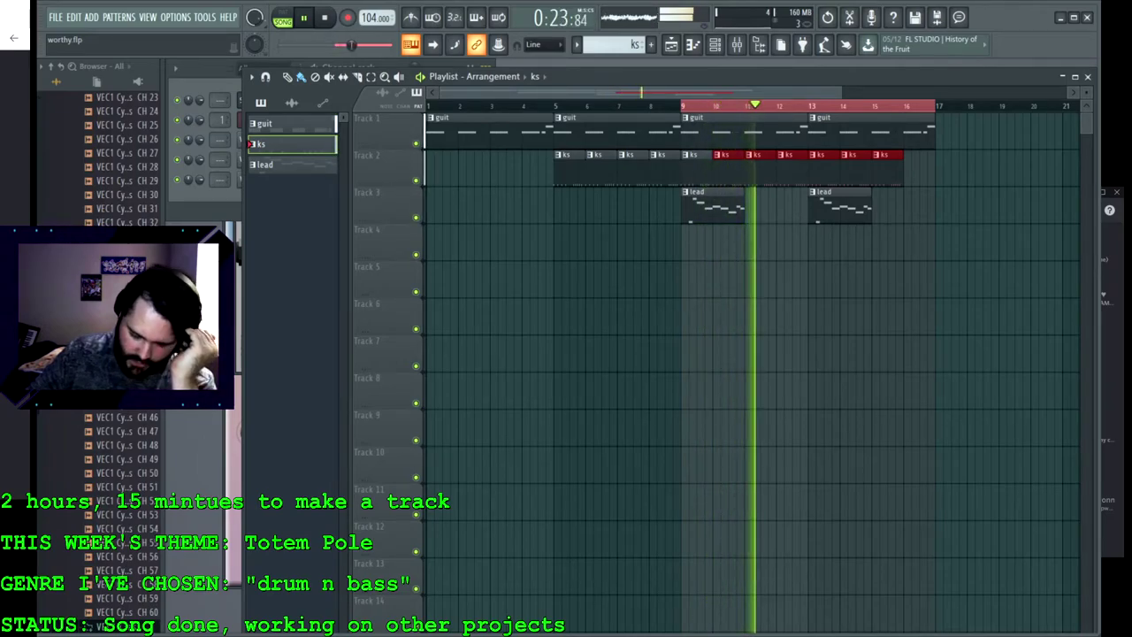
key(space)
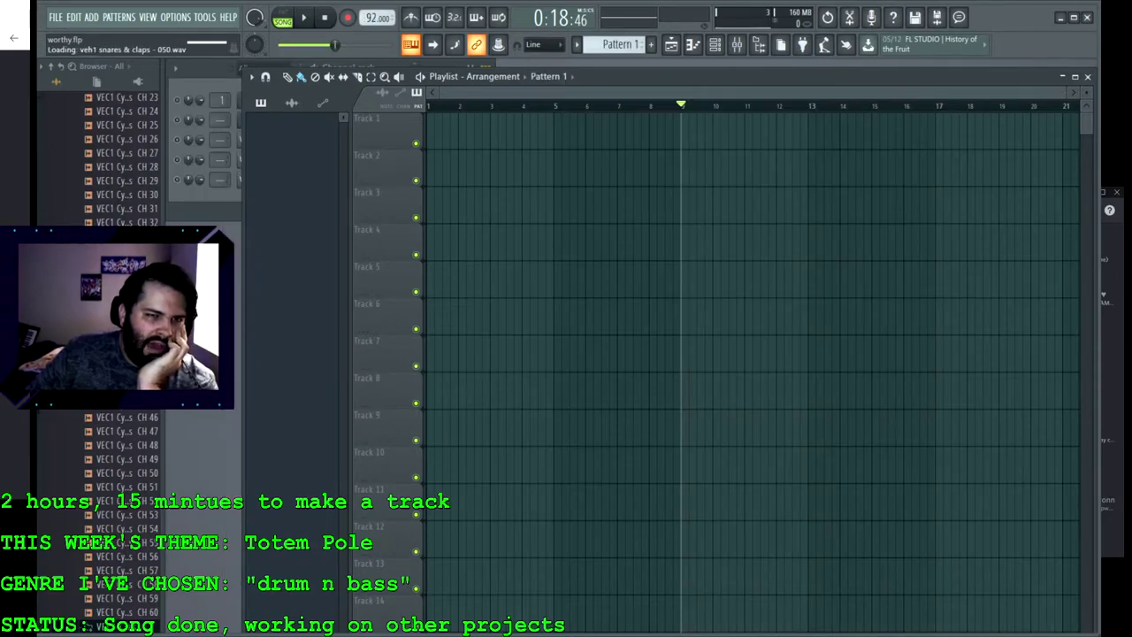
Step: Open sweet lullybay.flp and _SUPPLEMENTARY PHEELINGS alt.flp in turn and audition each project
key(space)
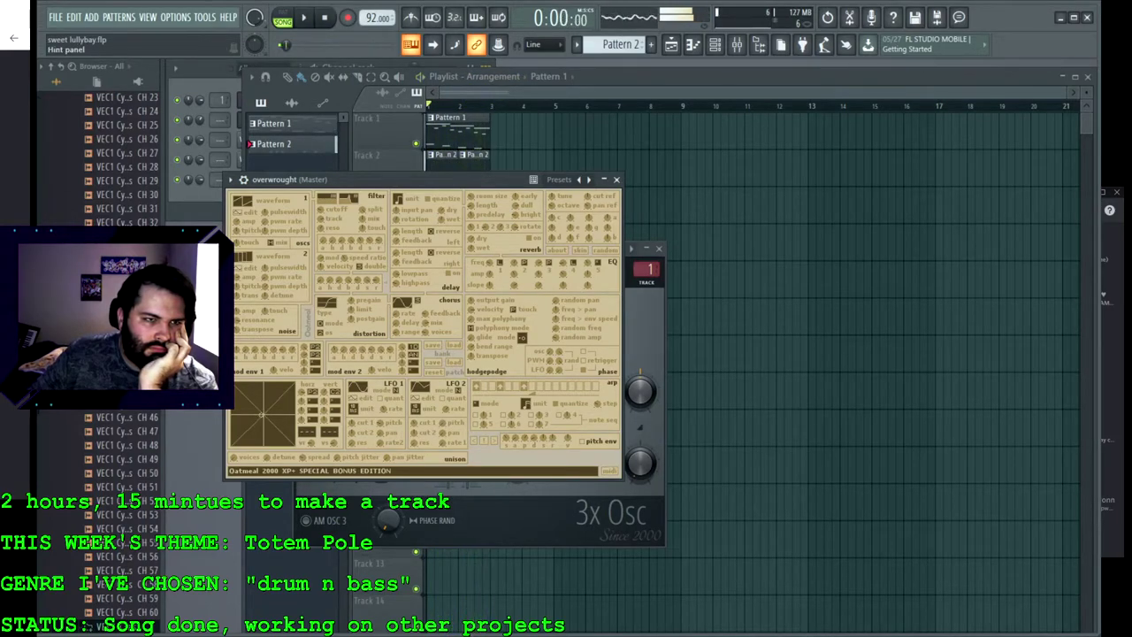
key(space)
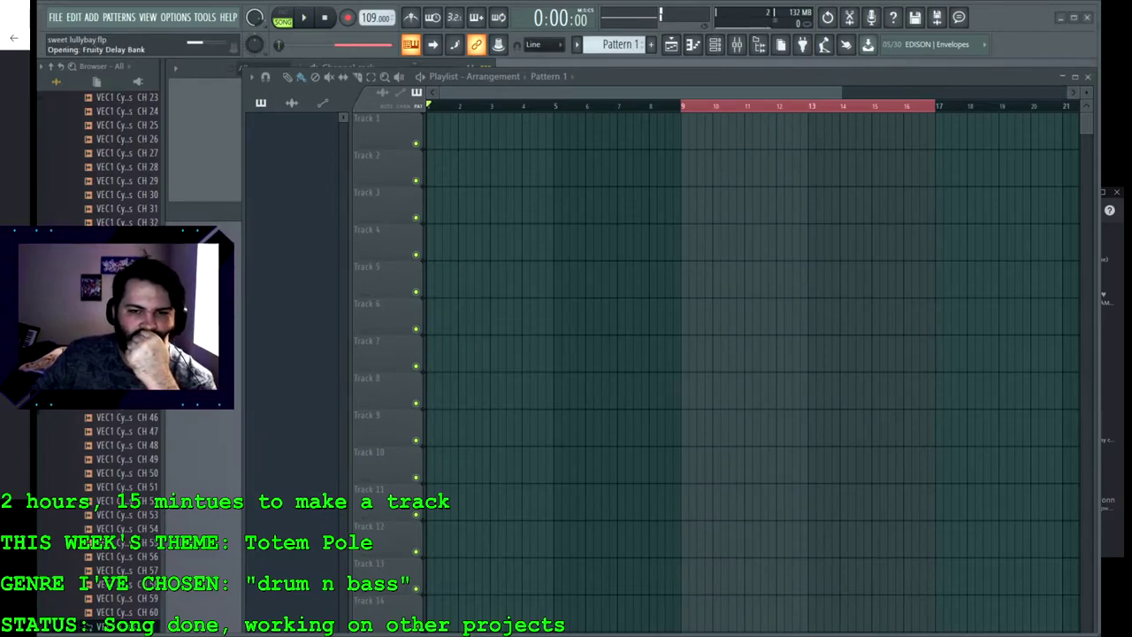
key(space)
key(space)
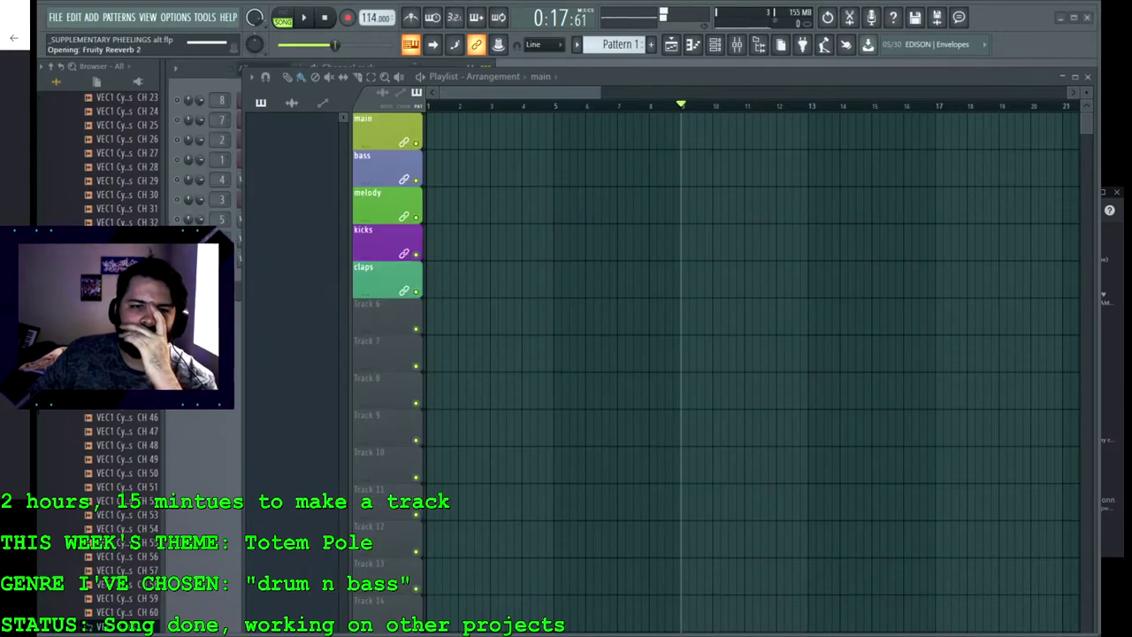
Step: Open _SUPPLEMENTARY PHEELINGS.flp, sample its arrangement at several points including bar 49, listen toward the closing bars and stop playback
key(space)
drag(583, 92, 681, 92)
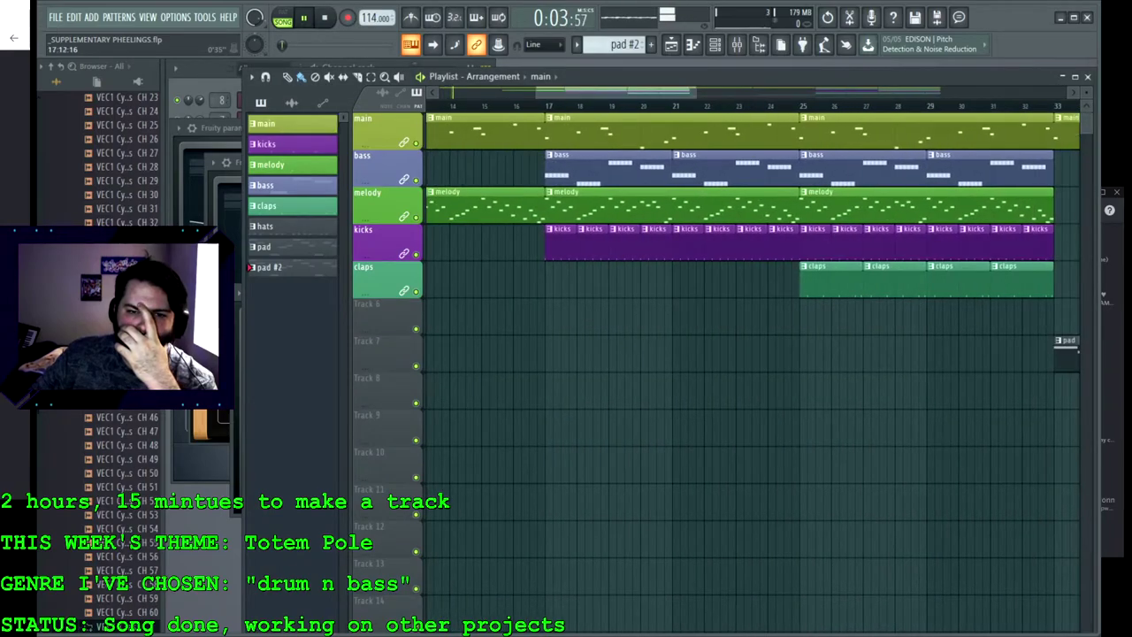
click(548, 106)
drag(564, 92, 721, 92)
click(661, 106)
click(693, 106)
scroll(751, 354, right, 3)
click(788, 105)
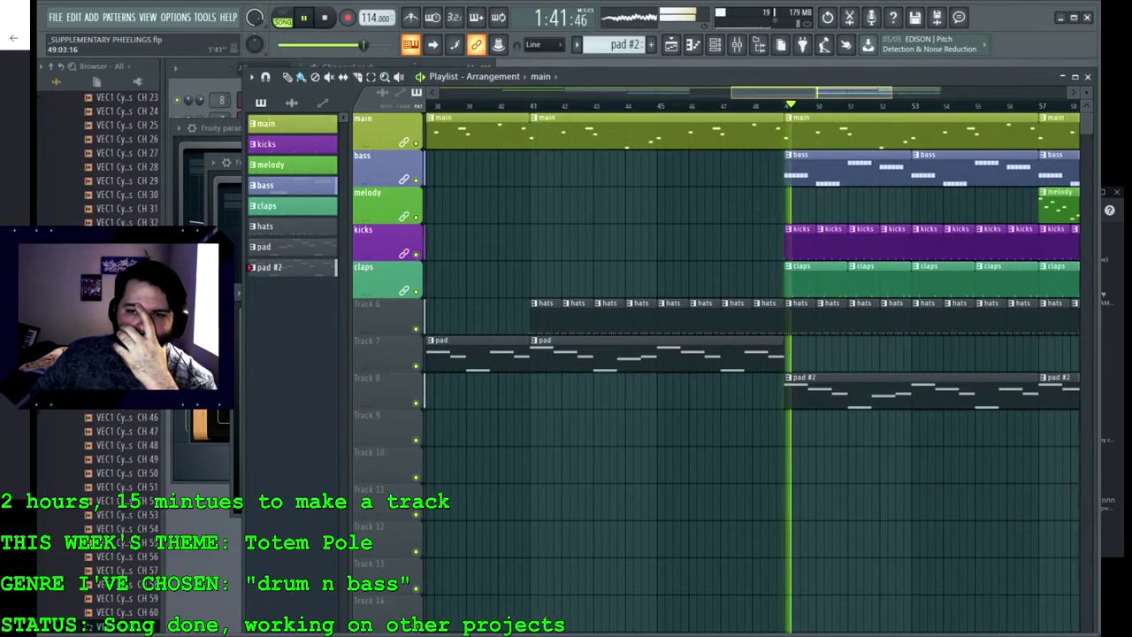
scroll(751, 354, right, 3)
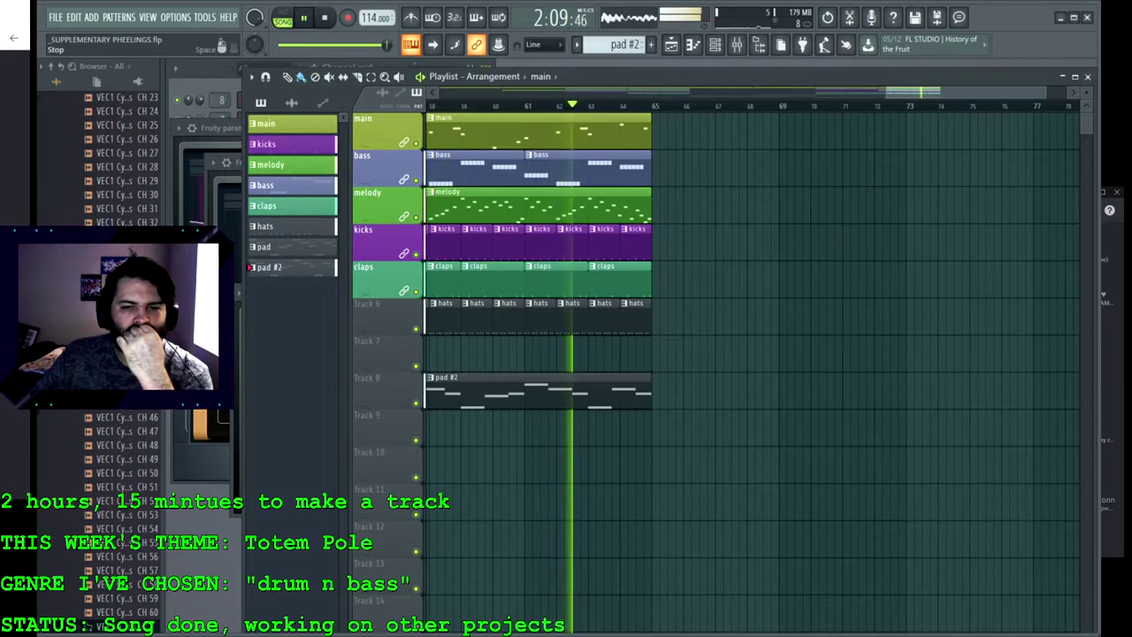
key(space)
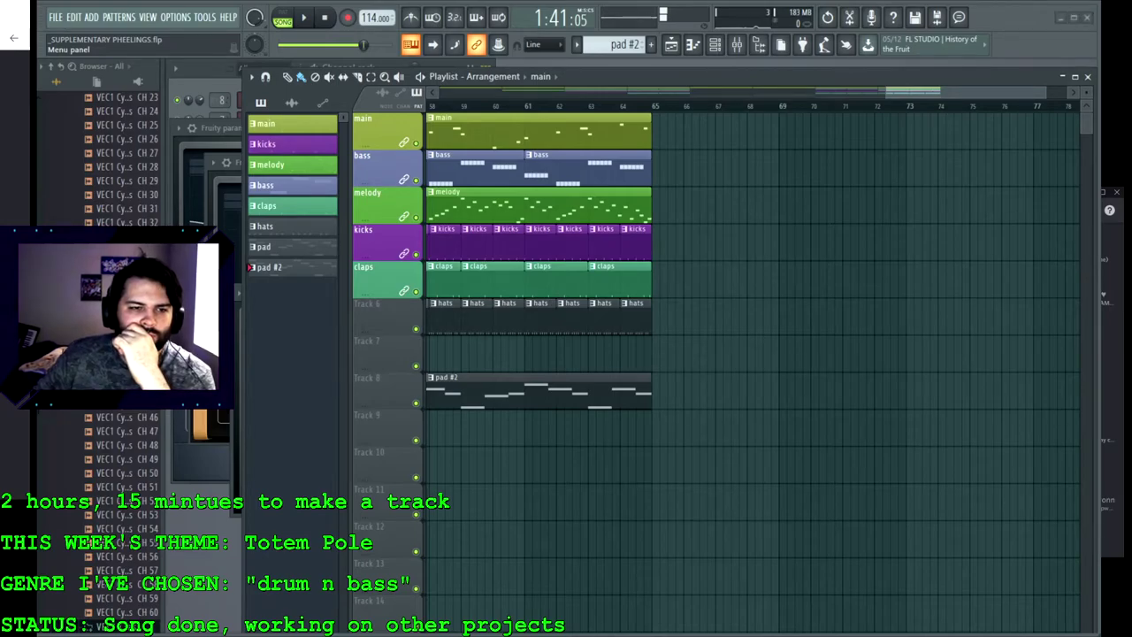
Step: Open File.flp and Dead After all.flp in turn, listen to each, and check the latter's channel rack
key(space)
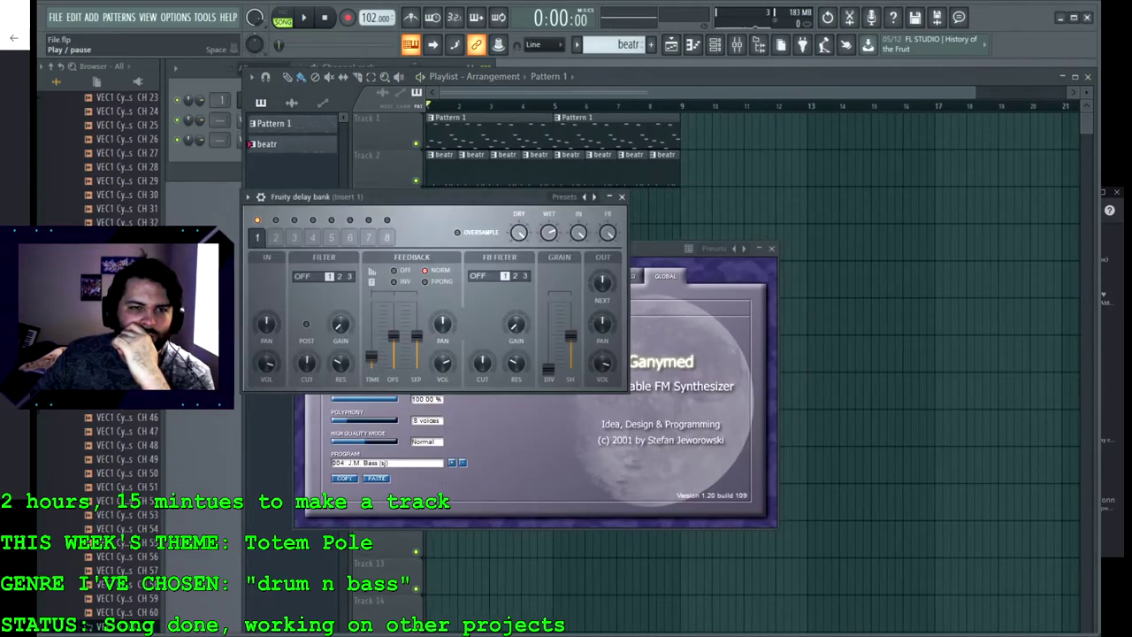
key(space)
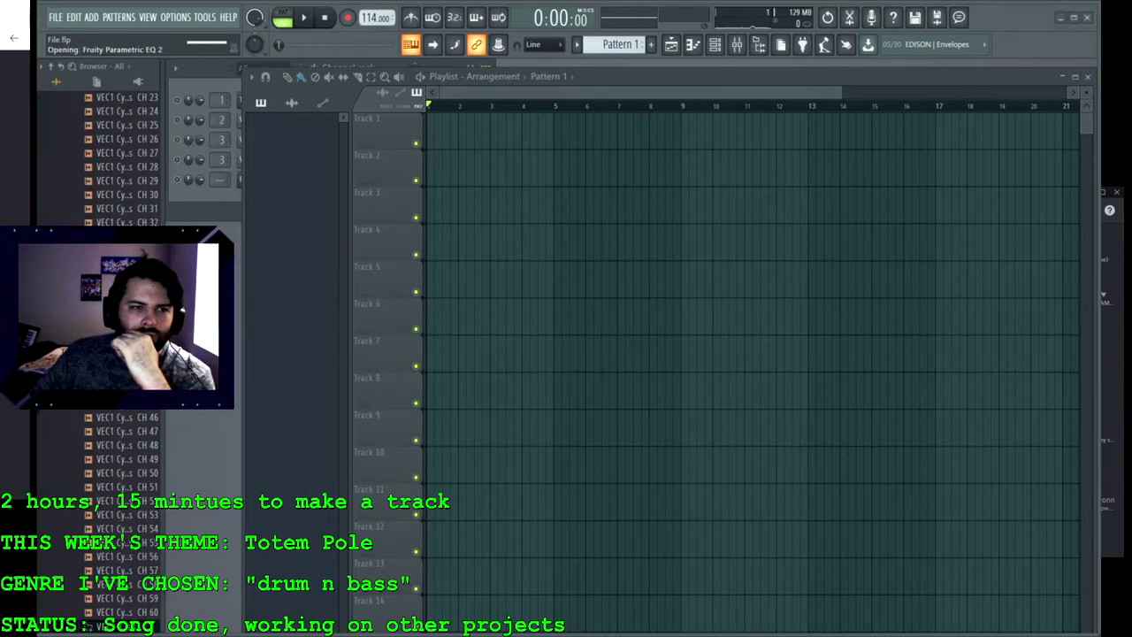
key(space)
click(640, 91)
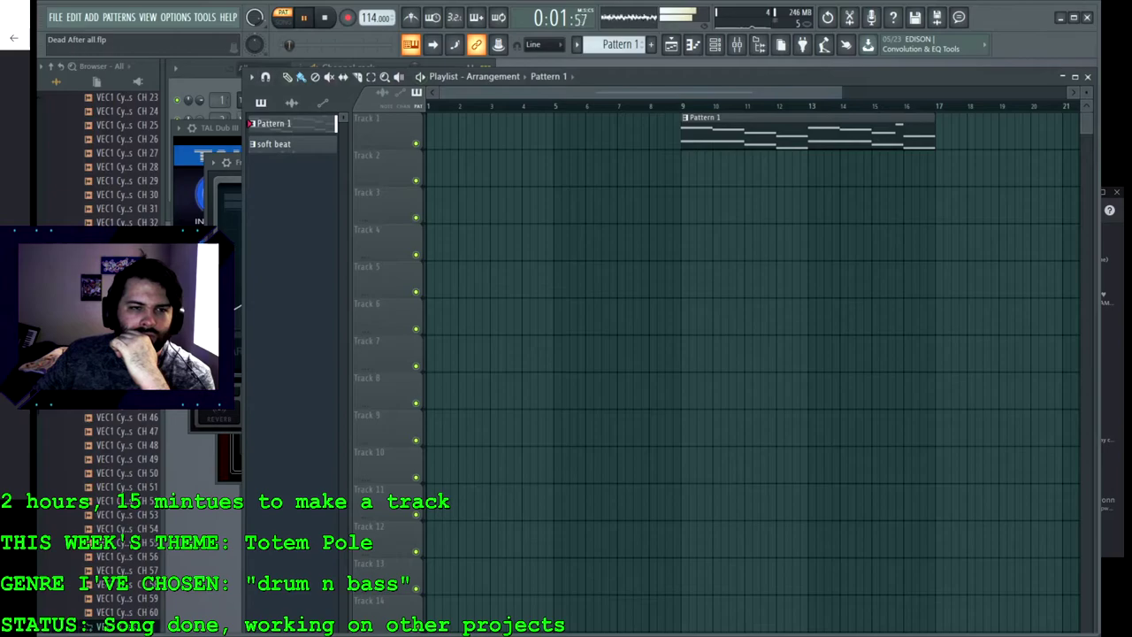
key(F6)
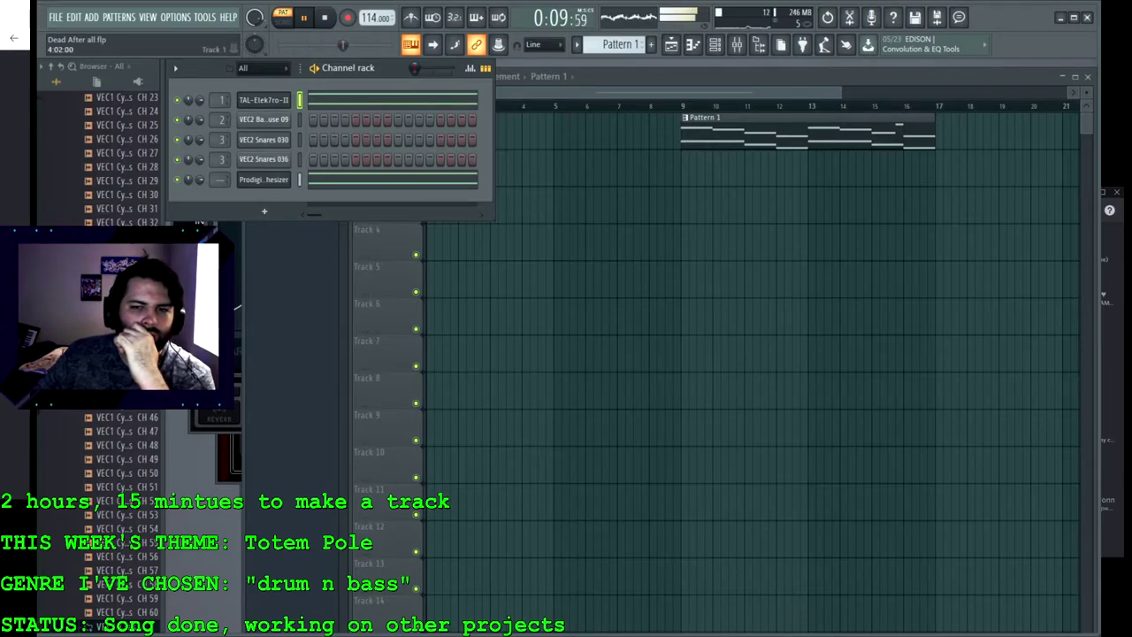
key(F5)
key(space)
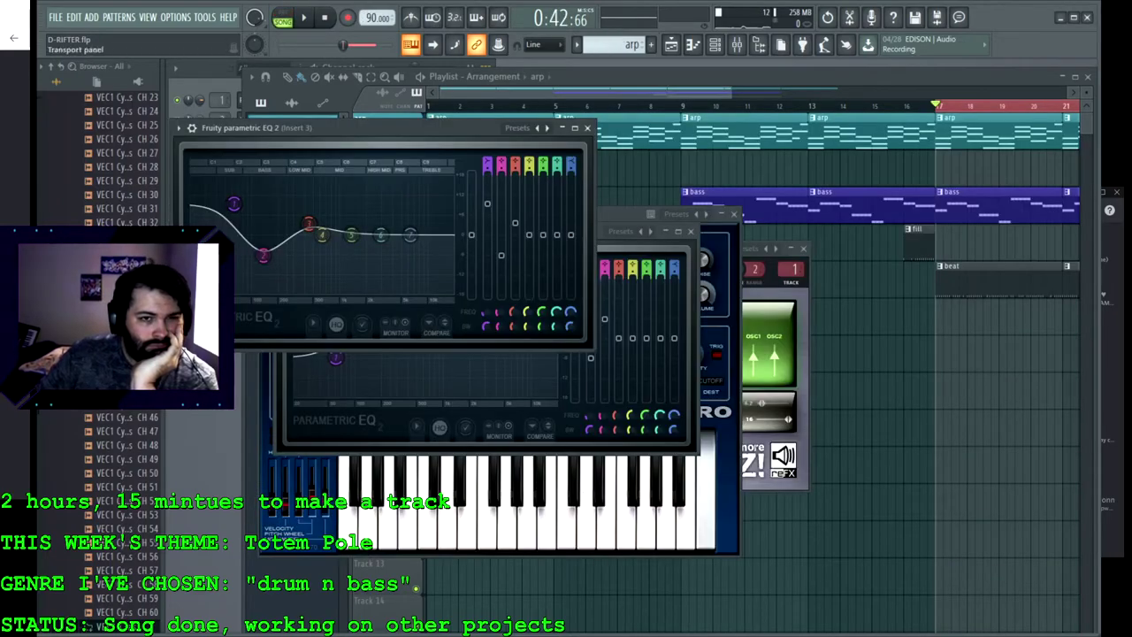
Step: Open D-RIFTER.flp and listen to its loop from bar 17 to bar 24 while viewing the end of the arrangement
click(303, 17)
drag(584, 92, 692, 92)
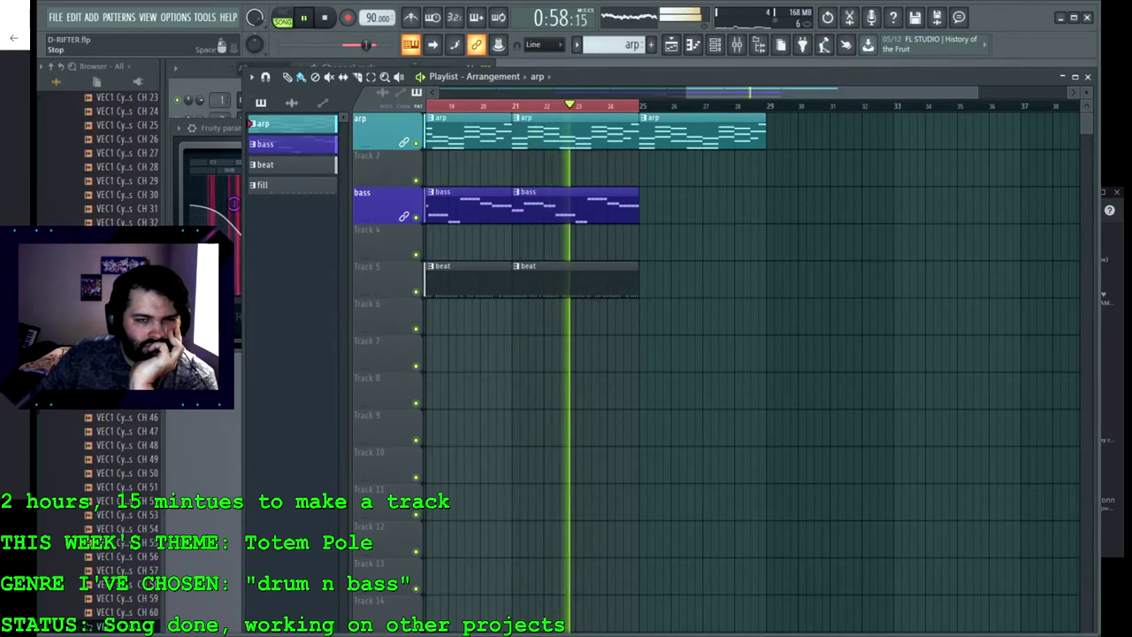
Step: Stop D-RIFTER.flp, open SMOKEWAVE.flp and listen through its arrangement past bar 17
key(space)
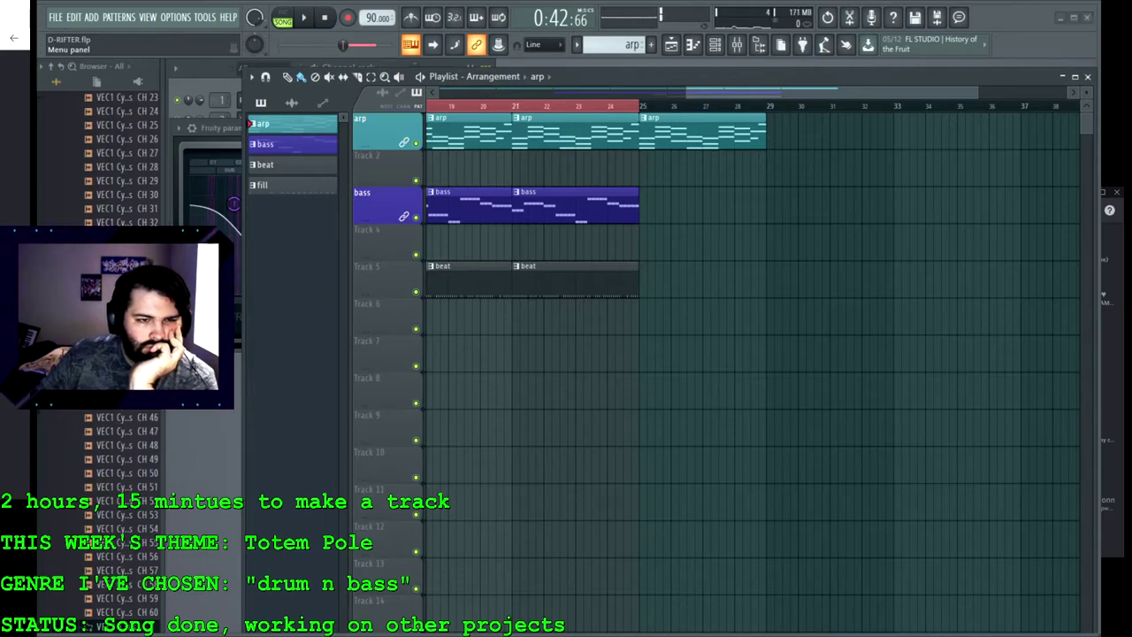
key(ctrl+n)
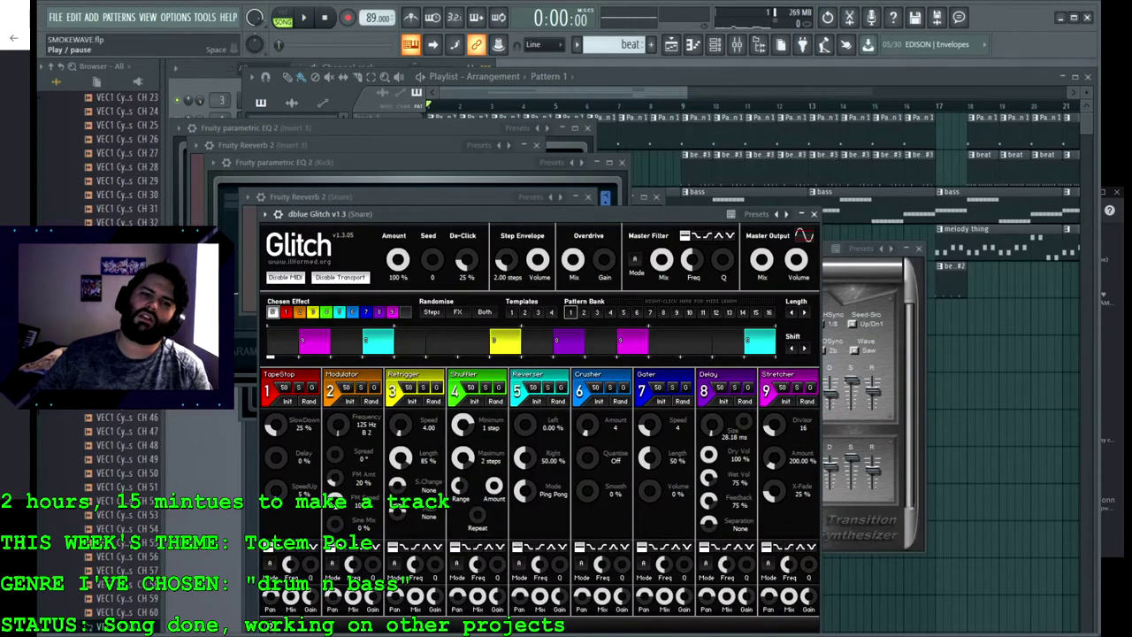
drag(566, 92, 669, 92)
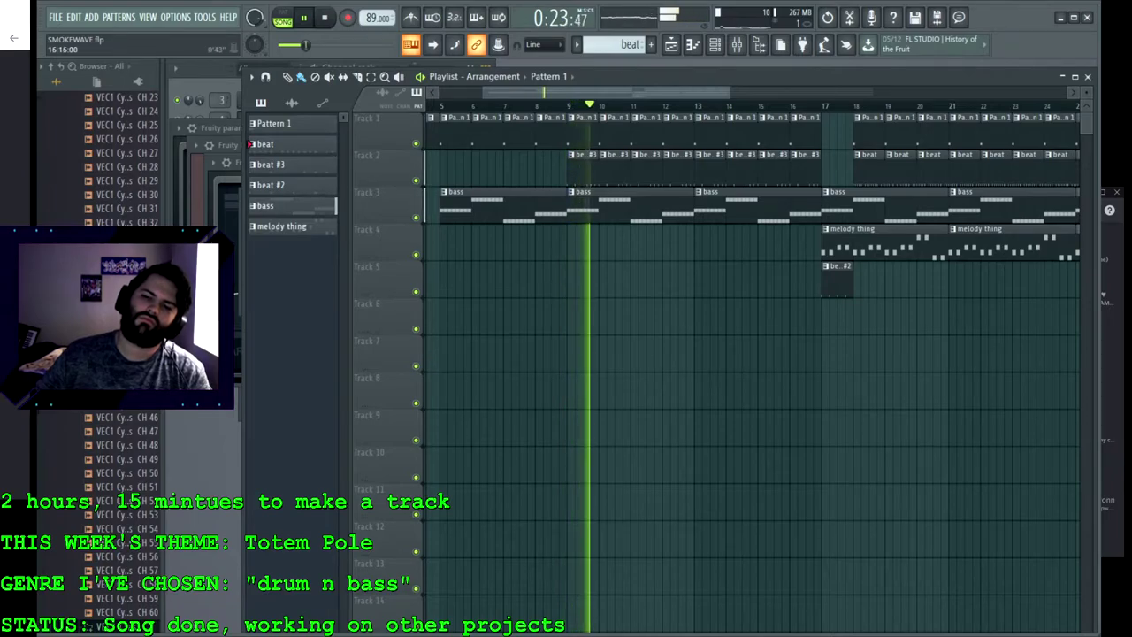
drag(619, 92, 660, 92)
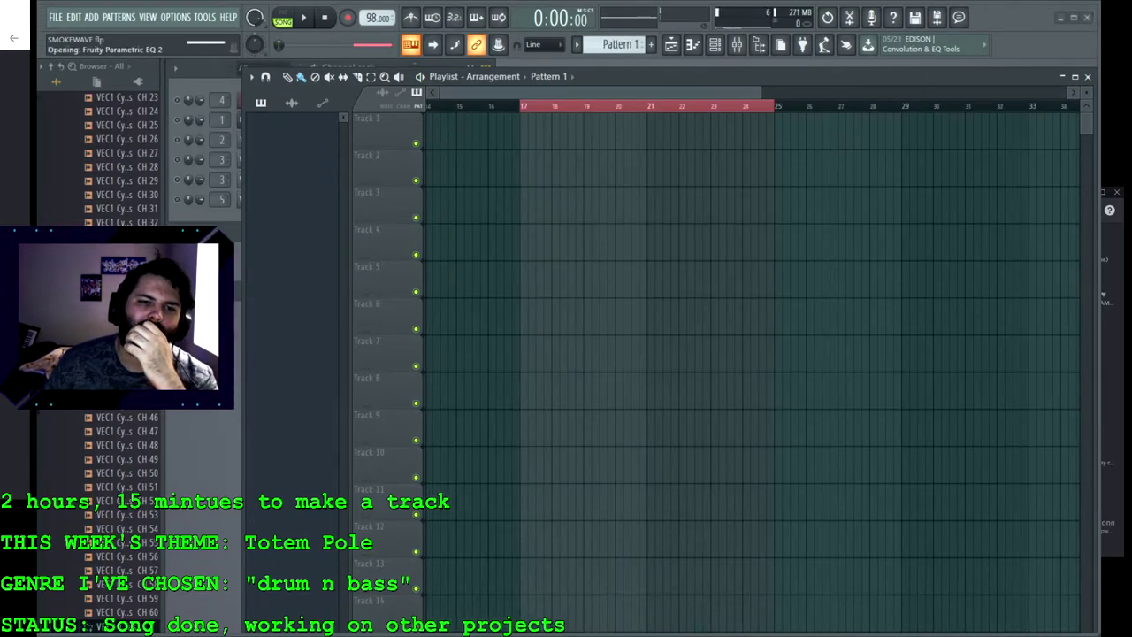
Step: Open X.flp, listen to its loop over bars 17 to 24, check the channel rack and stop playback
key(space)
drag(601, 92, 789, 92)
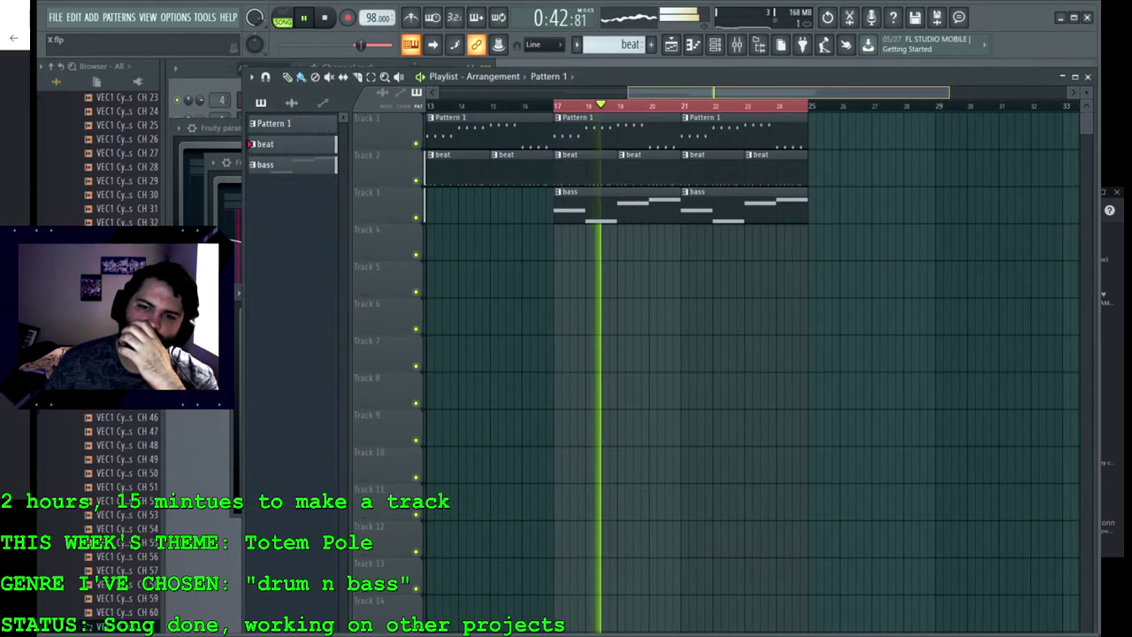
key(F6)
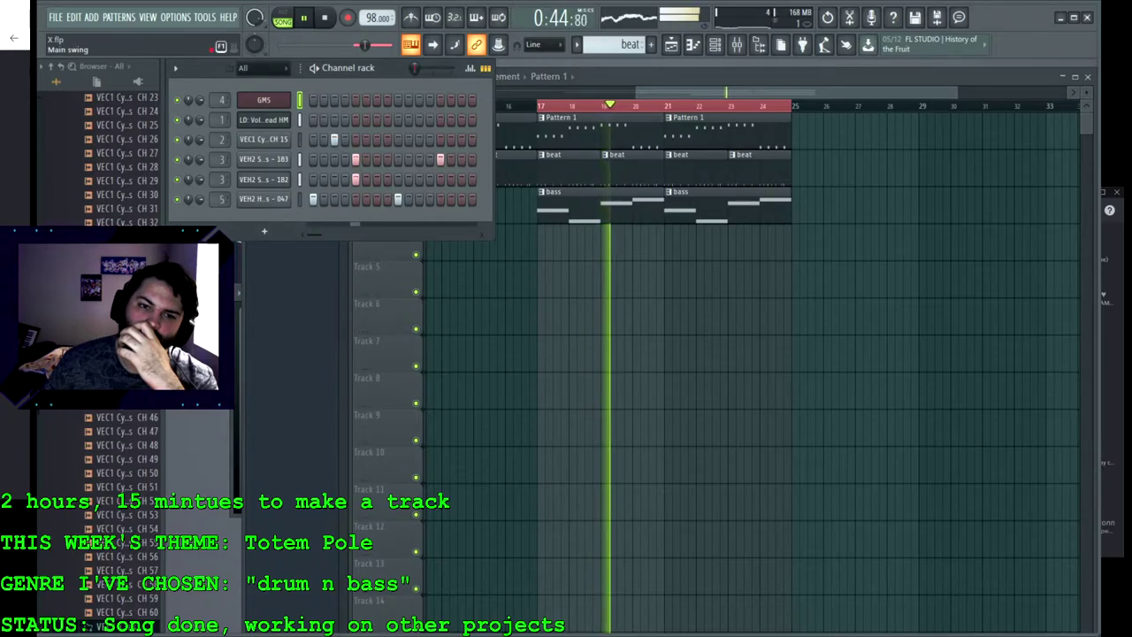
key(F5)
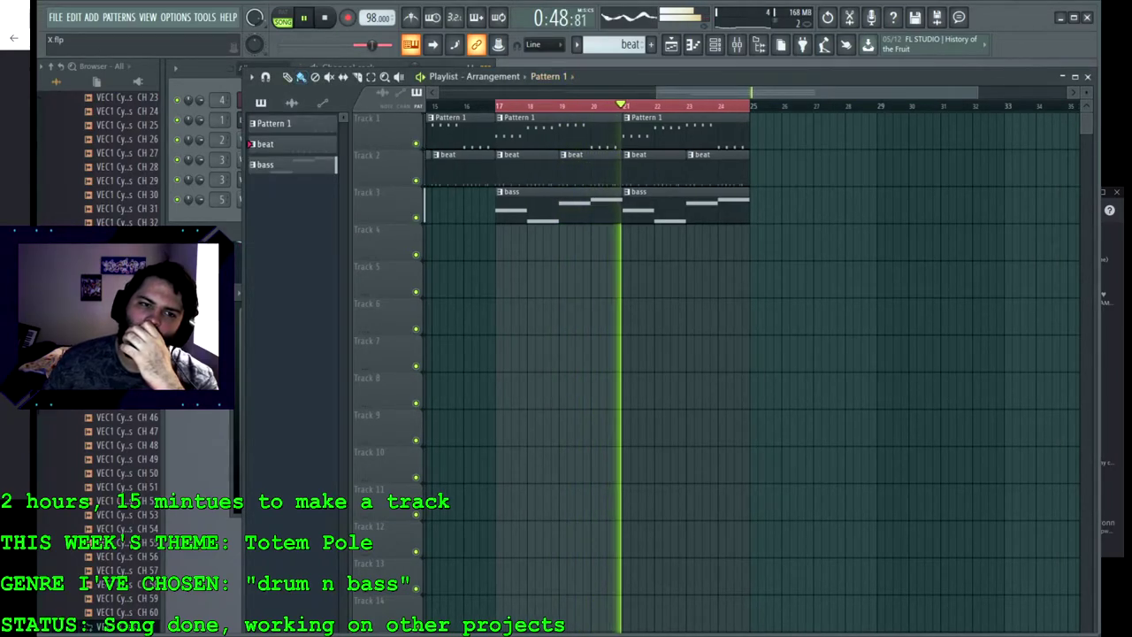
key(F6)
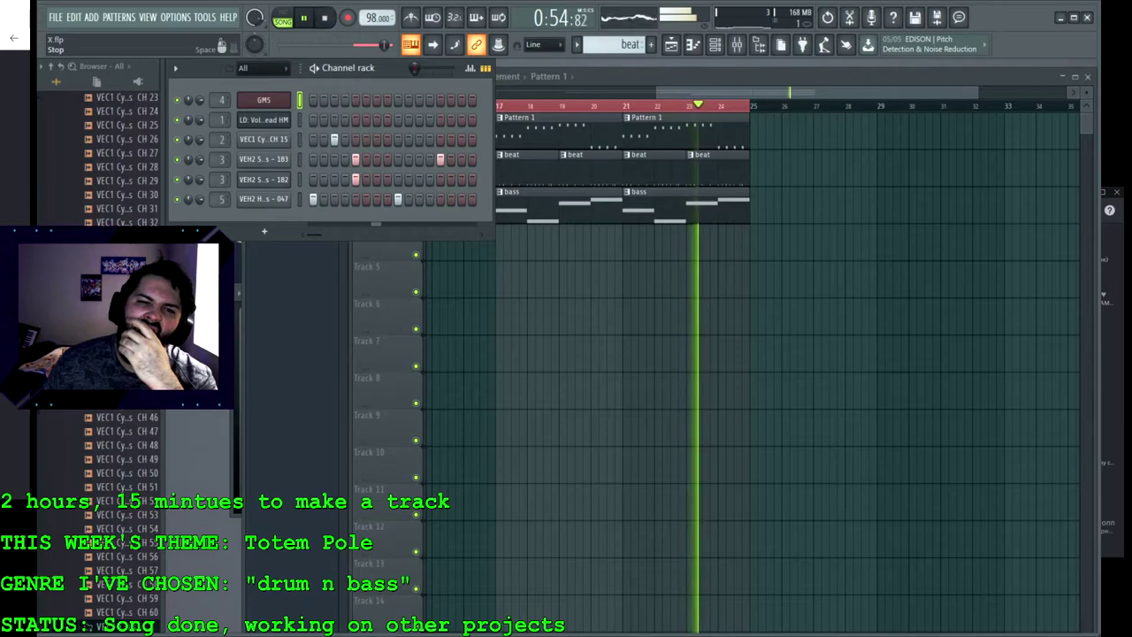
key(space)
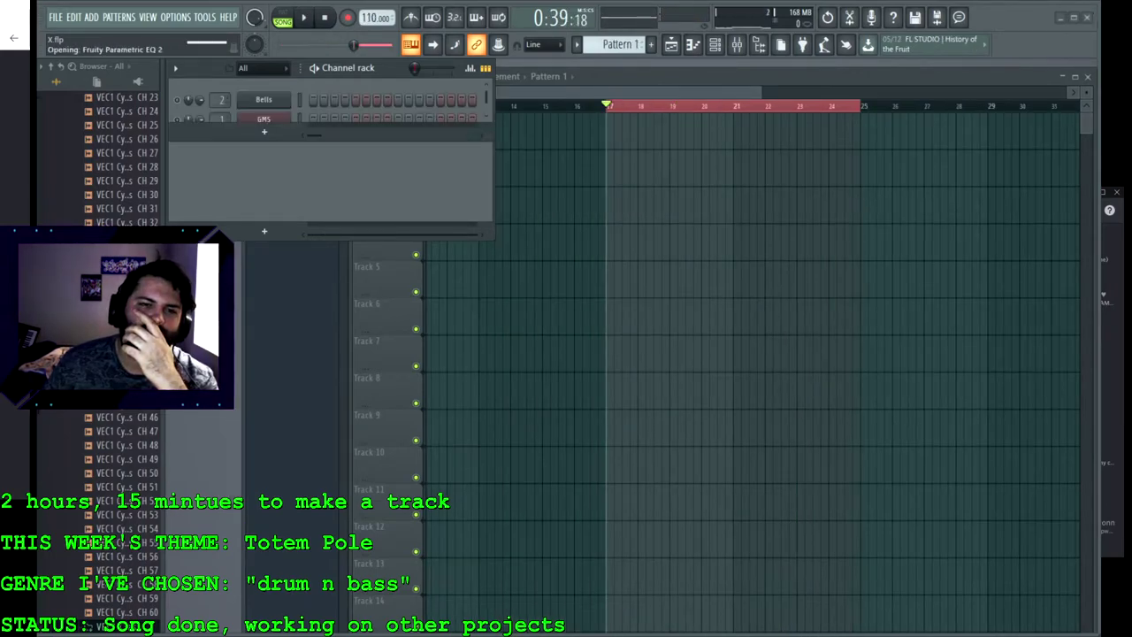
Step: Open when will we be.flp and Testament.flp in turn, listen to each, and inspect the latter's playlist and channel rack
key(space)
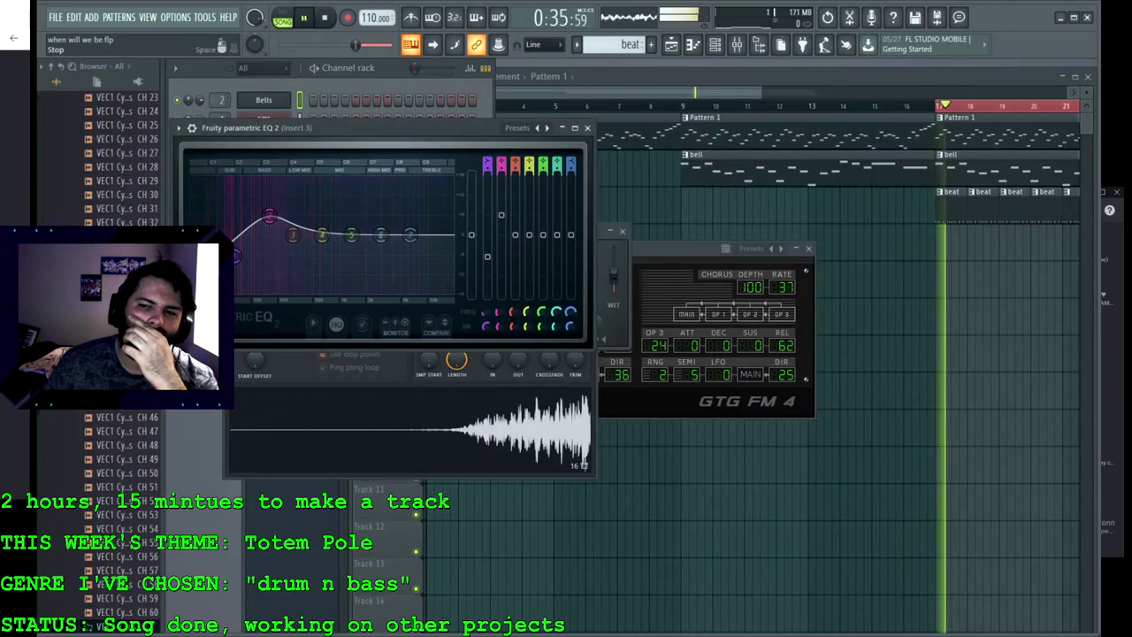
key(space)
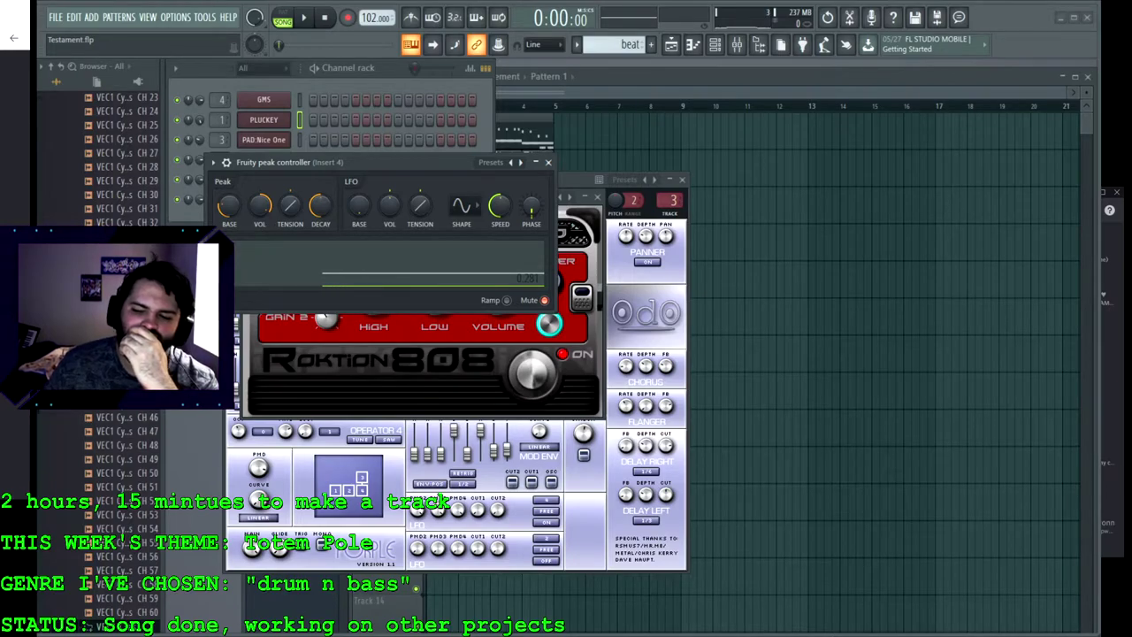
key(F5)
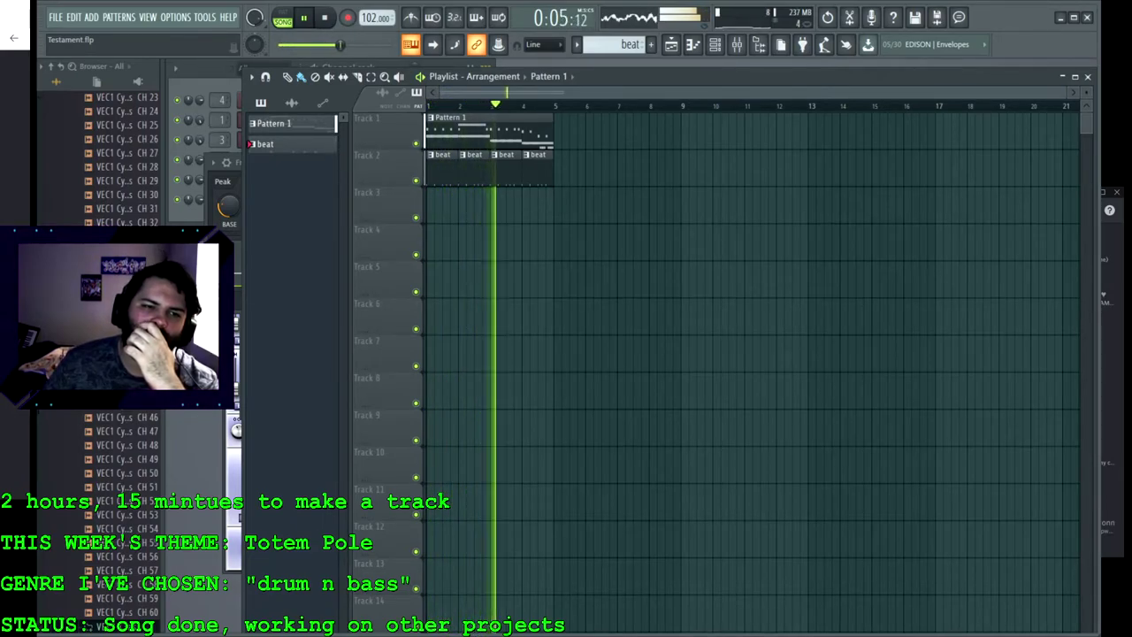
key(F6)
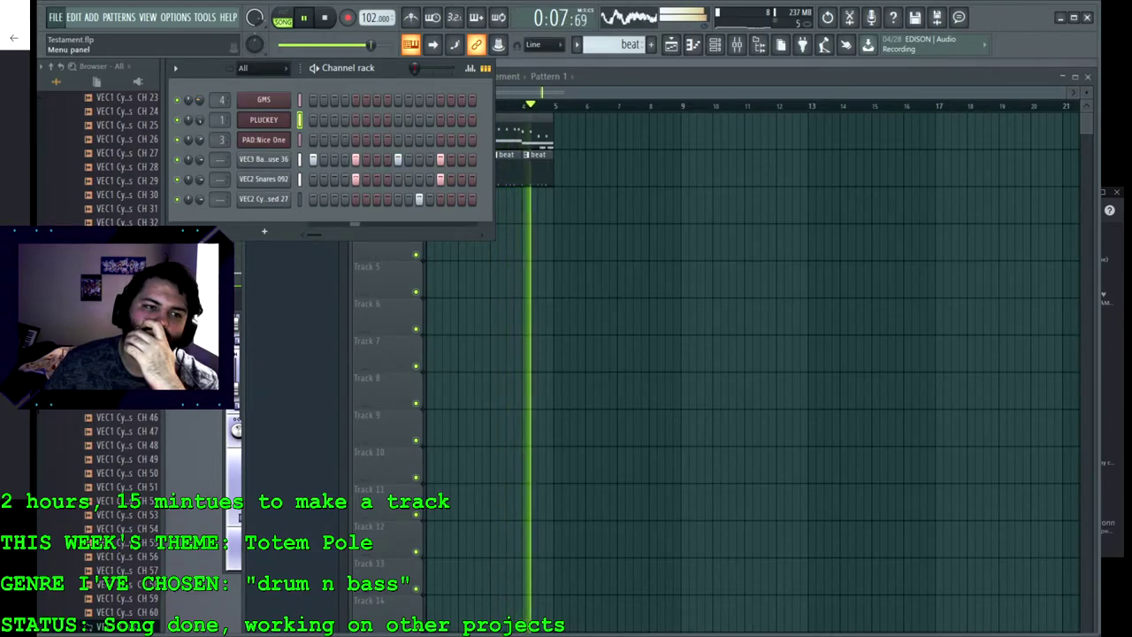
key(space)
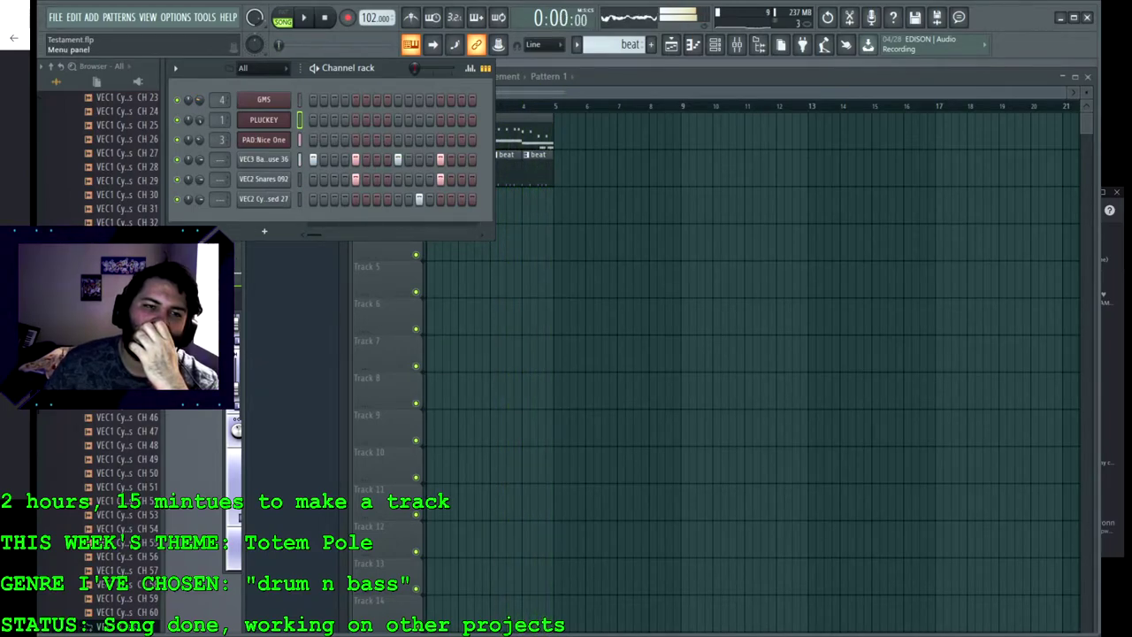
key(F5)
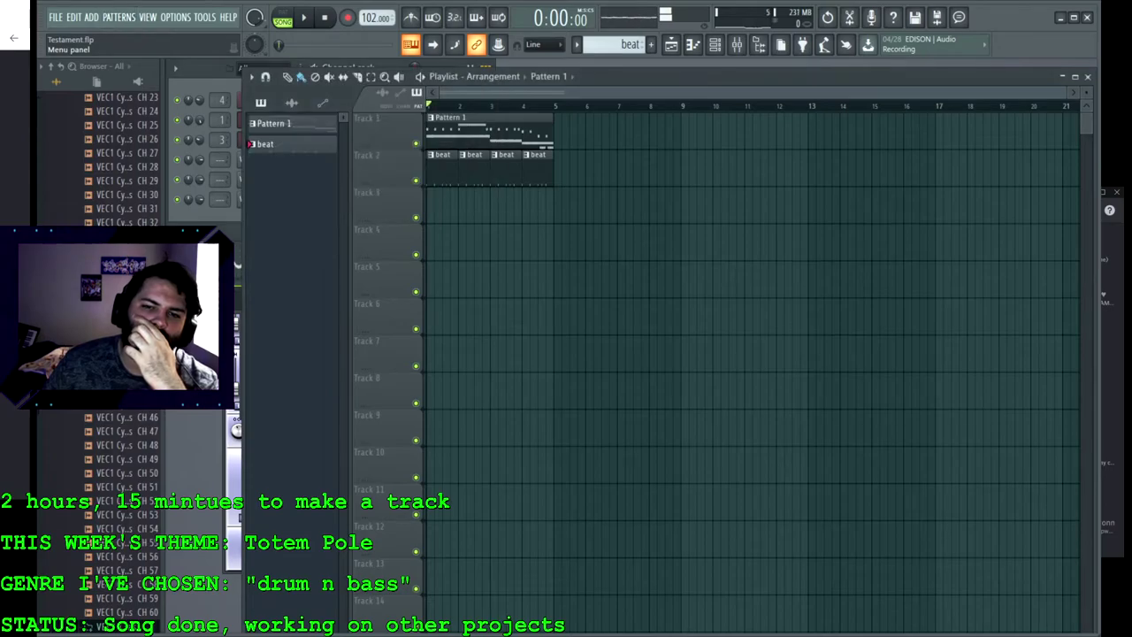
key(F6)
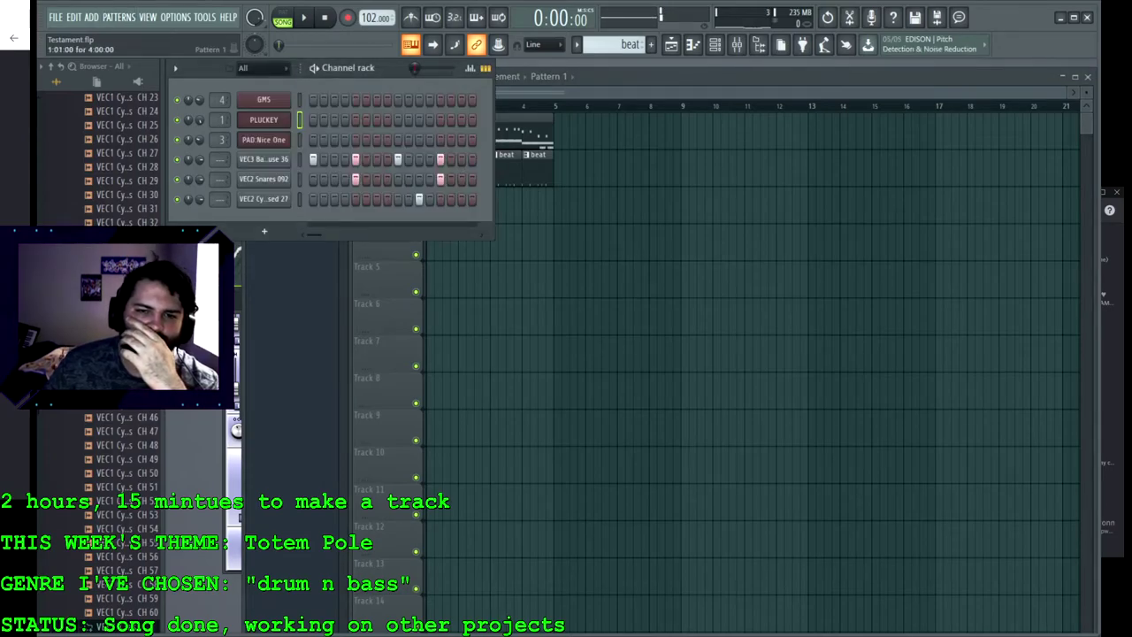
Step: Move all GMS notes out of Pattern 1 into a new pattern named waveform
double_click(525, 131)
double_click(389, 101)
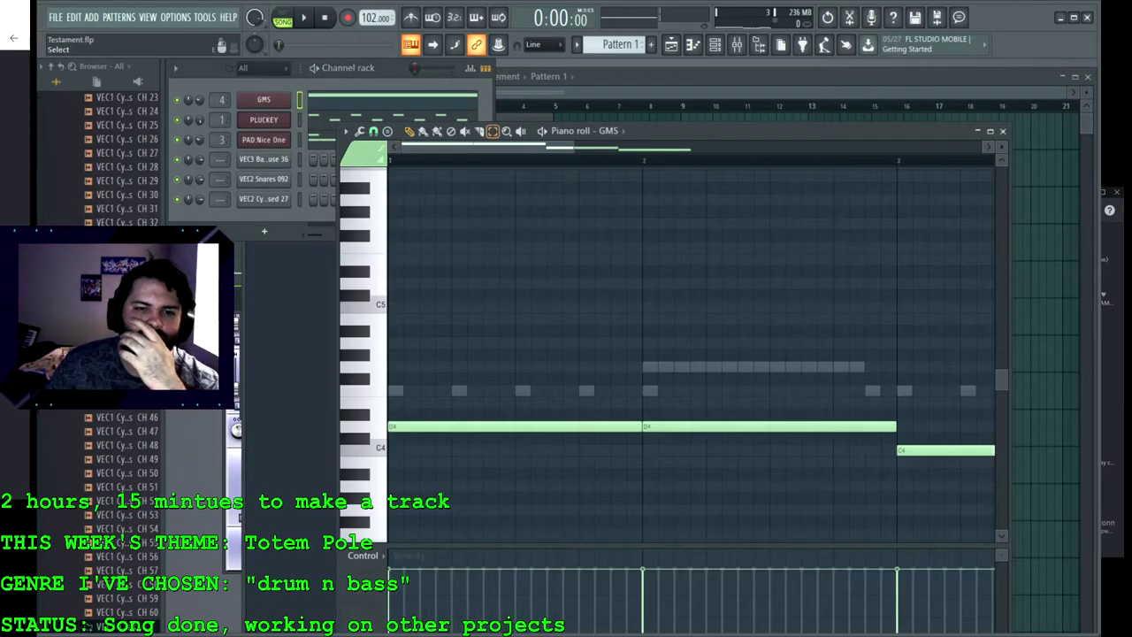
drag(376, 220, 376, 557)
key(Delete)
key(F4)
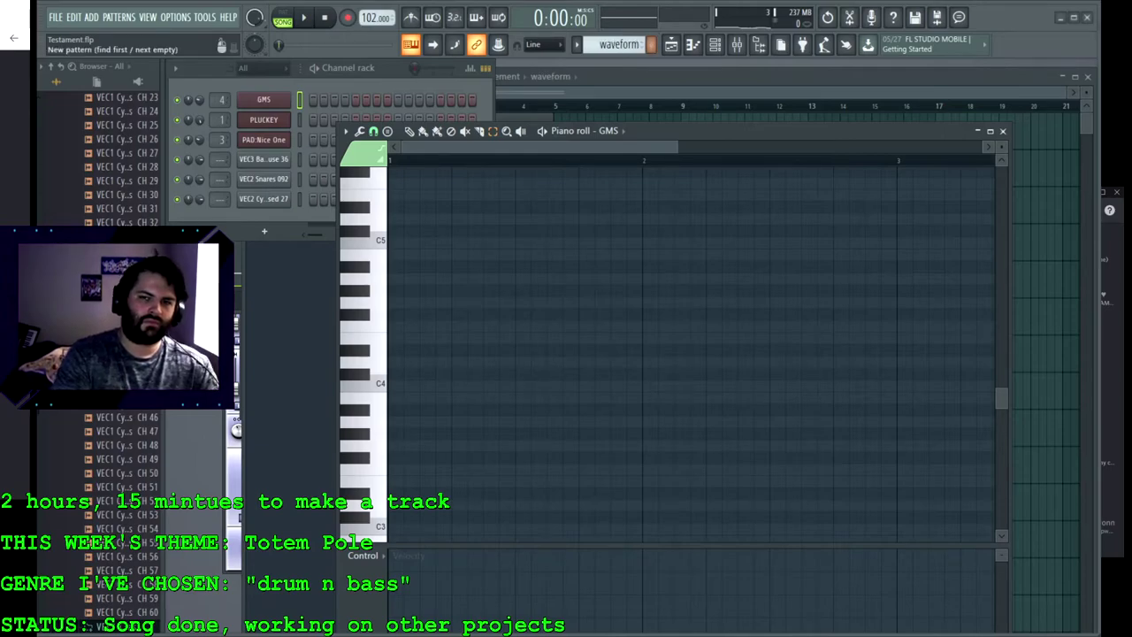
key(ctrl+v)
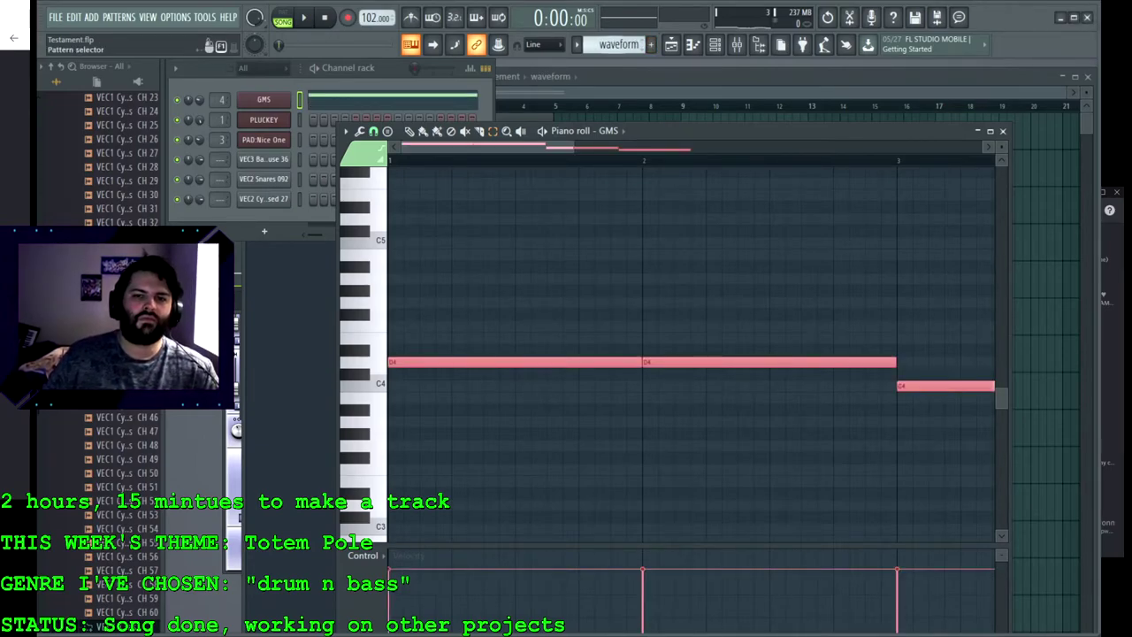
Step: Play Pattern 1 on its own, open the PAD:Nice One notes and mute that channel to compare
scroll(617, 44, up, 1)
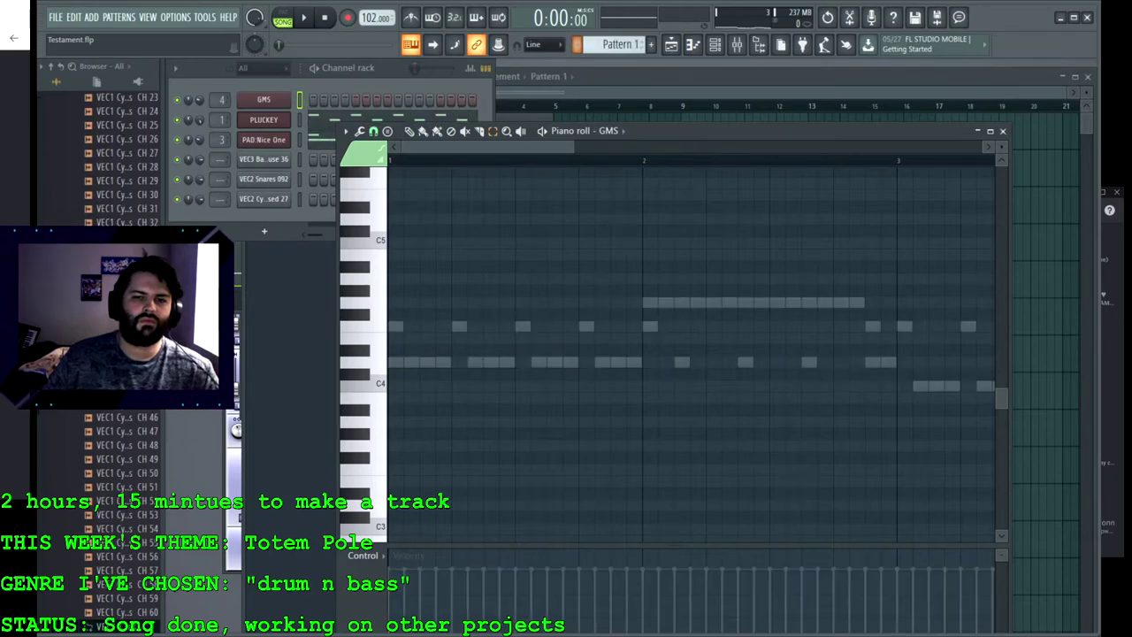
click(303, 17)
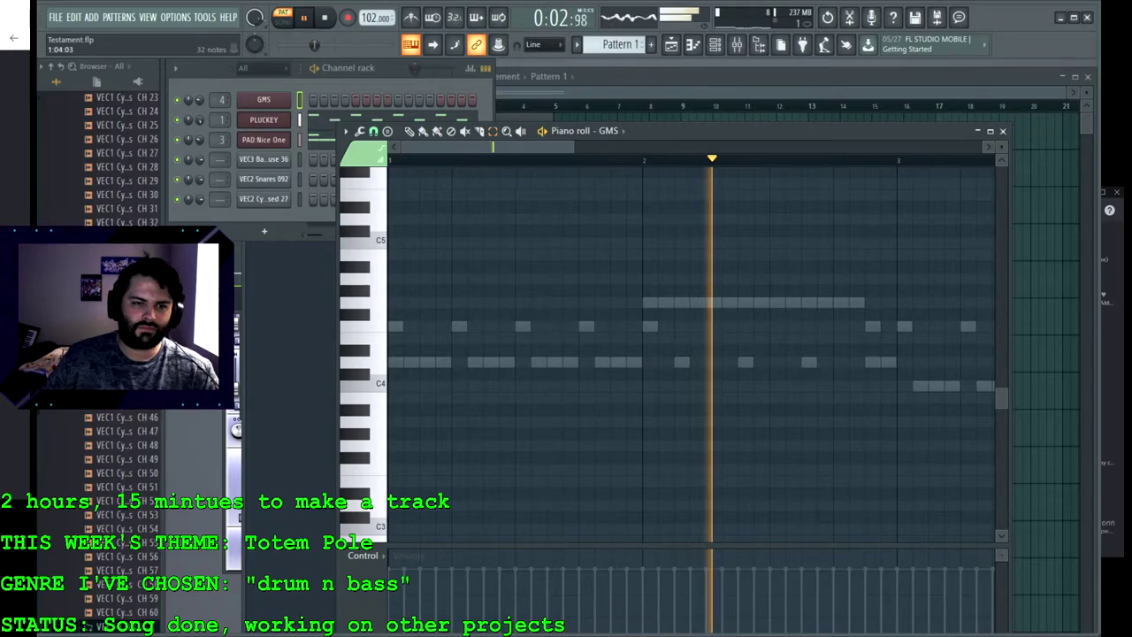
click(320, 139)
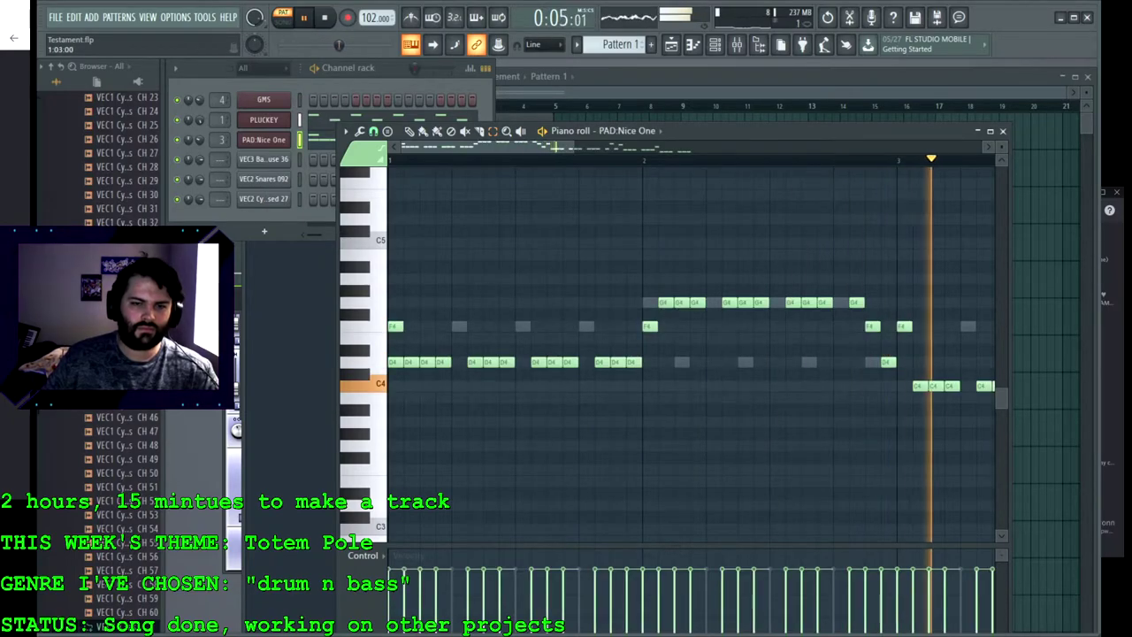
click(177, 140)
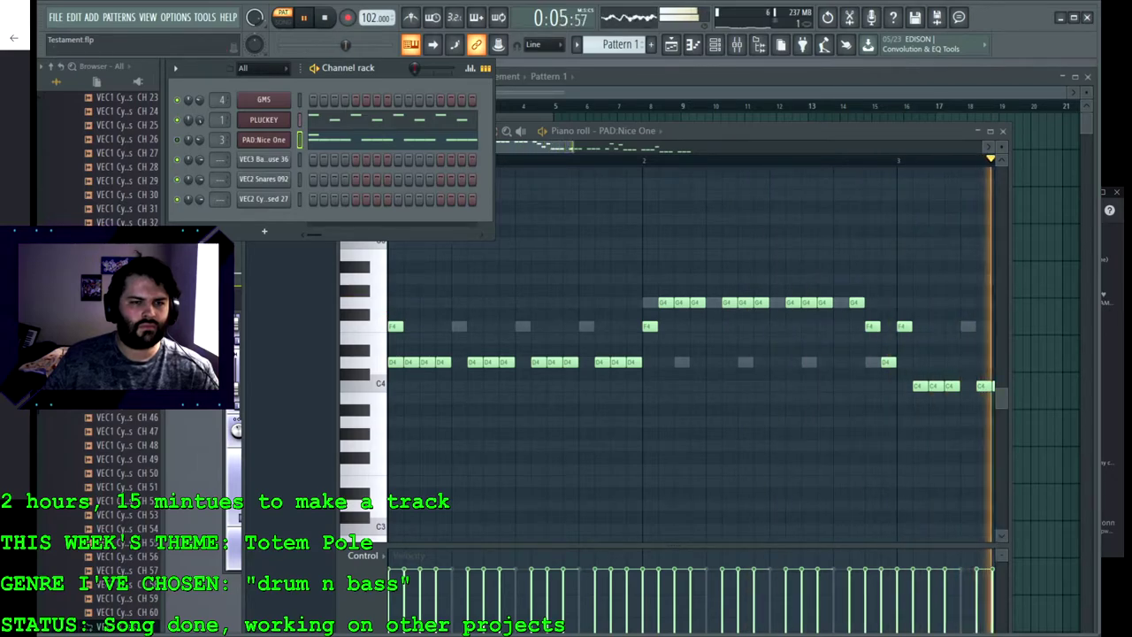
Step: Move all PAD:Nice One notes from Pattern 1 into the waveform pattern and unmute the channel
key(F5)
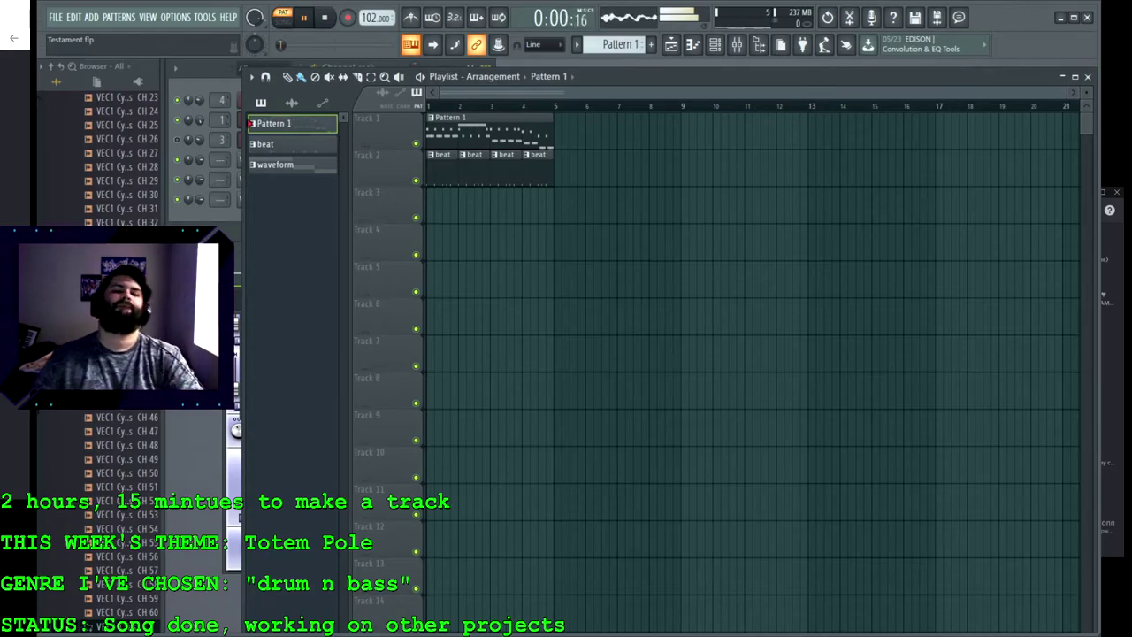
key(F6)
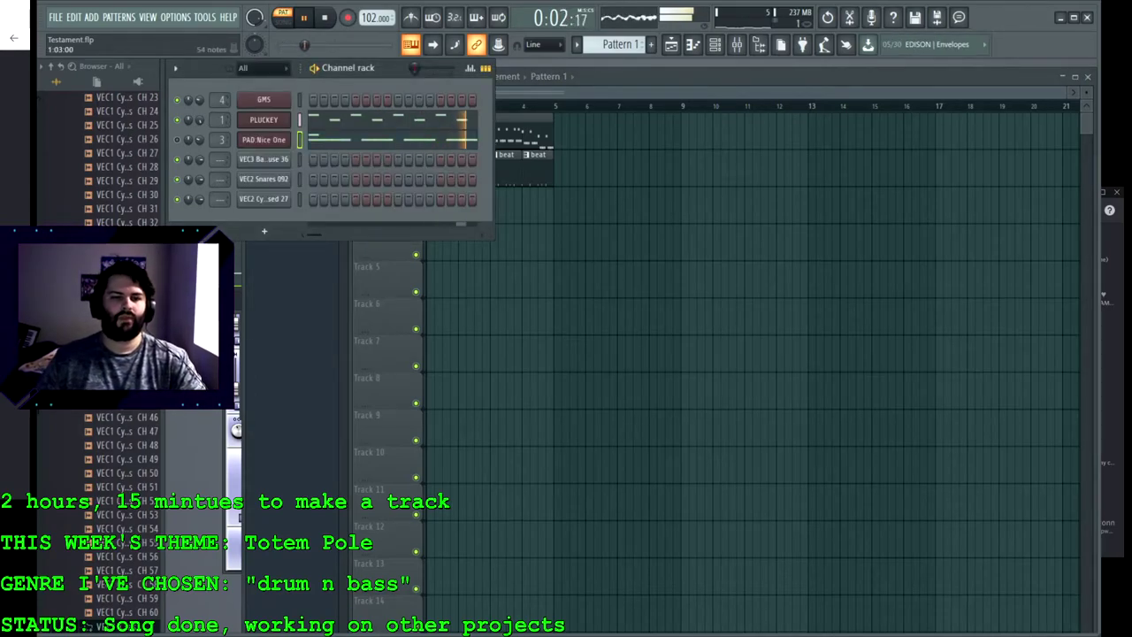
key(F7)
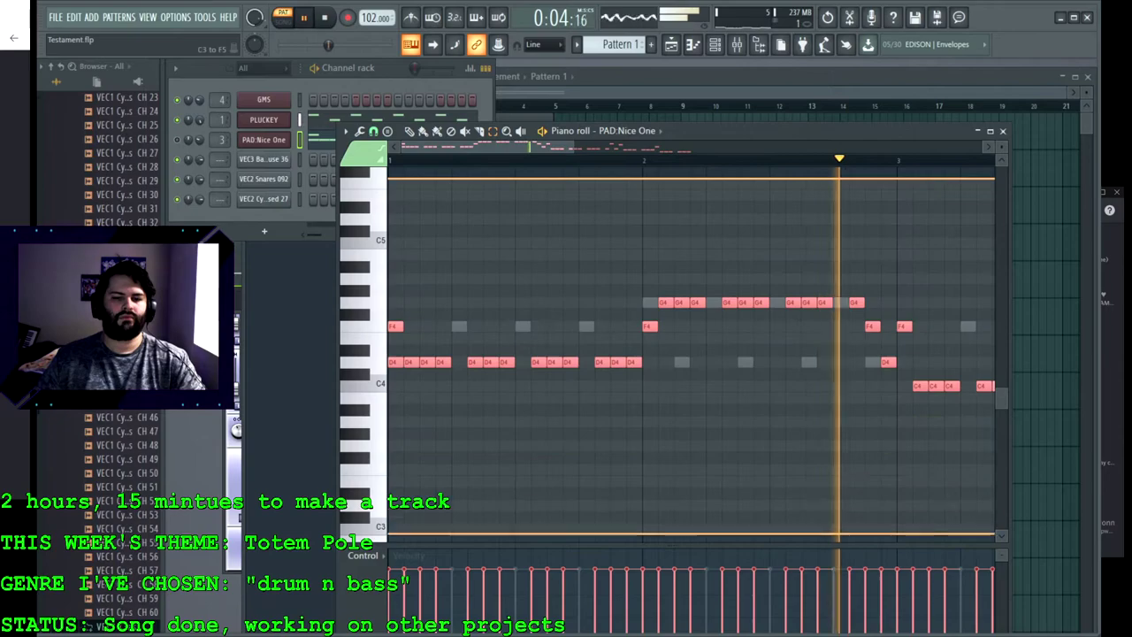
key(F5)
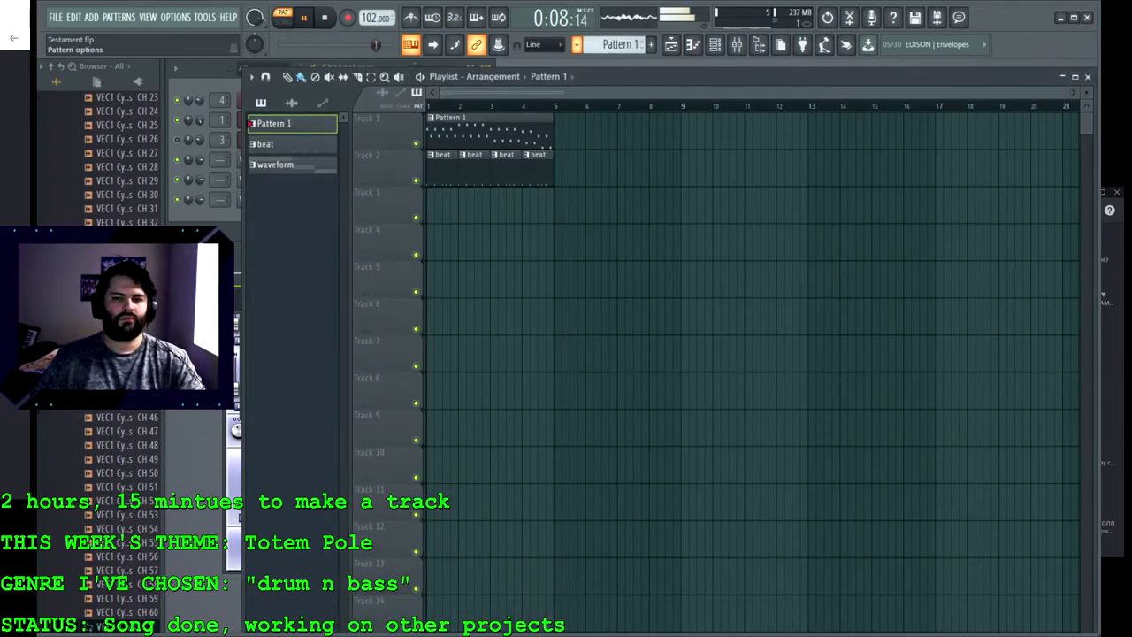
key(F6)
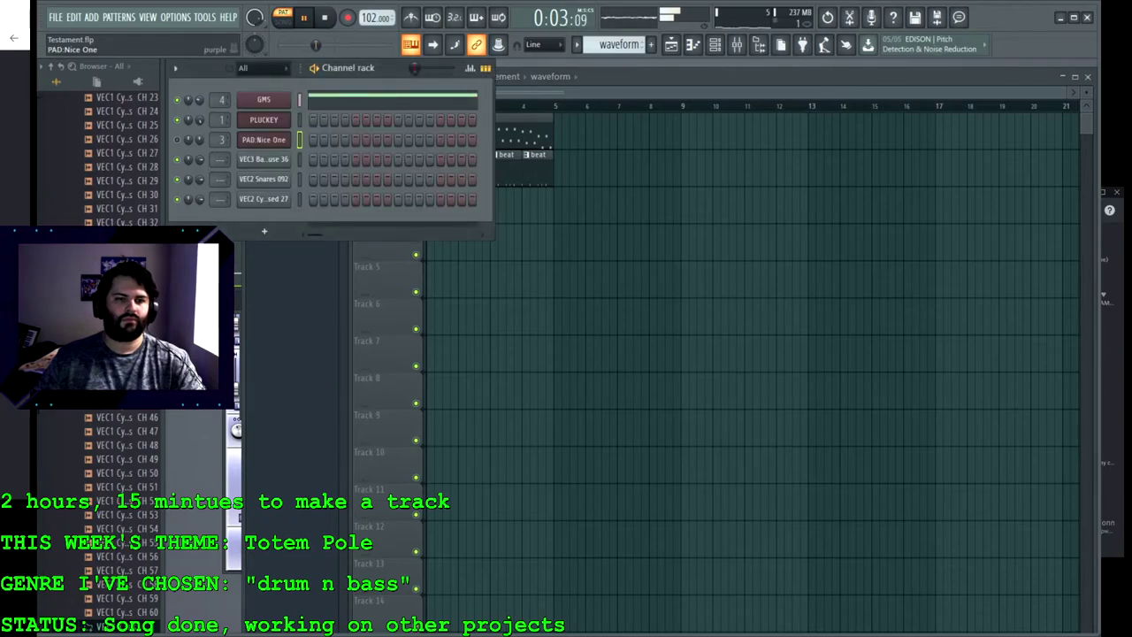
key(F7)
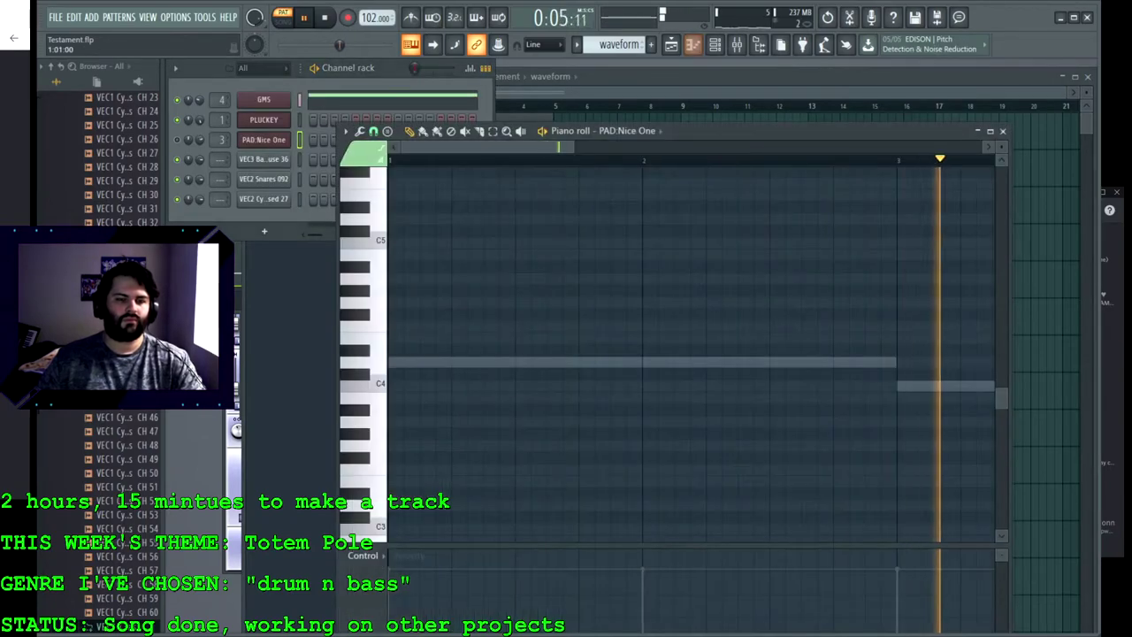
key(F6)
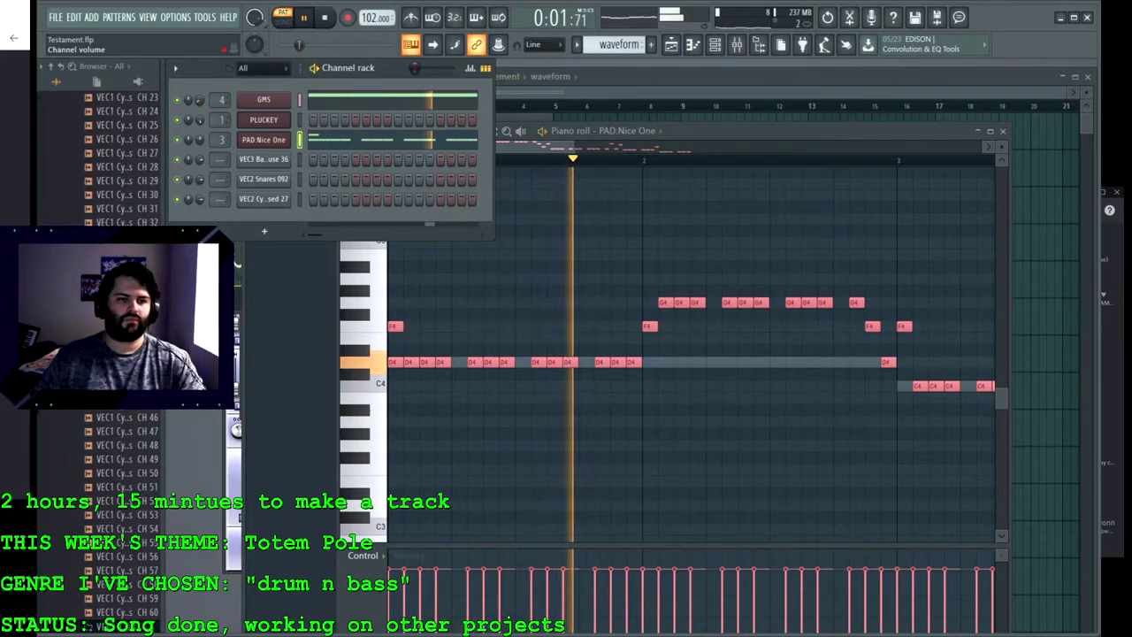
Step: Inspect the Fruity peak controller on Insert 4 while the waveform pattern plays, and return to the playlist
key(F5)
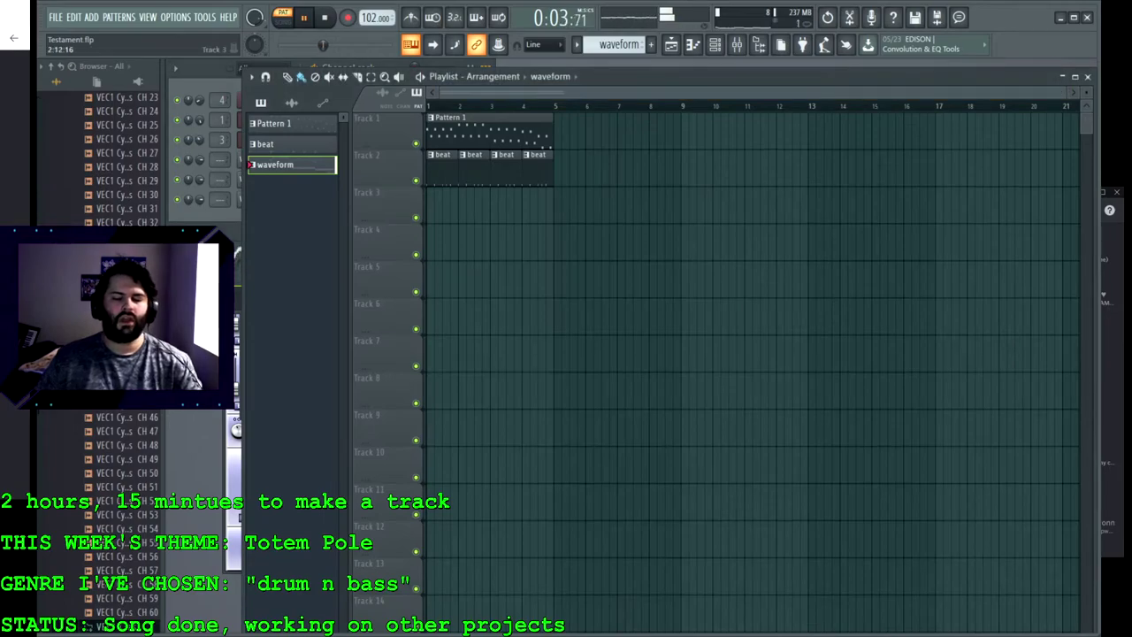
click(238, 269)
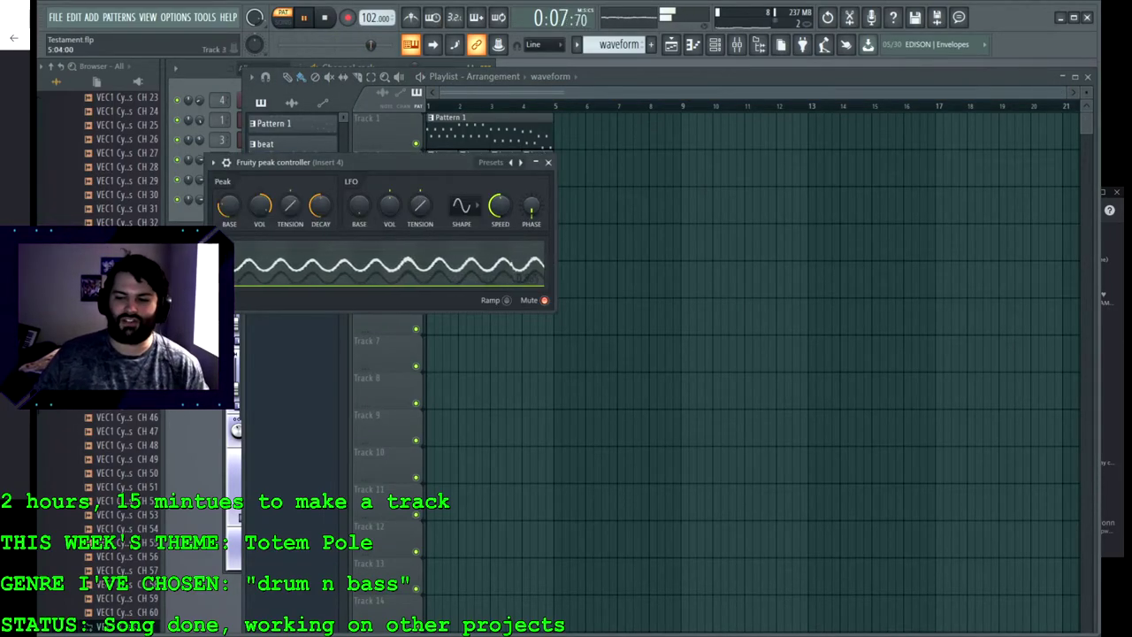
right_click(606, 230)
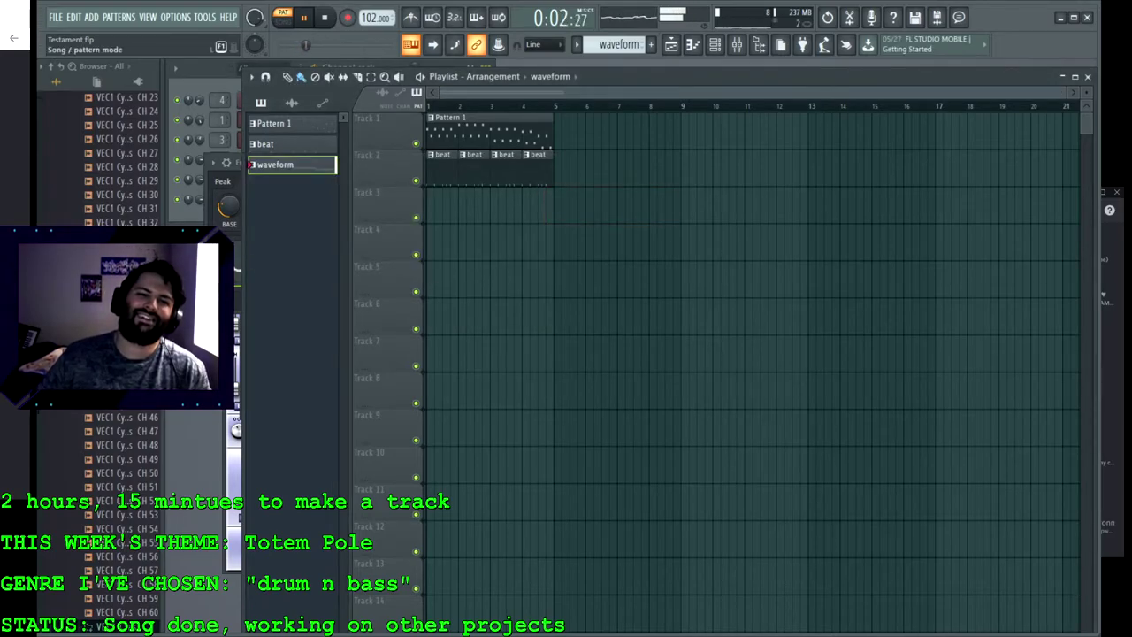
Step: In song mode, remove the beat clips from Track 2 and add a second Pattern 1 clip at bar 5 on Track 1
key(l)
click(492, 132)
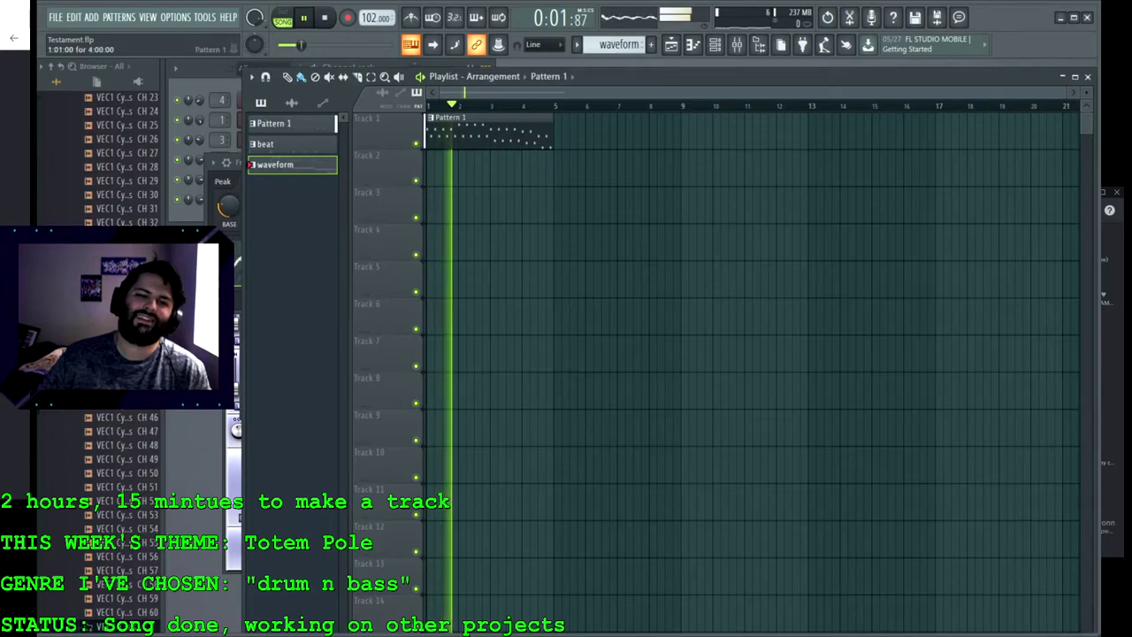
drag(626, 133, 619, 133)
drag(561, 92, 595, 92)
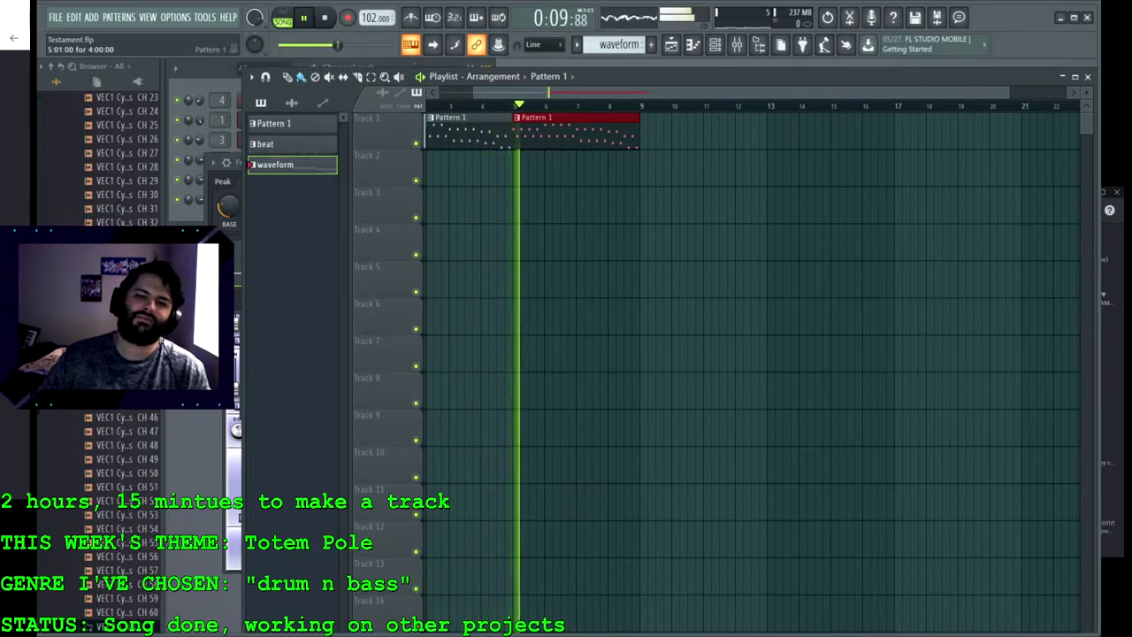
Step: Duplicate the second Pattern 1 clip to bar 9 on Track 1 and stop playback
key(ctrl+b)
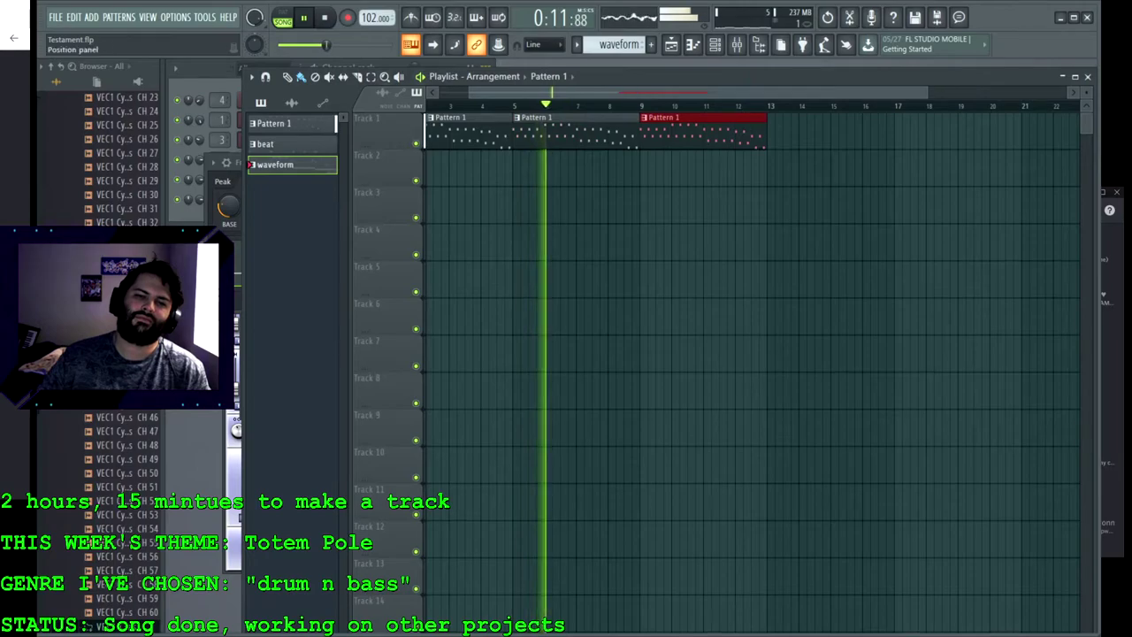
key(space)
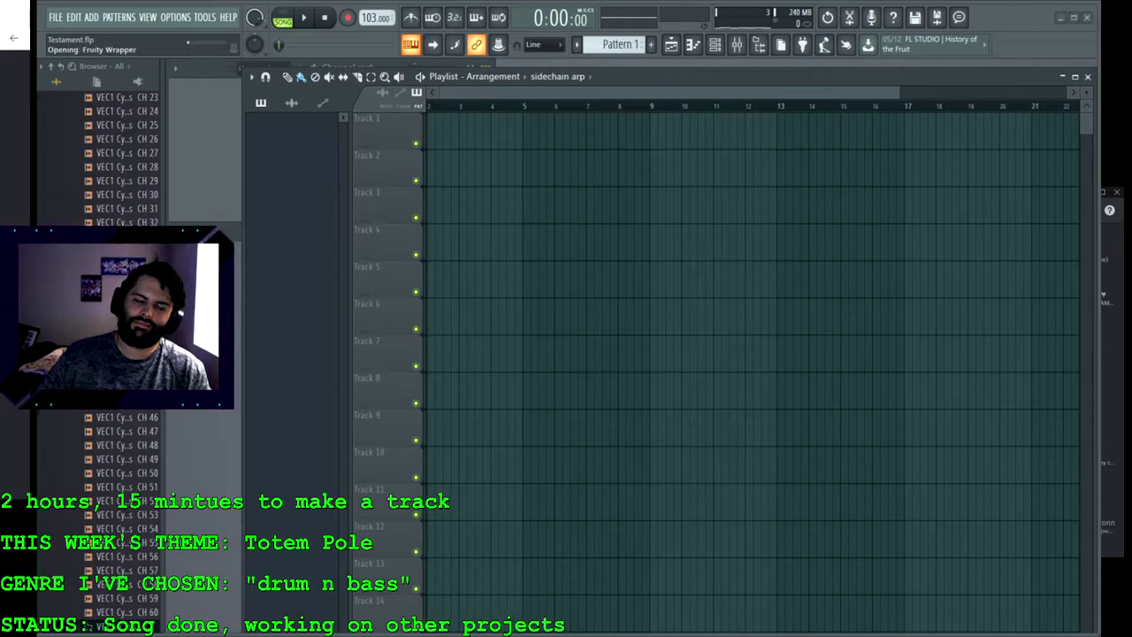
Step: Listen to Milk n Honey.flp in the playlist from the start, from bar 13 and from bar 21
key(space)
key(F5)
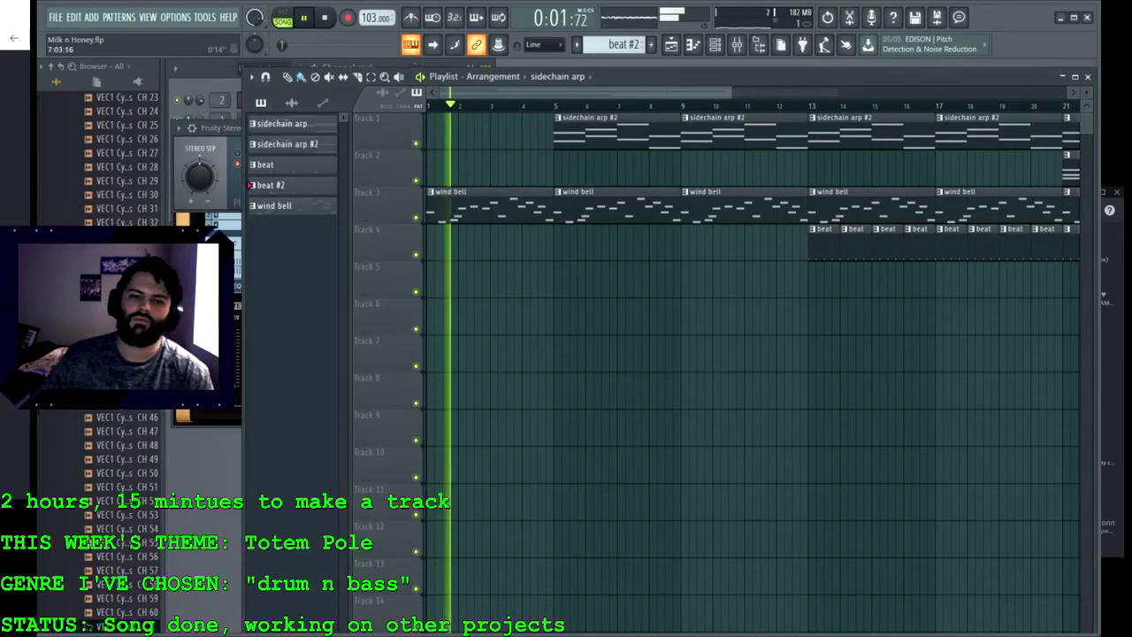
click(809, 105)
scroll(751, 363, right, 6)
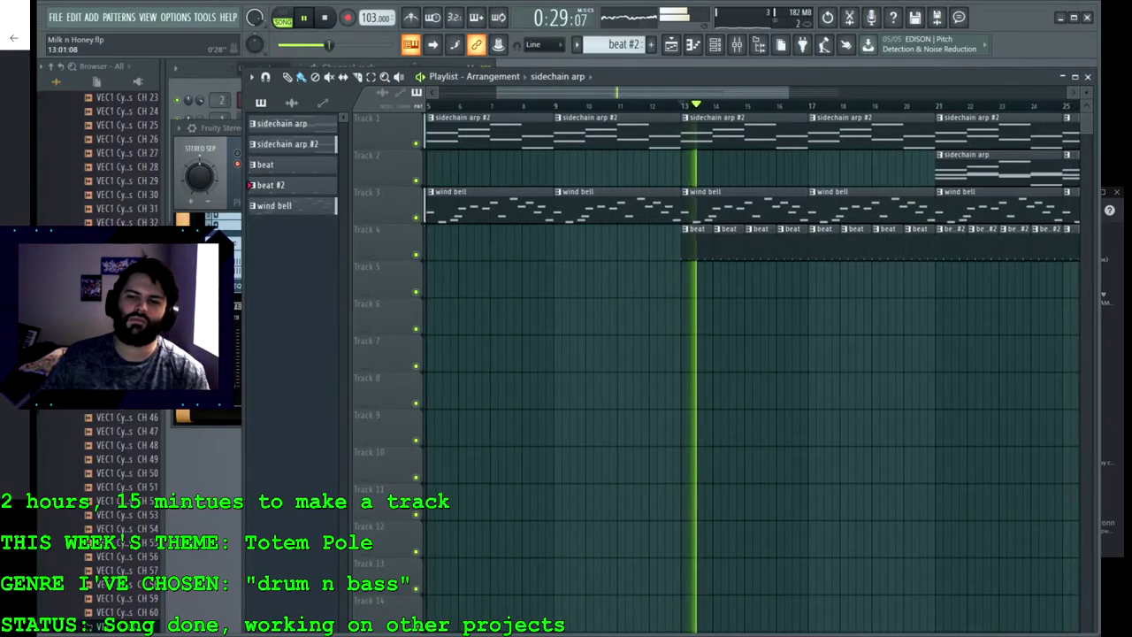
click(637, 106)
key(space)
Step: Create a new empty project and add a MiniSynth channel to it
click(55, 16)
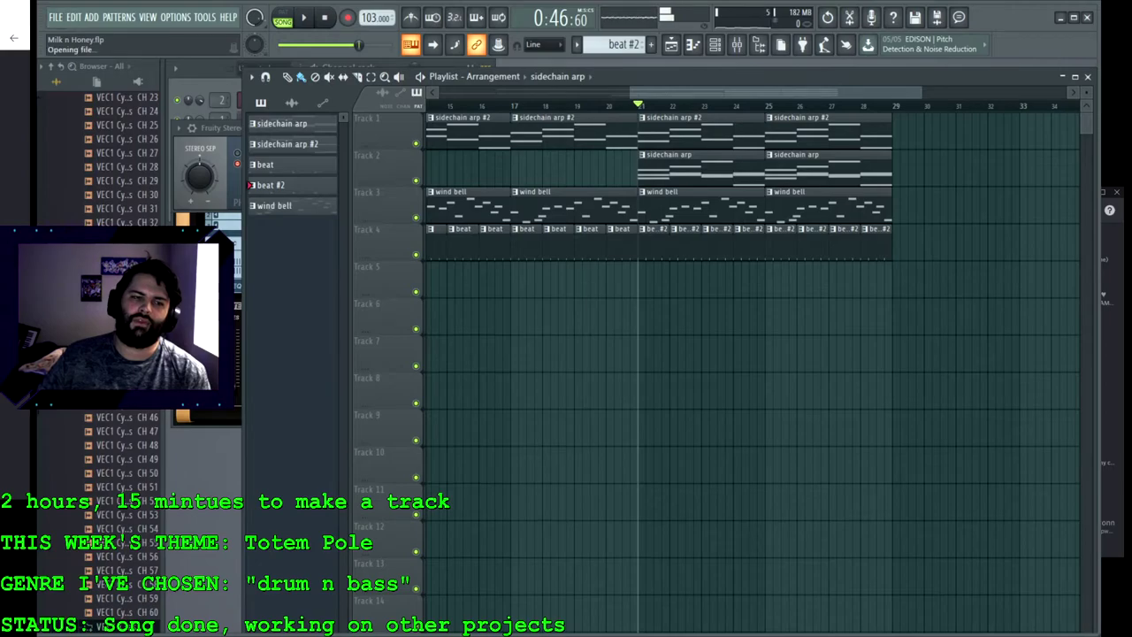
click(66, 35)
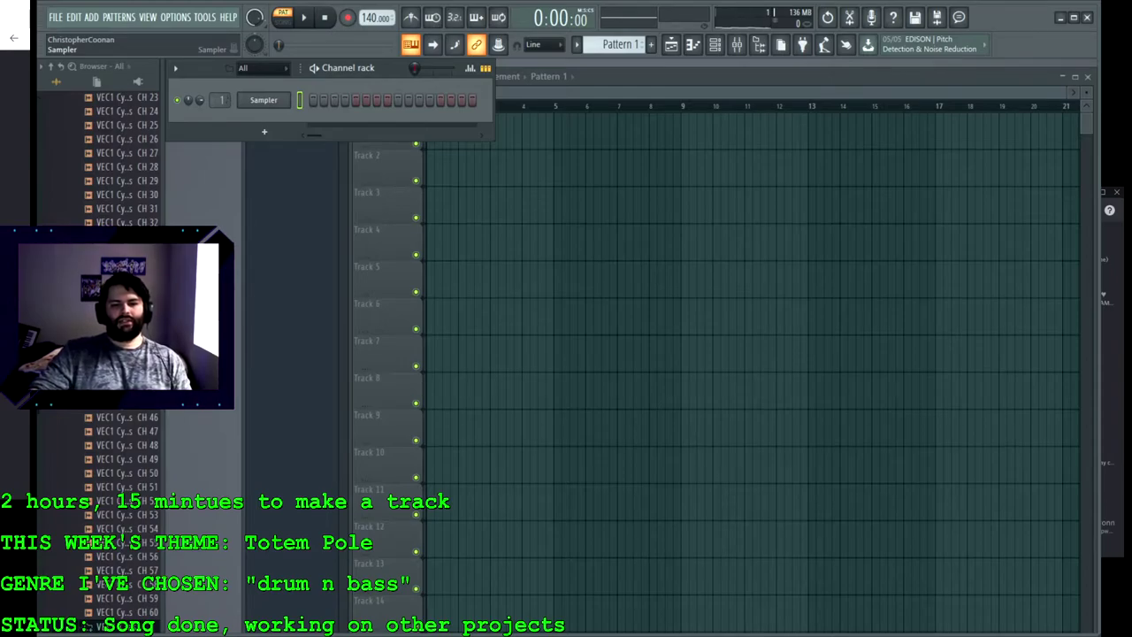
click(425, 336)
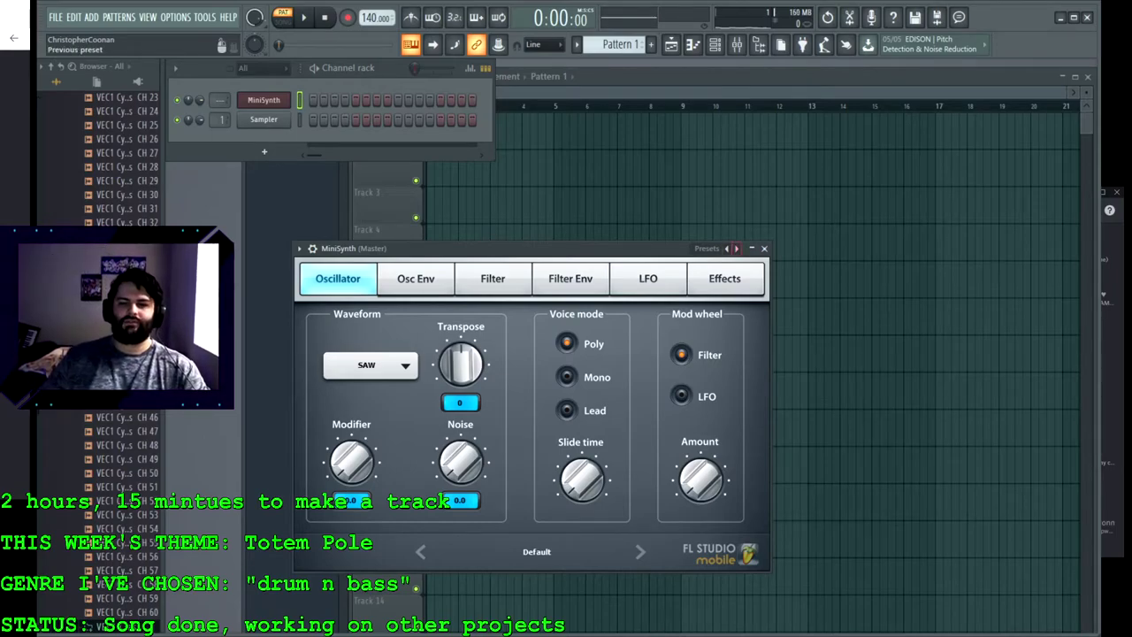
Step: Cycle MiniSynth's sounds to a mono DEAF SAW with transpose 9 and audition it by playing melodies across the octaves
click(735, 249)
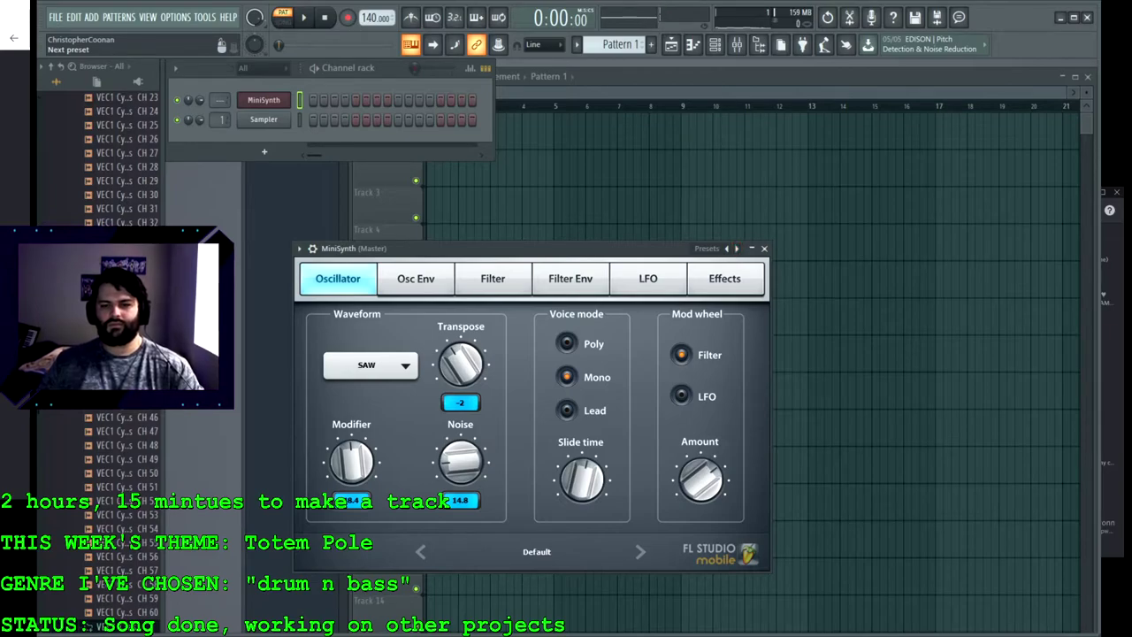
click(736, 248)
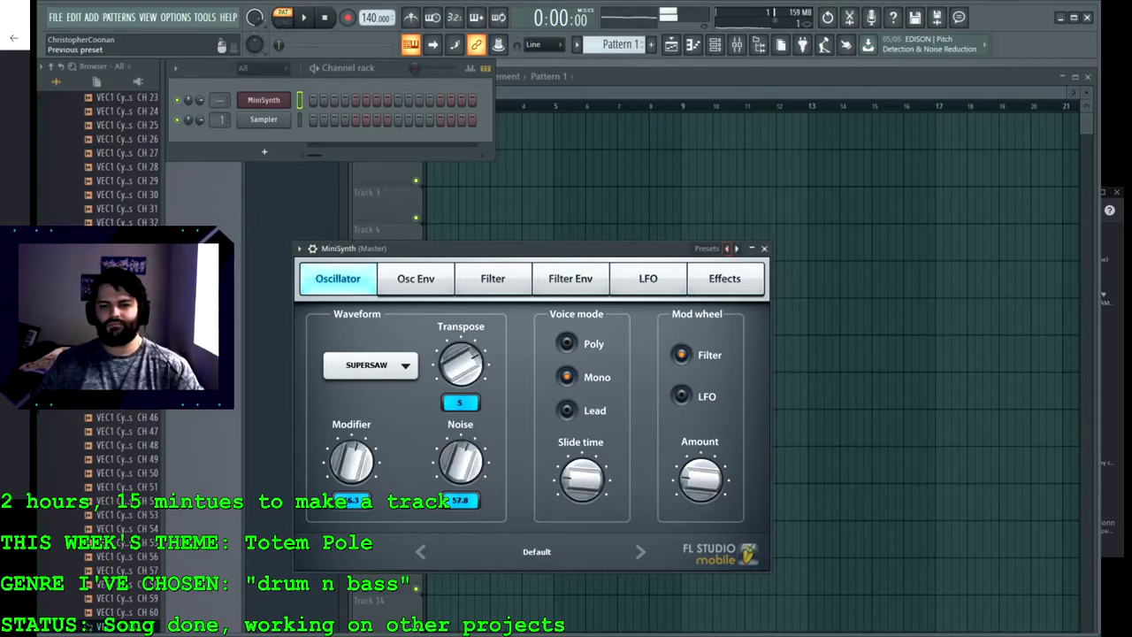
key(q)
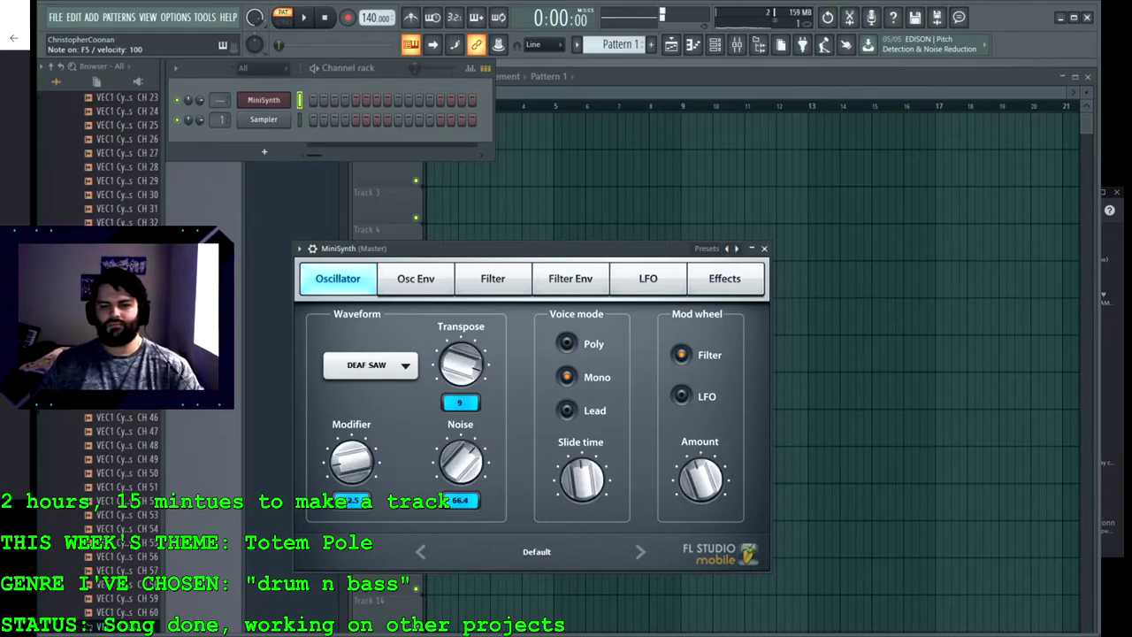
key(q)
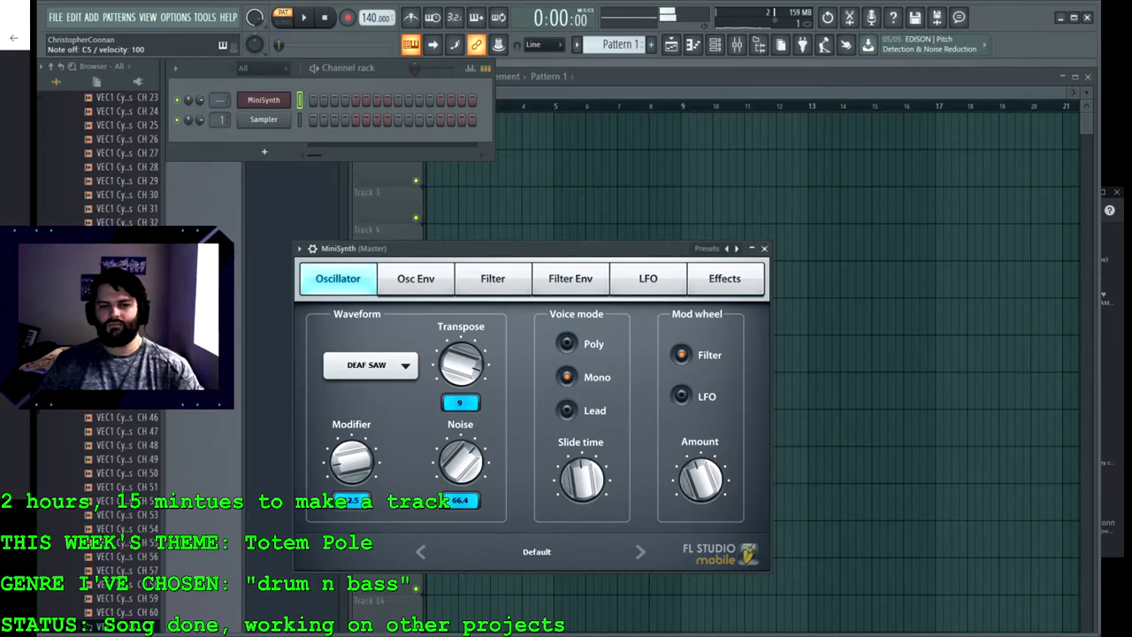
key(r)
key(q)
key(r)
key(z)
key(n)
key(n)
key(z)
key(z)
key(z)
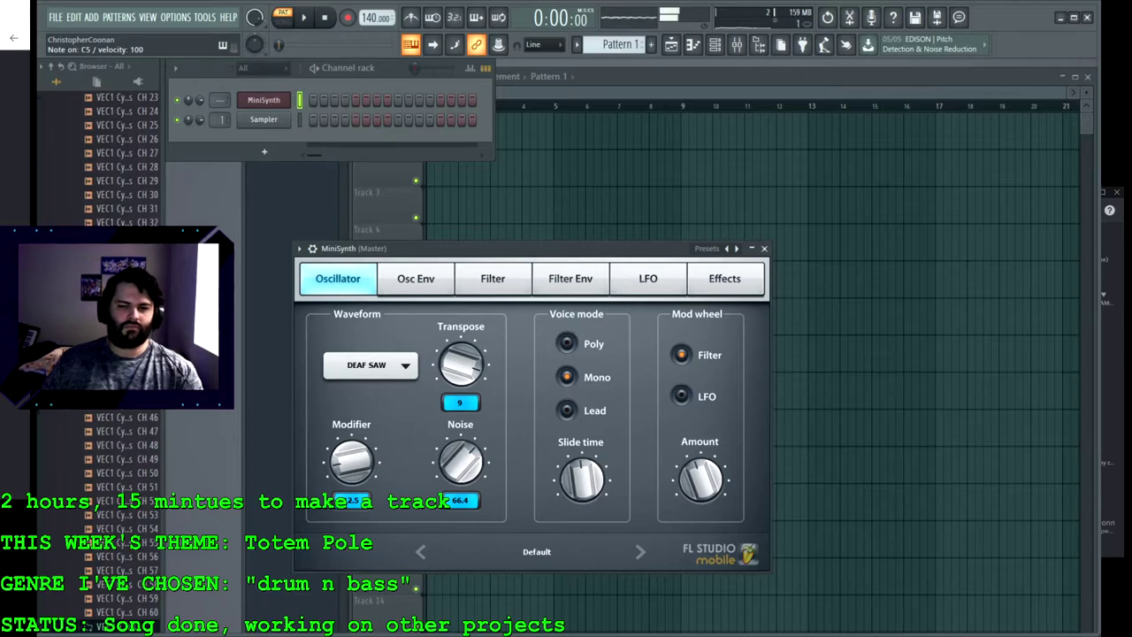
key(w)
key(w)
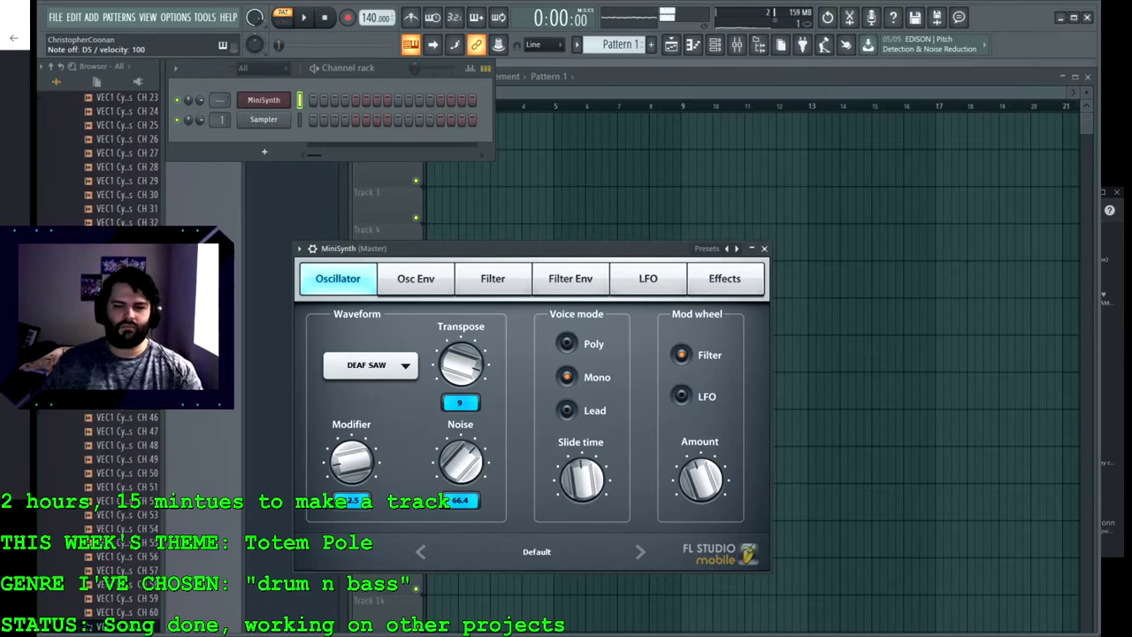
key(i)
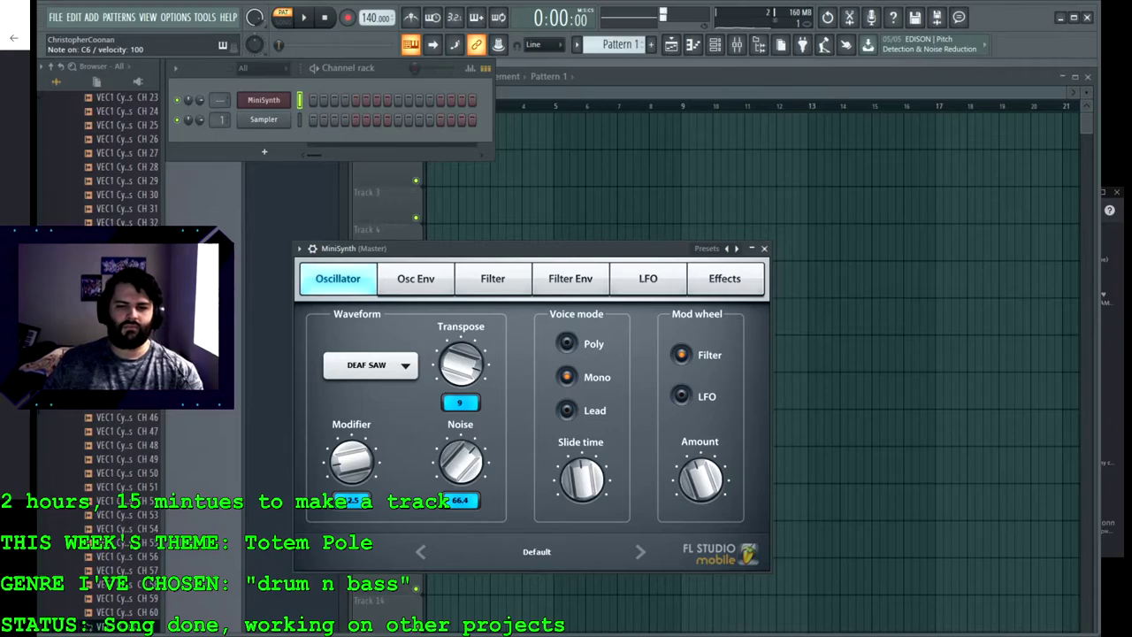
key(q)
key(q)
key(q)
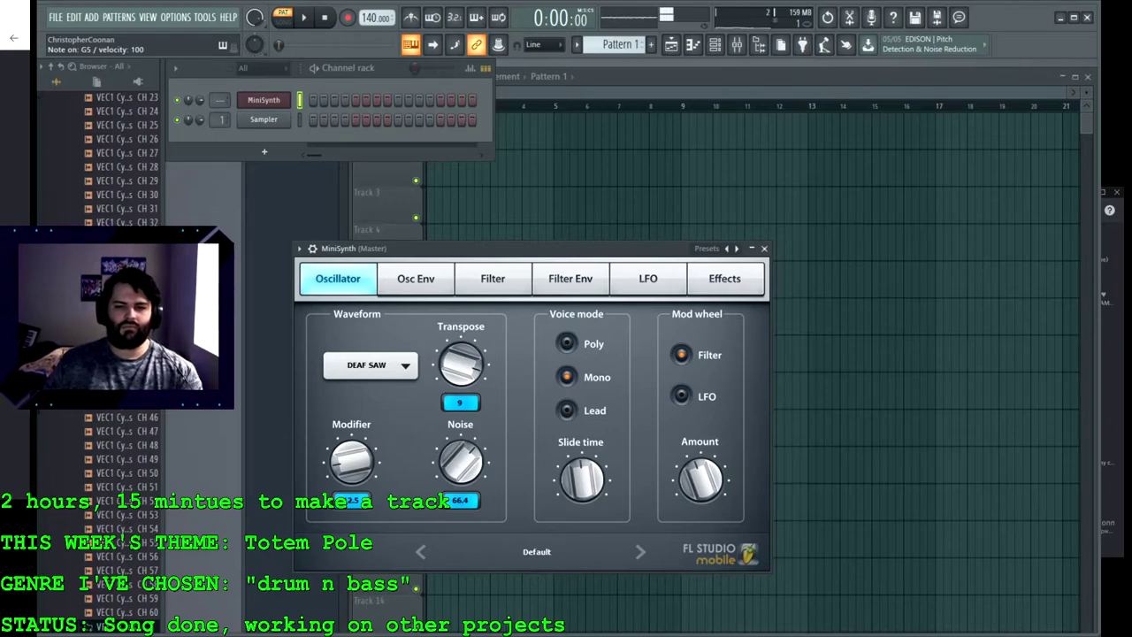
key(c)
key(c)
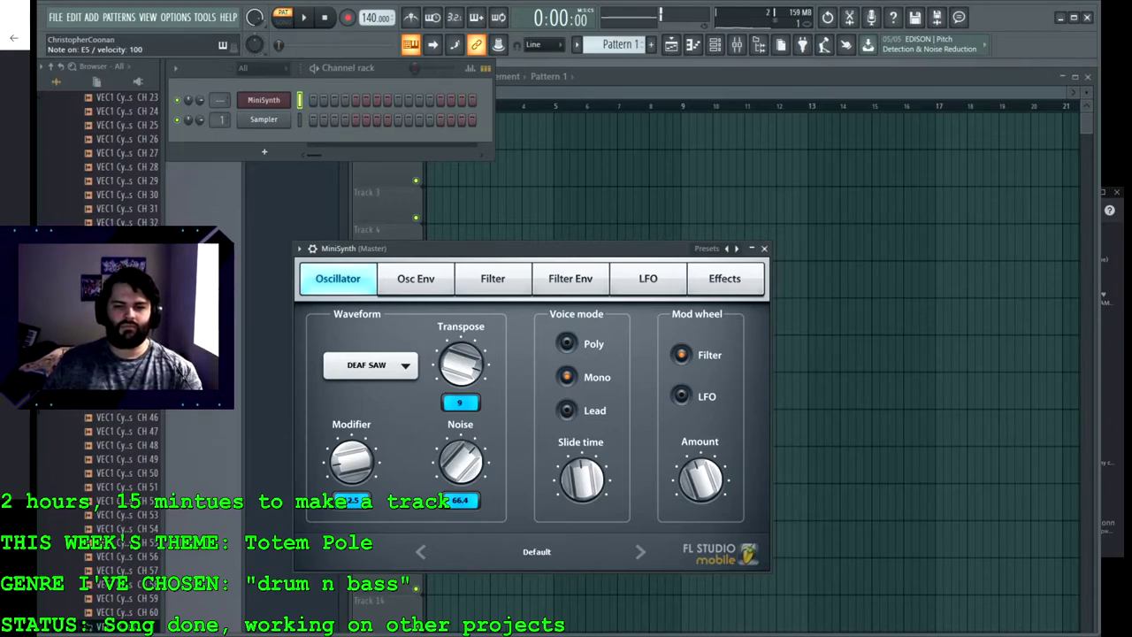
key(x)
key(x)
key(x)
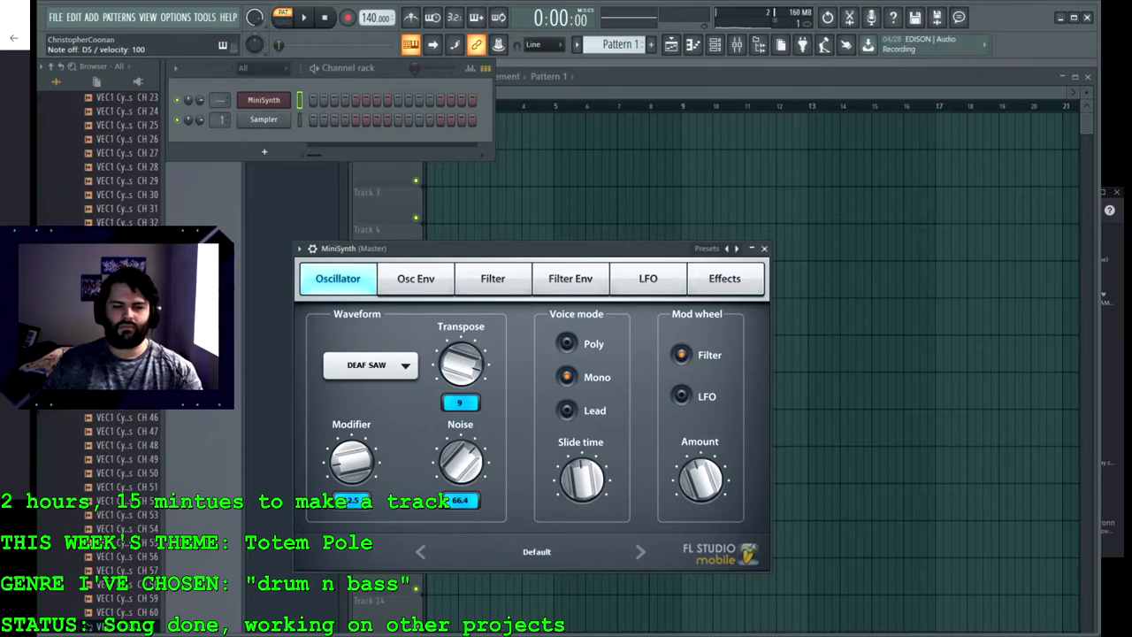
key(x)
key(z)
key(z)
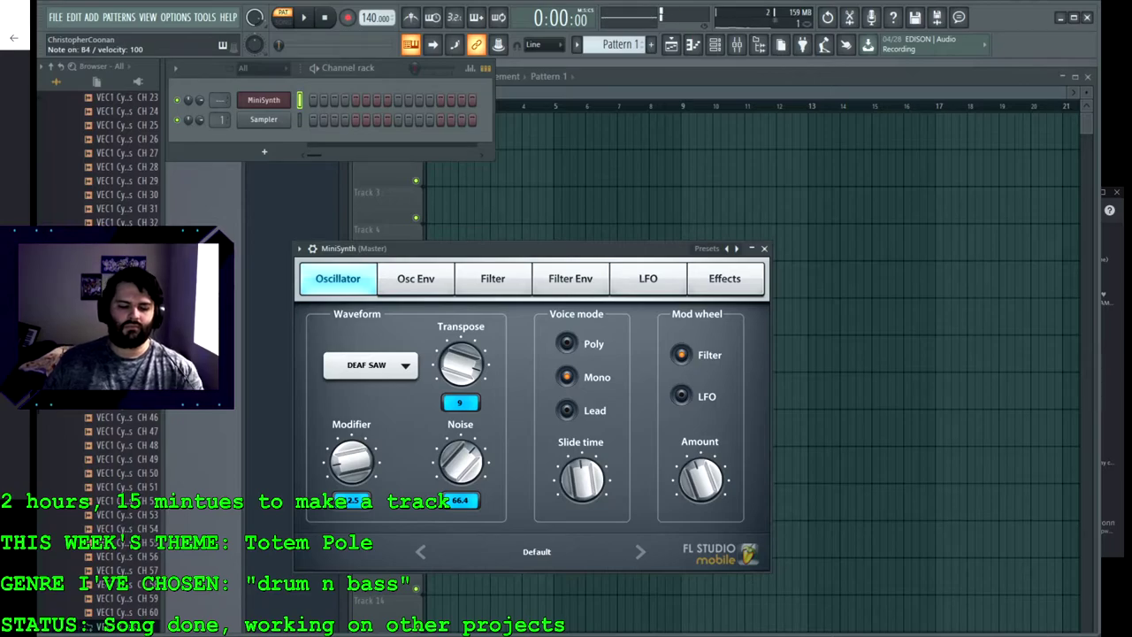
key(n)
key(x)
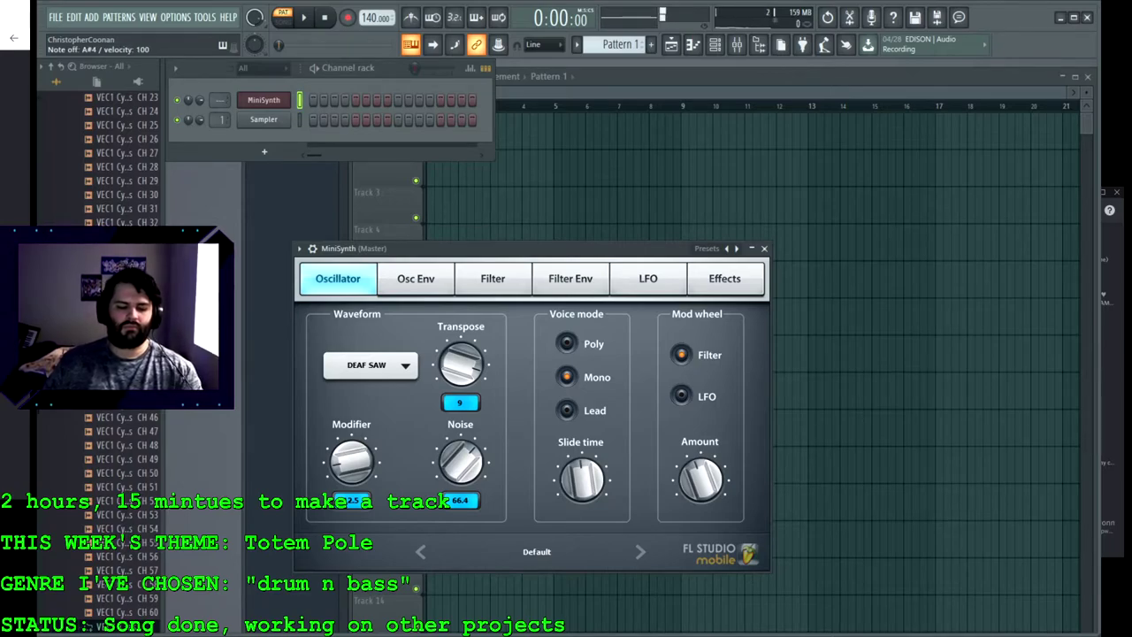
key(v)
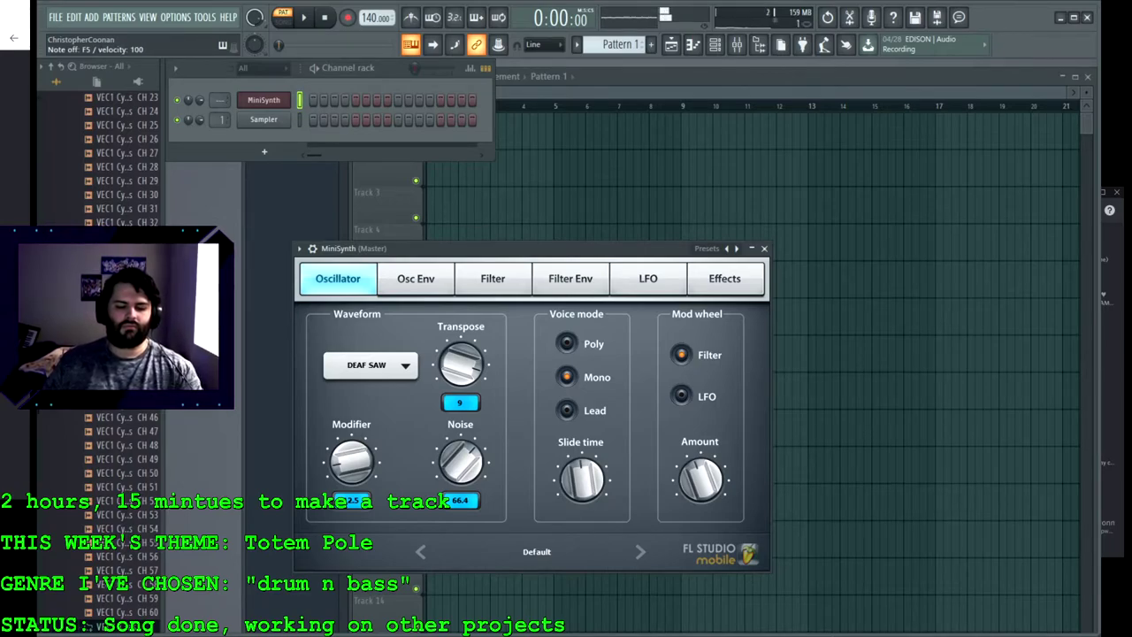
key(q)
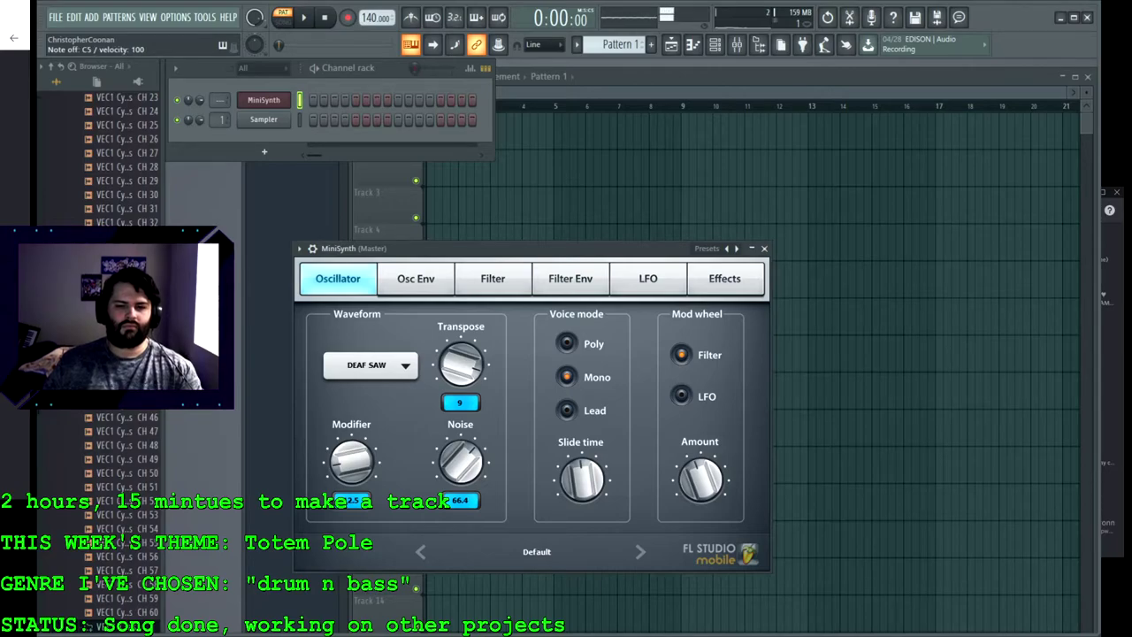
key(z)
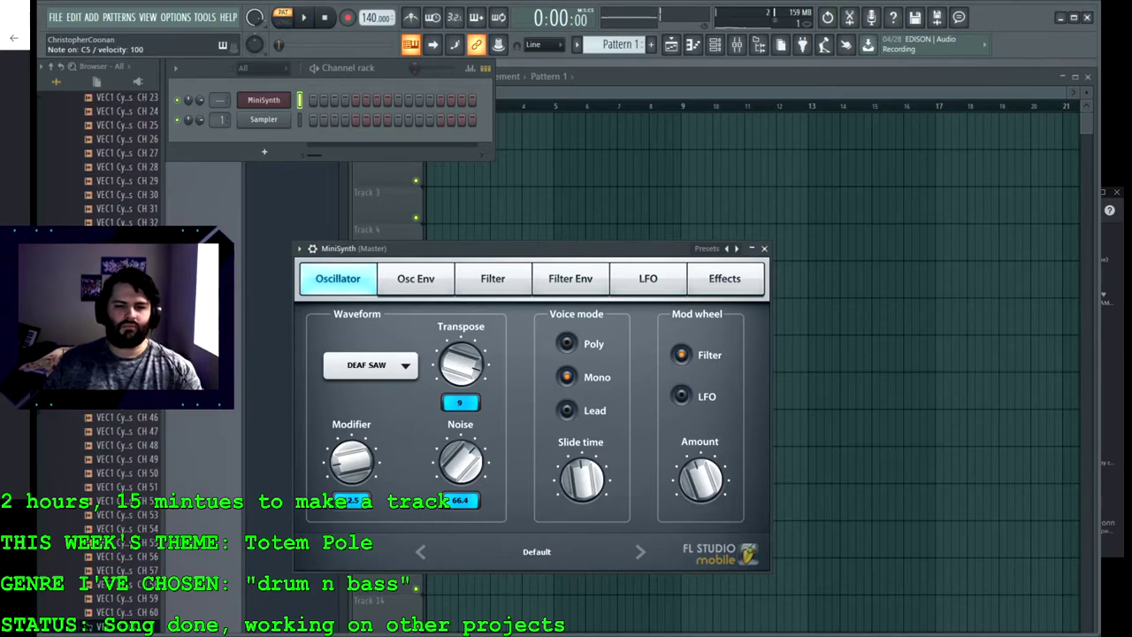
key(x)
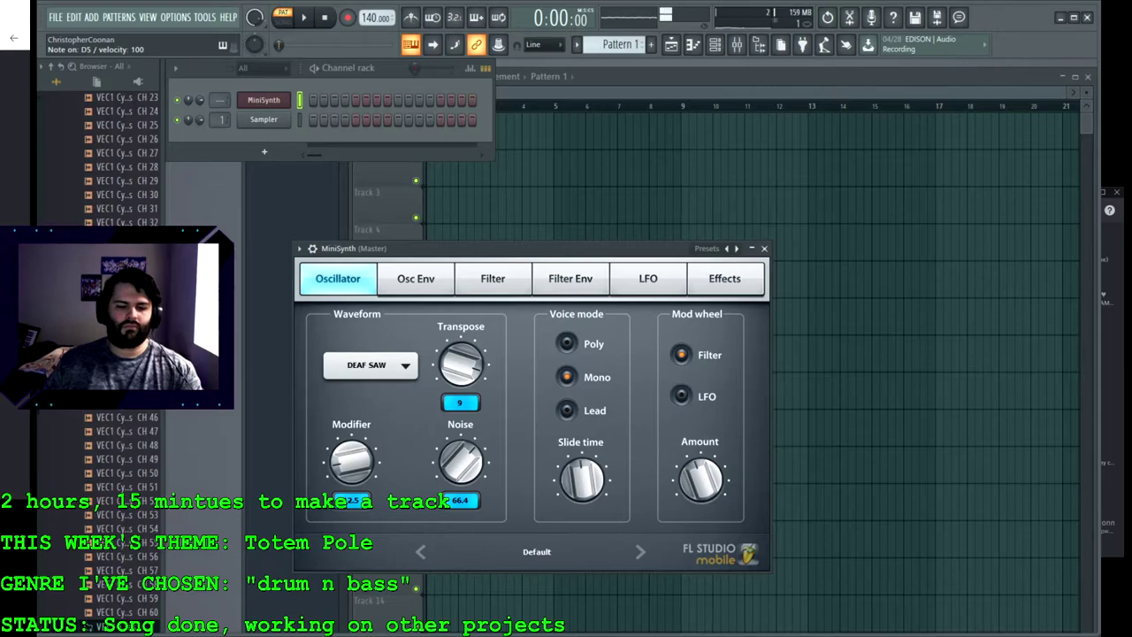
key(v)
key(m)
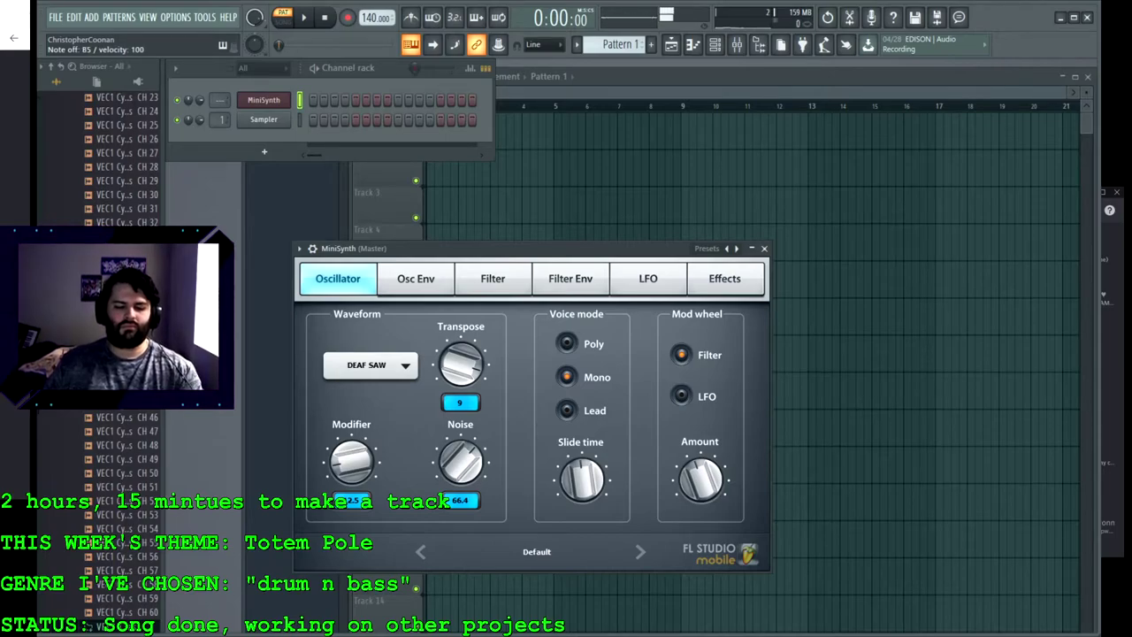
key(v)
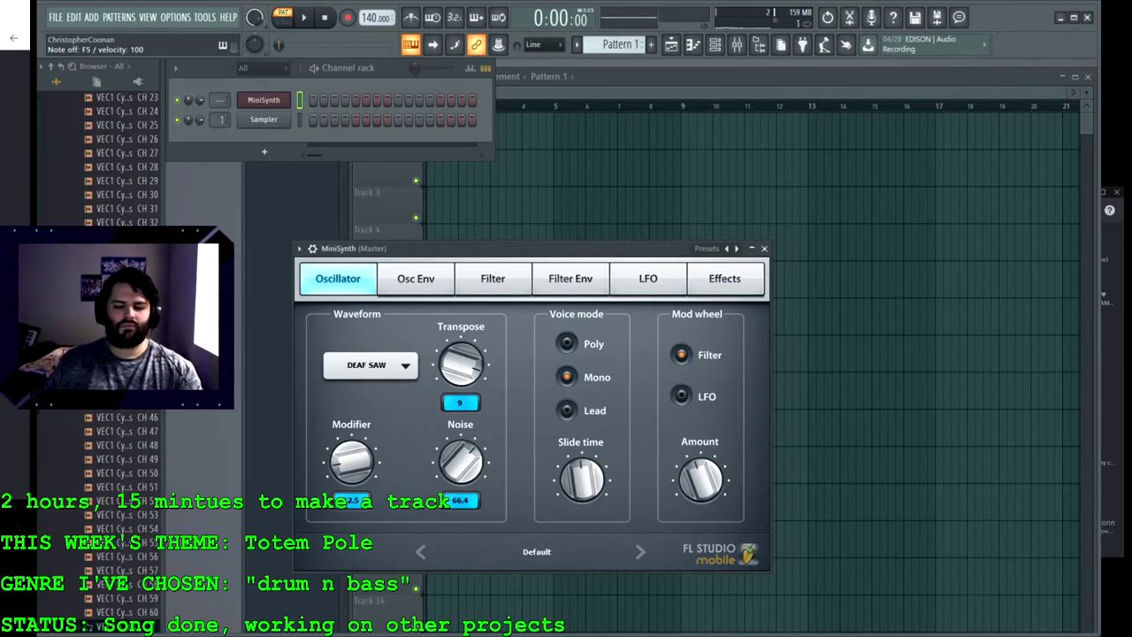
key(j)
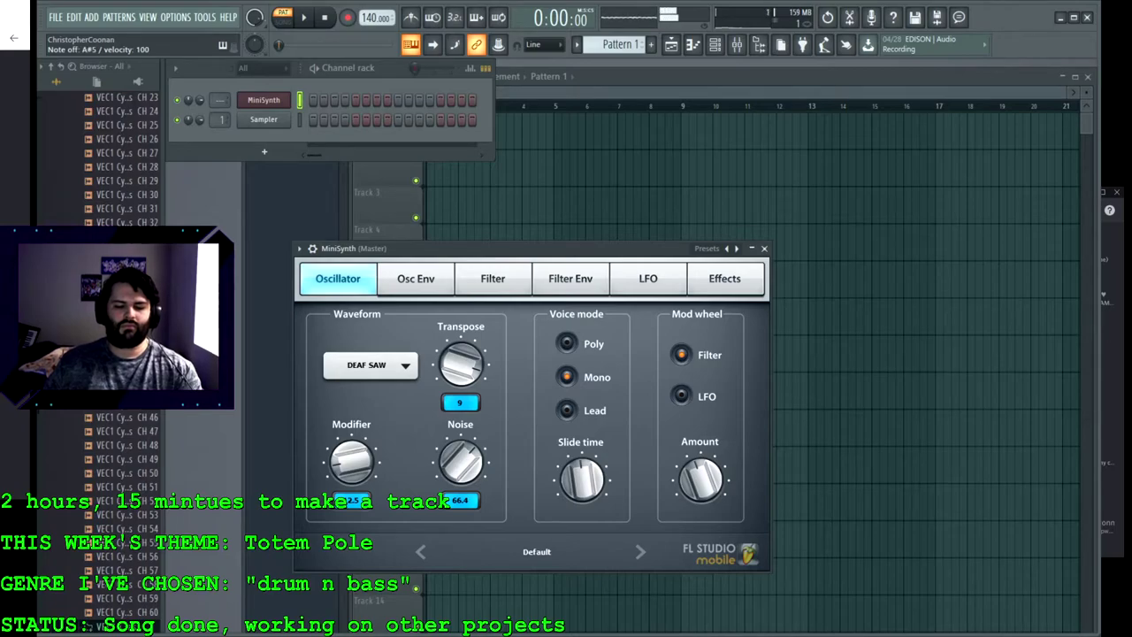
key(v)
key(v)
key(d)
key(z)
key(d)
key(z)
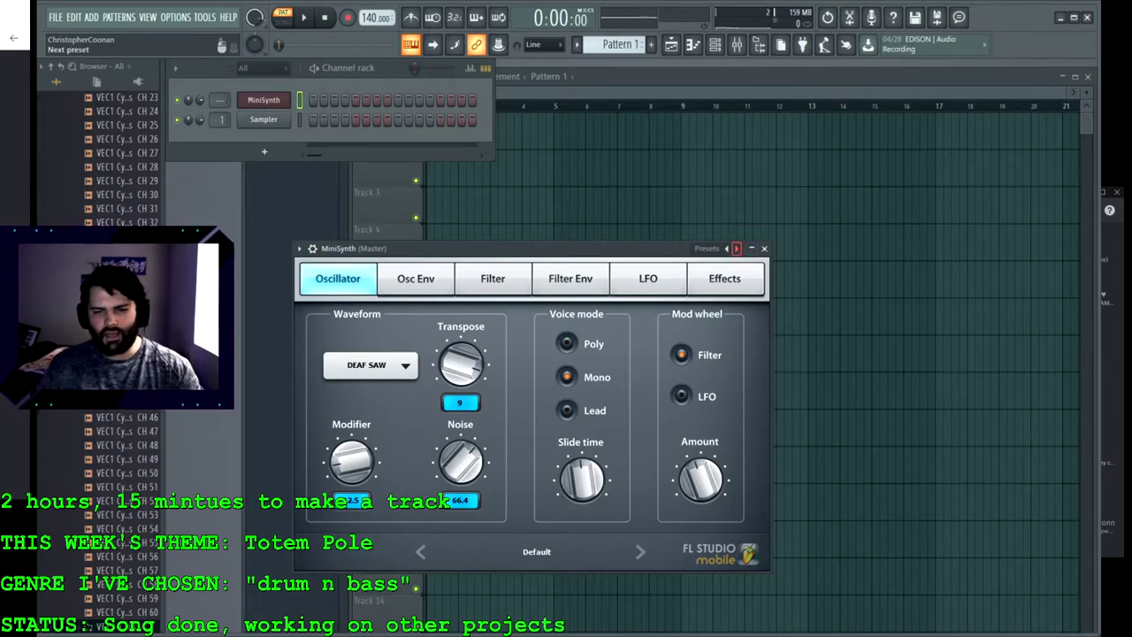
Step: Cycle MiniSynth from the Default preset to a poly SAW + SQUARE sound with transpose 8, testing notes between changes
click(736, 249)
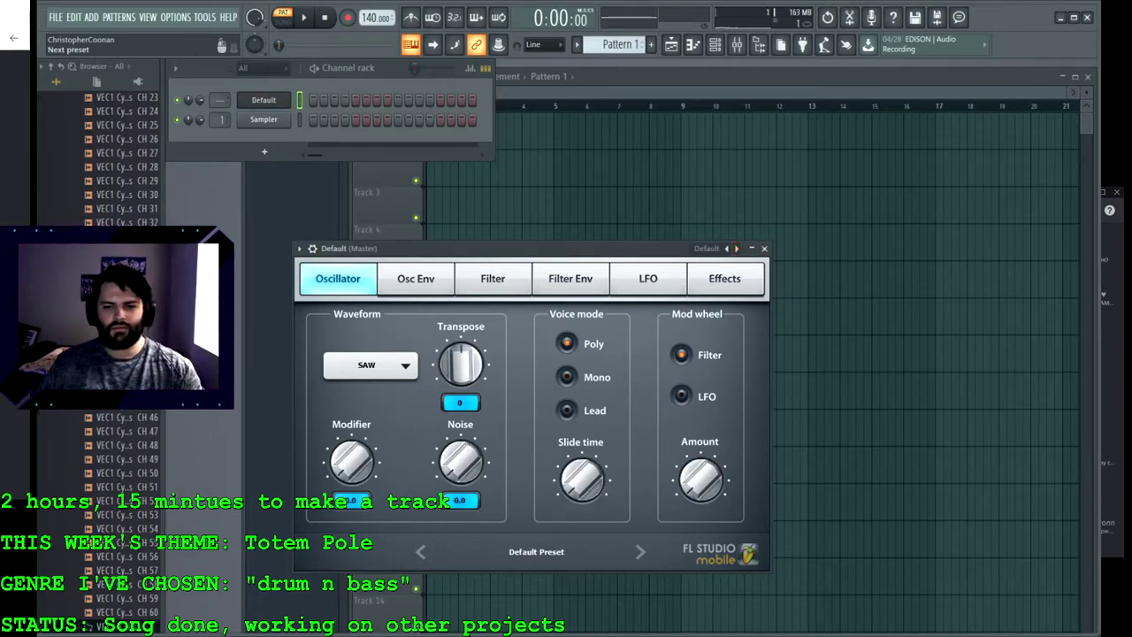
click(735, 249)
key(x)
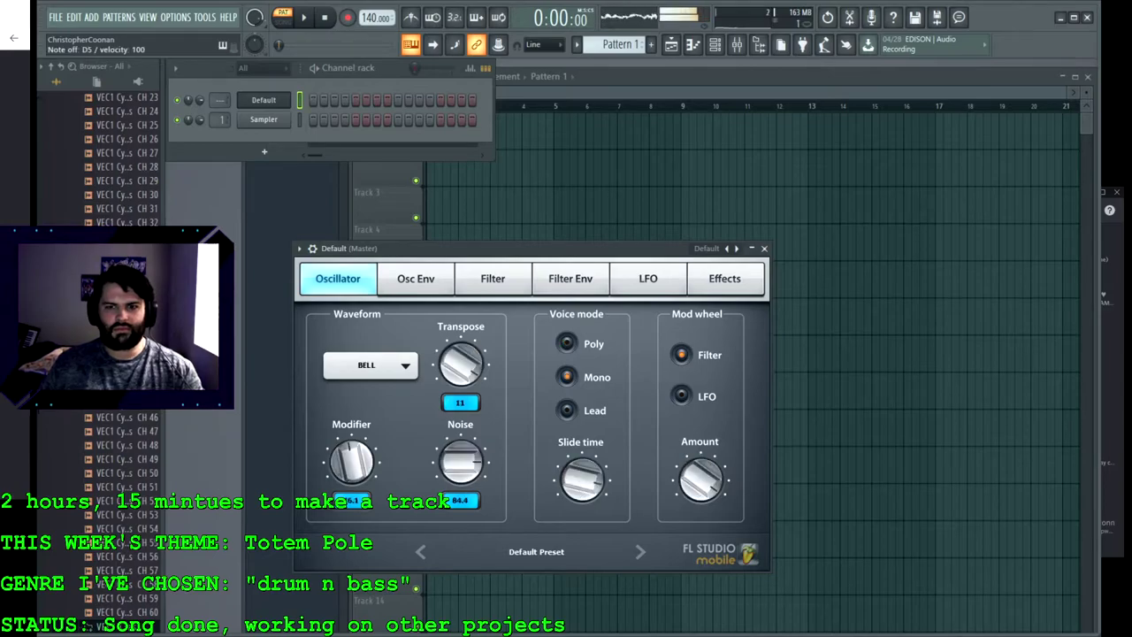
click(736, 249)
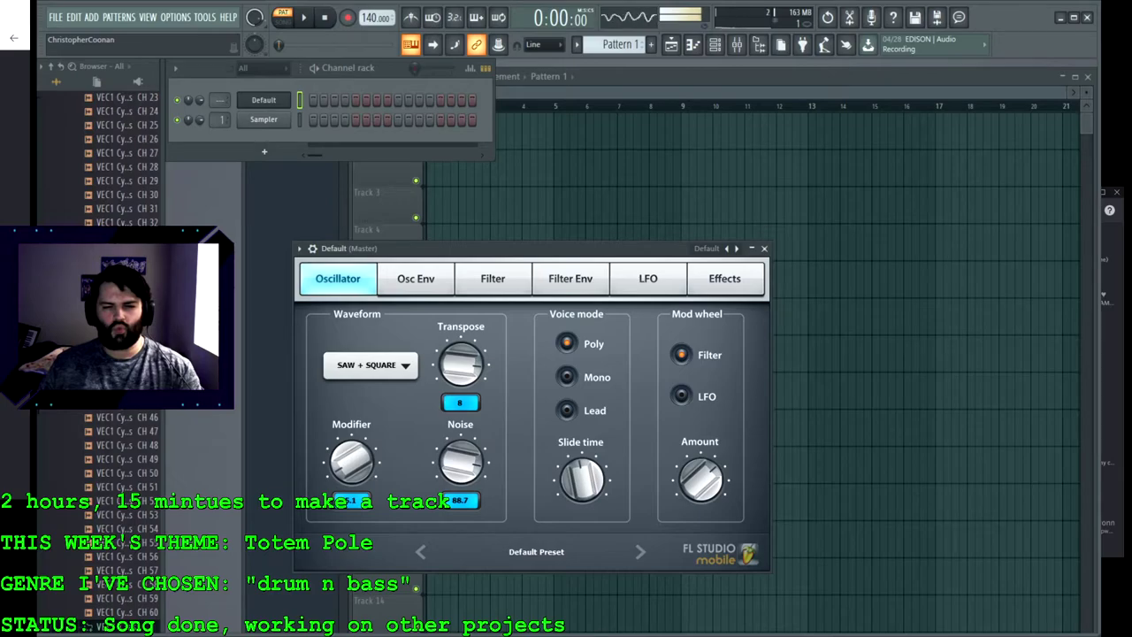
Step: Review MiniSynth's delay, chorus and phaser effects and turn distortion off
click(724, 278)
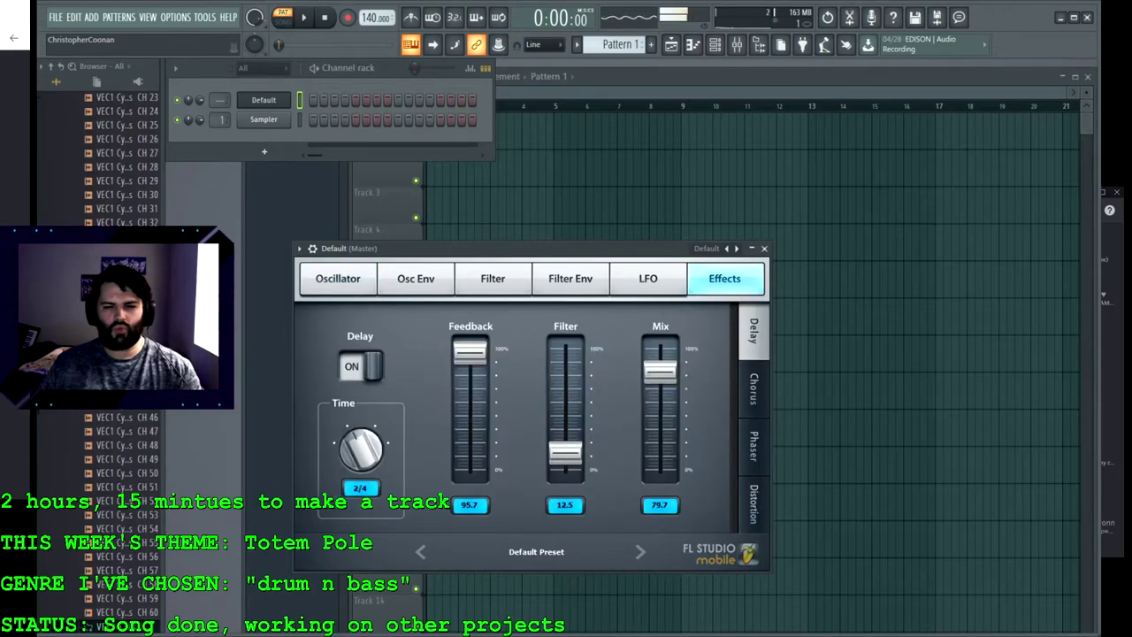
click(754, 504)
click(753, 332)
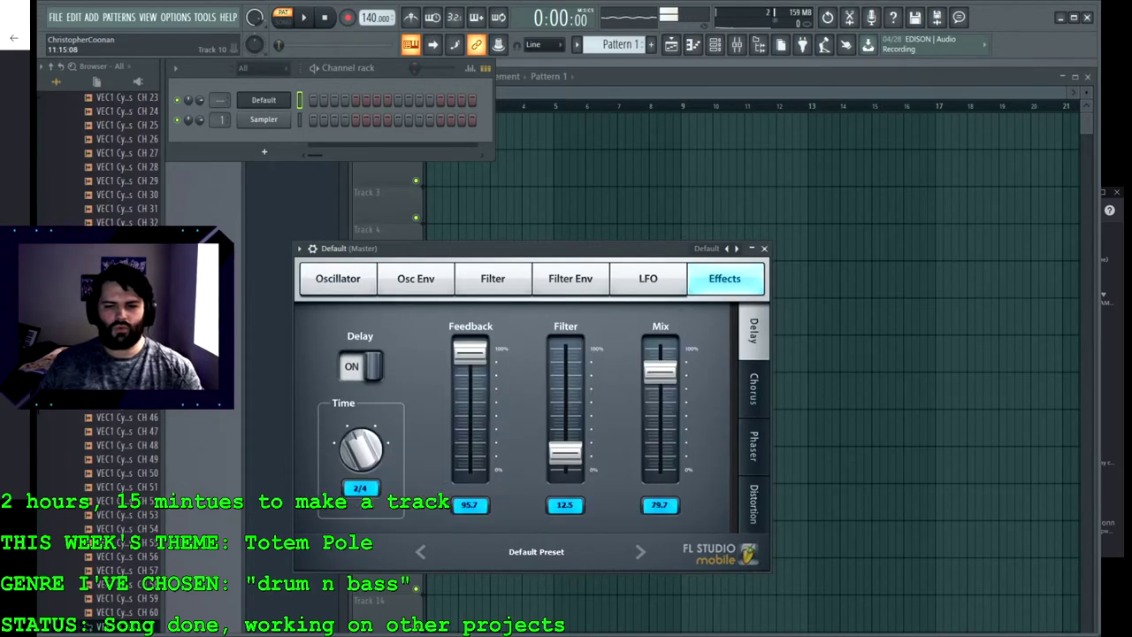
click(753, 389)
click(753, 446)
click(753, 504)
click(361, 375)
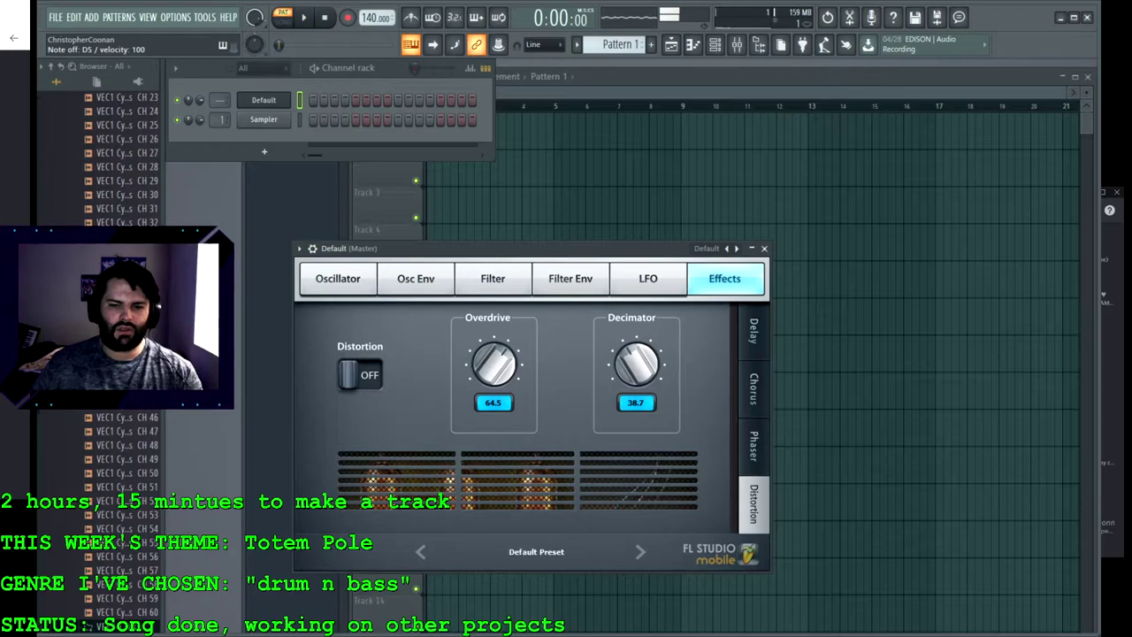
Step: Lower MiniSynth's oscillator noise to 26.7
click(338, 279)
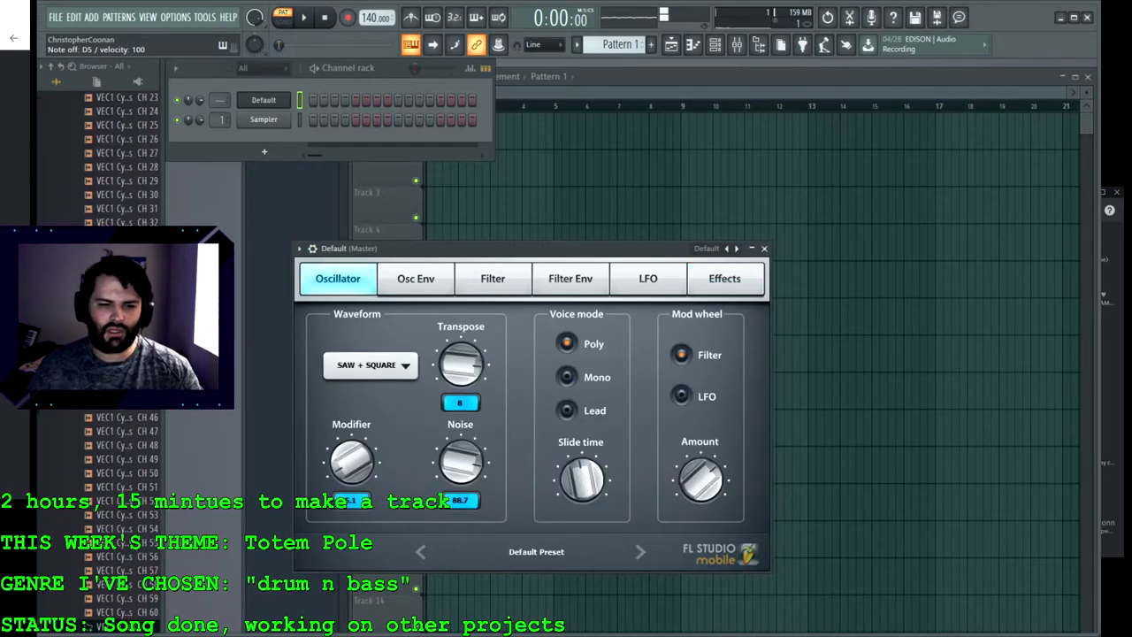
drag(460, 461, 461, 515)
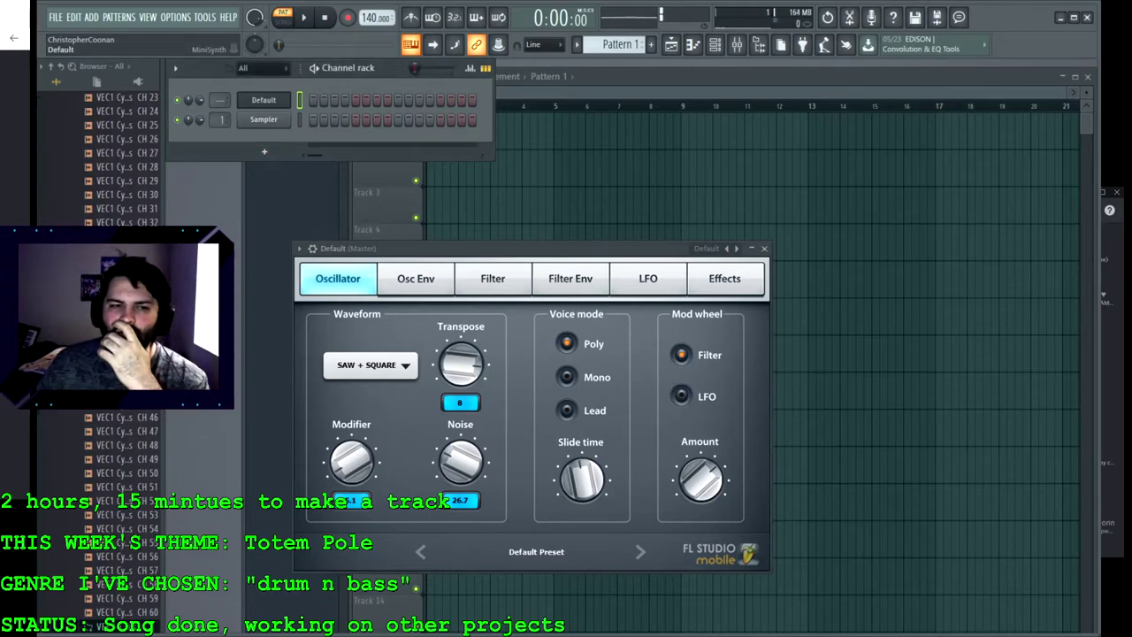
key(F7)
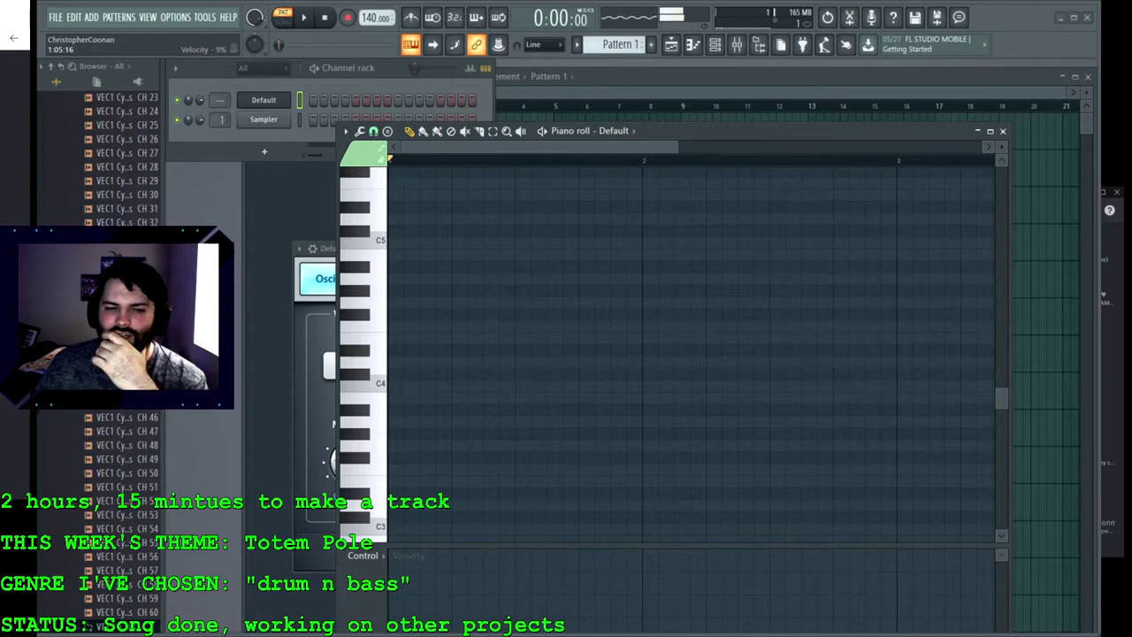
key(F5)
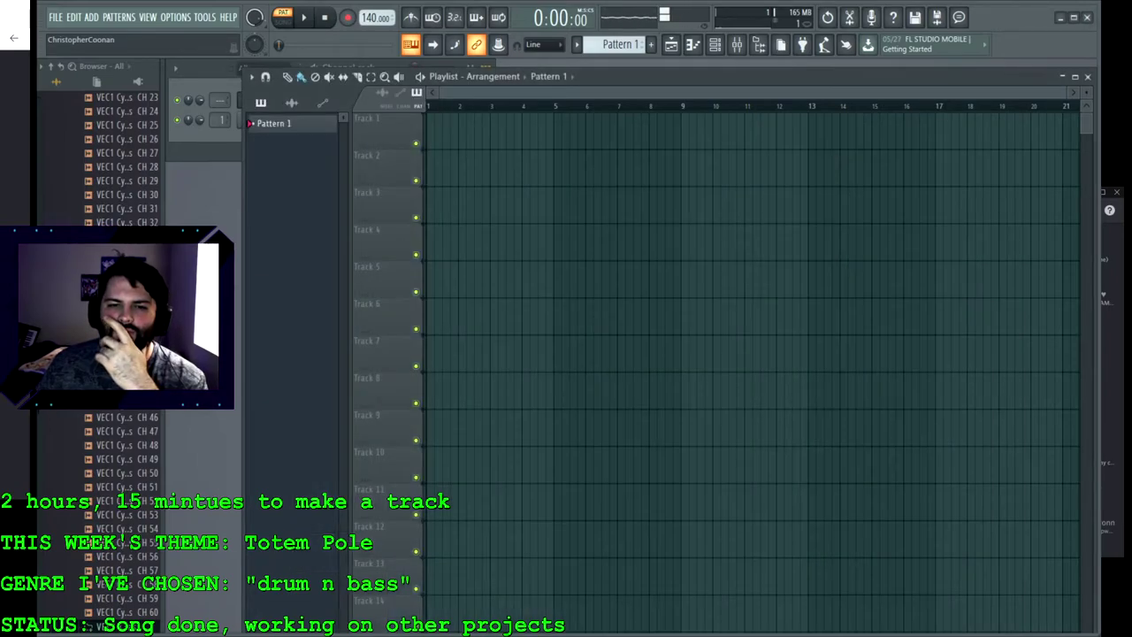
click(221, 101)
click(263, 100)
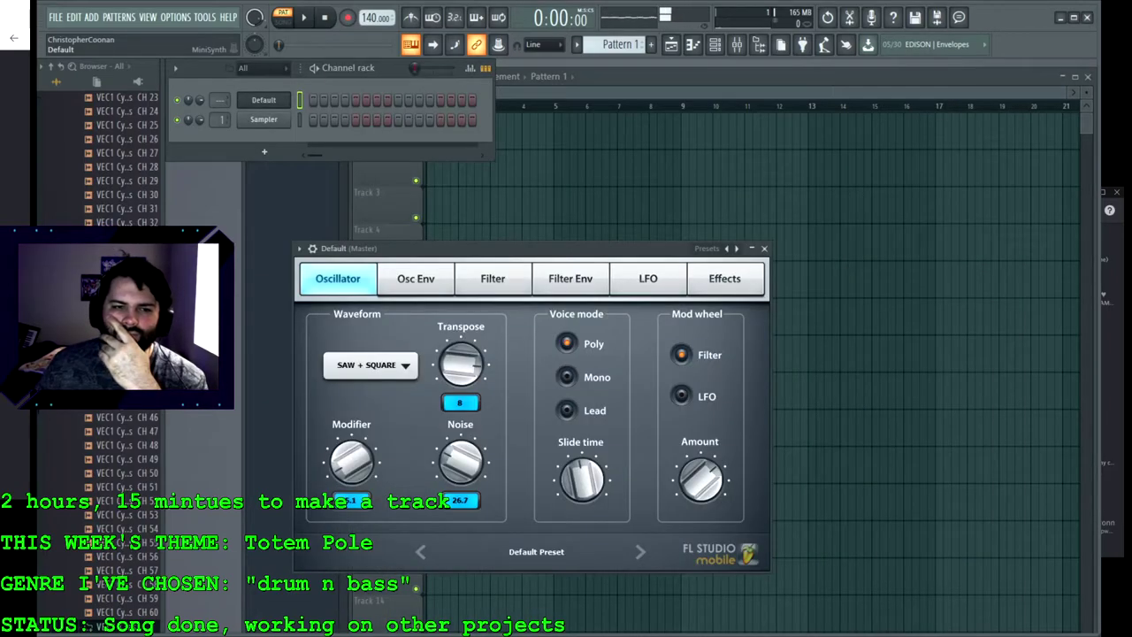
Step: Place short D4 and D5 notes at the start of bar 1 in Pattern 1 for the MiniSynth channel
key(F7)
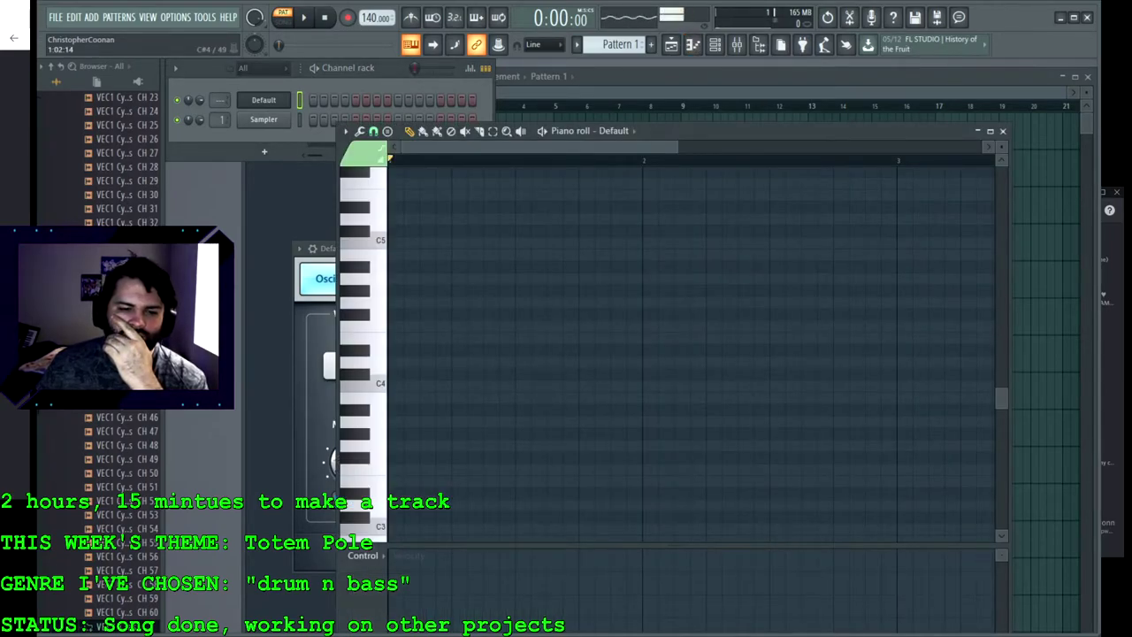
click(413, 362)
drag(415, 361, 400, 361)
scroll(424, 335, up, 2)
scroll(406, 336, up, 4)
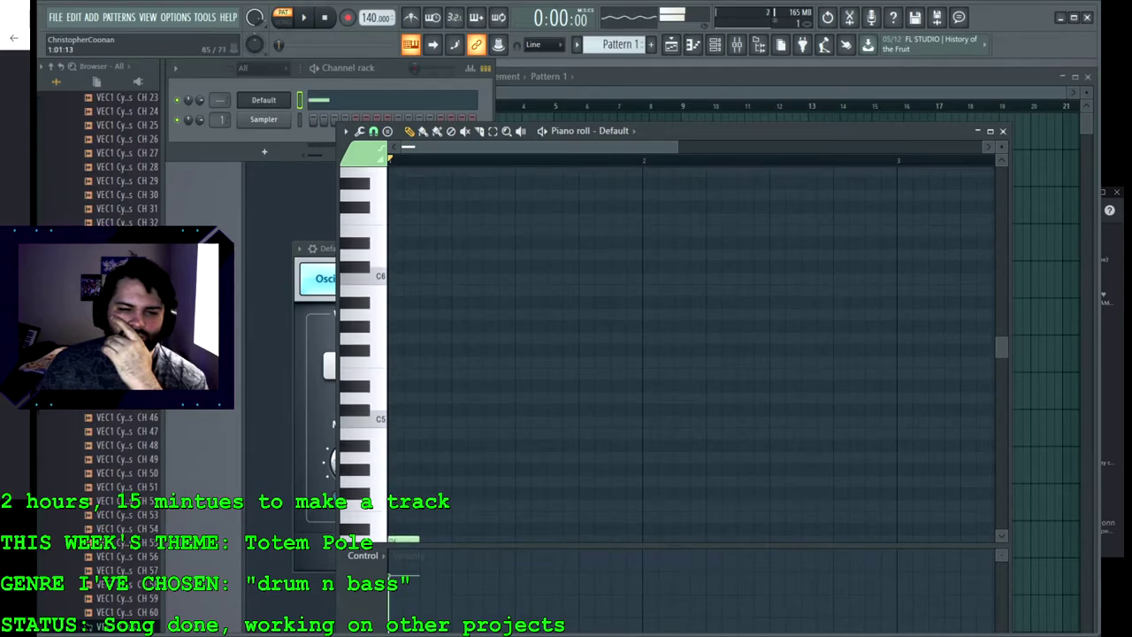
click(412, 279)
right_click(412, 279)
scroll(416, 345, down, 1)
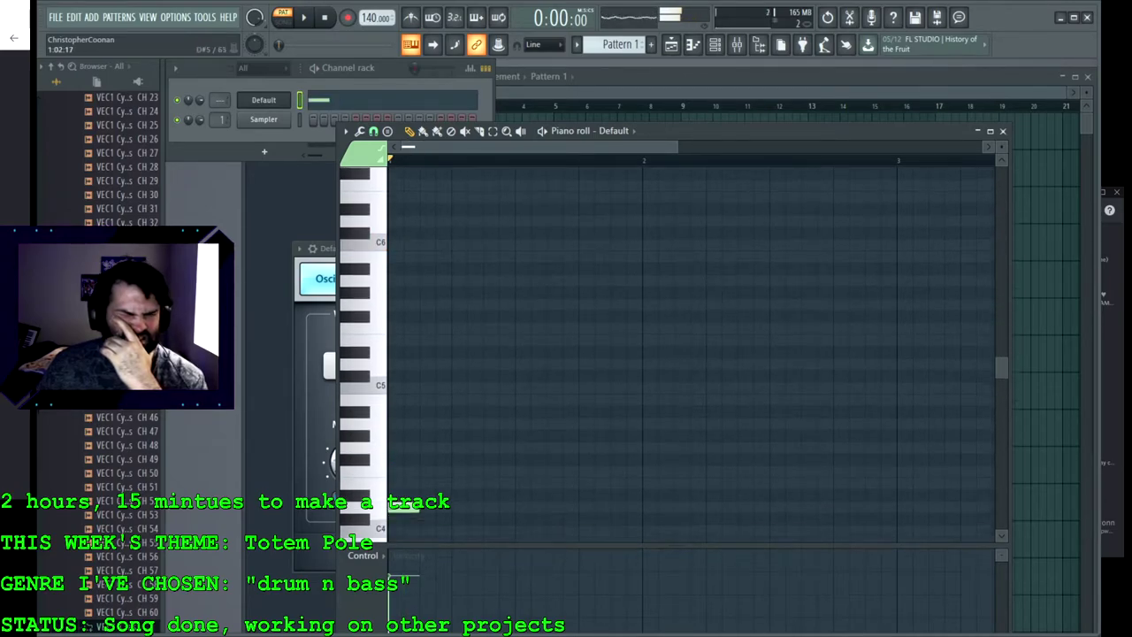
scroll(673, 354, down, 2)
click(394, 290)
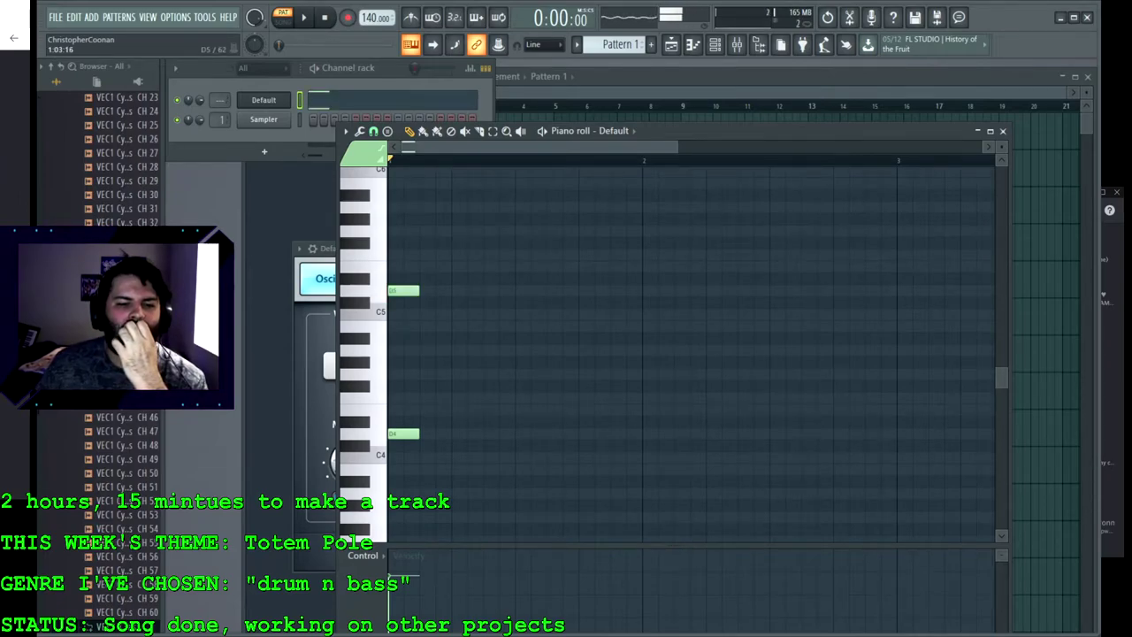
Step: Lower the project tempo to 115 BPM and play the pattern before and after the change
key(space)
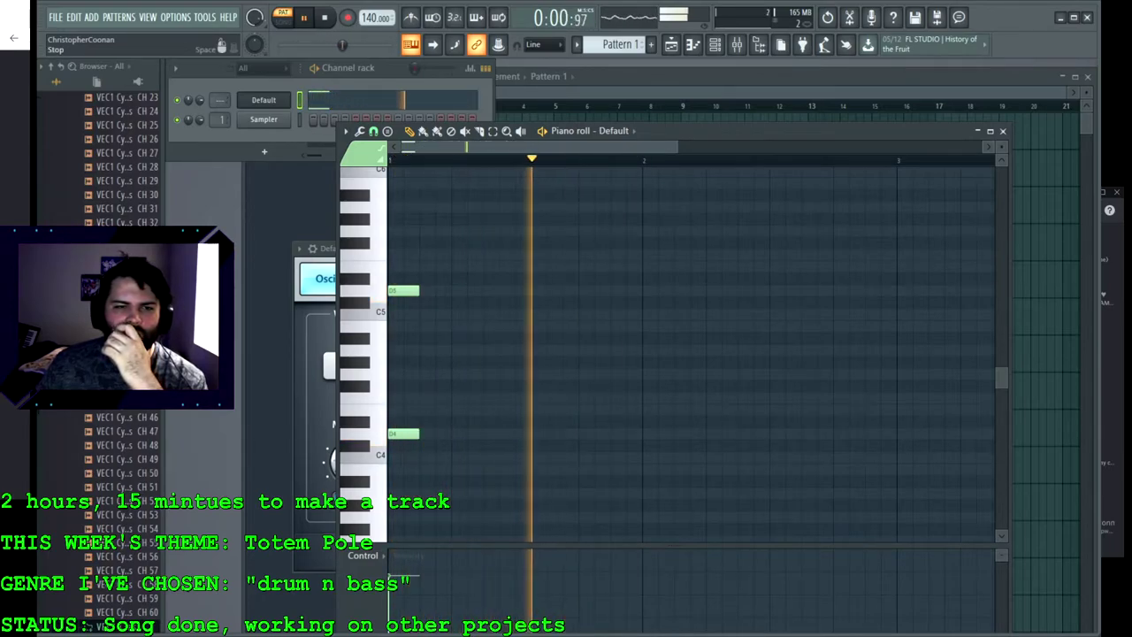
key(space)
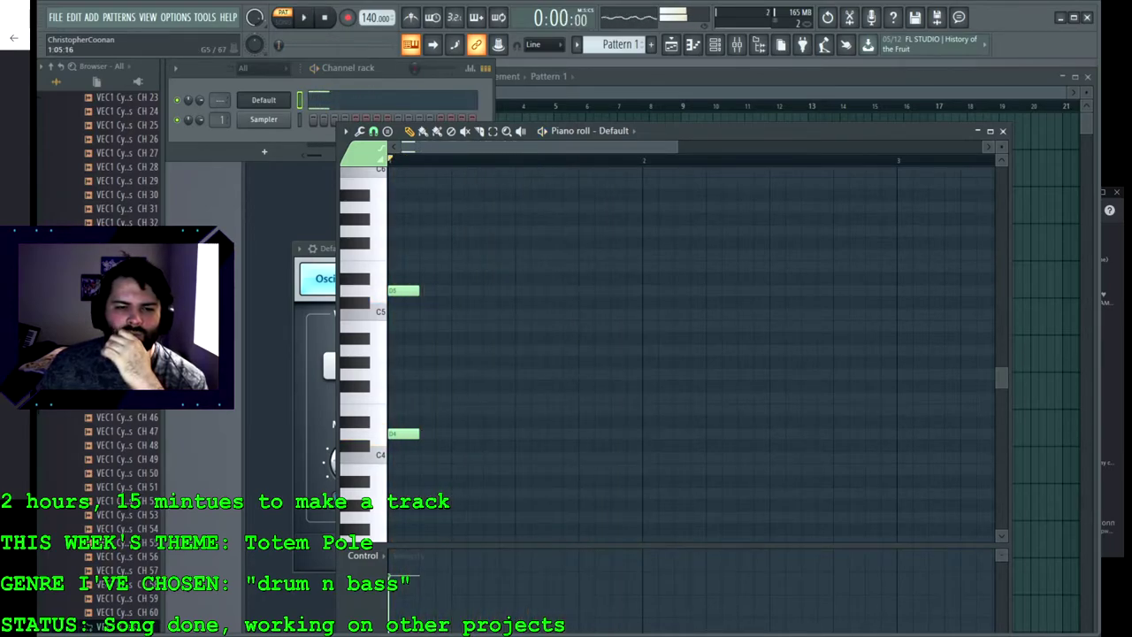
drag(372, 17, 372, 33)
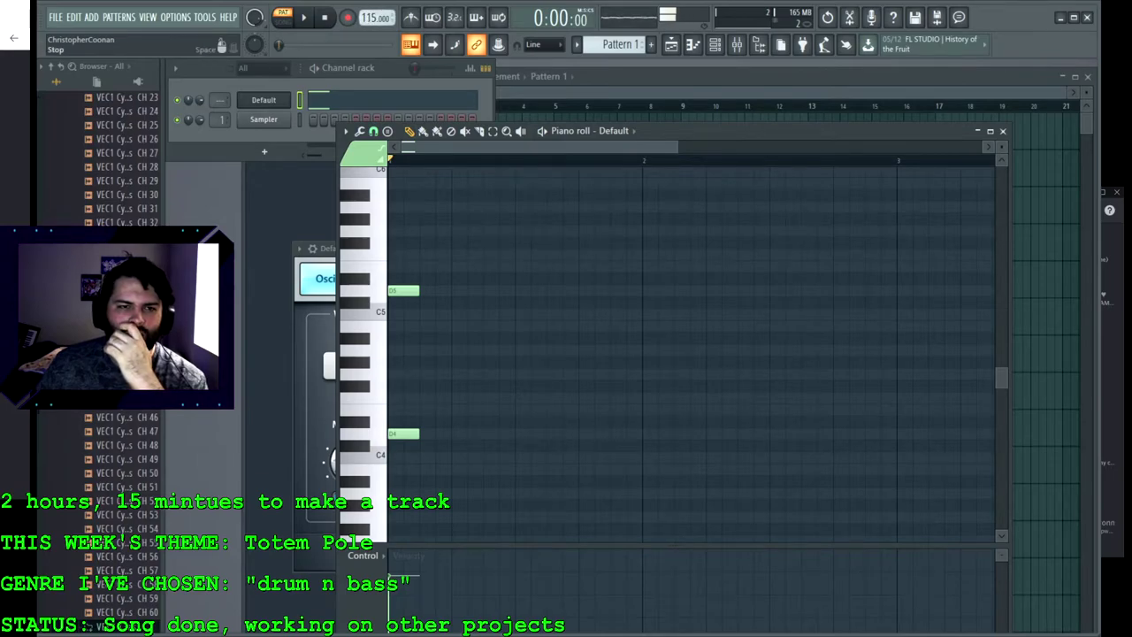
key(space)
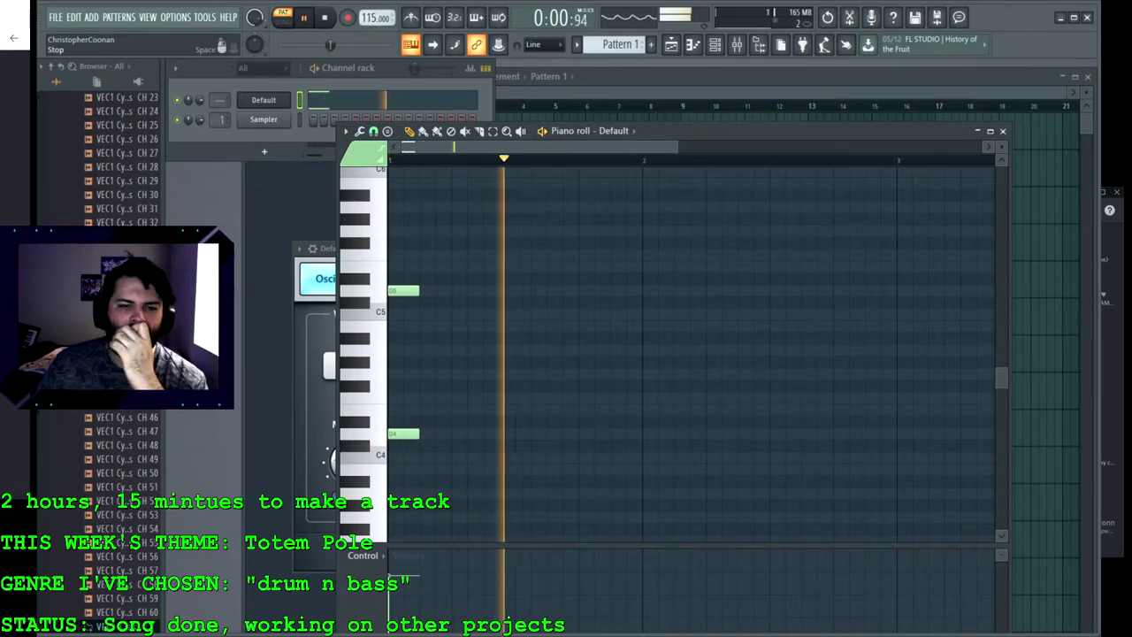
key(space)
Step: Select the D4 and D5 notes and paste a copy of them at the start of bar 5
key(F5)
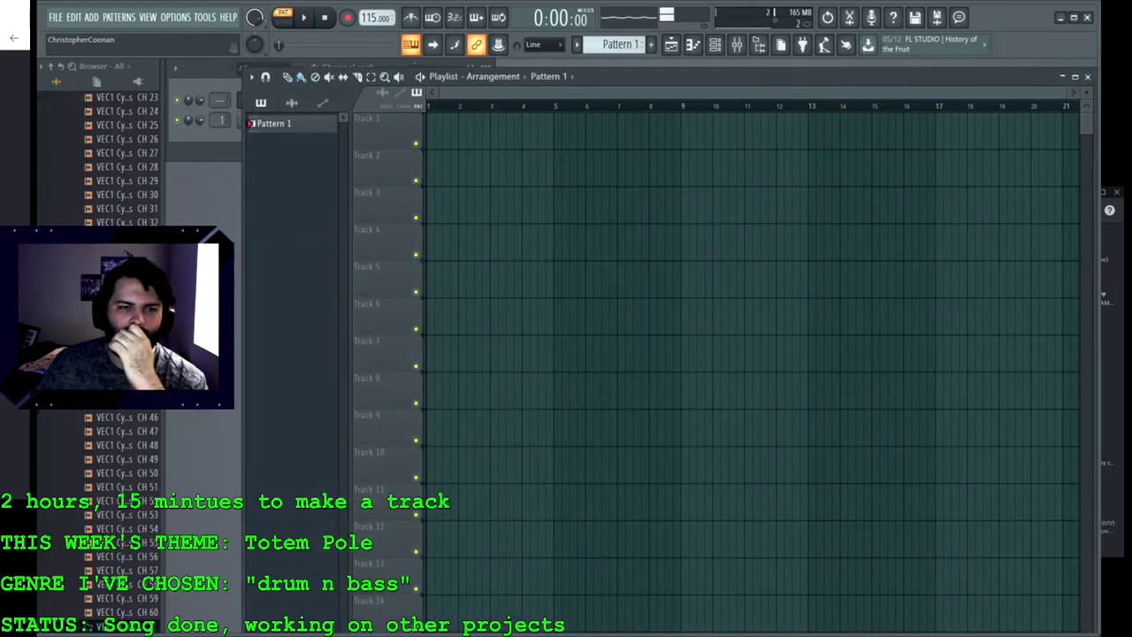
key(F6)
key(F7)
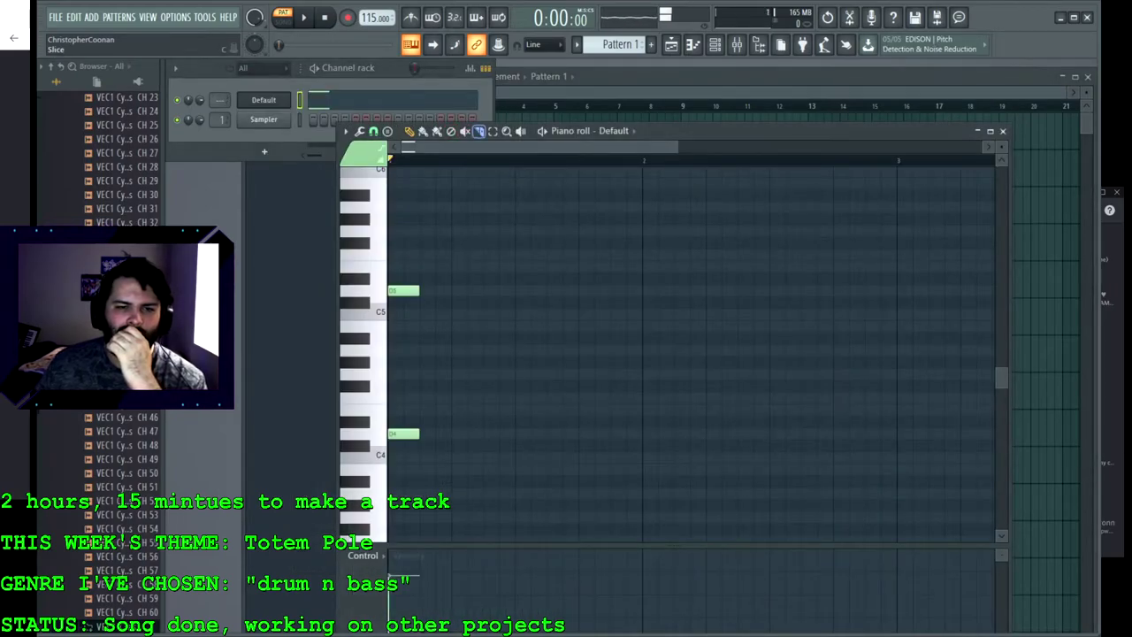
key(F6)
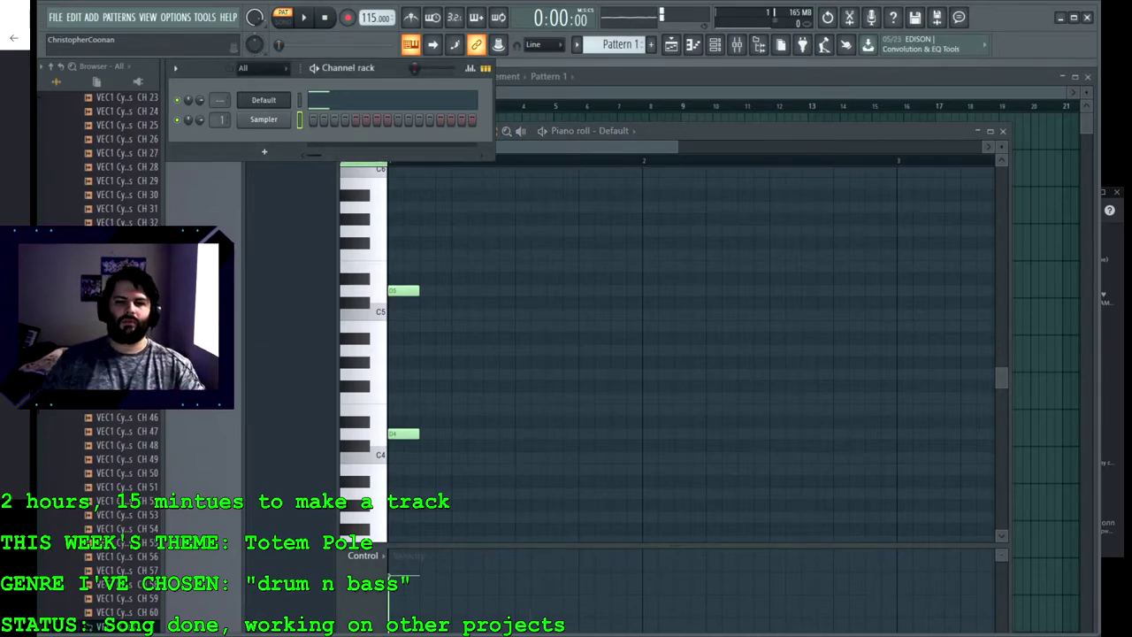
key(F7)
click(493, 130)
drag(413, 275, 434, 473)
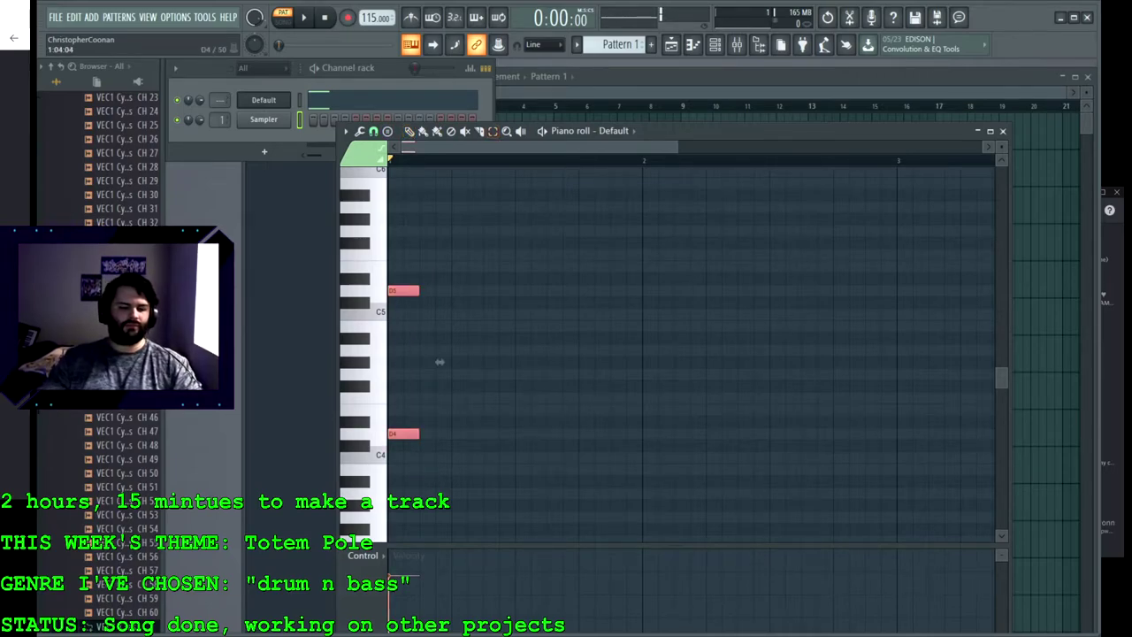
drag(482, 146, 935, 146)
key(ctrl+v)
key(p)
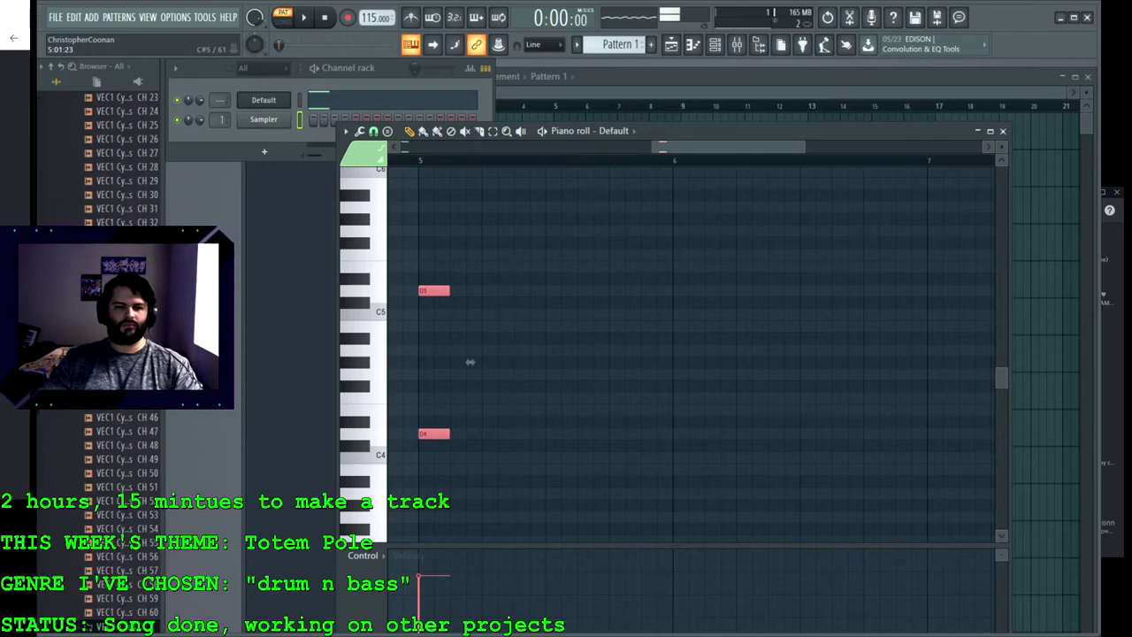
Step: Transpose the copied notes at bar 5 down three semitones and play the pattern
key(Down)
key(Down)
key(Down)
key(space)
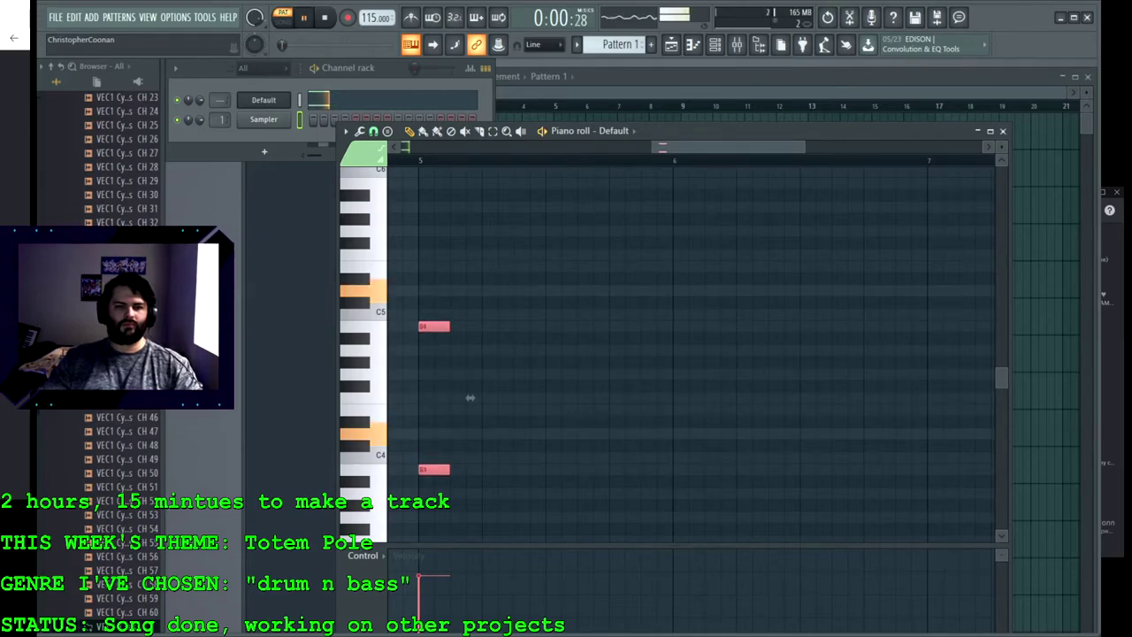
Step: Place two eight-bar Pattern 1 clips back to back on Track 1 from bars 1 and 9, and play them in song mode
key(F7)
drag(657, 133, 429, 133)
drag(586, 133, 681, 133)
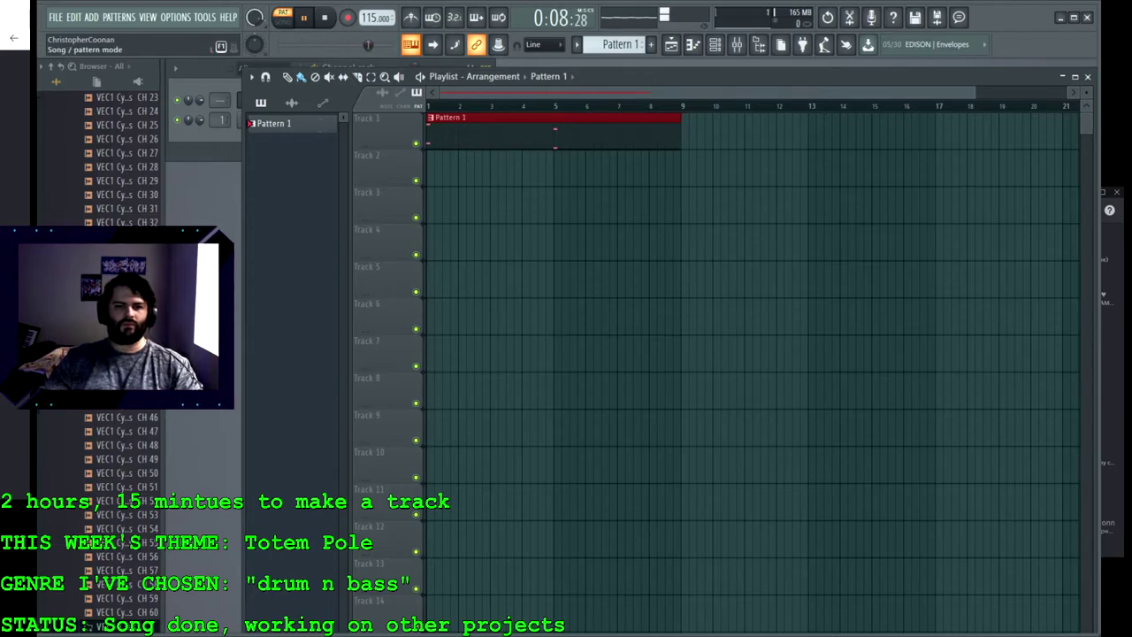
key(l)
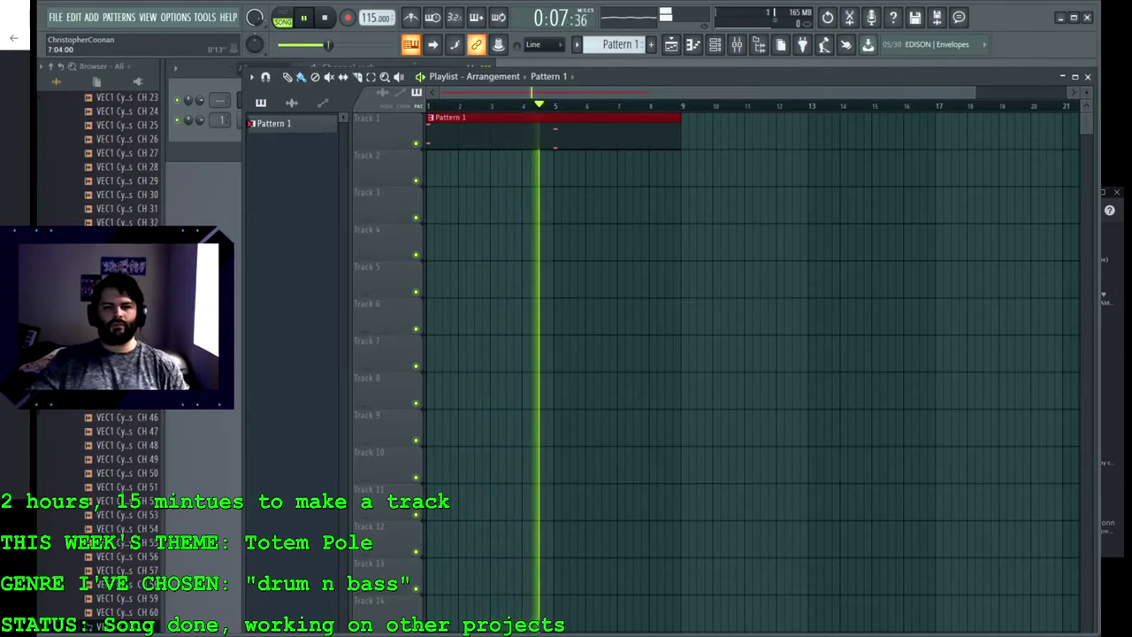
mouse_move(679, 133)
mouse_down()
mouse_move(943, 134)
mouse_move(681, 134)
mouse_up()
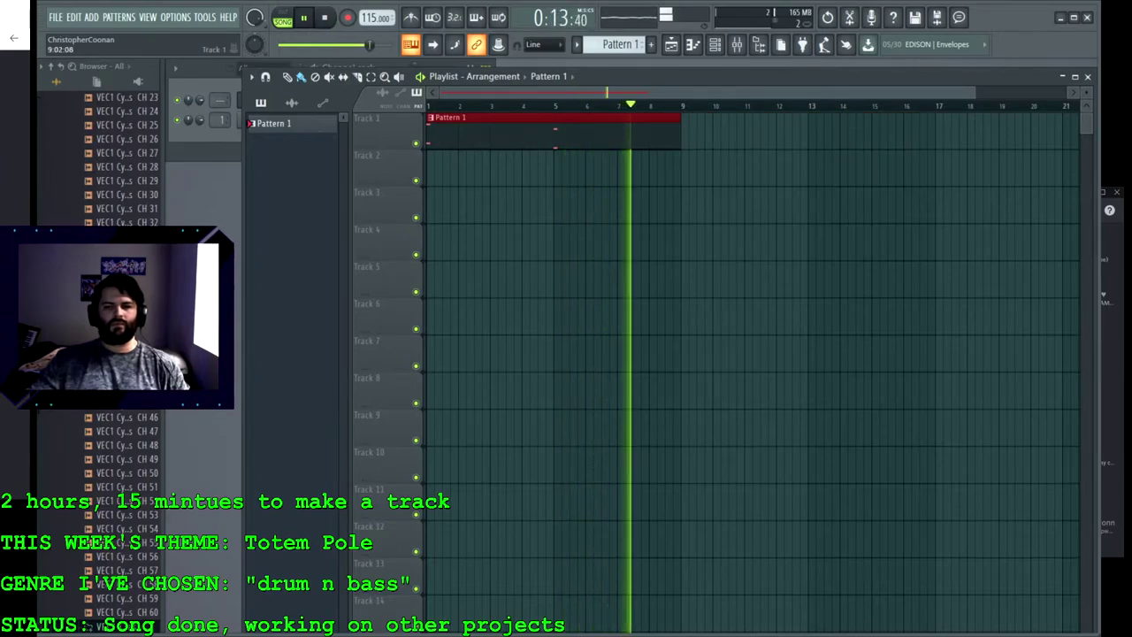
click(689, 134)
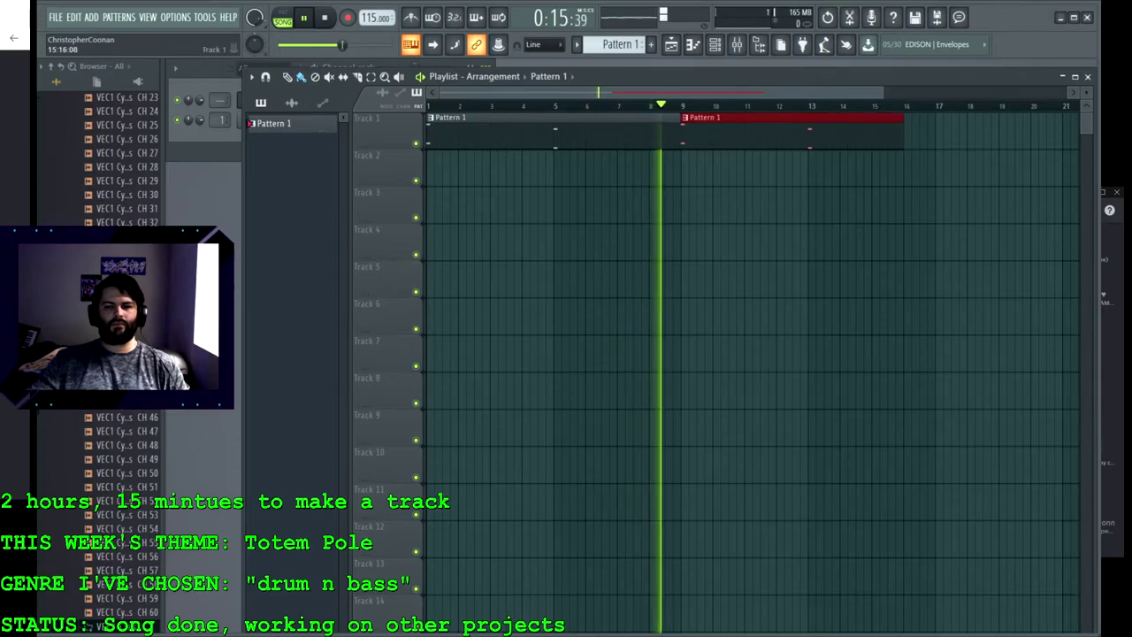
click(324, 18)
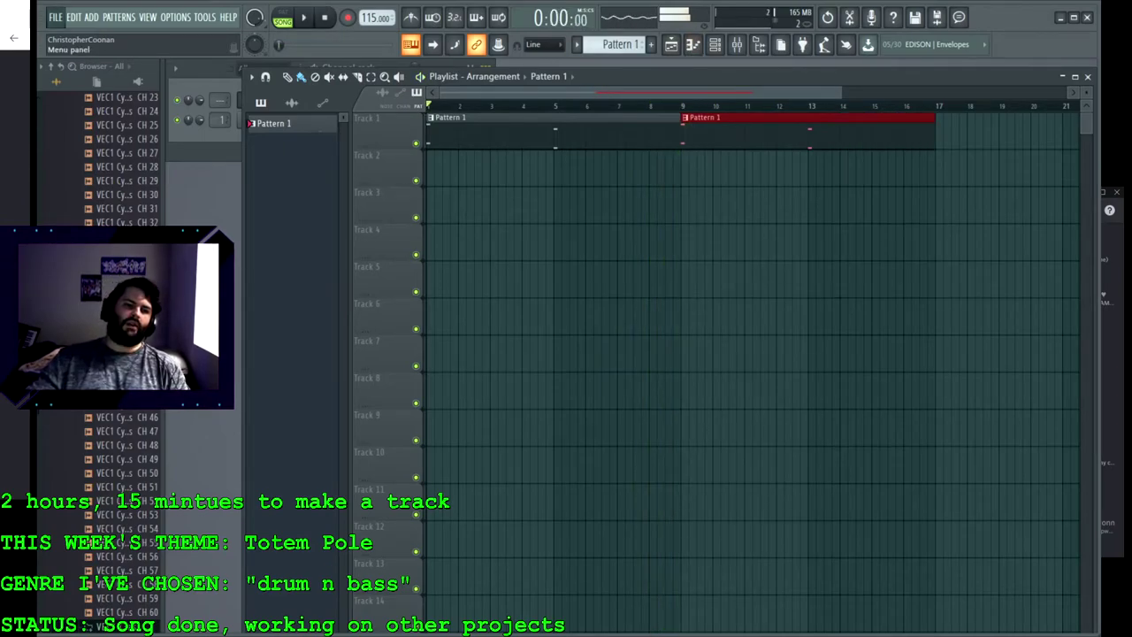
Step: Load MiniSynth's wtwtwtw preset on the Default channel, then the weird haunt preset, testing notes between changes
click(212, 138)
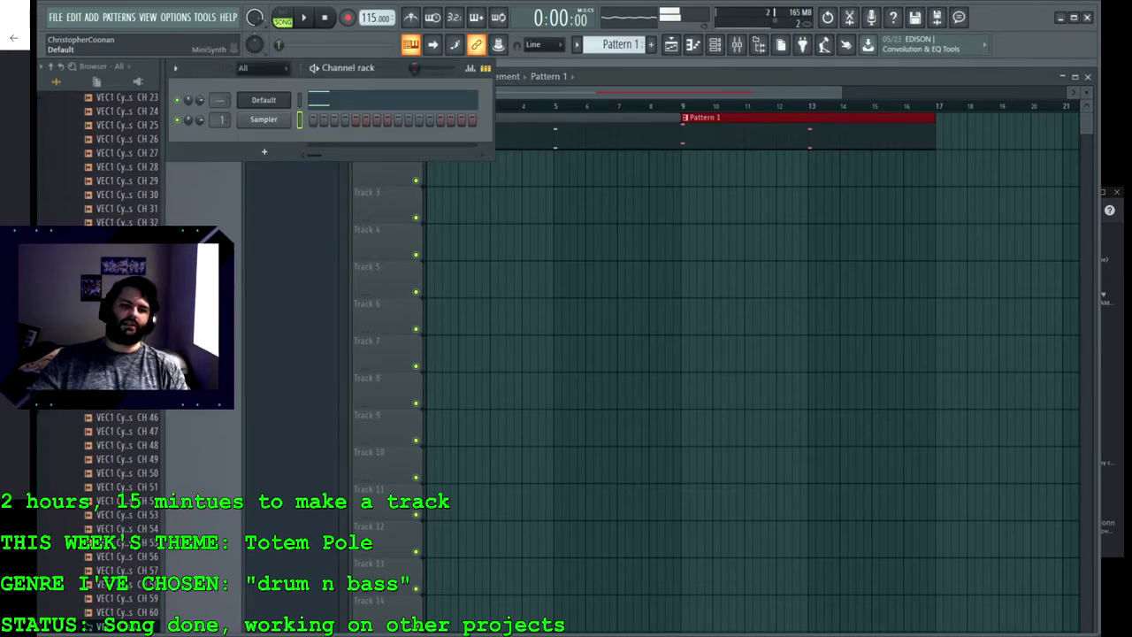
click(264, 100)
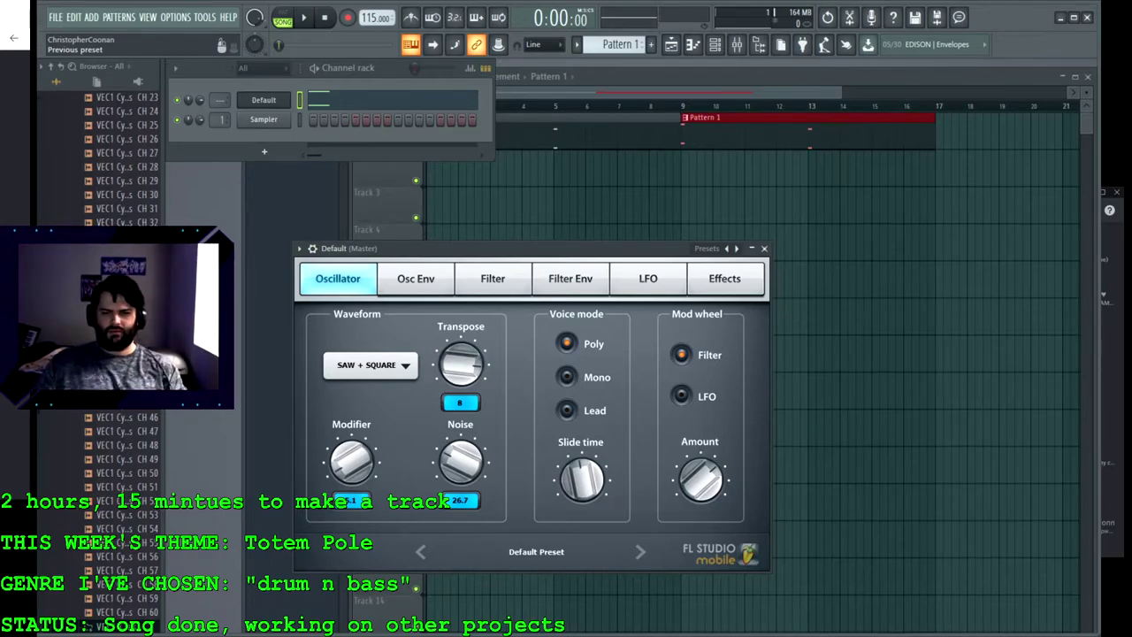
click(727, 248)
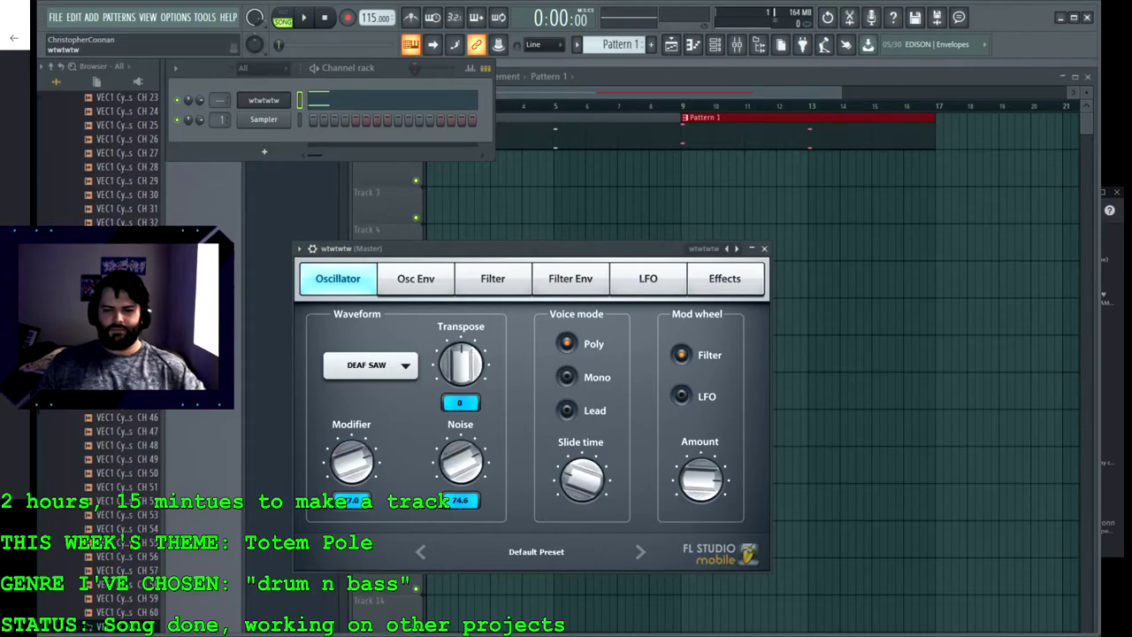
key(y)
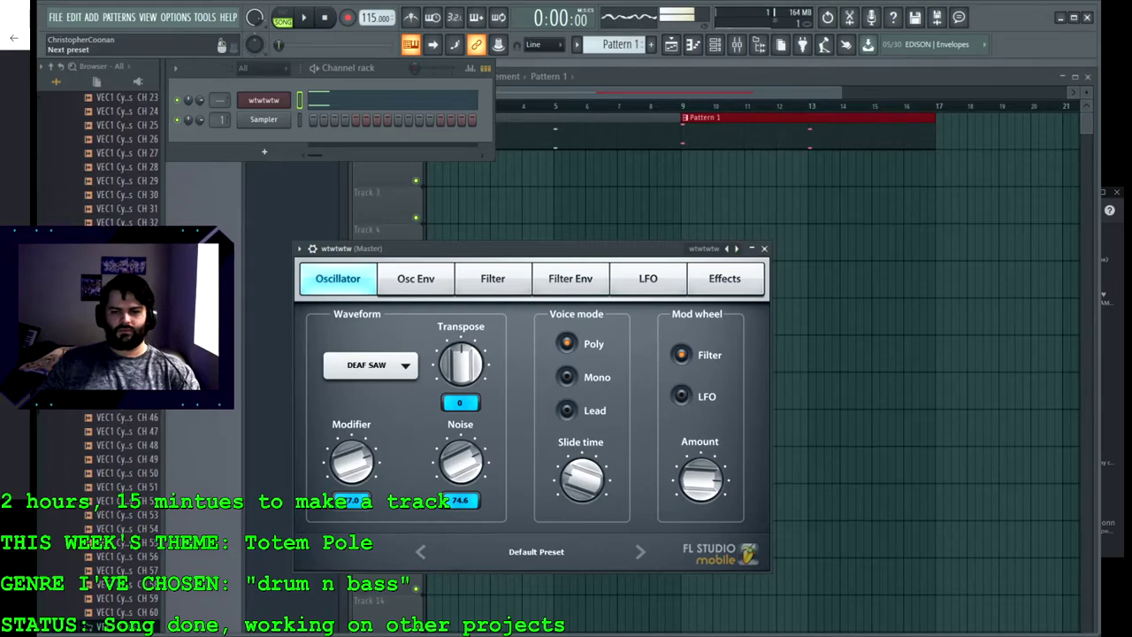
click(726, 249)
key(w)
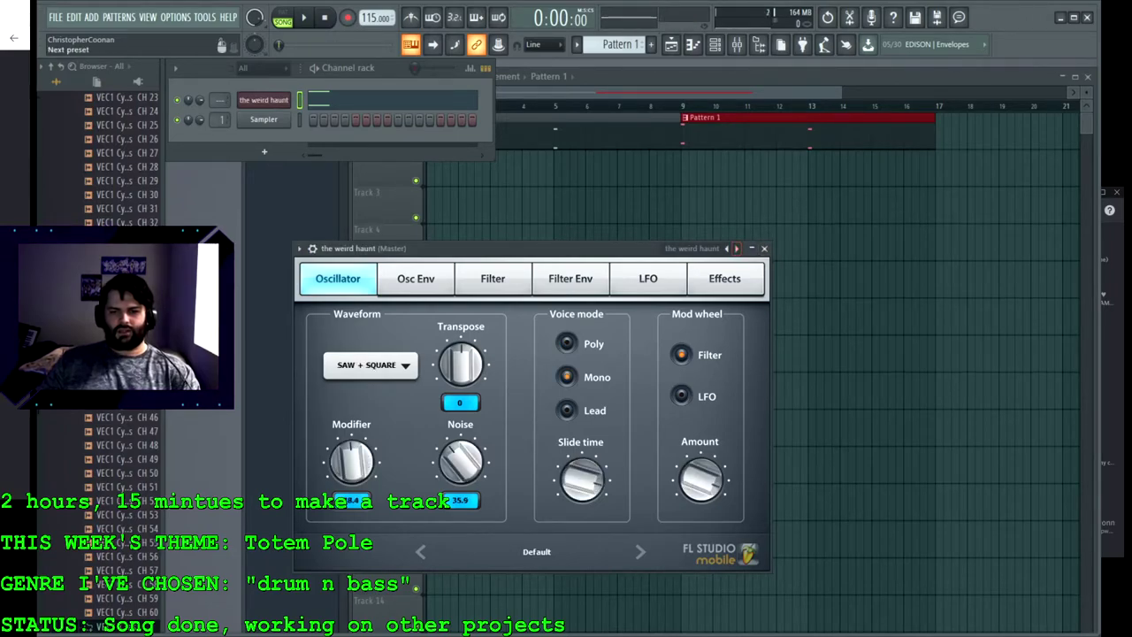
Step: Cycle MiniSynth to a poly SQUARE+SQUARE sound with transpose -7 and audition it with a few notes
click(735, 248)
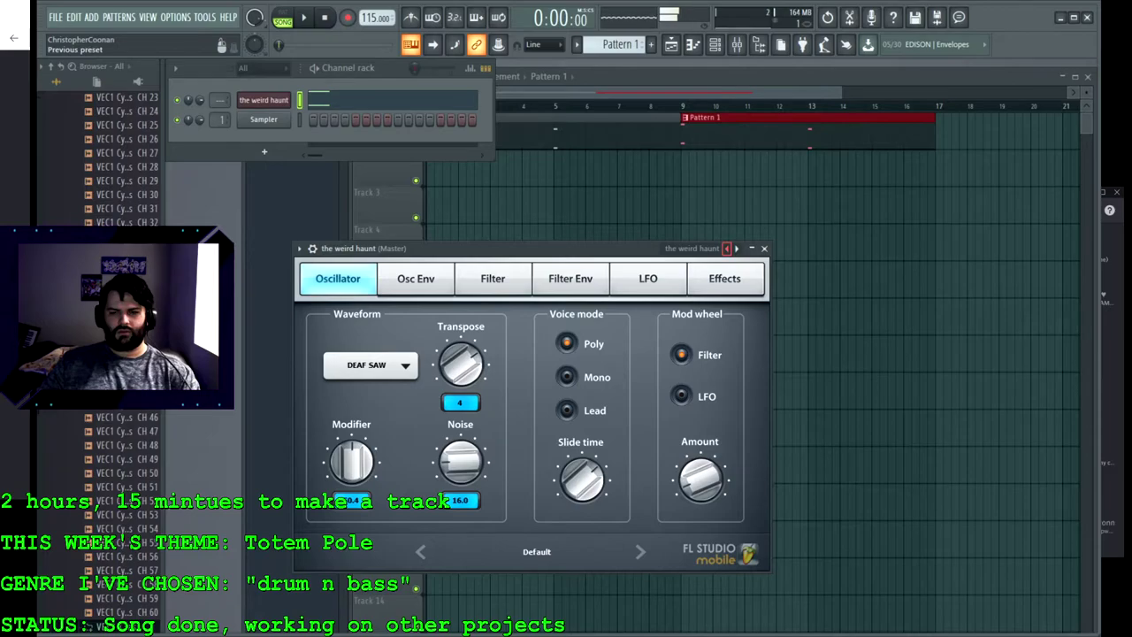
click(736, 248)
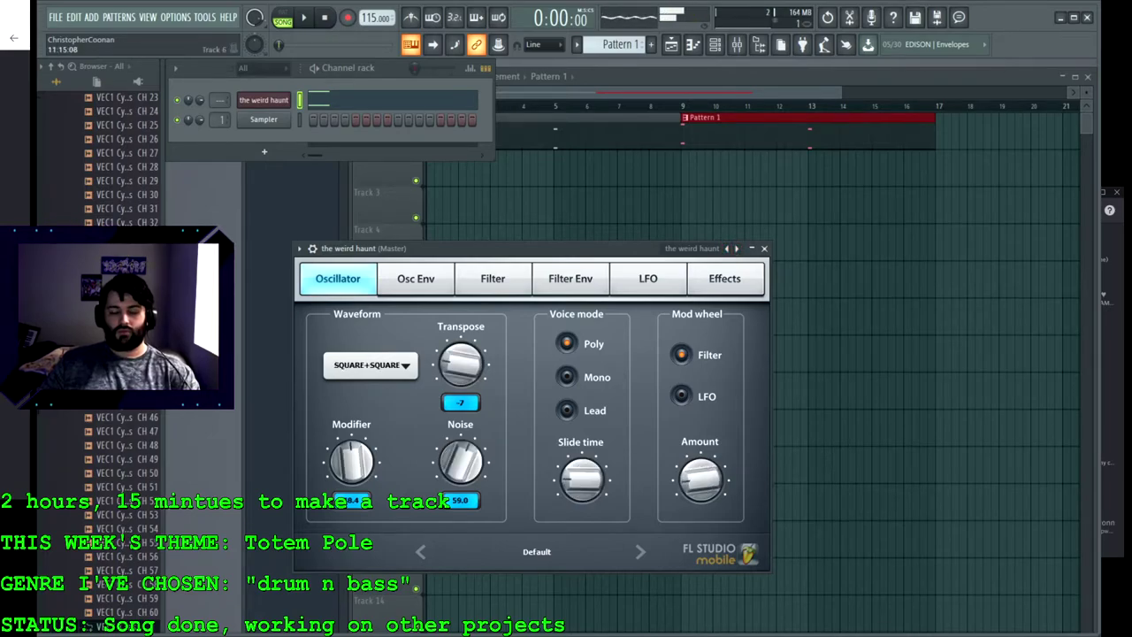
key(v)
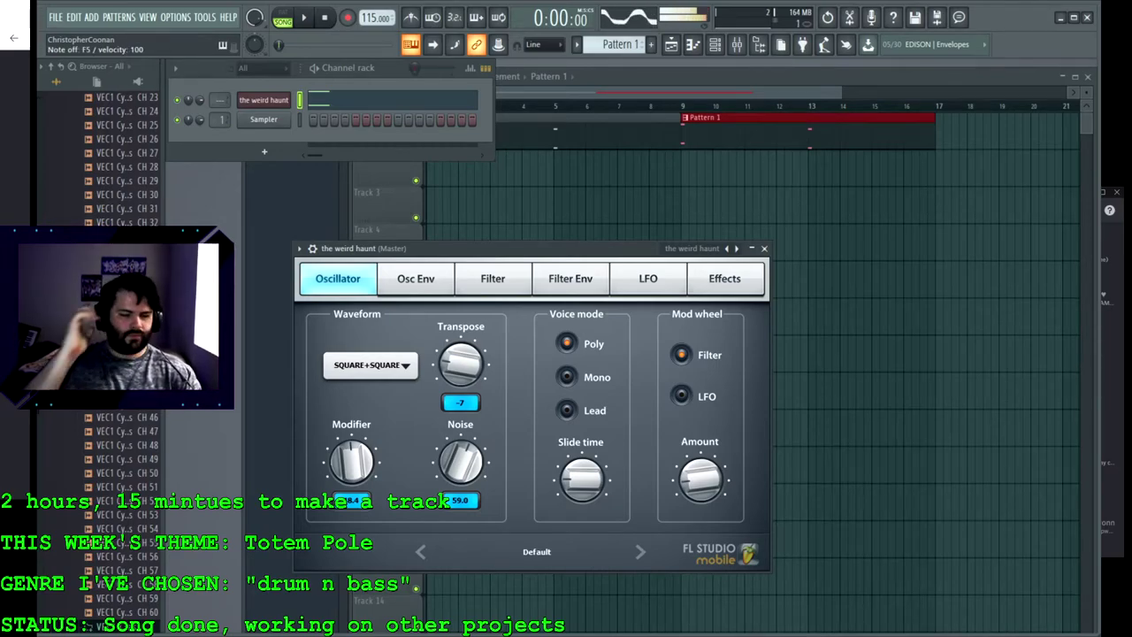
key(x)
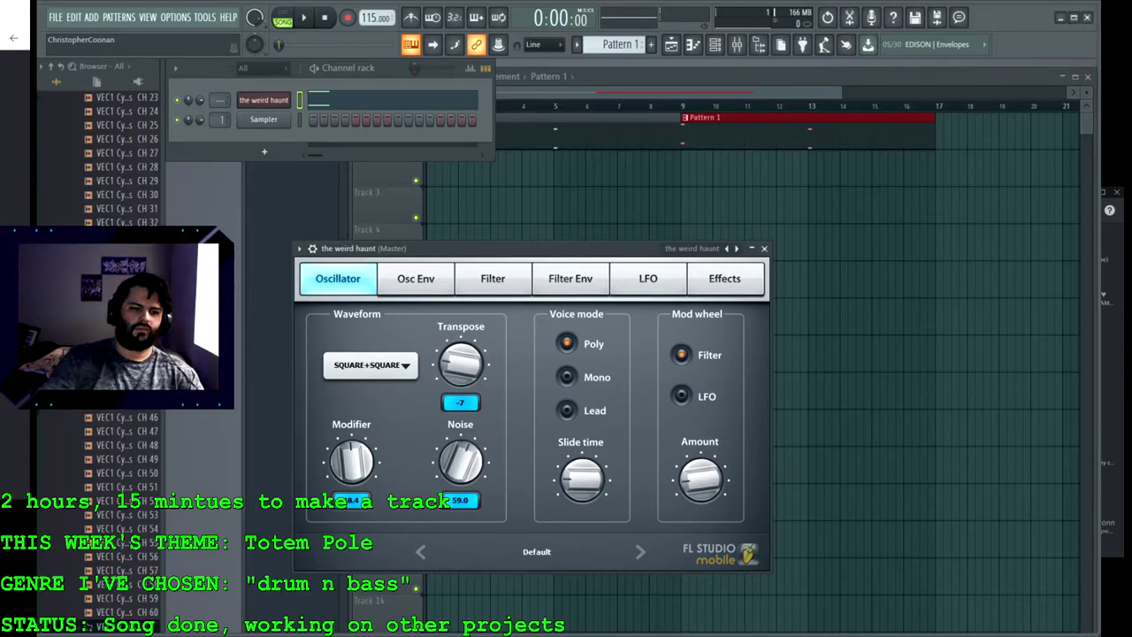
key(n)
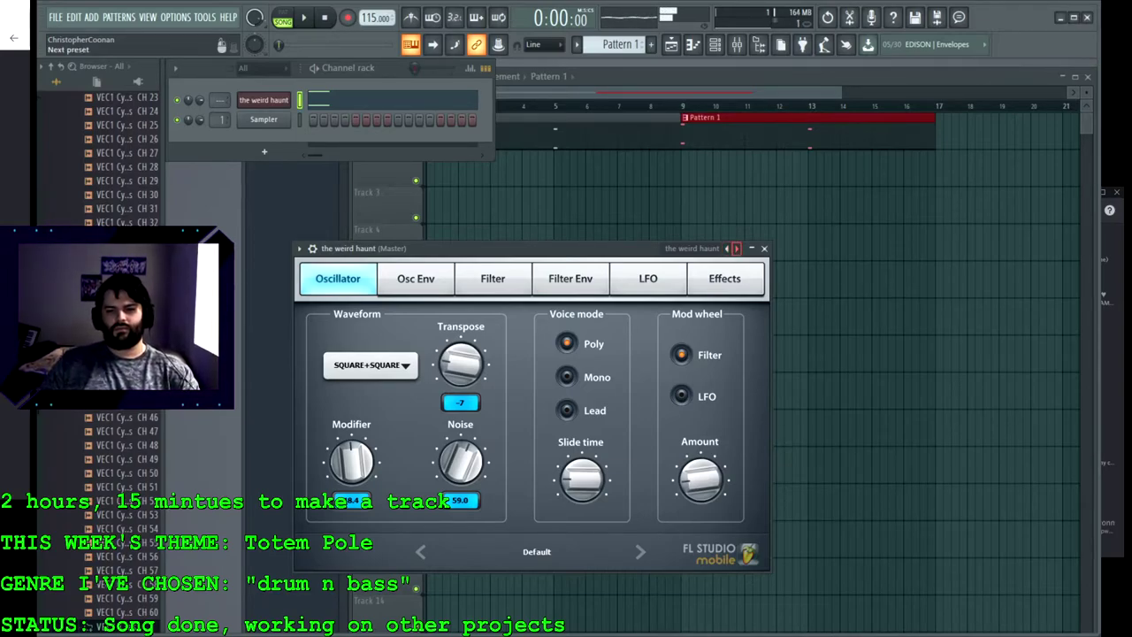
Step: Cycle MiniSynth's sounds on to a mono PULSE waveform with transpose 6
click(737, 248)
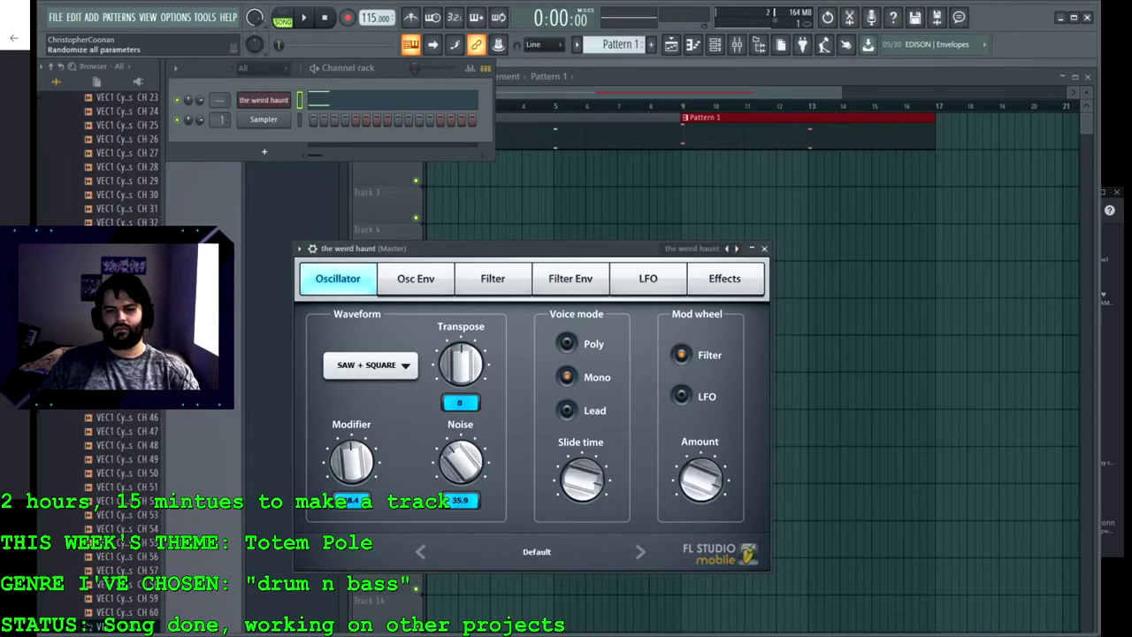
click(736, 248)
click(736, 249)
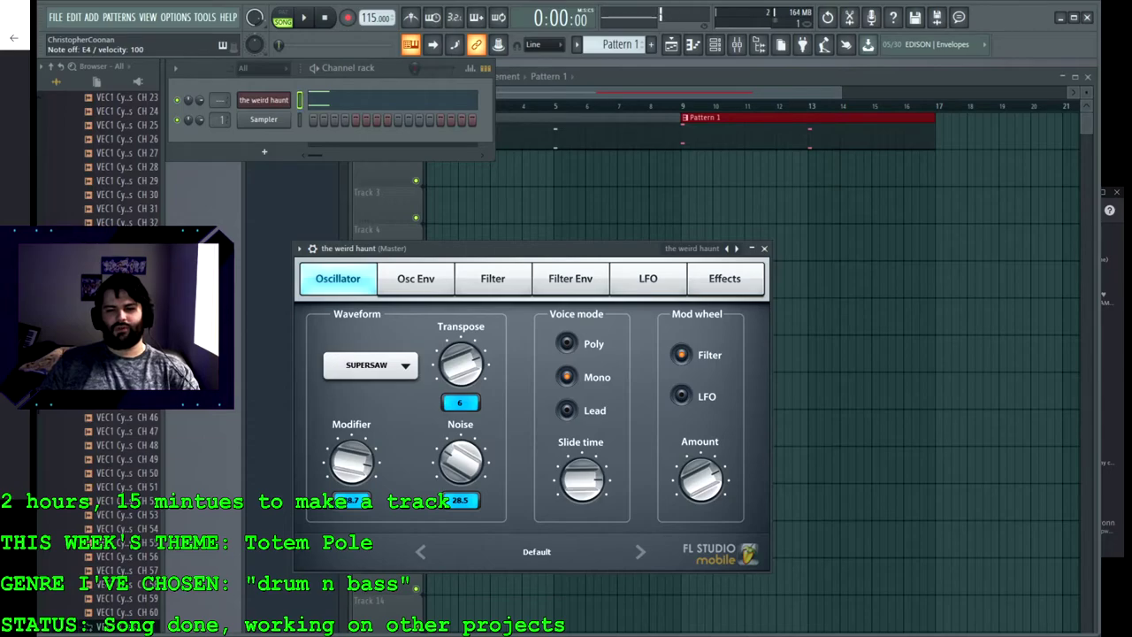
click(736, 249)
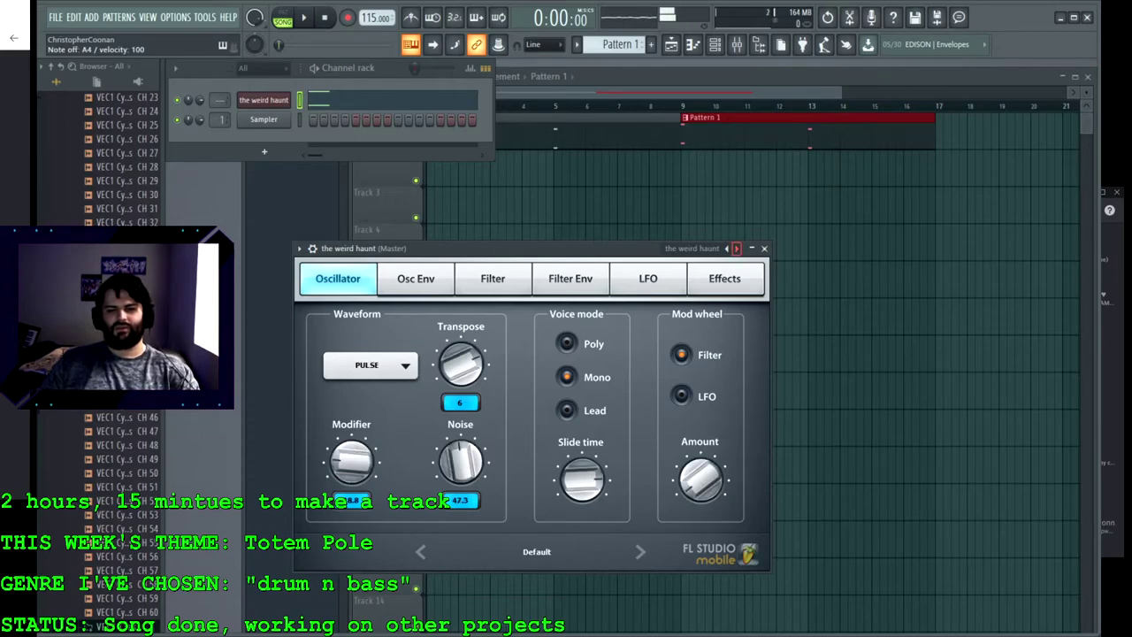
Step: Cycle MiniSynth's sounds to a mono SAW+SAW waveform with transpose -9 and audition it with a few notes
click(736, 248)
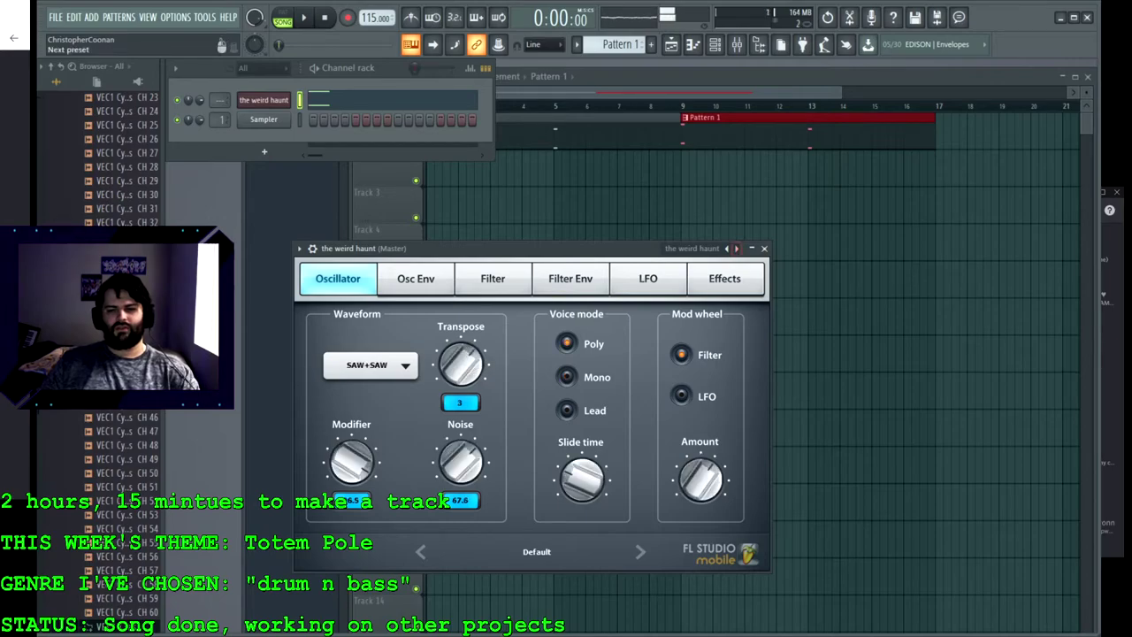
click(735, 249)
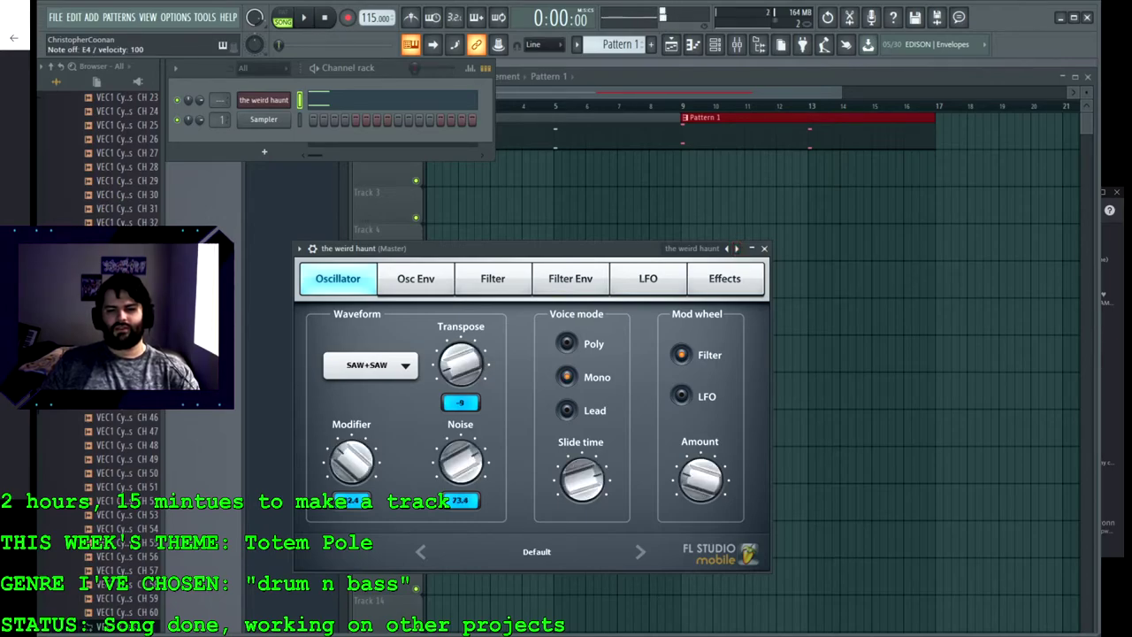
key(n)
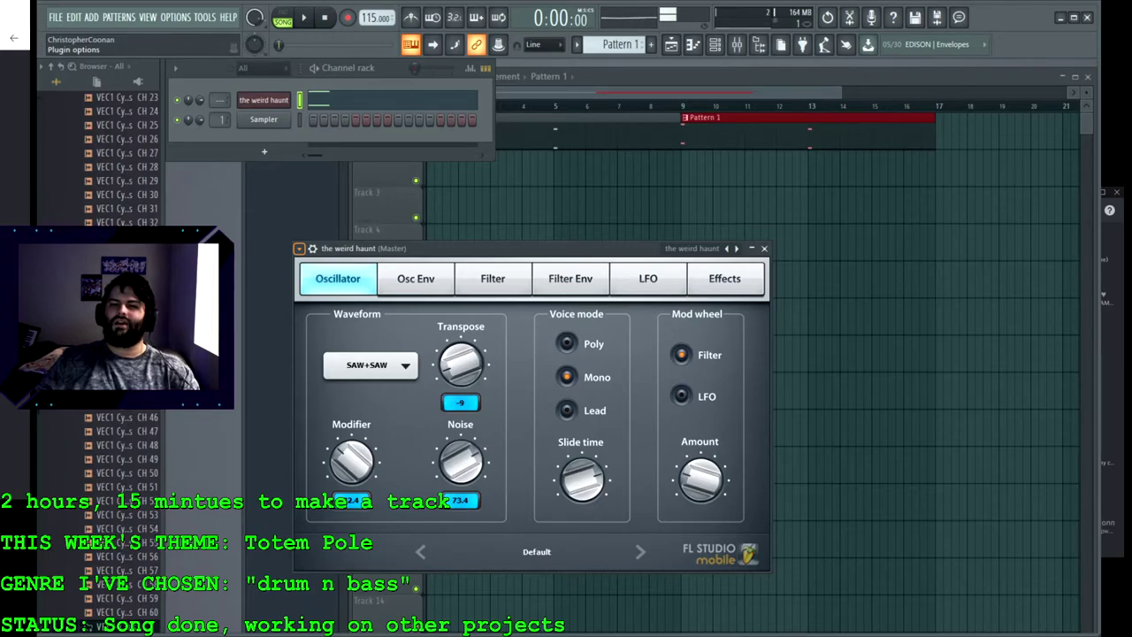
key(c)
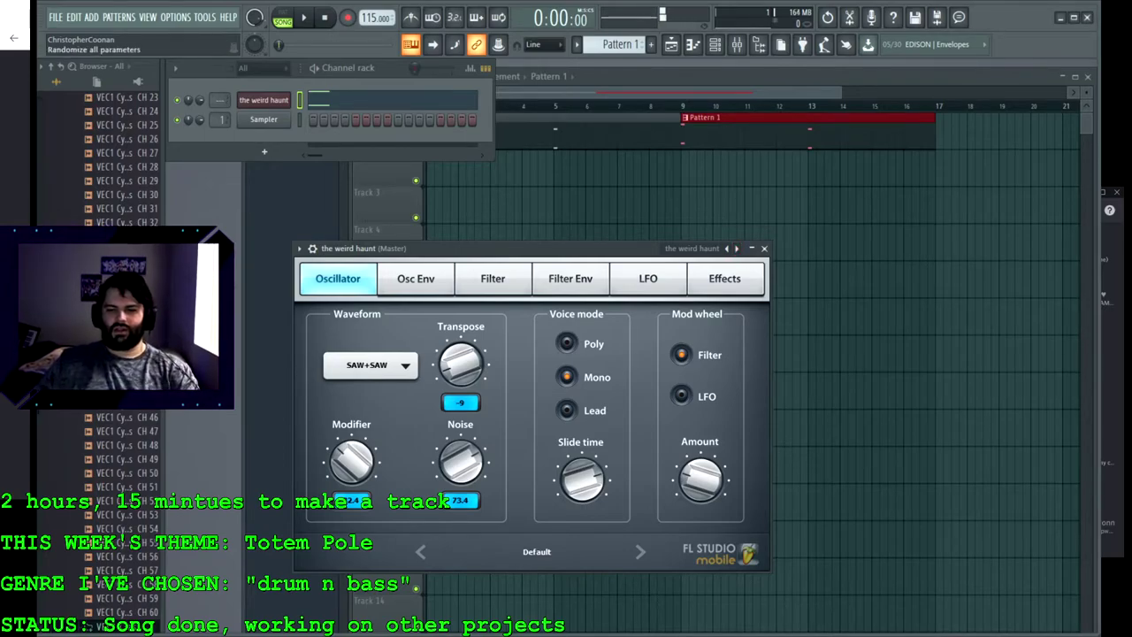
Step: Cycle MiniSynth's sounds on to a poly SUPERSAW waveform with transpose 1 and audition it with a few notes
click(736, 249)
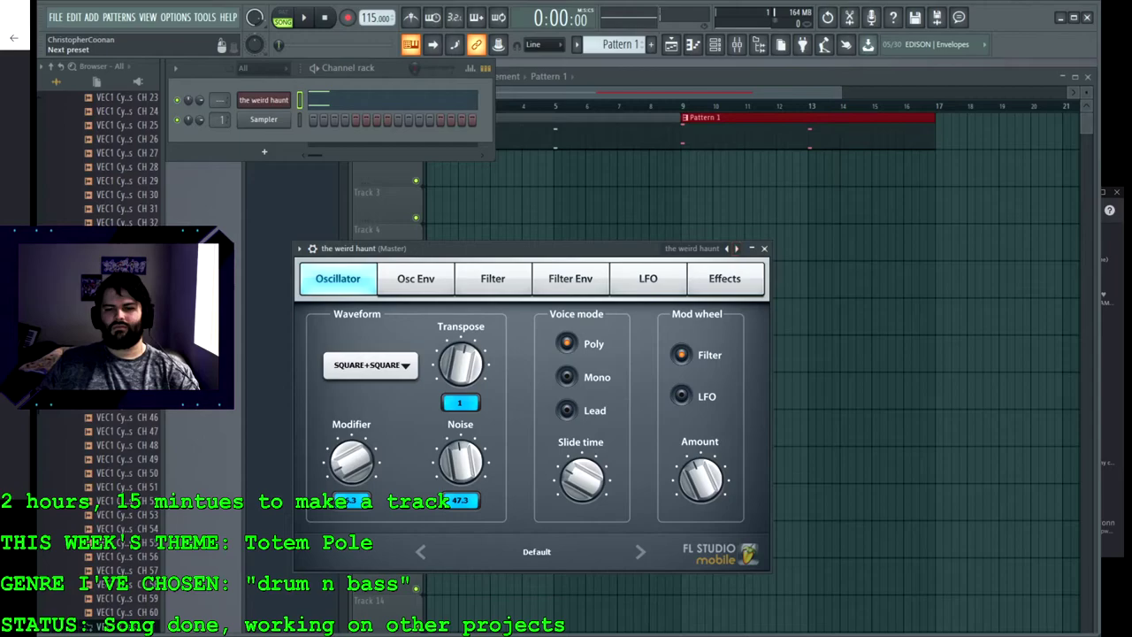
click(735, 249)
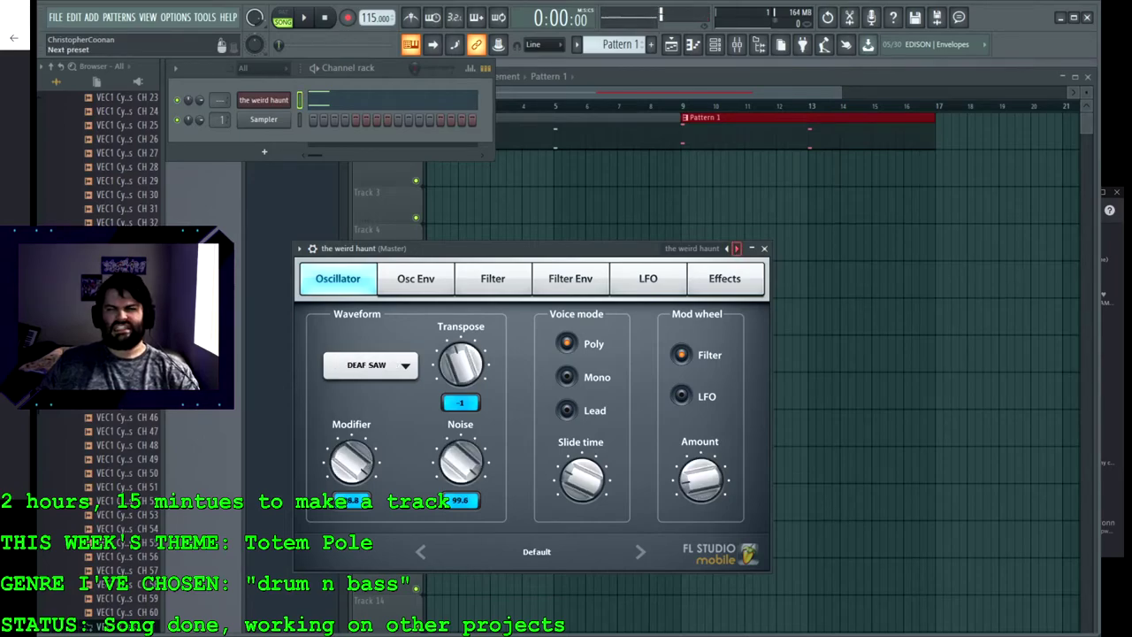
click(735, 249)
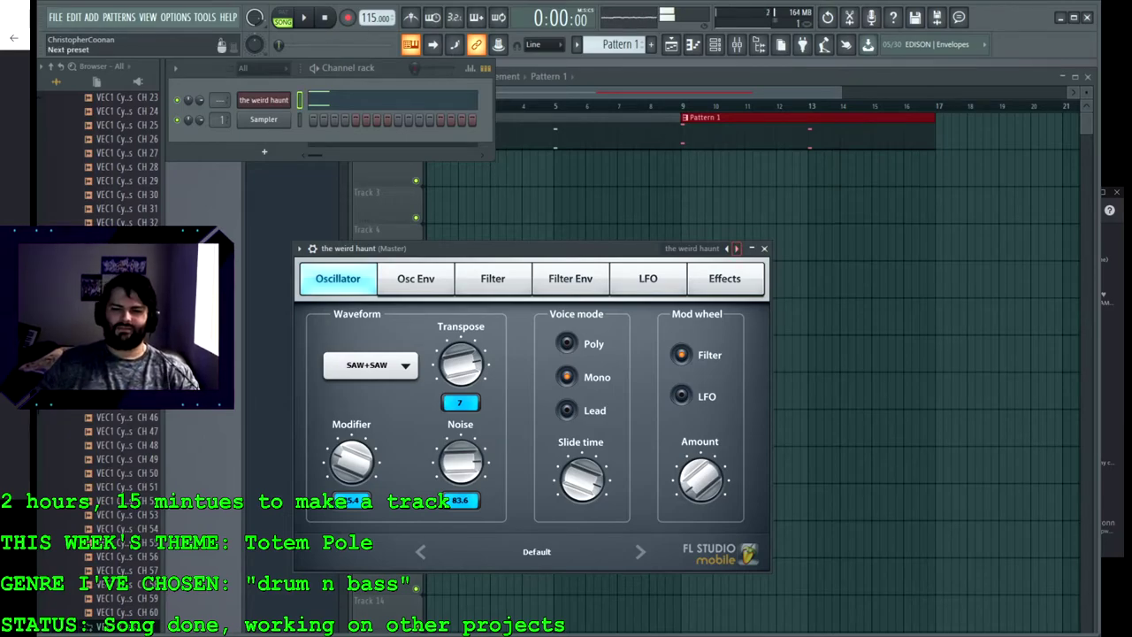
click(735, 248)
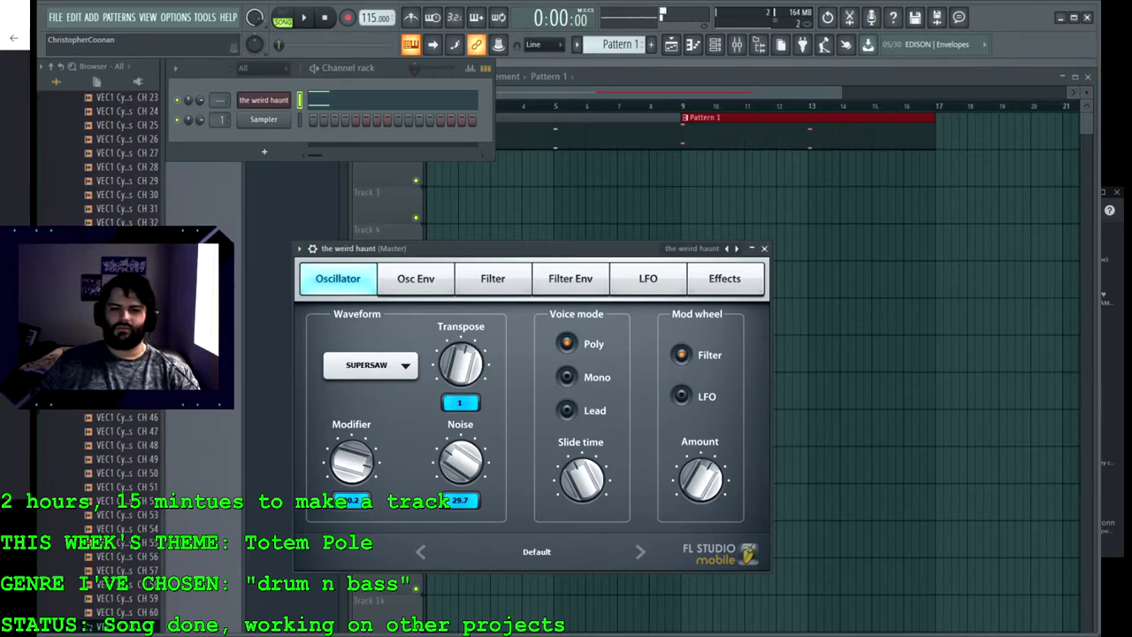
key(q)
key(b)
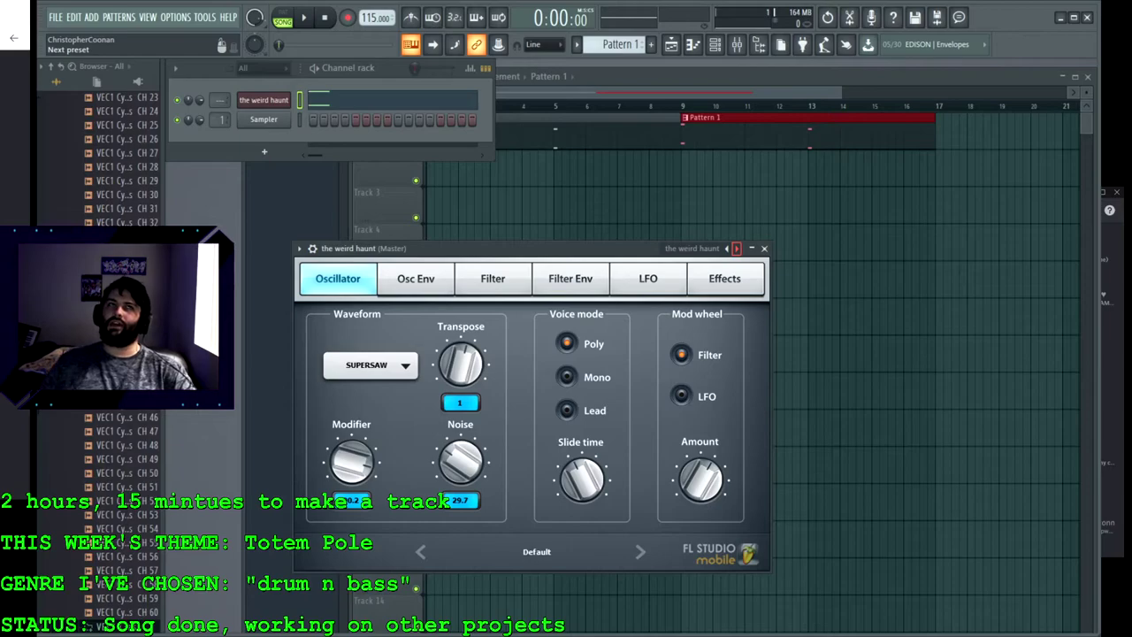
key(x)
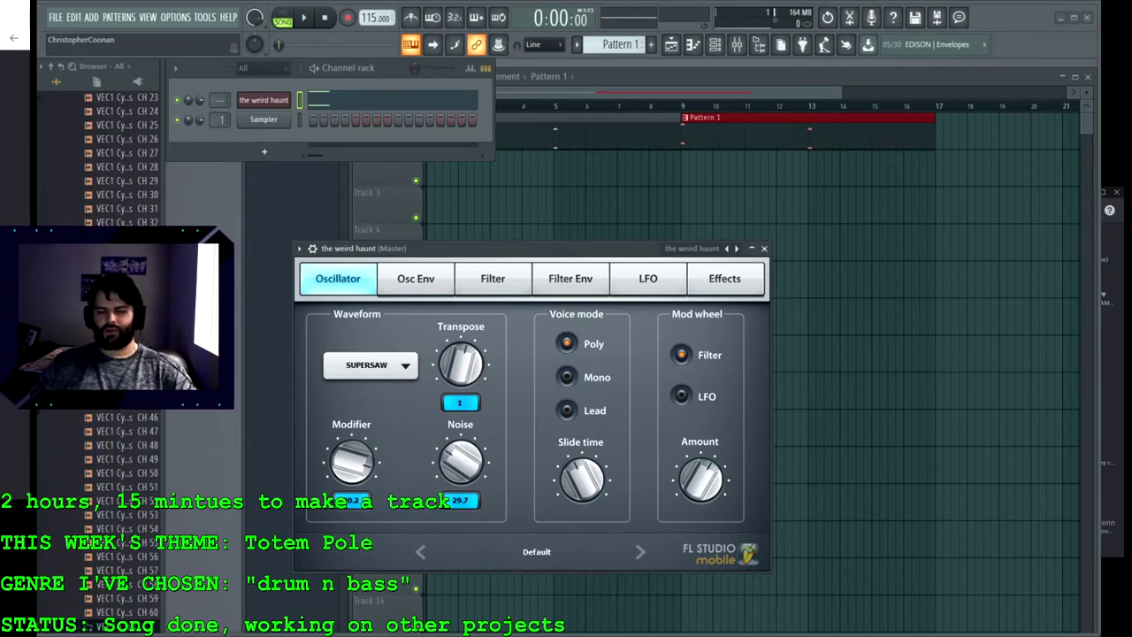
Step: Start a new project with a MiniSynth channel, try transpose 1, and set the transpose back to 0
key(ctrl+n)
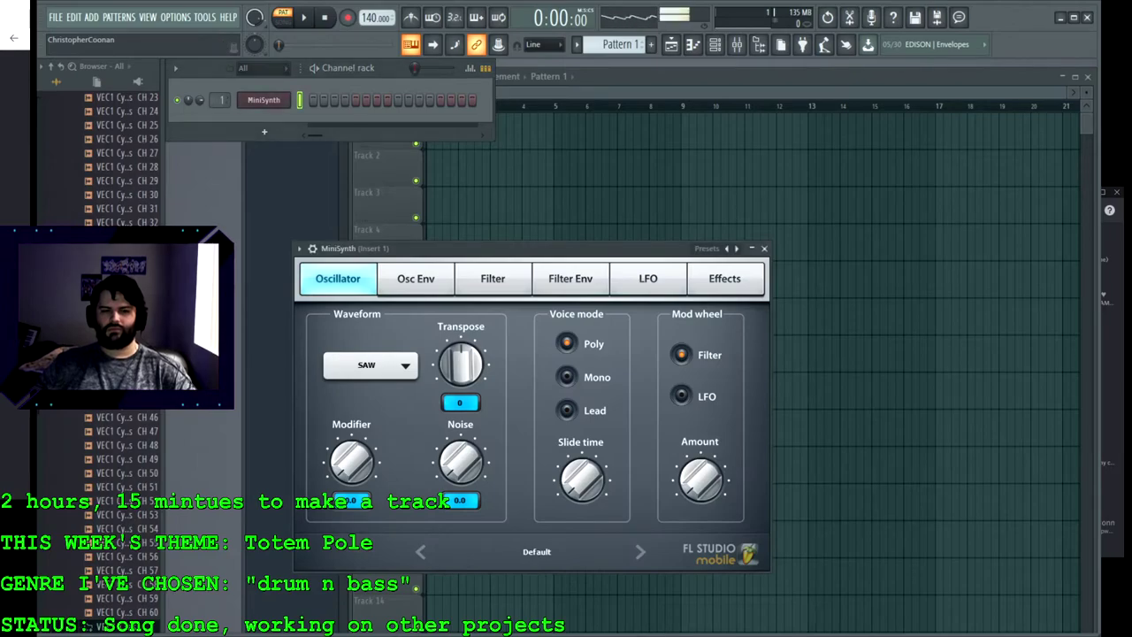
drag(461, 363, 461, 357)
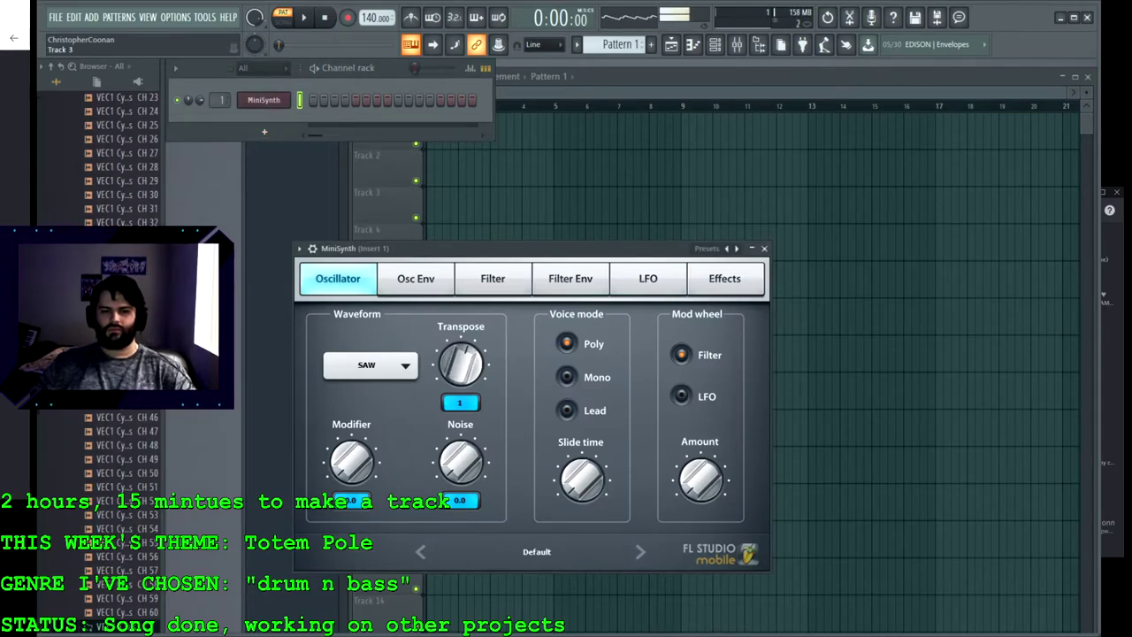
key(F7)
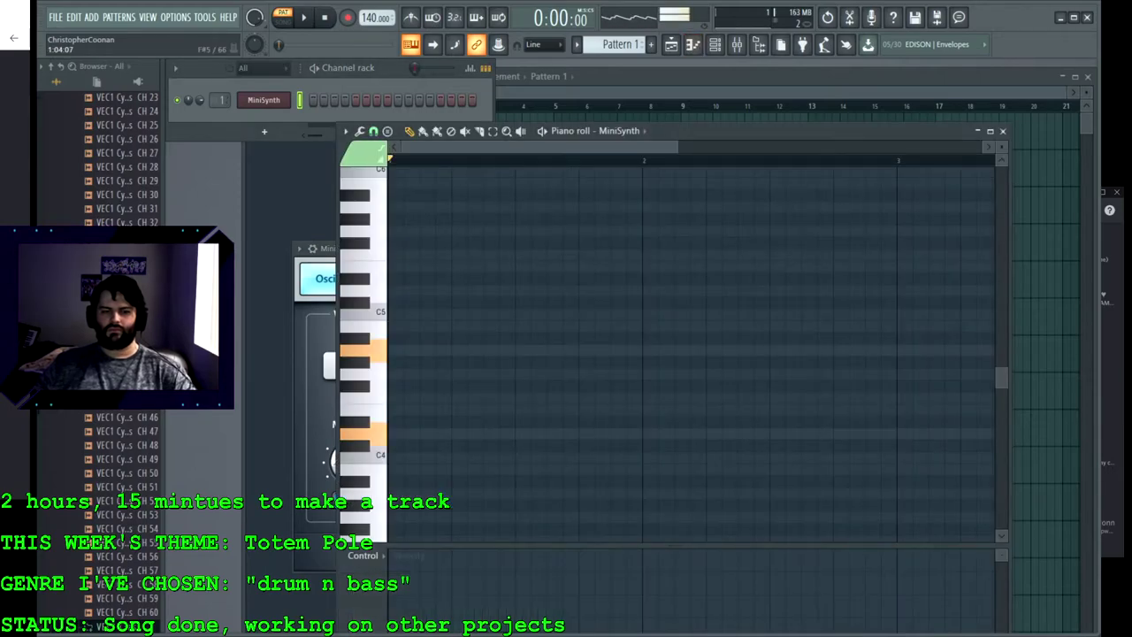
key(Tab)
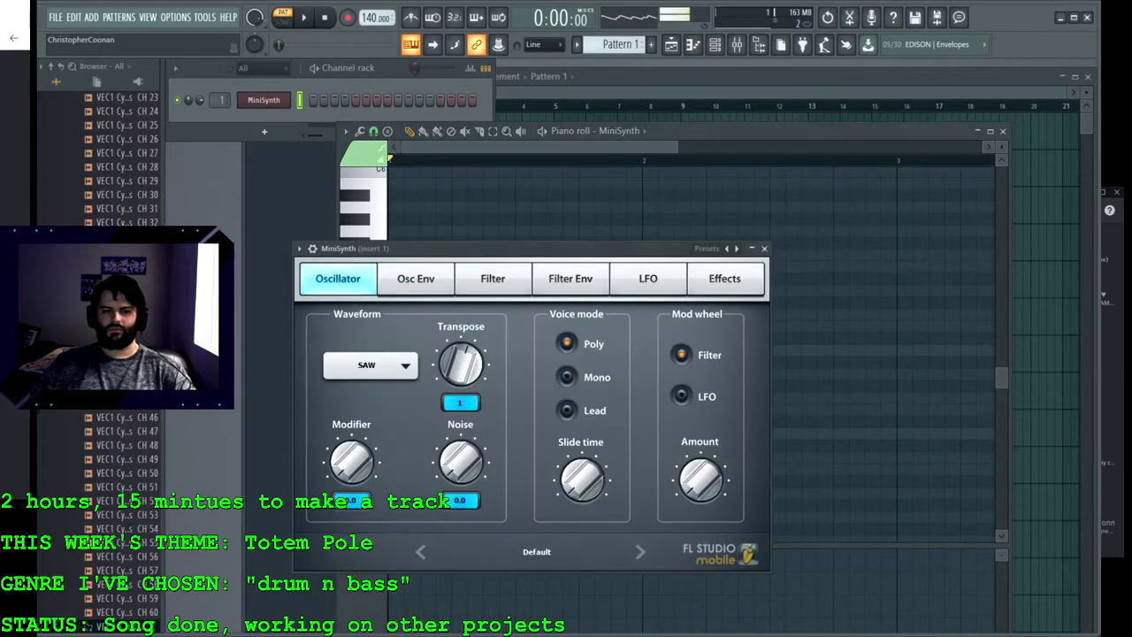
drag(460, 364, 461, 367)
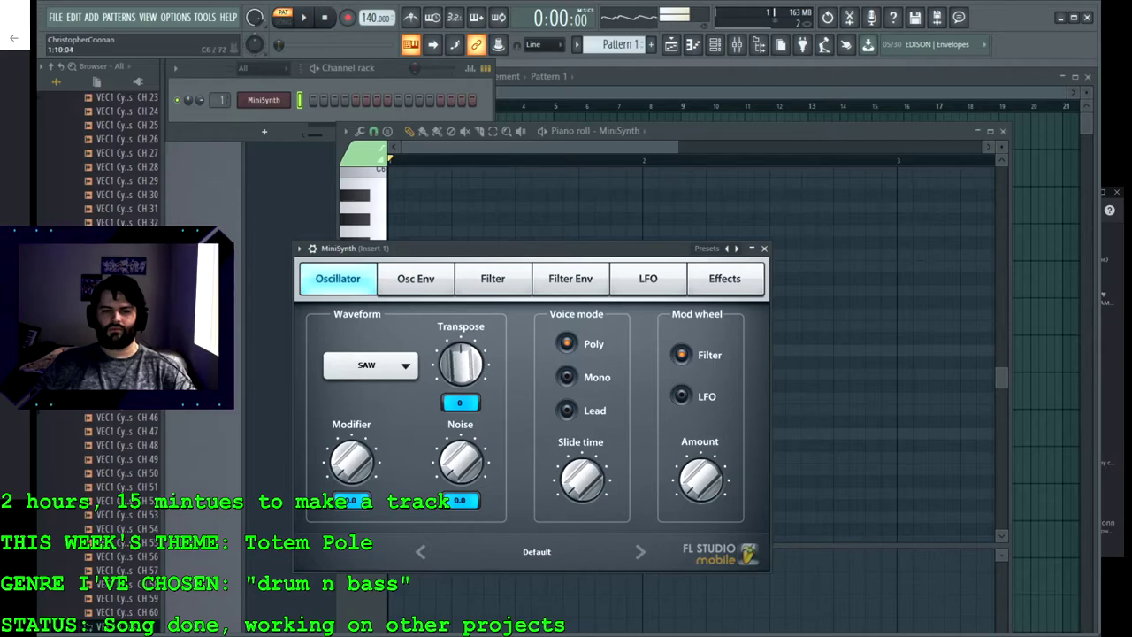
Step: Draw two-bar A#4 and D#4 notes starting at bar 1 in MiniSynth's piano roll
click(542, 146)
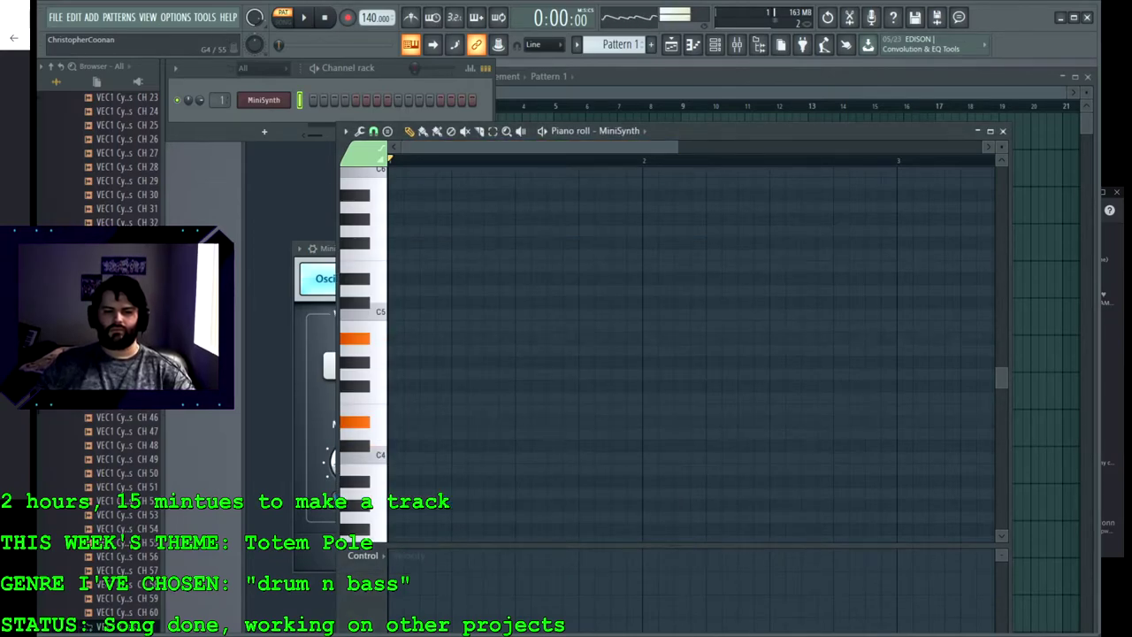
drag(405, 338, 393, 338)
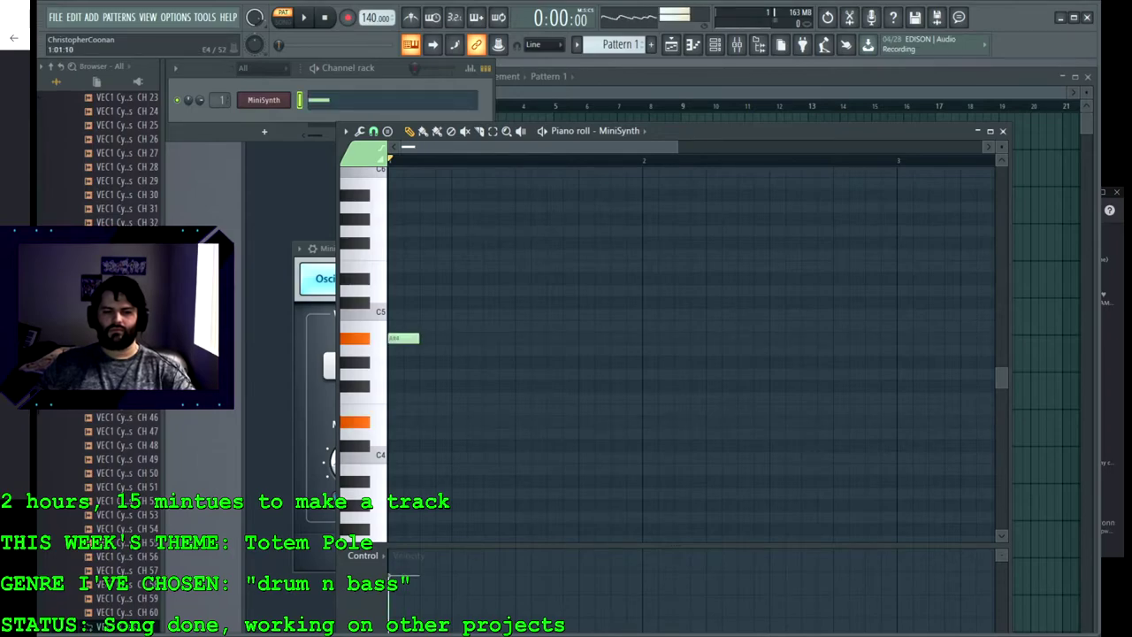
click(396, 422)
drag(417, 338, 773, 338)
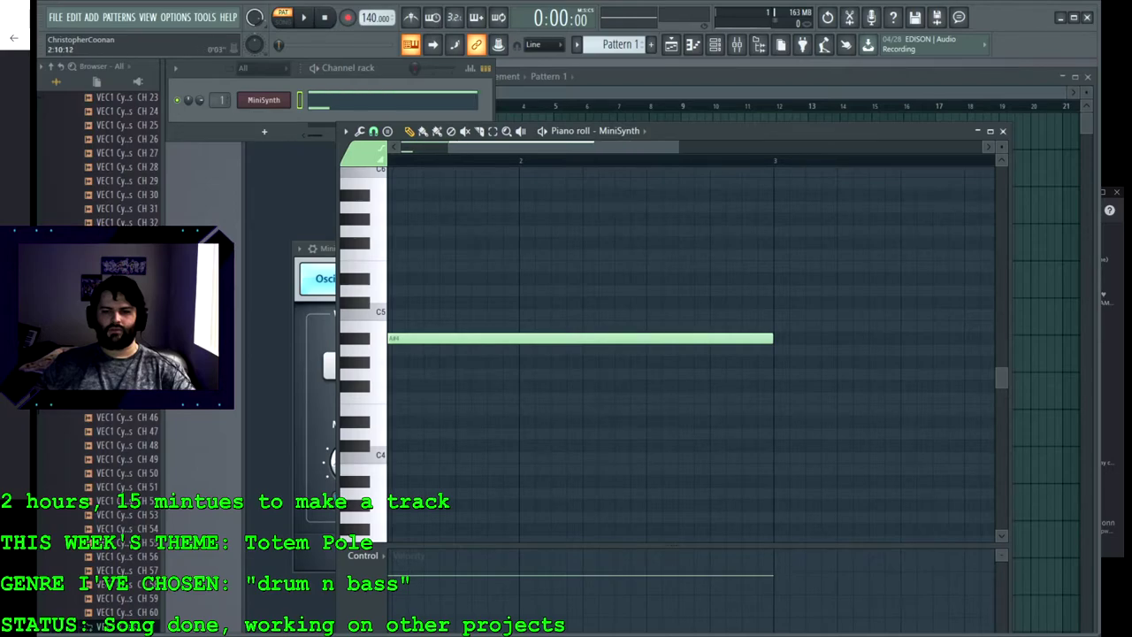
drag(659, 148, 583, 148)
drag(418, 422, 681, 422)
Step: Add two-bar A#4, D#4 and G#4 notes starting at bar 3, removing the misplaced note above A#4
click(673, 326)
right_click(676, 326)
click(687, 338)
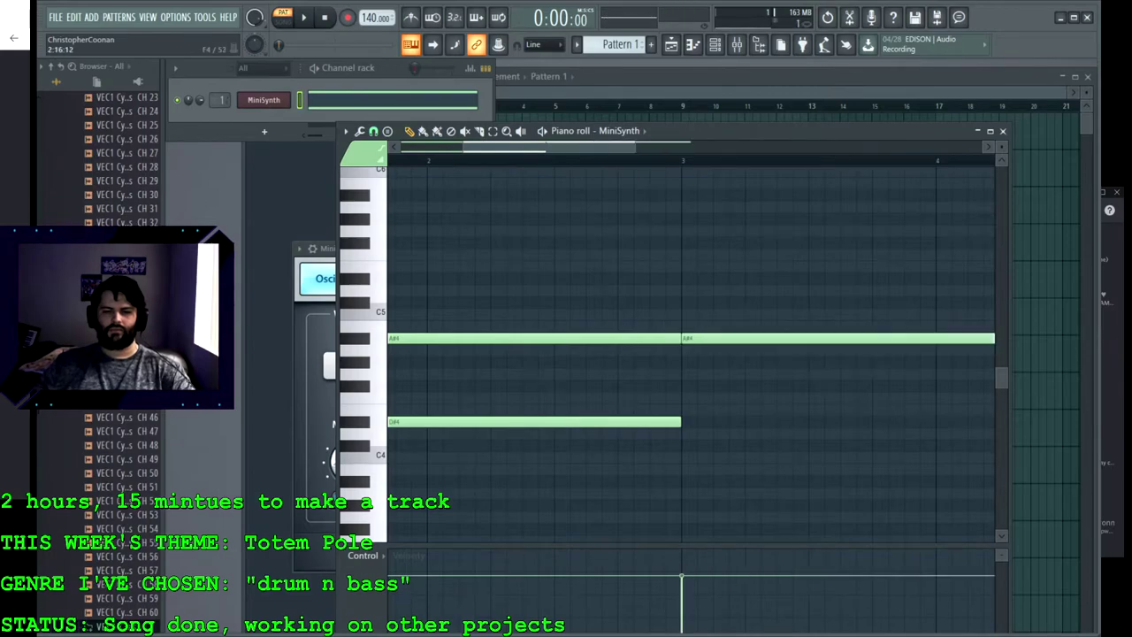
click(686, 422)
click(686, 362)
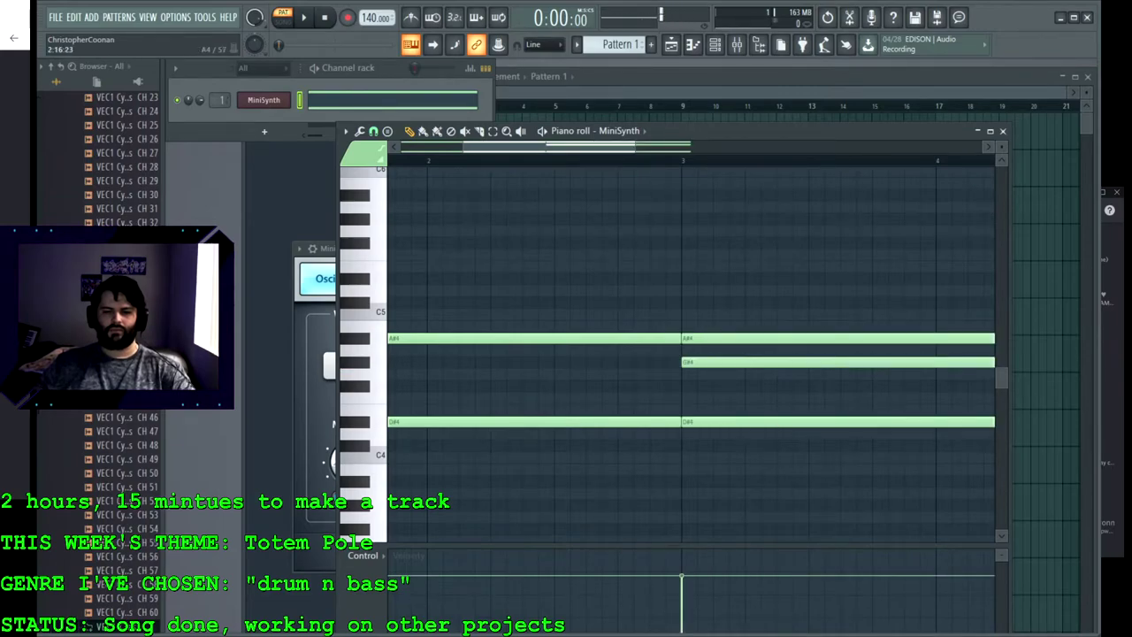
Step: Audition a few nearby notes and lower the G#4 note at bar 3 to G4
key(h)
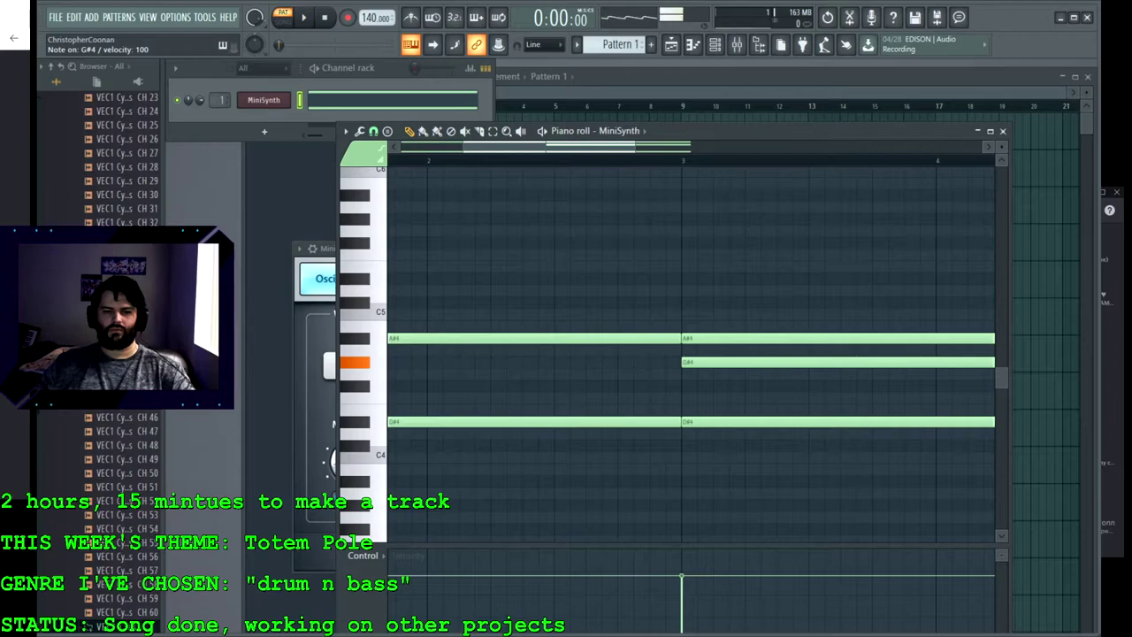
key(b)
key(v)
key(g)
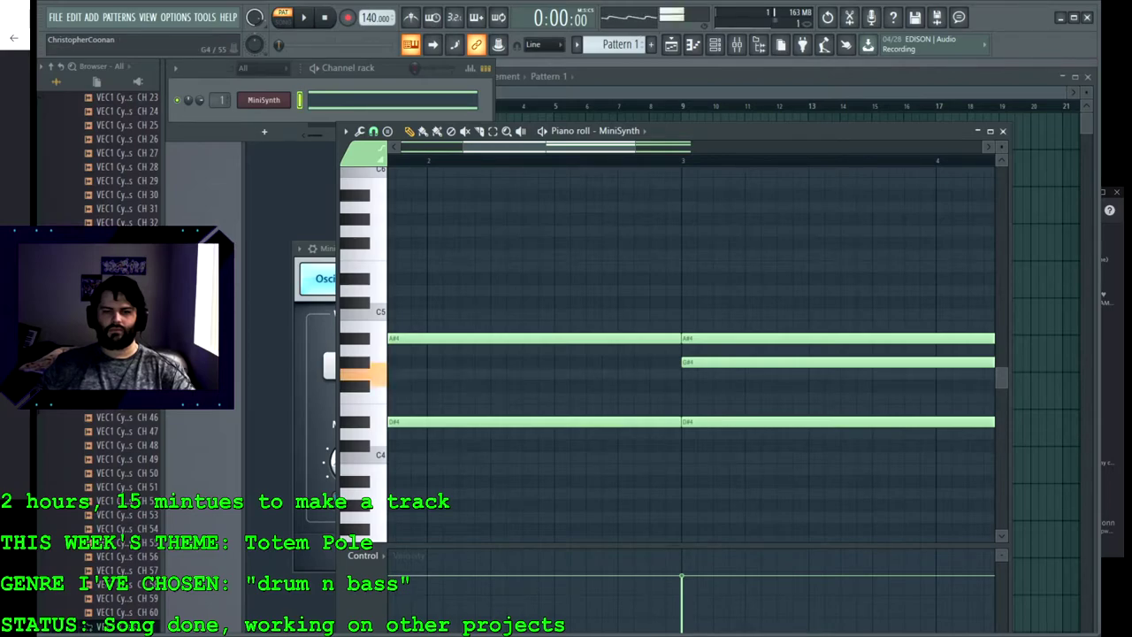
drag(689, 362, 689, 374)
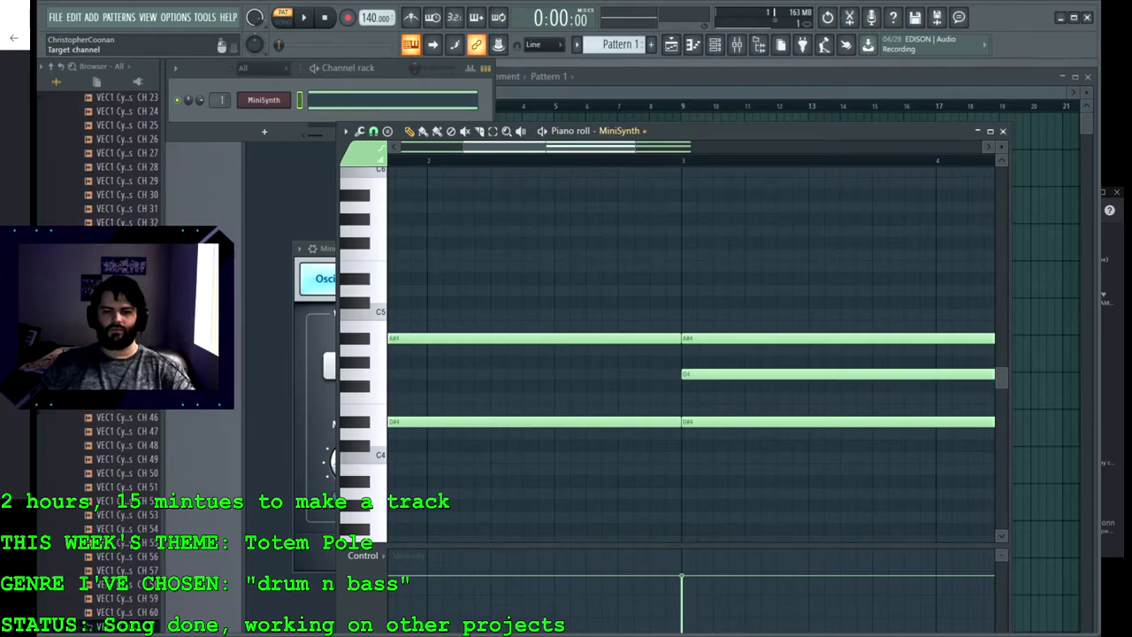
Step: Shorten the G4 note to one bar and add a one-bar F#4 note at bar 4
scroll(689, 354, right, 5)
drag(643, 374, 557, 374)
click(568, 386)
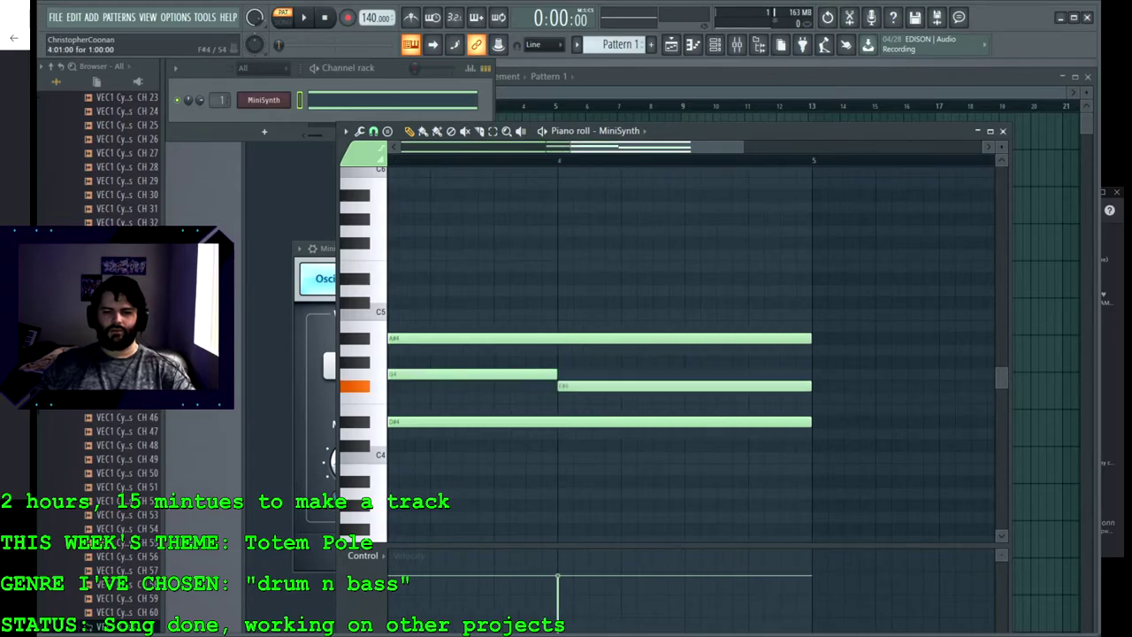
Step: Set the project tempo to 91 BPM and play the pattern
drag(373, 18, 373, 53)
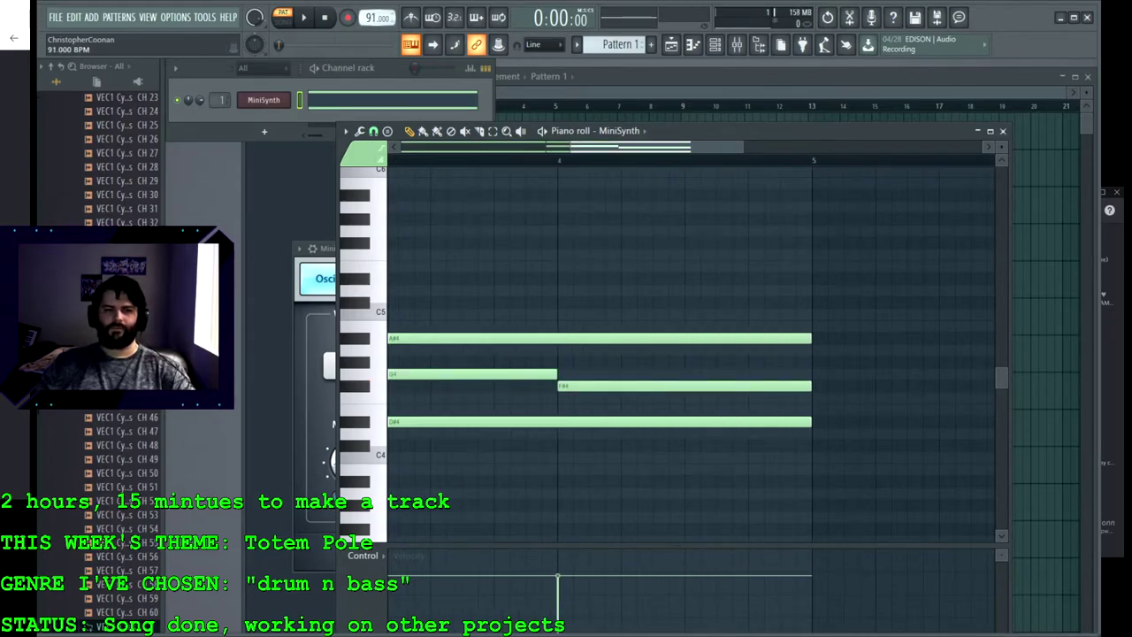
key(space)
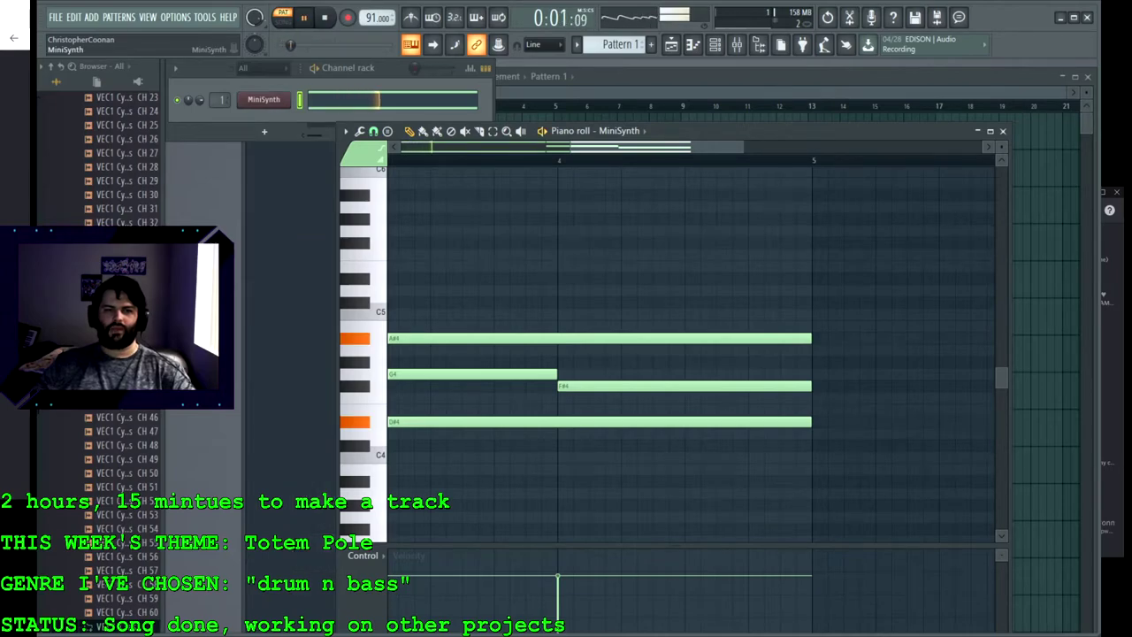
Step: Load MiniSynth's the weird haunt preset, switch its voice mode to Poly, and replay the pattern from the start
click(263, 100)
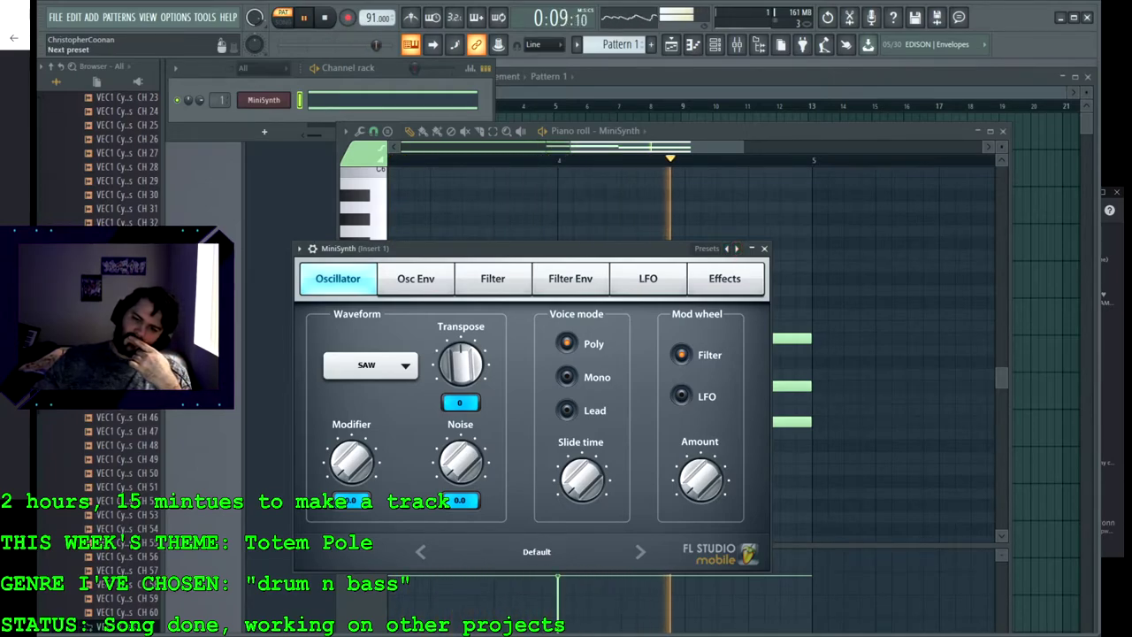
click(736, 249)
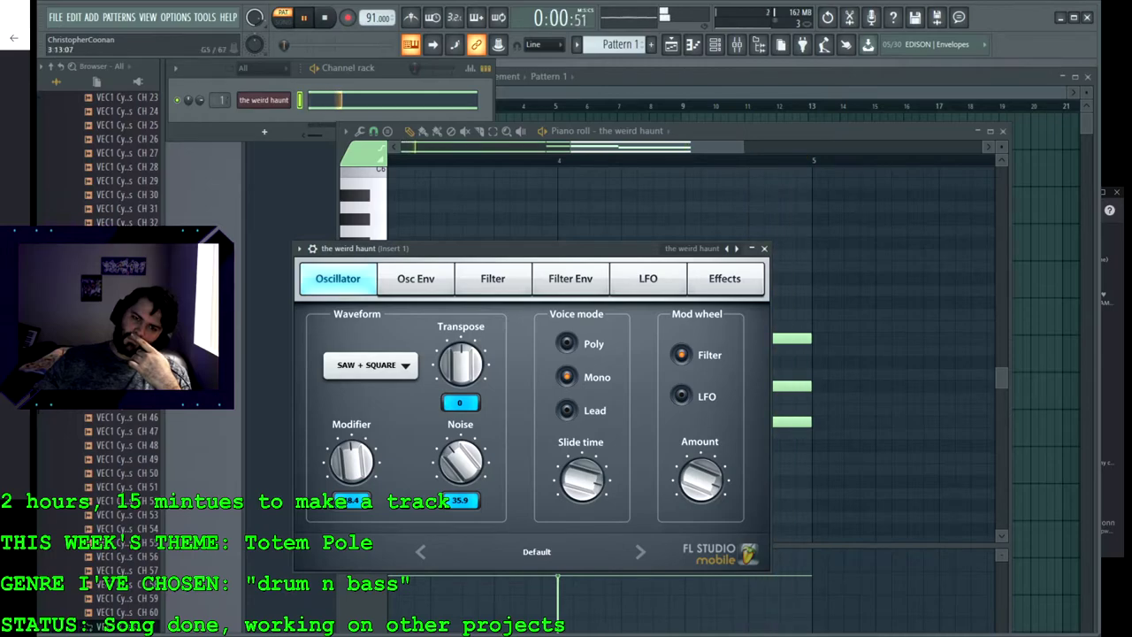
click(566, 343)
click(324, 18)
key(space)
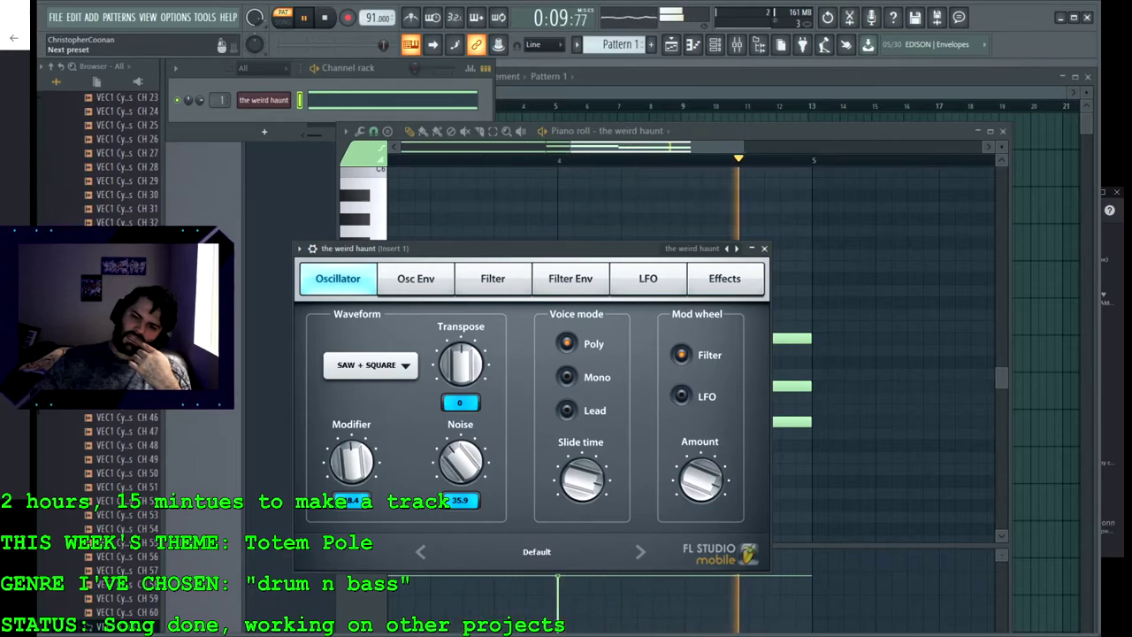
Step: Load MiniSynth's deeppad preset and set its transpose to 0 while the pattern plays
click(737, 248)
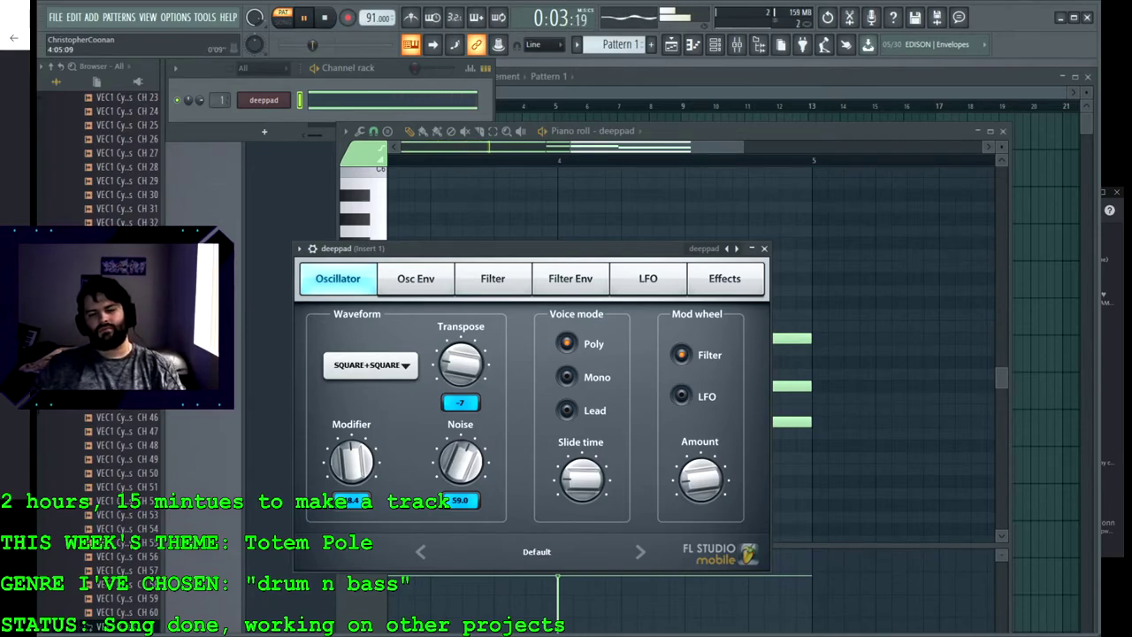
drag(461, 364, 461, 334)
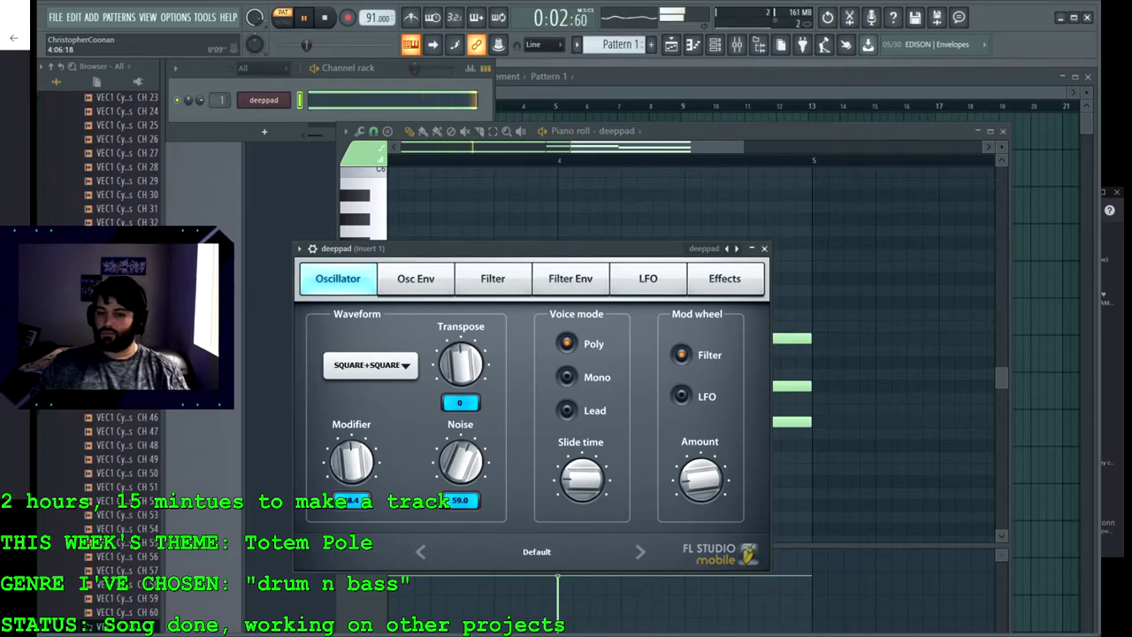
drag(649, 147, 479, 146)
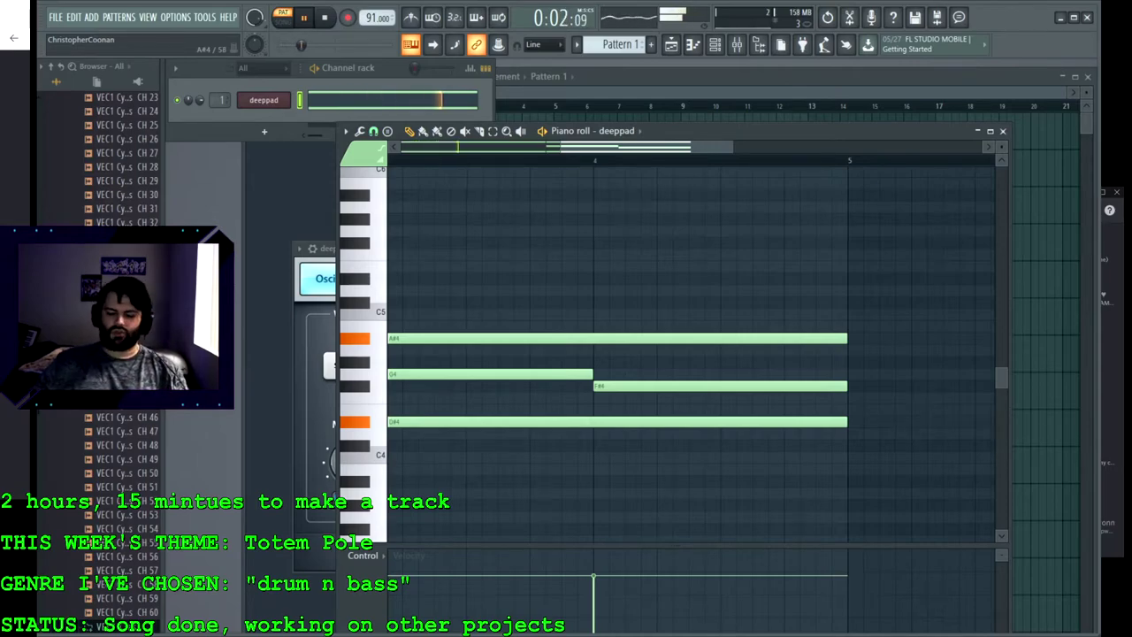
click(323, 249)
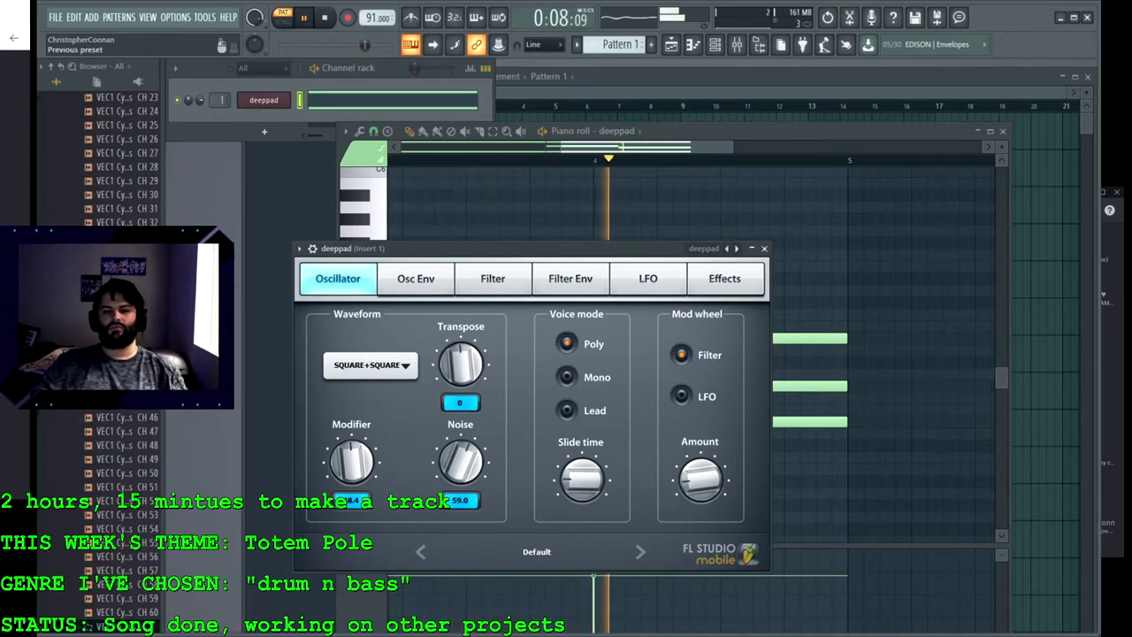
Step: Load MiniSynth's indie horror preset and set its oscillator envelope to attack 0, decay 45.5 and sustain 69.3
click(726, 248)
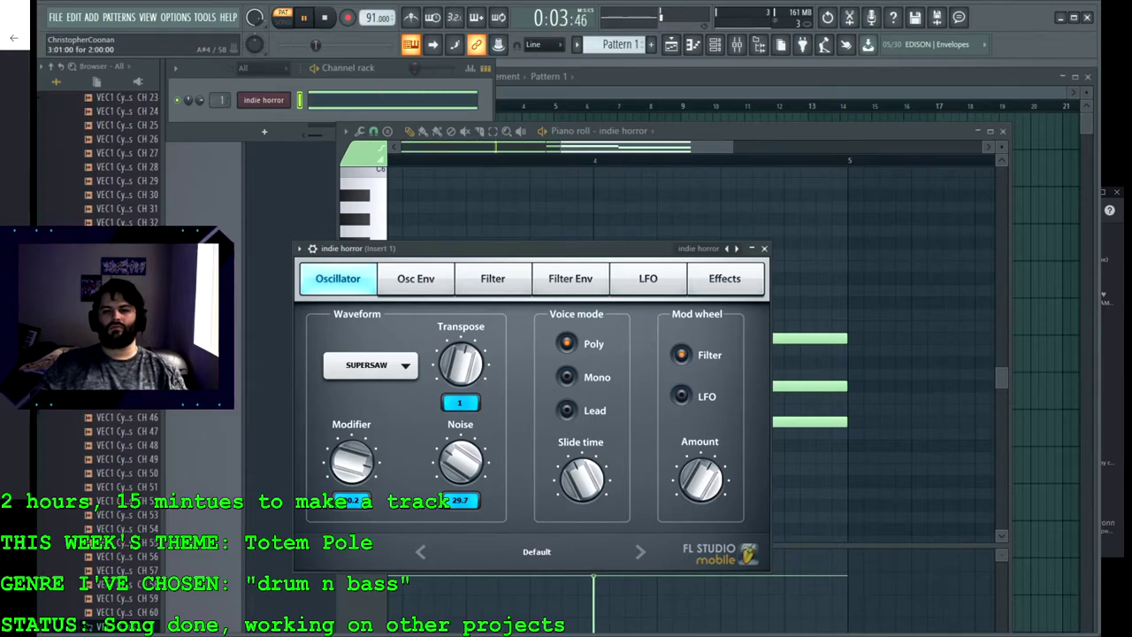
click(493, 278)
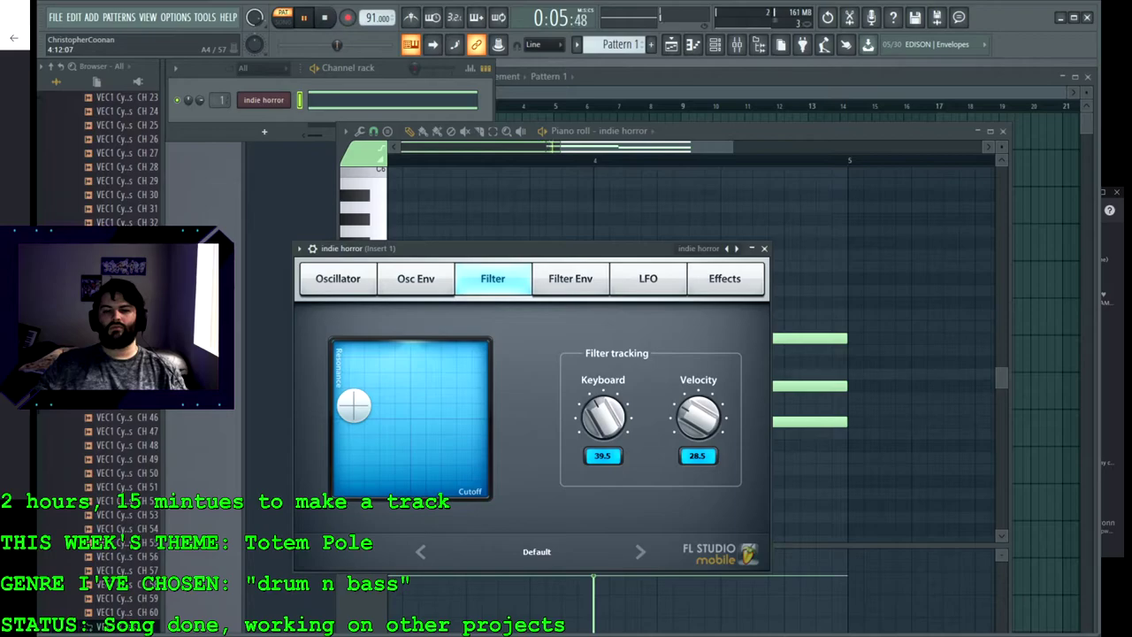
click(416, 278)
drag(385, 390, 384, 470)
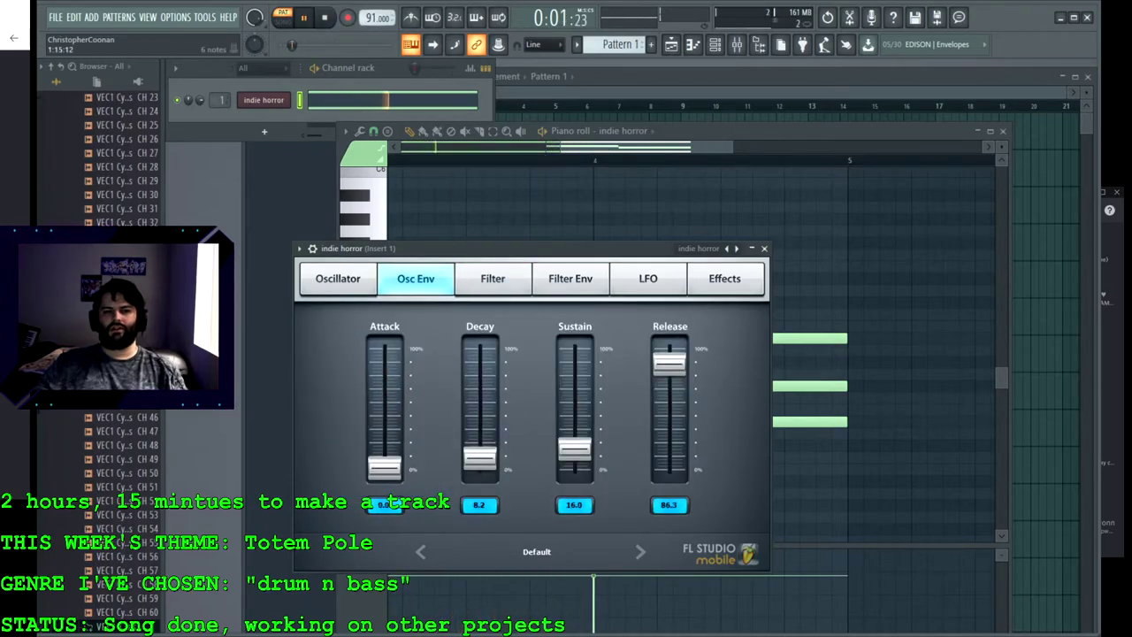
drag(479, 457, 479, 412)
drag(574, 449, 574, 382)
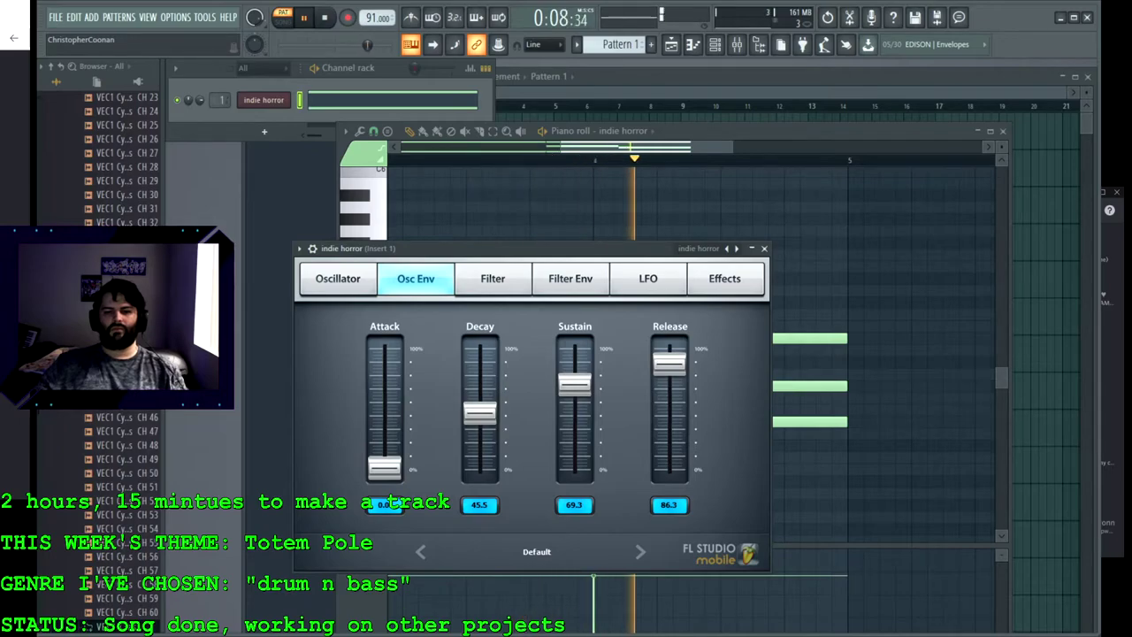
Step: Set the indie horror oscillator's transpose to 0 and check its LFO settings
click(338, 279)
drag(461, 363, 461, 375)
click(648, 278)
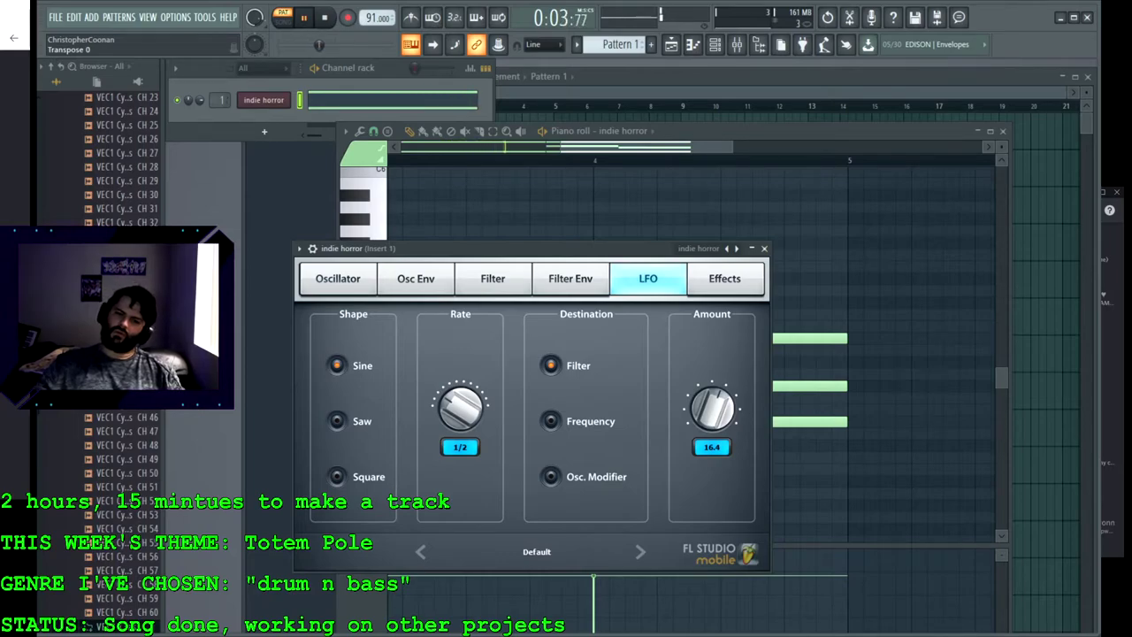
Step: Lower the filter envelope's attack to 0, raise its decay slightly, and set sustain to 67.7 and release to 80.3
click(570, 279)
drag(356, 439, 356, 469)
drag(441, 464, 441, 433)
drag(527, 430, 527, 387)
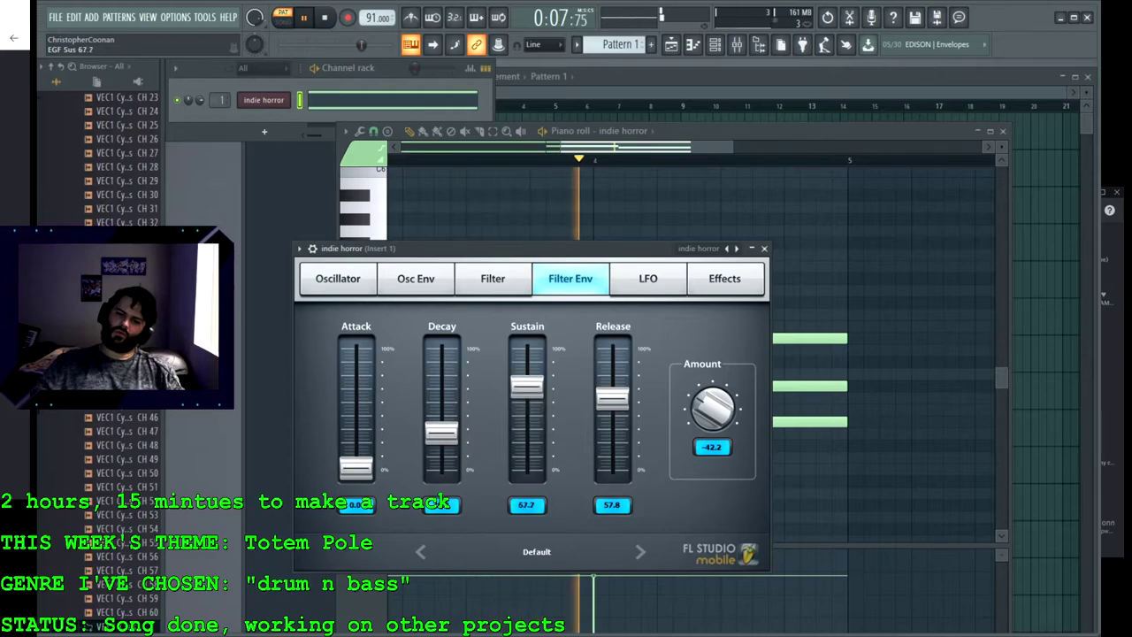
drag(612, 399, 611, 371)
Step: Set MiniSynth's filter tracking to 100 for velocity and 98 for keyboard
click(415, 278)
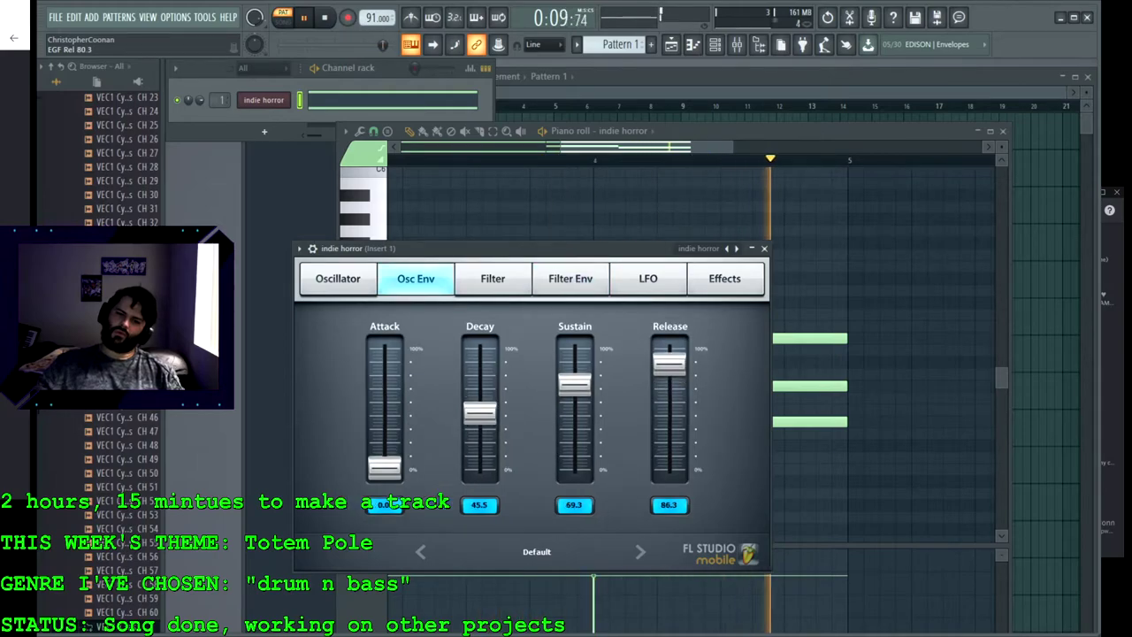
click(493, 278)
drag(697, 414, 698, 350)
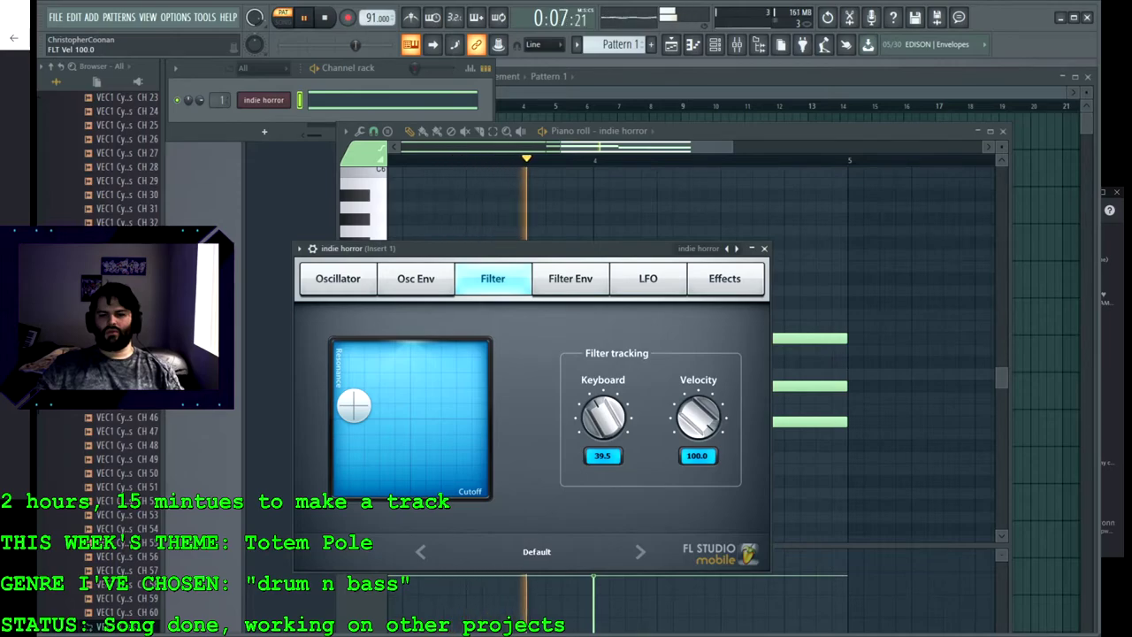
drag(603, 416, 603, 367)
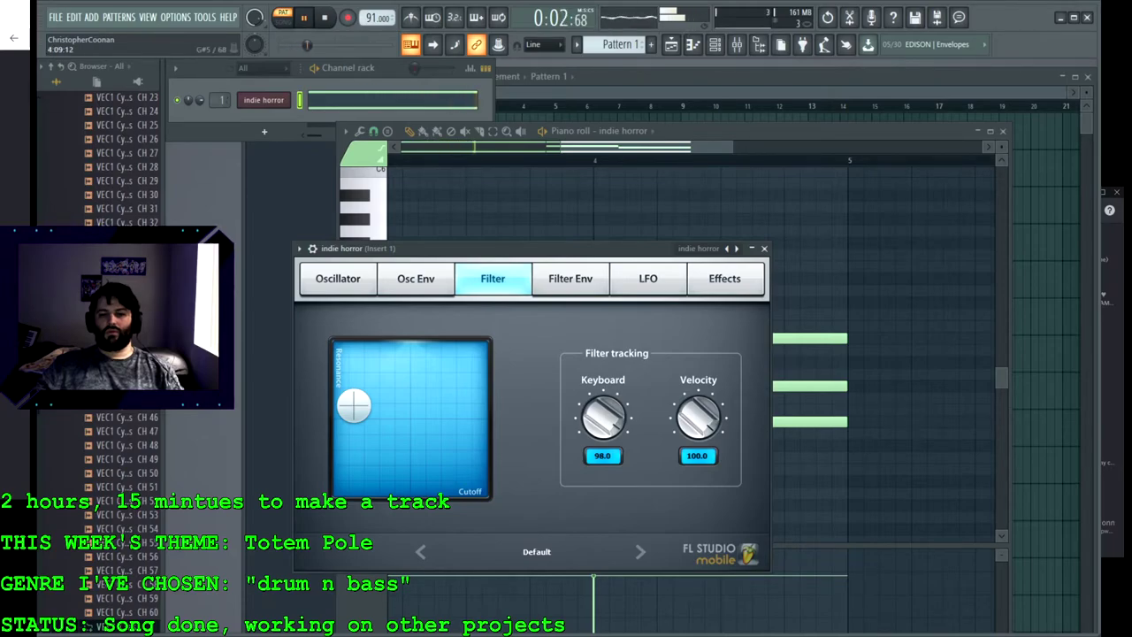
Step: Bring bars 3 and 4 of the chord pattern into view, stop playback, and close FL Studio
drag(701, 148, 661, 148)
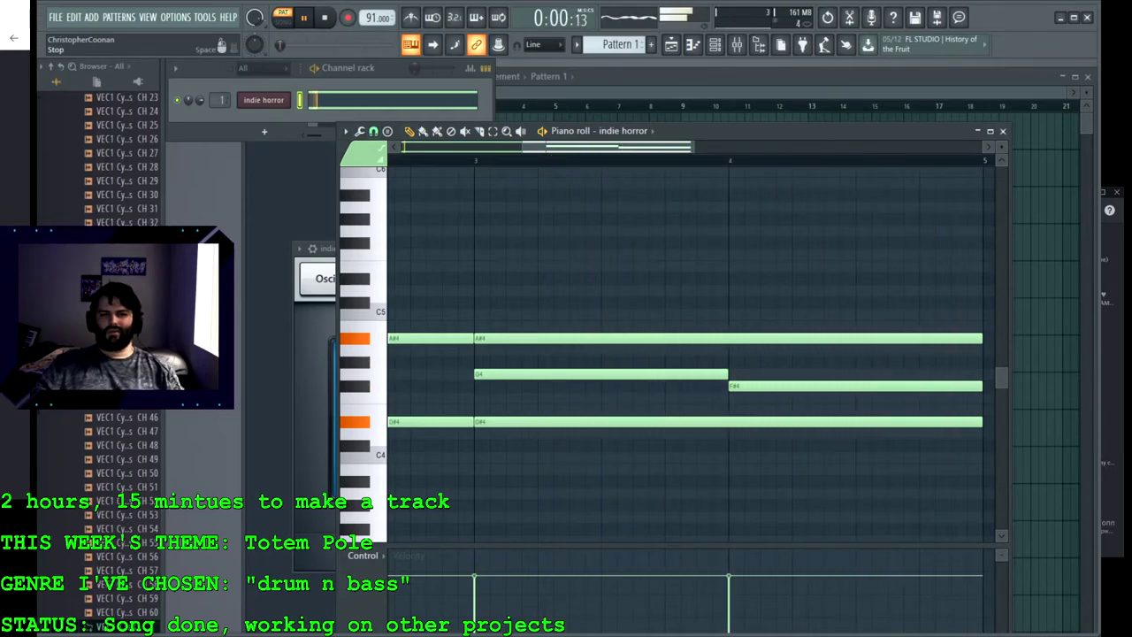
key(space)
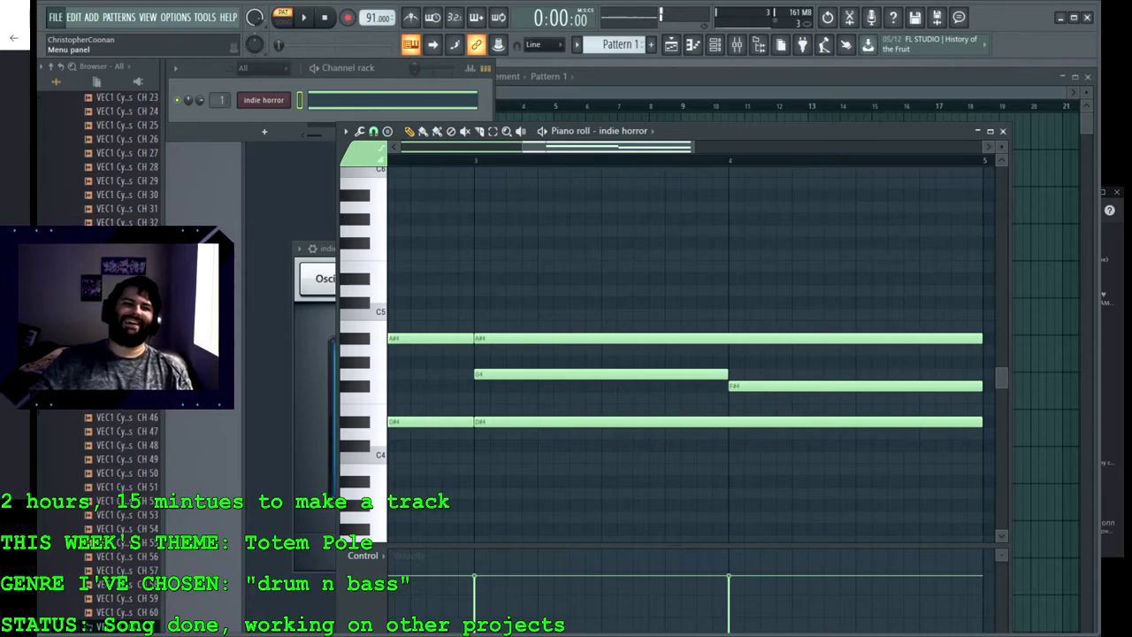
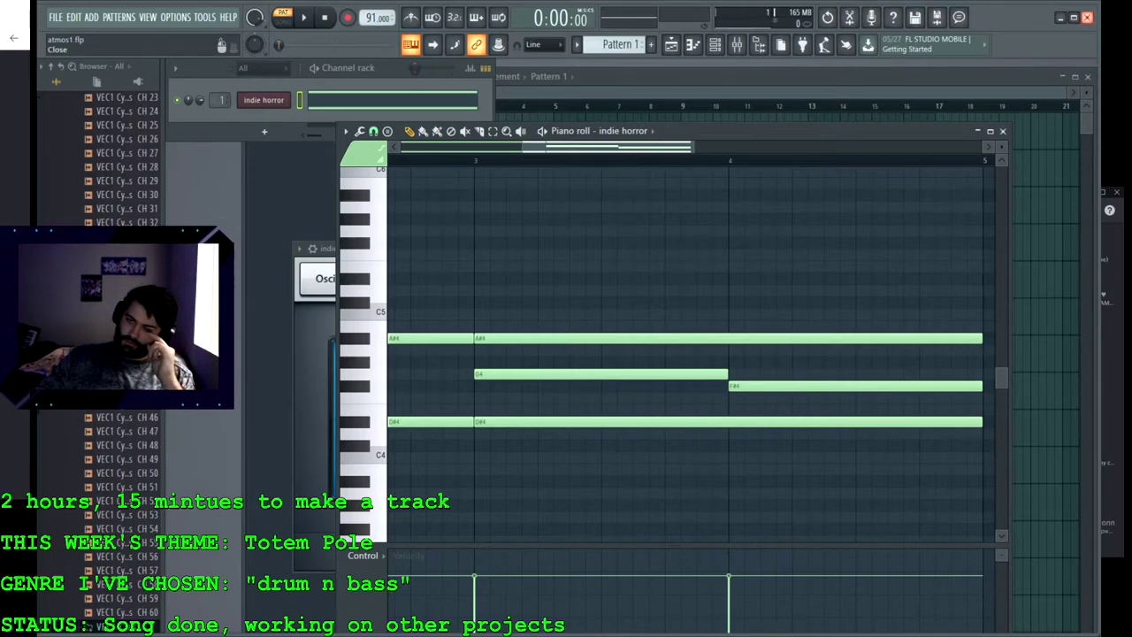
click(1087, 17)
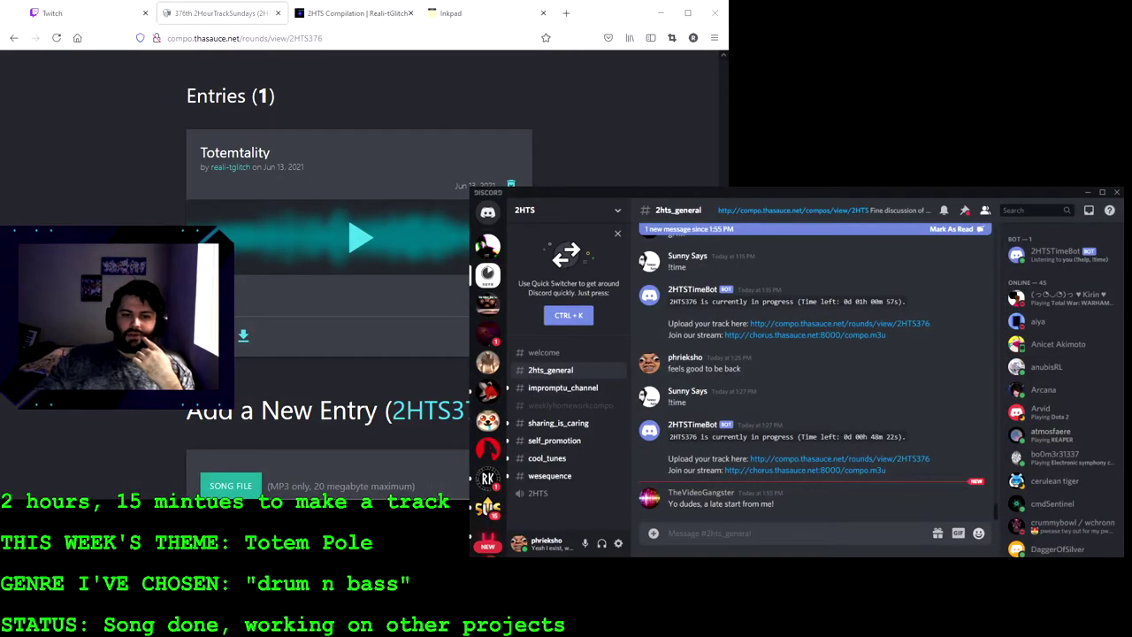
Step: Reload the 2HTS376 round page in the browser and look through the submitted entries
click(56, 39)
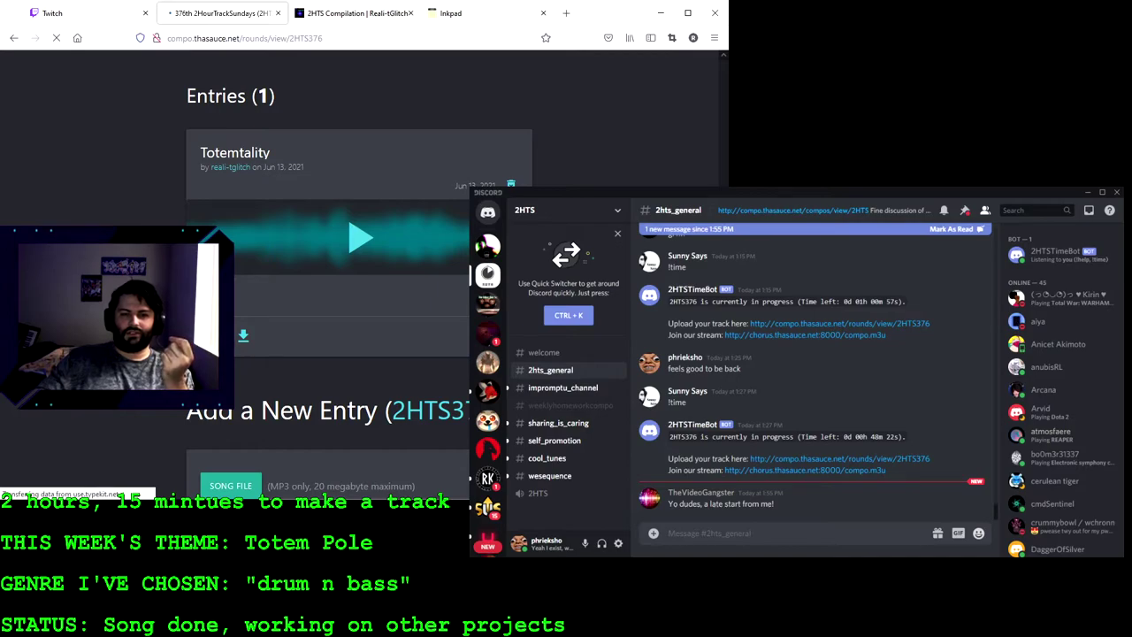
scroll(359, 266, down, 2)
scroll(359, 265, down, 2)
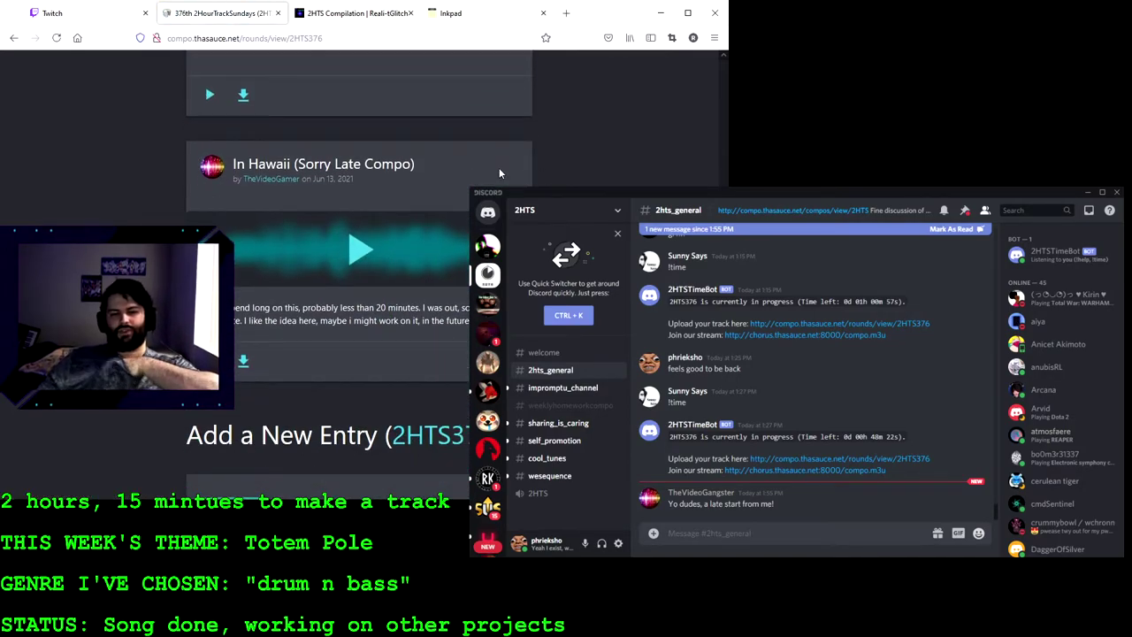
scroll(359, 265, up, 3)
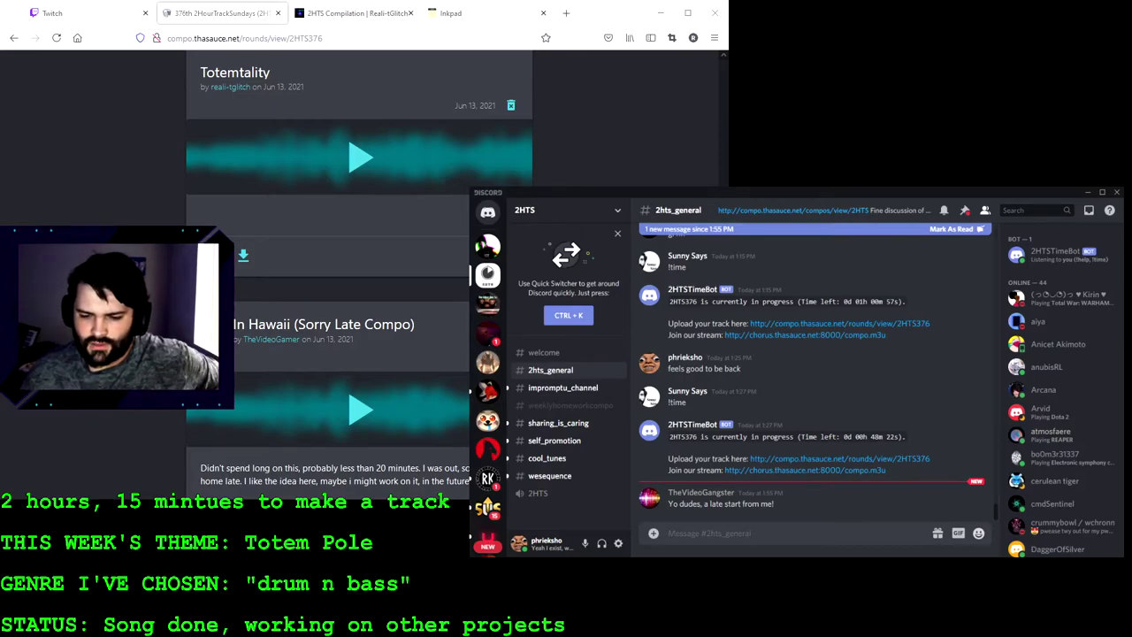
Step: Send "All good. Still managed to be the 2nd to submit lmao" to the 2hts_general channel in Discord
click(709, 533)
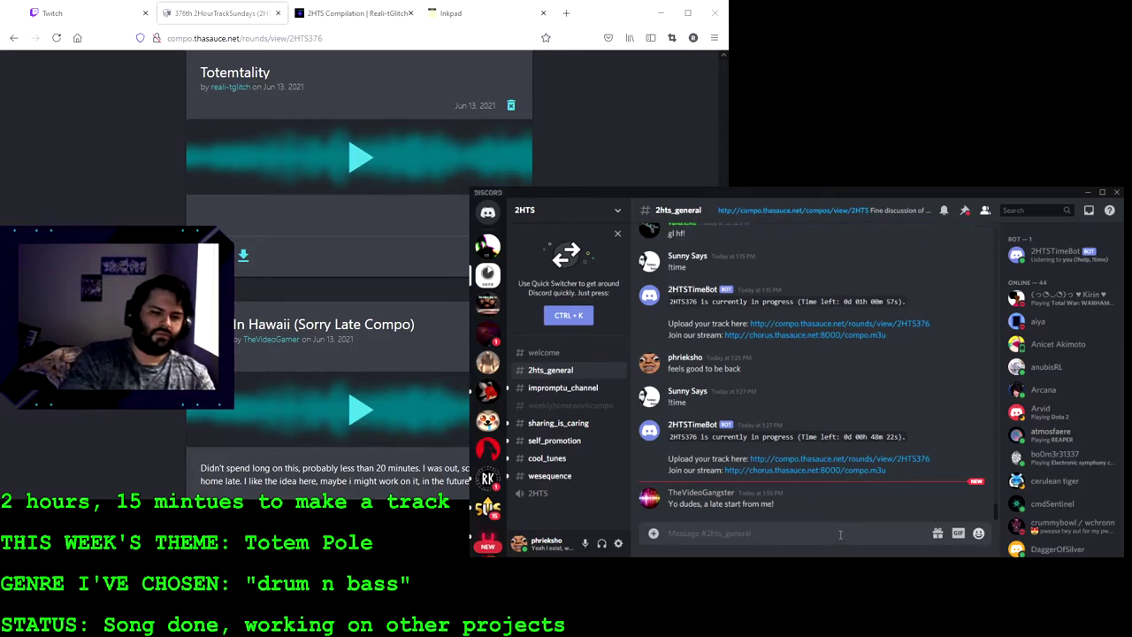
text(All)
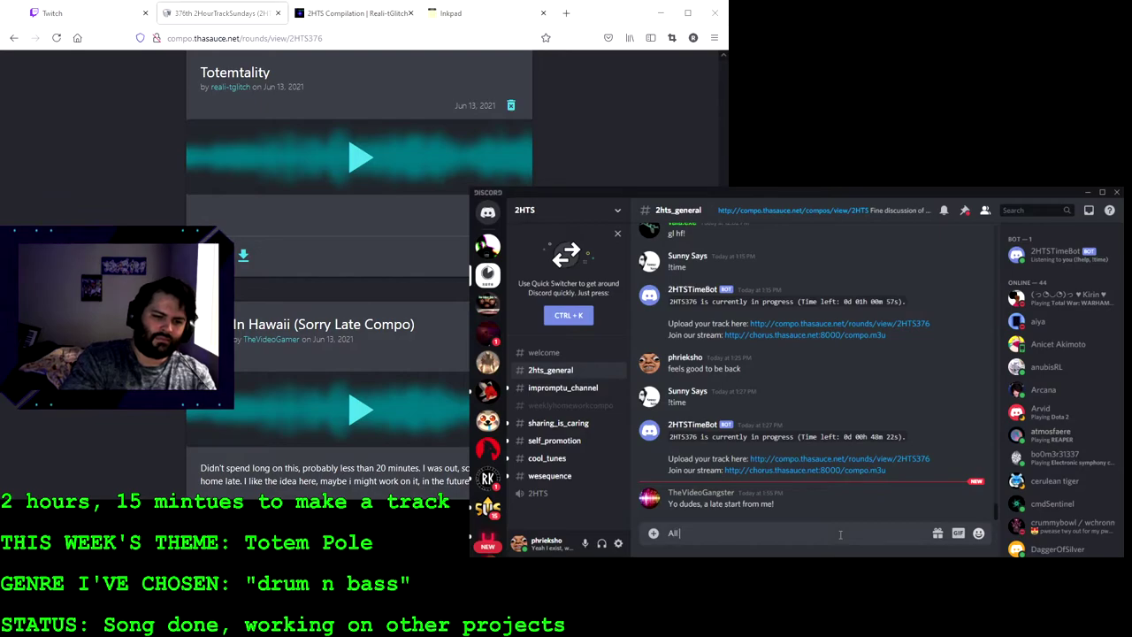
text( good. Still managed to be the s)
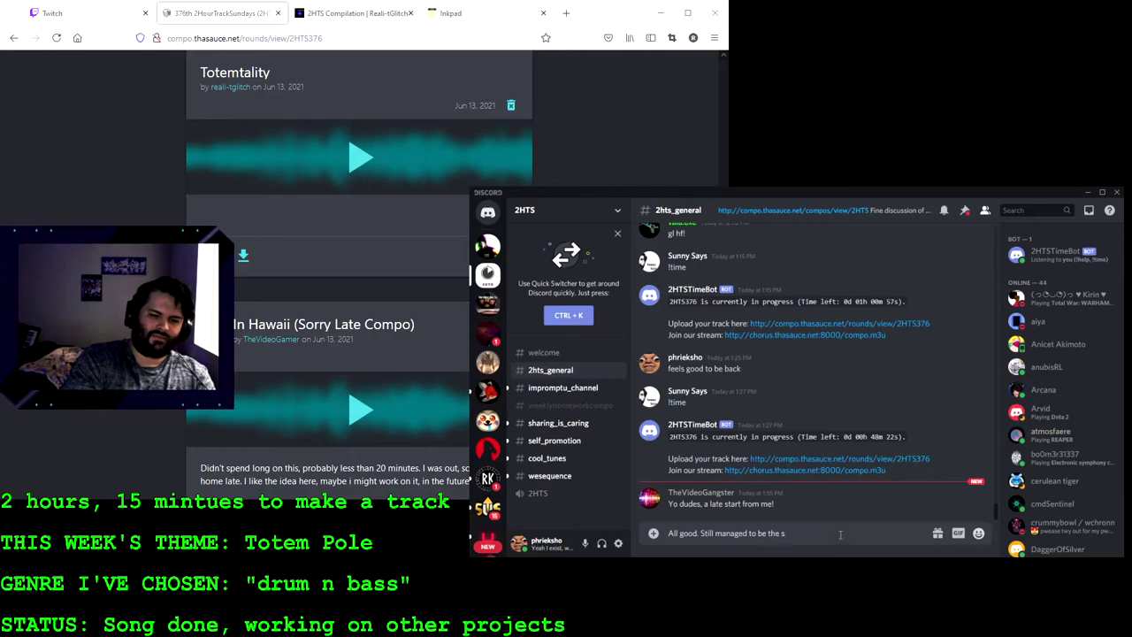
key(BackSpace)
text(2nd to s)
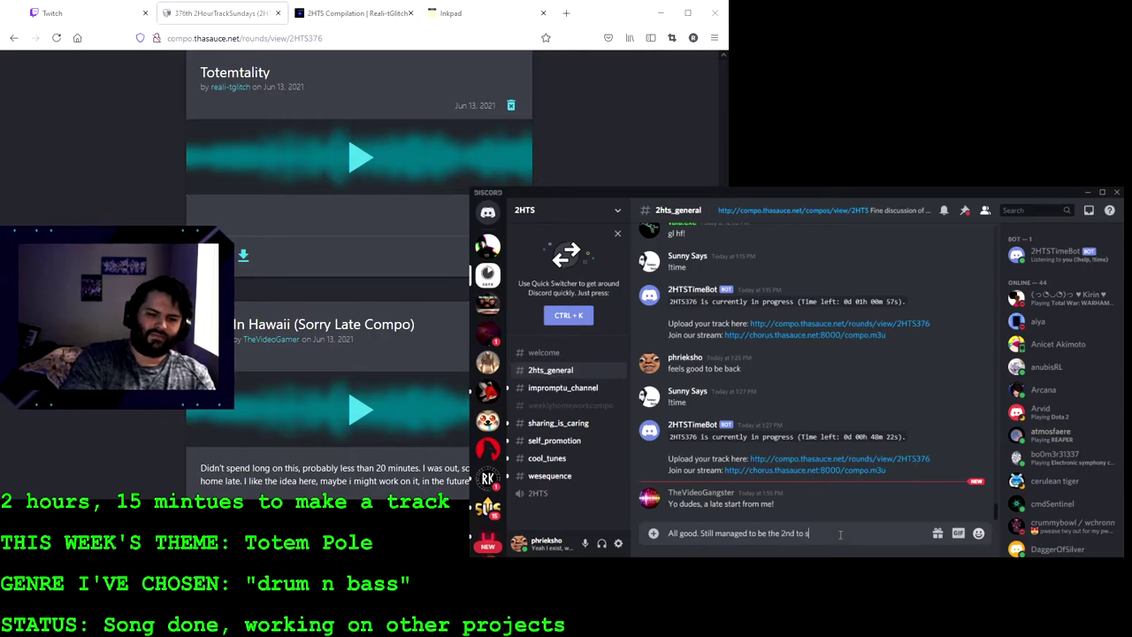
text(ubmit (mao)
key(Return)
Step: Post "So is the Compo bot not active til the party actually starts? Cause I can't connect just yet" in the 2hts_general channel
text(So is )
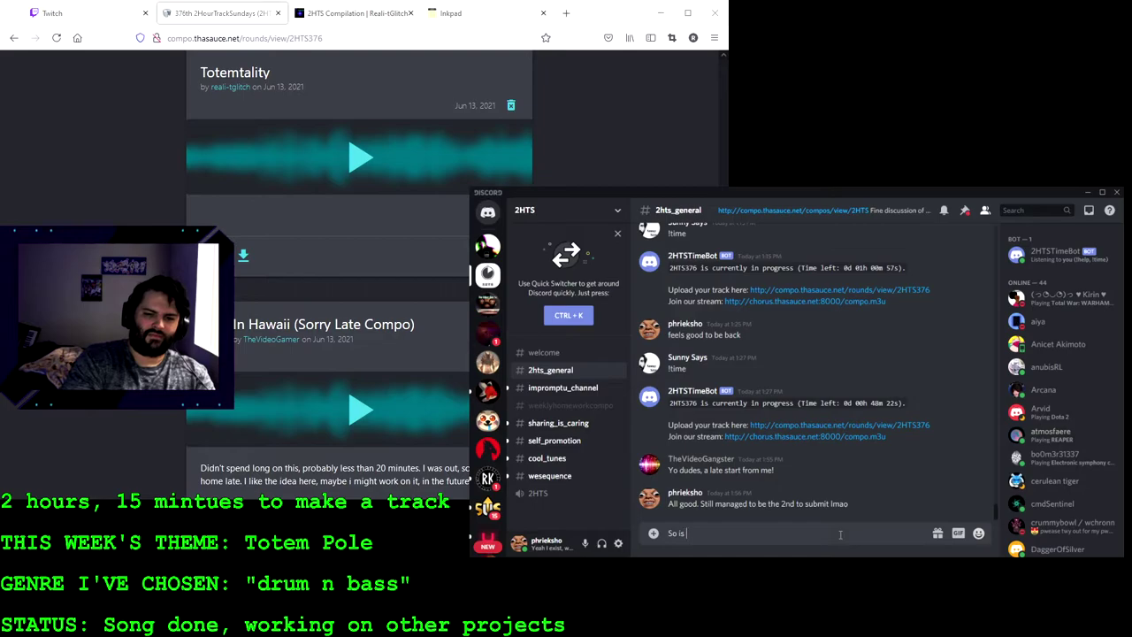
text(the Com)
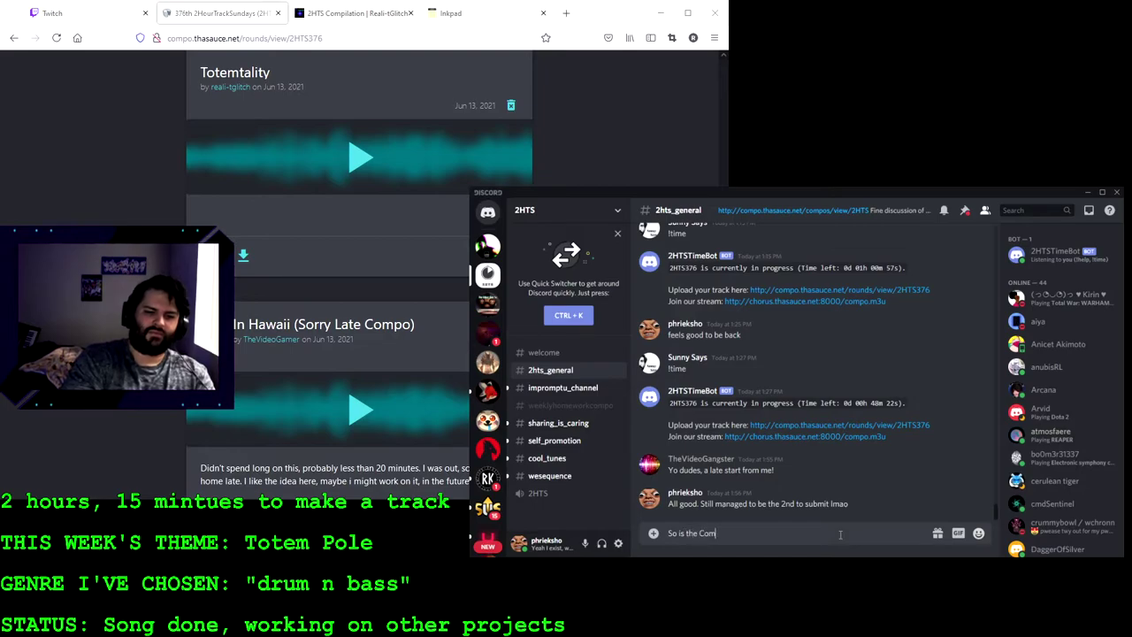
text(po bot no)
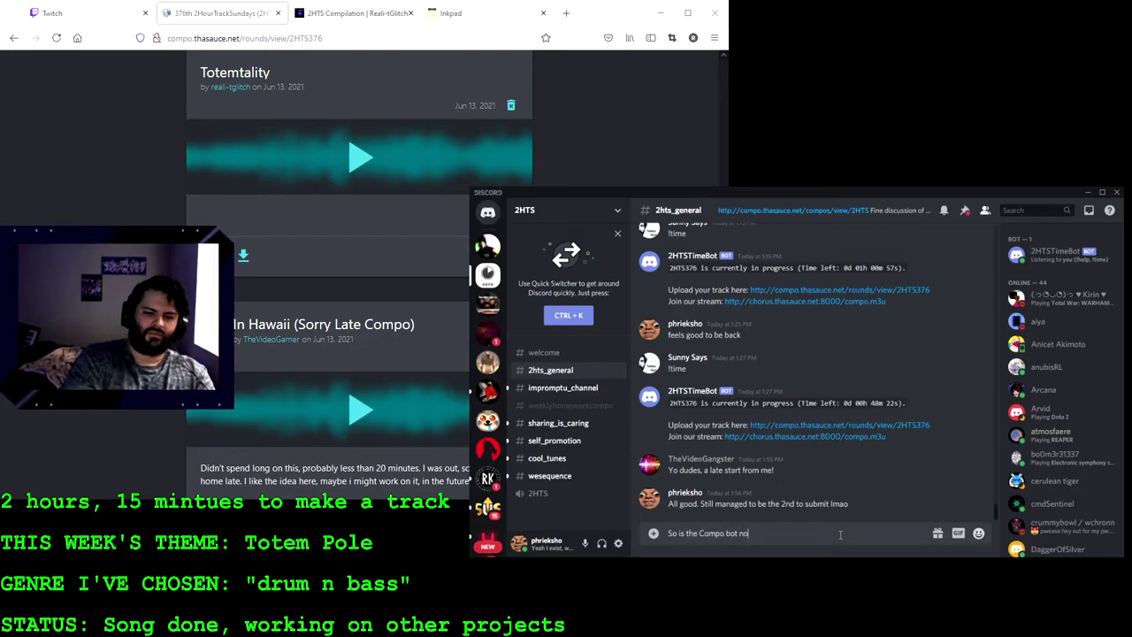
text(t active til the party actua)
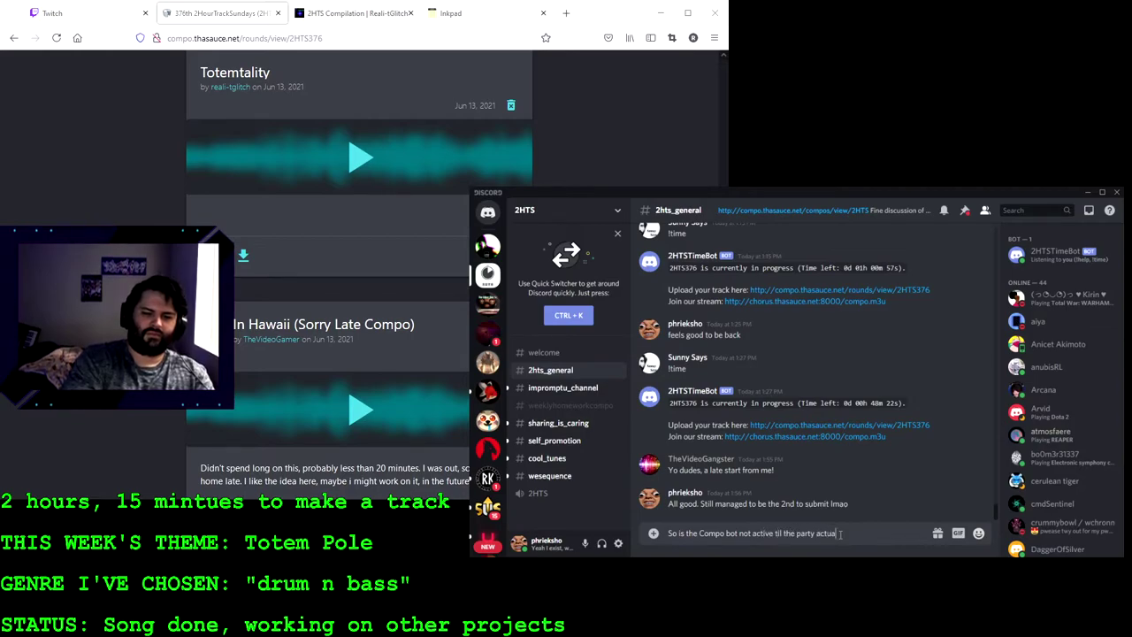
text(lly star)
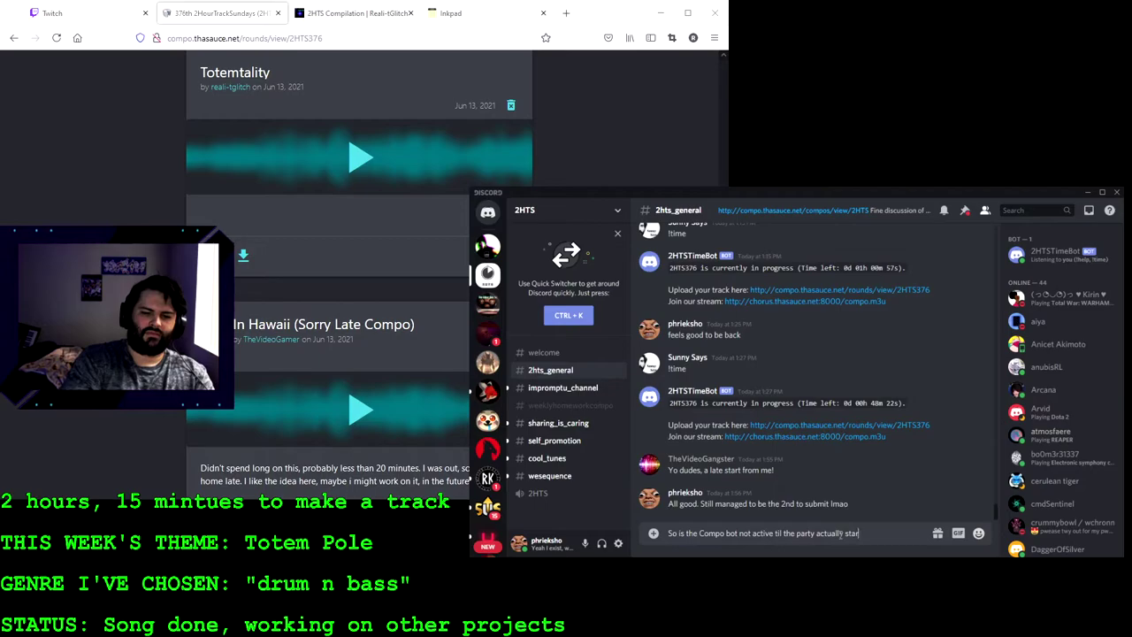
text(ts? Cause I can't)
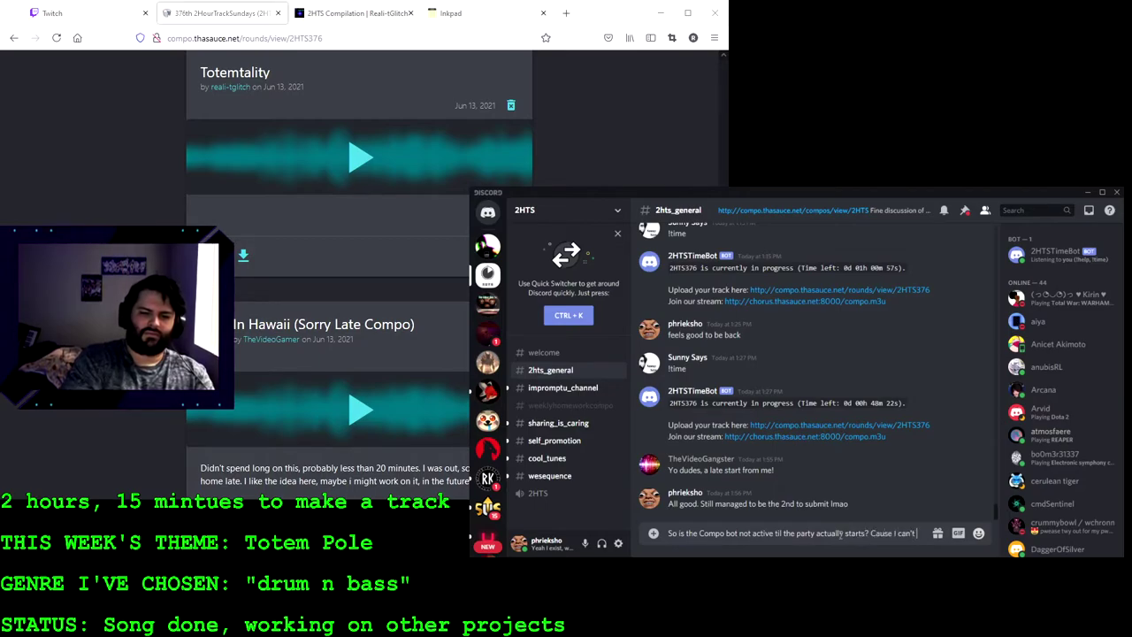
text( connect just yet)
key(Return)
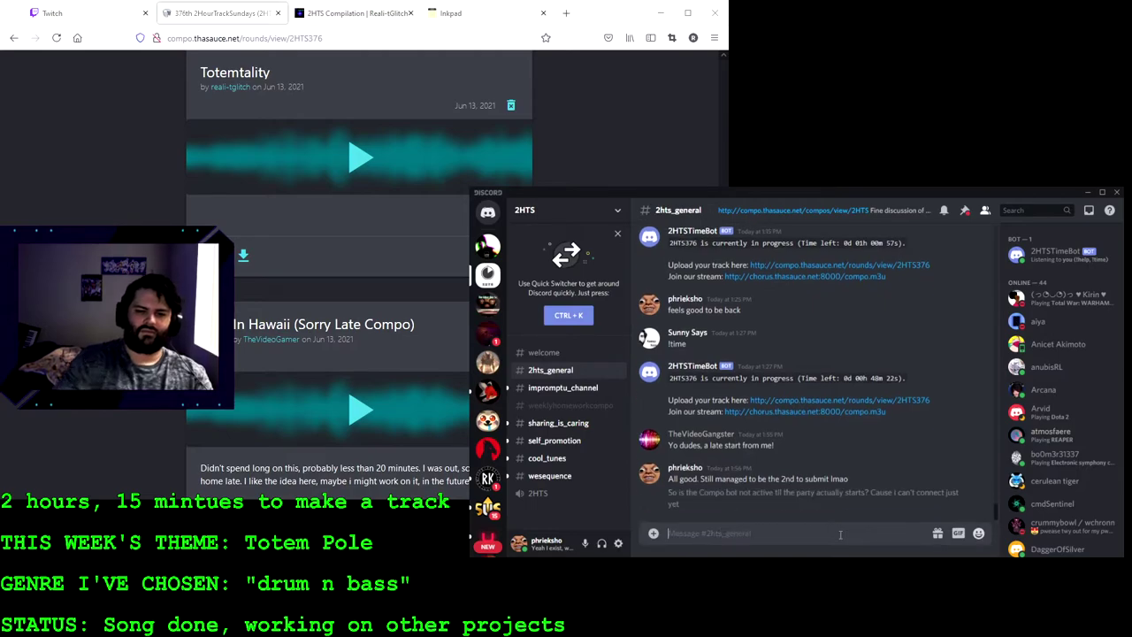